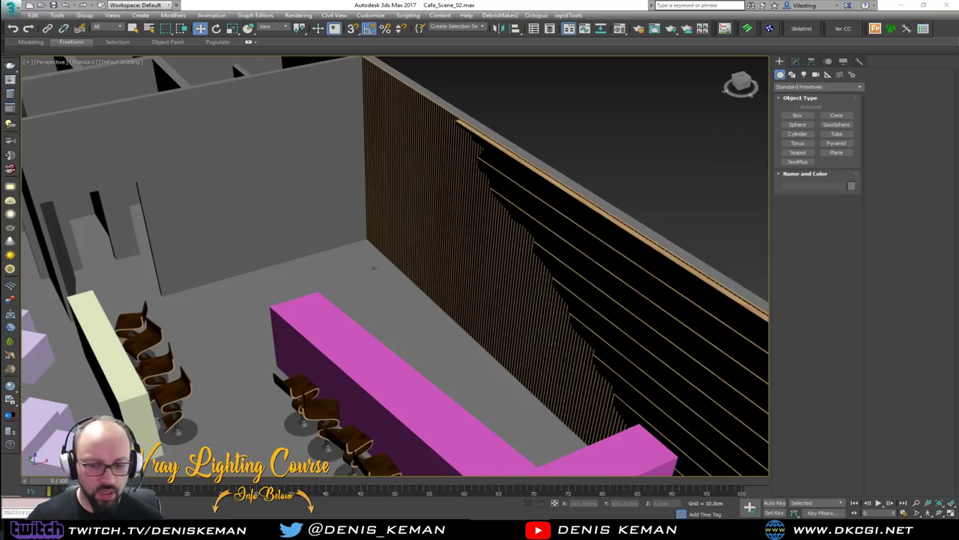
Examine the cafe scene's slatted wall, facade, bar stools, counters and placeholder furniture from several angles.
scroll(448, 232, down, 5)
alt+middle_drag(448, 233, 571, 236)
alt+middle_drag(443, 279, 530, 216)
scroll(443, 244, up, 10)
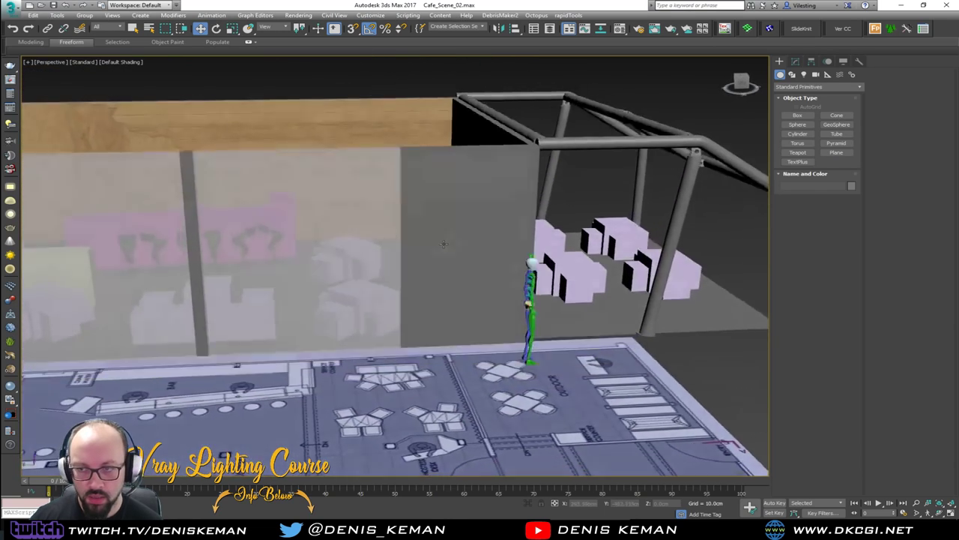
mouse_move(443, 244)
alt+middle_down()
mouse_move(427, 214)
mouse_move(417, 240)
mouse_move(444, 246)
alt+middle_up()
middle_drag(325, 254, 453, 141)
alt+middle_drag(453, 141, 340, 225)
middle_drag(218, 195, 303, 174)
scroll(397, 270, up, 6)
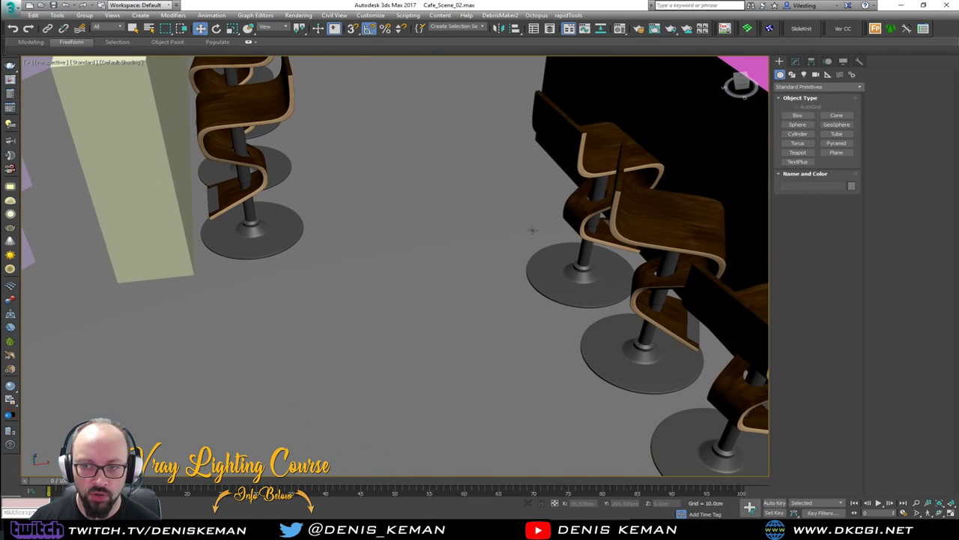
scroll(518, 227, down, 5)
middle_drag(525, 307, 442, 315)
scroll(514, 198, down, 2)
scroll(461, 264, down, 3)
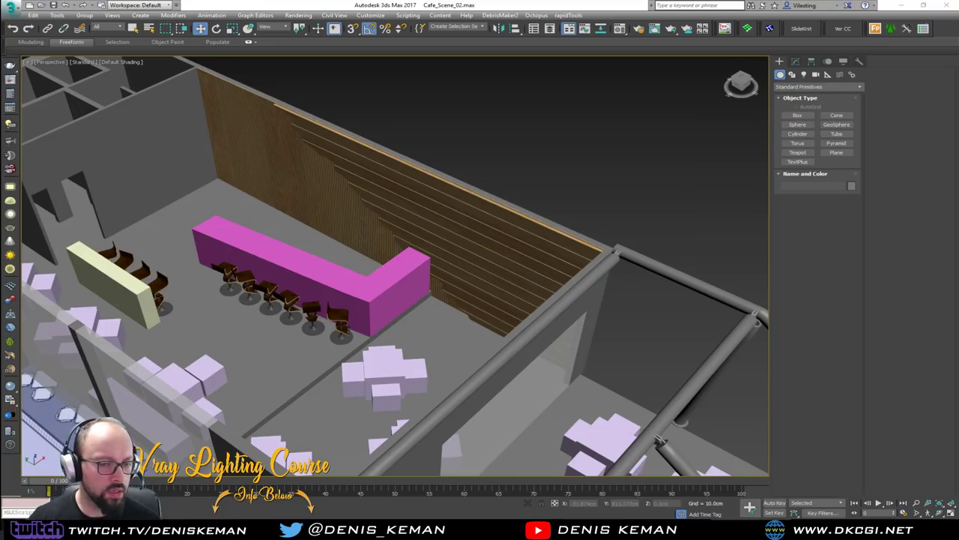
alt+middle_drag(343, 307, 328, 238)
scroll(317, 270, down, 3)
scroll(323, 270, up, 9)
scroll(322, 272, down, 6)
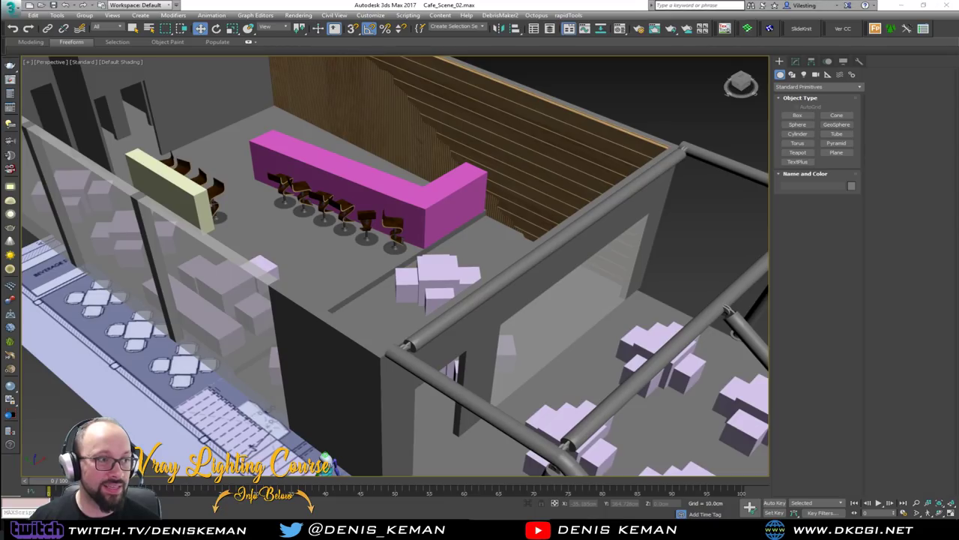
Save the cafe scene and open the recent file Low_Chair_01.max.
click(11, 8)
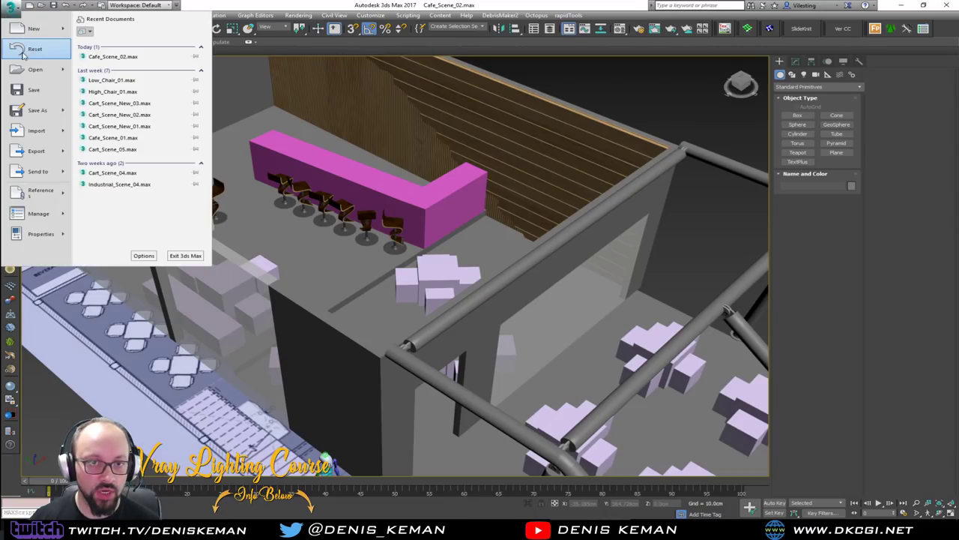
click(25, 87)
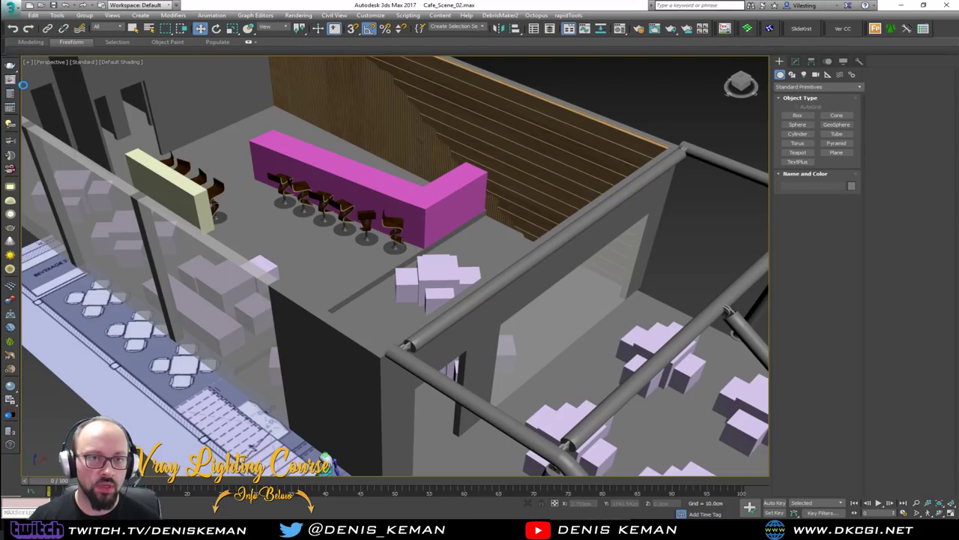
click(12, 7)
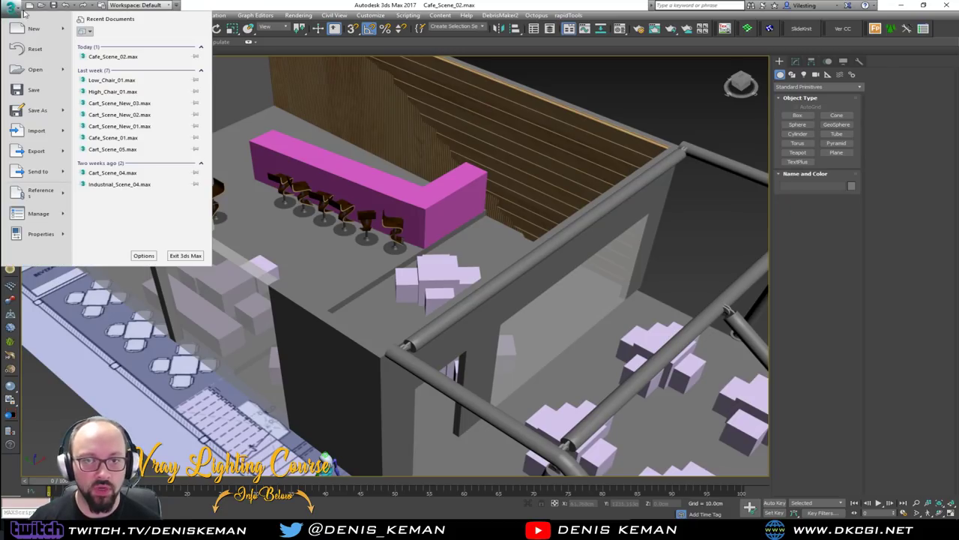
click(139, 80)
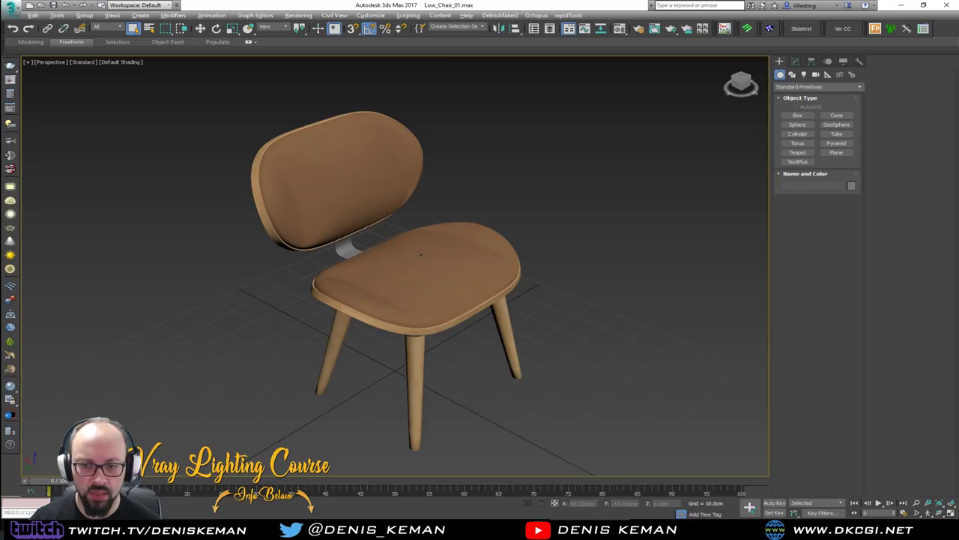
Inspect the low chair model from several angles and display its edged faces to examine the mesh.
alt+middle_drag(421, 254, 523, 190)
scroll(522, 190, down, 2)
drag(217, 439, 216, 438)
key(z)
mouse_move(247, 389)
alt+middle_down()
mouse_move(356, 311)
mouse_move(371, 316)
alt+middle_up()
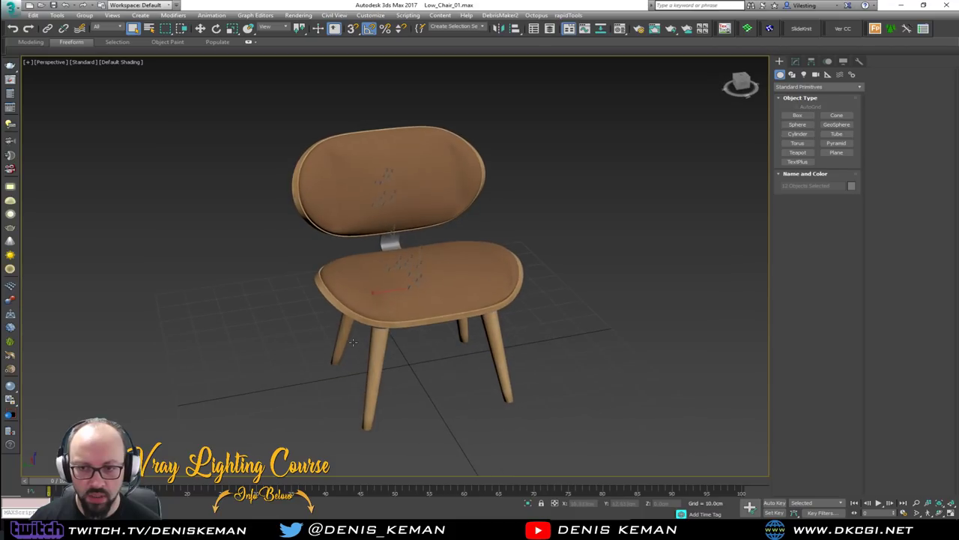
scroll(375, 318, up, 8)
key(F4)
scroll(379, 321, down, 5)
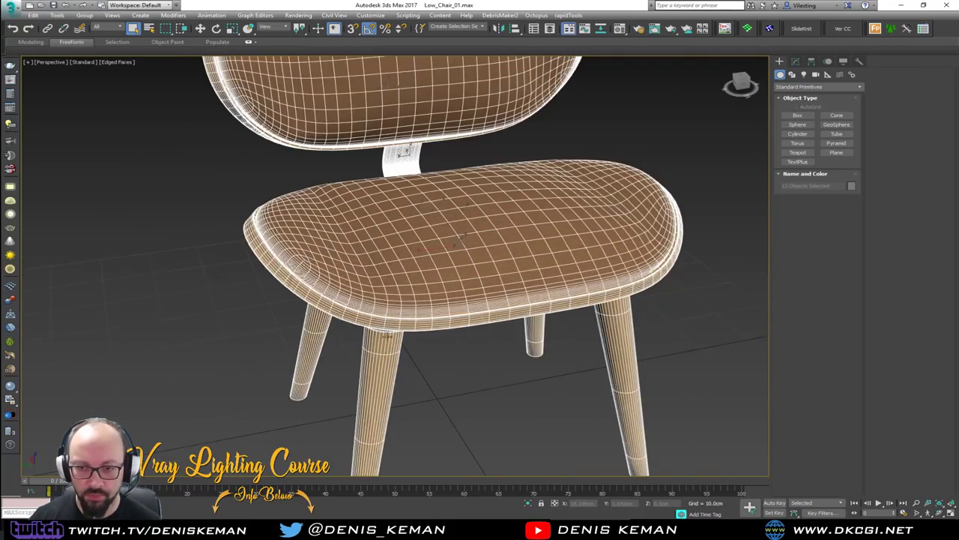
click(443, 377)
middle_drag(443, 377, 317, 327)
scroll(445, 308, down, 2)
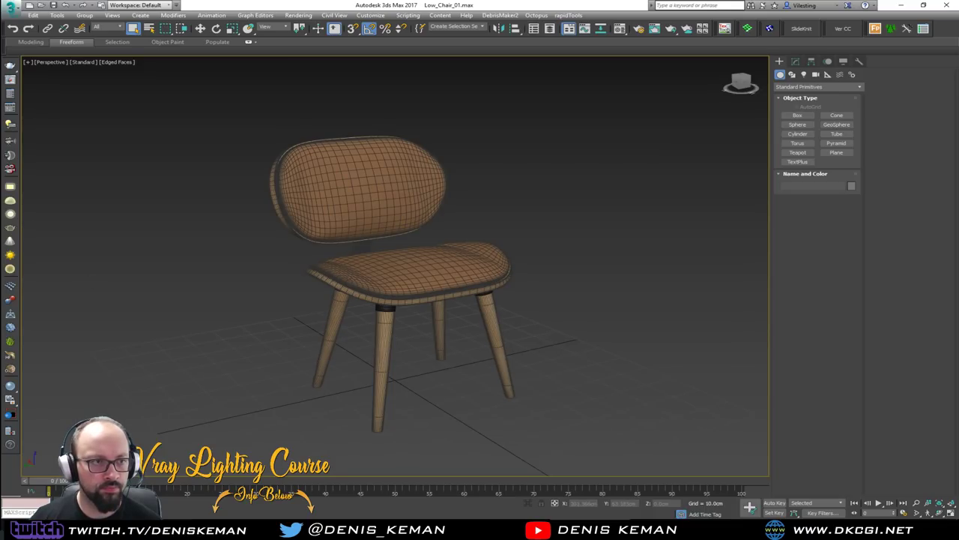
drag(188, 94, 526, 351)
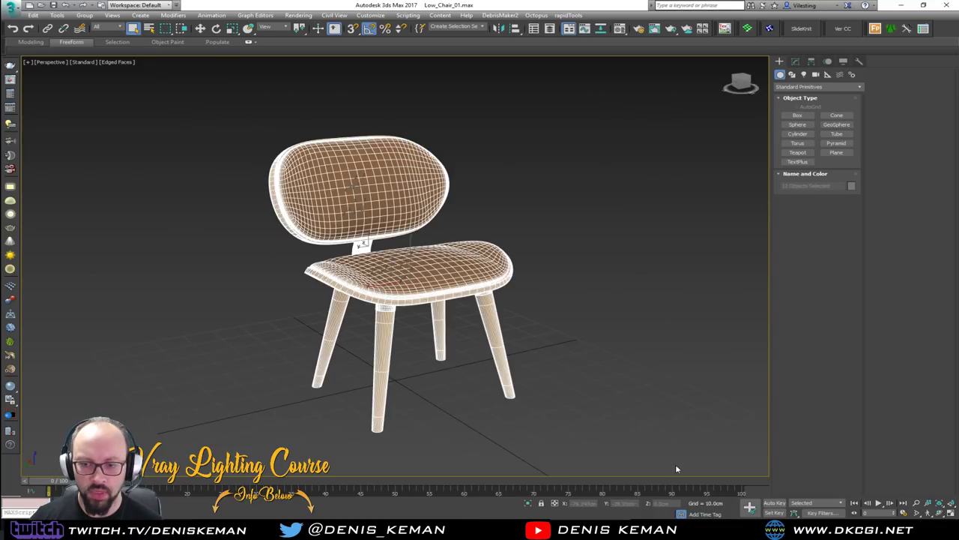
click(13, 12)
mouse_move(36, 150)
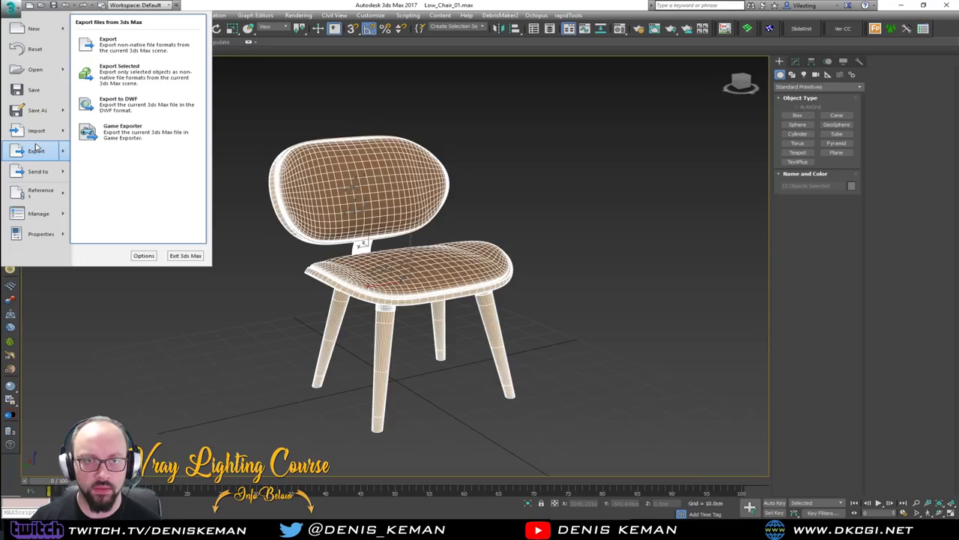
click(145, 76)
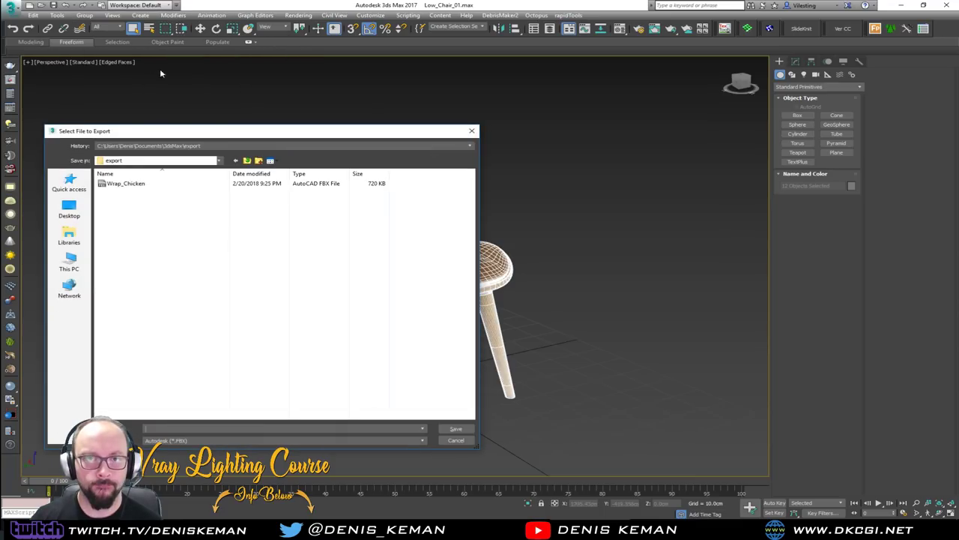
drag(218, 132, 0, 142)
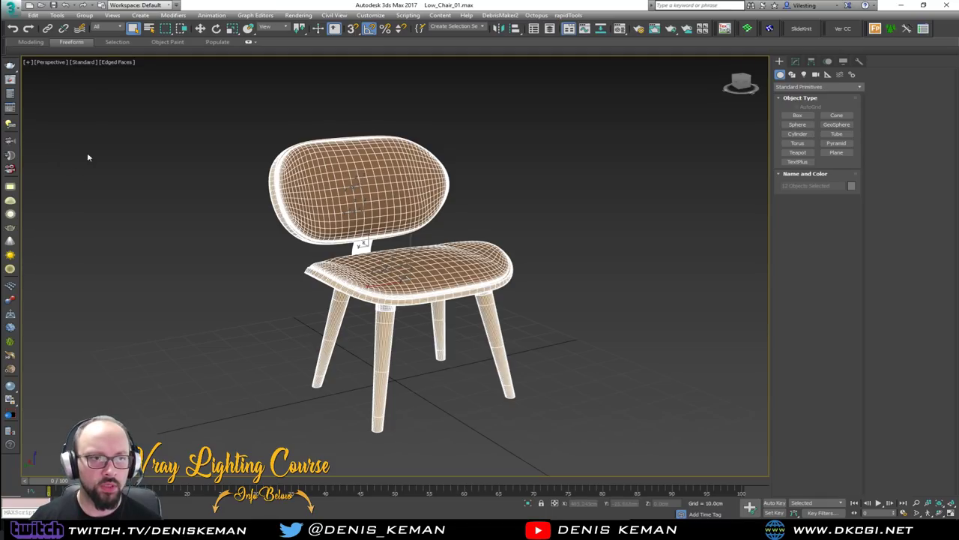
Select all parts of the low chair and save the file.
click(153, 130)
drag(193, 101, 510, 397)
alt+middle_drag(510, 397, 414, 351)
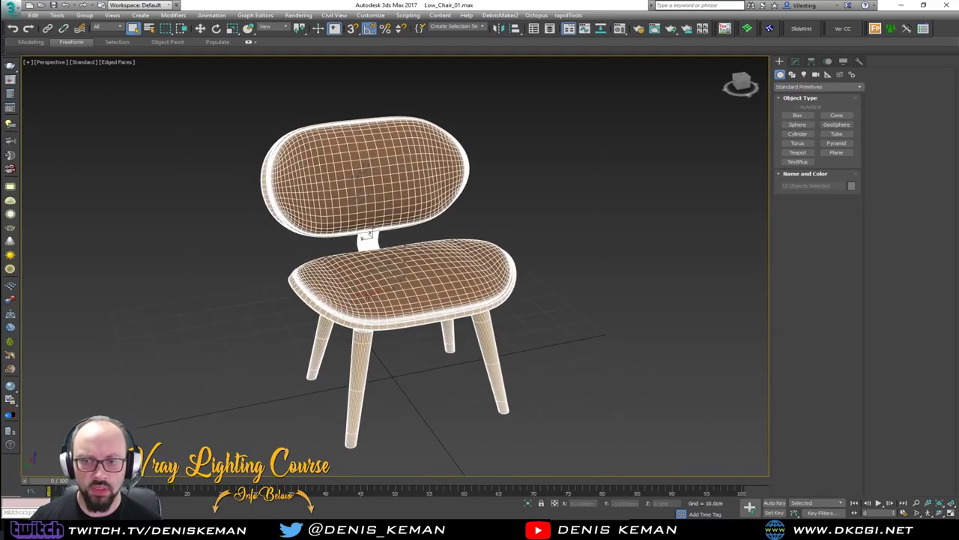
click(15, 10)
click(34, 91)
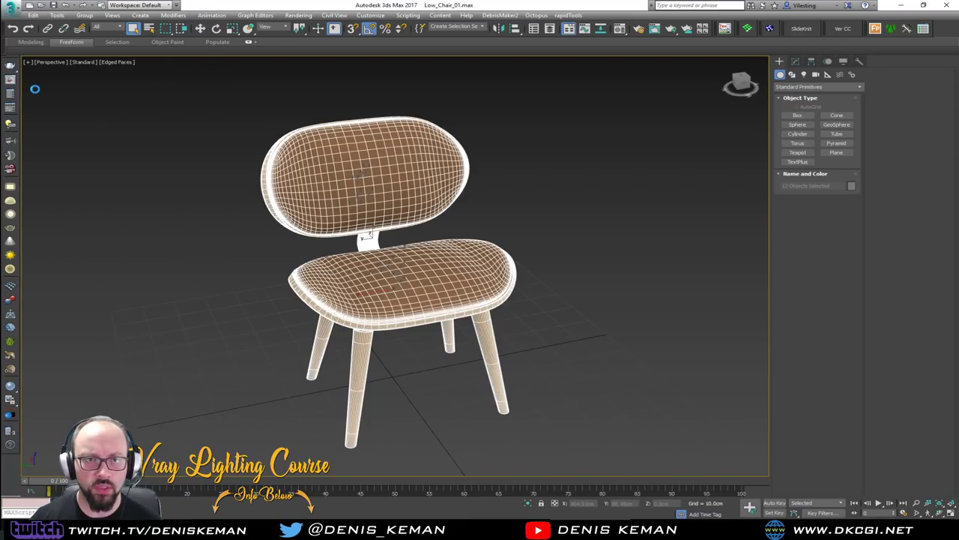
Review the chair's objects and their layer in the Layer Explorer, closing it when done.
click(7, 8)
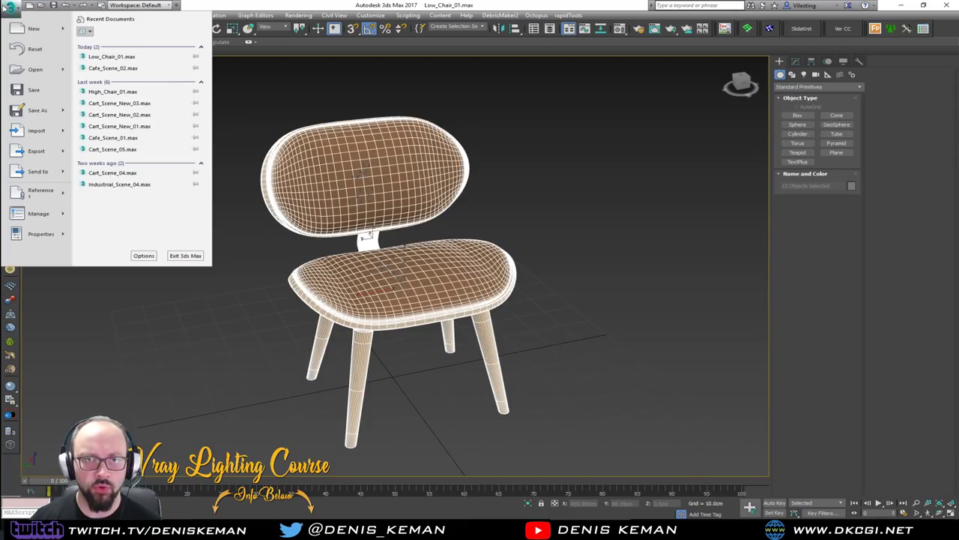
click(6, 8)
click(6, 9)
click(7, 8)
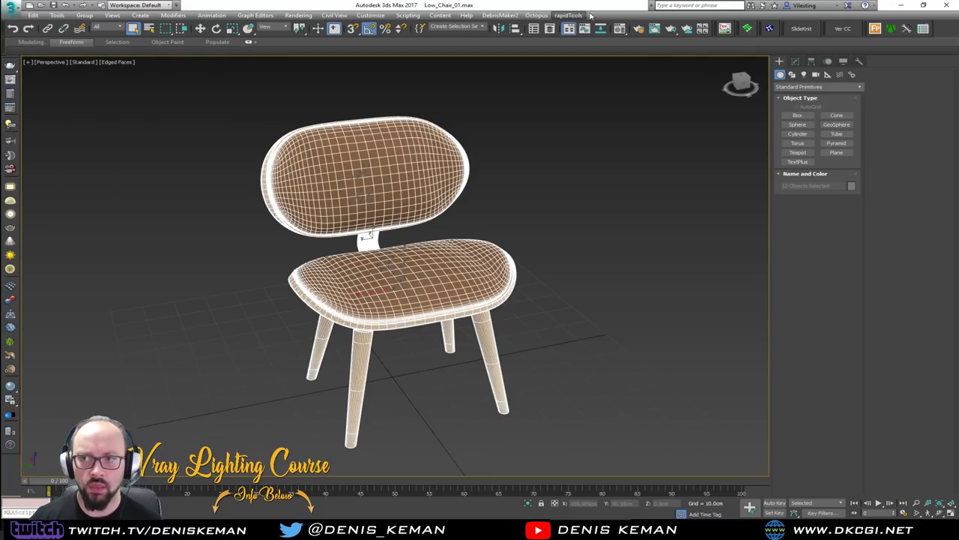
click(550, 29)
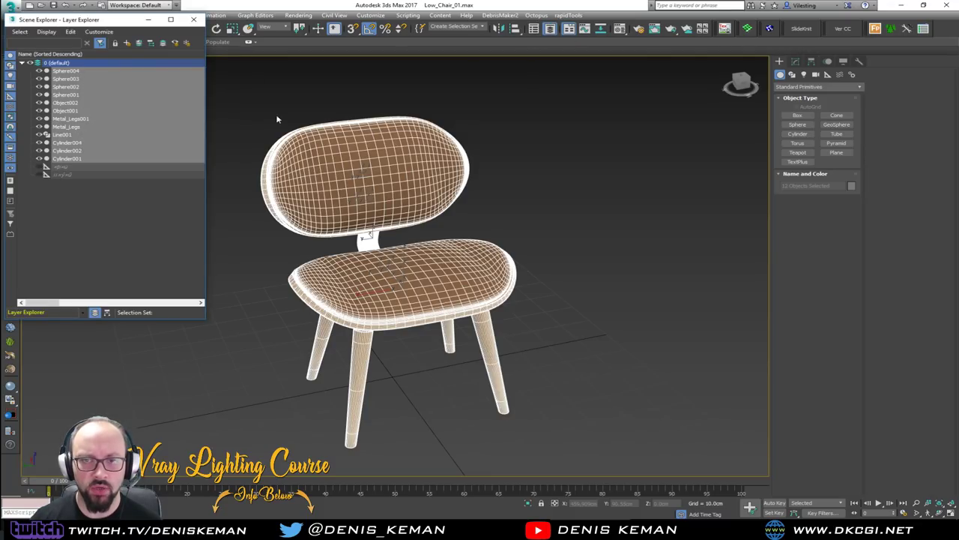
click(194, 20)
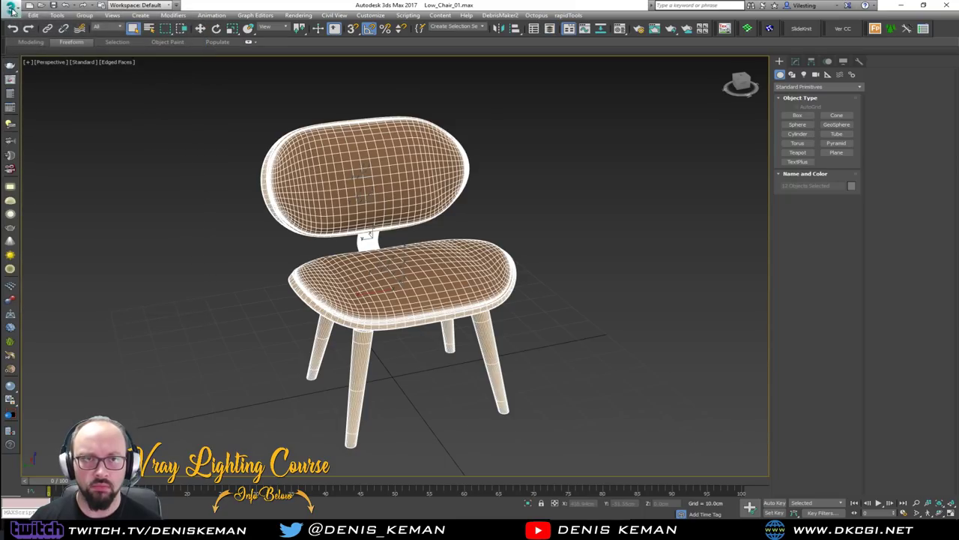
Open the recent file Cafe_Scene_02.max and show the cafe layout with free space beside the blueprint.
click(11, 9)
click(140, 66)
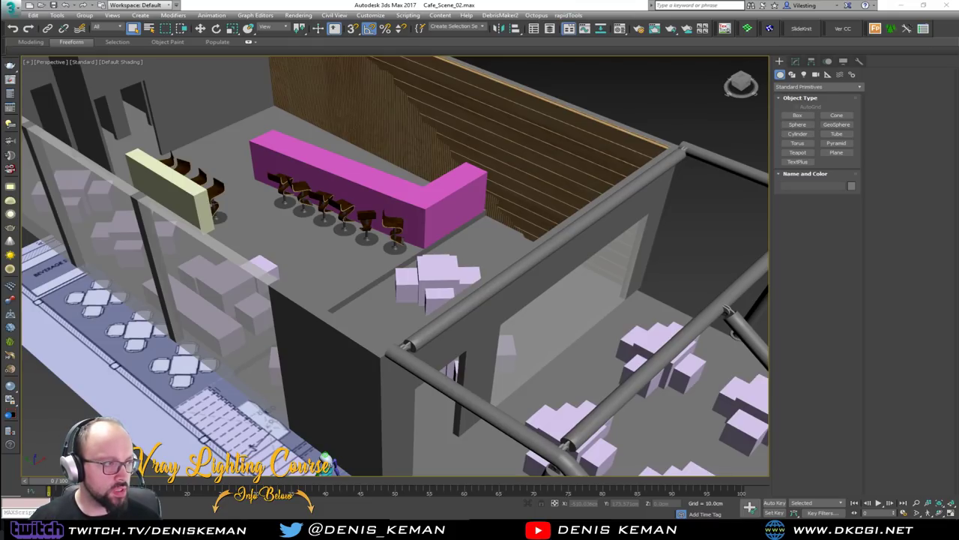
middle_drag(34, 349, 154, 309)
middle_drag(155, 309, 229, 289)
scroll(247, 277, down, 4)
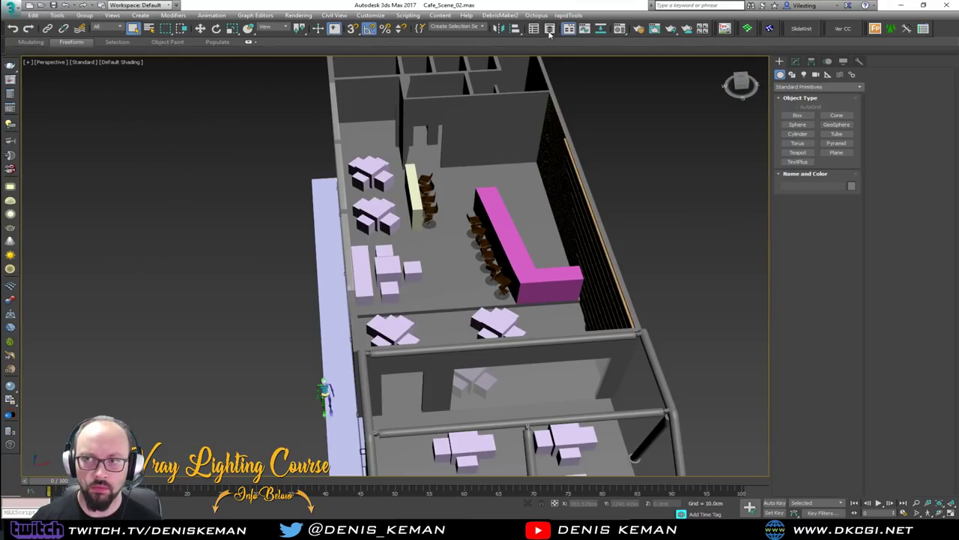
Merge the low chair file into the cafe scene beside the blueprint, using the merged material for the duplicate Material #1.
click(549, 29)
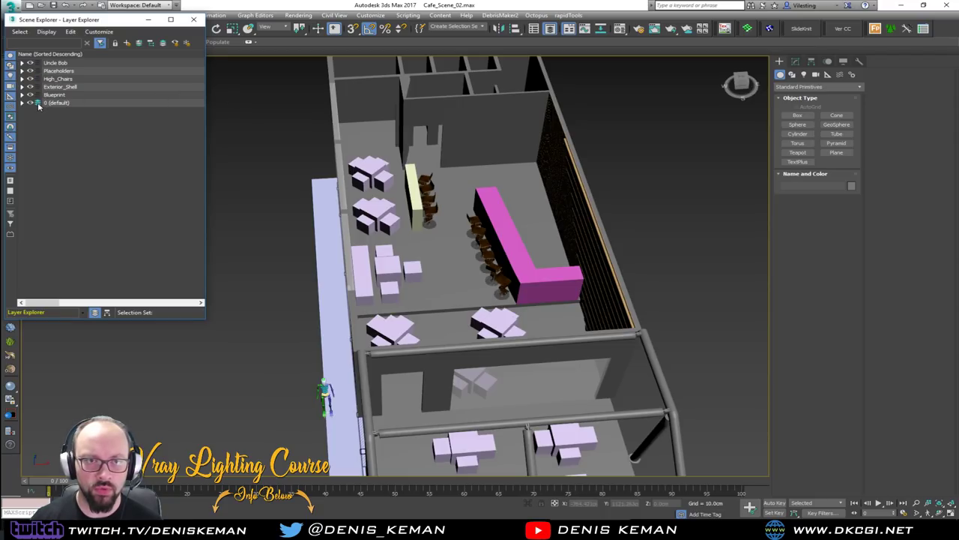
drag(131, 379, 157, 361)
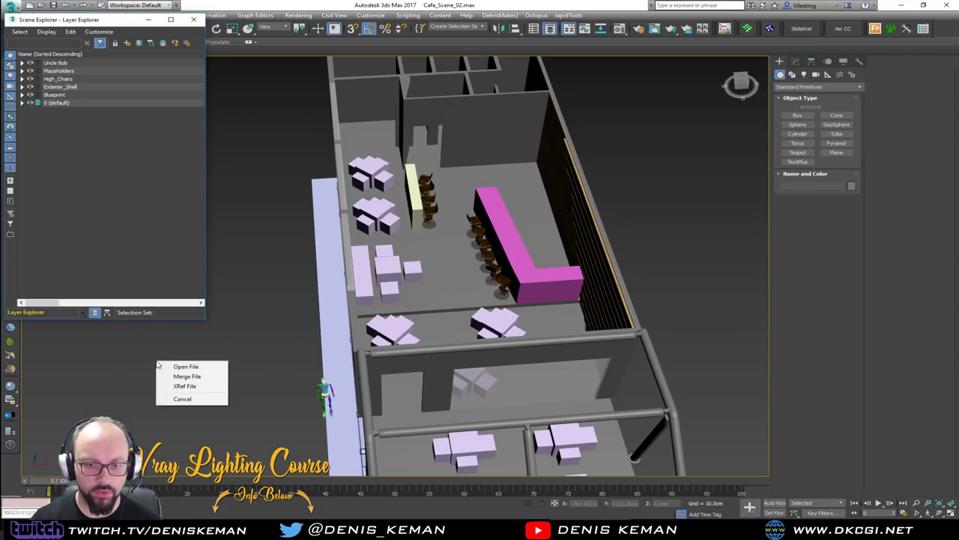
click(180, 376)
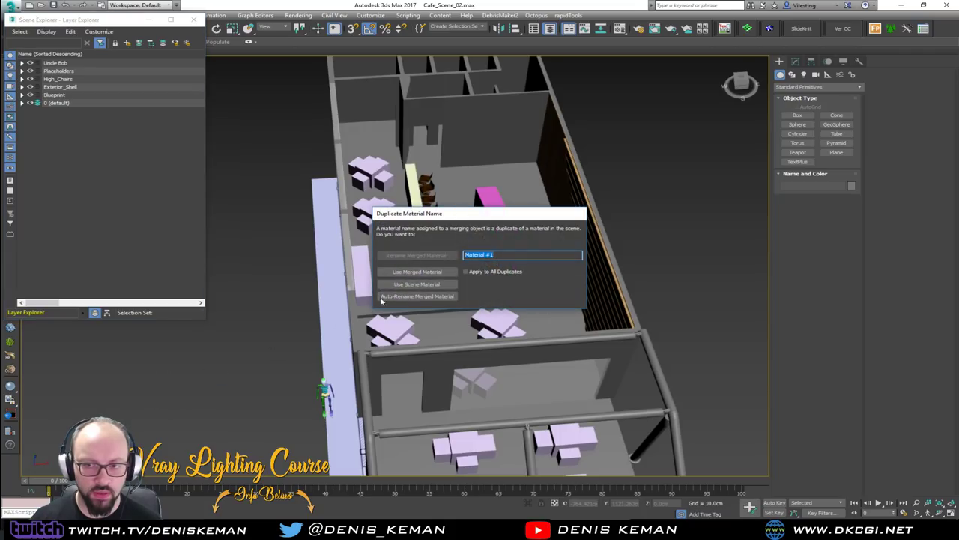
click(417, 272)
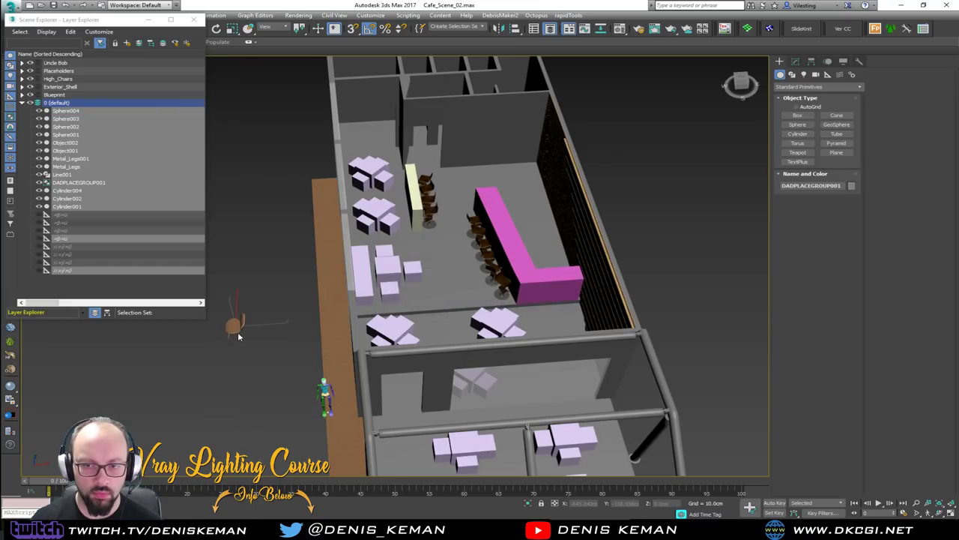
key(z)
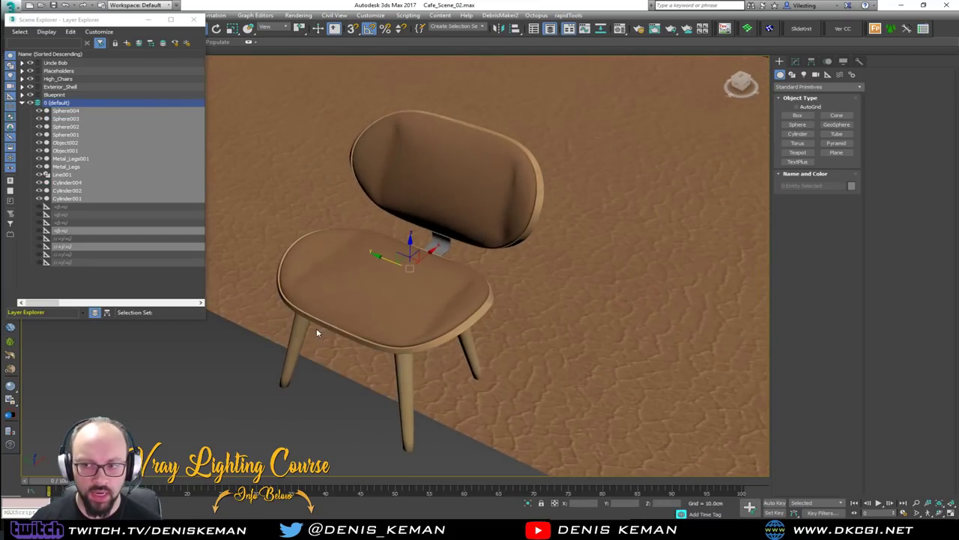
scroll(370, 292, down, 3)
middle_drag(370, 292, 305, 338)
scroll(305, 337, down, 5)
Reopen Cafe_Scene_02.max without saving the changes to discard the merged chair.
click(9, 6)
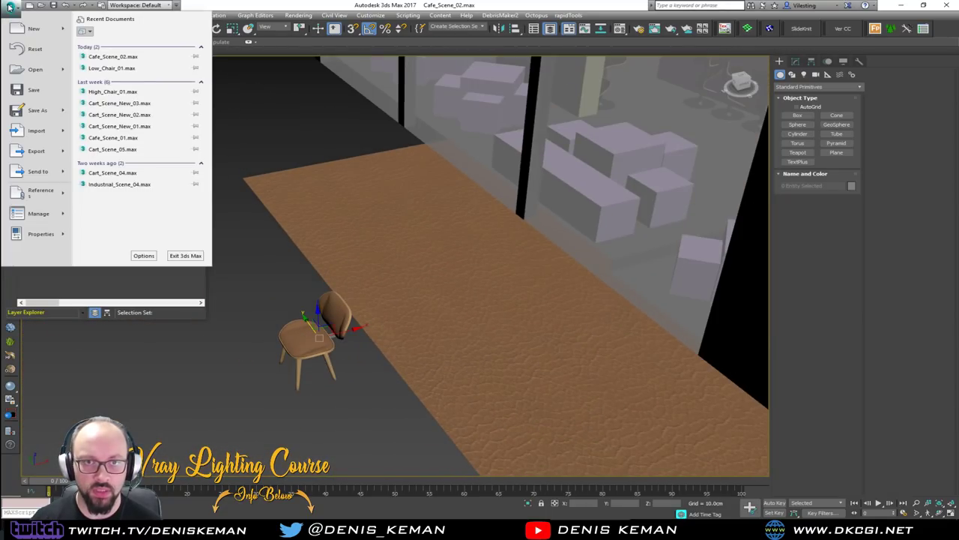
click(114, 56)
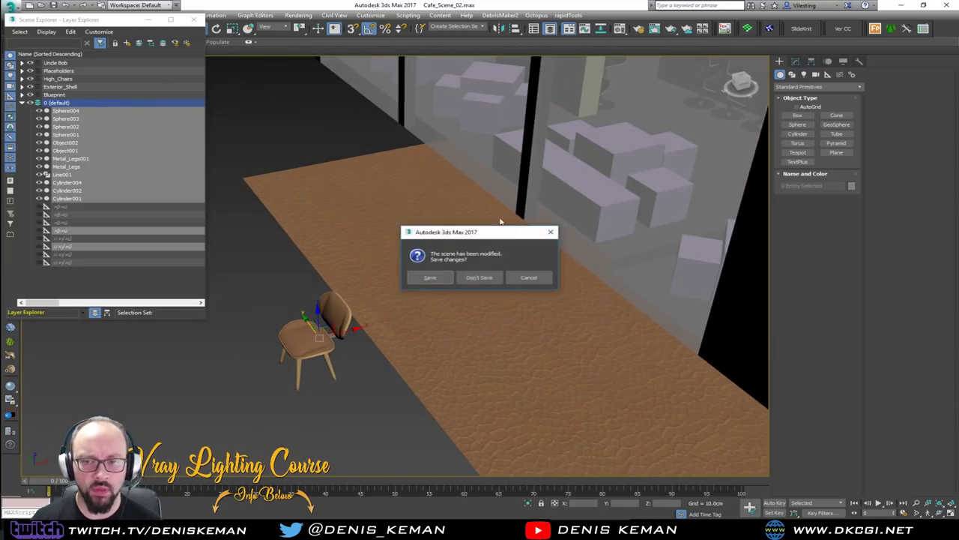
click(480, 277)
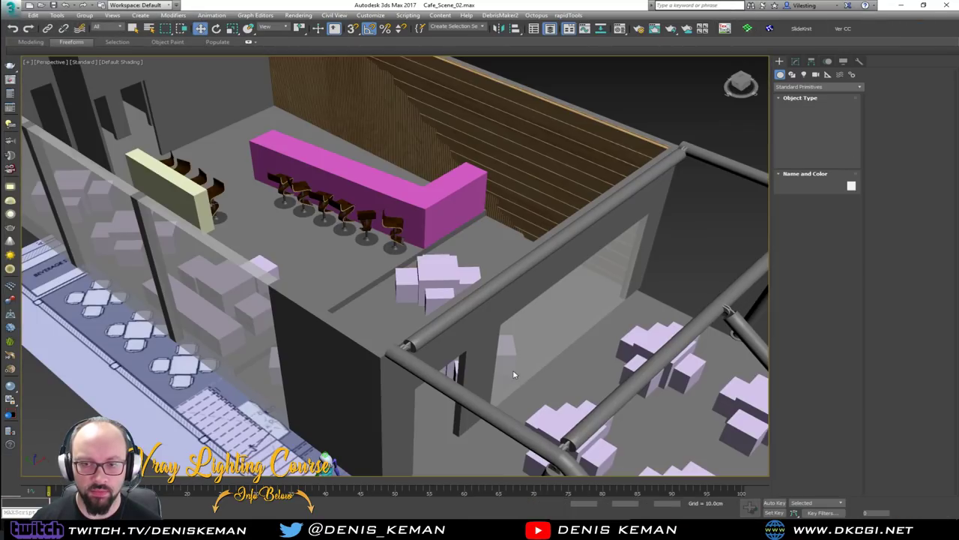
Merge the low chair file into the cafe scene at the blueprint's outer edge, auto-renaming the duplicate merged material, and activate the Move tool.
middle_drag(156, 356, 281, 300)
scroll(281, 300, down, 4)
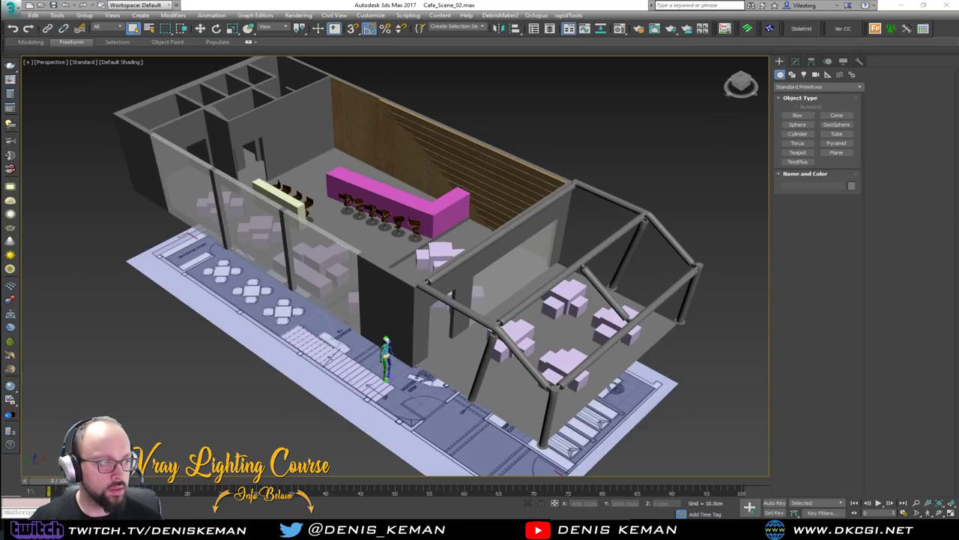
click(237, 380)
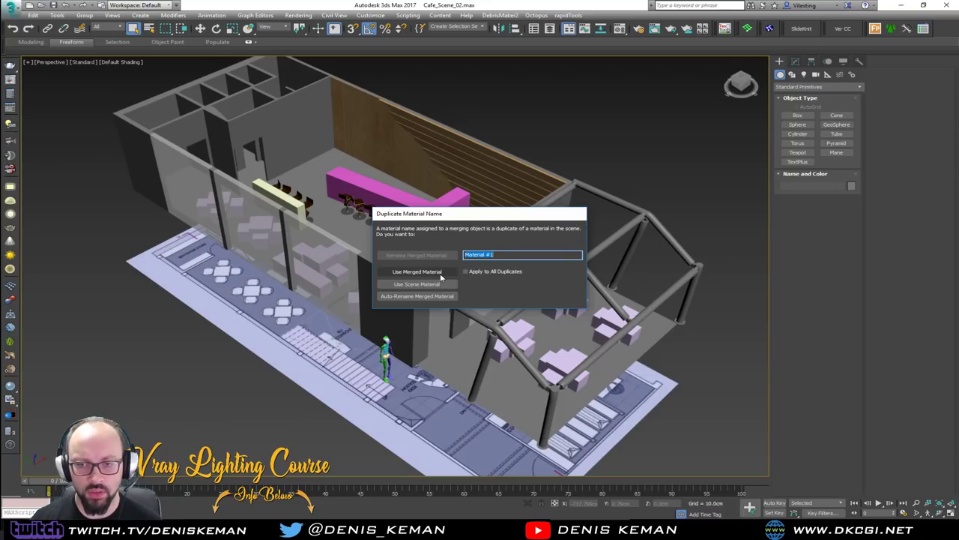
click(439, 296)
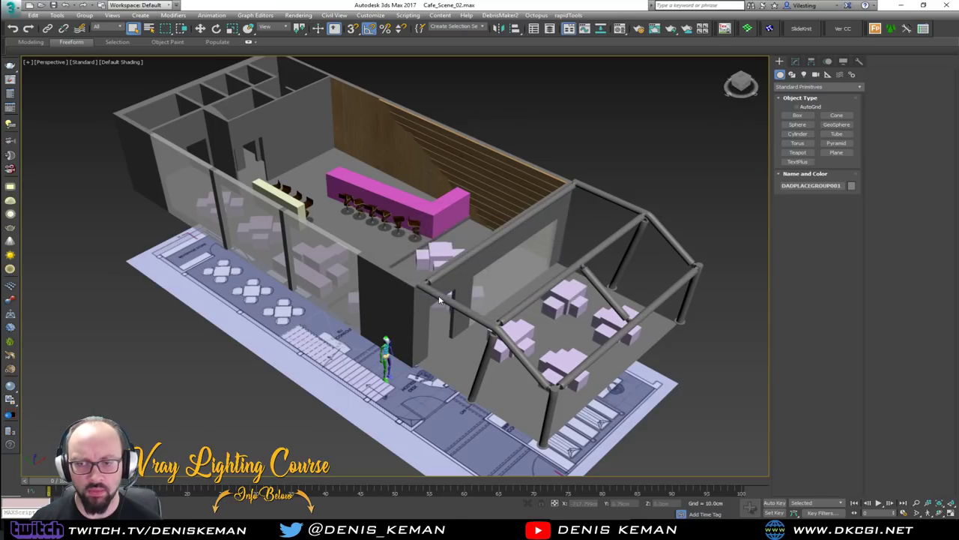
key(w)
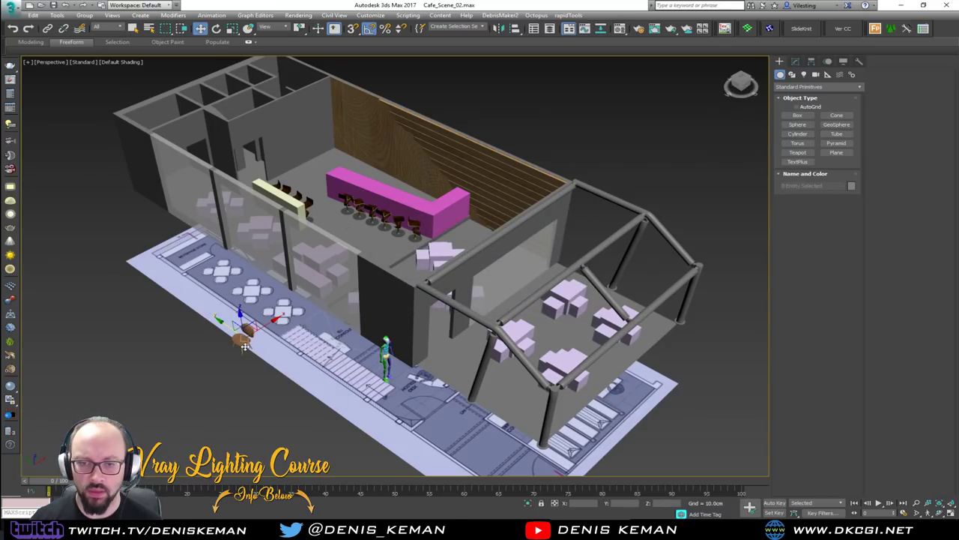
Group all parts of the merged low chair under the name Low_Chair.
key(z)
alt+middle_drag(356, 327, 307, 357)
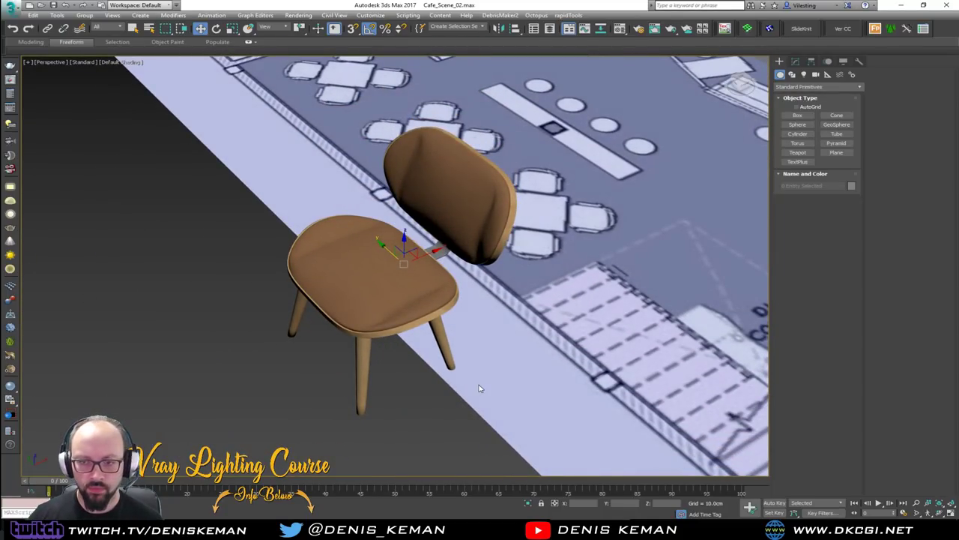
alt+middle_drag(445, 343, 313, 206)
drag(314, 206, 572, 401)
click(84, 15)
click(96, 26)
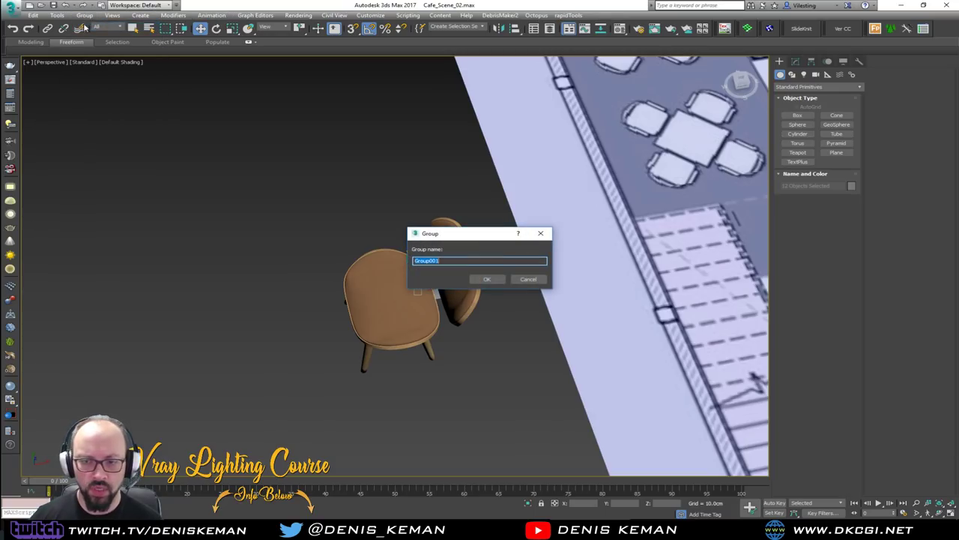
text(Lo)
key(Return)
Display edged faces on the chair and open the Low_Chair group for editing.
scroll(349, 231, up, 3)
alt+middle_drag(349, 232, 364, 218)
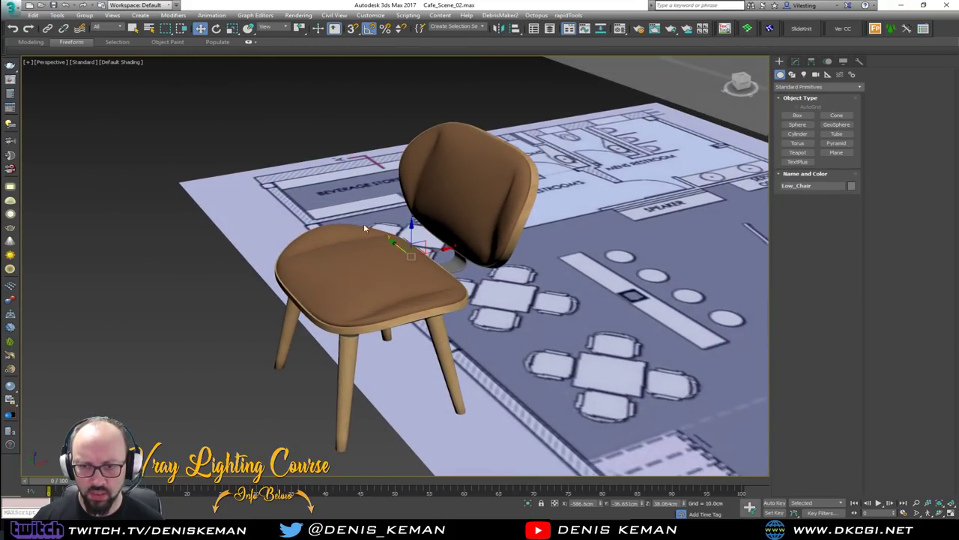
scroll(369, 258, up, 2)
key(F4)
scroll(370, 258, up, 2)
scroll(370, 258, down, 4)
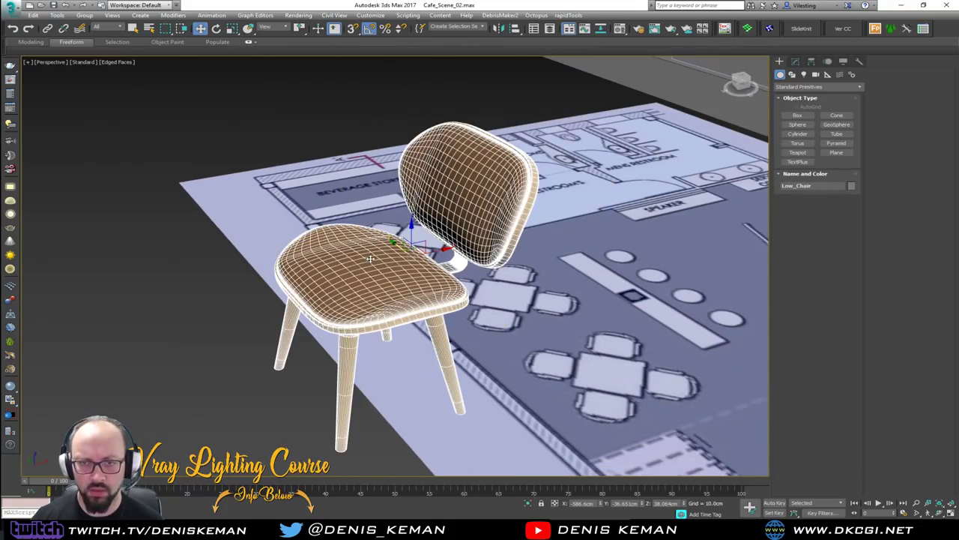
click(87, 15)
click(100, 49)
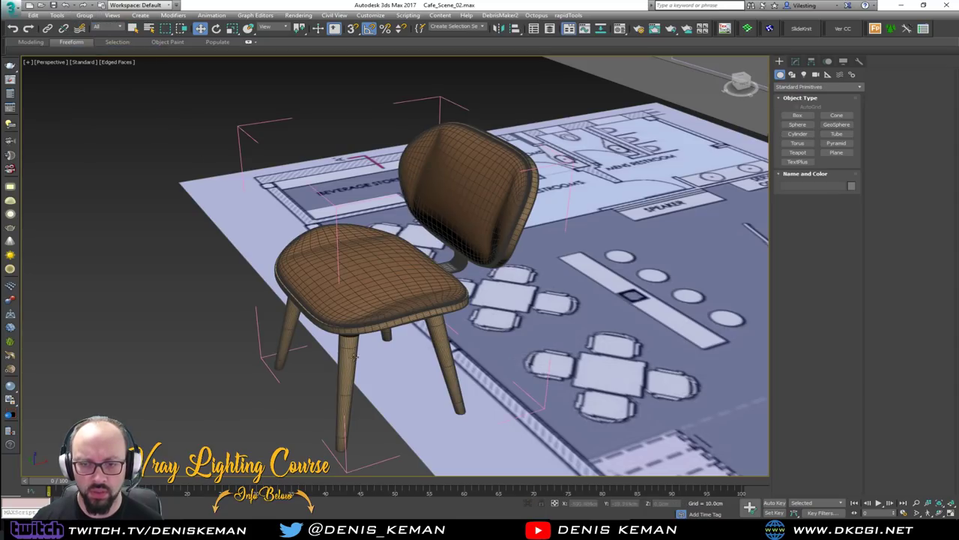
Add an Edit Poly modifier to the chair's wooden legs and attach the dark leg caps, matching material IDs to material.
click(355, 357)
scroll(354, 346, up, 3)
alt+middle_drag(356, 317, 288, 316)
click(795, 61)
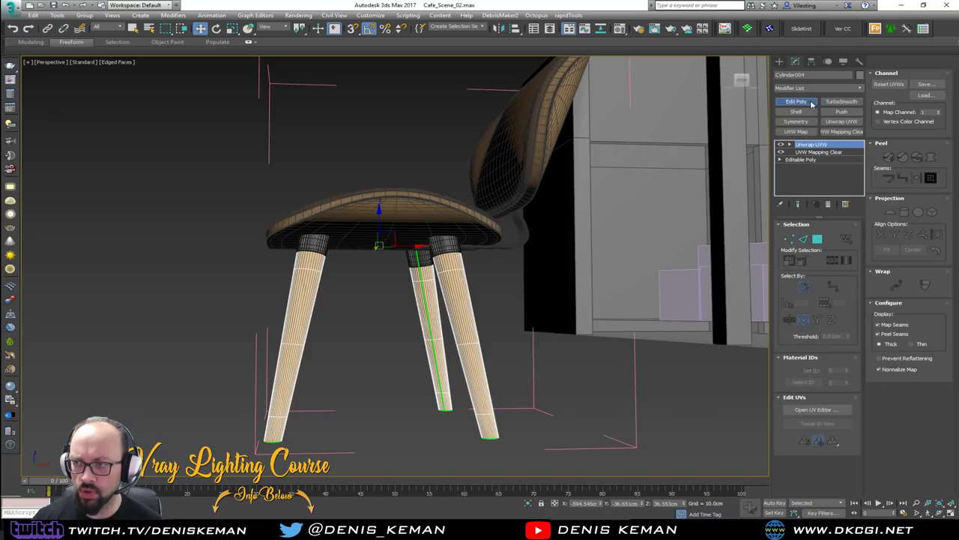
click(811, 104)
click(889, 140)
click(445, 228)
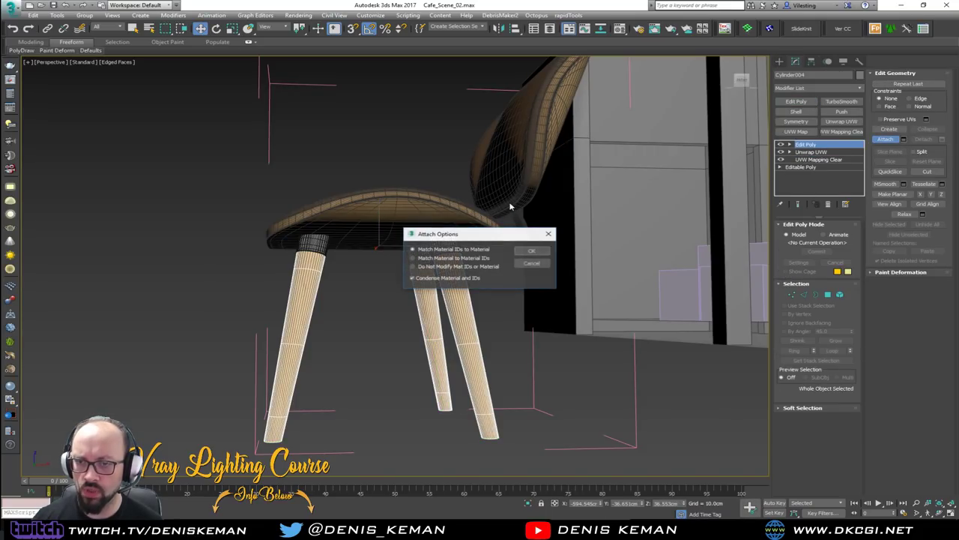
click(533, 253)
alt+middle_drag(518, 263, 563, 196)
right_click(561, 256)
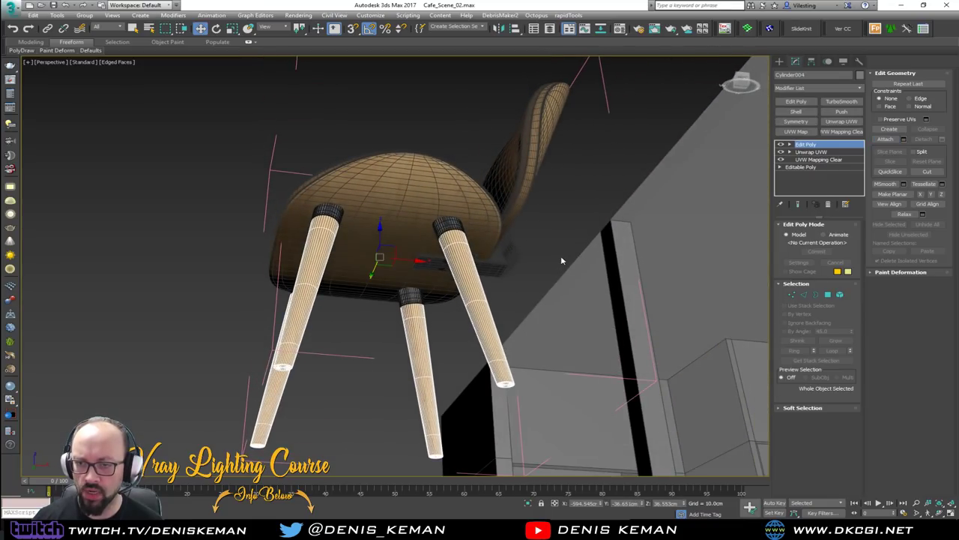
Hide the edged faces and close the Low_Chair group.
click(551, 216)
scroll(466, 246, up, 6)
key(F4)
scroll(467, 246, down, 3)
alt+middle_drag(467, 246, 479, 262)
scroll(479, 261, down, 10)
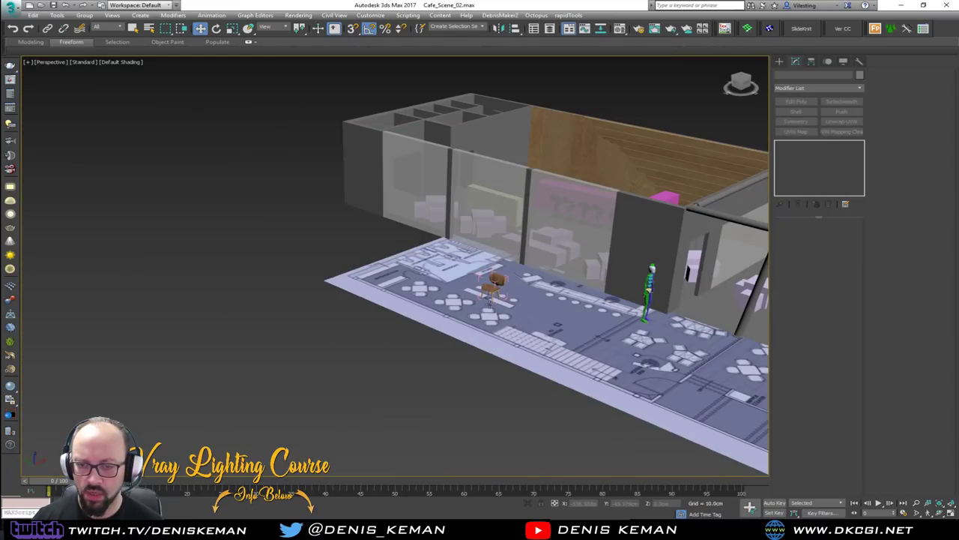
drag(515, 269, 473, 320)
key(z)
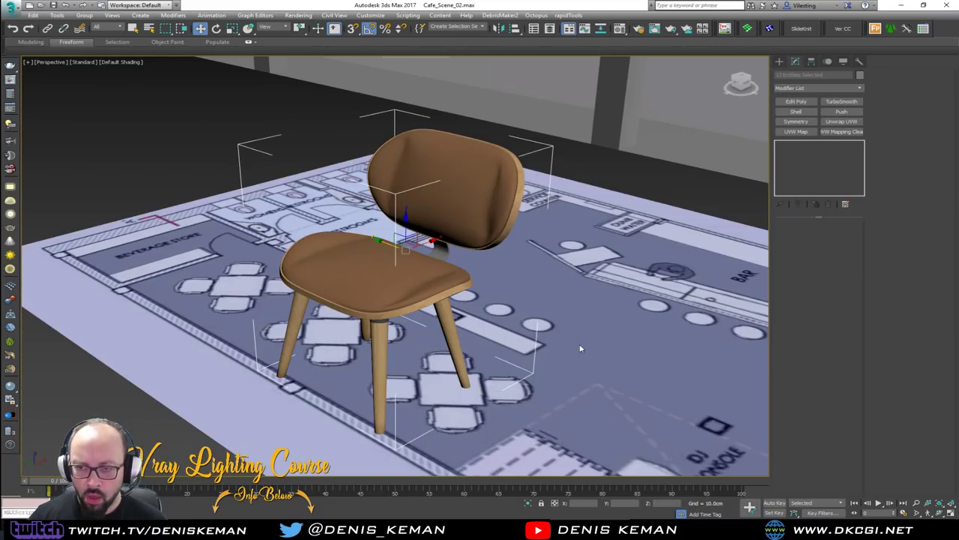
click(432, 227)
click(84, 16)
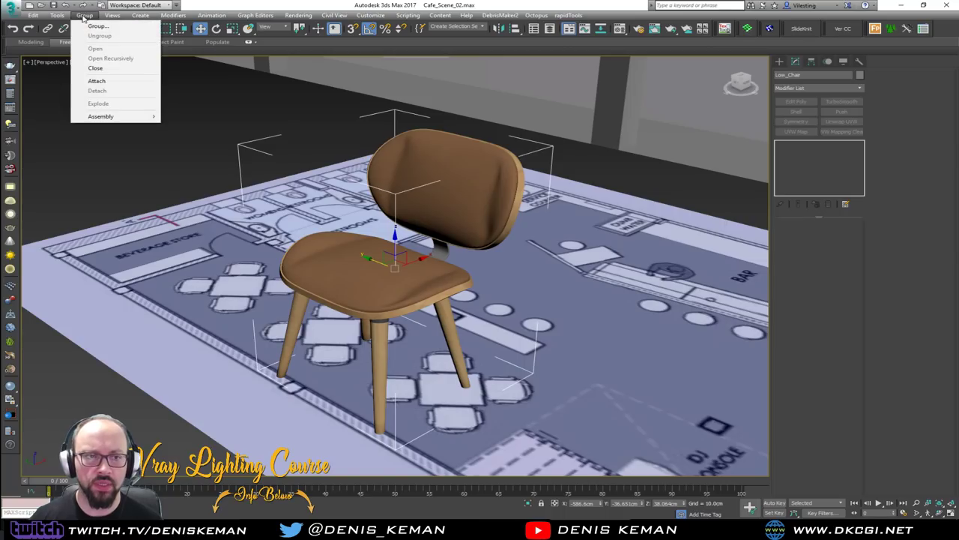
click(95, 68)
Move the Low_Chair group's pivot down to the bottom of its legs using snapping.
scroll(448, 229, down, 5)
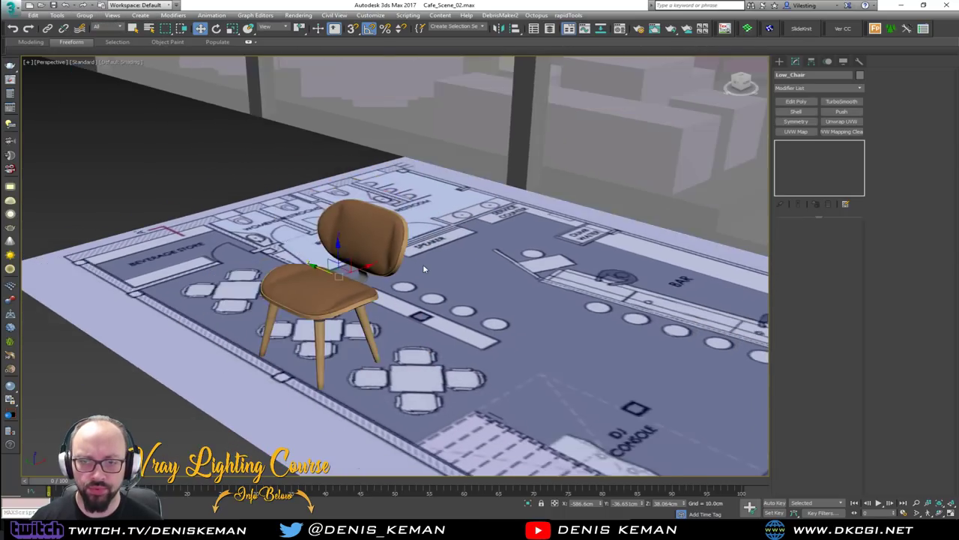
alt+middle_drag(448, 229, 460, 239)
middle_drag(460, 238, 230, 268)
scroll(119, 326, up, 6)
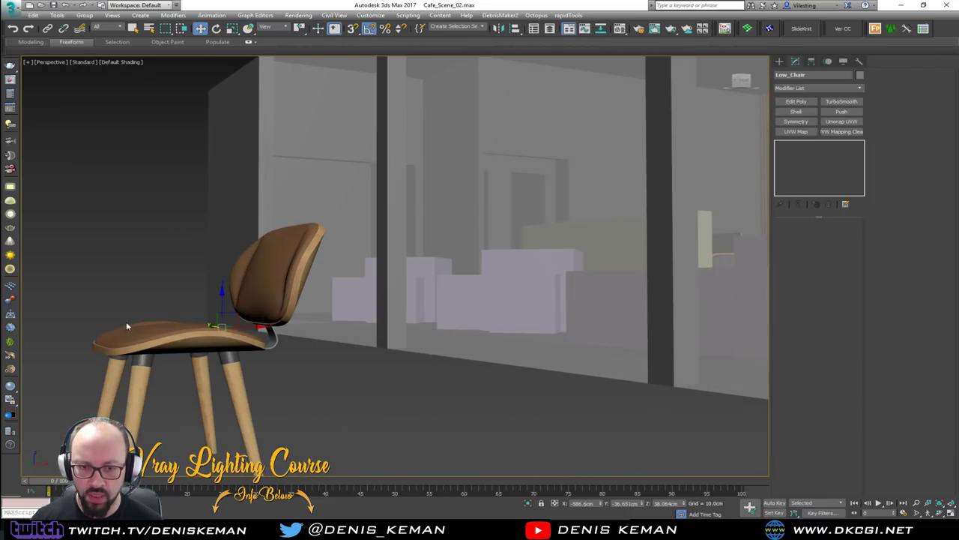
middle_drag(126, 325, 196, 231)
alt+middle_drag(196, 231, 206, 217)
click(811, 63)
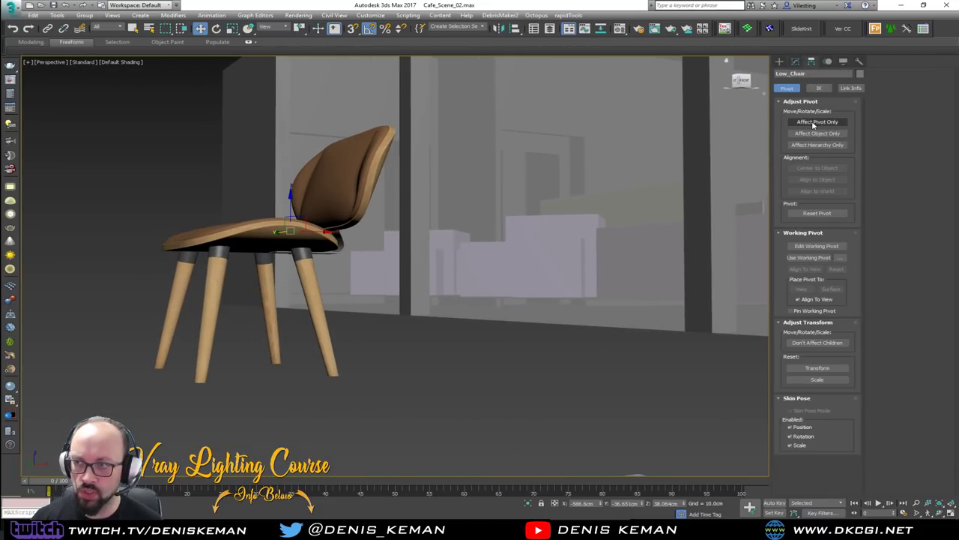
click(817, 123)
key(s)
drag(273, 212, 342, 380)
click(807, 122)
Align the low chair with the table placeholder in X, Y and Z, pivot point to pivot point.
alt+middle_drag(337, 218, 341, 306)
scroll(386, 280, down, 3)
scroll(199, 334, down, 5)
key(alt+a)
click(589, 300)
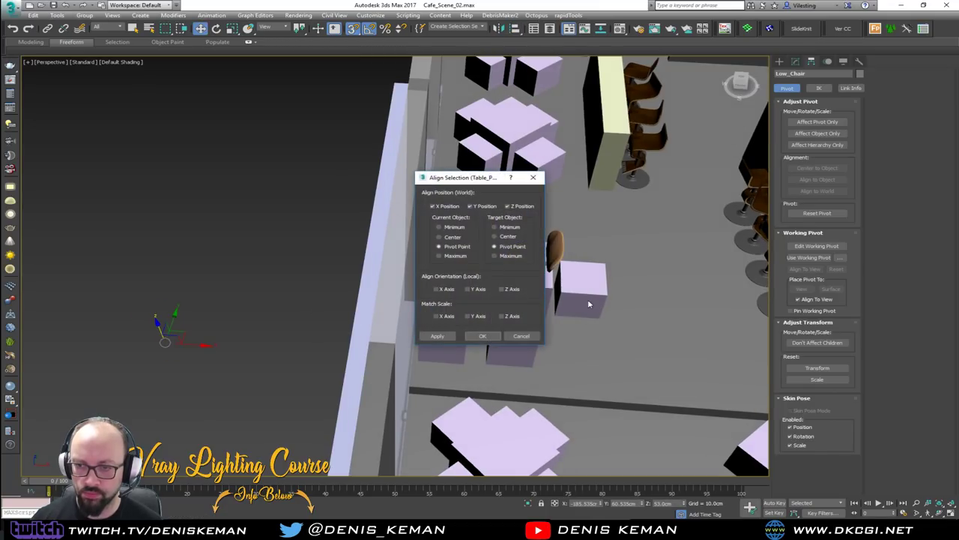
click(482, 336)
key(z)
Snap the pivot of table placeholder Table_PH_007 down to the base of its boxes in wireframe display.
alt+middle_drag(464, 343, 423, 251)
scroll(423, 251, down, 2)
key(F3)
key(F3)
click(410, 388)
key(F3)
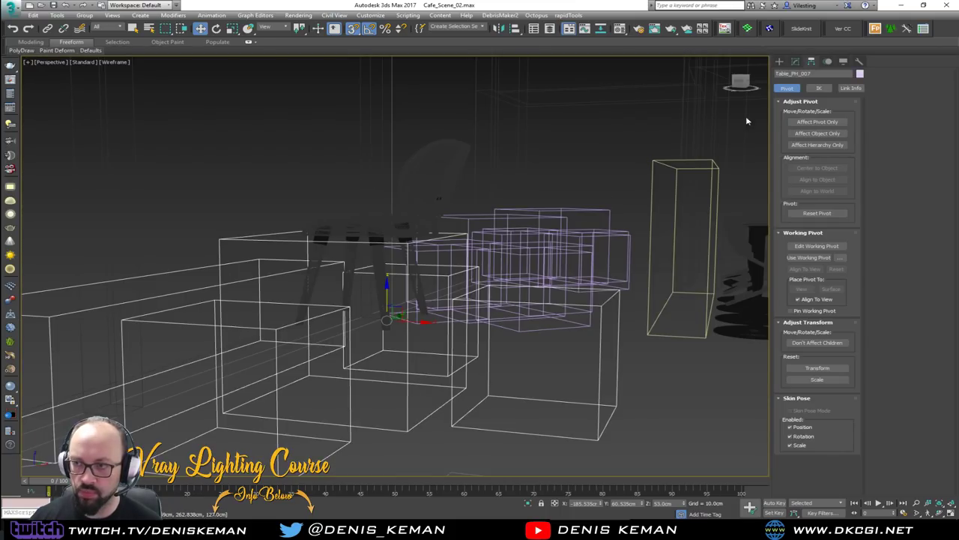
click(804, 121)
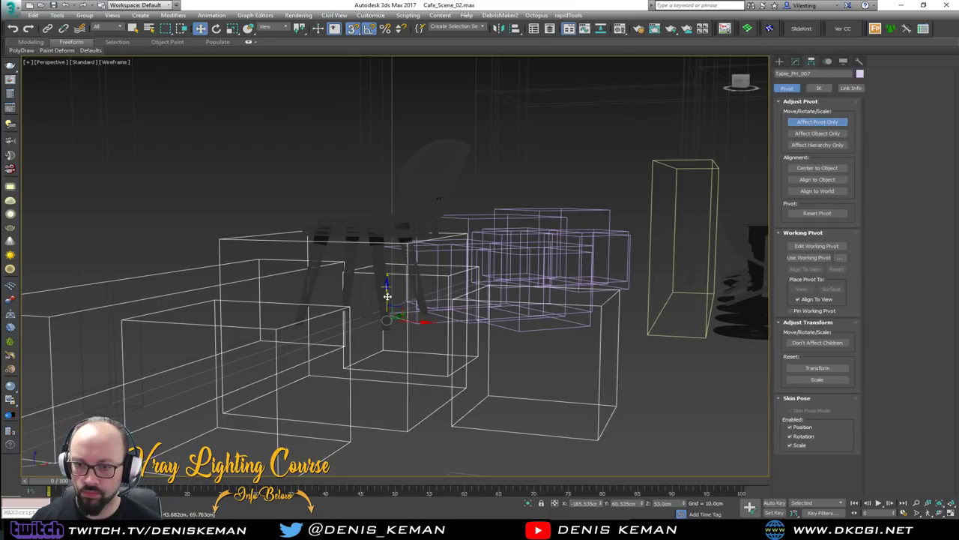
drag(386, 300, 455, 425)
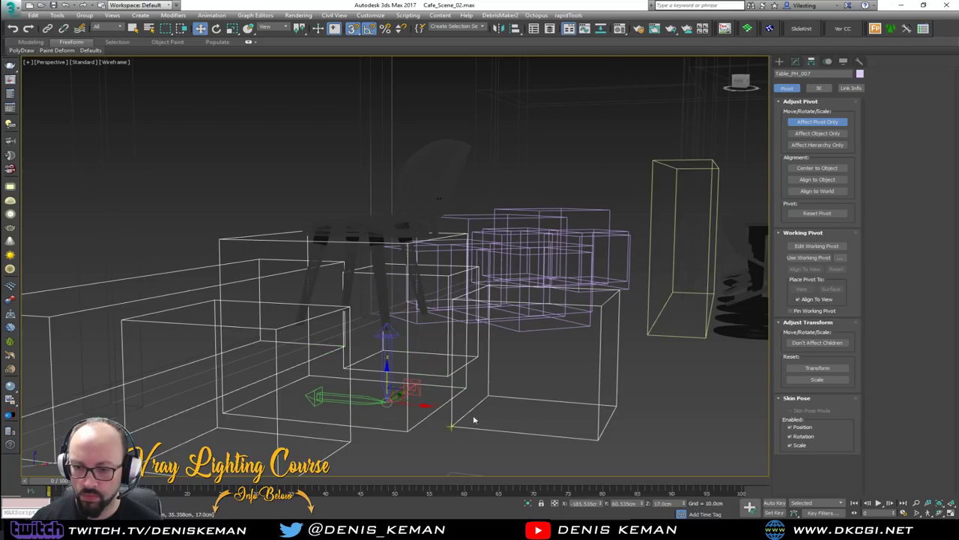
click(817, 122)
key(F3)
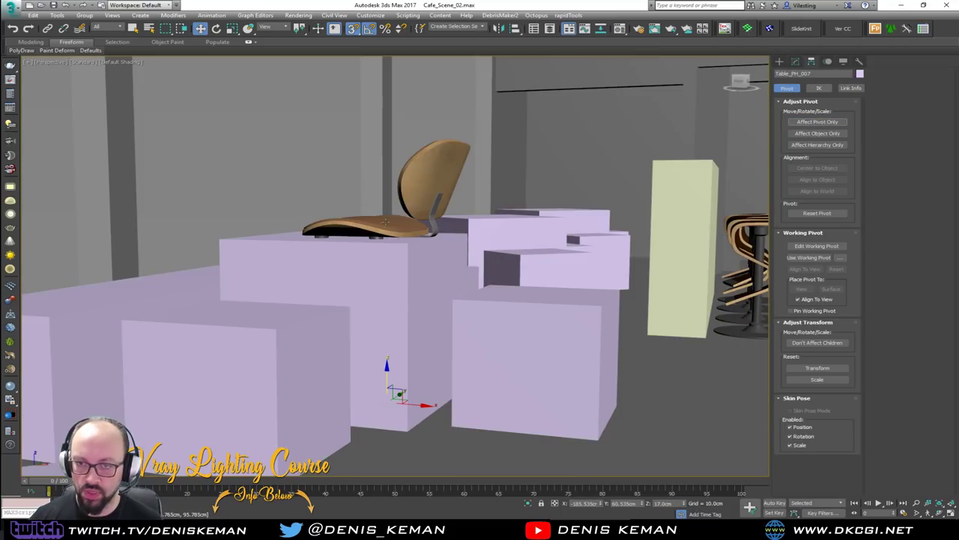
Align the low chair to the table placeholder's lowered pivot and move it onto the seat block at the table's end.
click(385, 222)
click(475, 348)
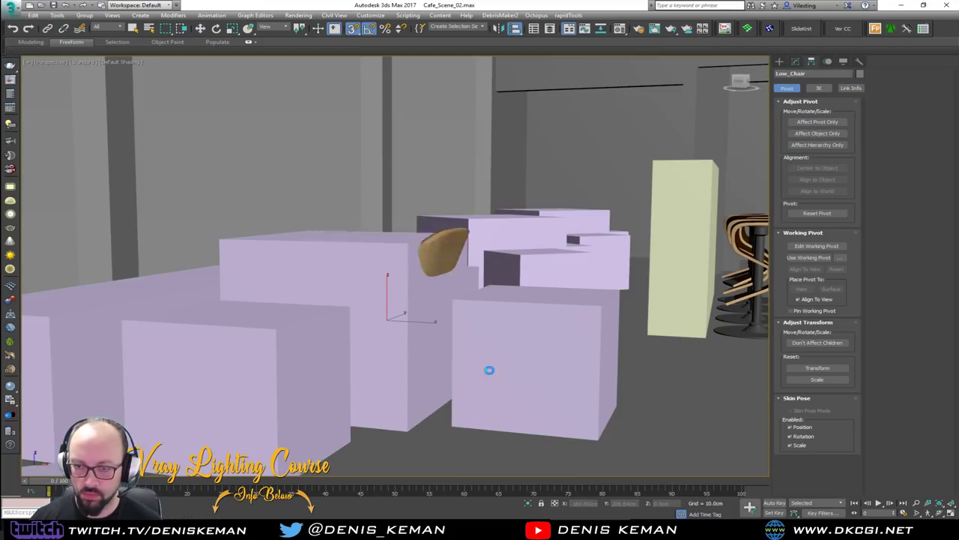
click(482, 336)
mouse_move(482, 336)
alt+middle_down()
mouse_move(422, 364)
mouse_move(418, 401)
alt+middle_up()
drag(415, 393, 573, 424)
alt+middle_drag(573, 424, 423, 373)
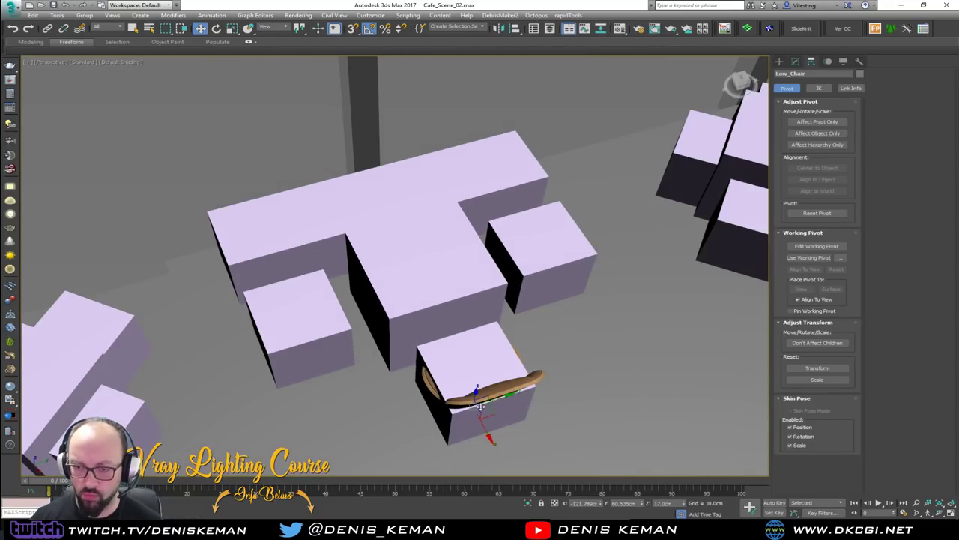
Copy the low chair onto the two remaining single-seat blocks of the table placeholder.
mouse_move(495, 413)
shift+mouse_down()
mouse_move(330, 369)
mouse_move(322, 359)
shift+mouse_up()
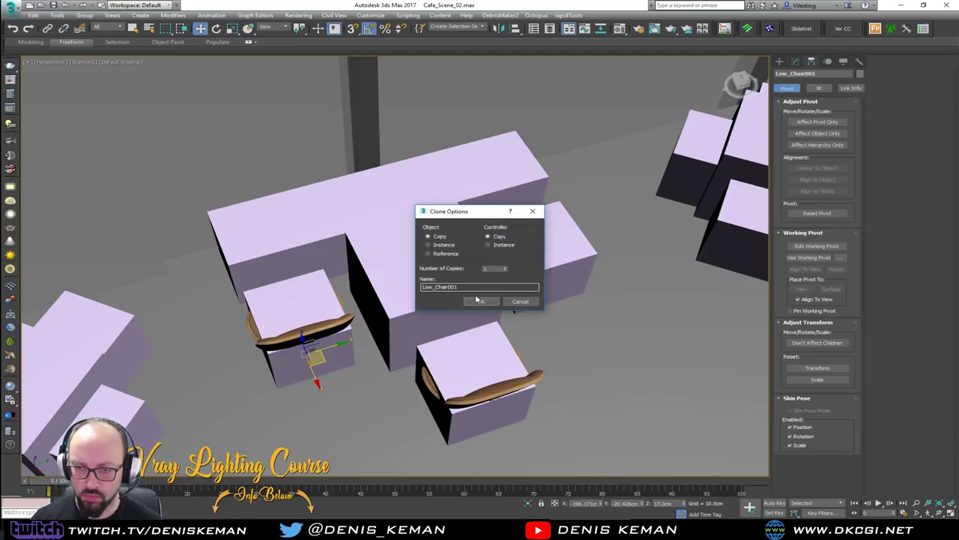
click(478, 301)
mouse_move(316, 358)
shift+mouse_down()
mouse_move(590, 288)
mouse_move(556, 290)
mouse_move(554, 282)
shift+mouse_up()
click(482, 301)
Rotate the two copied chairs so that they face the table from opposite sides.
key(e)
key(w)
click(329, 330)
key(e)
mouse_move(325, 350)
mouse_down()
mouse_move(328, 382)
mouse_move(315, 356)
mouse_up()
key(w)
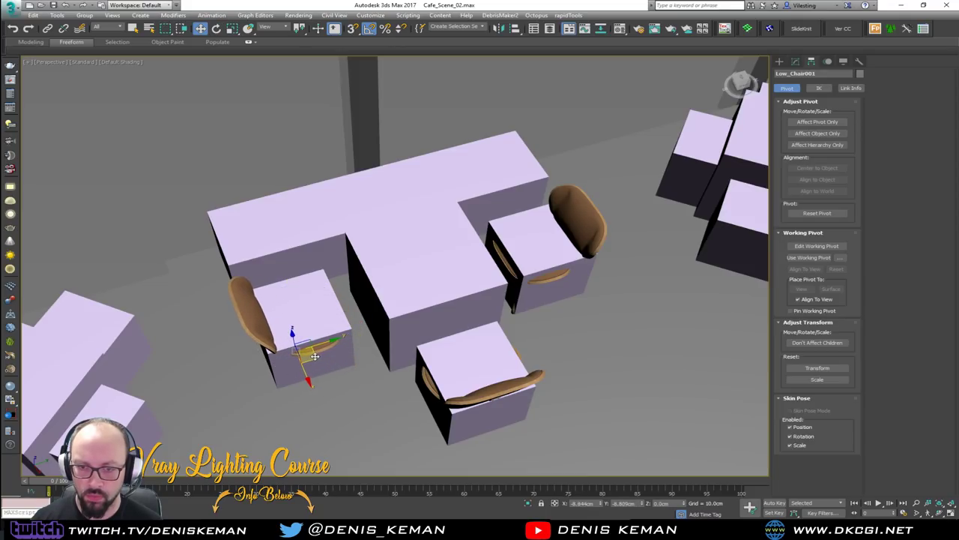
Make table placeholder Table_PH_007 see-through and check how the chairs sit inside its seat blocks.
alt+middle_drag(433, 372, 461, 318)
click(375, 311)
key(alt+x)
alt+middle_drag(375, 311, 356, 302)
alt+middle_drag(302, 288, 268, 305)
click(538, 183)
scroll(382, 316, up, 4)
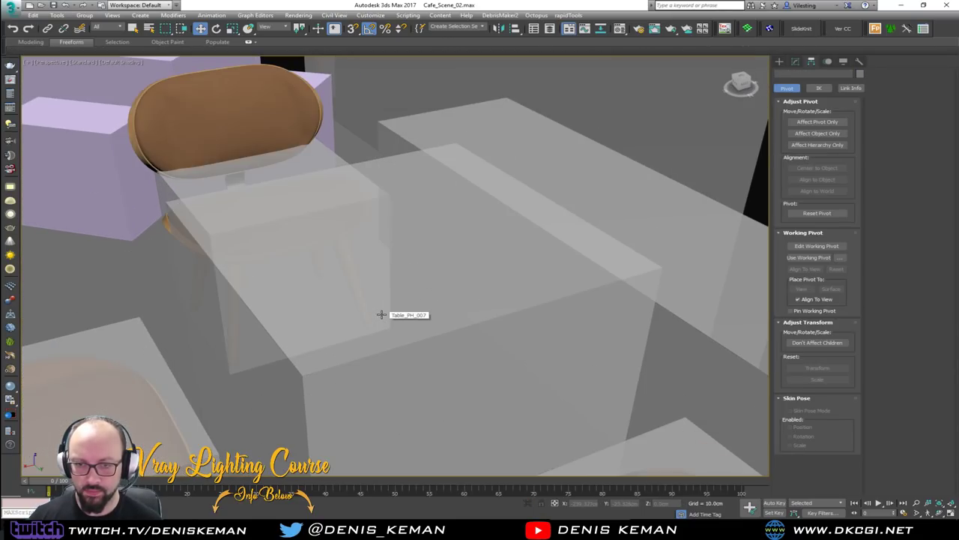
Examine the placed low chairs in relation to the bar, the stools and the other table placeholders.
scroll(386, 303, down, 4)
mouse_move(390, 297)
alt+middle_down()
mouse_move(323, 288)
mouse_move(390, 300)
alt+middle_up()
scroll(525, 306, down, 4)
middle_drag(525, 307, 339, 284)
scroll(368, 278, down, 3)
alt+middle_drag(390, 301, 278, 241)
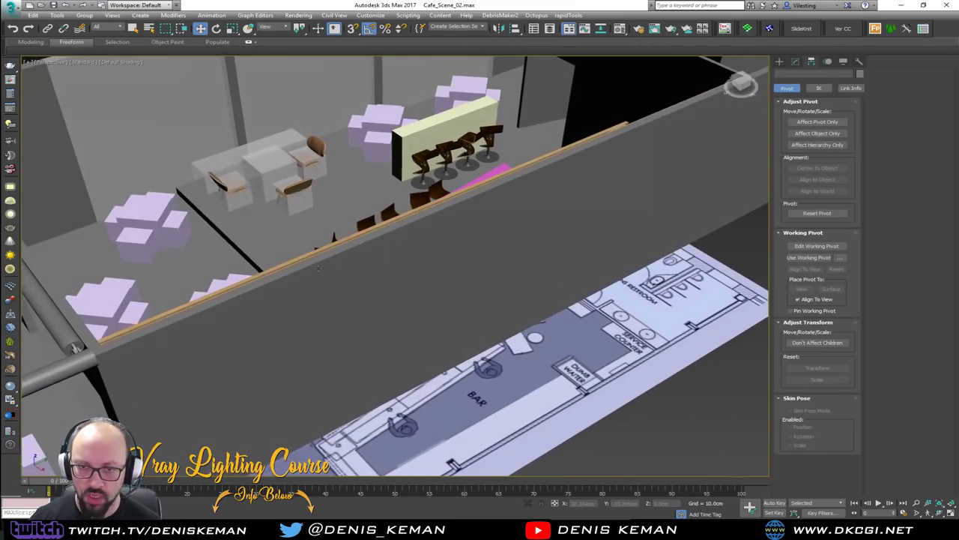
middle_drag(279, 180, 351, 248)
scroll(350, 248, up, 4)
scroll(354, 281, down, 4)
middle_drag(353, 281, 417, 230)
middle_drag(457, 284, 368, 200)
key(shift+z)
key(shift+z)
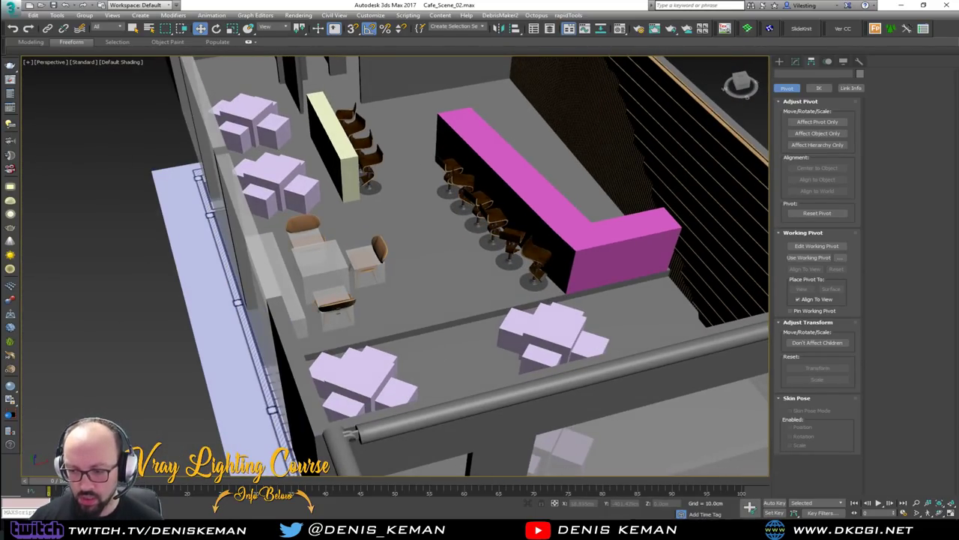
Switch to Discord and browse the streaming_related channel for bar stool, chair and table reference images.
drag(0, 120, 409, 93)
scroll(394, 259, down, 5)
scroll(394, 259, up, 4)
scroll(394, 260, up, 8)
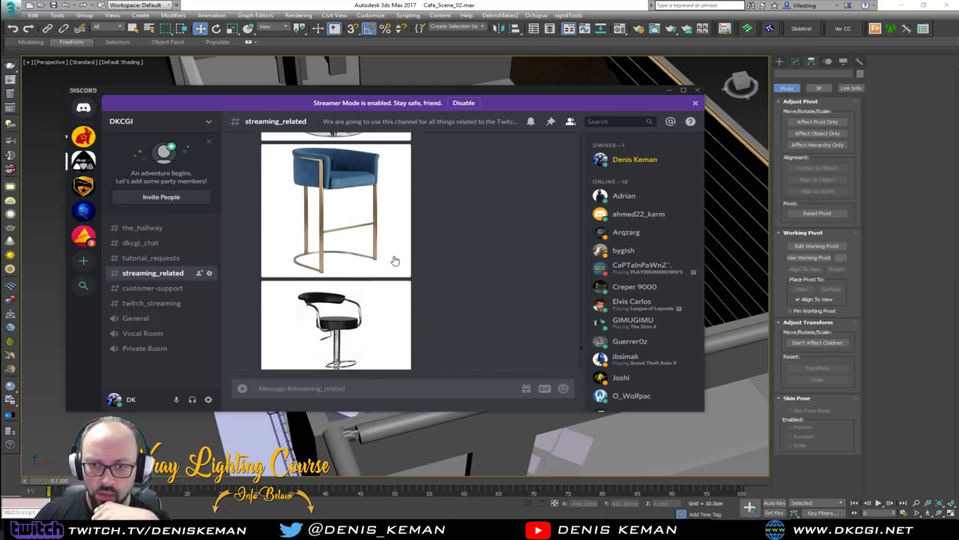
scroll(395, 260, up, 10)
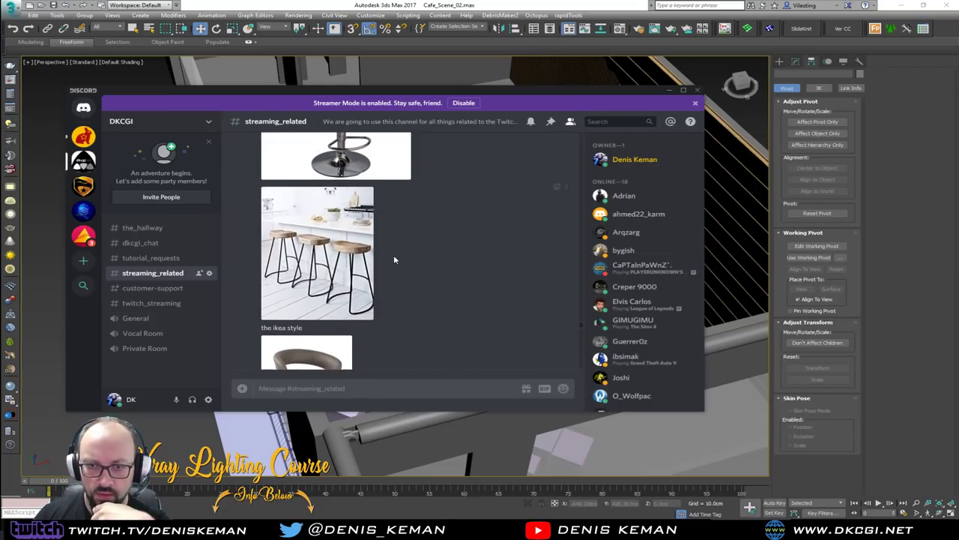
scroll(394, 261, up, 3)
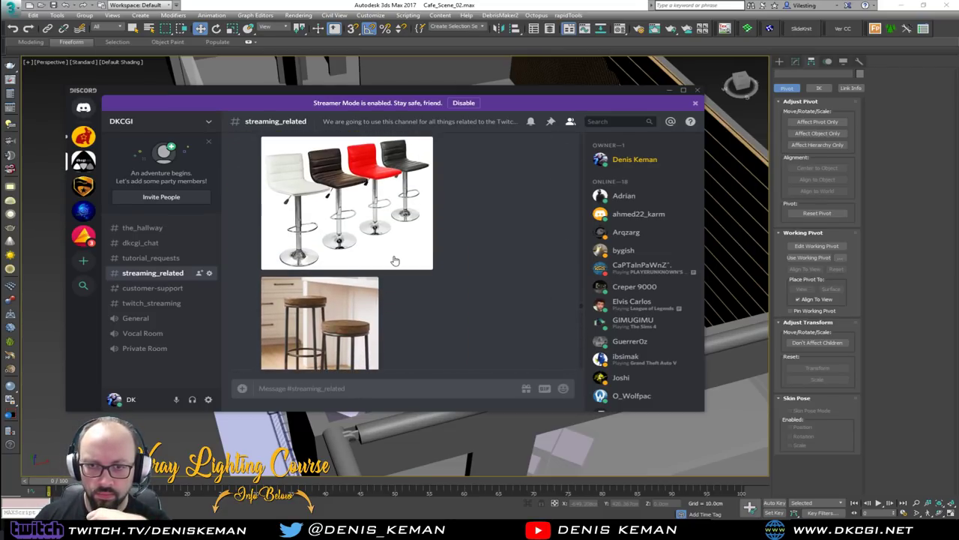
scroll(395, 260, up, 10)
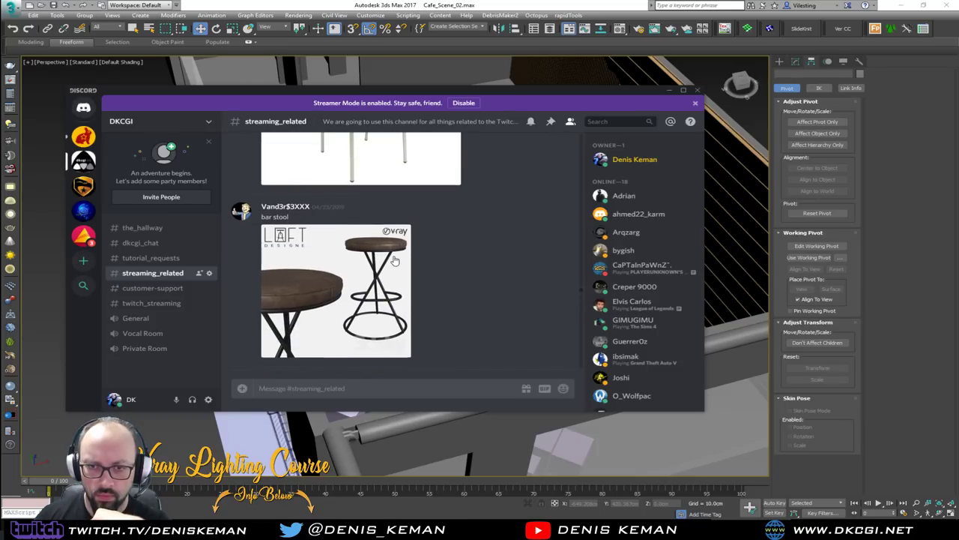
scroll(395, 260, up, 10)
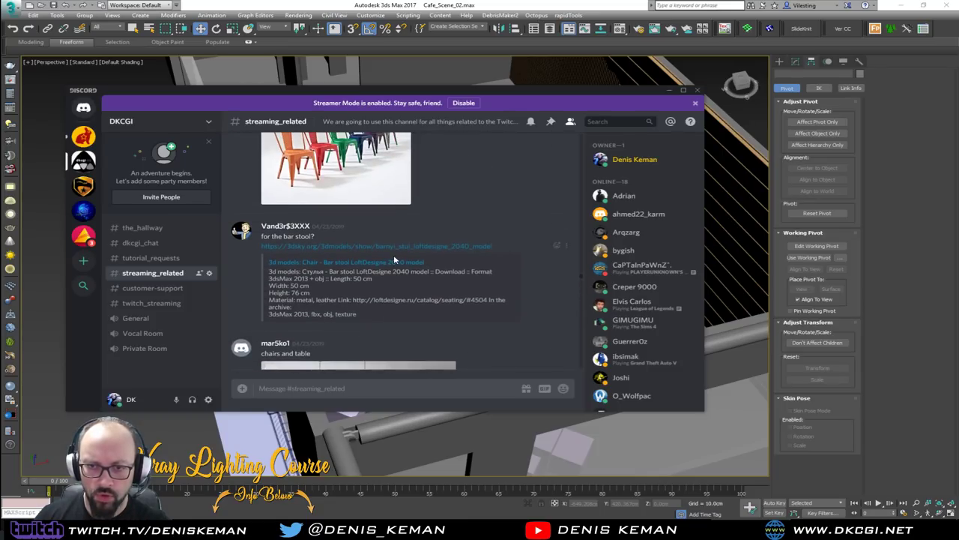
scroll(394, 259, up, 10)
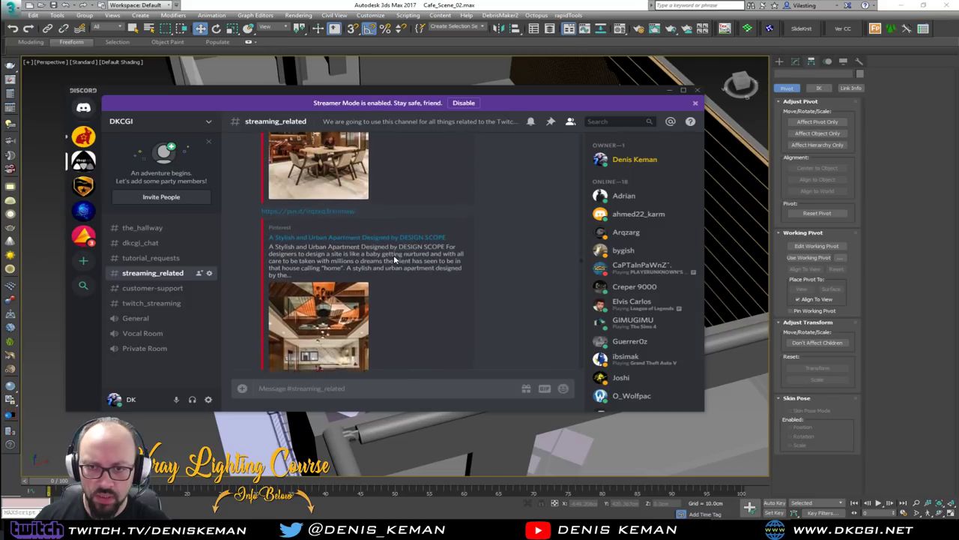
scroll(394, 259, up, 10)
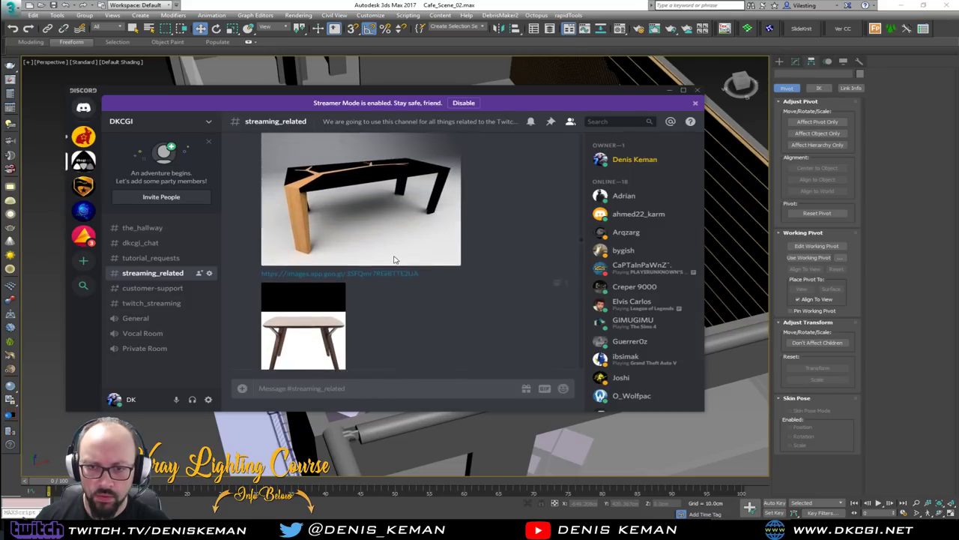
scroll(395, 260, up, 10)
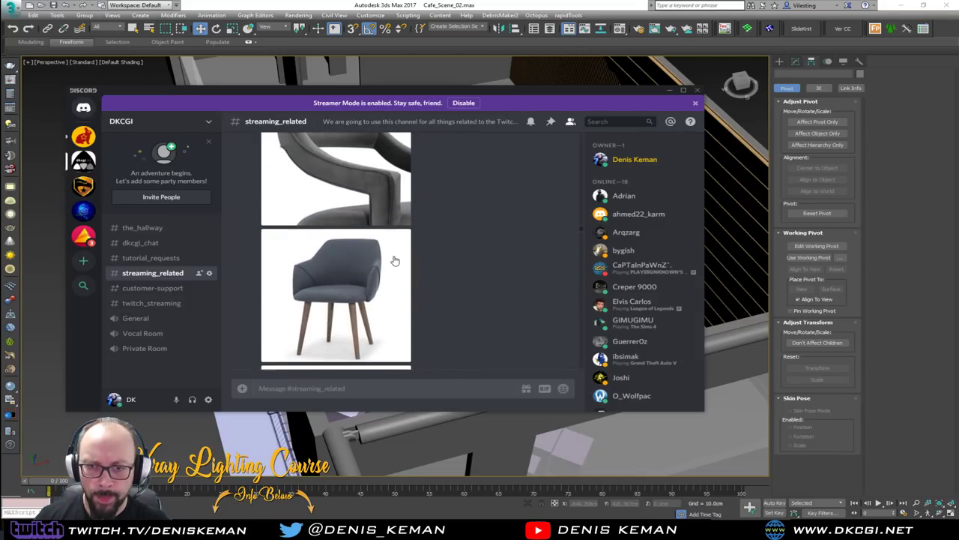
scroll(395, 260, down, 10)
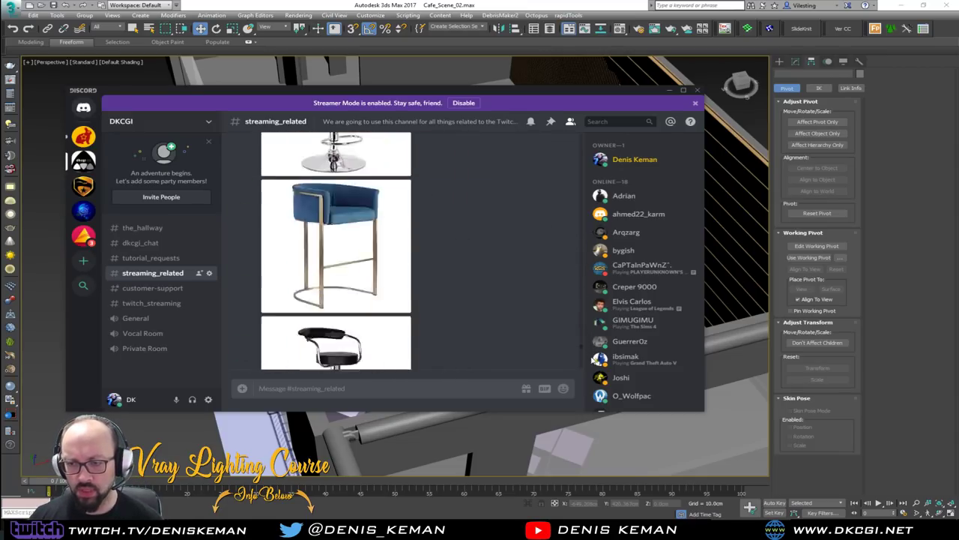
Open the CoffeeLab 3D tour linked in the Discord channel, examine its tables, chairs and stools, and return to 3ds Max.
scroll(411, 299, up, 5)
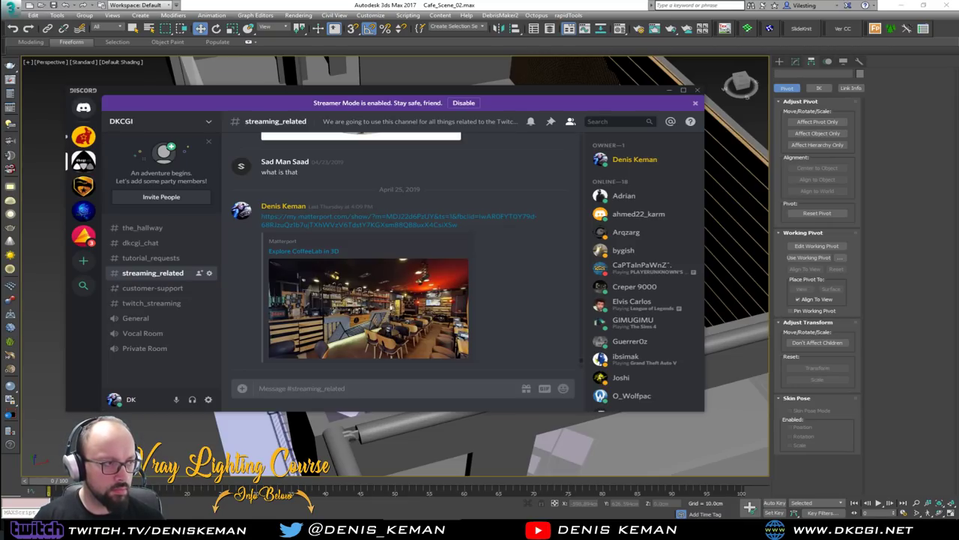
drag(0, 174, 258, 93)
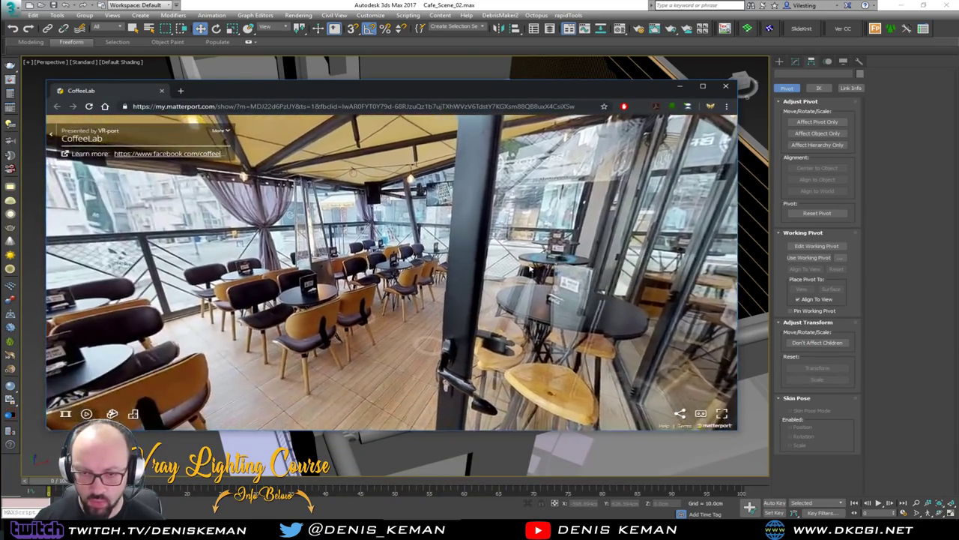
drag(555, 296, 367, 304)
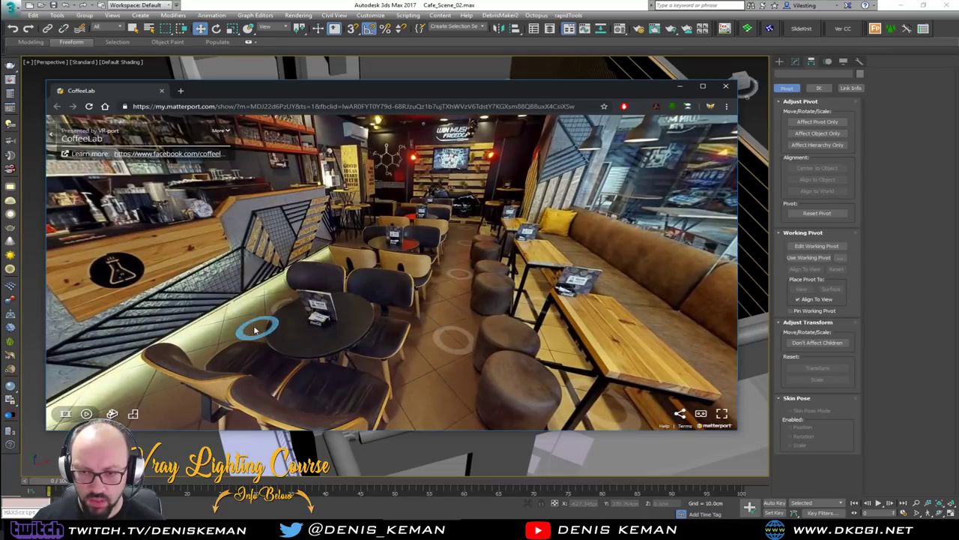
drag(260, 331, 665, 212)
drag(279, 269, 417, 298)
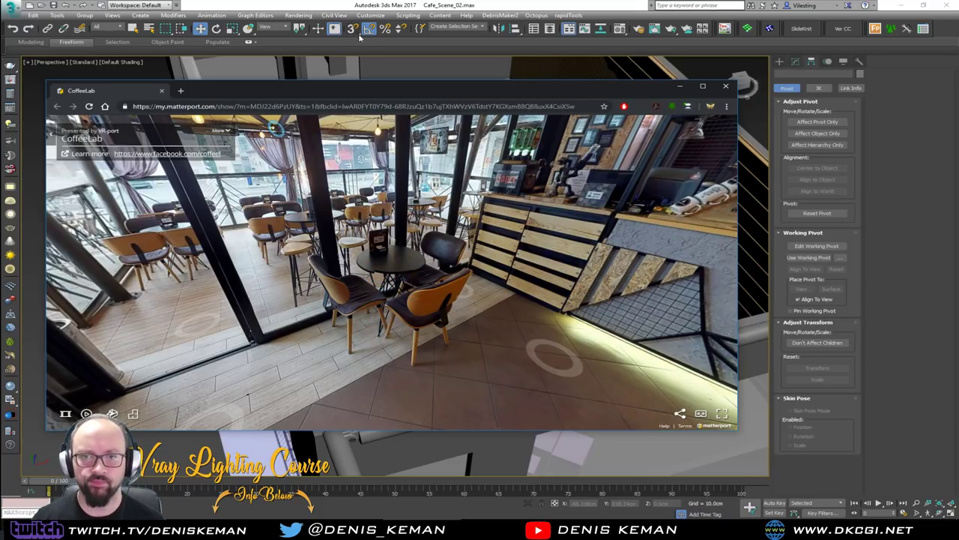
drag(384, 92, 0, 103)
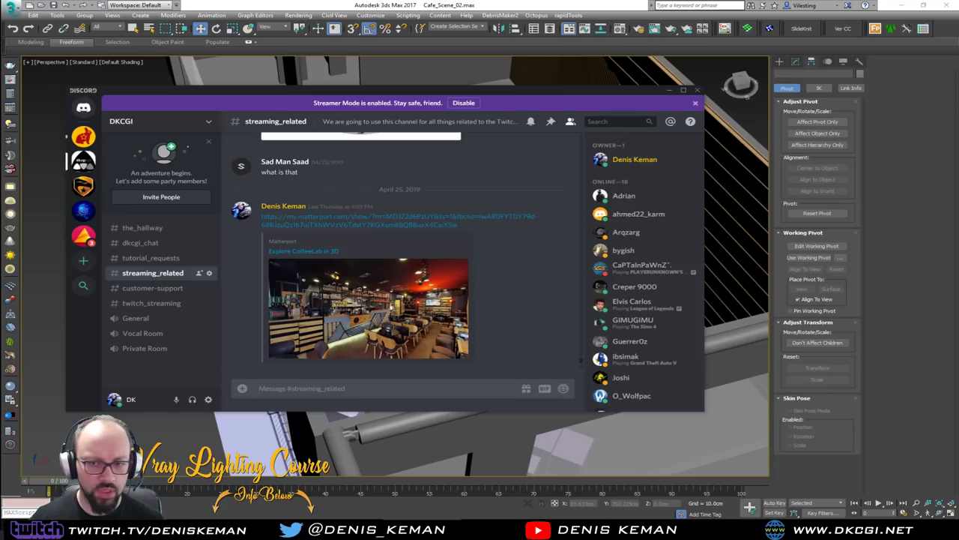
click(264, 4)
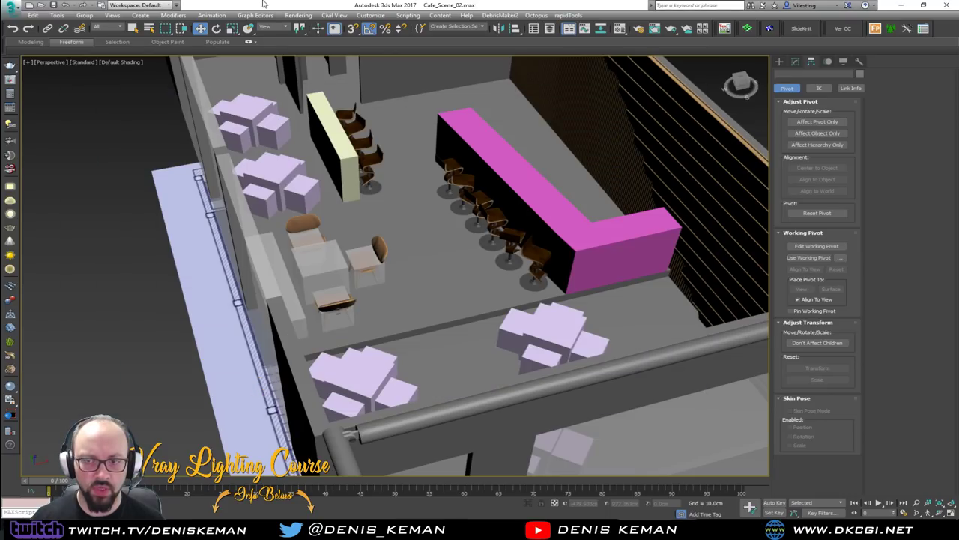
Save the cafe scene and reset to a new empty scene.
click(12, 7)
click(34, 89)
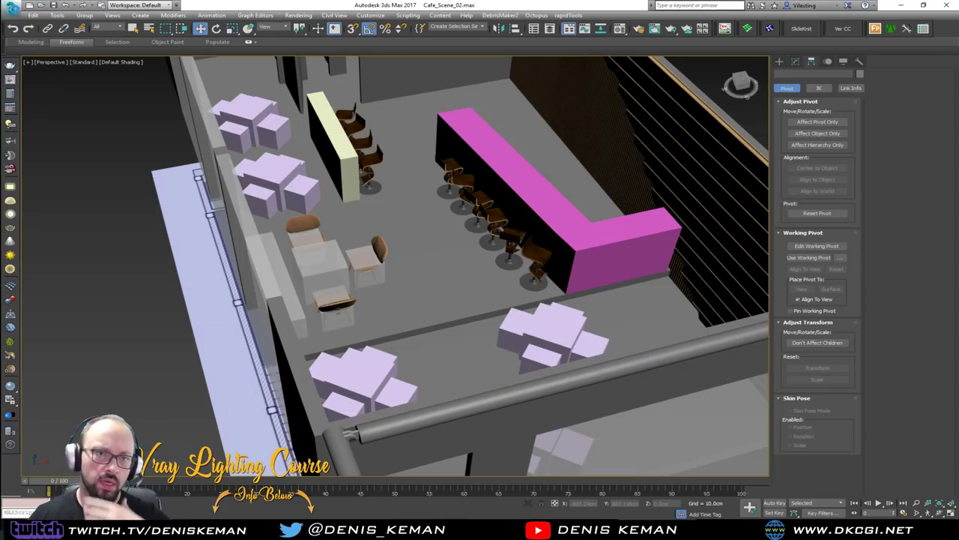
click(15, 9)
click(23, 44)
click(450, 280)
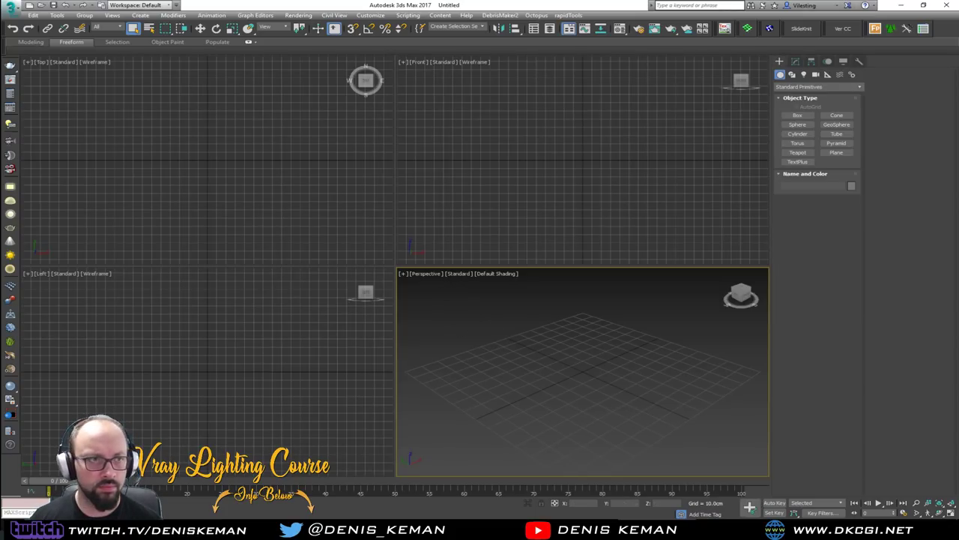
Try a pyramid primitive with a base of about 45 by 47 cm and a height of about 86 cm, and delete it.
mouse_move(473, 328)
alt+middle_down()
mouse_move(436, 336)
mouse_move(472, 339)
alt+middle_up()
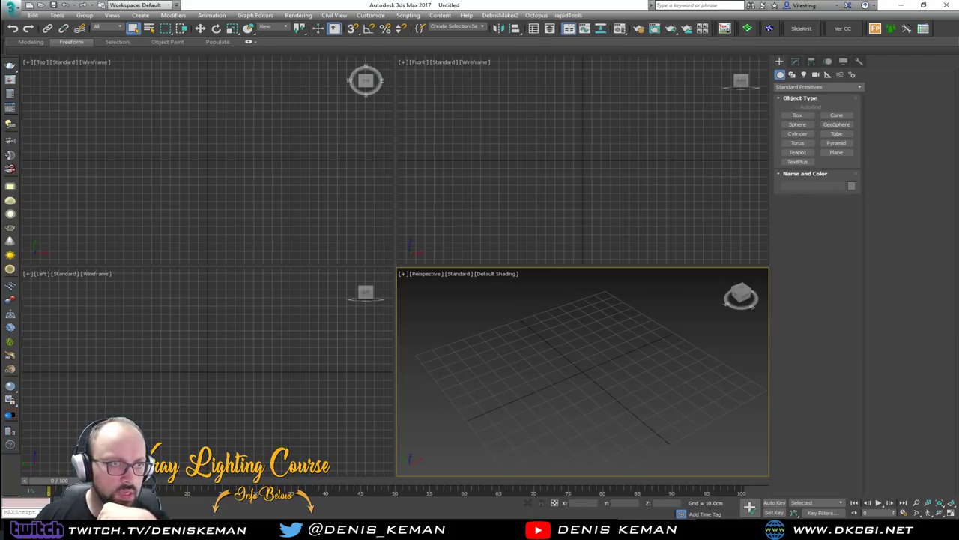
click(837, 143)
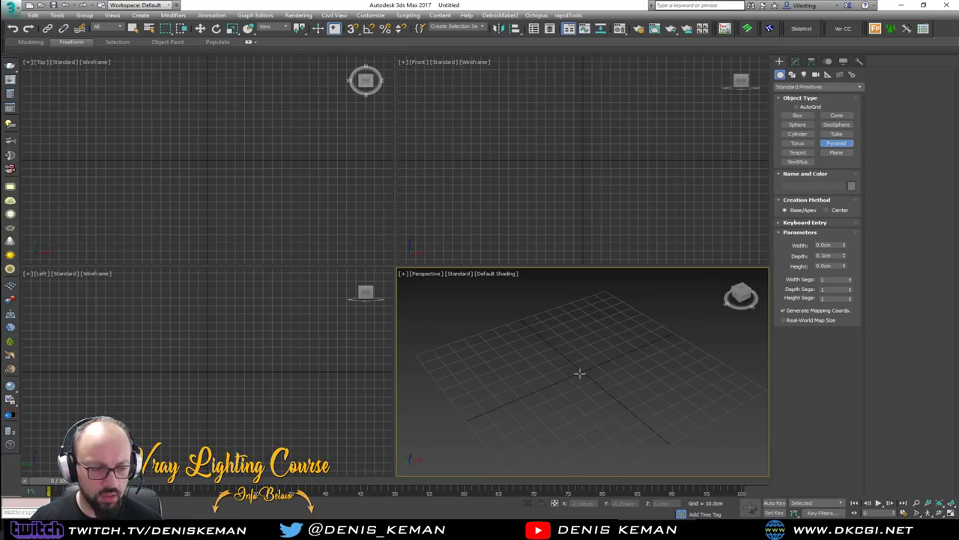
drag(580, 370, 598, 317)
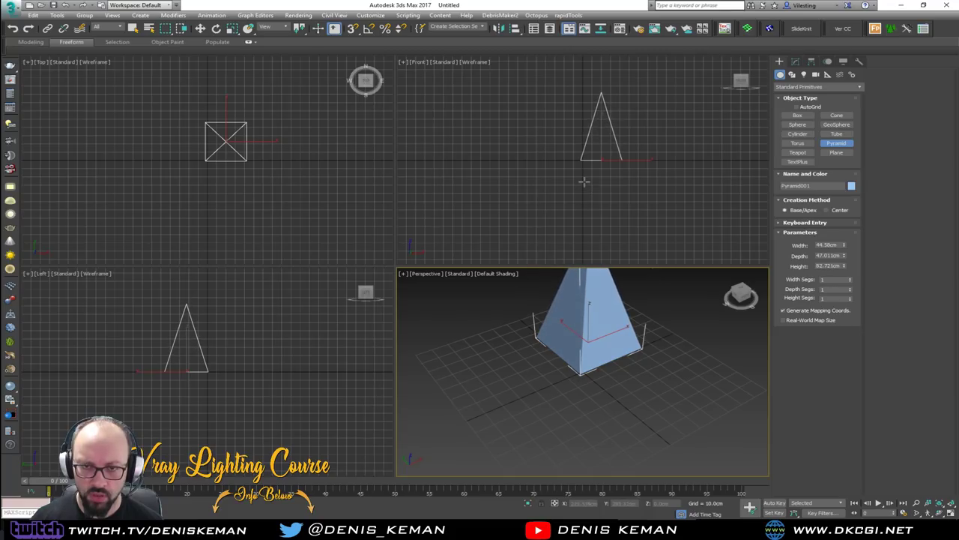
click(583, 264)
middle_drag(581, 326, 587, 398)
key(alt+w)
alt+middle_drag(486, 332, 528, 357)
click(512, 353)
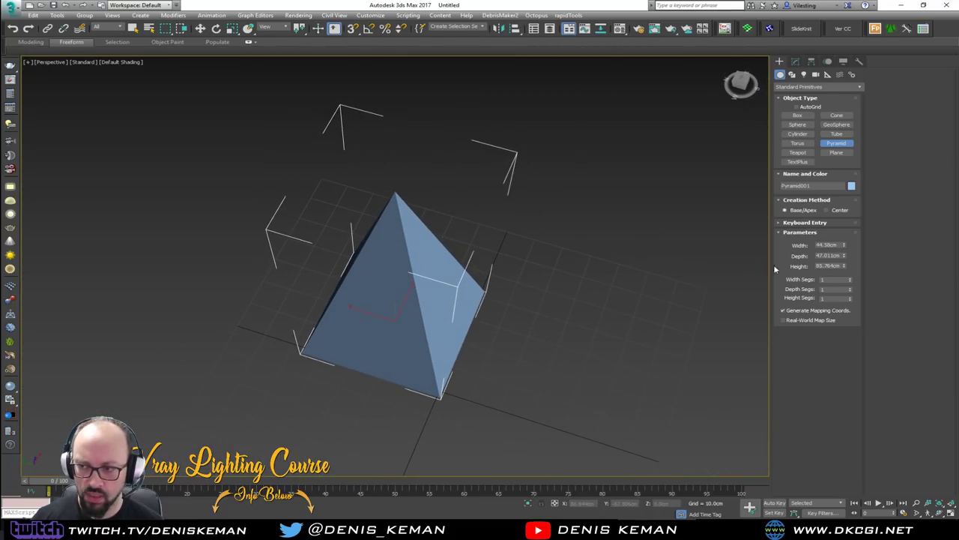
click(820, 222)
click(805, 223)
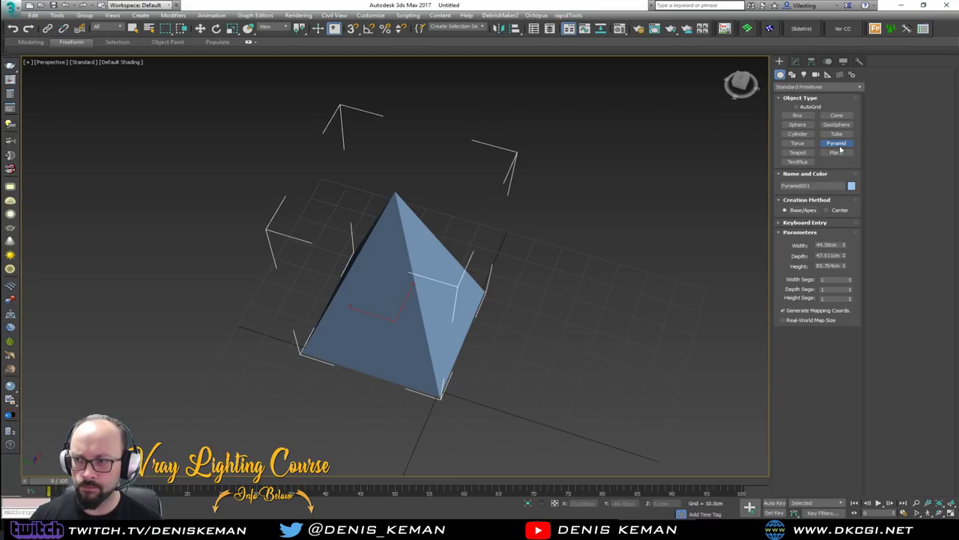
click(792, 75)
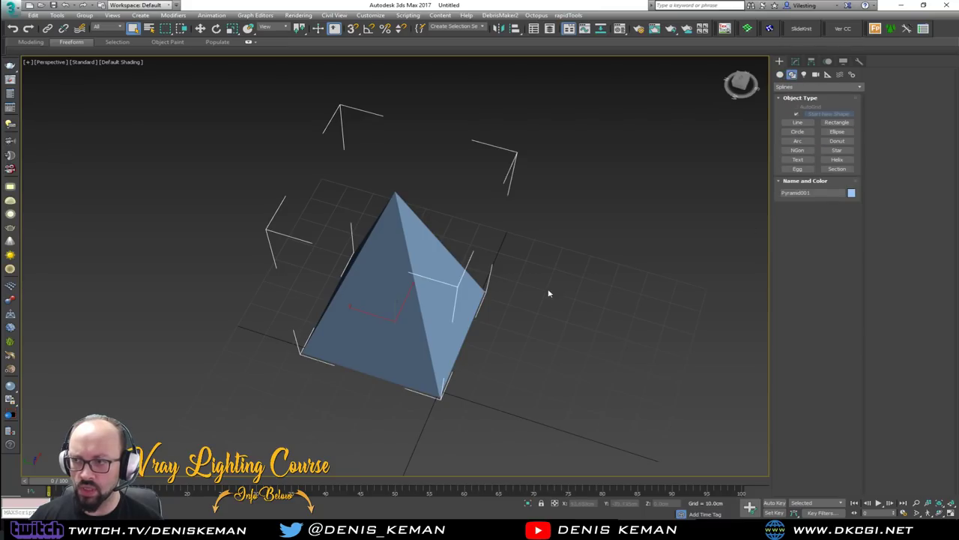
key(Delete)
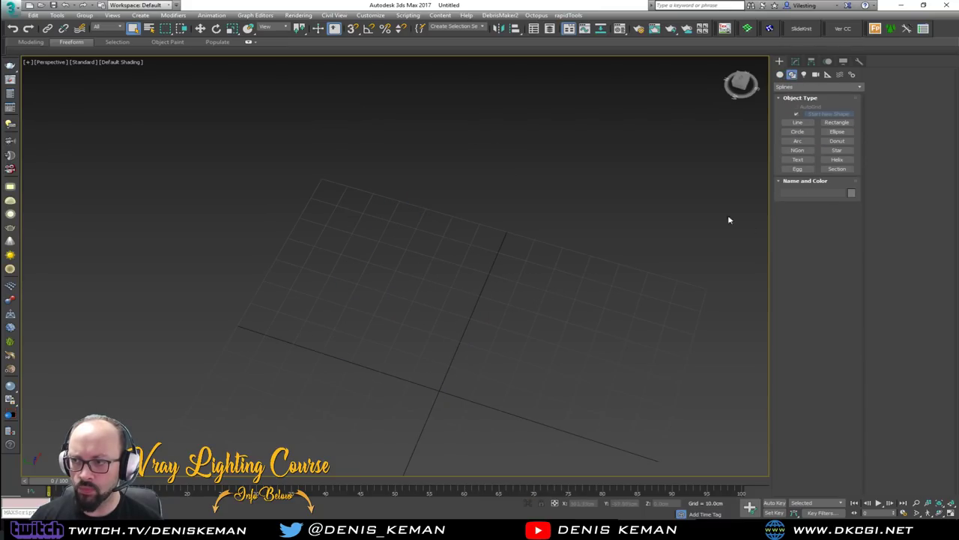
Draw a 3-point star spline at the grid origin with radii of about 29 cm and 5.5 cm.
click(836, 150)
drag(829, 266, 801, 263)
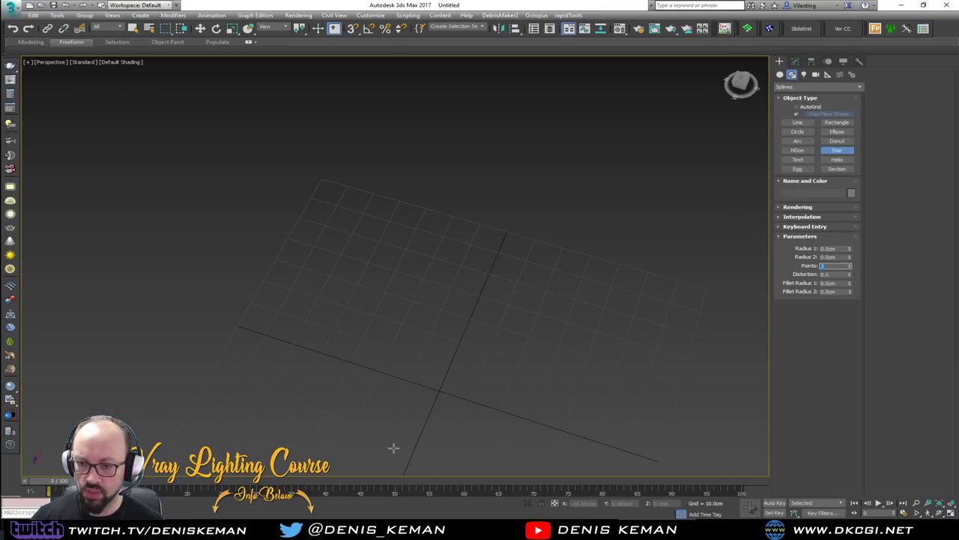
drag(438, 392, 451, 317)
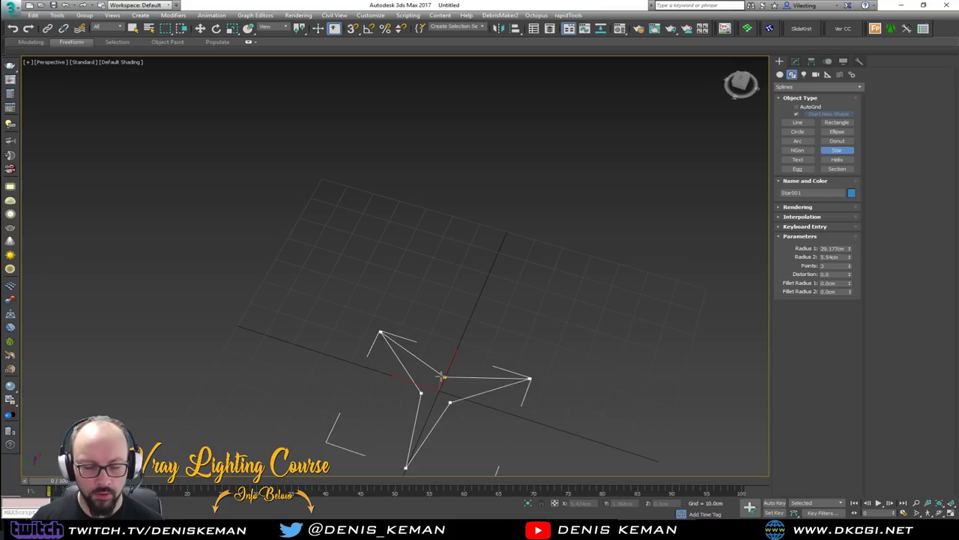
click(441, 377)
right_click(447, 381)
Convert the star to an editable spline.
alt+middle_drag(447, 381, 421, 382)
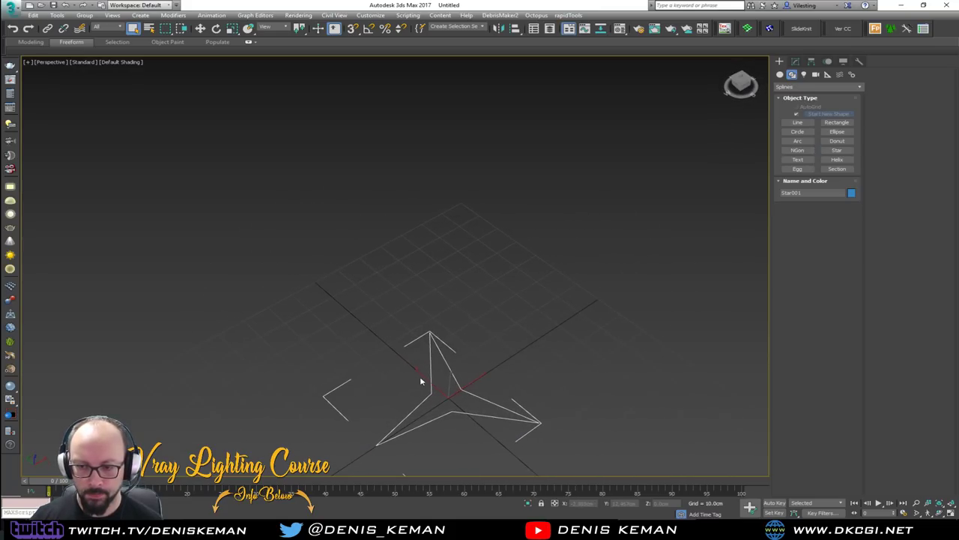
key(1)
right_click(431, 382)
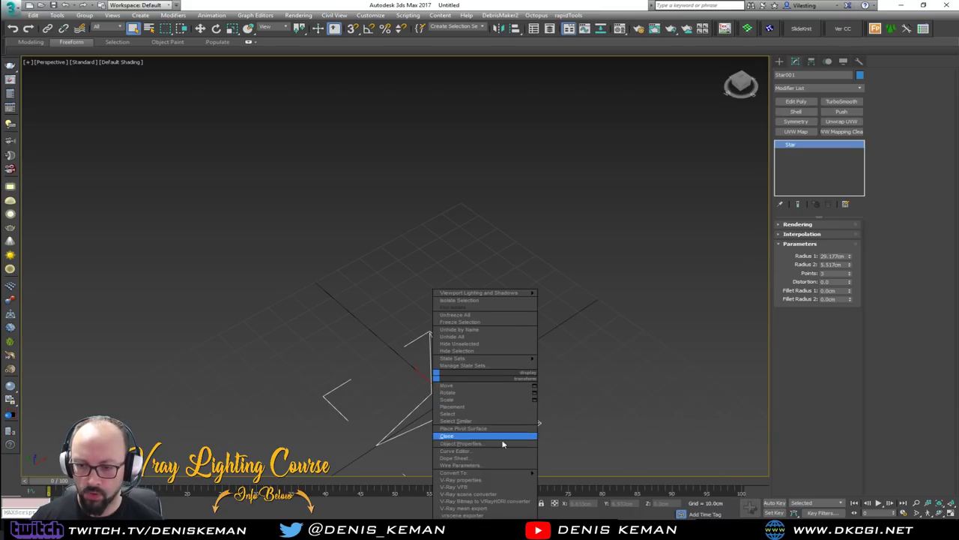
mouse_move(517, 474)
click(575, 472)
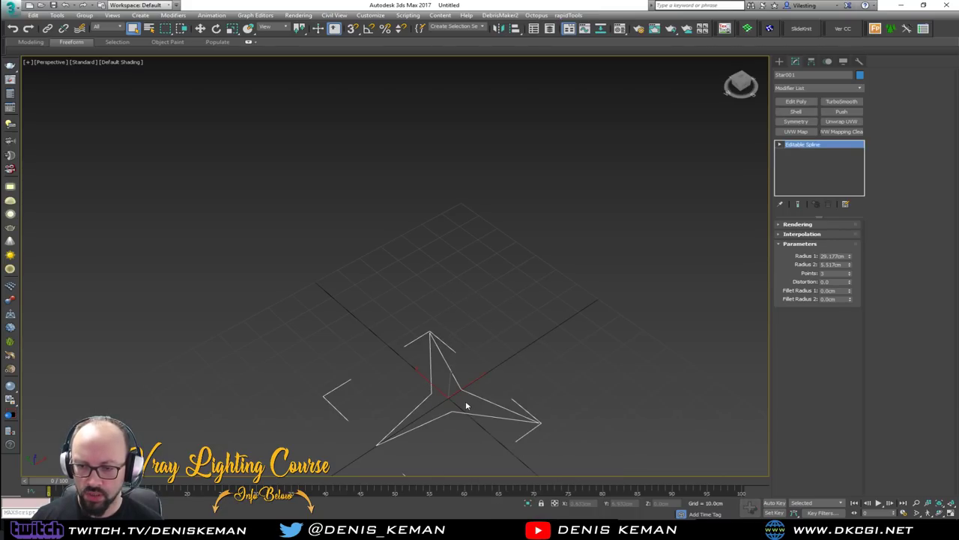
Raise the star's three inner vertices straight up to form a three-legged frame.
alt+middle_drag(485, 438, 481, 402)
key(w)
drag(462, 367, 463, 204)
scroll(466, 251, up, 6)
scroll(472, 297, down, 5)
alt+middle_drag(476, 303, 477, 334)
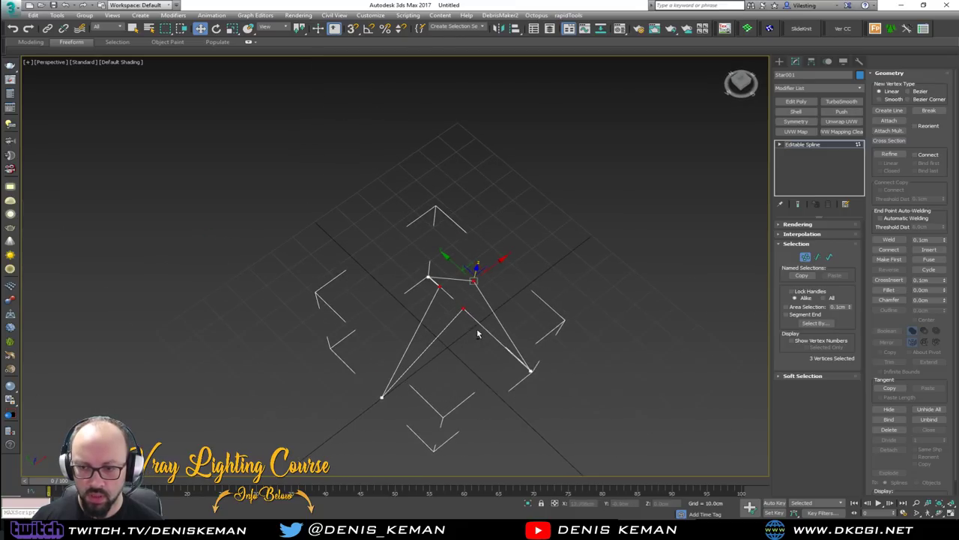
key(1)
Enable angle snapping and make one copy of the frame rotated 55 degrees about the Z axis.
alt+middle_drag(557, 306, 514, 290)
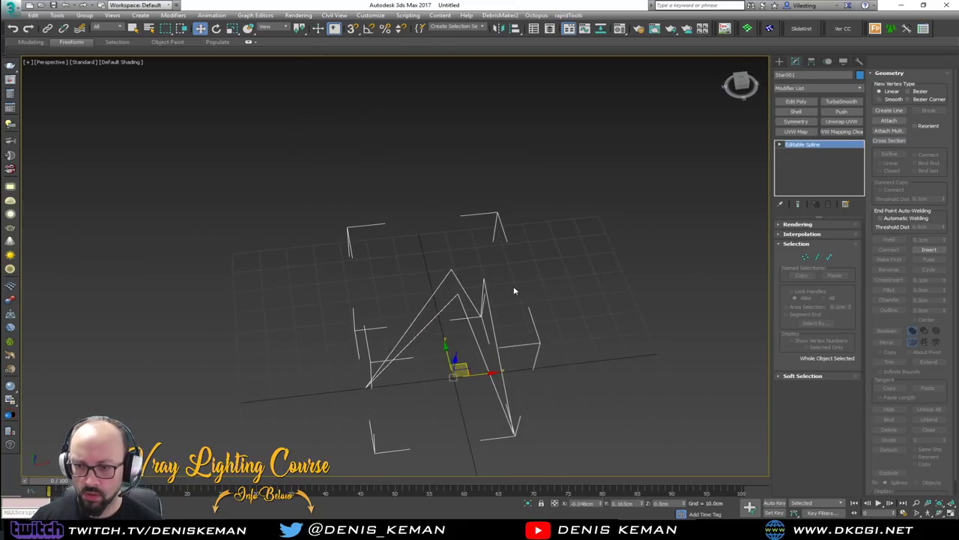
key(e)
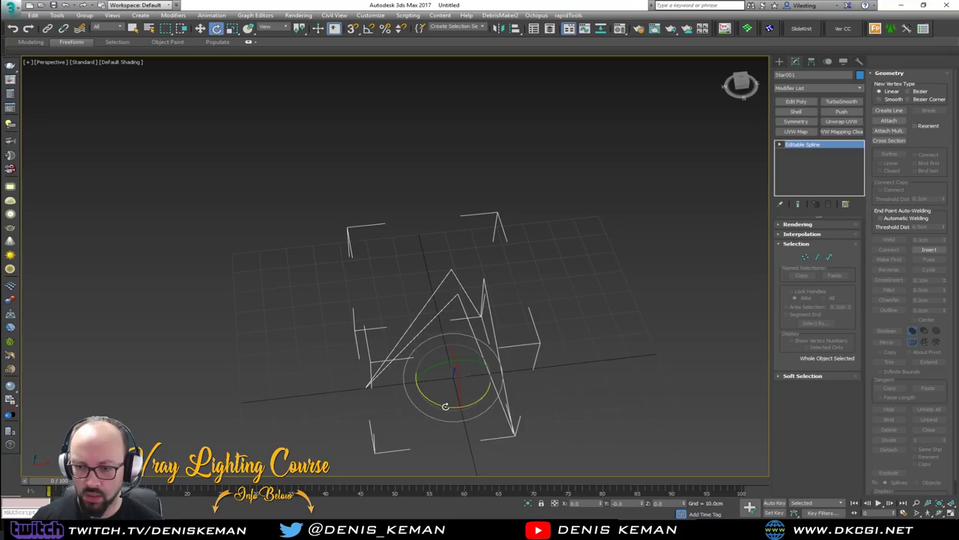
shift+drag(445, 404, 460, 406)
click(521, 301)
key(ctrl+z)
key(a)
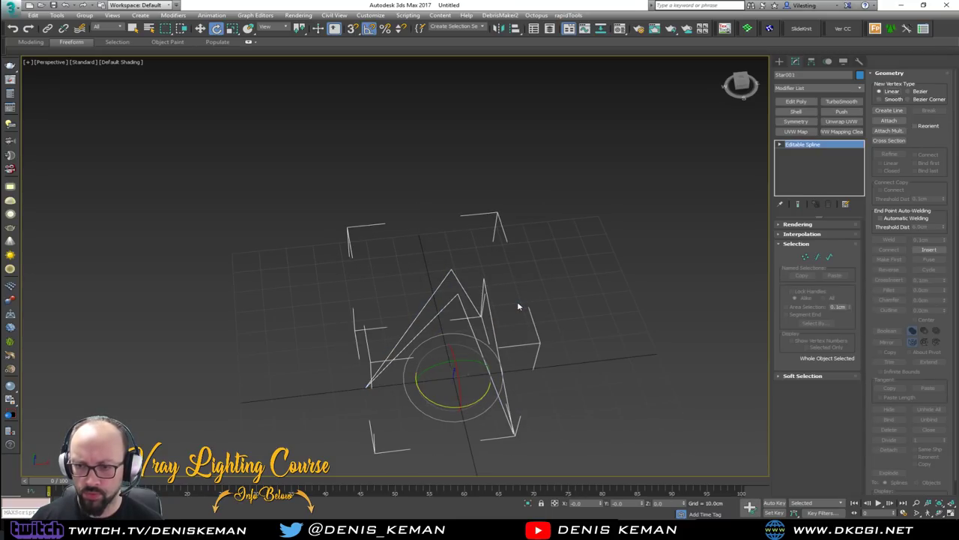
shift+drag(439, 405, 465, 405)
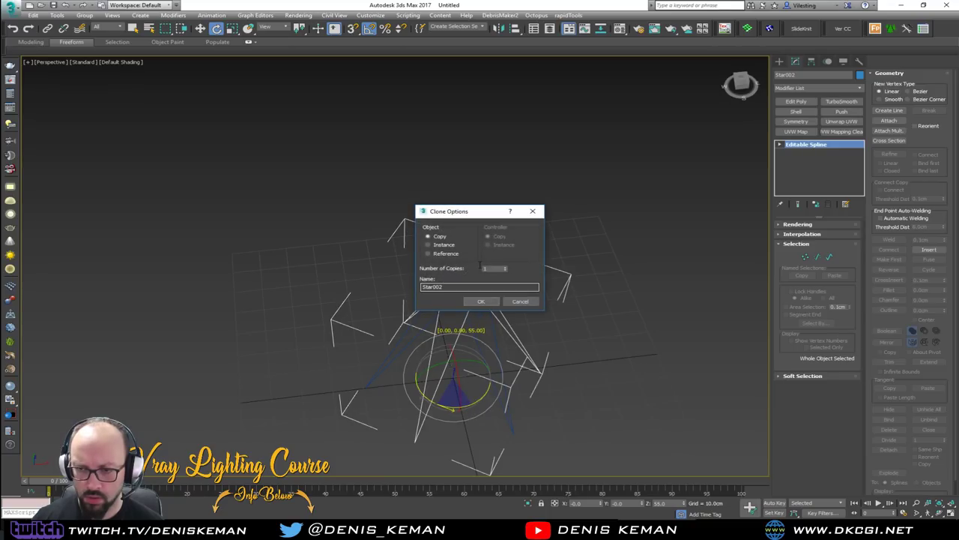
click(484, 303)
Deselect the copied frame and show the perspective view in wireframe for a closer look at the legs.
alt+middle_drag(454, 342, 450, 314)
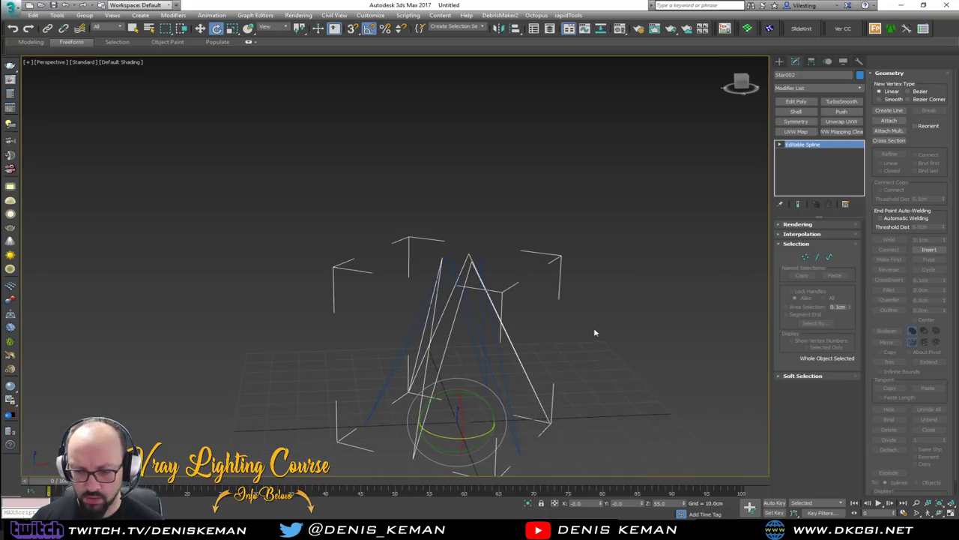
key(Delete)
alt+middle_drag(593, 320, 484, 296)
key(F3)
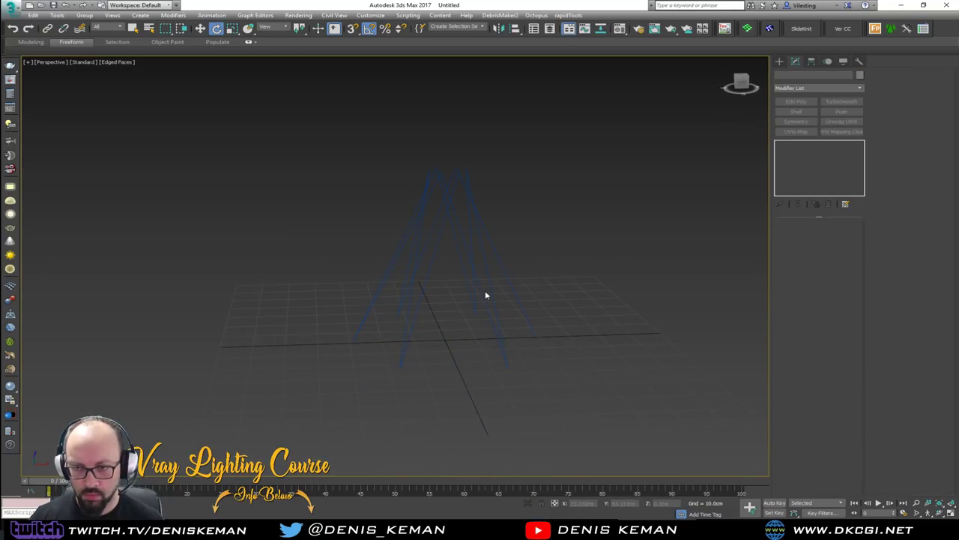
scroll(472, 298, up, 5)
key(F4)
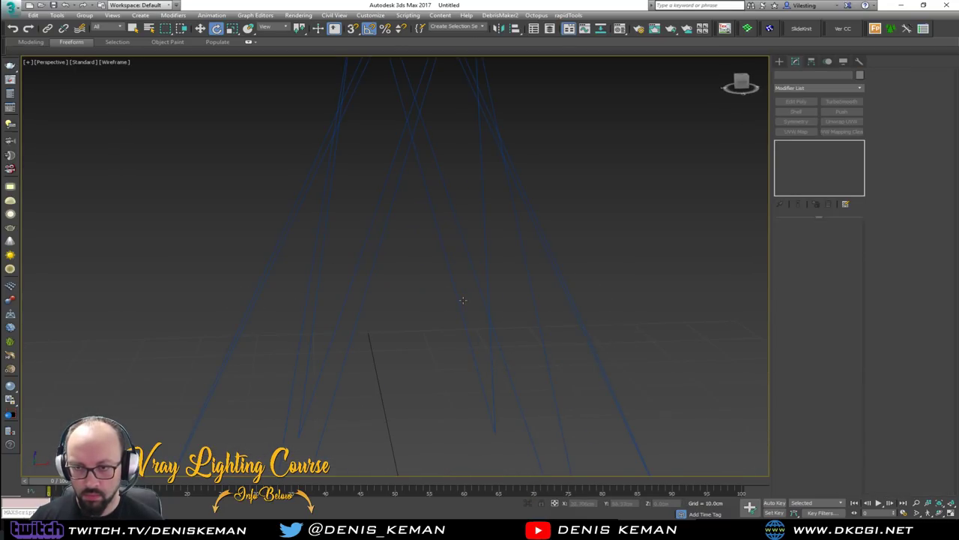
alt+middle_drag(486, 156, 500, 278)
Check how the legs of the two frames are spread in the Top view and return to the perspective view.
click(485, 144)
key(alt+w)
key(alt+w)
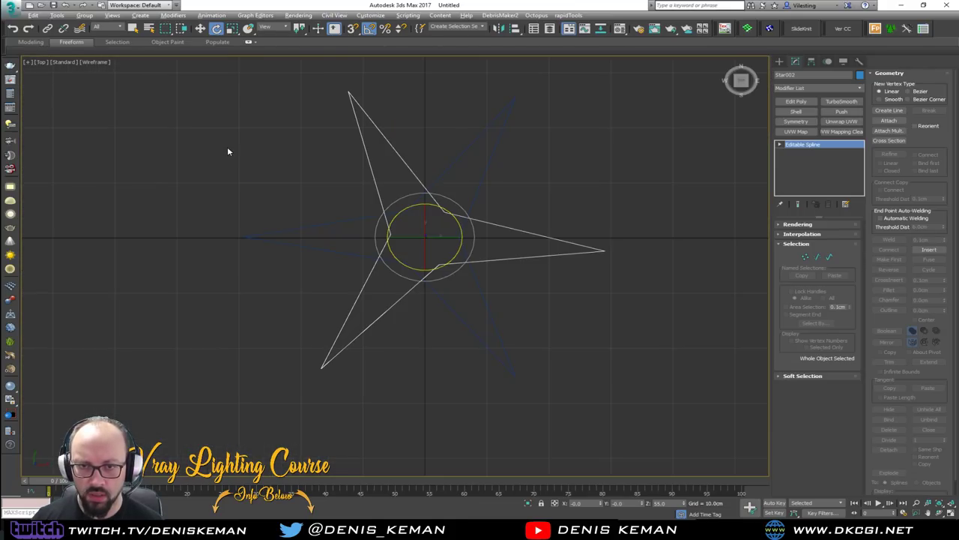
click(325, 172)
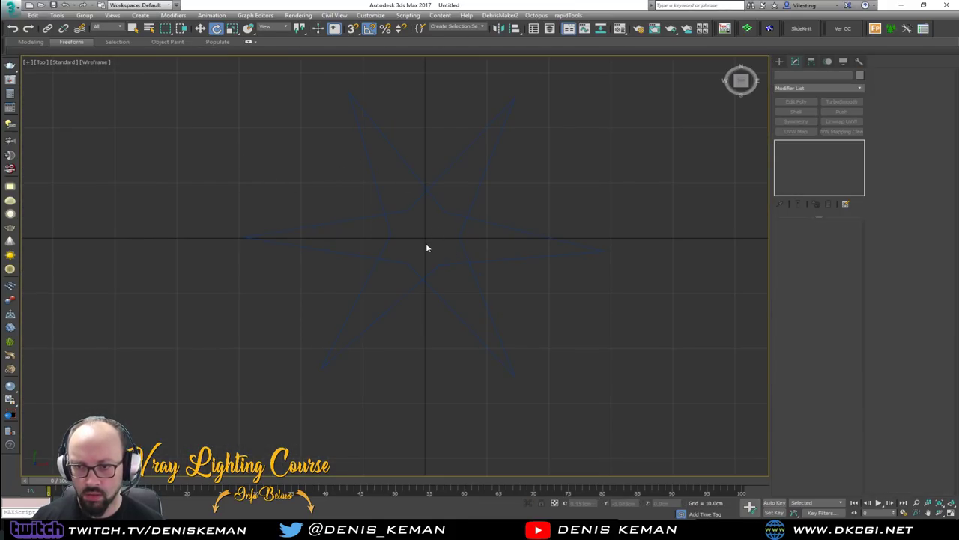
key(alt+w)
click(535, 347)
key(alt+w)
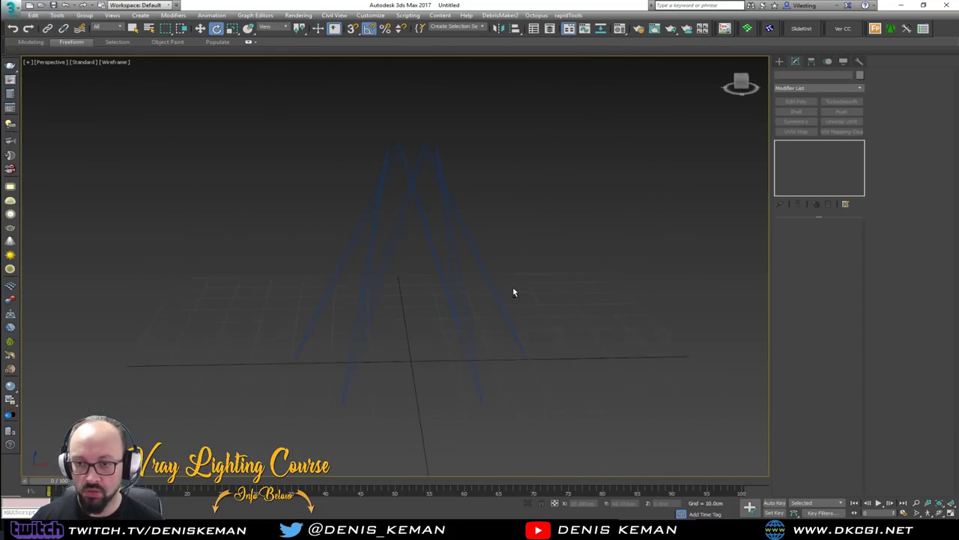
Select all segments of the original star frame and divide each one with 1 additional vertex.
click(413, 193)
scroll(421, 216, up, 2)
scroll(422, 216, down, 1)
scroll(428, 238, down, 3)
mouse_move(428, 238)
alt+middle_down()
mouse_move(462, 237)
mouse_move(433, 237)
alt+middle_up()
key(2)
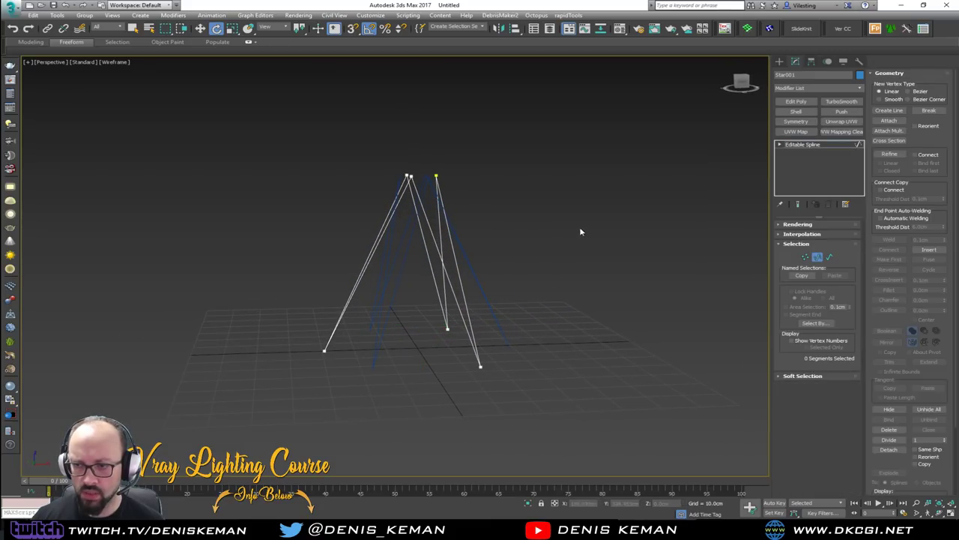
drag(215, 256, 215, 254)
click(899, 440)
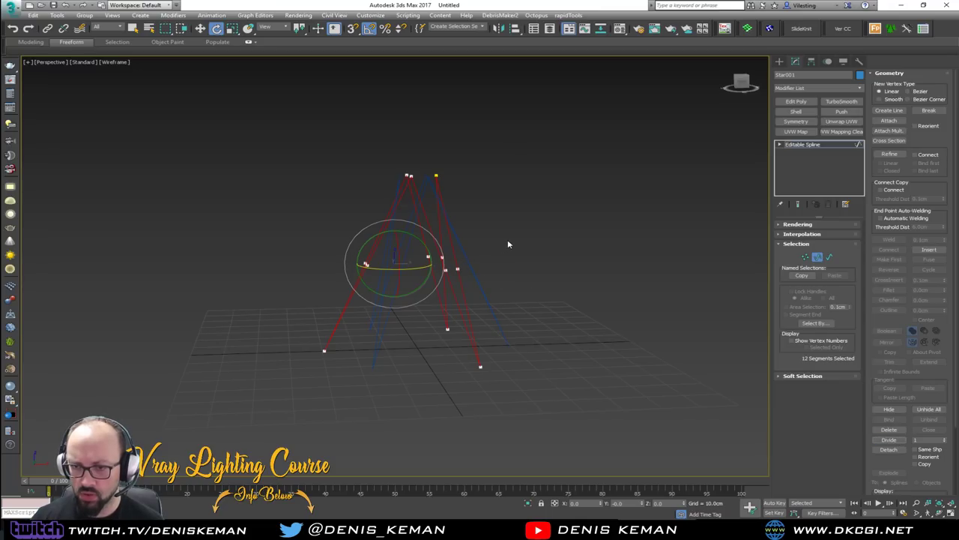
Scale the six mid-leg vertices of the original star frame inward so its legs curve.
key(1)
drag(508, 241, 343, 285)
scroll(443, 252, up, 3)
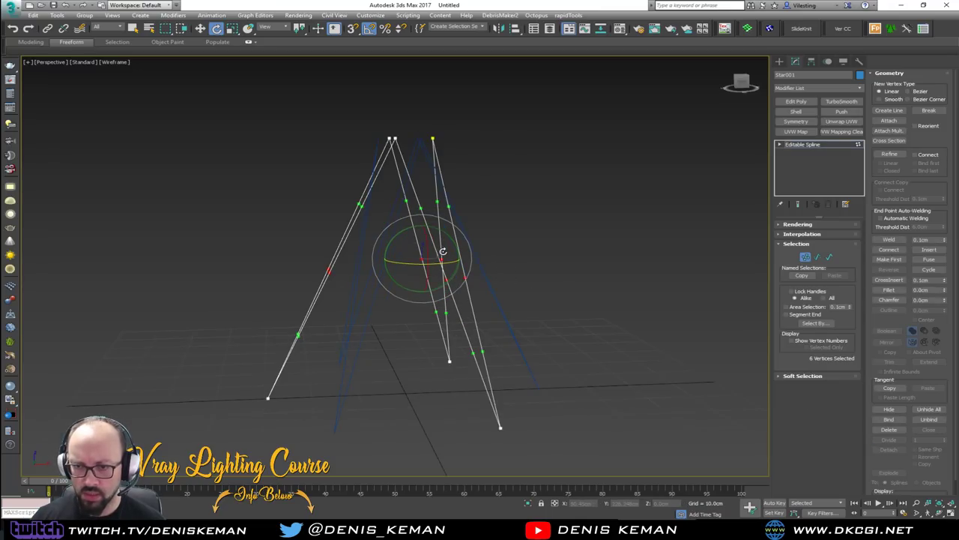
key(r)
alt+middle_drag(441, 259, 439, 292)
drag(299, 29, 300, 56)
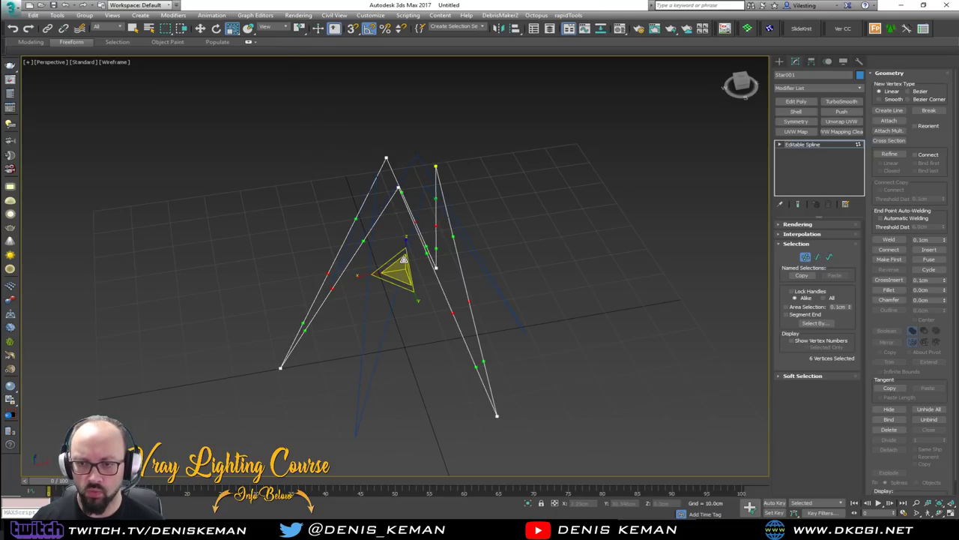
drag(393, 279, 390, 252)
alt+middle_drag(390, 253, 370, 255)
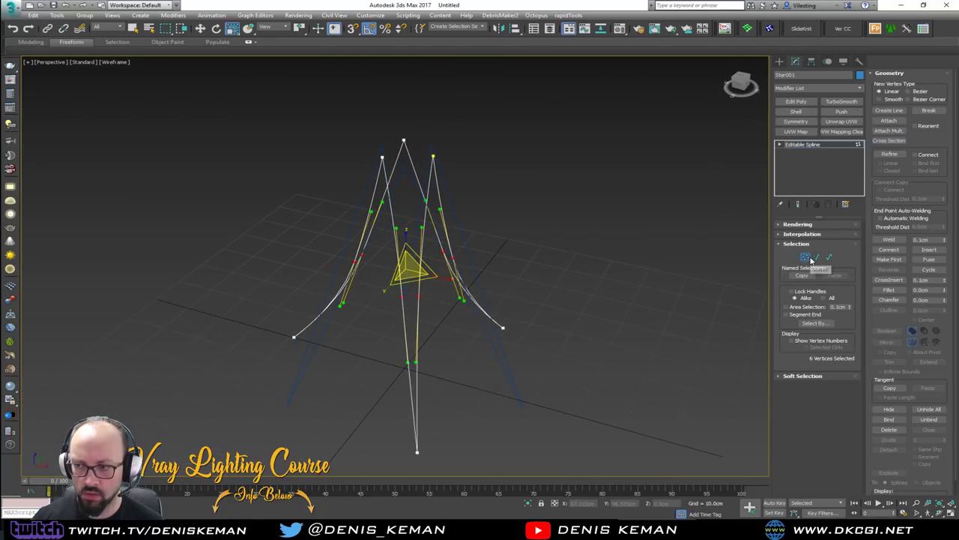
Select all segments of the copied star frame and divide each one with 1 additional vertex.
click(806, 257)
click(508, 365)
alt+middle_drag(507, 363, 503, 332)
key(2)
drag(584, 257, 220, 290)
alt+middle_drag(220, 291, 467, 308)
click(889, 440)
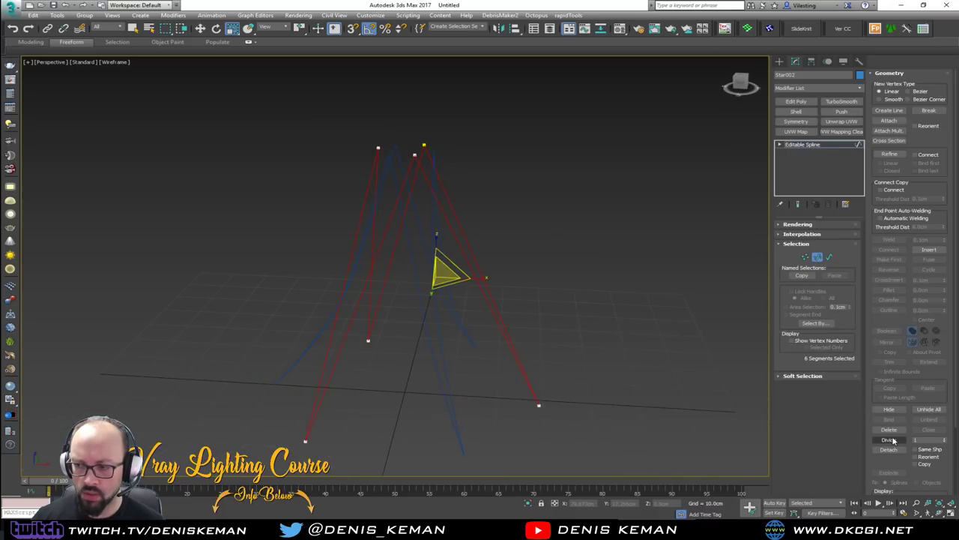
Scale the copied frame's six mid-leg vertices inward to match the curved legs, and deselect the frame.
key(1)
drag(280, 303, 277, 305)
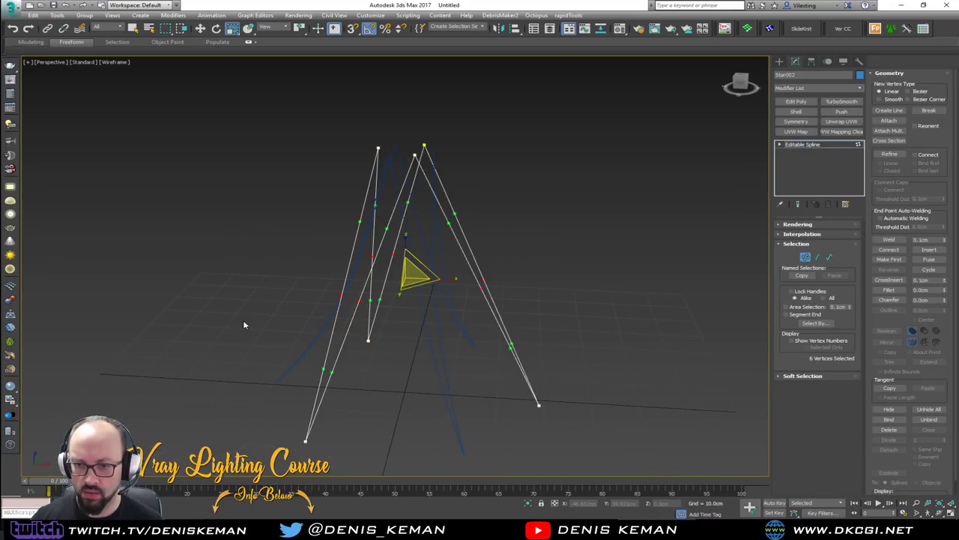
alt+middle_drag(429, 310, 411, 302)
key(r)
drag(407, 289, 400, 280)
middle_drag(300, 289, 298, 261)
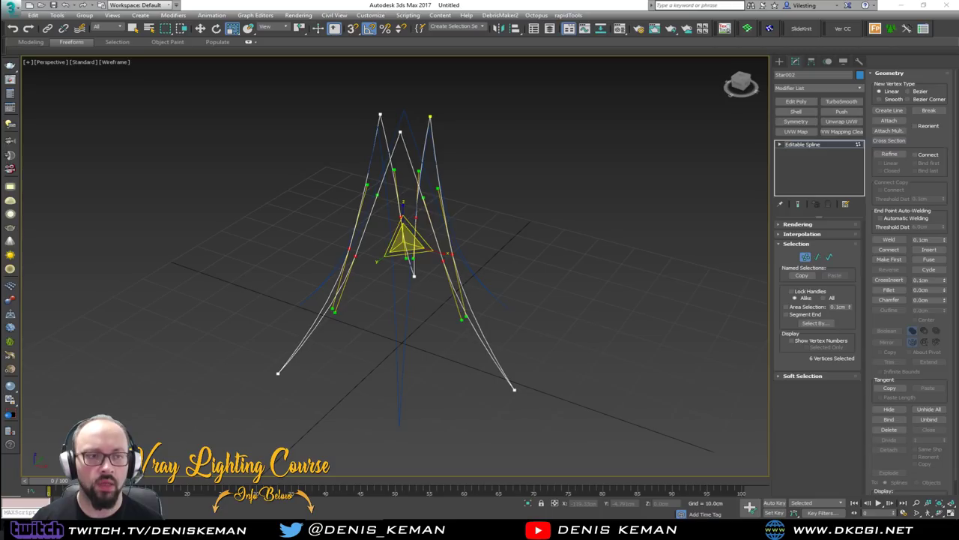
middle_drag(354, 251, 430, 280)
click(805, 257)
scroll(384, 289, down, 3)
scroll(427, 285, up, 2)
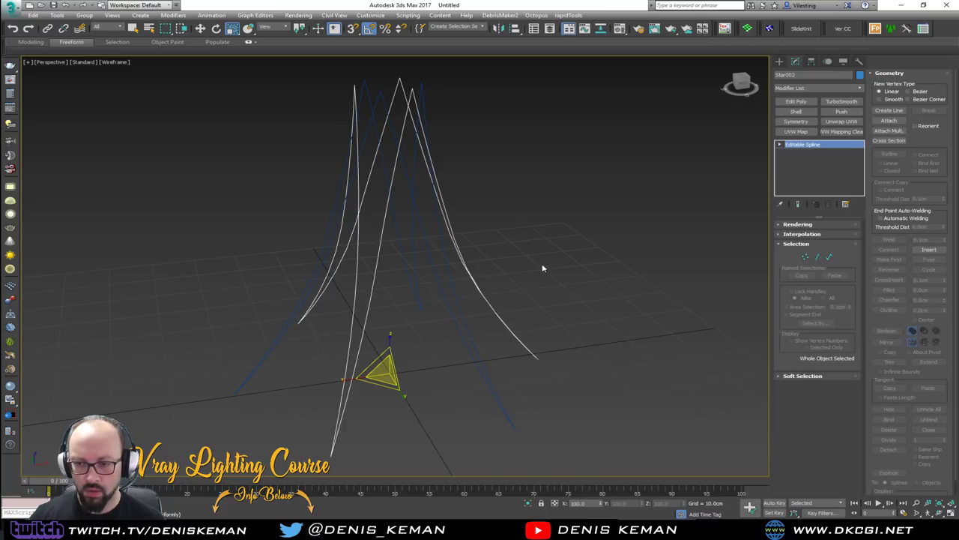
click(411, 359)
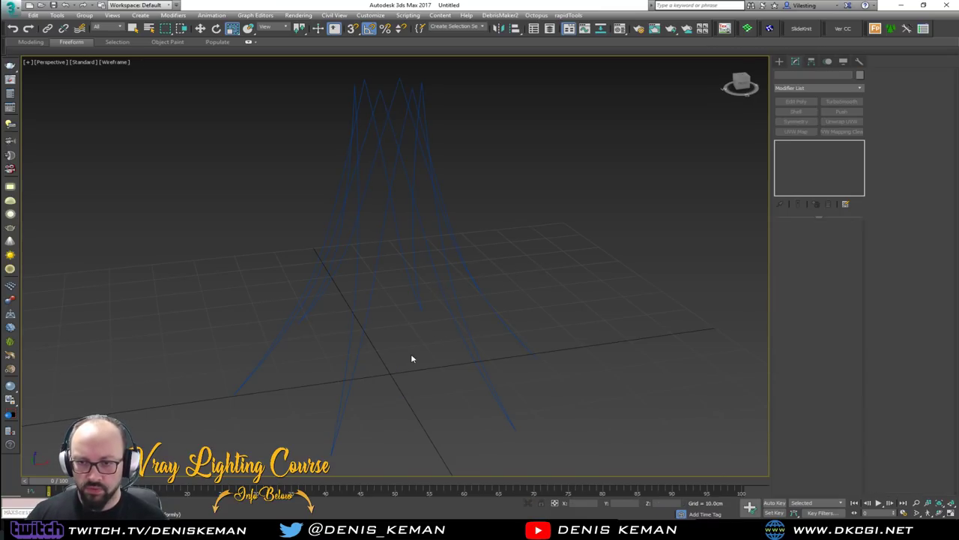
Enable the original frame's spline thickness in the renderer and viewport, and show the view shaded.
click(459, 327)
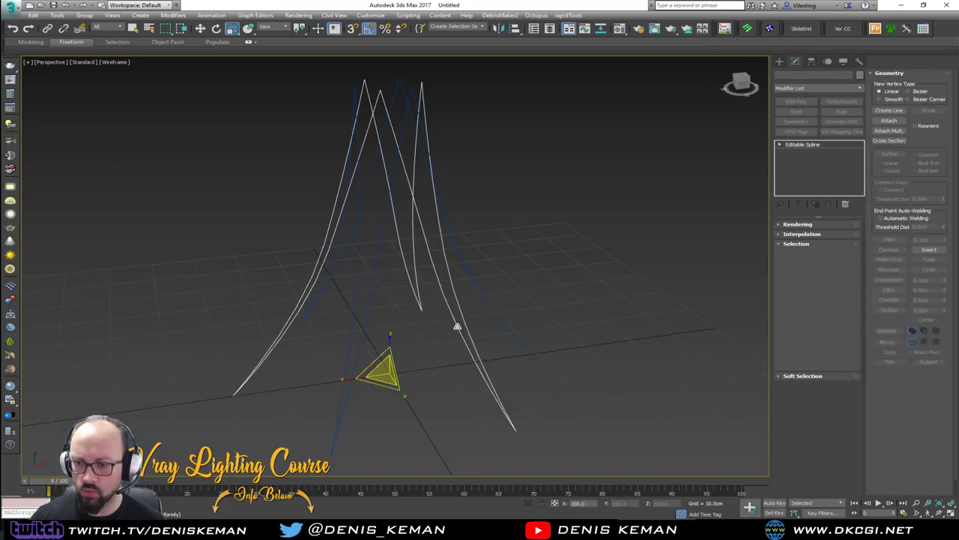
click(805, 225)
click(807, 233)
click(806, 240)
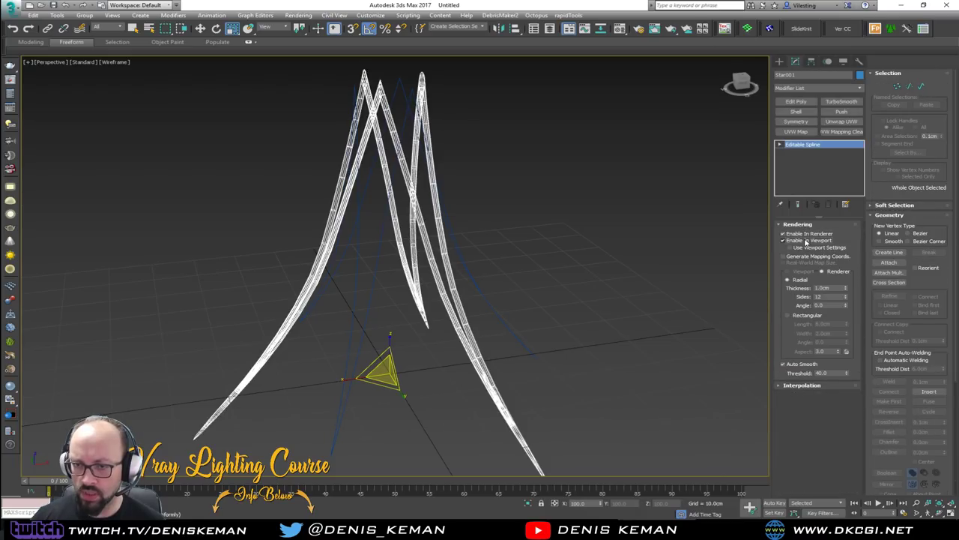
click(577, 303)
key(F3)
alt+middle_drag(480, 296, 418, 355)
Enable the copied frame's spline thickness in the viewport as well and deselect it.
click(396, 379)
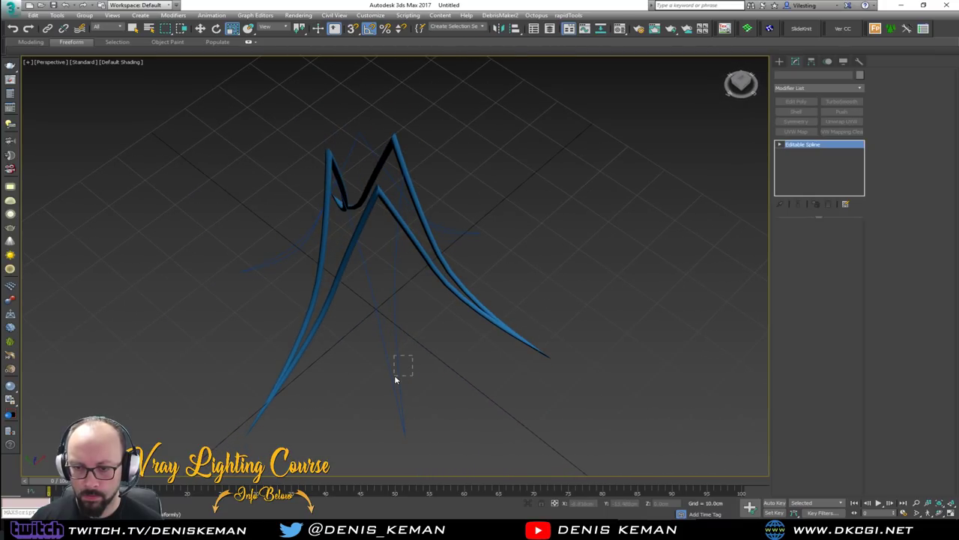
click(799, 239)
click(551, 252)
alt+middle_drag(550, 252, 422, 380)
Break the three foot vertices of the copied frame so its leg tubes end bluntly, and return to shaded display.
drag(422, 379, 386, 403)
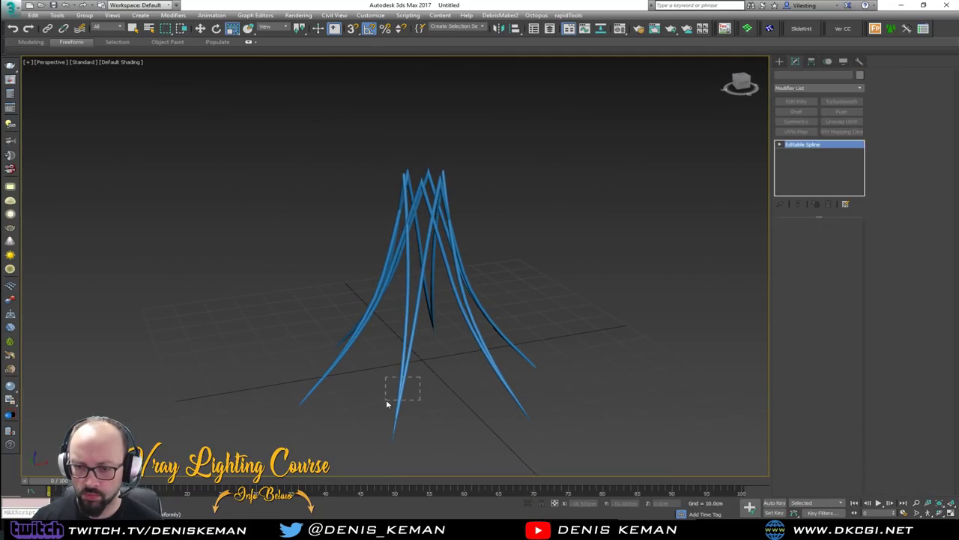
key(1)
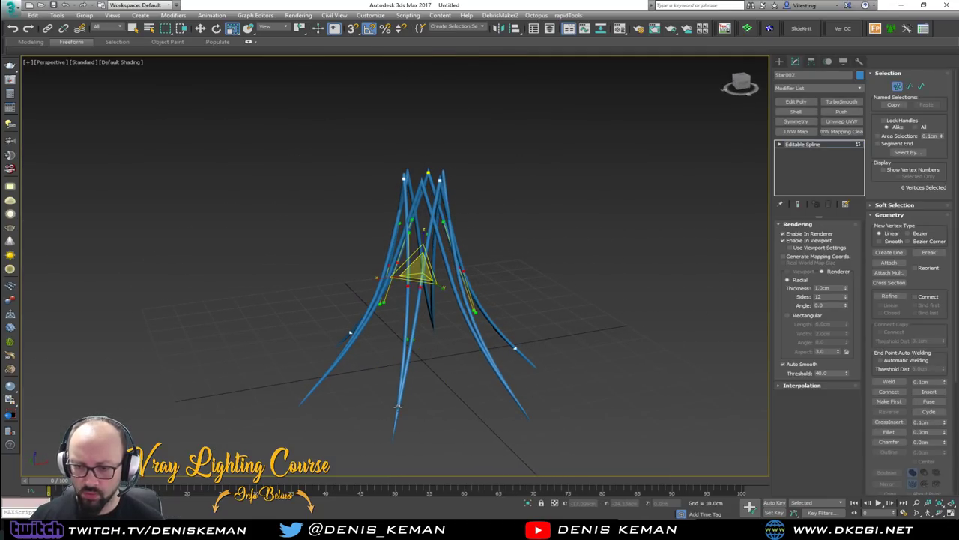
key(F3)
scroll(398, 405, up, 4)
scroll(397, 405, down, 2)
alt+middle_drag(393, 406, 392, 386)
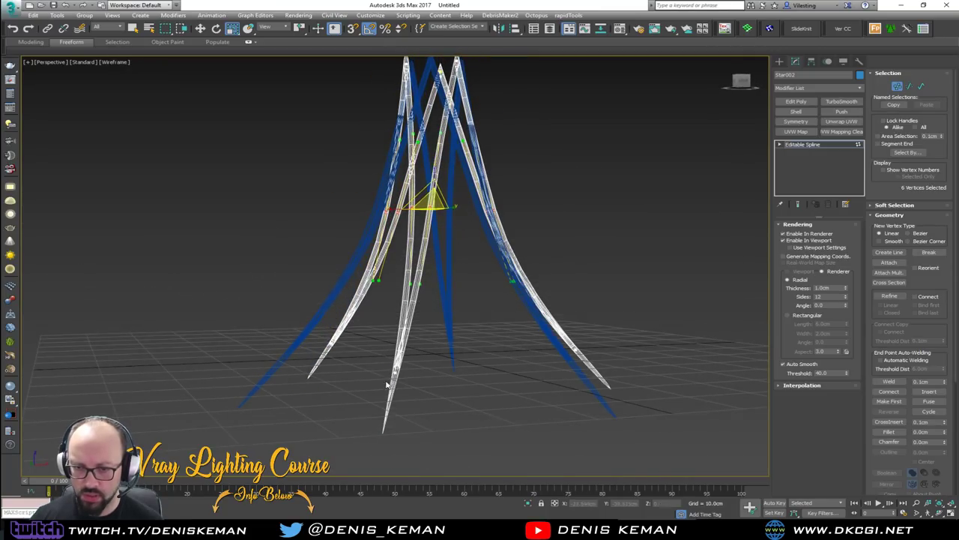
drag(669, 424, 668, 424)
alt+middle_drag(602, 407, 574, 431)
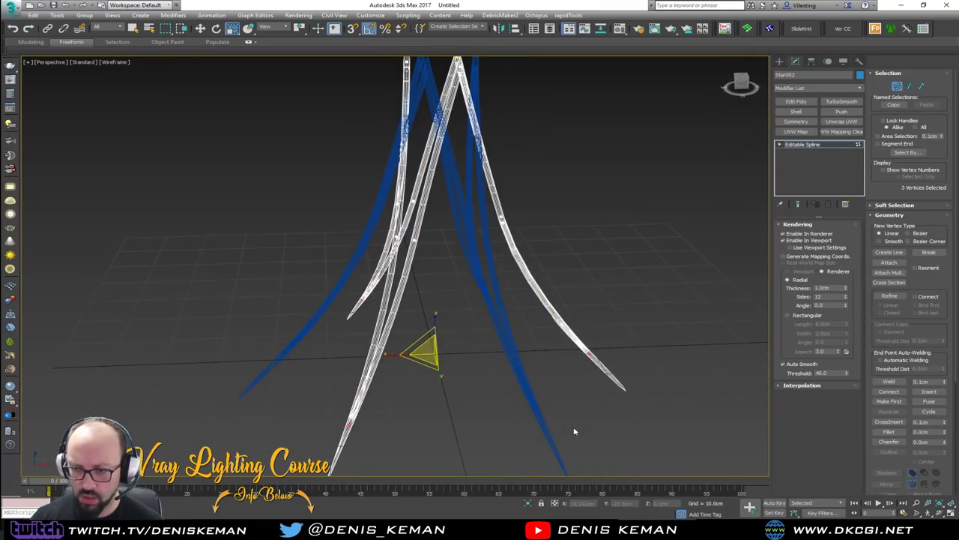
click(924, 254)
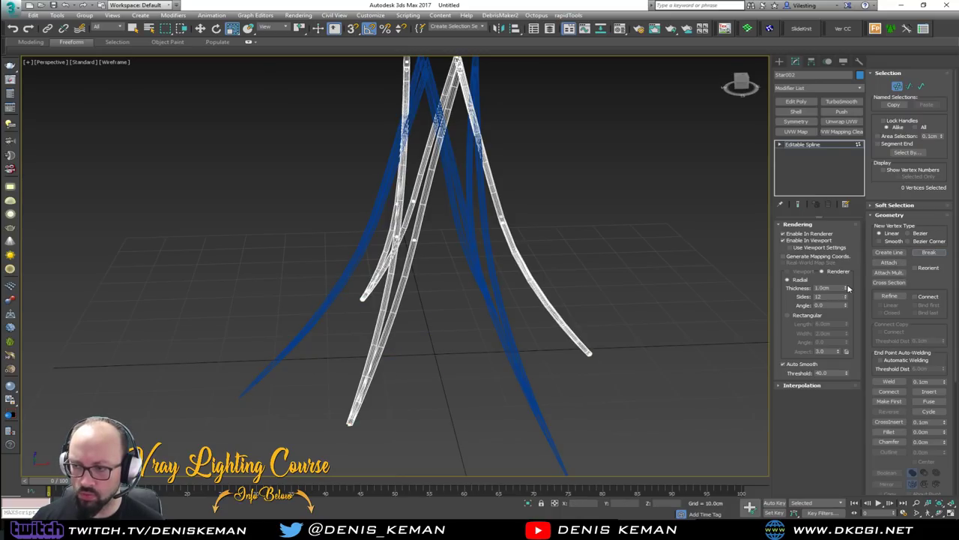
click(897, 86)
click(661, 249)
key(F3)
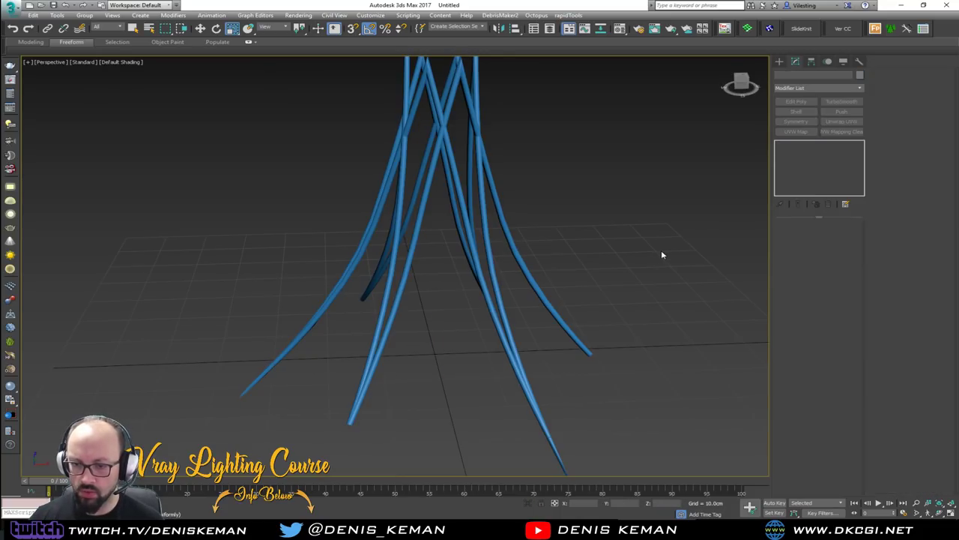
Break the three foot vertices of the original frame in the same way and deselect it.
scroll(536, 346, down, 4)
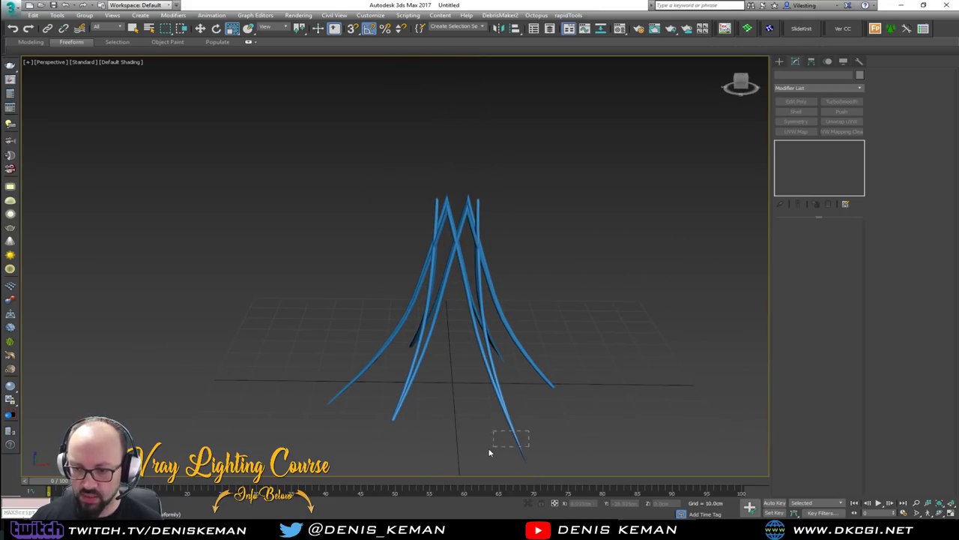
drag(500, 449, 483, 452)
key(1)
alt+middle_drag(484, 452, 303, 373)
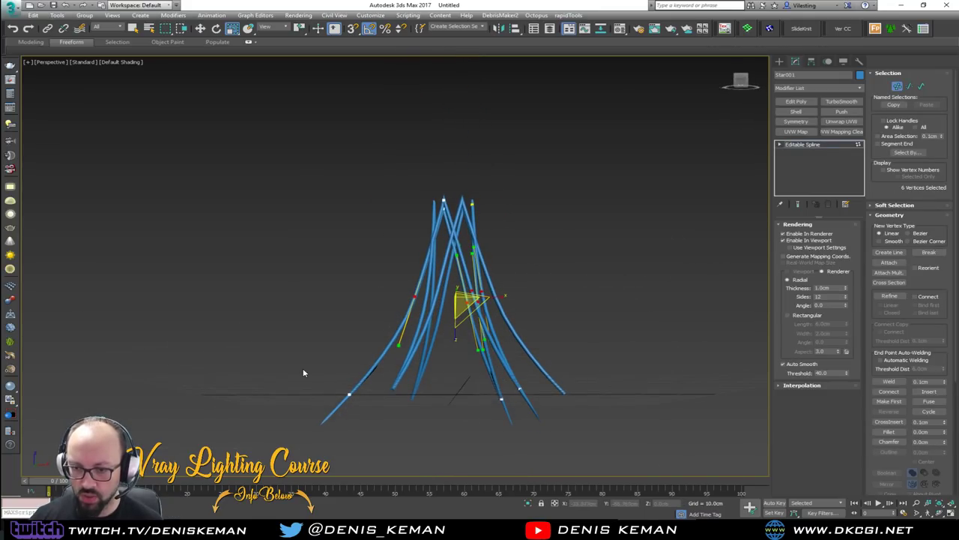
drag(529, 439, 529, 438)
alt+middle_drag(529, 439, 568, 406)
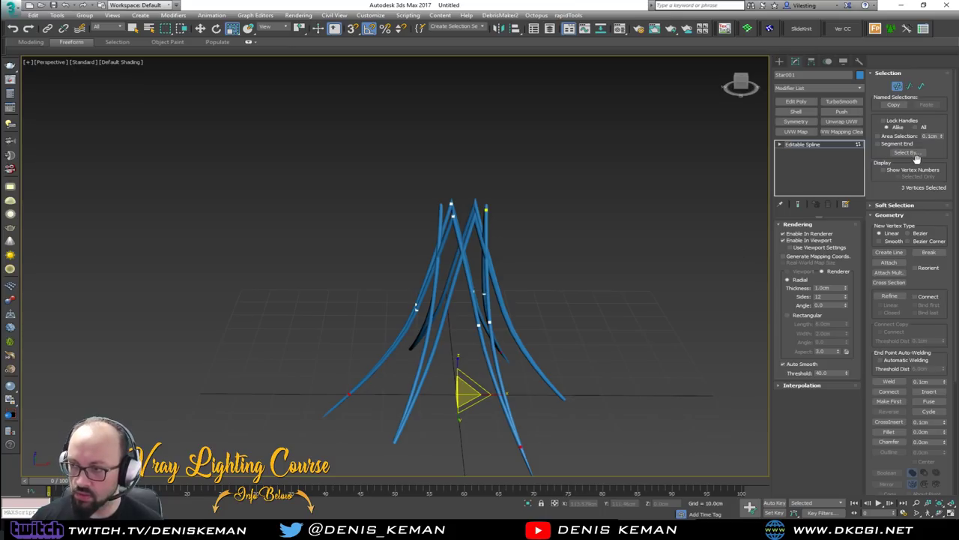
click(930, 253)
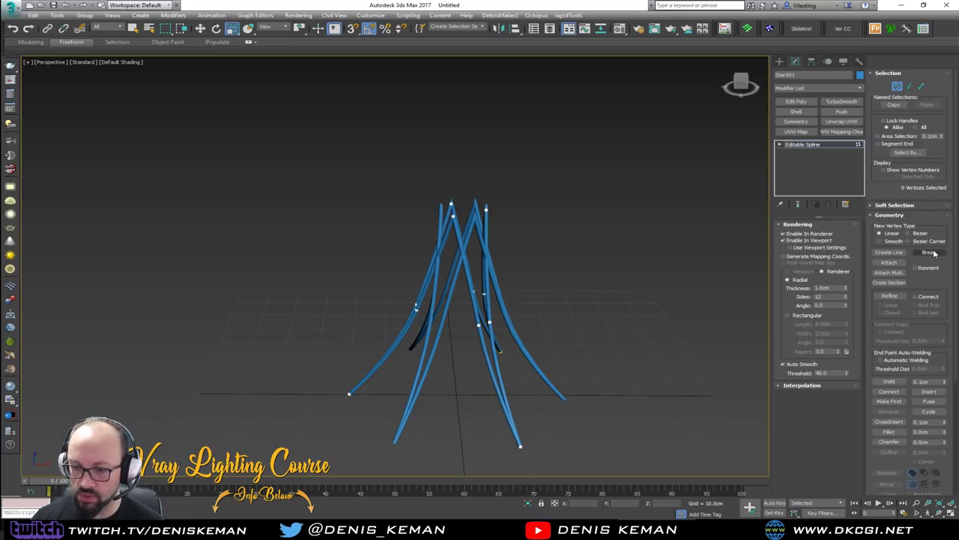
click(897, 88)
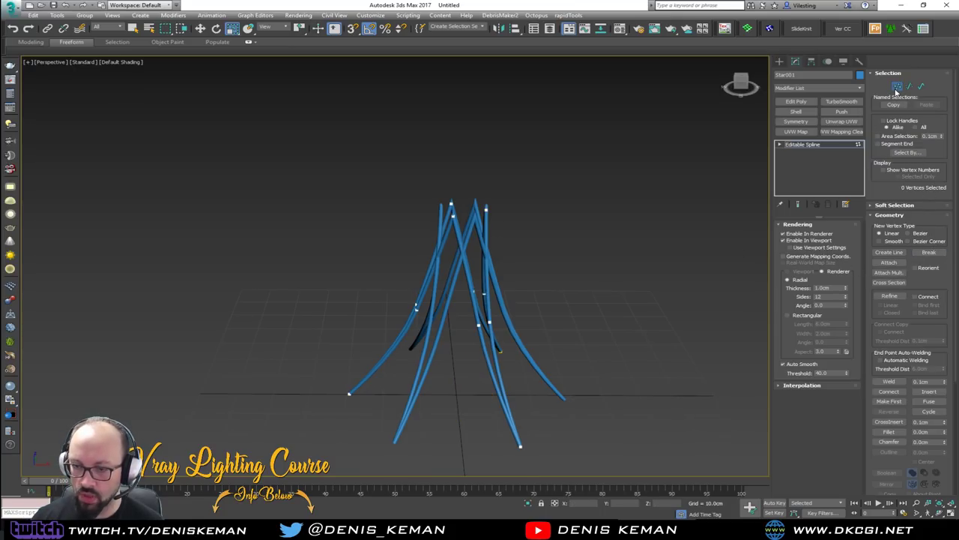
click(577, 308)
Show edged faces and scale the original frame's six mid-leg vertices slightly further inward.
scroll(499, 347, up, 3)
alt+middle_drag(500, 347, 439, 348)
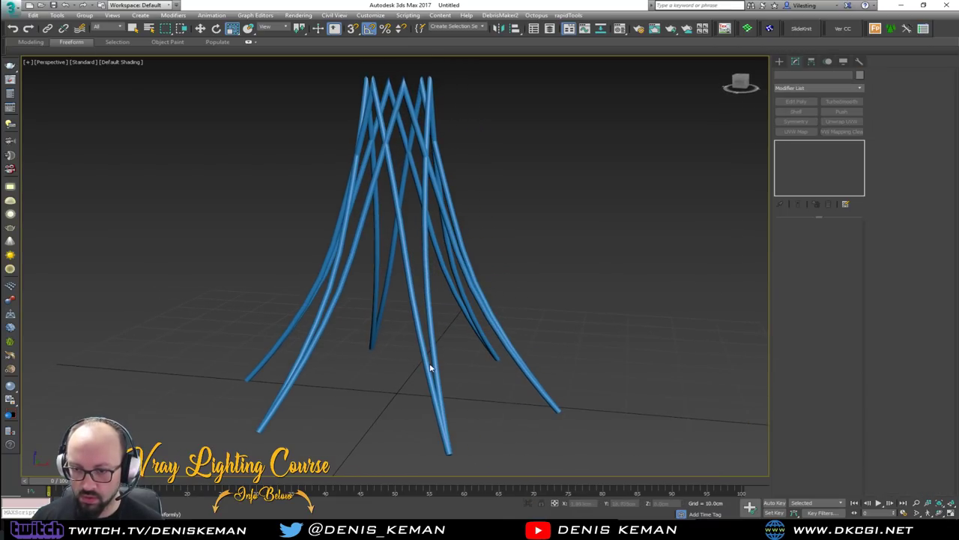
click(409, 387)
mouse_move(443, 293)
middle_down()
mouse_move(443, 343)
mouse_move(455, 295)
middle_up()
key(F4)
key(1)
key(F3)
drag(272, 365, 273, 365)
key(F3)
alt+middle_drag(371, 349, 373, 369)
scroll(392, 348, up, 4)
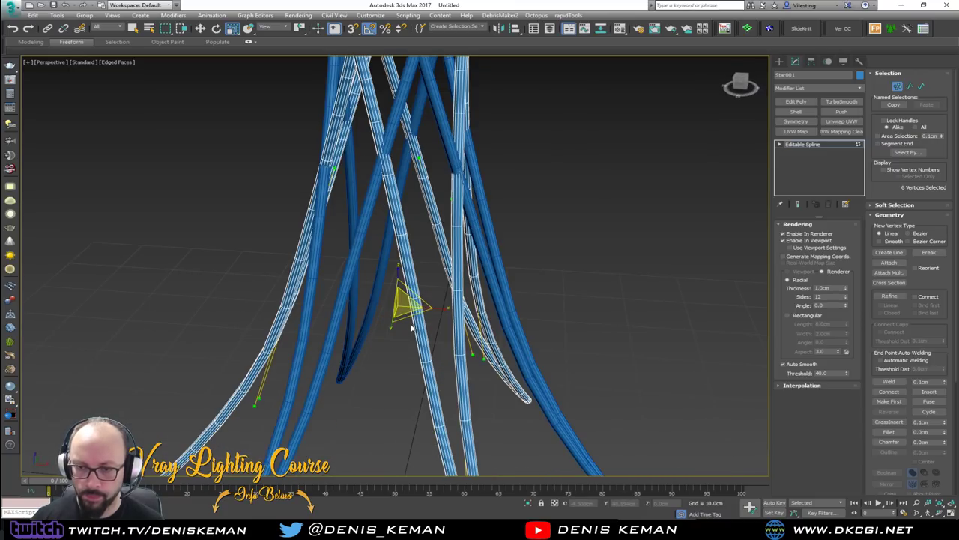
drag(409, 313, 407, 310)
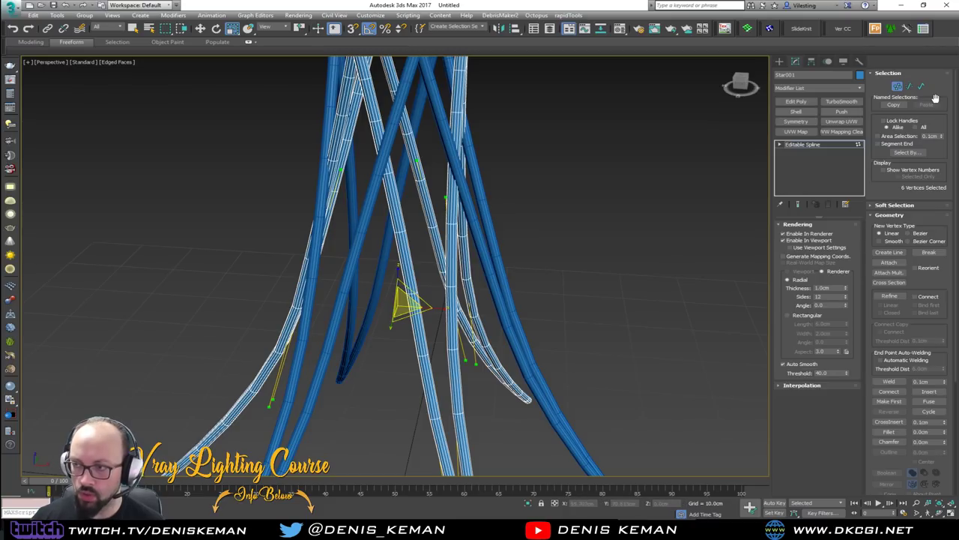
Leave vertex editing, hide the edged faces and examine the whole leg base in shaded display.
click(897, 86)
click(579, 193)
key(F3)
key(F3)
key(F4)
scroll(399, 207, down, 3)
alt+middle_drag(418, 208, 467, 210)
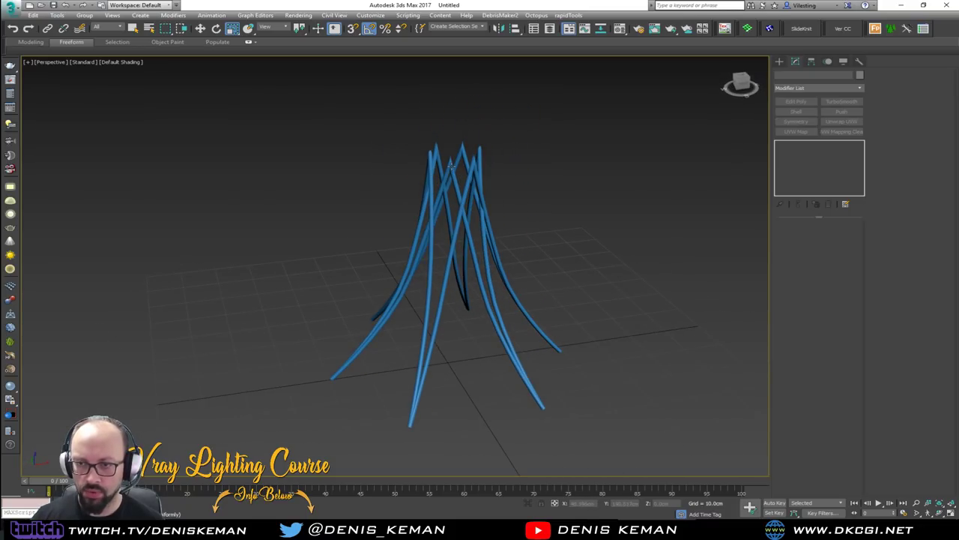
Break the three top vertices of the original frame so its upper tube ends are blunt, and deselect it.
click(451, 166)
scroll(451, 174, up, 4)
key(1)
middle_drag(453, 219, 441, 280)
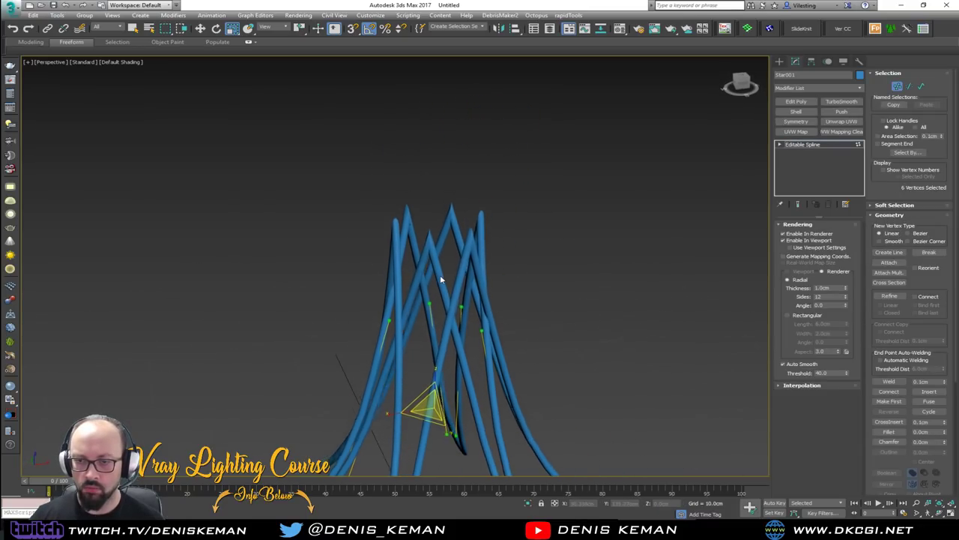
key(F3)
drag(554, 252, 554, 251)
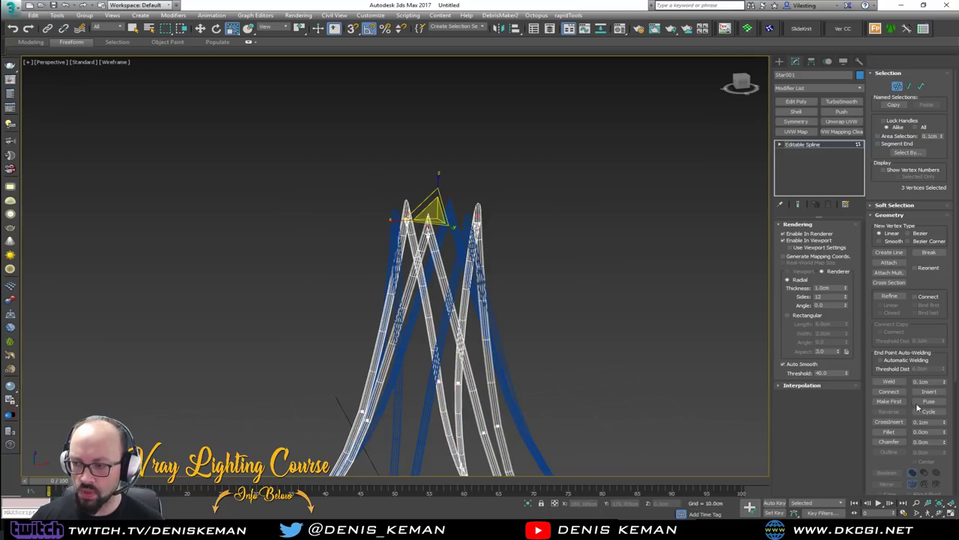
click(929, 252)
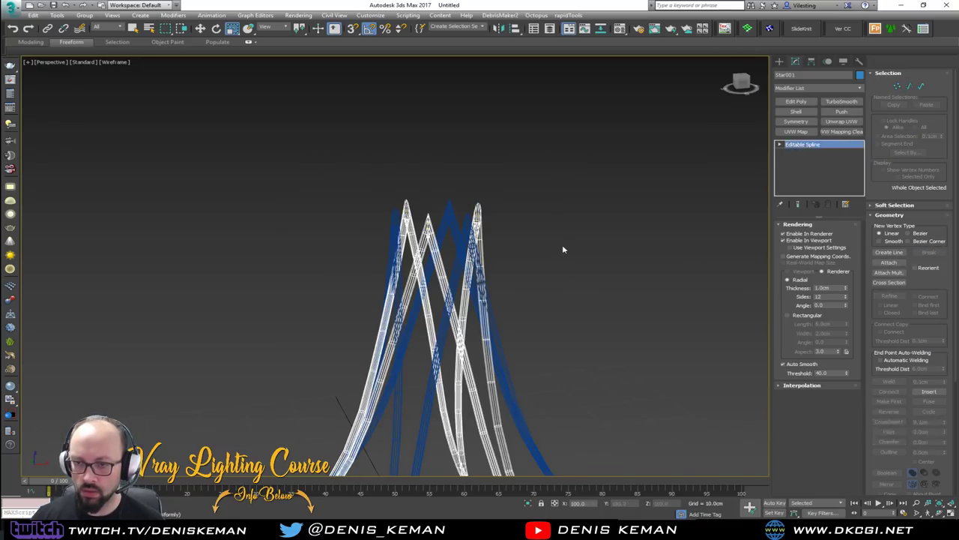
drag(535, 180, 315, 266)
click(434, 246)
click(429, 224)
key(w)
mouse_move(454, 222)
mouse_down()
mouse_move(439, 224)
mouse_move(452, 233)
mouse_up()
click(897, 86)
click(561, 217)
key(F3)
Break the three top vertices of the copied frame too and return to shaded display.
click(452, 229)
key(F3)
key(1)
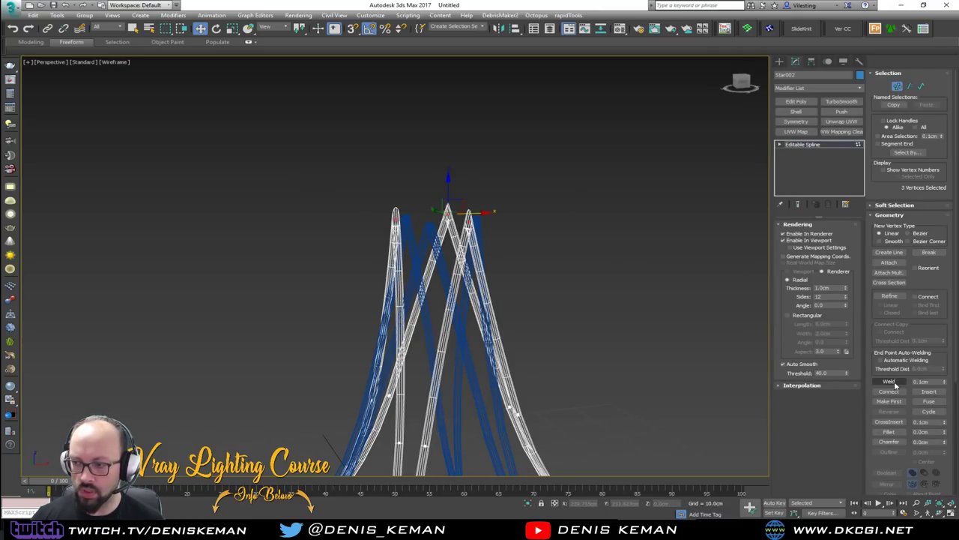
click(467, 220)
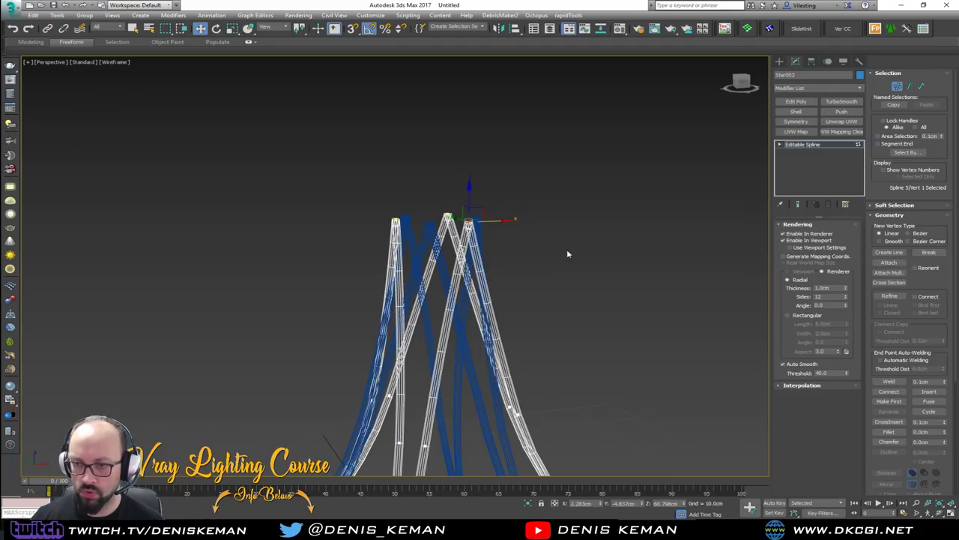
click(897, 89)
click(637, 185)
key(F3)
Draw a circle spline of about 4.65 cm radius at the centre of the leg base in the top view.
scroll(489, 309, up, 3)
scroll(489, 309, down, 3)
mouse_move(489, 308)
middle_down()
mouse_move(482, 262)
mouse_move(472, 398)
mouse_move(465, 347)
mouse_move(482, 325)
middle_up()
scroll(420, 255, up, 4)
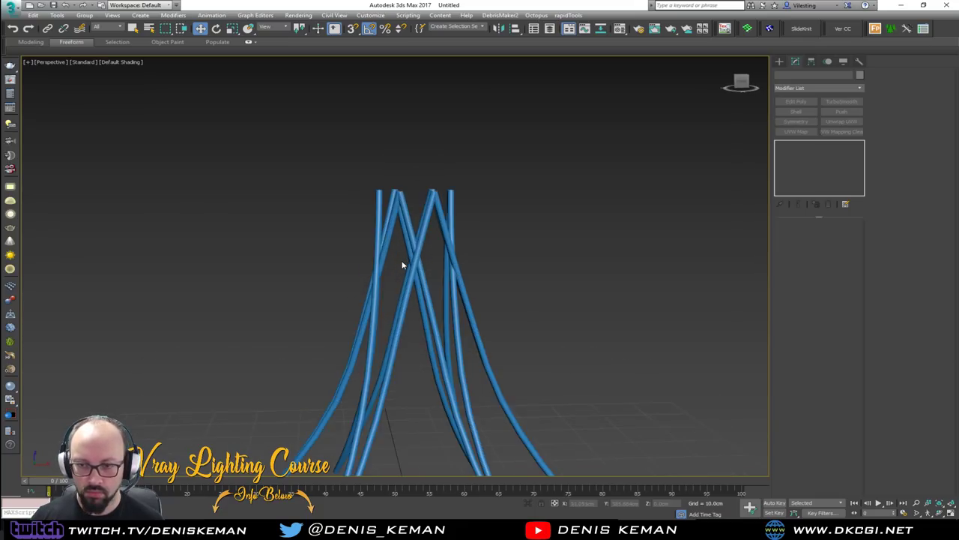
alt+middle_drag(424, 282, 430, 337)
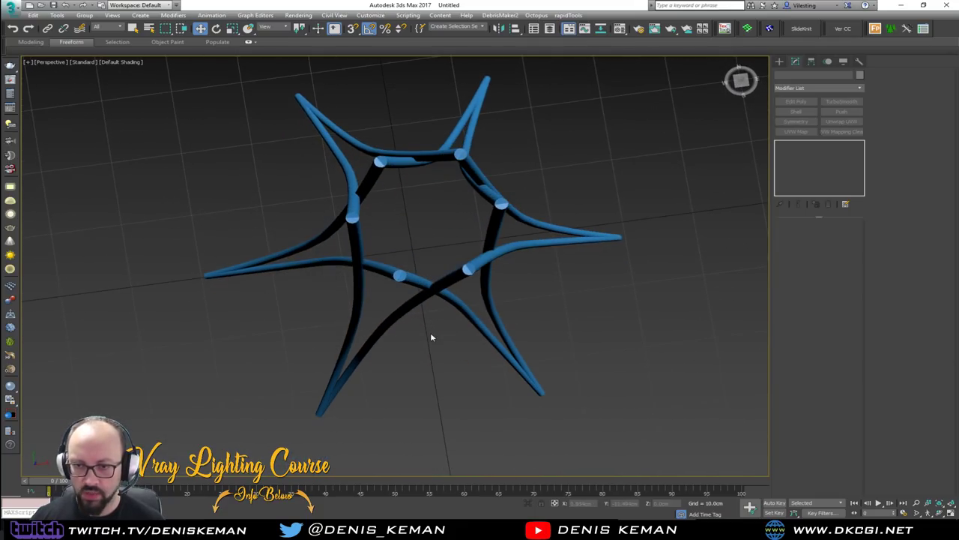
key(alt+w)
key(alt+w)
scroll(438, 240, up, 4)
right_click(405, 236)
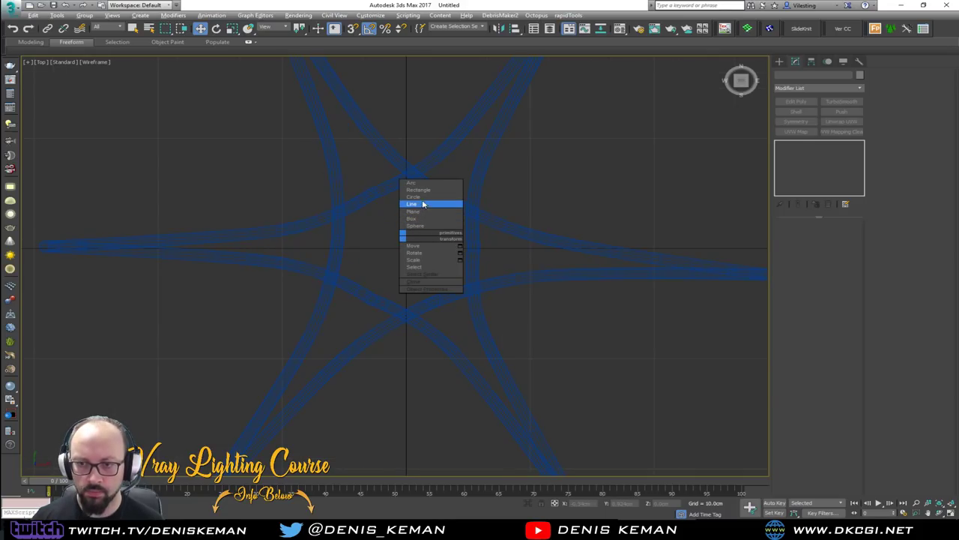
click(426, 197)
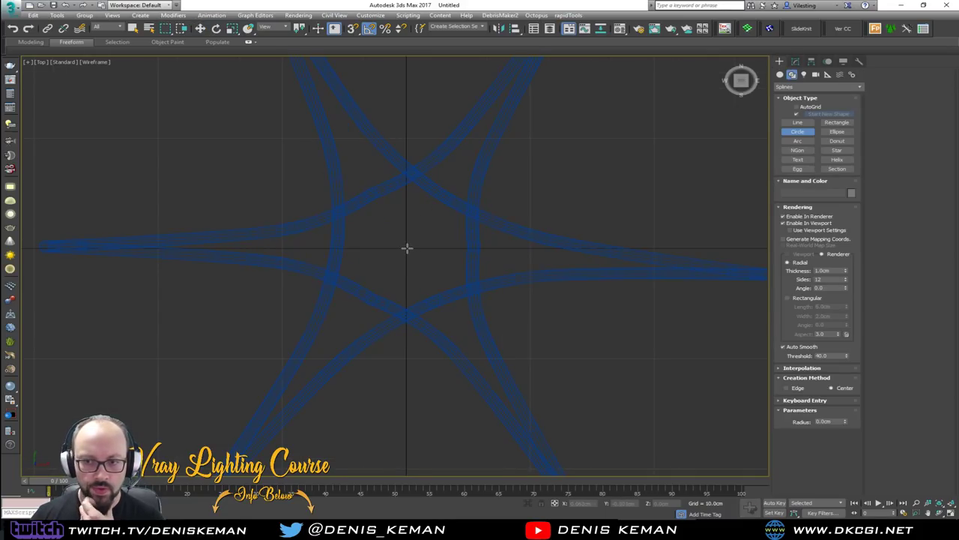
drag(405, 247, 466, 249)
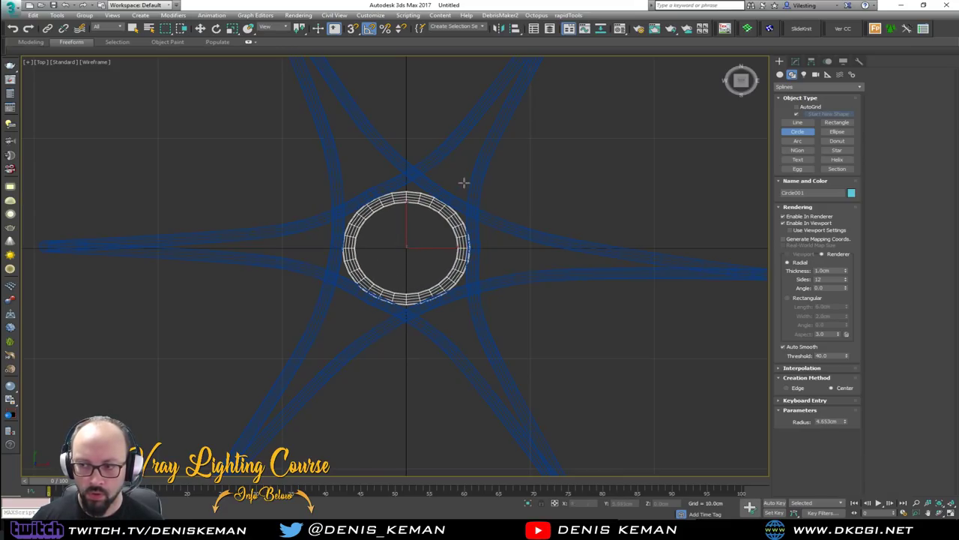
Raise the circle to a height of about 48.8 cm, between the upper parts of the legs.
key(w)
key(alt+w)
middle_click(533, 305)
key(alt+w)
alt+middle_drag(535, 306, 556, 253)
middle_drag(515, 207, 511, 373)
scroll(506, 370, down, 3)
drag(450, 390, 458, 184)
key(z)
alt+middle_drag(460, 212, 496, 220)
scroll(460, 253, down, 3)
alt+middle_drag(429, 281, 430, 313)
Enlarge the circle's radius to about 5.58 cm, raise it about 1.35 cm to meet the legs, and deselect it.
click(795, 61)
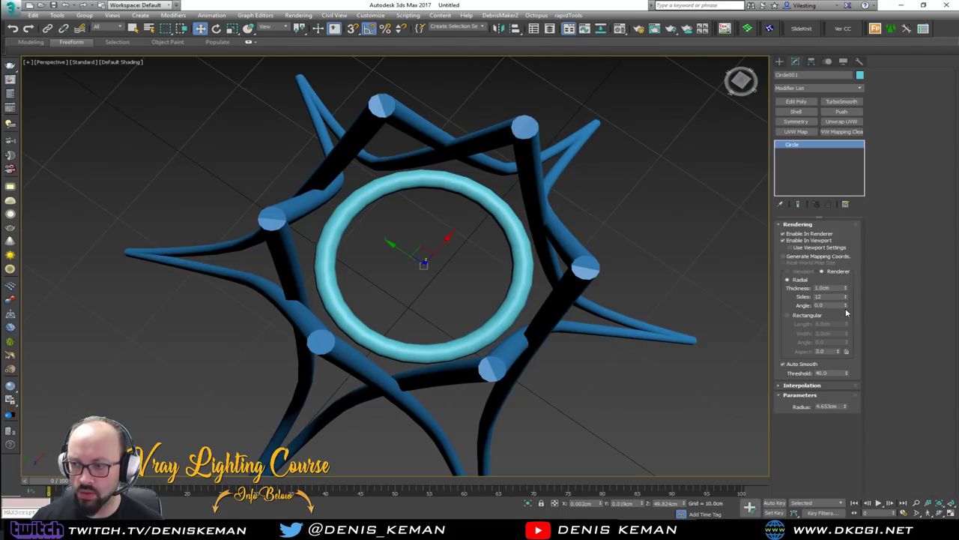
drag(844, 406, 844, 394)
alt+middle_drag(560, 272, 543, 203)
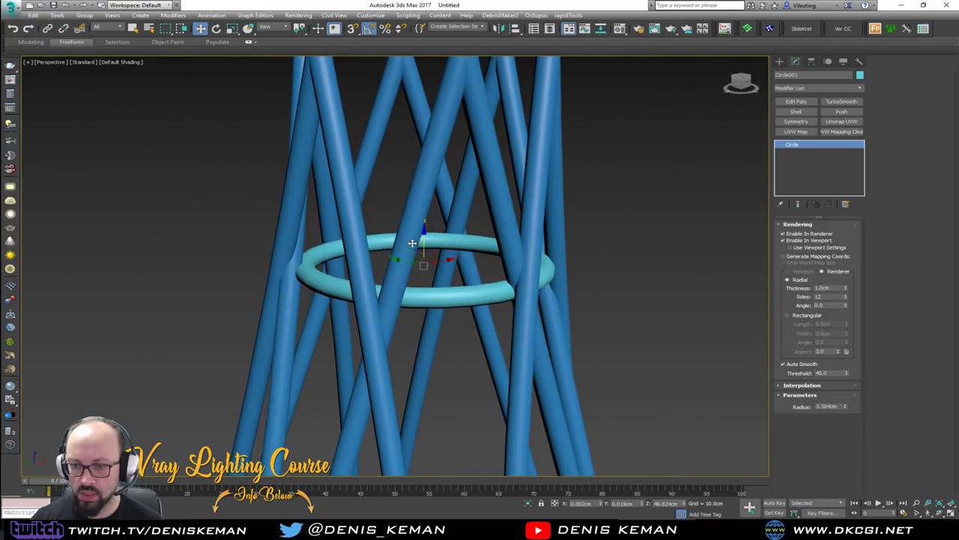
drag(423, 251, 425, 223)
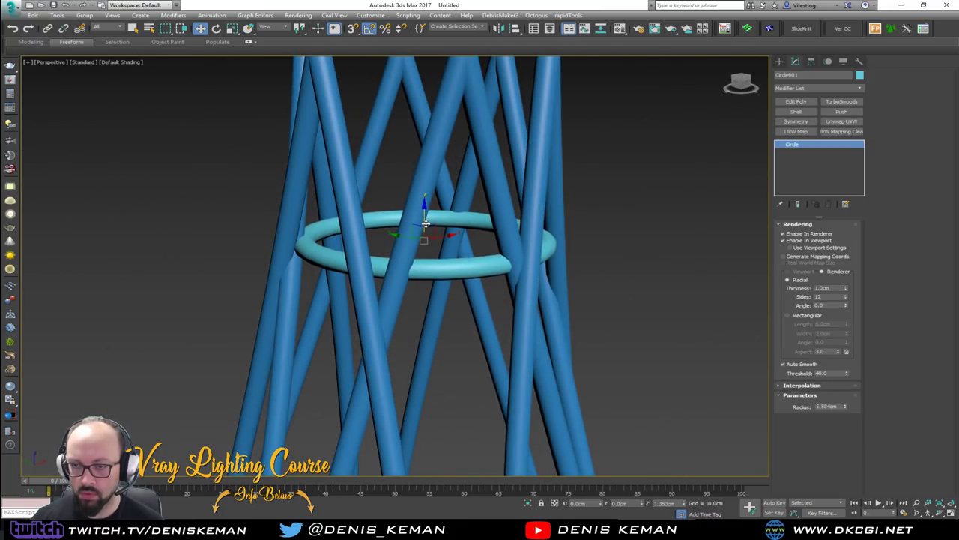
click(691, 231)
Examine the leg base with its ring from the side and from above.
middle_drag(539, 226, 439, 114)
scroll(517, 162, down, 4)
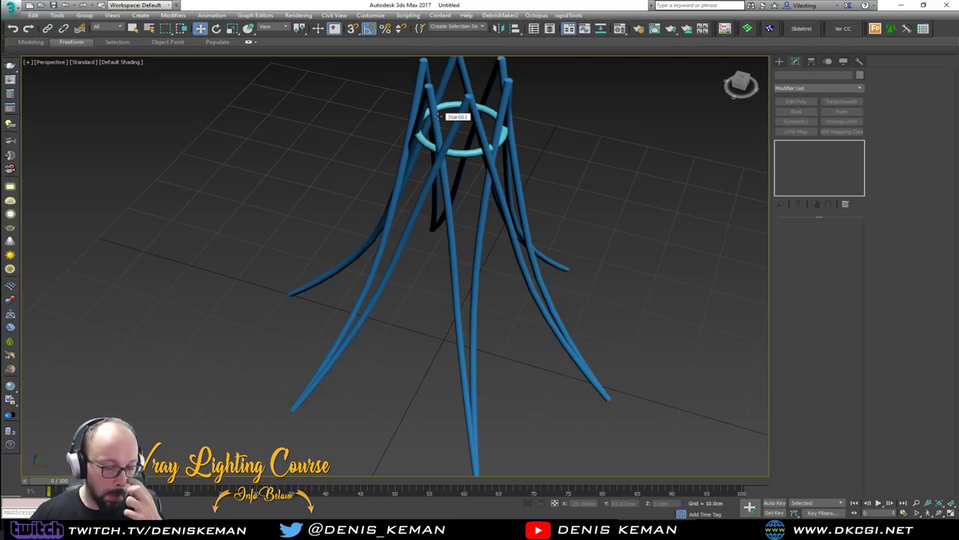
mouse_move(496, 258)
alt+middle_down()
mouse_move(515, 223)
mouse_move(538, 233)
mouse_move(513, 249)
alt+middle_up()
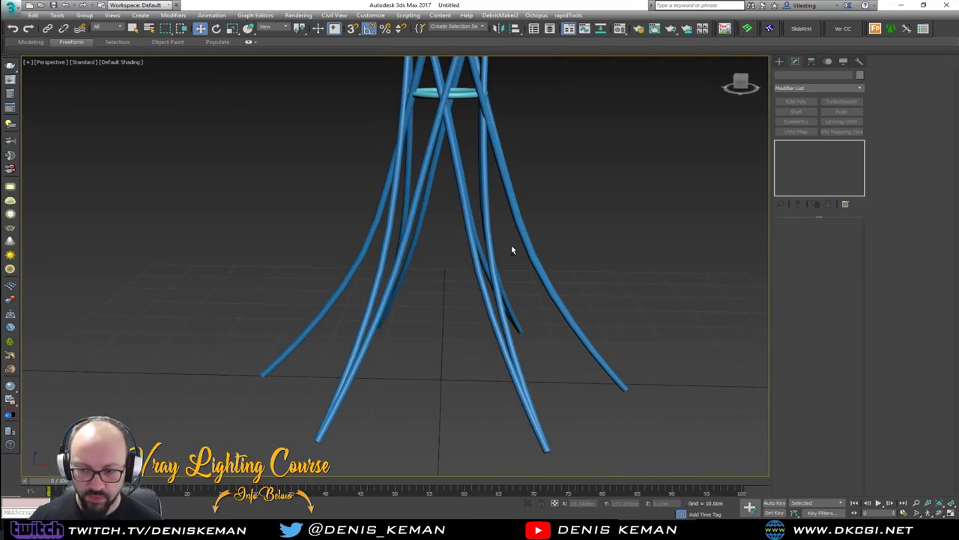
alt+middle_drag(534, 295, 537, 360)
key(alt+w)
click(215, 199)
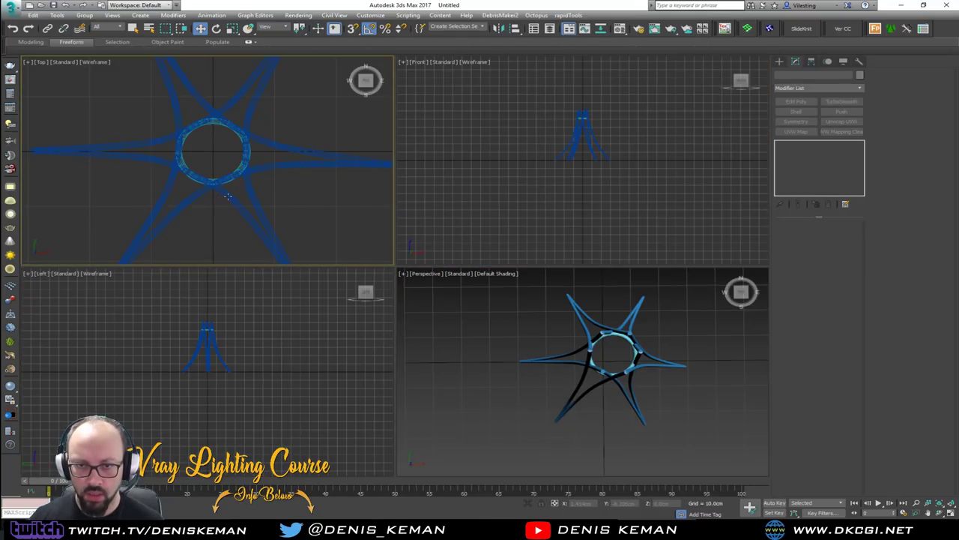
middle_drag(228, 196, 228, 142)
click(585, 364)
key(alt+w)
alt+middle_drag(577, 359, 497, 263)
Isolate the original star frame and inspect one of its foot tips against the ground line in the front view.
click(493, 429)
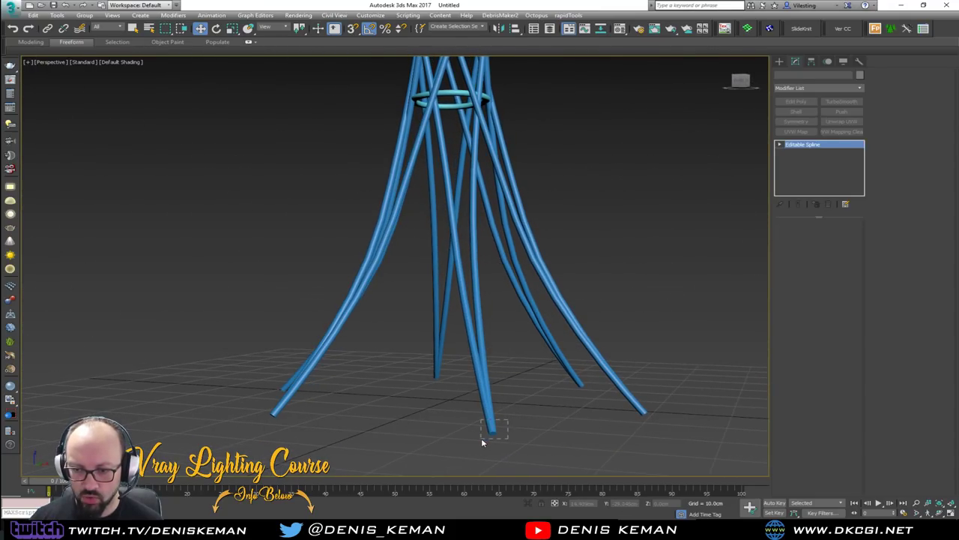
key(alt+q)
click(509, 433)
key(alt+w)
click(483, 189)
click(330, 300)
click(302, 194)
key(z)
click(598, 170)
scroll(598, 169, up, 5)
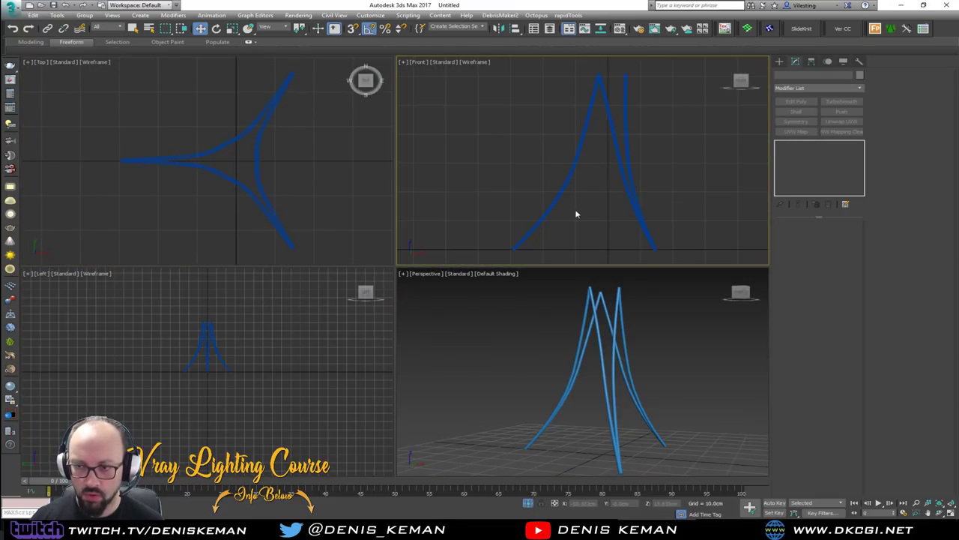
key(alt+w)
middle_drag(401, 323, 349, 210)
scroll(443, 253, up, 5)
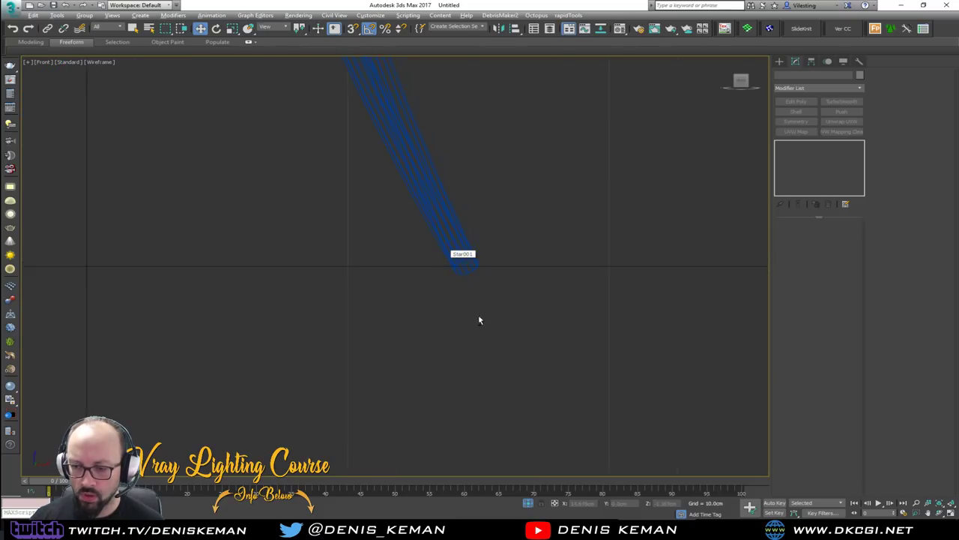
Select the isolated frame in perspective and show edged faces around one foot tip.
key(alt+w)
click(616, 454)
key(alt+w)
scroll(468, 238, up, 3)
alt+middle_drag(468, 238, 469, 282)
scroll(456, 349, up, 3)
scroll(497, 337, up, 3)
click(488, 334)
key(F4)
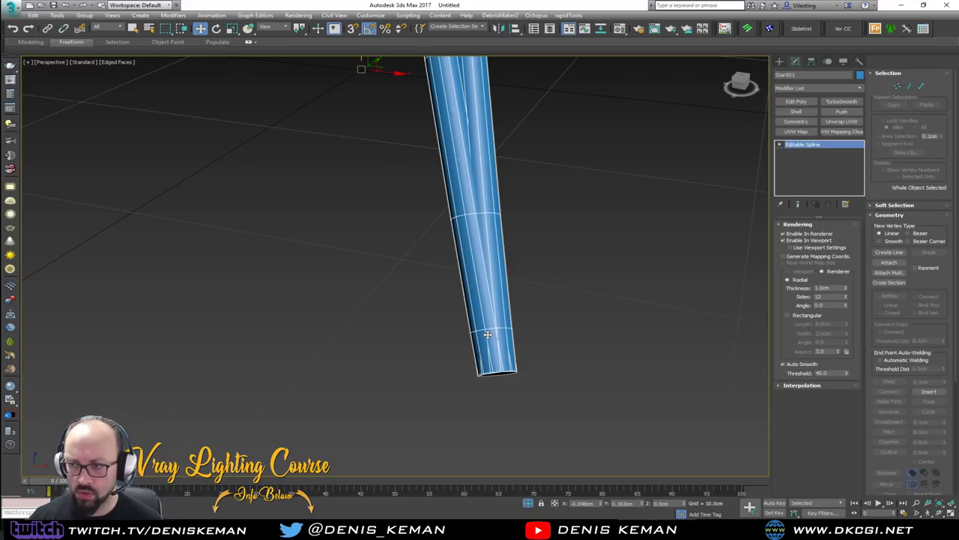
Add an Edit Poly modifier to the frame and select the band of faces around the foot tip from its edge ring.
click(795, 101)
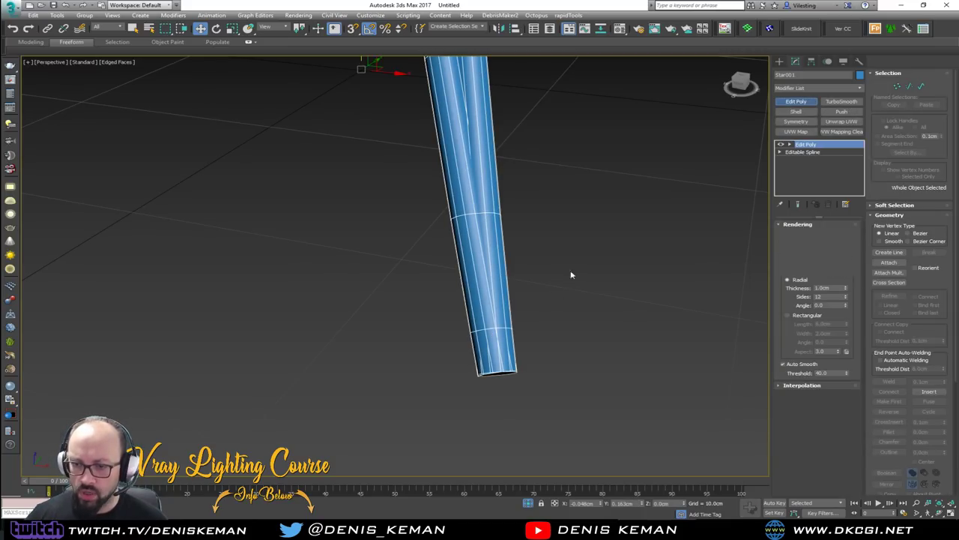
key(2)
click(489, 342)
key(alt+r)
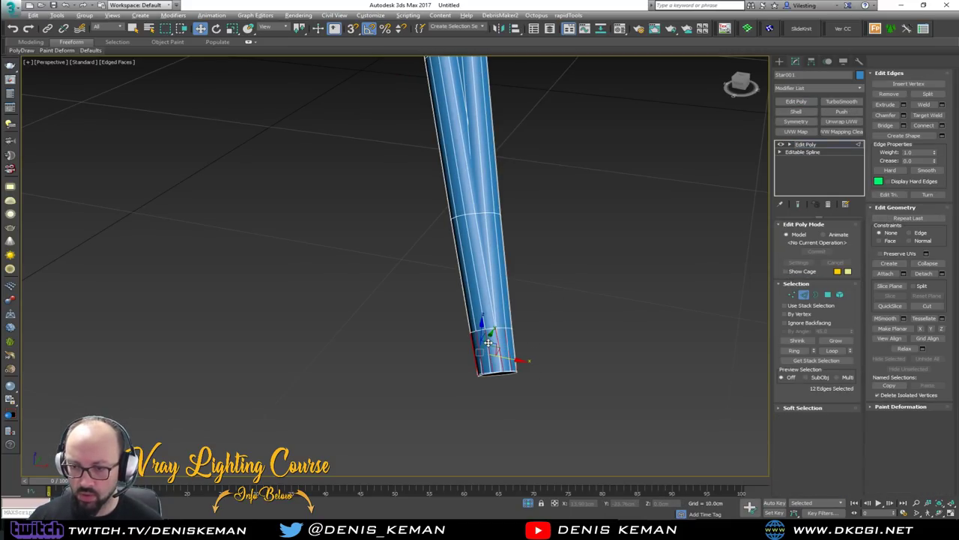
ctrl+click(826, 295)
alt+middle_drag(713, 306, 599, 304)
Detach the selected foot faces as a clone and leave polygon editing.
click(942, 140)
click(514, 268)
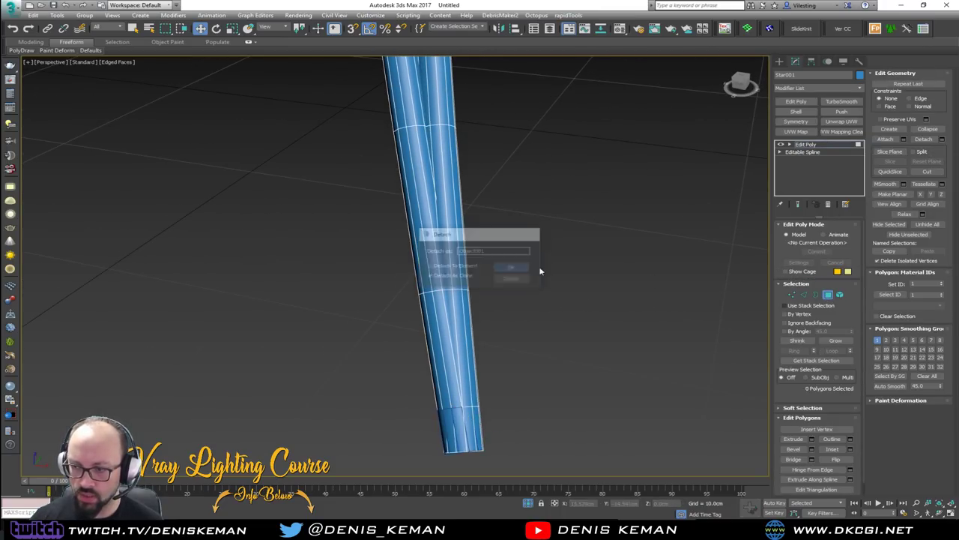
click(827, 295)
click(567, 404)
Add a Shell modifier with an outer amount of 0.3 cm to the detached foot piece.
click(465, 421)
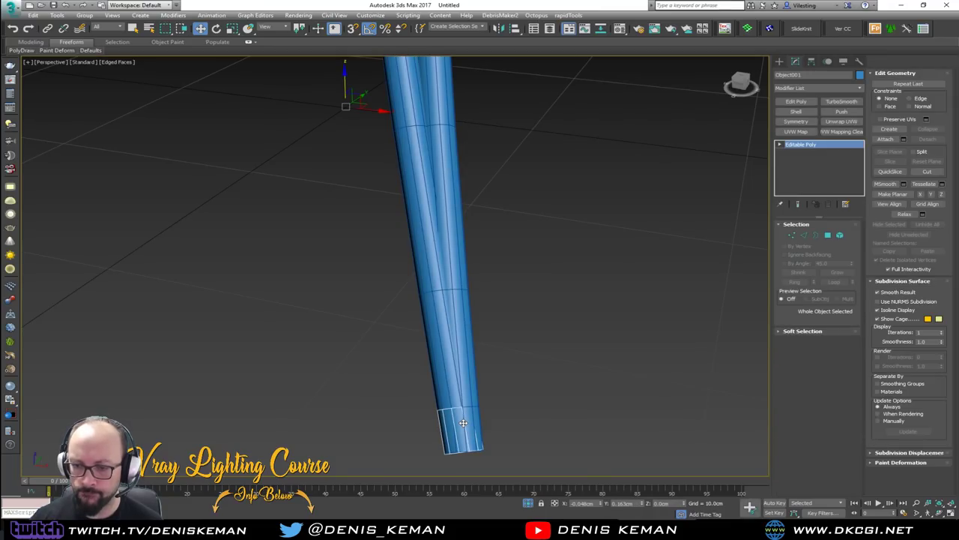
click(813, 114)
alt+middle_drag(632, 200, 488, 210)
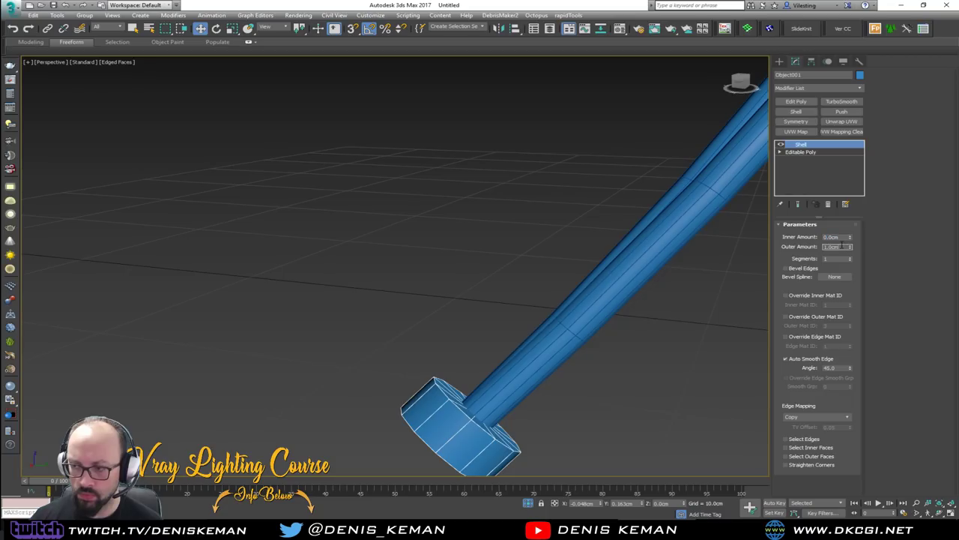
text(0.3)
key(Return)
alt+middle_drag(574, 275, 674, 225)
Add an Edit Poly modifier above the foot cap's Shell and show the model in wireframe.
click(796, 102)
mouse_move(524, 349)
alt+middle_down()
mouse_move(542, 306)
mouse_move(476, 371)
mouse_move(486, 381)
alt+middle_up()
scroll(477, 371, up, 5)
key(F3)
key(3)
click(469, 386)
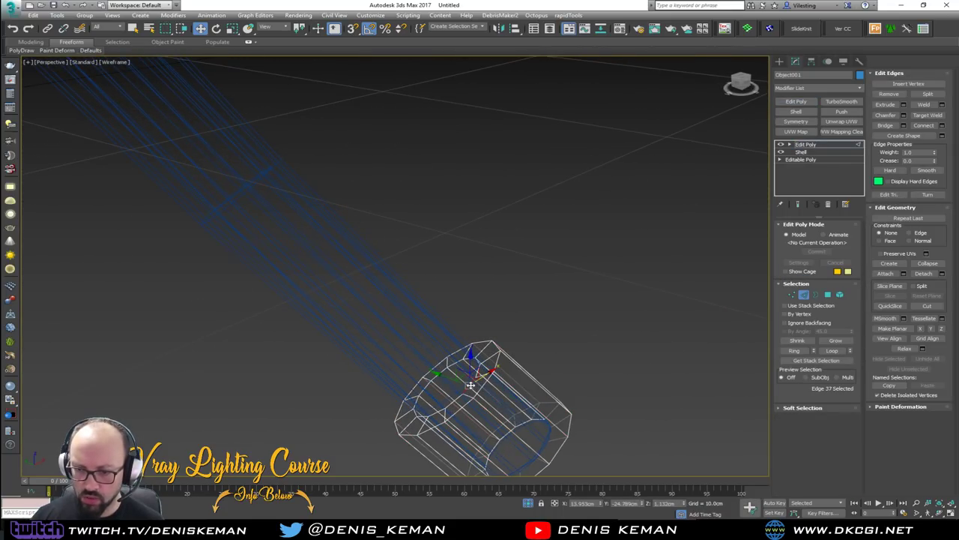
click(472, 402)
key(4)
click(458, 383)
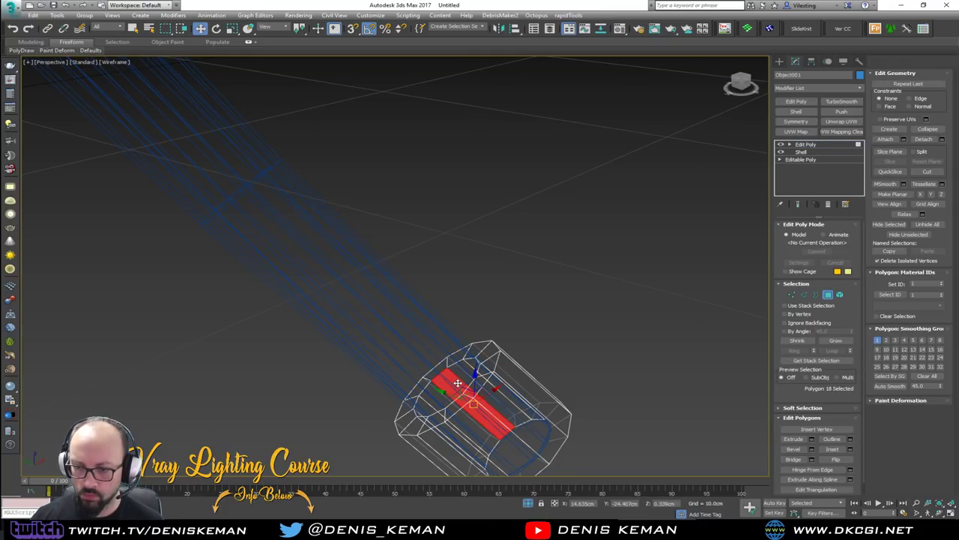
key(F3)
click(470, 384)
mouse_move(472, 384)
alt+middle_down()
mouse_move(577, 377)
mouse_move(383, 354)
alt+middle_up()
key(z)
End the isolation and reframe the view on the leg base.
right_click(383, 354)
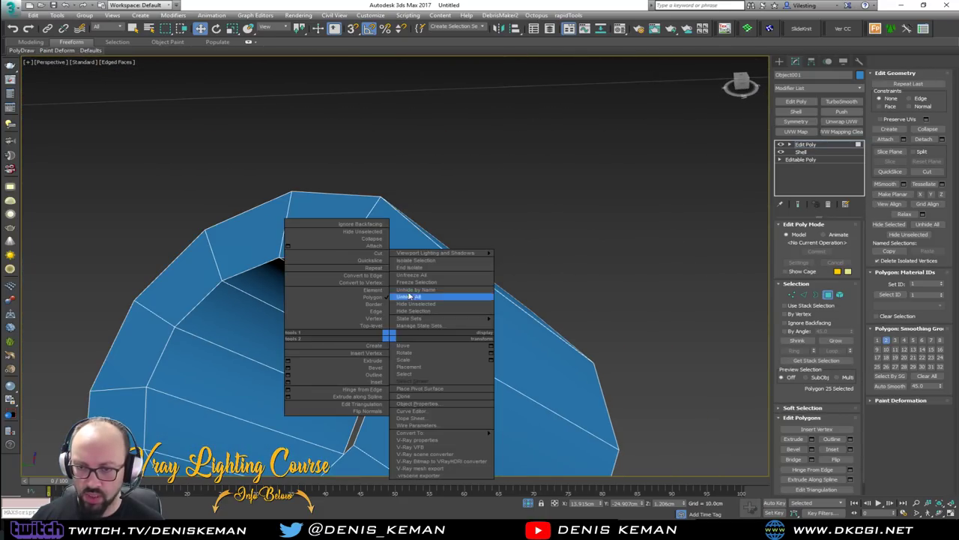
click(411, 268)
key(z)
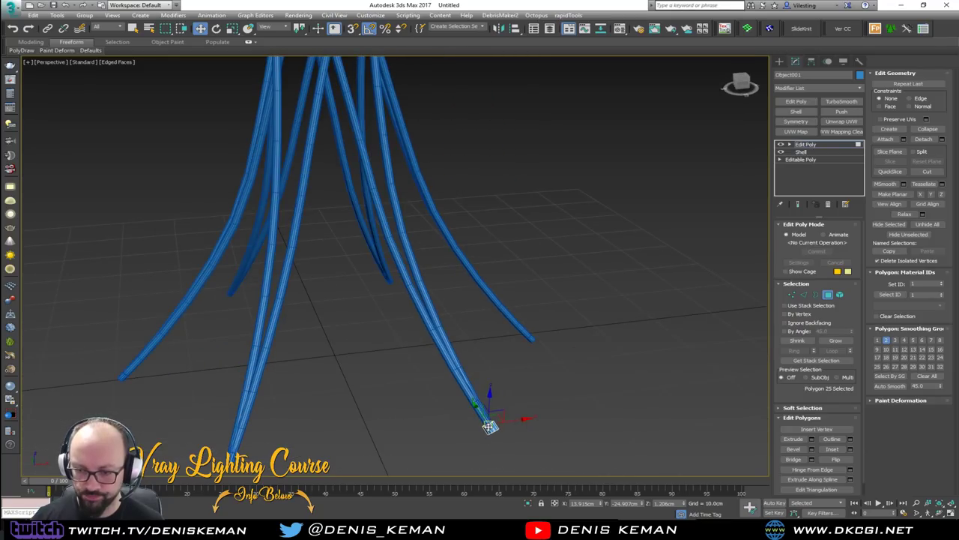
Select the foot cap's inner edge ring in wireframe and remove the inner band of faces.
key(F3)
alt+middle_drag(515, 434, 518, 436)
key(2)
click(469, 413)
key(alt+r)
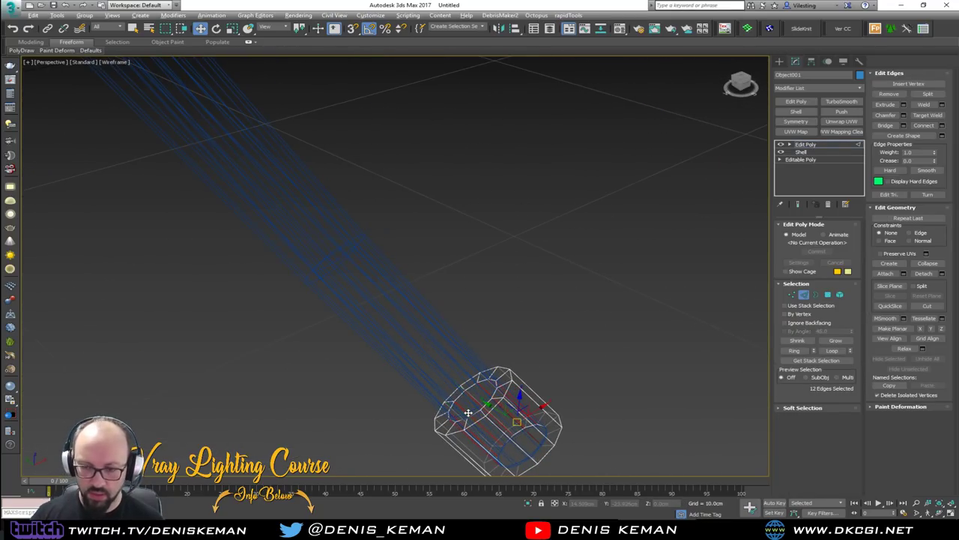
alt+middle_drag(494, 427, 480, 415)
Collapse the foot cap's lower open border into a single centre vertex.
key(3)
click(489, 442)
click(932, 132)
Move the foot cap's upper border up along the leg in shaded display to form a tapered collar.
alt+middle_drag(523, 336, 563, 372)
key(3)
key(3)
key(F3)
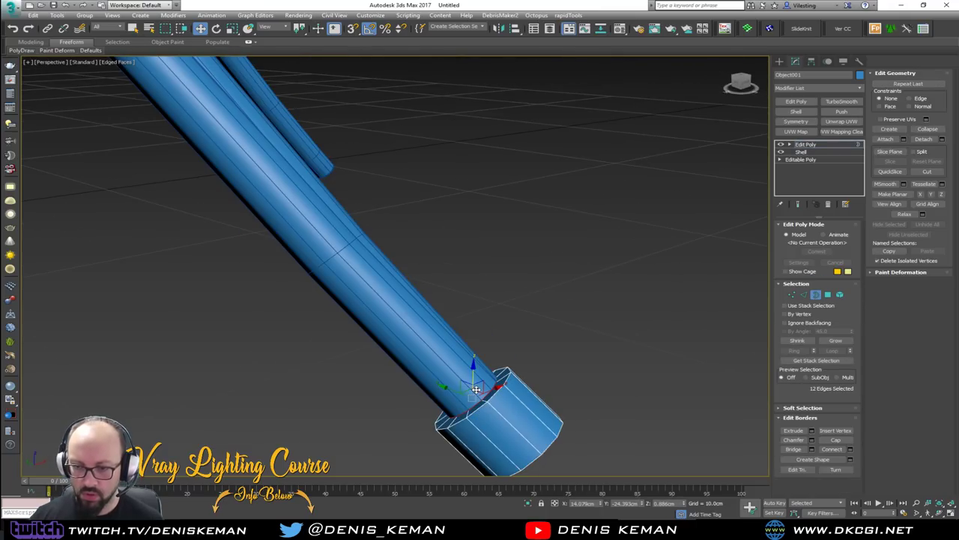
alt+middle_drag(477, 383, 495, 372)
drag(464, 384, 447, 367)
alt+middle_drag(450, 367, 533, 366)
drag(426, 380, 436, 380)
alt+middle_drag(436, 380, 368, 396)
drag(443, 373, 448, 374)
alt+middle_drag(448, 375, 468, 354)
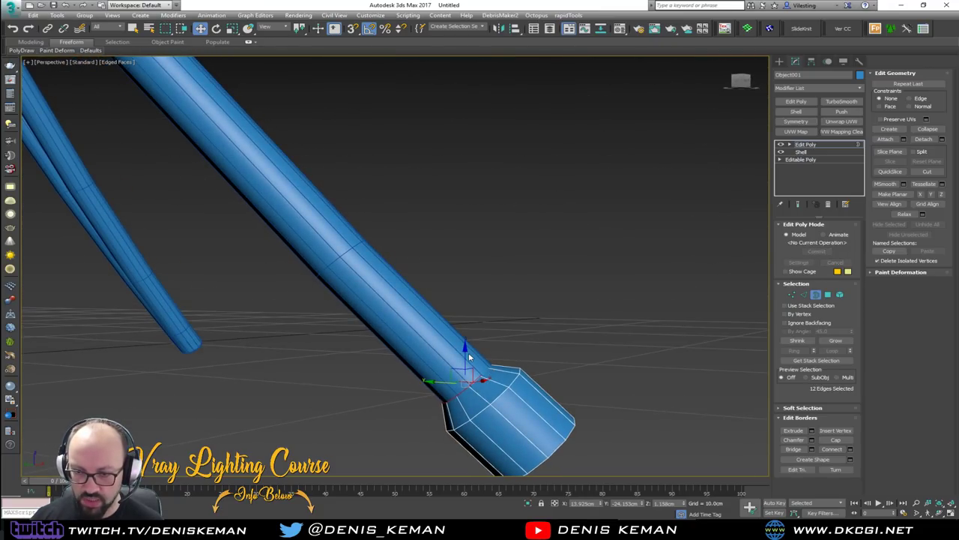
Adjust the collar's upper border to fit around the leg tube and leave border editing.
mouse_move(465, 372)
mouse_down()
mouse_move(439, 368)
mouse_move(455, 368)
mouse_up()
alt+middle_drag(456, 368, 540, 340)
drag(465, 369, 463, 378)
alt+middle_drag(463, 378, 442, 384)
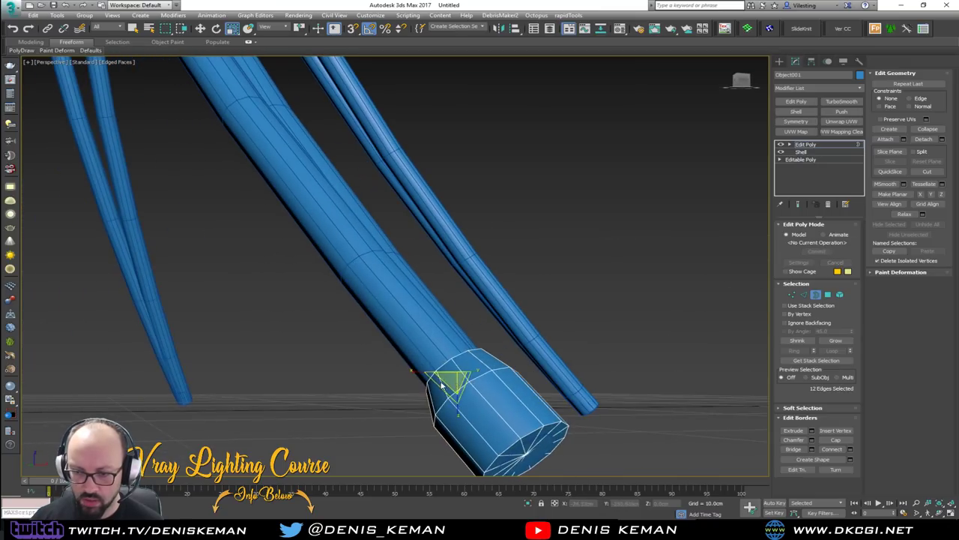
key(3)
Try to flatten the foot cap's bottom faces with Make Planar along Z, and leave polygon editing.
click(535, 455)
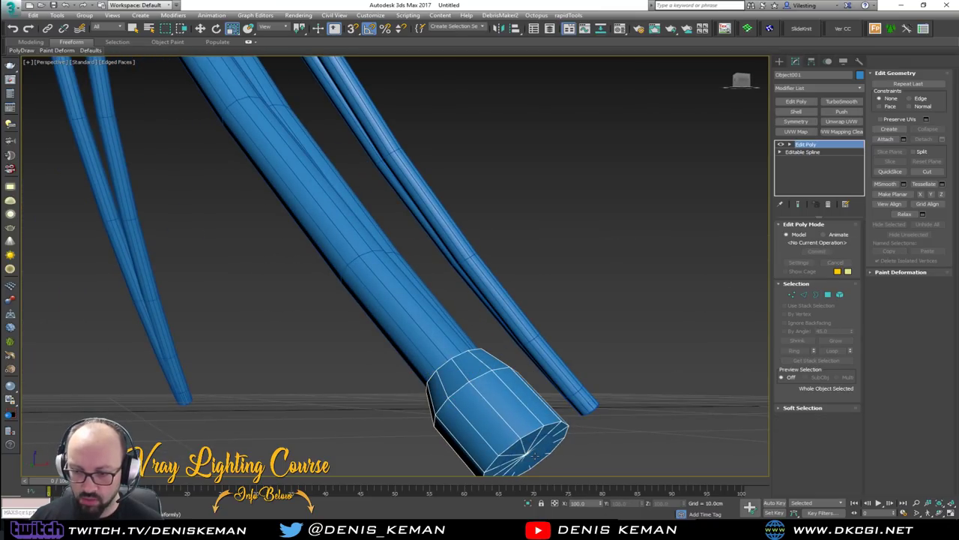
click(480, 436)
key(4)
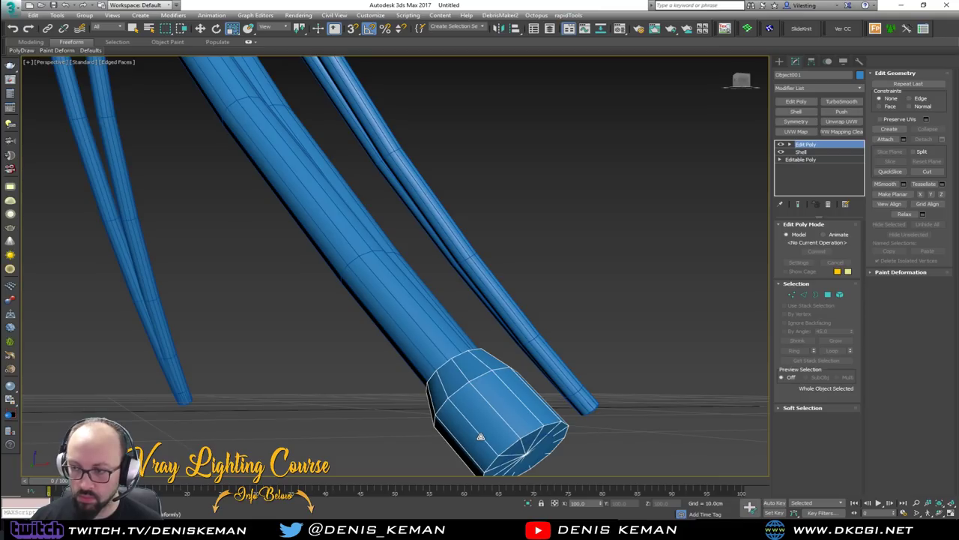
click(466, 370)
click(524, 444)
middle_drag(525, 447, 495, 379)
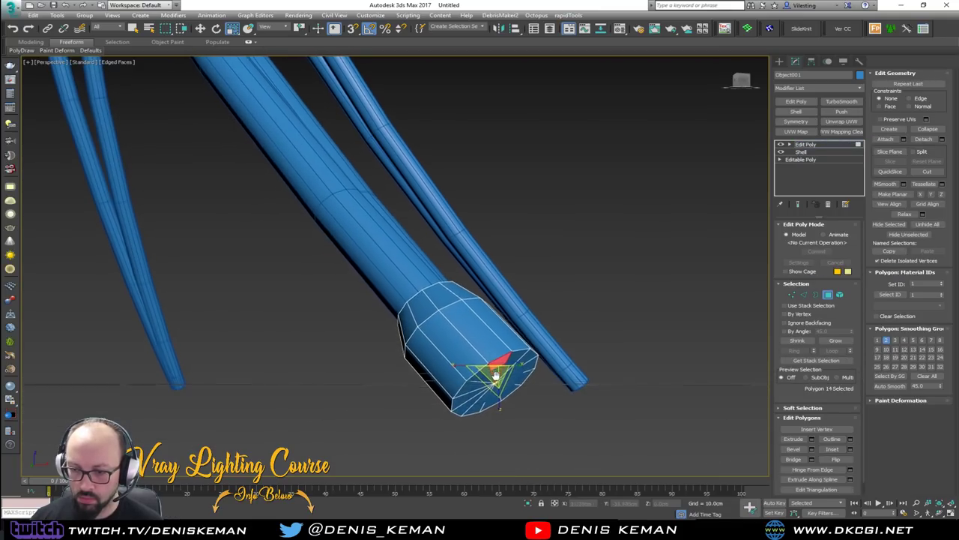
scroll(495, 378, up, 3)
key(1)
click(494, 377)
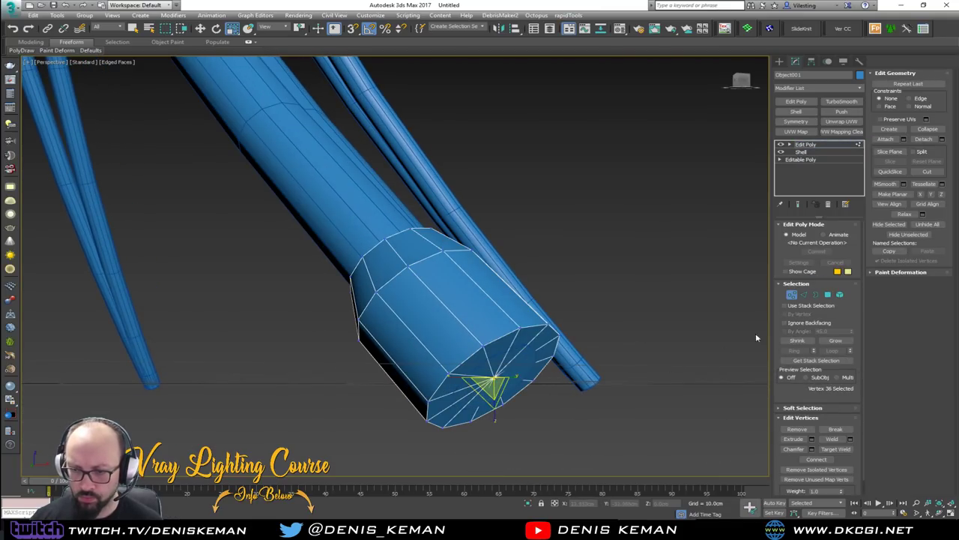
ctrl+click(827, 294)
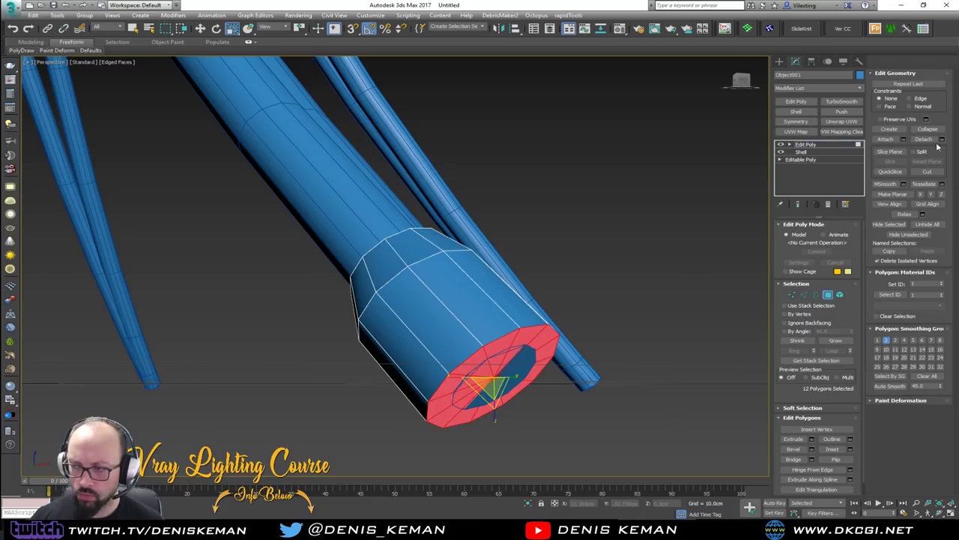
click(942, 194)
mouse_move(592, 284)
alt+middle_down()
mouse_move(431, 298)
mouse_move(418, 289)
mouse_move(516, 311)
mouse_move(590, 292)
alt+middle_up()
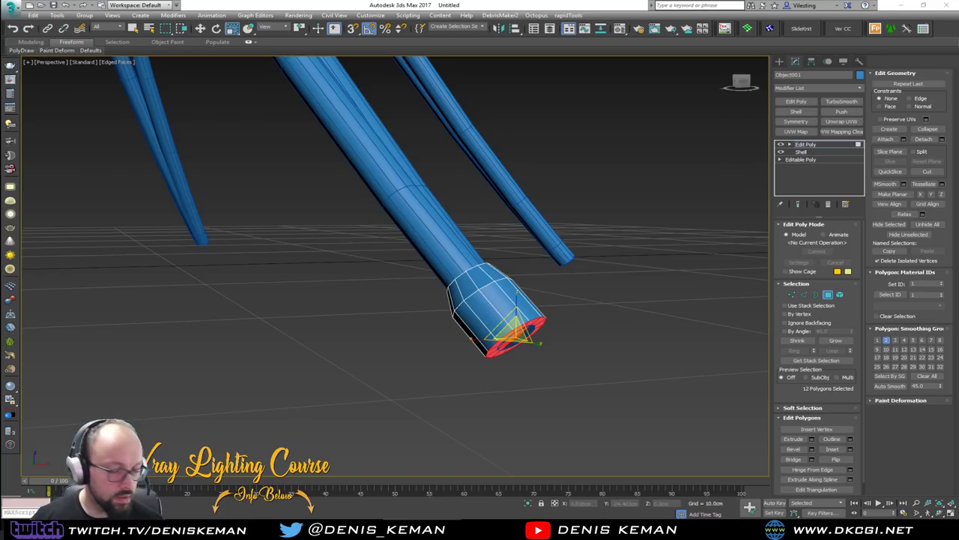
click(828, 296)
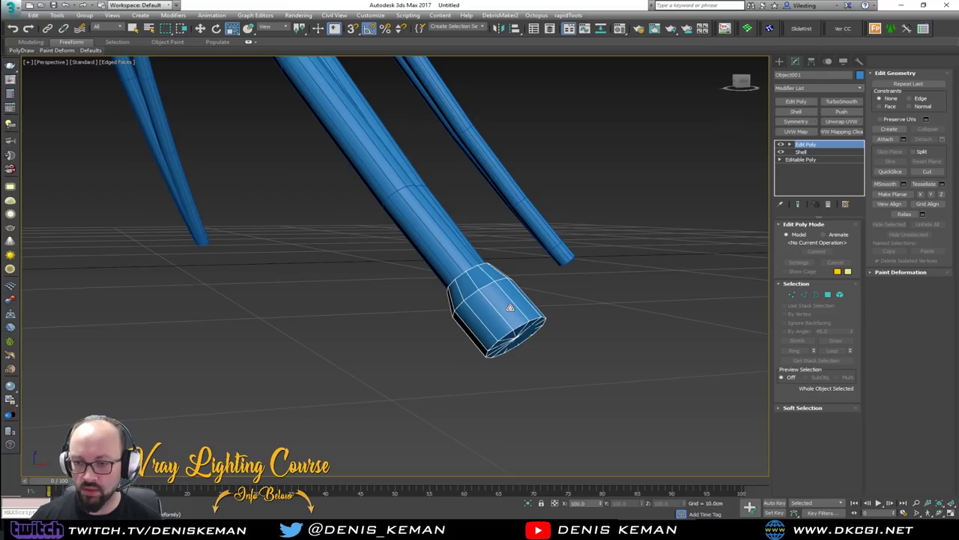
Delete the foot cap object and select the leg set whose foot it covered.
scroll(507, 306, down, 3)
middle_drag(508, 306, 484, 347)
key(Delete)
click(486, 346)
scroll(487, 346, up, 4)
alt+middle_drag(497, 356, 518, 355)
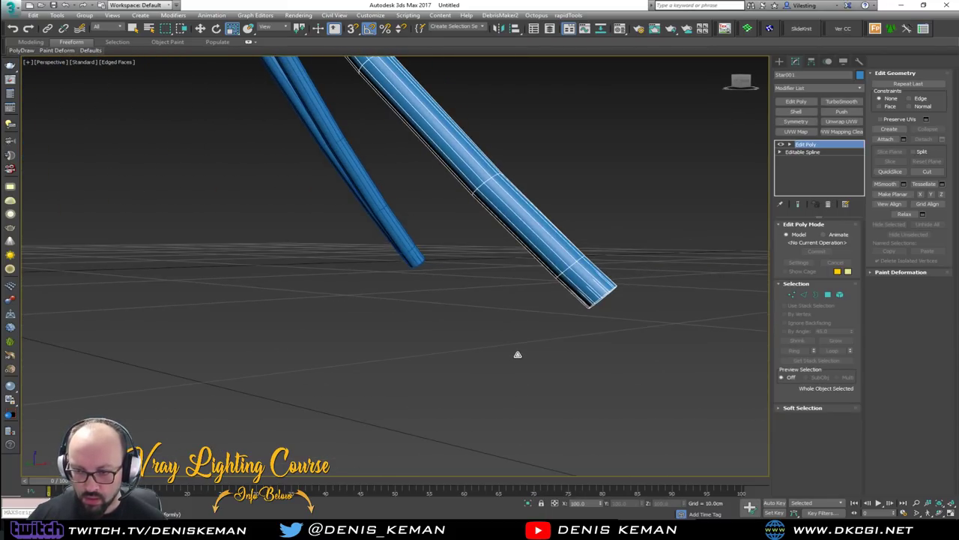
Select the vertices at the lower end of the leg's tubes and frame the foot's end faces up close.
key(1)
key(F3)
drag(581, 328, 577, 327)
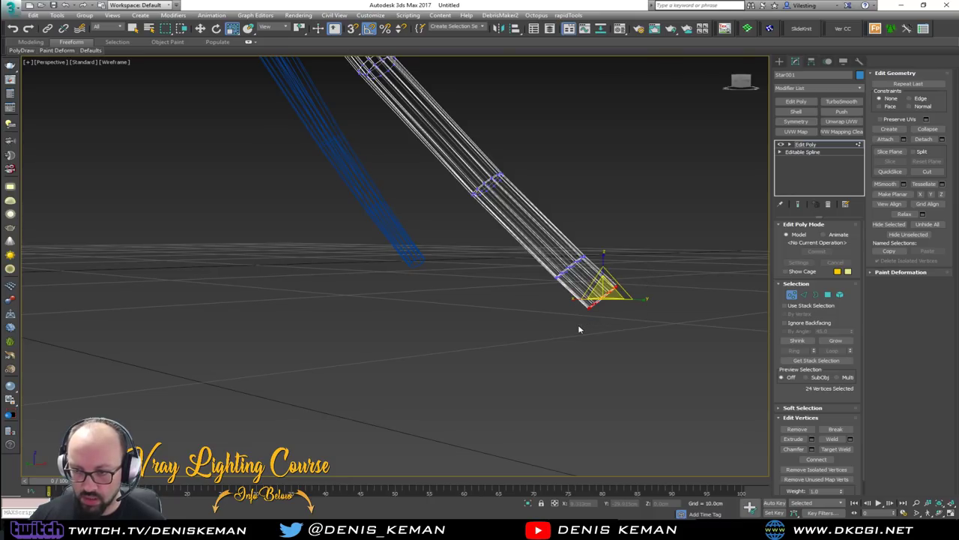
key(z)
key(shift+z)
key(F3)
scroll(545, 297, up, 4)
key(w)
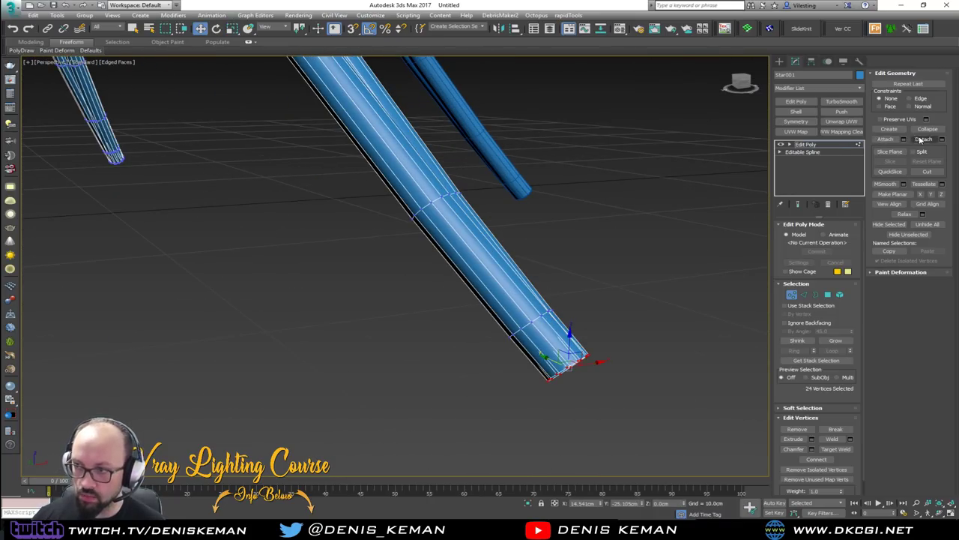
alt+middle_drag(717, 263, 691, 237)
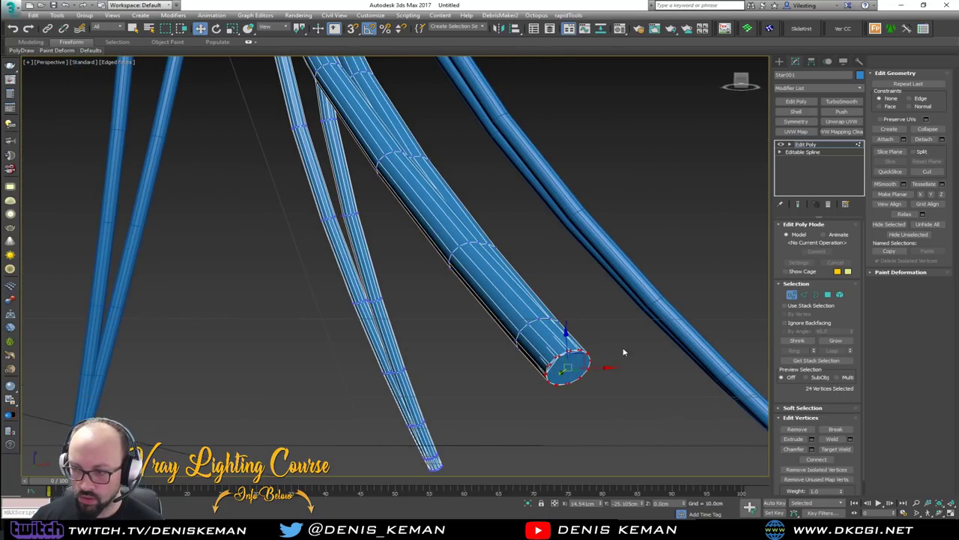
key(z)
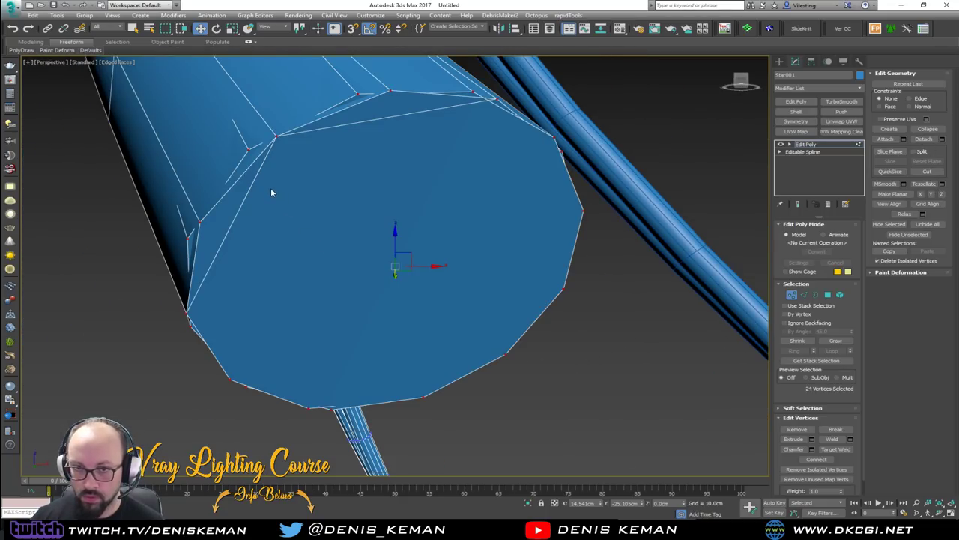
Flatten the end-cap polygon of one tube at the leg's foot with Make Planar along Z.
key(2)
click(240, 210)
ctrl+click(326, 129)
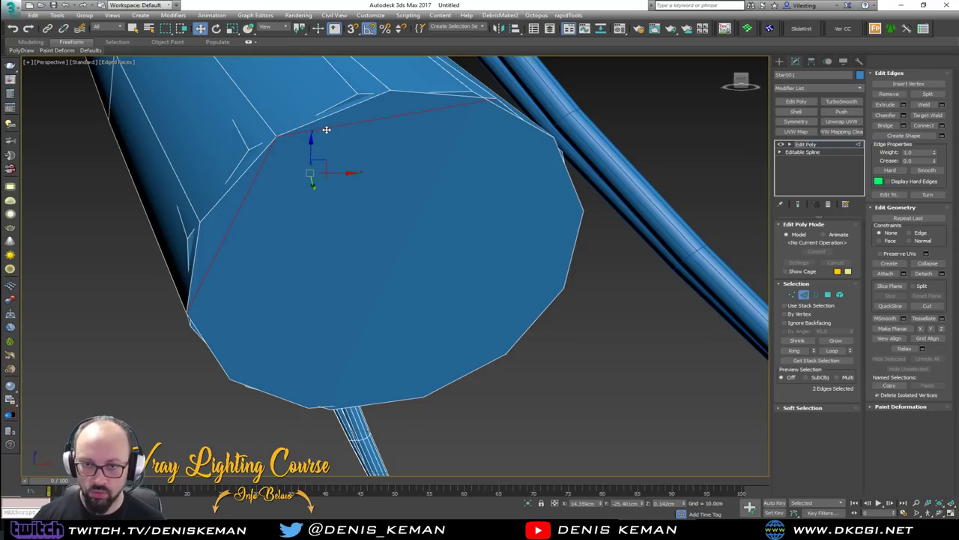
key(4)
click(397, 193)
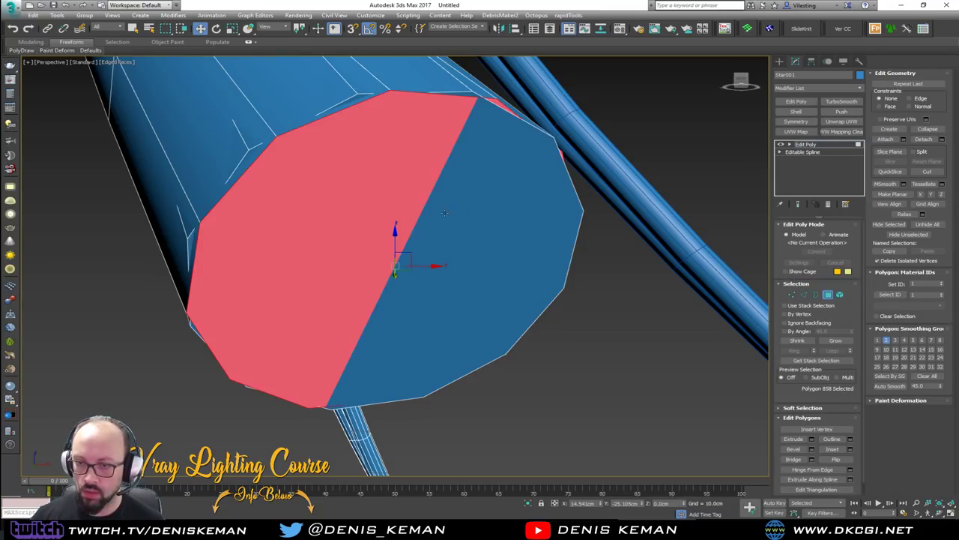
click(942, 194)
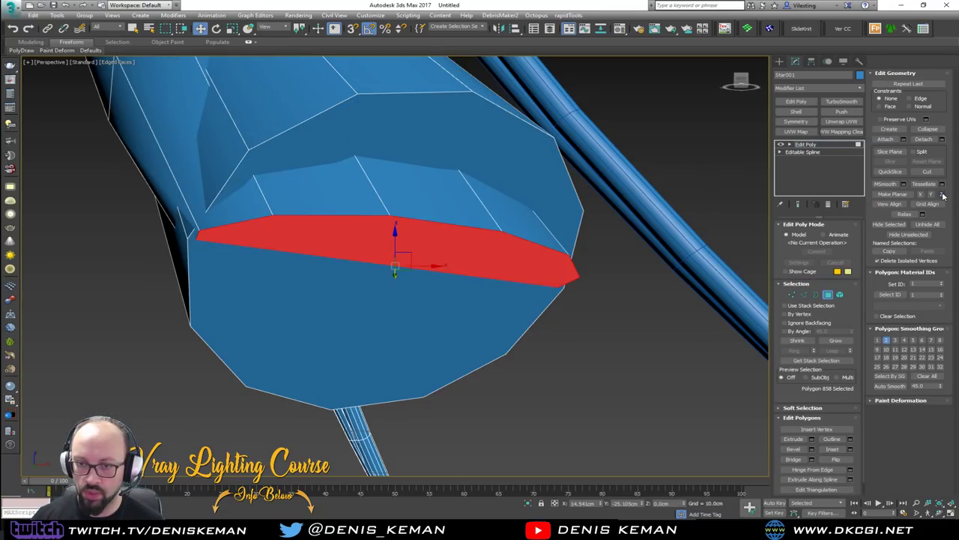
Flatten the adjoining tube's end-cap polygon at the same foot with Make Planar along Z and leave polygon editing.
alt+middle_drag(355, 237, 396, 244)
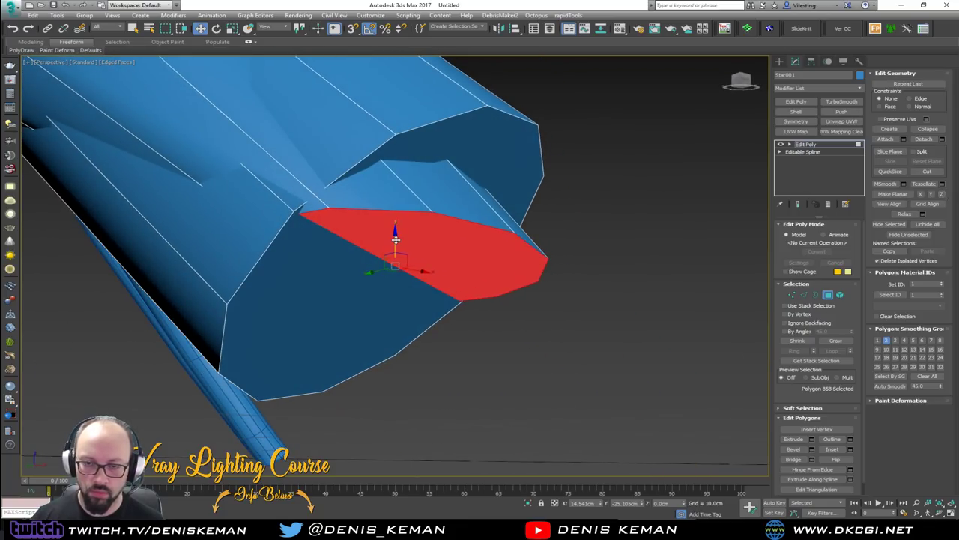
key(F3)
click(310, 306)
key(F3)
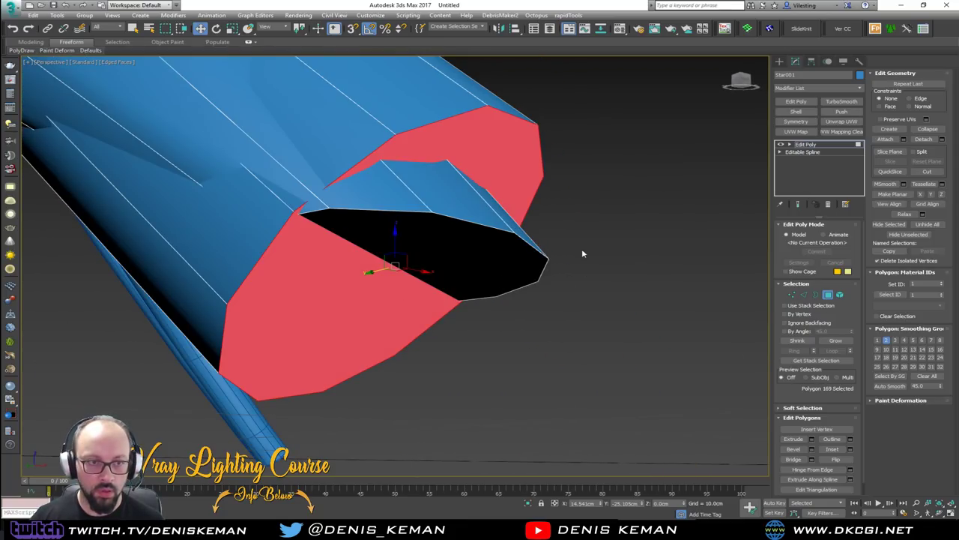
click(942, 195)
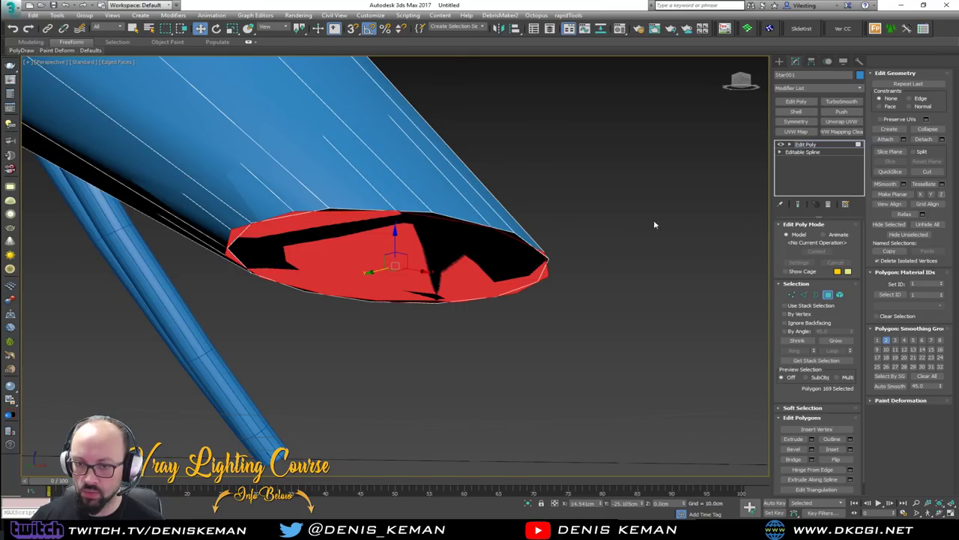
click(827, 294)
Examine the table base from the flattened feet up to the open ring and the upper ends of the legs.
key(z)
key(F3)
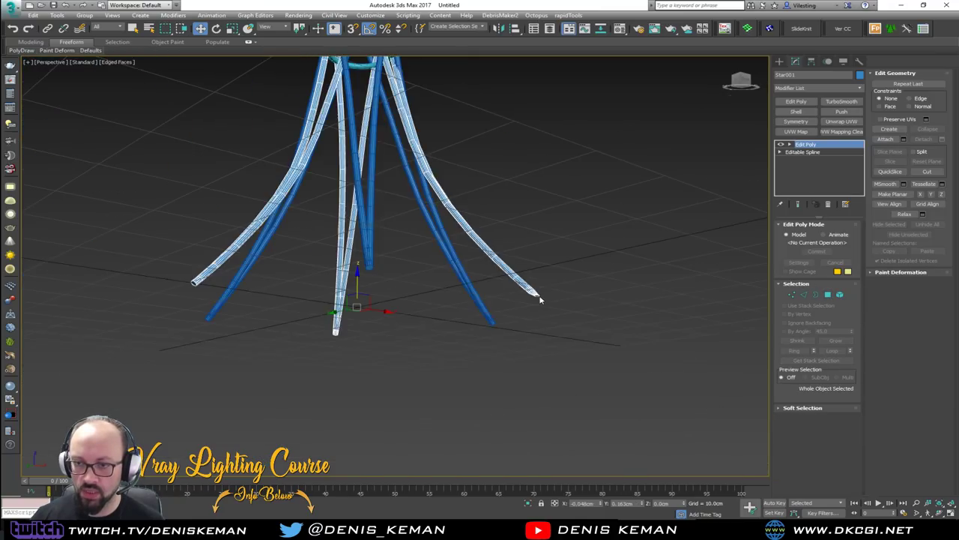
key(F3)
scroll(535, 292, up, 8)
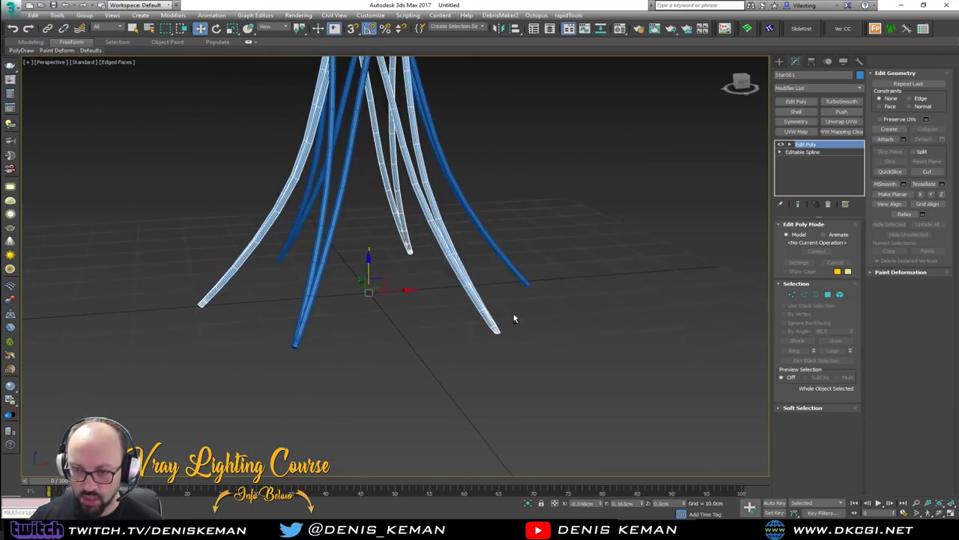
scroll(562, 325, down, 3)
alt+middle_drag(562, 325, 473, 319)
middle_drag(231, 317, 273, 390)
scroll(273, 390, down, 1)
middle_drag(328, 214, 375, 313)
middle_drag(342, 113, 375, 296)
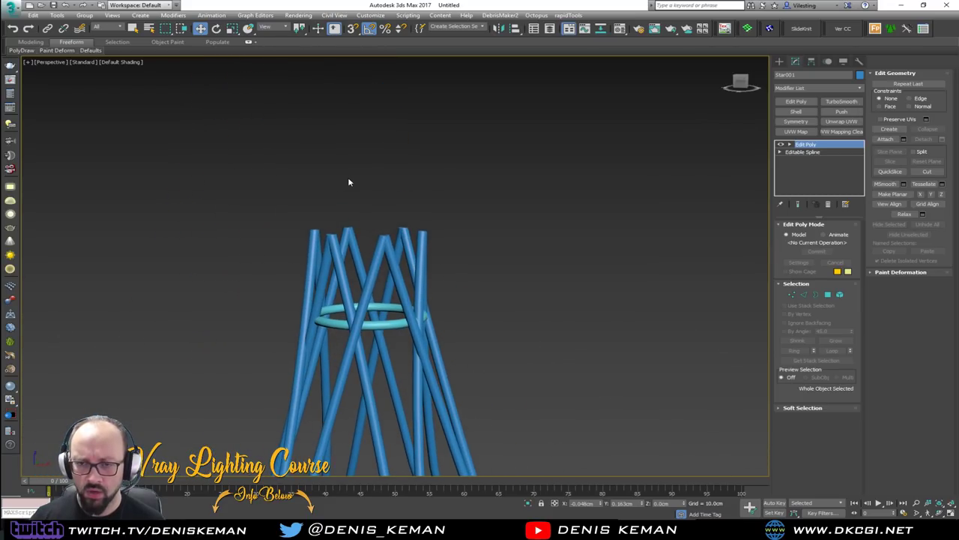
alt+middle_drag(348, 178, 349, 201)
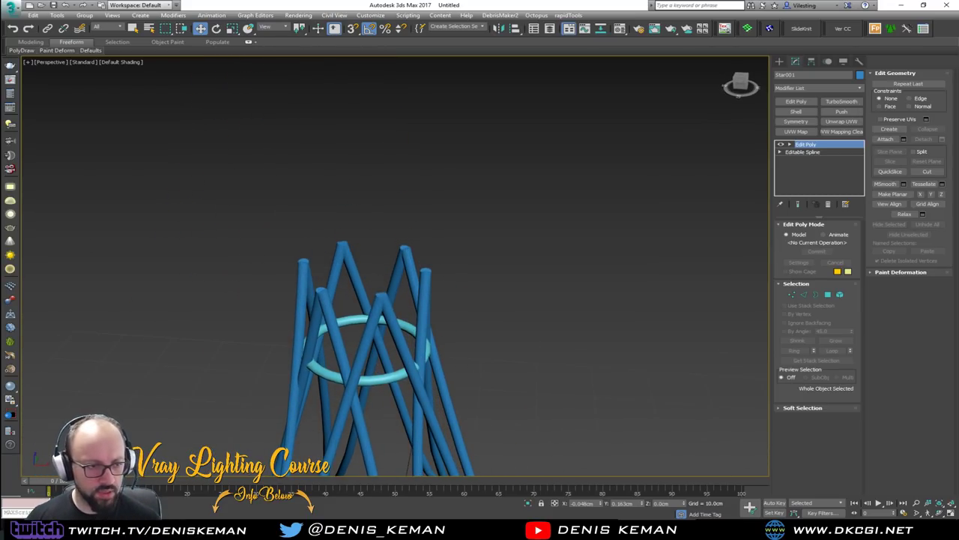
middle_drag(393, 314, 404, 260)
Delete the end-cap polygons at the three upper tips of the selected leg set in edged-faces display.
key(4)
key(ctrl+a)
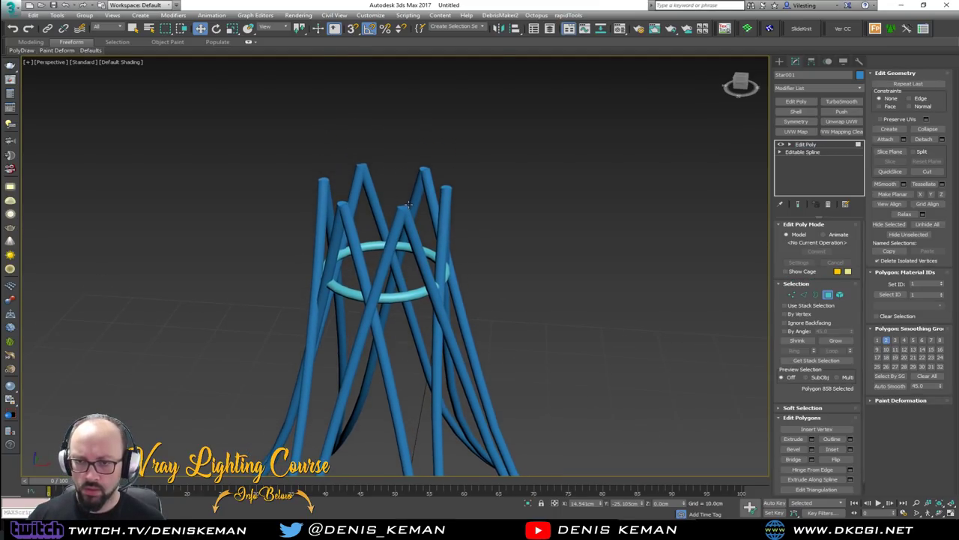
key(F4)
scroll(408, 206, up, 5)
scroll(408, 203, down, 4)
alt+middle_drag(409, 203, 398, 216)
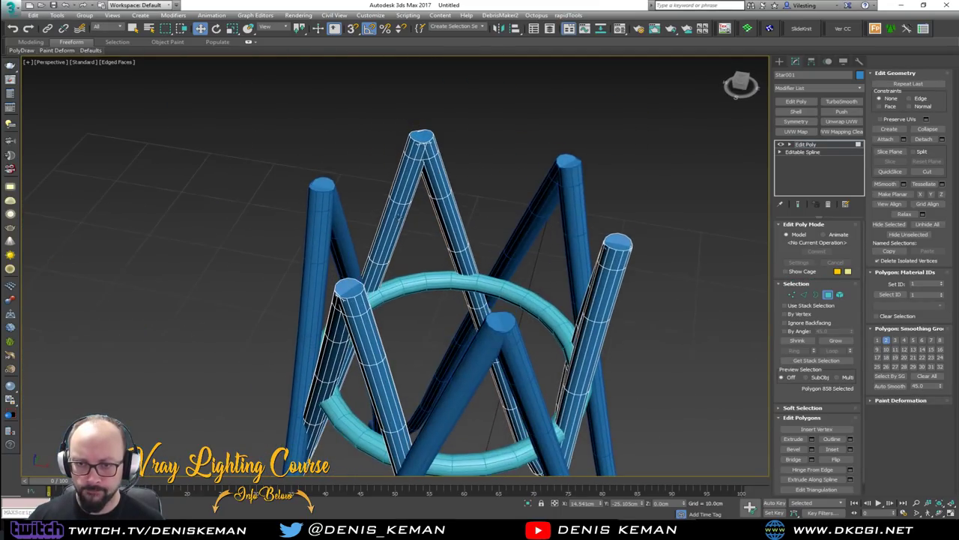
click(349, 286)
ctrl+click(424, 136)
ctrl+click(621, 243)
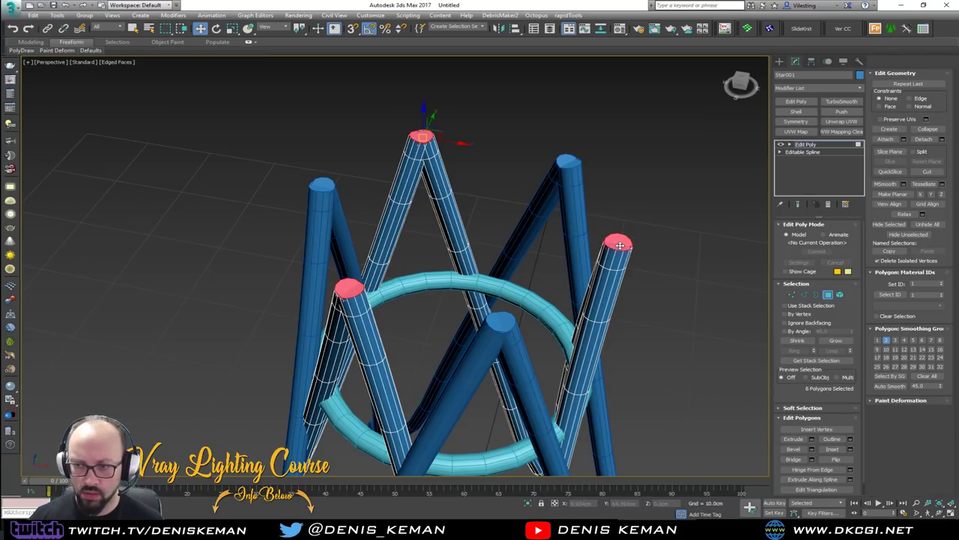
key(Delete)
Delete the end-cap polygon at one foot of the selected leg set, viewed from below.
alt+middle_drag(621, 242, 472, 235)
scroll(420, 255, up, 6)
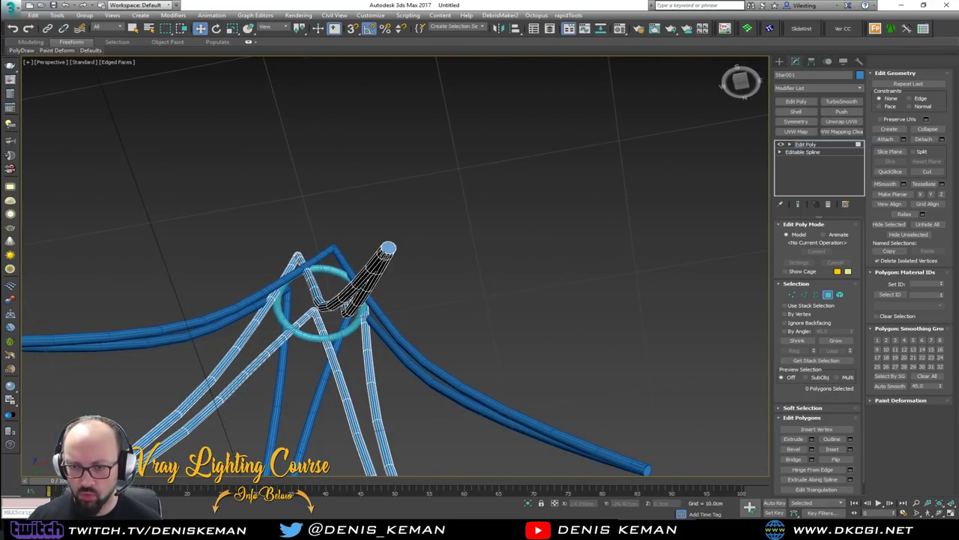
click(391, 240)
scroll(407, 247, up, 3)
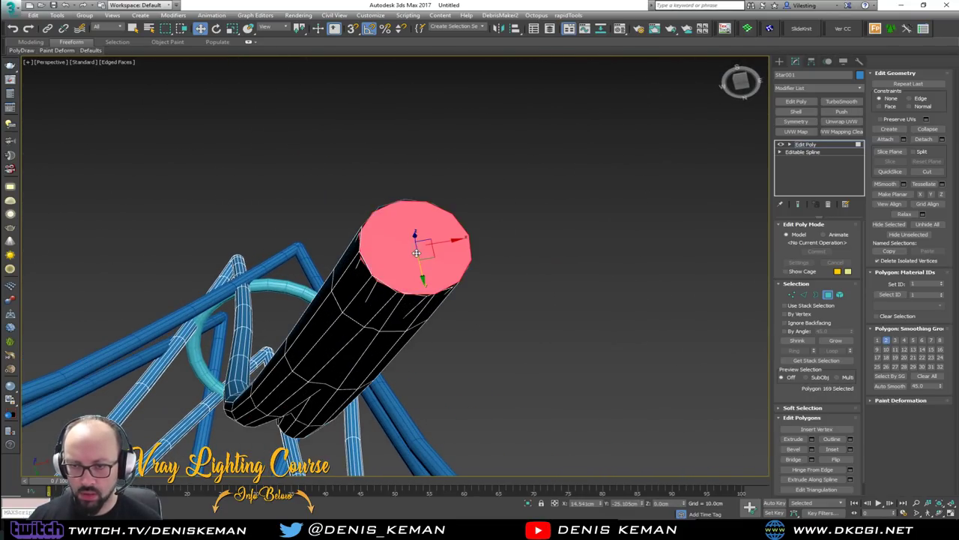
key(Delete)
Delete the remaining overlapping end-cap polygons on the foot until the tube end is open.
scroll(417, 252, down, 5)
alt+middle_drag(443, 255, 222, 203)
scroll(204, 185, up, 5)
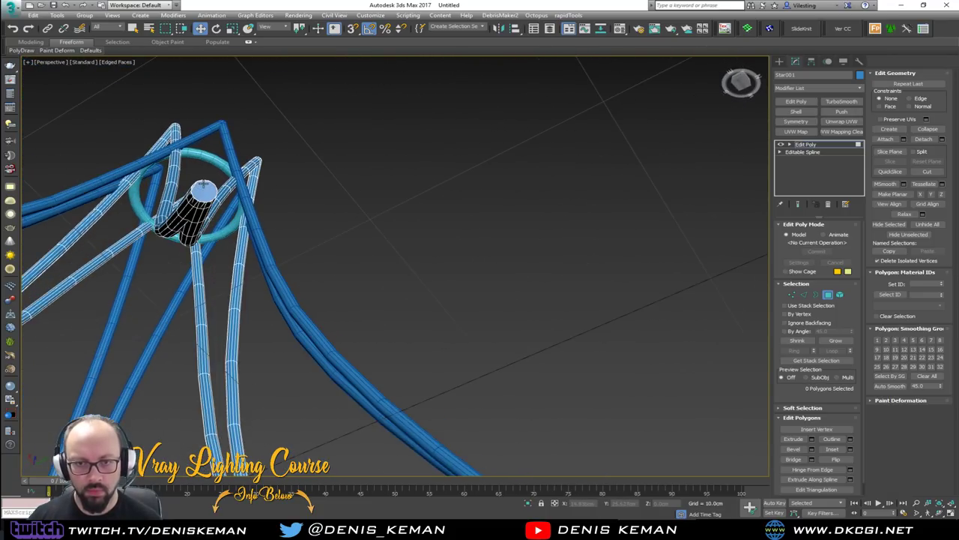
click(203, 188)
key(Delete)
click(185, 187)
key(Delete)
click(190, 182)
key(Delete)
scroll(203, 185, down, 6)
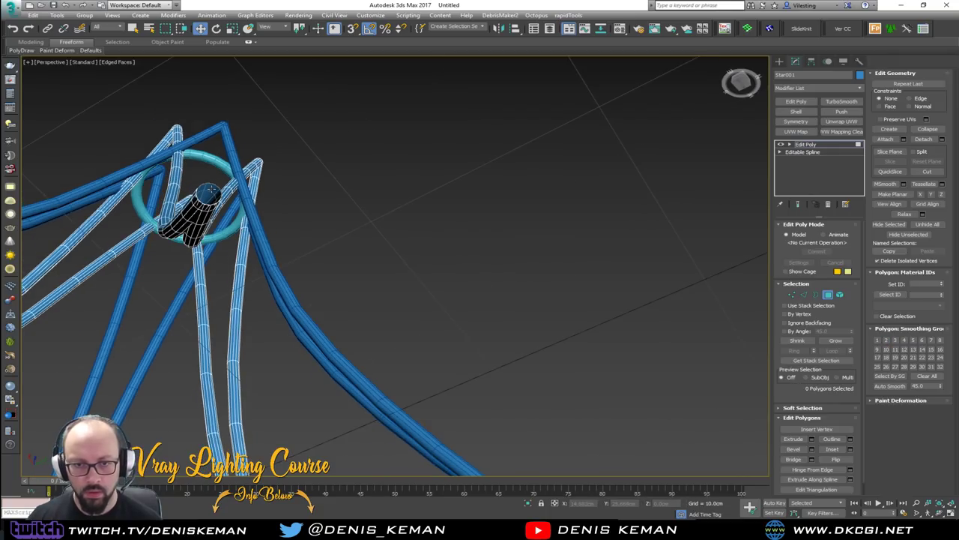
Delete the end-cap polygon at another foot of the same leg set and leave polygon editing.
alt+middle_drag(293, 217, 211, 260)
scroll(217, 267, up, 7)
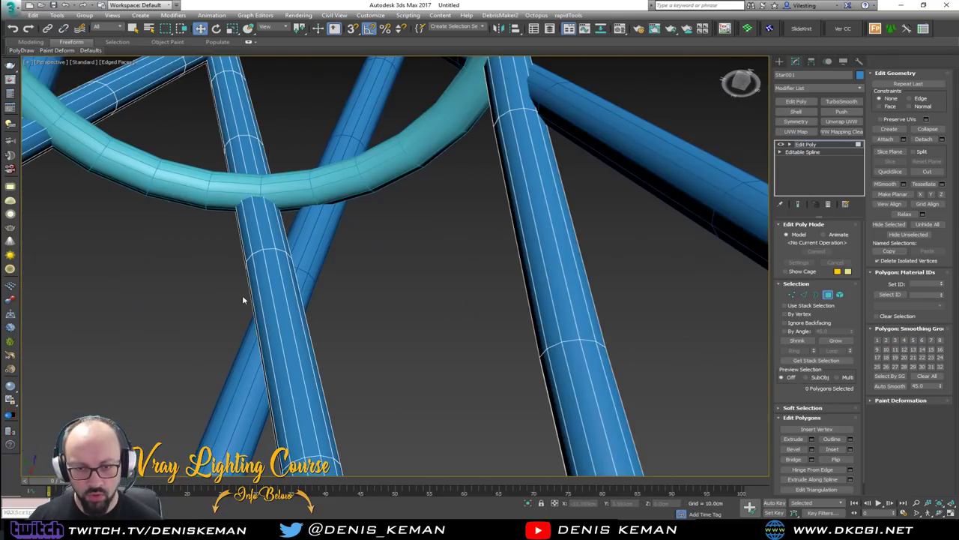
scroll(241, 294, down, 3)
middle_drag(250, 299, 238, 254)
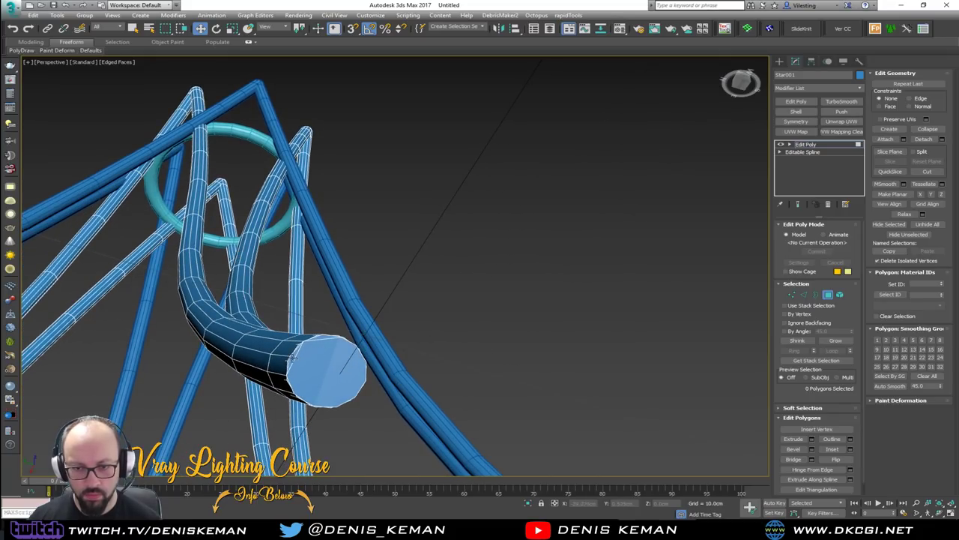
click(294, 359)
key(Delete)
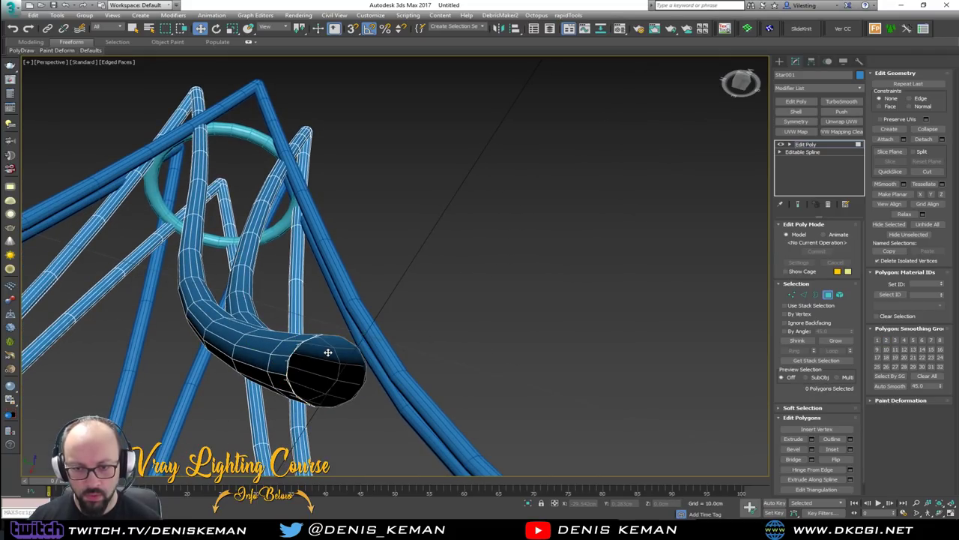
scroll(327, 352, down, 5)
alt+middle_drag(328, 353, 317, 381)
scroll(332, 375, down, 2)
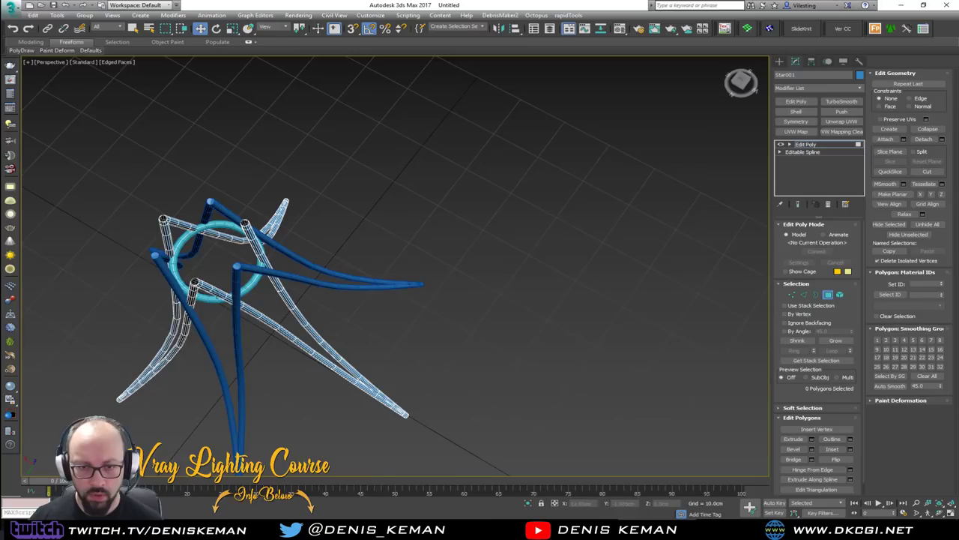
scroll(231, 235, up, 3)
key(4)
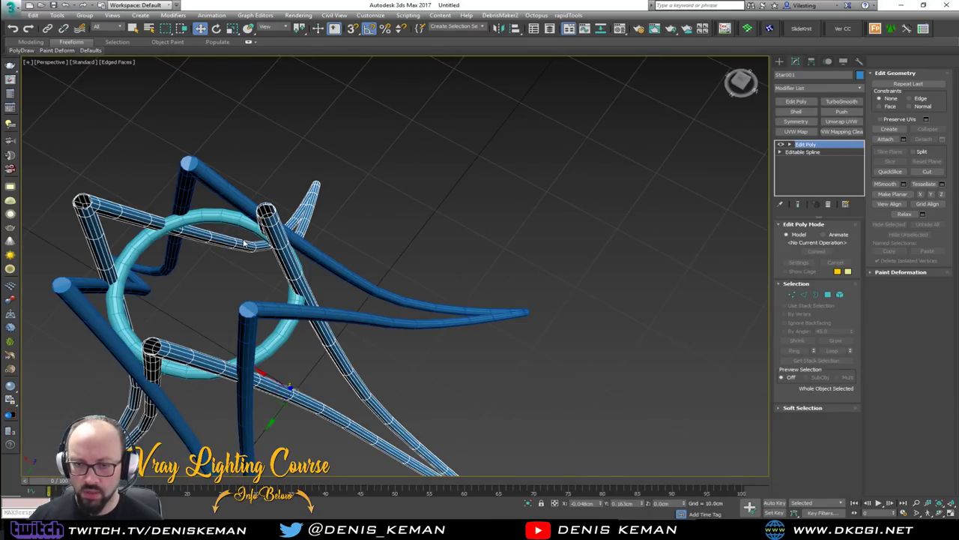
Convert the second leg set from a spline to an Editable Poly.
click(264, 306)
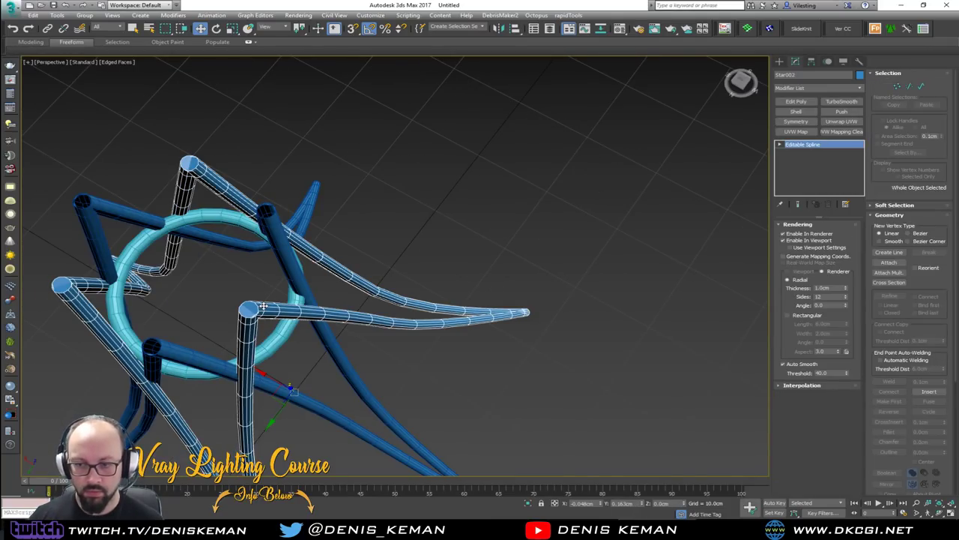
right_click(276, 292)
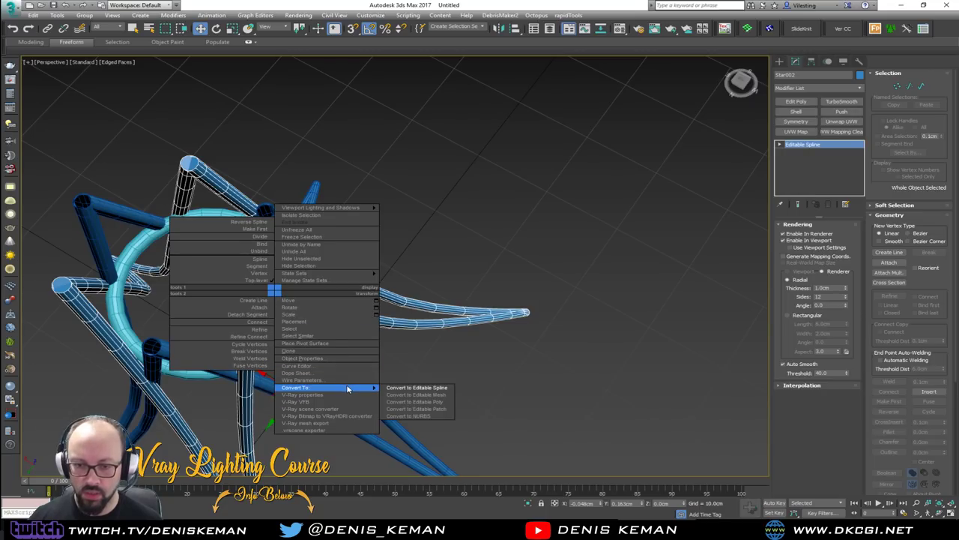
mouse_move(334, 385)
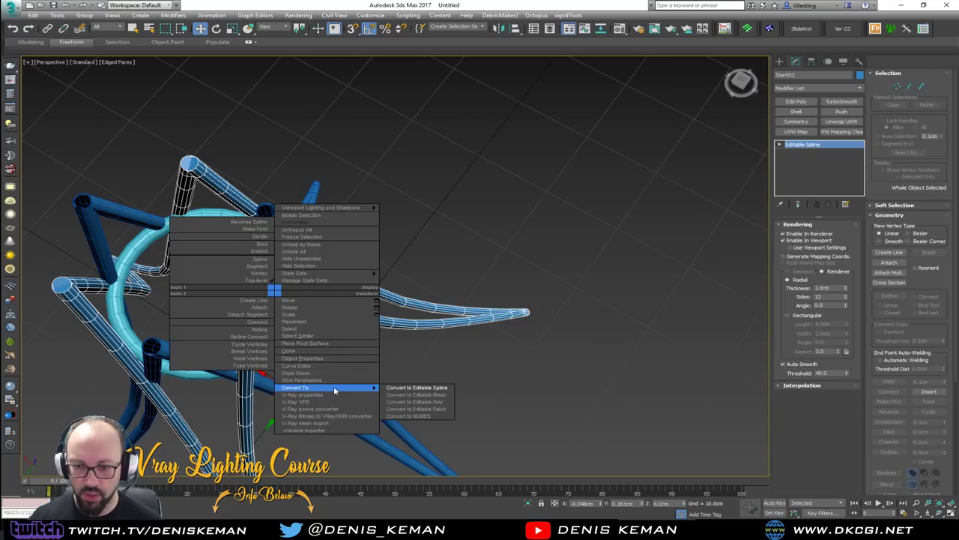
click(418, 402)
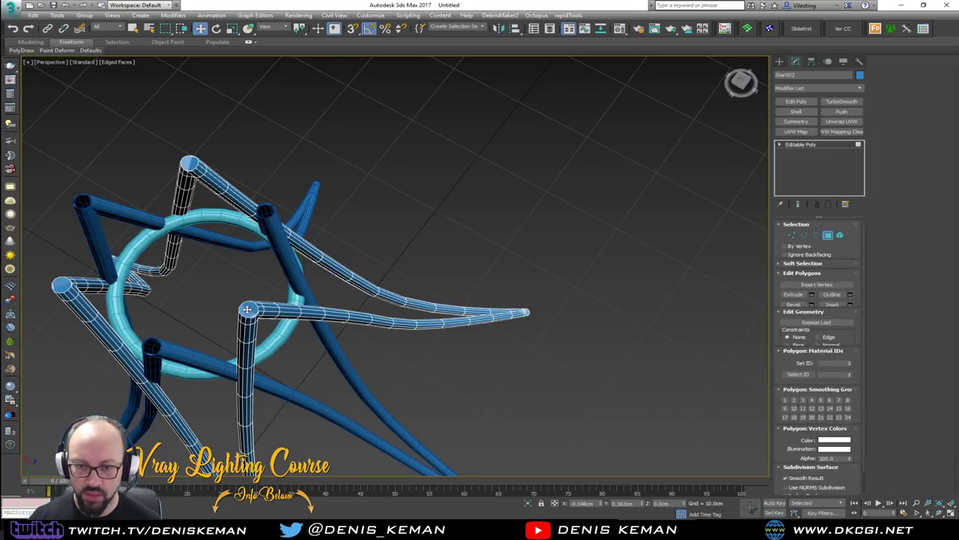
Delete the end-cap polygons at one upper corner of the second leg set, beside the ring.
scroll(247, 309, up, 2)
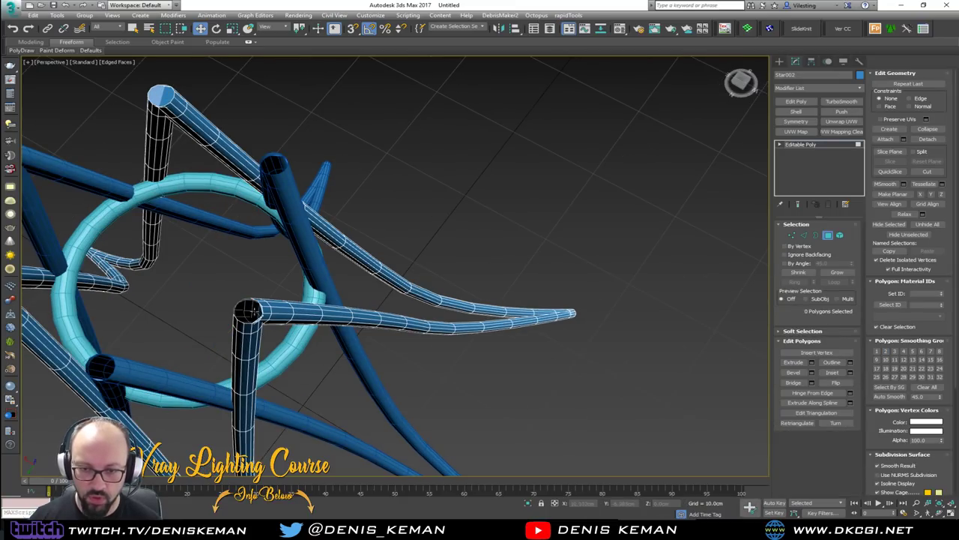
scroll(255, 310, up, 3)
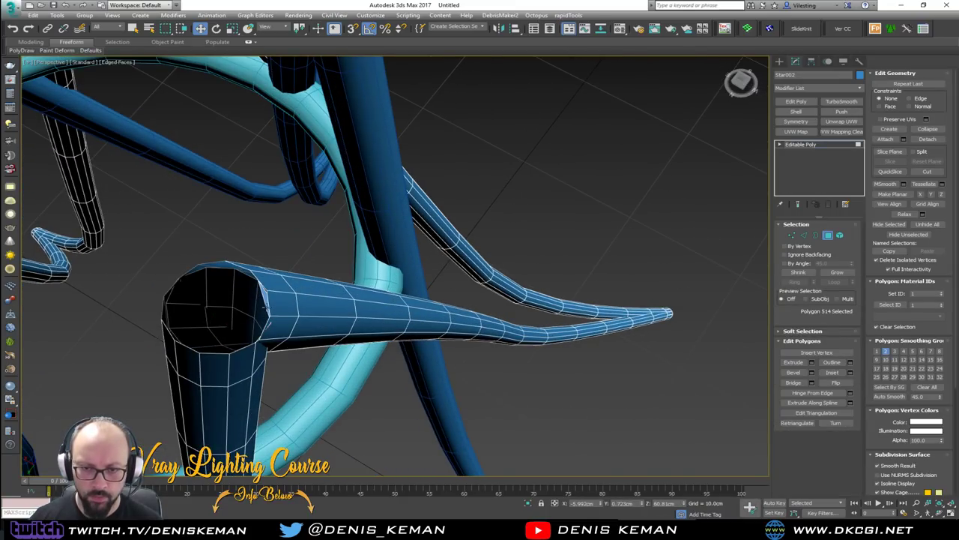
scroll(266, 299, down, 5)
middle_drag(240, 259, 216, 228)
scroll(275, 251, up, 4)
scroll(364, 242, down, 4)
scroll(375, 283, up, 2)
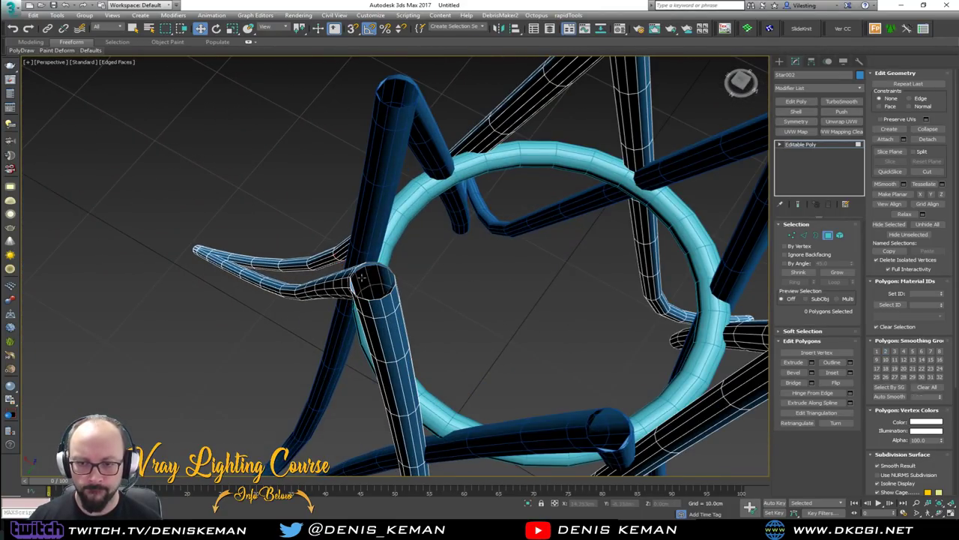
Delete the leftover cap polygons at the neighbouring upper corner of the second leg set.
click(350, 286)
scroll(341, 289, up, 3)
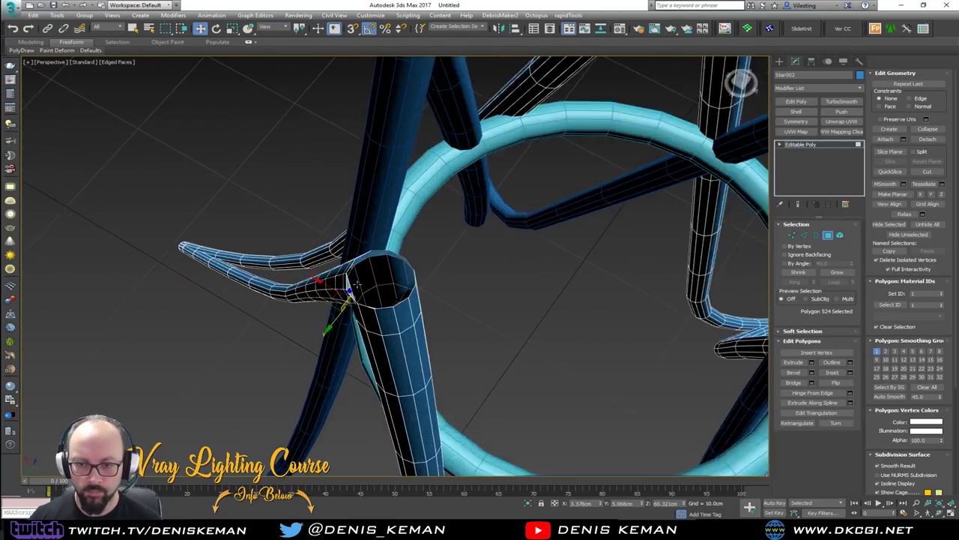
click(334, 290)
key(Delete)
middle_drag(390, 262, 360, 302)
scroll(393, 263, down, 4)
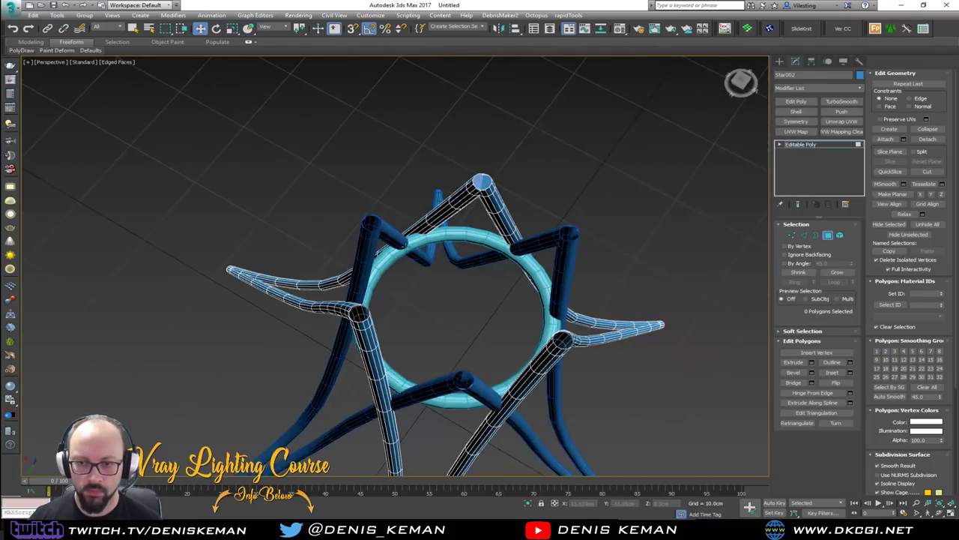
Open the last capped upper corner of the second leg set by deleting its cap polygons.
middle_drag(436, 201, 394, 231)
scroll(395, 231, up, 5)
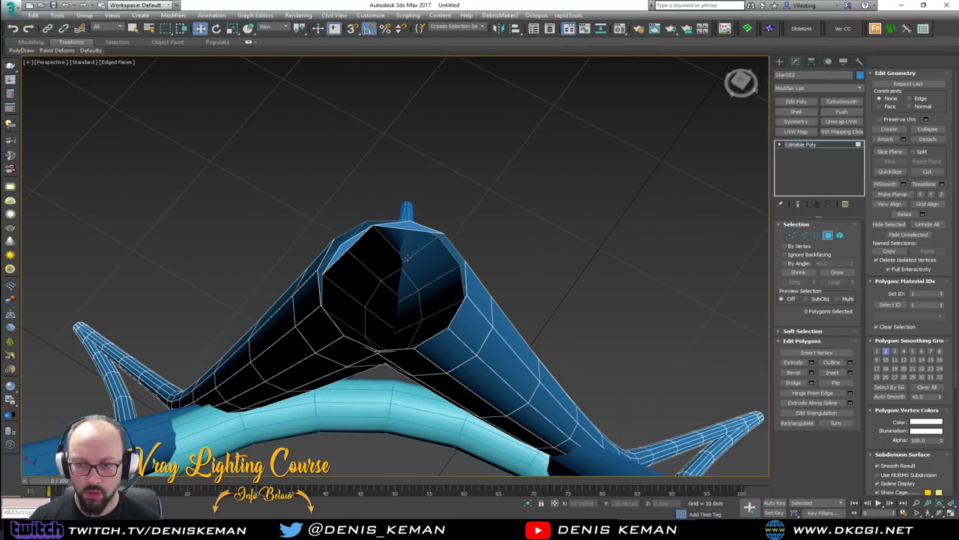
scroll(414, 338, down, 5)
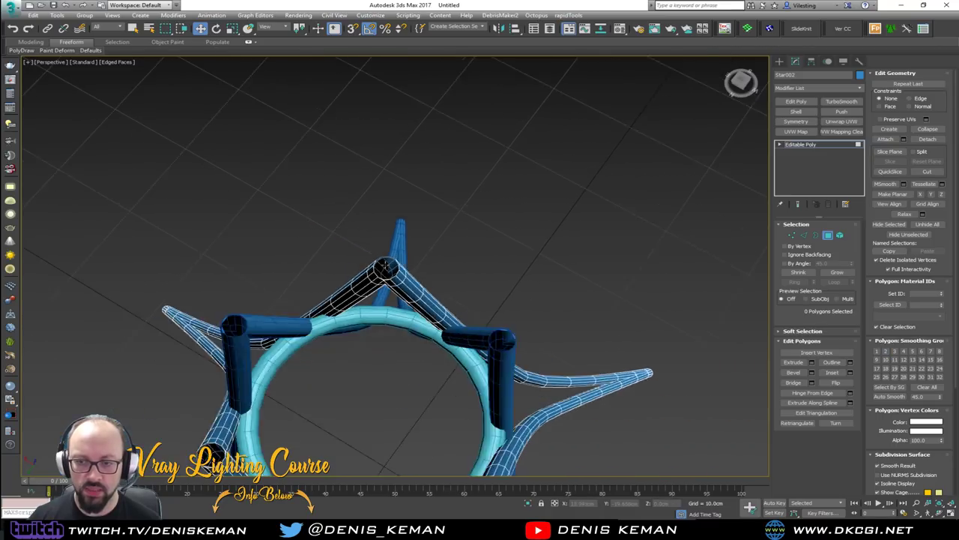
Delete the cap polygons closing the tube end at the first foot of the second leg set.
alt+middle_drag(415, 338, 396, 284)
scroll(396, 284, up, 5)
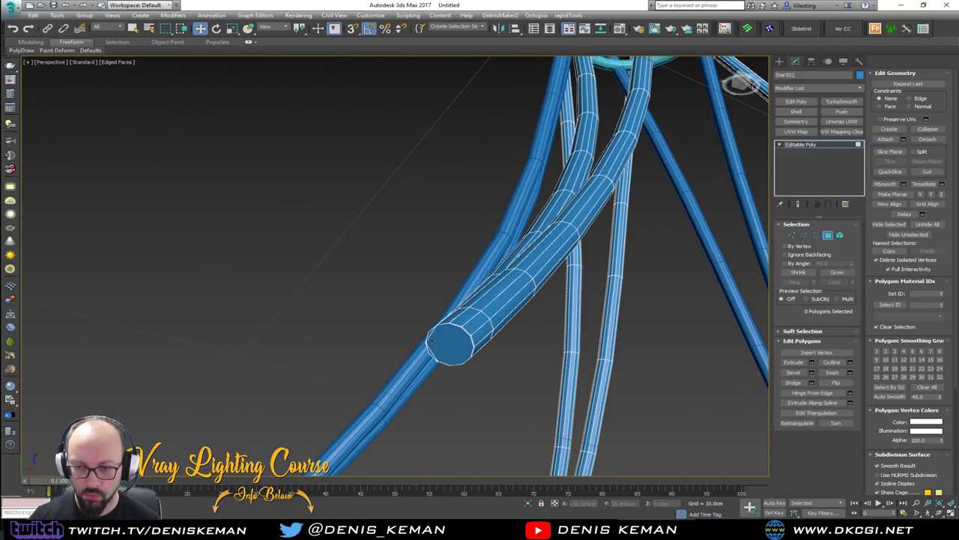
click(428, 334)
key(Delete)
click(450, 347)
key(Delete)
Delete the overlapping cap polygons at the next foot of the second leg set.
alt+middle_drag(449, 347, 401, 308)
scroll(401, 307, down, 5)
alt+middle_drag(533, 295, 500, 315)
scroll(496, 314, up, 8)
click(481, 311)
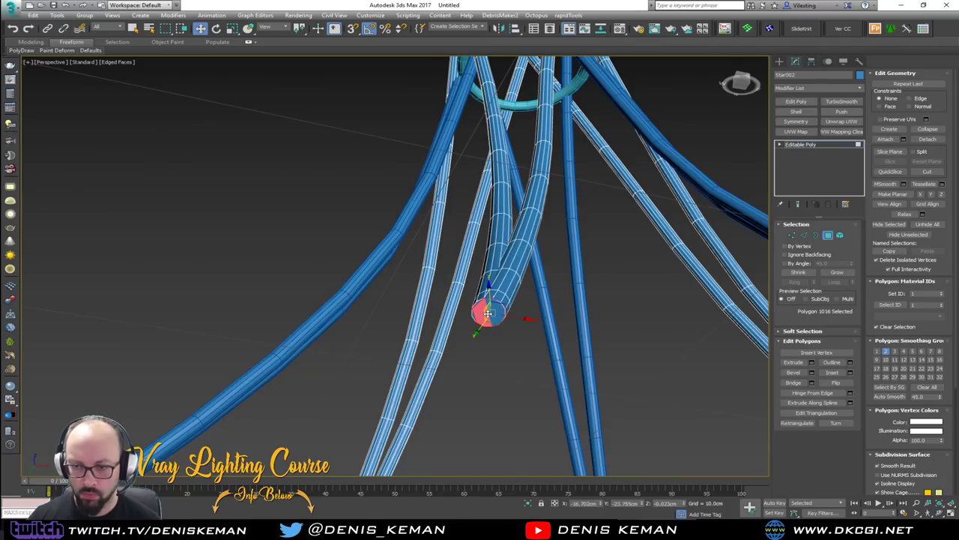
scroll(479, 311, up, 3)
key(Delete)
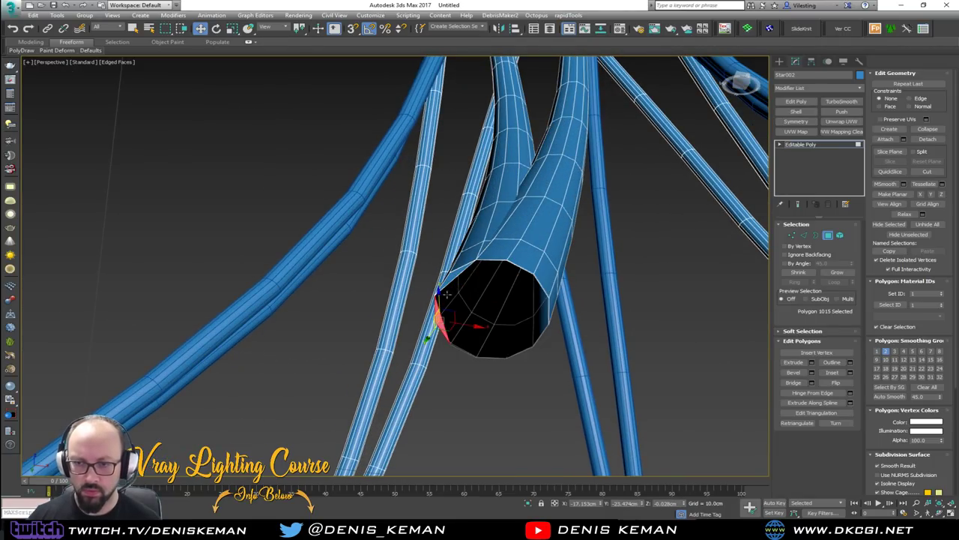
Delete the cap polygons at the remaining foot of the second leg set and leave polygon editing.
scroll(491, 286, down, 2)
scroll(490, 285, down, 5)
alt+middle_drag(565, 279, 407, 283)
scroll(420, 270, up, 6)
scroll(442, 233, down, 4)
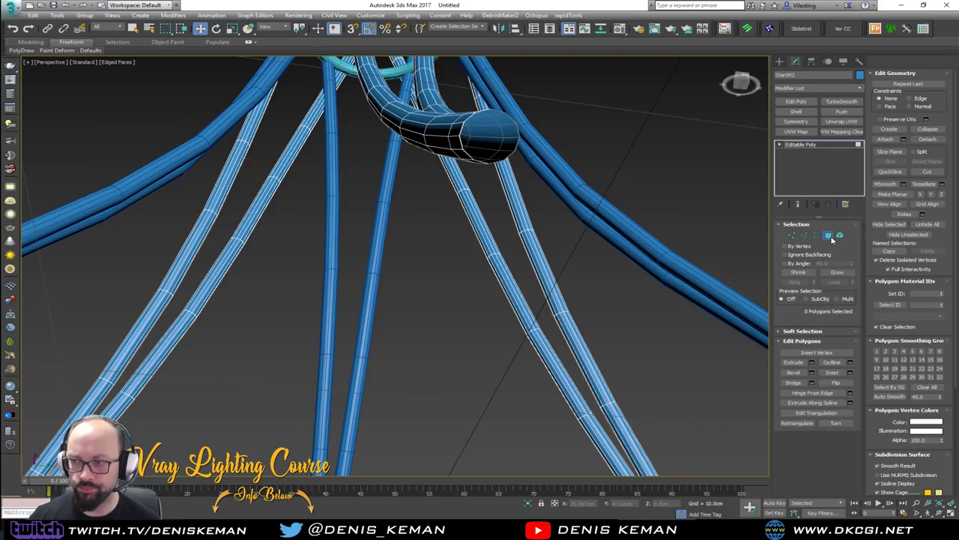
click(829, 236)
Add a Shell modifier to the second leg set with an outer amount of 0.1 cm.
click(797, 112)
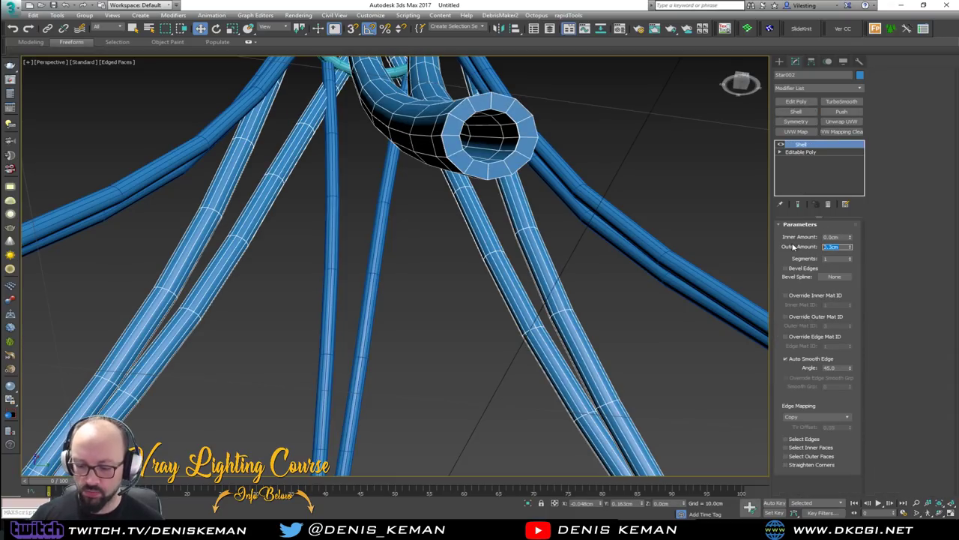
text(0.1)
key(Return)
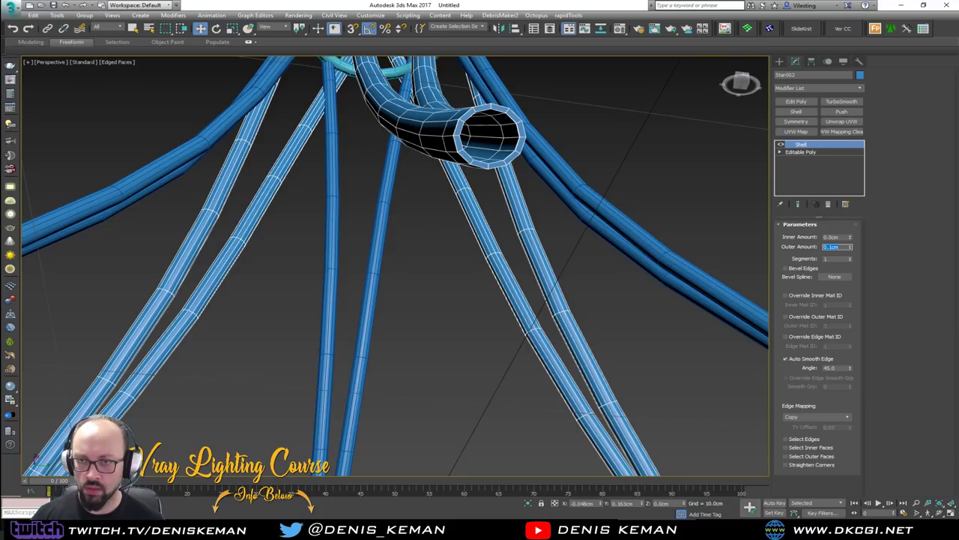
Deselect the leg set and turn off the edged-faces display.
click(692, 190)
scroll(494, 222, down, 5)
key(F4)
scroll(493, 222, down, 3)
alt+middle_drag(493, 223, 484, 414)
Add Edit Poly and Shell modifiers to the first leg set, using a 0.1 cm outer amount.
scroll(506, 307, up, 6)
middle_drag(472, 356, 472, 214)
click(472, 225)
click(795, 101)
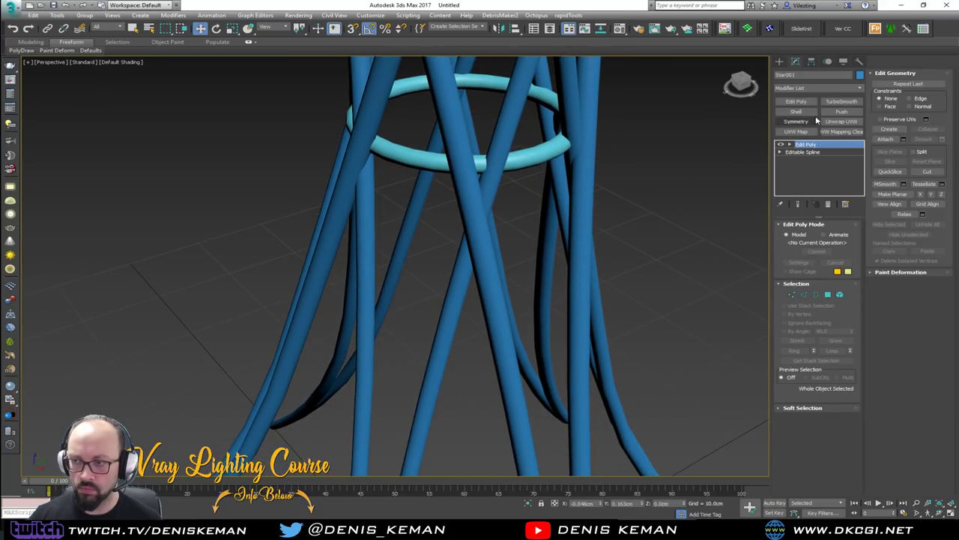
click(798, 113)
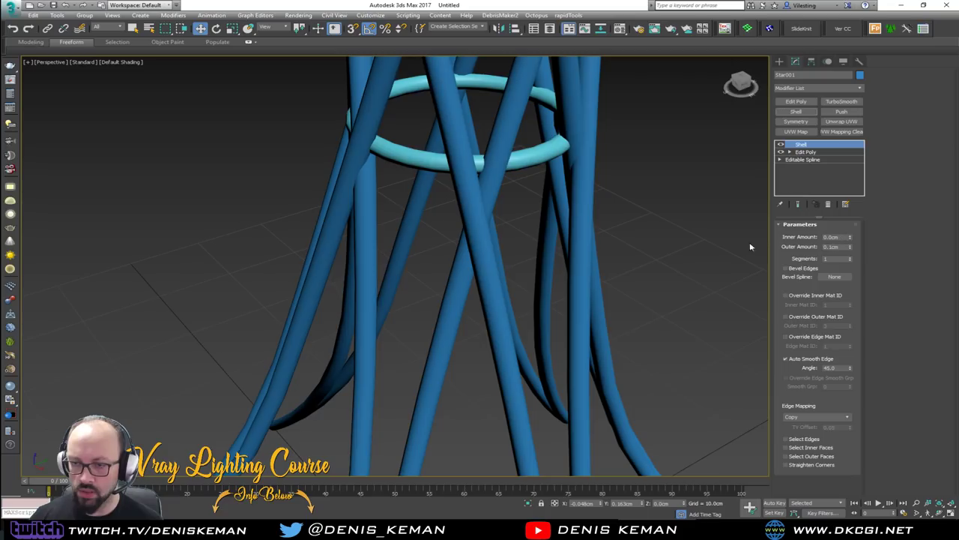
scroll(445, 278, down, 8)
click(567, 216)
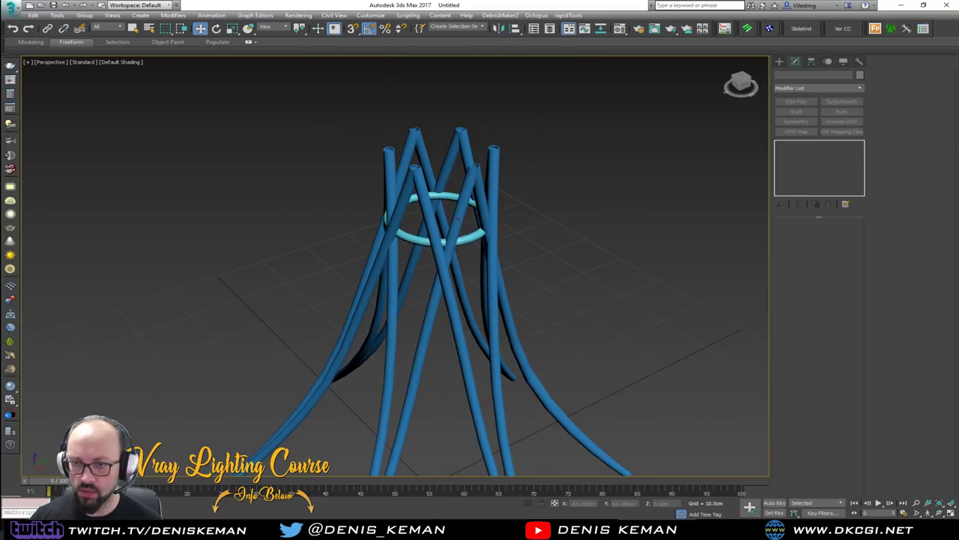
Change the ring's object colour to the custom mid-grey.
click(418, 237)
alt+middle_drag(417, 237, 474, 238)
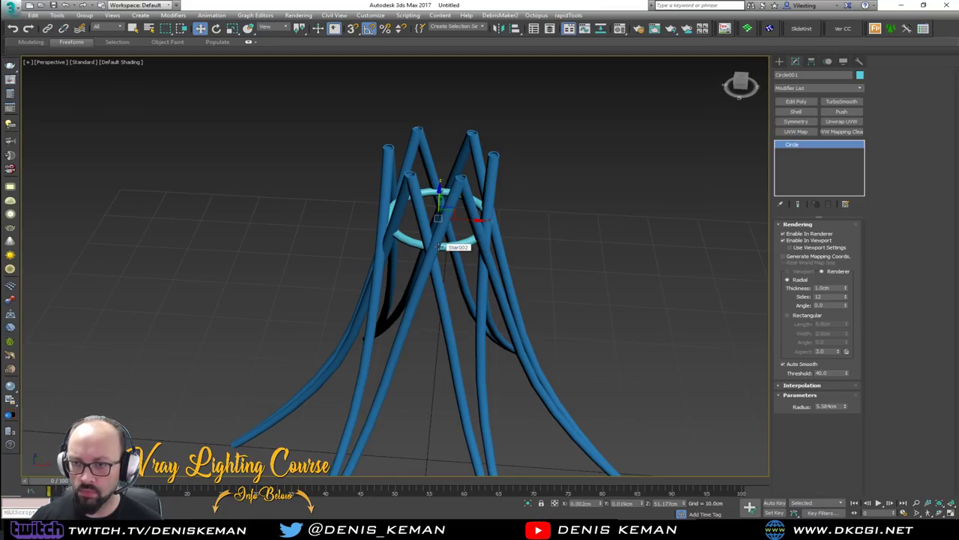
click(859, 76)
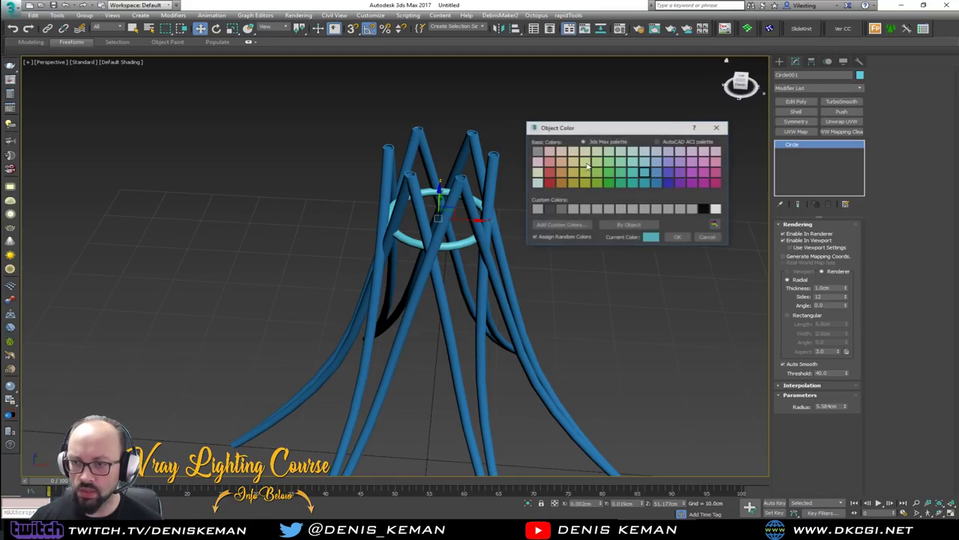
click(562, 208)
click(668, 237)
click(556, 282)
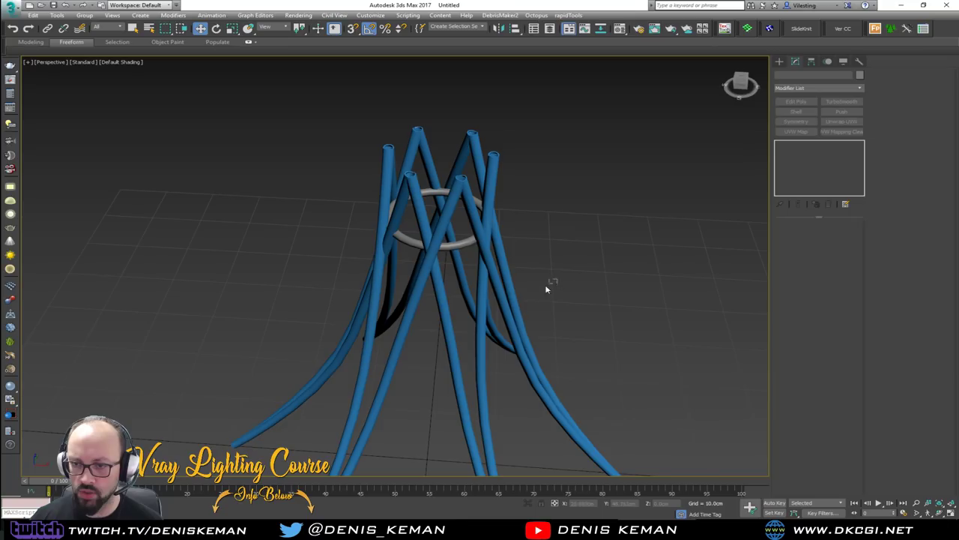
Change the second leg set's object colour to the custom dark grey.
click(512, 296)
click(860, 74)
click(554, 210)
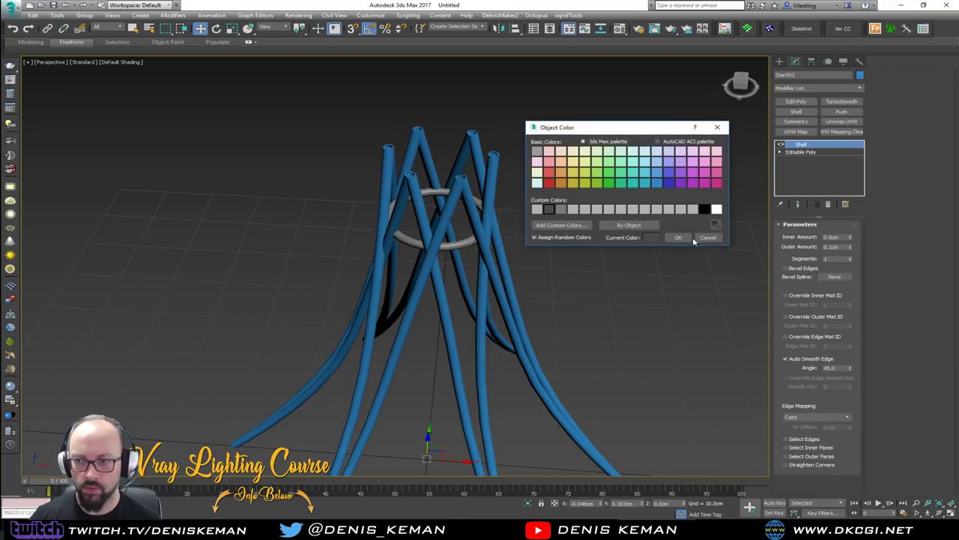
click(678, 237)
click(580, 232)
Give the first leg set the same custom dark grey object colour.
click(445, 354)
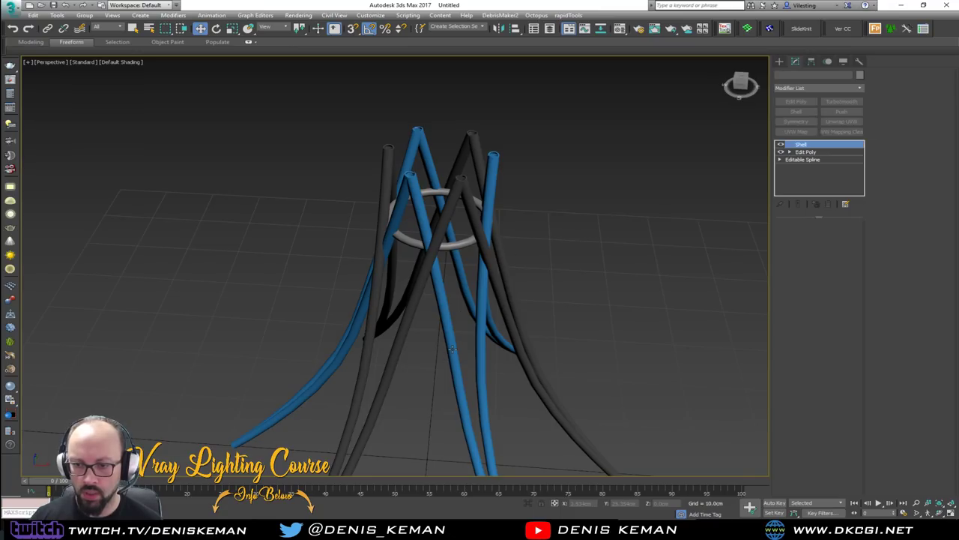
click(860, 74)
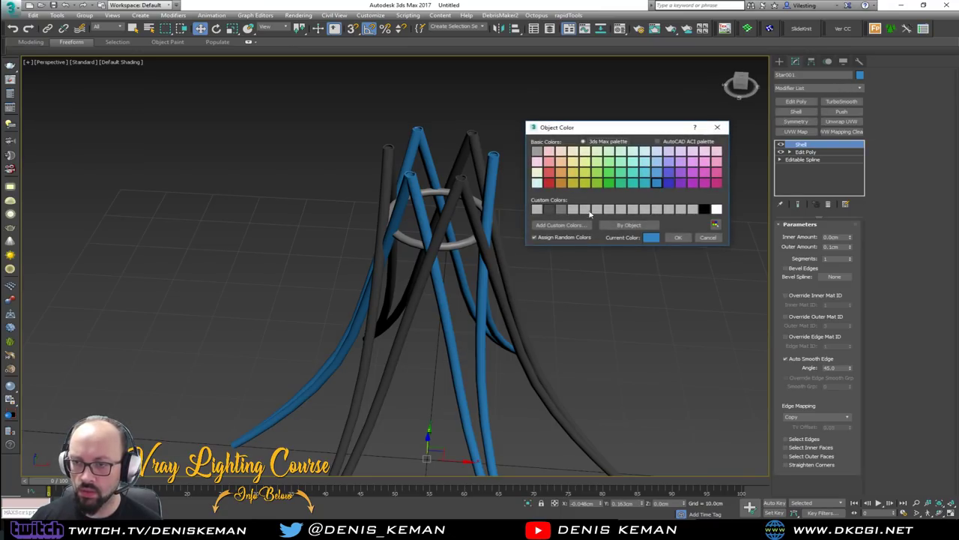
click(677, 238)
click(582, 192)
Draw a cylinder as the tabletop in the Top view, centred on the legs, about 24 cm in radius and 4.5 cm high.
scroll(581, 190, down, 5)
alt+middle_drag(581, 189, 465, 215)
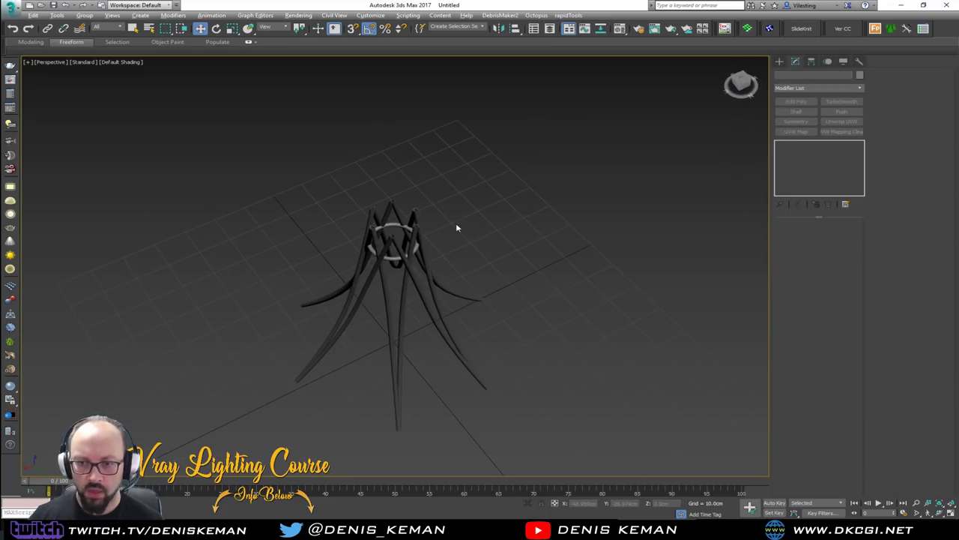
key(alt+w)
key(alt+w)
scroll(241, 224, down, 3)
right_click(349, 217)
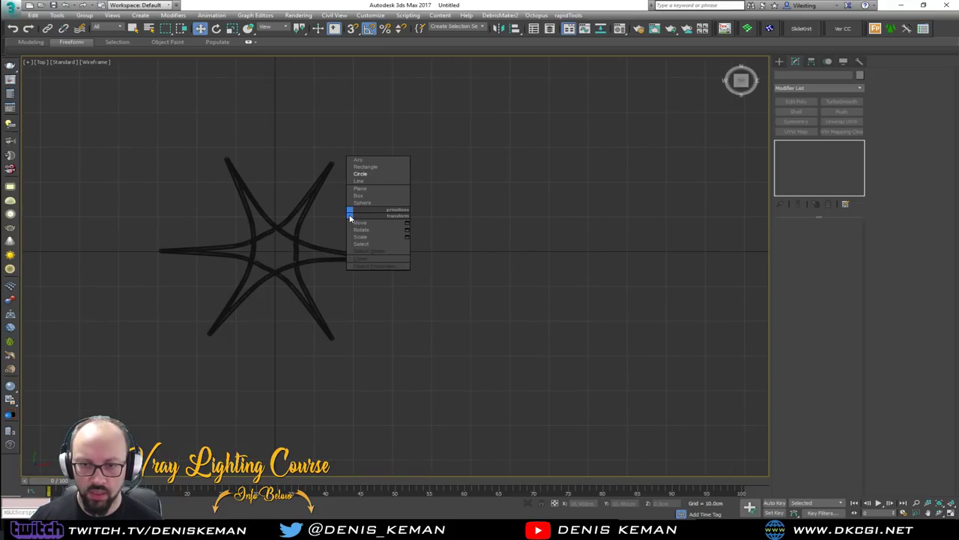
click(779, 63)
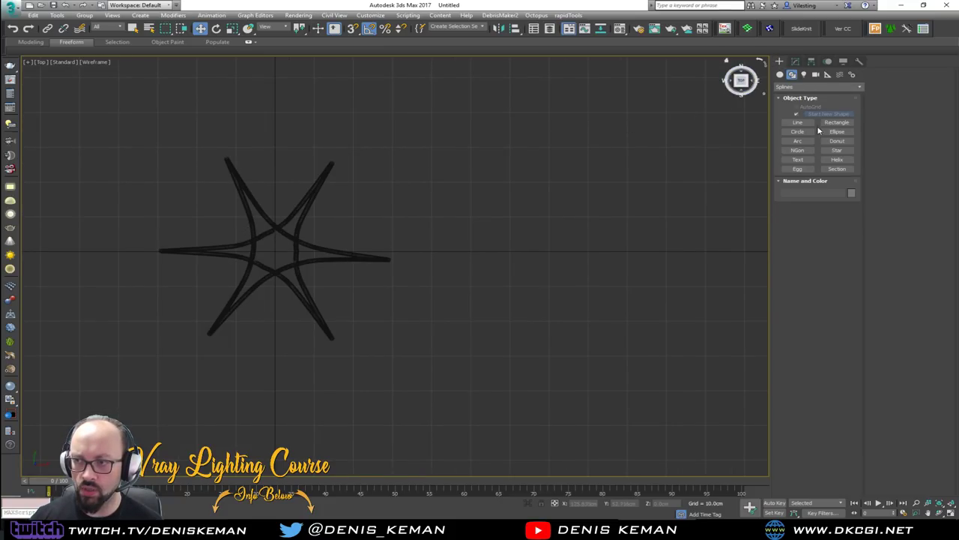
click(780, 75)
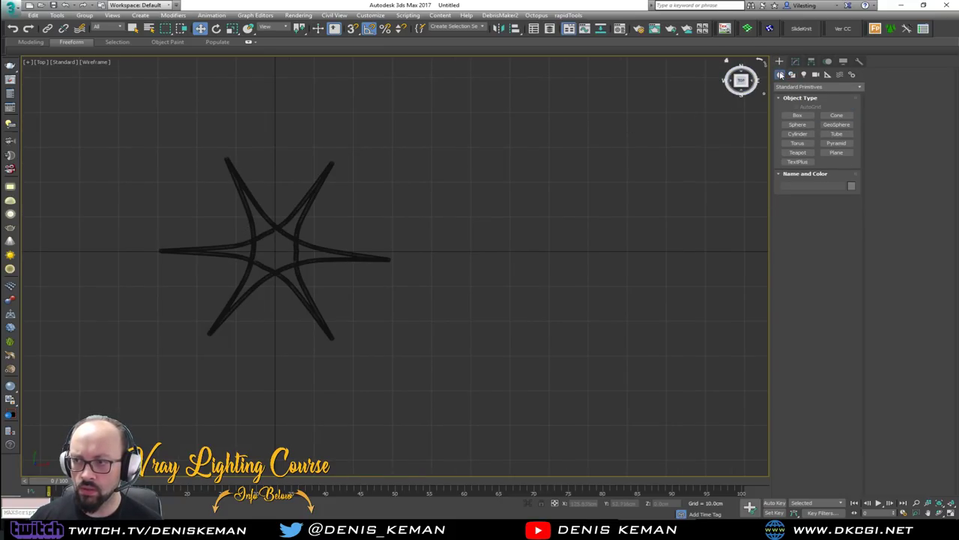
click(797, 133)
drag(275, 252, 369, 243)
Raise the cylinder in the Perspective view until it rests on the leg tops, at about Z 60.9 cm.
key(alt+w)
middle_click(594, 367)
scroll(573, 364, up, 4)
scroll(574, 363, down, 2)
key(alt+w)
middle_drag(488, 231, 368, 278)
key(w)
drag(383, 407, 392, 195)
key(z)
alt+middle_drag(394, 229, 395, 198)
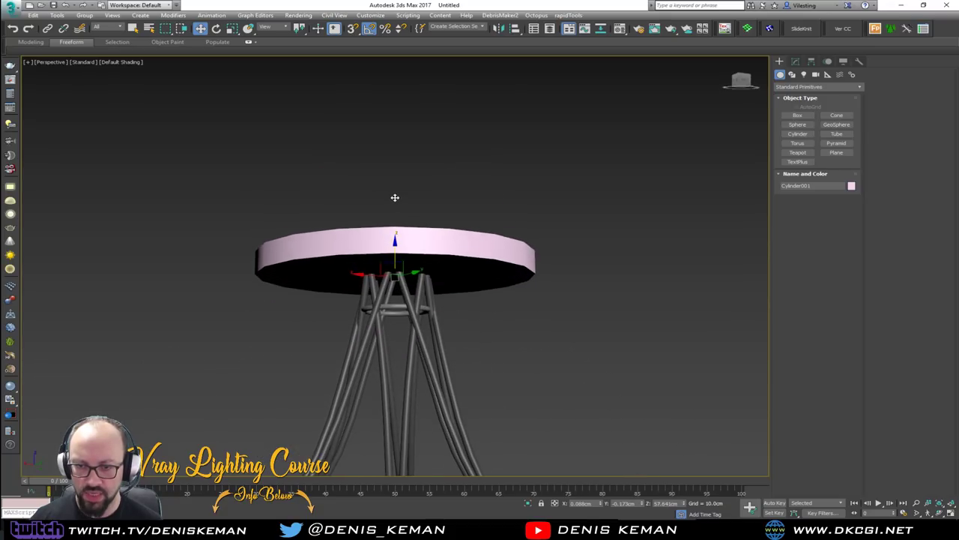
drag(390, 253, 403, 237)
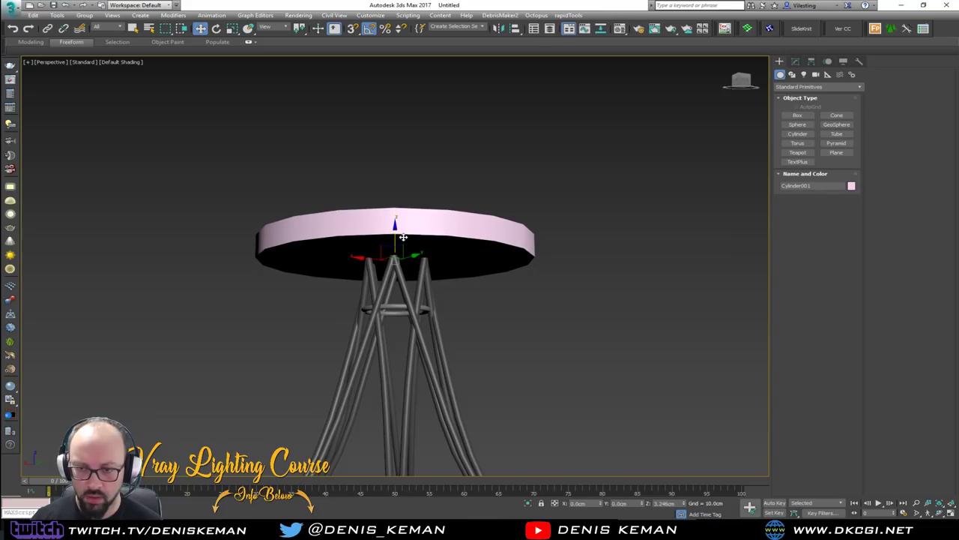
Set the tabletop cylinder's height to 2 cm.
scroll(397, 248, up, 4)
click(796, 63)
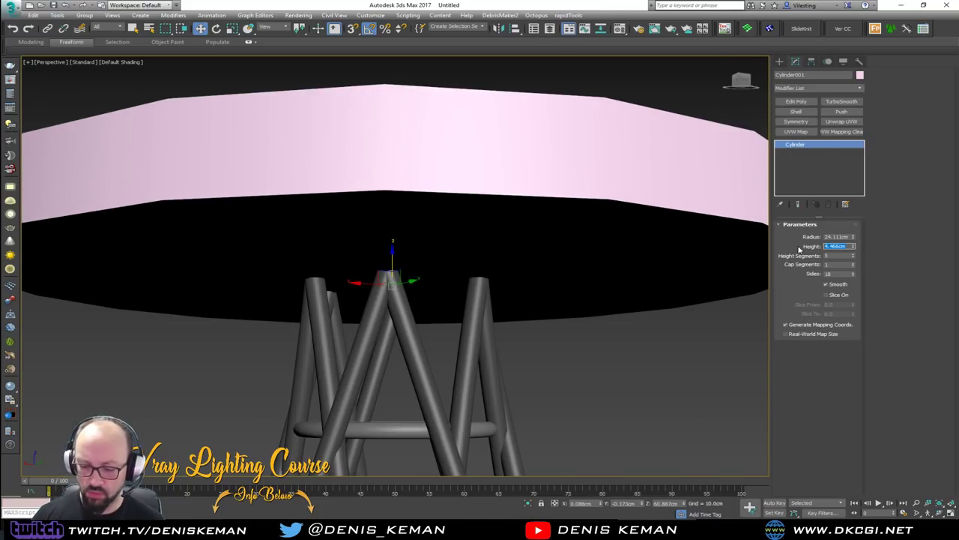
text(2)
key(Return)
Show edged faces and reduce the tabletop's height segments to 1.
alt+middle_drag(513, 219, 512, 245)
scroll(512, 245, down, 3)
key(F4)
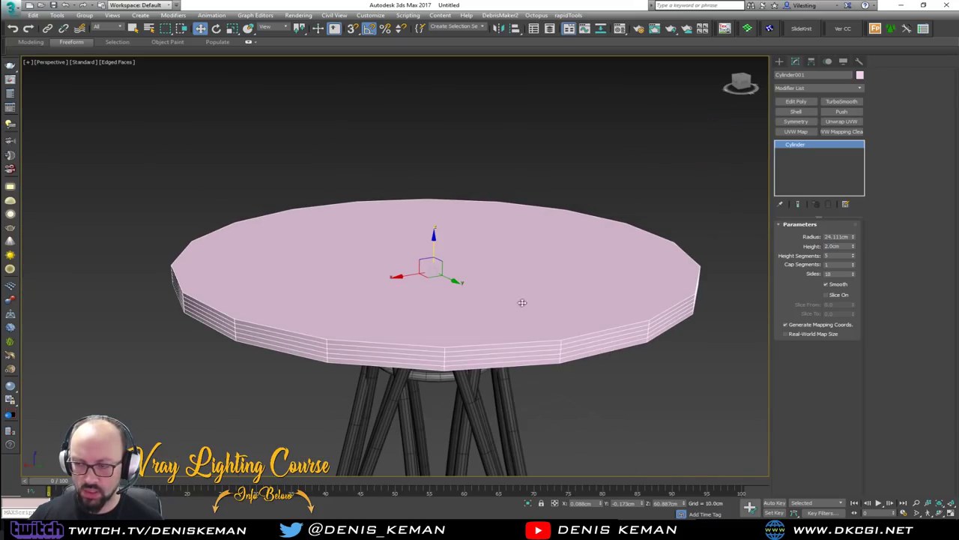
right_click(853, 257)
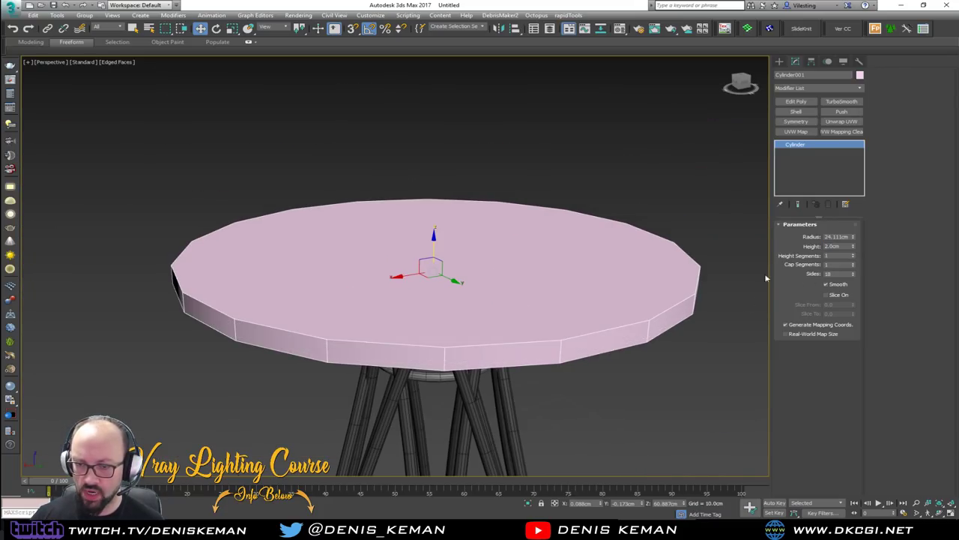
Add an Edit Poly modifier to the tabletop and delete its upper and lower face polygons.
click(816, 103)
key(4)
click(469, 268)
alt+middle_drag(469, 268, 454, 242)
ctrl+click(455, 242)
key(Delete)
Extend the tabletop's open borders inward as scaled ring faces and cap the upper inner opening.
key(3)
drag(305, 68, 340, 122)
key(r)
shift+drag(431, 252, 430, 274)
alt+middle_drag(407, 234, 402, 306)
click(396, 328)
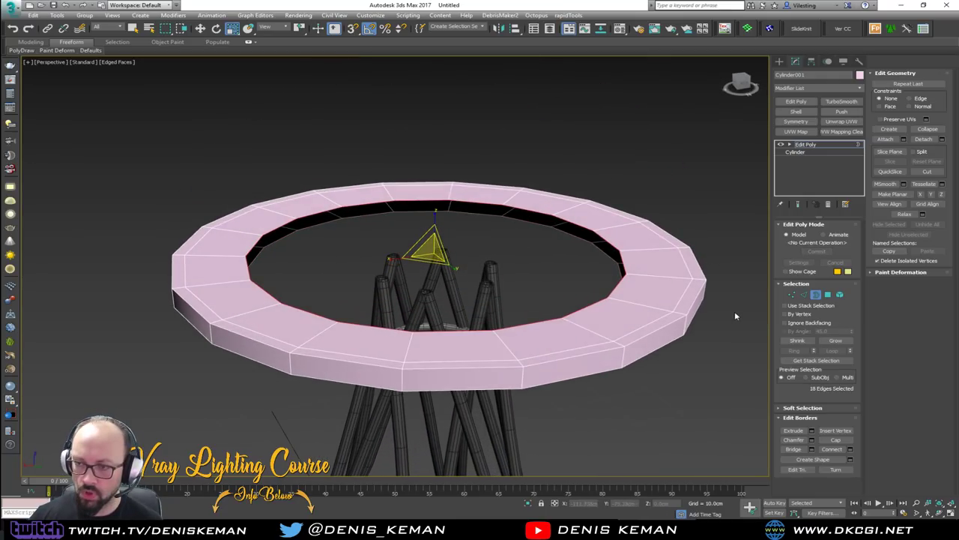
click(835, 439)
Try to connect two opposite vertices of the tabletop's upper cap with rapidQuadConnect.
key(1)
click(491, 330)
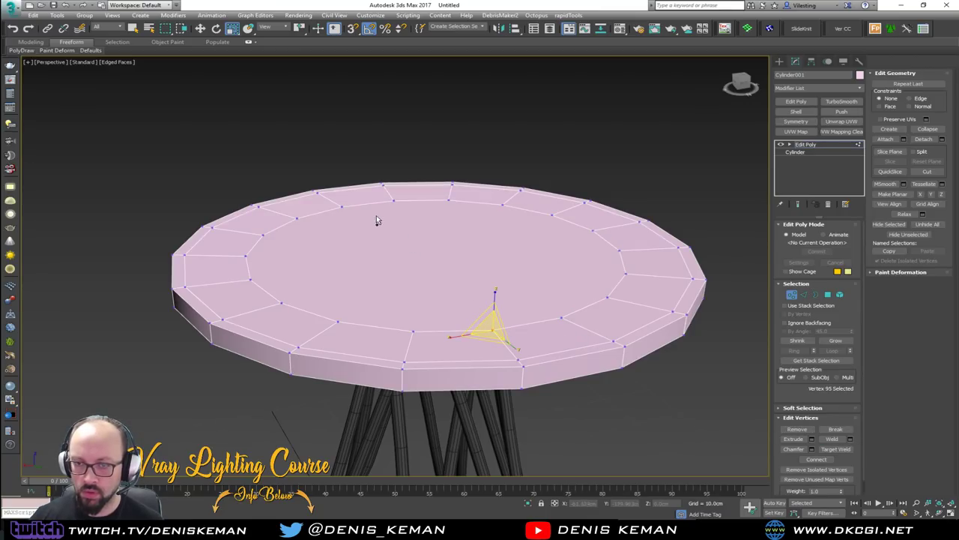
ctrl+click(341, 206)
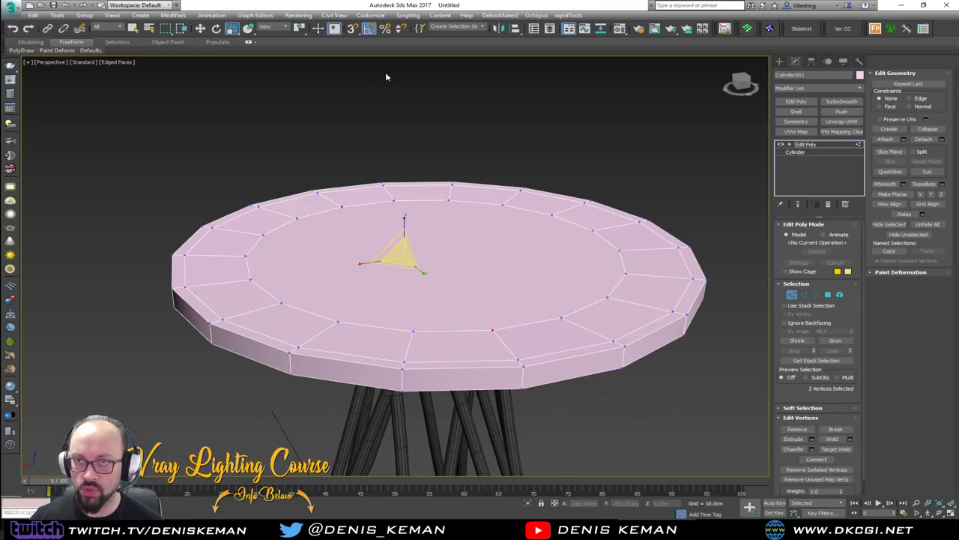
click(568, 15)
mouse_move(592, 56)
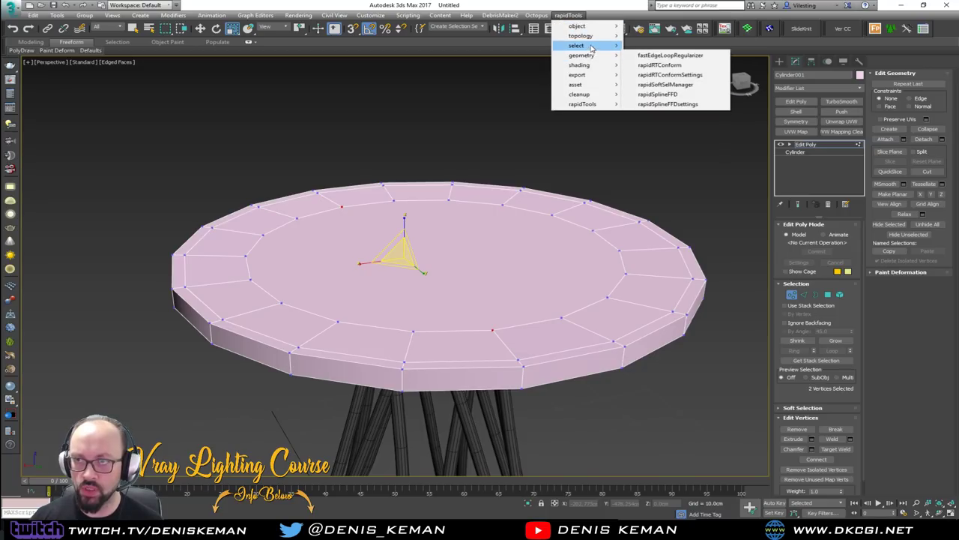
mouse_move(593, 40)
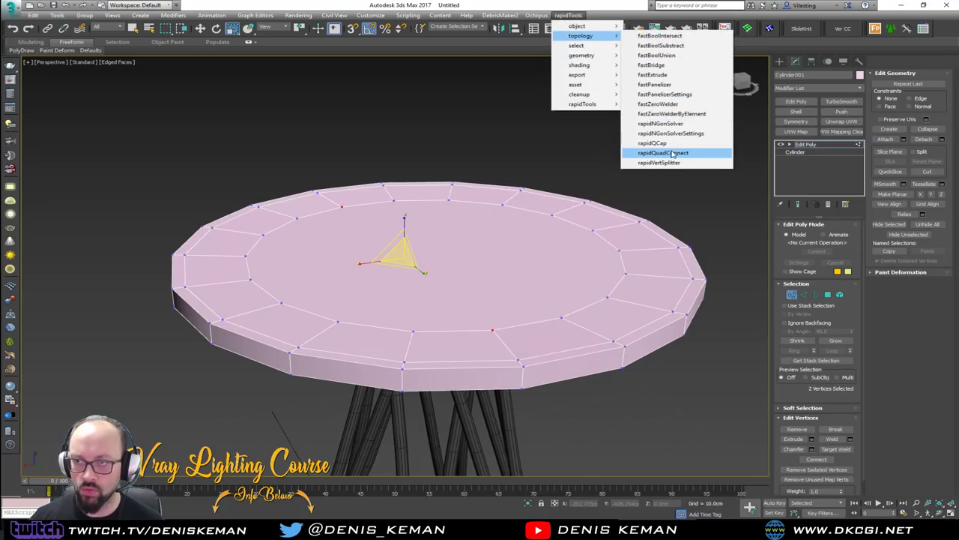
click(670, 152)
alt+middle_drag(457, 203, 446, 223)
key(ctrl+z)
Delete the large centre polygon capping the tabletop's upper inner opening.
key(4)
click(420, 292)
alt+middle_drag(420, 292, 416, 255)
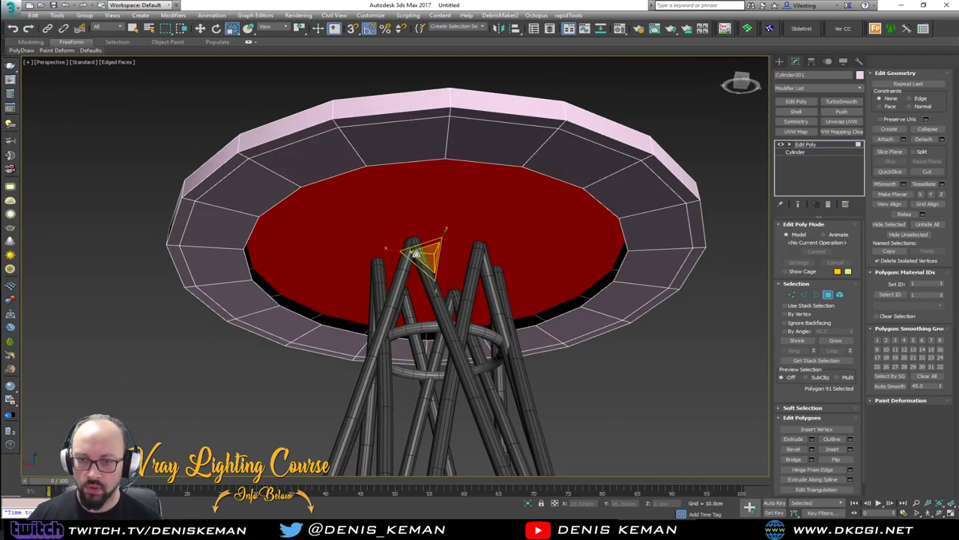
key(Delete)
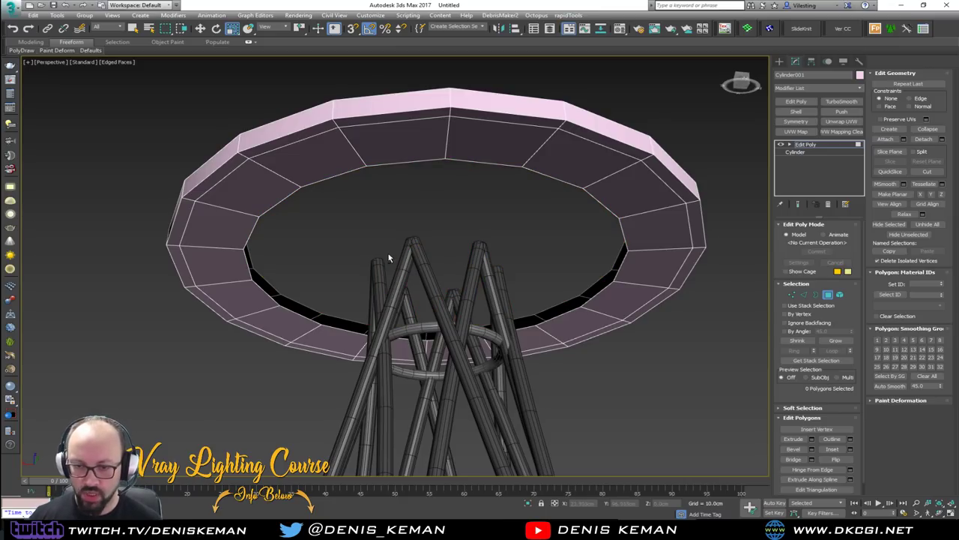
Select the upper inner opening's edges except two opposite ones and bridge them into parallel strips.
alt+middle_drag(390, 260, 386, 314)
key(3)
click(308, 356)
click(563, 191)
click(561, 189)
click(804, 296)
alt+click(279, 330)
alt+middle_drag(316, 314, 361, 312)
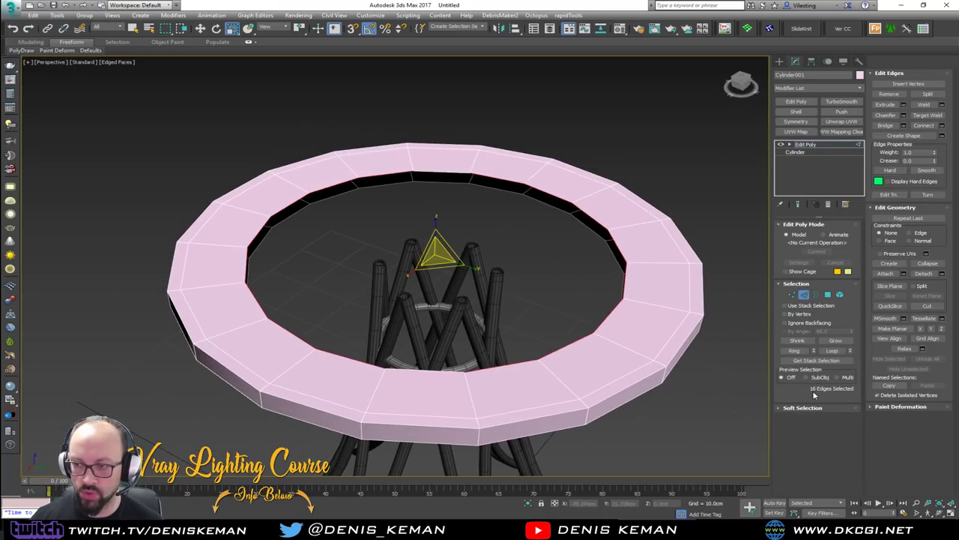
click(891, 126)
click(891, 126)
Select the edges of the tabletop's lower inner opening, leaving out two opposite edges.
alt+middle_drag(529, 262, 430, 210)
click(409, 187)
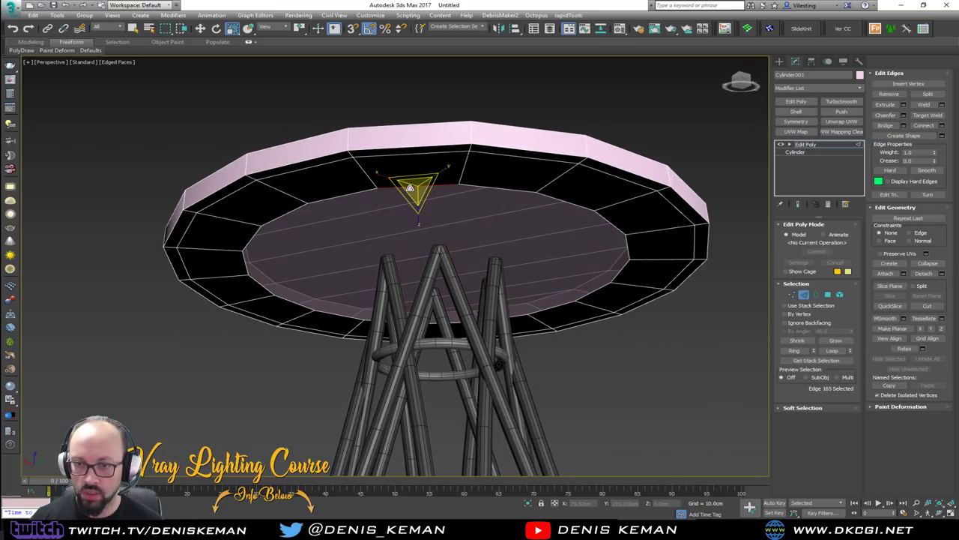
key(3)
alt+middle_drag(410, 187, 509, 216)
key(2)
alt+click(440, 197)
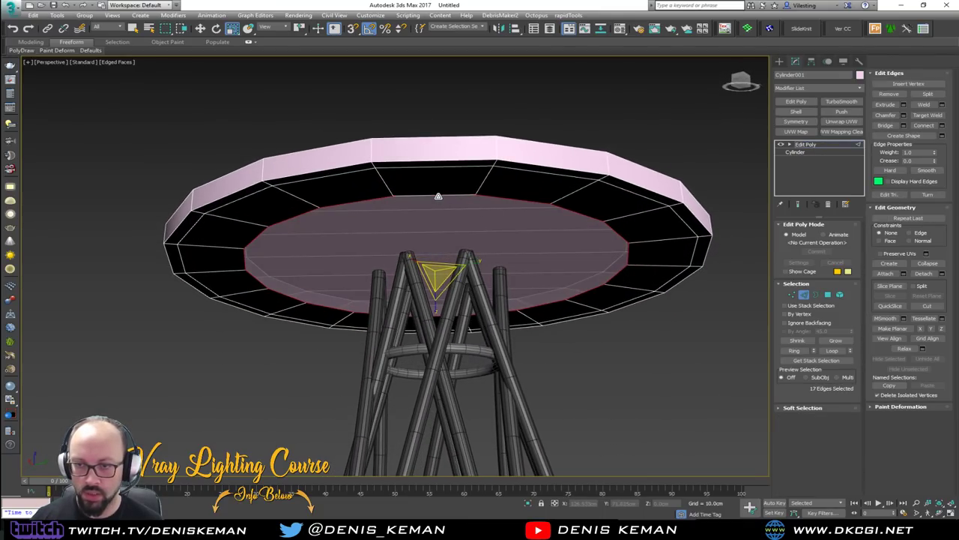
alt+click(431, 317)
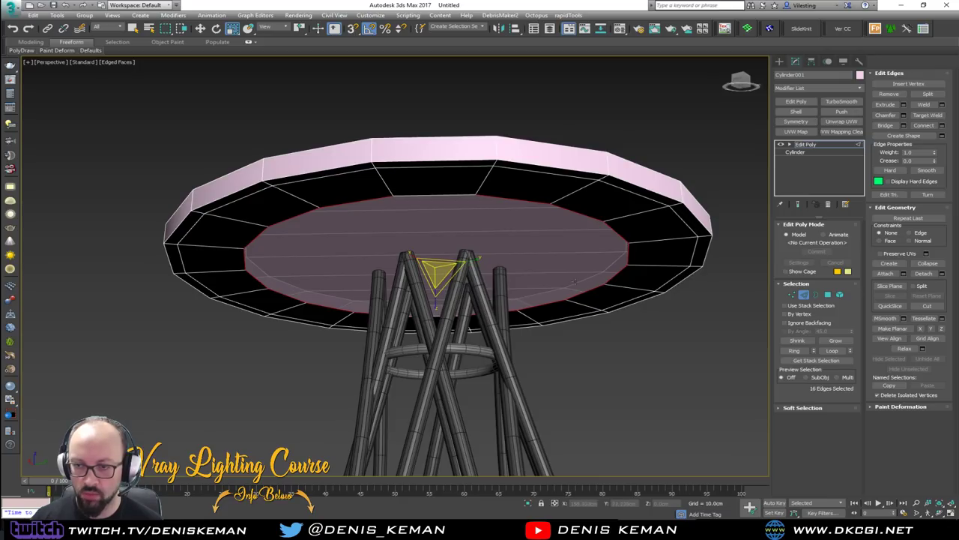
Insert two edge loops around the tabletop's outer side, near its upper and lower corners.
alt+middle_drag(524, 289, 628, 248)
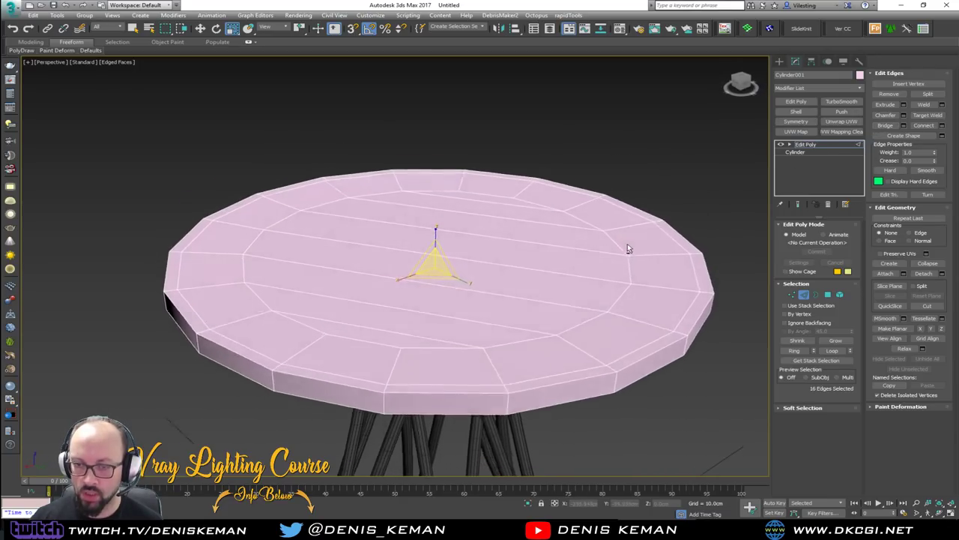
middle_drag(485, 292, 512, 242)
scroll(340, 316, up, 2)
key(alt+s)
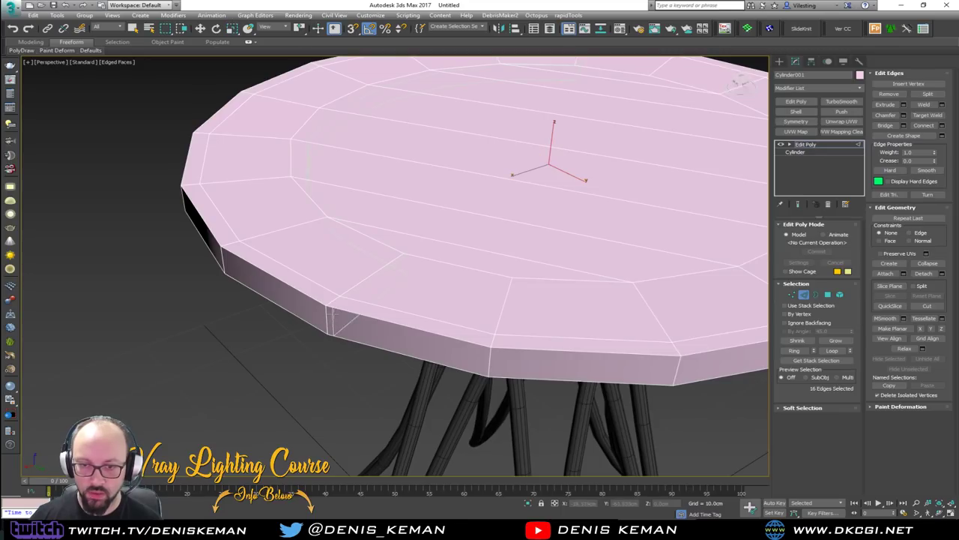
click(328, 310)
double_click(329, 334)
key(w)
click(804, 294)
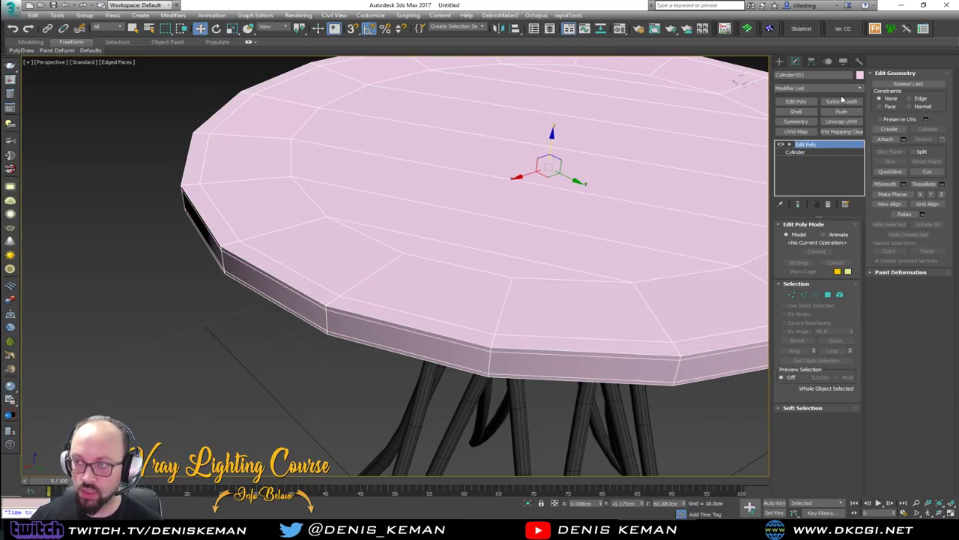
Add a TurboSmooth modifier with 2 iterations to the tabletop and hide the edged faces.
click(841, 102)
click(849, 239)
scroll(502, 234, down, 6)
key(F4)
alt+middle_drag(392, 228, 380, 186)
scroll(393, 213, down, 3)
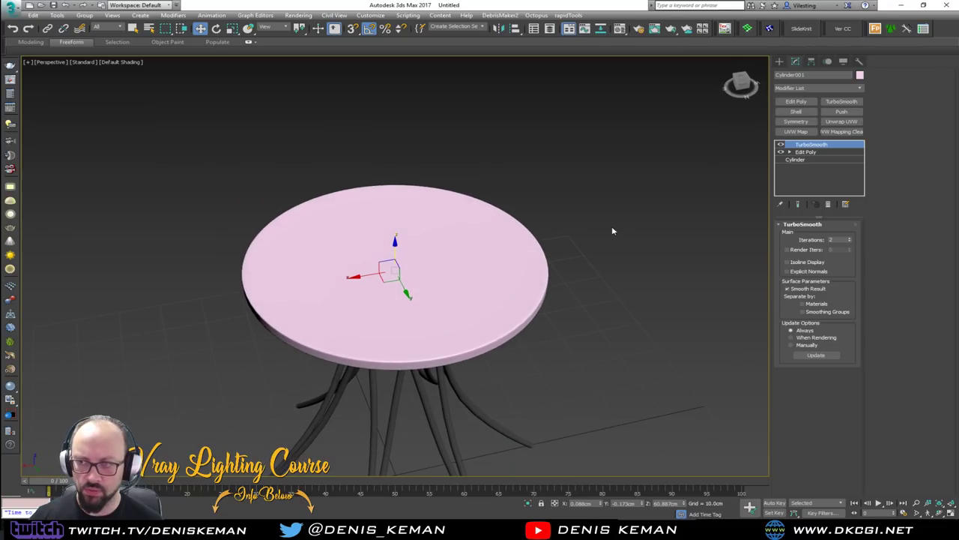
Change the tabletop's object colour to the light grey custom colour and deselect it.
click(859, 75)
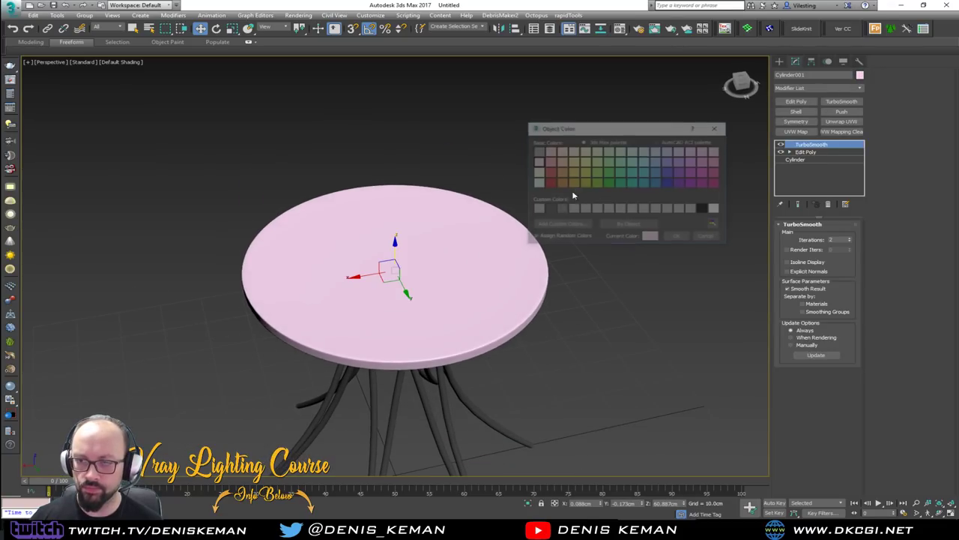
click(537, 210)
click(677, 237)
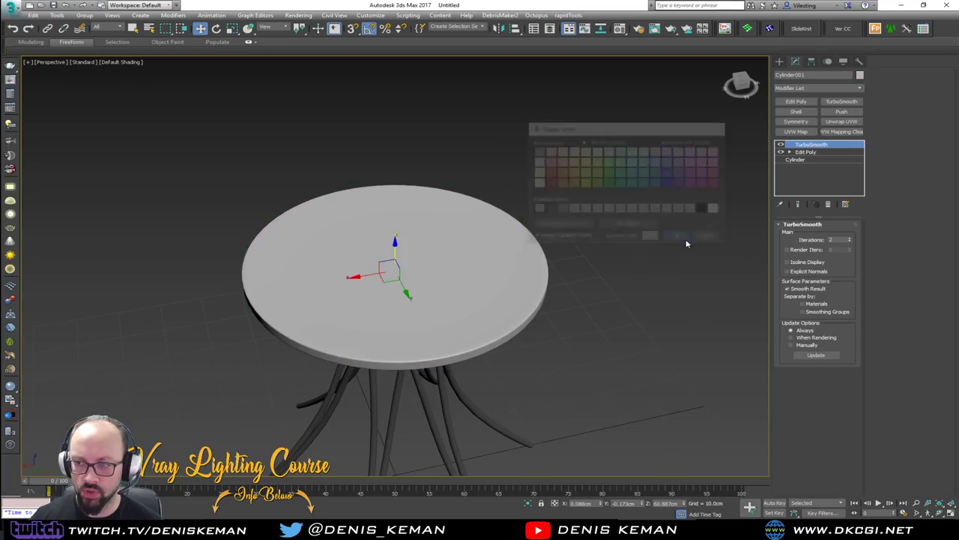
scroll(532, 187, up, 4)
click(498, 124)
scroll(497, 125, down, 5)
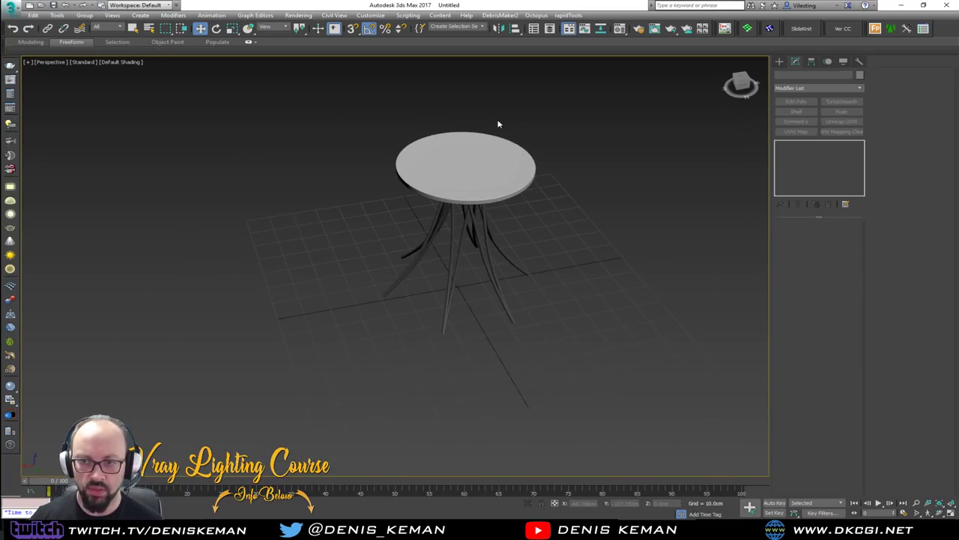
Save the table scene as Table_01.max and open Cafe_Scene_02.max.
click(10, 6)
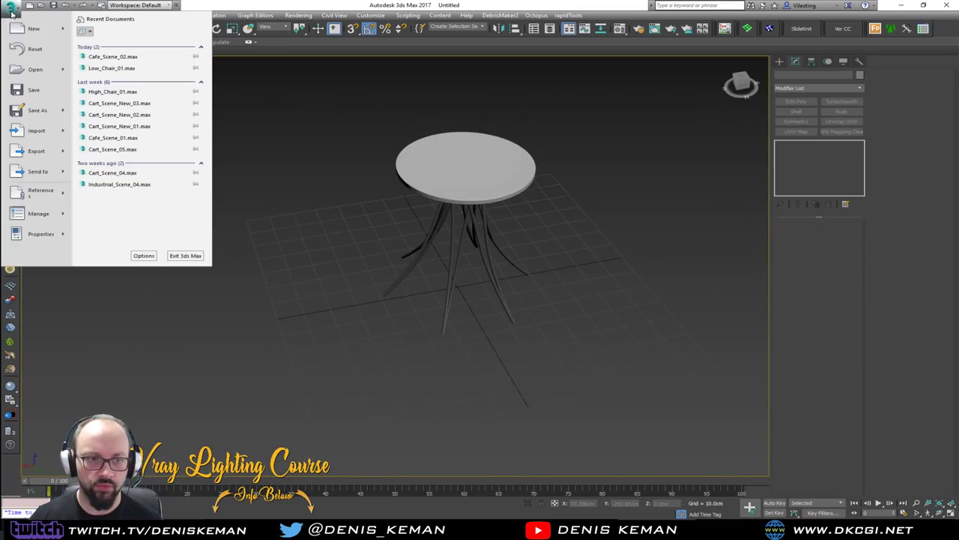
click(53, 113)
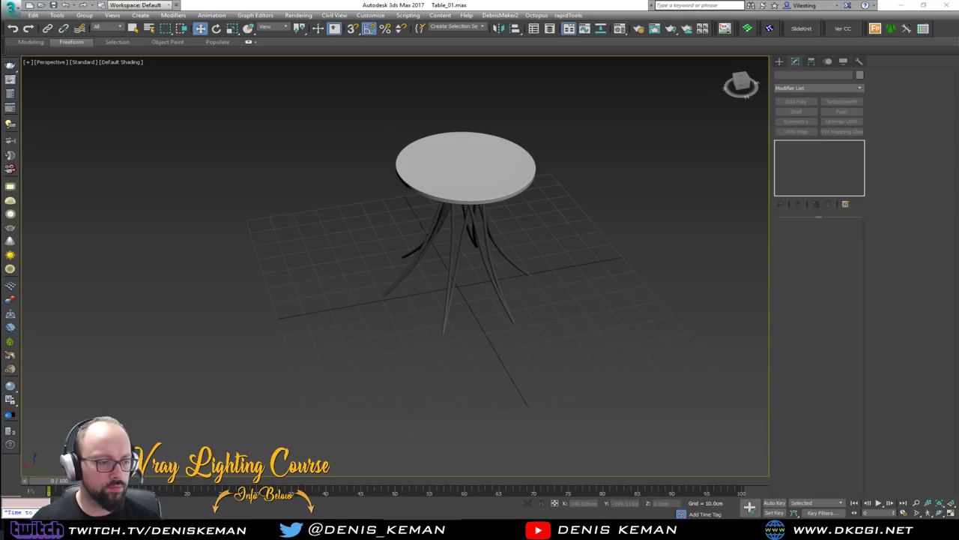
click(9, 9)
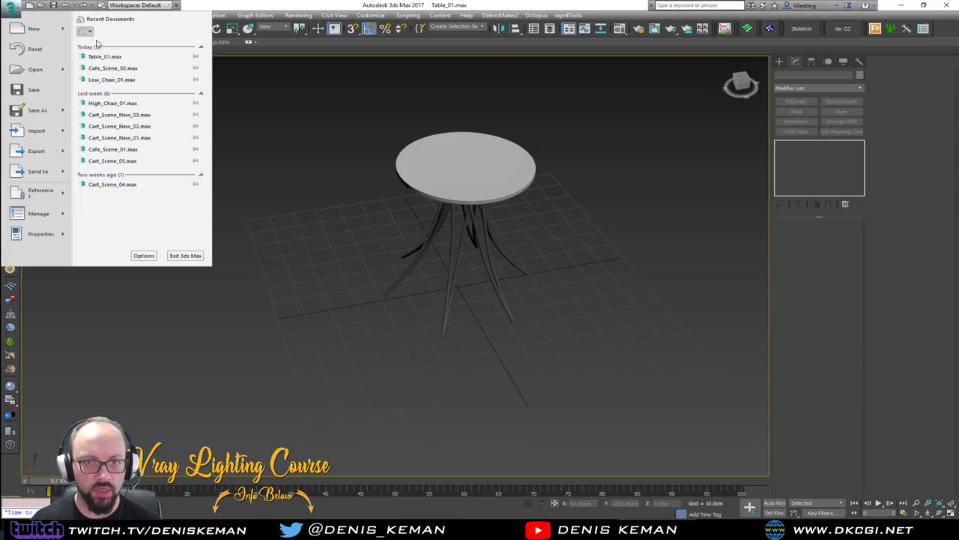
key(Escape)
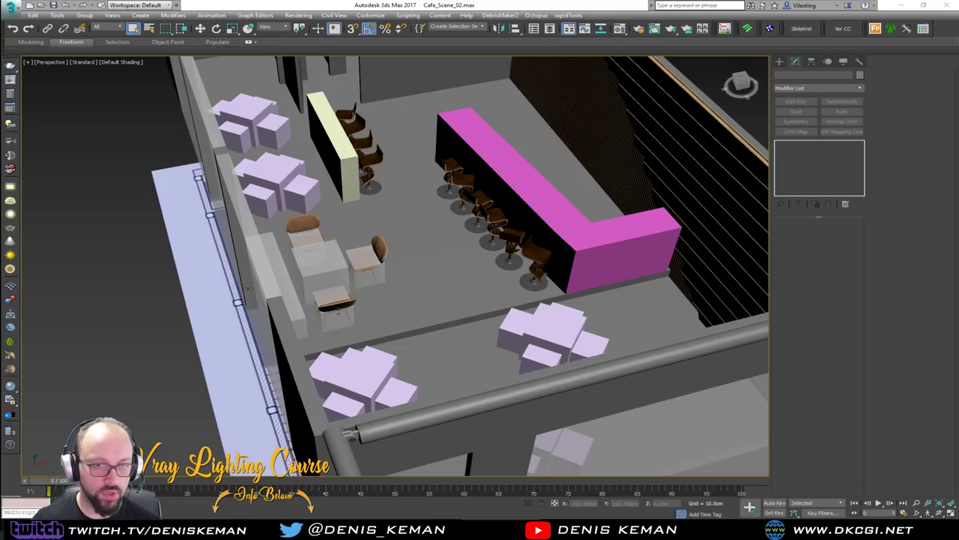
Merge Table_01.max into the cafe scene, placing the table on the floor plan outside the building.
alt+middle_drag(239, 303, 268, 292)
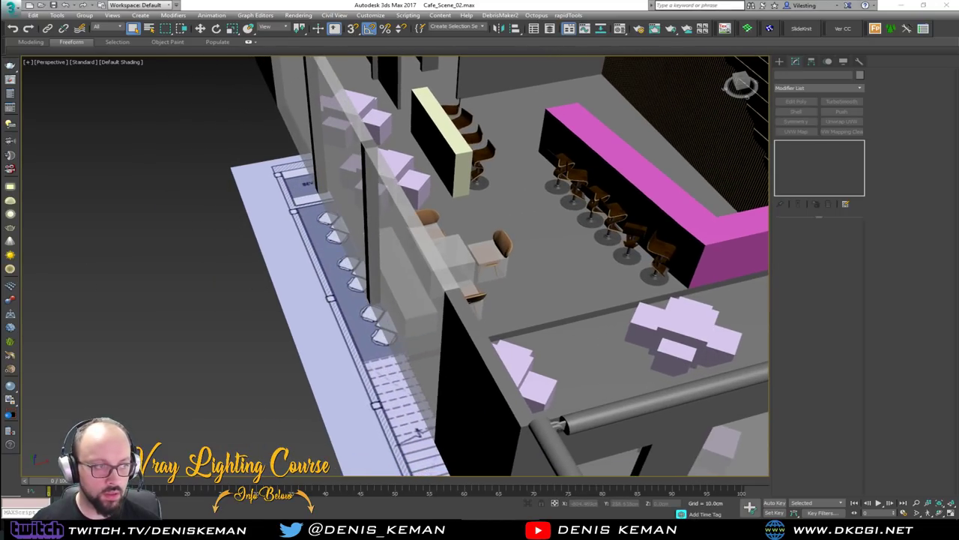
drag(162, 338, 213, 329)
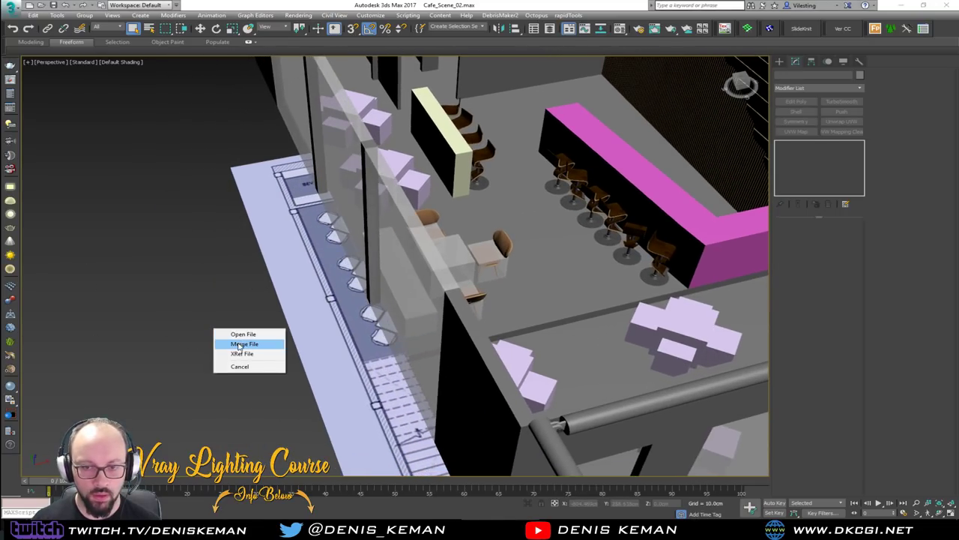
click(238, 344)
click(324, 328)
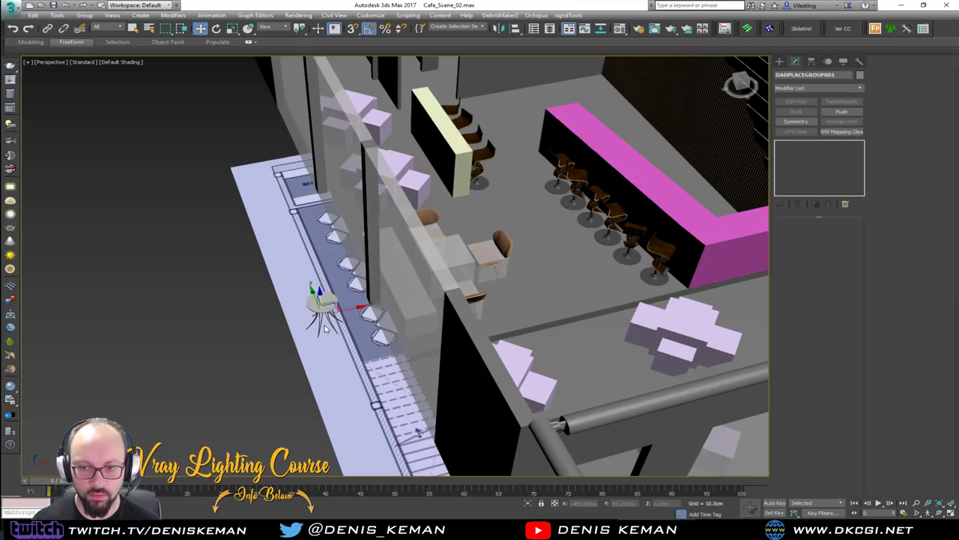
scroll(325, 328, down, 3)
key(z)
mouse_move(325, 328)
alt+middle_down()
mouse_move(317, 296)
mouse_move(318, 313)
mouse_move(267, 349)
alt+middle_up()
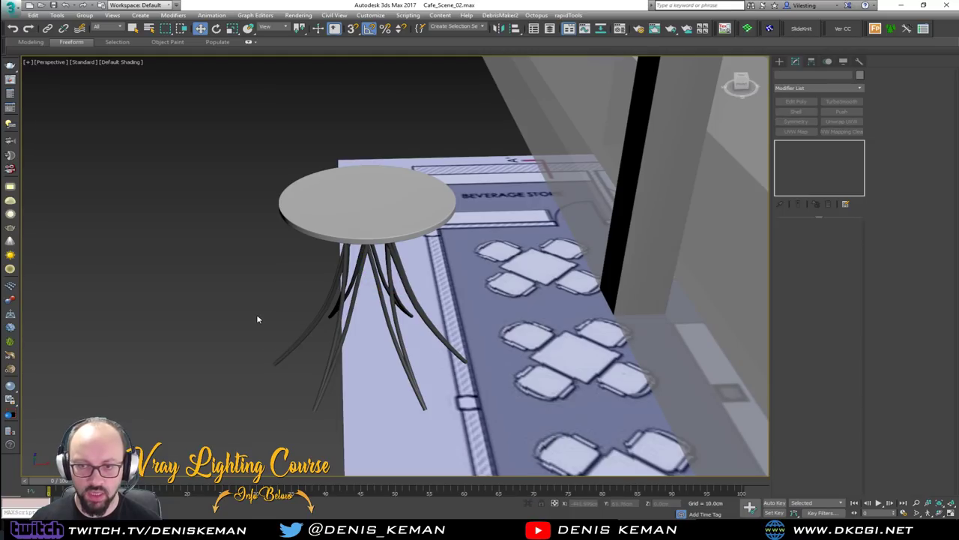
Remove the Shell modifier from both sets of table legs.
key(F3)
click(308, 348)
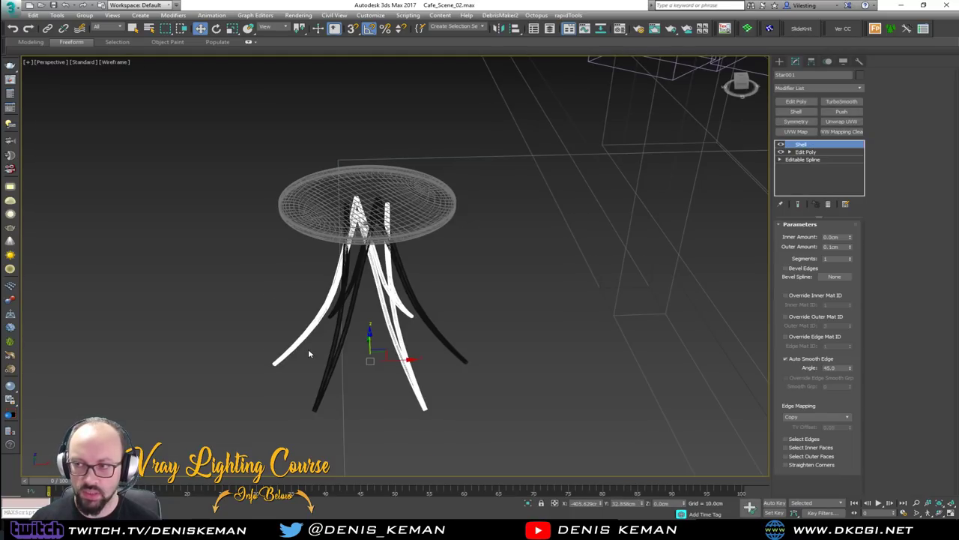
scroll(308, 348, up, 4)
key(F3)
alt+middle_drag(308, 348, 319, 328)
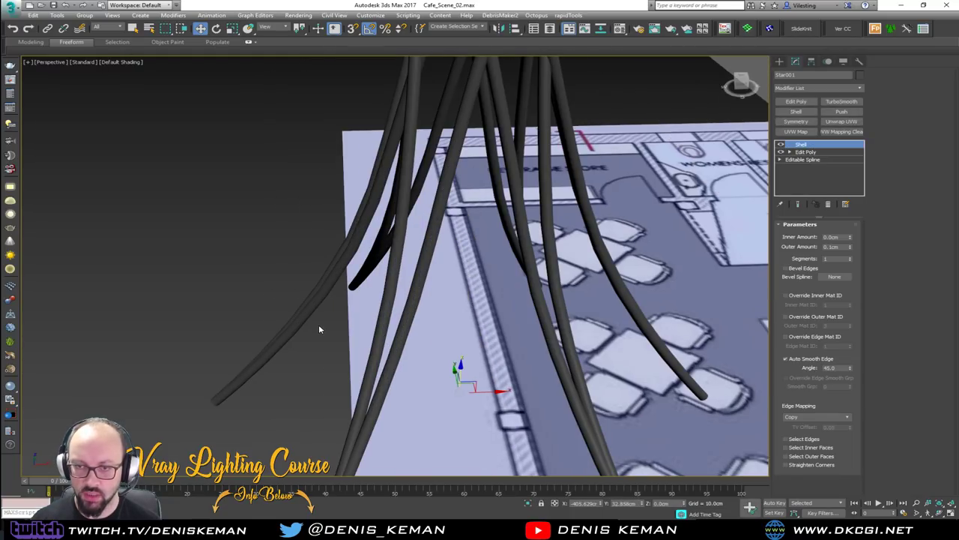
click(828, 207)
click(385, 325)
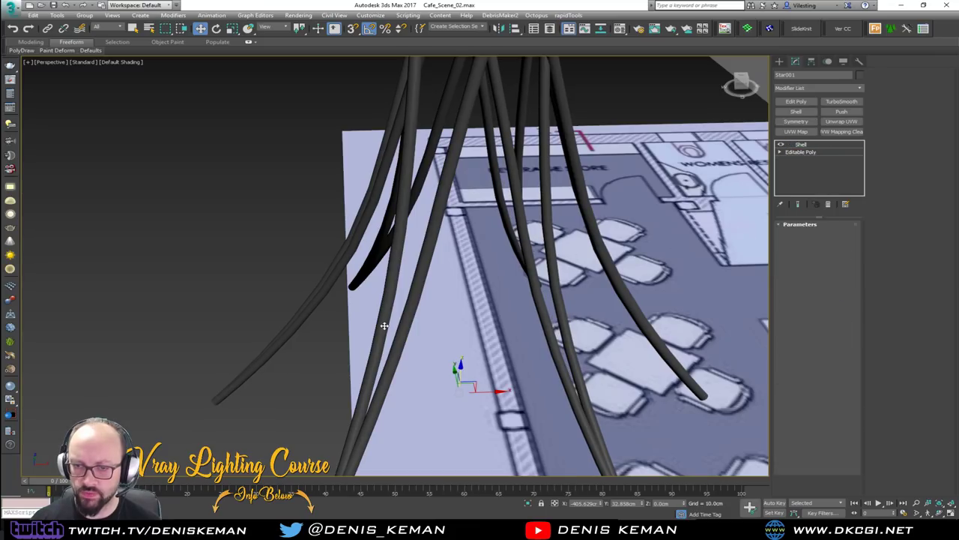
click(828, 205)
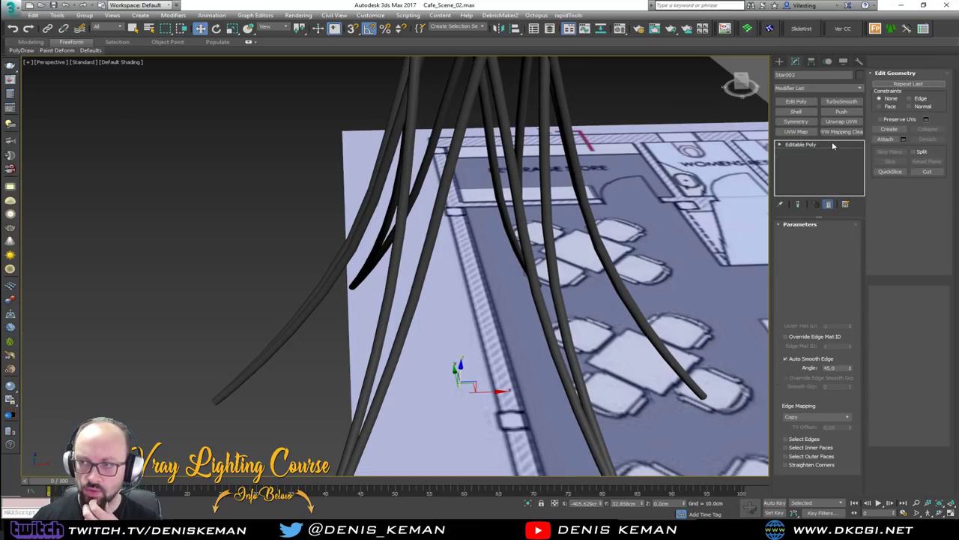
Attach the other set of legs to the selected one and add a Shell modifier with a 0.1 cm outer amount.
click(885, 139)
key(F4)
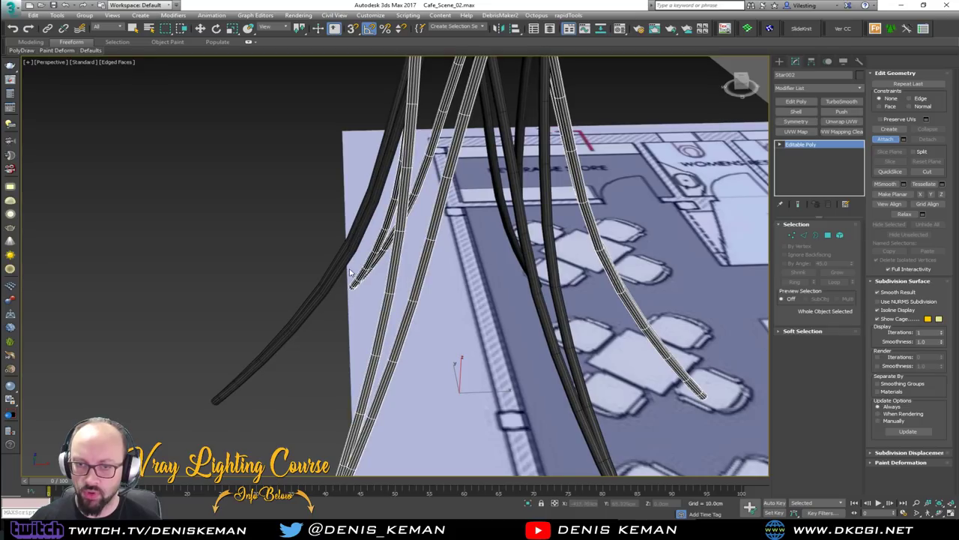
key(w)
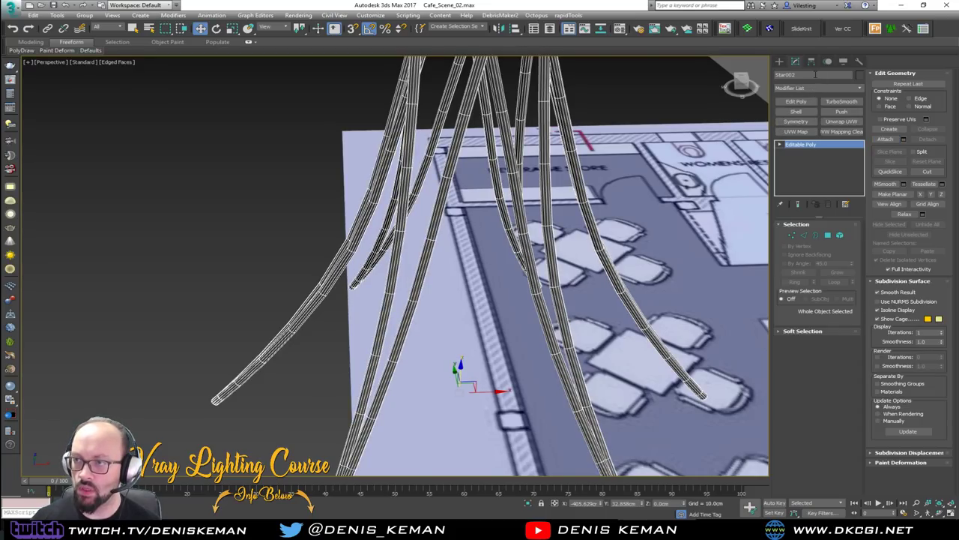
click(810, 89)
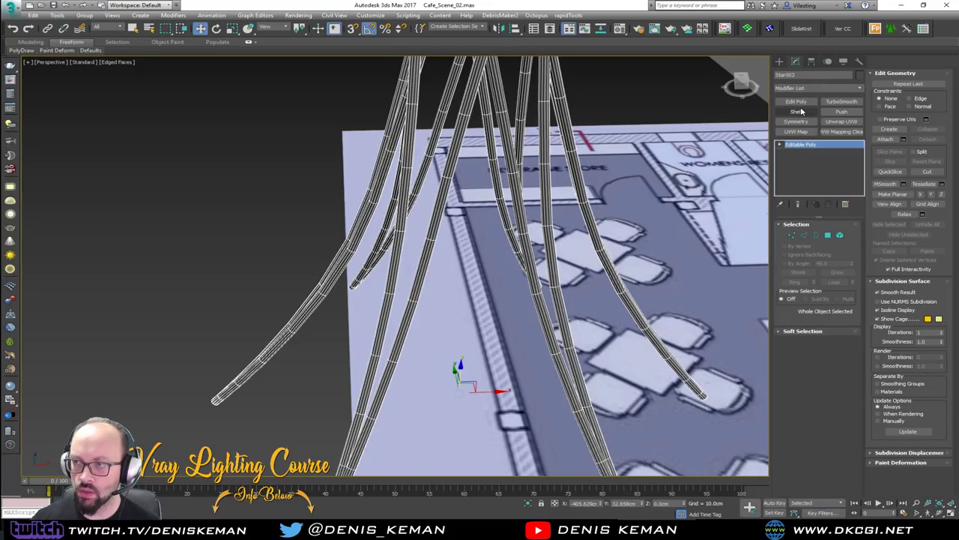
click(796, 111)
Rename the combined set of wire legs under the round table as Table_Legs.
click(484, 338)
alt+middle_drag(481, 202, 428, 222)
click(435, 252)
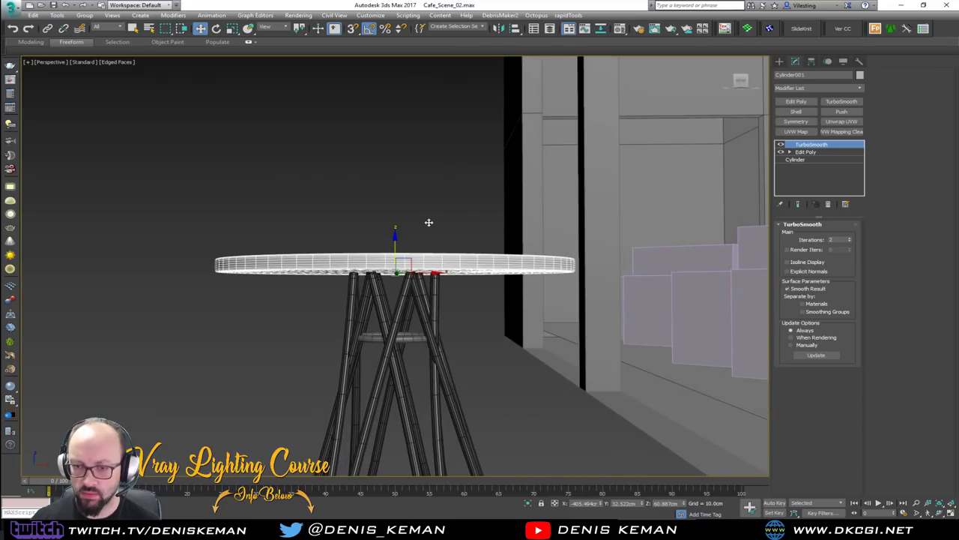
scroll(461, 329, down, 3)
click(476, 378)
click(462, 381)
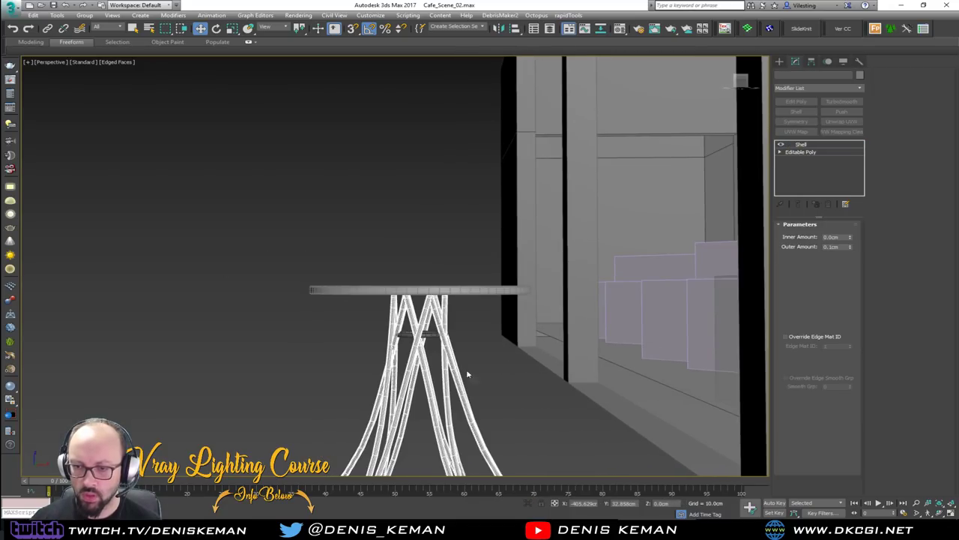
click(814, 75)
text(Table)
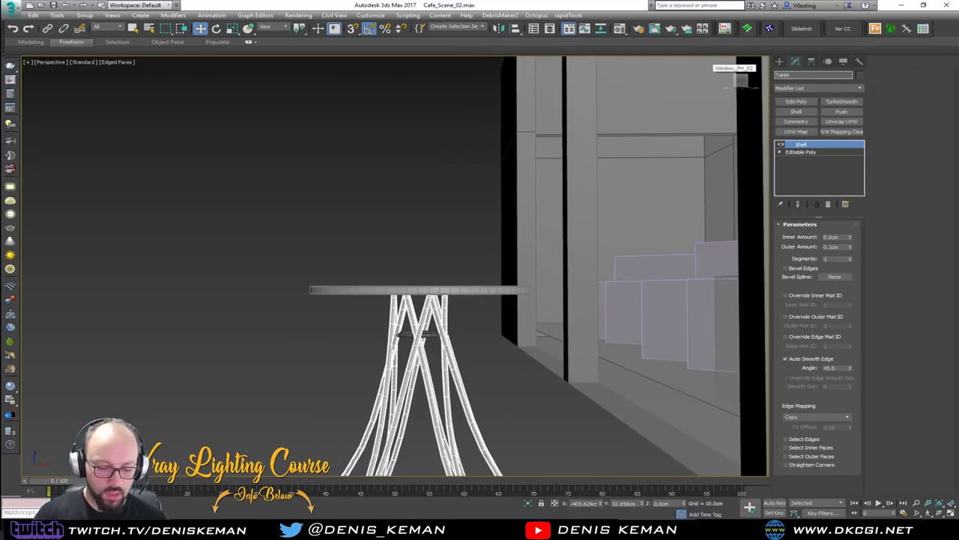
text(_Legs)
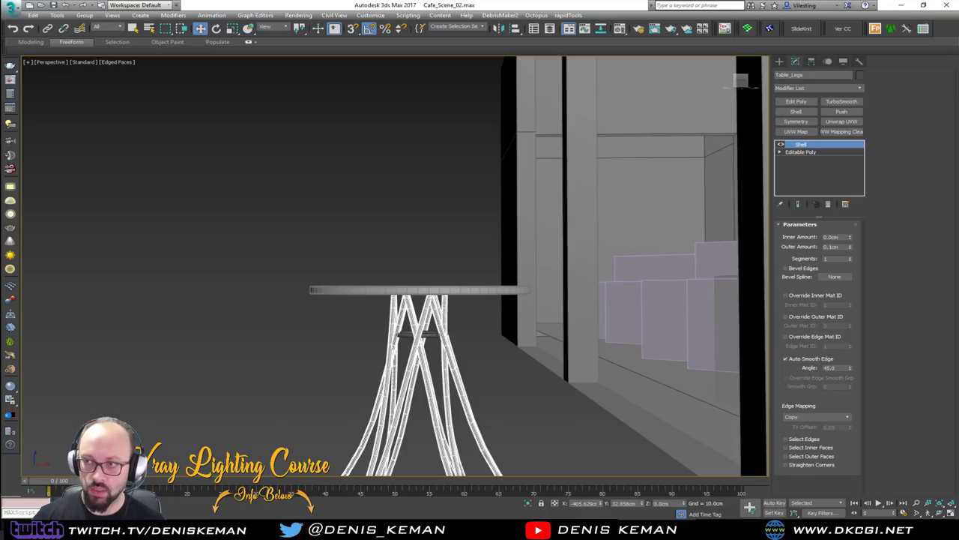
Rename the small ring between the legs as Table_Joint and the round tabletop as Table_Top.
click(426, 336)
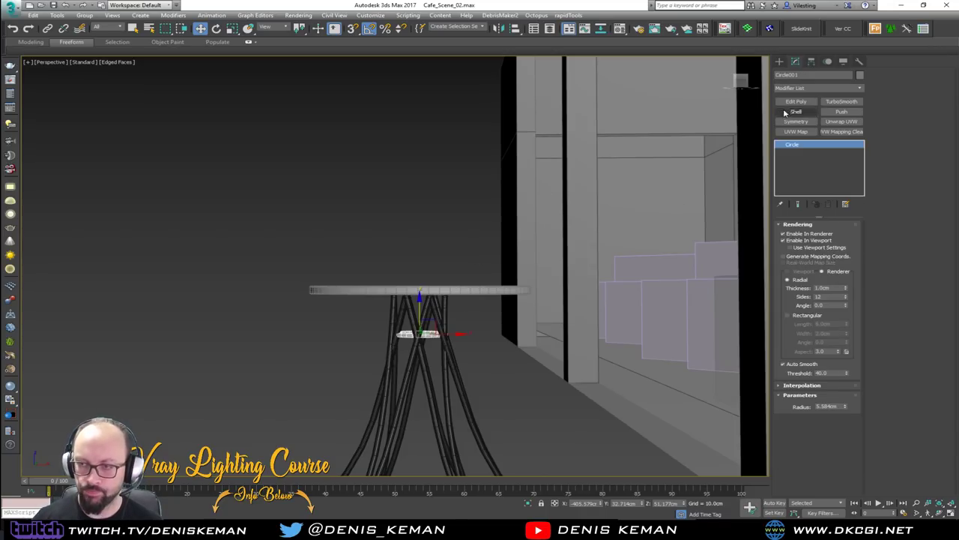
click(814, 77)
text(Table_Joint)
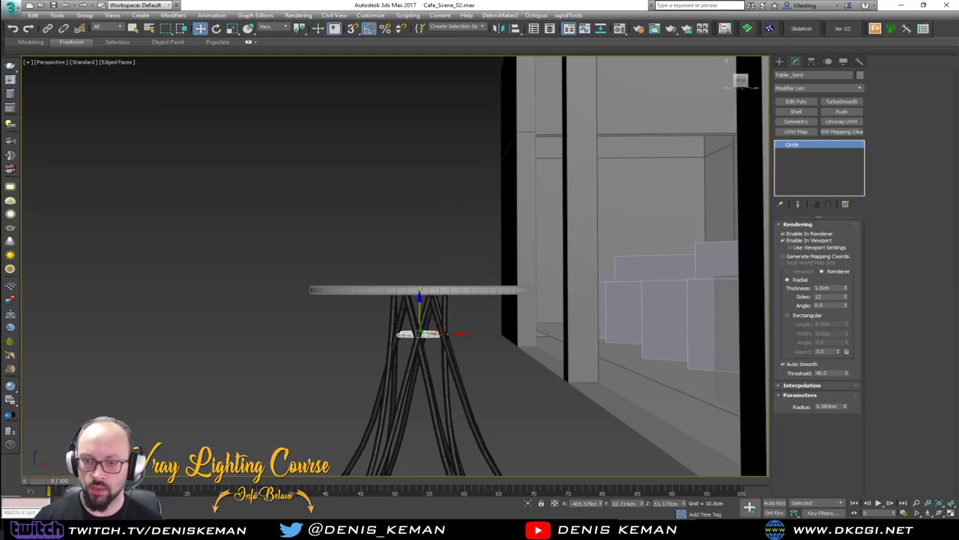
click(449, 293)
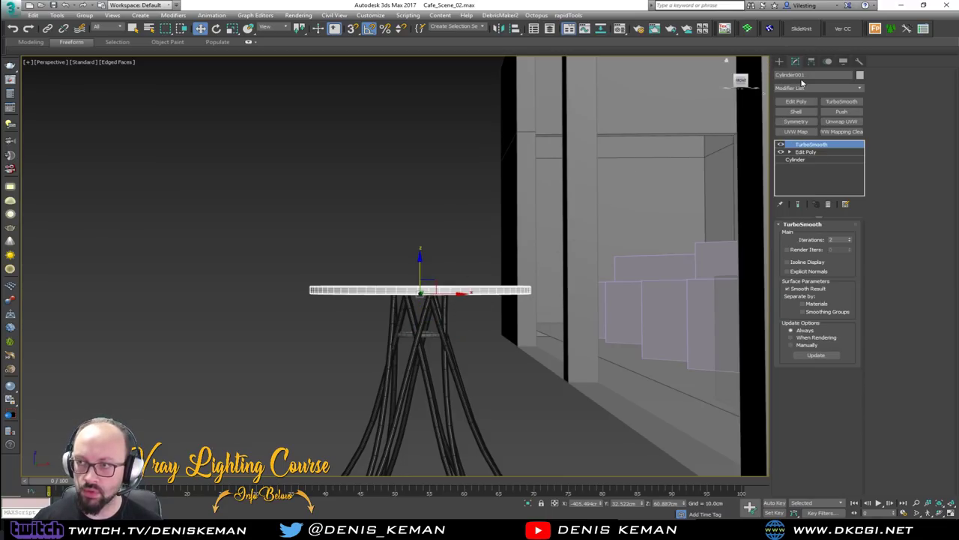
text(Table)
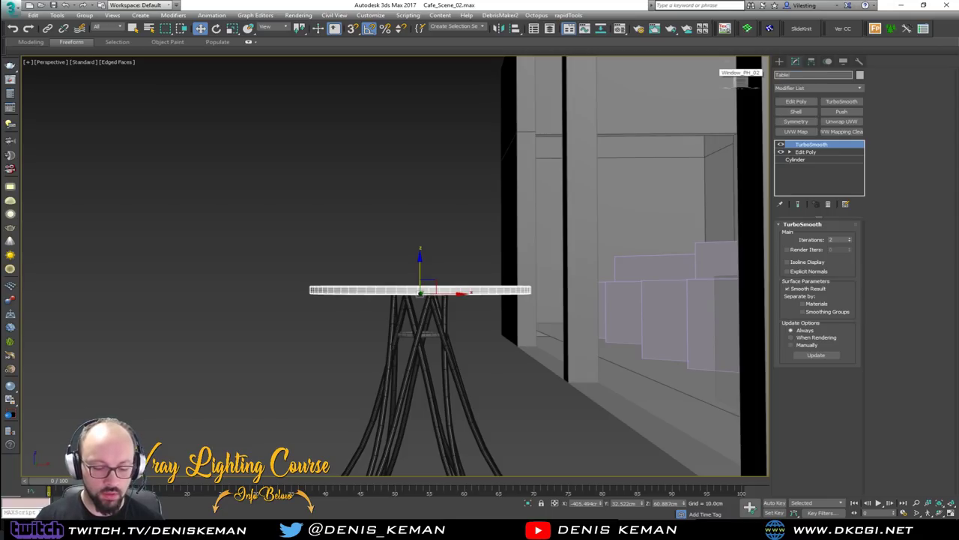
text(_Top)
key(Return)
Copy one low chair from inside the cafe and place the copy beside the round table outside the building.
middle_drag(649, 447, 505, 252)
alt+middle_drag(505, 252, 494, 299)
click(448, 271)
scroll(458, 283, down, 3)
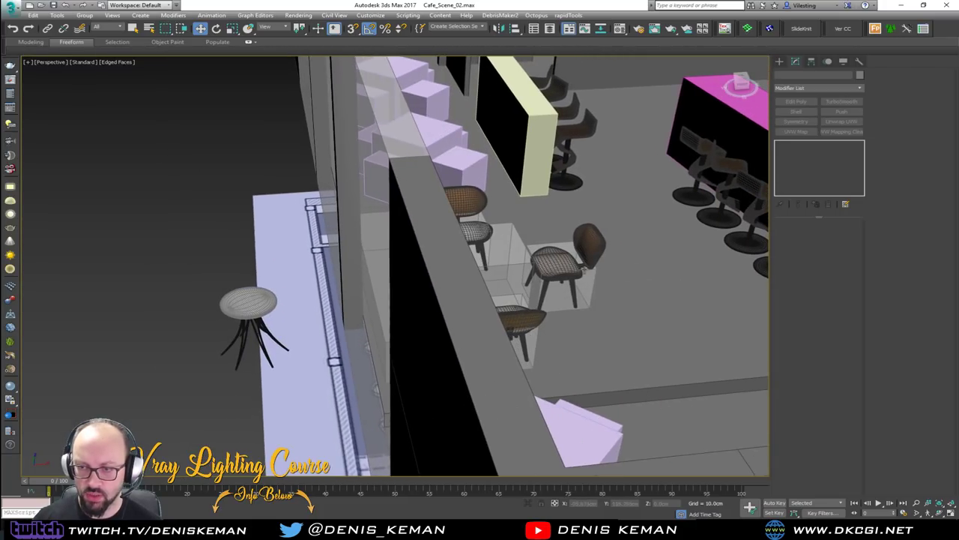
click(594, 242)
mouse_move(594, 241)
shift+mouse_down()
mouse_move(378, 289)
mouse_move(230, 306)
shift+mouse_up()
click(479, 300)
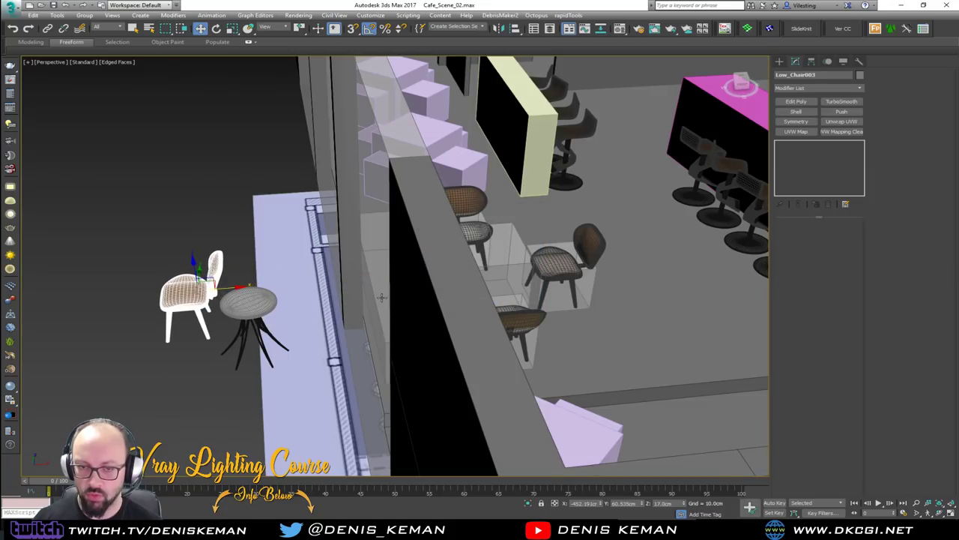
Lower the copied chair so that its legs stand at floor level next to the table.
key(z)
alt+middle_drag(410, 274, 383, 264)
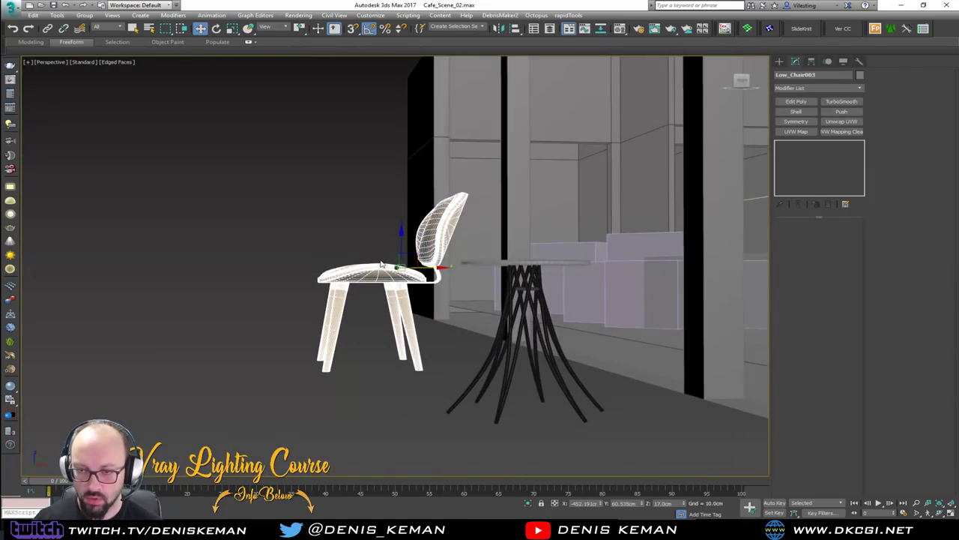
drag(402, 245, 404, 271)
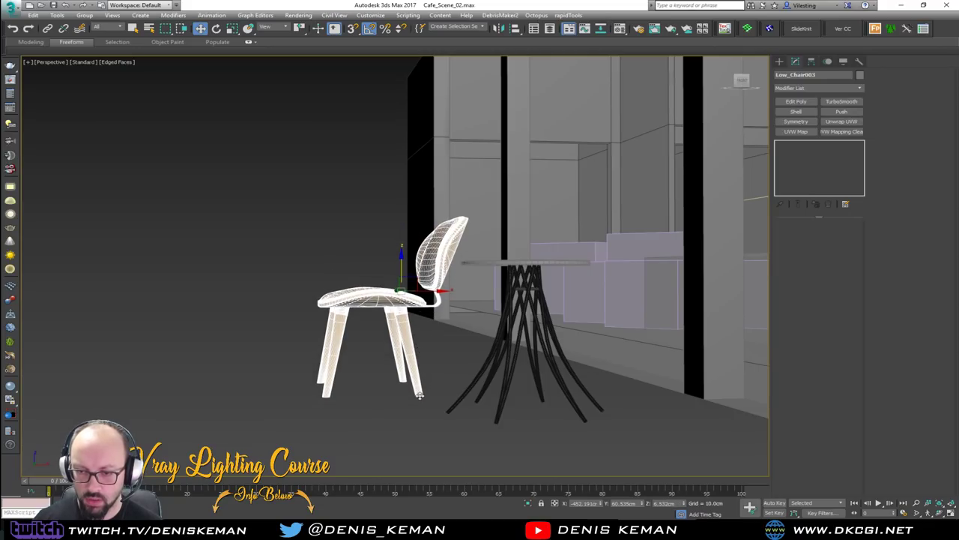
scroll(420, 395, up, 3)
drag(423, 393, 462, 423)
alt+middle_drag(442, 323, 444, 339)
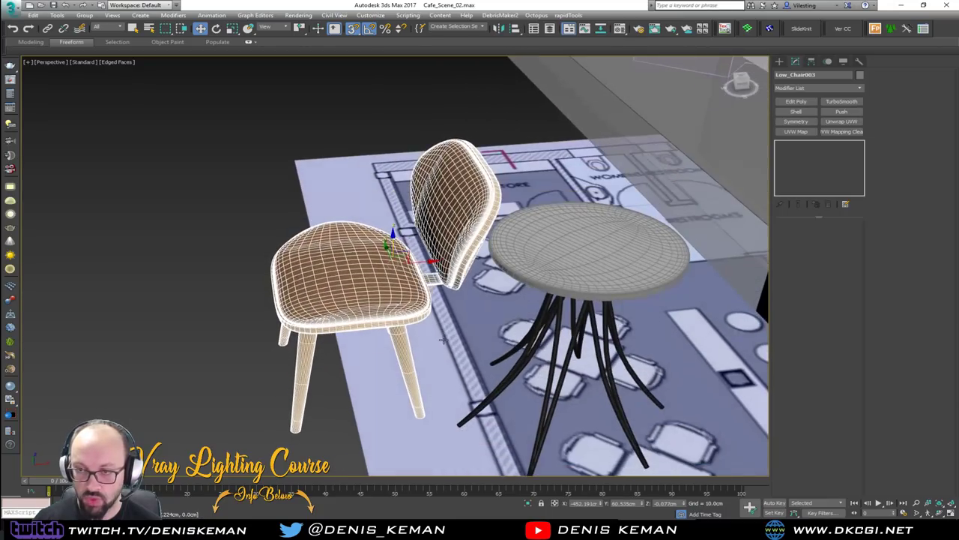
Move the copied chair to the opposite side of the round table, nearer the building, with its seat facing the tabletop.
scroll(443, 340, down, 3)
key(s)
drag(439, 289, 625, 301)
alt+middle_drag(619, 271, 470, 299)
scroll(604, 312, up, 3)
drag(394, 253, 477, 269)
alt+middle_drag(476, 270, 416, 276)
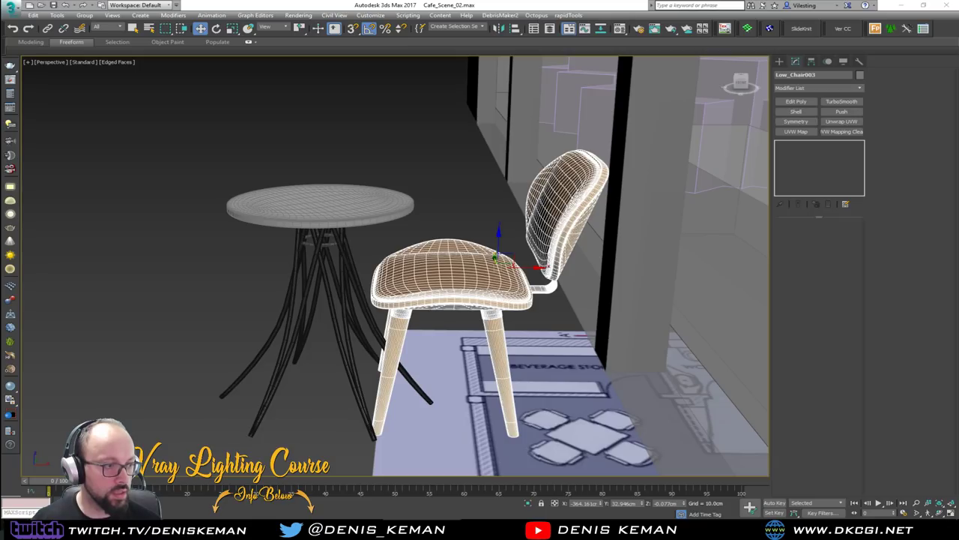
Switch to the browser and examine how tables and chairs are sized and arranged in the CoffeeLab virtual tour.
drag(0, 112, 478, 79)
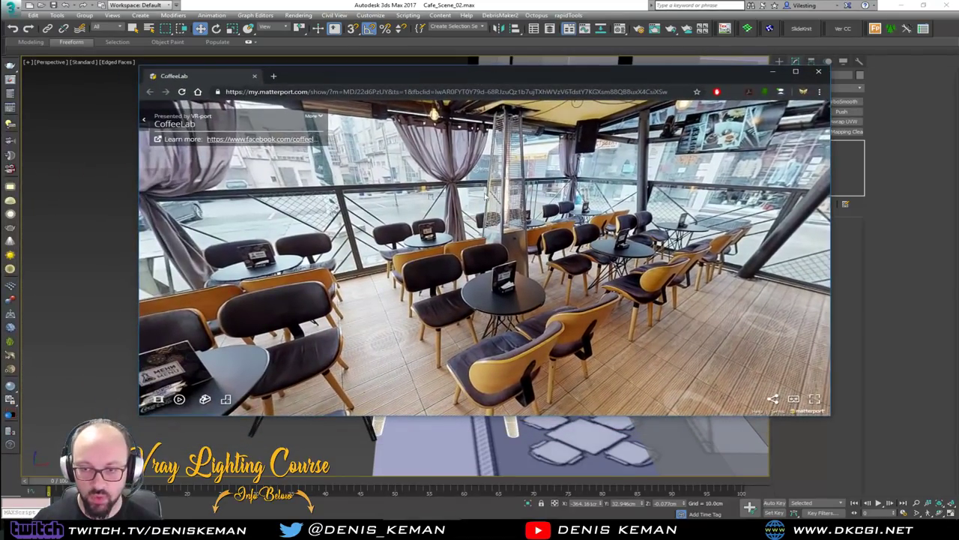
click(581, 323)
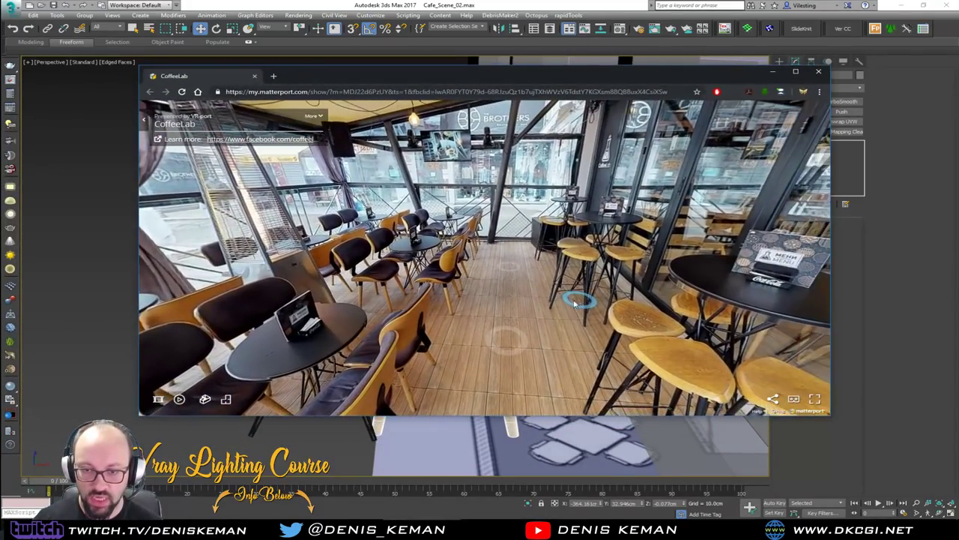
drag(575, 303, 454, 318)
drag(674, 313, 543, 294)
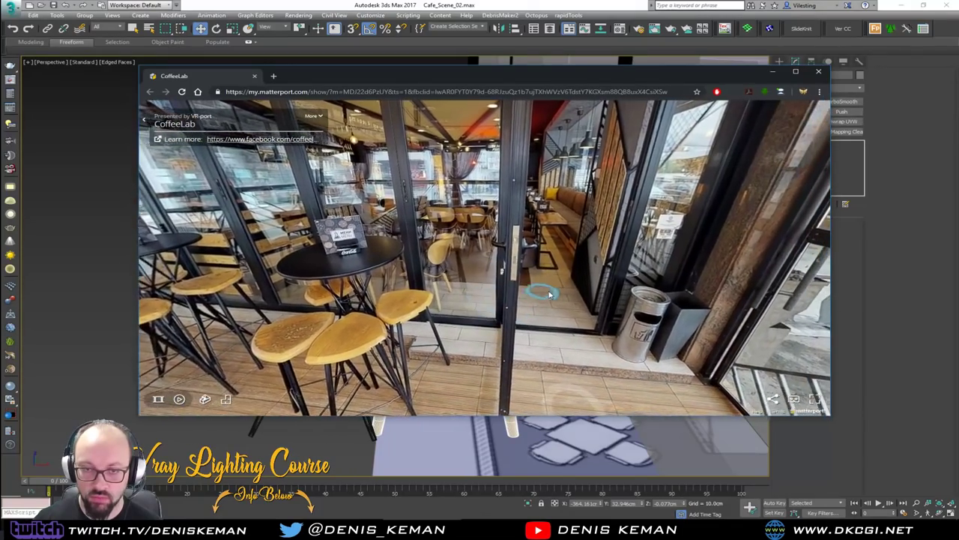
click(460, 294)
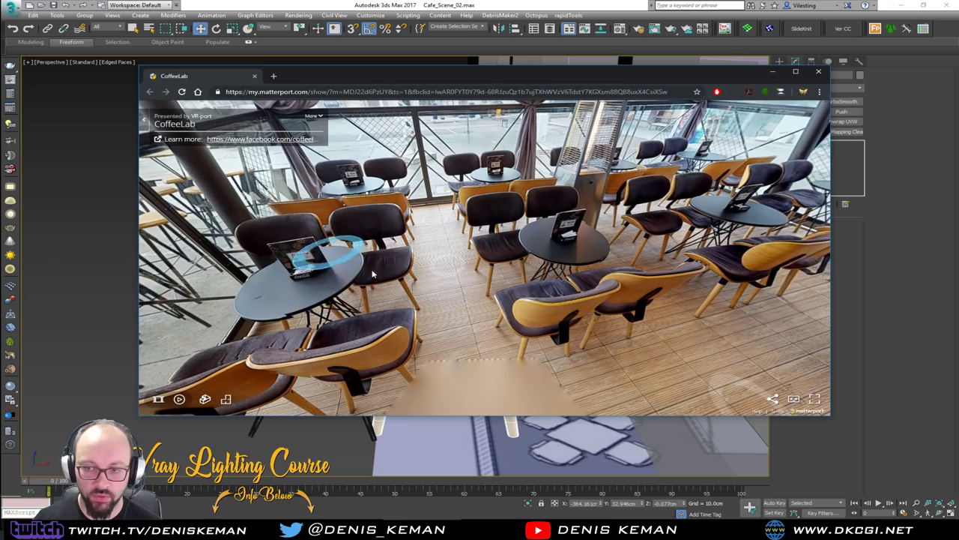
click(637, 271)
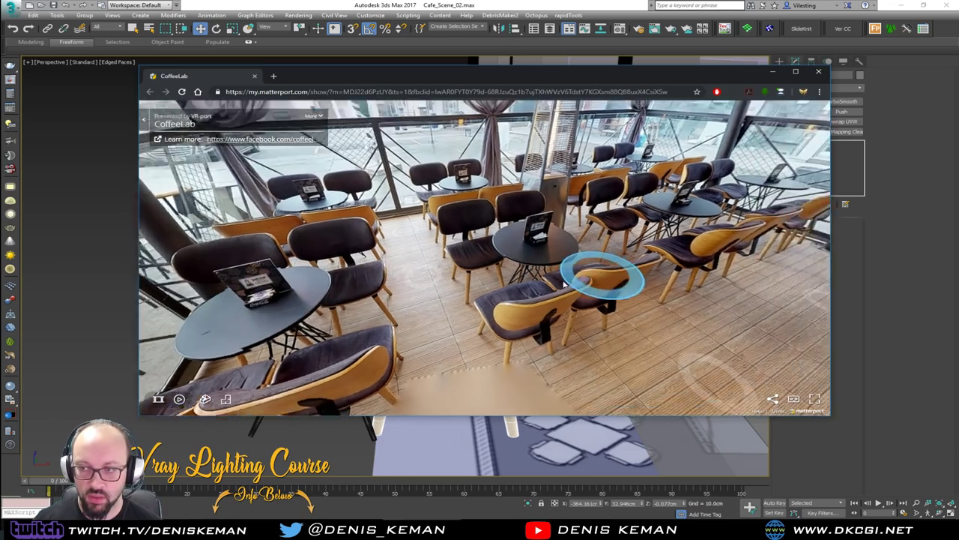
drag(341, 298, 176, 293)
drag(538, 281, 724, 296)
drag(419, 276, 633, 259)
drag(505, 76, 958, 88)
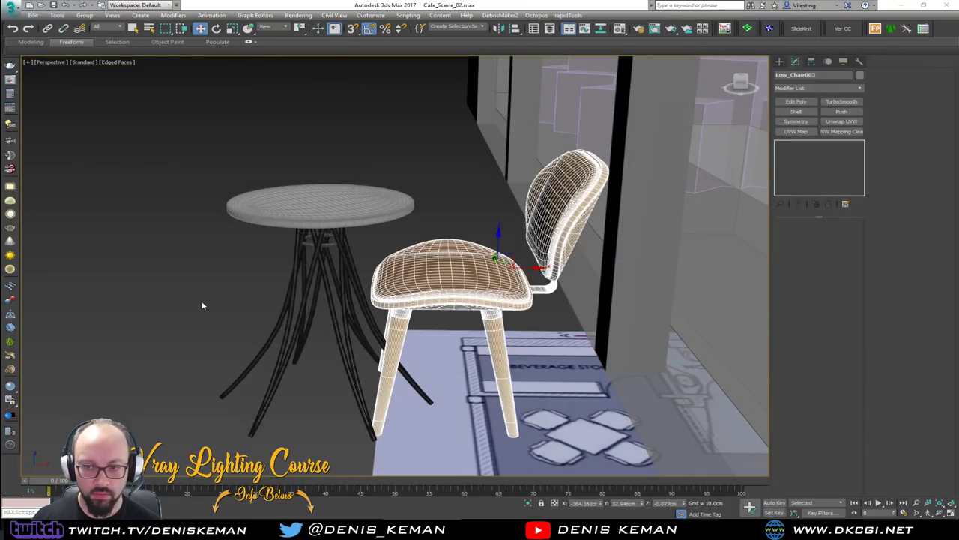
Undo the recent moves of the copied chair beside the round table.
scroll(227, 287, down, 3)
alt+middle_drag(228, 286, 228, 323)
drag(172, 274, 356, 381)
middle_drag(354, 336, 258, 337)
click(124, 370)
click(352, 319)
scroll(259, 336, down, 2)
key(ctrl+z)
key(ctrl+z)
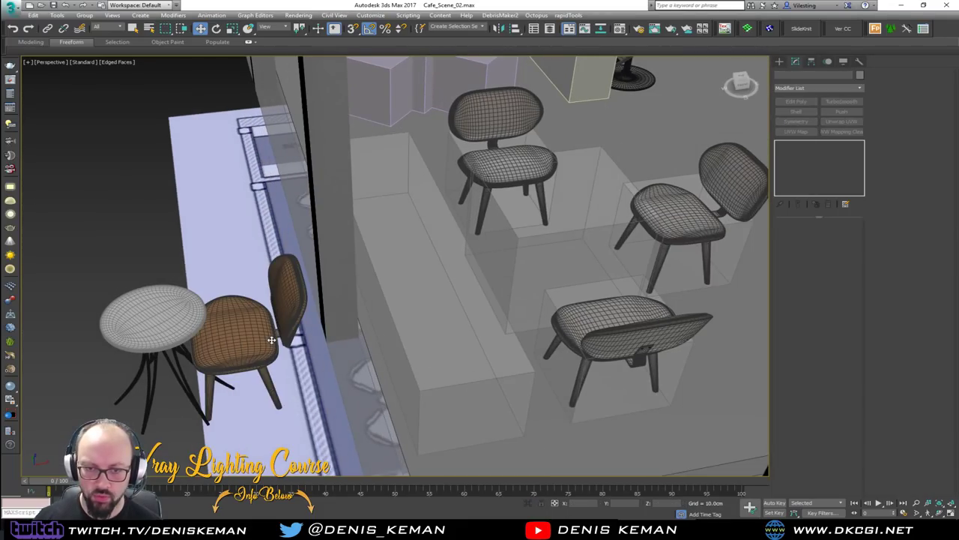
key(ctrl+z)
key(ctrl+z)
key(ctrl+z)
key(ctrl+z)
key(ctrl+z)
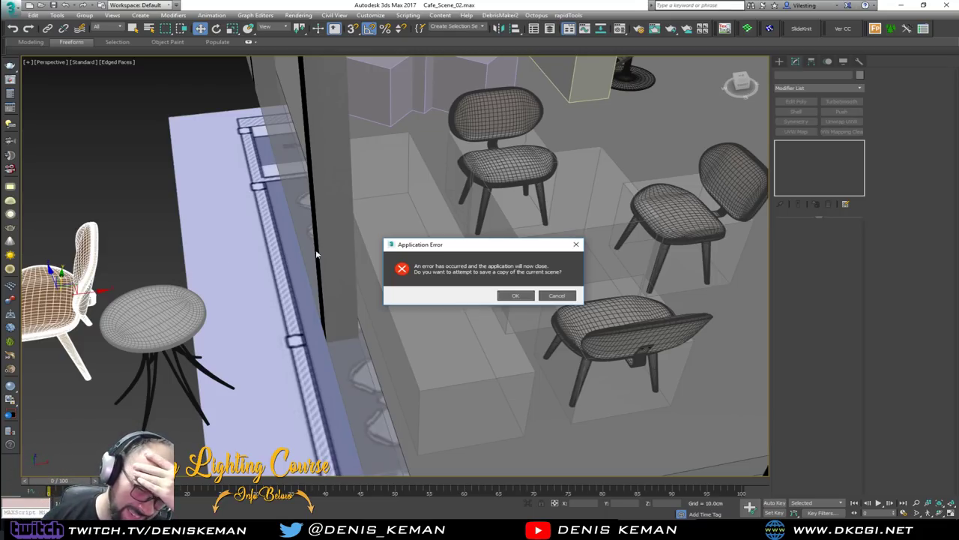
Decline saving a copy of the crashed scene, restart 3ds Max and open Cafe_Scene_02.max.
click(554, 296)
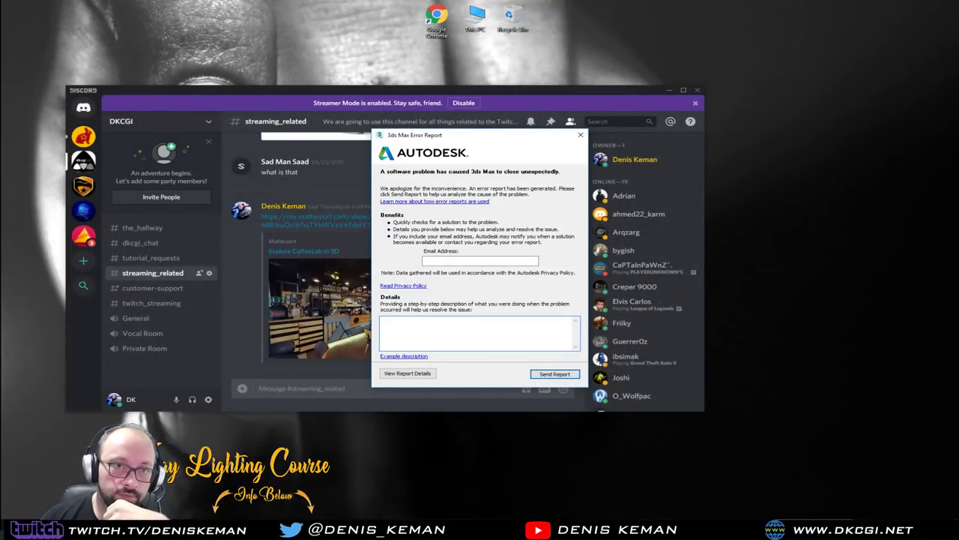
click(580, 135)
click(551, 281)
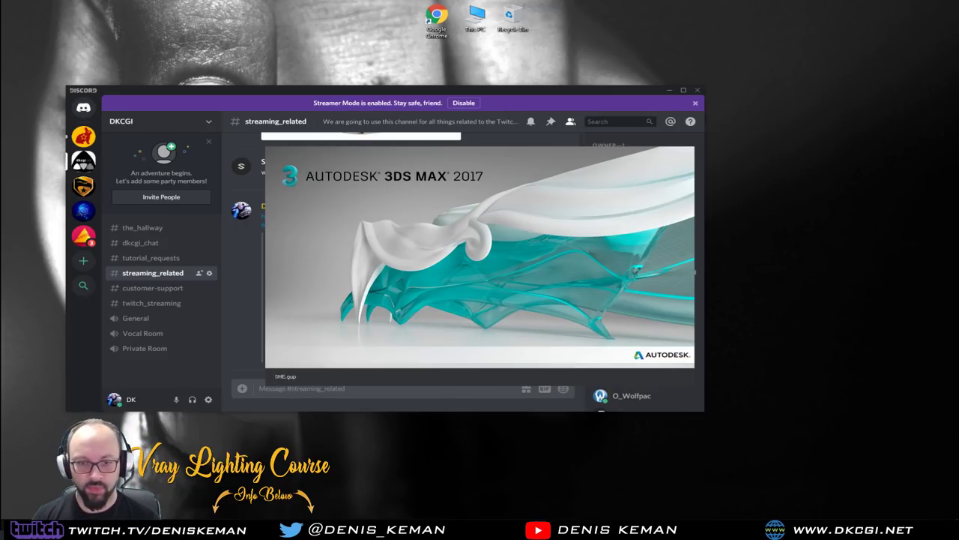
drag(324, 93, 0, 41)
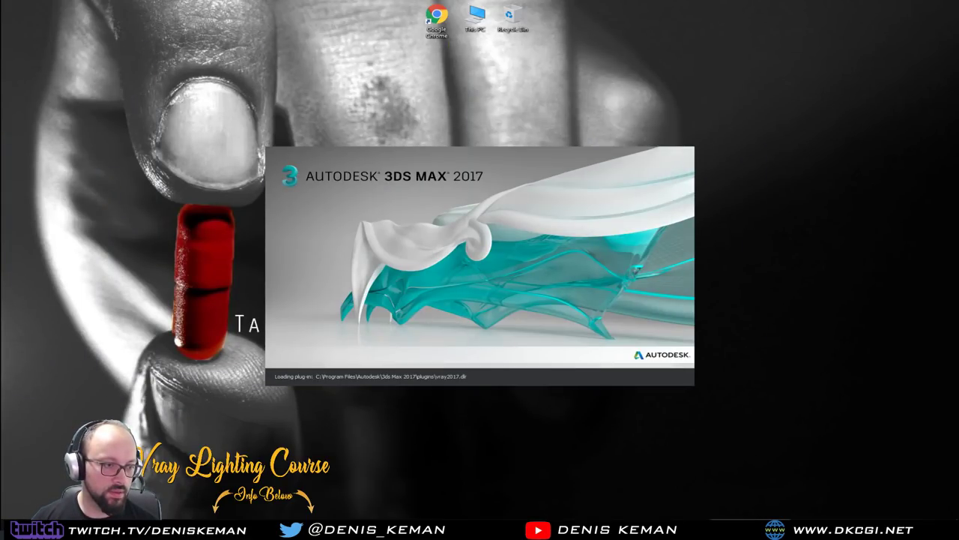
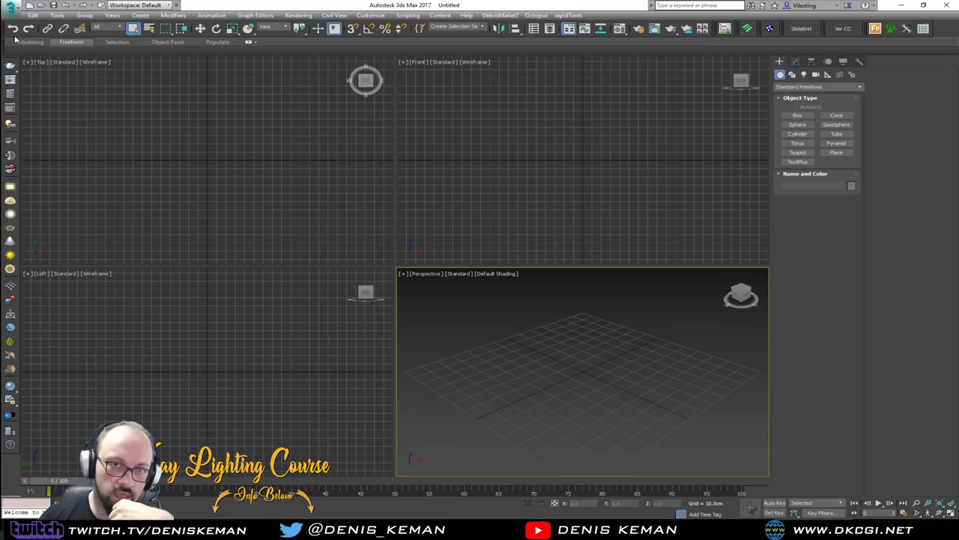
click(11, 15)
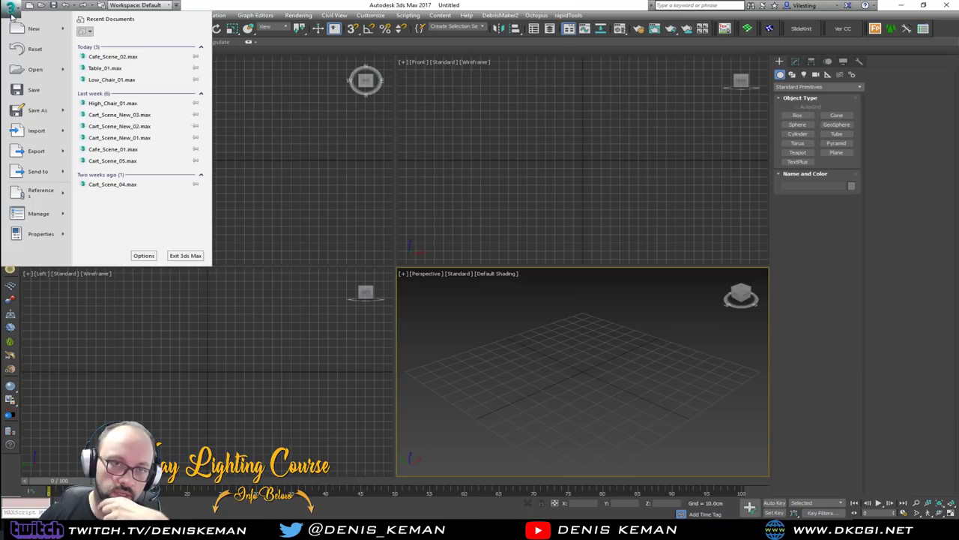
click(131, 58)
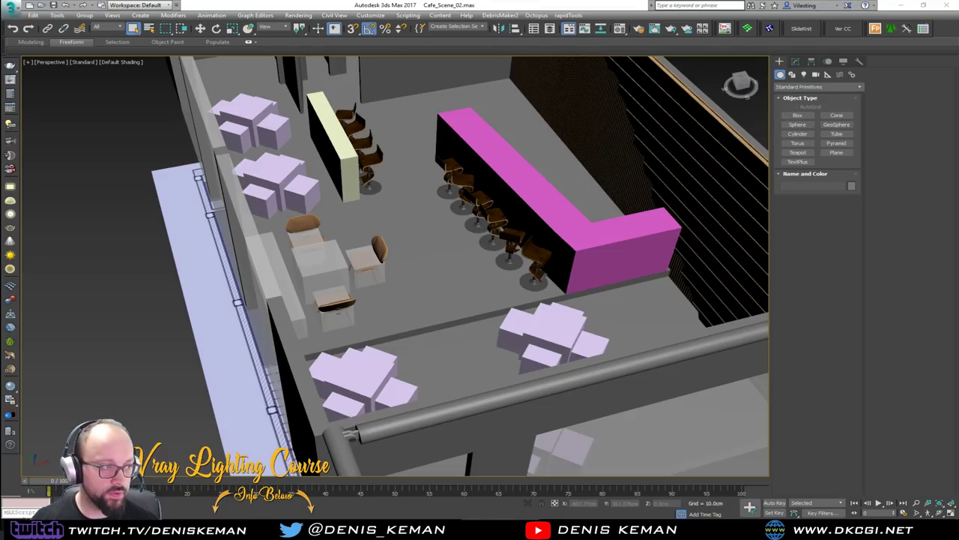
Merge the round wire-legged table into the cafe scene, placing it beside the floor plan outside the building.
right_click(145, 324)
click(159, 339)
key(w)
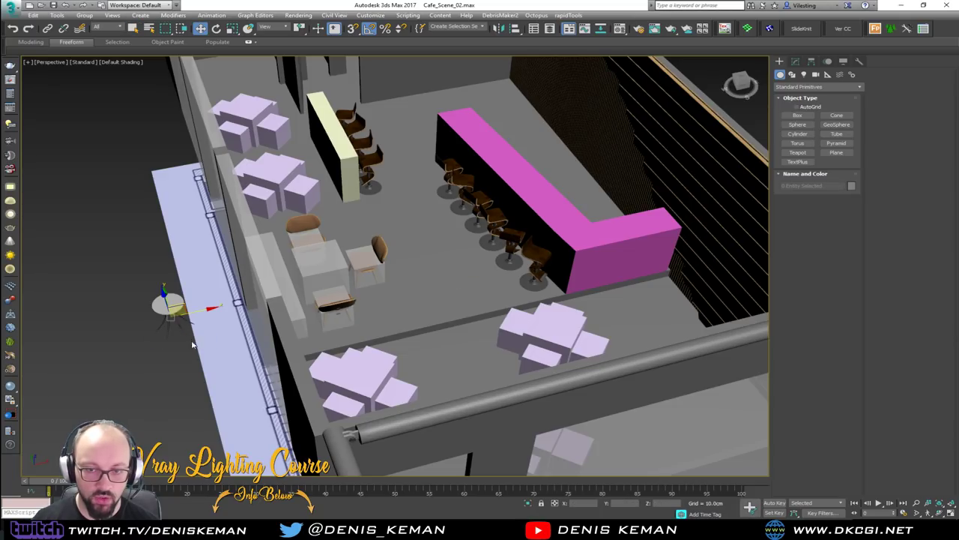
key(z)
Show edged faces and remove the Shell modifier from both sets of table legs.
click(351, 344)
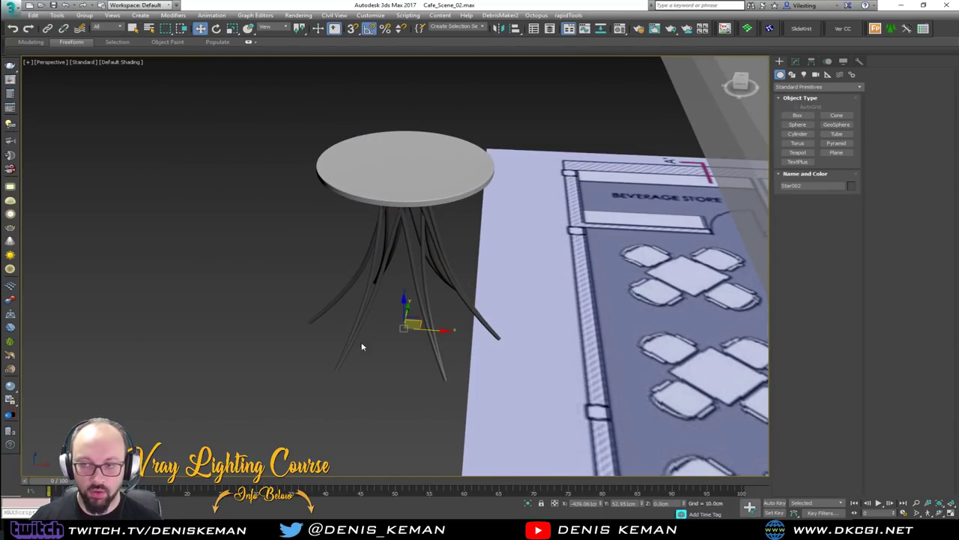
key(F4)
click(795, 61)
click(828, 203)
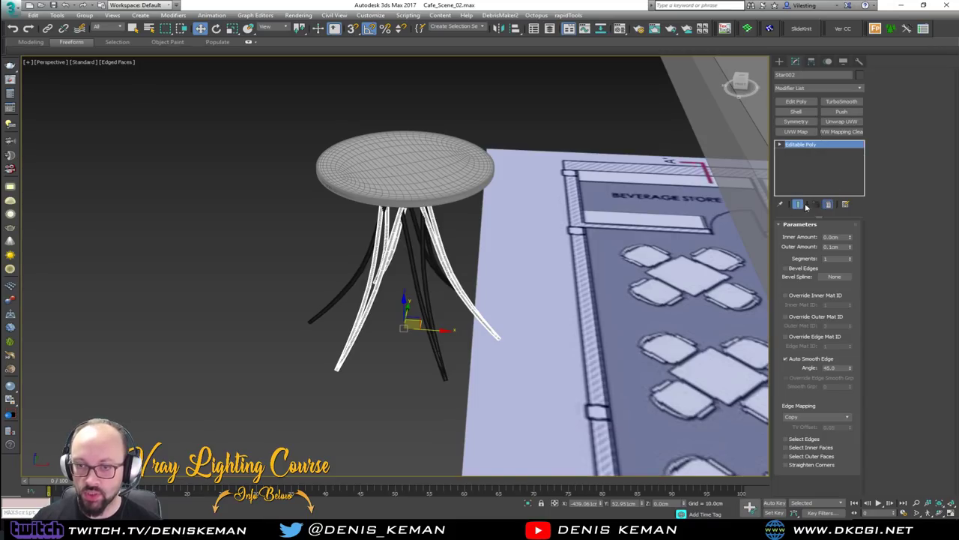
click(422, 293)
click(801, 144)
click(827, 203)
Attach the other set of legs to the selected one and rename the combined object Table_Legs.
click(806, 144)
click(885, 140)
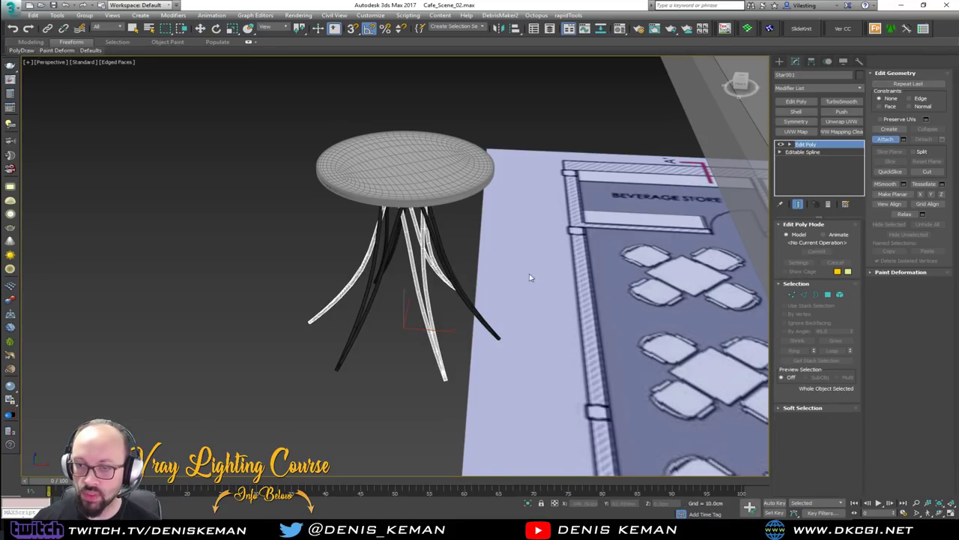
click(466, 300)
click(813, 75)
text(Table)
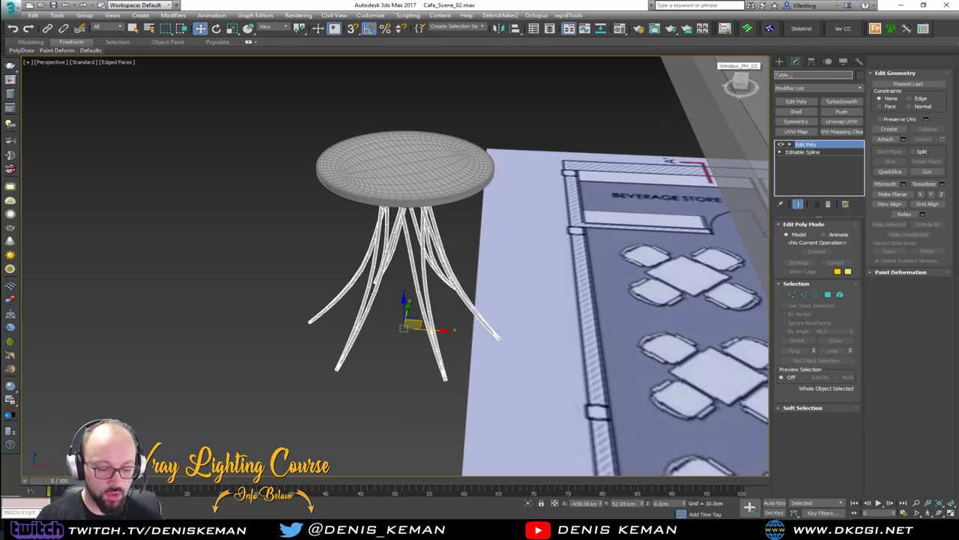
text(_Legs)
key(Return)
alt+middle_drag(373, 198, 385, 210)
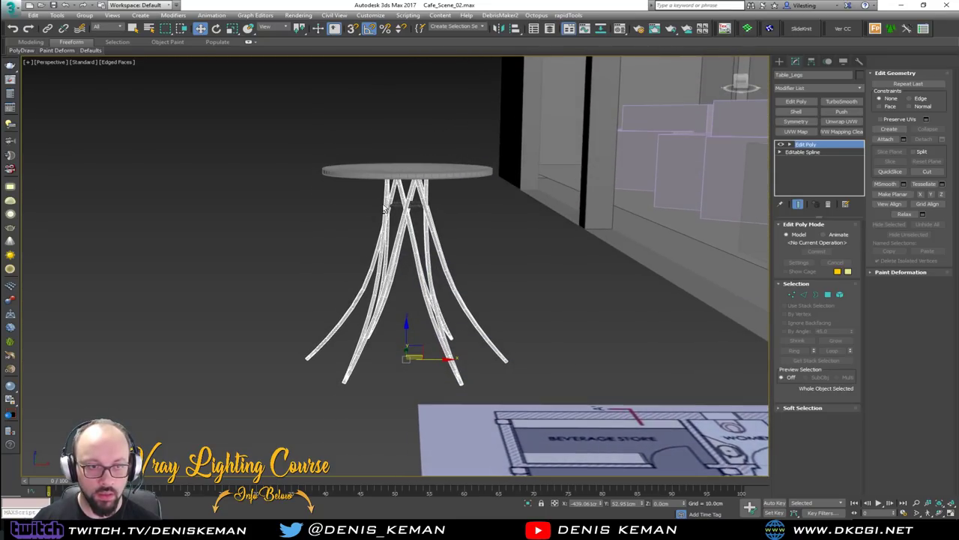
scroll(385, 211, up, 2)
scroll(389, 217, up, 3)
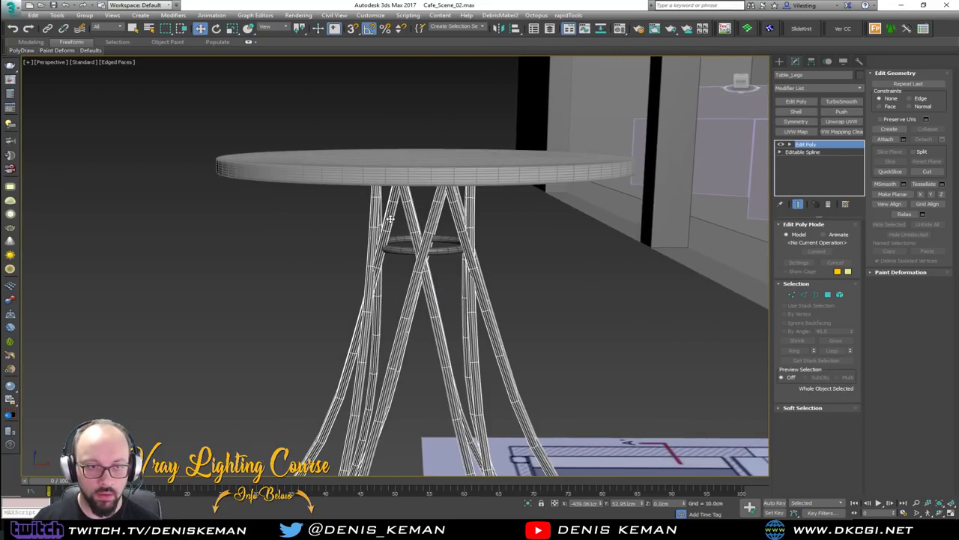
Rename the small ring that joins the table legs as Table_Joint.
scroll(389, 218, up, 2)
click(397, 265)
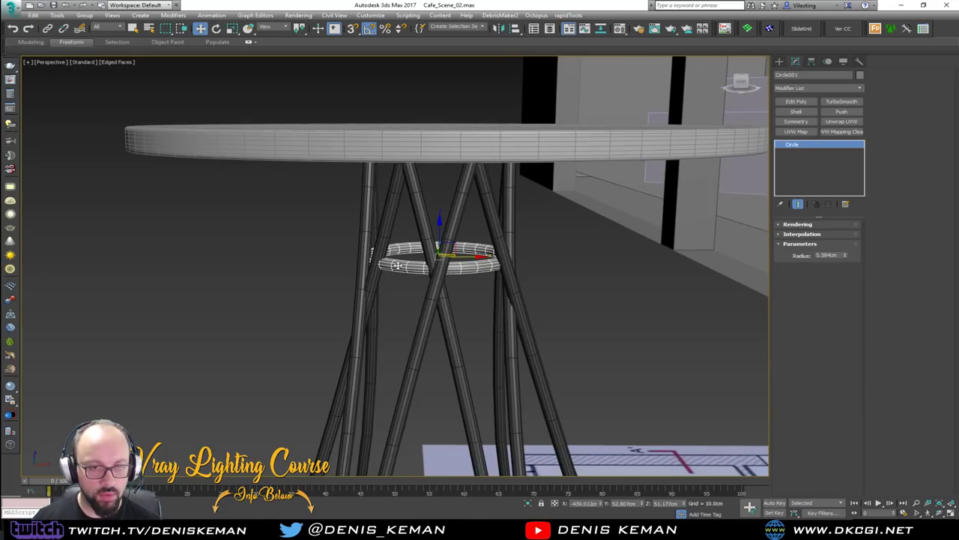
mouse_move(385, 284)
alt+middle_down()
mouse_move(384, 319)
mouse_move(382, 268)
alt+middle_up()
alt+middle_drag(459, 192, 397, 255)
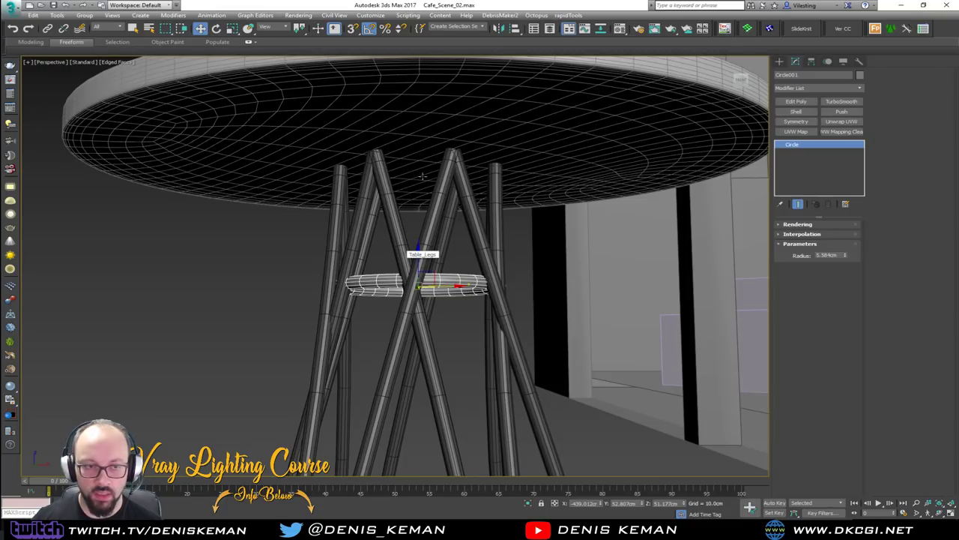
click(813, 75)
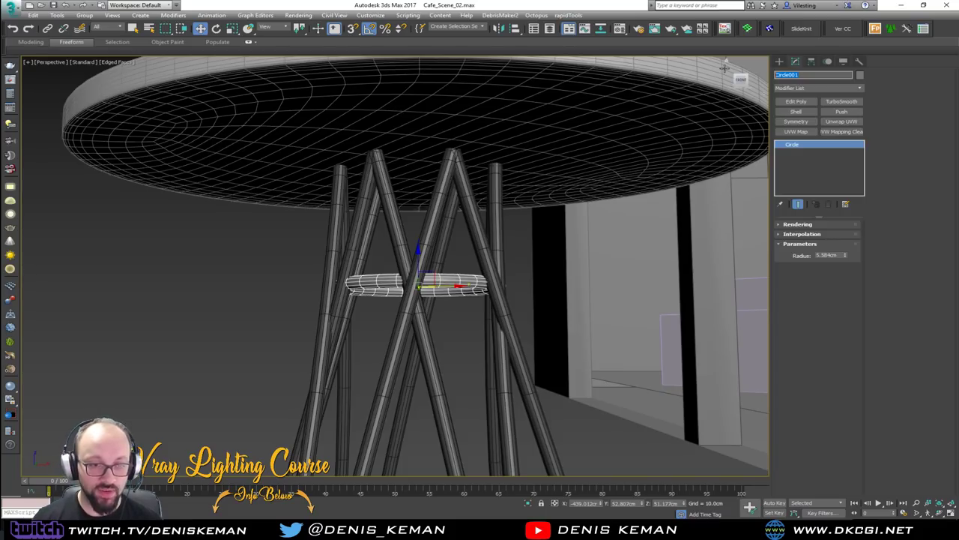
text(Table1_1)
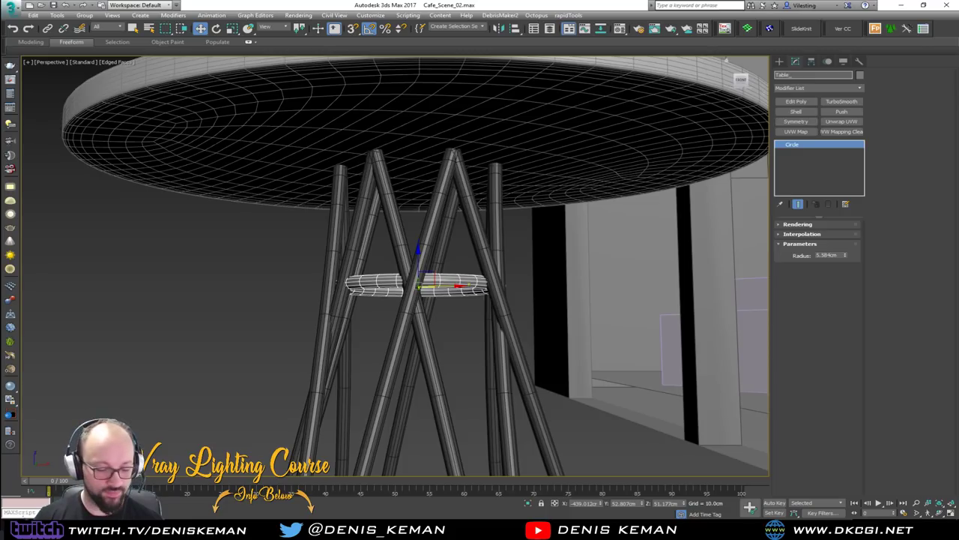
key(Return)
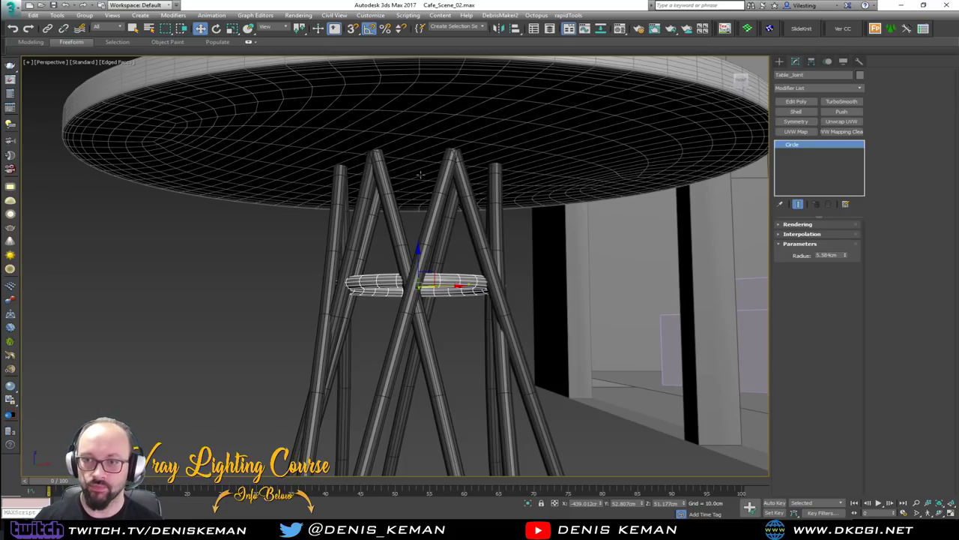
Rename the round tabletop as Table_Top.
click(427, 94)
double_click(814, 76)
text(TTable_Top)
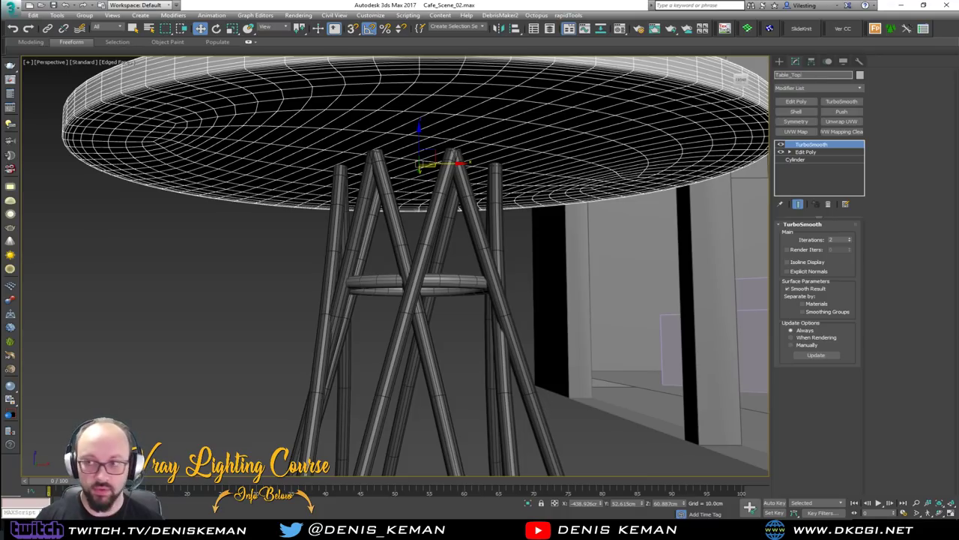
scroll(465, 294, down, 5)
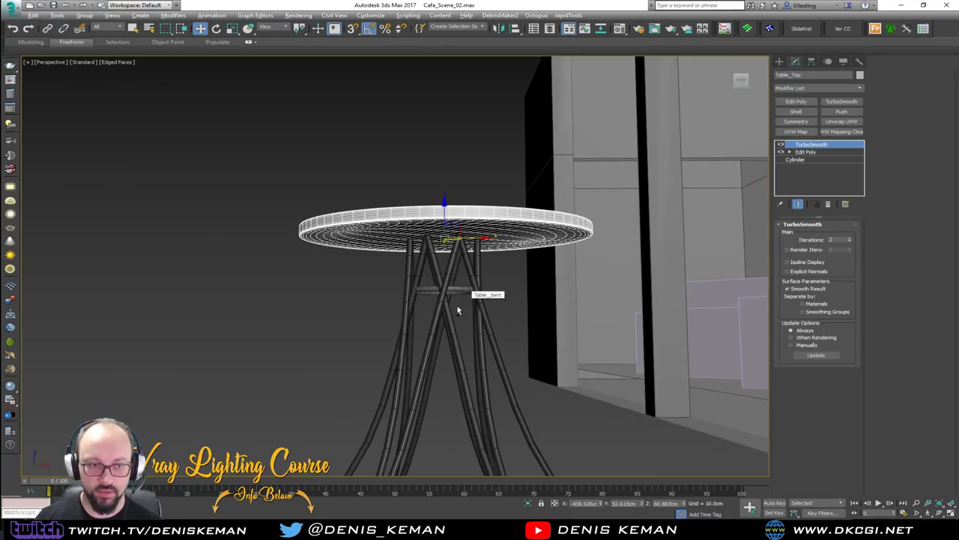
Select the tabletop, the legs and the joint ring of the round table together.
alt+middle_drag(459, 307, 451, 328)
middle_drag(458, 362, 415, 309)
click(497, 326)
mouse_move(484, 300)
middle_down()
mouse_move(478, 263)
mouse_move(481, 310)
mouse_move(482, 299)
middle_up()
drag(582, 84, 177, 367)
scroll(176, 367, down, 2)
alt+middle_drag(209, 363, 228, 379)
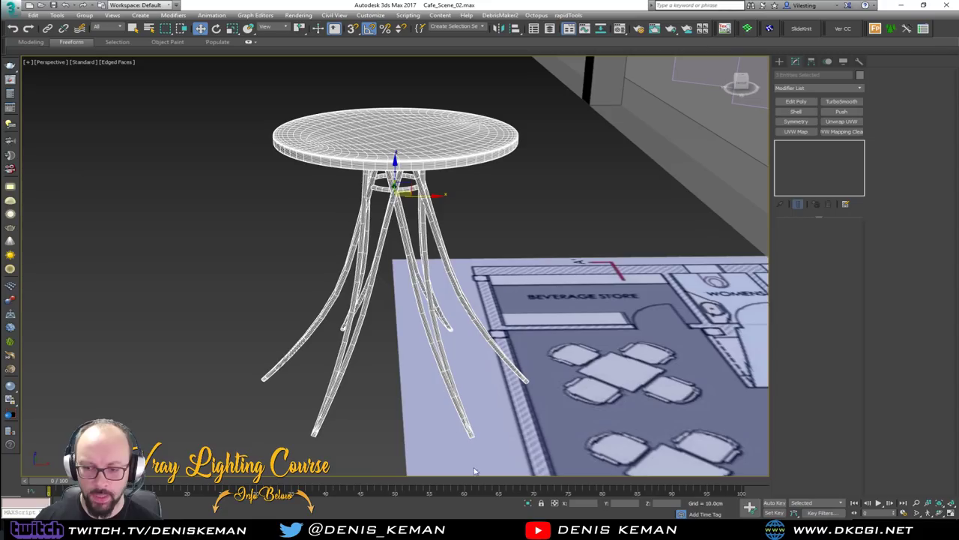
Show the 3ds Max certification image in the photo viewer over the scene and close it.
click(499, 529)
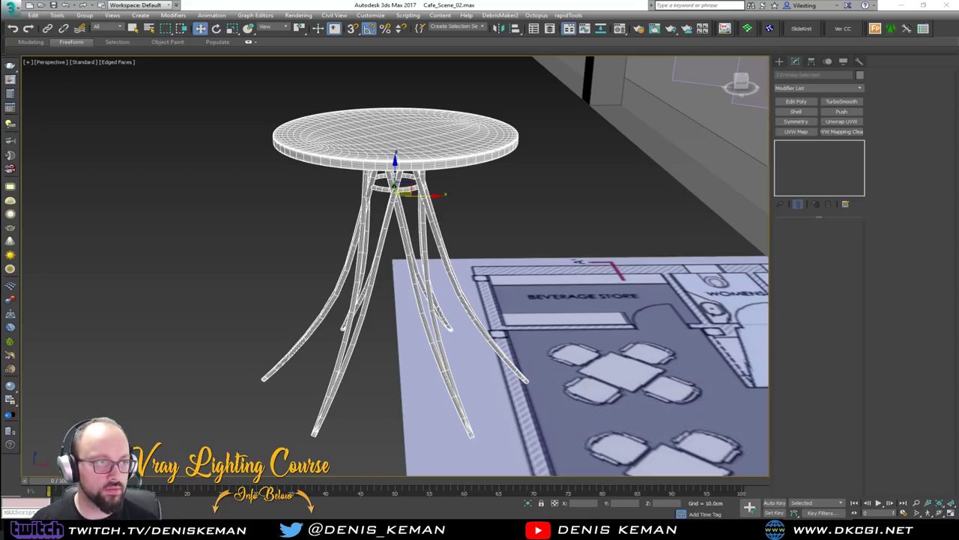
drag(958, 72, 528, 72)
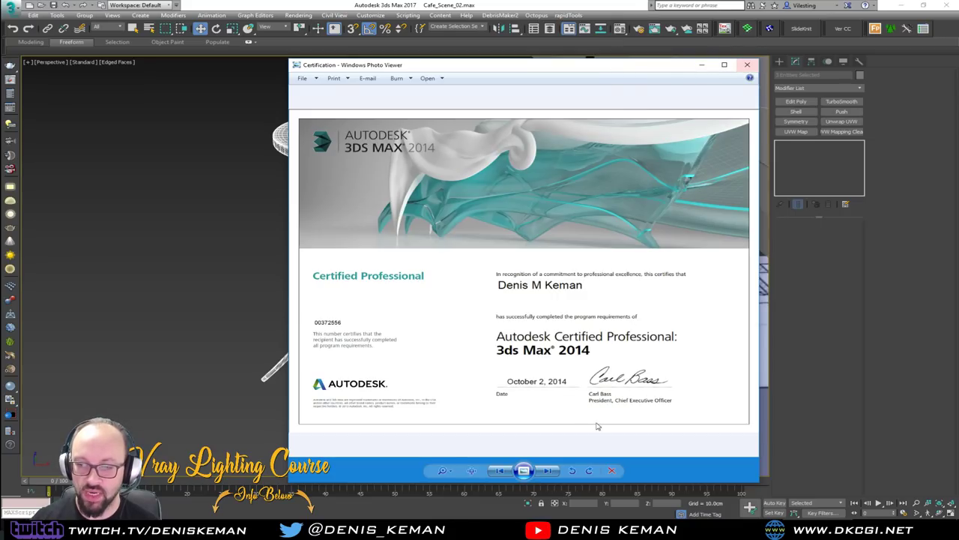
click(748, 65)
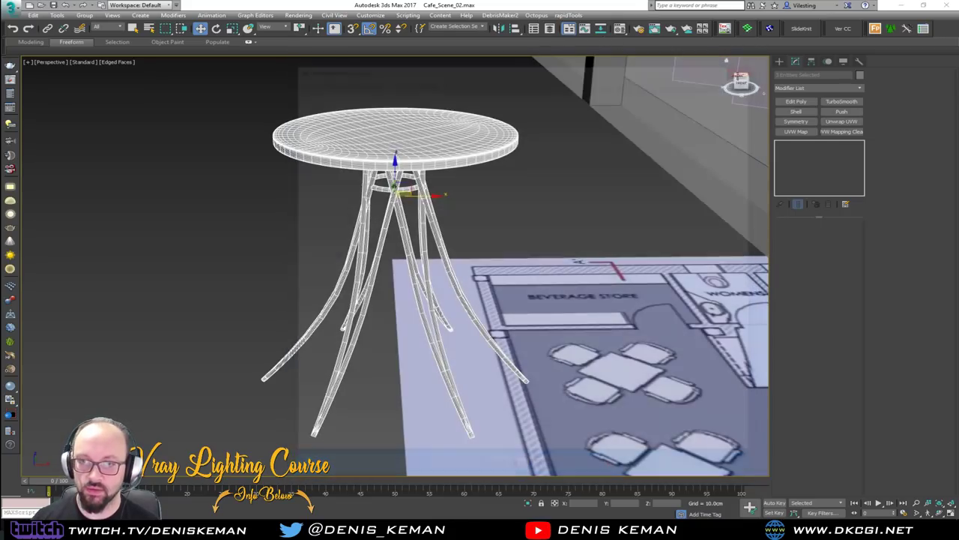
Move the selected table parts a little further from the building and group them as Table.
alt+middle_drag(421, 276, 300, 302)
drag(275, 294, 238, 297)
click(84, 15)
click(95, 28)
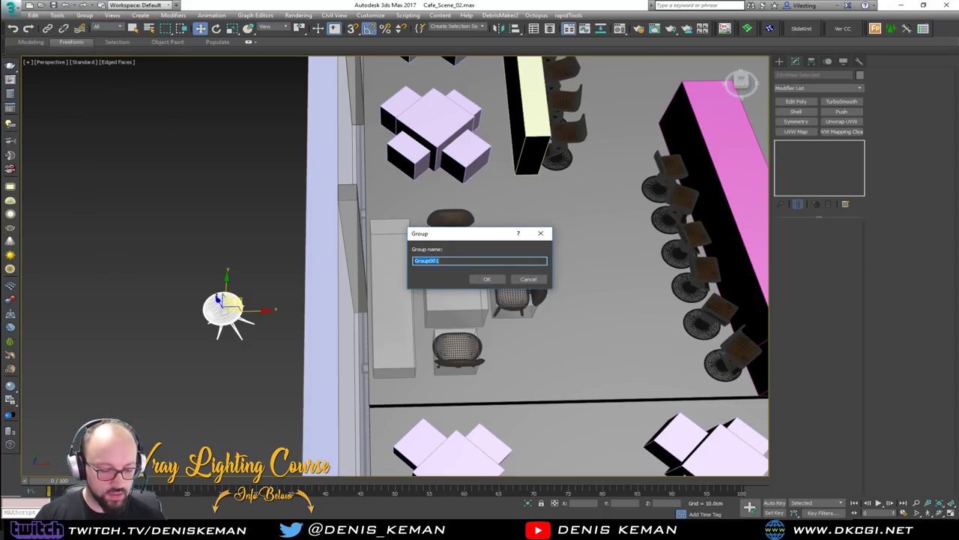
key(Return)
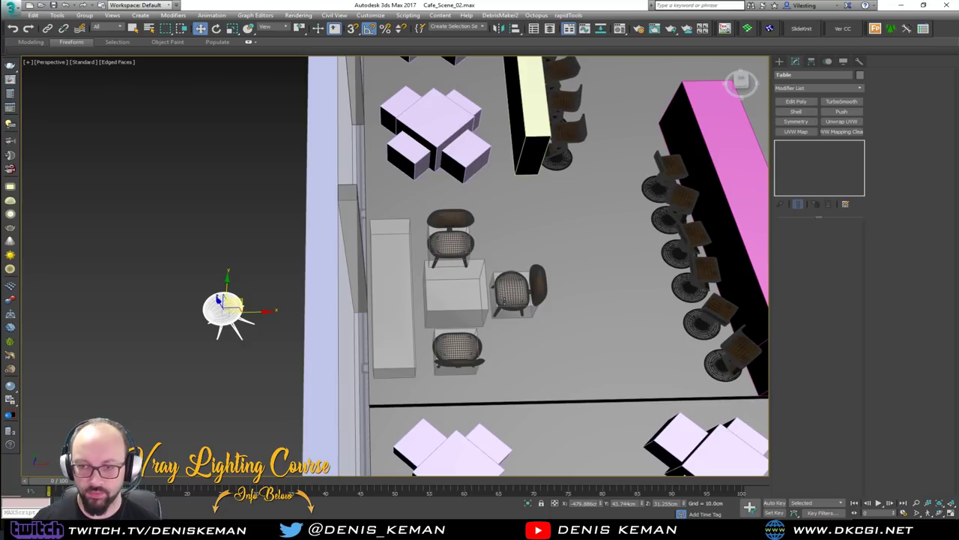
Align the Table group to the seating placeholder Table_PH_007, pivot point to pivot point in X, Y and Z.
click(457, 302)
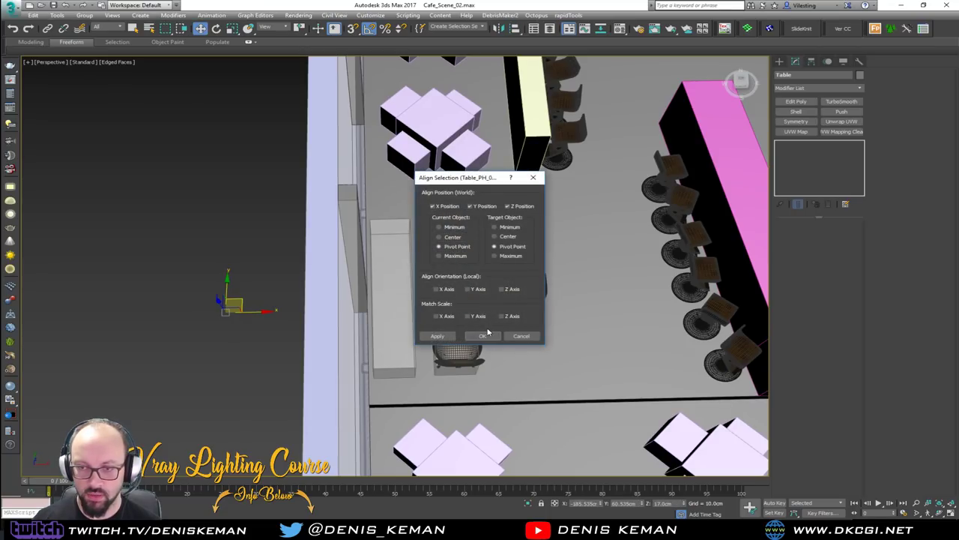
click(481, 336)
key(z)
alt+middle_drag(442, 325, 403, 271)
middle_drag(404, 271, 401, 313)
scroll(415, 363, down, 4)
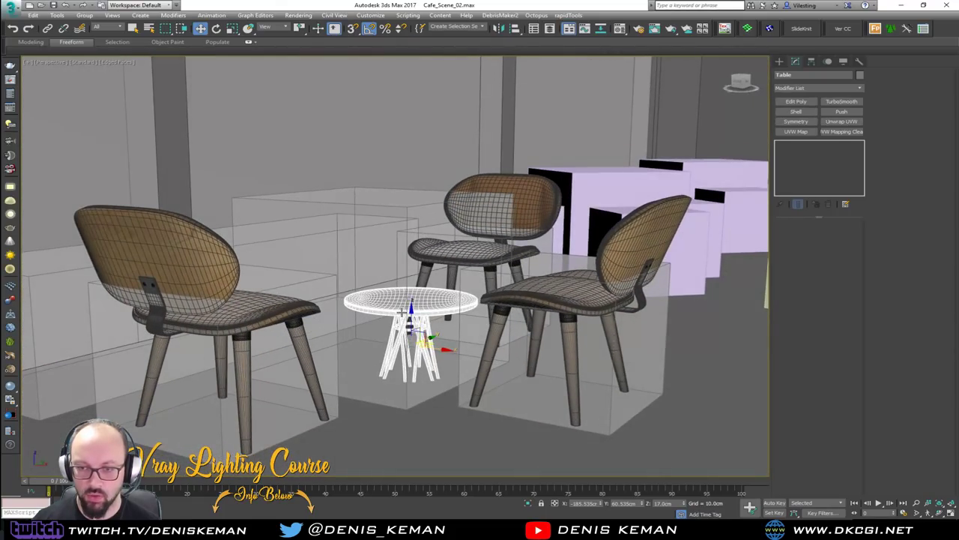
Raise the Table group vertically inside the transparent placeholder to bring its sunken legs up from the floor.
drag(413, 321, 427, 122)
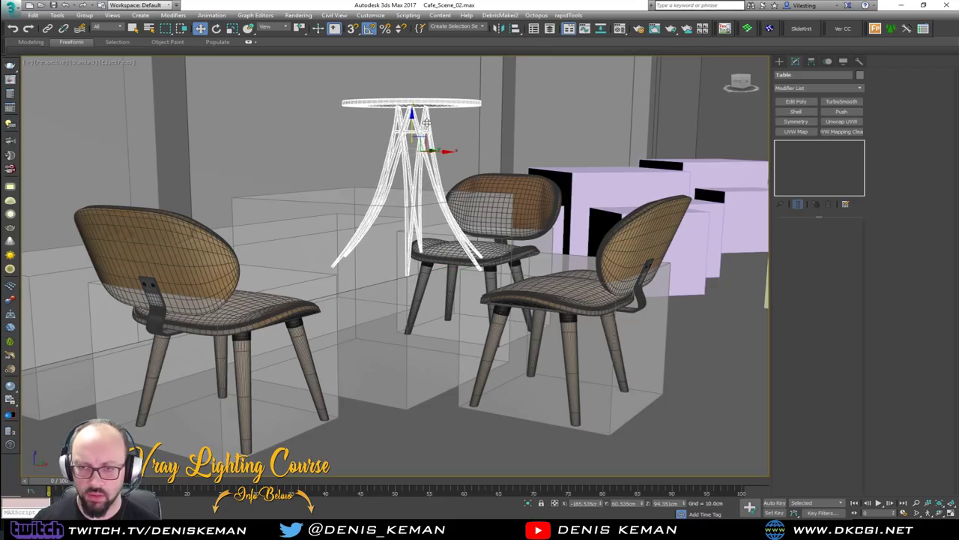
key(ctrl+z)
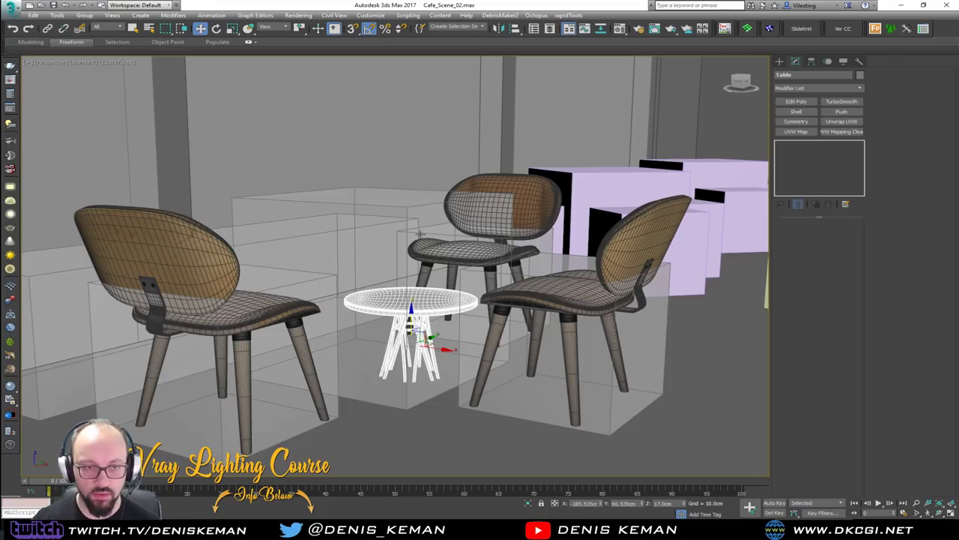
drag(411, 322, 416, 242)
alt+middle_drag(416, 243, 372, 250)
Copy the round table onto the open floor and move the three low chairs from the placeholder around the copy.
shift+drag(390, 213, 551, 362)
click(486, 302)
click(274, 287)
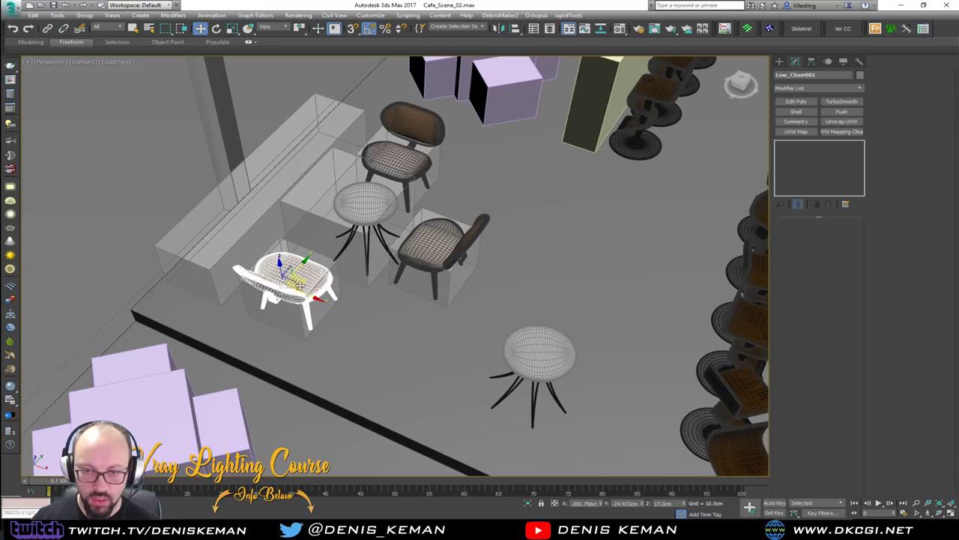
drag(305, 279, 503, 373)
click(417, 127)
drag(420, 140, 585, 305)
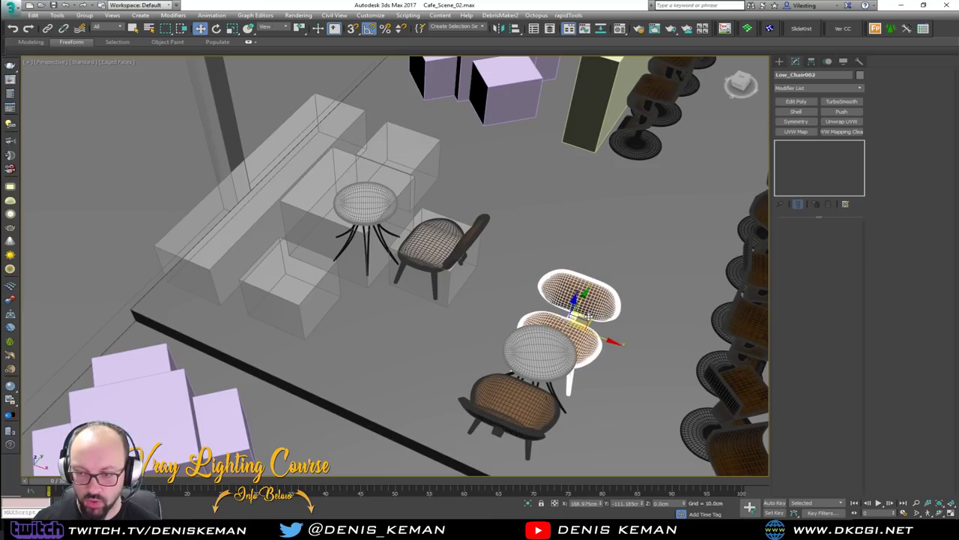
click(472, 236)
drag(465, 248, 634, 395)
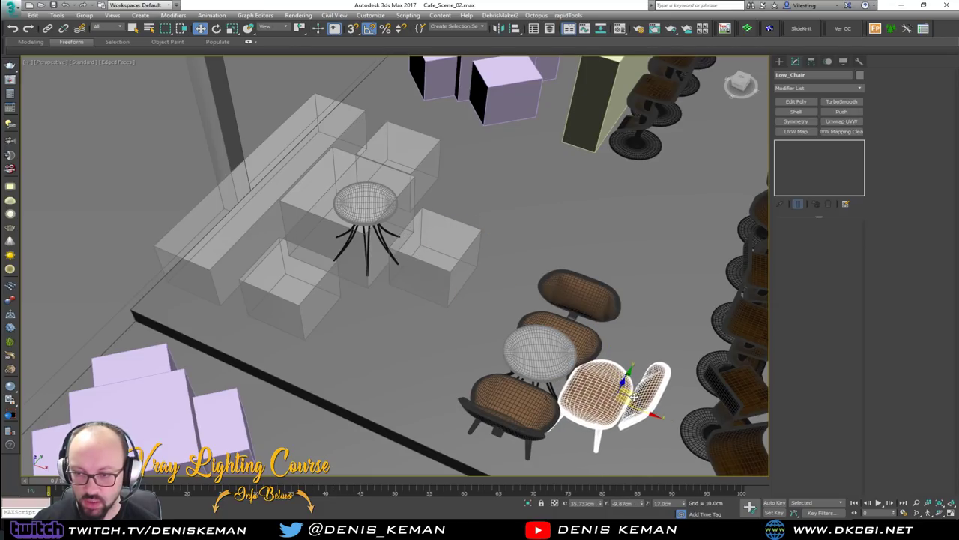
Move the two facing low chairs slightly outward from the copied round table.
key(z)
alt+middle_drag(498, 308, 313, 323)
alt+middle_drag(421, 318, 335, 242)
click(226, 316)
drag(139, 317, 112, 319)
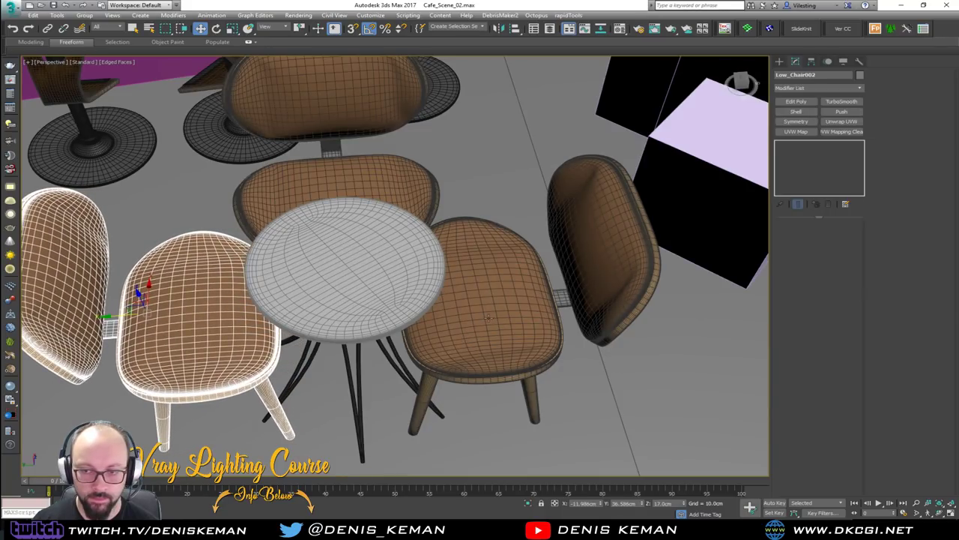
click(485, 311)
drag(488, 291, 508, 290)
Copy the low chair that has no partner opposite it, rotating the copy 180 degrees about Z.
alt+middle_drag(483, 292, 458, 193)
alt+middle_drag(448, 268, 424, 222)
alt+middle_drag(403, 338, 447, 353)
alt+middle_drag(600, 294, 344, 328)
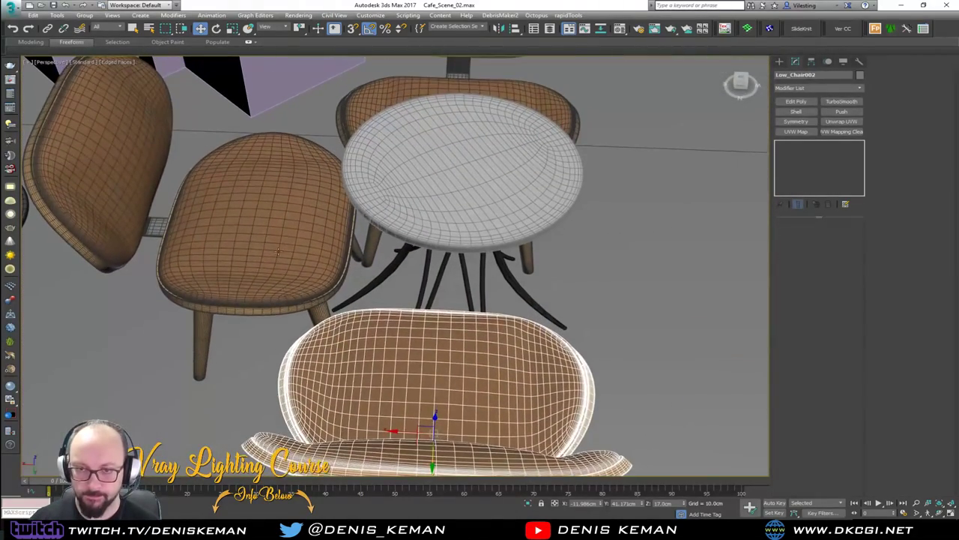
click(292, 258)
middle_drag(413, 261, 383, 316)
scroll(383, 316, down, 3)
key(e)
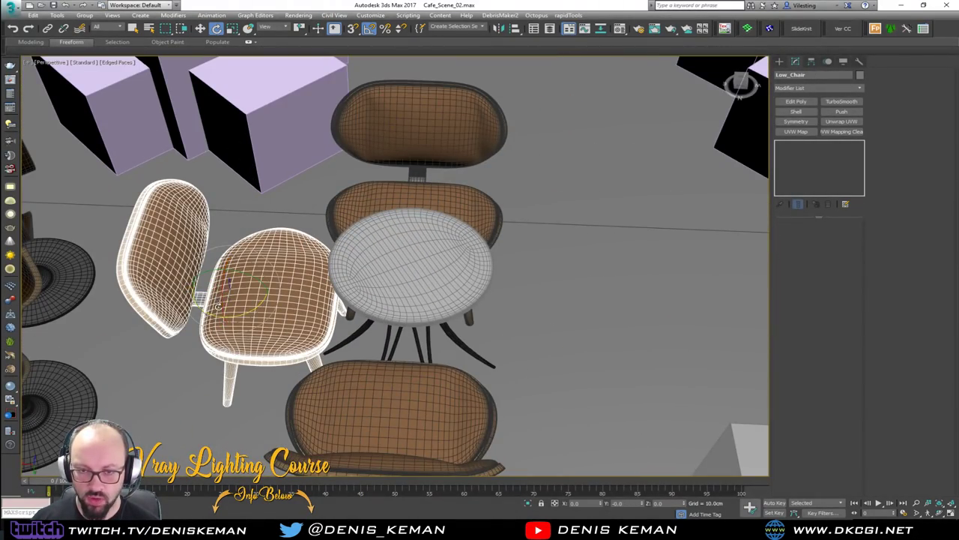
shift+drag(260, 310, 161, 344)
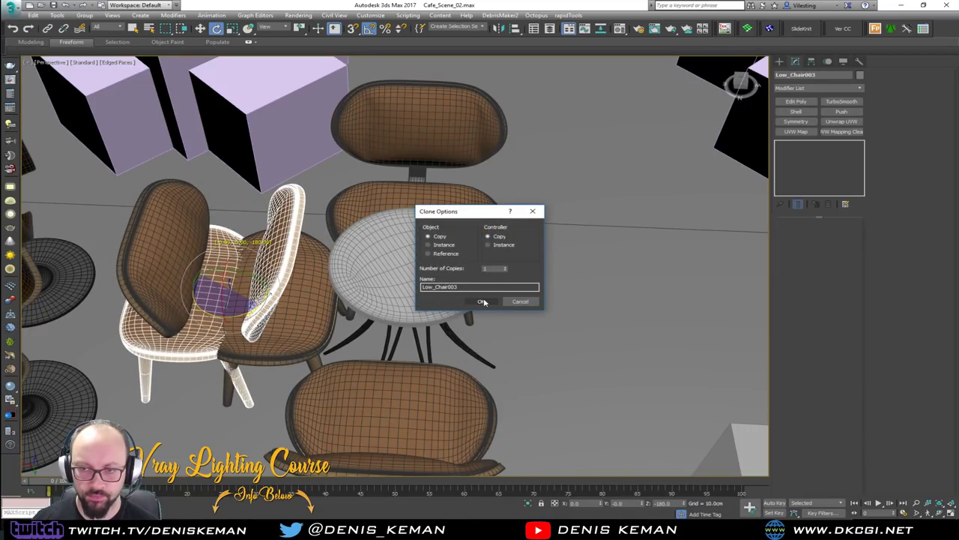
Move the rotated chair copy to the open side of the round table, facing its partner.
key(w)
drag(204, 286, 538, 305)
key(z)
alt+middle_drag(539, 305, 373, 204)
scroll(479, 302, up, 2)
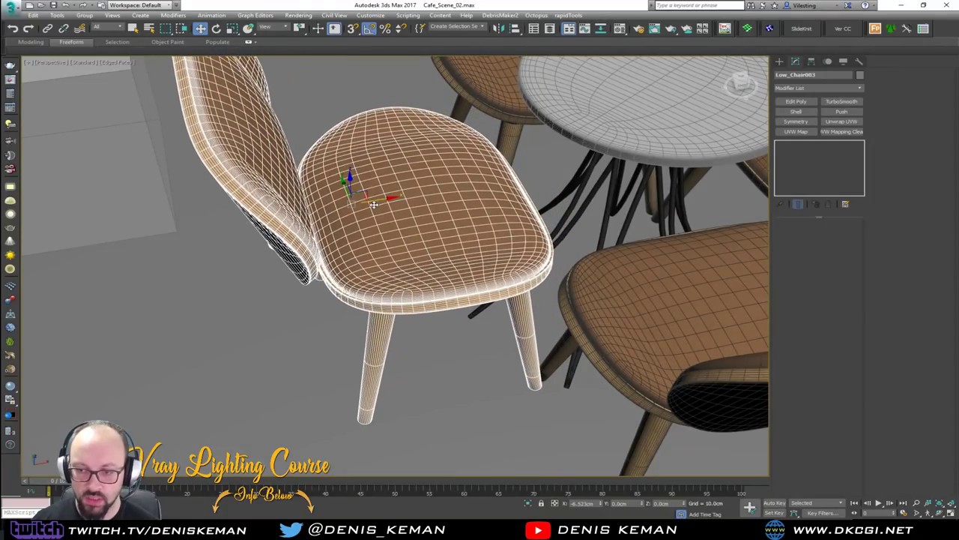
alt+middle_drag(448, 201, 369, 245)
ctrl+click(274, 231)
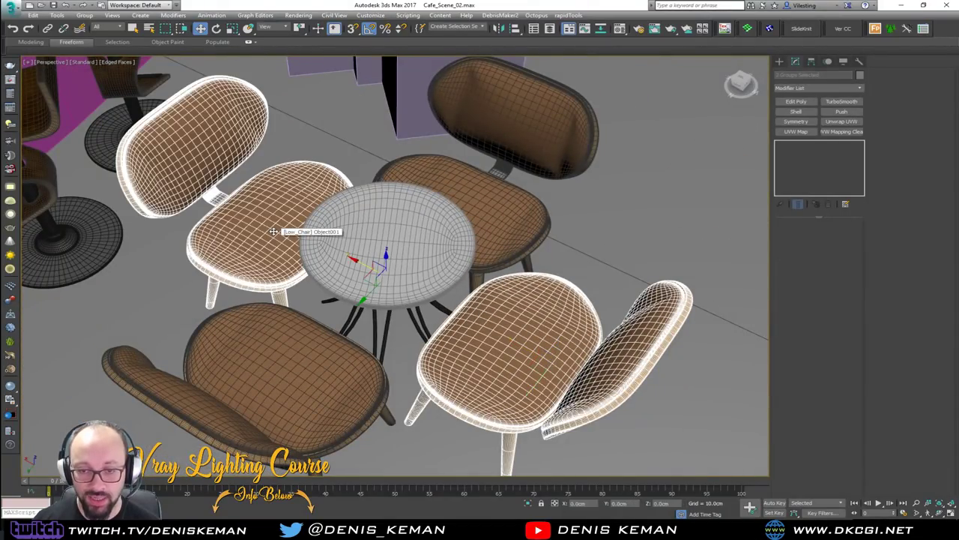
ctrl+click(289, 337)
ctrl+click(501, 207)
scroll(501, 207, down, 5)
alt+middle_drag(501, 208, 371, 227)
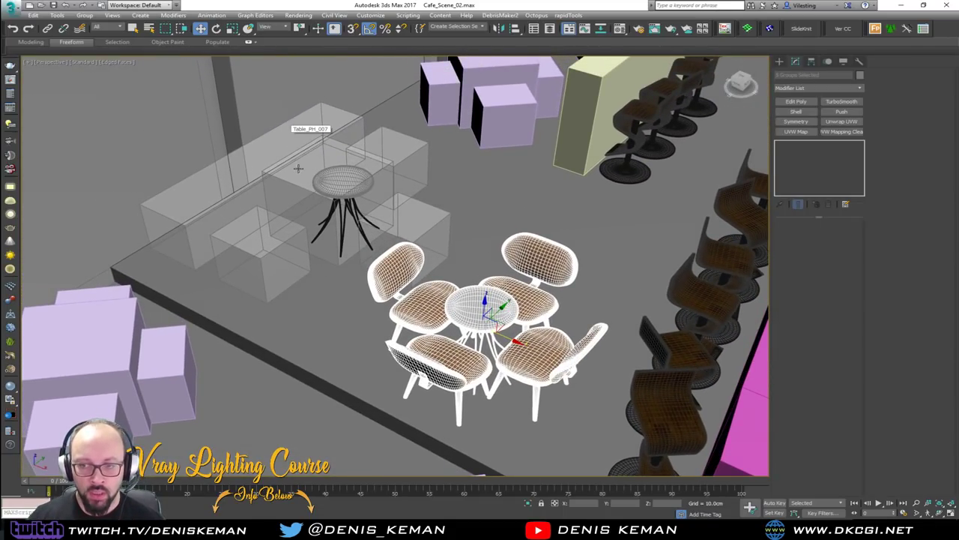
Delete the original round table standing inside the transparent seating placeholder.
scroll(334, 196, up, 3)
click(359, 194)
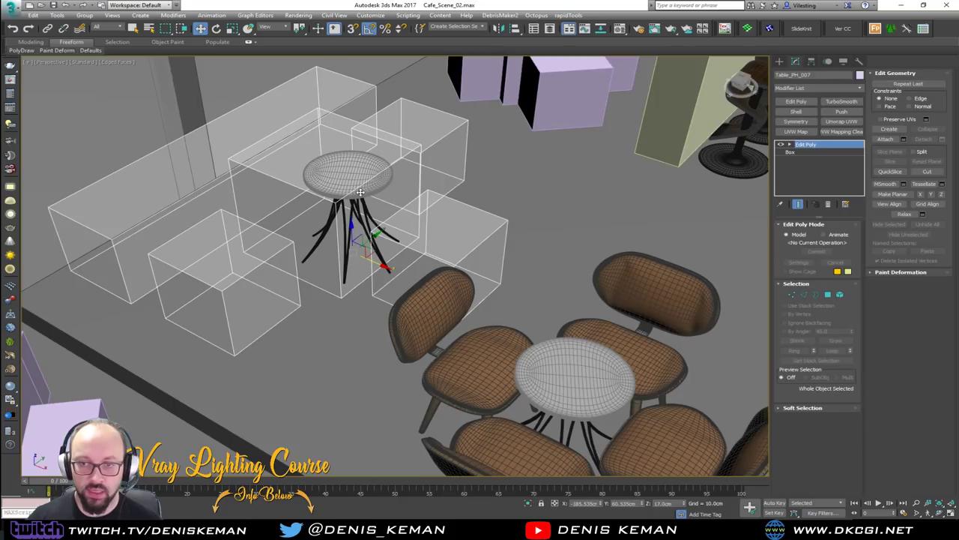
key(Delete)
Group the round table and its four low chairs as Table_Combo.
middle_drag(525, 309, 355, 153)
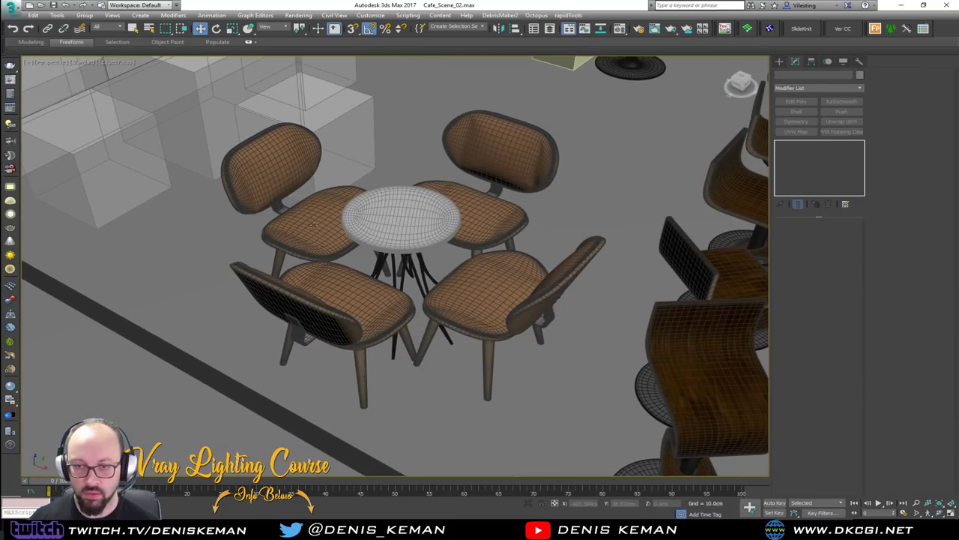
click(318, 222)
ctrl+click(407, 232)
ctrl+click(473, 215)
ctrl+click(467, 288)
ctrl+click(387, 298)
alt+middle_drag(389, 285, 216, 73)
click(85, 15)
click(96, 26)
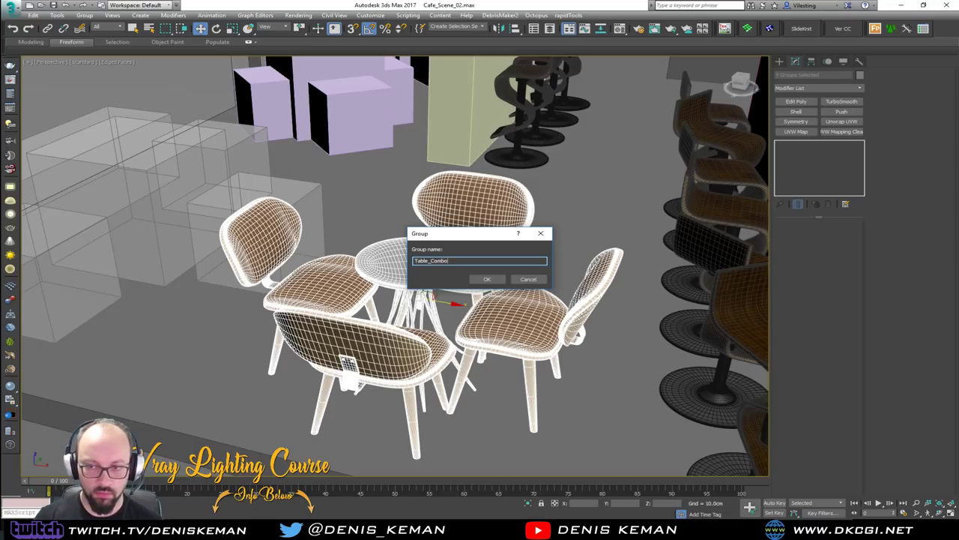
key(Return)
Copy the Table_Combo group onto each of the two lilac four-seat placeholders behind the pale yellow counter.
middle_drag(353, 144, 362, 283)
scroll(376, 257, down, 5)
mouse_move(417, 322)
shift+mouse_down()
mouse_move(421, 270)
mouse_move(492, 126)
mouse_move(504, 124)
shift+mouse_up()
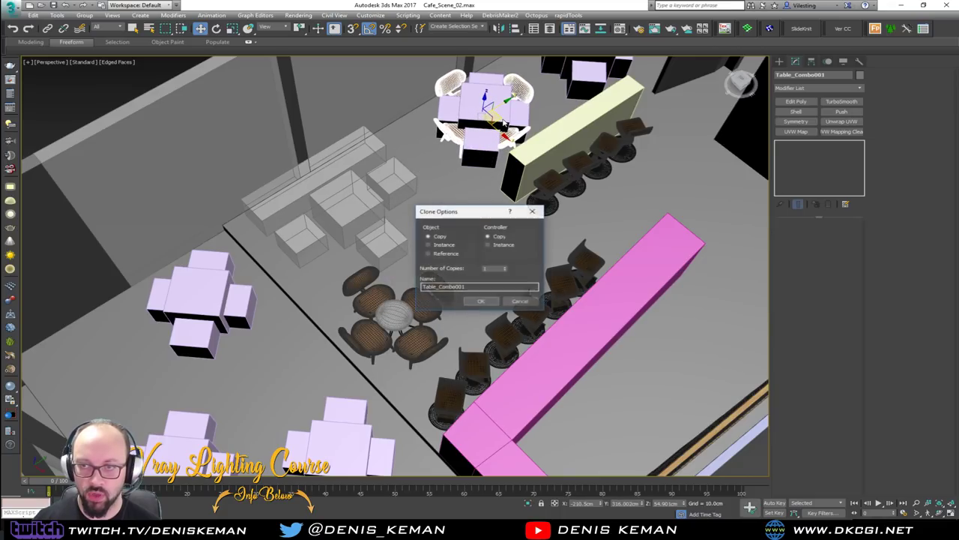
click(482, 301)
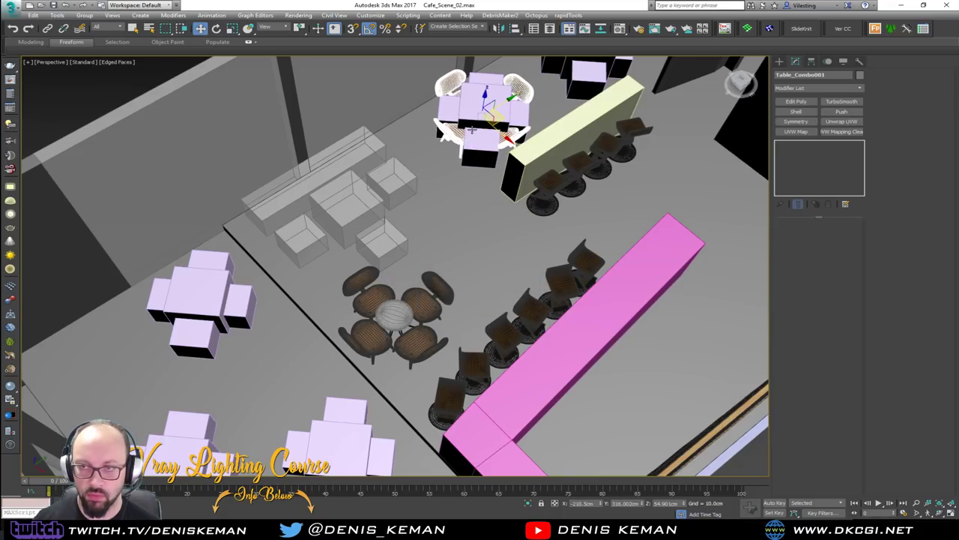
scroll(473, 134, up, 4)
scroll(445, 195, down, 2)
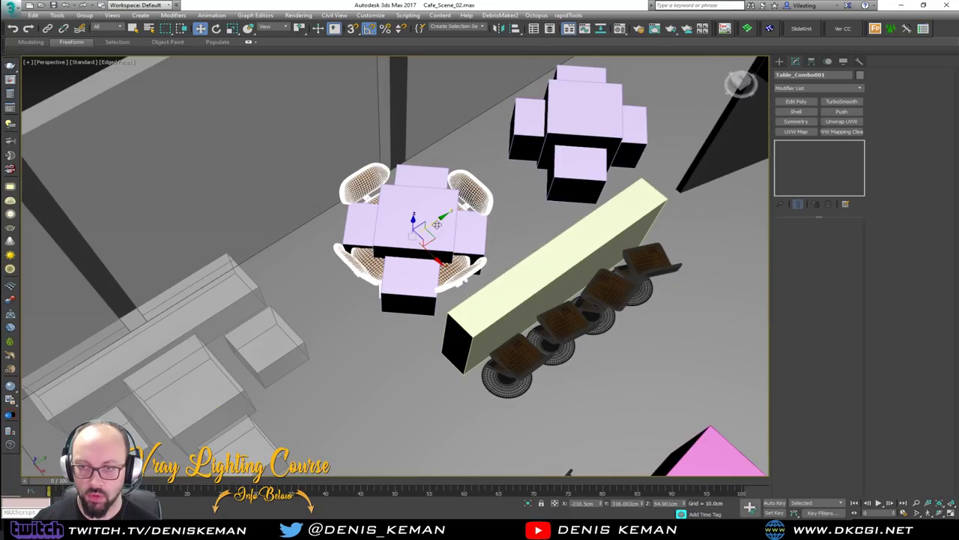
shift+drag(437, 219, 570, 219)
click(481, 301)
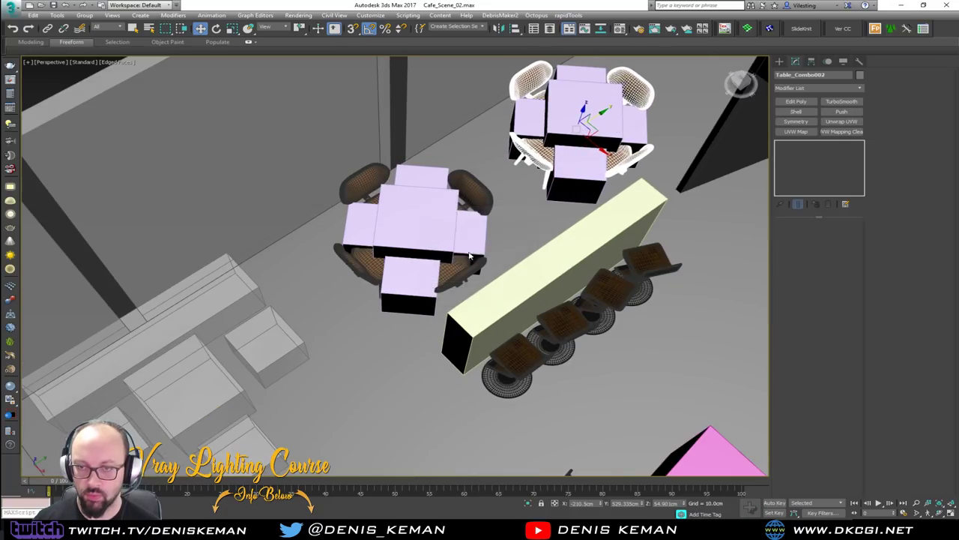
Delete the two lilac four-seat placeholders overlapping the copied table groups behind the pale yellow counter.
click(424, 225)
key(Delete)
click(569, 124)
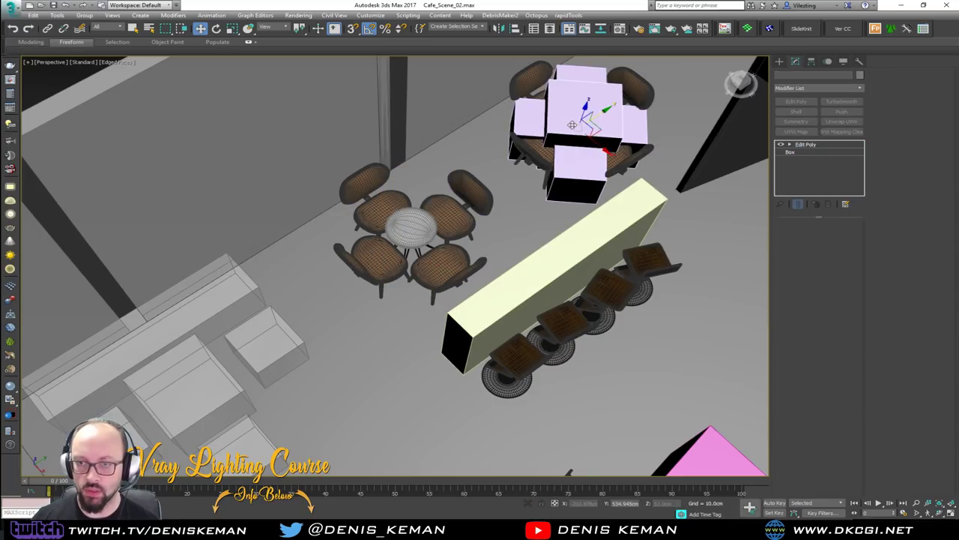
key(Delete)
Rotate both copied table groups behind the pale yellow counter about 45 degrees around their vertical axis.
mouse_move(500, 215)
alt+middle_down()
mouse_move(522, 170)
mouse_move(439, 255)
mouse_move(501, 249)
mouse_move(510, 266)
mouse_move(437, 280)
alt+middle_up()
scroll(468, 204, up, 4)
key(F4)
click(362, 270)
key(e)
drag(359, 311, 383, 312)
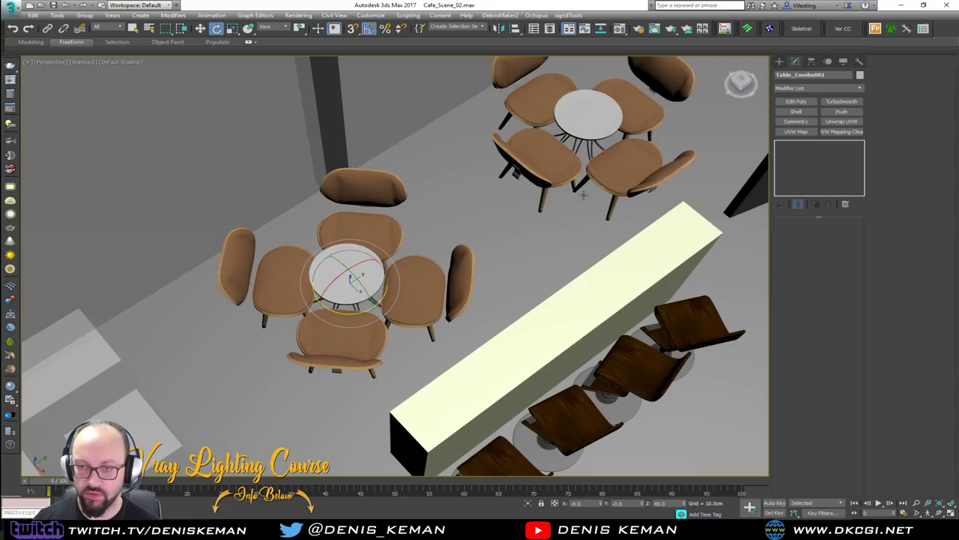
click(590, 117)
drag(591, 158, 612, 156)
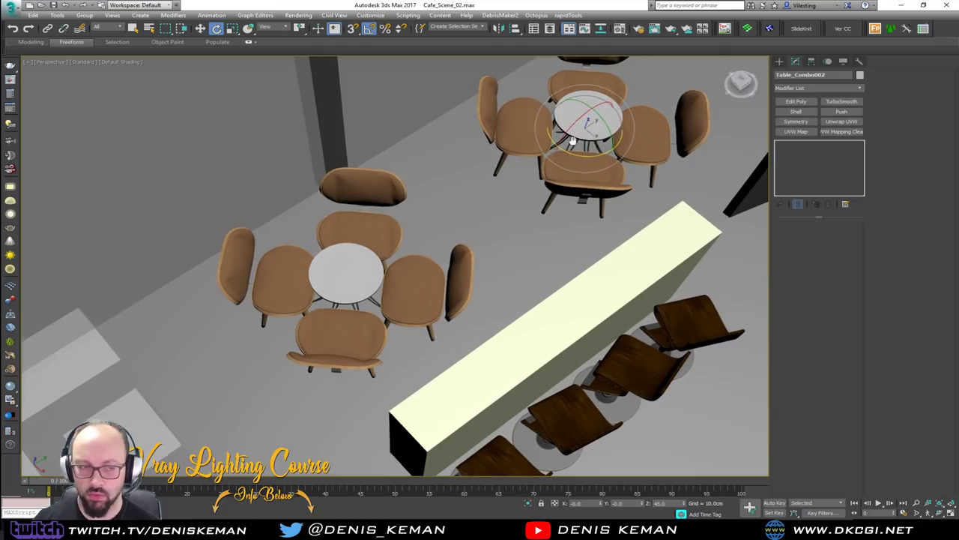
Examine the furnished cafe layout and the placed table groups up close, comparing the shaded, edged and wireframe displays.
scroll(592, 277, down, 6)
click(317, 163)
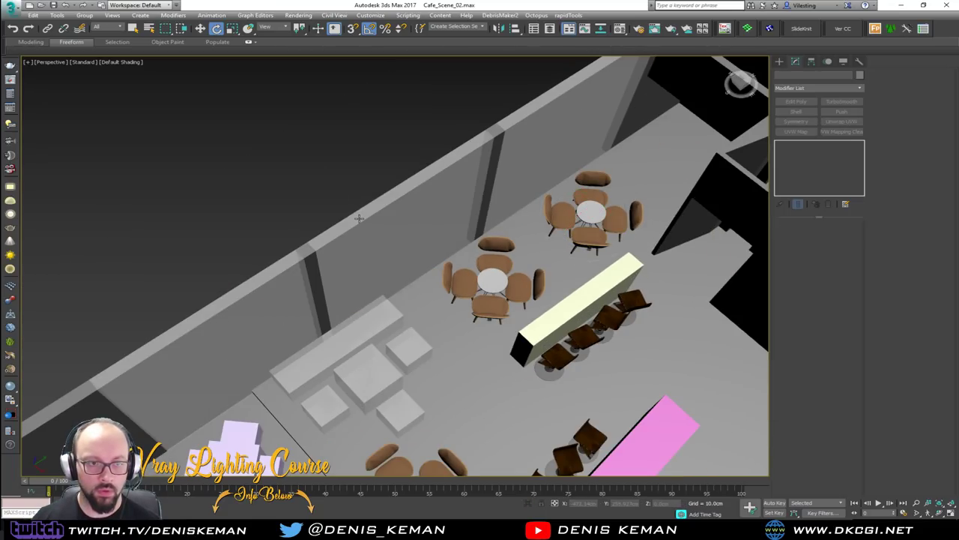
scroll(359, 218, down, 5)
scroll(365, 189, up, 1)
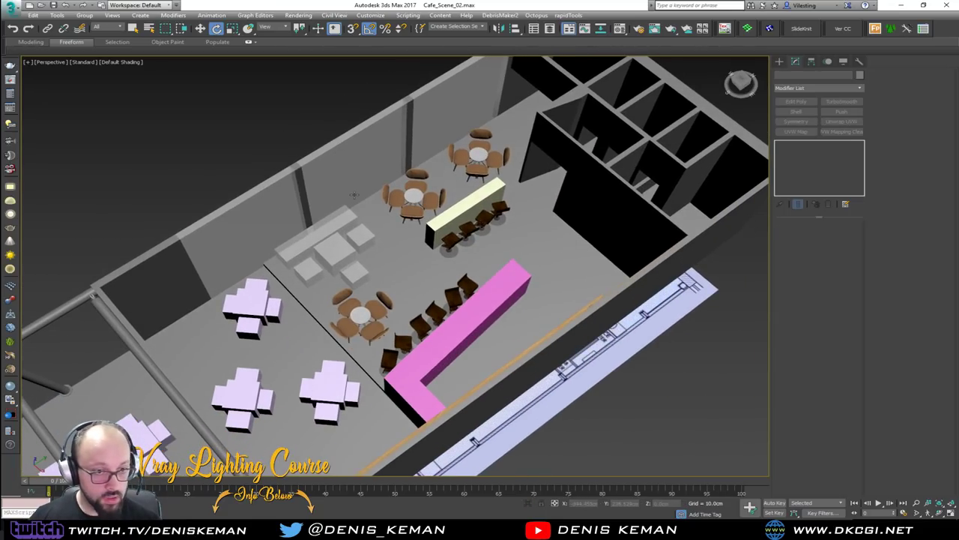
alt+middle_drag(369, 269, 454, 255)
alt+middle_drag(392, 248, 362, 252)
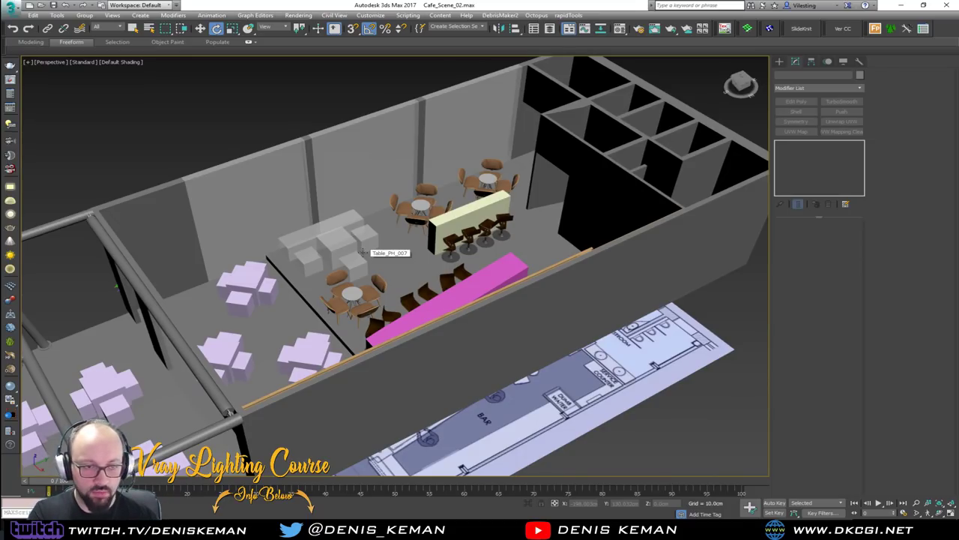
scroll(339, 295, up, 5)
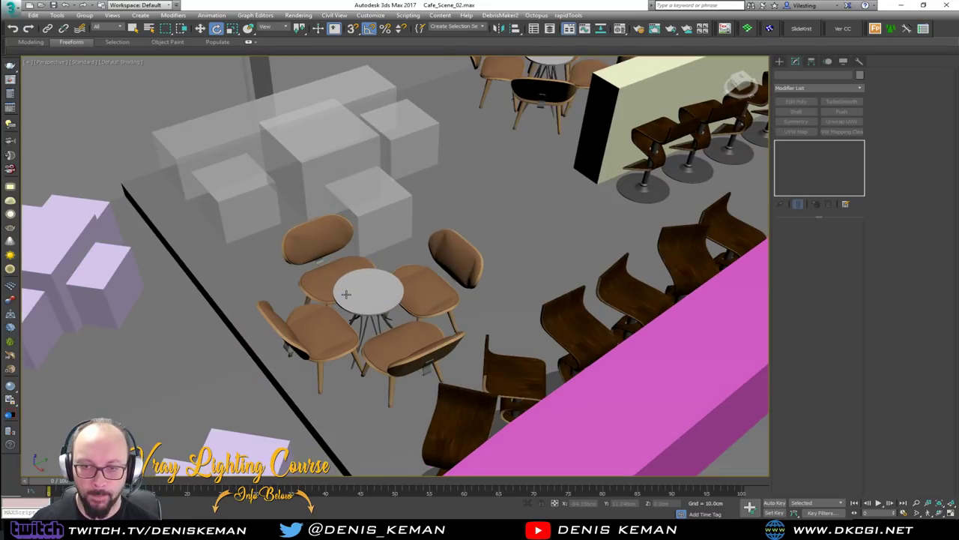
click(361, 297)
key(F4)
key(w)
scroll(339, 299, down, 5)
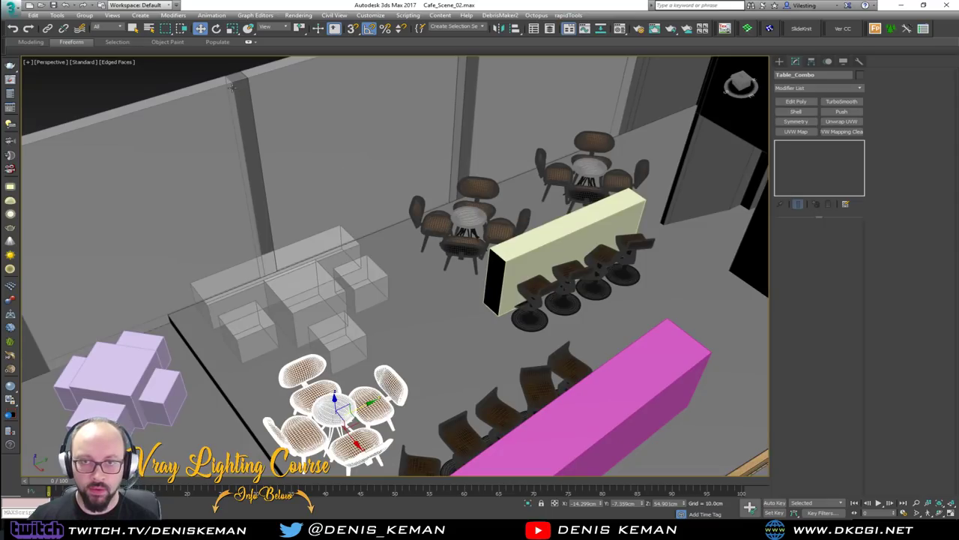
click(189, 77)
key(F3)
middle_drag(455, 231, 411, 265)
key(F3)
key(F4)
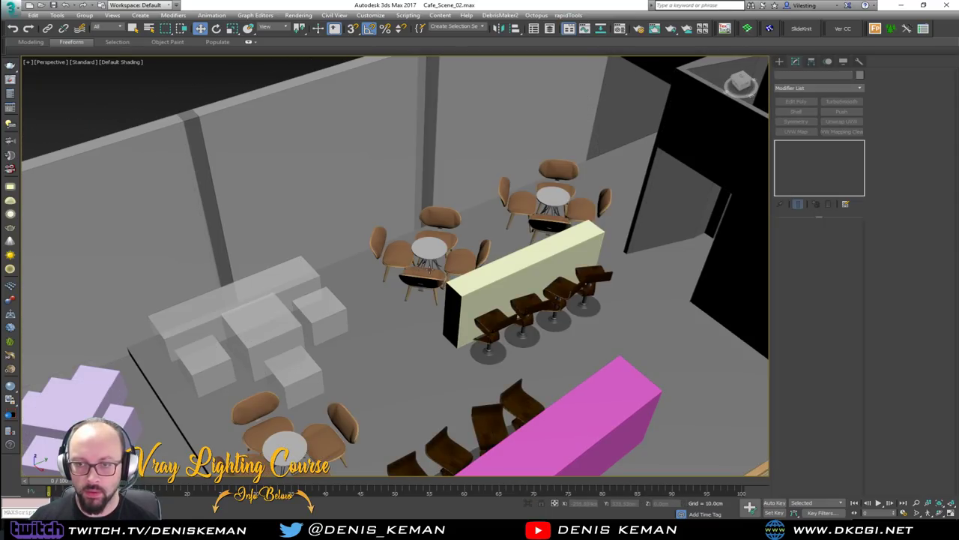
scroll(428, 271, up, 3)
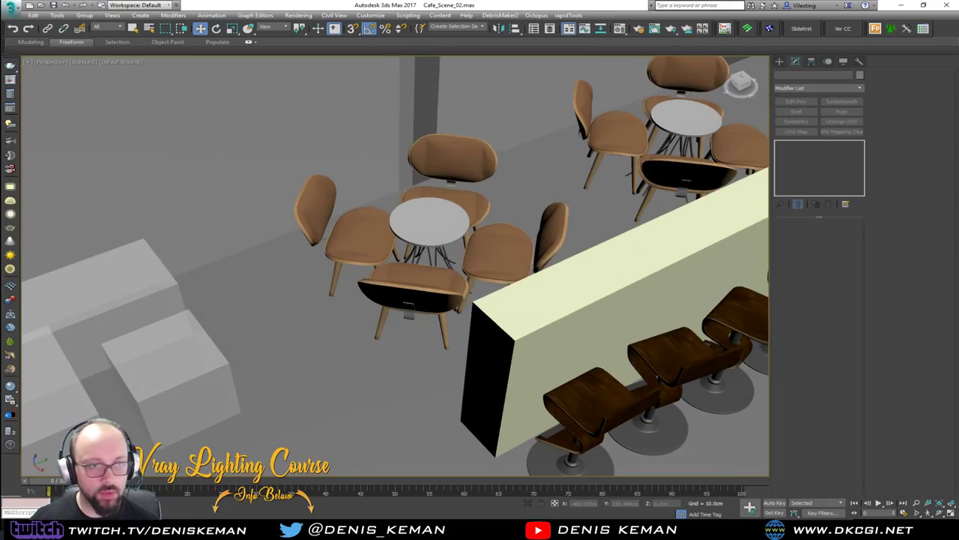
alt+middle_drag(524, 270, 492, 265)
scroll(358, 257, up, 2)
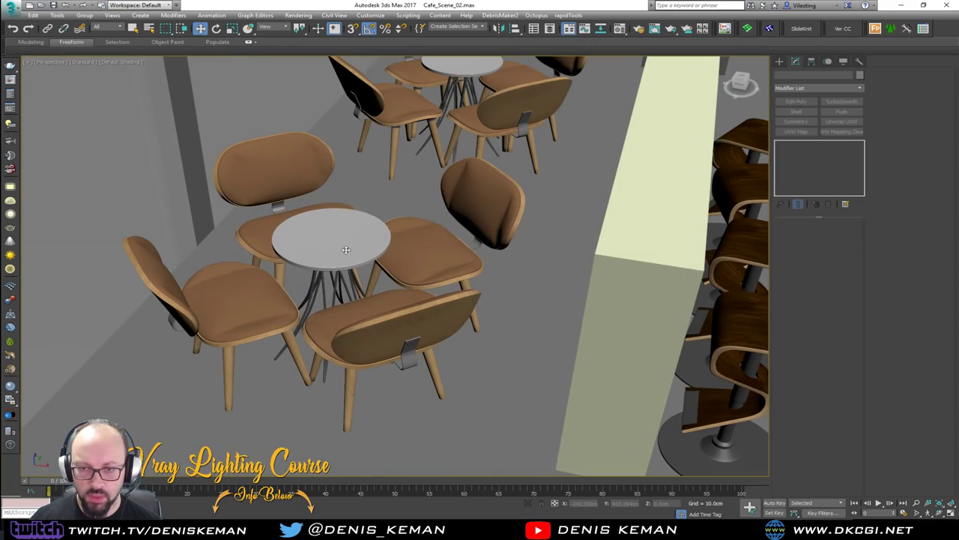
Open the Table_Combo001 group and the Table002 group nested inside it for editing.
click(352, 253)
scroll(352, 253, up, 3)
key(F4)
scroll(389, 317, up, 2)
scroll(389, 317, down, 5)
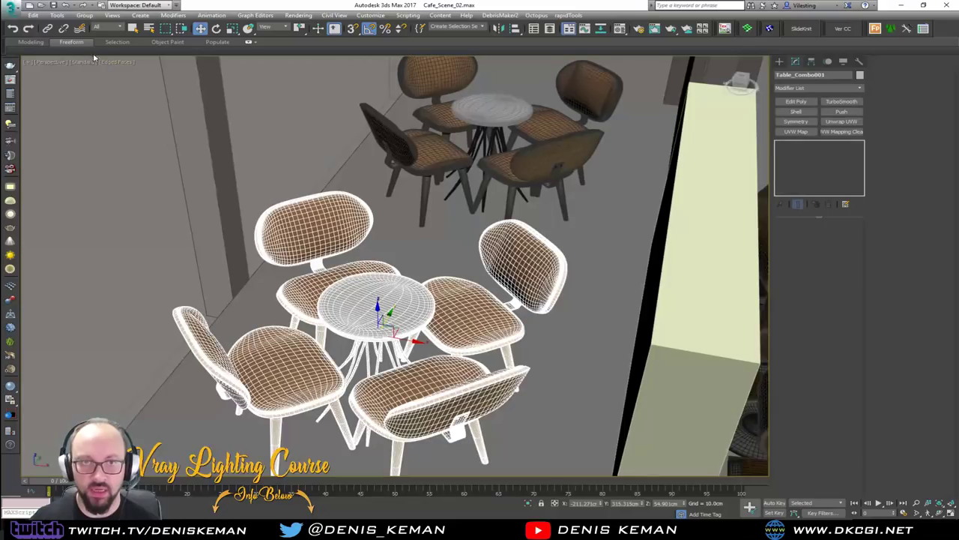
click(84, 15)
click(96, 48)
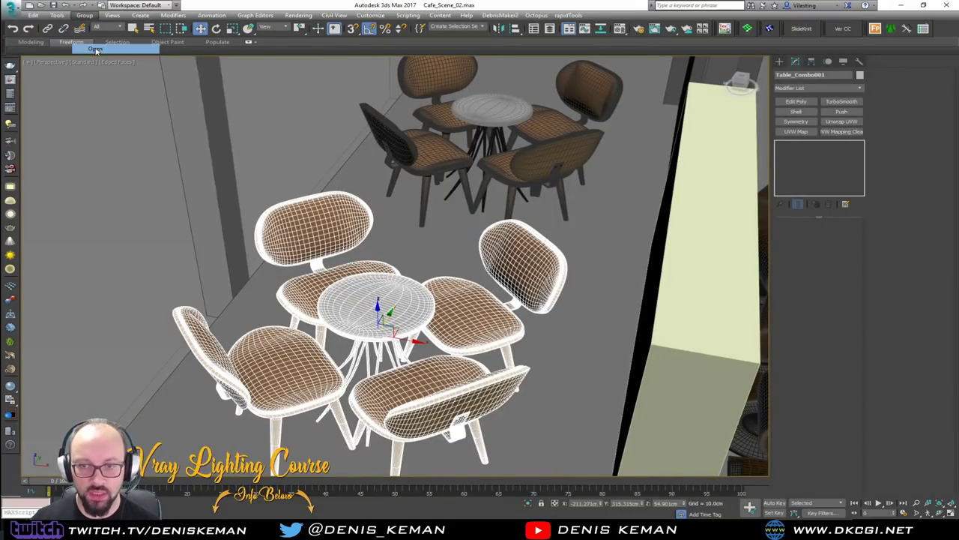
click(359, 306)
scroll(379, 326, up, 5)
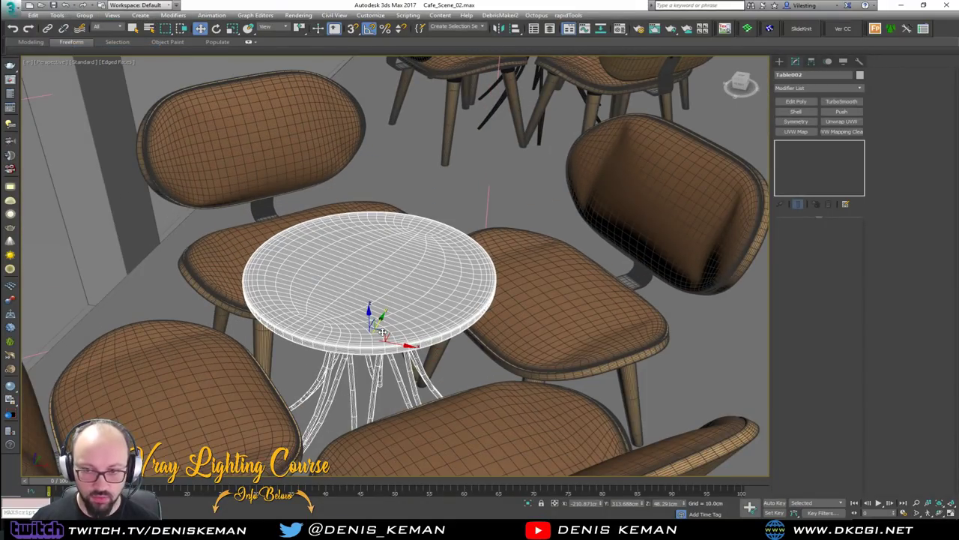
click(85, 16)
click(96, 48)
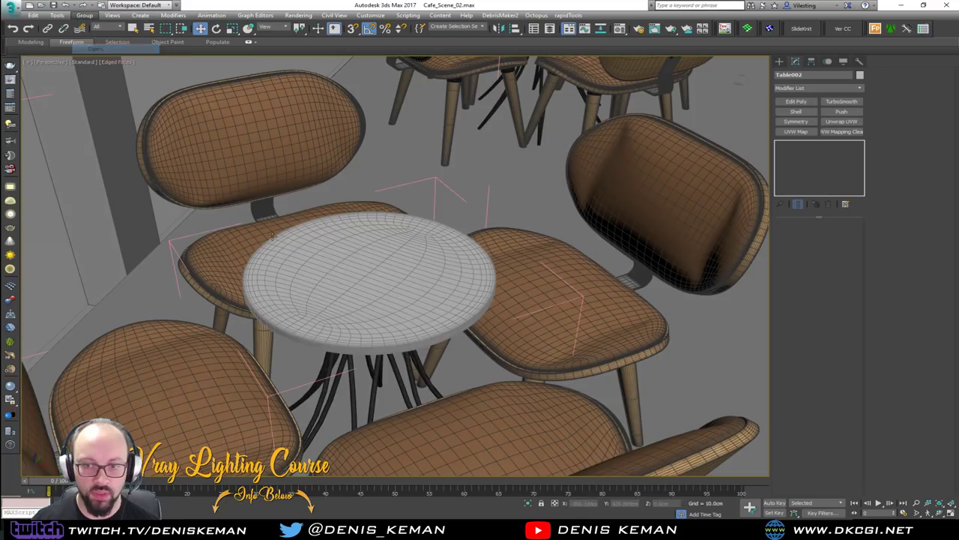
Assign the light wood Material #2 to the round table top.
click(342, 277)
key(m)
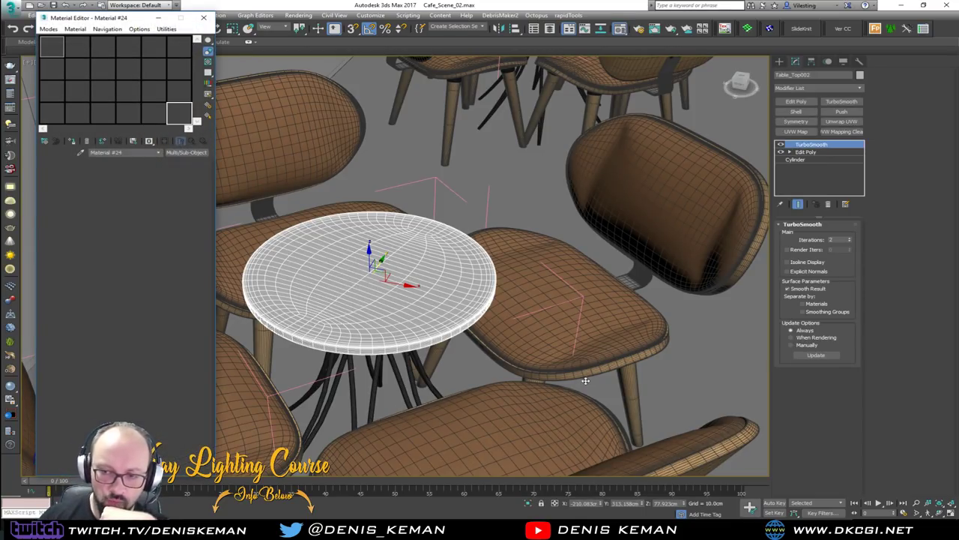
click(101, 49)
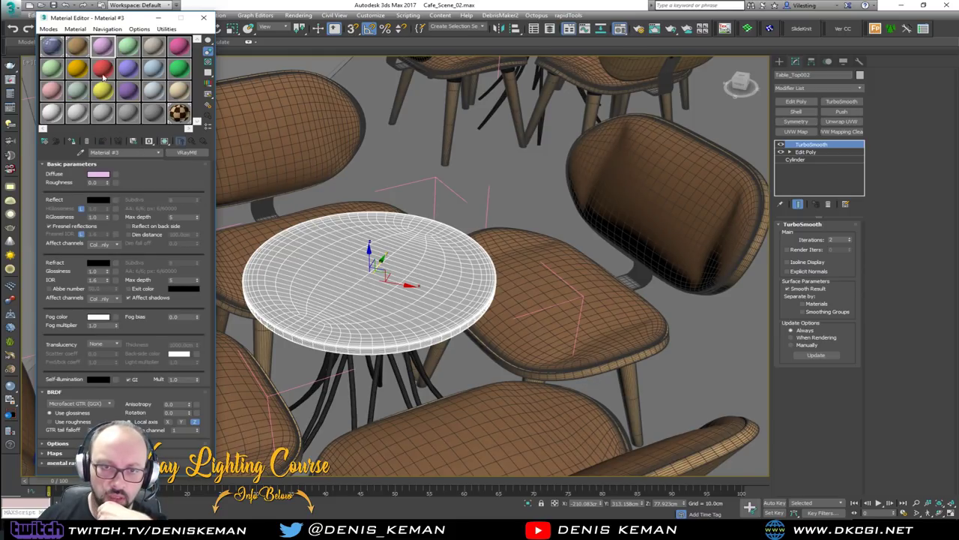
click(76, 46)
click(72, 141)
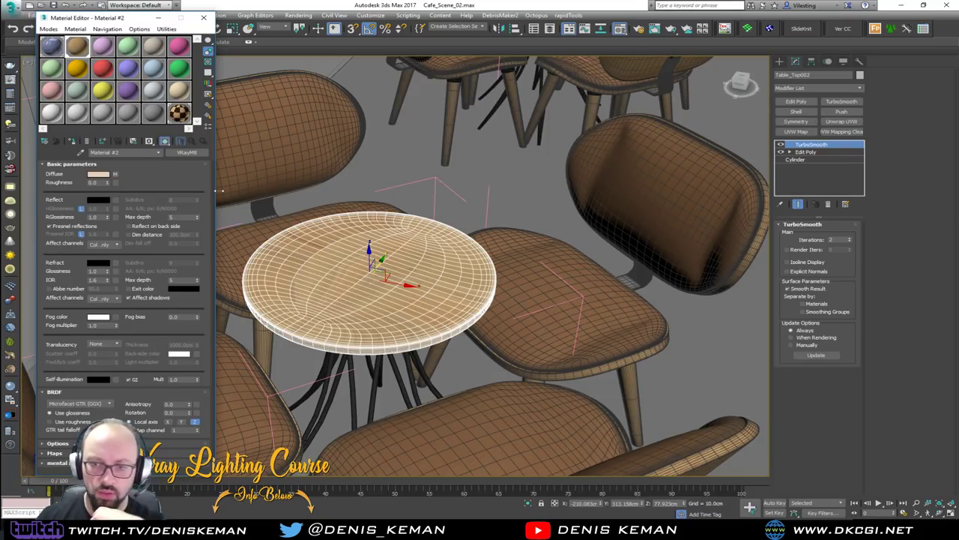
Add a UVW Map modifier to the table top with Cylindrical mapping and Cap enabled.
scroll(377, 298, up, 3)
click(796, 131)
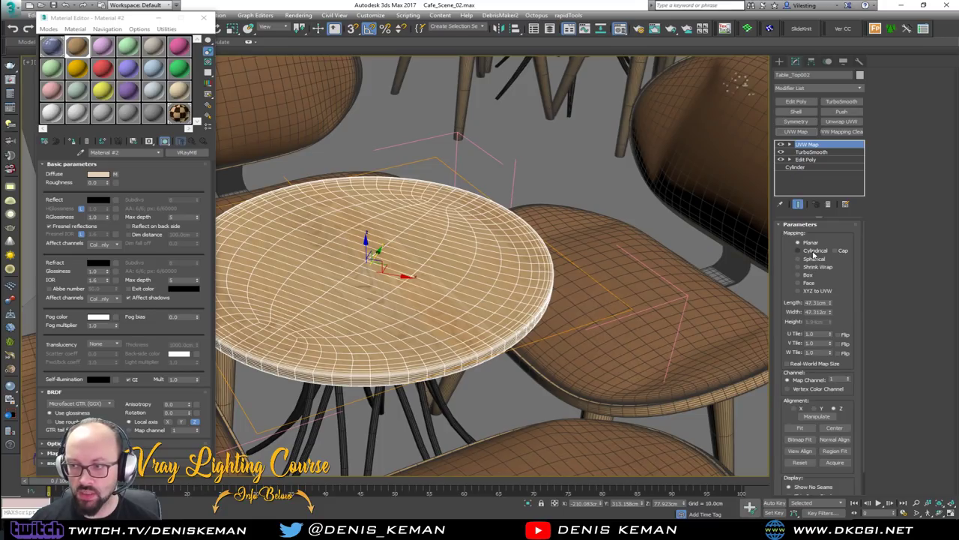
click(814, 253)
scroll(400, 322, up, 2)
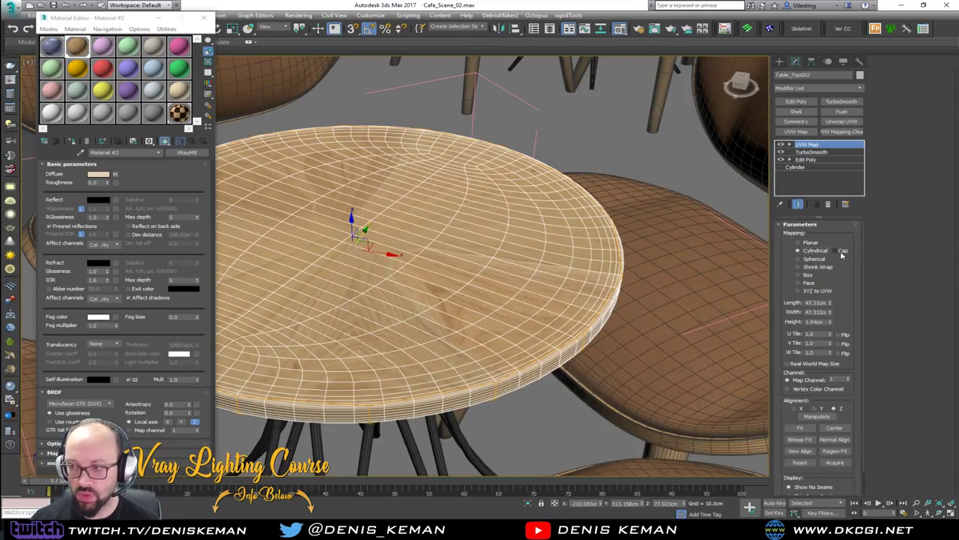
click(841, 252)
Scale the table top's UVW Map gizmo vertically so the wood texture stretches less along the rim.
alt+middle_drag(551, 195, 550, 249)
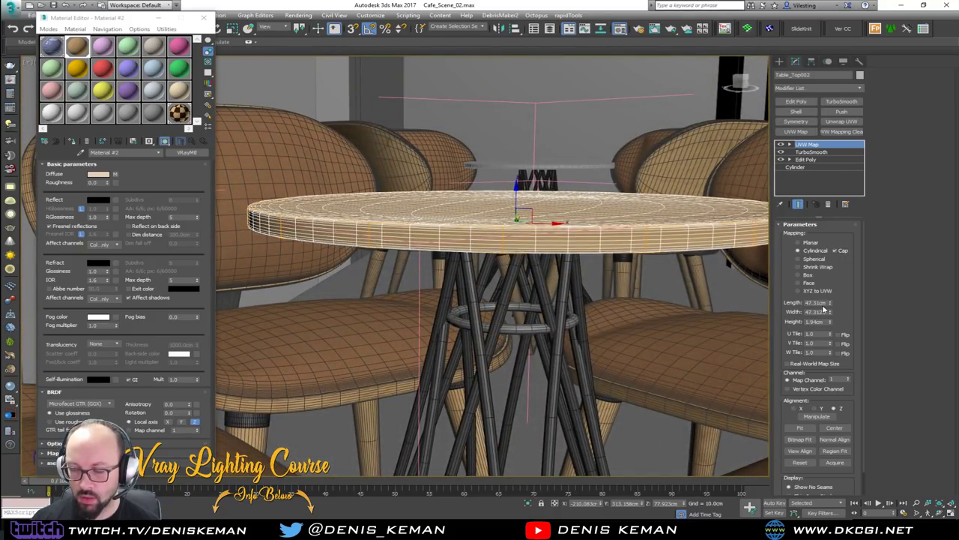
click(806, 148)
key(r)
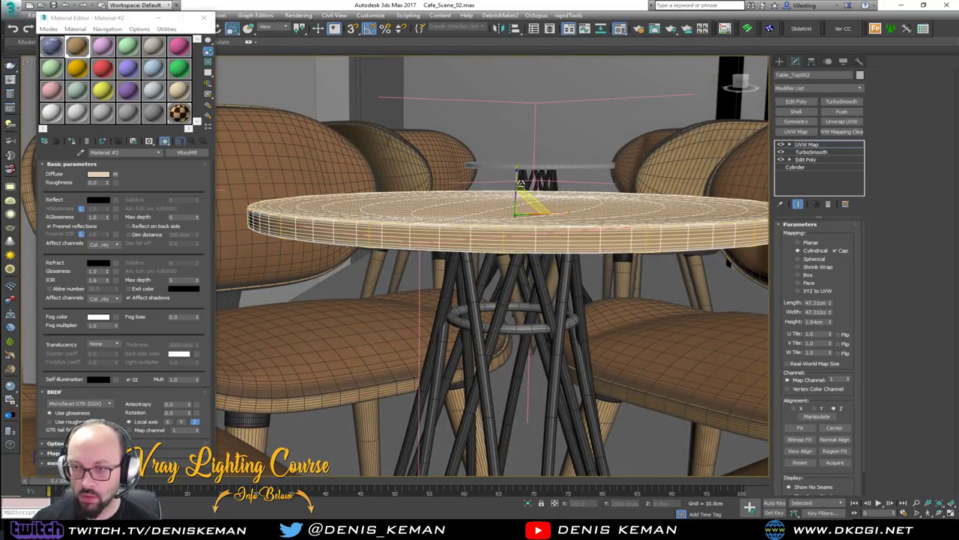
drag(517, 178, 550, 86)
click(831, 147)
click(594, 127)
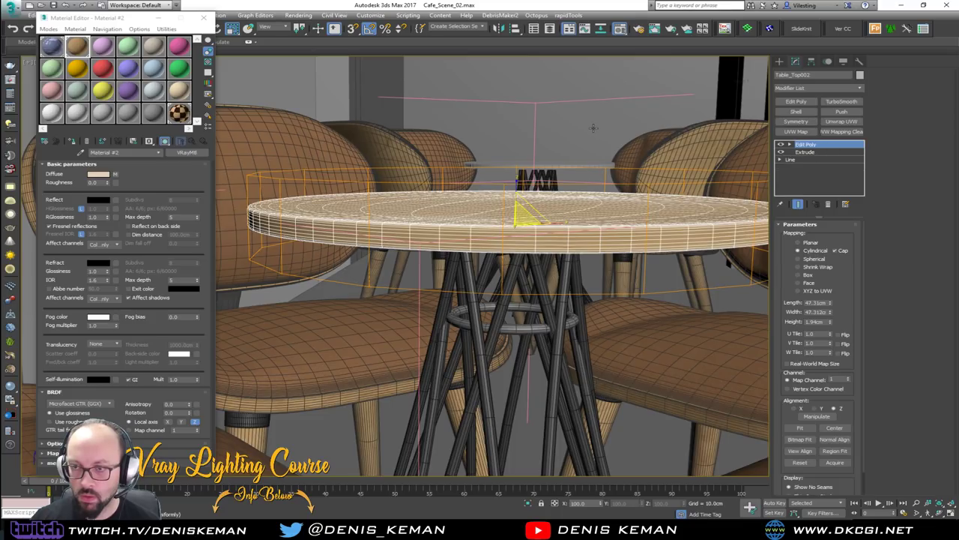
Check the wood grain on the table rim in shaded view and scale the UVW Map gizmo taller again.
key(F3)
alt+middle_drag(537, 183, 490, 339)
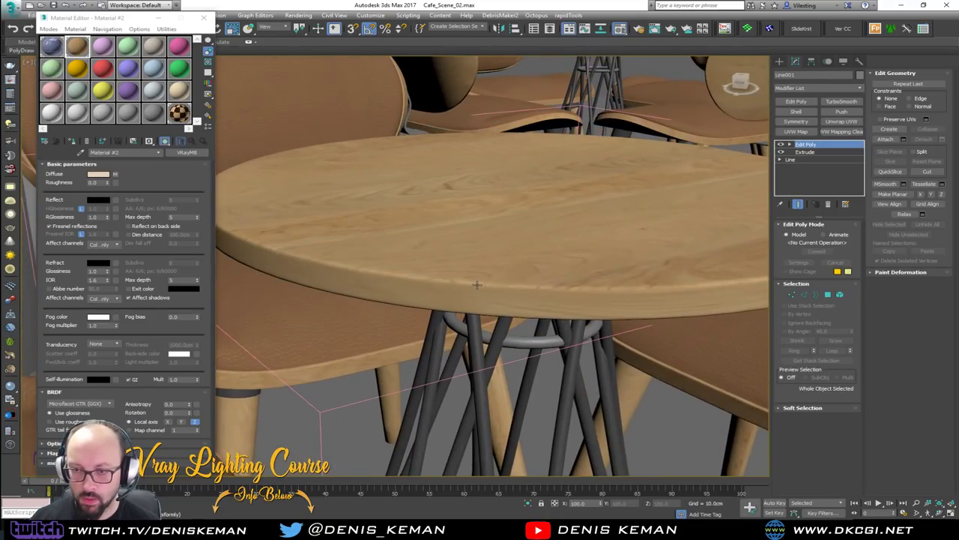
scroll(477, 284, up, 4)
click(680, 254)
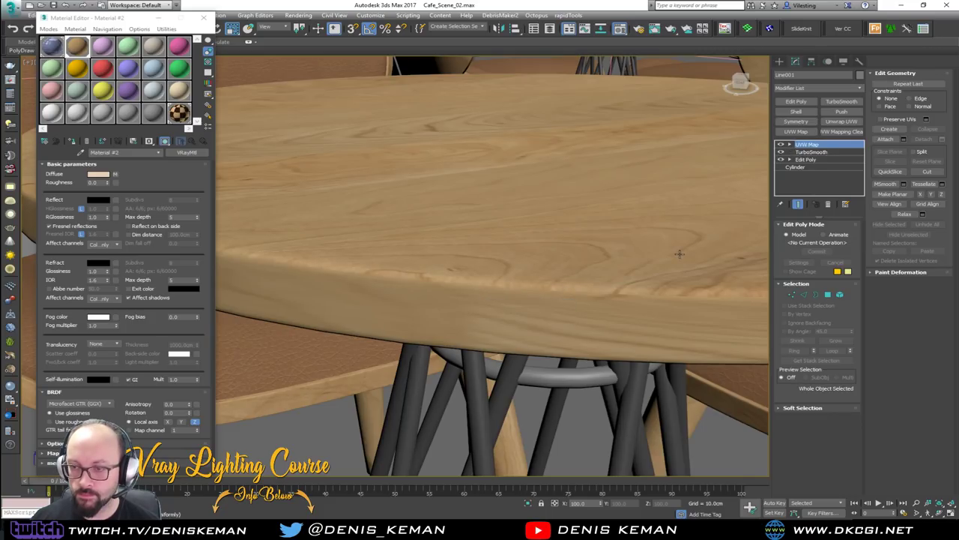
click(789, 144)
click(809, 152)
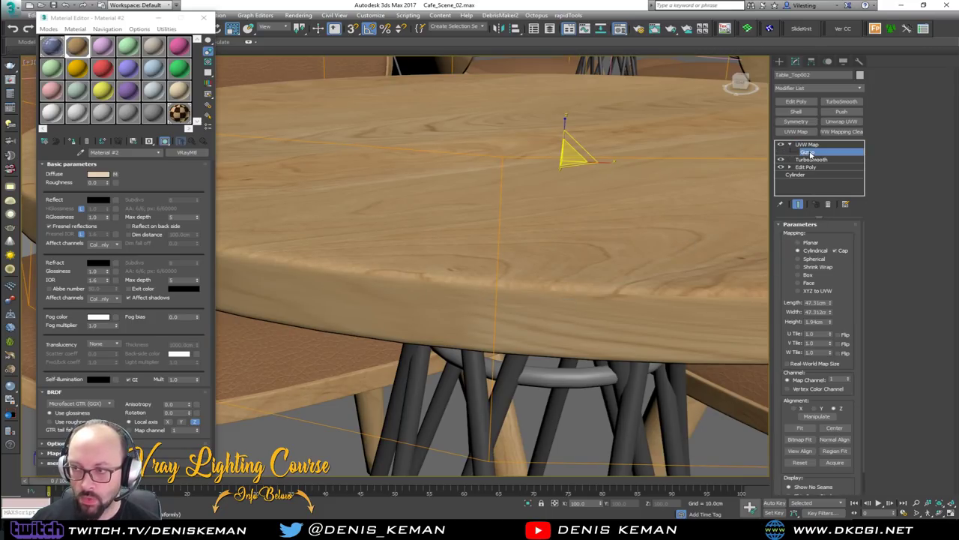
drag(567, 107, 568, 22)
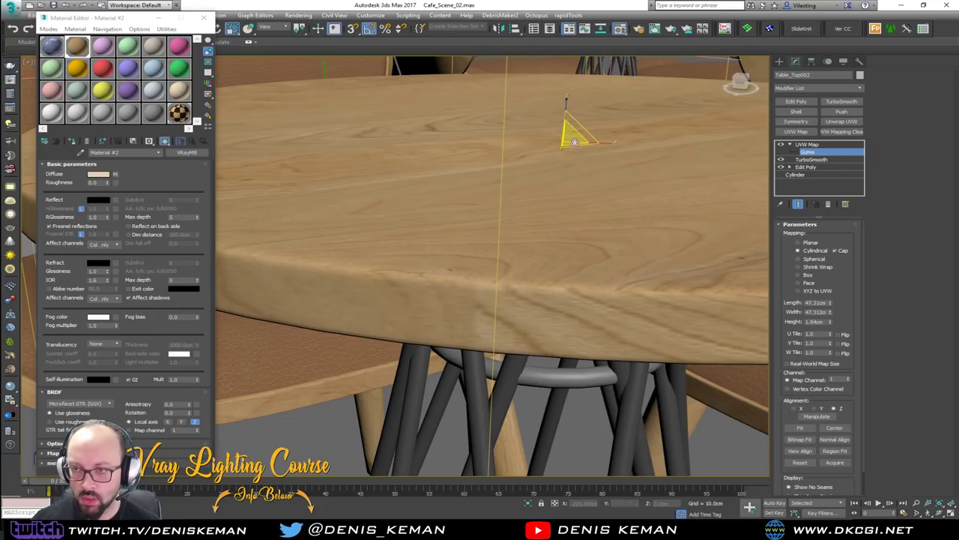
drag(573, 146, 553, 107)
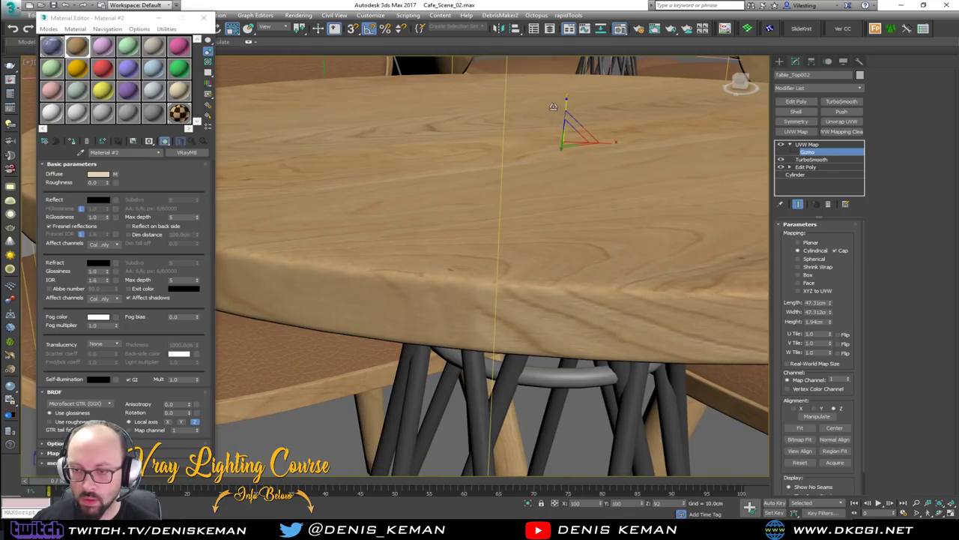
Try scaling the table top's mapping gizmo much taller and undo the change.
scroll(522, 229, down, 3)
alt+middle_drag(528, 212, 492, 206)
scroll(515, 223, down, 3)
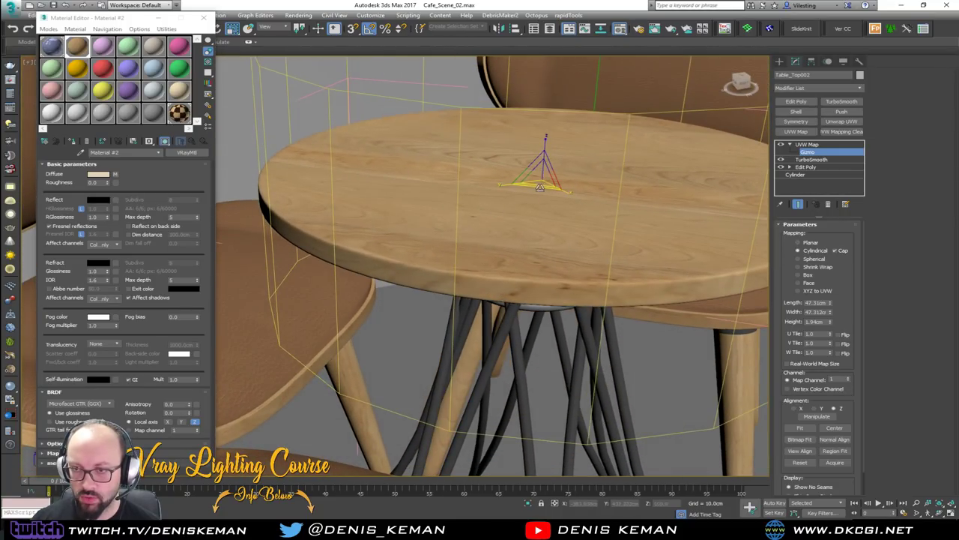
drag(541, 186, 553, 7)
key(ctrl+z)
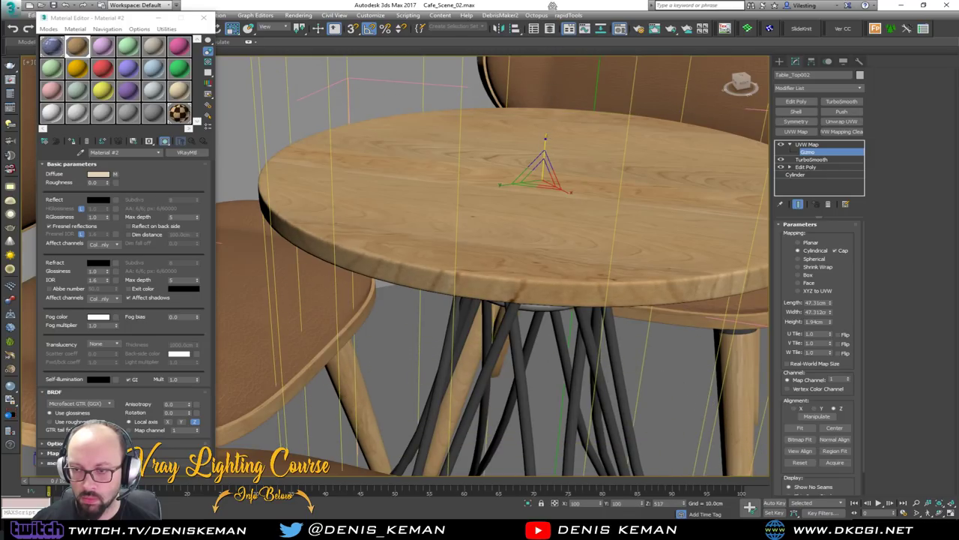
drag(561, 41, 560, 136)
Leave the gizmo level of the table top's UVW Map and select the nested Table002 group.
scroll(577, 195, down, 8)
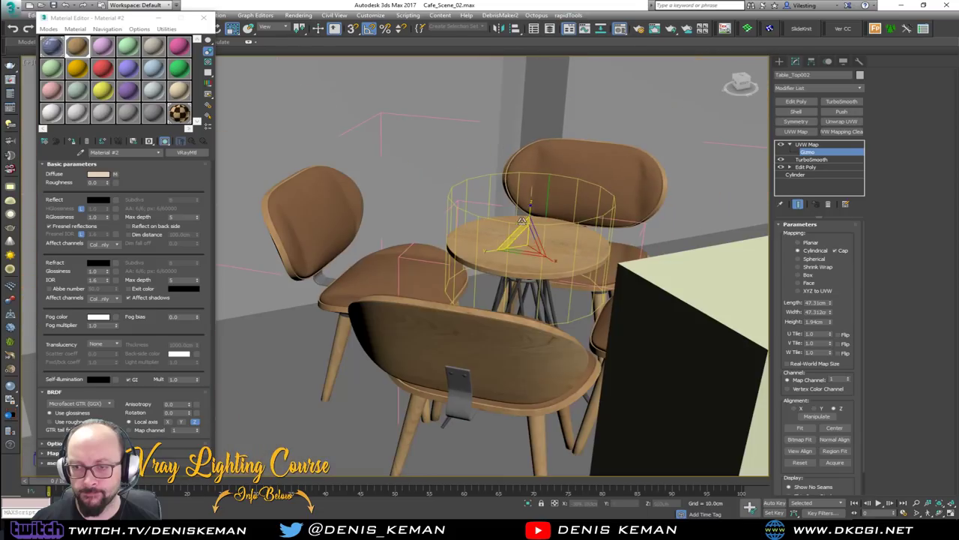
alt+middle_drag(583, 222, 709, 201)
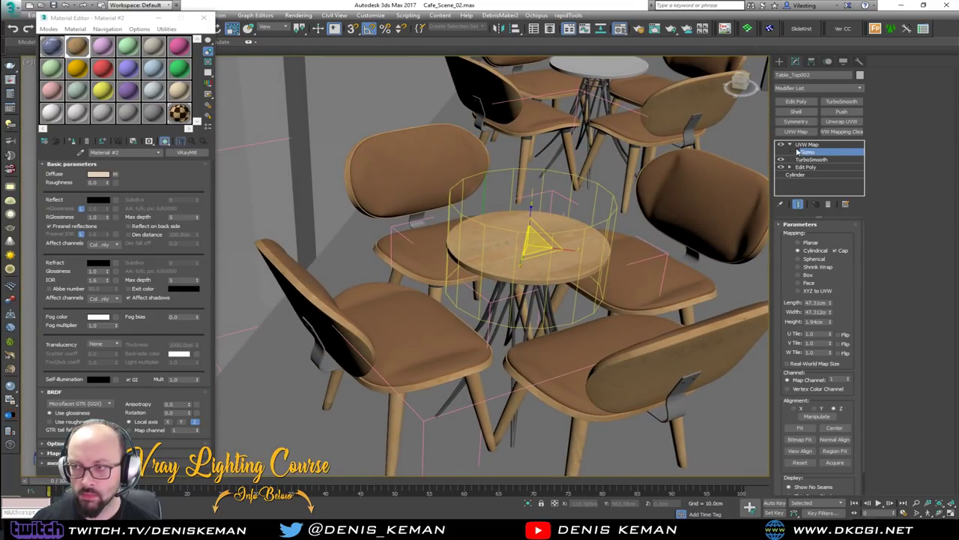
click(790, 144)
key(F3)
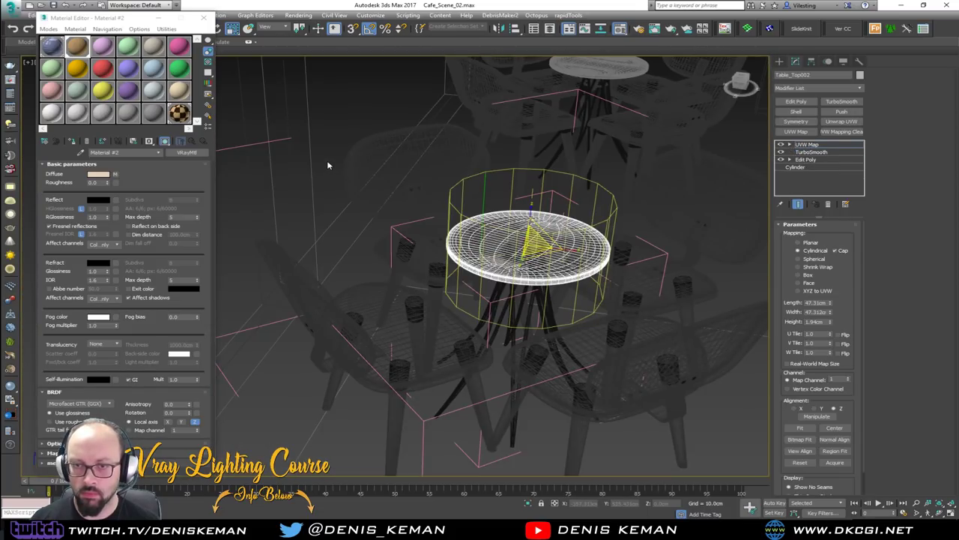
click(808, 145)
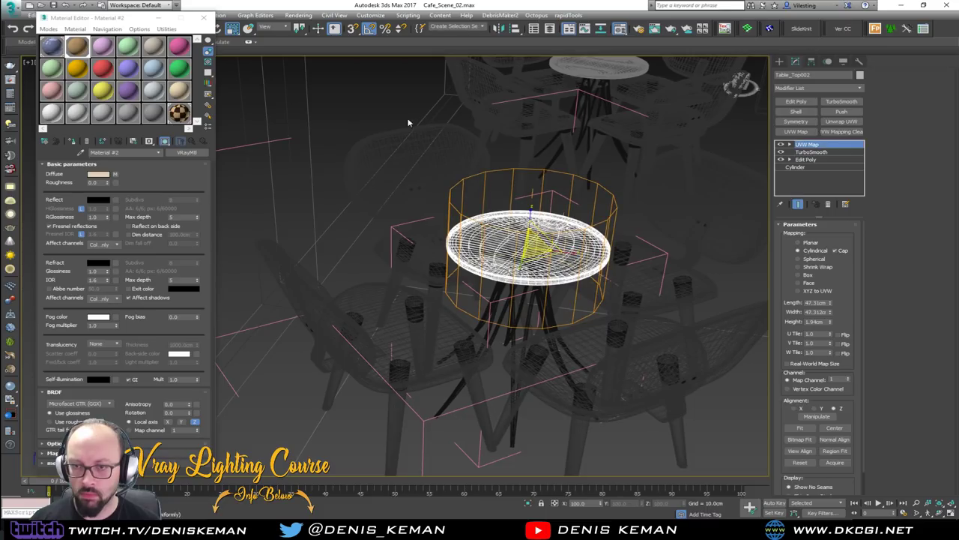
click(357, 111)
key(F3)
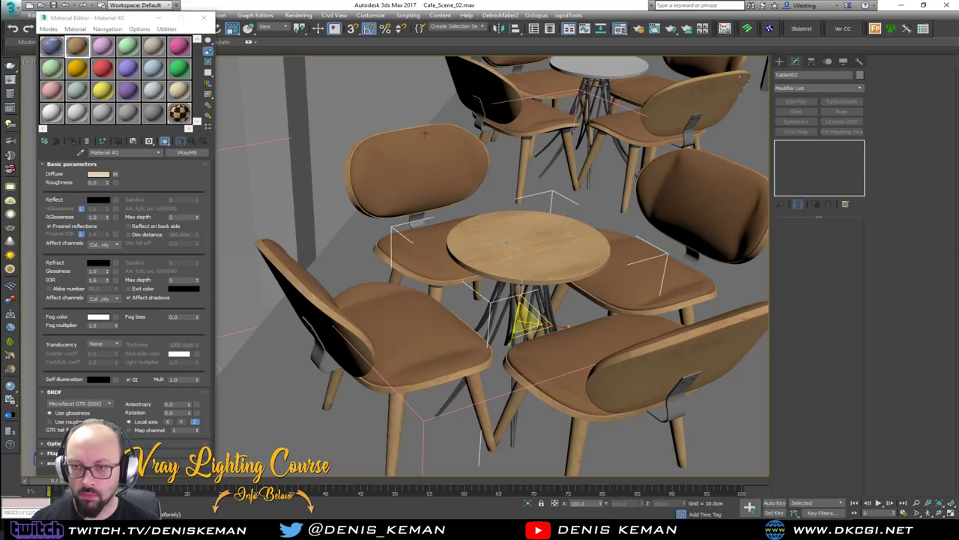
Close the Material Editor, then close the nested Table002 group and the open Table_Combo001 group.
click(205, 17)
click(84, 15)
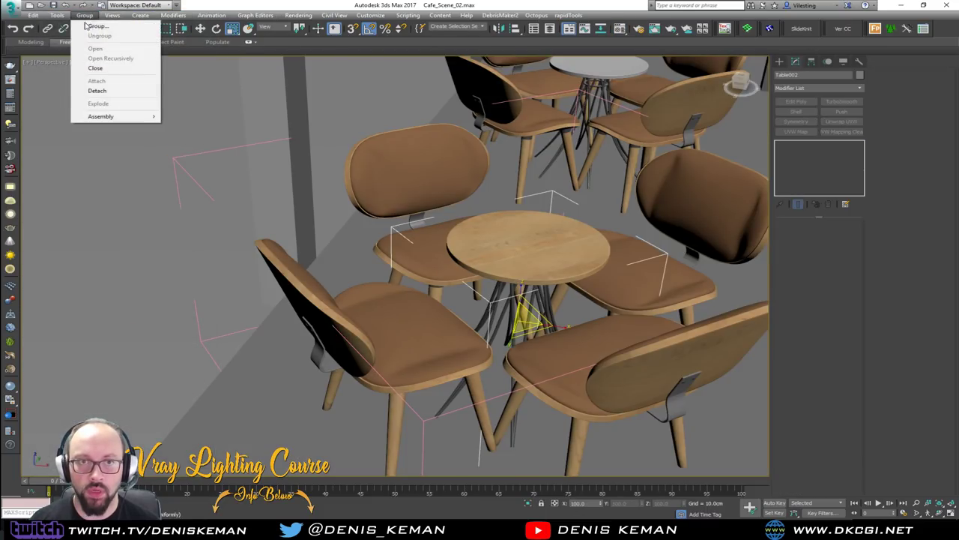
click(98, 68)
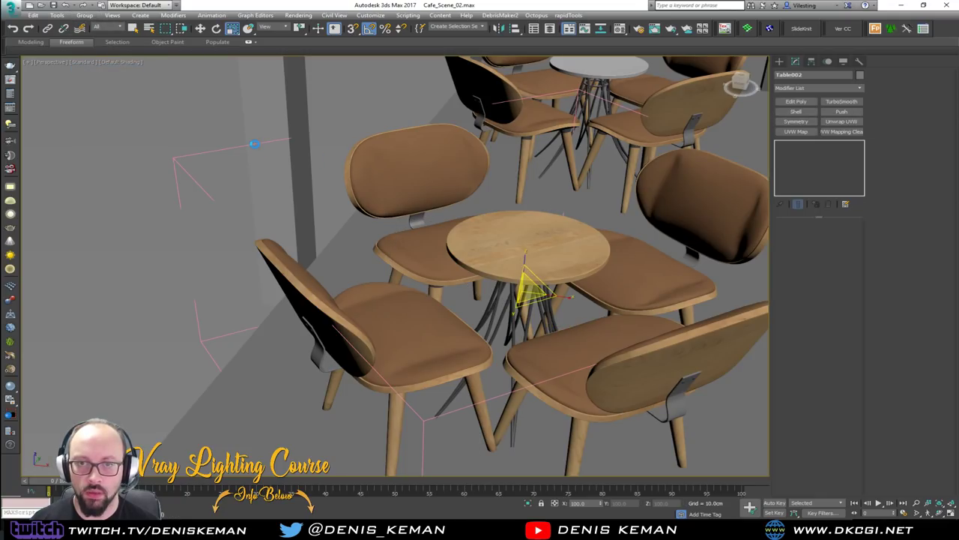
click(253, 142)
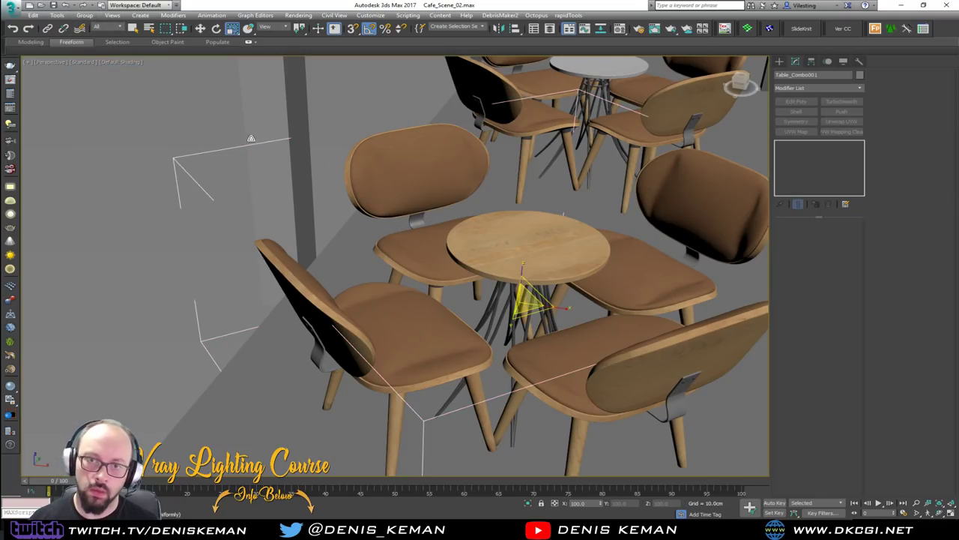
click(84, 15)
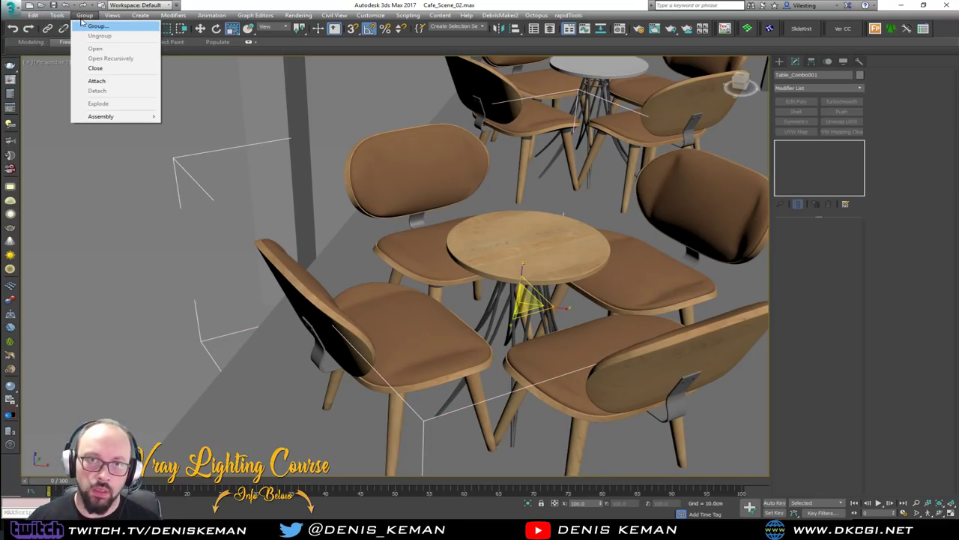
click(98, 68)
Turn on edged faces in the shaded perspective view and select the grey-topped table group.
middle_drag(457, 153, 383, 272)
scroll(382, 273, down, 4)
key(F3)
click(240, 198)
key(F3)
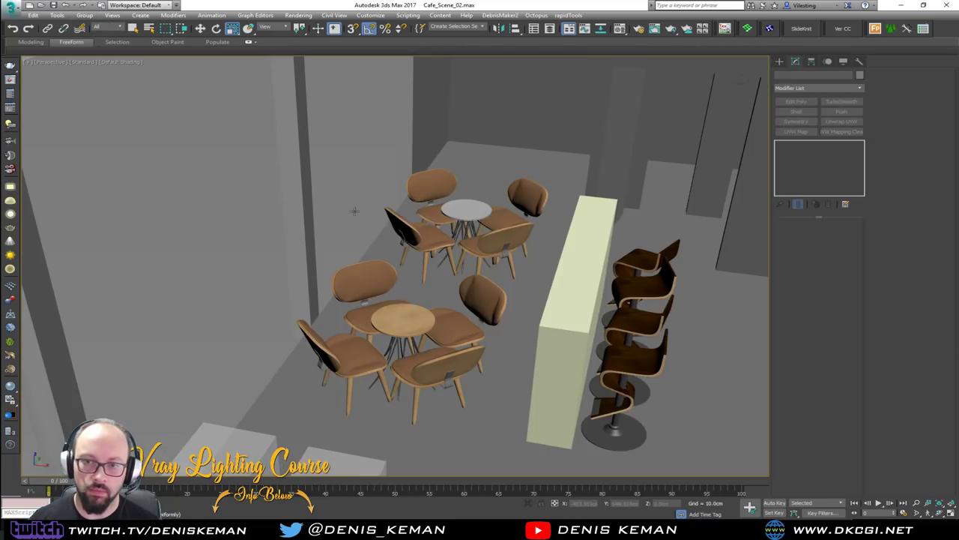
click(470, 207)
key(F4)
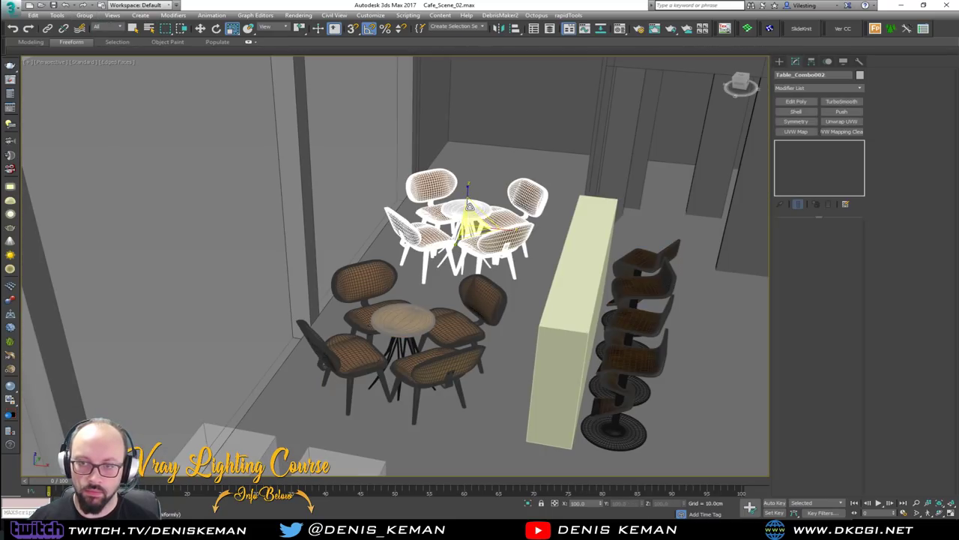
Select the wood-topped Table_Combo001 group for moving and save the scene file.
click(418, 312)
alt+middle_drag(423, 303, 338, 302)
key(w)
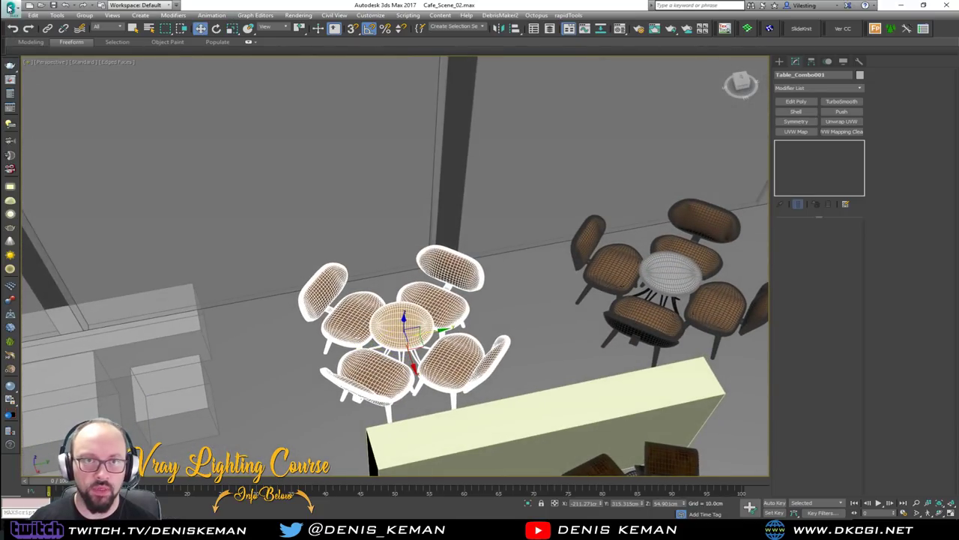
click(9, 8)
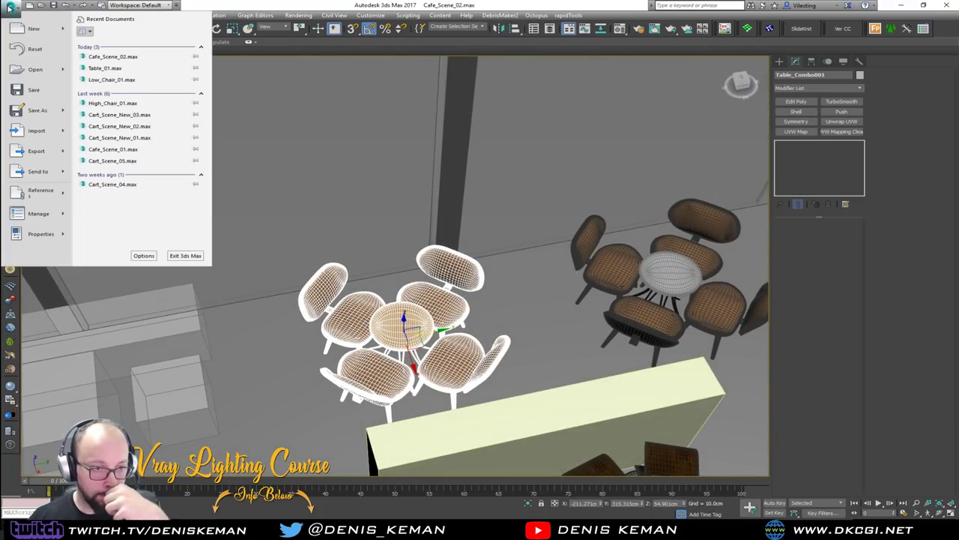
click(32, 89)
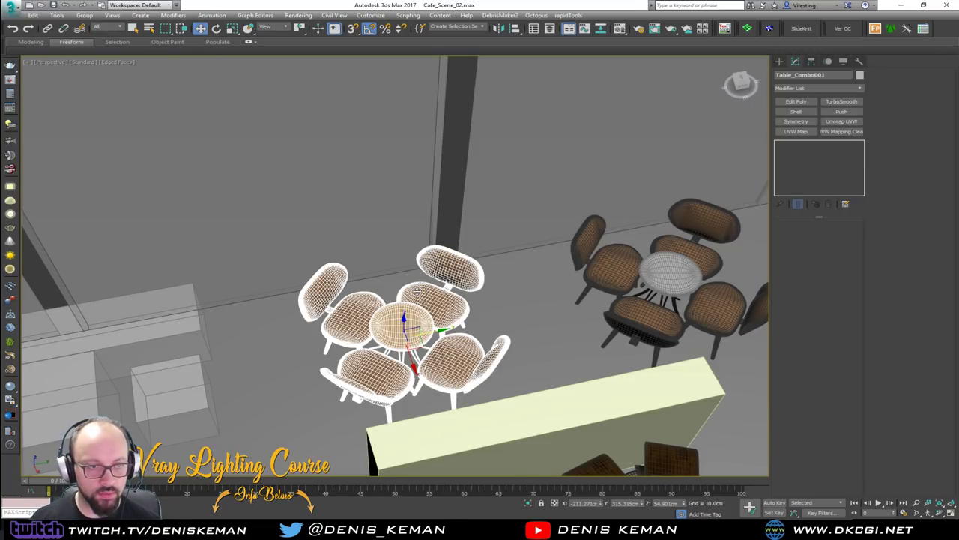
Clone the wood-topped table group as a Copy along the window wall toward the grey-topped group.
middle_drag(496, 307, 383, 308)
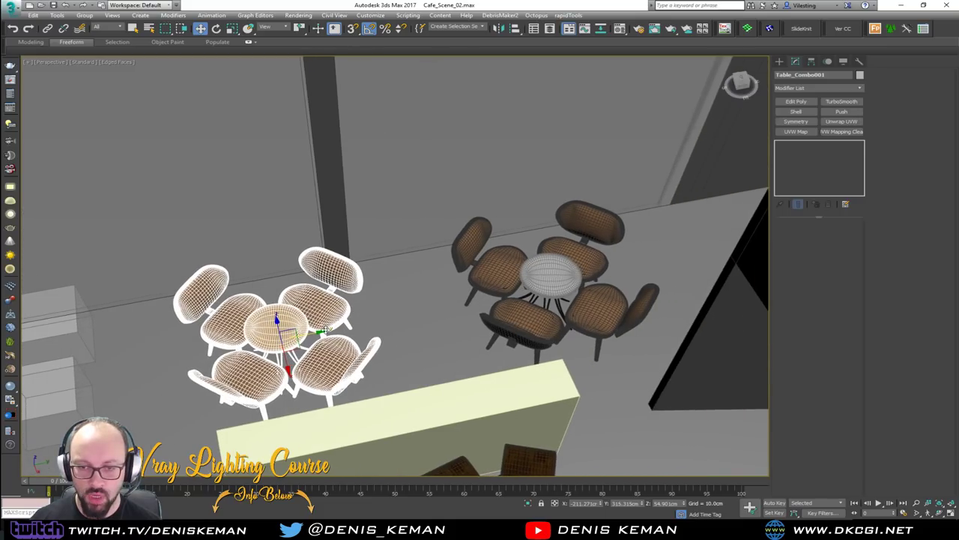
mouse_move(321, 331)
shift+mouse_down()
mouse_move(450, 323)
mouse_move(483, 303)
mouse_move(516, 320)
shift+mouse_up()
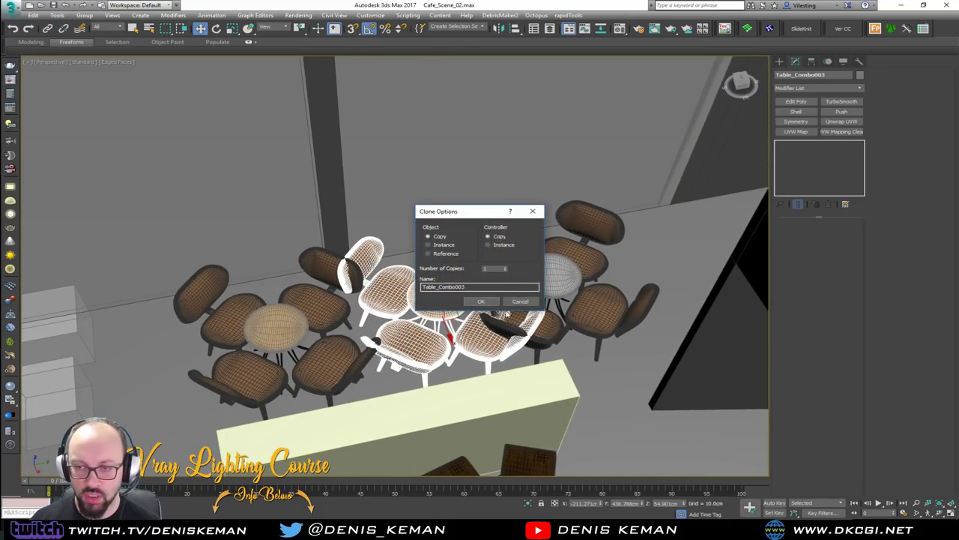
click(481, 301)
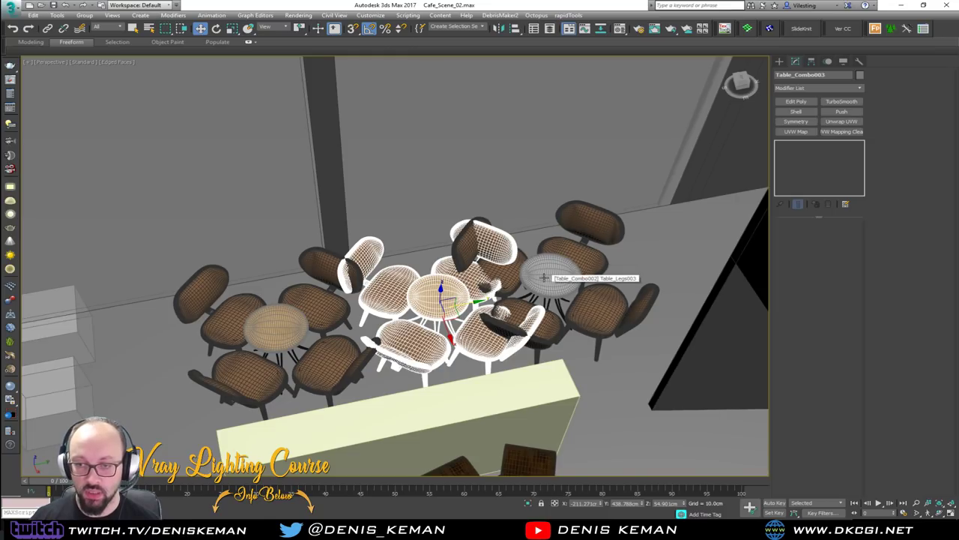
Move the copied group onto the grey-topped group's place and remove the grey-topped group.
drag(472, 302, 587, 290)
key(z)
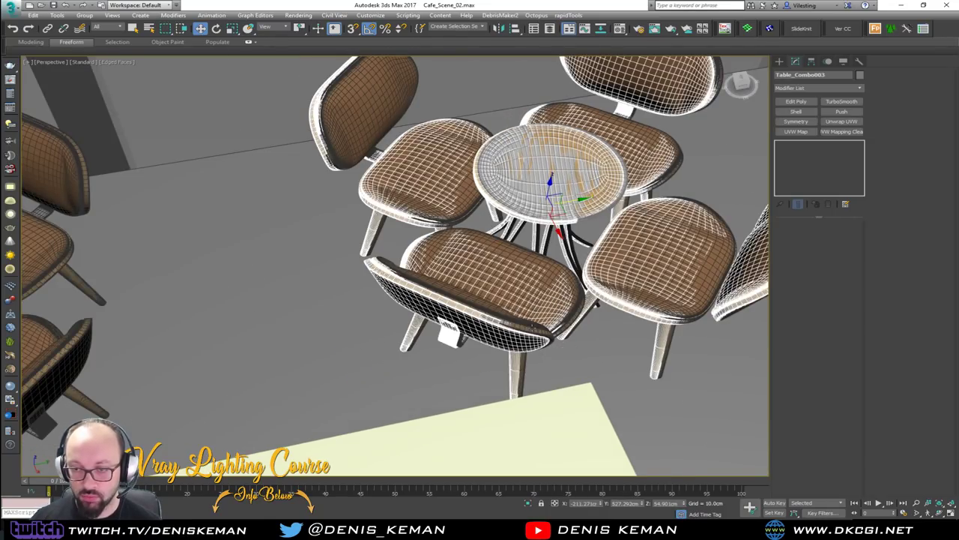
scroll(531, 328, up, 2)
scroll(531, 327, down, 3)
key(ctrl+d)
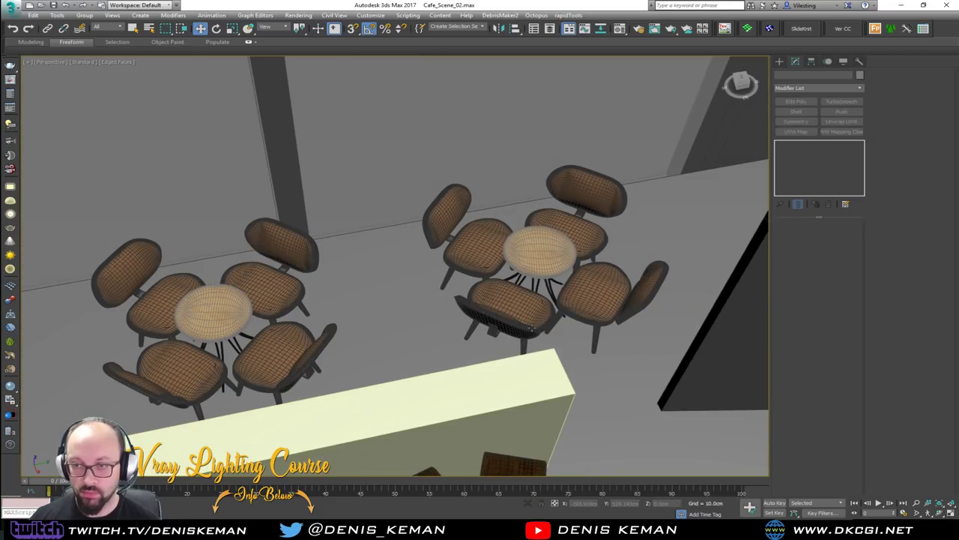
Review the wood-topped table groups and the remaining seating across the cafe in shaded view.
click(542, 252)
key(F3)
scroll(541, 252, down, 3)
click(468, 194)
key(F3)
alt+middle_drag(468, 193, 513, 284)
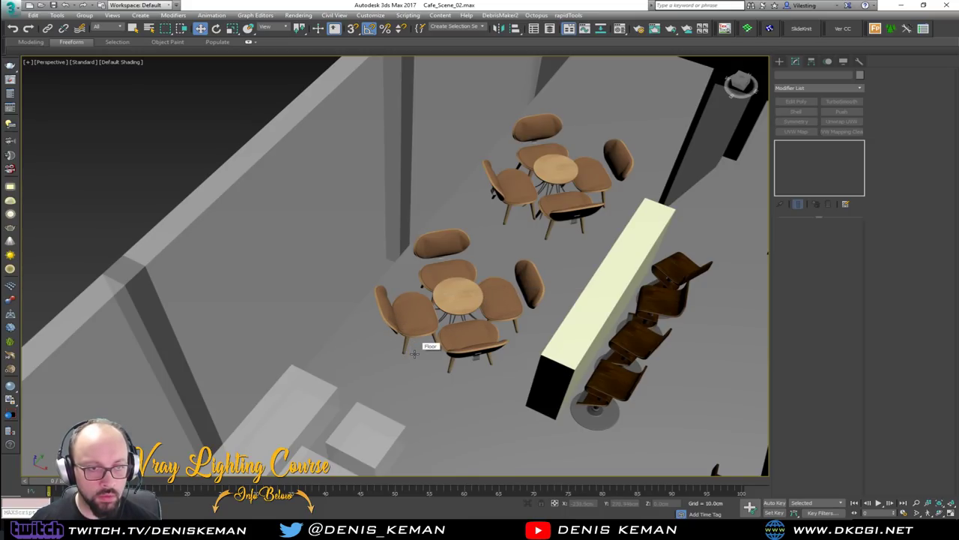
middle_drag(414, 353, 412, 289)
scroll(388, 284, down, 2)
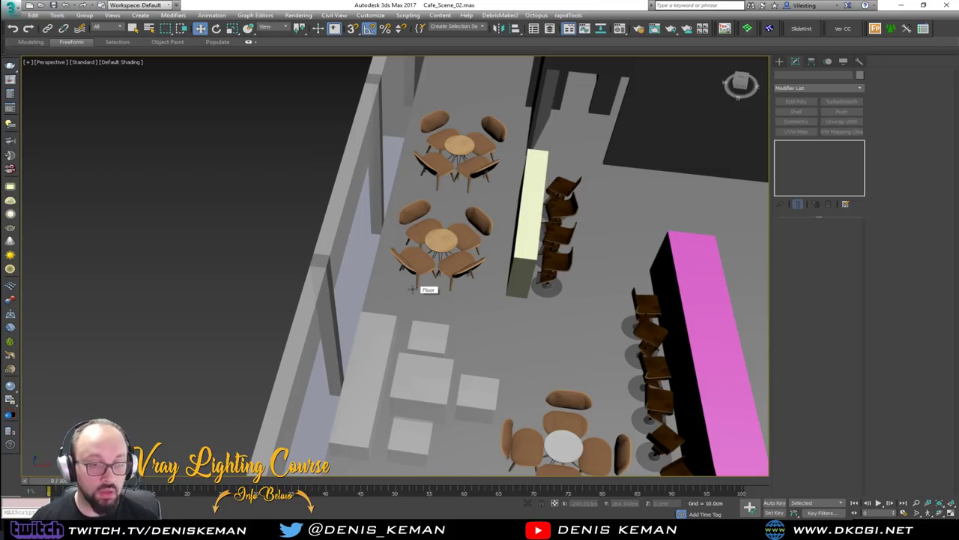
middle_drag(564, 360, 316, 213)
middle_drag(233, 234, 272, 217)
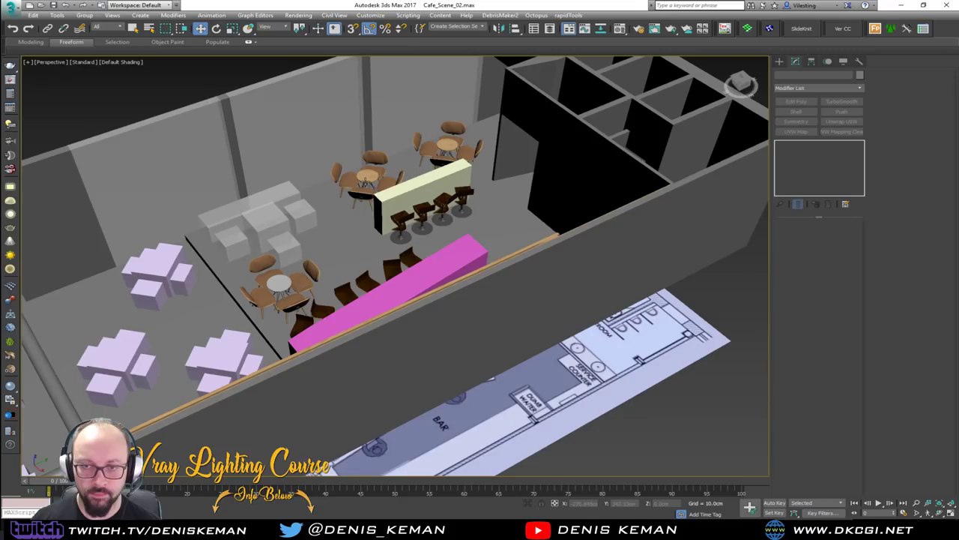
Delete the grey-topped Table_Combo group between the transparent seating placeholders and the pink bar counter.
scroll(365, 179, up, 5)
click(371, 177)
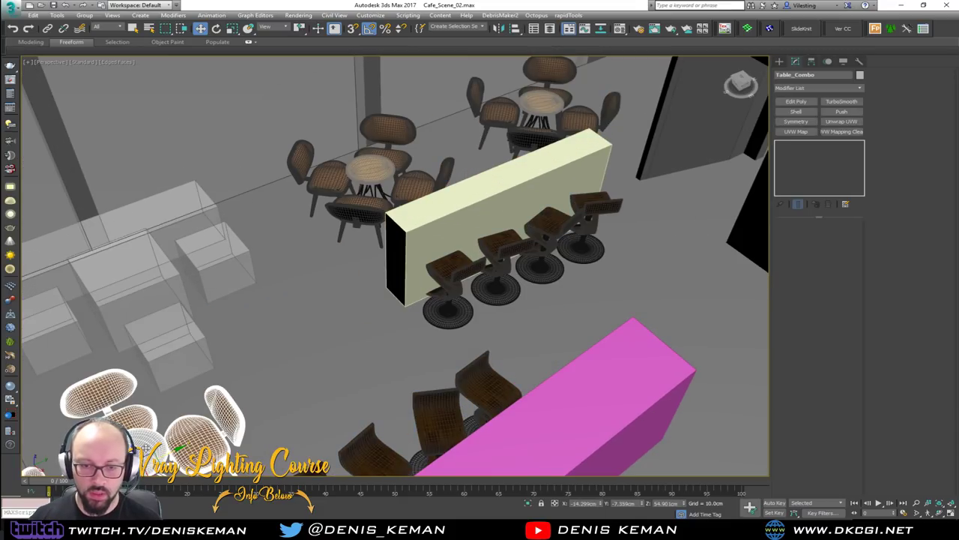
middle_drag(133, 428, 334, 336)
scroll(334, 335, down, 2)
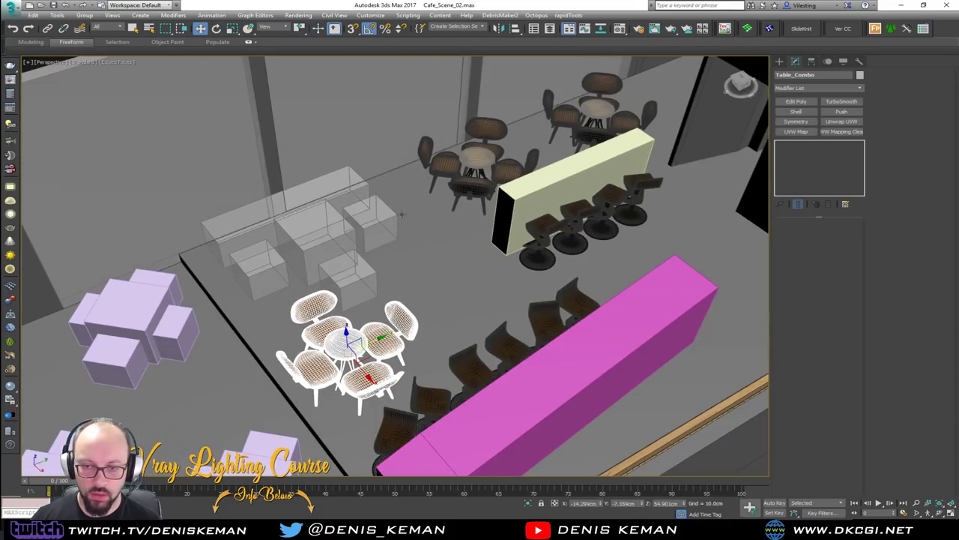
alt+middle_drag(472, 161, 350, 324)
key(Delete)
Clone a wood-topped table group into the cleared spot beside the pink bar counter.
click(325, 182)
middle_drag(333, 248, 553, 174)
mouse_move(585, 164)
shift+mouse_down()
mouse_move(370, 311)
mouse_move(430, 308)
shift+mouse_up()
click(481, 302)
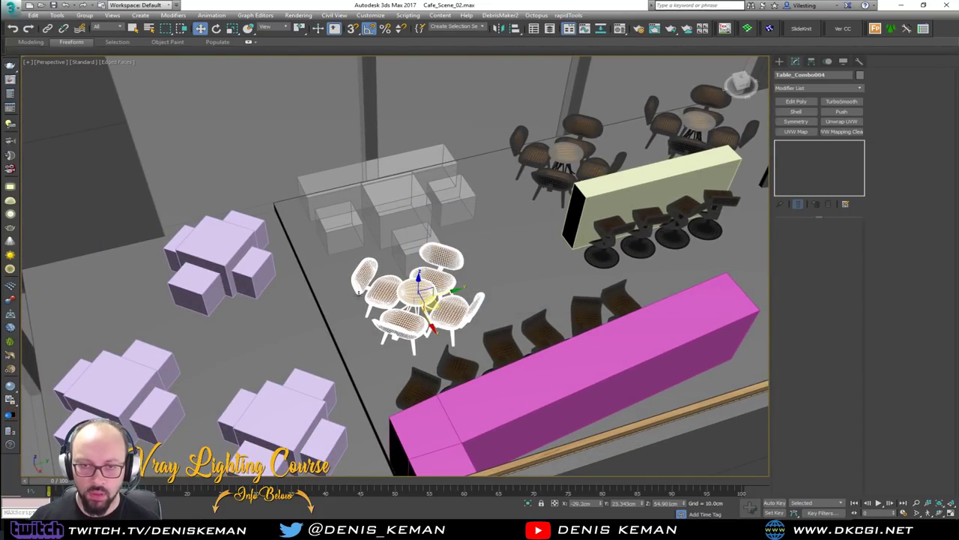
Align the selected table-and-chairs set to the purple placeholder in the indoor corner, matching pivot points on X, Y and Z.
click(223, 270)
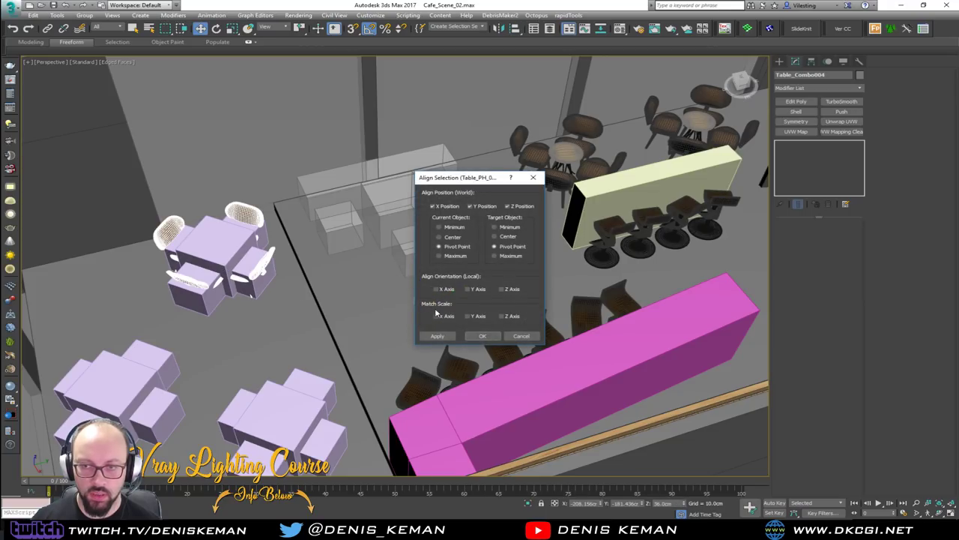
click(483, 336)
key(z)
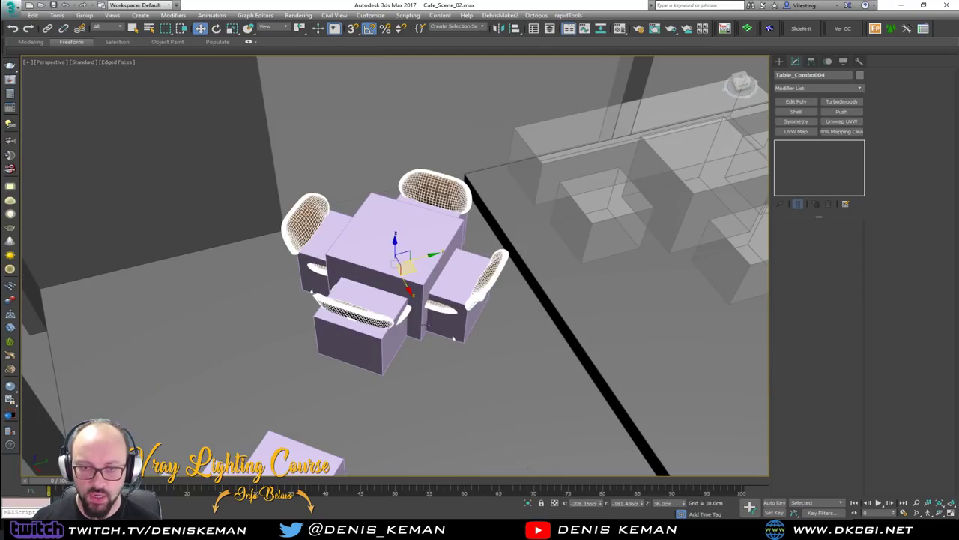
scroll(390, 320, up, 10)
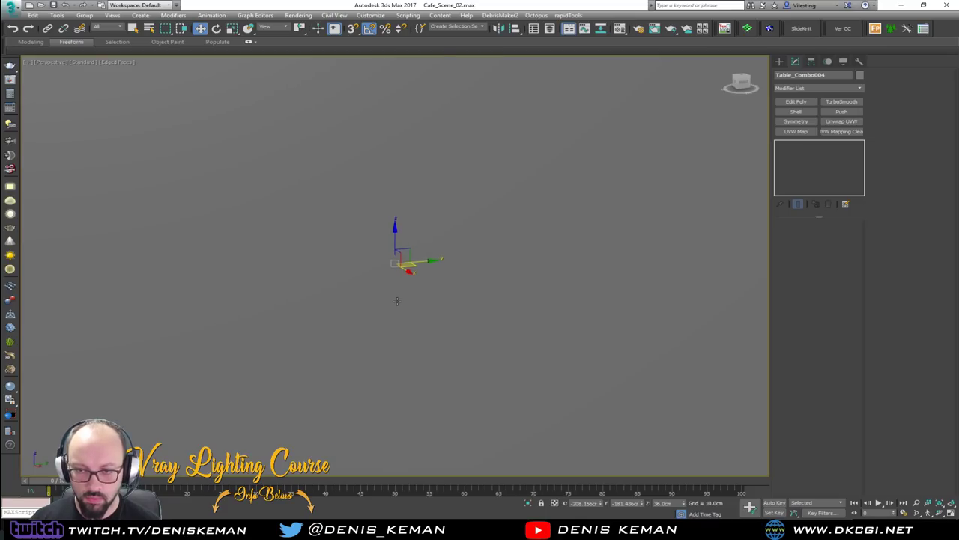
scroll(397, 300, down, 8)
scroll(397, 301, up, 2)
mouse_move(398, 313)
alt+middle_down()
mouse_move(385, 299)
mouse_move(428, 350)
alt+middle_up()
key(F3)
key(F3)
Clone the aligned table set as two copies offset toward the other indoor placeholders, using the Copy option.
middle_drag(427, 349, 375, 247)
scroll(339, 323, down, 6)
scroll(349, 335, up, 2)
scroll(375, 247, down, 6)
scroll(349, 274, up, 4)
shift+drag(340, 129, 374, 153)
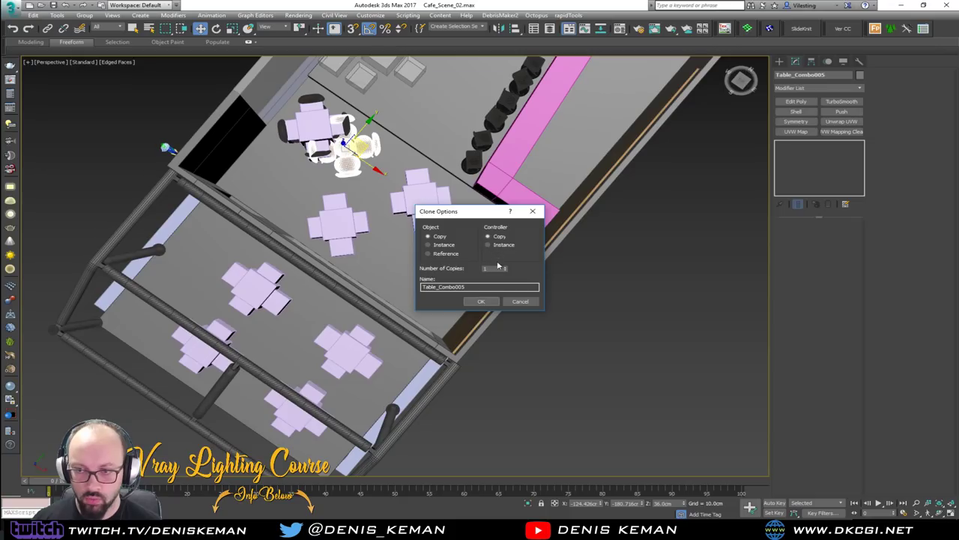
click(481, 300)
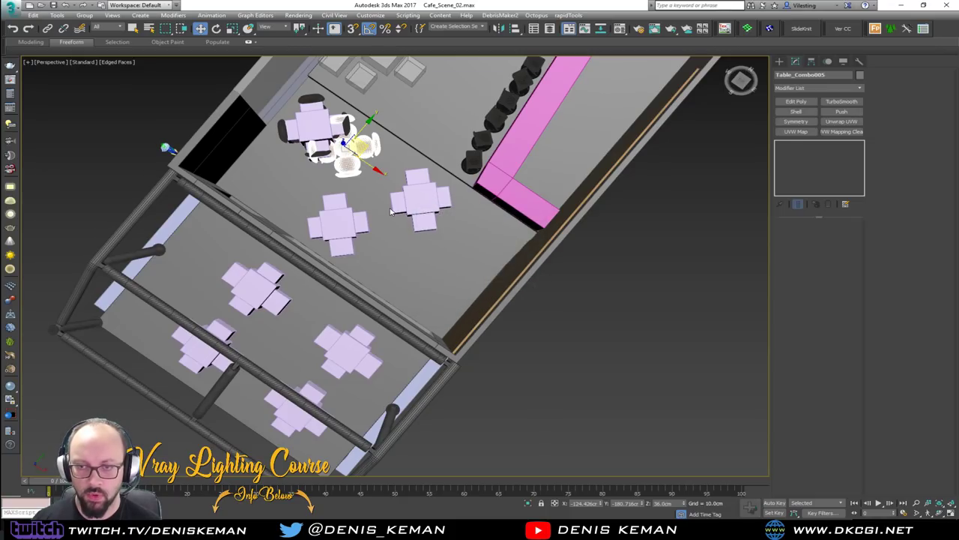
Align one of the new table sets to the indoor placeholder nearest the terrace, pivot point to pivot point on all axes.
scroll(373, 217, up, 3)
key(alt+a)
click(338, 226)
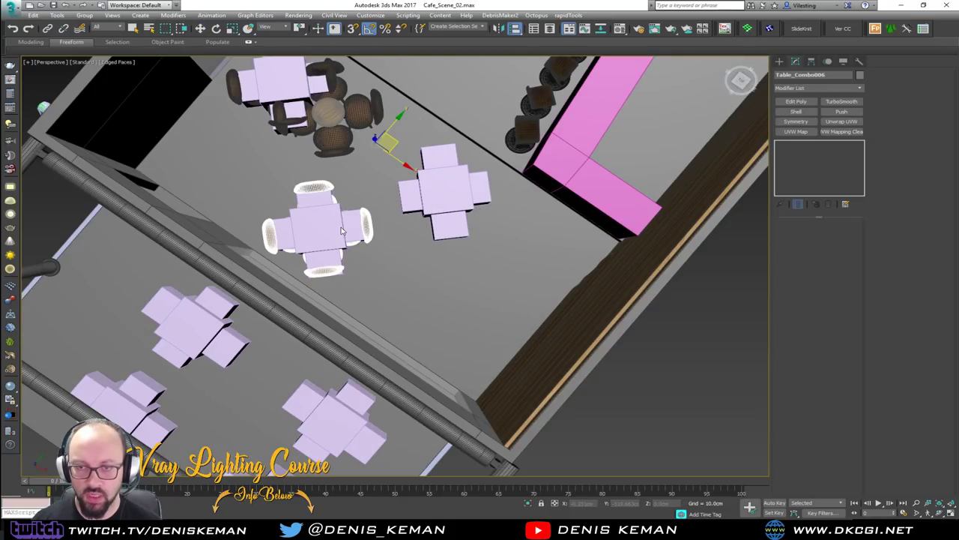
click(488, 341)
Align the other copied table set to the indoor placeholder beside the pink L-shaped counter by pivot point.
click(361, 120)
key(alt+a)
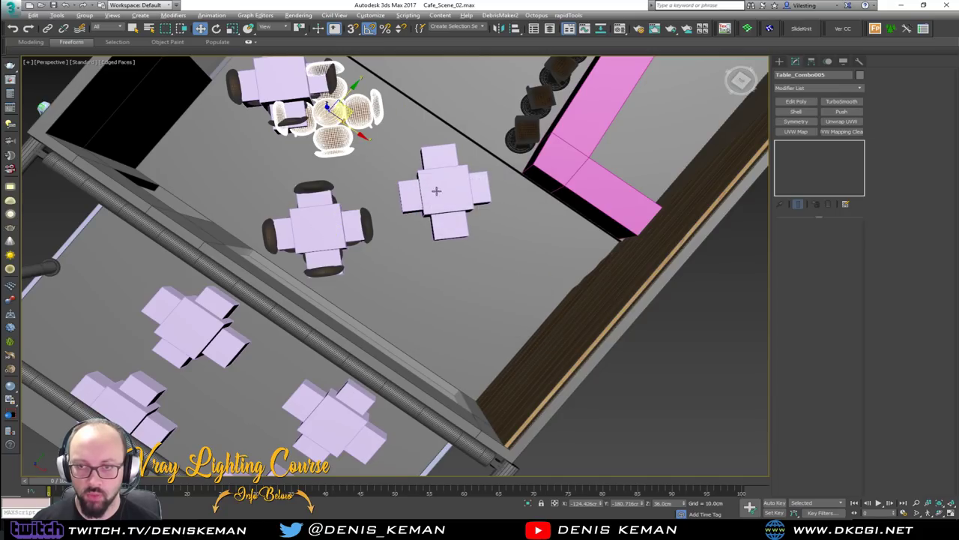
click(444, 193)
click(492, 334)
Delete the three indoor purple placeholders that the table sets have replaced.
click(320, 234)
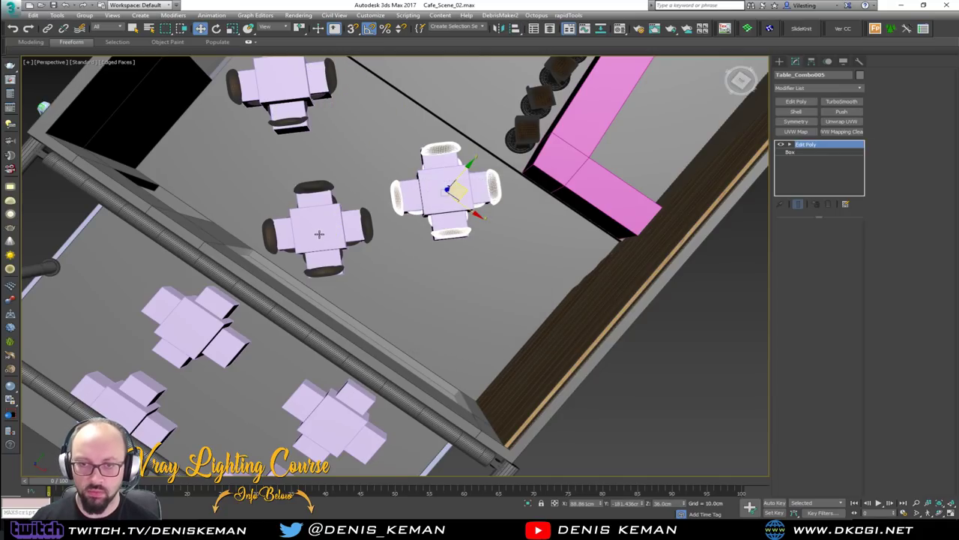
key(Delete)
click(448, 201)
key(alt+x)
click(298, 96)
key(alt+x)
alt+drag(329, 156, 327, 172)
Move the indoor table set nearest the terrace about 23 cm in the negative X direction.
alt+middle_drag(327, 172, 487, 274)
scroll(439, 292, up, 4)
scroll(300, 224, down, 1)
scroll(358, 258, up, 2)
click(495, 276)
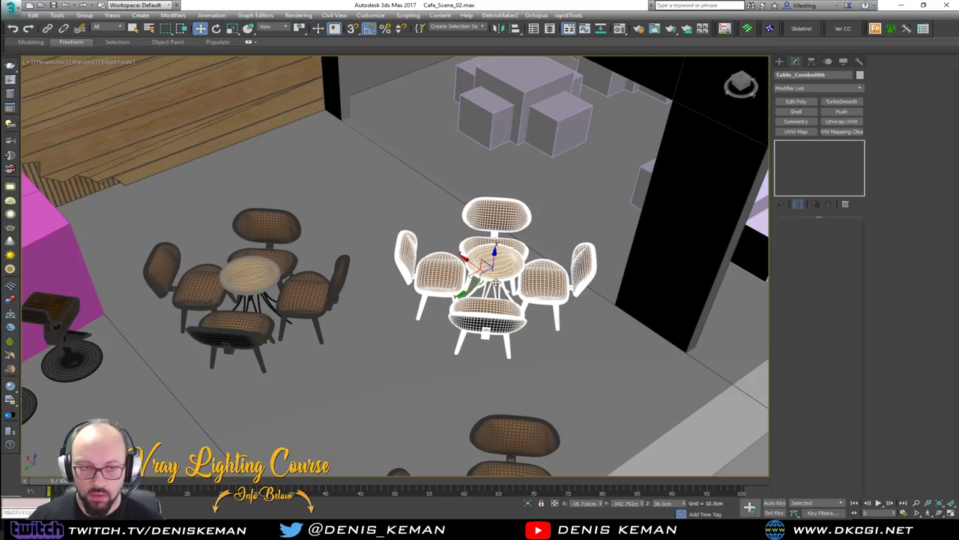
drag(477, 263, 498, 279)
middle_drag(481, 234, 316, 277)
scroll(435, 247, down, 5)
click(497, 267)
click(347, 251)
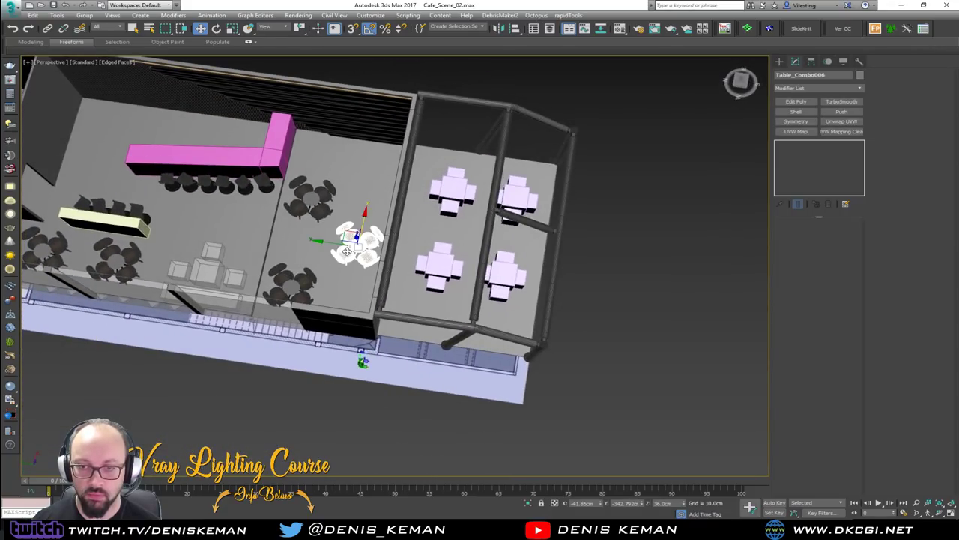
Clone that table set as one copy onto the terrace, in front of the near placeholder closest to the building.
scroll(347, 251, up, 5)
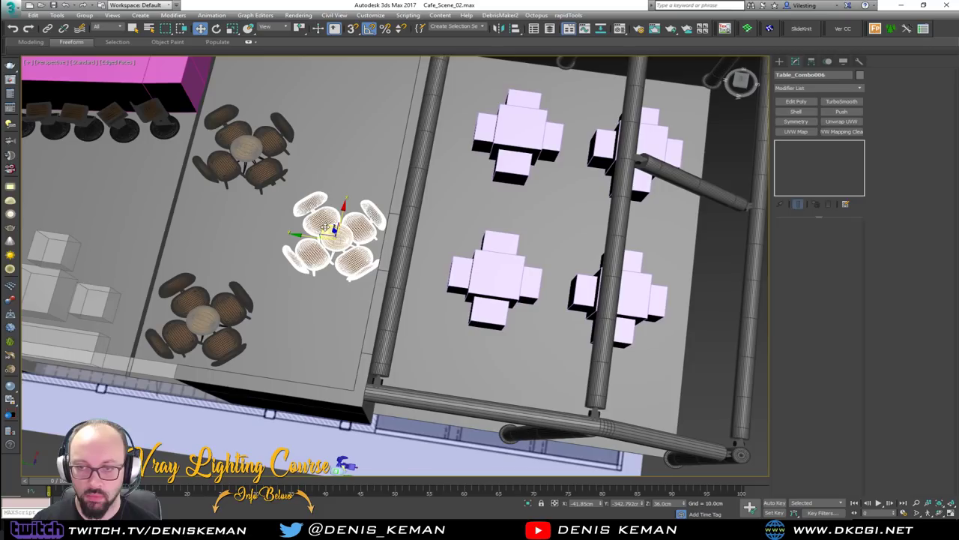
mouse_move(335, 230)
shift+mouse_down()
mouse_move(483, 353)
mouse_move(471, 348)
shift+mouse_up()
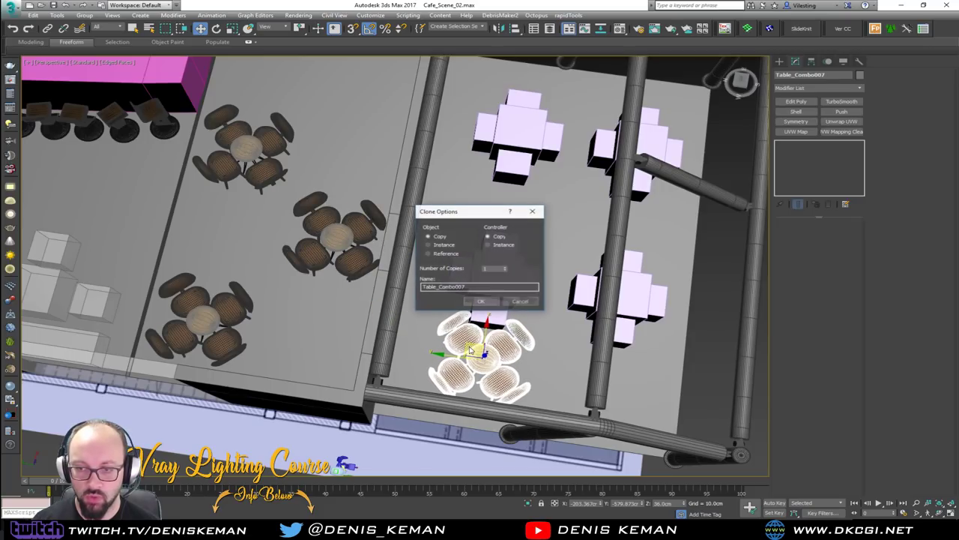
click(474, 300)
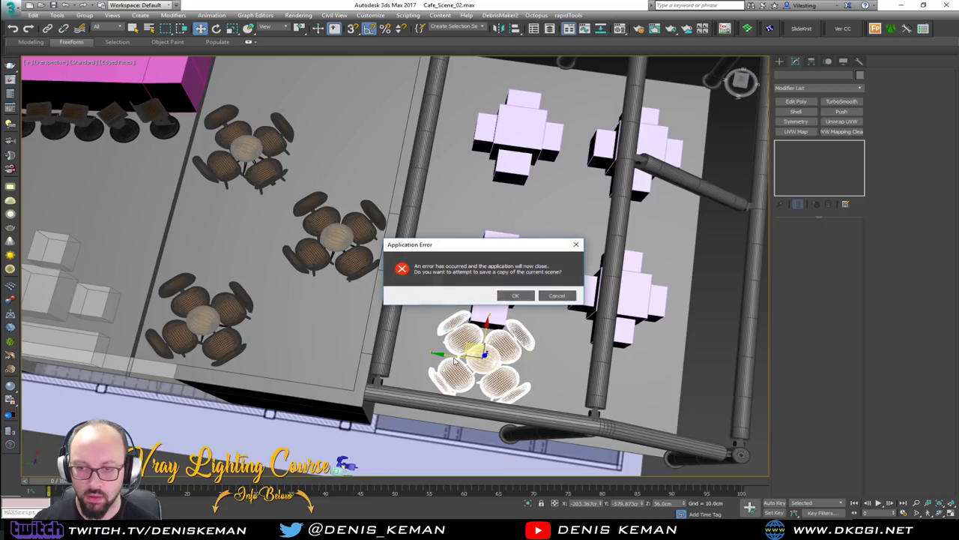
Save a recovery copy of the crashed scene and dismiss the error report without sending it.
click(517, 296)
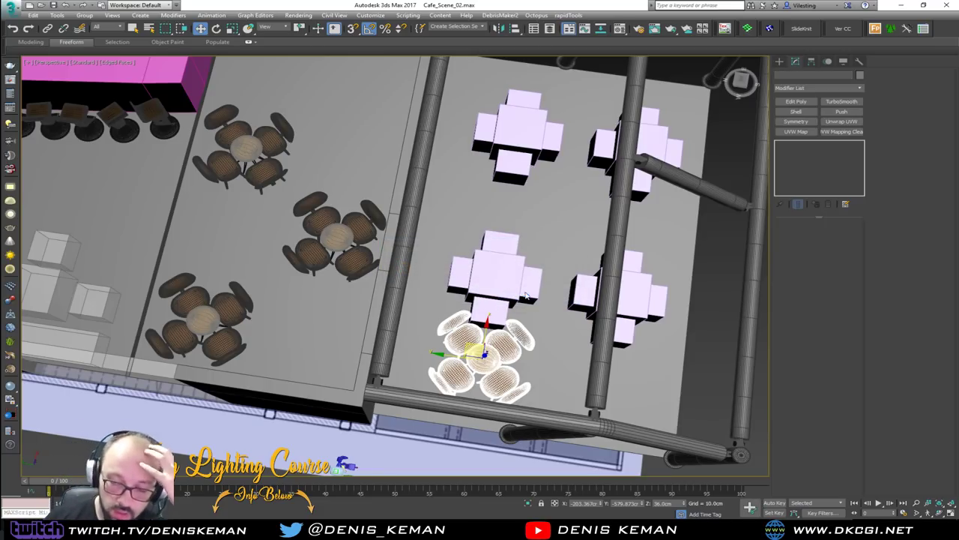
click(549, 306)
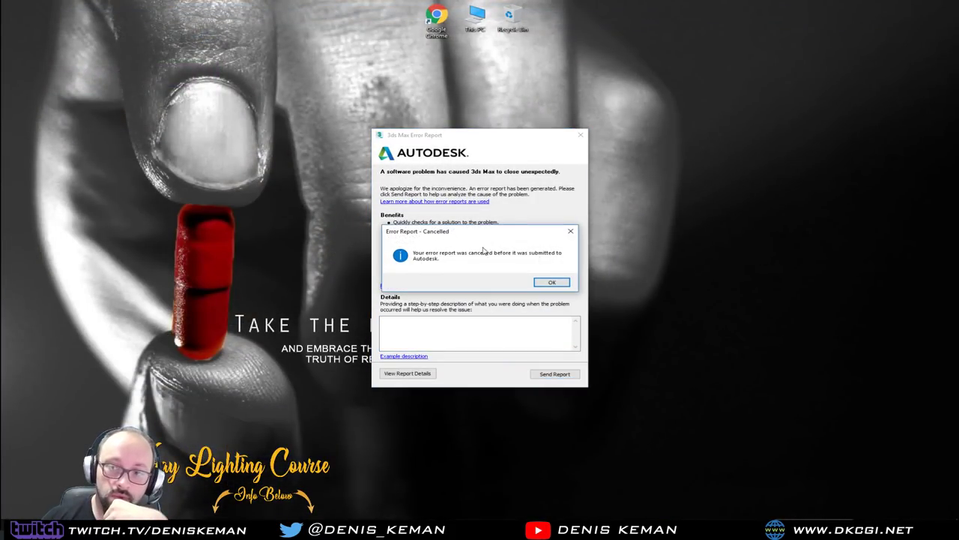
click(551, 281)
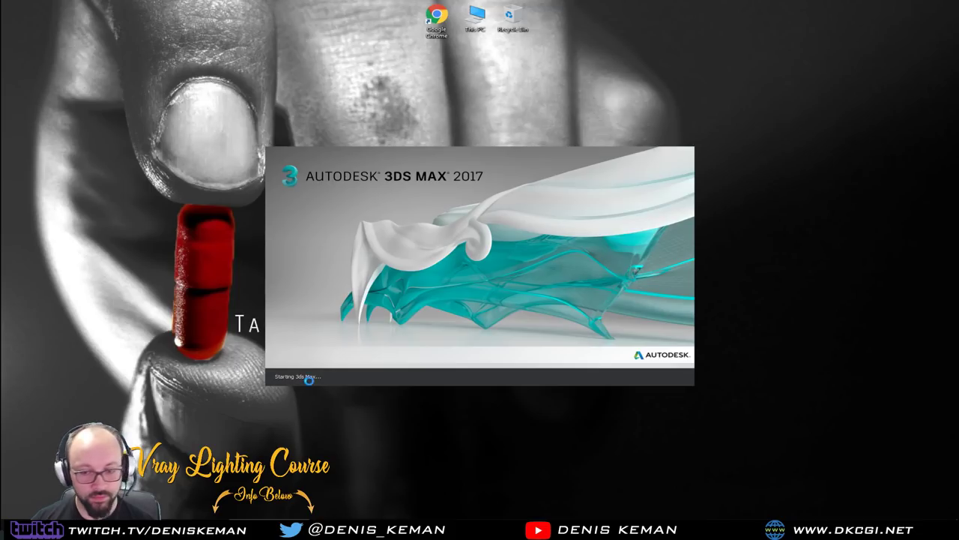
Restart 3ds Max and open the recovered scene Cafe_Scene_02_recover.max.
mouse_move(429, 529)
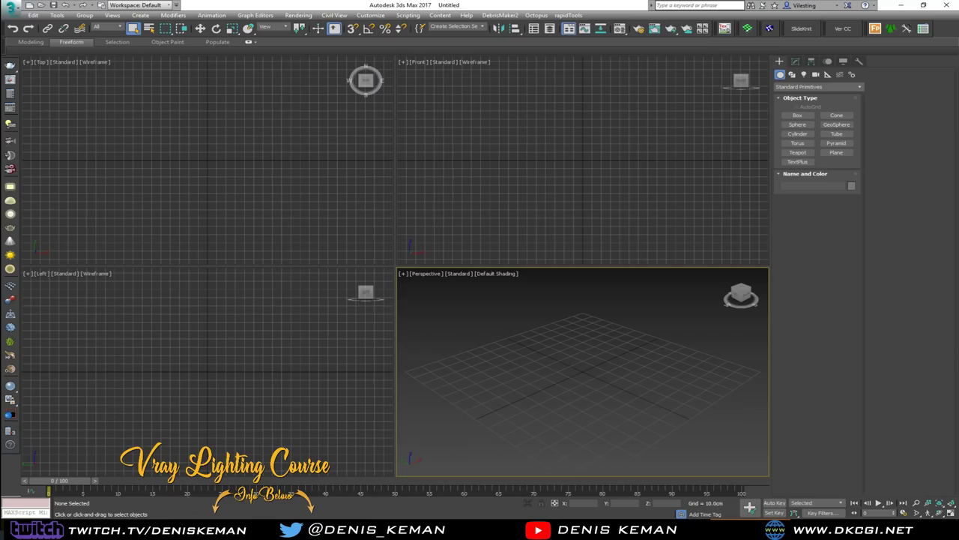
click(10, 6)
click(127, 58)
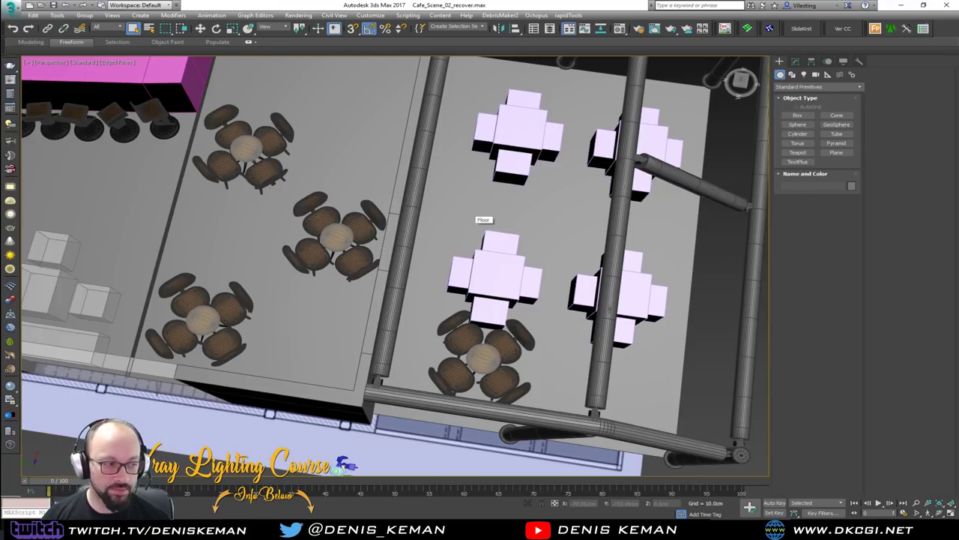
Clone the terrace table set as three copies spaced about 175 cm apart along the Y axis.
click(491, 350)
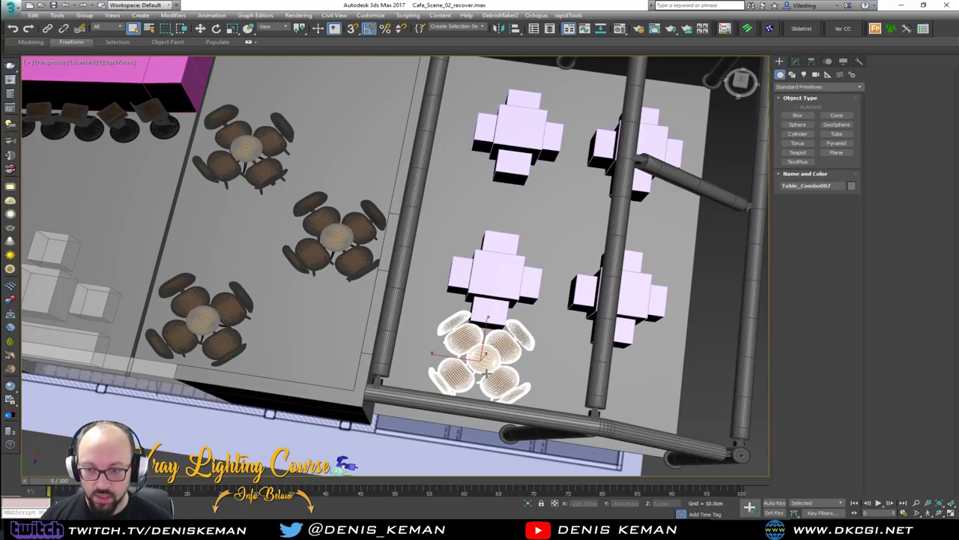
scroll(491, 351, up, 5)
alt+middle_drag(491, 351, 394, 300)
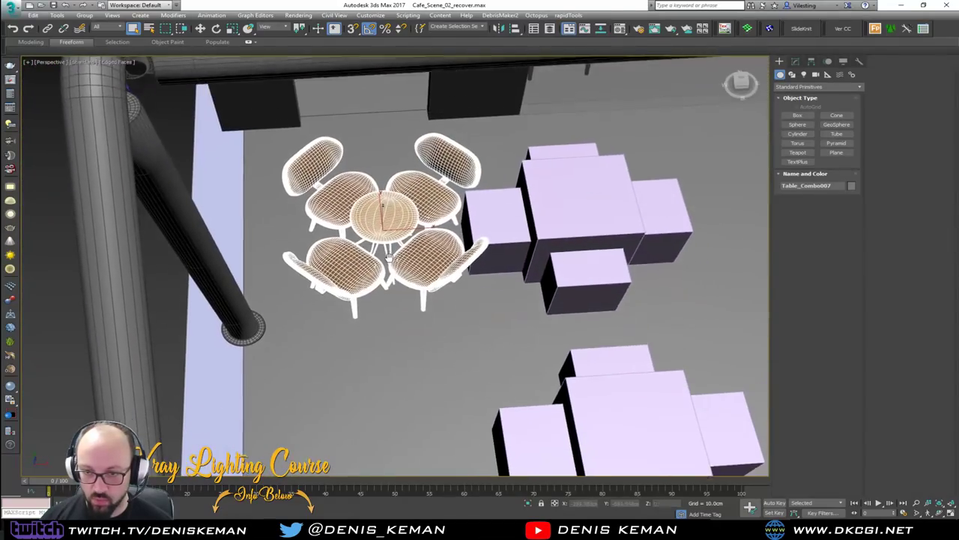
scroll(393, 252, down, 3)
mouse_move(393, 253)
alt+middle_down()
mouse_move(442, 244)
mouse_move(404, 272)
mouse_move(397, 292)
alt+middle_up()
key(w)
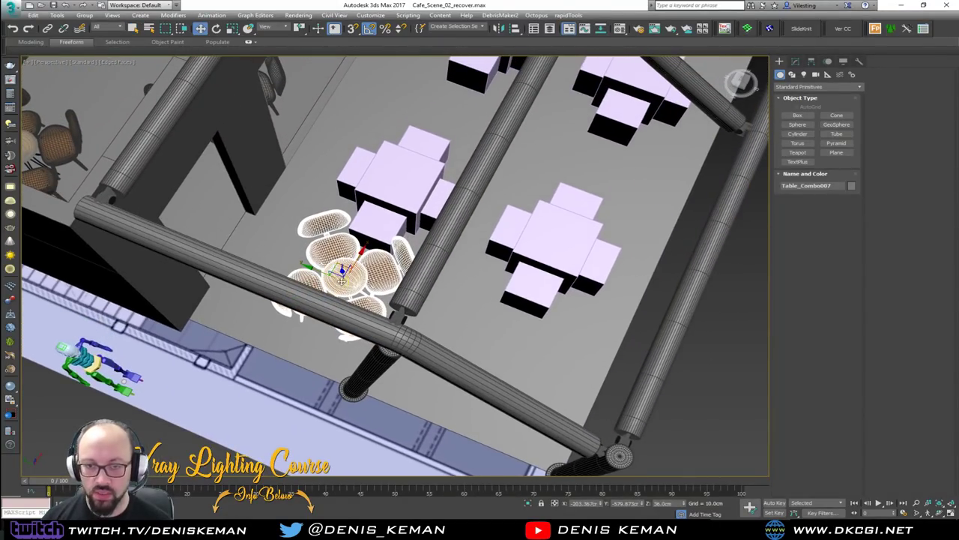
shift+drag(329, 257, 485, 323)
click(506, 266)
click(505, 266)
click(484, 301)
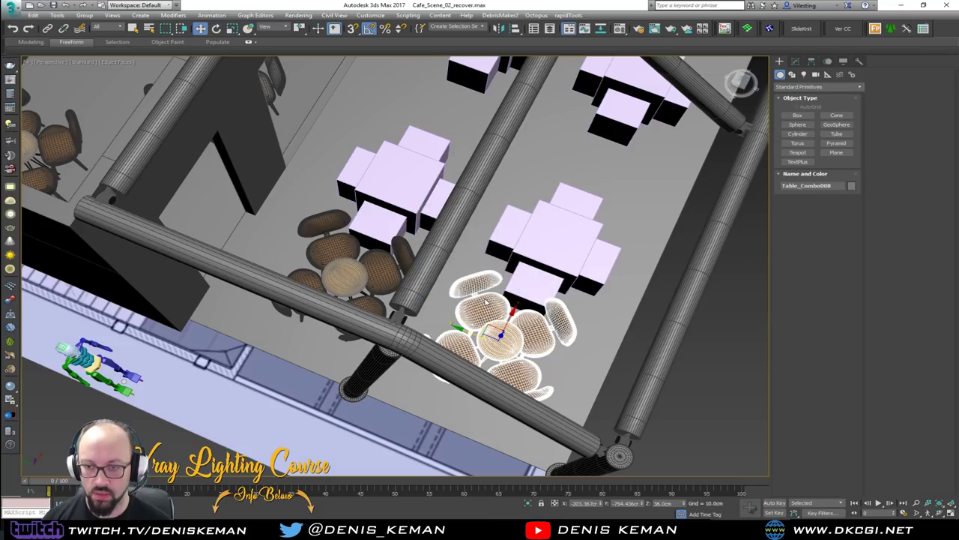
Align the outermost copy, Table_Combo010, to the far terrace placeholder closest to the building by pivot point.
alt+middle_drag(501, 331, 413, 325)
scroll(535, 327, down, 3)
key(alt+a)
click(359, 124)
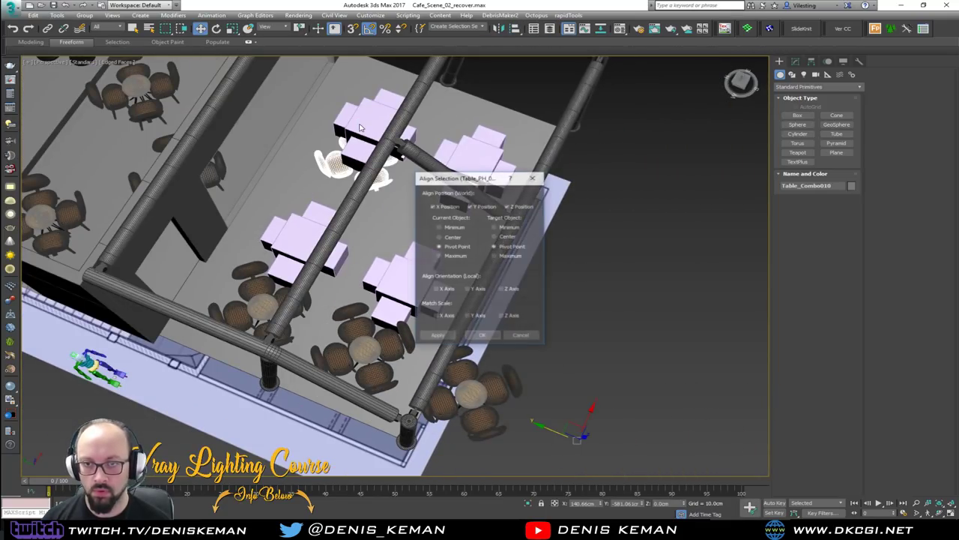
click(479, 335)
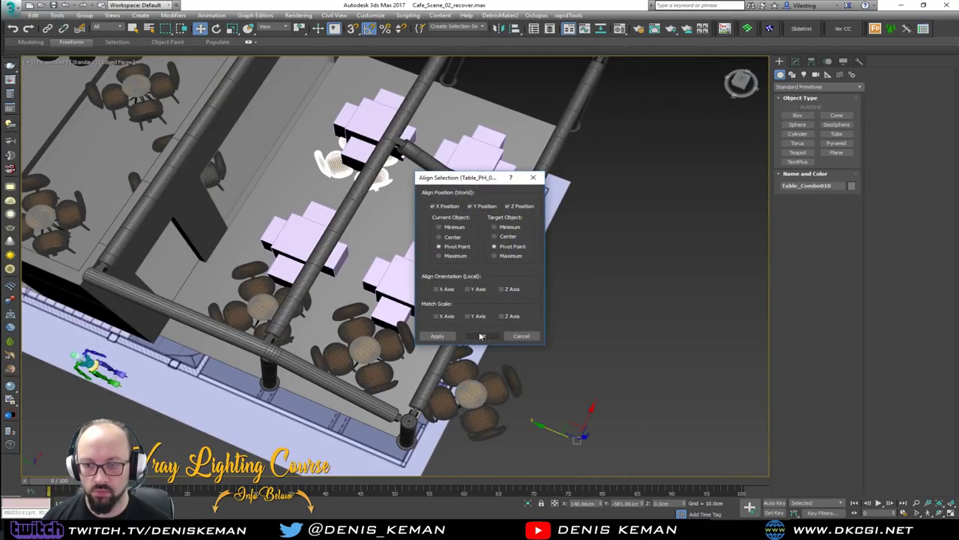
Examine the table sets on the terrace and inside the café from a low viewpoint.
alt+middle_drag(472, 322, 528, 330)
click(545, 232)
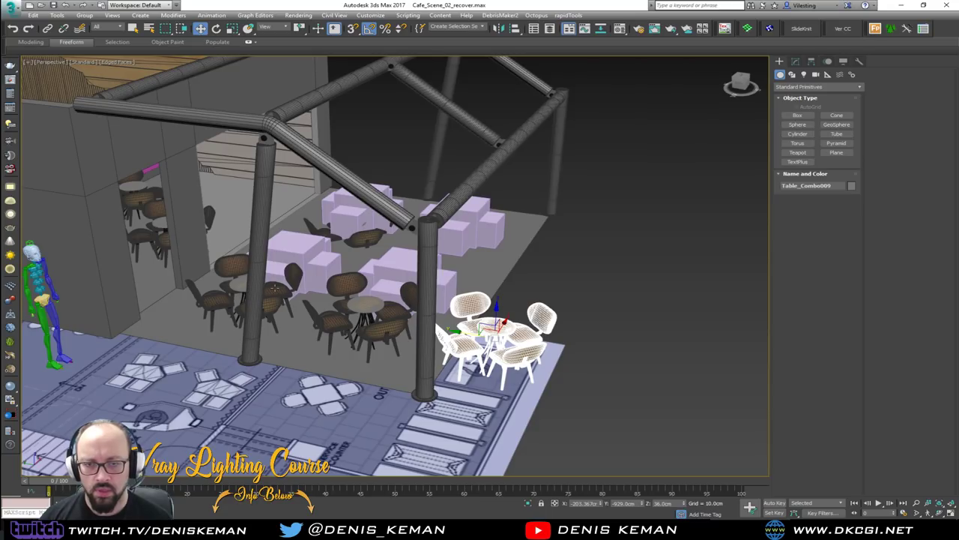
alt+middle_drag(353, 276, 356, 254)
click(143, 307)
scroll(145, 308, up, 4)
scroll(144, 307, up, 2)
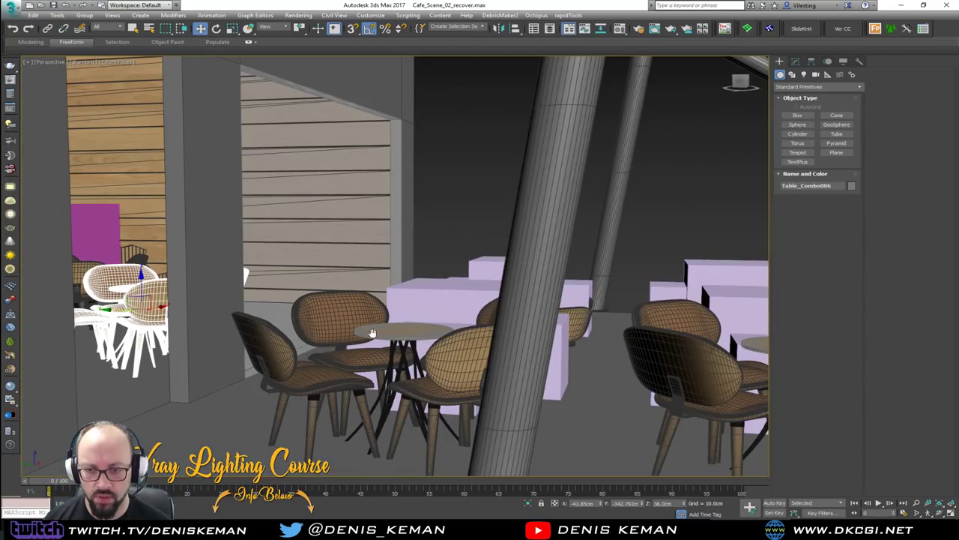
scroll(389, 331, down, 5)
alt+middle_drag(377, 297, 379, 302)
middle_drag(386, 378, 384, 316)
Align Table_Combo008 to Table_PH_01, the near terrace placeholder beside the building, by pivot point on X, Y and Z.
click(387, 357)
key(alt+a)
click(328, 315)
shift+drag(328, 313, 327, 315)
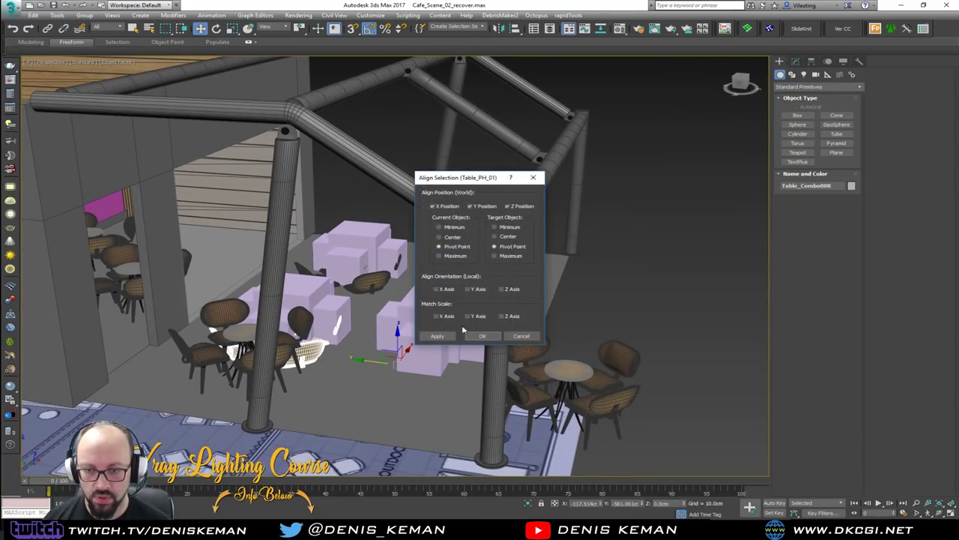
click(483, 335)
Align Table_Combo009 to the far placeholder on the terrace's outer side by pivot point.
key(alt+a)
click(478, 278)
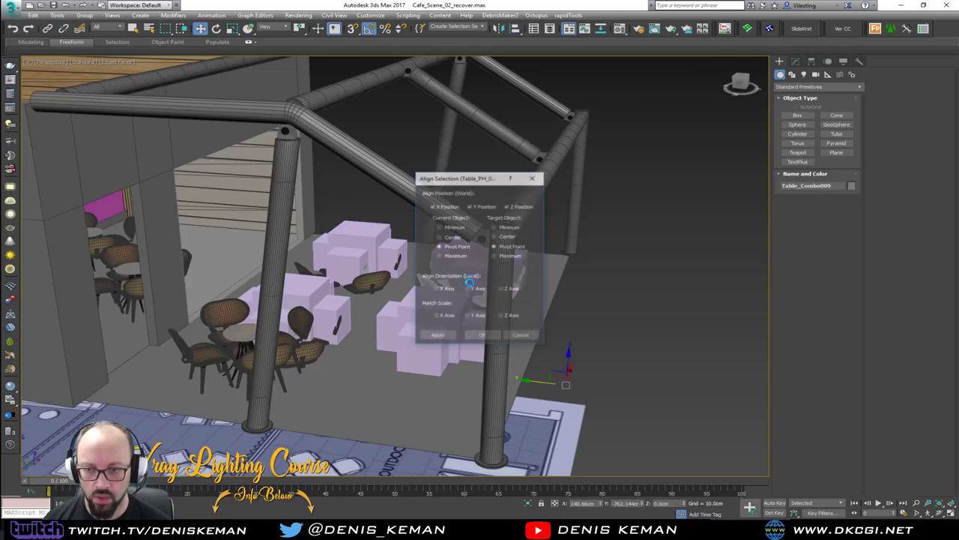
click(473, 336)
Align the remaining unplaced terrace table set to the near placeholder on the outer side by pivot point.
click(304, 356)
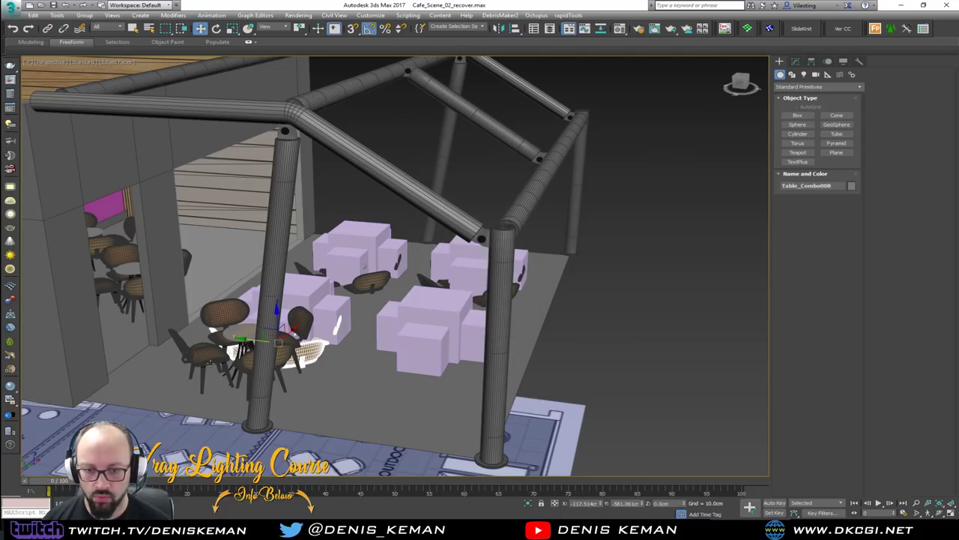
key(alt+a)
click(416, 329)
click(482, 334)
Delete the four purple terrace placeholders, keeping the table-and-chairs sets.
alt+middle_drag(482, 334, 445, 334)
drag(495, 391, 239, 406)
alt+middle_drag(331, 308, 370, 191)
scroll(357, 358, up, 4)
drag(370, 192, 371, 198)
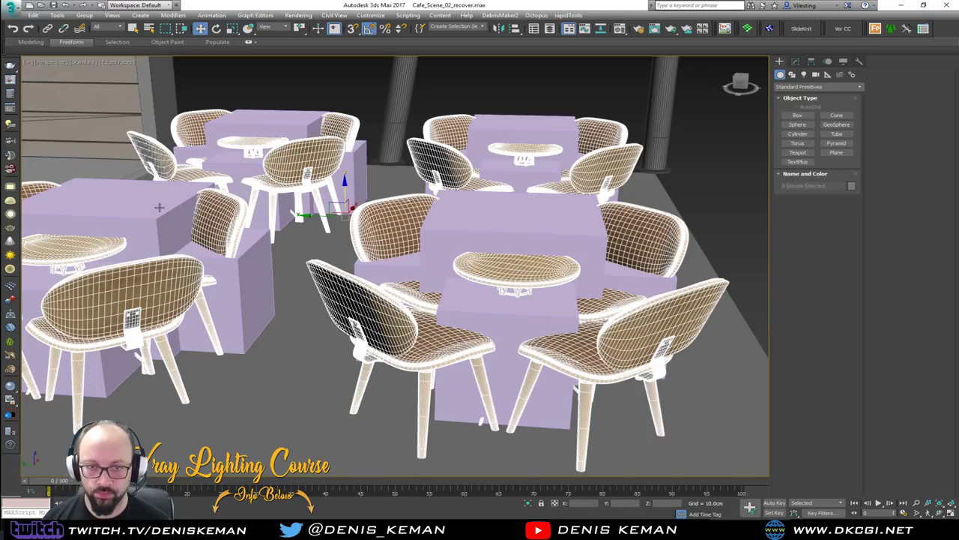
click(504, 152)
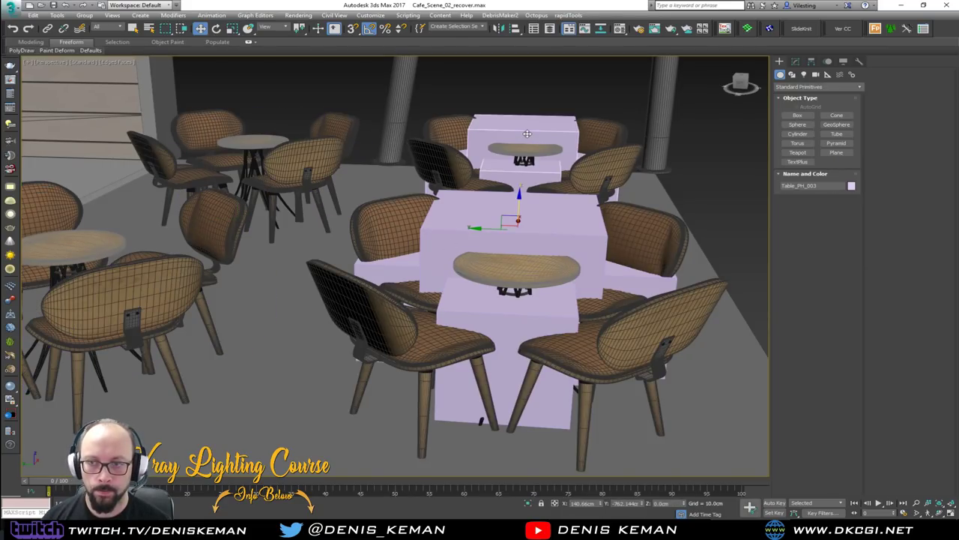
key(Delete)
click(510, 218)
key(Delete)
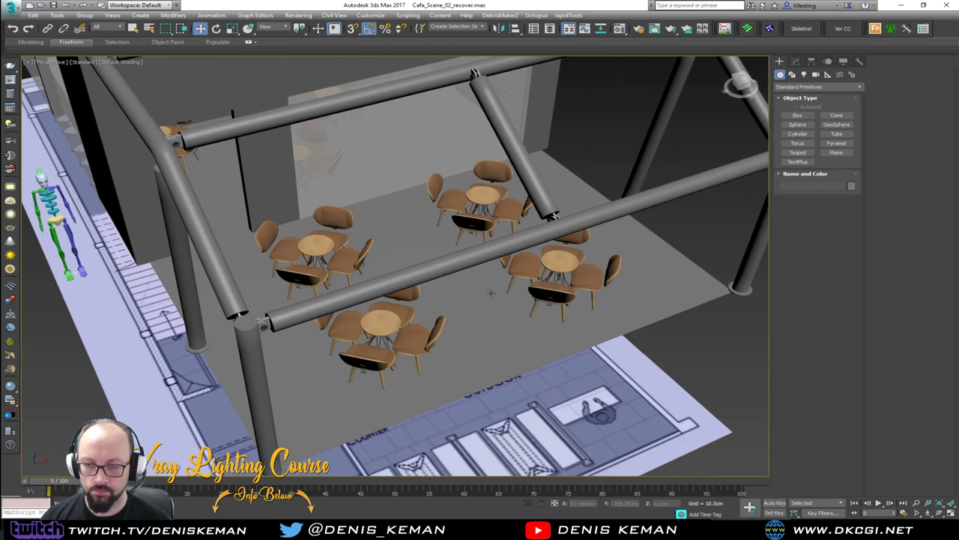
Select the four terrace table sets in wireframe view and move them together along the positive X axis.
mouse_move(491, 294)
alt+middle_down()
mouse_move(469, 338)
mouse_move(473, 353)
mouse_move(472, 311)
mouse_move(476, 371)
mouse_move(475, 352)
alt+middle_up()
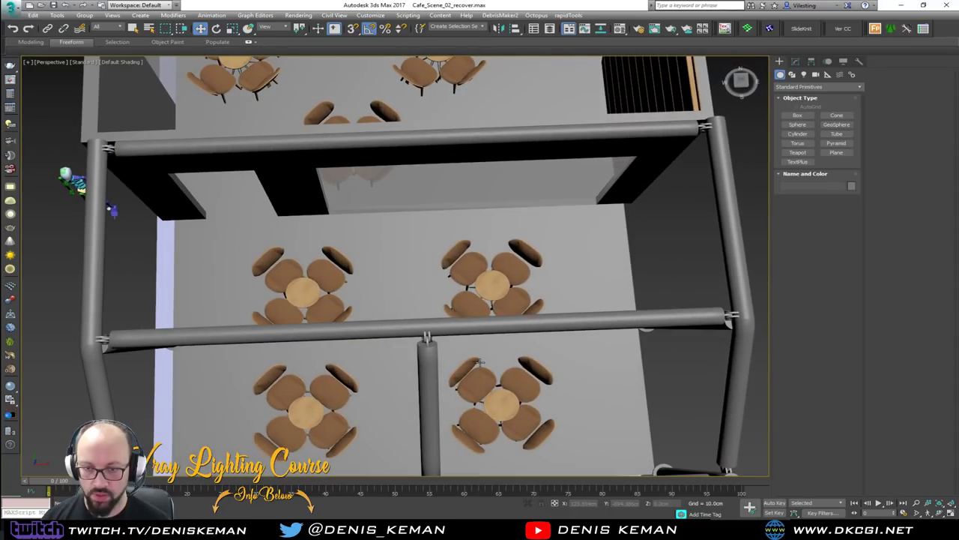
key(F3)
drag(284, 308, 587, 449)
key(z)
alt+click(416, 289)
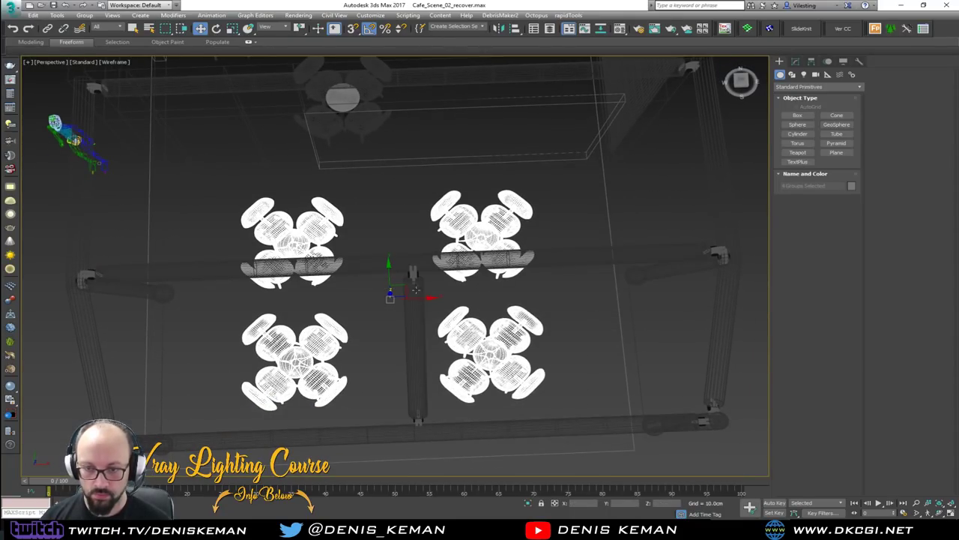
drag(413, 299, 487, 299)
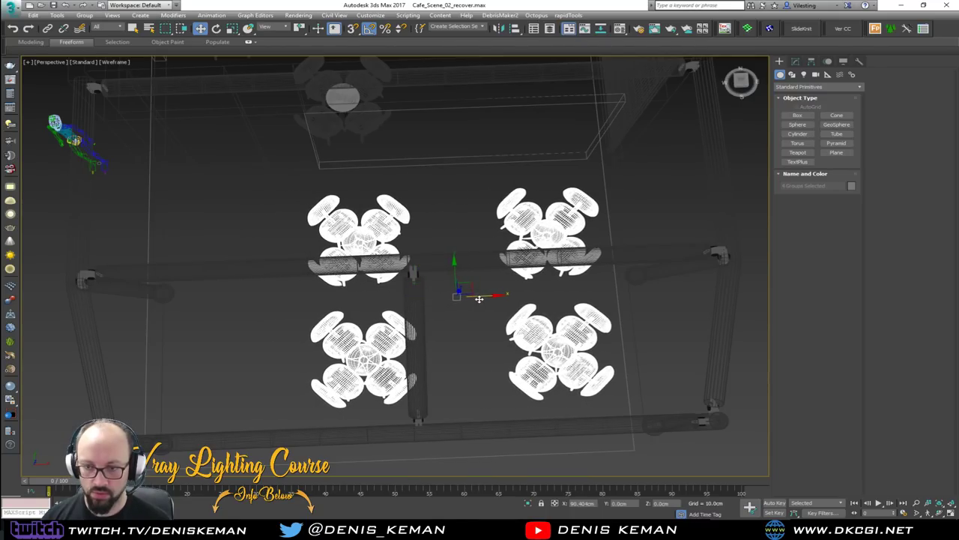
Copy the two terrace table sets at the negative X end farther along the negative X axis to form a third pair.
key(F3)
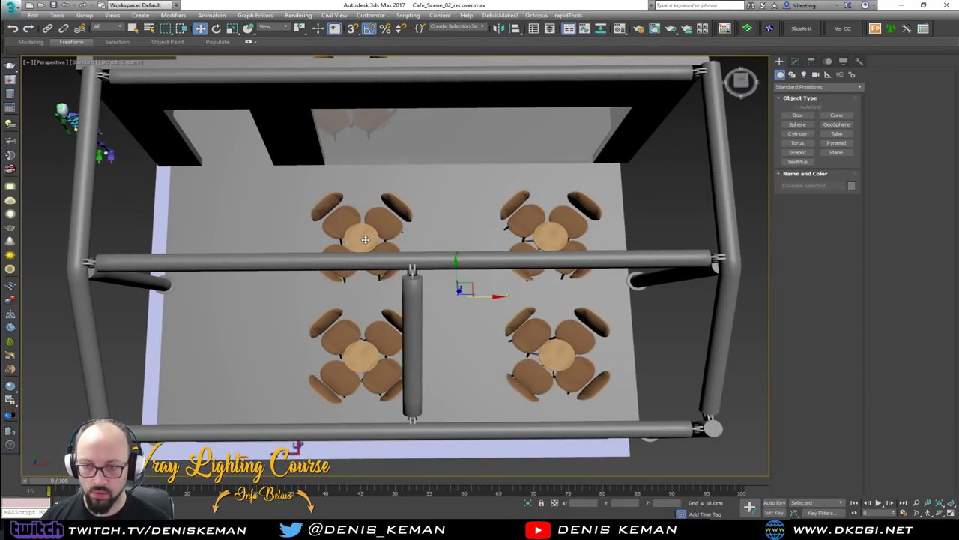
key(F3)
alt+drag(469, 162, 684, 432)
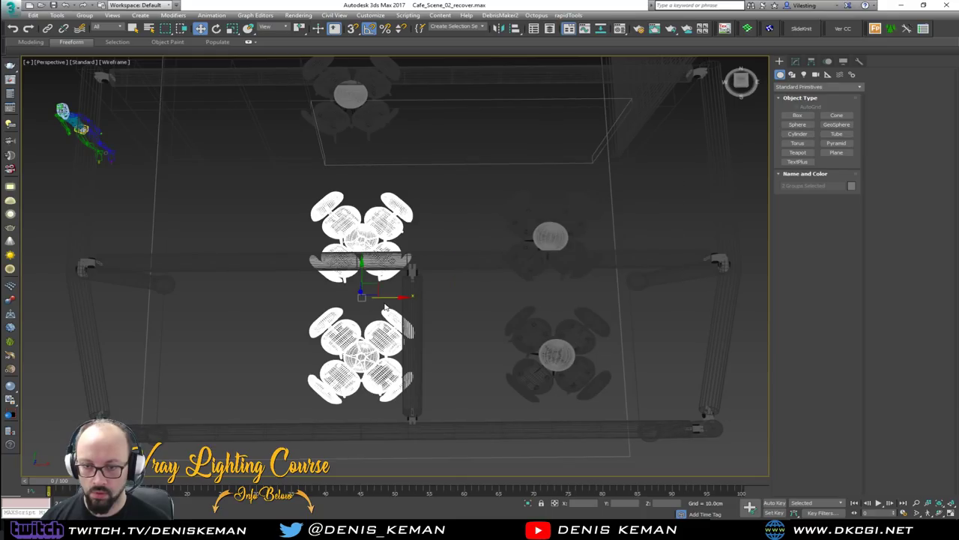
mouse_move(391, 297)
mouse_down()
mouse_move(438, 297)
mouse_move(303, 298)
mouse_up()
key(F3)
click(485, 300)
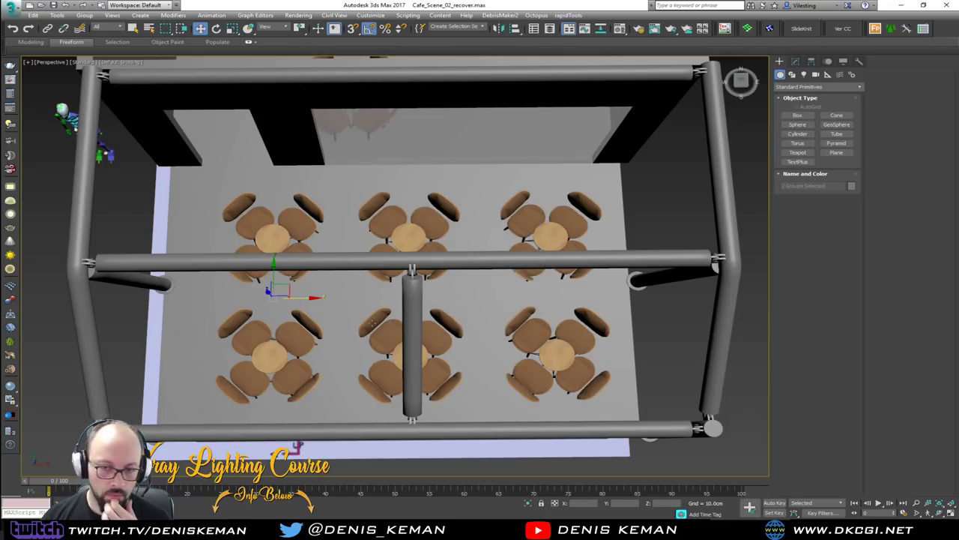
Examine the furniture layout from the terrace to the grey seating placeholder beside the interior windows.
scroll(342, 341, down, 6)
alt+middle_drag(375, 337, 592, 350)
click(592, 350)
middle_drag(383, 341, 374, 299)
scroll(449, 345, up, 4)
middle_drag(328, 195, 341, 309)
scroll(393, 301, up, 2)
scroll(342, 309, down, 4)
alt+middle_drag(328, 251, 594, 299)
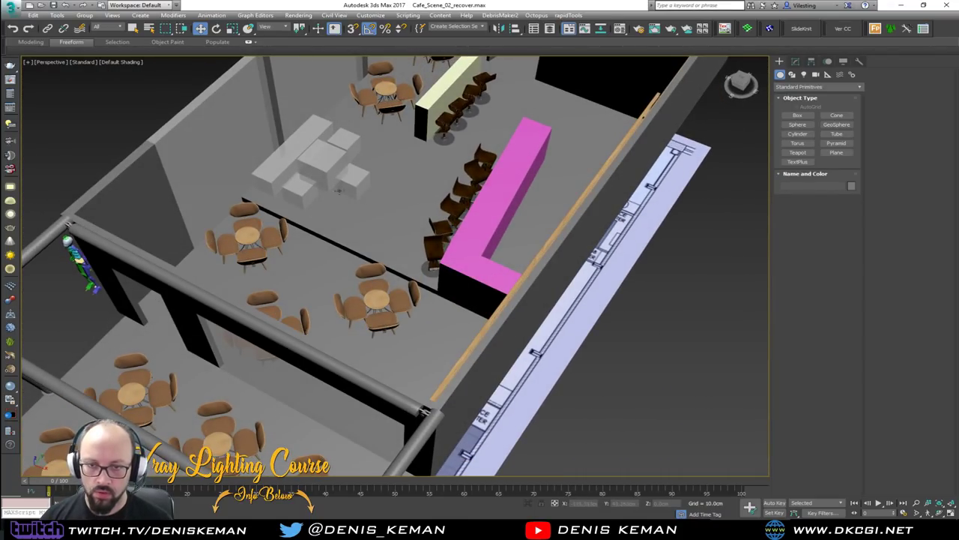
scroll(323, 176, up, 5)
middle_drag(240, 145, 287, 160)
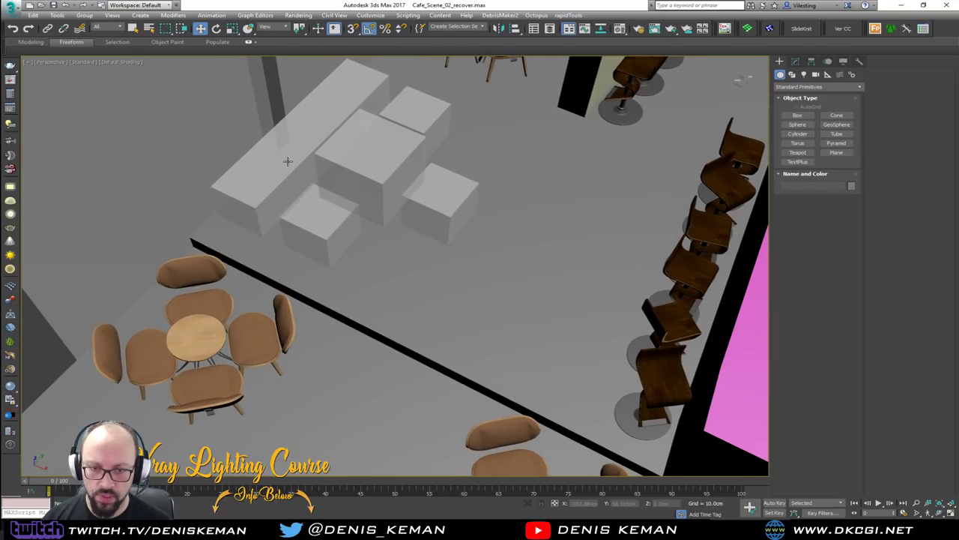
Copy the interior table set beside the cream partition onto the grey seating placeholder by the windows.
click(252, 340)
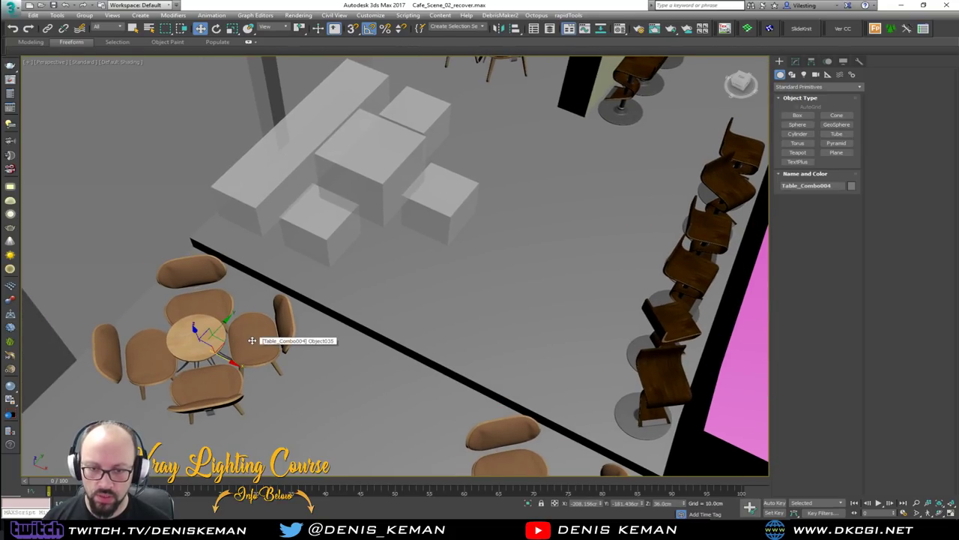
middle_drag(533, 126, 478, 254)
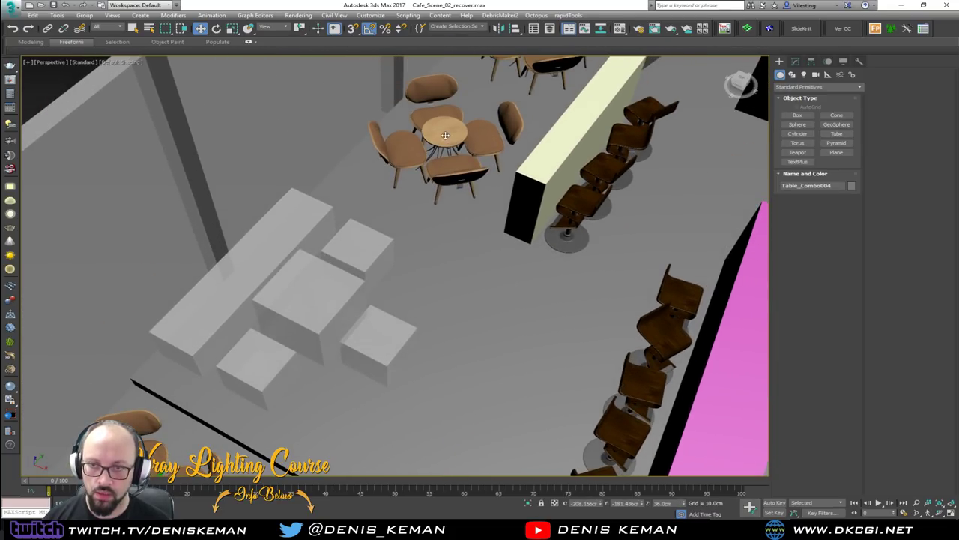
mouse_move(440, 135)
shift+mouse_down()
mouse_move(381, 267)
mouse_move(345, 315)
shift+mouse_up()
click(482, 302)
middle_drag(299, 285, 338, 268)
scroll(404, 242, up, 3)
drag(417, 298, 422, 275)
key(w)
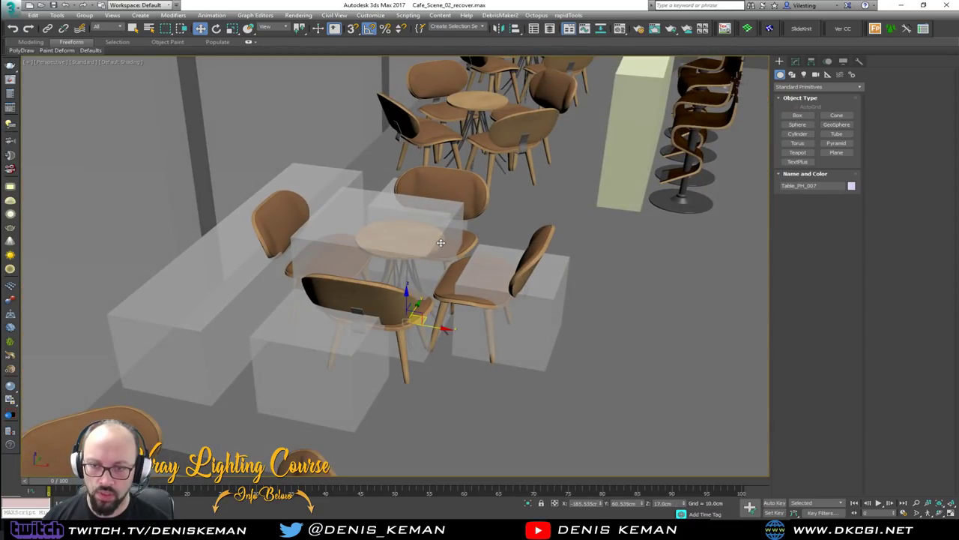
Open the copied Table_Combo013 group and delete its chair on the window side.
click(441, 242)
key(z)
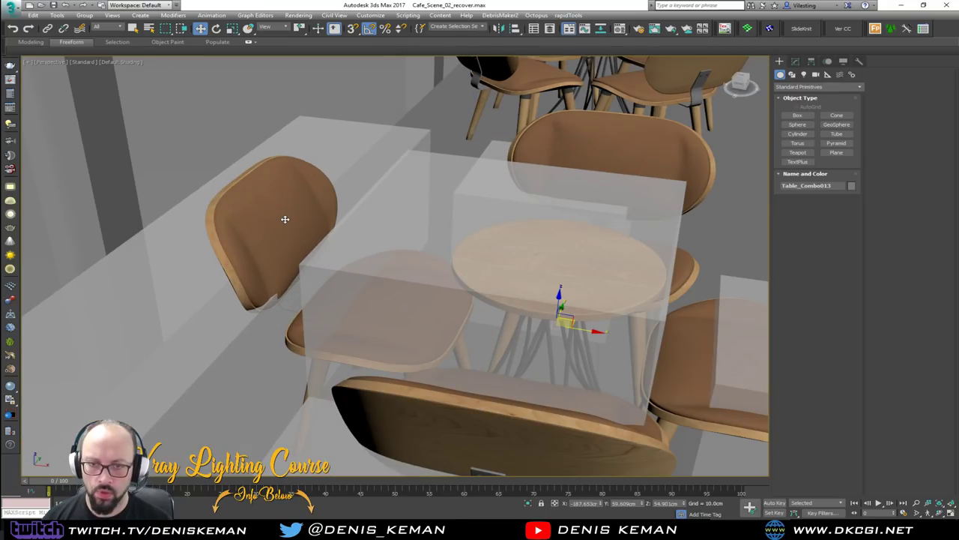
key(F4)
click(84, 15)
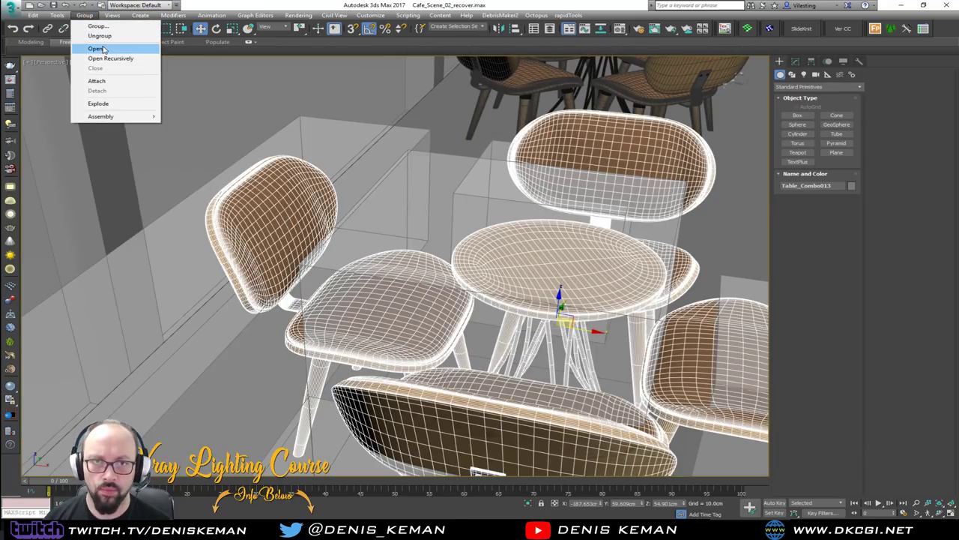
click(103, 49)
click(268, 220)
key(Delete)
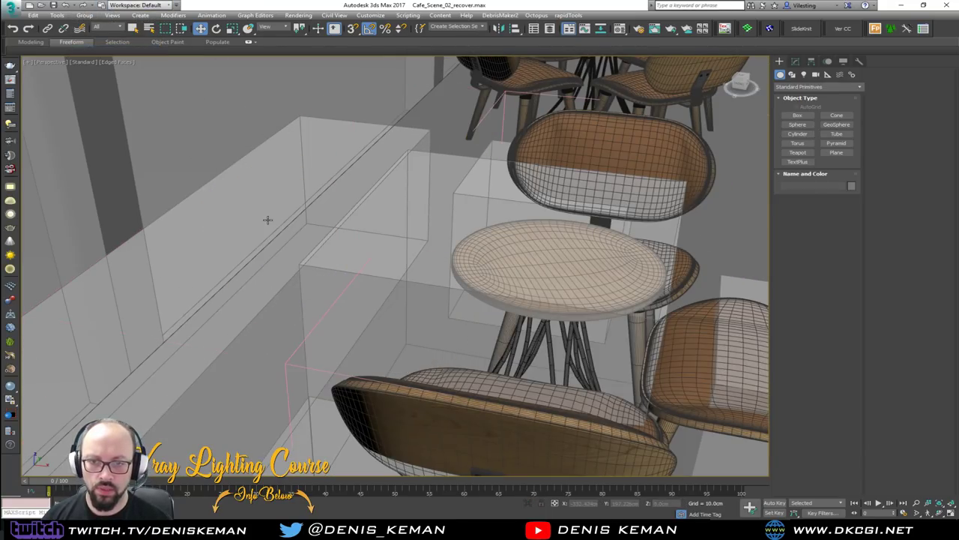
Delete the grey seating placeholder Table_PH_007 around the opened table set.
middle_drag(476, 275, 405, 215)
scroll(350, 222, down, 4)
click(342, 217)
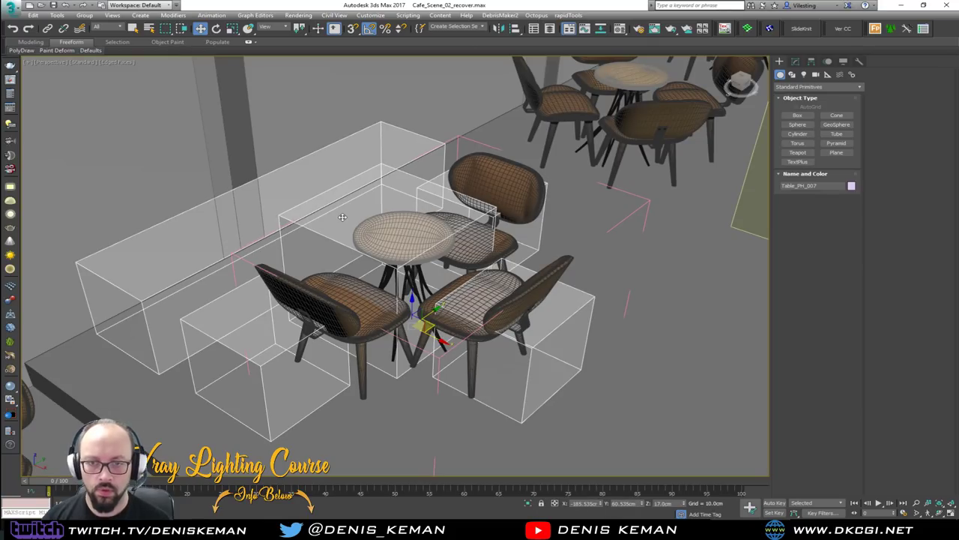
key(Delete)
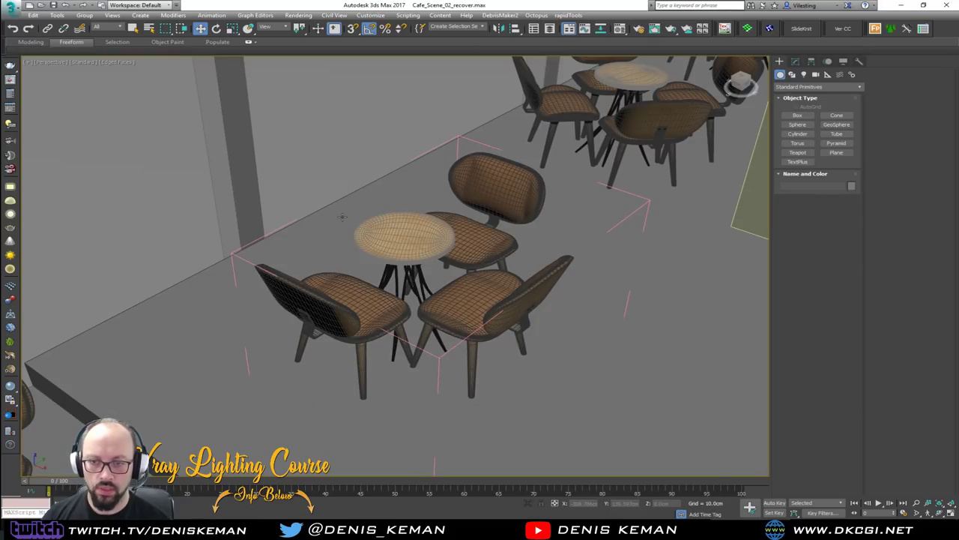
With AutoGrid on, create a bench-like box about 184 cm long and 74 cm wide between the three-chair table set and the windows.
click(415, 243)
alt+middle_drag(415, 243, 418, 222)
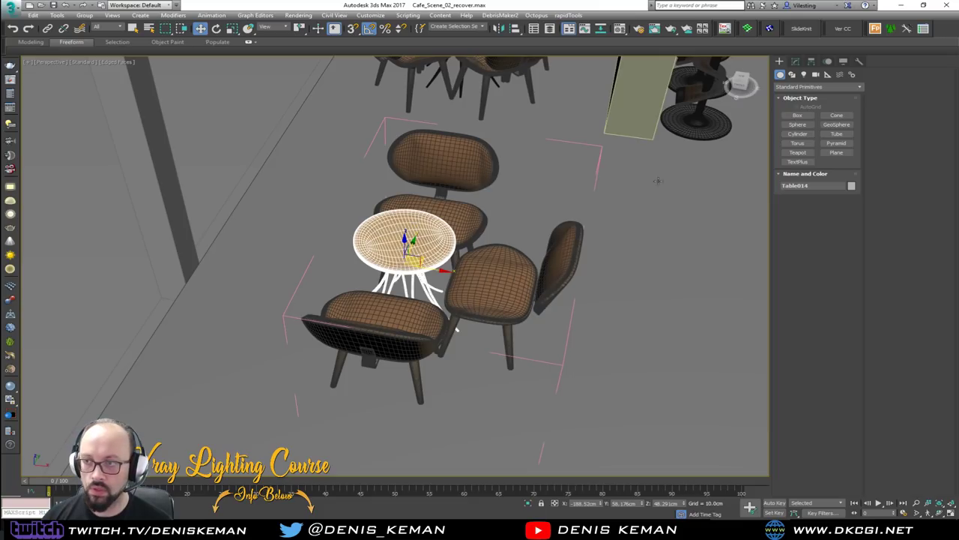
click(798, 115)
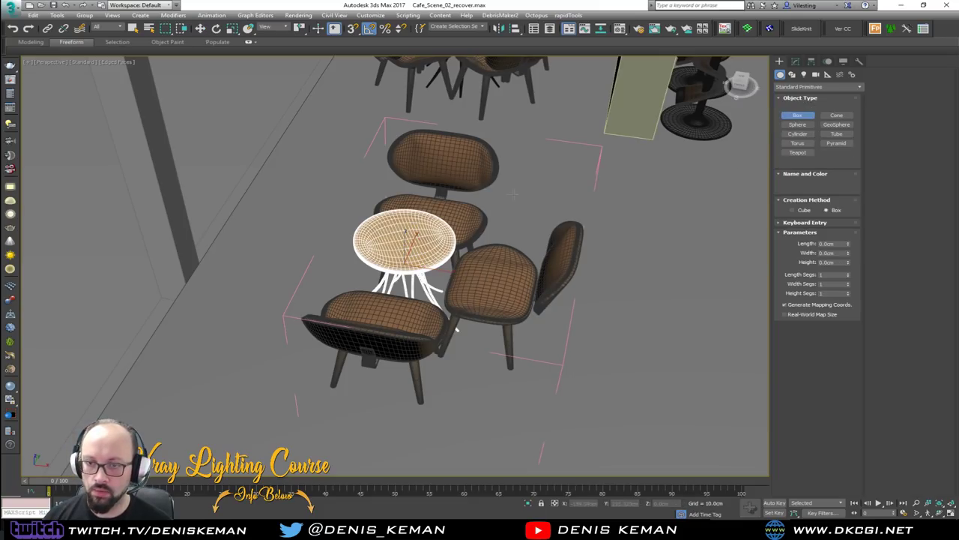
click(806, 106)
alt+middle_drag(526, 184, 537, 213)
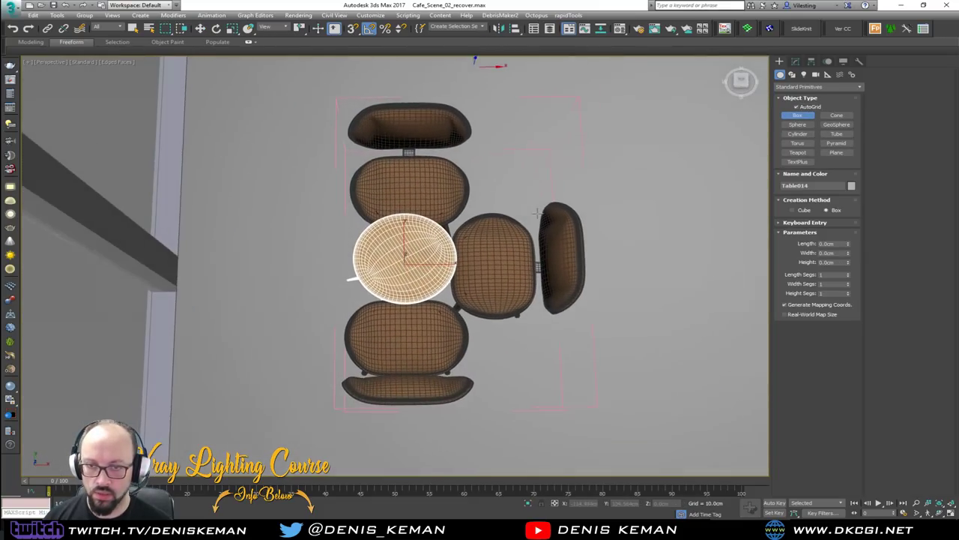
scroll(537, 214, down, 4)
mouse_move(326, 148)
mouse_down()
mouse_move(411, 302)
mouse_move(424, 352)
mouse_up()
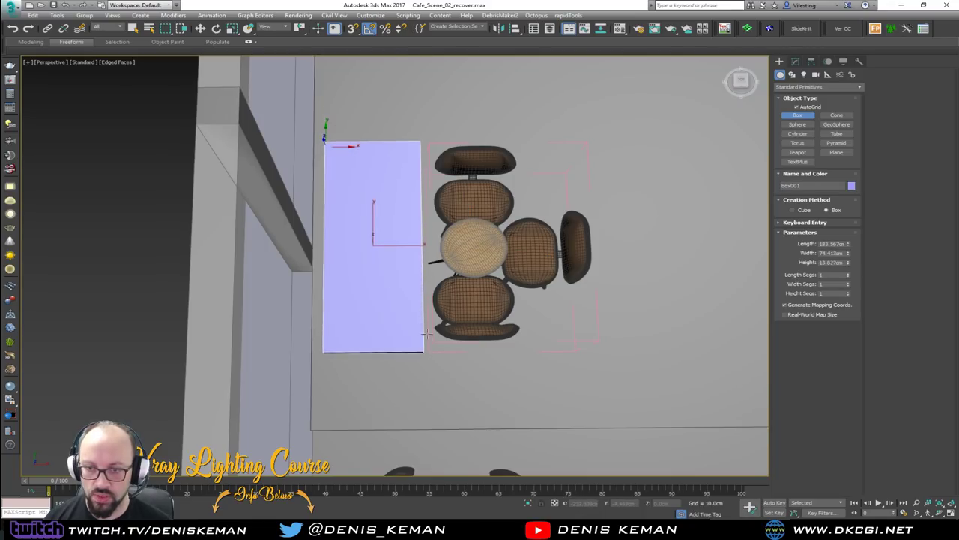
click(435, 263)
alt+middle_drag(435, 263, 342, 230)
scroll(401, 206, down, 5)
middle_drag(400, 206, 286, 264)
alt+middle_drag(347, 258, 351, 324)
key(w)
middle_drag(285, 308, 349, 264)
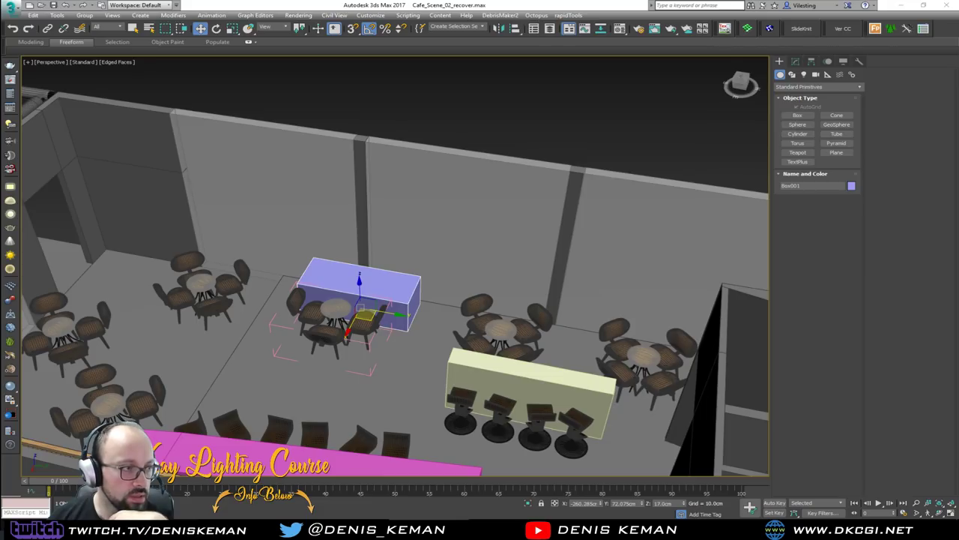
Switch to the CoffeeLab Matterport tour in the browser and examine the long bench, tables and stools along the windows.
drag(0, 161, 405, 68)
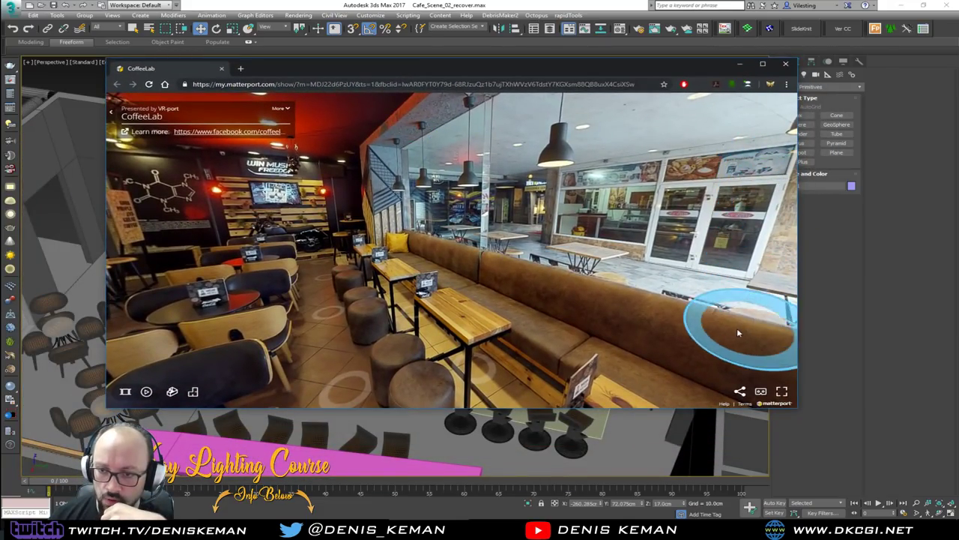
click(529, 143)
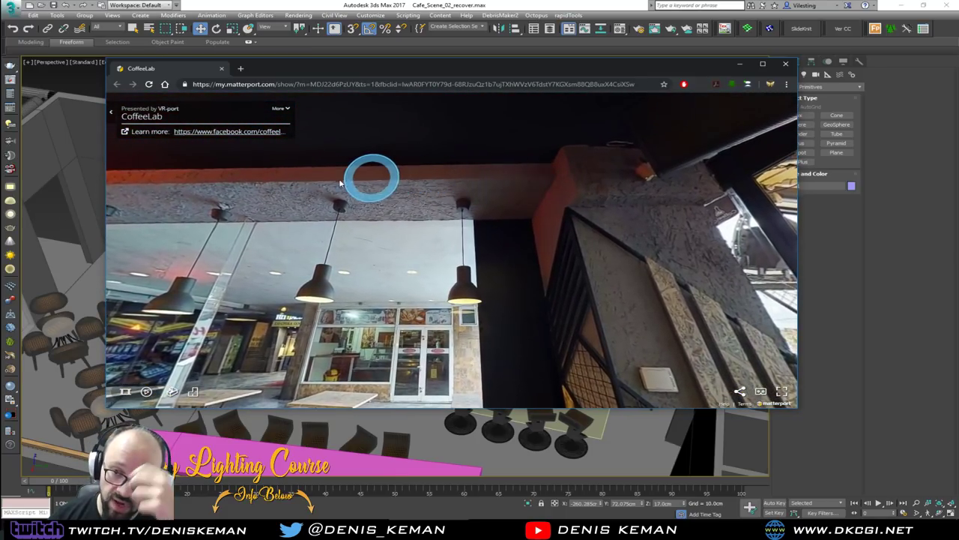
drag(312, 178, 539, 165)
drag(418, 203, 465, 160)
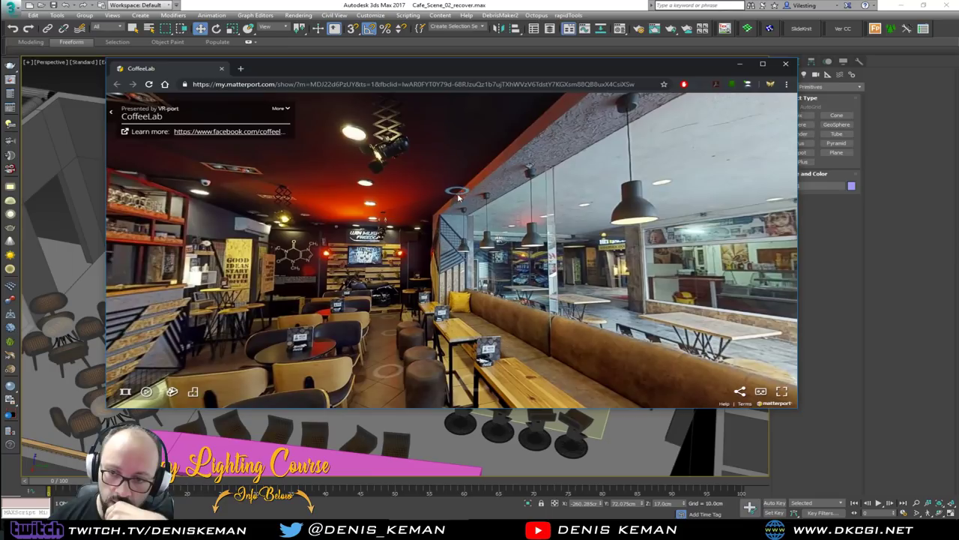
click(514, 319)
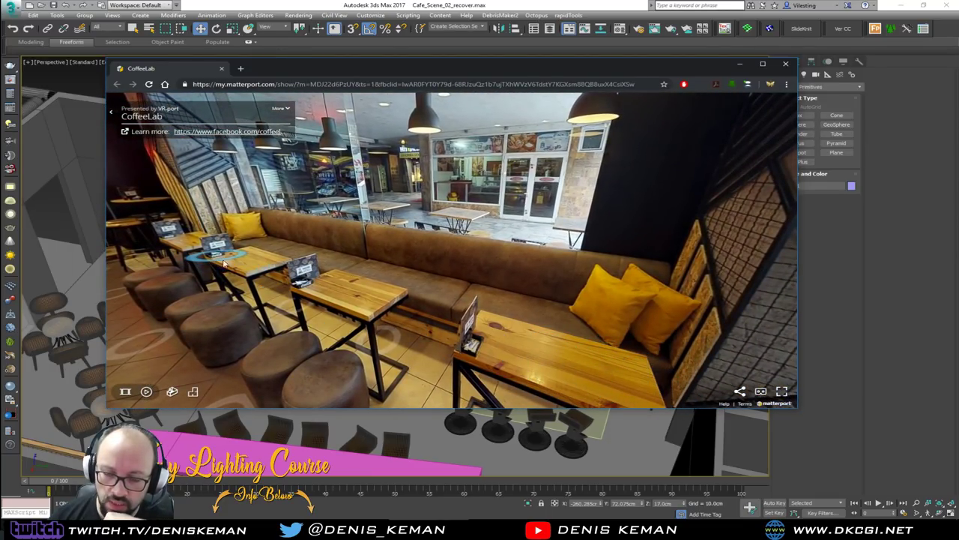
drag(647, 68, 0, 37)
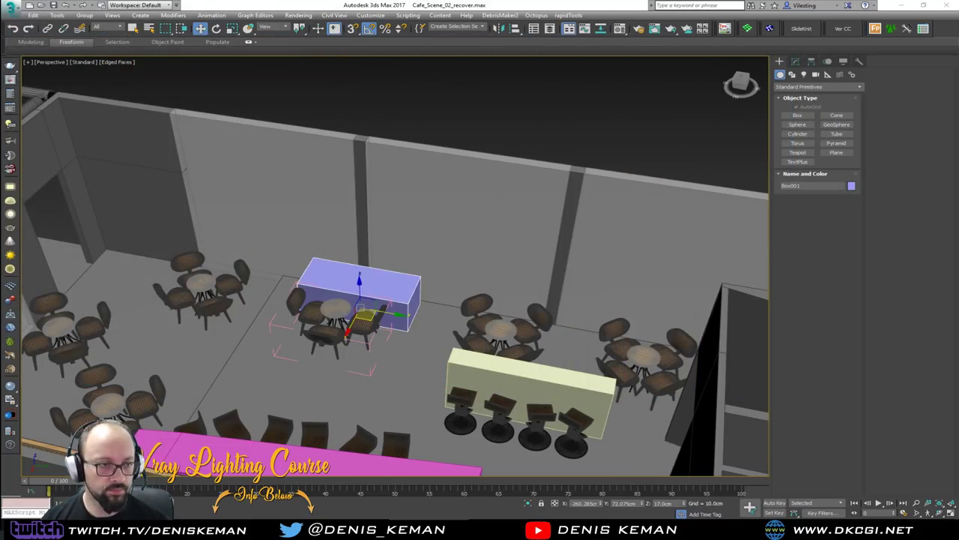
Return to 3ds Max and delete the blue bench box beside the three-chair table set.
alt+middle_drag(328, 262, 382, 170)
click(411, 105)
scroll(493, 324, up, 5)
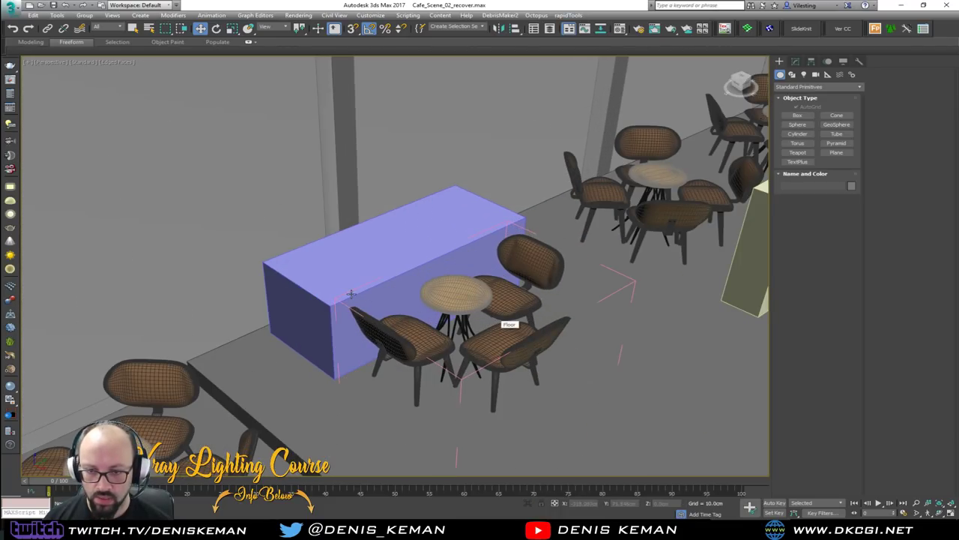
middle_drag(352, 294, 482, 242)
click(442, 254)
click(442, 254)
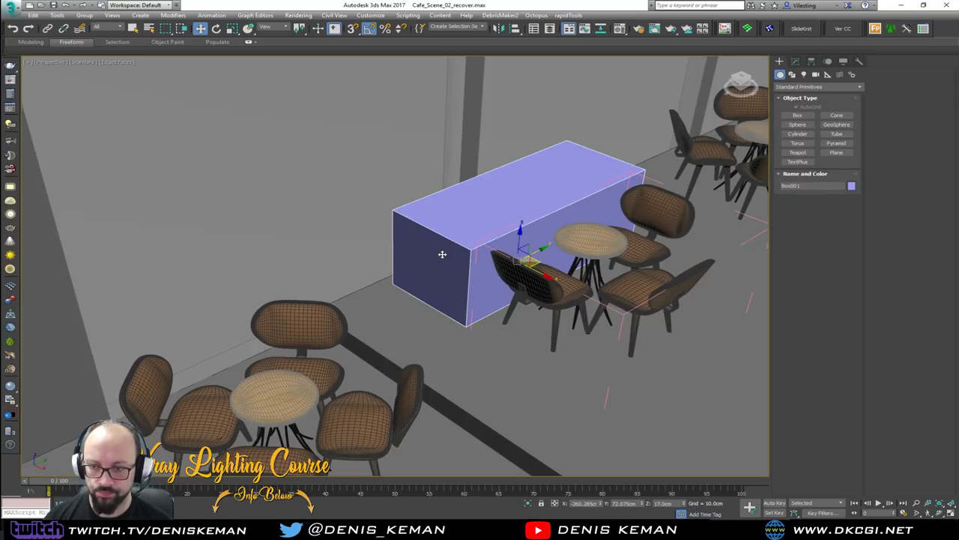
key(Delete)
Examine the opened three-chair table set up close in wireframe and shaded views.
middle_drag(568, 276, 405, 298)
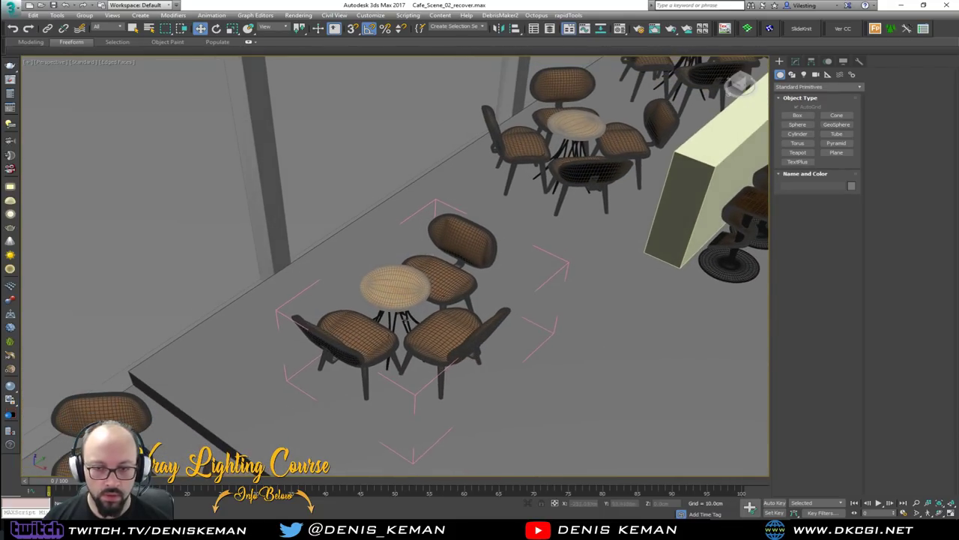
click(424, 386)
key(z)
mouse_move(412, 368)
alt+middle_down()
mouse_move(433, 354)
mouse_move(415, 351)
alt+middle_up()
key(F3)
click(285, 173)
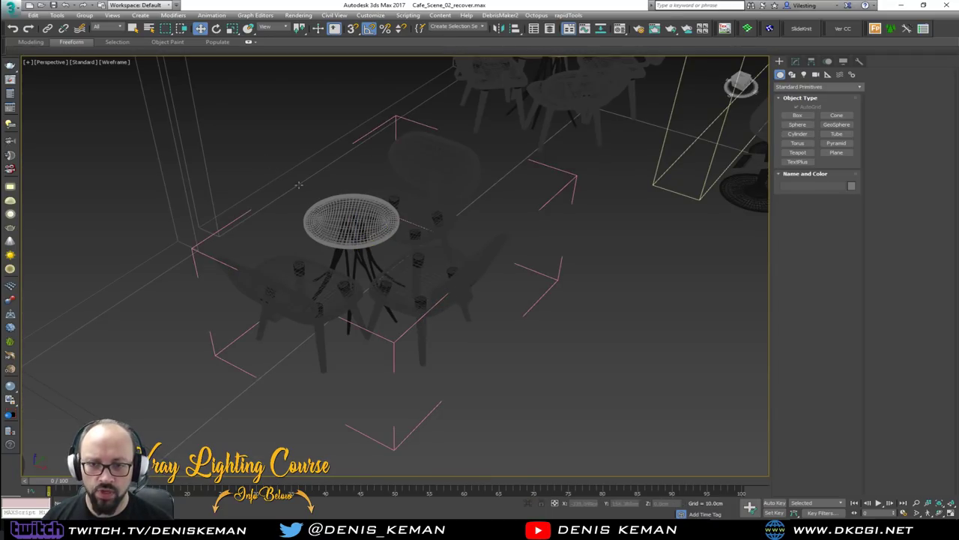
key(F3)
scroll(405, 278, up, 10)
scroll(405, 278, down, 5)
alt+middle_drag(405, 278, 424, 268)
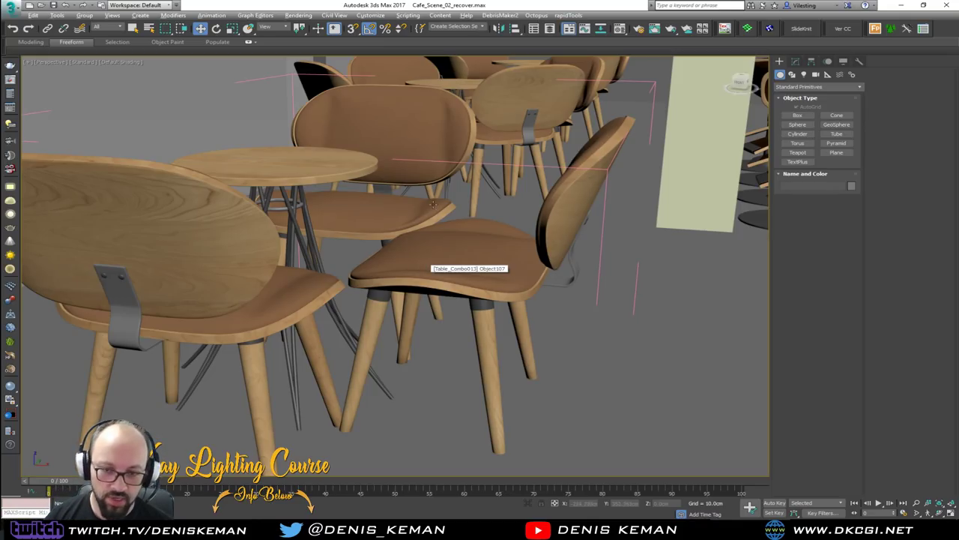
alt+middle_drag(432, 203, 409, 218)
scroll(409, 219, down, 10)
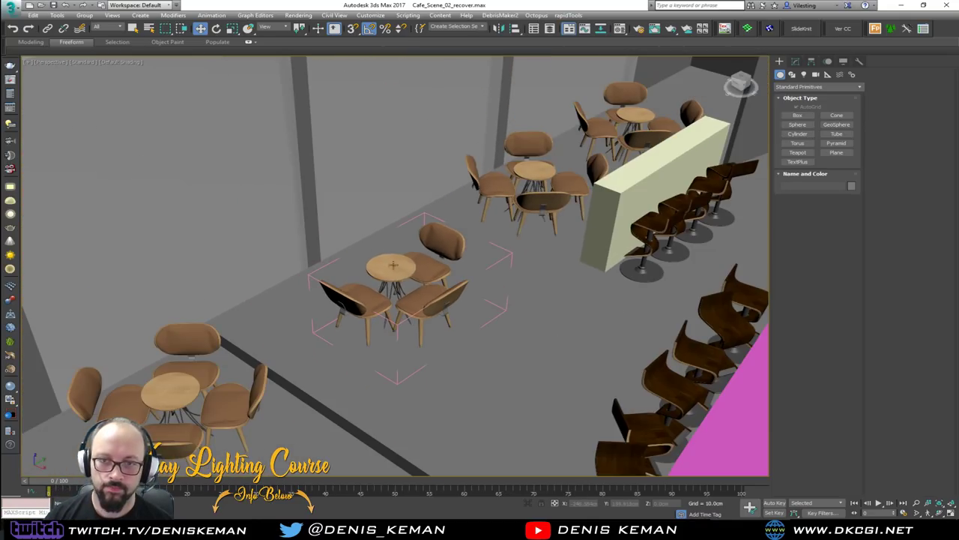
Save the scene as a new file named Cafe_Scene_03.max.
click(11, 6)
click(34, 89)
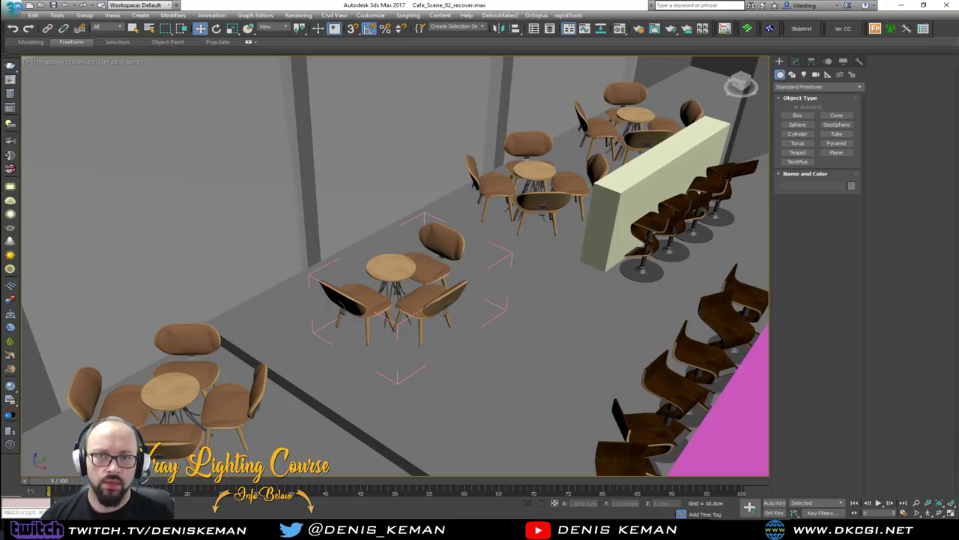
click(15, 6)
click(33, 93)
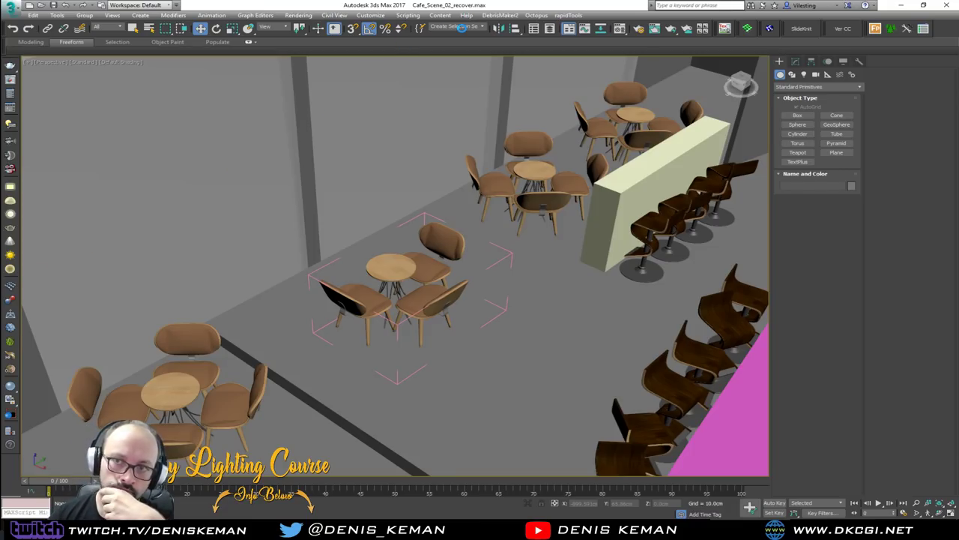
Draw a box about 934 cm long, 72 cm wide and 298 cm high along the window wall behind the indoor tables.
middle_drag(466, 161, 409, 239)
scroll(360, 217, down, 5)
scroll(295, 154, up, 3)
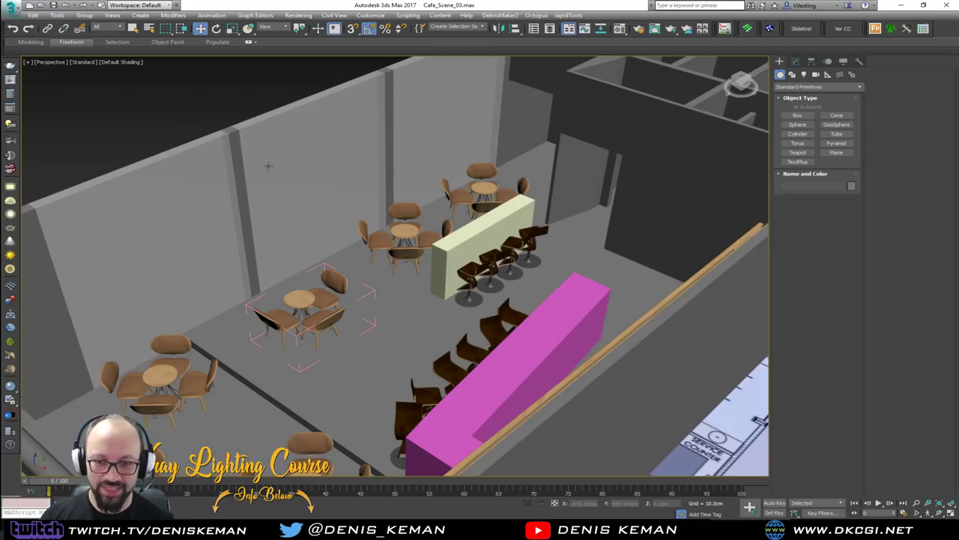
middle_drag(331, 231, 418, 235)
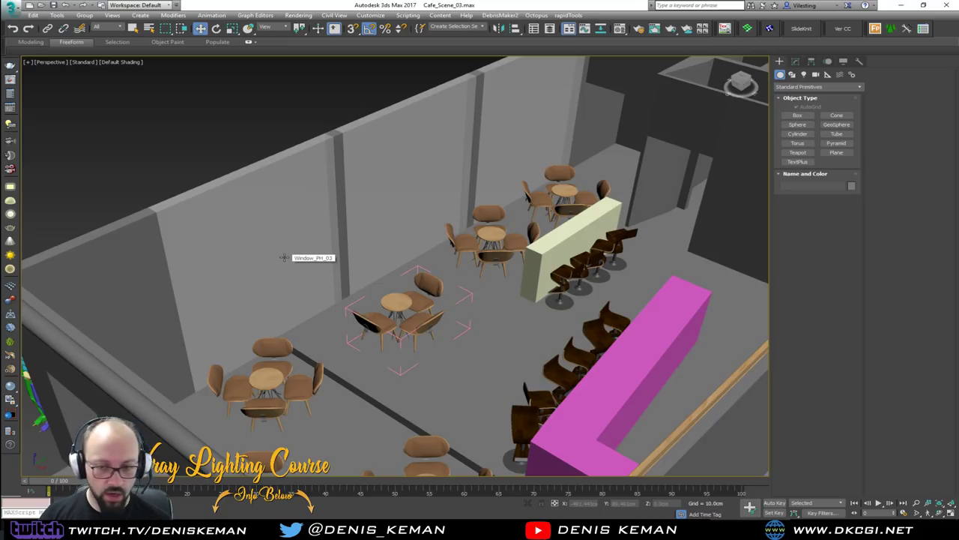
alt+middle_drag(291, 262, 255, 259)
alt+middle_drag(417, 172, 405, 219)
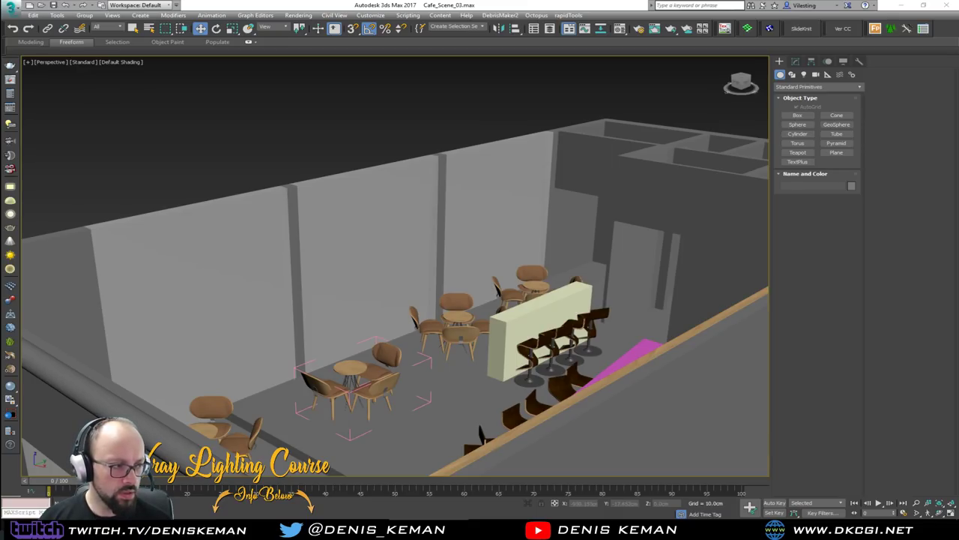
alt+middle_drag(385, 285, 365, 306)
click(799, 115)
drag(617, 240, 134, 417)
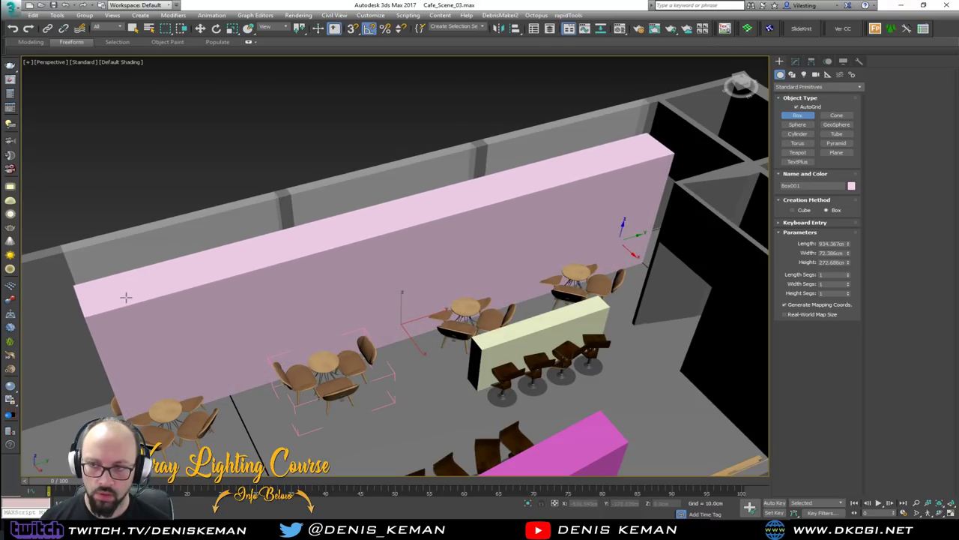
click(125, 283)
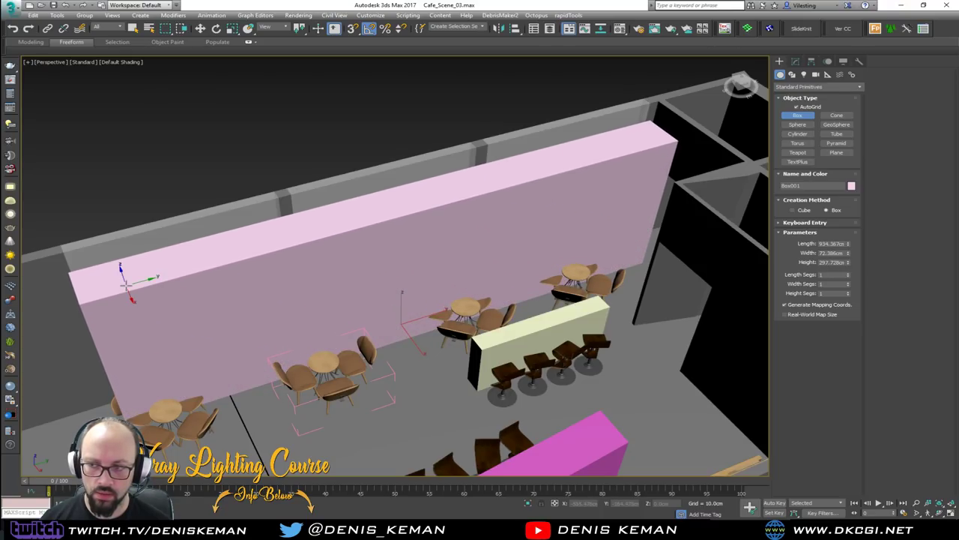
Set the new wall box's length to 930 cm, width to 70 cm and height to 300 cm.
alt+middle_drag(302, 305, 615, 285)
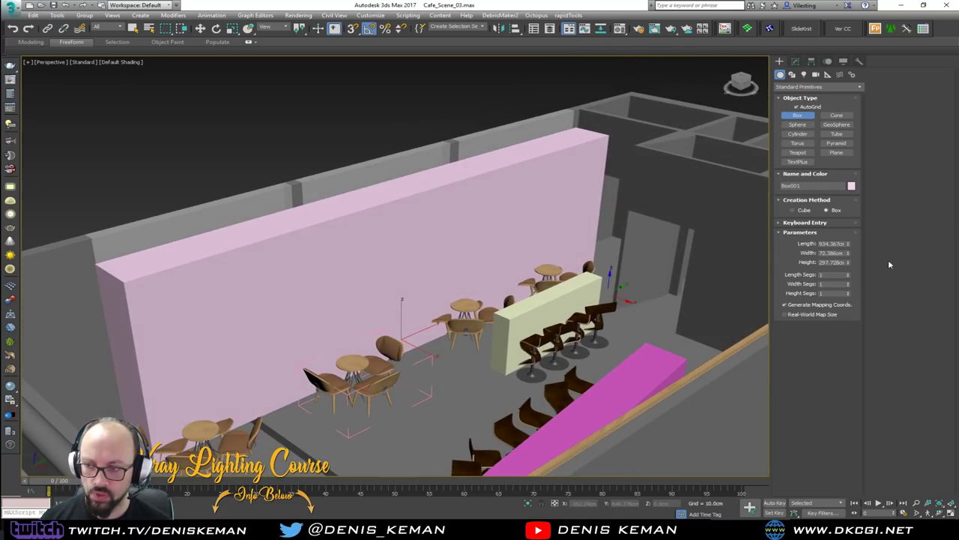
double_click(833, 262)
text(300)
key(Return)
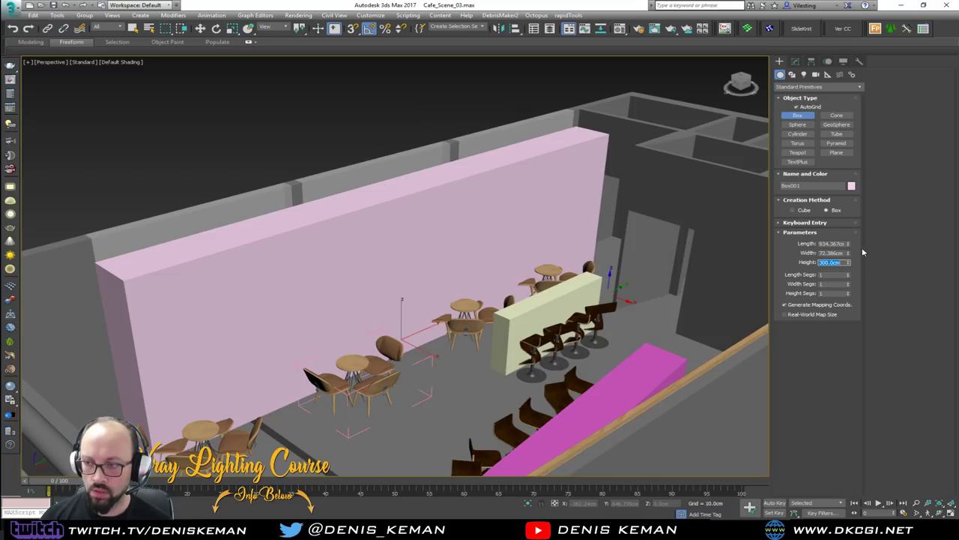
double_click(822, 243)
text(930)
key(Tab)
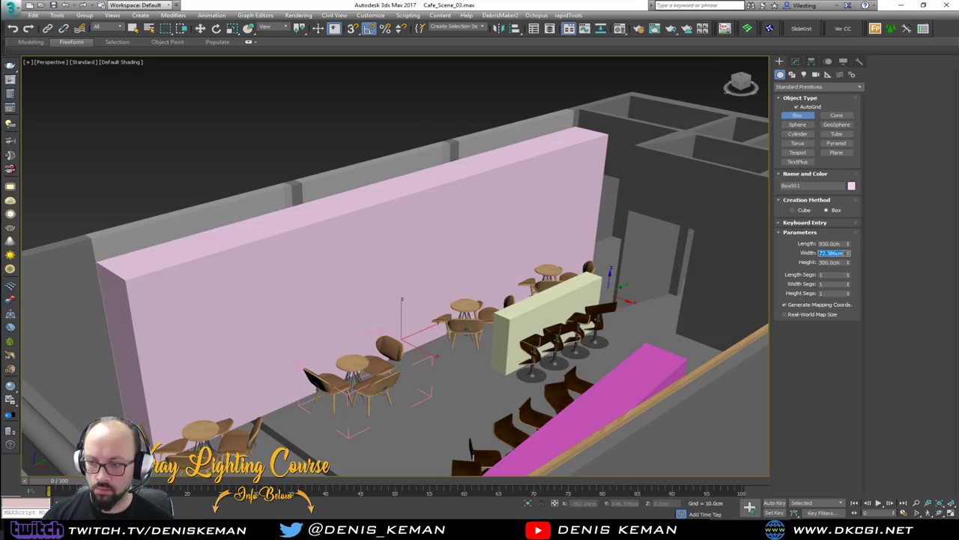
key(Return)
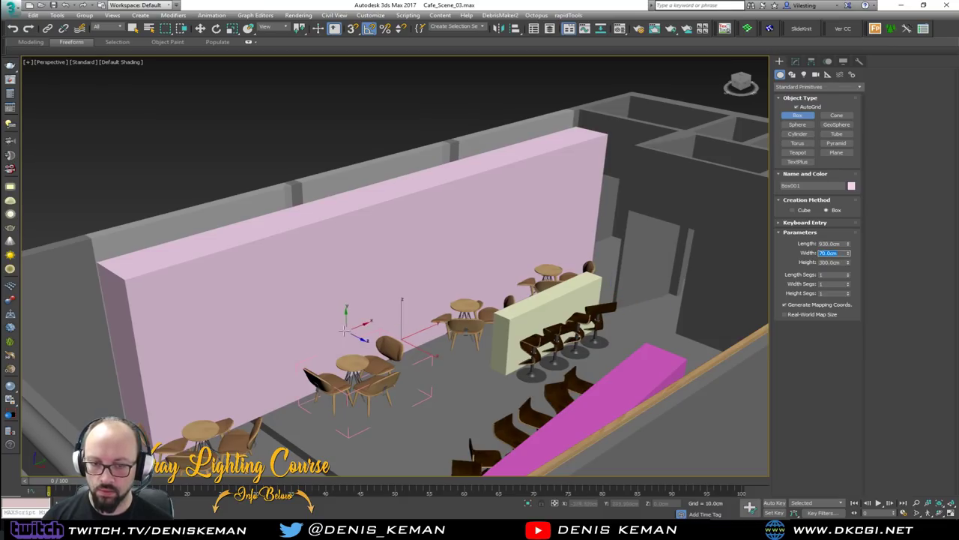
right_click(282, 328)
Add an Edit Poly modifier to the wall box and move its terrace-end vertices to align with the dark floor strip.
mouse_move(281, 327)
alt+middle_down()
mouse_move(330, 337)
mouse_move(278, 343)
mouse_move(274, 326)
alt+middle_up()
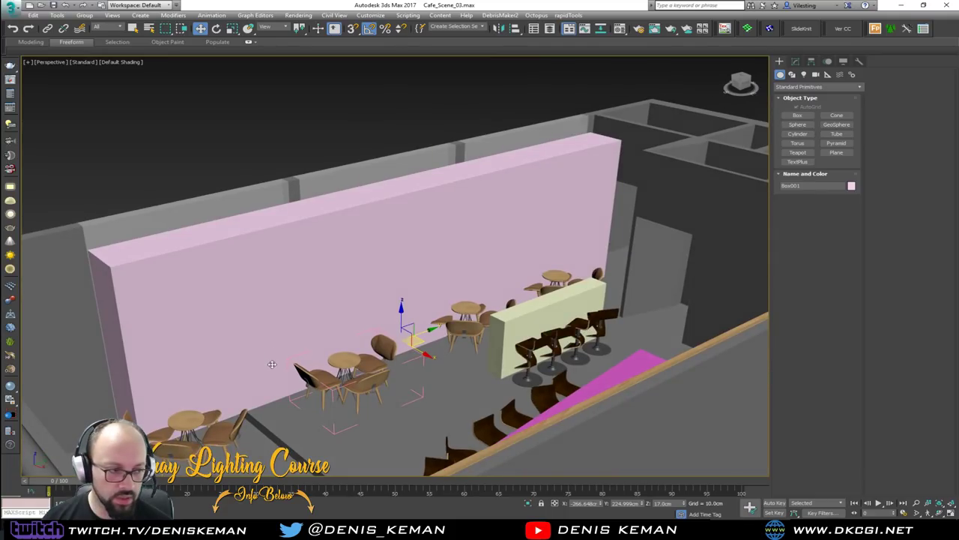
scroll(274, 368, up, 3)
middle_drag(275, 373, 351, 329)
scroll(347, 327, down, 3)
click(351, 330)
drag(349, 346, 403, 380)
alt+middle_drag(402, 380, 392, 323)
scroll(392, 319, up, 4)
alt+middle_drag(420, 316, 380, 291)
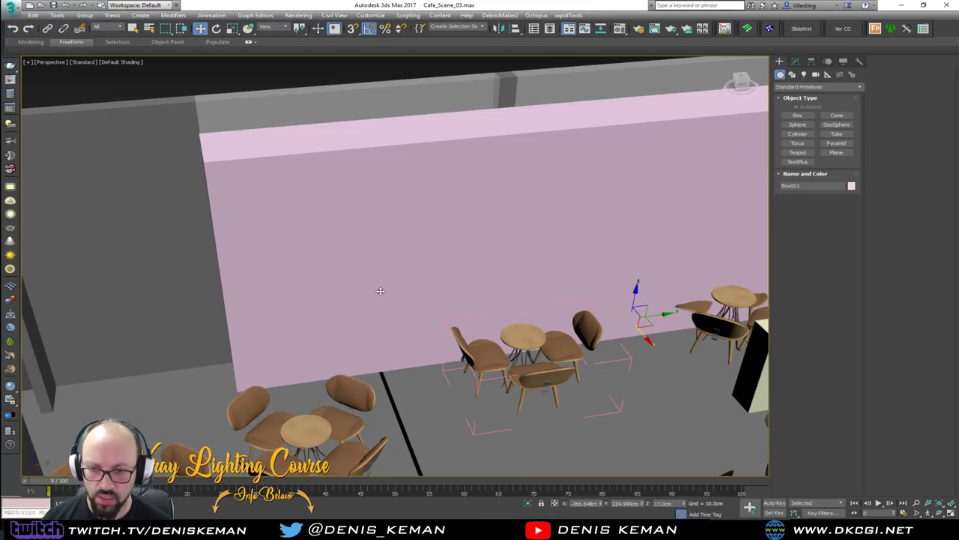
scroll(352, 303, down, 5)
key(1)
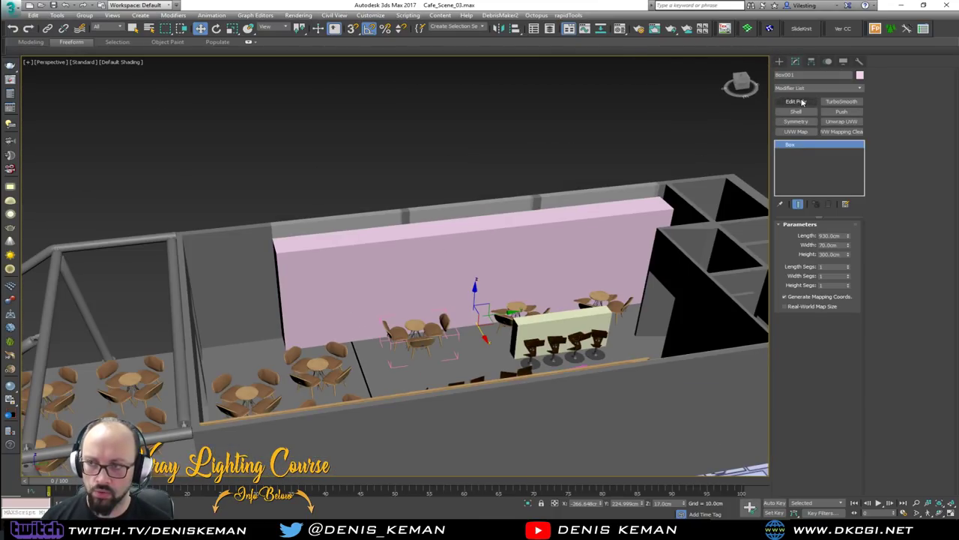
key(F3)
key(1)
drag(234, 199, 312, 377)
key(F3)
scroll(330, 332, up, 2)
drag(283, 273, 353, 322)
alt+middle_drag(353, 323, 607, 318)
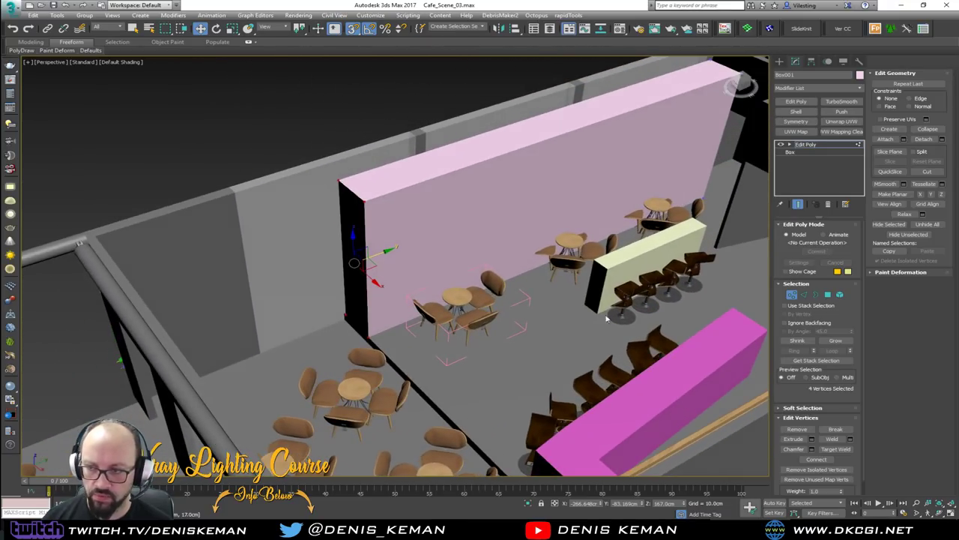
click(794, 296)
Delete the three transparent window placeholder panels behind the pink wall box.
alt+middle_drag(409, 190, 488, 278)
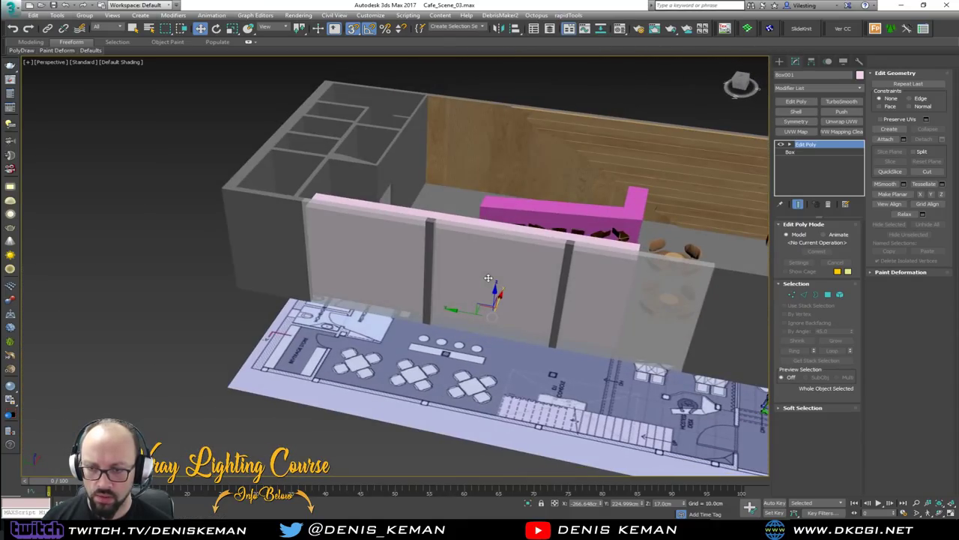
click(411, 322)
key(F3)
key(F3)
key(Delete)
click(466, 324)
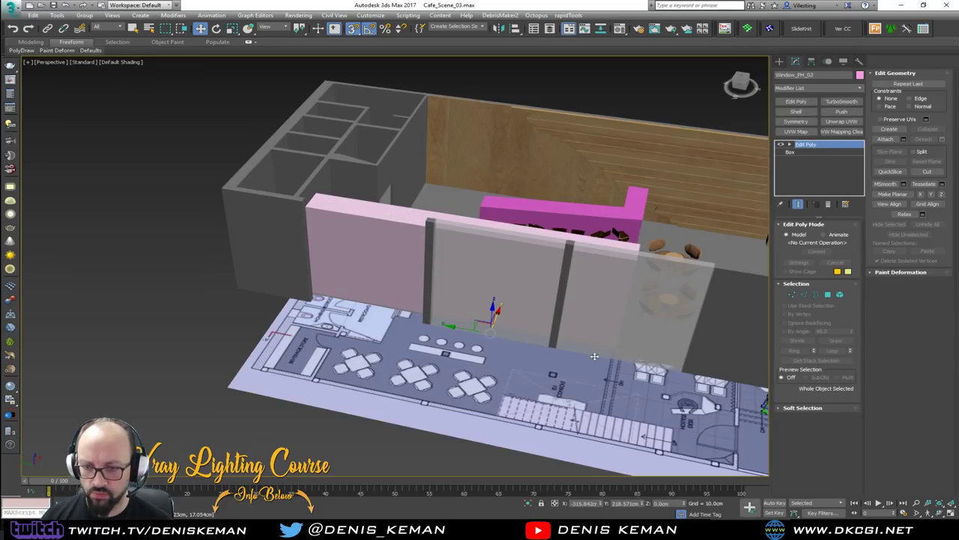
key(Delete)
click(626, 353)
key(Delete)
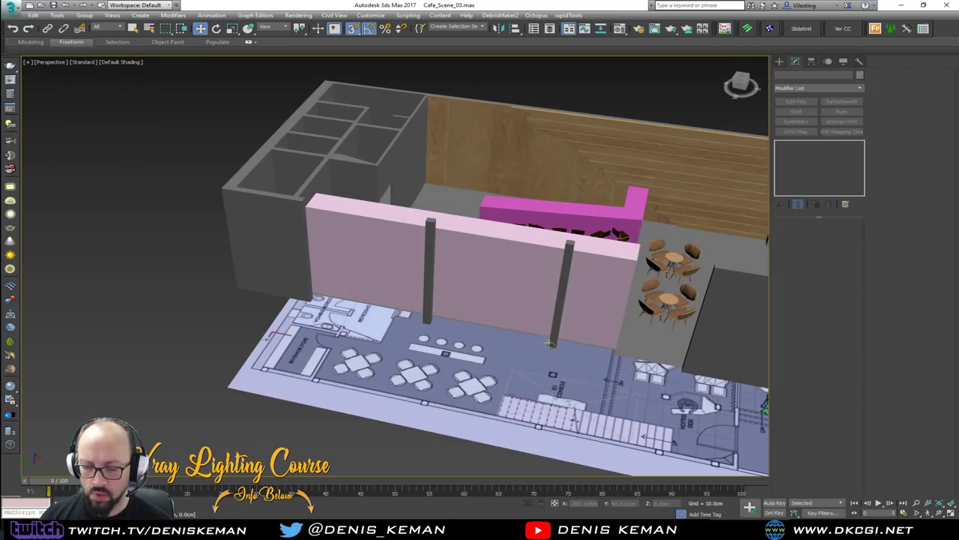
Delete the two column elements behind the pink box from the building wall object.
alt+middle_drag(502, 318, 357, 289)
click(321, 299)
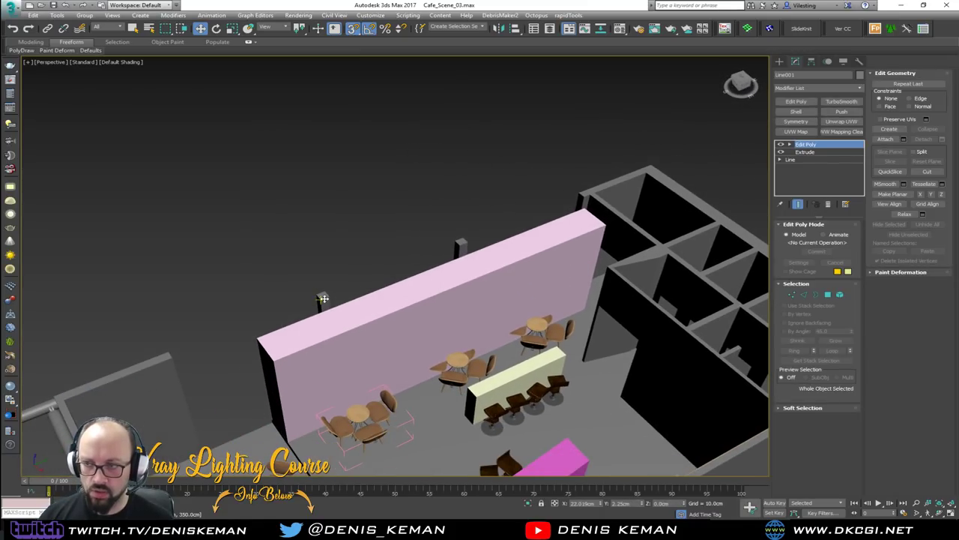
click(839, 296)
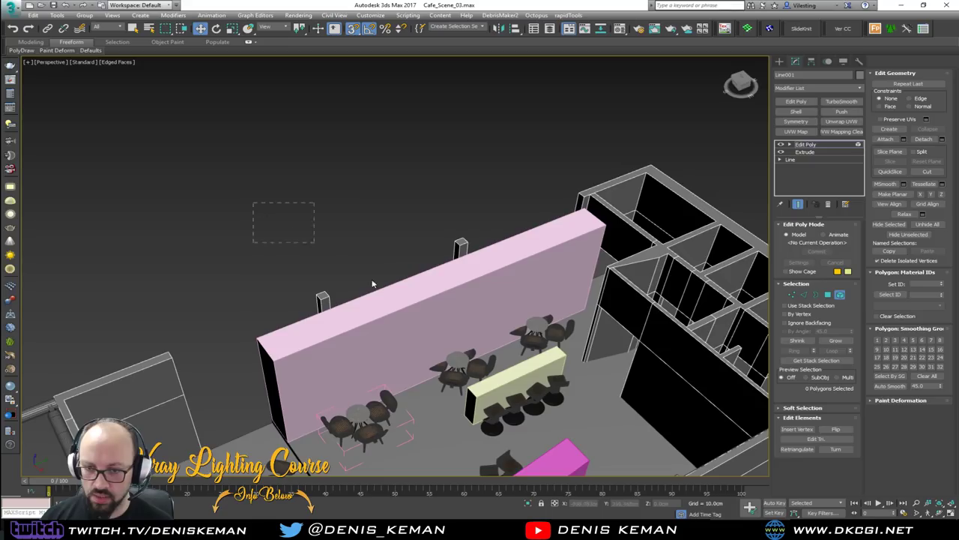
alt+middle_drag(403, 308, 278, 326)
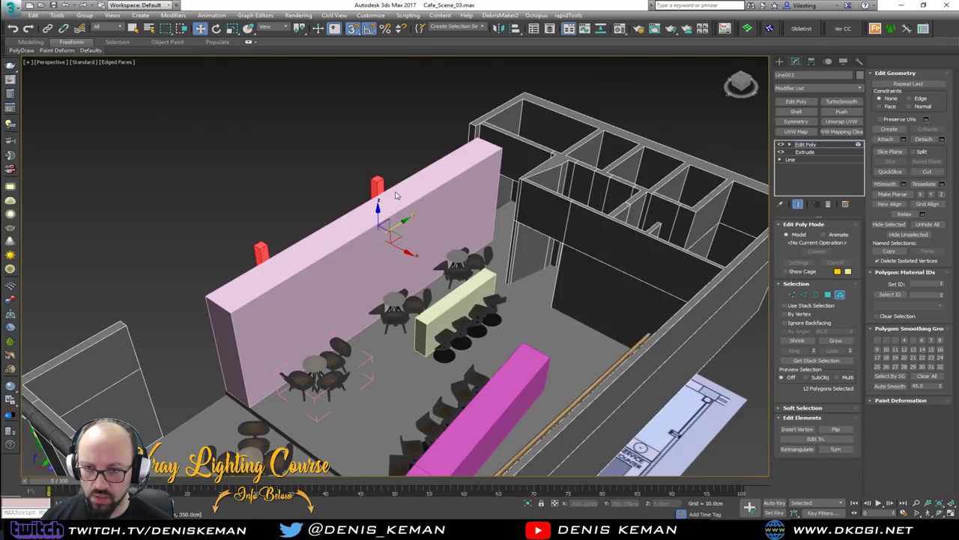
middle_drag(338, 330, 403, 268)
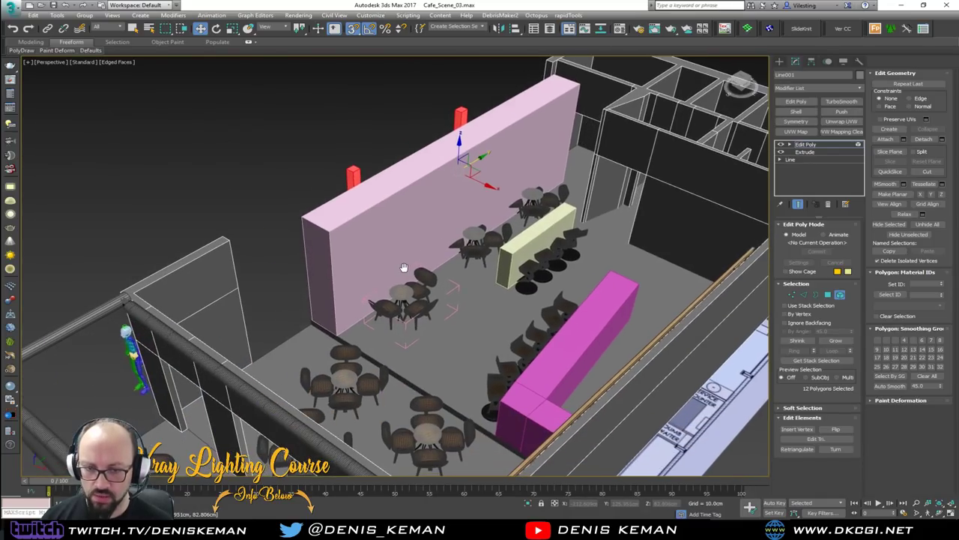
click(354, 169)
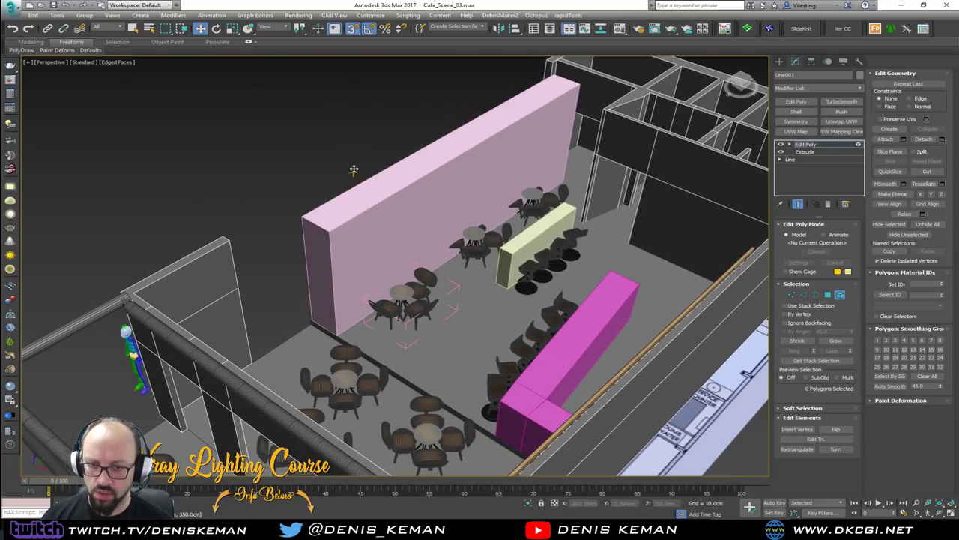
Move the terrace side wall's end vertices so the wall meets the end of the pink box.
alt+middle_drag(337, 227, 283, 242)
key(1)
middle_drag(323, 103, 394, 223)
key(F3)
drag(429, 327, 429, 327)
key(F3)
mouse_move(420, 261)
mouse_down()
mouse_move(463, 238)
mouse_move(464, 248)
mouse_up()
alt+middle_drag(464, 247, 514, 240)
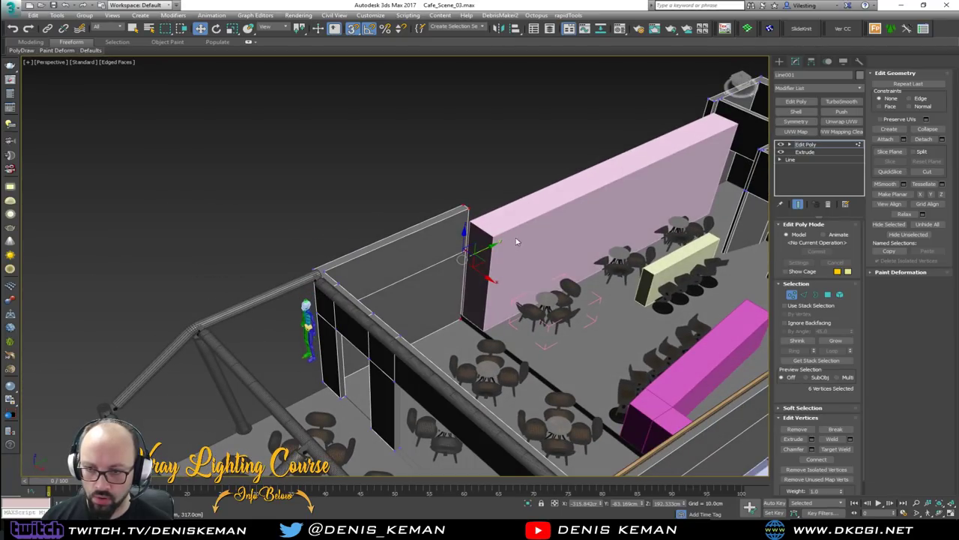
click(794, 294)
click(504, 176)
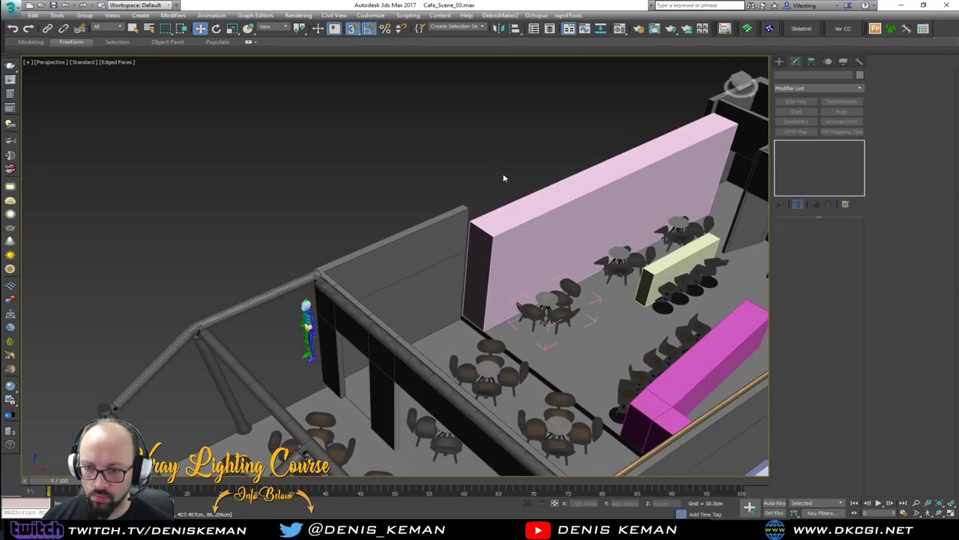
Delete the three chairs and the round table of the opened set nearest the dark floor strip.
middle_drag(503, 178, 380, 165)
click(388, 210)
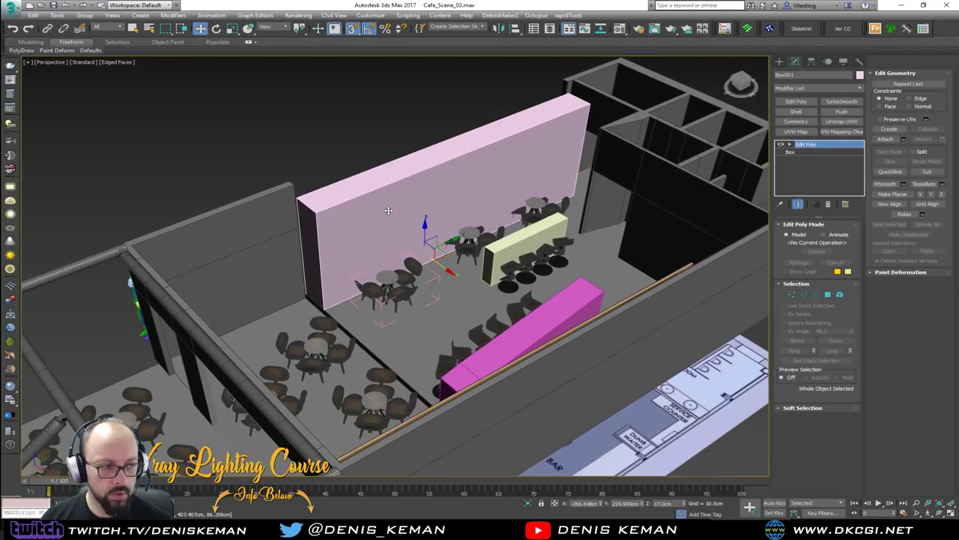
scroll(389, 210, up, 5)
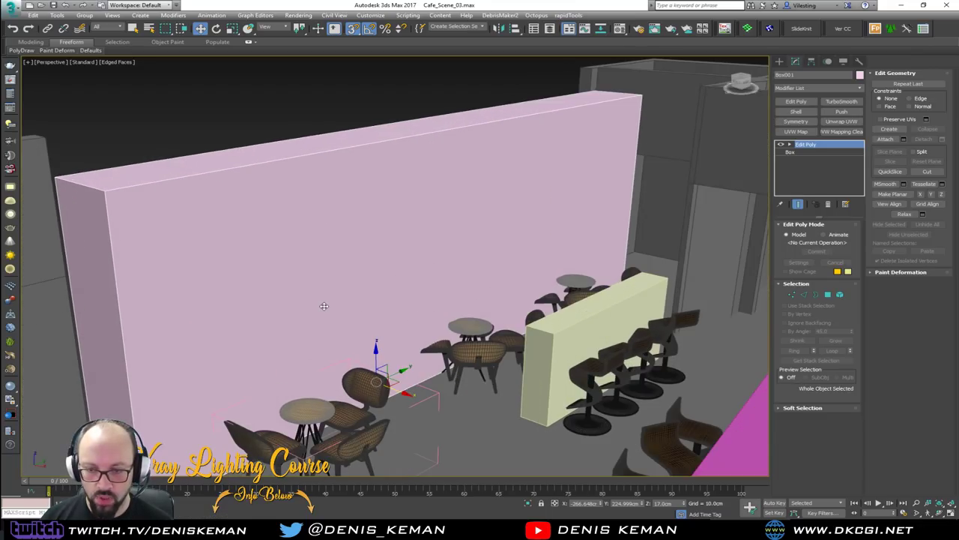
mouse_move(323, 308)
alt+middle_down()
mouse_move(336, 298)
mouse_move(332, 315)
mouse_move(380, 321)
mouse_move(349, 302)
mouse_move(343, 270)
mouse_move(358, 213)
mouse_move(321, 311)
alt+middle_up()
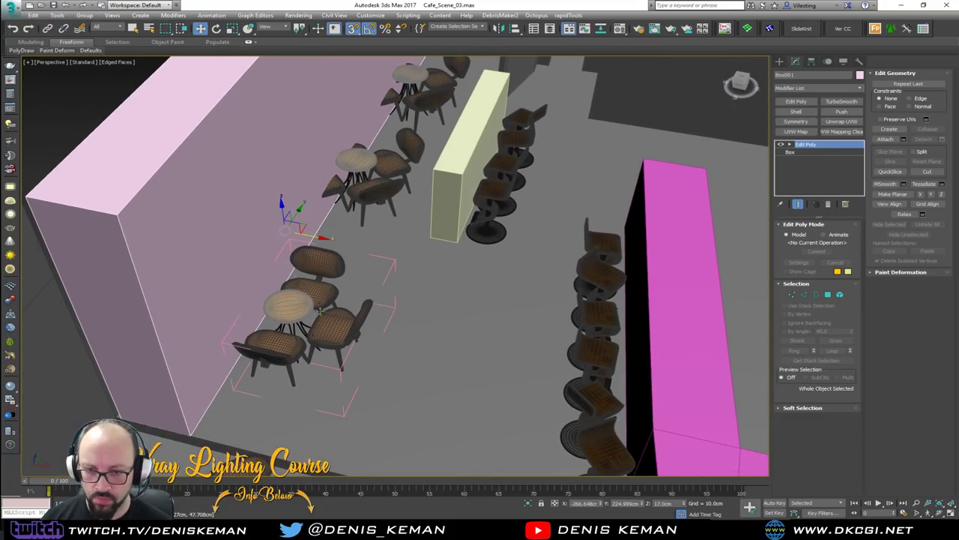
click(341, 368)
click(351, 294)
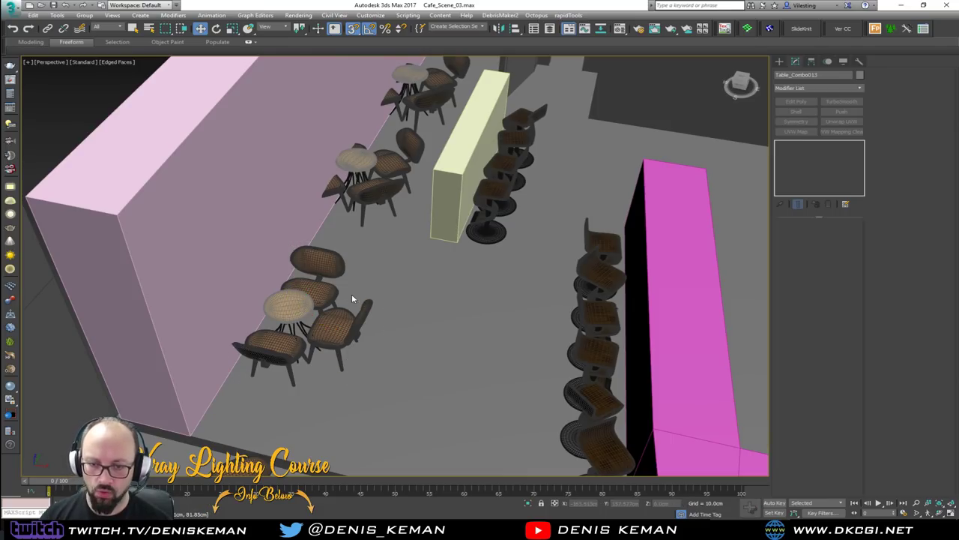
click(343, 314)
key(Delete)
click(281, 355)
key(Delete)
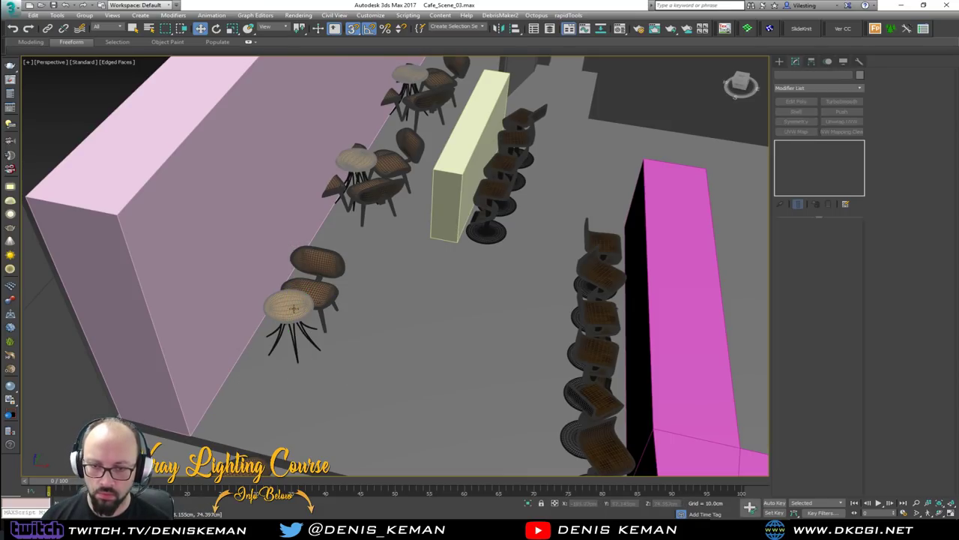
click(292, 307)
key(Delete)
click(315, 291)
key(Delete)
Move the pale yellow counter, its four stools and the two remaining indoor table sets together away from the pink wall.
middle_drag(397, 173, 451, 293)
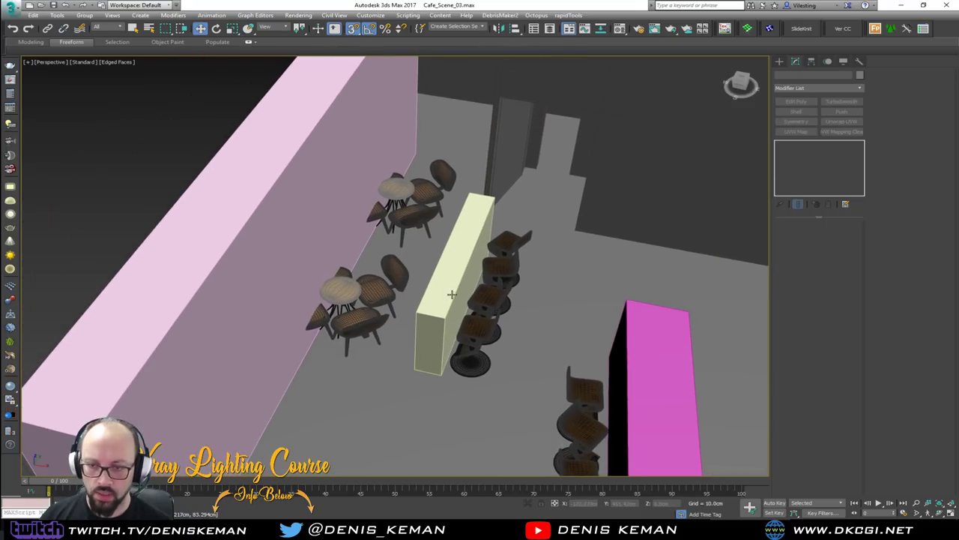
click(475, 330)
ctrl+click(490, 298)
ctrl+click(506, 266)
ctrl+click(512, 242)
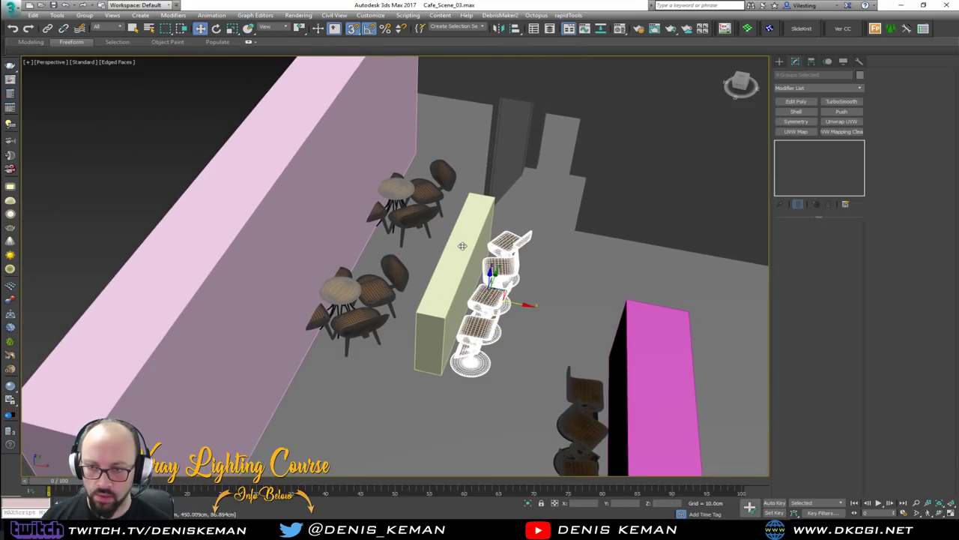
ctrl+click(404, 194)
ctrl+click(361, 281)
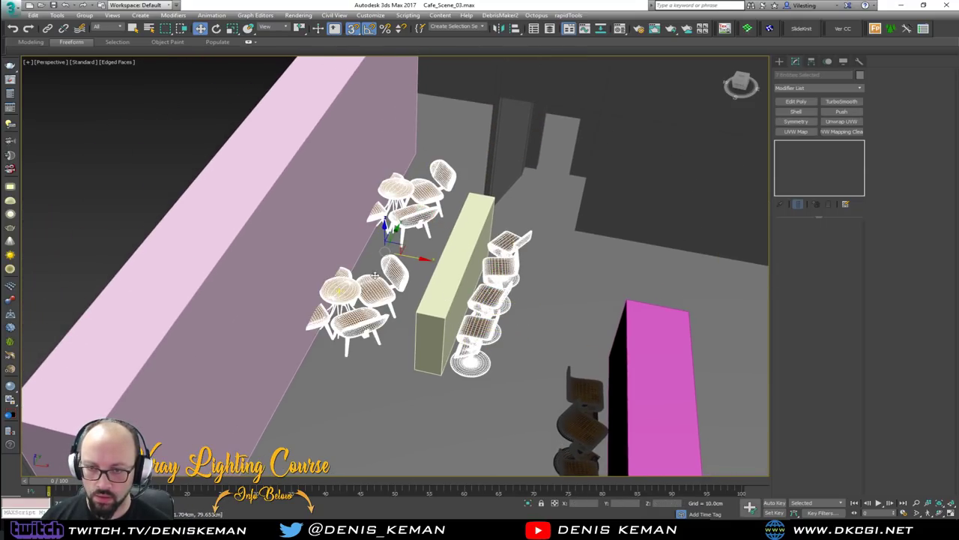
drag(418, 259, 453, 261)
middle_drag(453, 261, 405, 183)
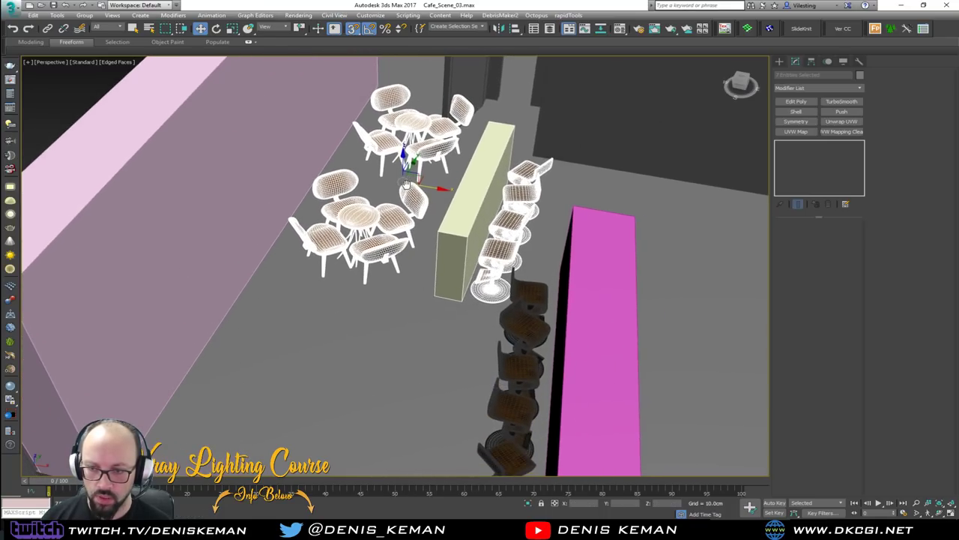
Exclude the two table sets from the selection and move the pale yellow counter with its stools toward the terrace end.
middle_drag(420, 219, 412, 228)
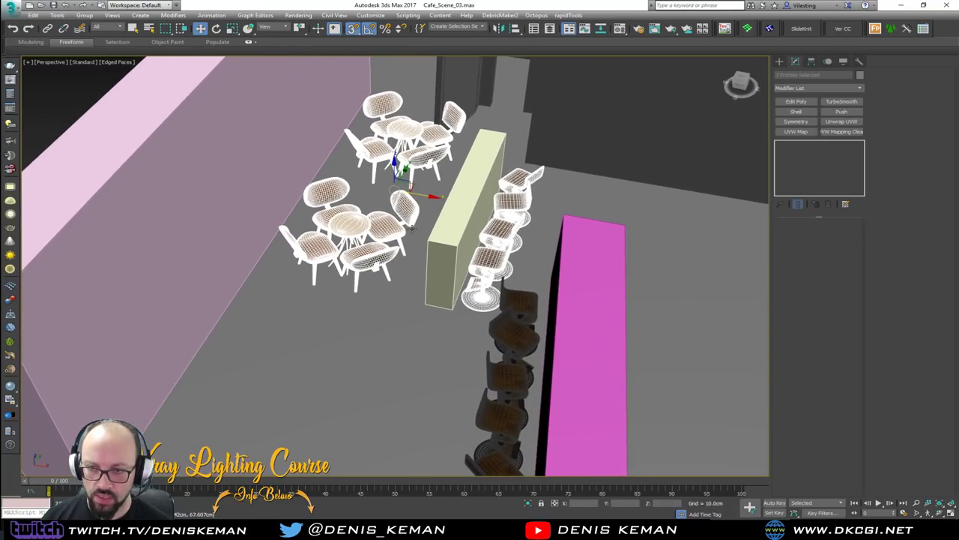
alt+click(371, 233)
alt+click(408, 136)
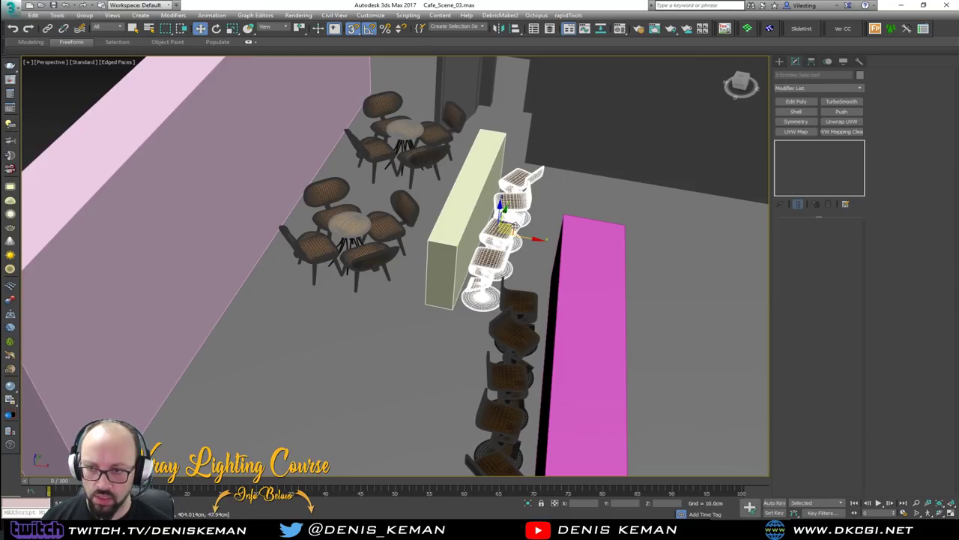
alt+middle_drag(515, 226, 475, 235)
drag(515, 234, 260, 327)
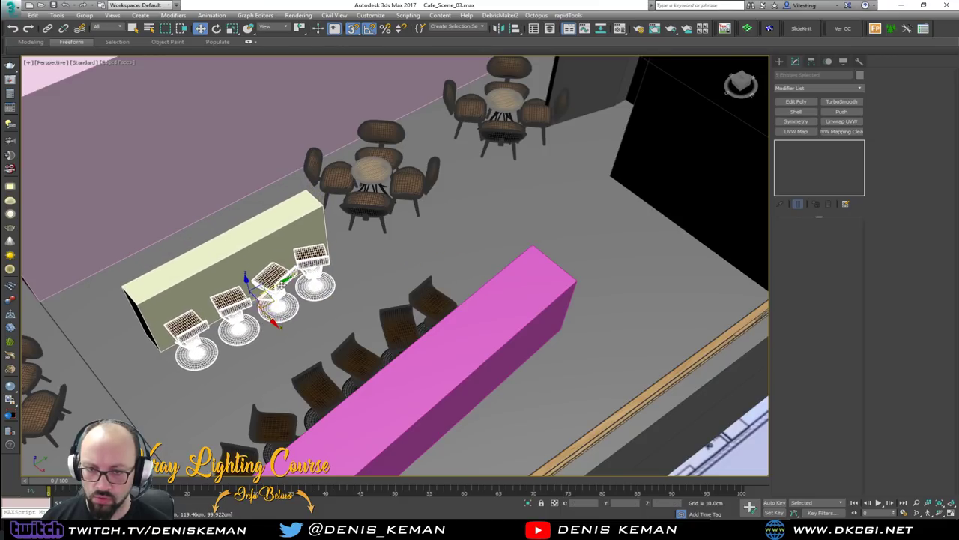
Move the indoor table set farthest from the terrace across the floor to the area beyond the magenta bar's inner end.
alt+middle_drag(260, 327, 340, 270)
middle_drag(265, 236, 337, 259)
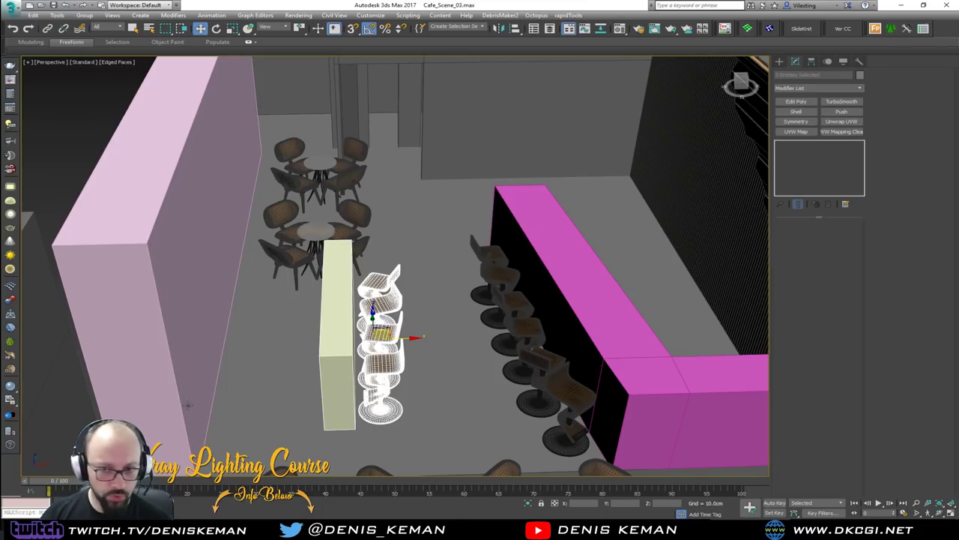
scroll(300, 225, up, 3)
middle_drag(300, 225, 266, 367)
middle_drag(297, 142, 290, 300)
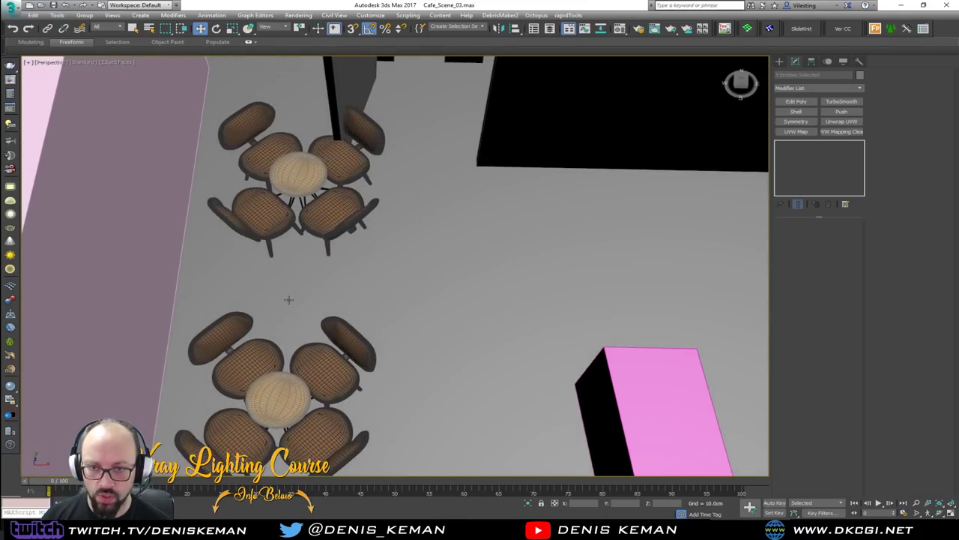
scroll(289, 300, down, 5)
middle_drag(298, 243, 327, 228)
scroll(351, 304, up, 3)
click(353, 252)
alt+middle_drag(486, 292, 504, 263)
click(304, 238)
alt+middle_drag(303, 238, 322, 236)
drag(314, 217, 523, 244)
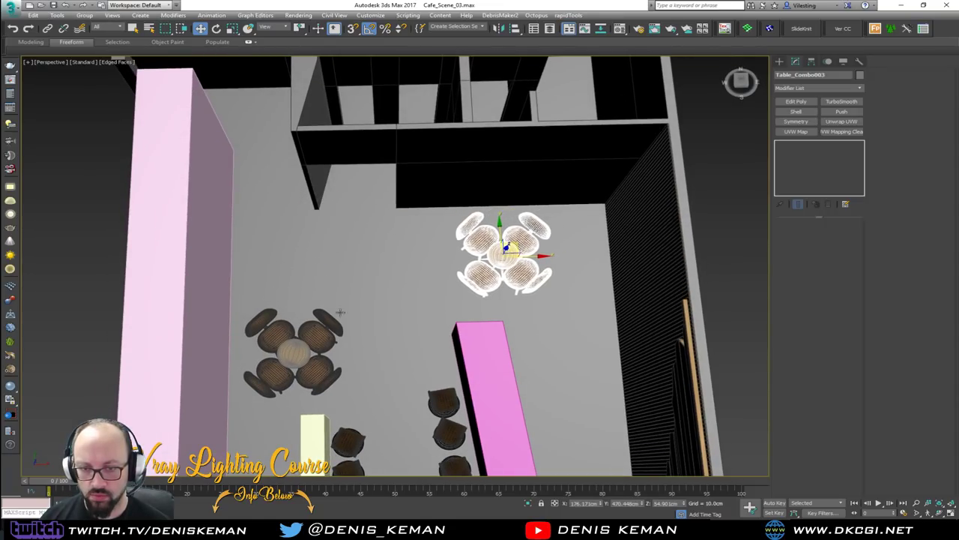
Move the other indoor table set away from the pale yellow counter toward the back rooms and clear the selection.
click(291, 349)
drag(312, 336, 358, 300)
click(720, 200)
alt+middle_drag(499, 261, 433, 243)
scroll(453, 206, down, 3)
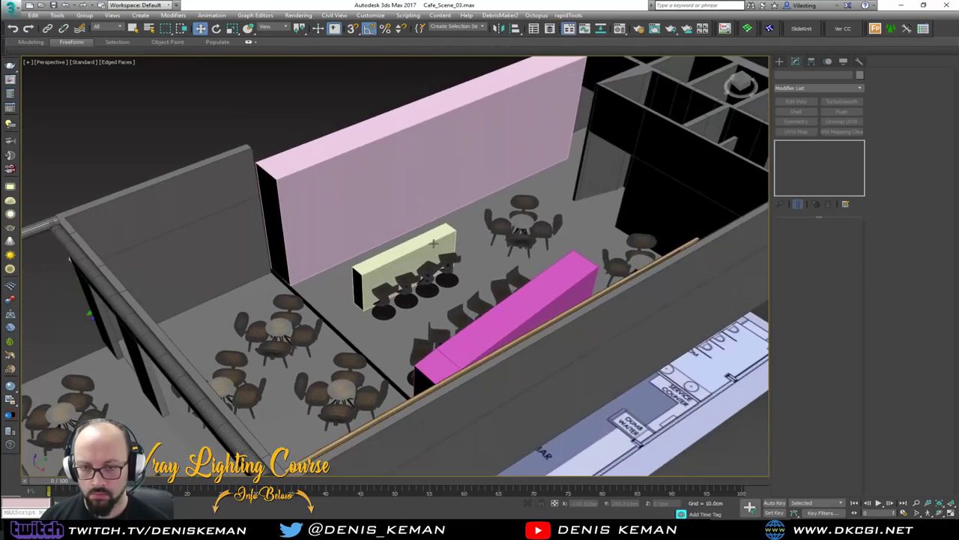
Inset the pink box's two large opposite faces together, leaving a narrow border around each.
click(367, 219)
scroll(368, 219, up, 8)
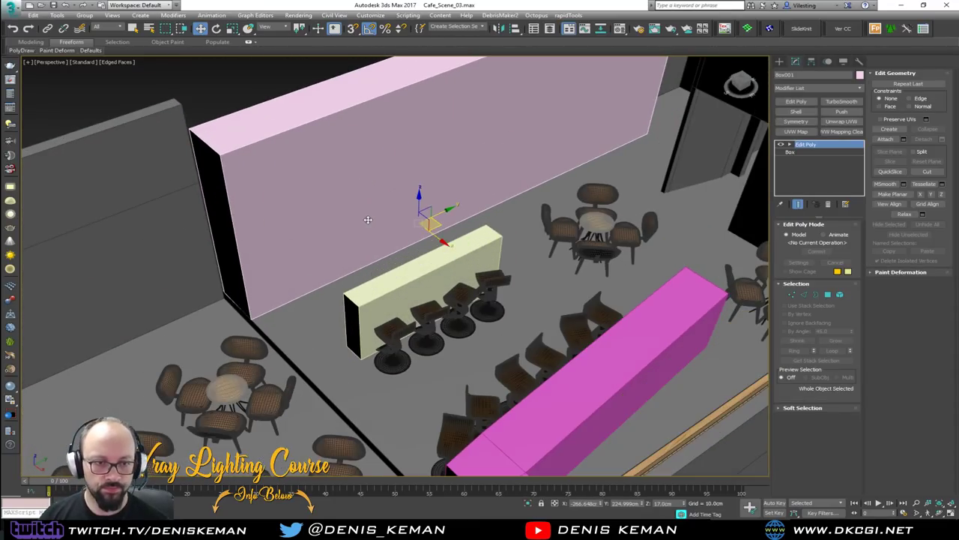
scroll(383, 248, down, 4)
click(387, 248)
mouse_move(387, 248)
alt+middle_down()
mouse_move(493, 236)
mouse_move(393, 245)
alt+middle_up()
ctrl+click(495, 236)
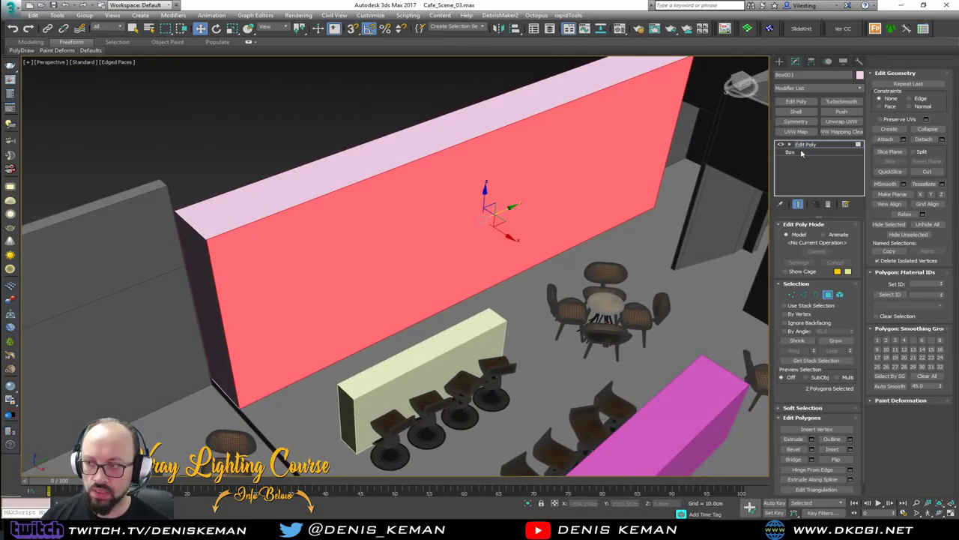
click(832, 448)
drag(413, 270, 414, 206)
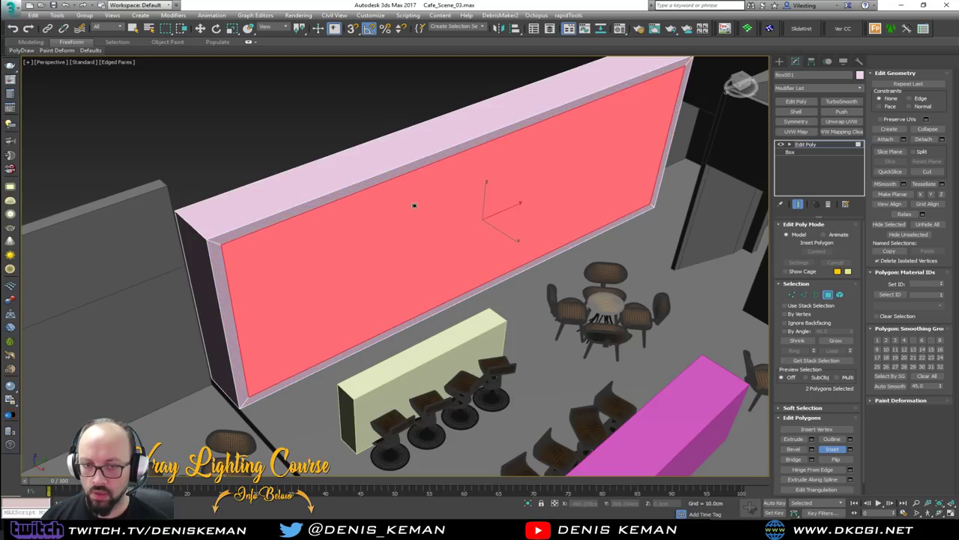
Bridge the two inset faces to open a window through the pink box.
click(805, 460)
alt+middle_drag(403, 285, 341, 272)
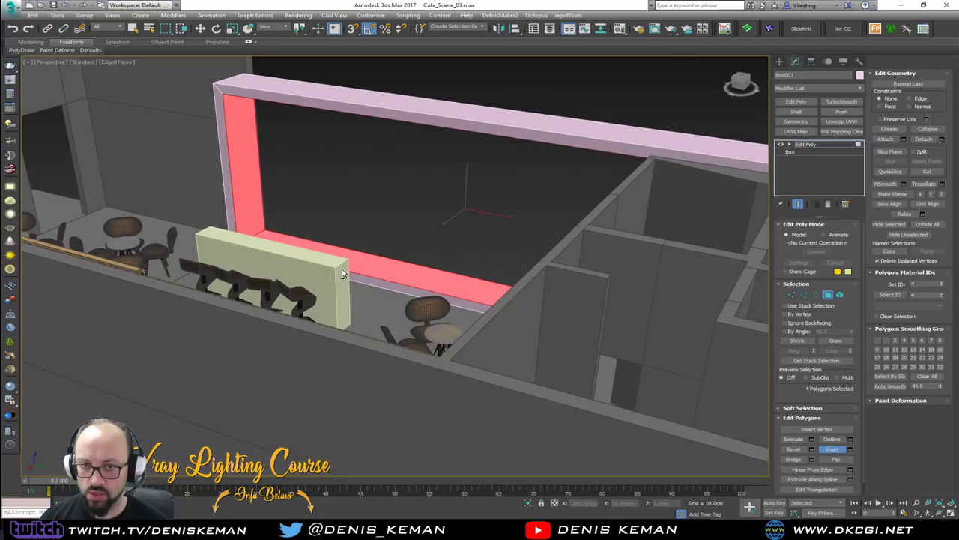
middle_drag(251, 137, 195, 282)
alt+middle_drag(221, 248, 256, 243)
Check the window wall and its ceiling beam in the CoffeeLab Matterport reference tour in the browser, and return to the 3D scene.
drag(0, 114, 544, 104)
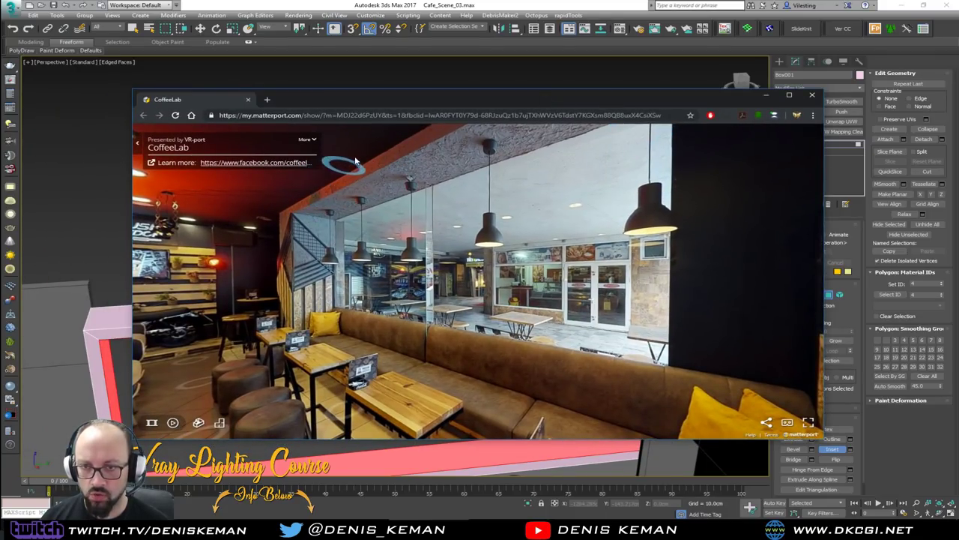
drag(395, 164, 342, 234)
drag(445, 103, 0, 104)
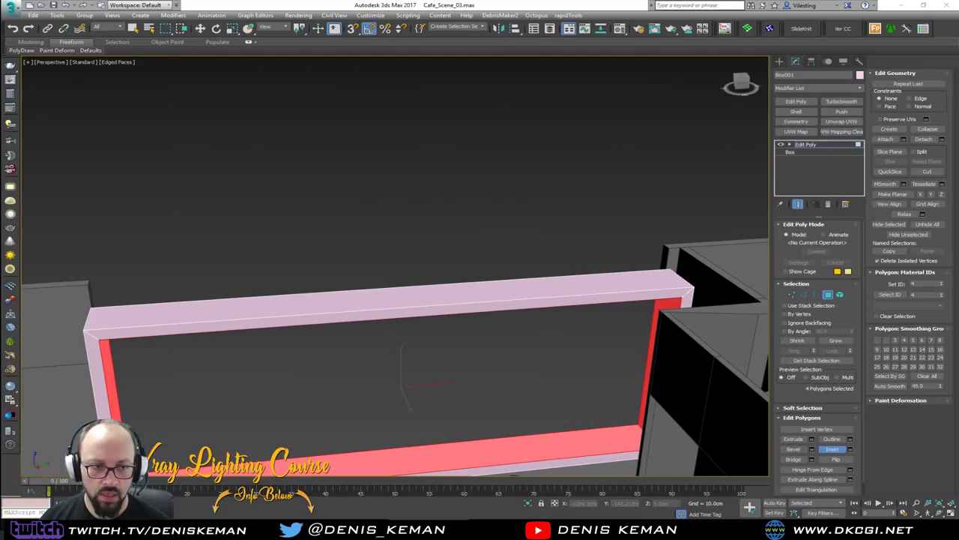
Snap the building wall's upper horizontal edge loop to the height of the pink frame's top.
middle_drag(232, 298, 396, 261)
key(4)
click(222, 279)
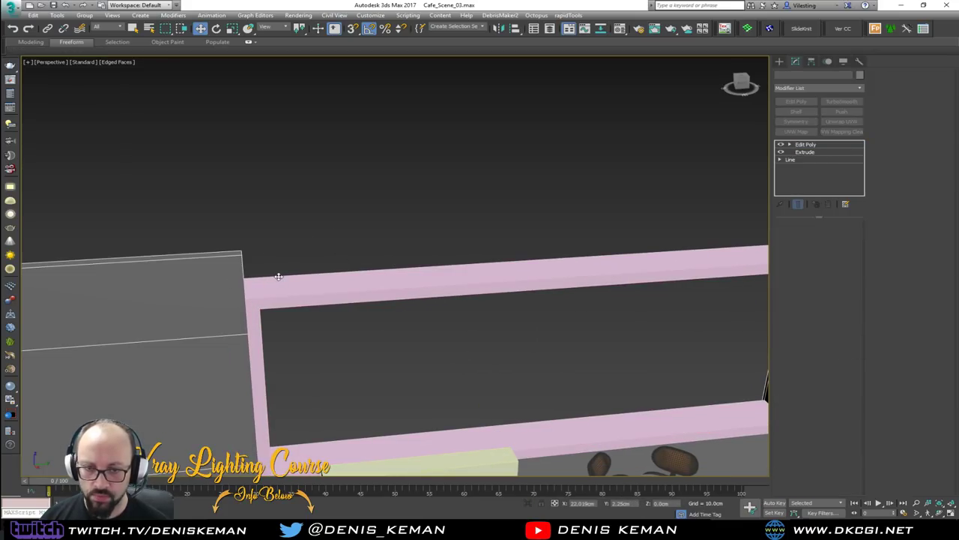
alt+middle_drag(278, 276, 238, 283)
middle_drag(311, 238, 87, 212)
key(alt+s)
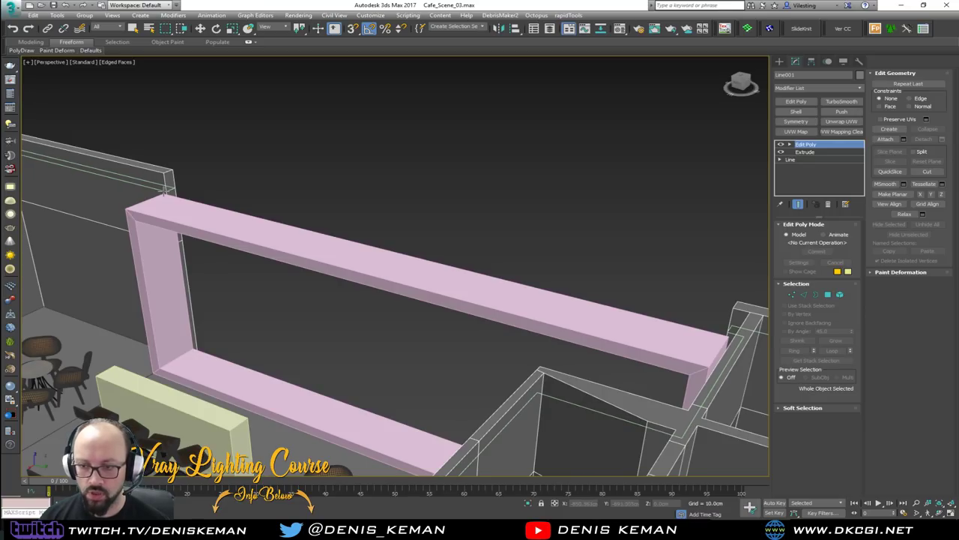
click(164, 191)
key(2)
middle_drag(167, 206, 272, 238)
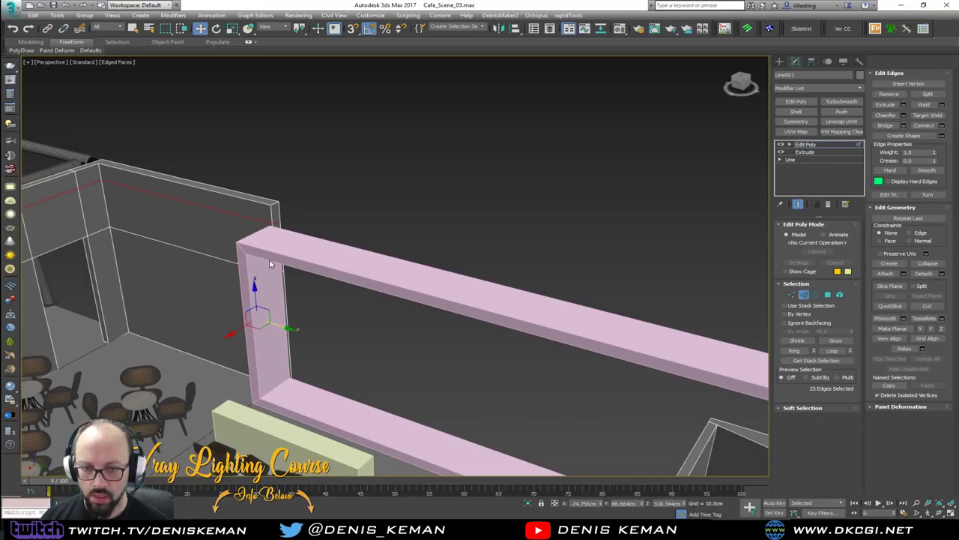
scroll(272, 264, up, 2)
drag(248, 282, 268, 212)
key(s)
alt+middle_drag(269, 213, 417, 236)
Bridge the building wall's inner and outer polygons behind the pink frame to create an opening.
key(2)
key(4)
alt+middle_drag(360, 240, 334, 272)
ctrl+click(185, 158)
click(794, 458)
alt+middle_drag(352, 240, 719, 268)
click(827, 296)
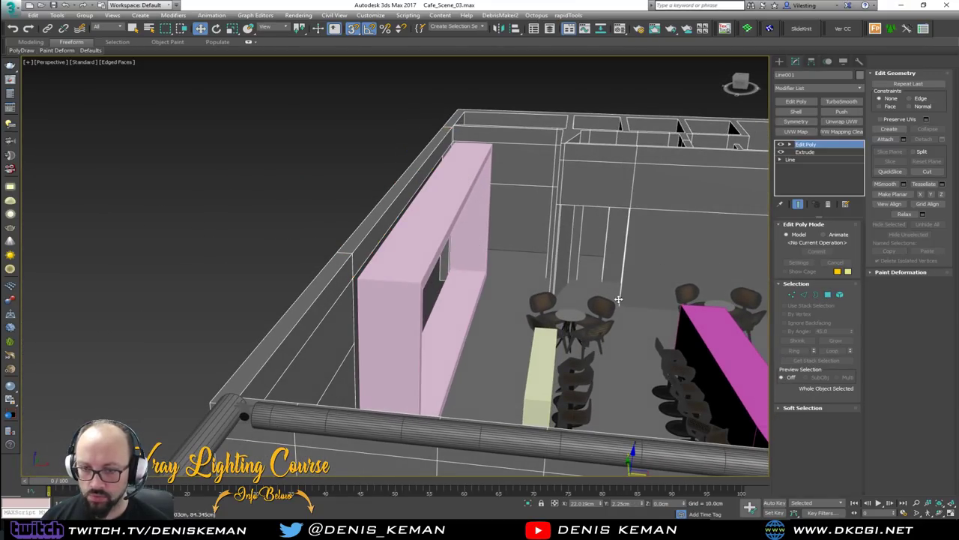
Move the pink frame sideways so its outer face sits flush against the building wall.
click(401, 285)
scroll(386, 281, up, 3)
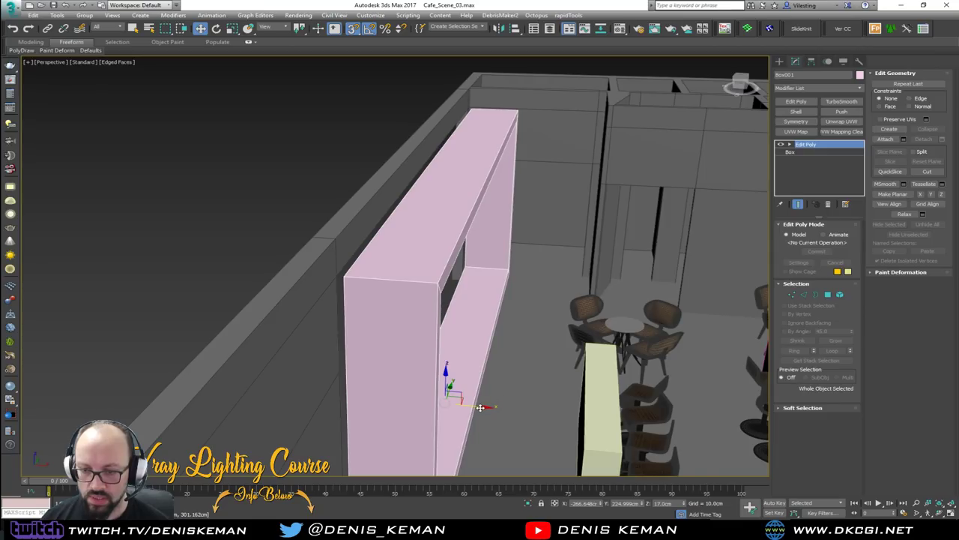
drag(352, 277, 344, 276)
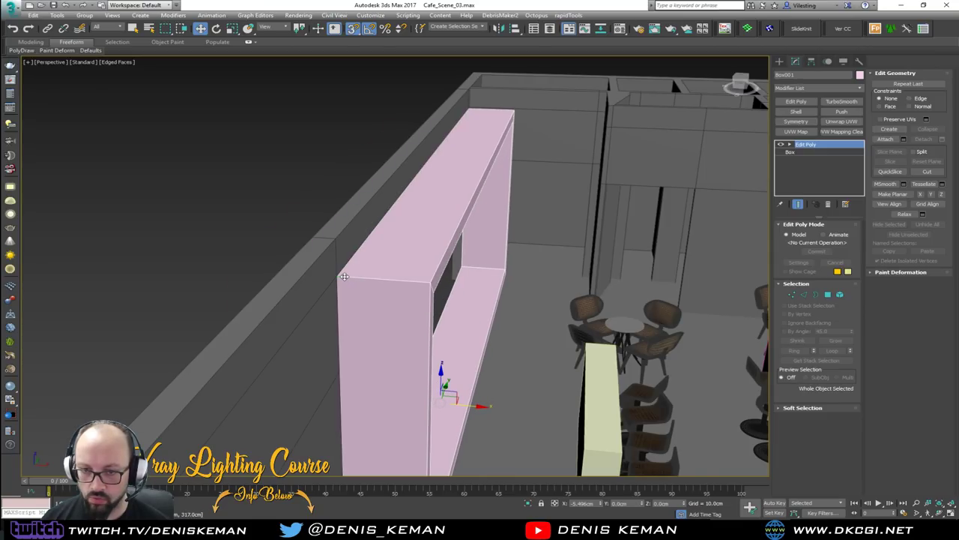
alt+middle_drag(336, 277, 386, 231)
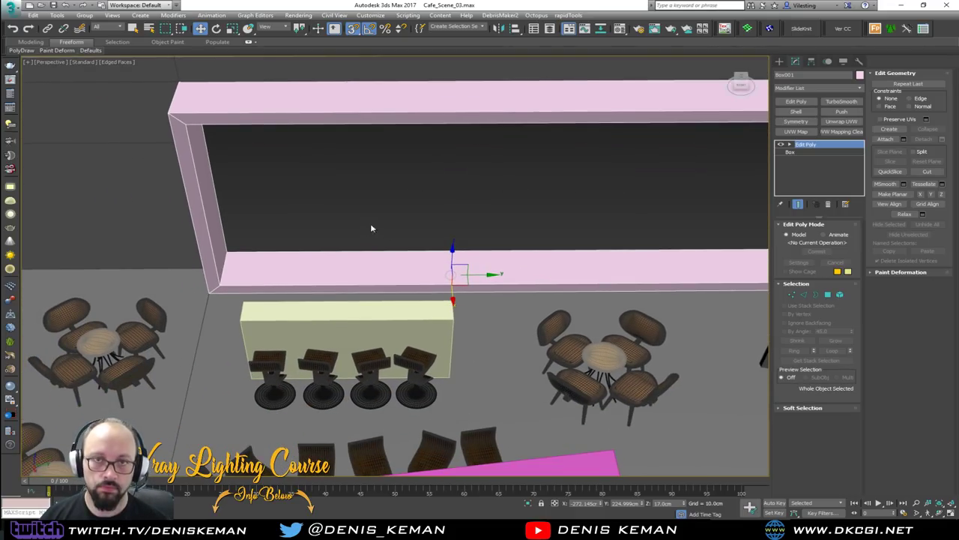
middle_drag(370, 203, 209, 242)
key(4)
click(157, 243)
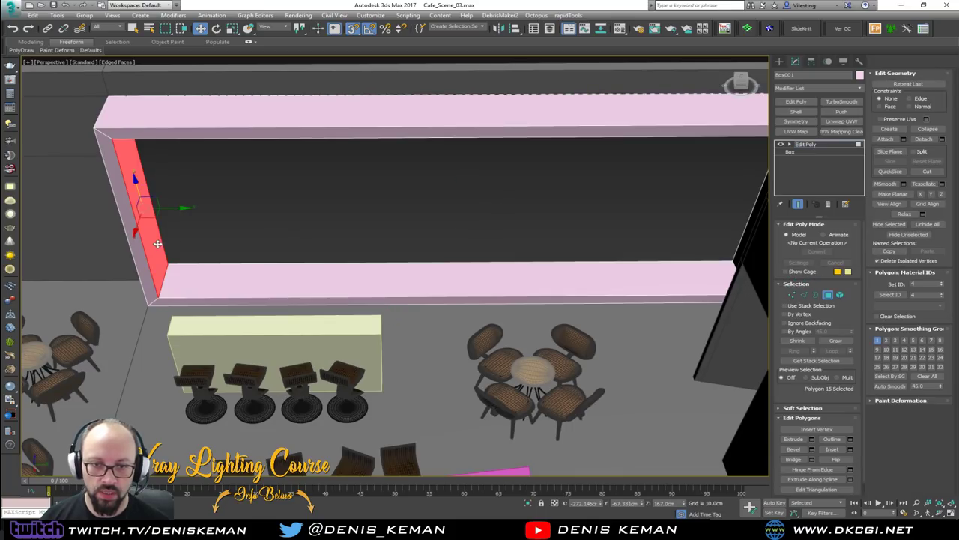
click(827, 293)
Shorten the pink frame by snapping its eight end vertices back to the corner of the back room's partition wall.
mouse_move(487, 296)
alt+middle_down()
mouse_move(460, 289)
mouse_move(499, 274)
mouse_move(496, 300)
mouse_move(502, 284)
alt+middle_up()
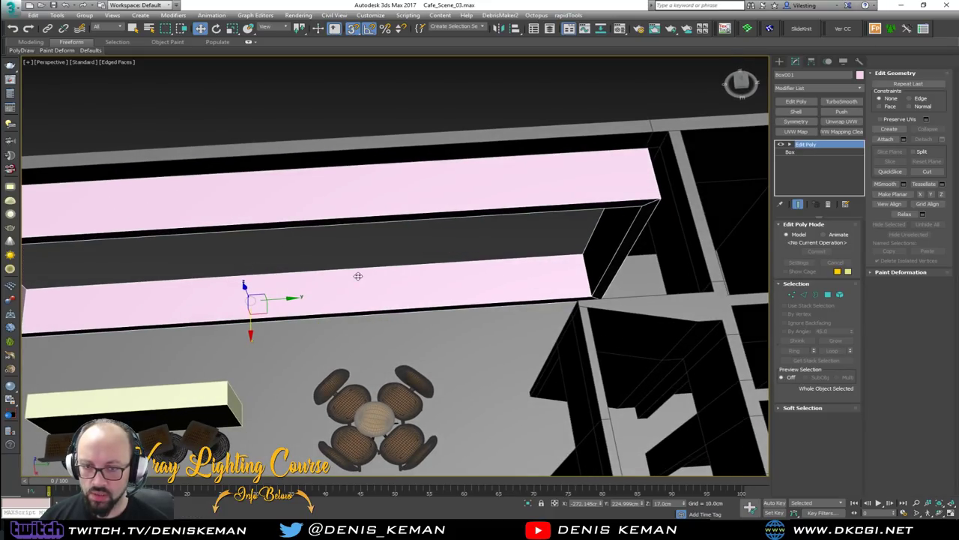
middle_drag(358, 276, 467, 267)
middle_drag(584, 277, 409, 298)
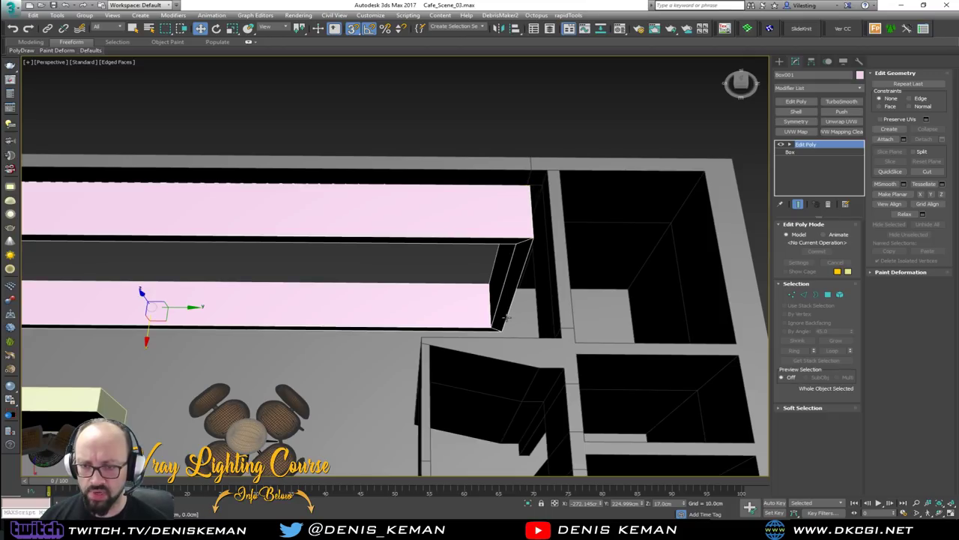
key(1)
key(F3)
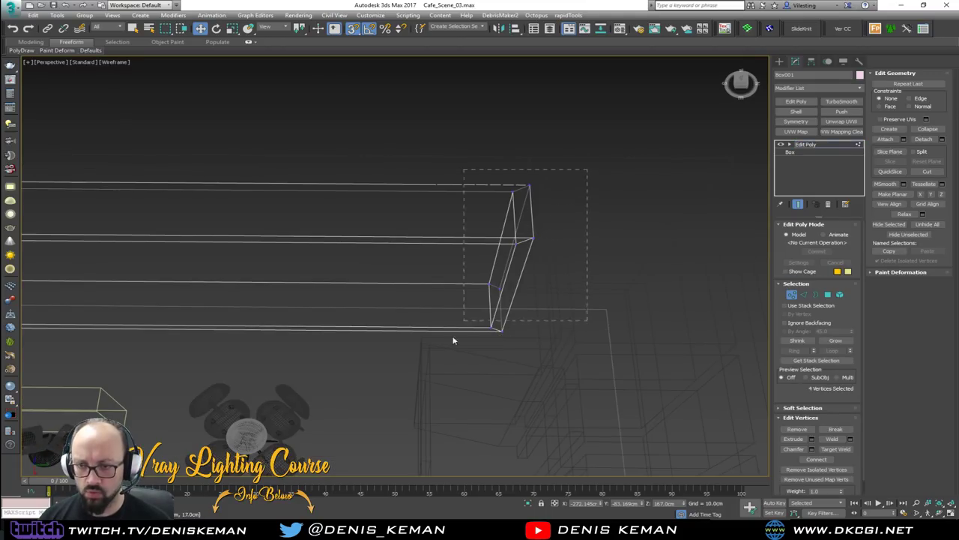
key(F3)
click(531, 238)
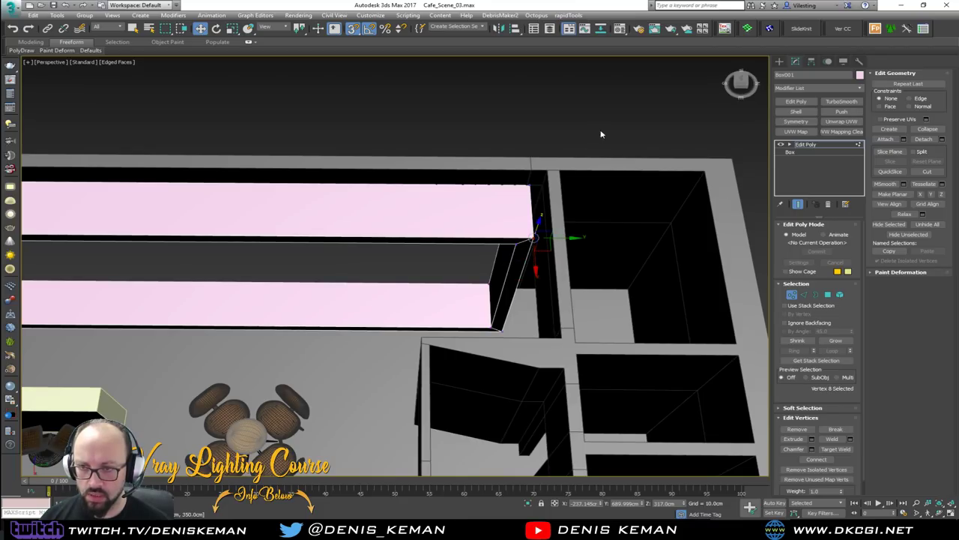
drag(435, 412, 435, 411)
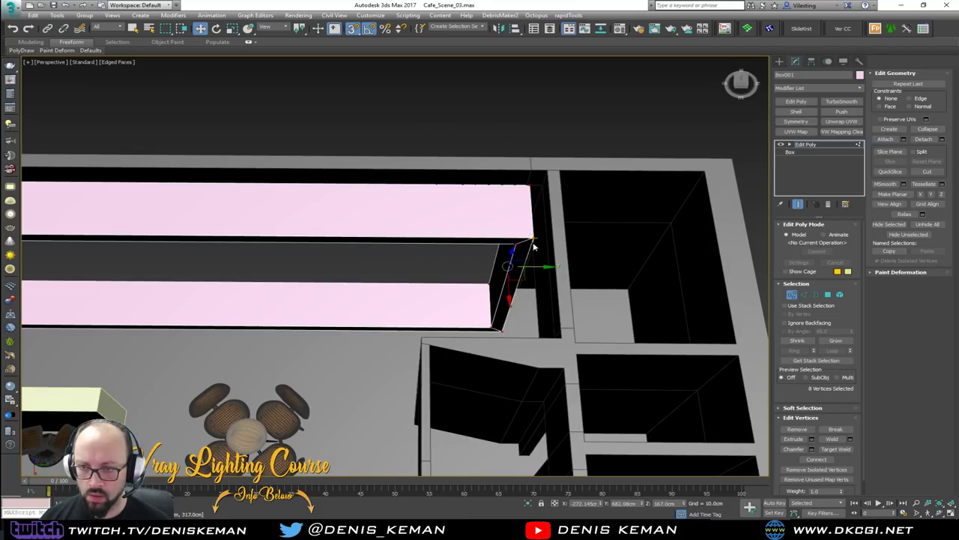
drag(531, 238, 423, 338)
alt+middle_drag(423, 339, 472, 237)
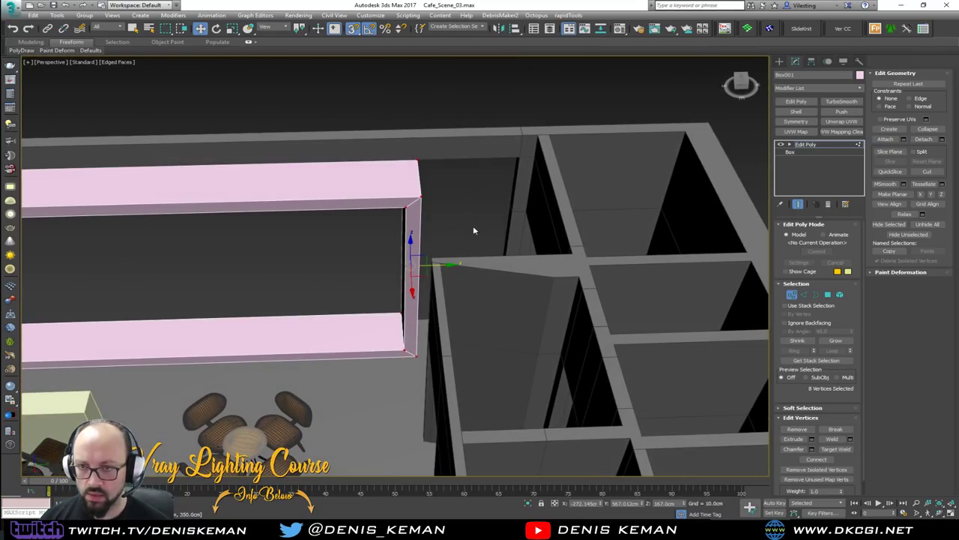
key(1)
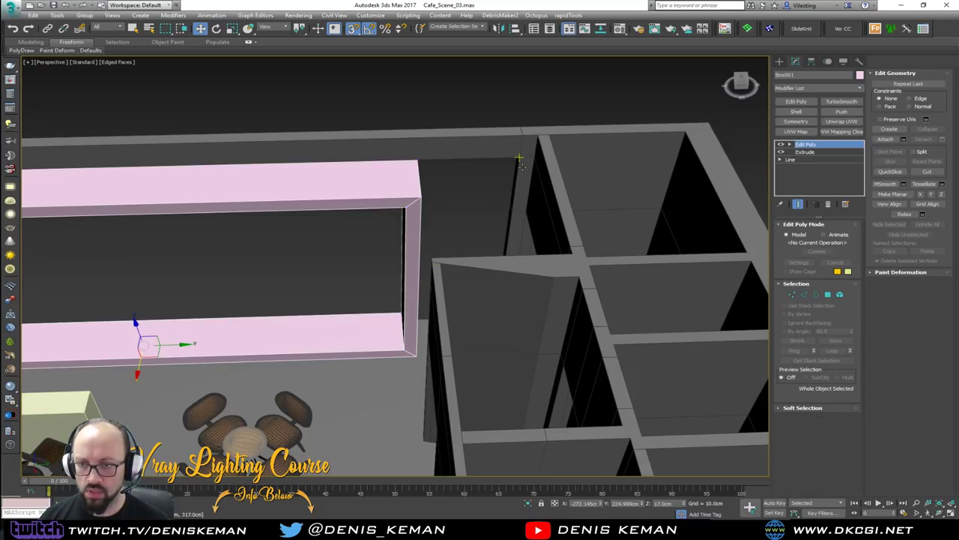
Try to move the two side polygons at the far end of the building wall's opening toward the pink frame.
click(519, 159)
key(4)
click(519, 159)
click(514, 189)
alt+middle_drag(514, 189, 469, 225)
ctrl+click(497, 230)
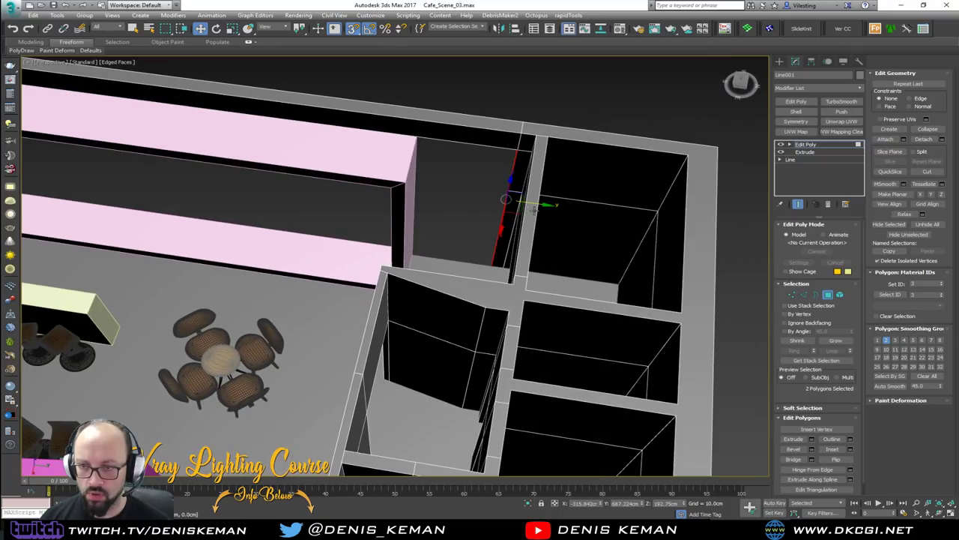
drag(539, 204, 405, 186)
Snap the building wall's vertices at the far end of the opening to the end corner of the pink frame.
key(1)
key(F3)
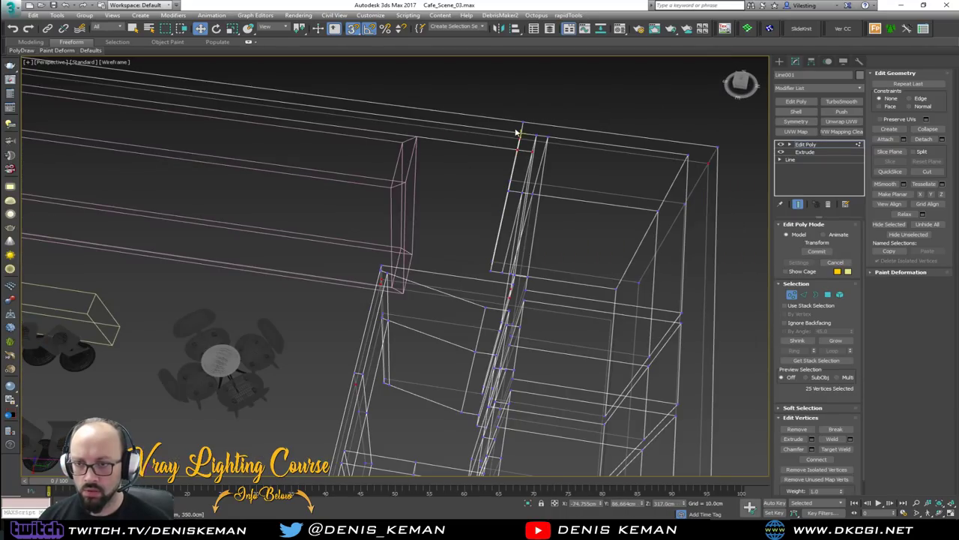
scroll(518, 129, up, 4)
alt+middle_drag(519, 133, 518, 136)
drag(523, 169, 523, 169)
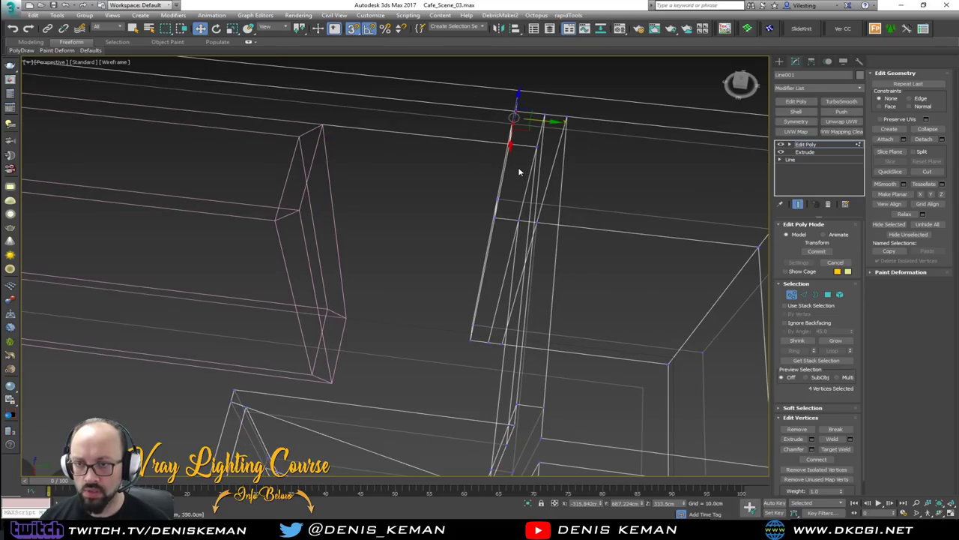
ctrl+drag(481, 355, 482, 355)
drag(525, 216, 420, 174)
right_click(419, 173)
mouse_move(479, 185)
mouse_down()
mouse_move(503, 216)
mouse_move(324, 126)
mouse_up()
key(F3)
middle_drag(325, 126, 439, 222)
click(790, 294)
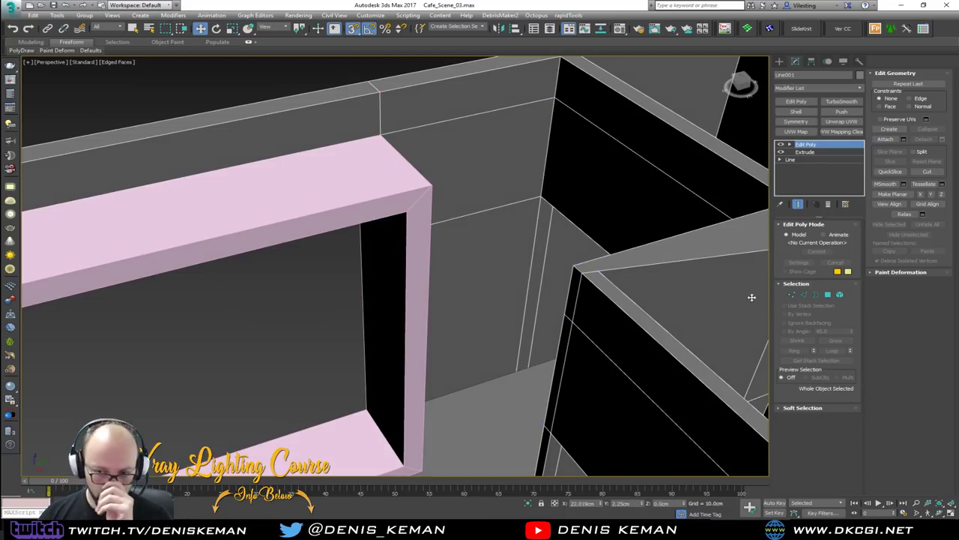
Examine how the pink frame fits the wall opening and the back rooms, and clear the selection.
scroll(472, 277, up, 6)
scroll(180, 210, down, 5)
middle_drag(179, 210, 561, 336)
alt+middle_drag(479, 289, 557, 332)
middle_drag(382, 202, 414, 253)
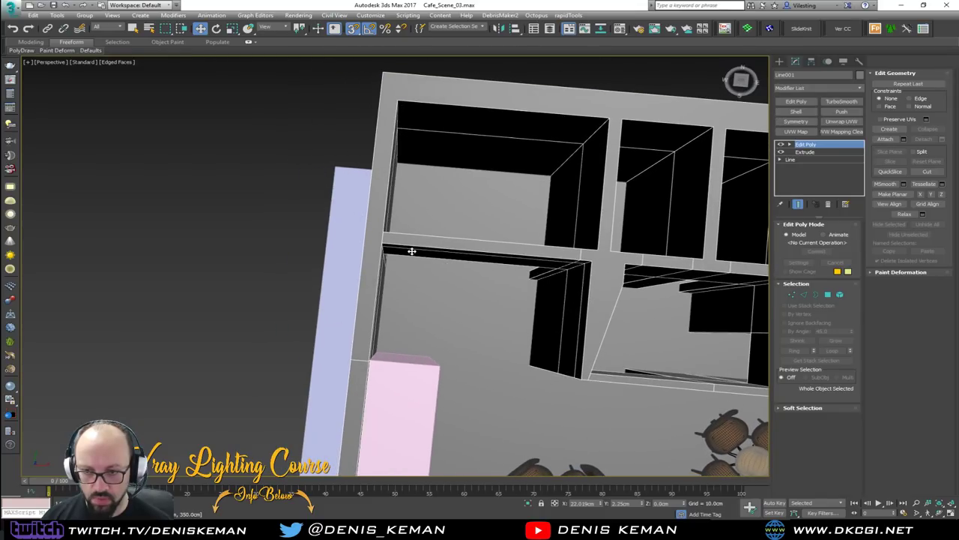
middle_drag(490, 259, 273, 196)
middle_drag(348, 289, 323, 211)
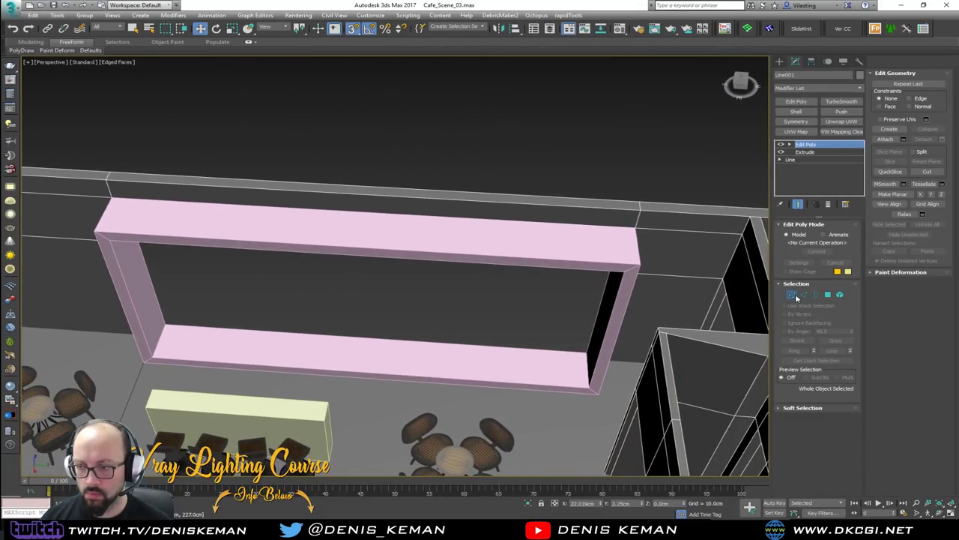
click(505, 166)
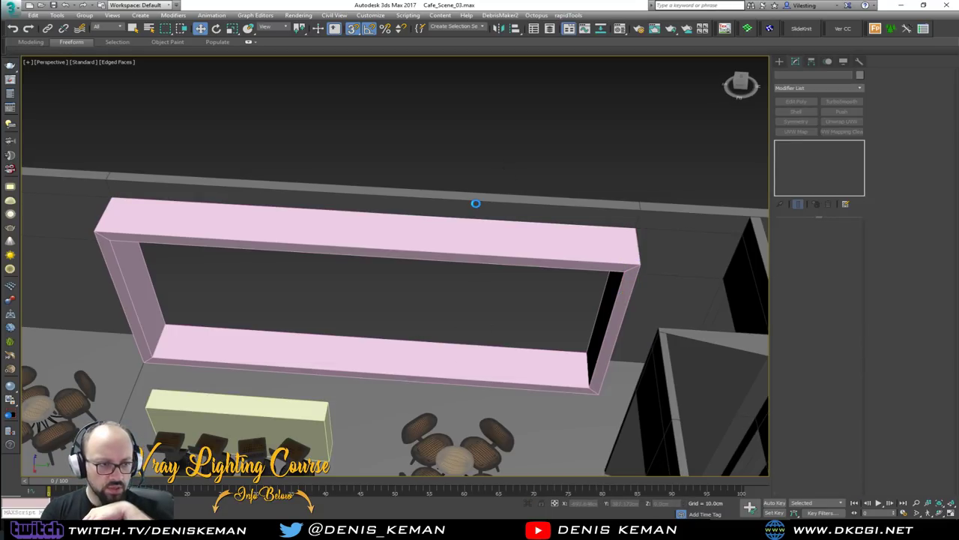
Switch to the CoffeeLab Matterport tour and examine the sofa window and the decorated corner wall beside the terrace.
drag(0, 225, 565, 62)
drag(372, 257, 462, 208)
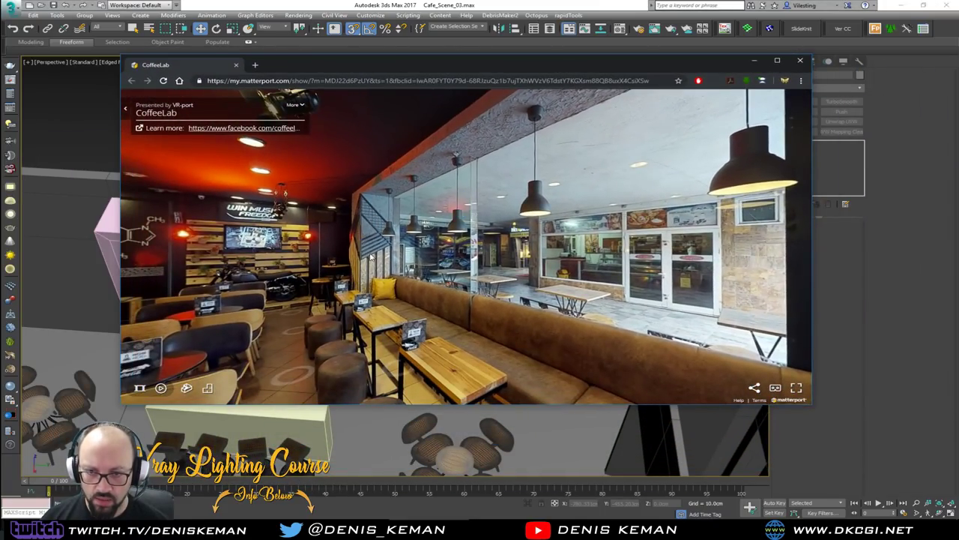
click(620, 238)
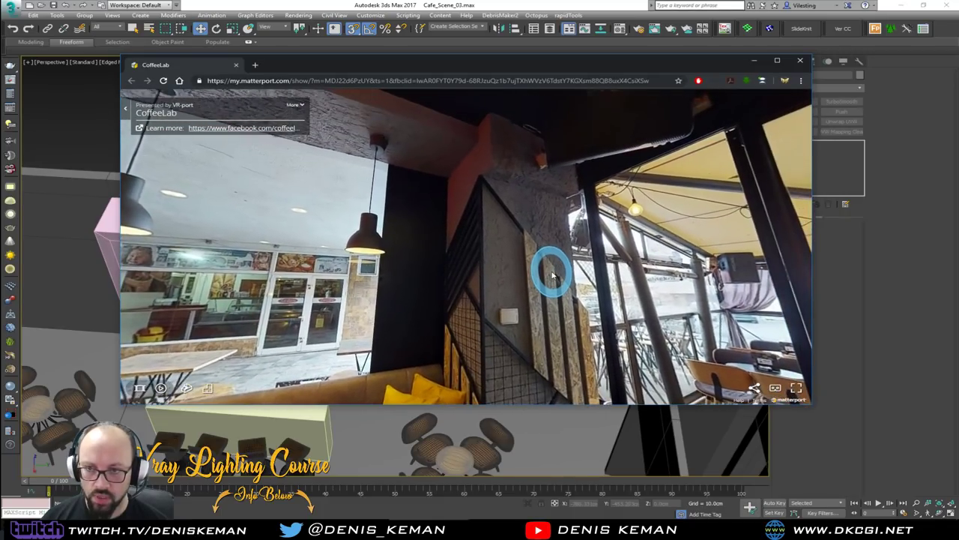
click(491, 296)
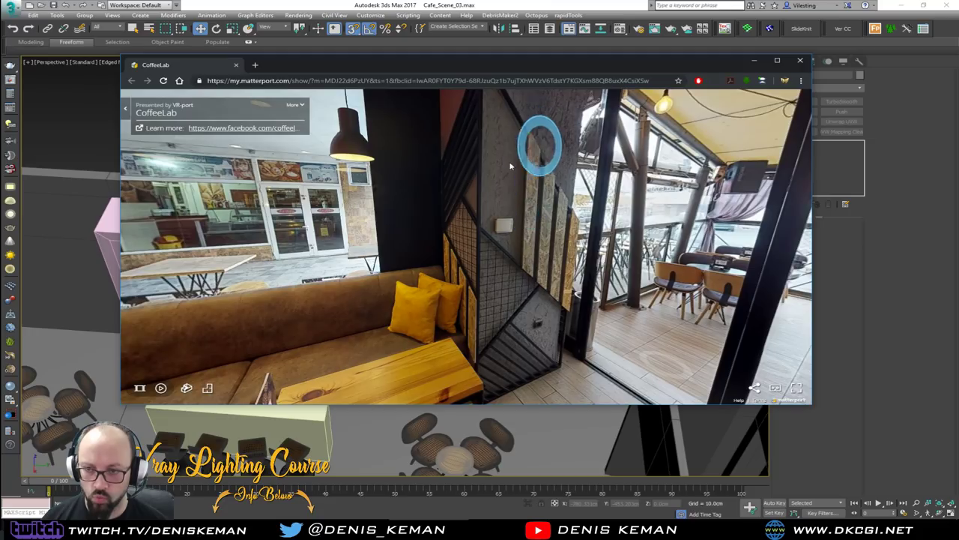
Examine the decorated corner wall and ceiling in the CoffeeLab tour, and return to 3ds Max at the pink frame's end.
drag(510, 166, 540, 252)
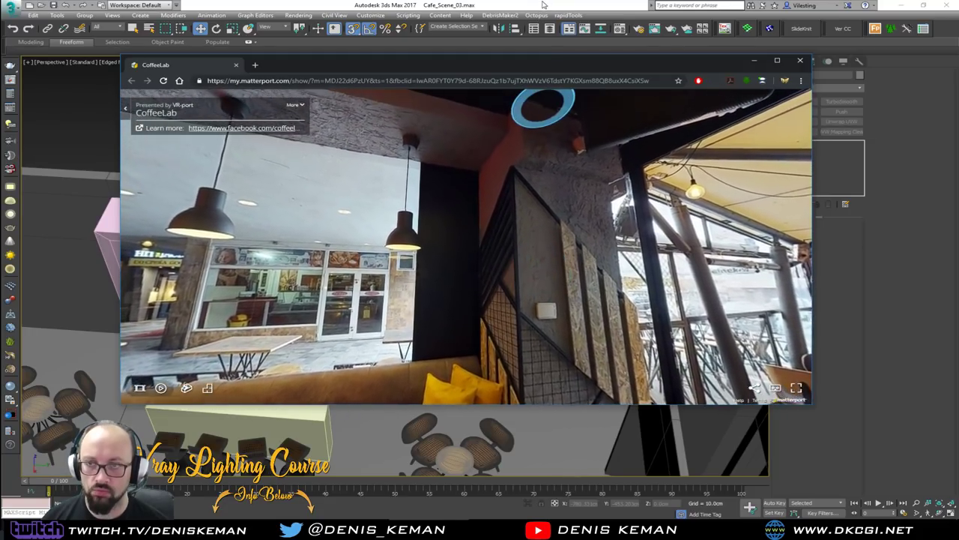
click(543, 5)
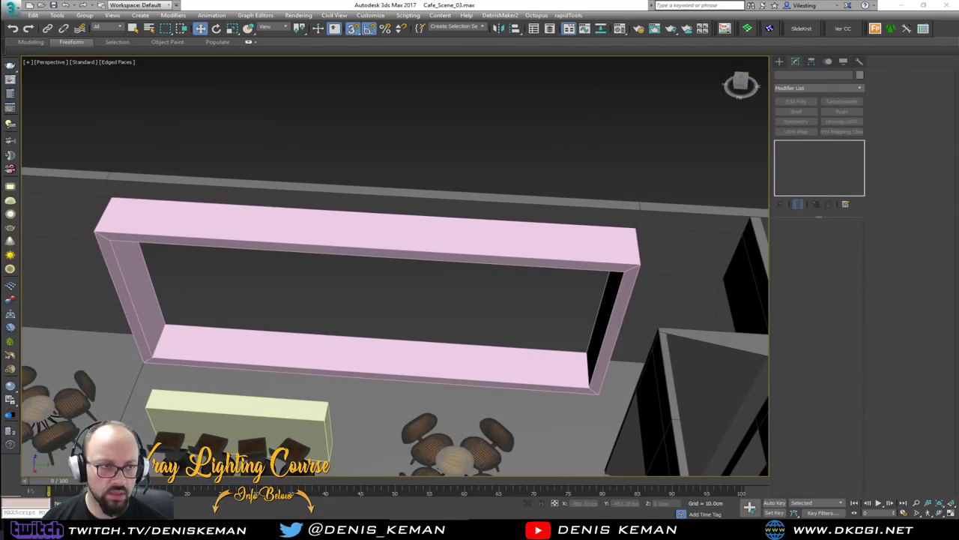
middle_drag(341, 301, 397, 233)
scroll(361, 272, up, 2)
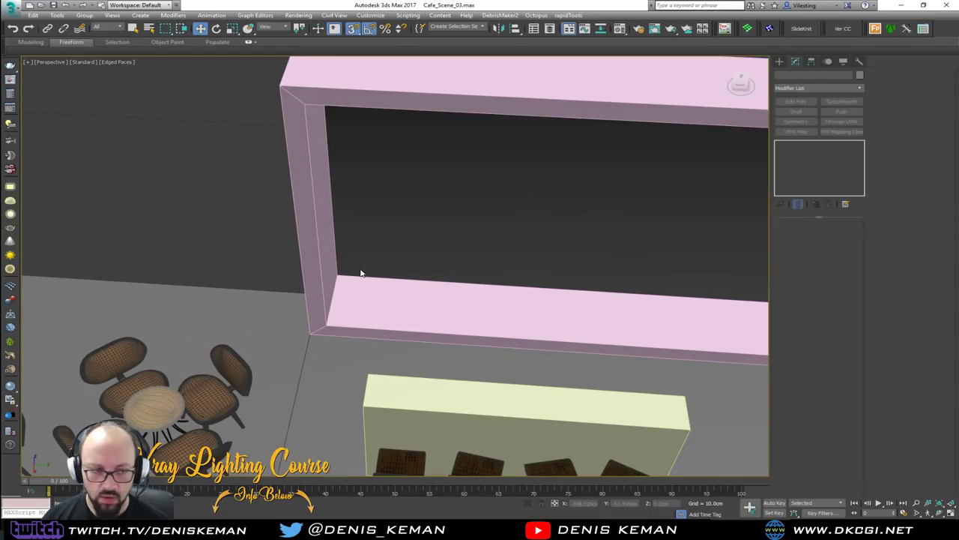
middle_drag(360, 276, 334, 234)
alt+middle_drag(482, 172, 441, 261)
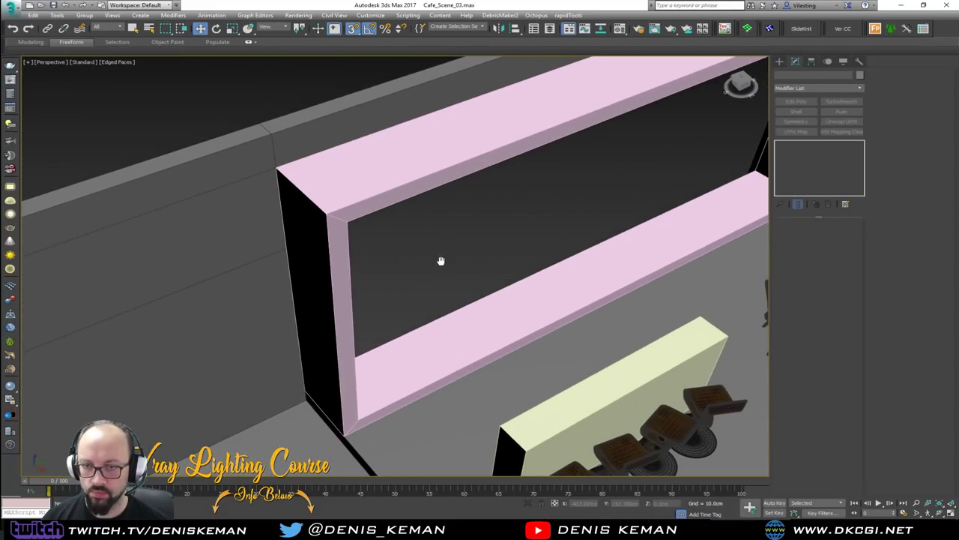
Create a box about 65 × 64 × 110 cm on the floor in front of the pink frame.
click(780, 62)
click(804, 118)
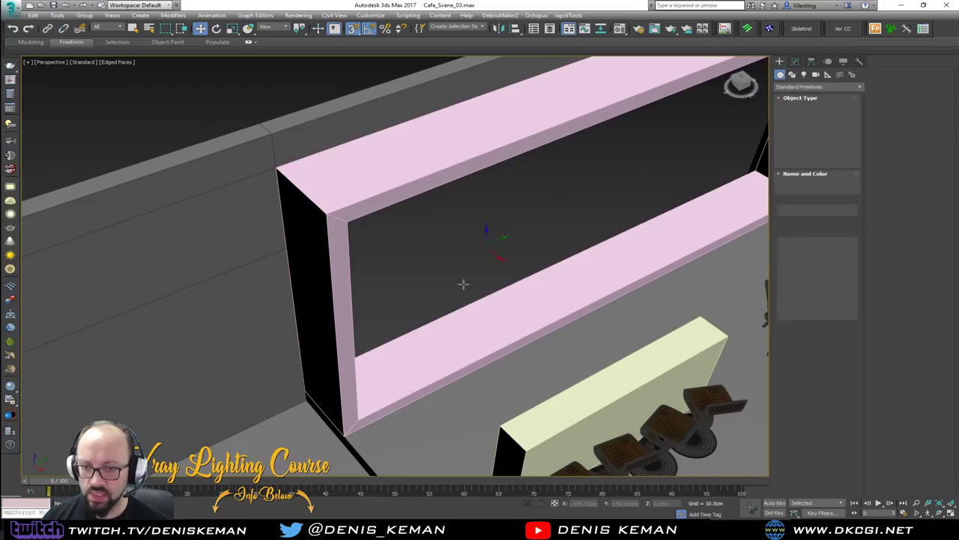
click(287, 174)
drag(288, 175, 336, 206)
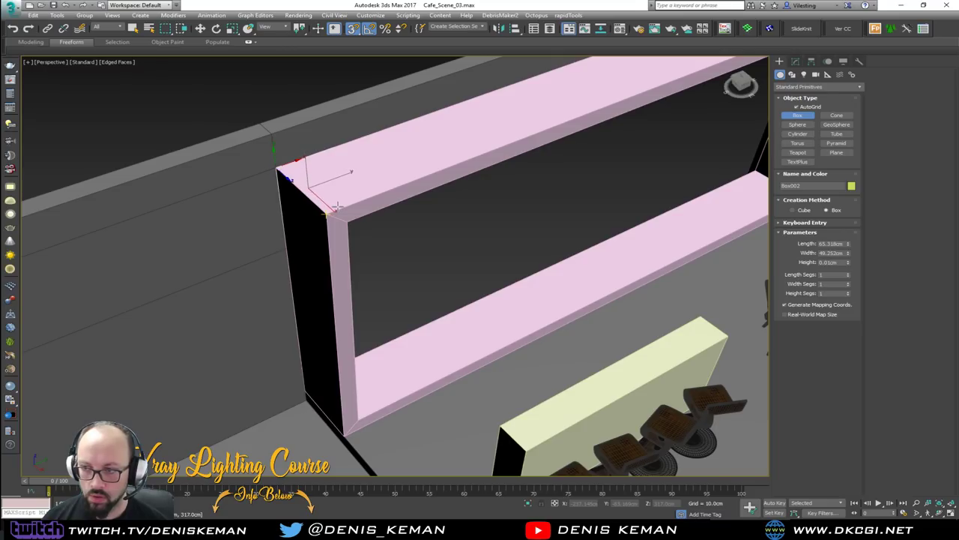
right_click(350, 192)
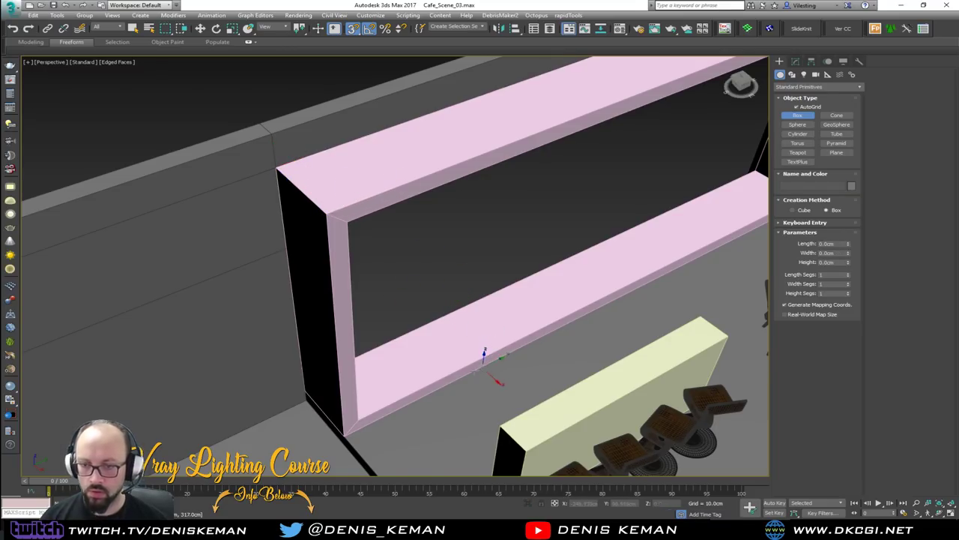
drag(466, 396, 450, 463)
click(455, 363)
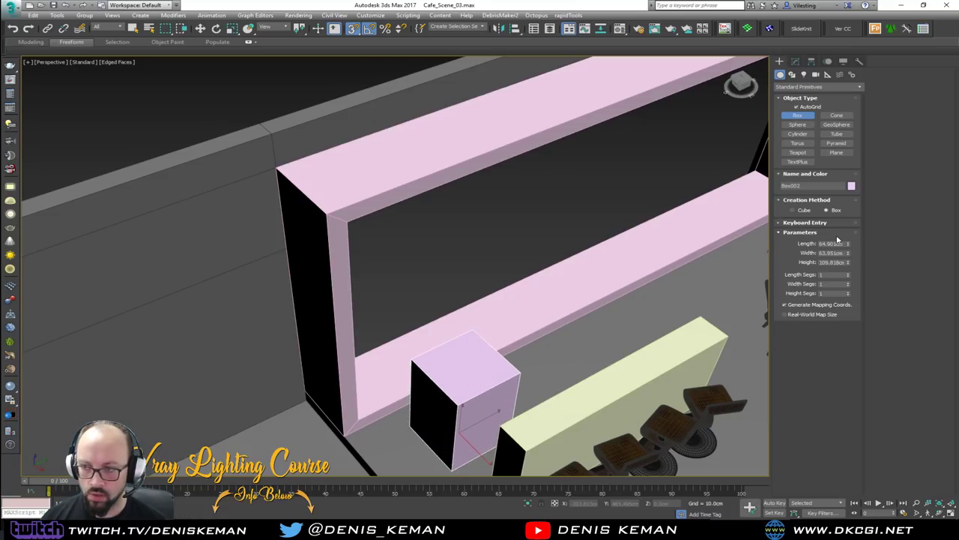
Set the new box's length, width and height to 70 cm each.
text(70)
key(Tab)
text(70)
key(Tab)
text(70)
key(Return)
key(w)
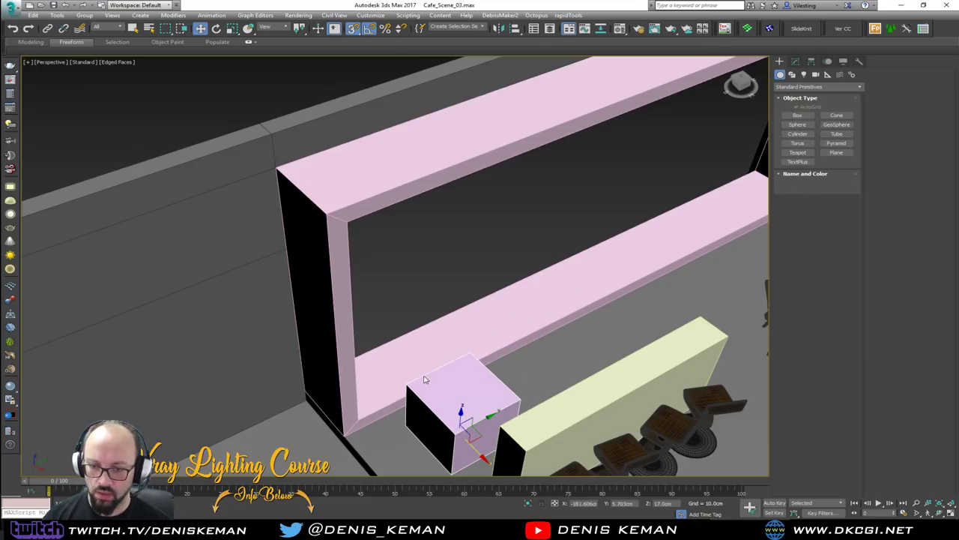
Snap the 70 cm box to the pink frame's lower corner at the end away from the back rooms.
middle_drag(425, 379, 425, 282)
key(F3)
middle_drag(374, 154, 385, 190)
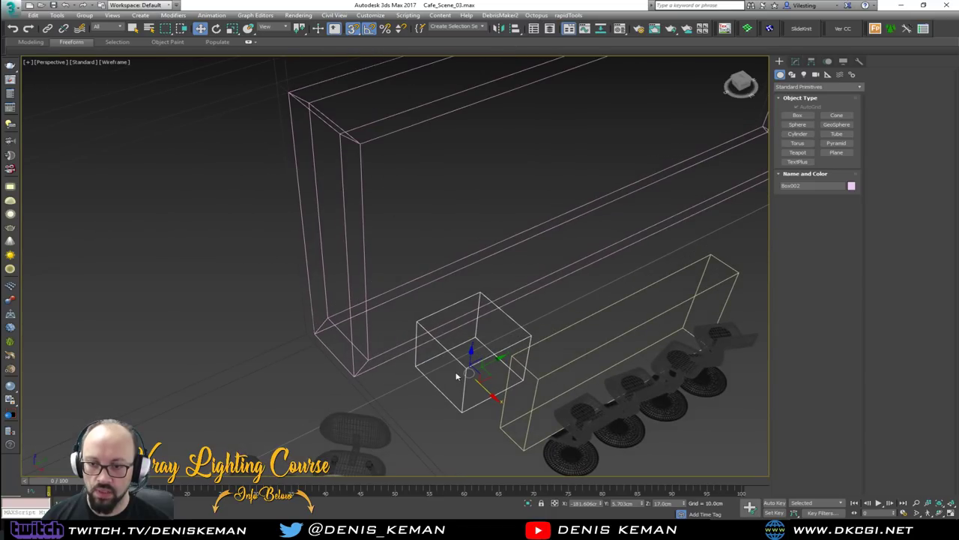
key(F3)
drag(466, 403, 354, 358)
alt+middle_drag(354, 356, 309, 329)
Move the four inner vertices at that end of the pink frame to the 70 cm box's edge, thickening the side post.
click(435, 339)
mouse_move(448, 345)
alt+middle_down()
mouse_move(410, 350)
mouse_move(434, 347)
alt+middle_up()
key(1)
key(F3)
middle_drag(304, 216, 359, 179)
drag(299, 199, 299, 197)
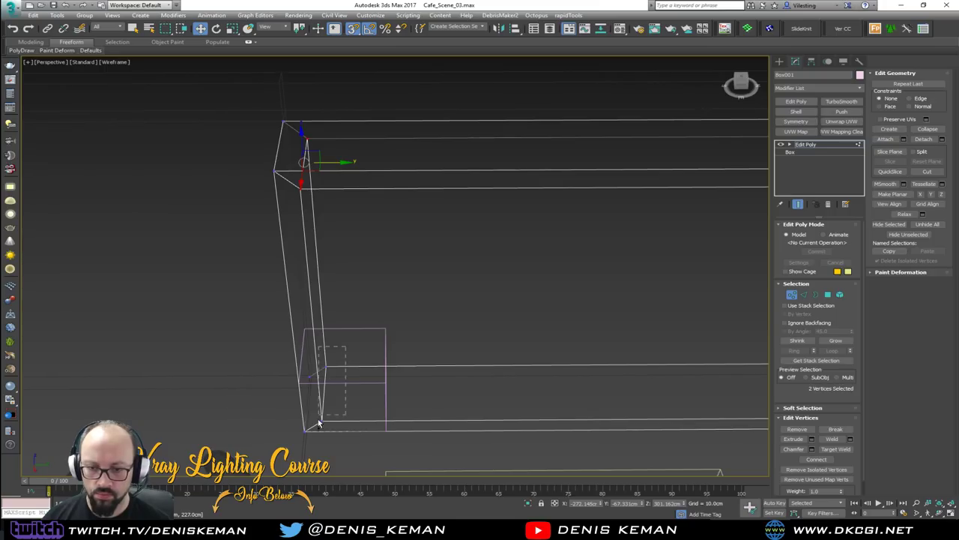
ctrl+drag(319, 439, 319, 437)
drag(353, 292, 424, 294)
key(F3)
alt+middle_drag(452, 297, 199, 127)
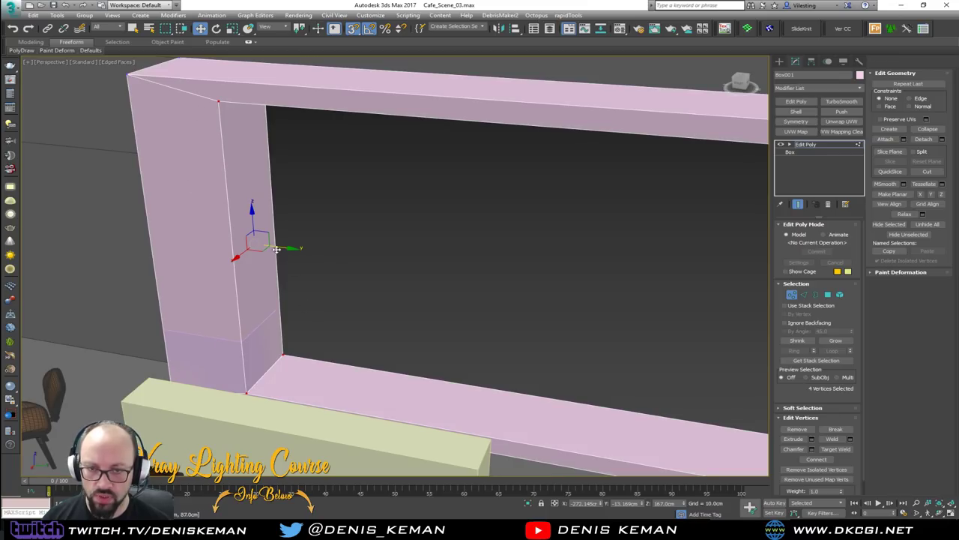
click(792, 296)
Move the 70 cm box along the pink frame and snap it into the opposite end corner beside the back rooms.
click(244, 351)
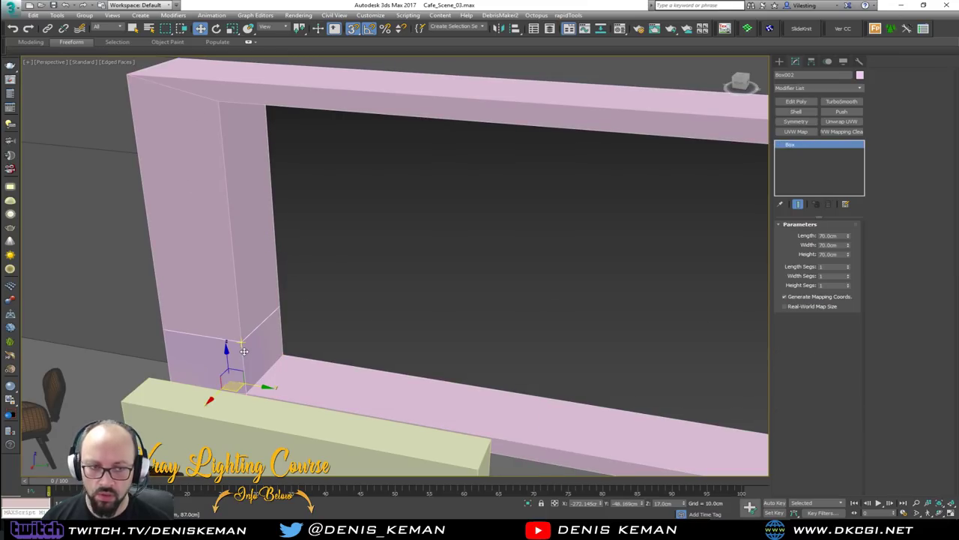
click(244, 351)
key(F3)
click(255, 332)
key(F3)
alt+middle_drag(321, 346, 248, 303)
scroll(300, 326, down, 4)
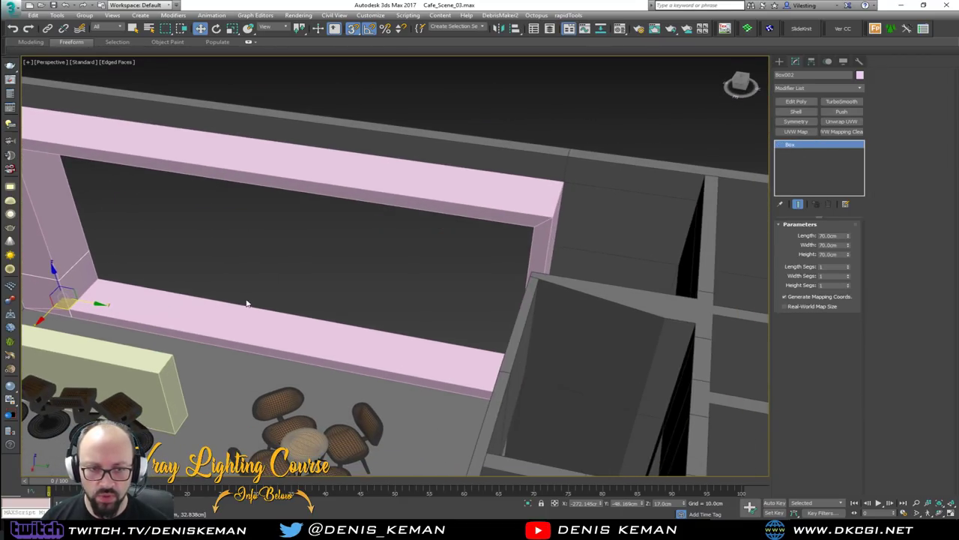
drag(91, 302, 450, 367)
alt+middle_drag(450, 367, 469, 376)
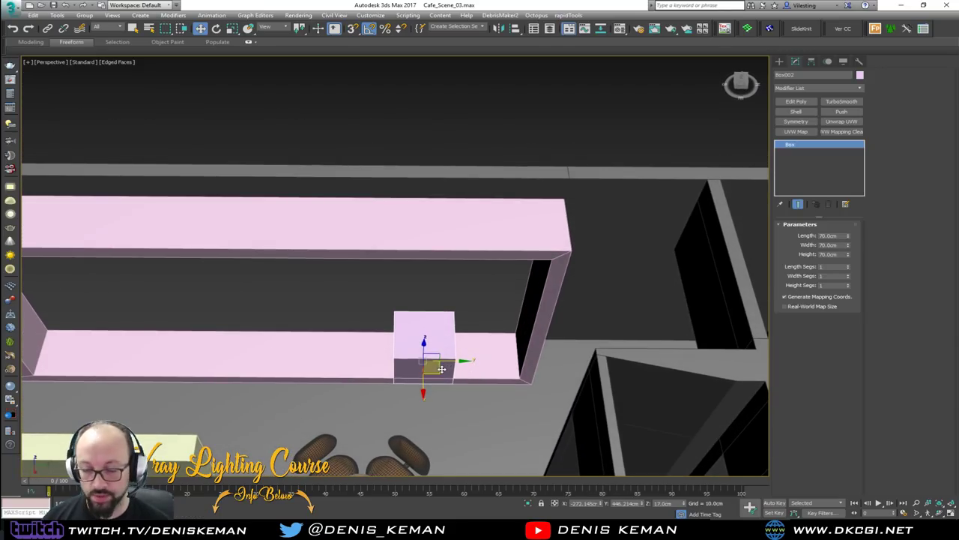
alt+middle_drag(415, 346, 415, 350)
scroll(437, 370, up, 4)
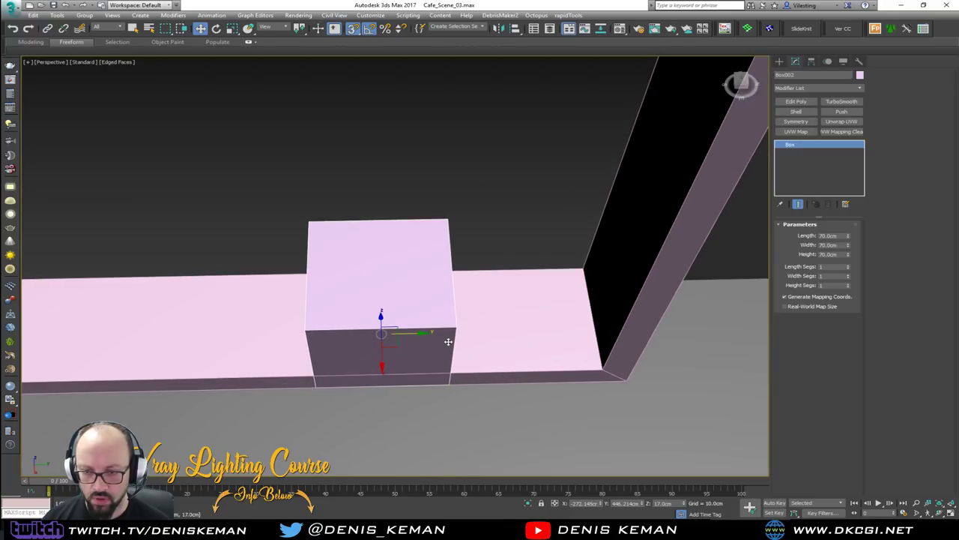
drag(454, 325, 641, 304)
Snap the frame's inner side polygon at the back-room end to the 70 cm box's inner edge, thickening that post.
click(644, 302)
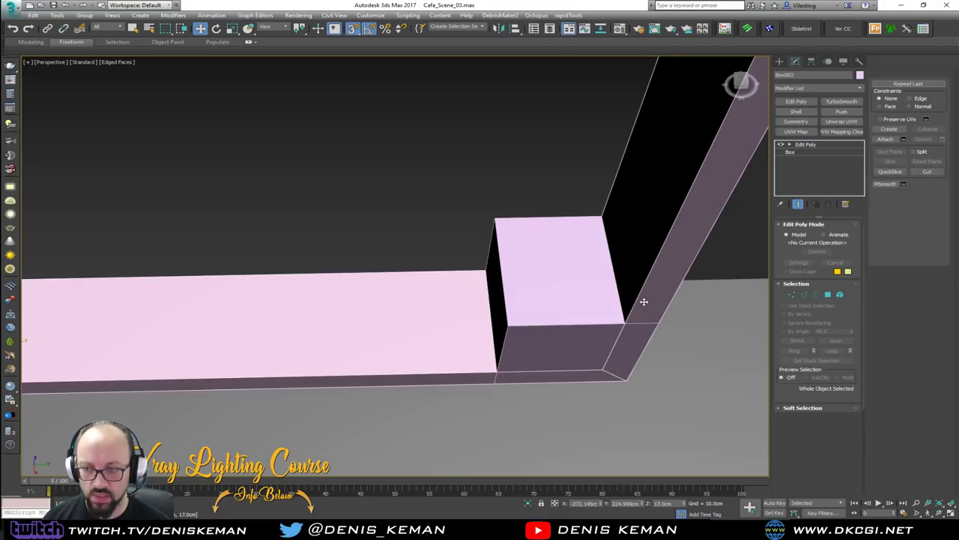
middle_drag(626, 257, 583, 316)
scroll(583, 316, down, 2)
key(4)
click(598, 299)
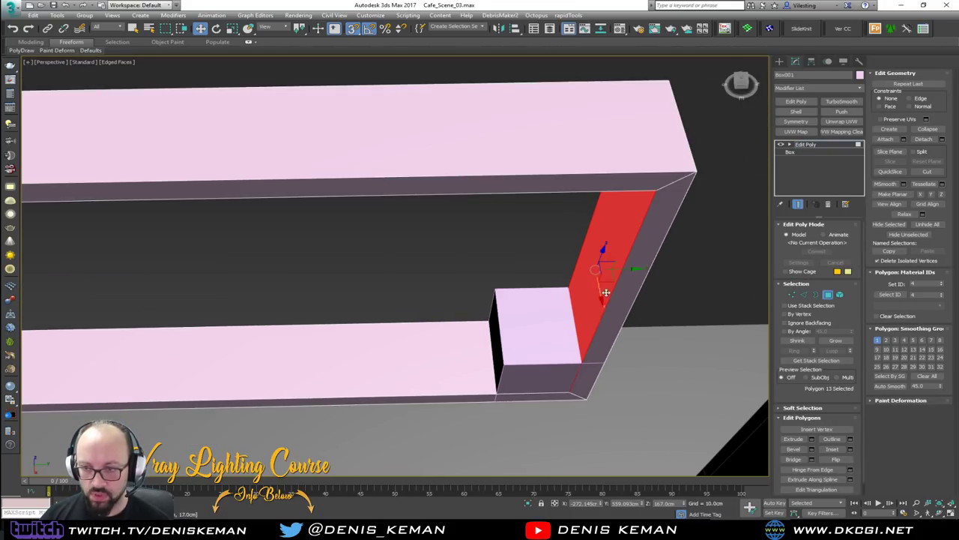
drag(630, 268, 505, 359)
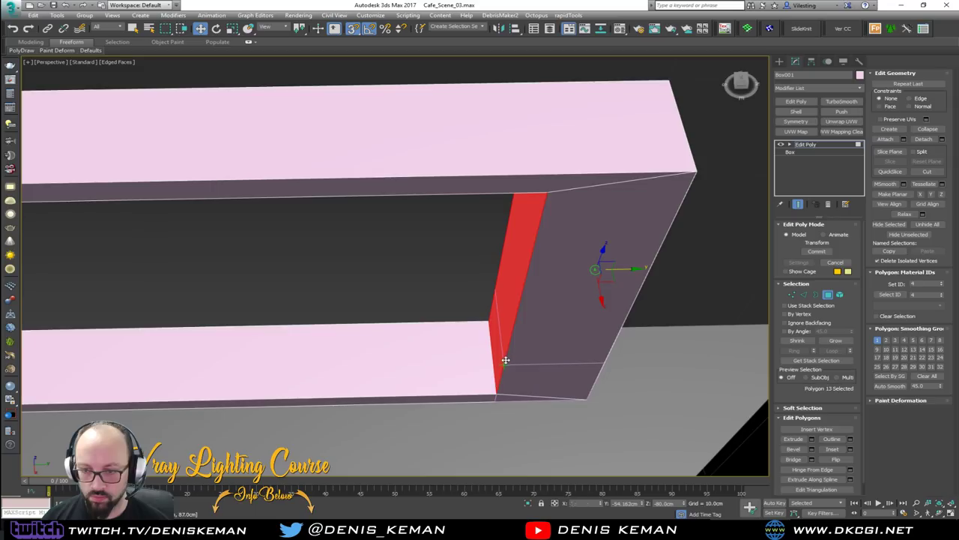
key(4)
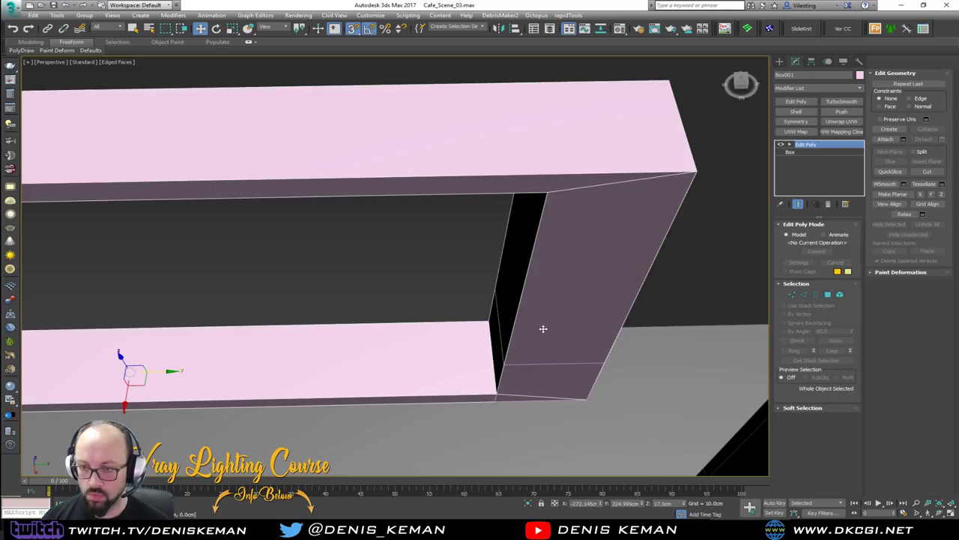
Delete the 70 cm helper box and display the viewport with plain shading, without edged faces.
click(501, 341)
scroll(501, 341, down, 4)
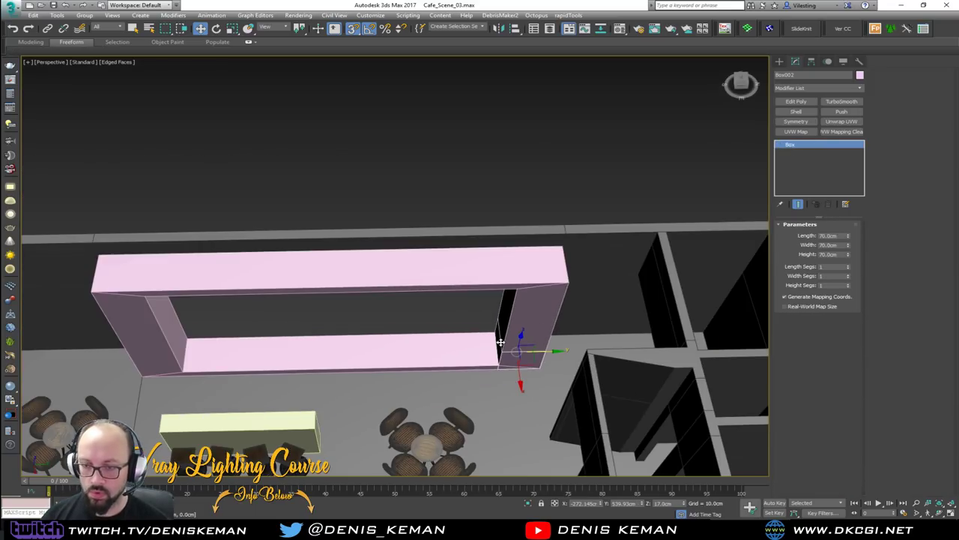
key(Delete)
scroll(500, 342, down, 2)
alt+middle_drag(424, 368, 477, 406)
scroll(443, 311, up, 4)
key(F3)
key(F3)
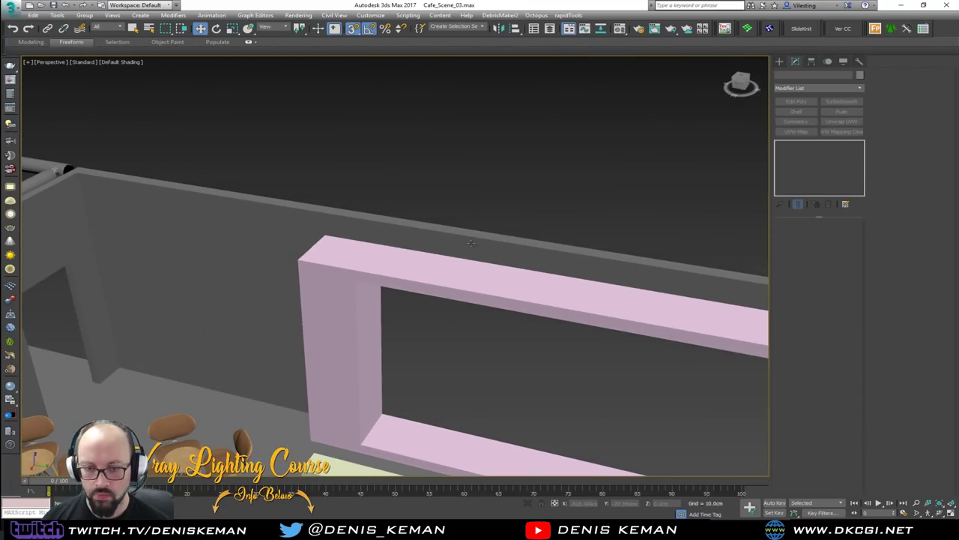
Try the lighter custom grey on the pink frame and set its object color to the darker custom grey.
click(391, 291)
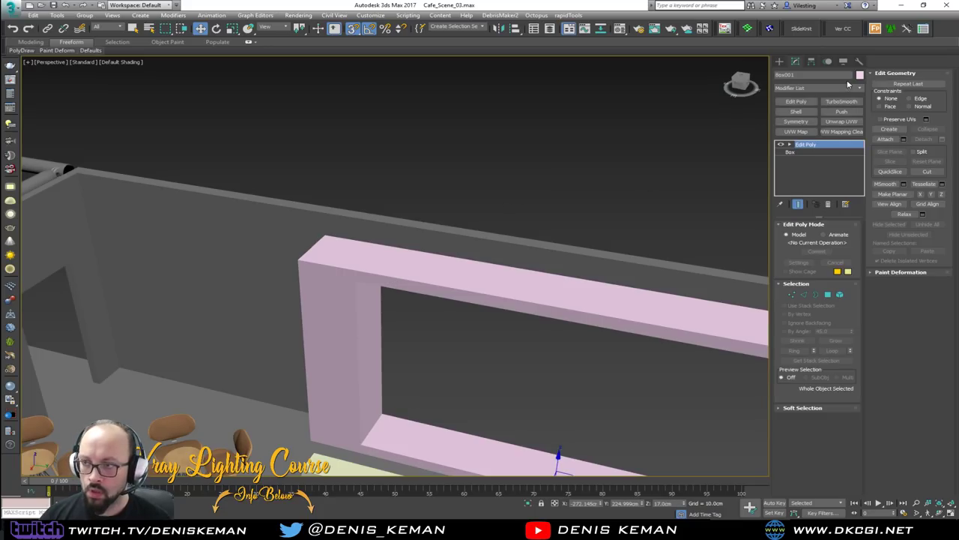
click(860, 75)
click(562, 209)
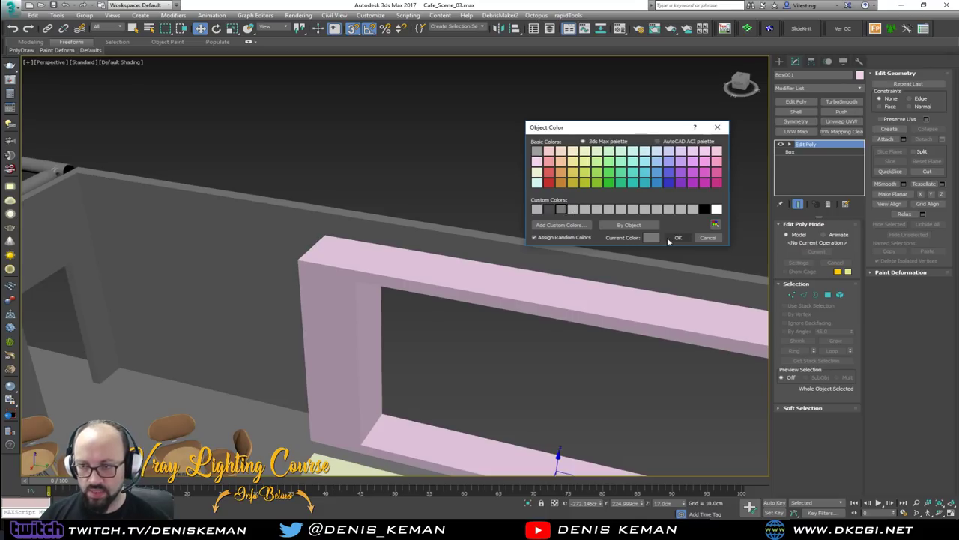
click(667, 238)
alt+middle_drag(593, 306, 503, 213)
click(860, 73)
click(550, 209)
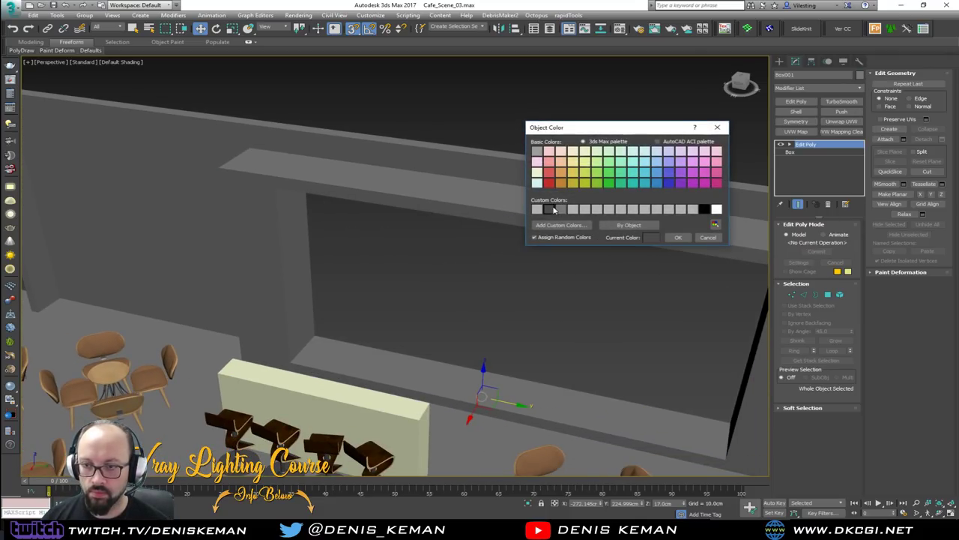
click(667, 237)
alt+middle_drag(662, 237, 590, 258)
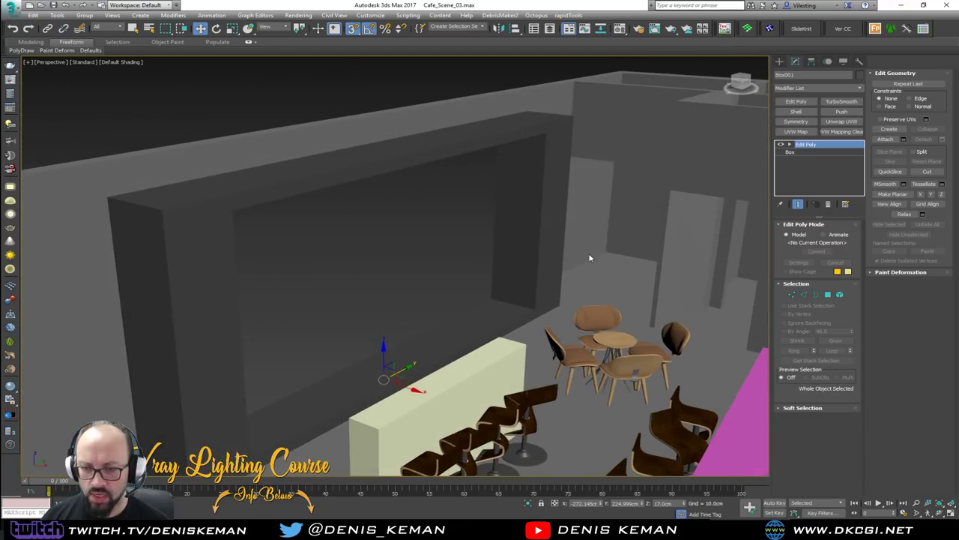
Show edged faces and snap the grey frame's top polygon up to the top edge of the building wall.
click(251, 117)
key(F4)
alt+middle_drag(318, 170, 294, 217)
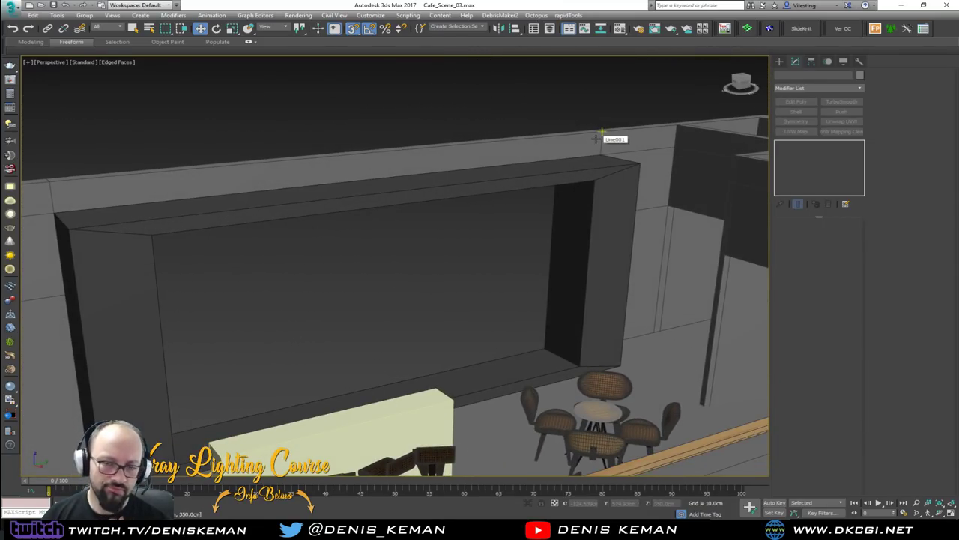
alt+middle_drag(470, 227, 388, 196)
click(389, 197)
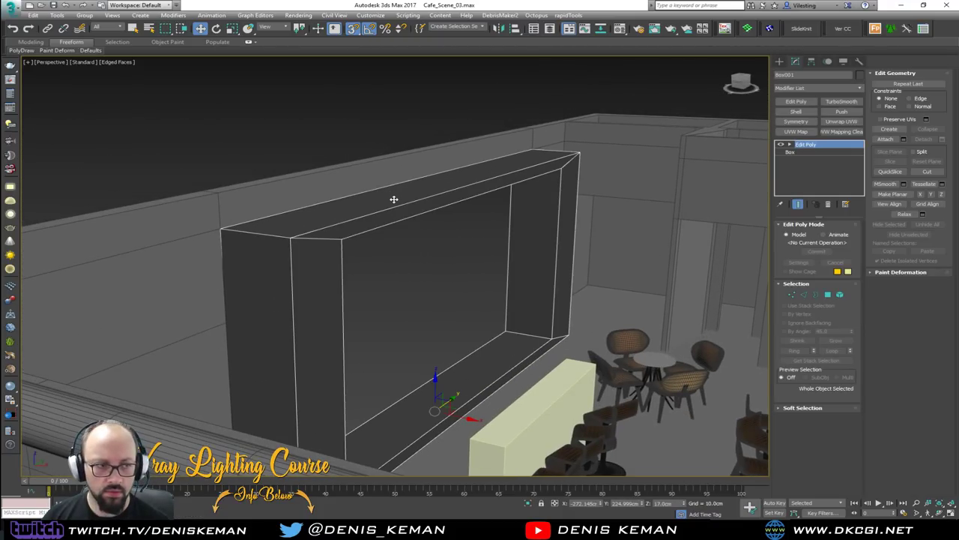
key(4)
click(412, 196)
drag(449, 159, 221, 193)
key(s)
alt+middle_drag(333, 196, 317, 210)
click(829, 297)
Select the building wall and inspect its window opening from the outside.
click(470, 319)
middle_drag(469, 319, 334, 310)
click(358, 176)
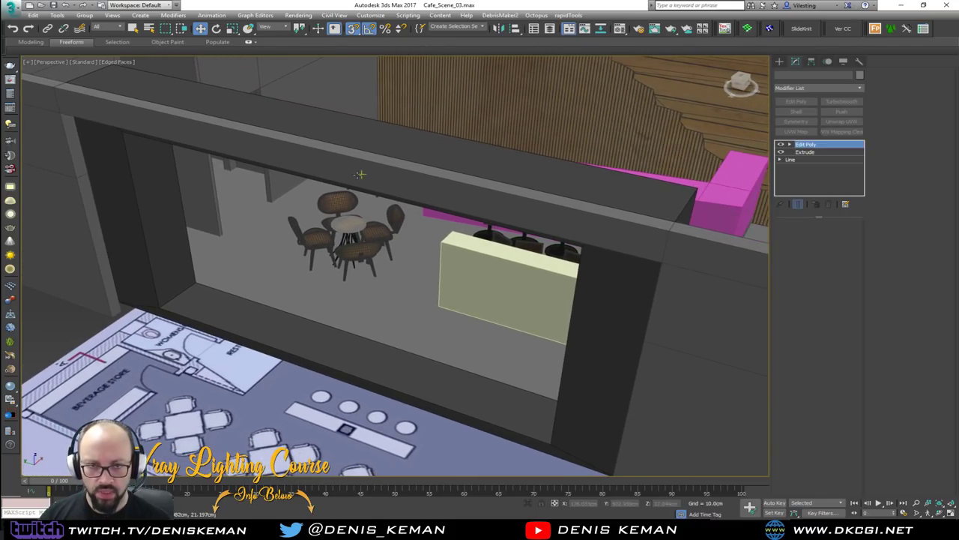
alt+middle_drag(360, 171, 362, 271)
scroll(363, 271, down, 4)
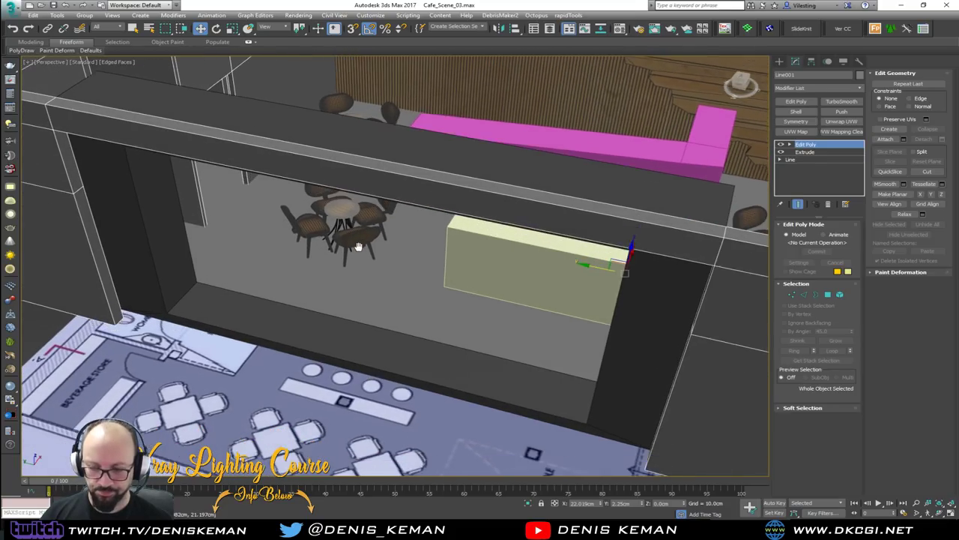
Draw a box about 211 × 15 × 72 cm along the base of the wall opening, starting from the wall's lower corner.
click(780, 61)
click(797, 115)
drag(203, 292, 204, 293)
key(s)
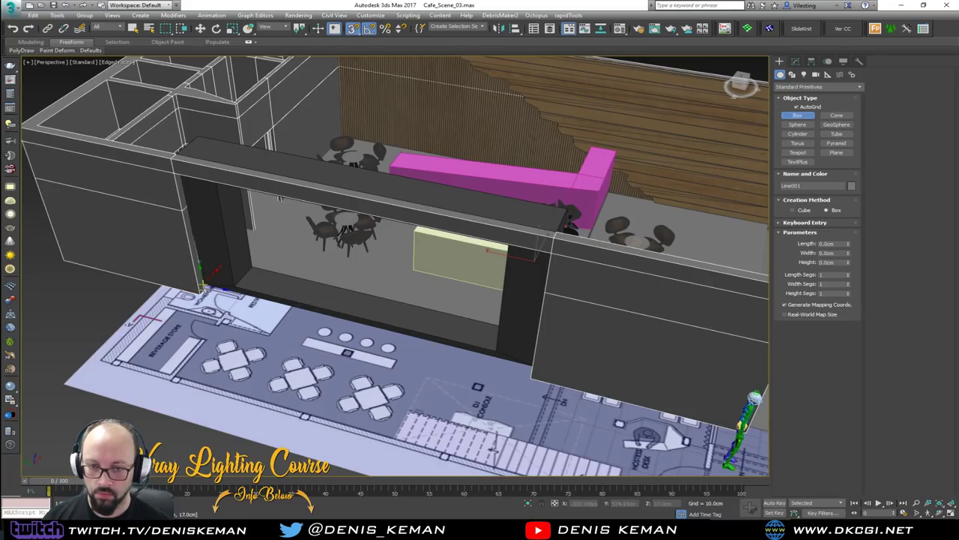
alt+middle_drag(199, 267, 191, 249)
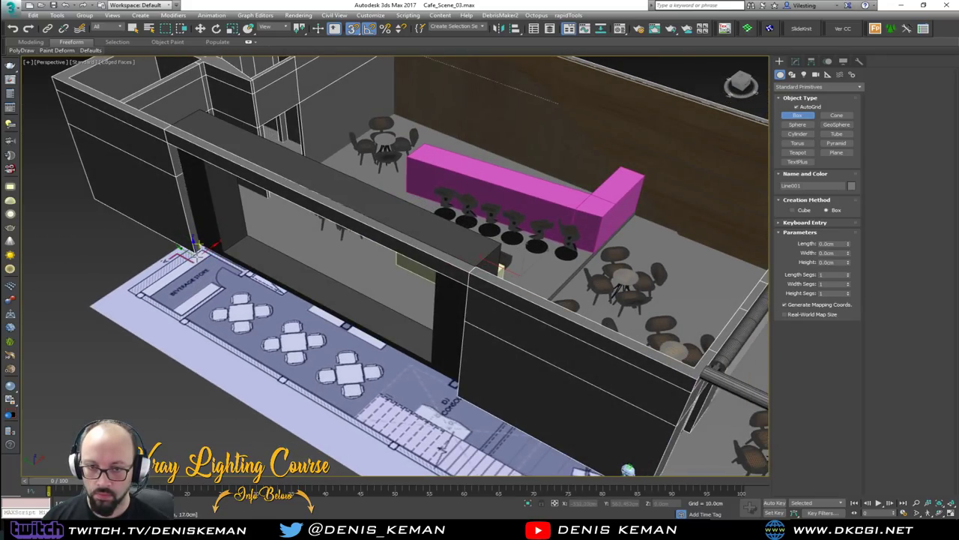
scroll(196, 246, up, 4)
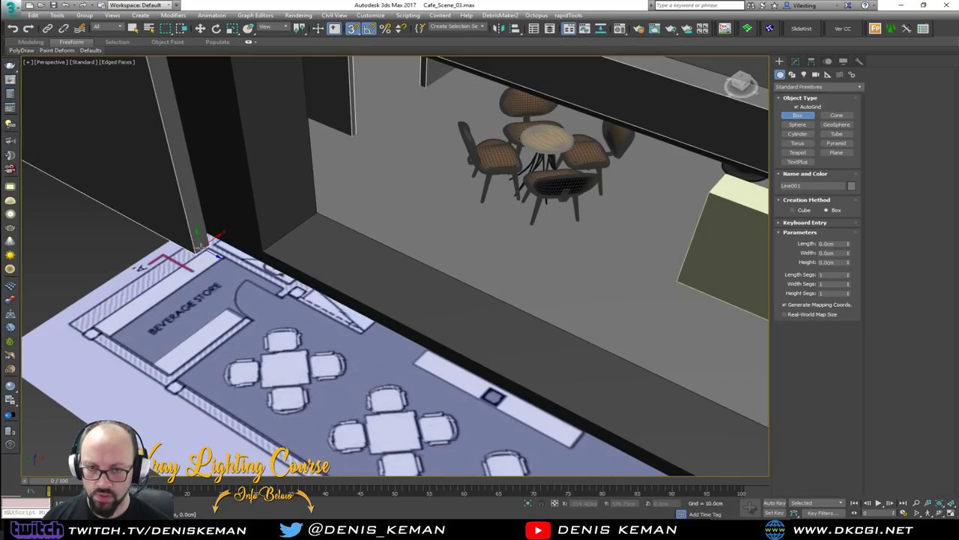
drag(197, 253, 391, 345)
click(385, 274)
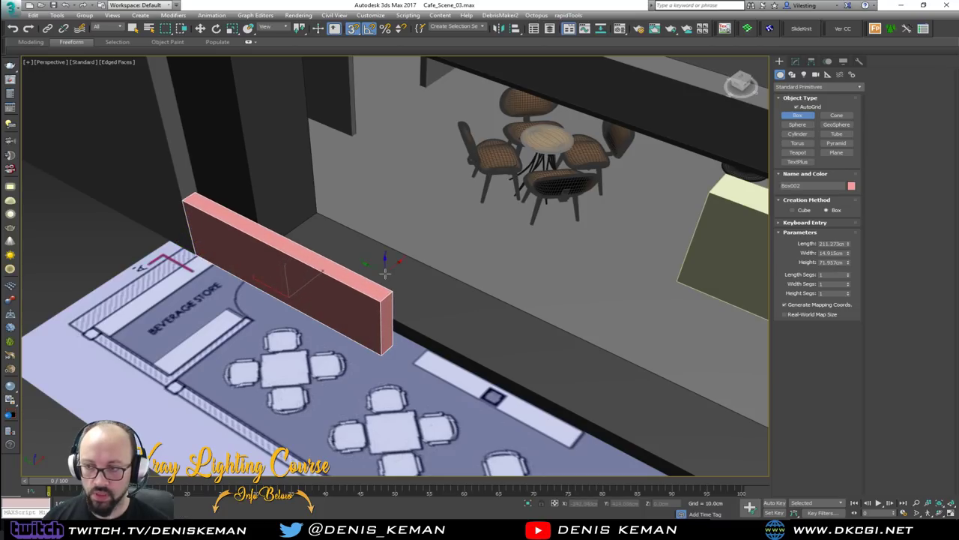
Add an Edit Poly modifier to the new box and snap its end polygon to the far side of the wall opening.
click(795, 61)
click(796, 101)
alt+middle_drag(689, 197, 227, 243)
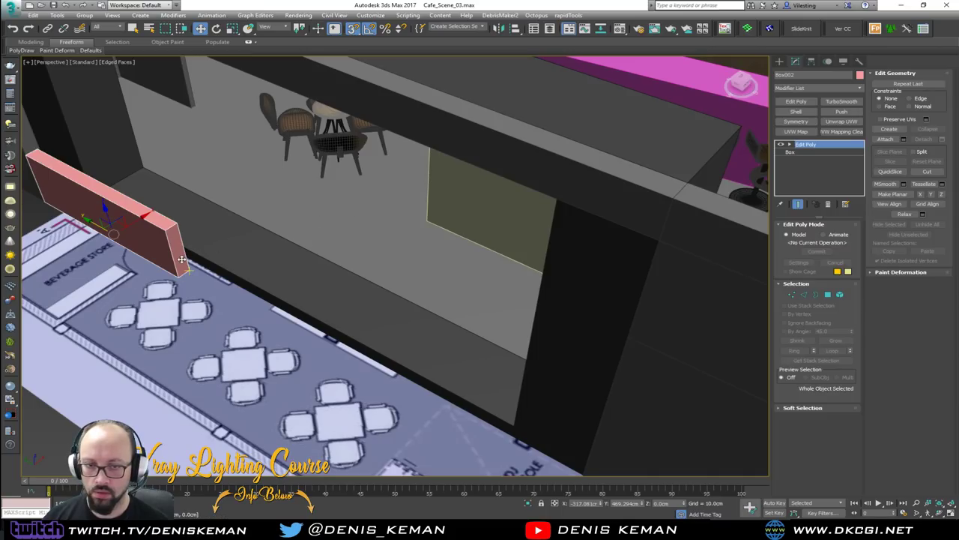
key(4)
click(182, 261)
alt+middle_drag(182, 255, 165, 203)
drag(165, 204, 422, 360)
Snap the box's top polygon up to the upper edge of the wall opening.
click(270, 243)
middle_drag(253, 222, 297, 265)
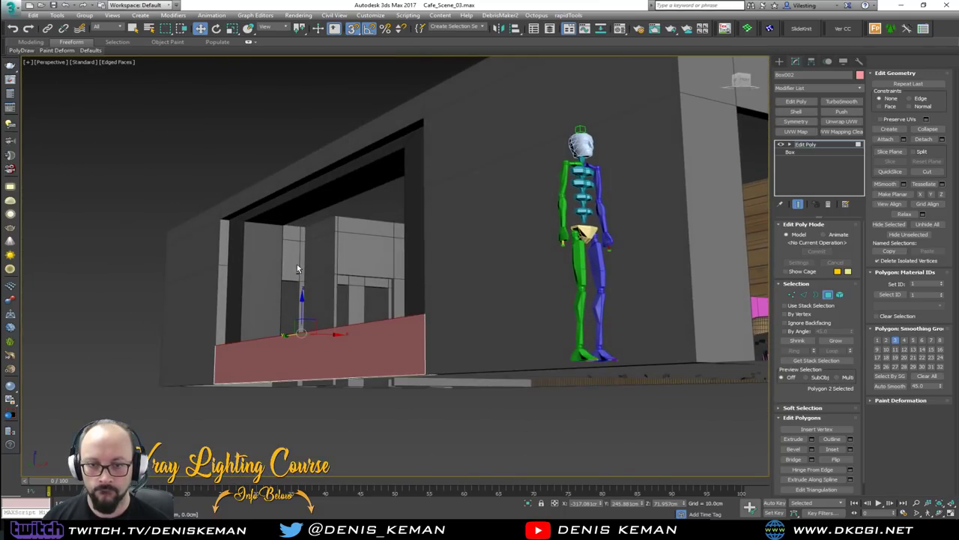
drag(302, 305, 223, 223)
alt+middle_drag(263, 223, 560, 265)
click(827, 295)
Select the box's four long horizontal edges and connect them with 1 segment to split the pane vertically.
alt+middle_drag(479, 255, 396, 259)
key(F3)
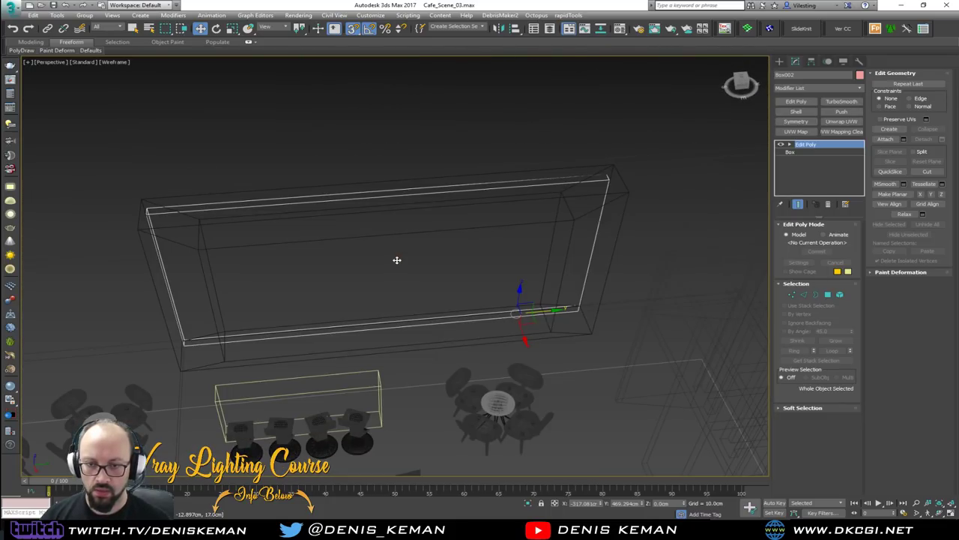
key(2)
drag(400, 143, 398, 373)
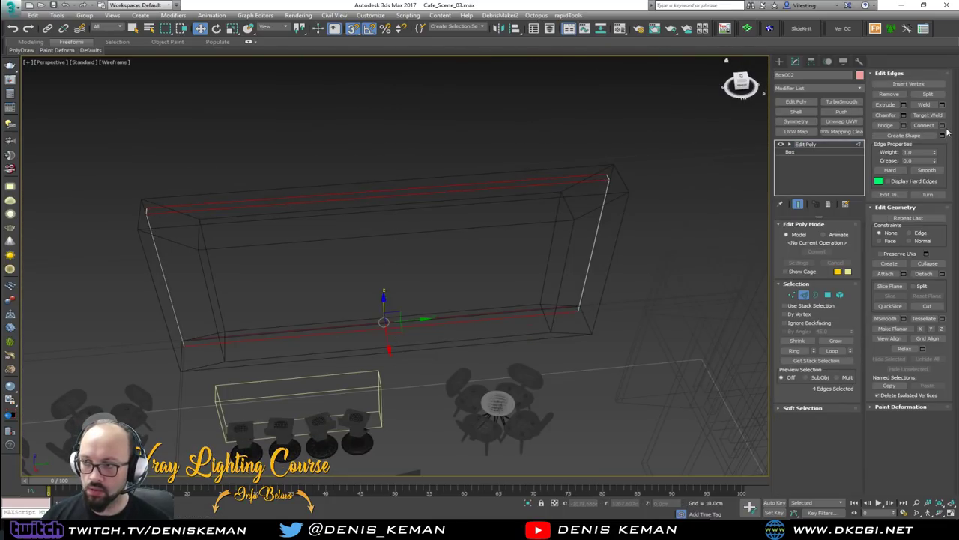
click(943, 127)
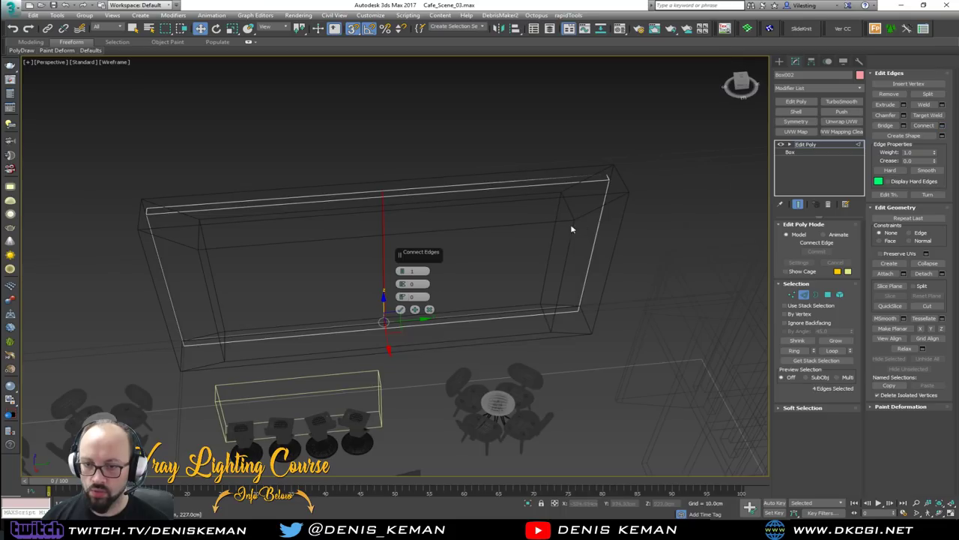
click(400, 309)
scroll(428, 260, up, 3)
key(F3)
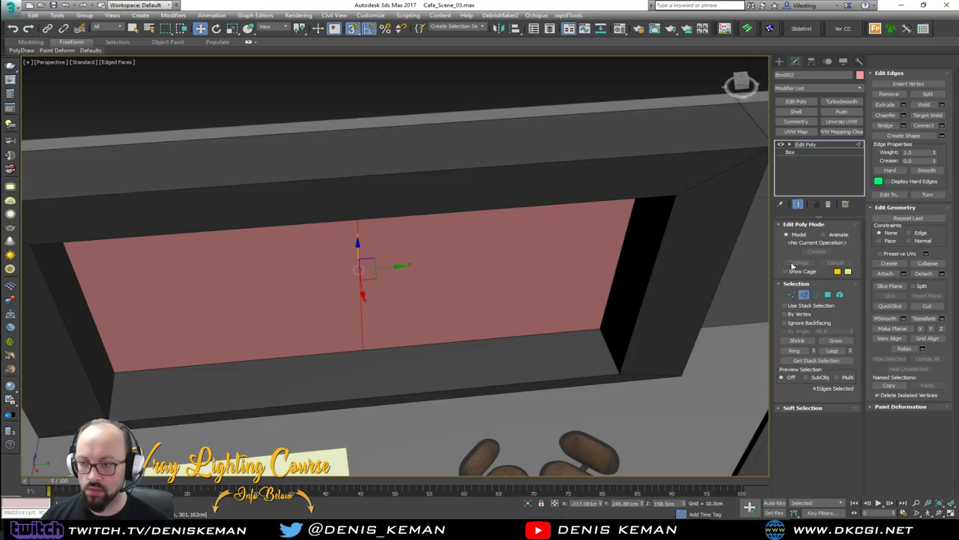
click(804, 294)
Select the two outward-facing polygons of the window box and delete them.
alt+middle_drag(490, 256, 454, 259)
key(4)
click(332, 320)
ctrl+click(409, 301)
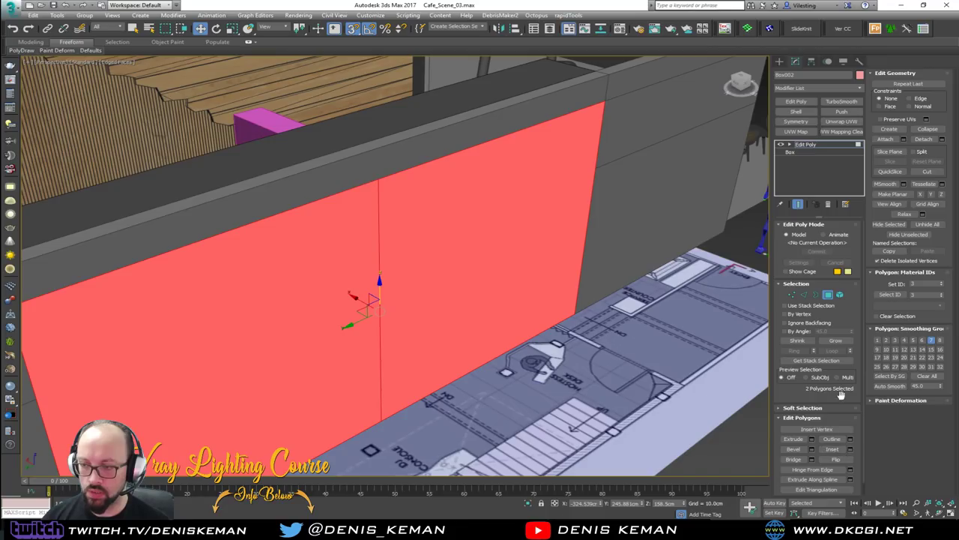
click(559, 349)
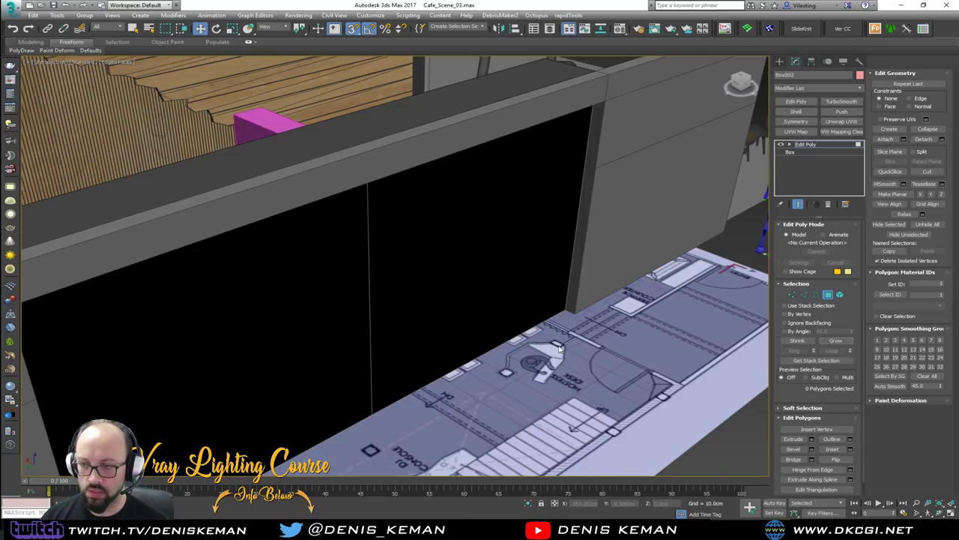
Add a Shell modifier with a 1 cm outer amount to the window pane and display the pane as see-through.
click(796, 110)
alt+middle_drag(432, 259, 536, 262)
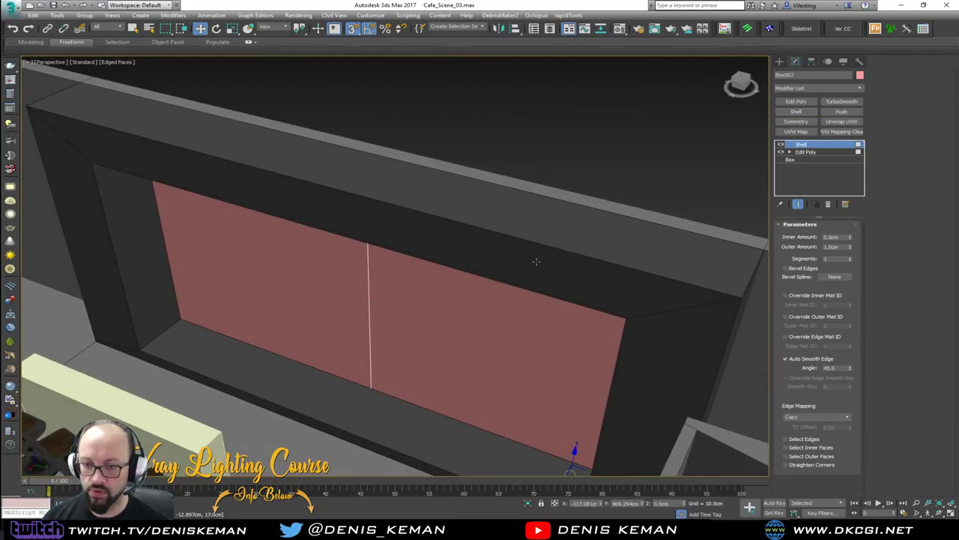
scroll(348, 324, up, 4)
key(F3)
key(F3)
key(alt+x)
mouse_move(491, 261)
middle_down()
mouse_move(461, 319)
mouse_move(483, 266)
middle_up()
scroll(458, 319, down, 3)
Hide edged faces and look over the glazed window frame from inside the café.
click(569, 167)
key(F4)
mouse_move(460, 313)
alt+middle_down()
mouse_move(507, 297)
mouse_move(400, 311)
mouse_move(141, 297)
mouse_move(135, 310)
mouse_move(178, 282)
alt+middle_up()
scroll(508, 296, down, 5)
click(484, 307)
scroll(488, 306, down, 4)
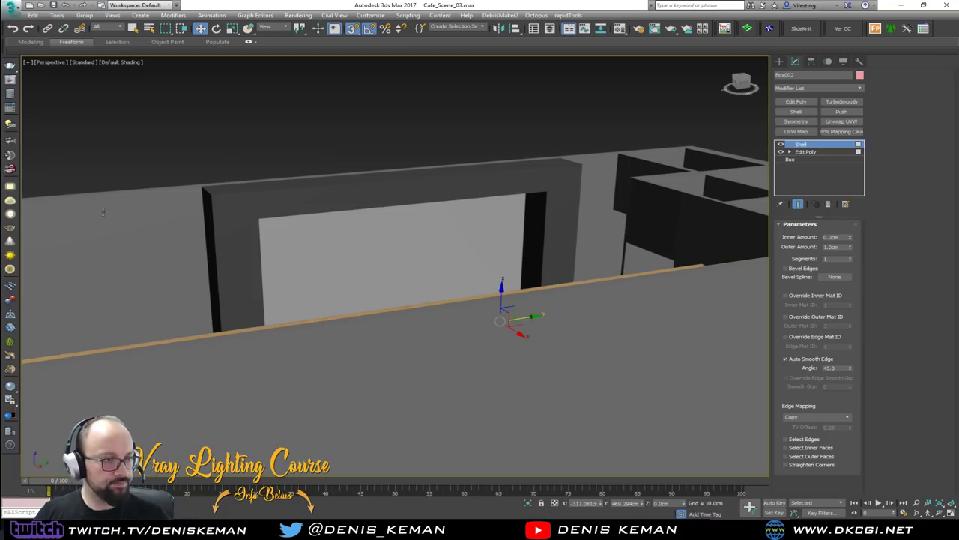
alt+middle_drag(244, 223, 289, 250)
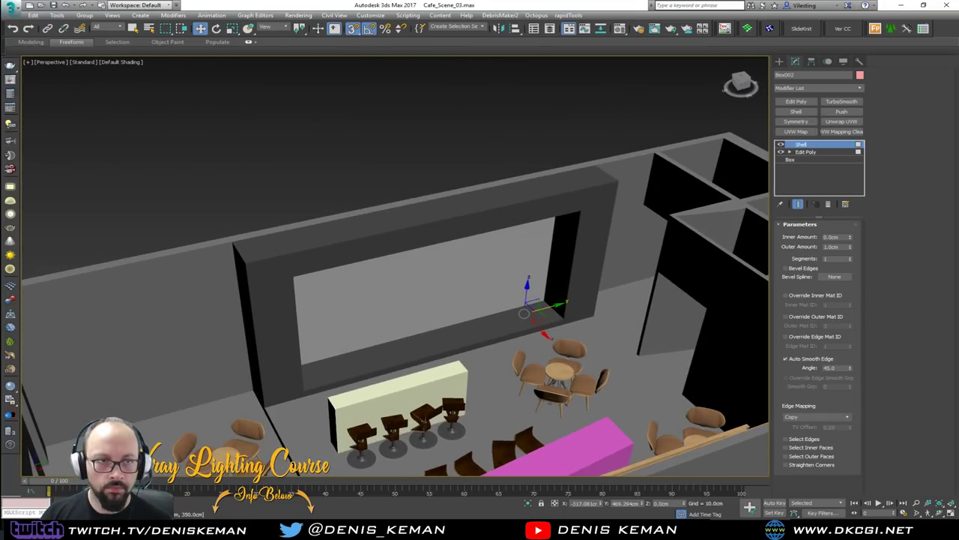
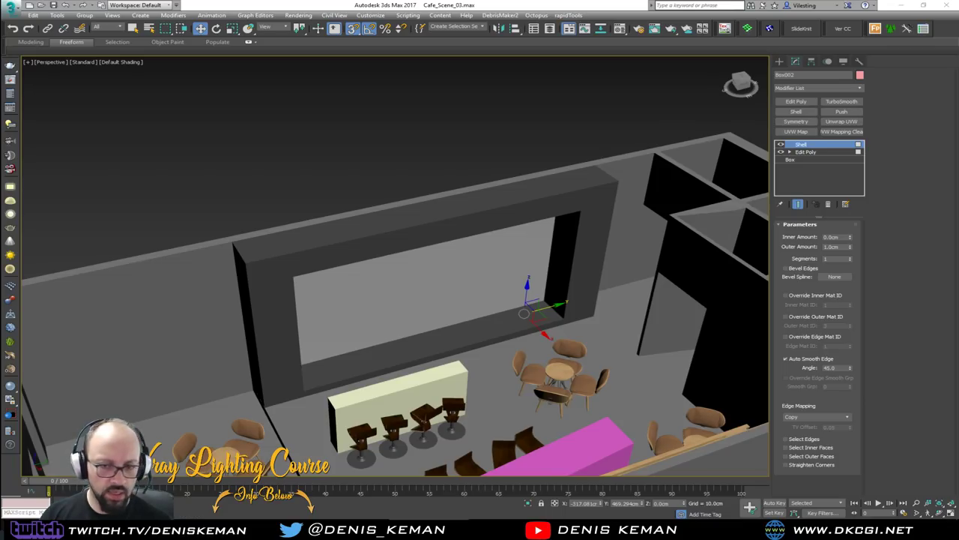
Turn off snapping and move the nearby table and chair set against the window sill as a height reference.
scroll(487, 306, up, 5)
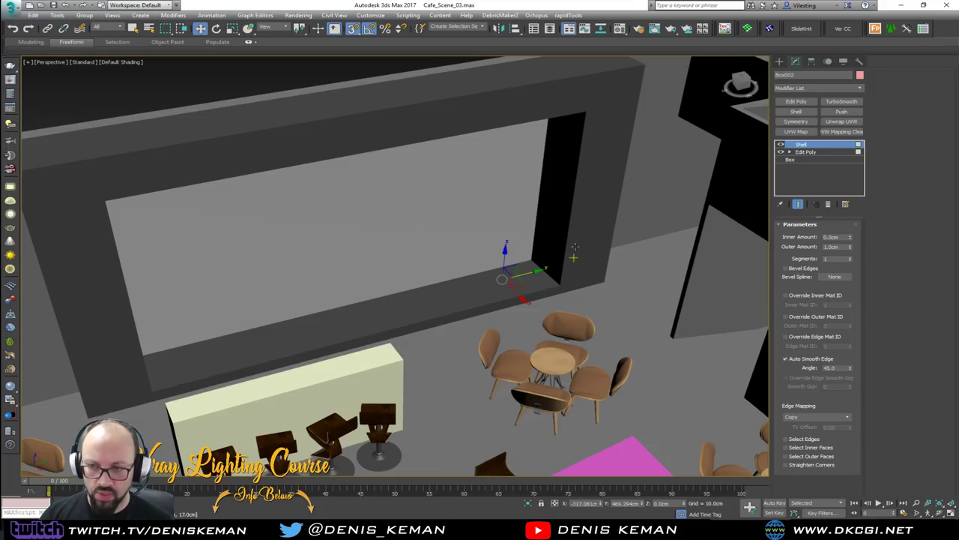
key(s)
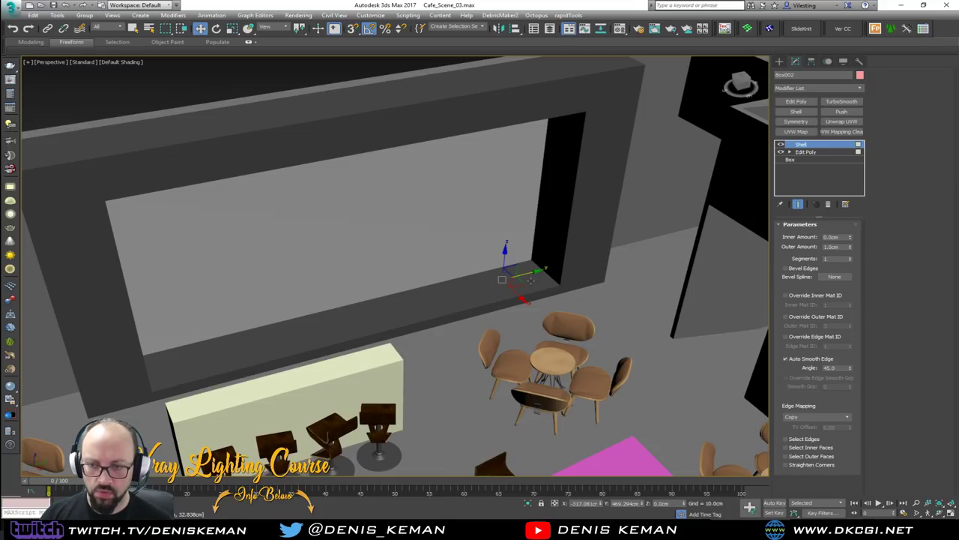
alt+middle_drag(360, 307, 448, 265)
scroll(393, 307, up, 3)
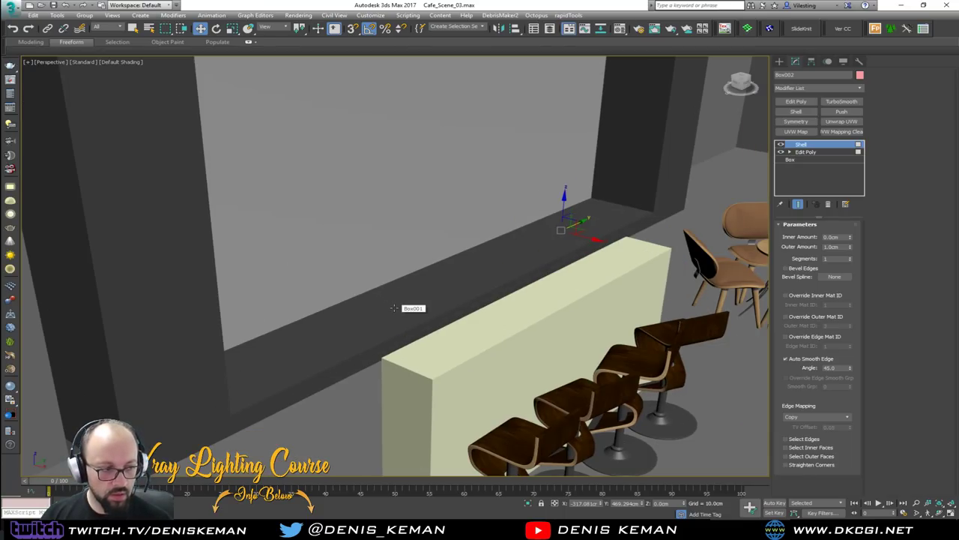
alt+middle_drag(393, 307, 727, 269)
click(625, 272)
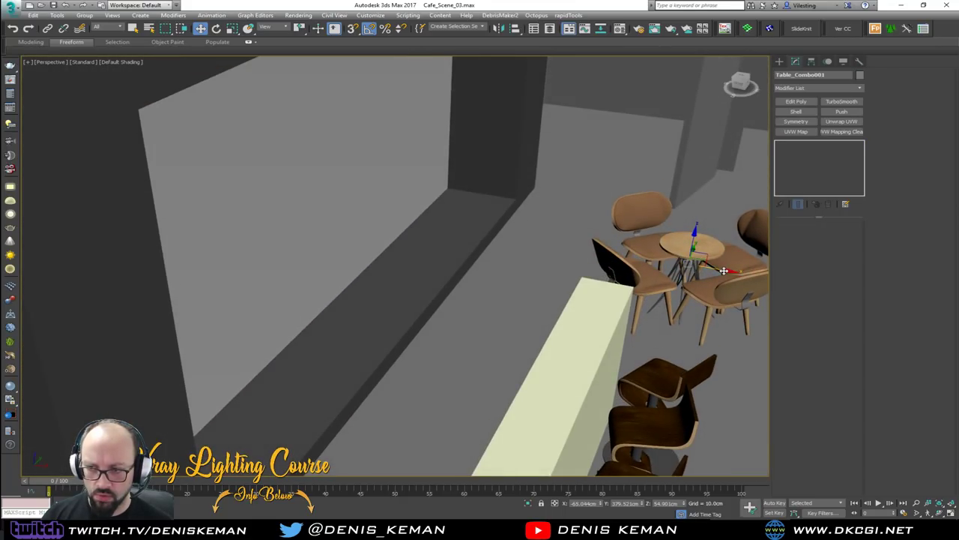
drag(721, 270, 373, 292)
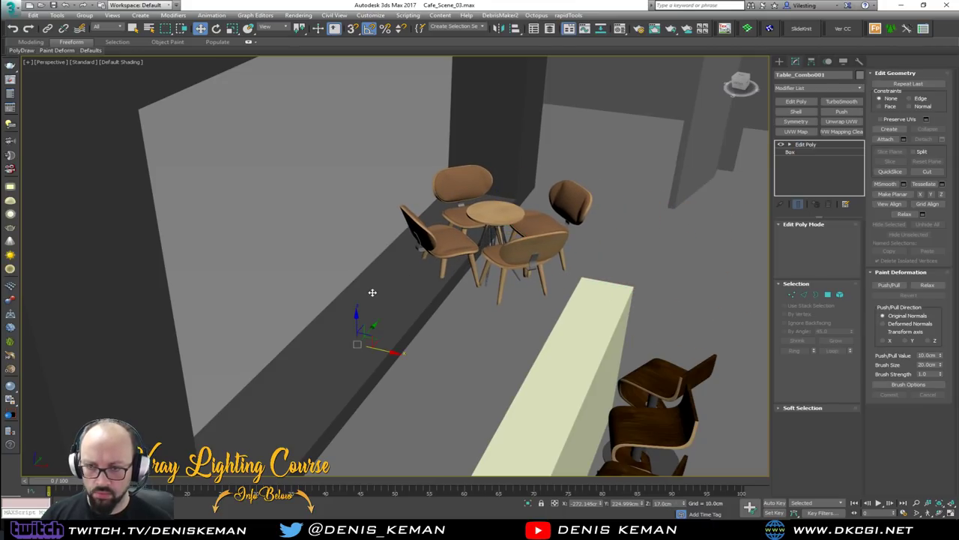
Adjust the height of the window frame's sill polygon to about Z 51.7 cm, judging it against the chairs.
scroll(373, 292, up, 3)
key(4)
click(371, 292)
alt+middle_drag(373, 293, 389, 327)
drag(366, 360, 381, 327)
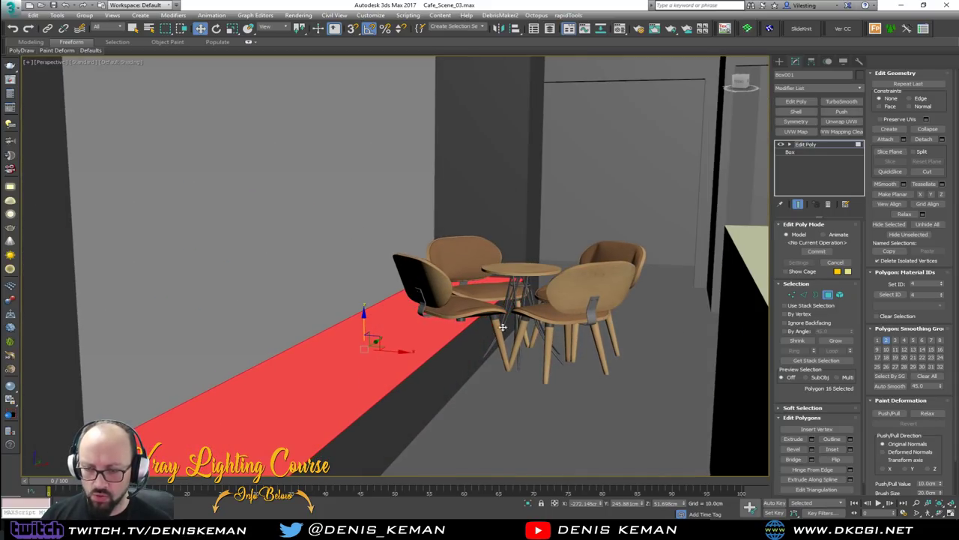
Leave polygon editing and move the table and chair set away from the window, back onto the open floor.
click(828, 296)
middle_drag(576, 288, 439, 336)
click(437, 247)
drag(418, 216, 605, 246)
middle_drag(602, 239, 459, 305)
scroll(459, 306, down, 5)
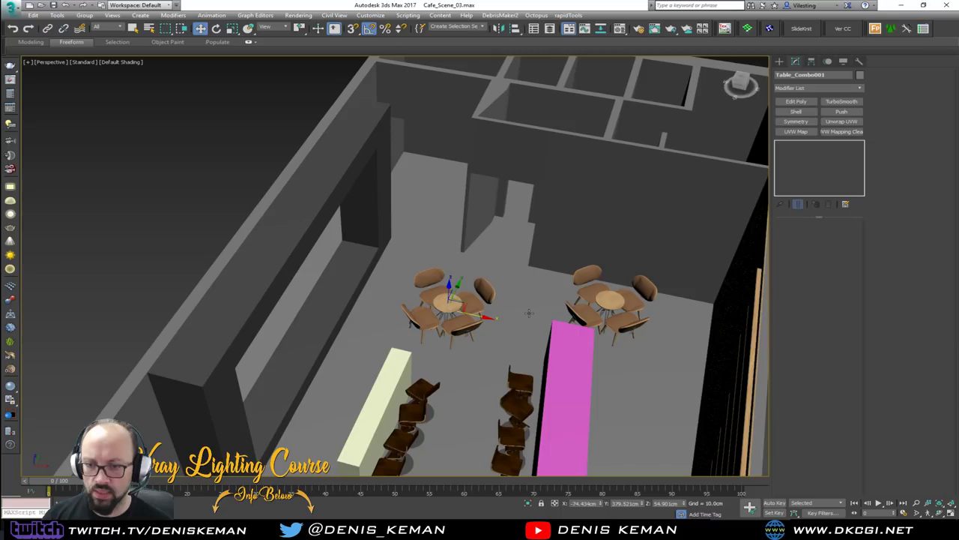
Deselect everything and save the café scene.
click(208, 138)
click(10, 6)
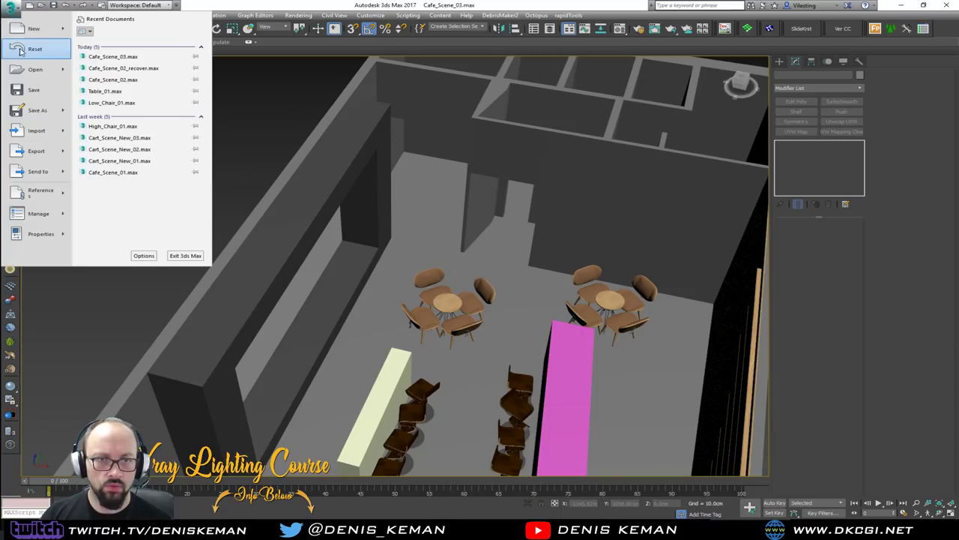
click(33, 92)
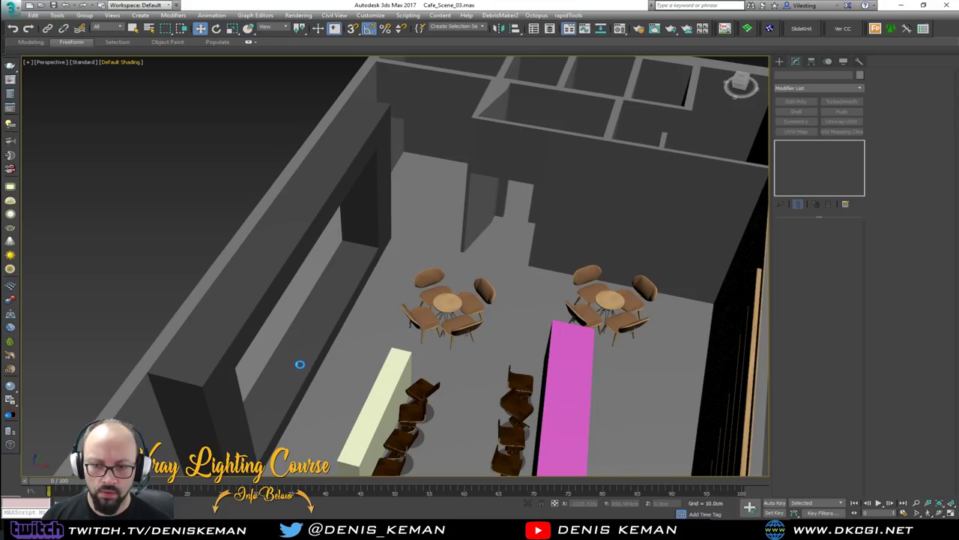
Show edged faces and detach the outer side and front polygons of the window frame's end post as a clone, Object107.
click(279, 401)
scroll(279, 401, down, 2)
middle_drag(279, 401, 435, 353)
scroll(279, 356, up, 4)
key(F4)
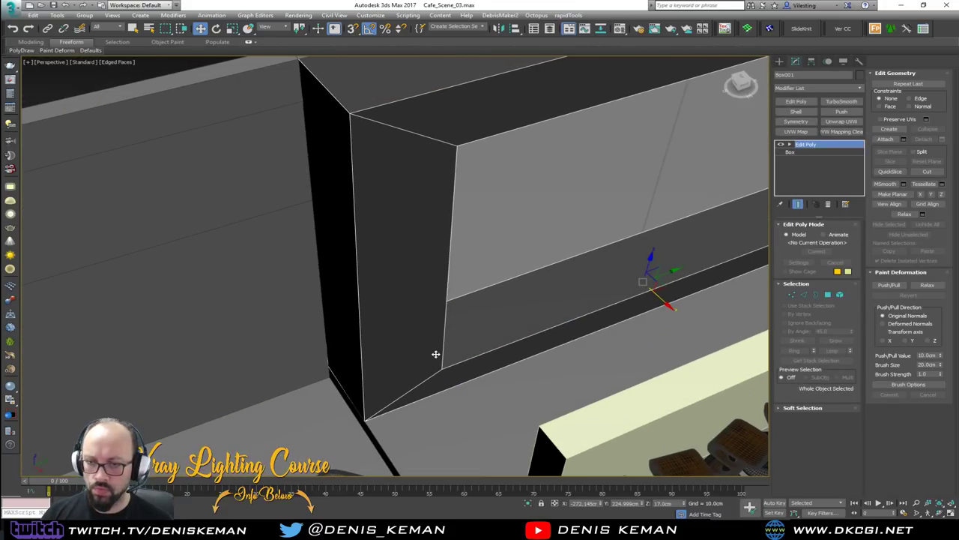
key(4)
click(340, 313)
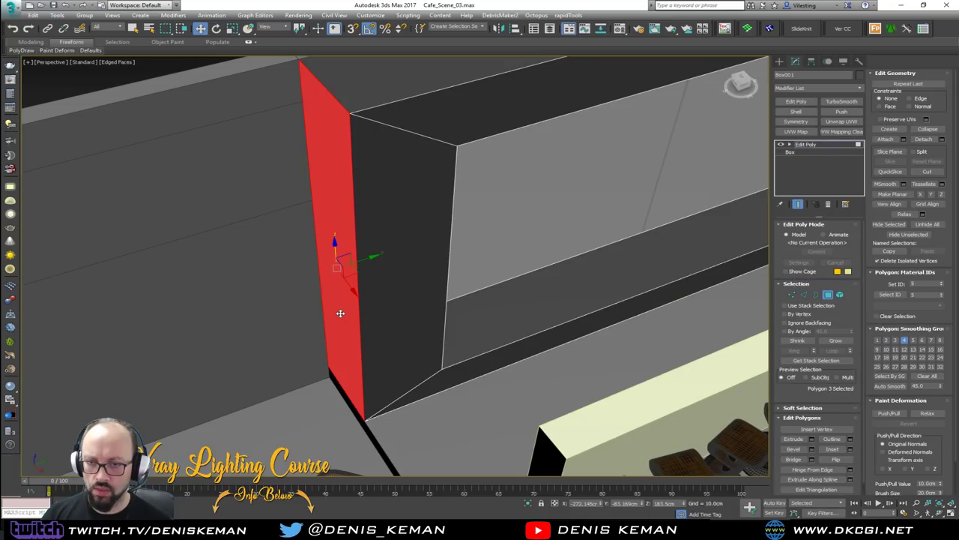
ctrl+click(406, 280)
alt+middle_drag(407, 281, 696, 218)
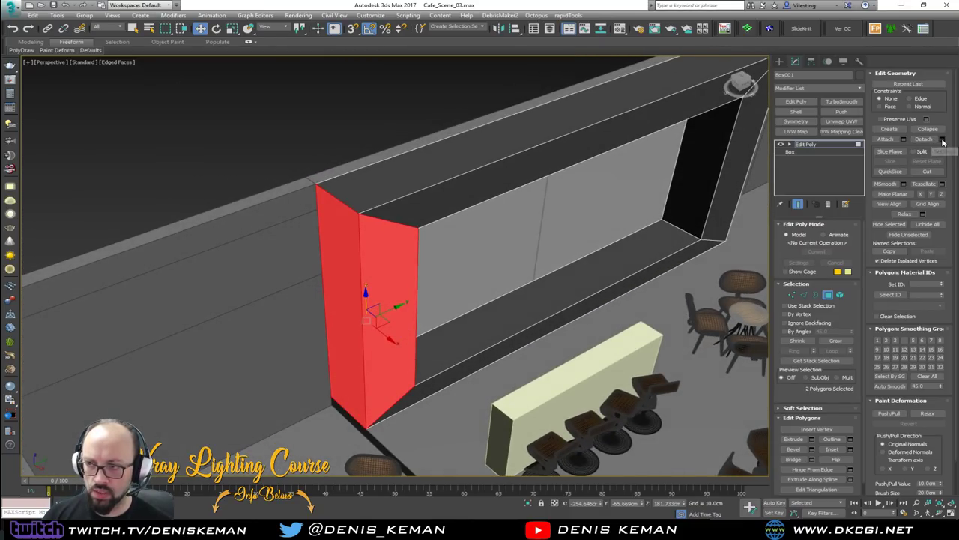
click(943, 139)
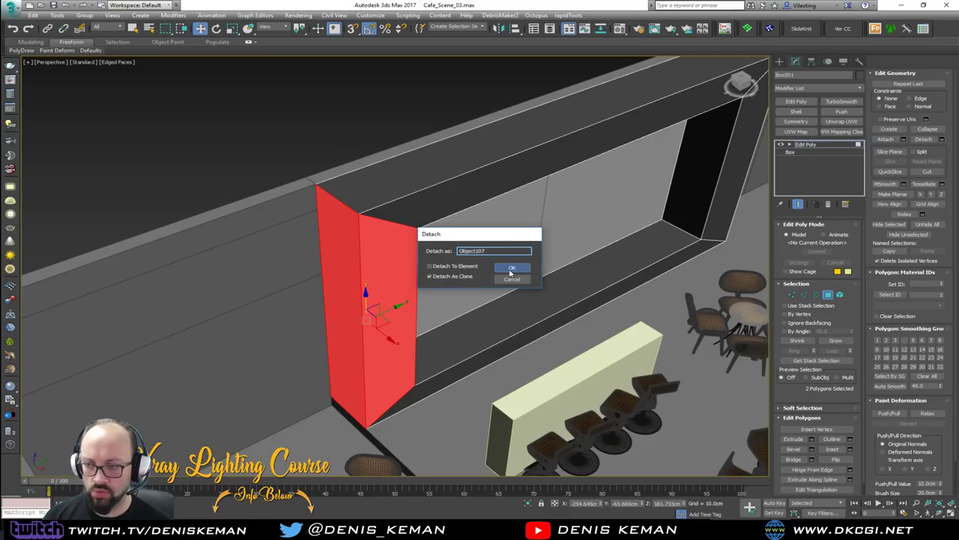
click(512, 269)
Select the detached post panels and isolate them in shaded view.
click(355, 285)
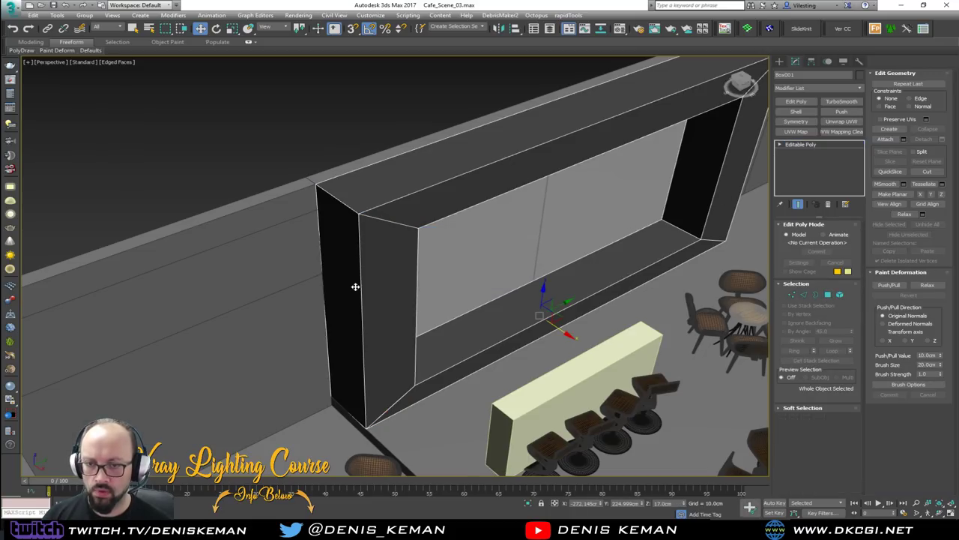
key(F3)
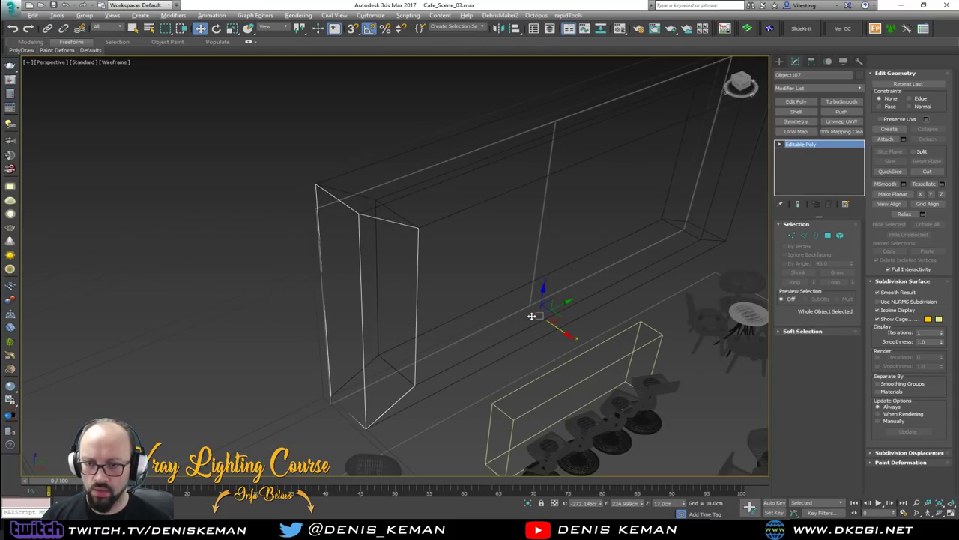
key(alt+q)
key(F3)
Square off the front panel by snapping its inner upper vertex to 350 cm and its inner lower vertex to 17 cm in height.
key(1)
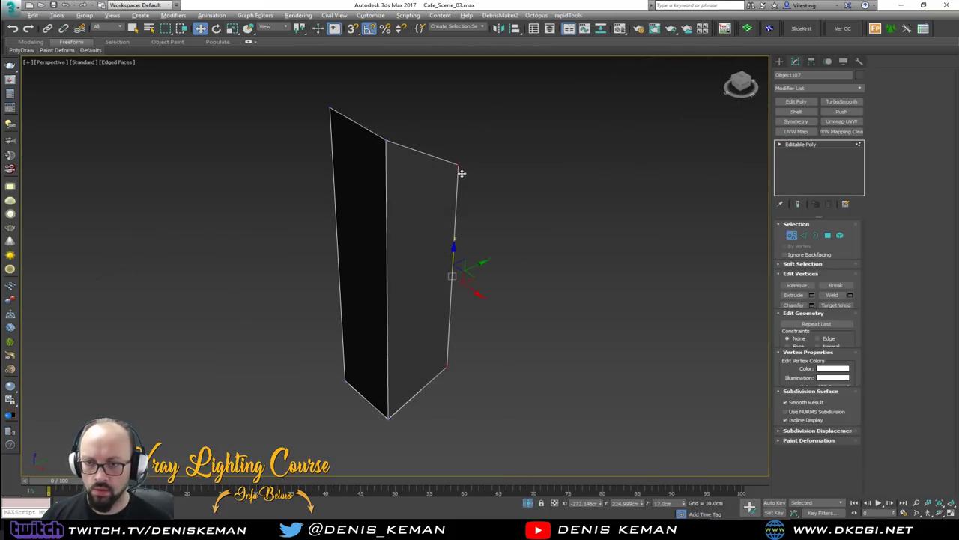
click(459, 167)
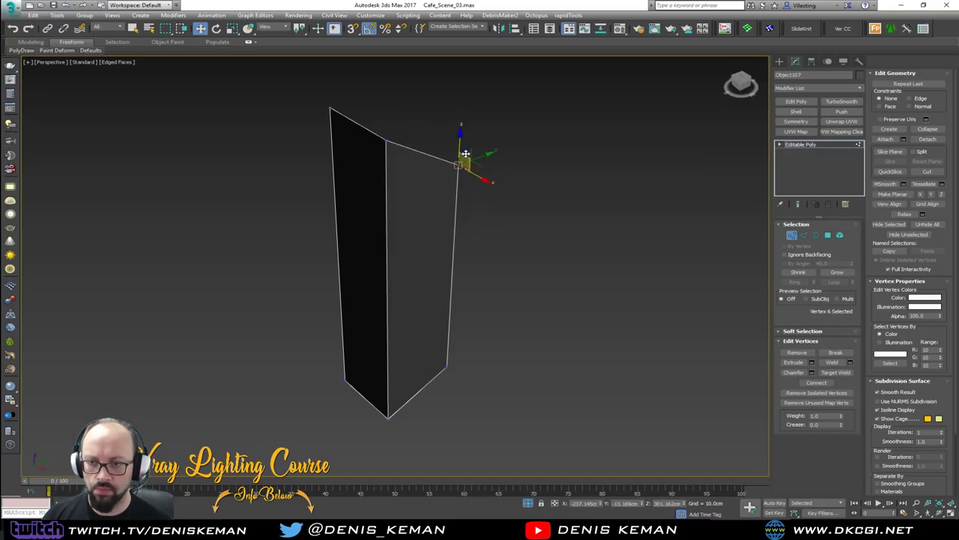
drag(459, 143, 461, 94)
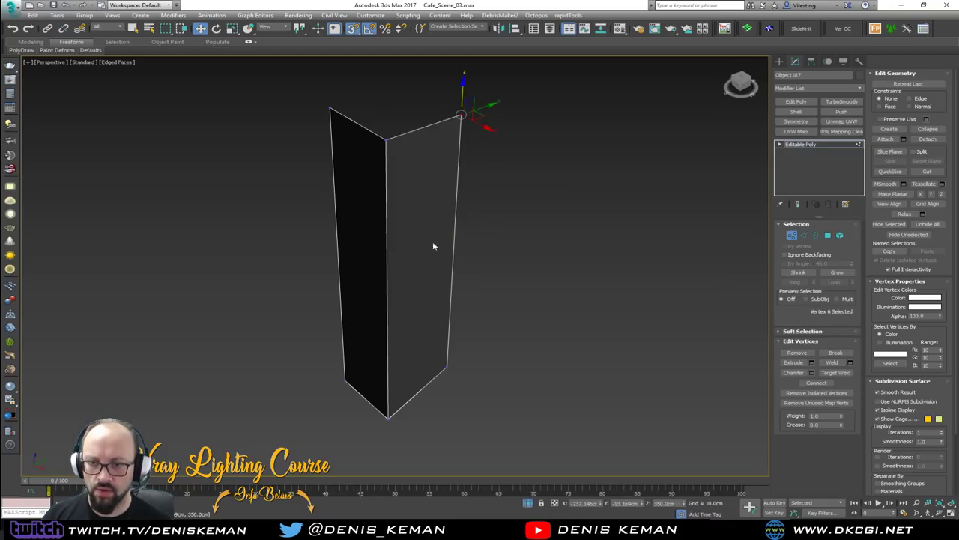
drag(439, 372, 388, 416)
middle_drag(436, 319, 429, 358)
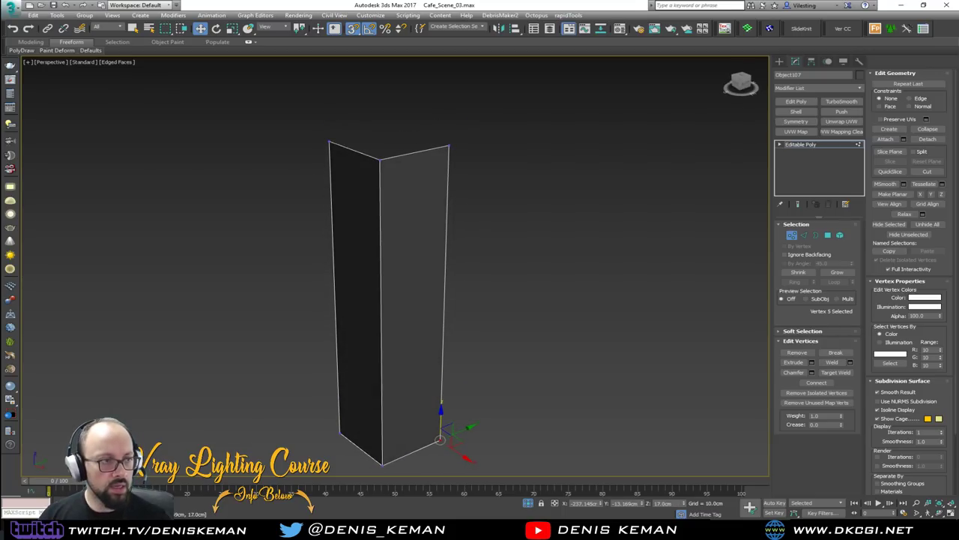
Bring up the CoffeeLab browser tour and examine the decorated wall corner beside the window.
drag(1, 104, 473, 90)
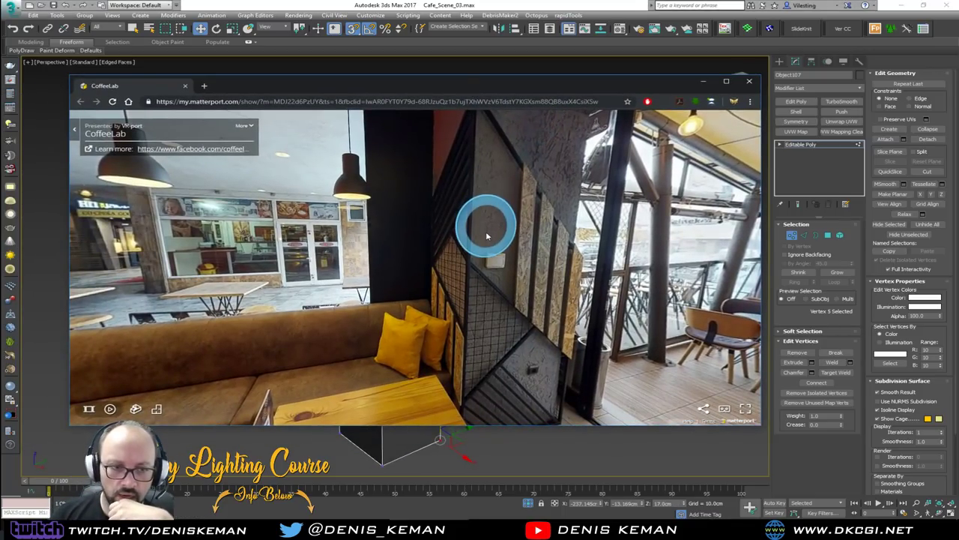
drag(489, 201, 435, 222)
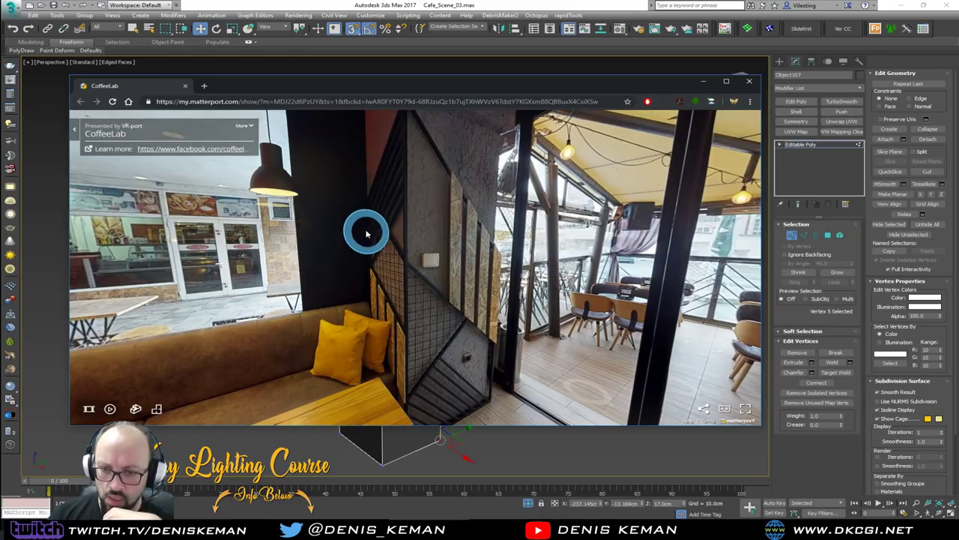
drag(425, 85, 0, 100)
middle_drag(363, 308, 373, 286)
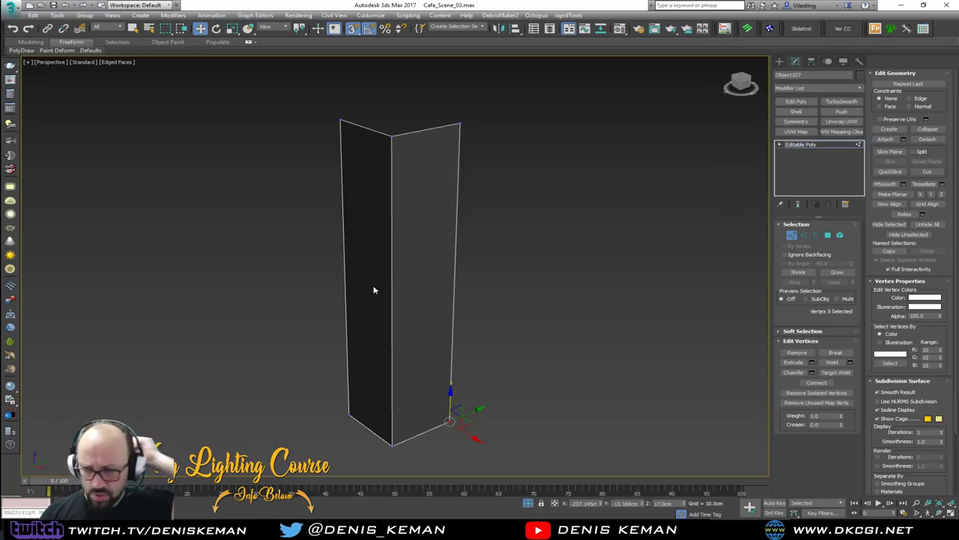
Tilt a slice plane by -45 degrees across the detached post panels.
click(790, 236)
alt+middle_drag(527, 272, 502, 261)
key(2)
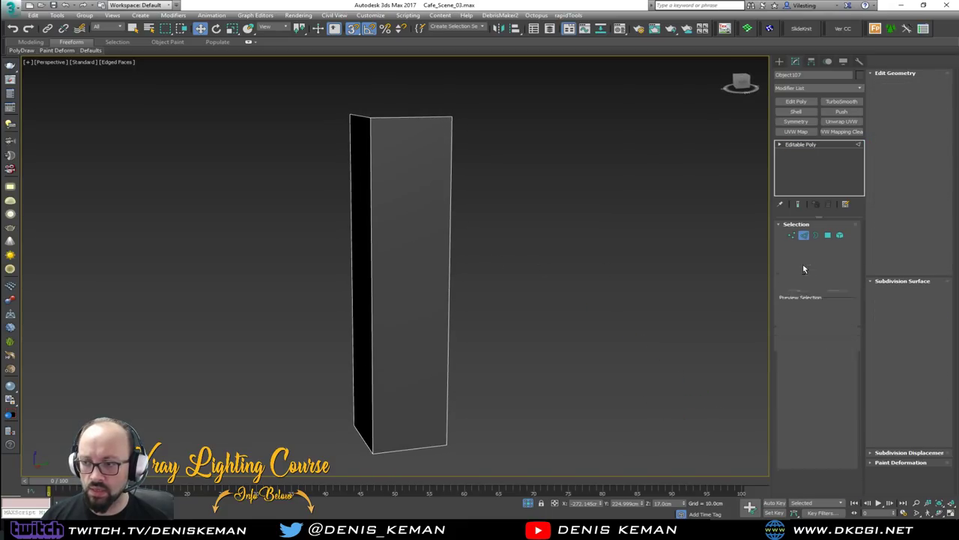
click(889, 151)
key(e)
drag(417, 252, 441, 253)
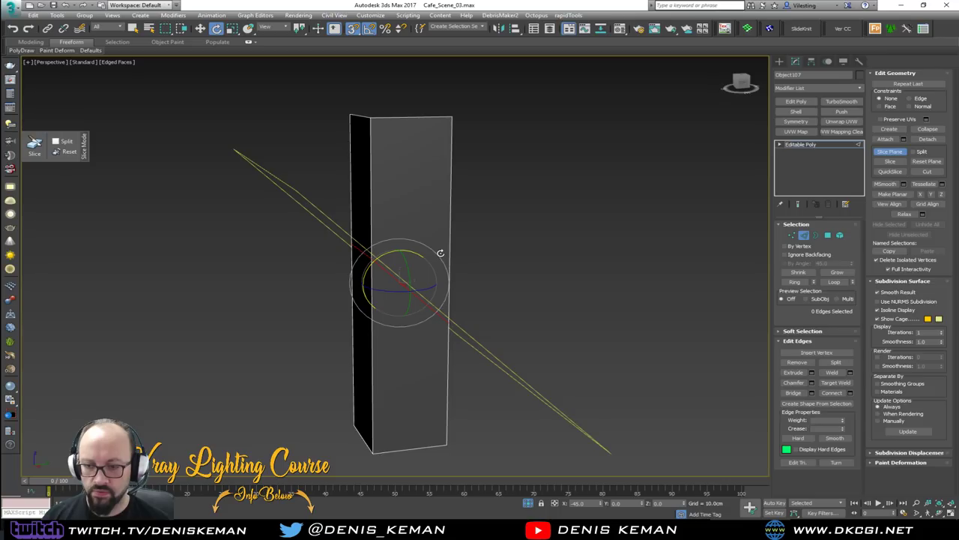
alt+middle_drag(443, 257, 452, 267)
key(w)
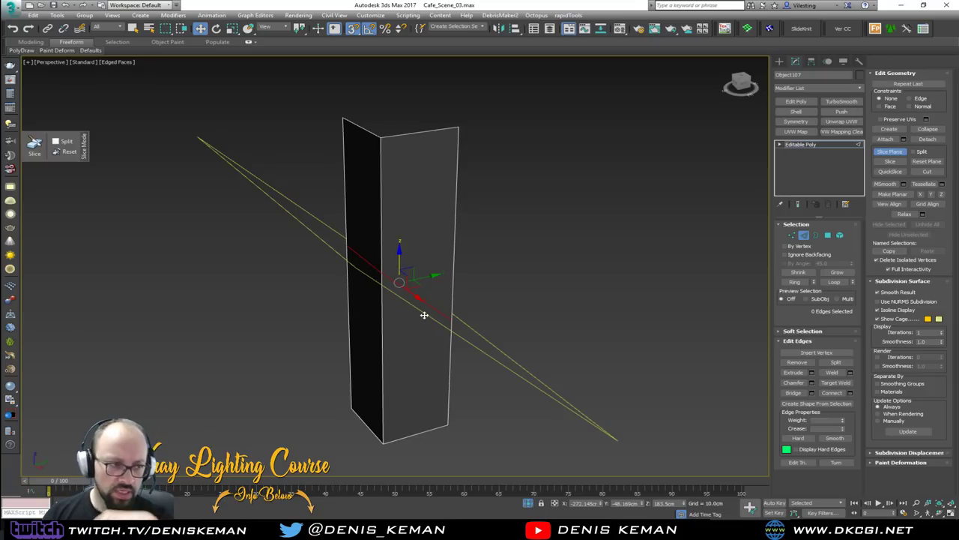
mouse_move(352, 244)
alt+middle_down()
mouse_move(396, 242)
mouse_move(401, 229)
mouse_move(349, 229)
mouse_move(360, 238)
alt+middle_up()
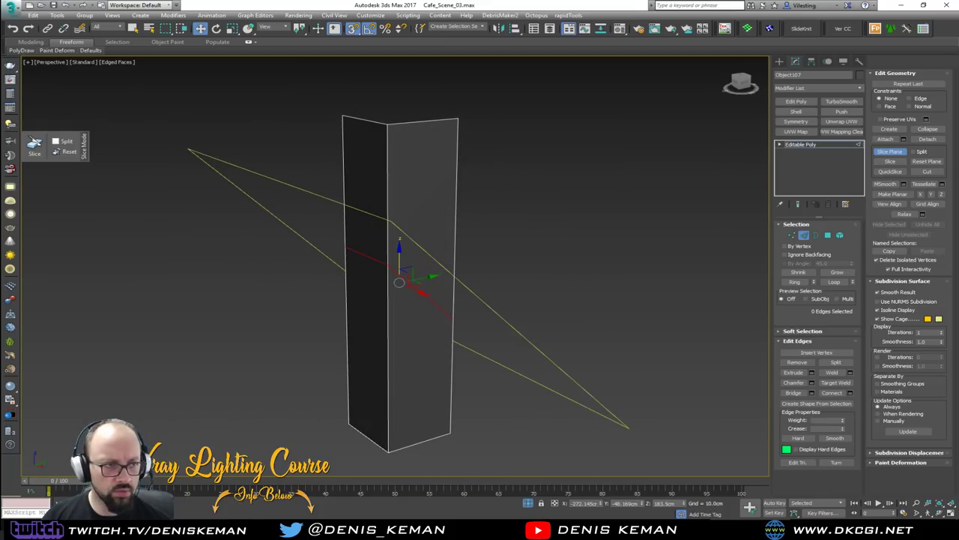
Check the diagonal panel pattern on the wall corner in the CoffeeLab browser tour.
drag(1, 117, 523, 109)
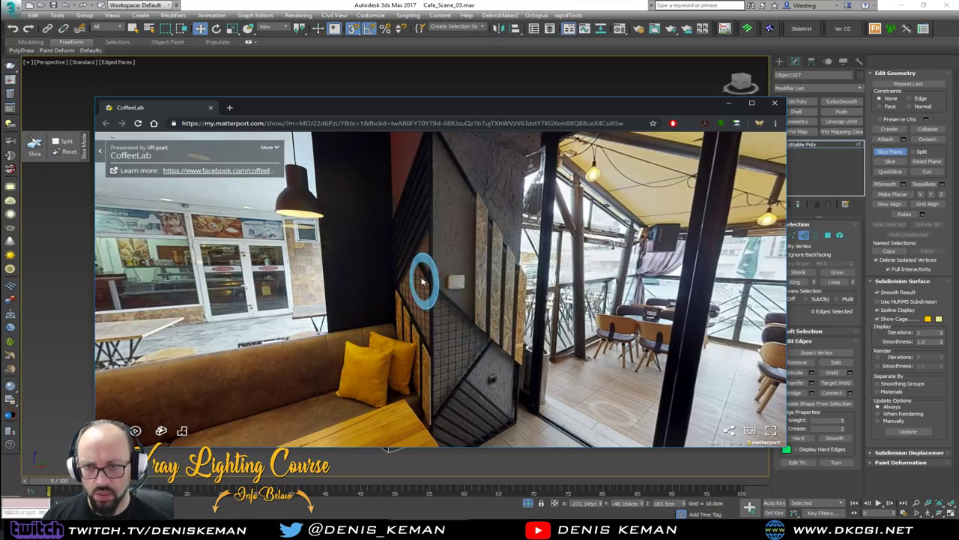
drag(513, 109, 0, 113)
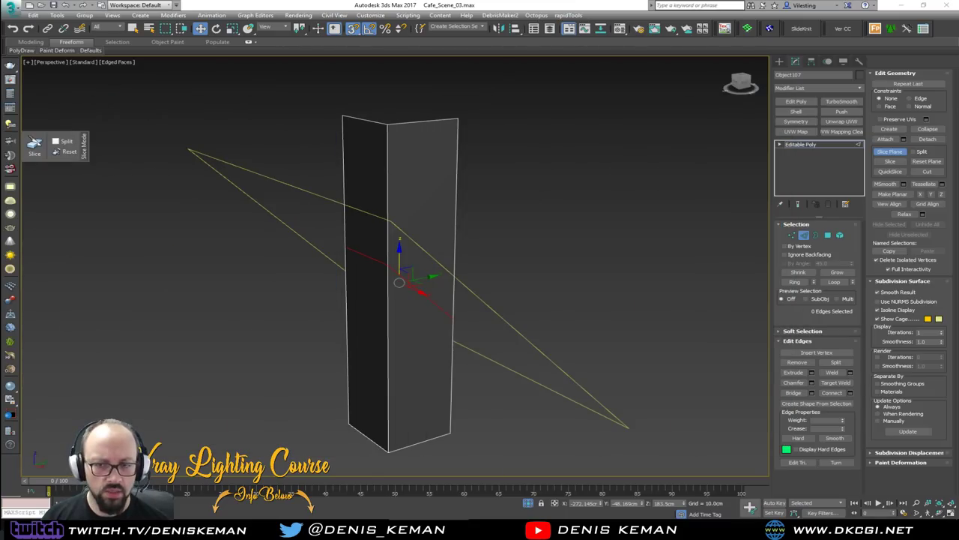
scroll(410, 283, up, 3)
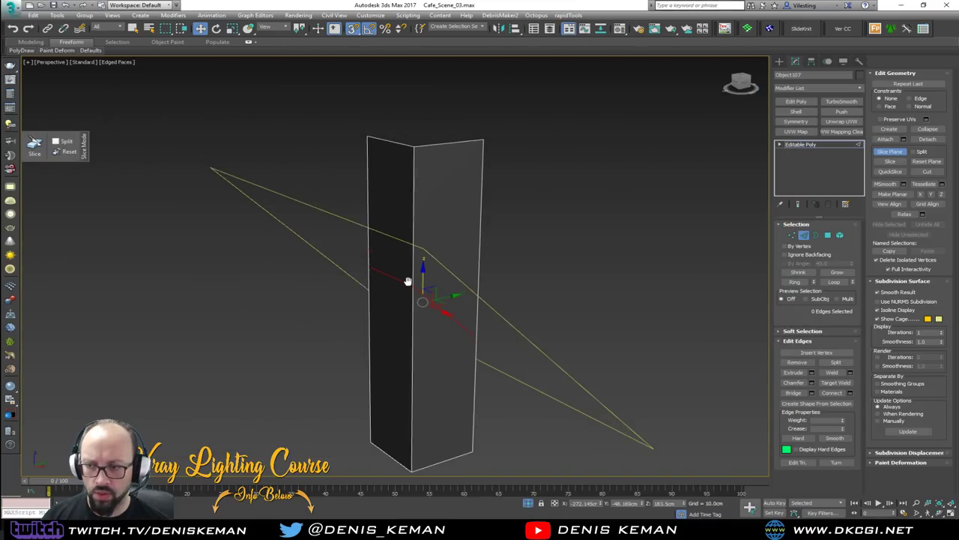
click(831, 236)
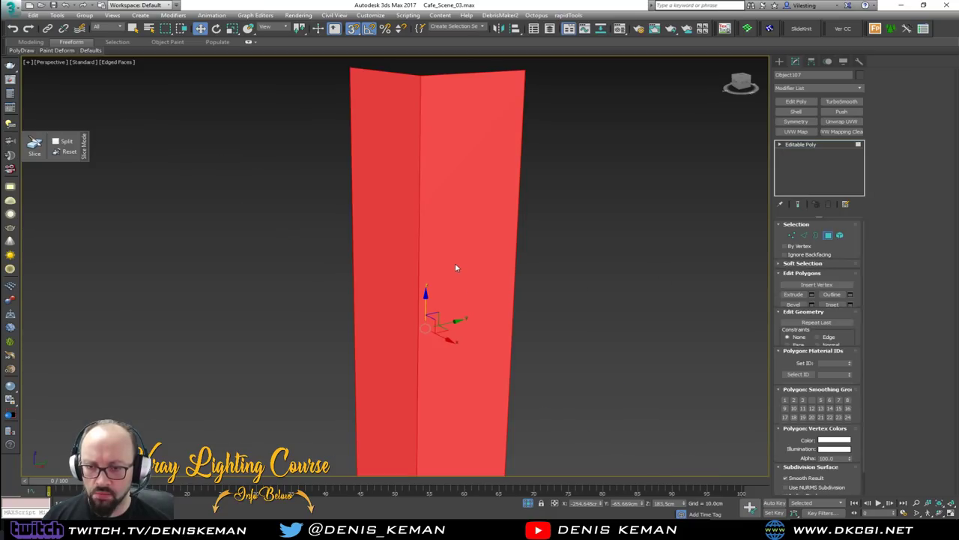
click(456, 267)
middle_drag(454, 259, 425, 244)
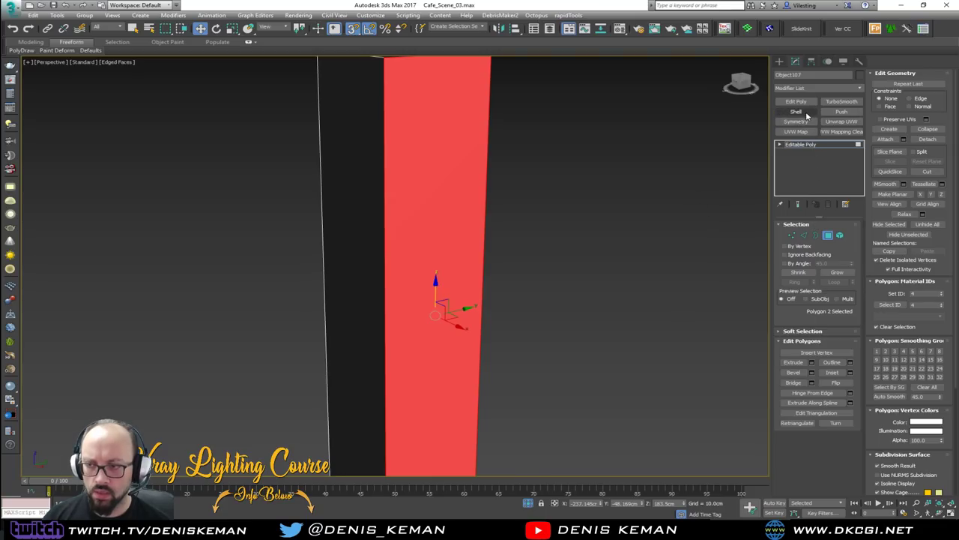
key(2)
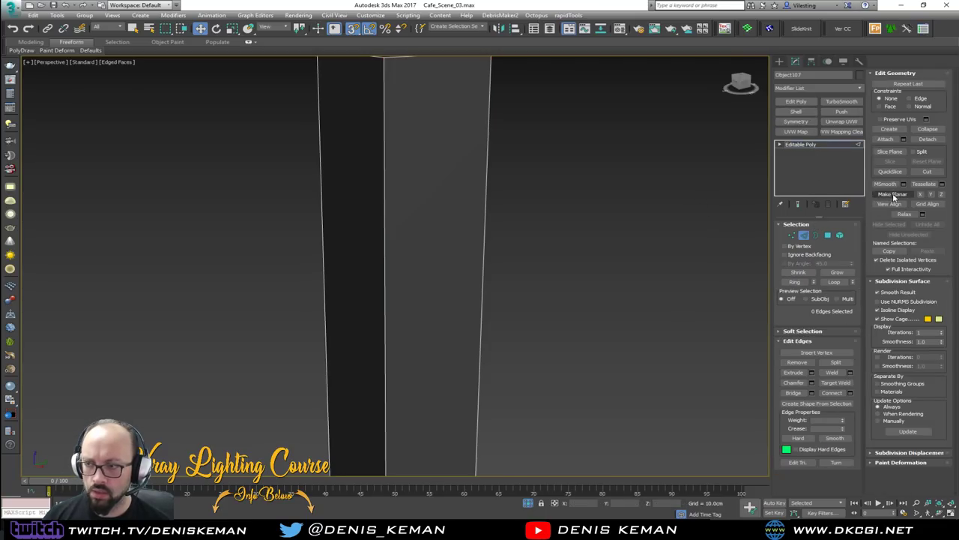
click(891, 151)
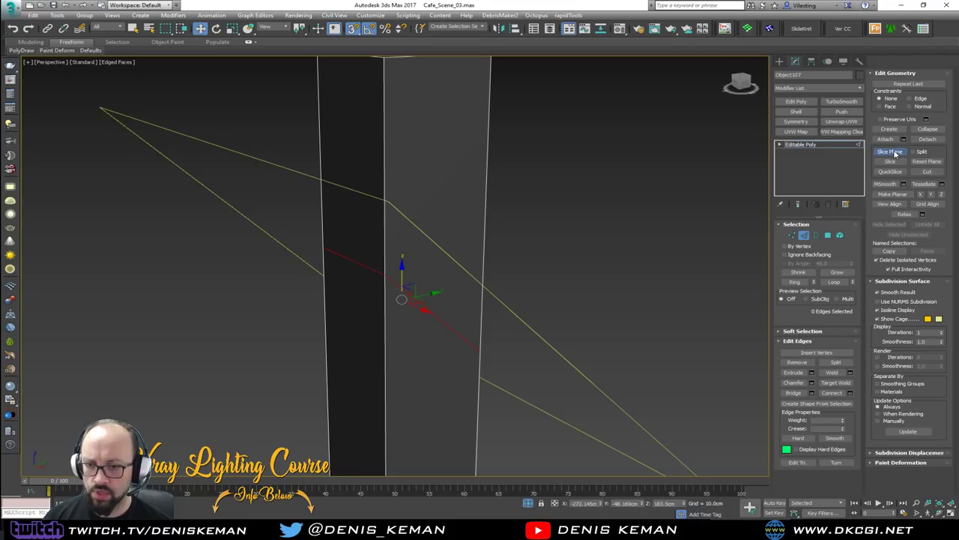
scroll(518, 287, down, 5)
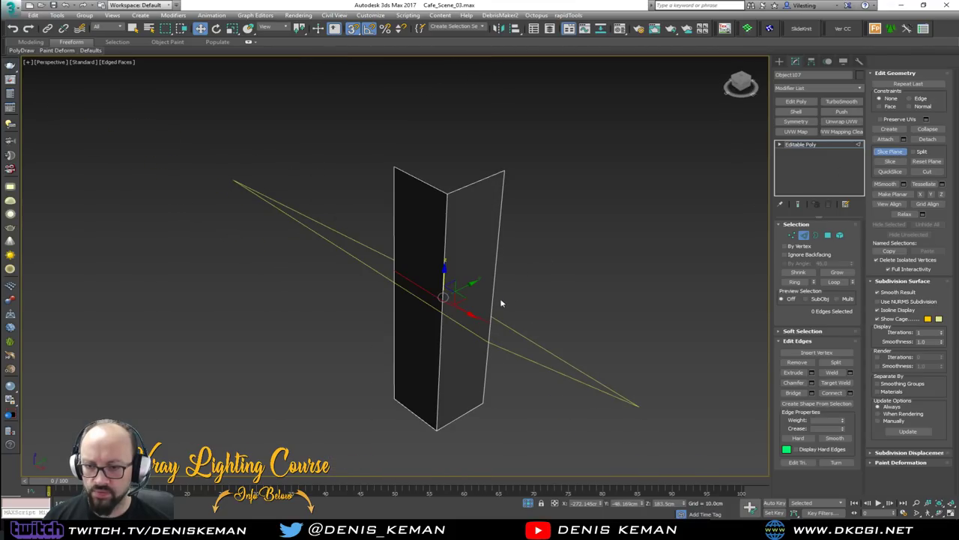
middle_drag(503, 296, 400, 260)
scroll(399, 262, up, 3)
scroll(248, 243, down, 3)
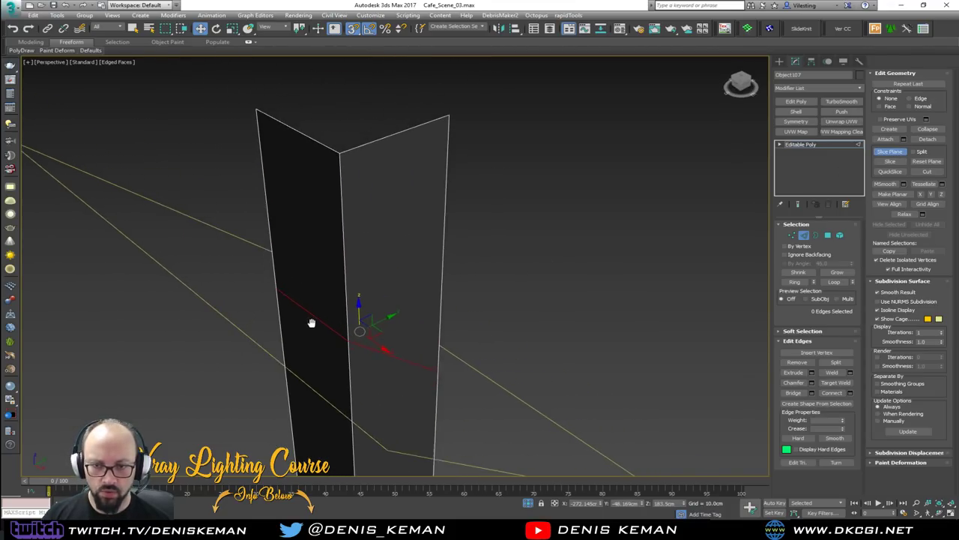
alt+middle_drag(610, 230, 472, 287)
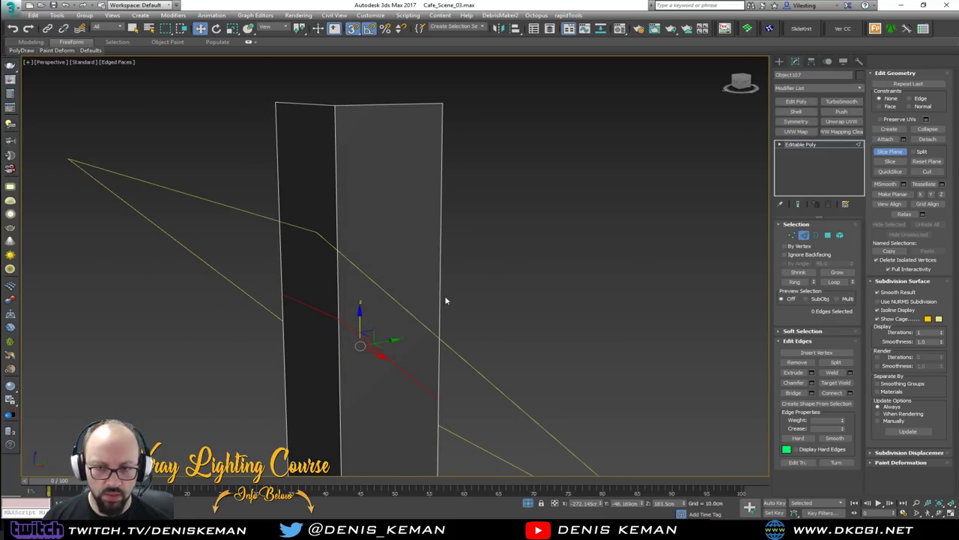
middle_drag(318, 261, 362, 261)
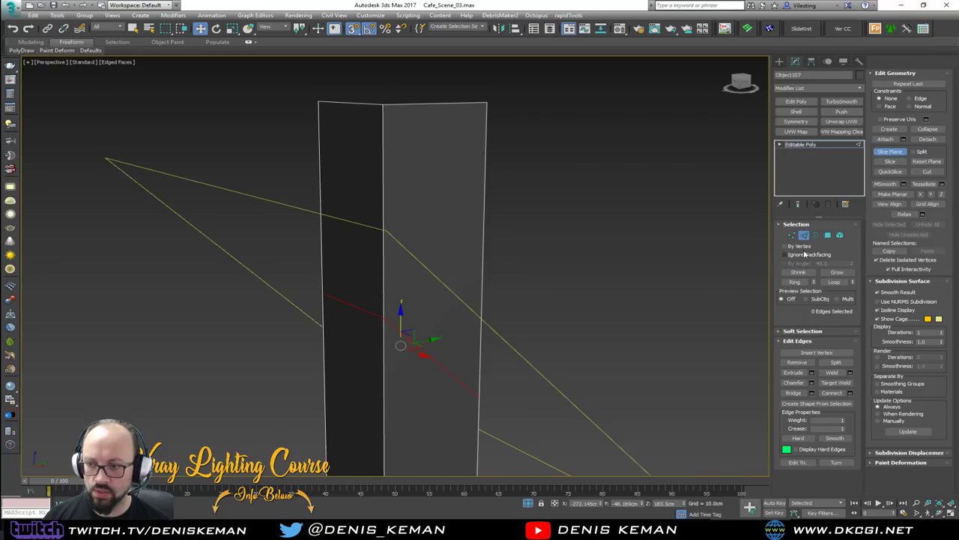
key(2)
middle_drag(402, 334, 389, 290)
scroll(389, 291, down, 3)
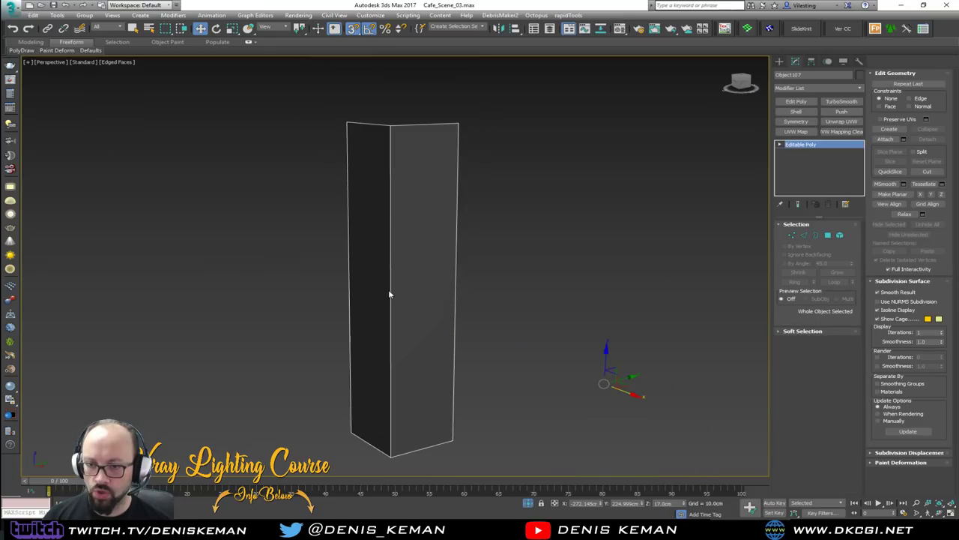
Reset the XForm of the detached post panels and convert them back to an editable poly.
right_click(388, 290)
click(859, 62)
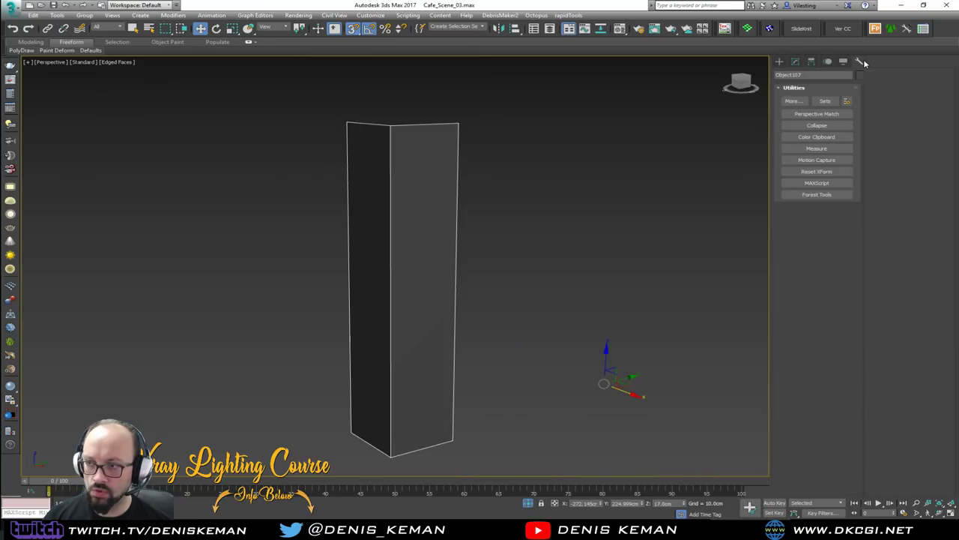
click(817, 171)
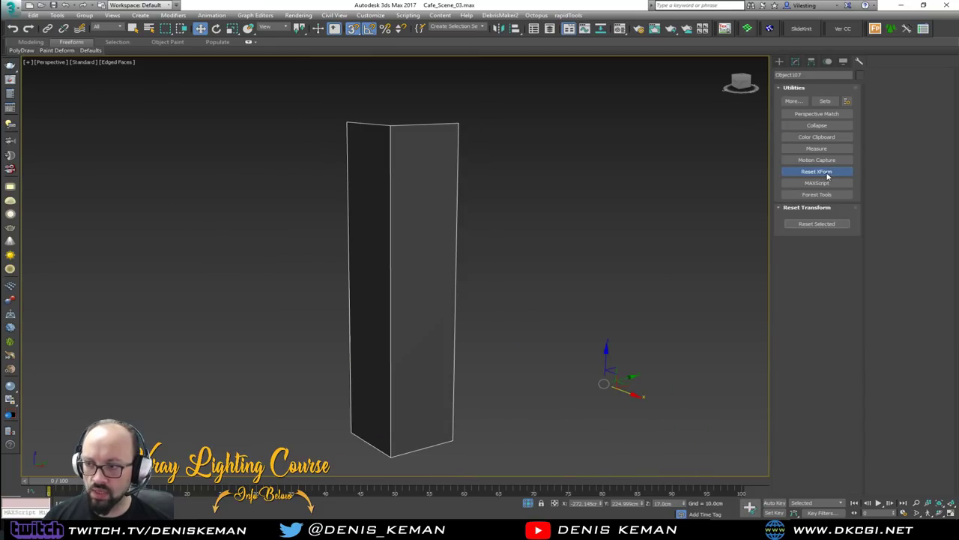
click(812, 224)
right_click(405, 234)
mouse_move(484, 336)
click(535, 338)
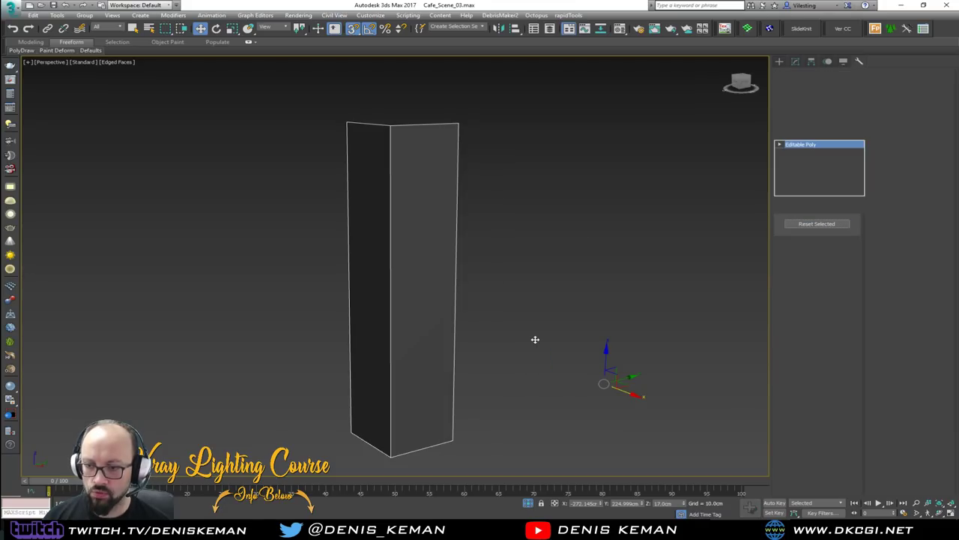
Tilt a slice plane diagonally and slice the post panels at heights of about 297 cm and 183 cm.
key(2)
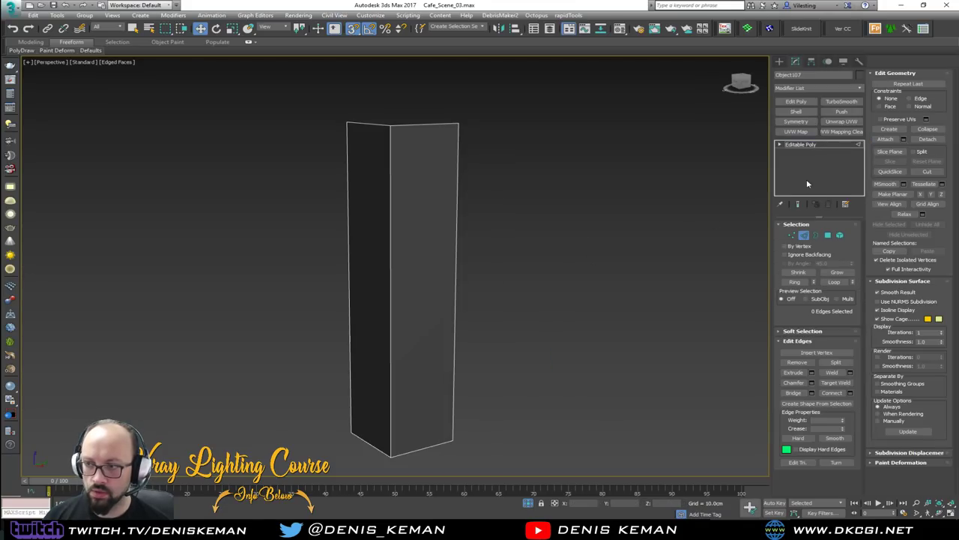
click(889, 151)
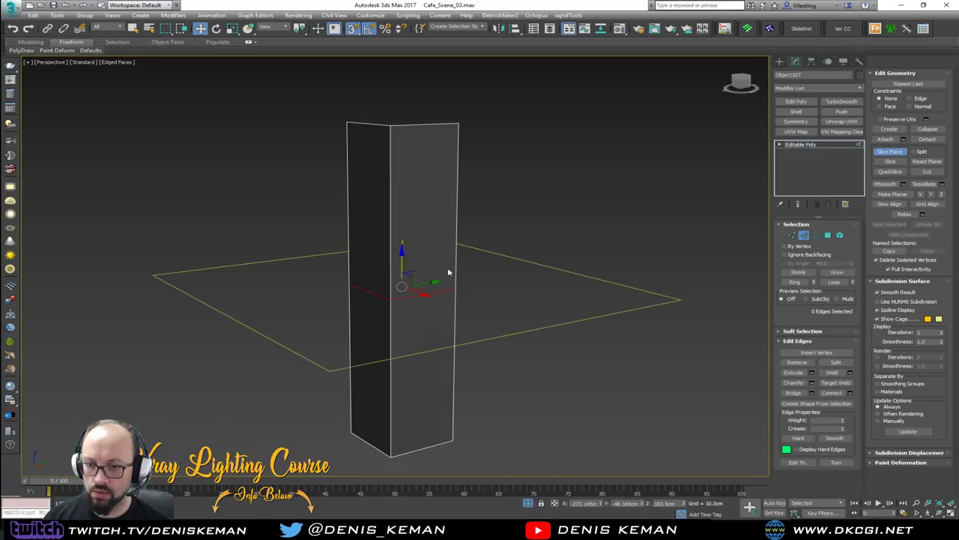
key(e)
drag(384, 262, 400, 195)
key(w)
mouse_move(422, 217)
alt+middle_down()
mouse_move(387, 219)
mouse_move(424, 217)
alt+middle_up()
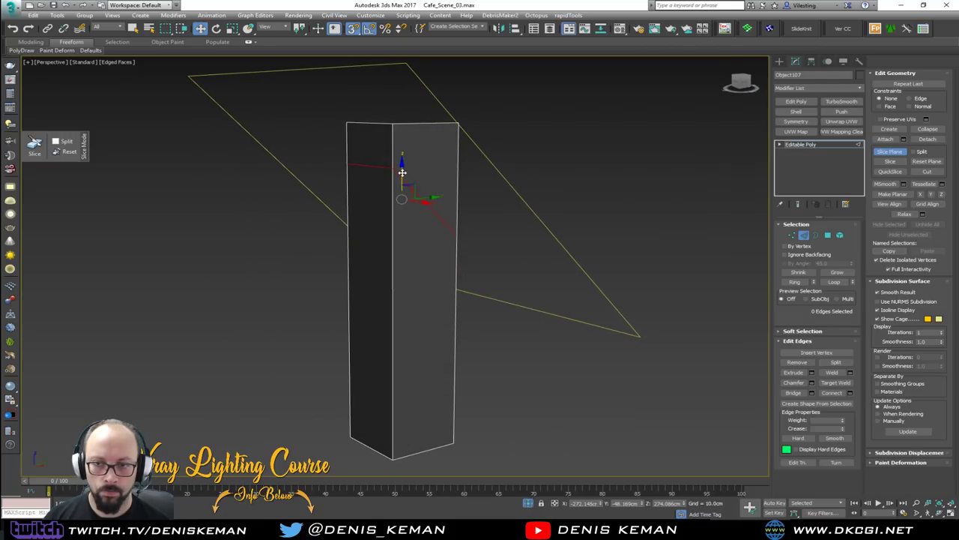
drag(401, 171, 403, 151)
key(s)
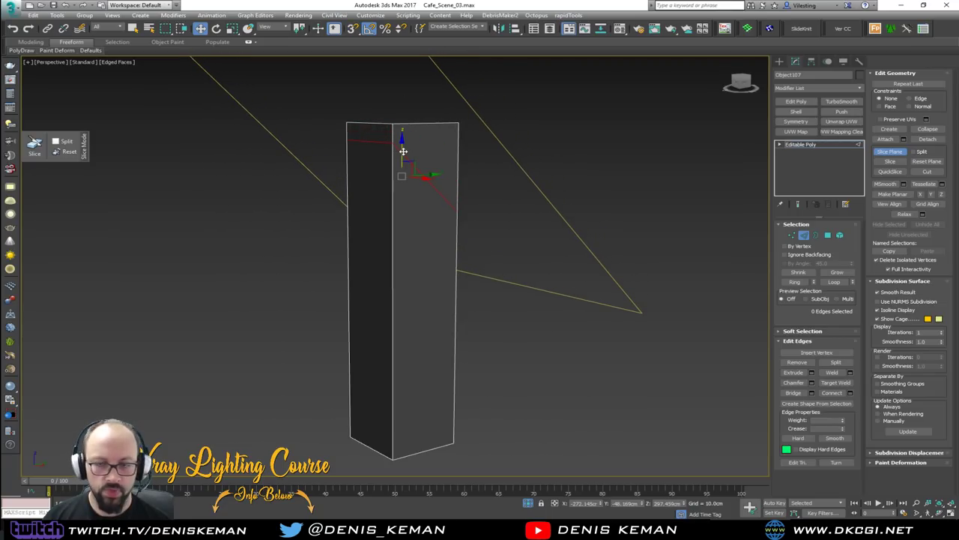
click(39, 144)
drag(403, 152, 396, 263)
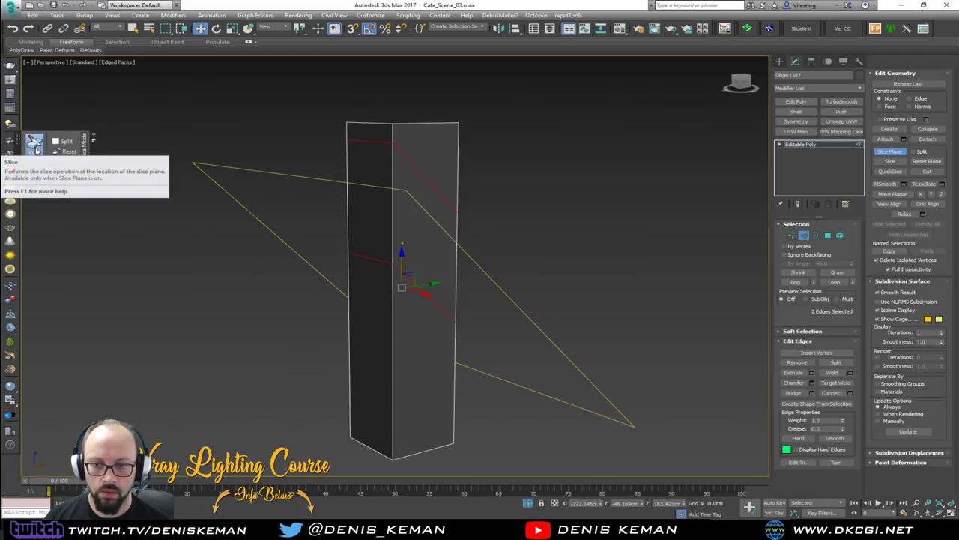
click(35, 151)
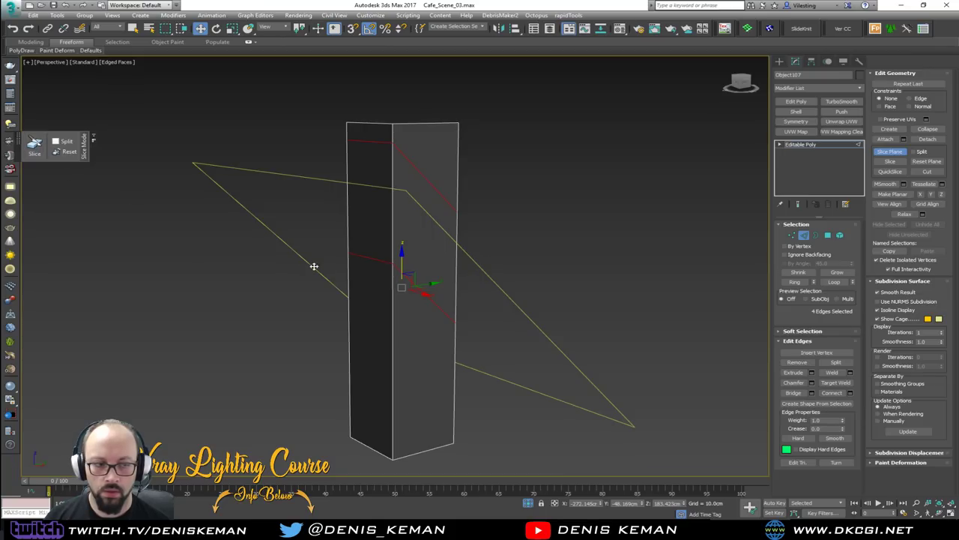
Rotate the slice plane by 90 degrees, lower it by about 62 cm and slice the opposing diagonal.
mouse_move(377, 289)
alt+middle_down()
mouse_move(373, 275)
mouse_move(366, 286)
alt+middle_up()
key(e)
drag(367, 247, 322, 263)
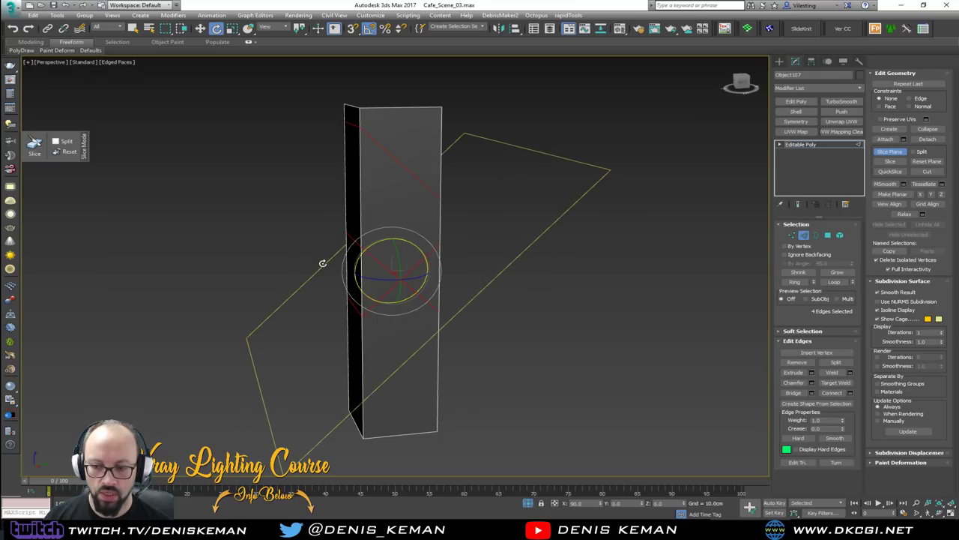
key(w)
drag(392, 248, 377, 301)
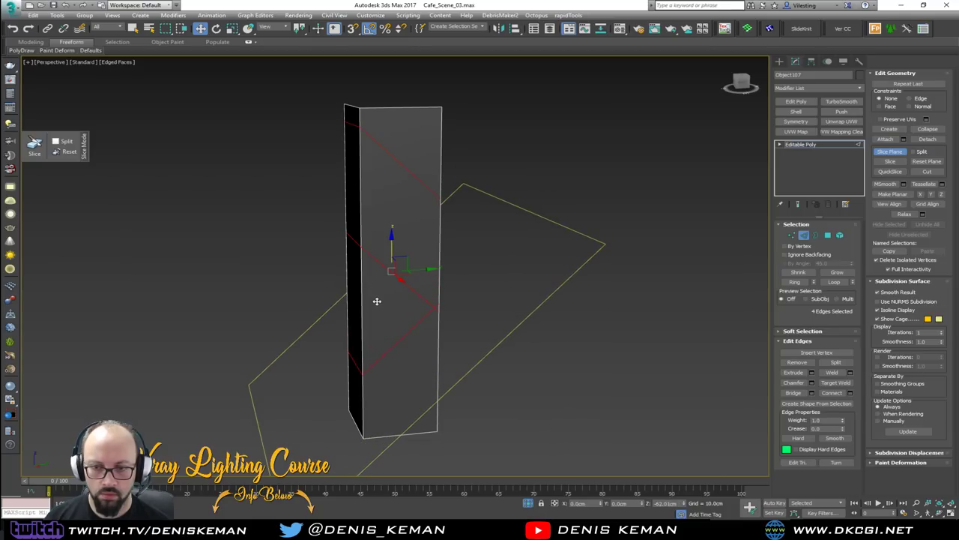
click(33, 147)
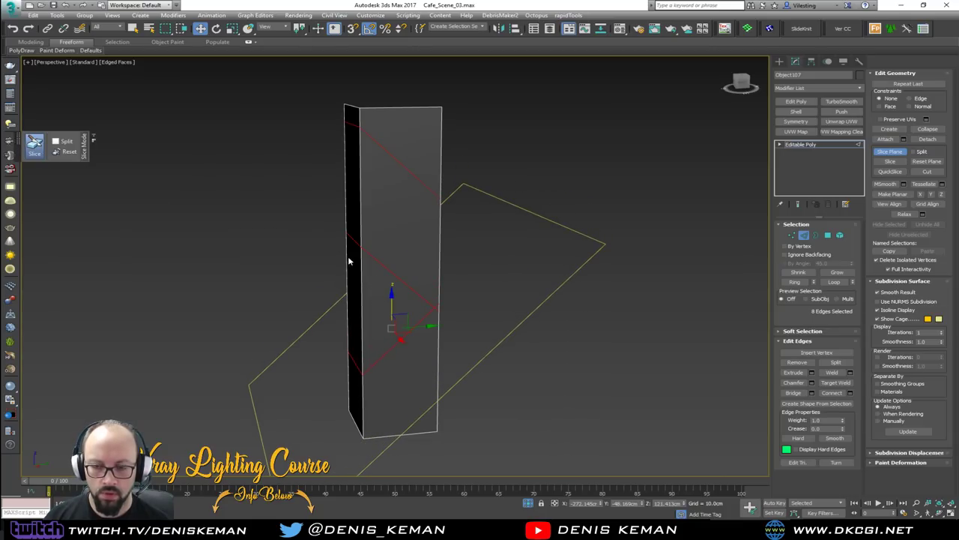
Remove the short overshooting edge where the two lower diagonals cross and the three slice edges on the side panel.
scroll(434, 319, up, 5)
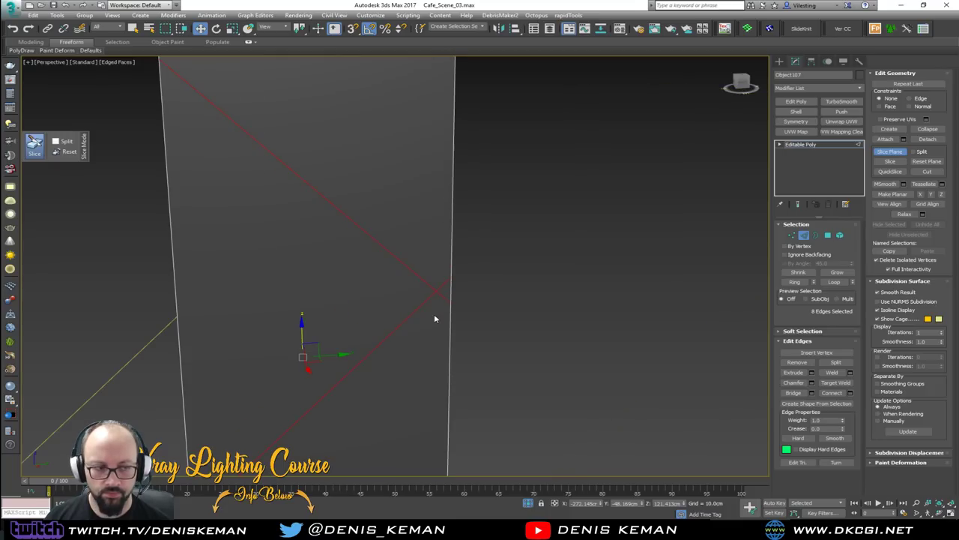
scroll(435, 319, up, 2)
key(2)
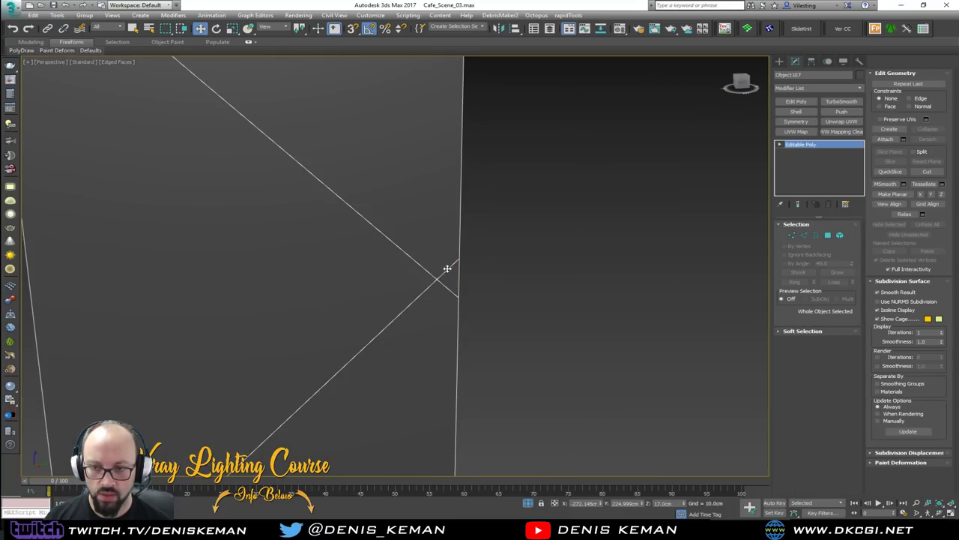
key(2)
click(446, 270)
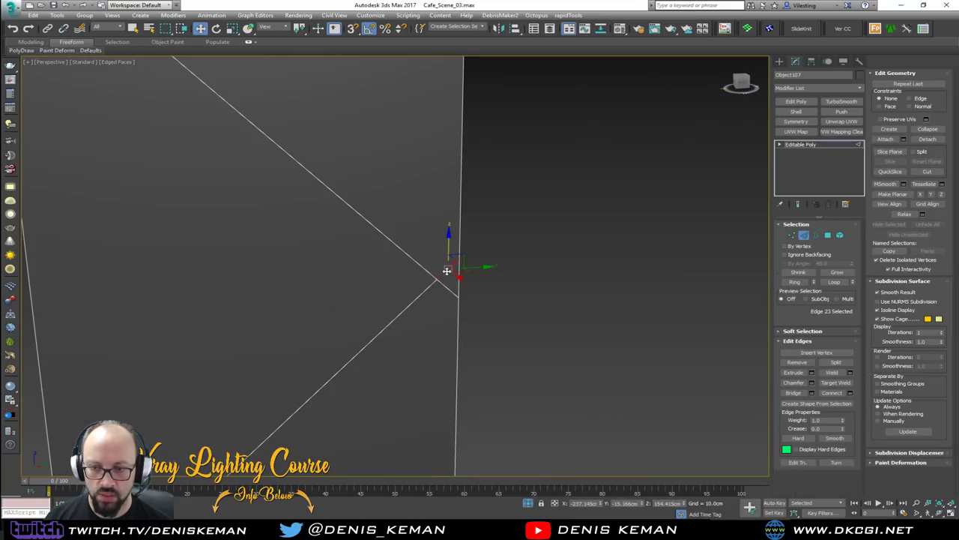
scroll(448, 270, down, 2)
scroll(380, 289, down, 4)
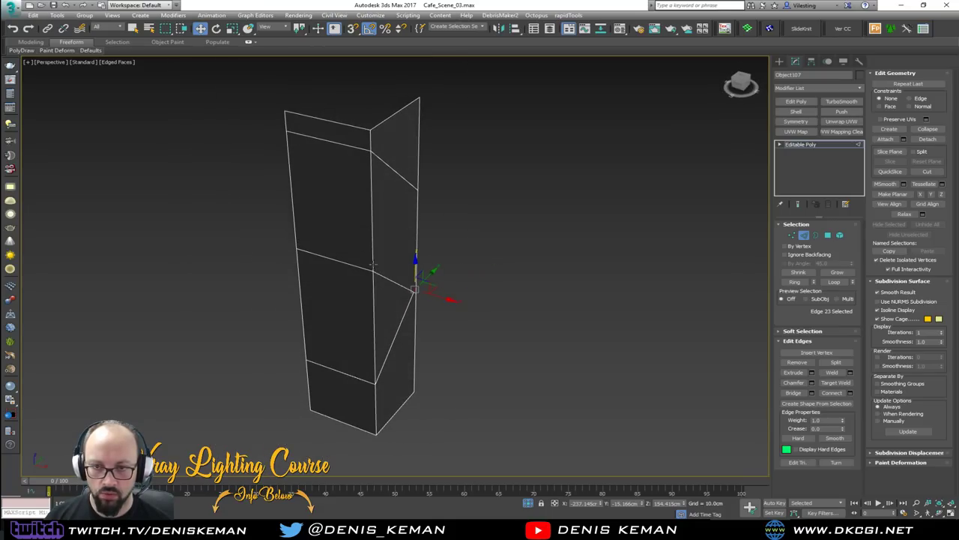
ctrl+drag(334, 375, 335, 376)
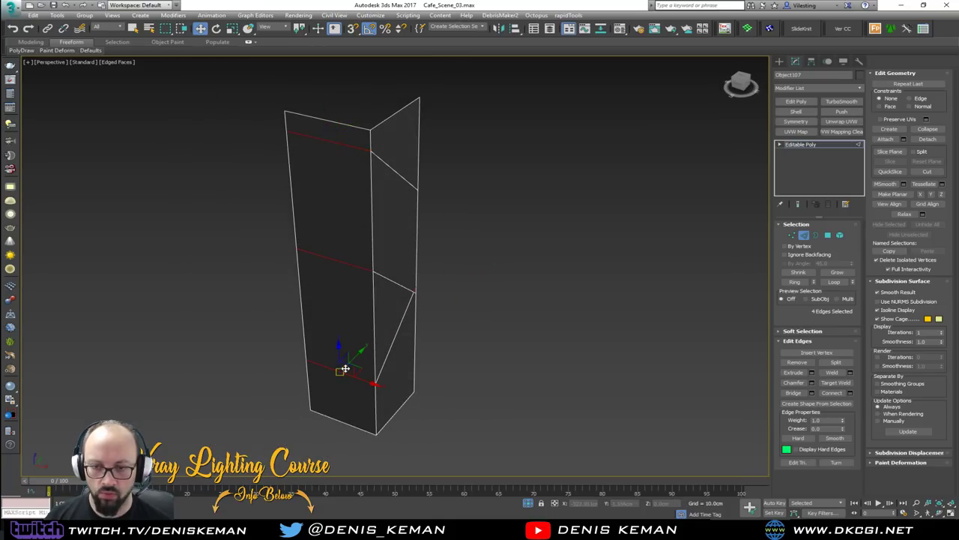
alt+middle_drag(343, 368, 320, 367)
click(317, 370)
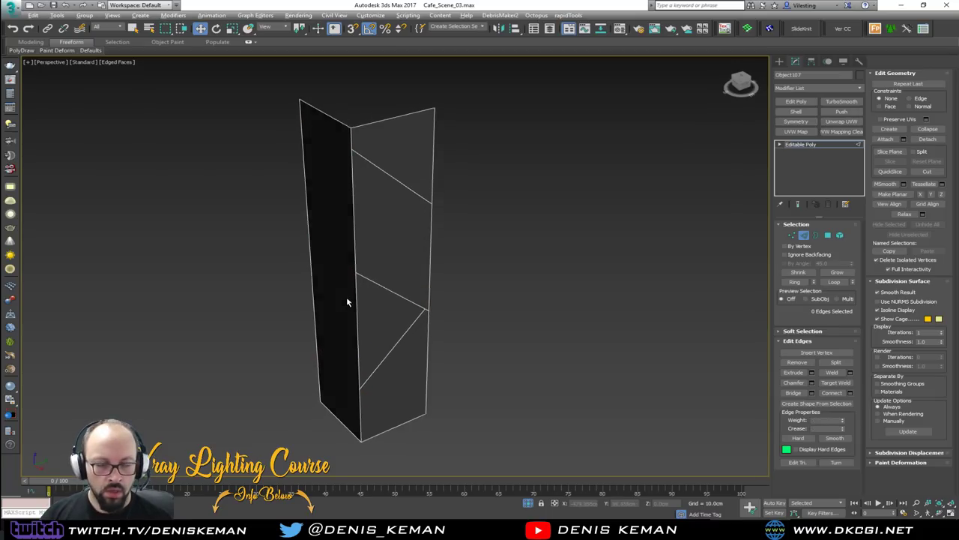
alt+middle_drag(345, 302, 368, 280)
key(2)
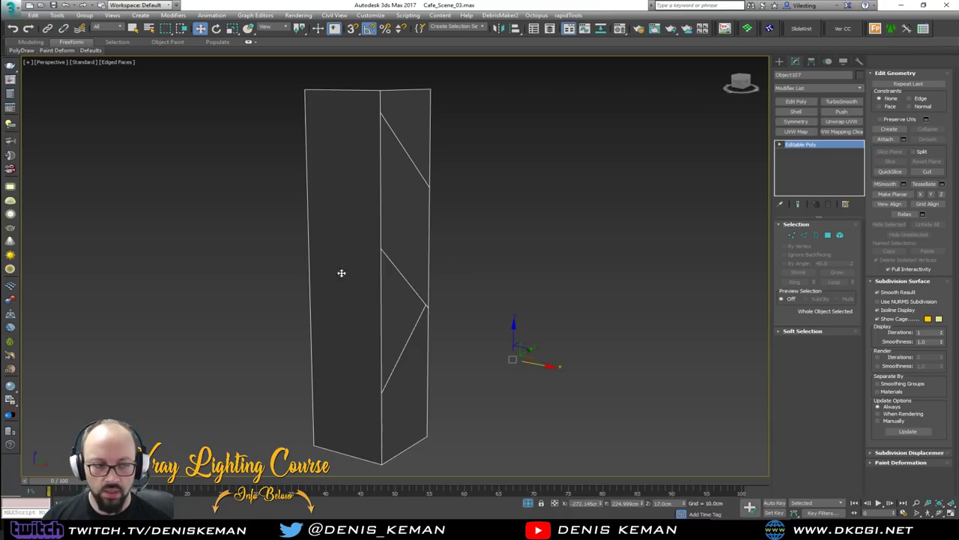
Rotate a slice plane 45 degrees at a height of about 121 cm and slice the post panels diagonally.
alt+middle_drag(425, 268, 430, 277)
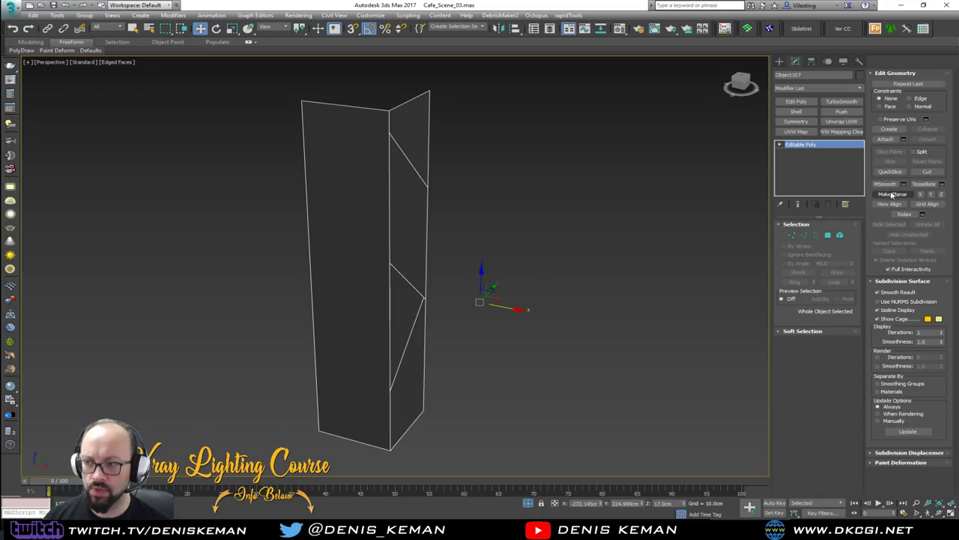
key(2)
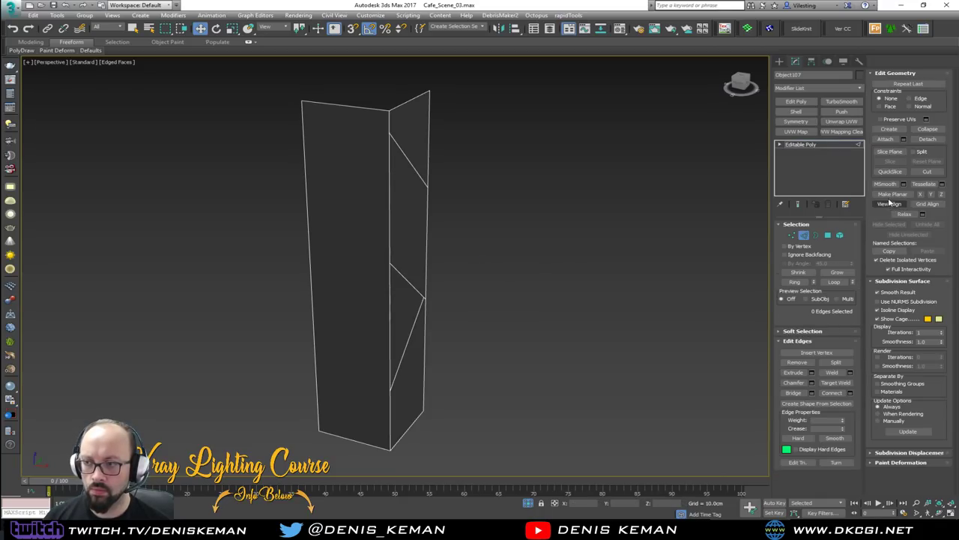
click(890, 151)
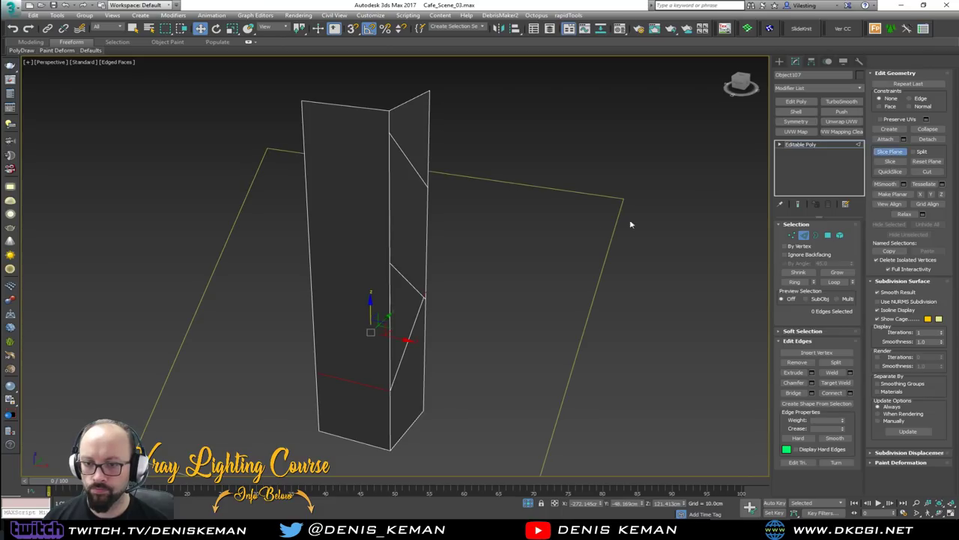
key(e)
drag(364, 315, 371, 298)
alt+middle_drag(392, 300, 403, 319)
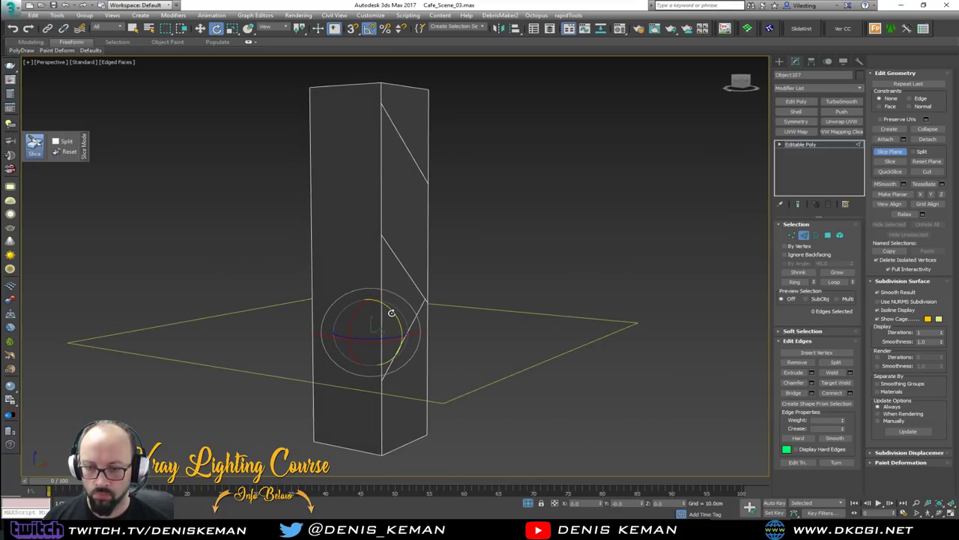
drag(392, 312, 403, 329)
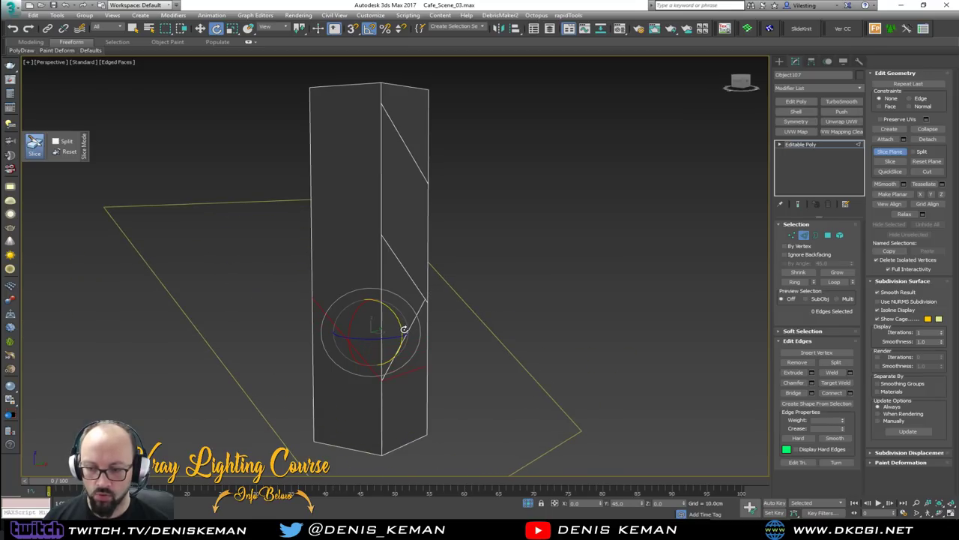
mouse_move(403, 329)
alt+middle_down()
mouse_move(422, 320)
mouse_move(388, 324)
alt+middle_up()
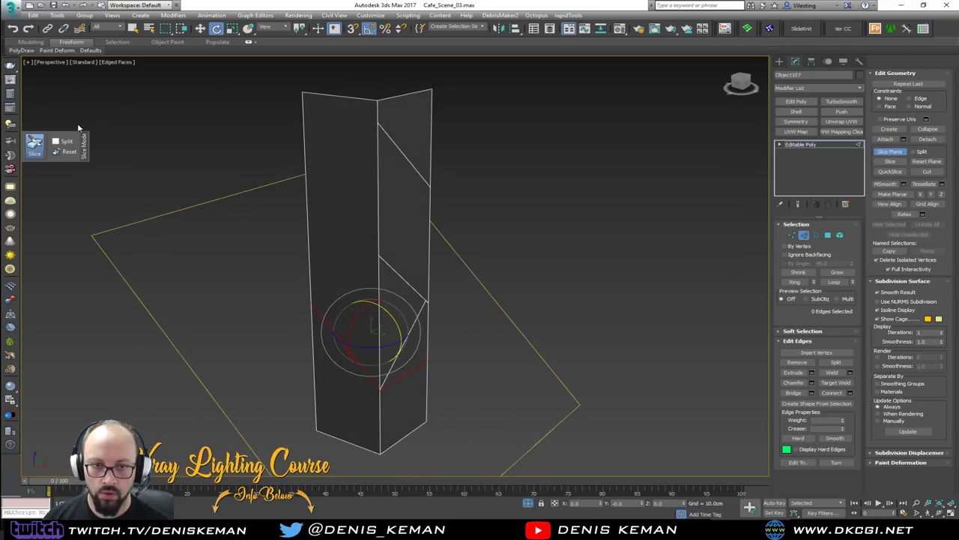
click(34, 145)
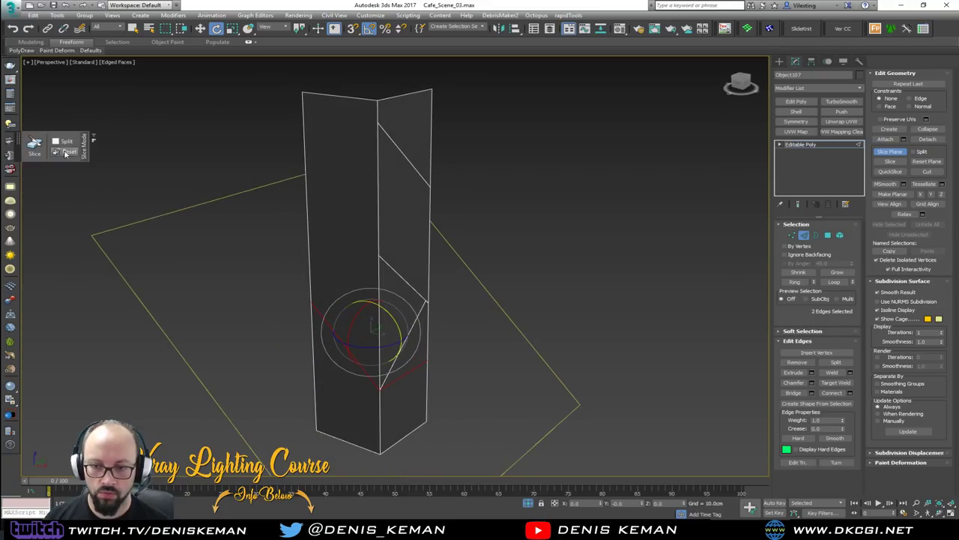
Tilt the slice plane the opposite way, raise it to about 218 cm and slice the post panels again.
drag(394, 325, 379, 213)
key(w)
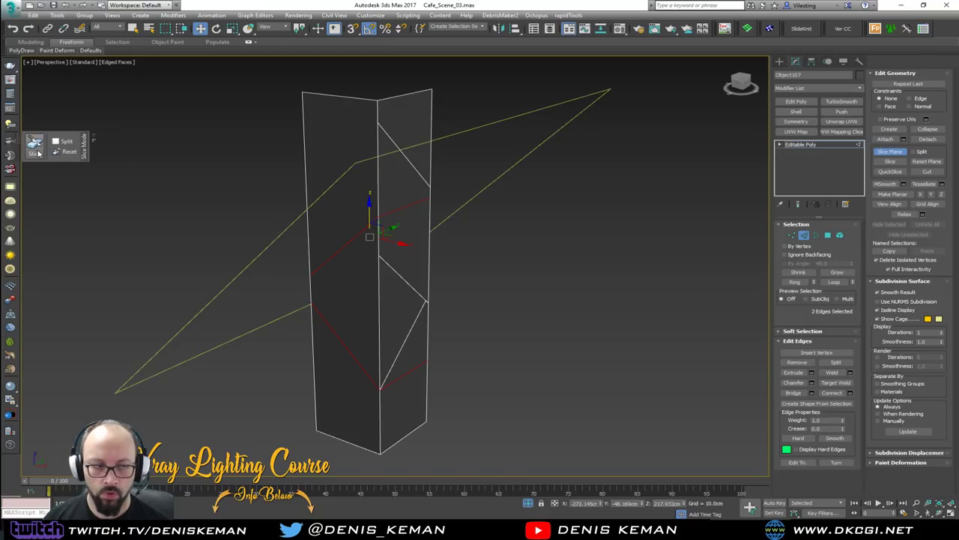
click(36, 153)
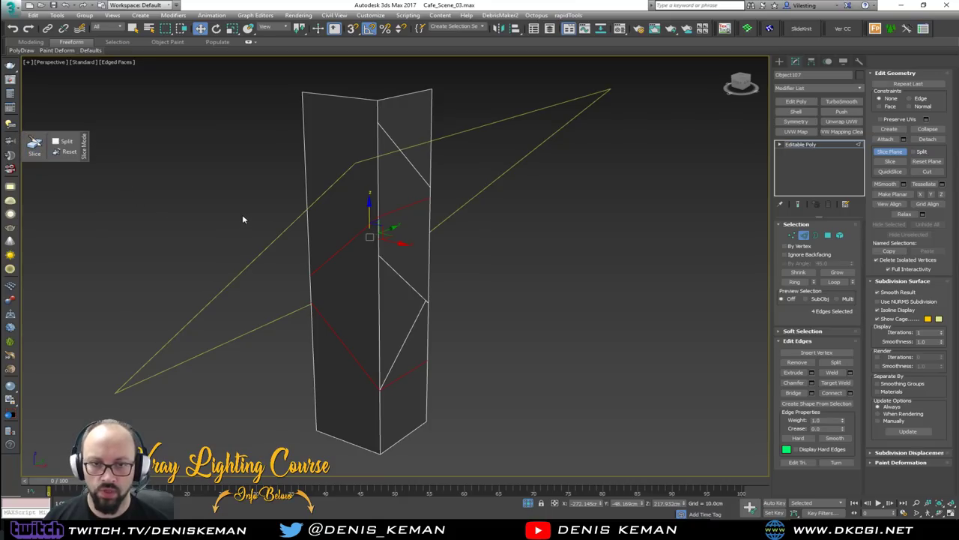
middle_drag(477, 257, 482, 257)
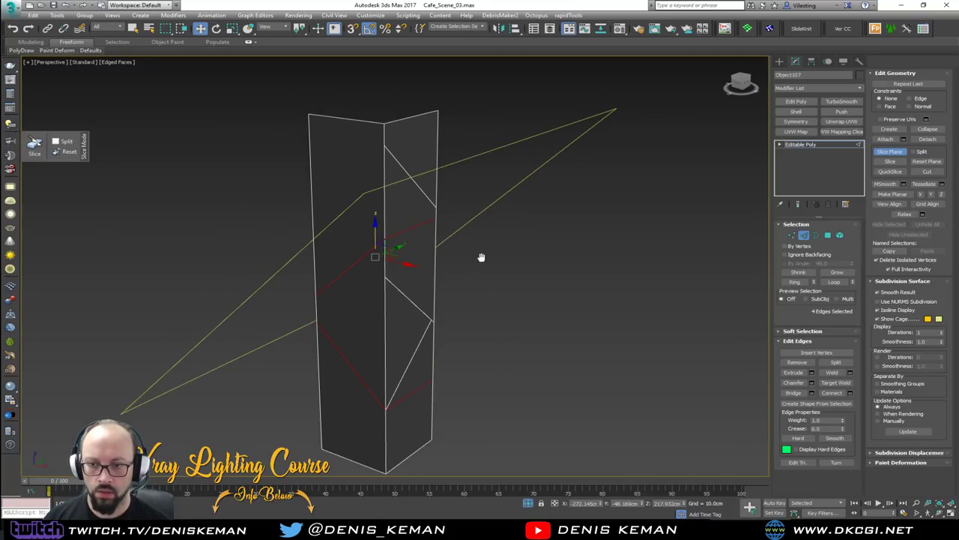
click(804, 236)
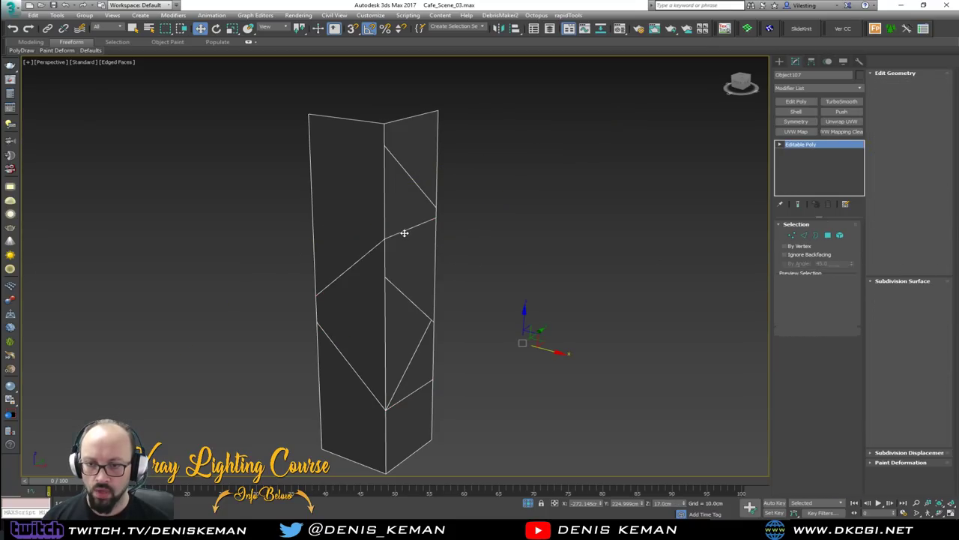
Remove the two extra slice edges that crossed the post's other panel, the one already divided by diagonals.
click(405, 232)
ctrl+click(421, 395)
click(423, 370)
scroll(424, 359, up, 4)
mouse_move(426, 353)
alt+middle_down()
mouse_move(381, 374)
mouse_move(375, 392)
mouse_move(440, 370)
alt+middle_up()
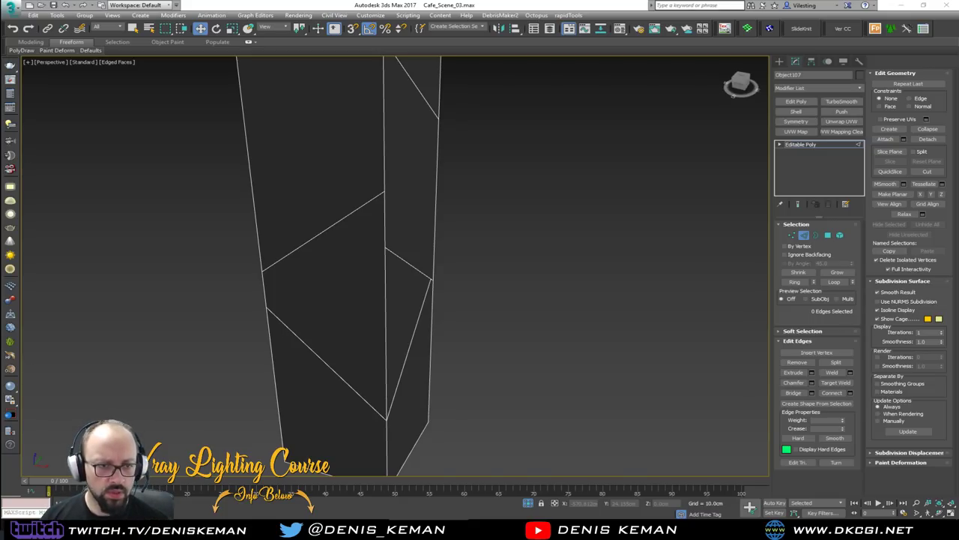
alt+middle_drag(373, 216, 382, 241)
scroll(382, 241, down, 5)
key(2)
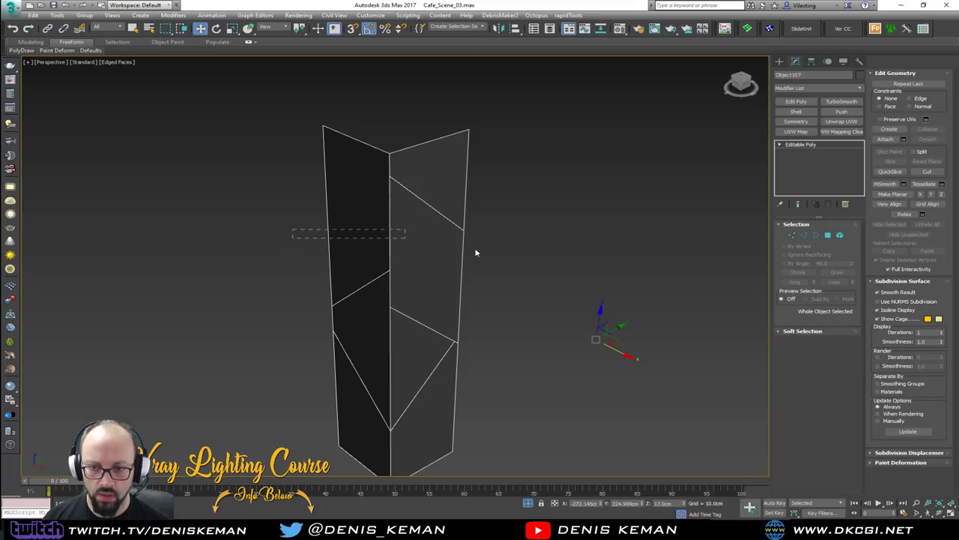
Select all vertical edges of both post panels and create a linear shape named Vertical_Lines from them.
key(2)
drag(375, 237, 397, 237)
click(390, 209)
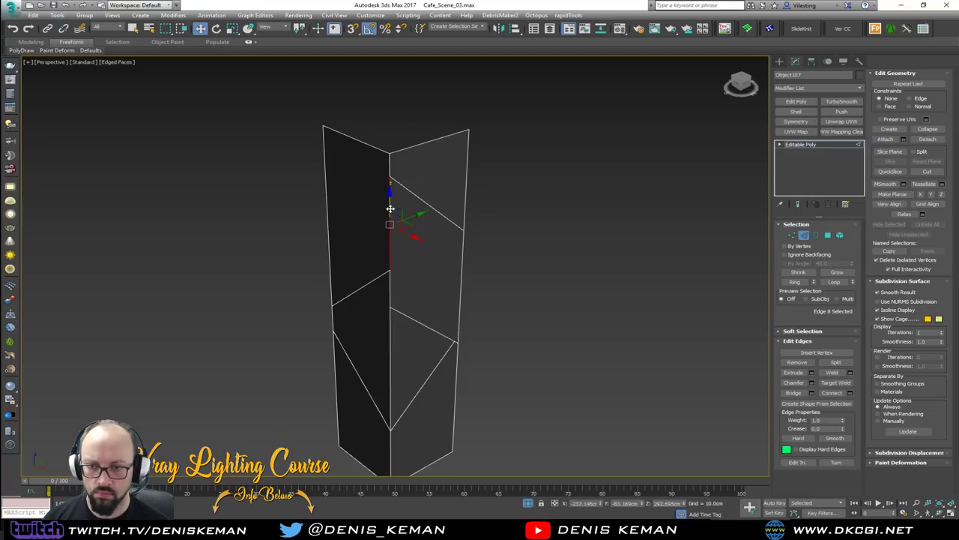
ctrl+click(391, 167)
ctrl+click(322, 194)
ctrl+click(464, 184)
ctrl+click(459, 293)
ctrl+click(390, 354)
ctrl+click(389, 300)
ctrl+click(338, 428)
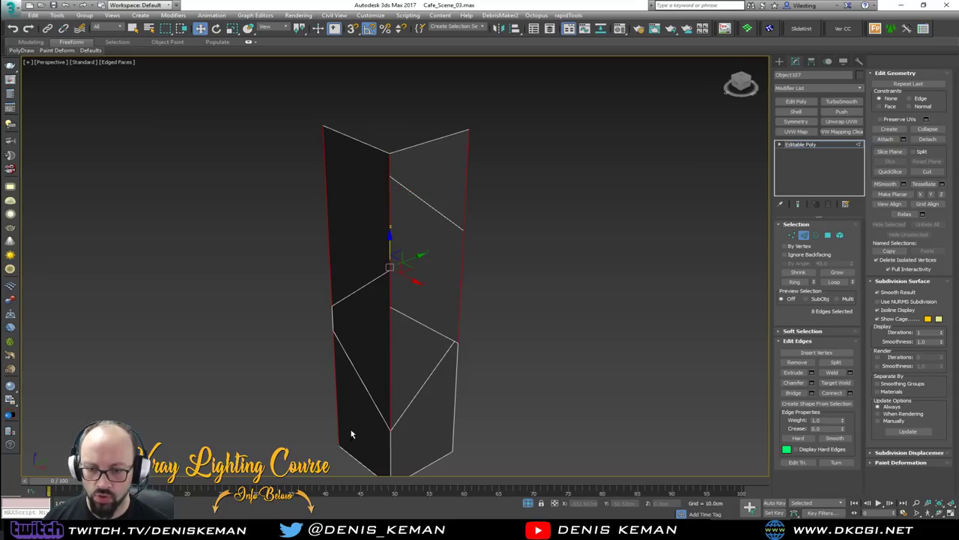
ctrl+click(334, 321)
middle_drag(371, 324, 363, 249)
ctrl+click(383, 383)
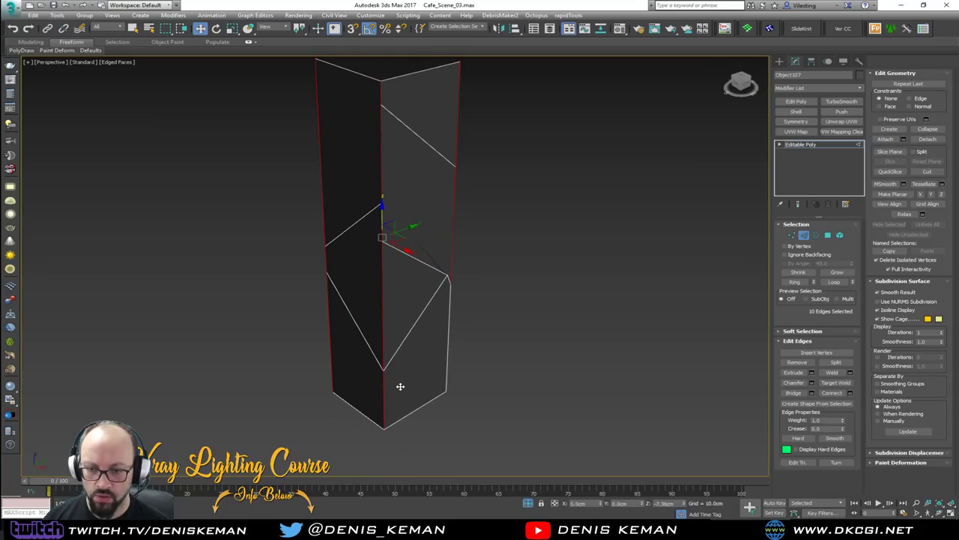
ctrl+click(448, 344)
middle_drag(438, 268, 443, 328)
mouse_move(424, 288)
alt+middle_down()
mouse_move(439, 269)
mouse_move(425, 270)
alt+middle_up()
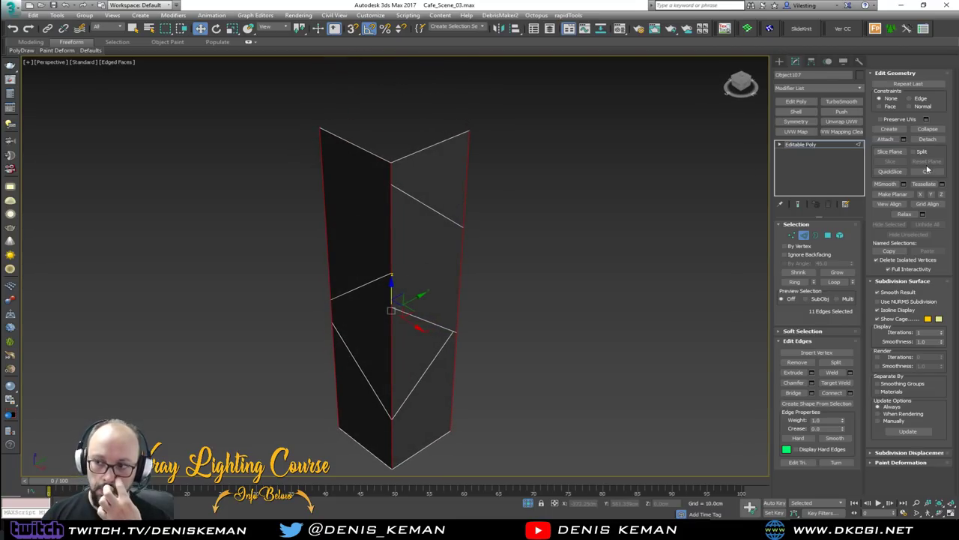
click(847, 406)
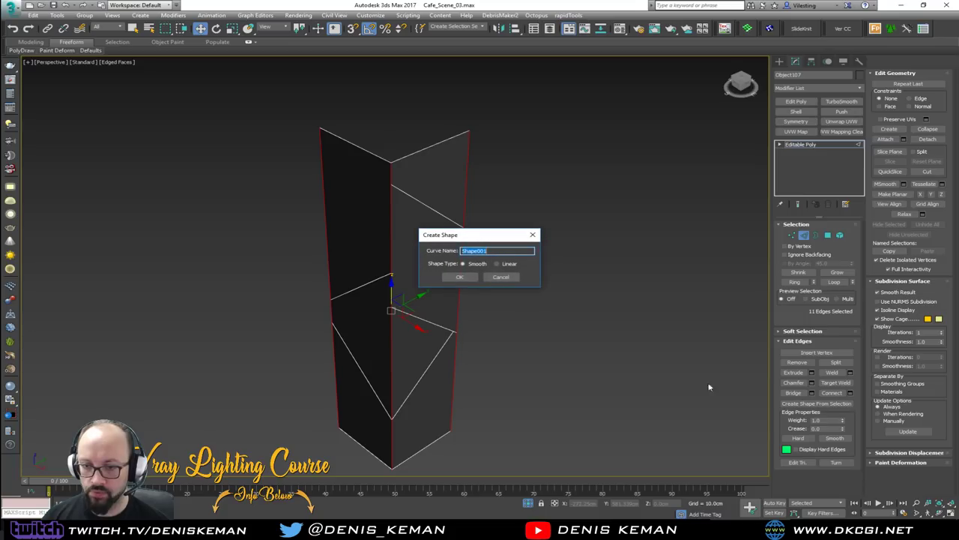
click(505, 264)
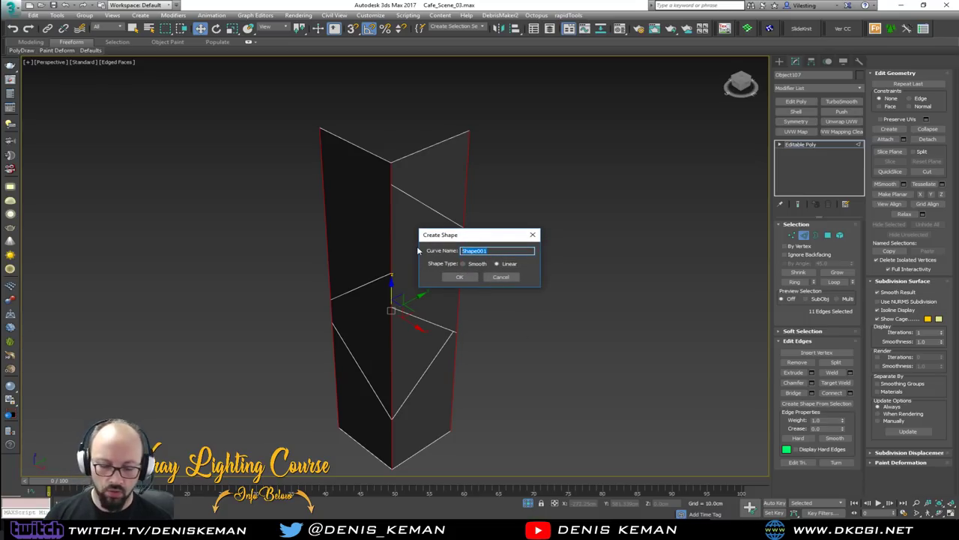
text(Vertical_Lines)
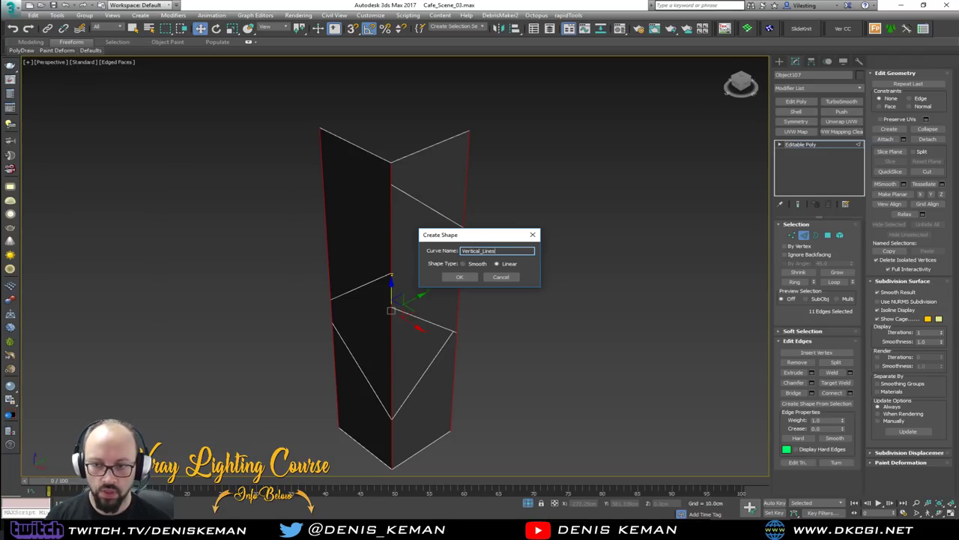
click(466, 276)
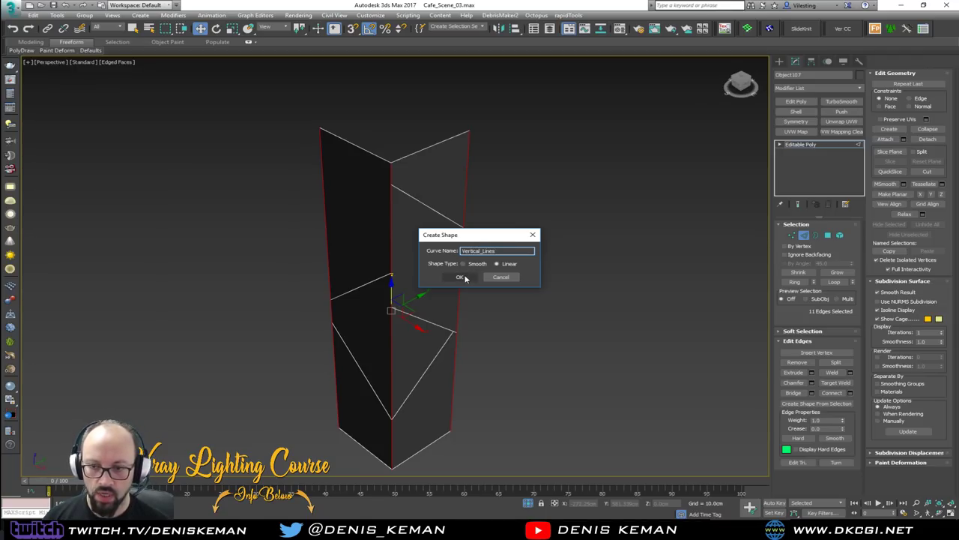
Select the diagonal, upper and lower edges of both post panels and create a separate shape from them.
scroll(405, 310, up, 2)
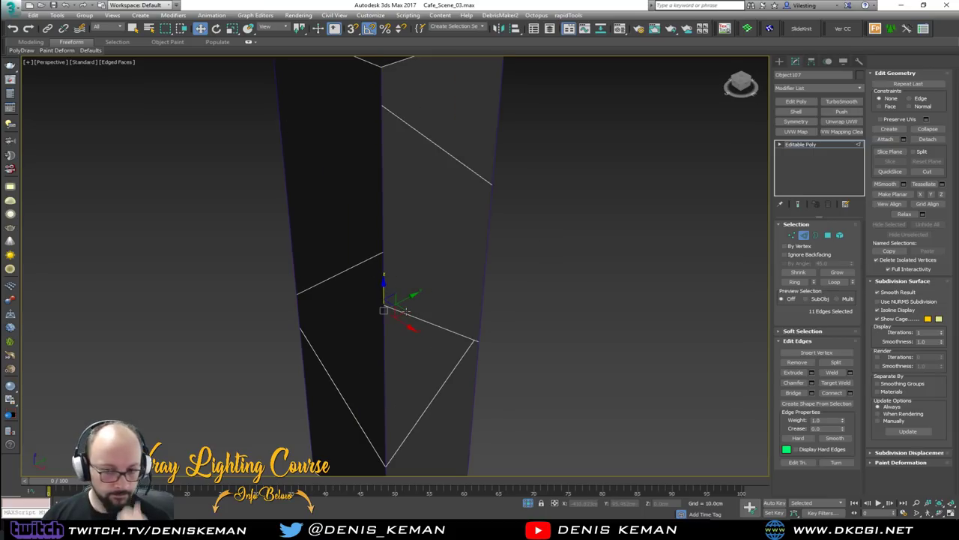
click(348, 404)
ctrl+click(346, 272)
ctrl+click(452, 157)
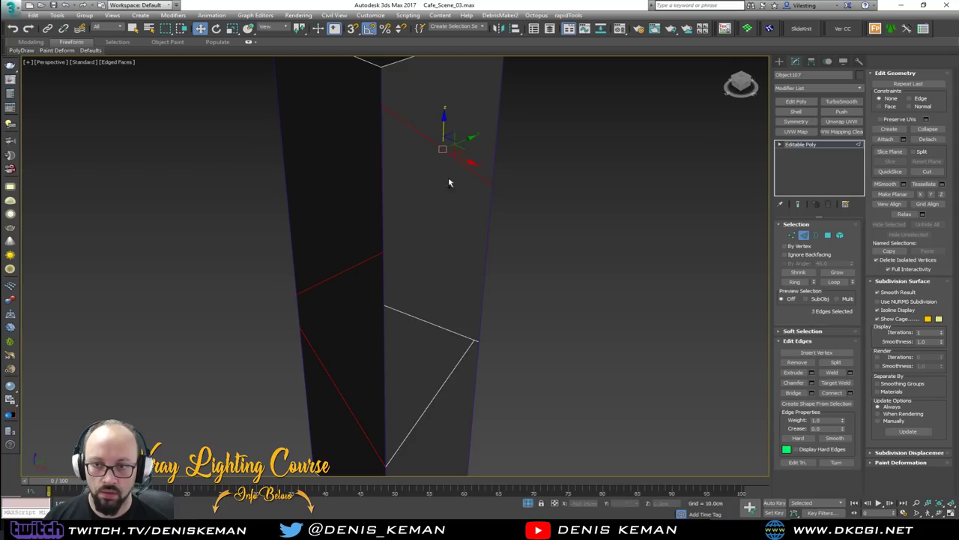
ctrl+drag(436, 310, 423, 412)
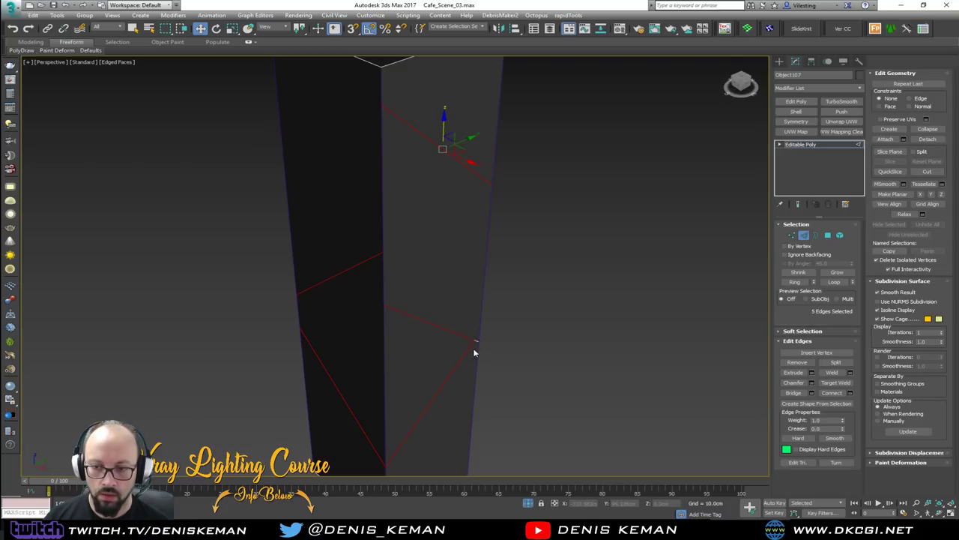
scroll(474, 353, up, 3)
scroll(407, 261, down, 6)
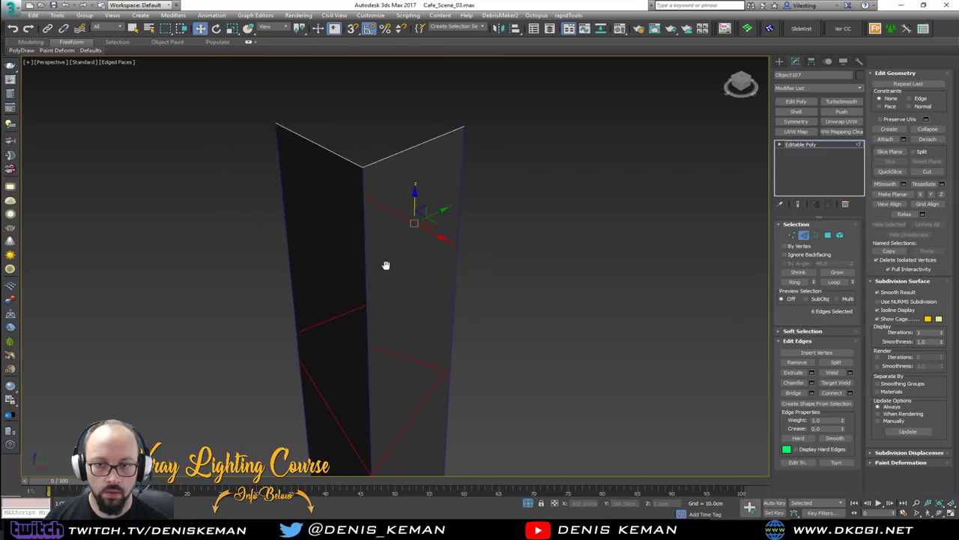
middle_drag(380, 263, 427, 278)
ctrl+click(385, 167)
ctrl+click(437, 169)
scroll(461, 185, down, 3)
middle_drag(461, 186, 460, 155)
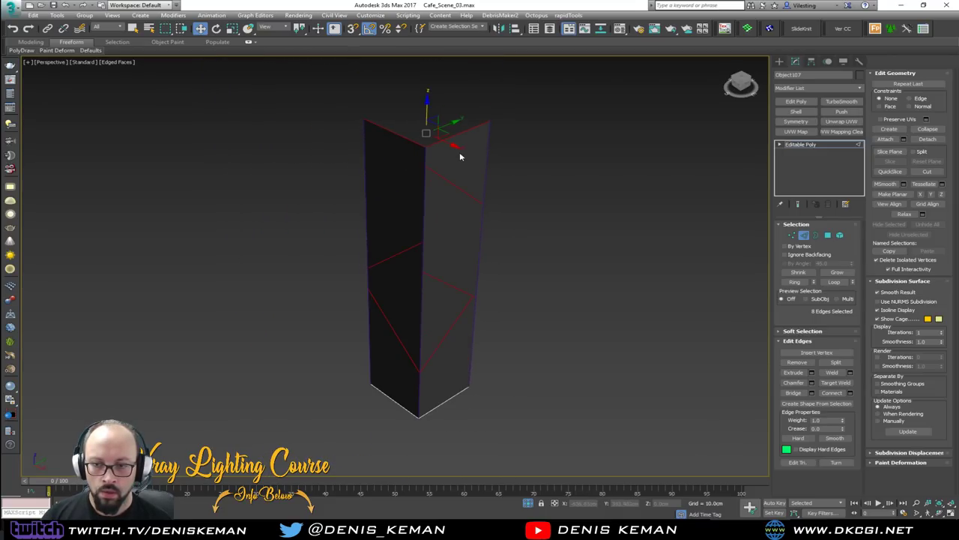
ctrl+click(406, 421)
ctrl+click(442, 431)
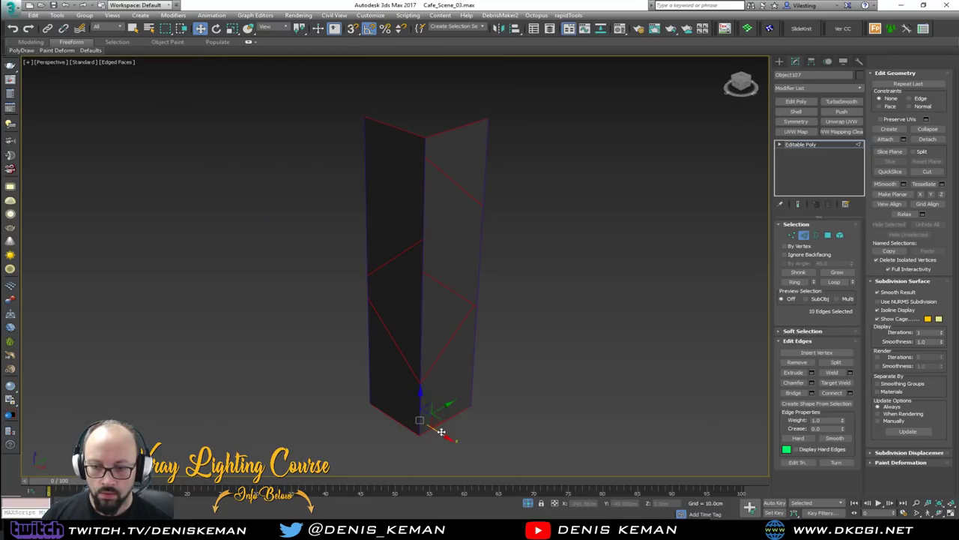
click(833, 403)
click(460, 276)
click(577, 267)
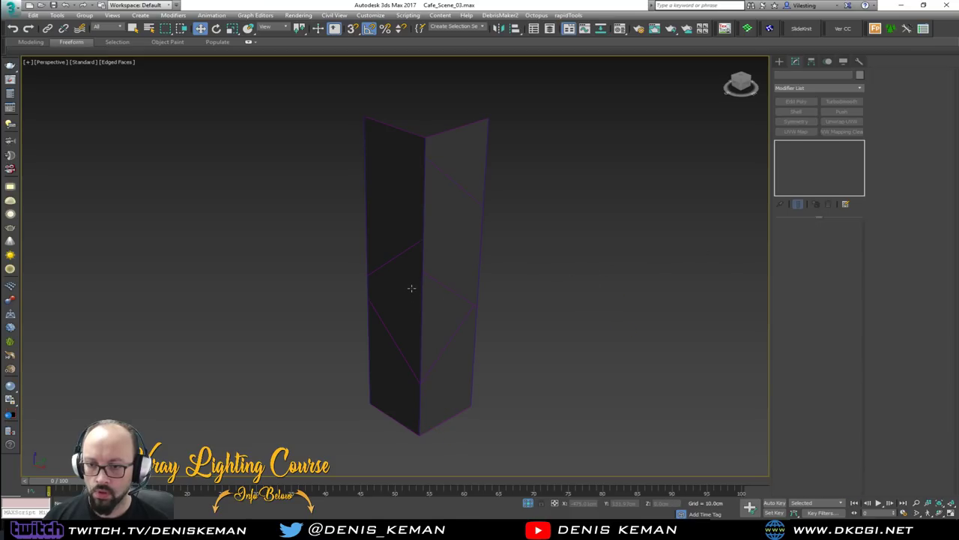
Enable the diagonal spline shape in both the renderer and the viewport.
click(442, 282)
scroll(442, 282, up, 2)
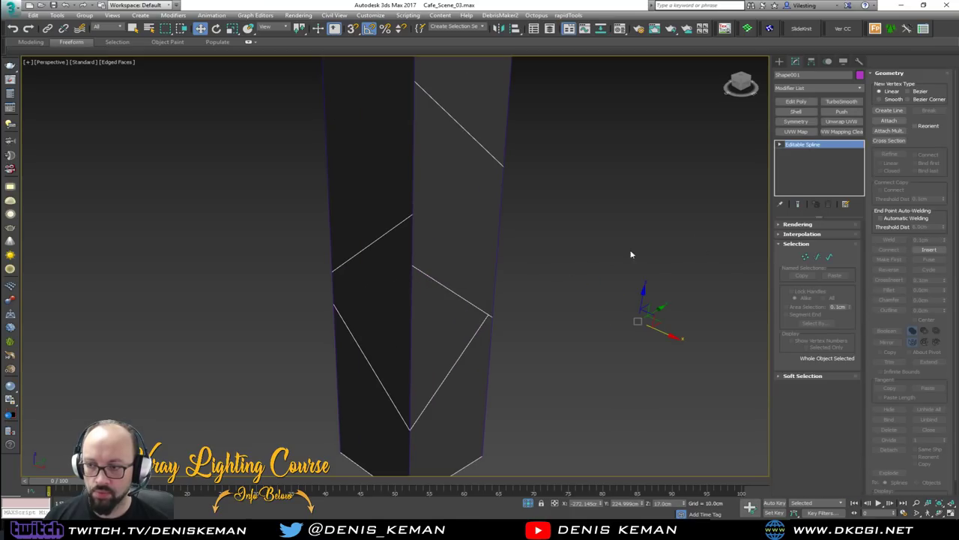
click(797, 224)
click(808, 240)
scroll(430, 286, up, 2)
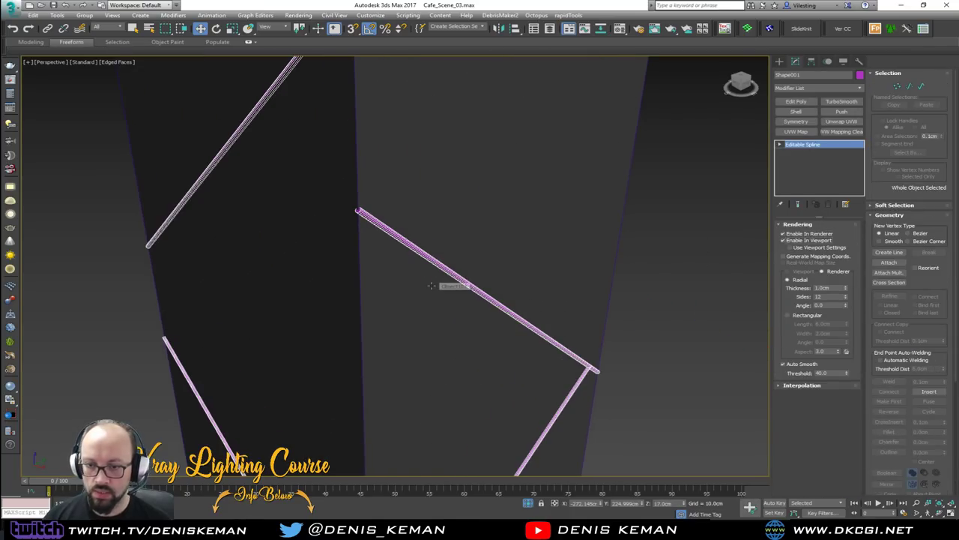
scroll(431, 285, up, 2)
Check the bars in the CoffeeLab reference and give the diagonal spline a rectangular section with a length of 2 cm.
key(alt+Tab)
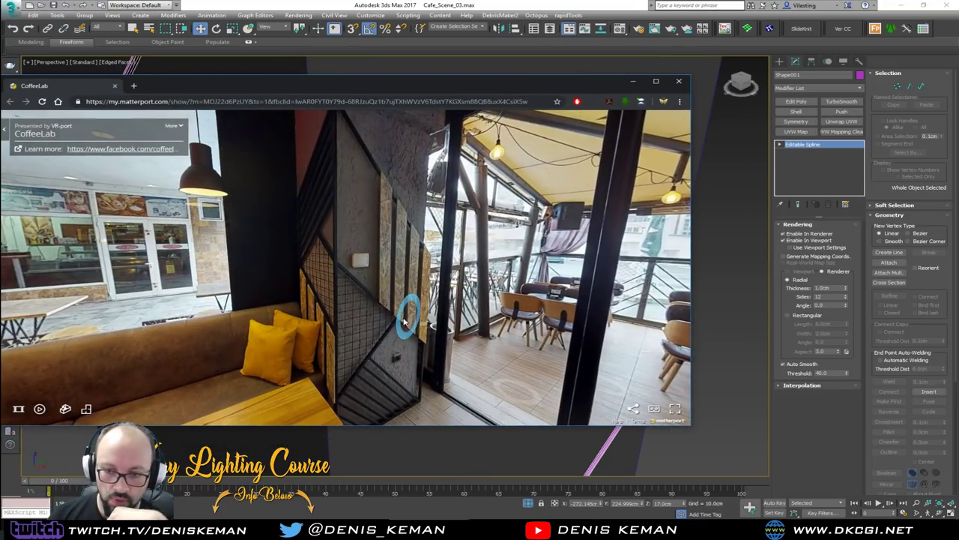
key(alt+Tab)
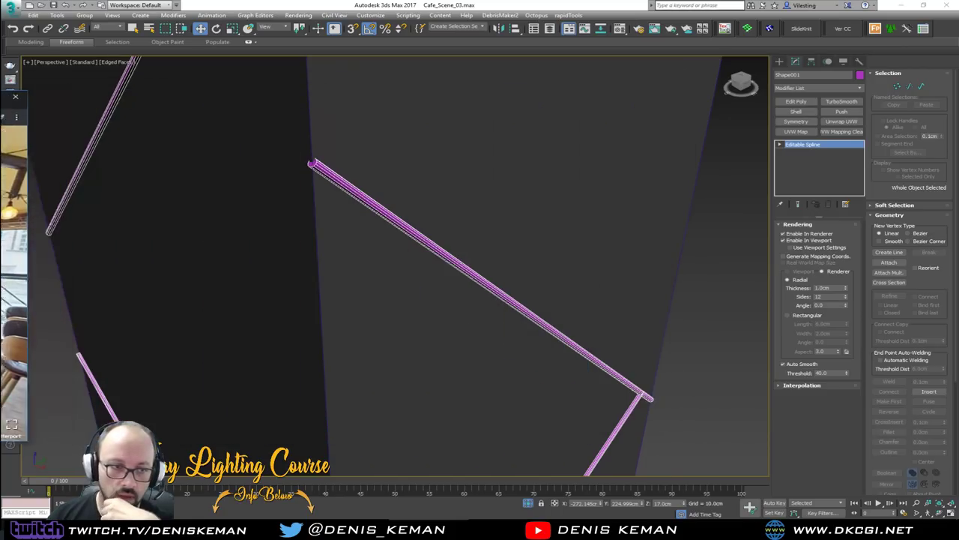
middle_drag(350, 205, 361, 136)
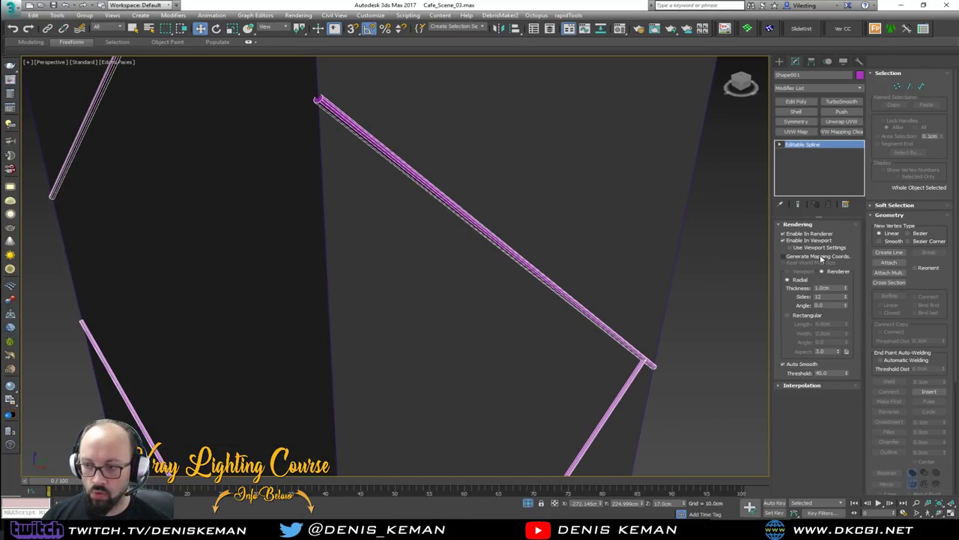
click(807, 317)
middle_drag(570, 247, 537, 196)
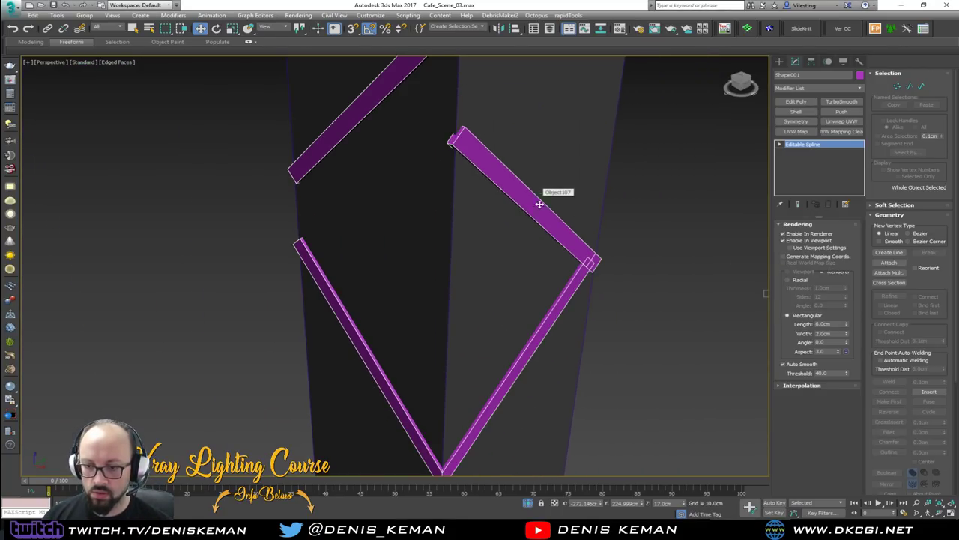
scroll(559, 222, down, 2)
middle_drag(553, 241, 518, 274)
click(831, 323)
key(Tab)
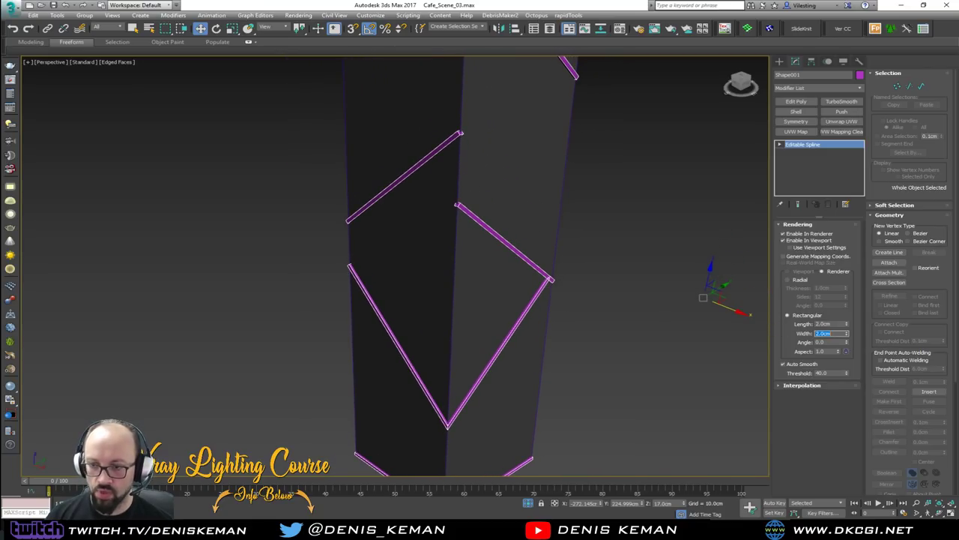
Enable the Vertical_Lines spline in both the renderer and the viewport.
scroll(558, 279, up, 10)
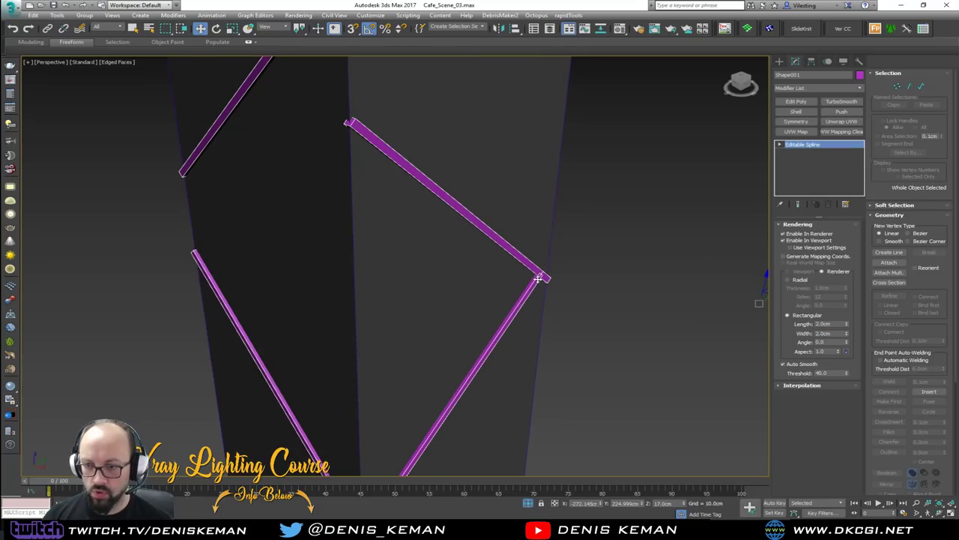
scroll(538, 278, down, 2)
key(F4)
scroll(538, 277, down, 9)
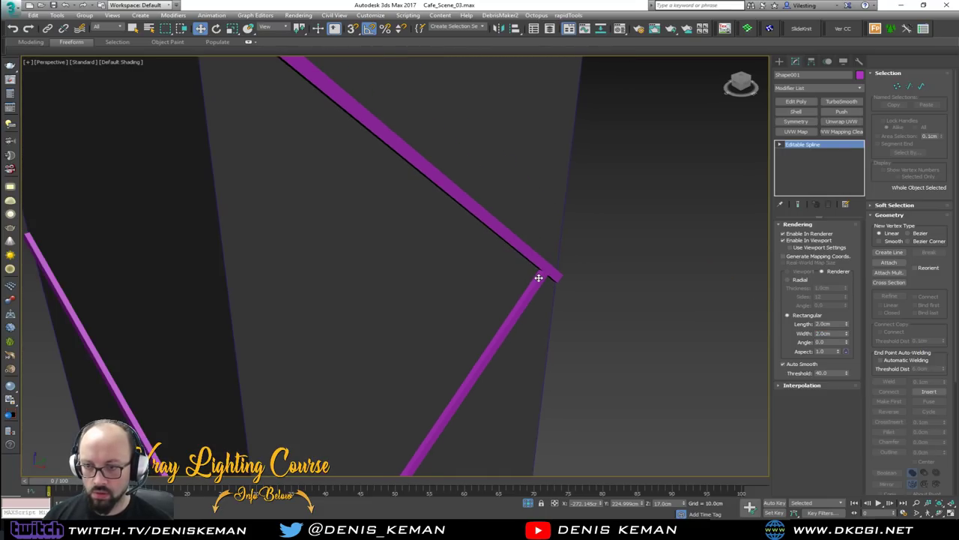
alt+middle_drag(537, 274, 501, 232)
click(501, 233)
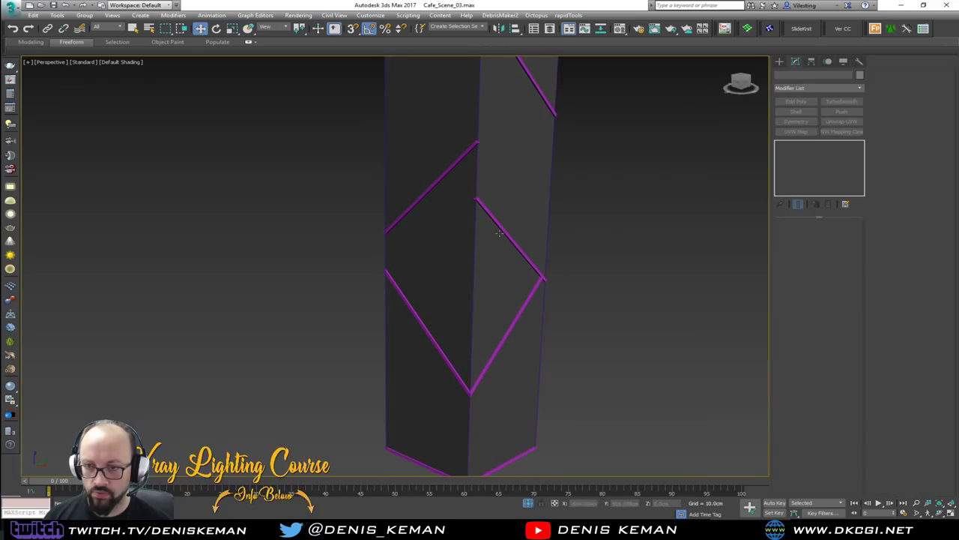
click(475, 253)
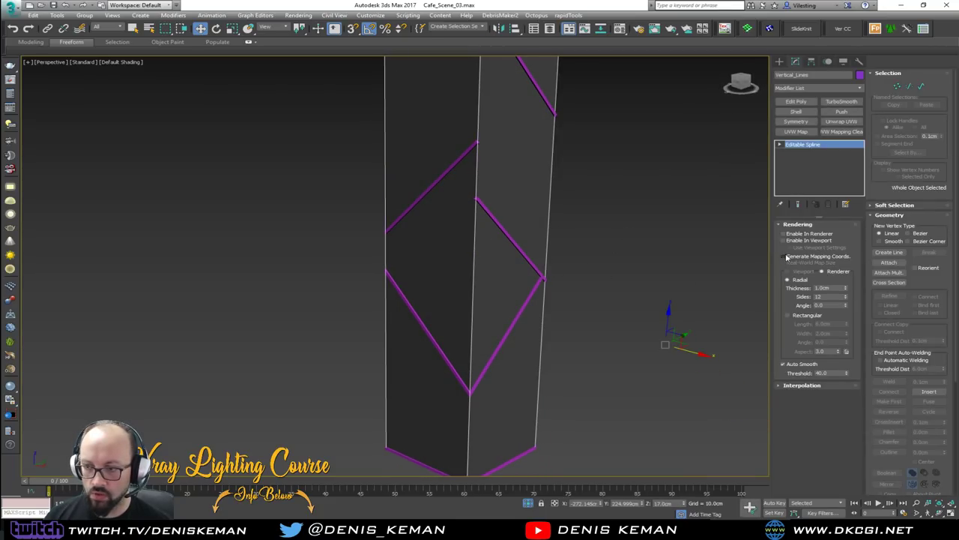
click(803, 240)
click(801, 233)
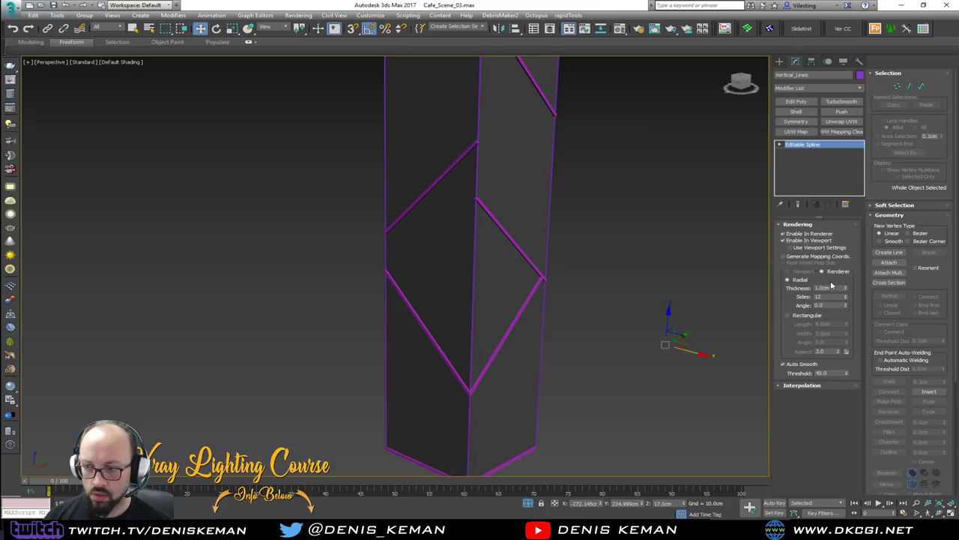
Give the Vertical_Lines spline a rectangular section with a length of 2 cm.
click(806, 316)
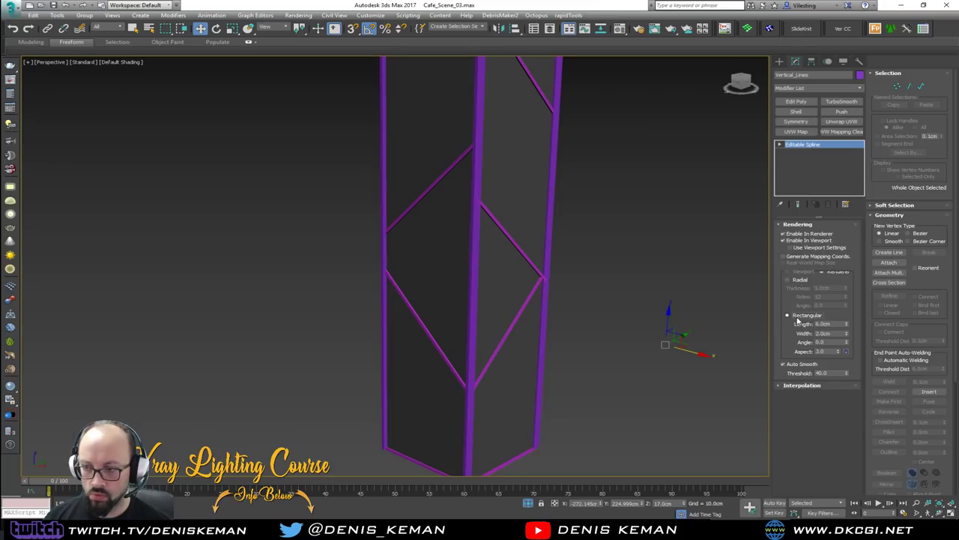
double_click(830, 323)
text(2)
key(Tab)
click(602, 237)
mouse_move(602, 238)
alt+middle_down()
mouse_move(529, 242)
mouse_move(523, 214)
mouse_move(492, 233)
mouse_move(520, 244)
mouse_move(503, 229)
alt+middle_up()
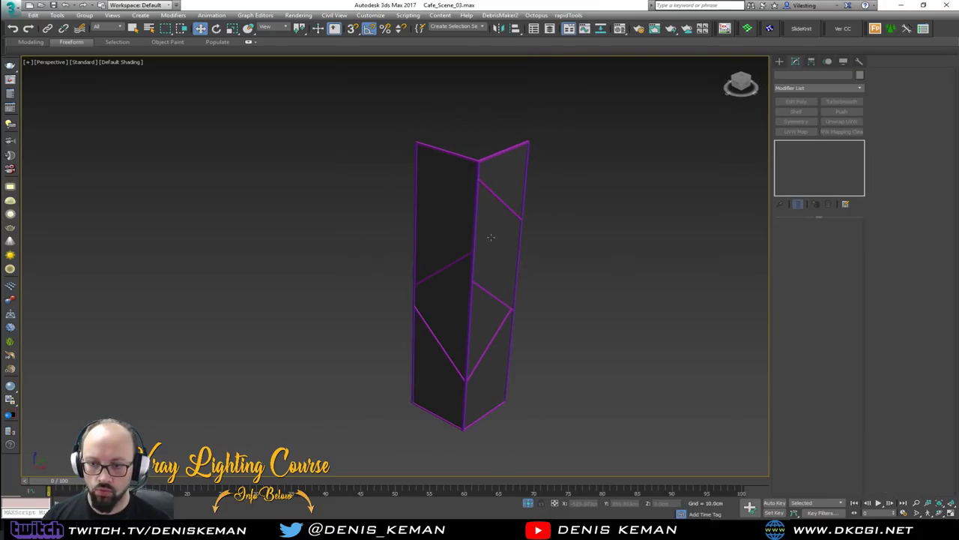
Change the object color of the diagonal bar spline to the custom dark grey.
scroll(488, 184, up, 5)
key(F4)
key(F4)
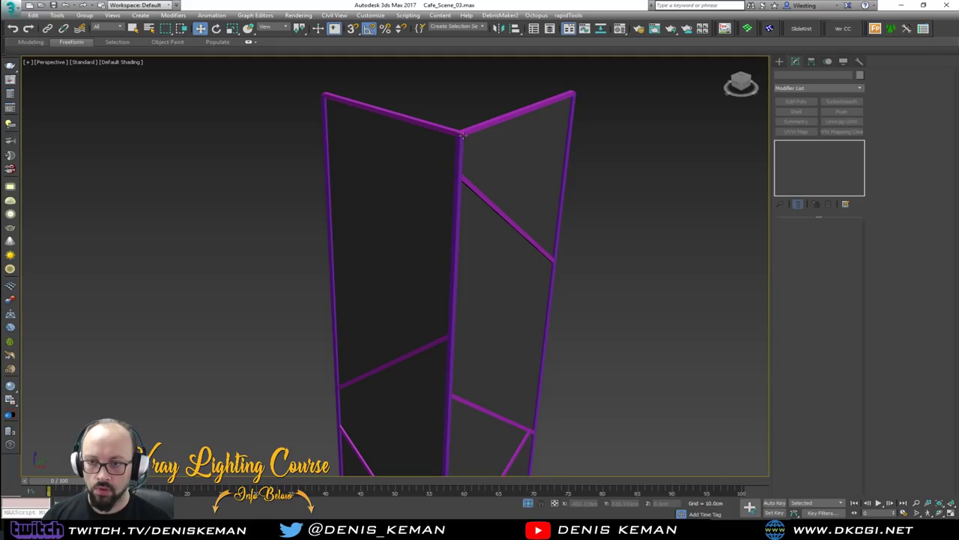
scroll(464, 137, up, 5)
click(486, 135)
key(F4)
click(861, 75)
click(557, 209)
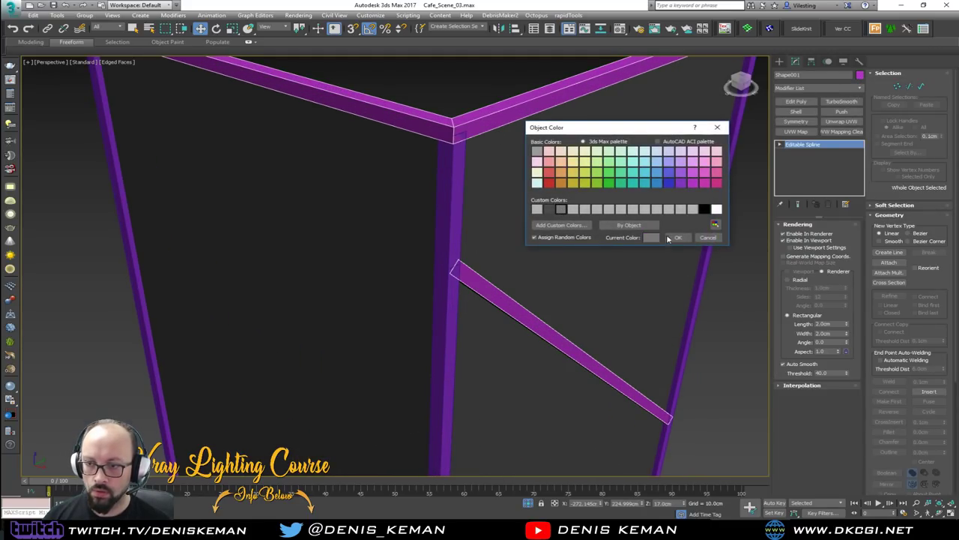
click(679, 236)
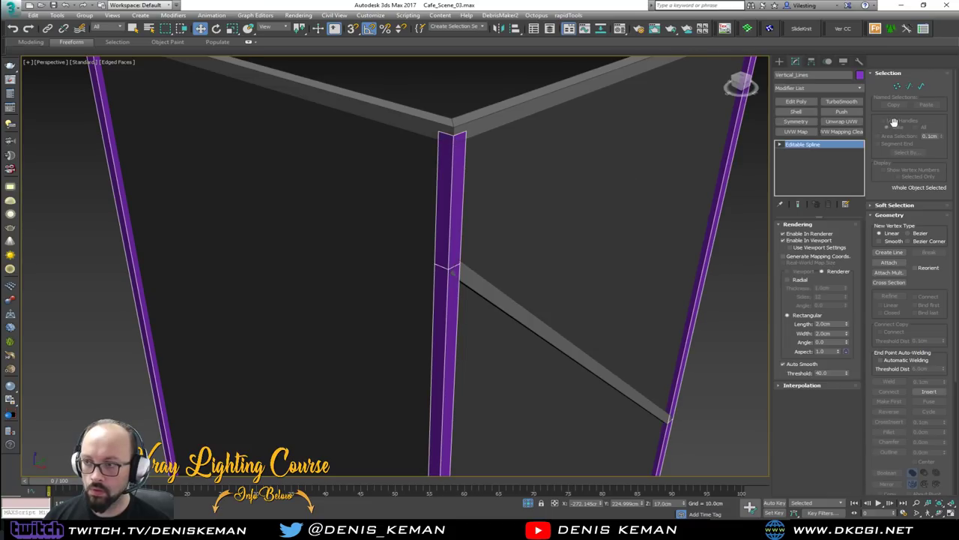
Assign the same custom grey object color to the Vertical_Lines spline and deselect it.
click(860, 75)
click(561, 211)
click(678, 238)
middle_drag(675, 236, 536, 167)
scroll(535, 167, down, 3)
click(619, 212)
key(F4)
scroll(535, 217, down, 4)
mouse_move(535, 217)
alt+middle_down()
mouse_move(507, 200)
mouse_move(529, 192)
mouse_move(522, 197)
alt+middle_up()
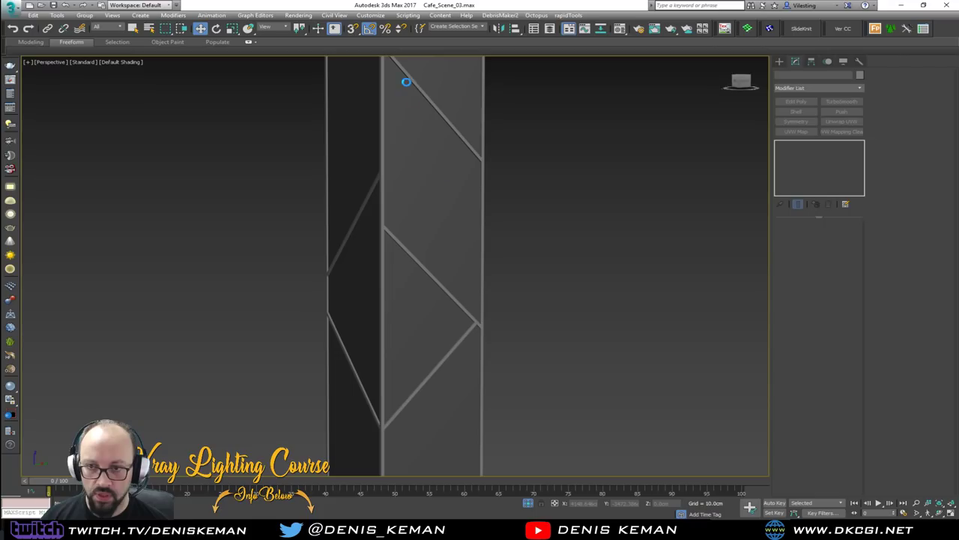
Check the bar pattern between the diagonals in the CoffeeLab reference and select the post panel mesh.
drag(0, 85, 549, 67)
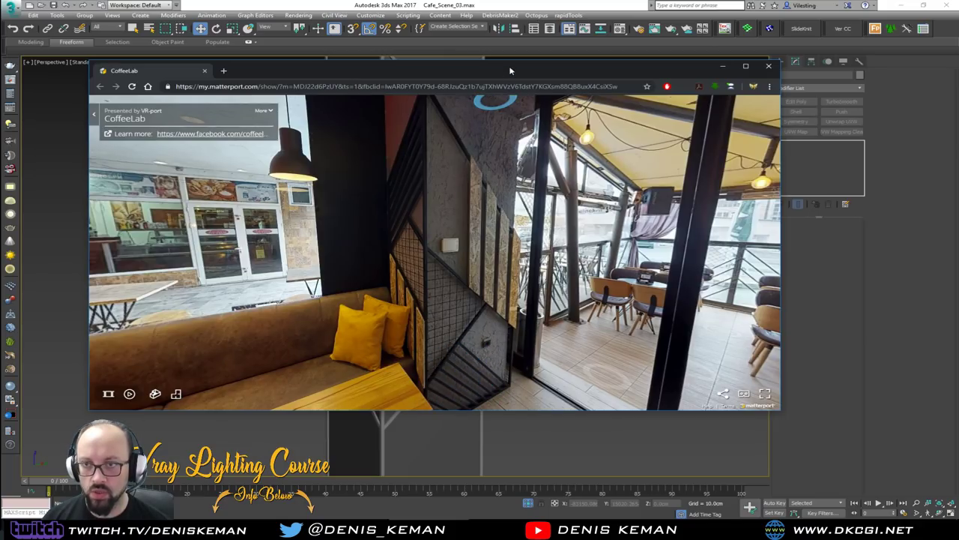
key(alt+Tab)
scroll(455, 324, down, 3)
click(458, 330)
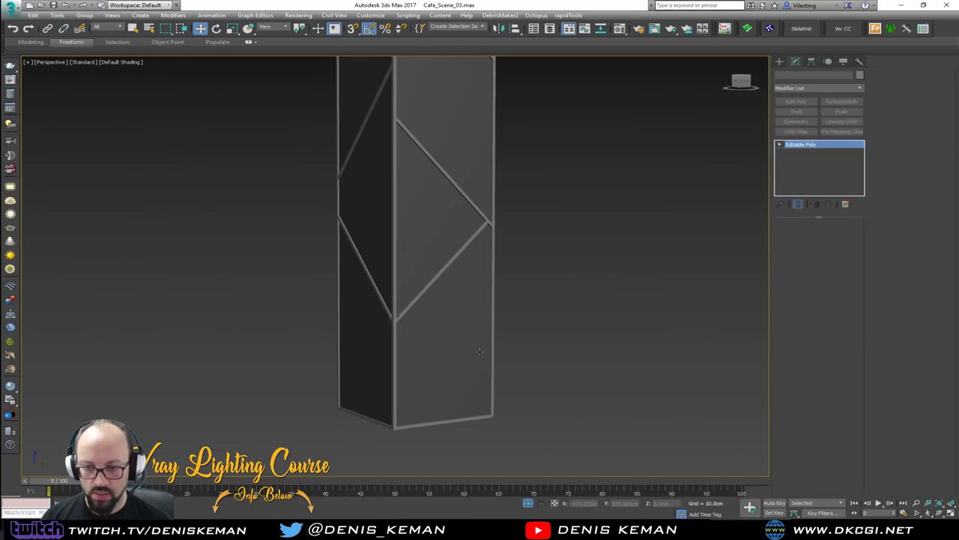
key(F4)
scroll(445, 325, down, 3)
scroll(445, 325, up, 3)
key(F3)
scroll(447, 325, down, 3)
key(F3)
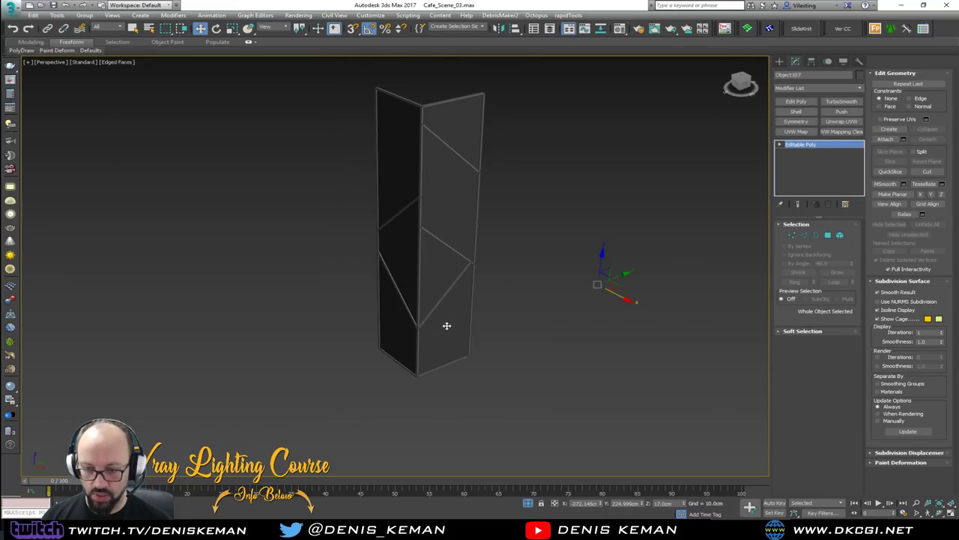
scroll(447, 325, up, 2)
alt+middle_drag(447, 325, 416, 352)
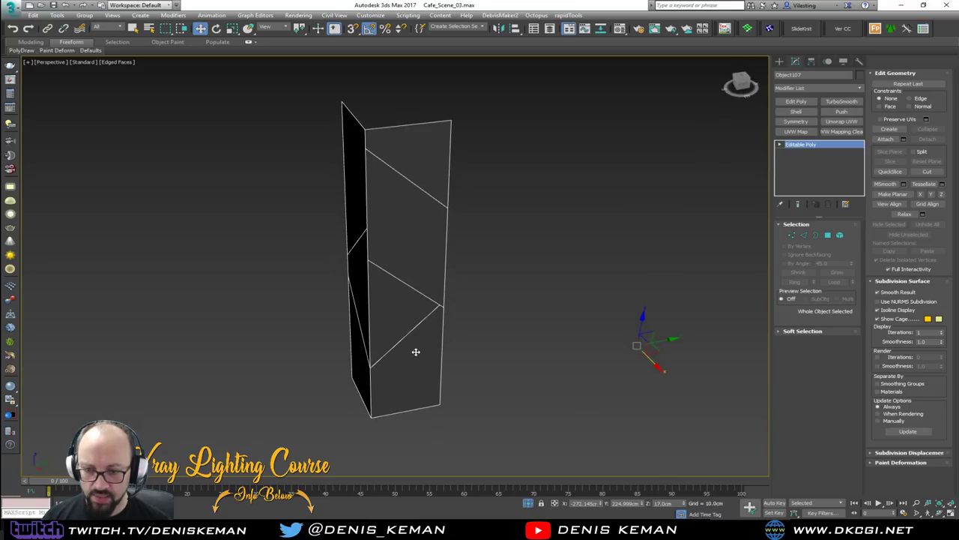
scroll(409, 382, up, 3)
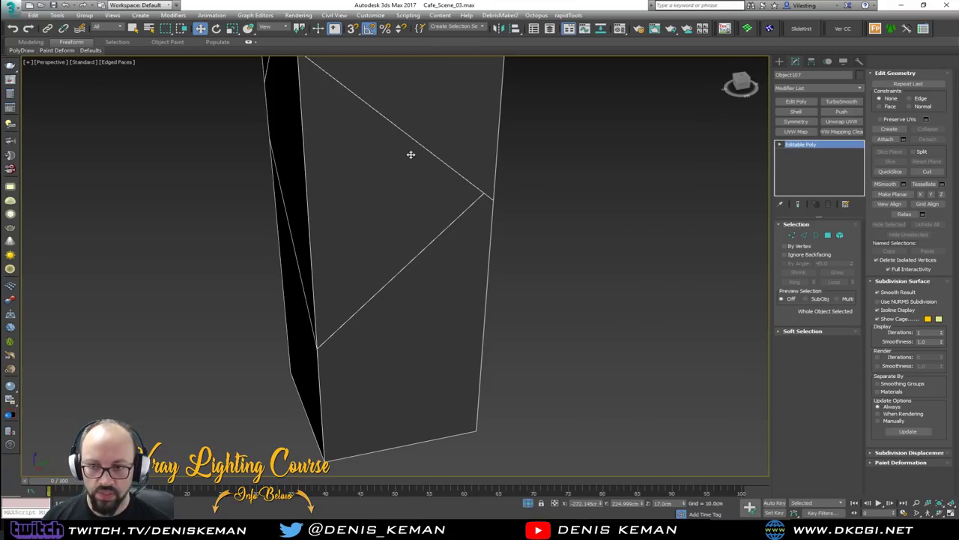
Save the scene and add an Edit Poly modifier to the post panel mesh.
key(2)
click(15, 13)
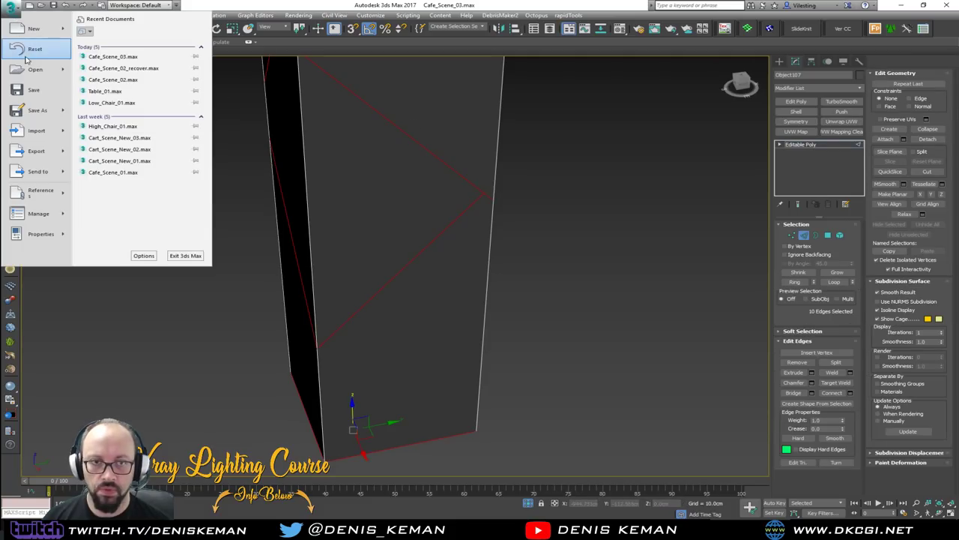
click(28, 90)
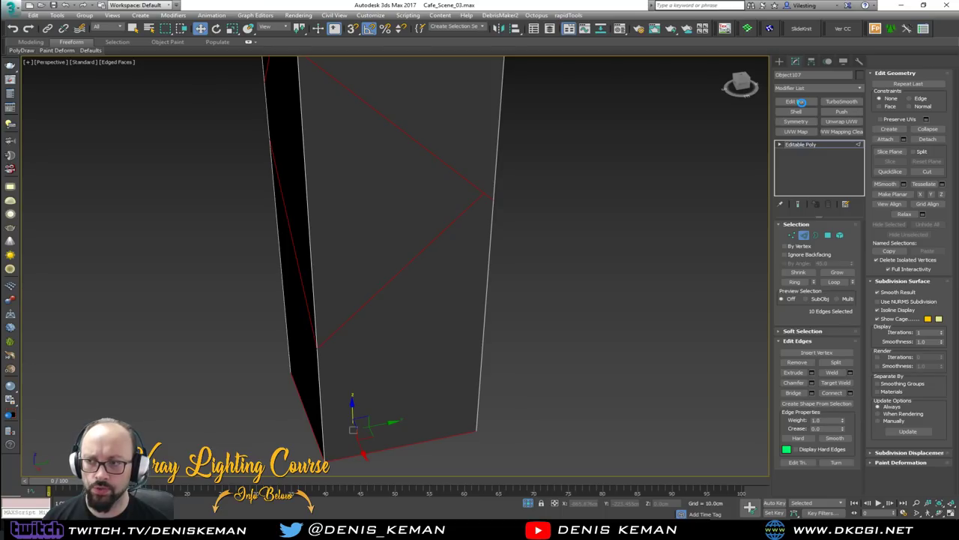
click(797, 102)
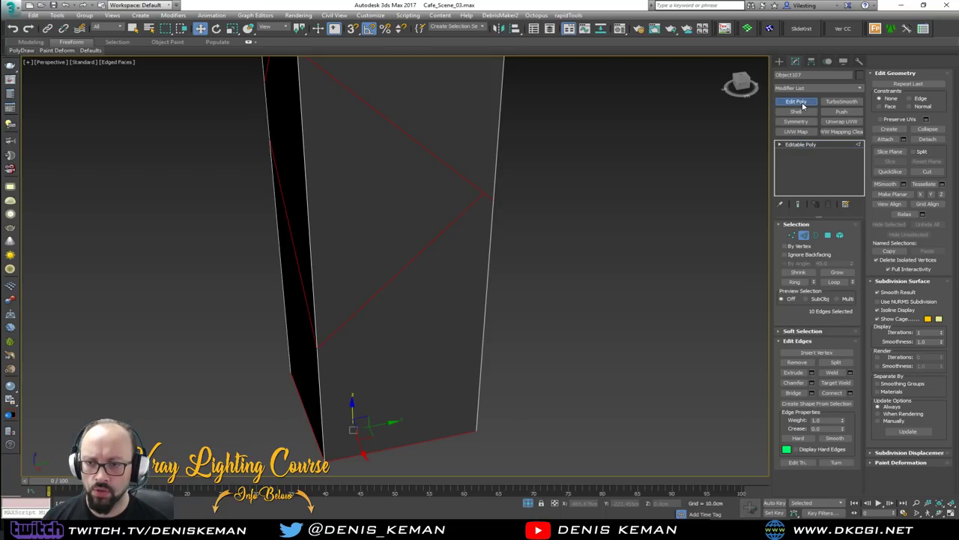
Connect the two diagonal edges enclosing the right panel's triangular section with 6 segments.
drag(417, 146, 418, 289)
alt+middle_drag(379, 186, 406, 283)
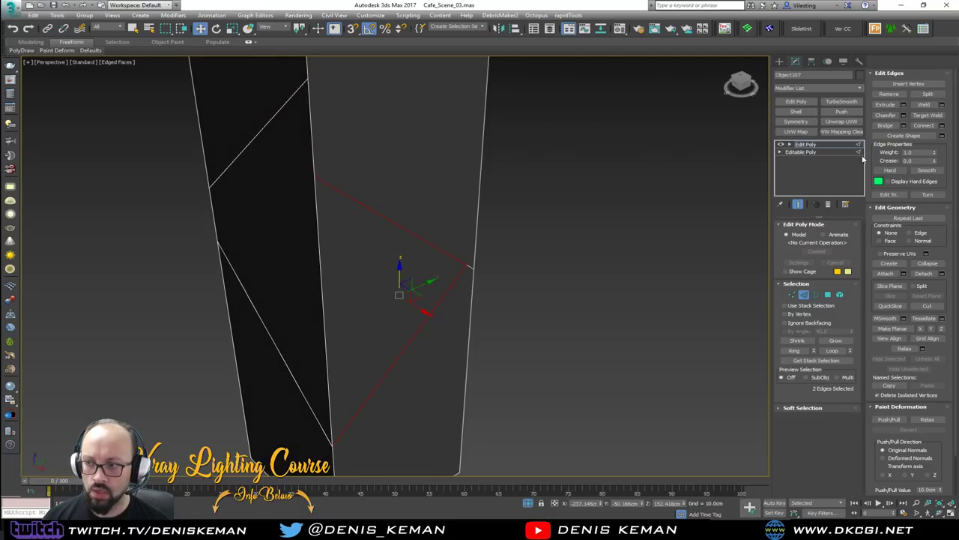
click(942, 127)
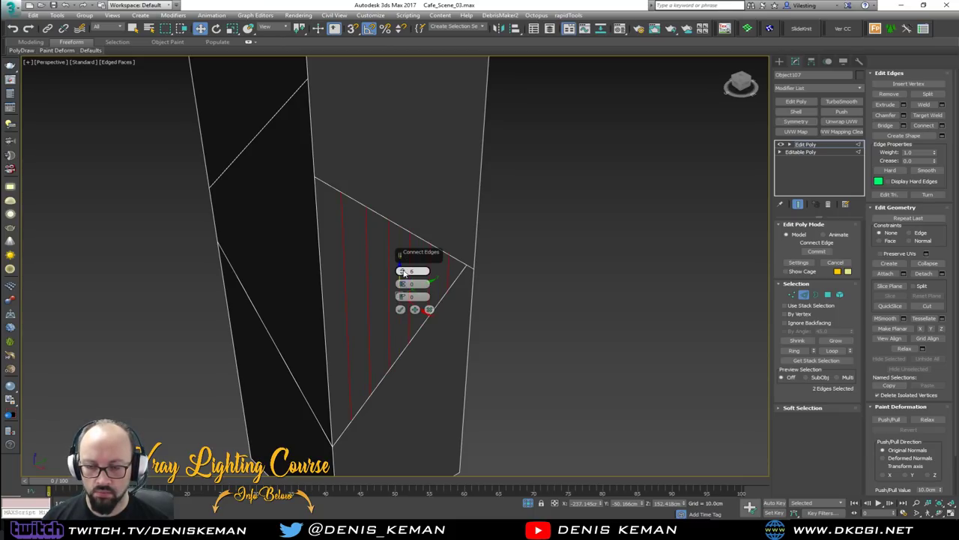
click(400, 310)
alt+middle_drag(364, 240, 416, 278)
scroll(392, 318, down, 3)
mouse_move(395, 243)
middle_down()
mouse_move(392, 317)
mouse_move(377, 312)
mouse_move(384, 236)
middle_up()
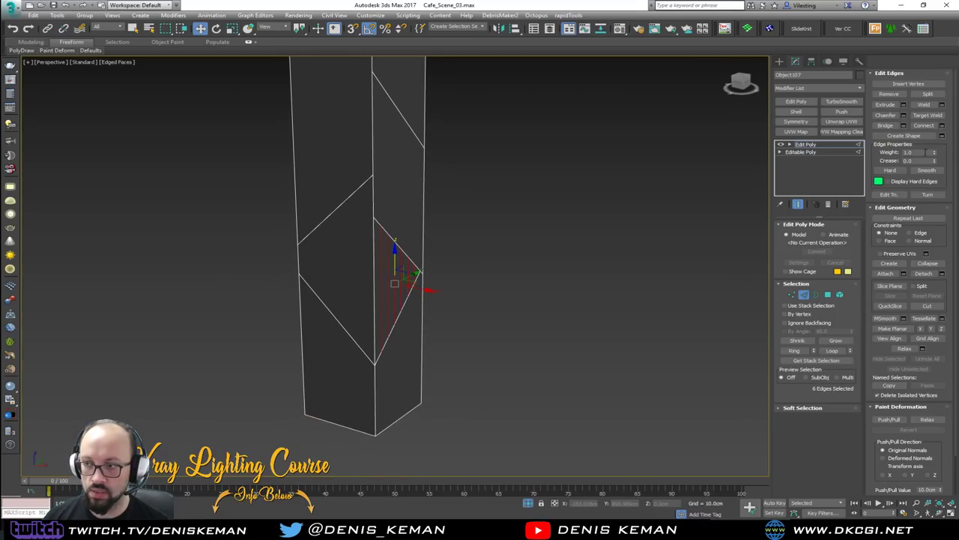
Create a linear shape from the six connecting edges in the right panel's triangular section.
click(942, 136)
click(458, 276)
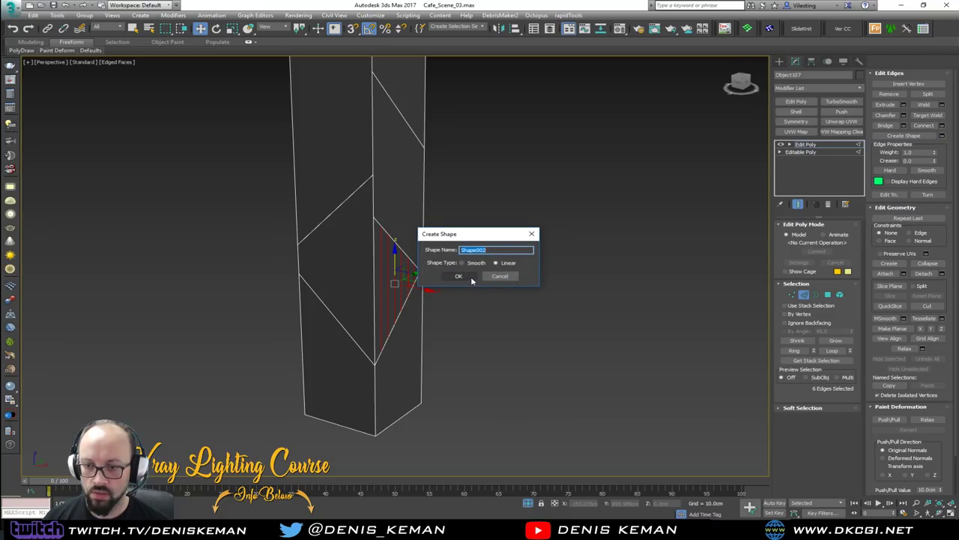
click(805, 296)
middle_drag(376, 161, 389, 263)
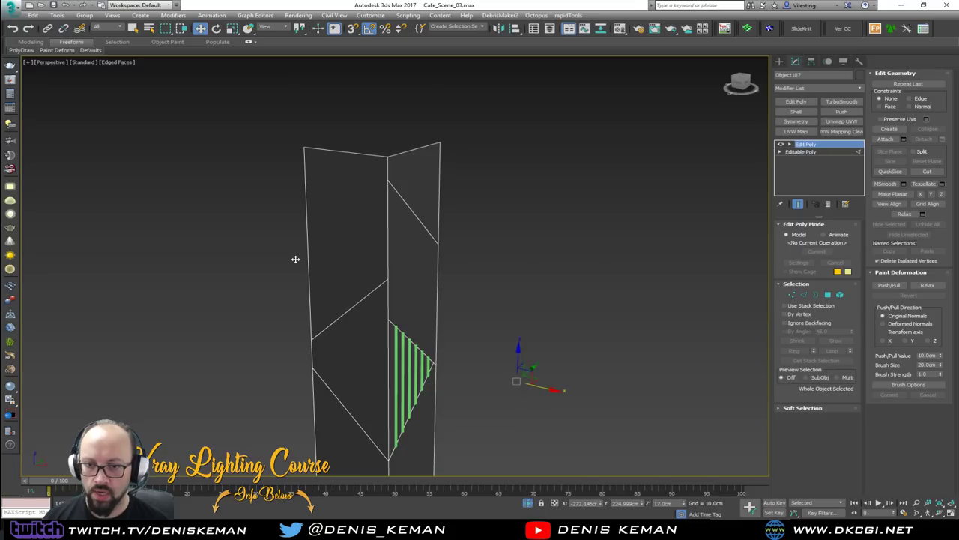
key(2)
click(309, 252)
ctrl+click(388, 227)
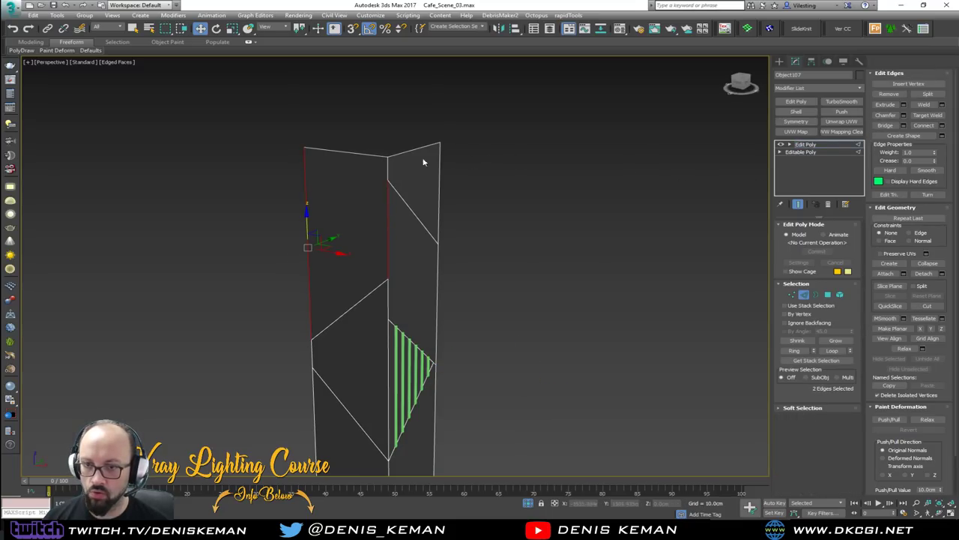
ctrl+click(386, 171)
scroll(389, 187, up, 3)
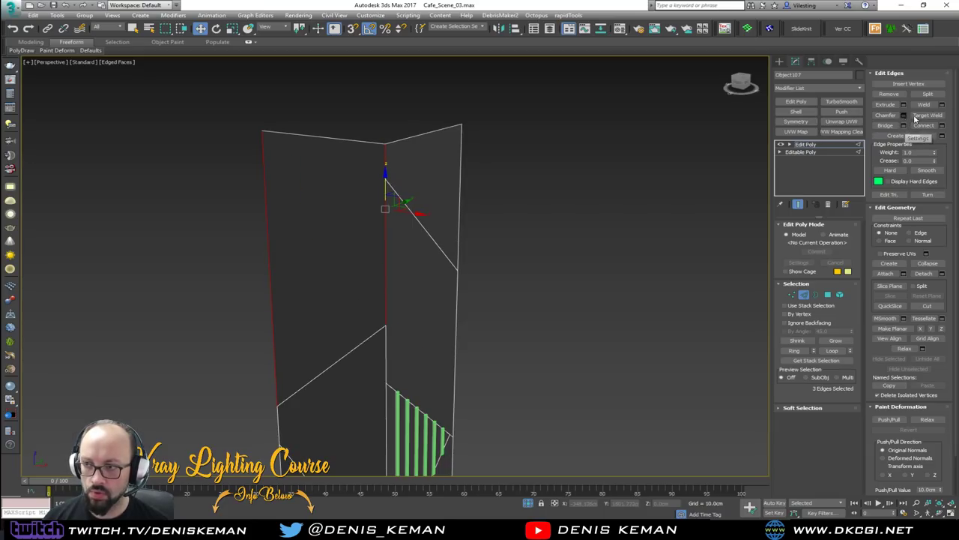
click(943, 126)
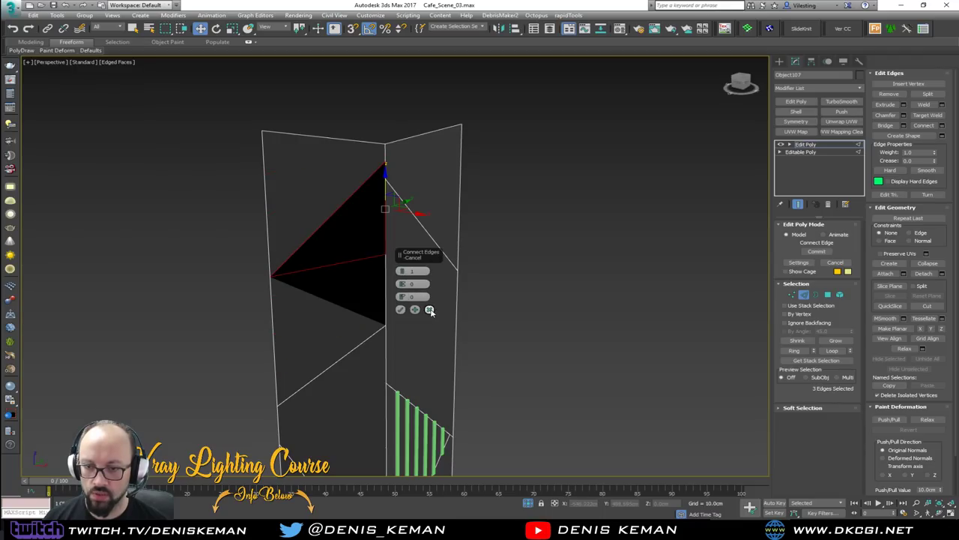
click(428, 309)
alt+click(384, 161)
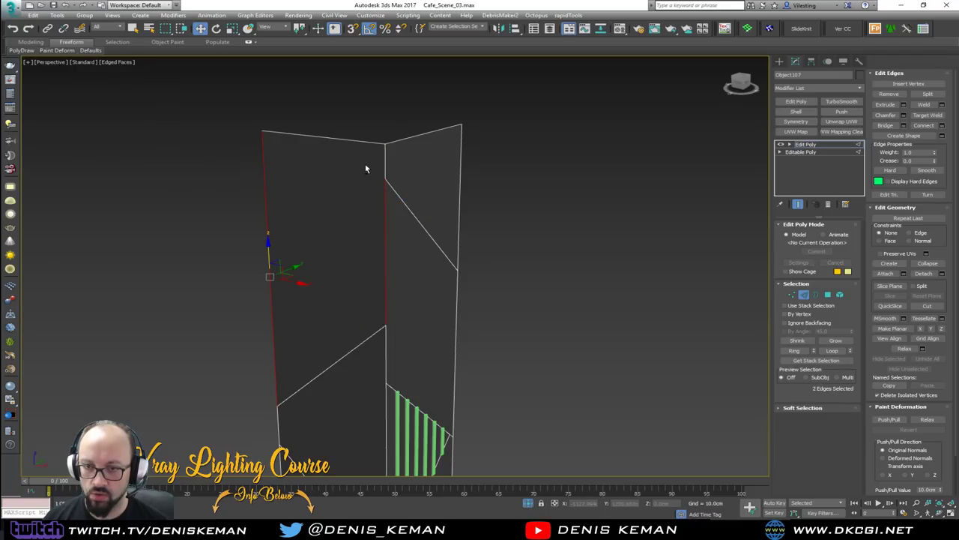
click(943, 126)
drag(403, 271, 403, 268)
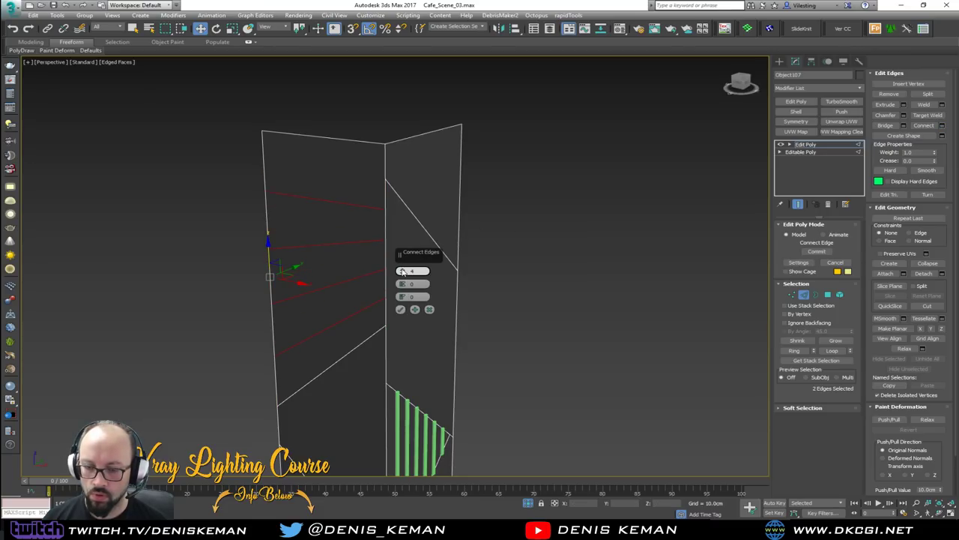
click(428, 309)
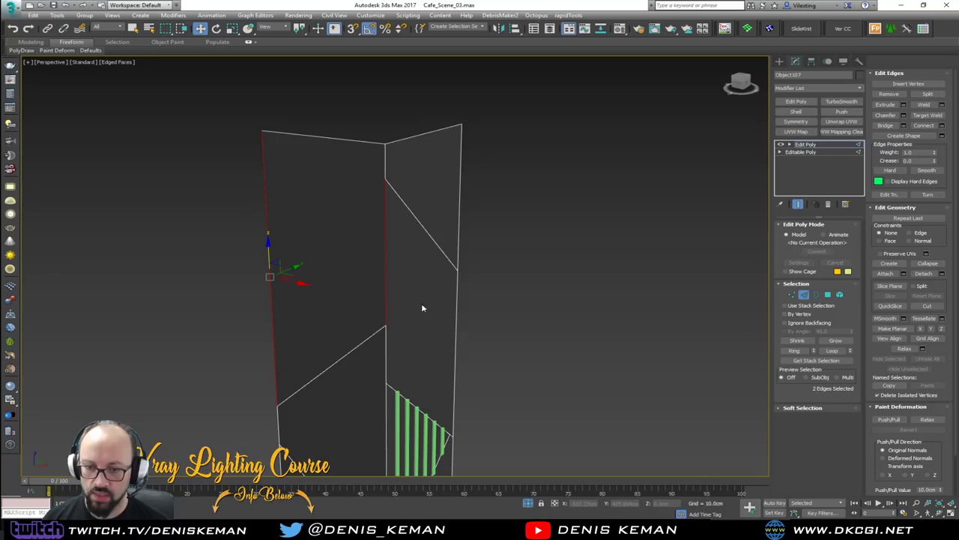
Create a linear shape from the left panel's upper diagonal edge and select the new spline.
middle_drag(428, 310, 415, 240)
click(365, 326)
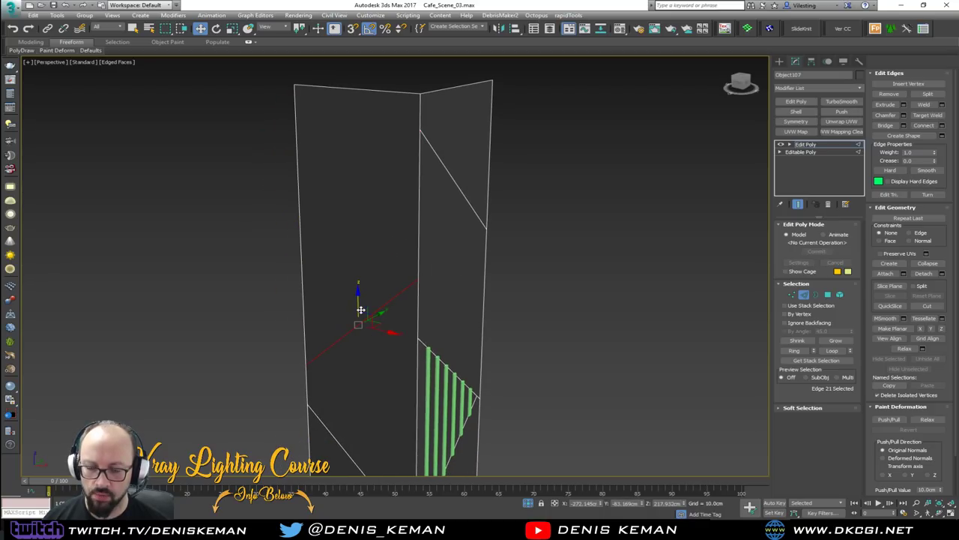
alt+middle_drag(362, 298, 375, 301)
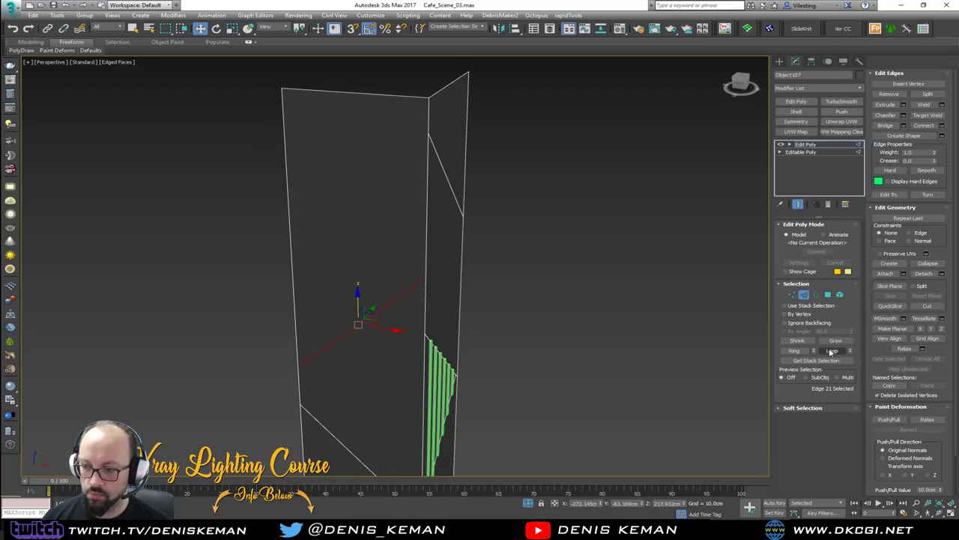
click(942, 137)
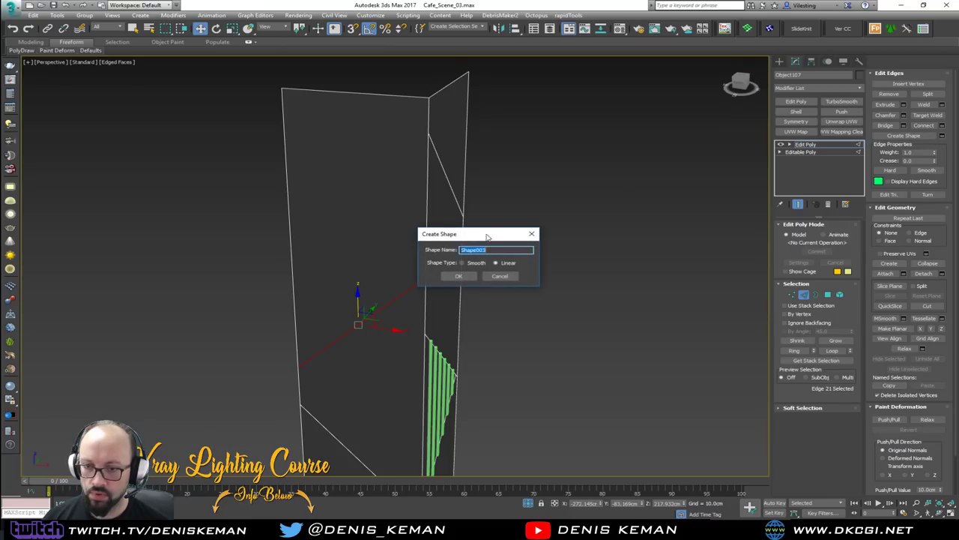
click(460, 276)
click(808, 296)
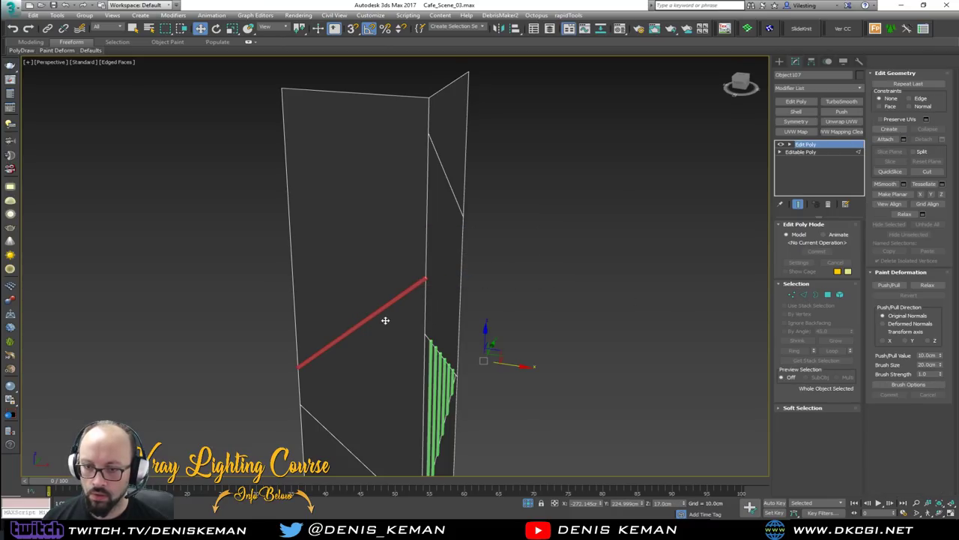
click(372, 312)
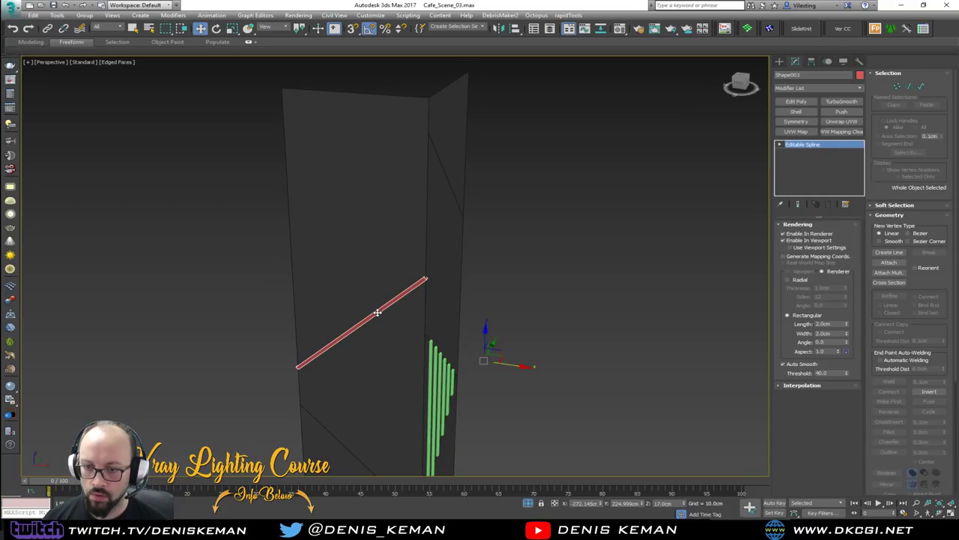
Set the left panel's diagonal spline to a rectangular cross-section of 1 cm length and 1 cm width.
scroll(374, 312, up, 2)
alt+middle_drag(377, 312, 341, 296)
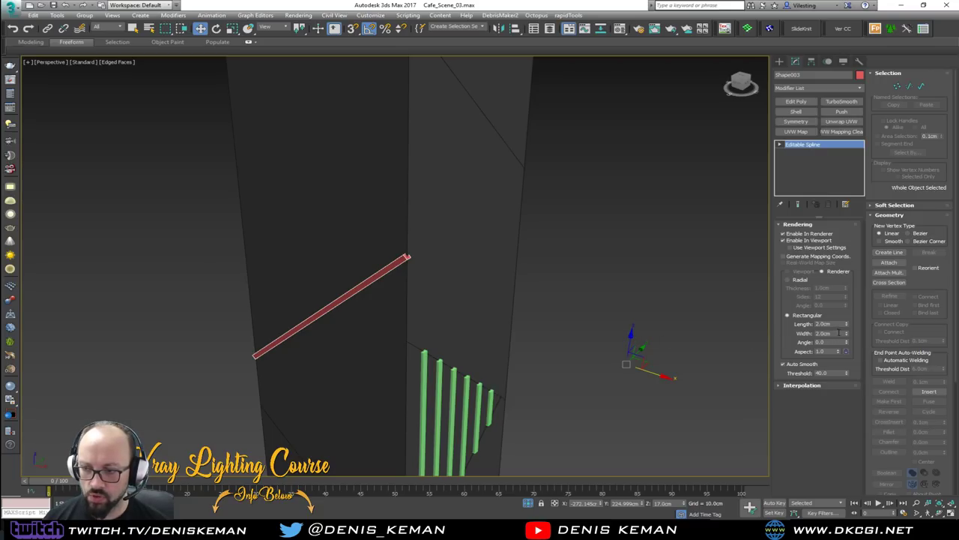
double_click(834, 323)
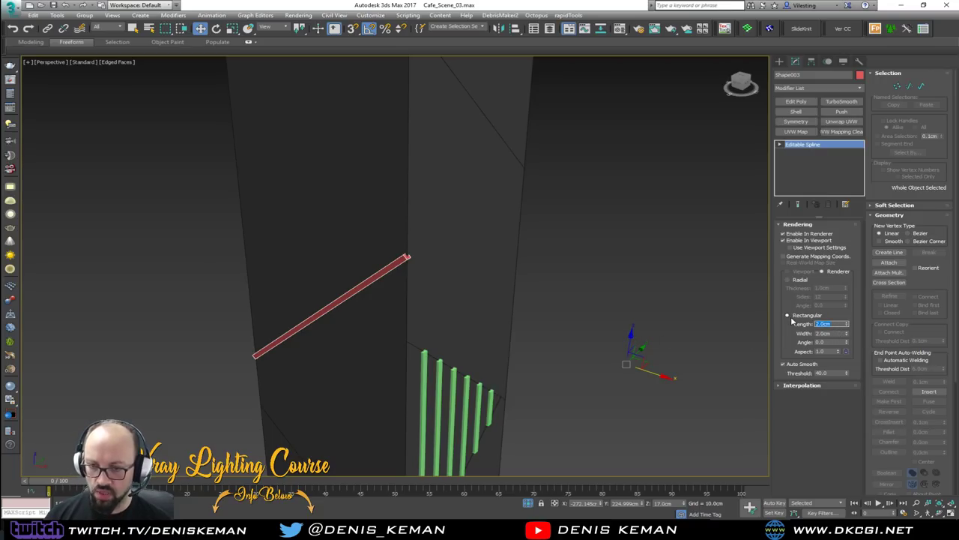
key(Tab)
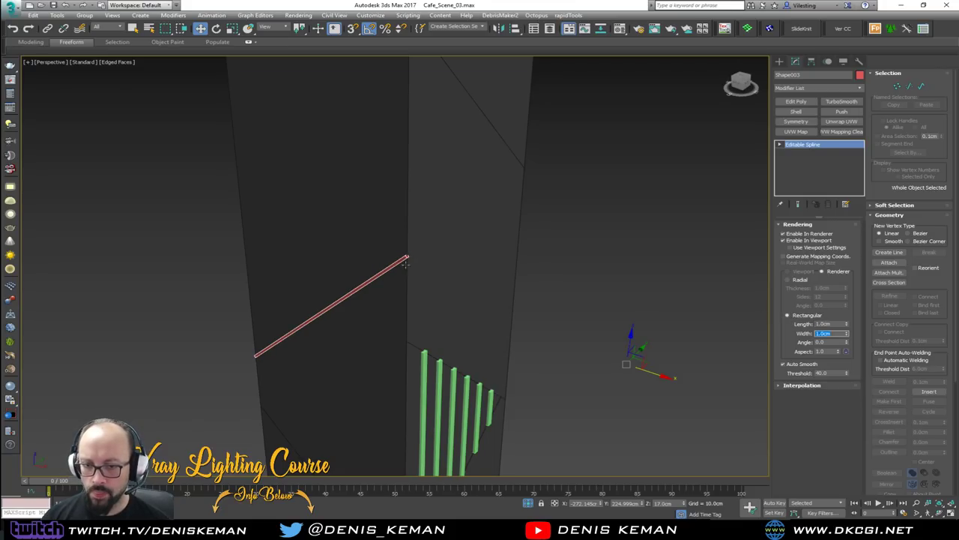
scroll(423, 267, up, 3)
scroll(370, 268, up, 2)
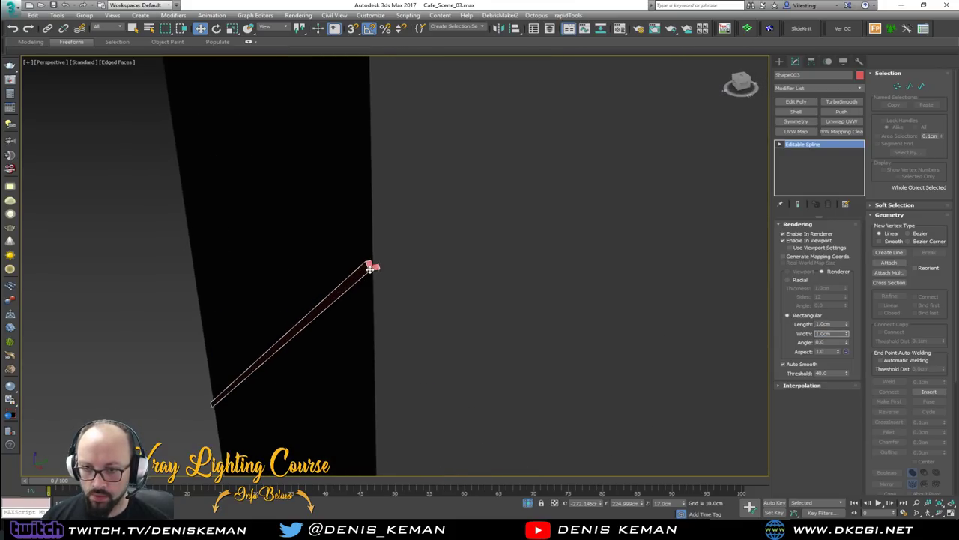
scroll(369, 268, down, 5)
scroll(570, 320, up, 2)
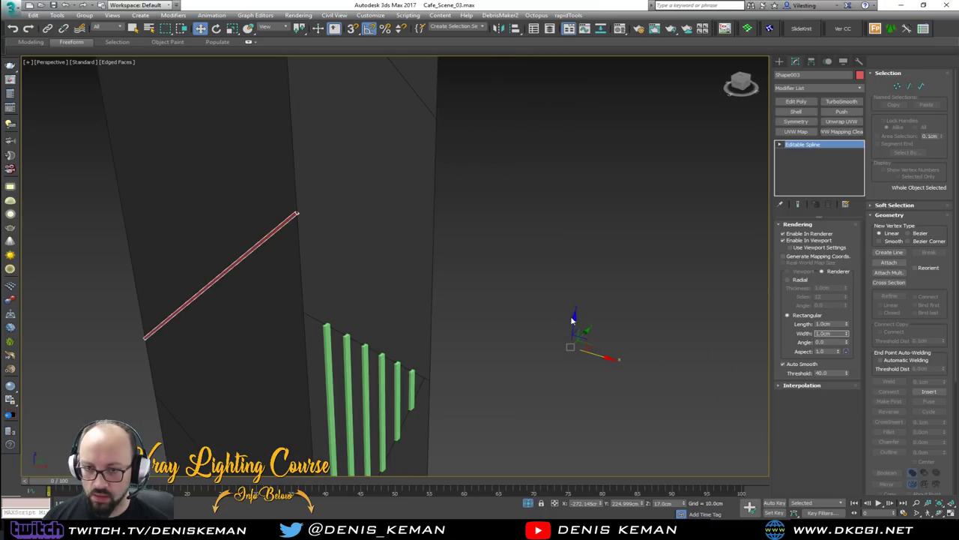
Clone the left panel's diagonal bar upward in even vertical spacing as 20 copies.
shift+drag(574, 324, 576, 322)
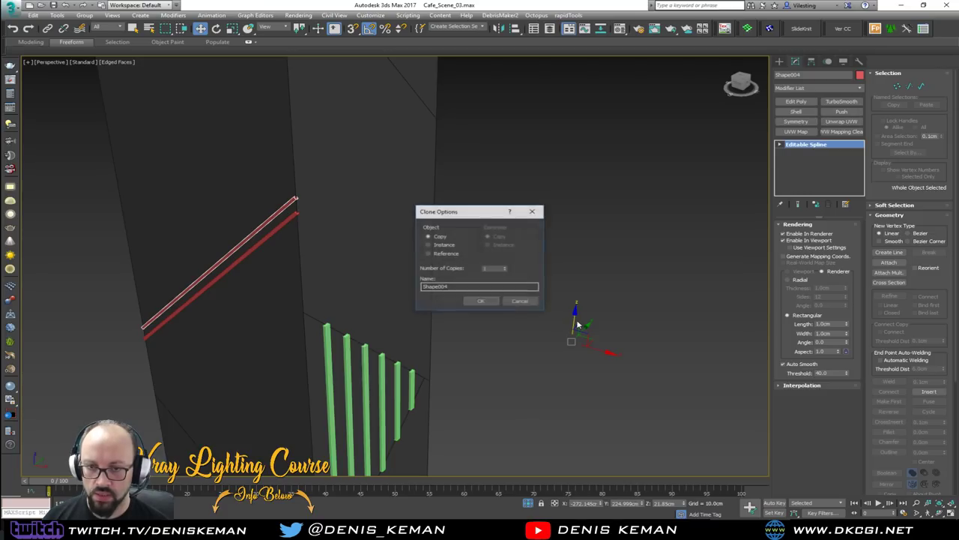
double_click(498, 269)
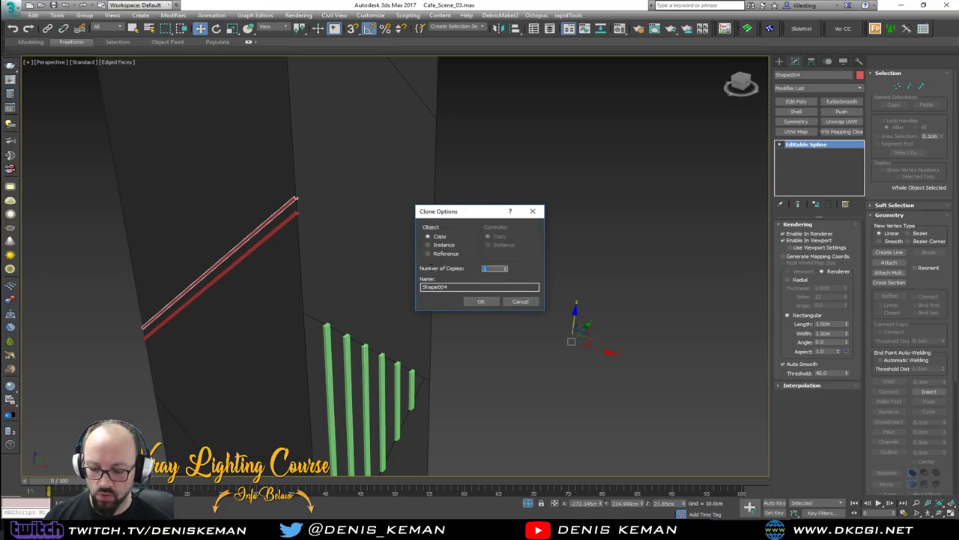
text(20)
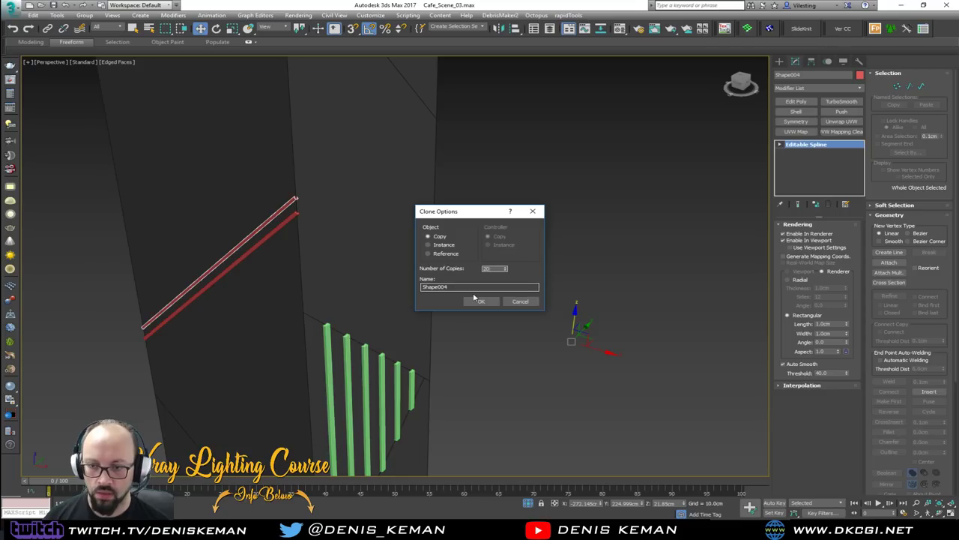
click(481, 301)
mouse_move(337, 232)
middle_down()
mouse_move(330, 302)
mouse_move(334, 289)
middle_up()
scroll(324, 302, down, 2)
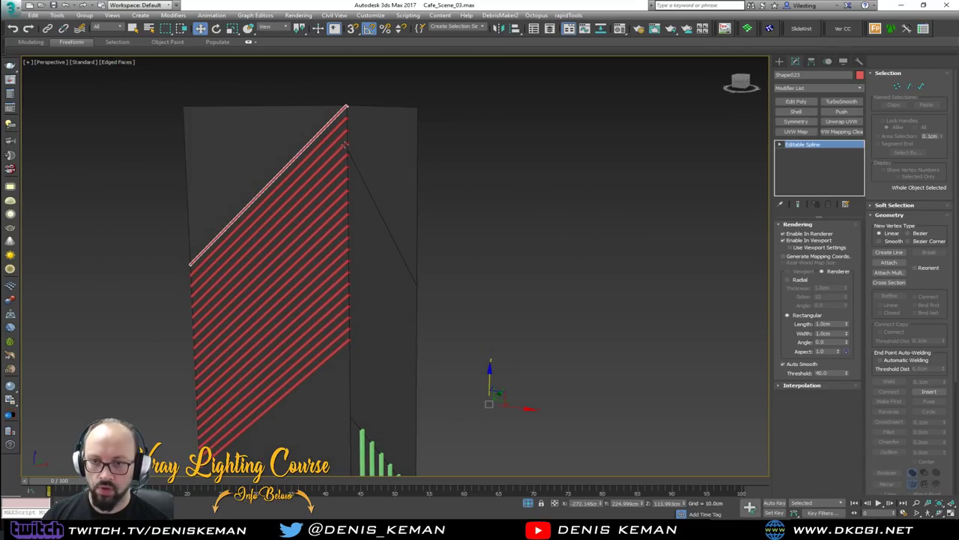
Delete the three topmost diagonal bars from the left panel.
key(Delete)
click(328, 137)
key(Delete)
click(330, 149)
key(Delete)
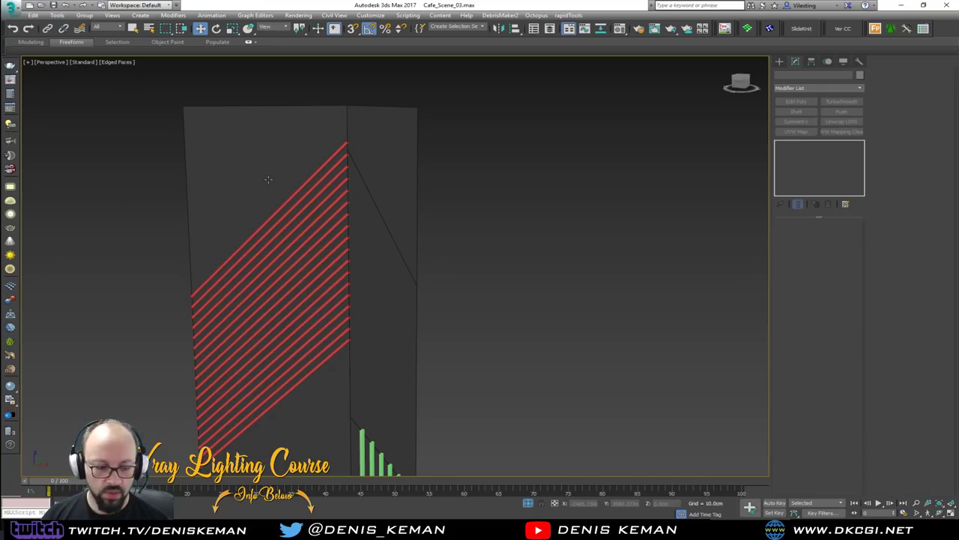
Isolate all the left panel's diagonal infill bars and select the lowest one.
key(F3)
drag(298, 405, 299, 406)
key(F3)
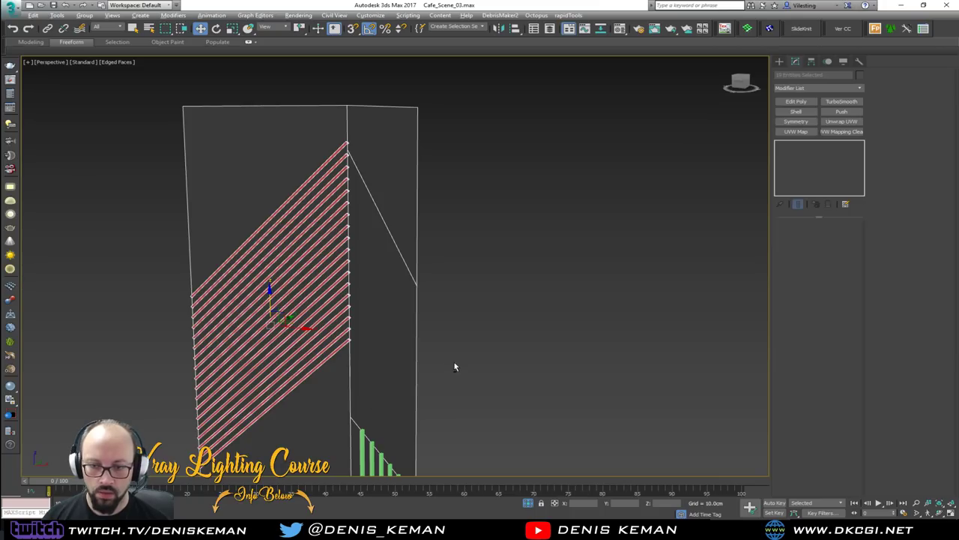
middle_drag(413, 381, 403, 315)
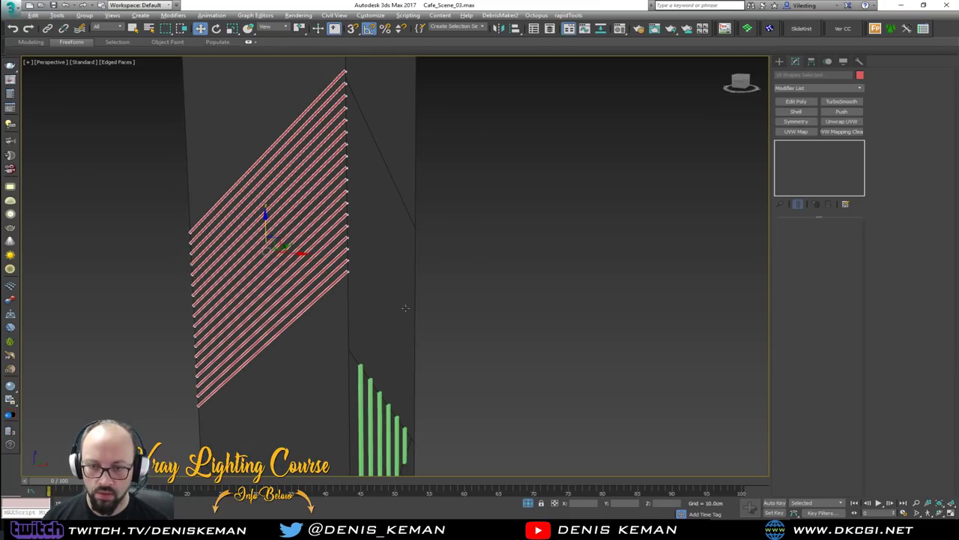
key(alt+q)
click(490, 330)
click(474, 287)
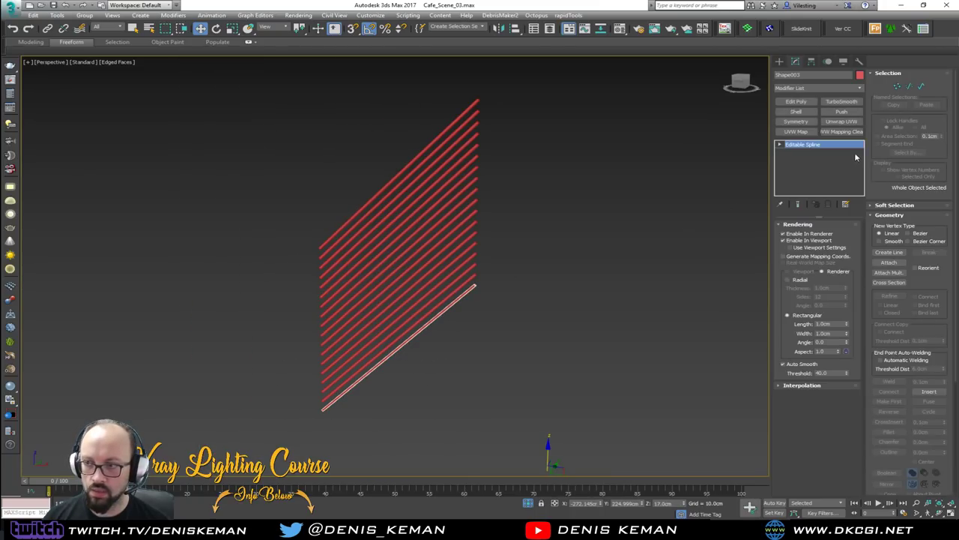
Add an Edit Poly modifier to the lowest diagonal bar, attach all the other bars to it and end the isolation.
click(795, 101)
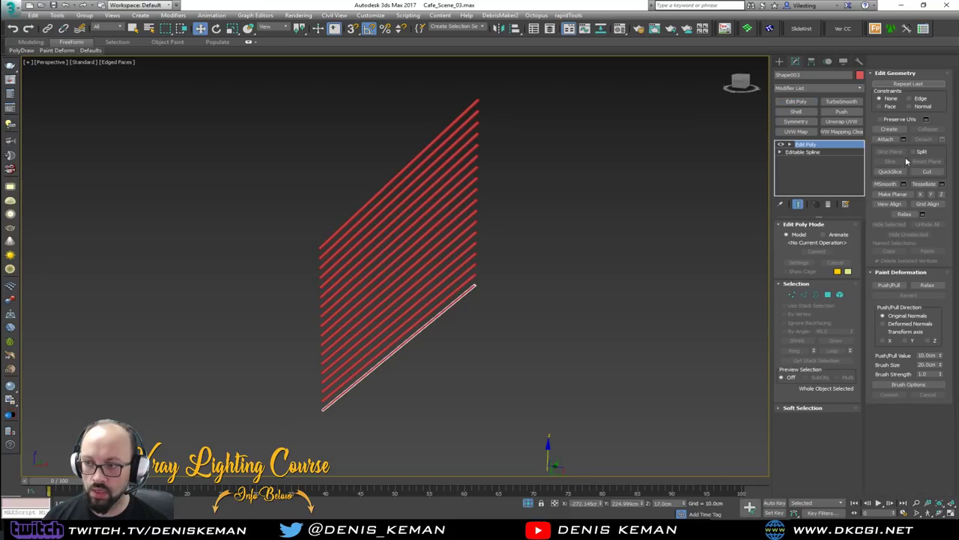
click(903, 141)
key(ctrl+a)
click(165, 248)
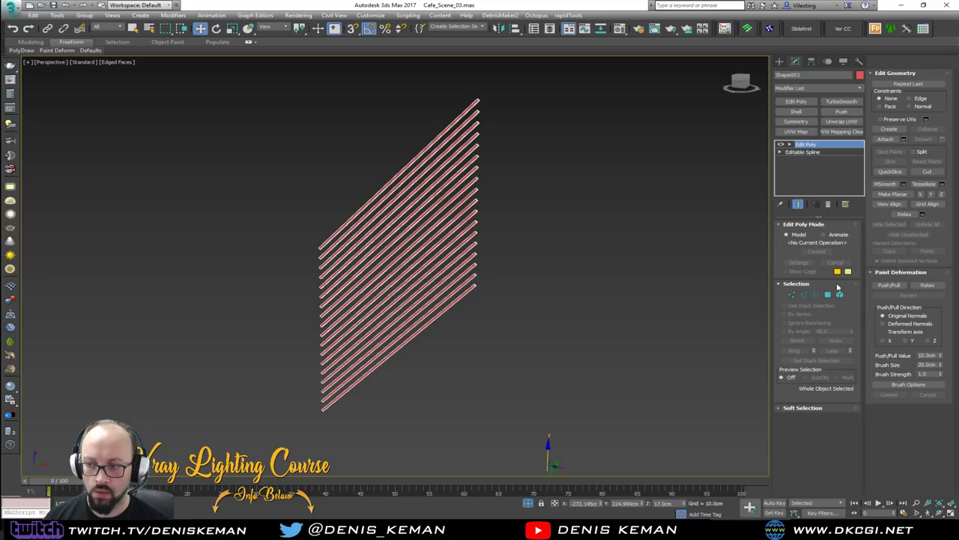
right_click(576, 214)
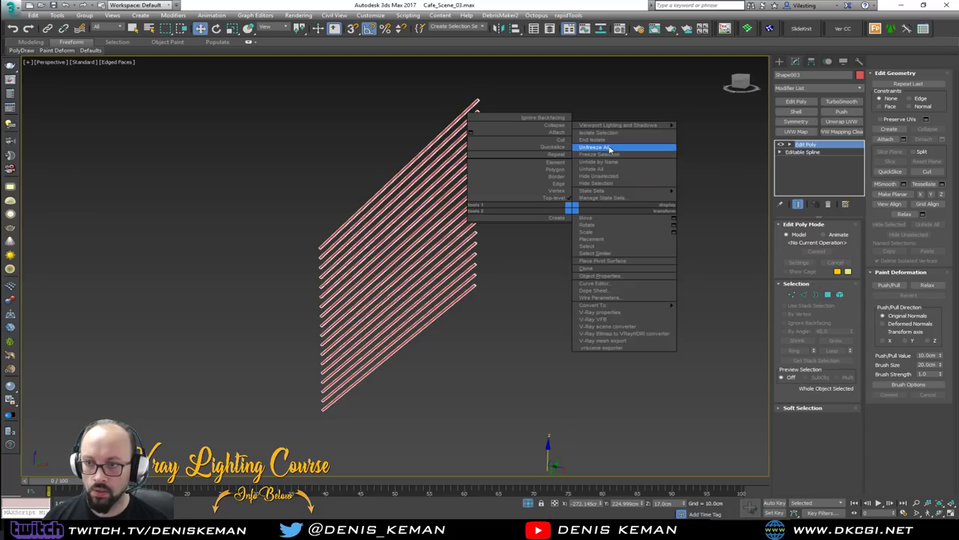
click(606, 147)
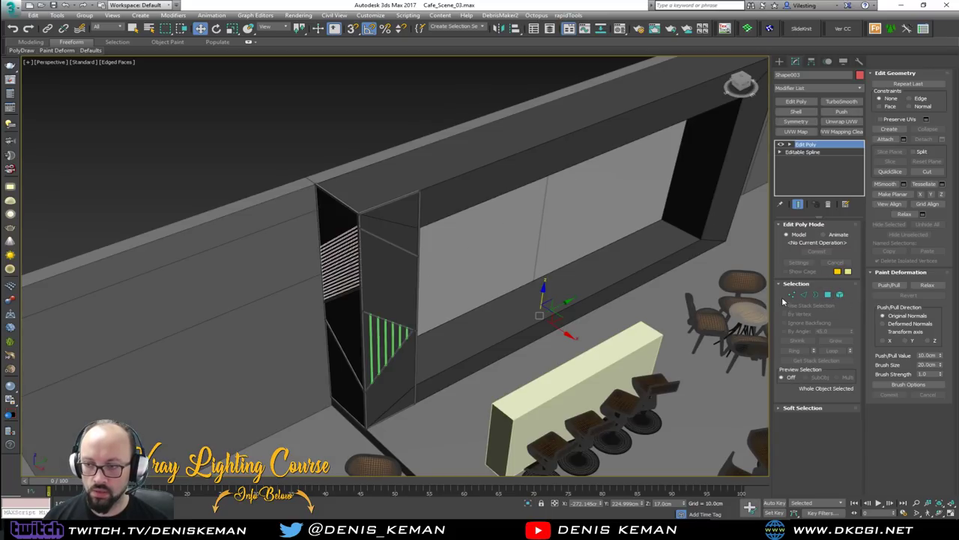
Change the attached diagonal infill bars' object colour from red to a dark colour.
click(300, 134)
scroll(340, 268, up, 5)
scroll(343, 269, up, 4)
scroll(343, 268, down, 4)
key(F4)
alt+middle_drag(342, 268, 372, 271)
click(521, 304)
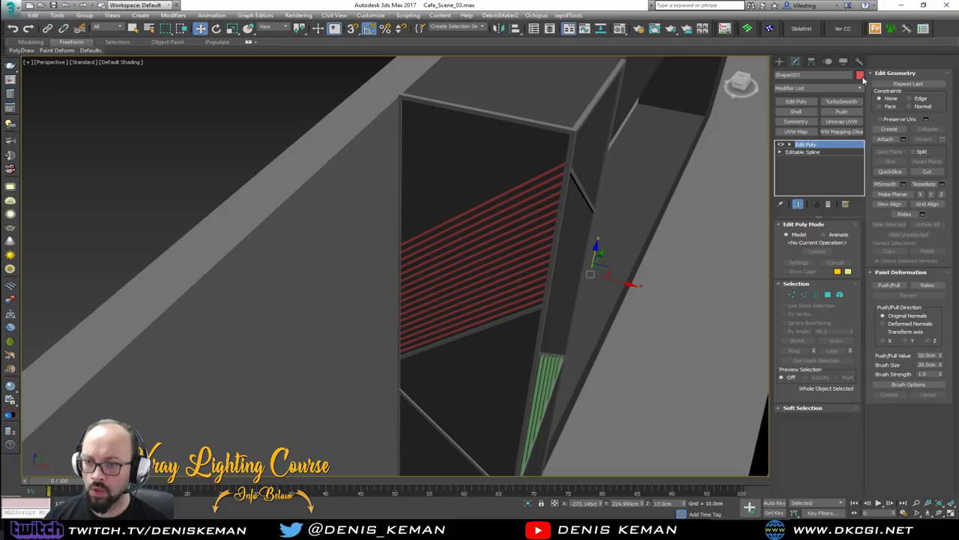
click(860, 75)
click(551, 210)
click(677, 237)
alt+middle_drag(674, 234, 483, 230)
scroll(349, 264, up, 5)
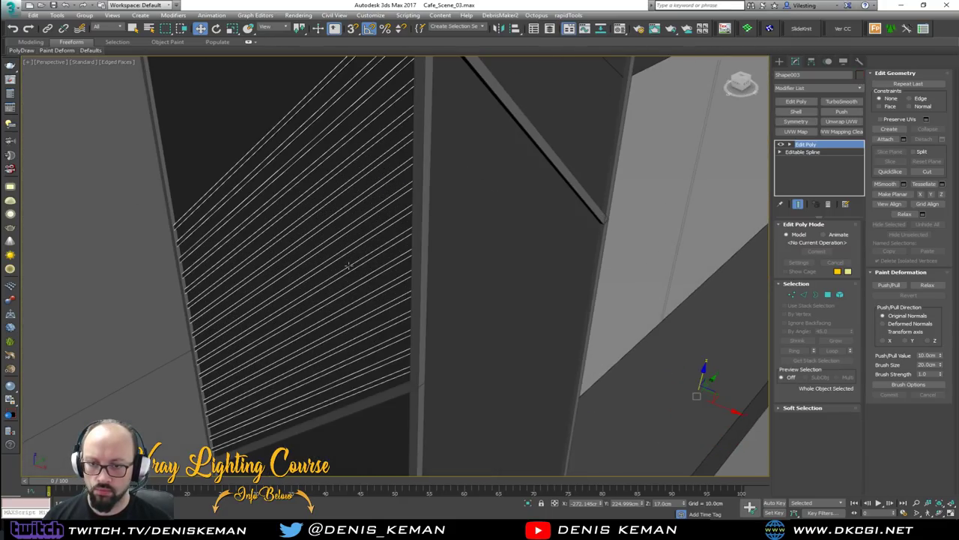
Give the post panel mesh a light grey object colour so it contrasts with the dark bars.
click(260, 99)
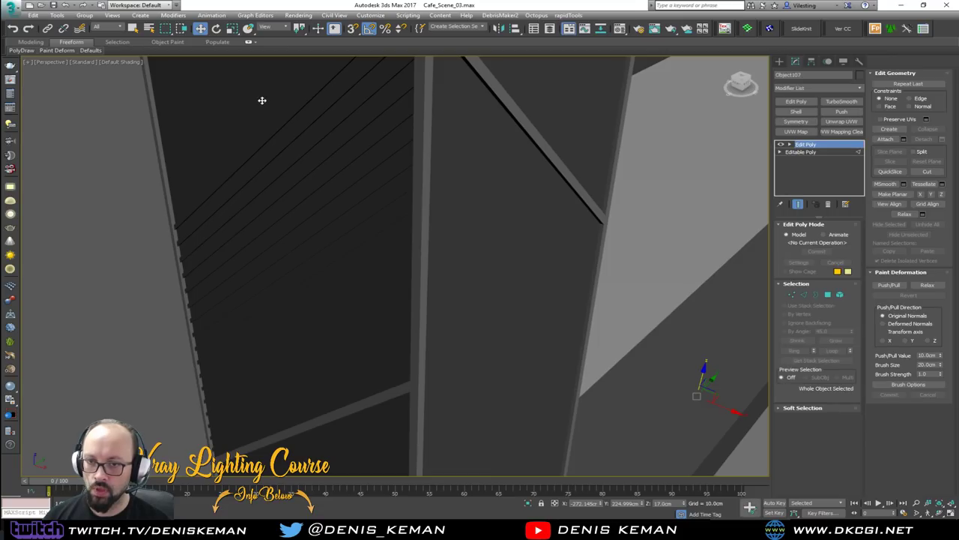
key(F4)
scroll(262, 101, down, 2)
middle_drag(262, 100, 271, 161)
key(F4)
key(F3)
key(F3)
click(861, 75)
click(537, 209)
click(684, 239)
scroll(540, 227, down, 7)
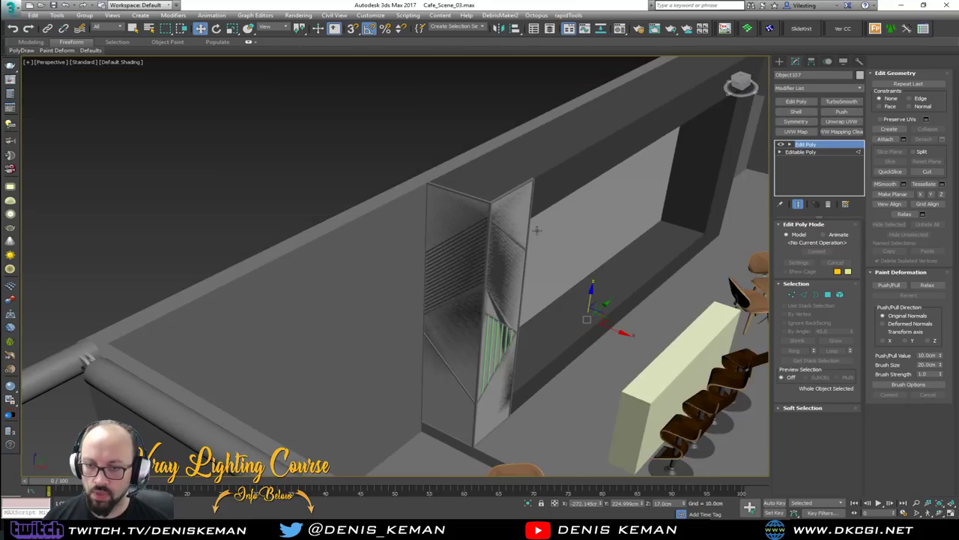
Set the right panel's vertical infill bars to a rectangular cross-section of 1 cm length and 1 cm width.
click(339, 157)
scroll(514, 287, up, 4)
scroll(514, 287, up, 3)
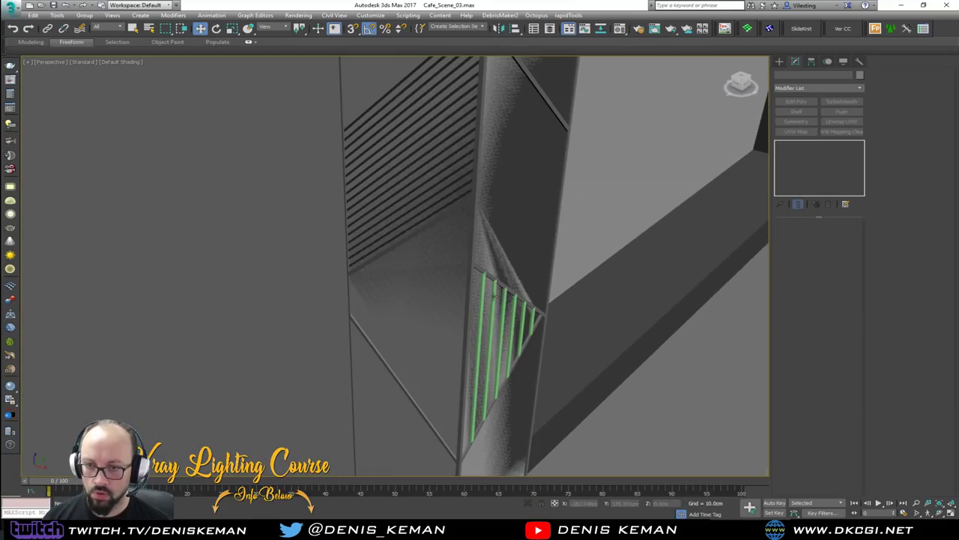
scroll(495, 293, up, 10)
middle_drag(427, 229, 453, 321)
click(439, 258)
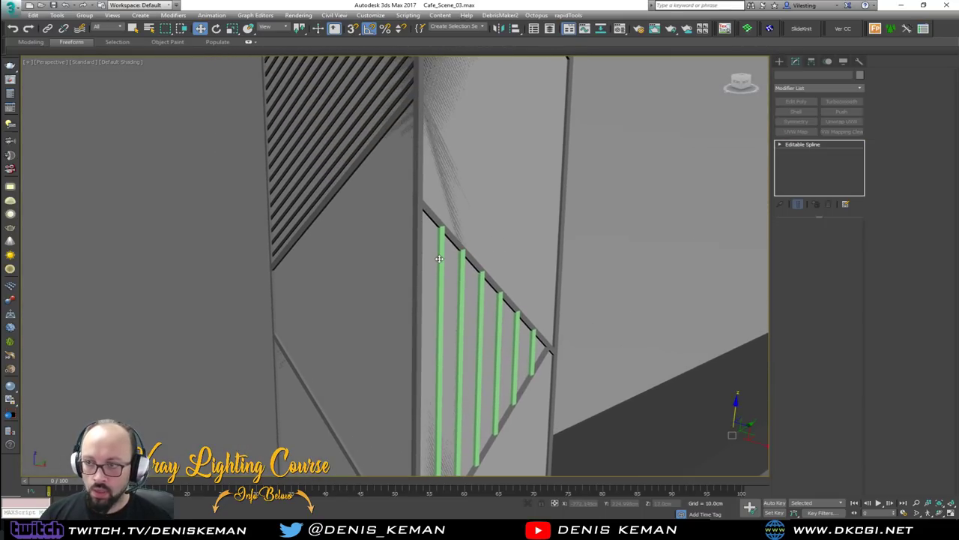
key(F4)
text(1)
key(Tab)
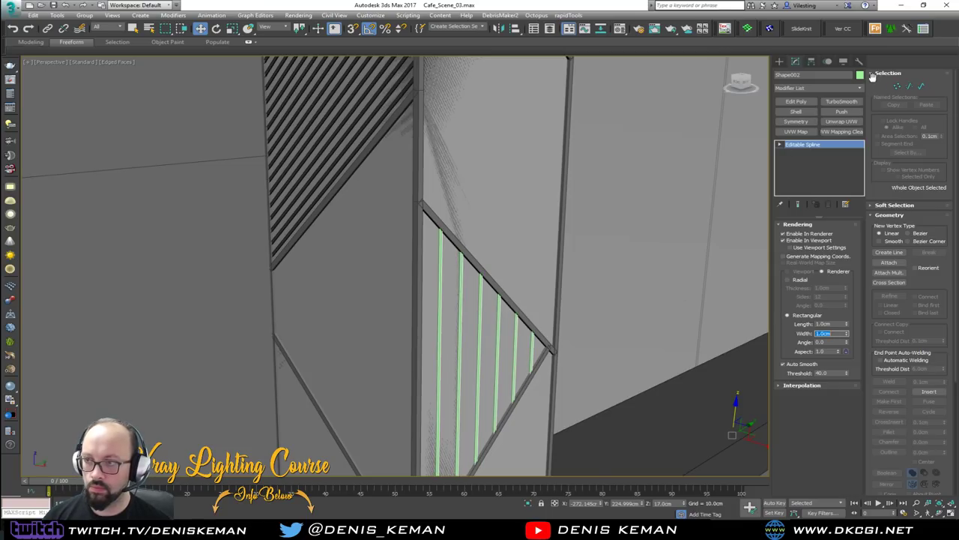
Change the right panel's vertical infill bars to the same dark object colour as the diagonal bars.
click(860, 75)
click(548, 211)
click(678, 237)
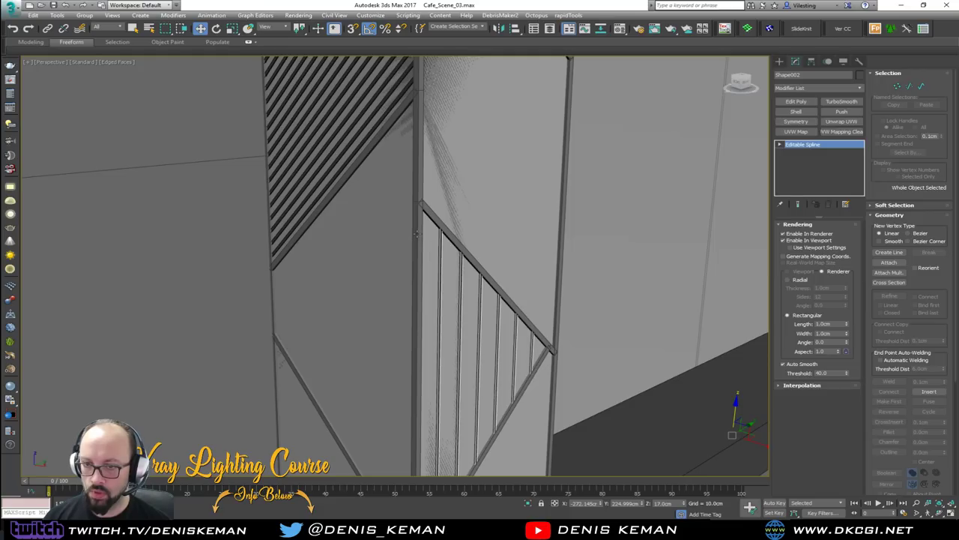
Select the post panel mesh together with its frame, diagonal and infill bars, and isolate them.
ctrl+click(417, 234)
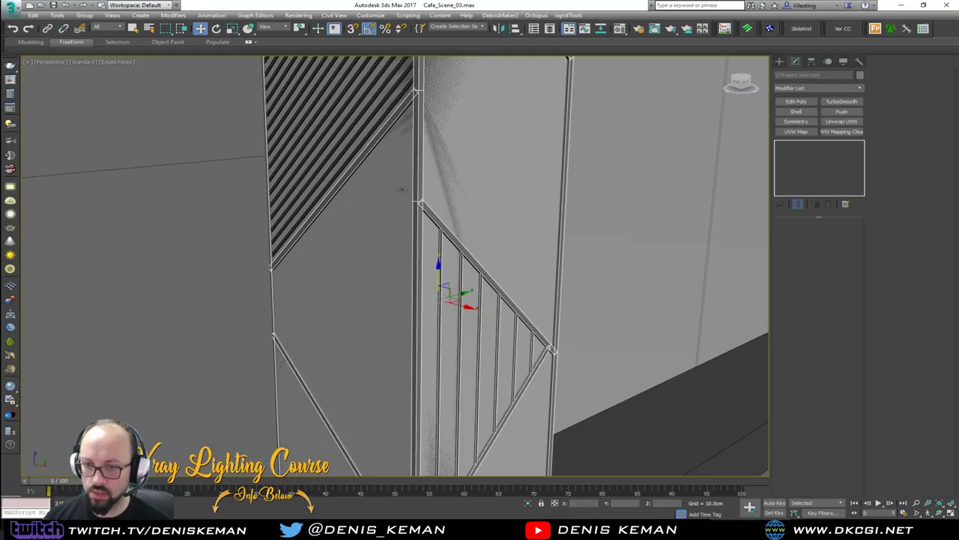
ctrl+click(350, 157)
ctrl+click(368, 213)
middle_drag(402, 214, 341, 251)
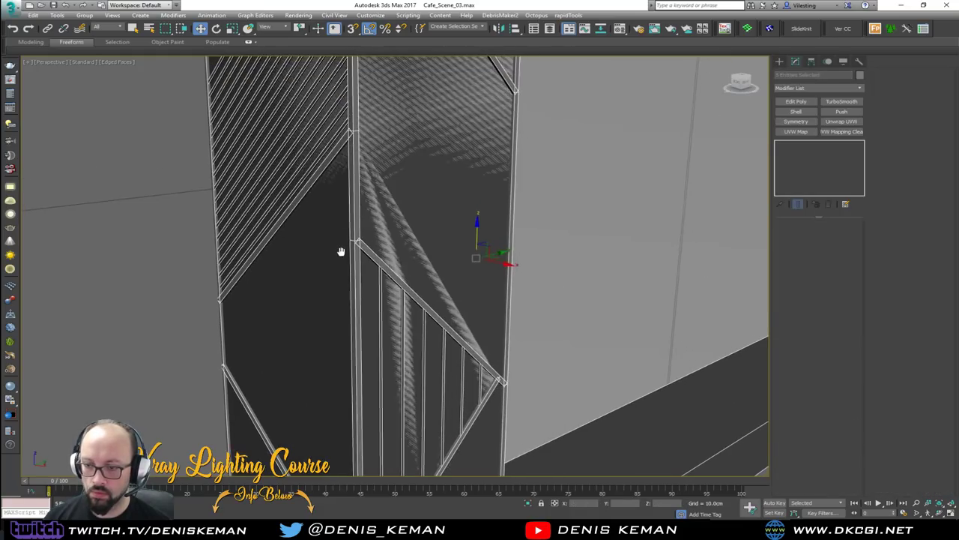
scroll(342, 252, down, 3)
scroll(377, 255, down, 5)
alt+click(516, 299)
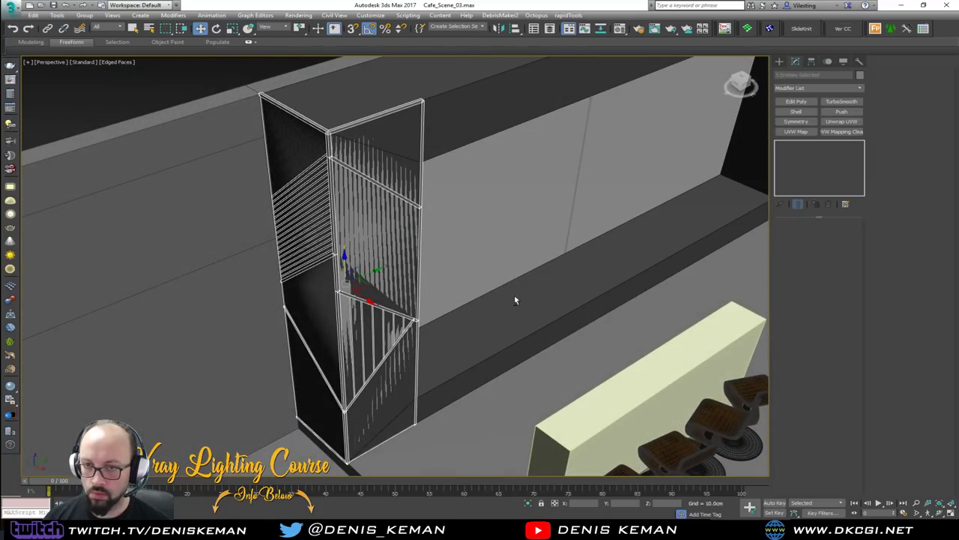
key(q)
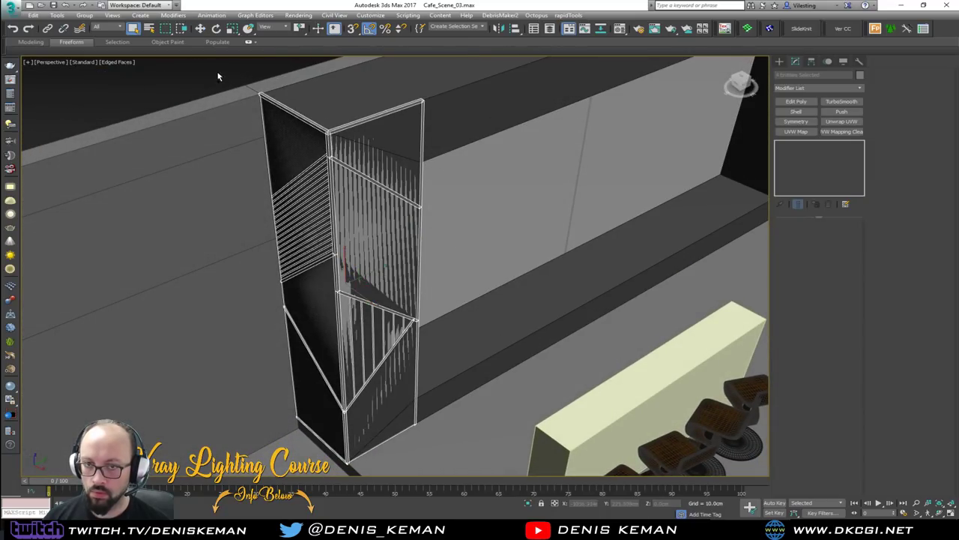
ctrl+drag(306, 121, 306, 123)
alt+click(160, 109)
drag(568, 150, 568, 151)
key(alt+q)
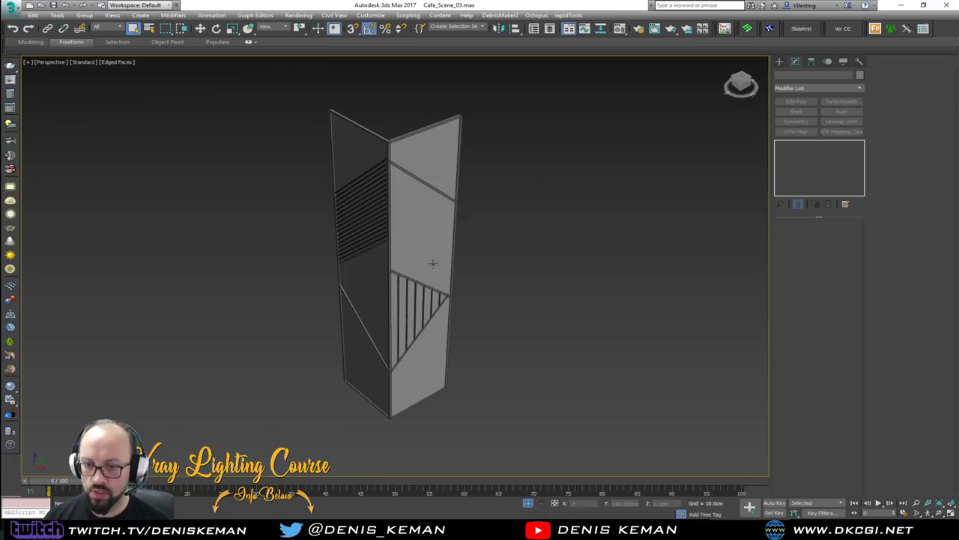
Detach the right panel's polygon between the upper diagonal bar and the infill bars as a cloned object.
scroll(434, 263, up, 2)
alt+middle_drag(432, 258, 425, 226)
scroll(424, 257, down, 5)
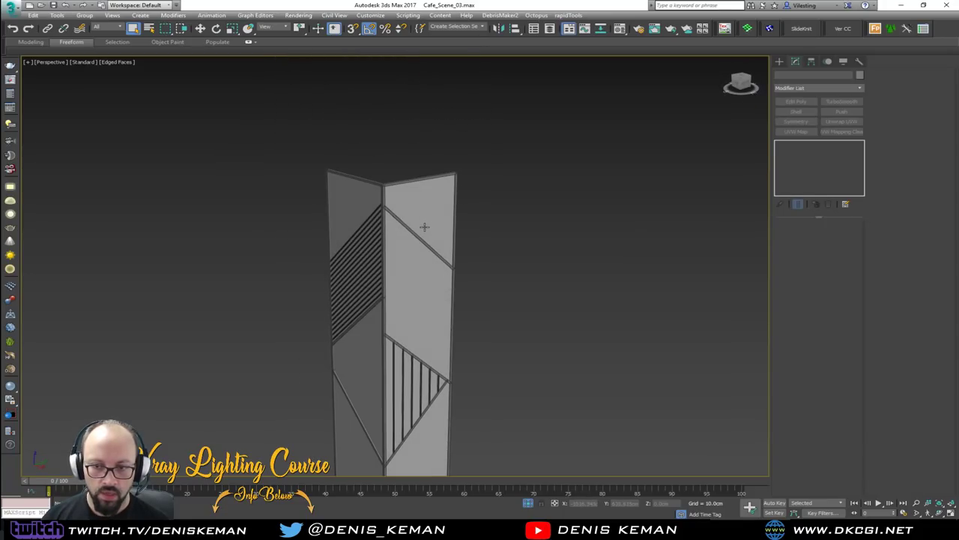
alt+middle_drag(439, 262, 398, 298)
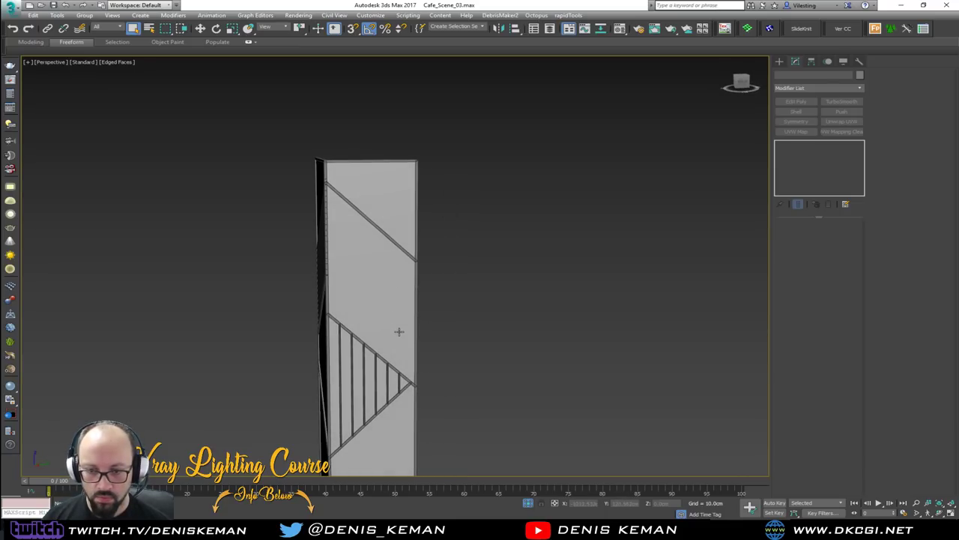
click(393, 297)
key(4)
scroll(392, 297, up, 3)
click(393, 296)
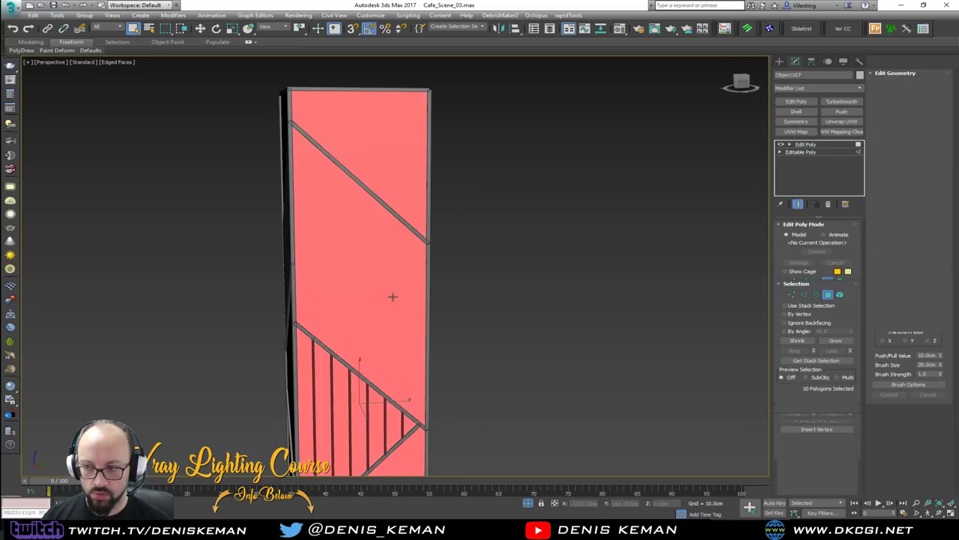
alt+middle_drag(393, 297, 408, 322)
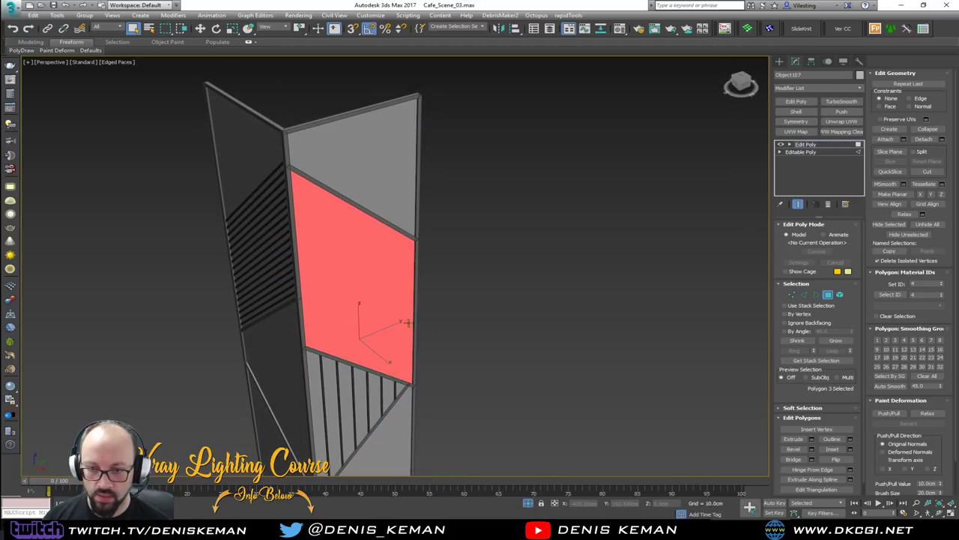
click(942, 141)
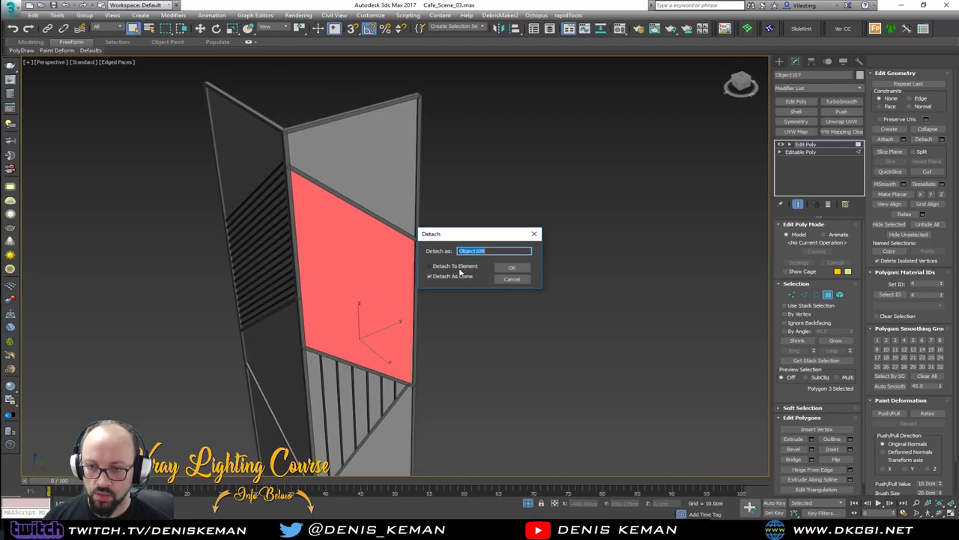
click(514, 268)
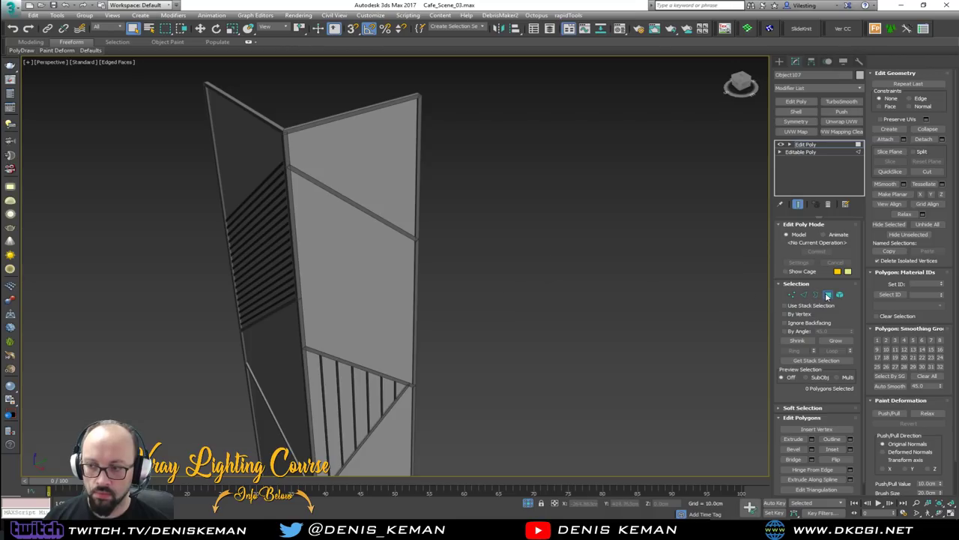
Move the detached panel piece about 4.5 cm outward from the post and centre its pivot on the object.
click(366, 299)
key(w)
drag(644, 376, 649, 379)
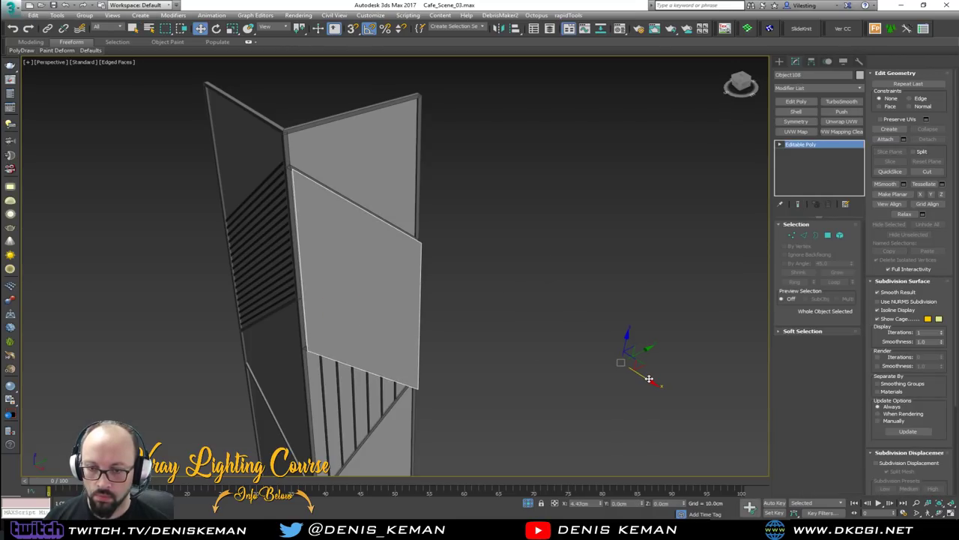
alt+middle_drag(621, 354, 557, 328)
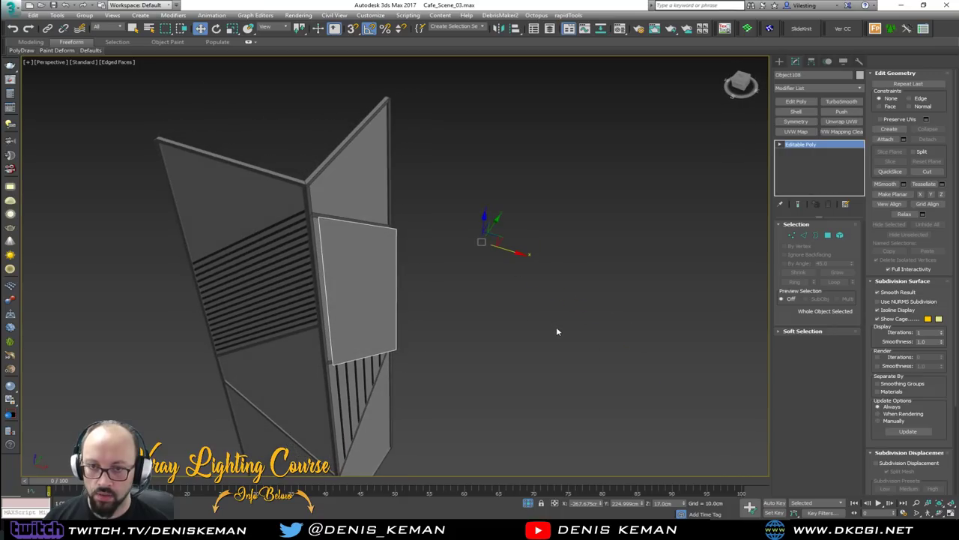
click(811, 62)
click(818, 121)
click(822, 168)
click(818, 121)
alt+middle_drag(467, 208, 409, 237)
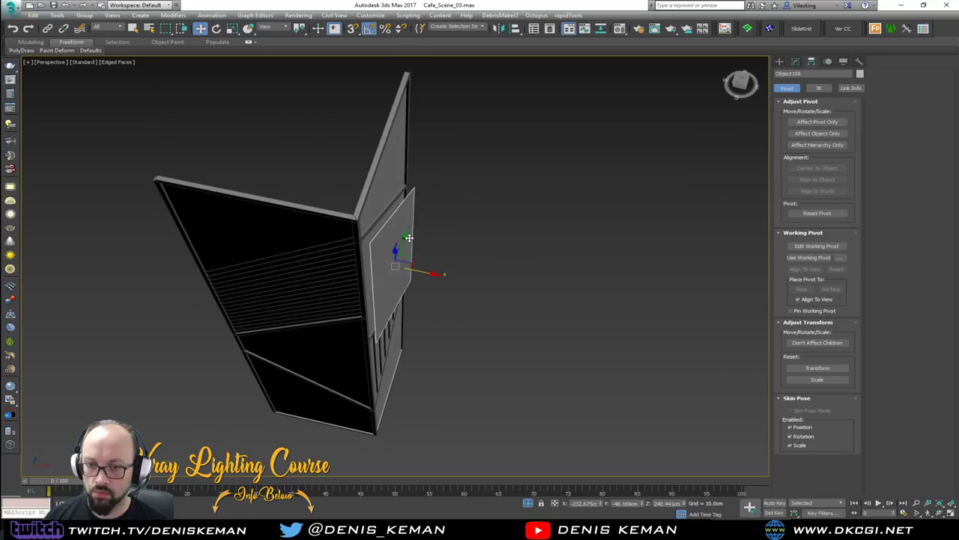
Reposition the detached piece with snapping so it stands in front of the right frame, and check the CoffeeLab reference's planks.
scroll(415, 257, up, 3)
drag(413, 278, 403, 139)
key(s)
alt+middle_drag(407, 160, 393, 182)
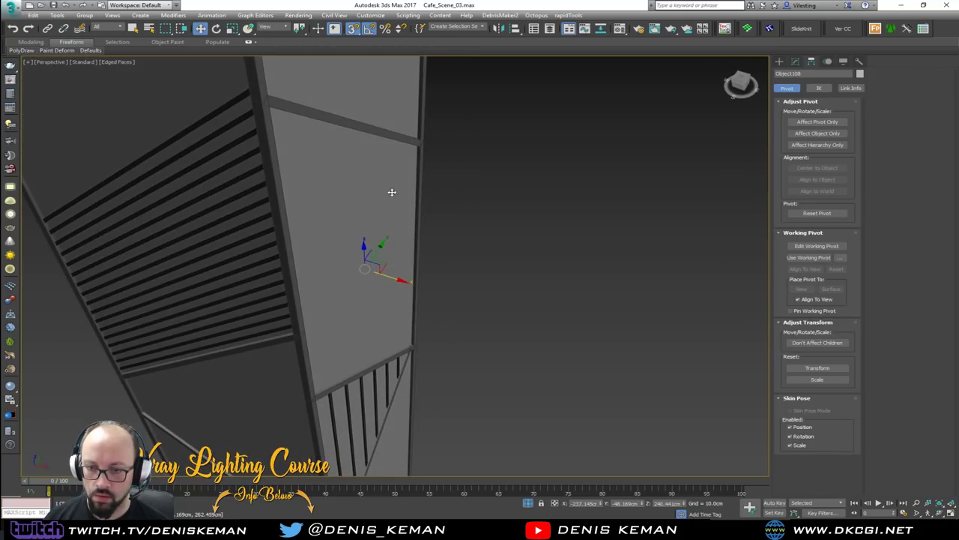
mouse_move(376, 269)
alt+middle_down()
mouse_move(424, 286)
mouse_move(384, 281)
alt+middle_up()
drag(0, 107, 549, 80)
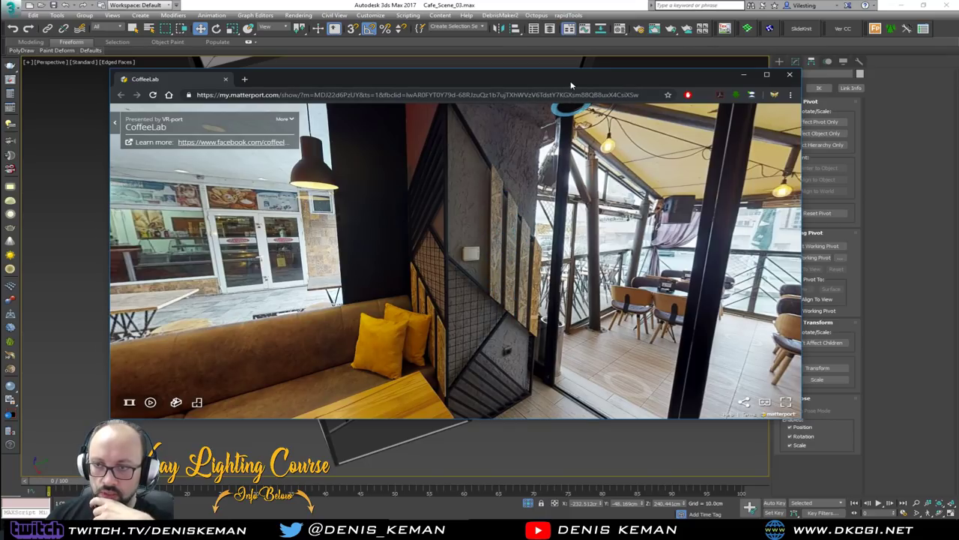
key(alt+Tab)
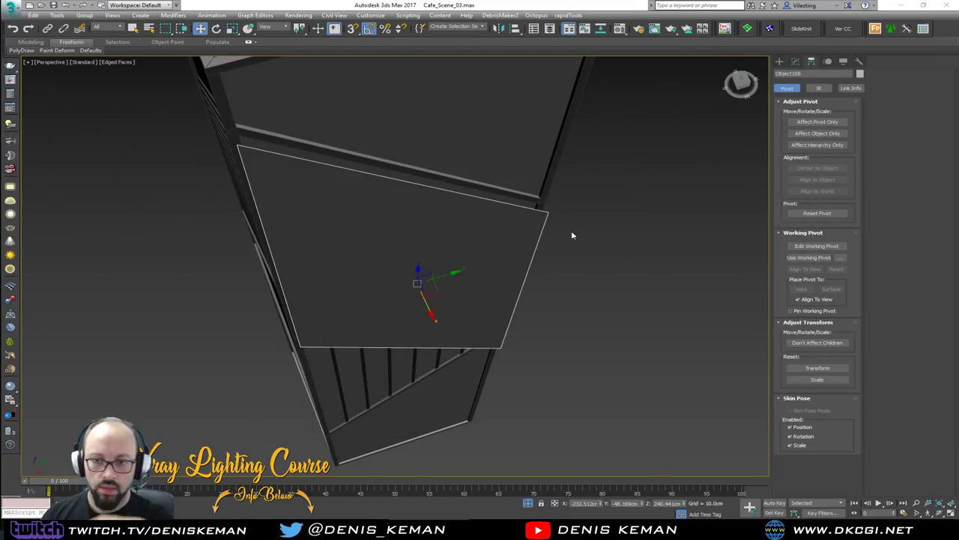
Remove the redundant vertices along the detached piece's lower and left edges, keeping only its corner vertices.
click(795, 61)
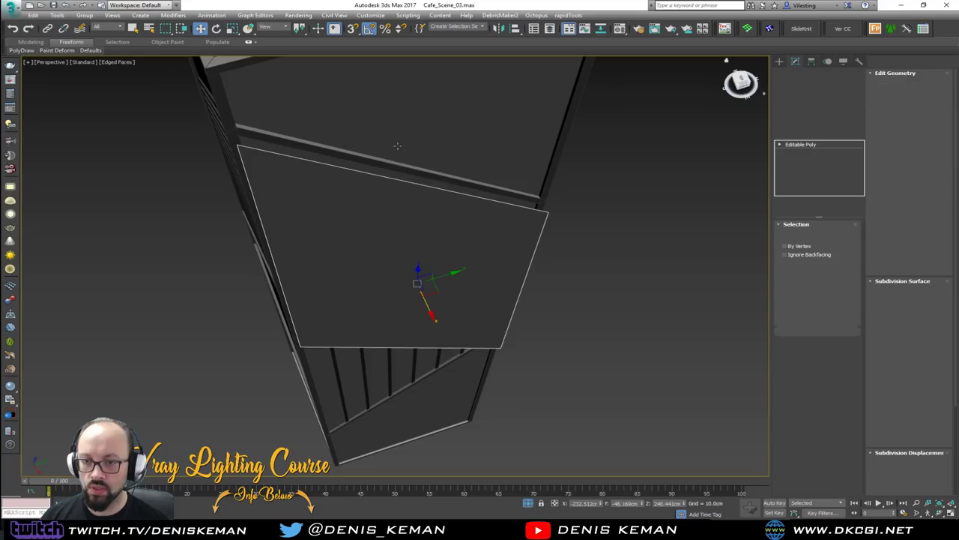
key(2)
drag(399, 148, 399, 404)
alt+middle_drag(506, 272, 492, 255)
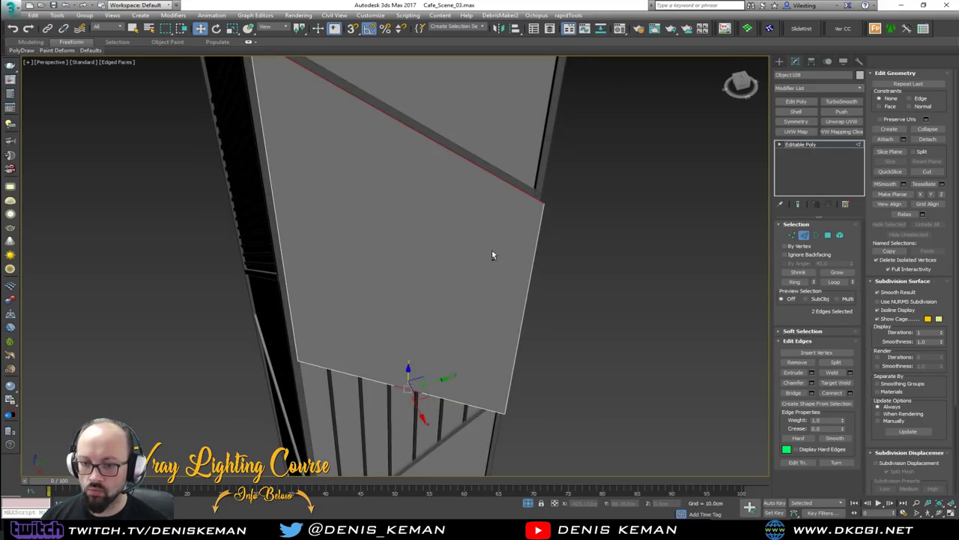
key(1)
key(F3)
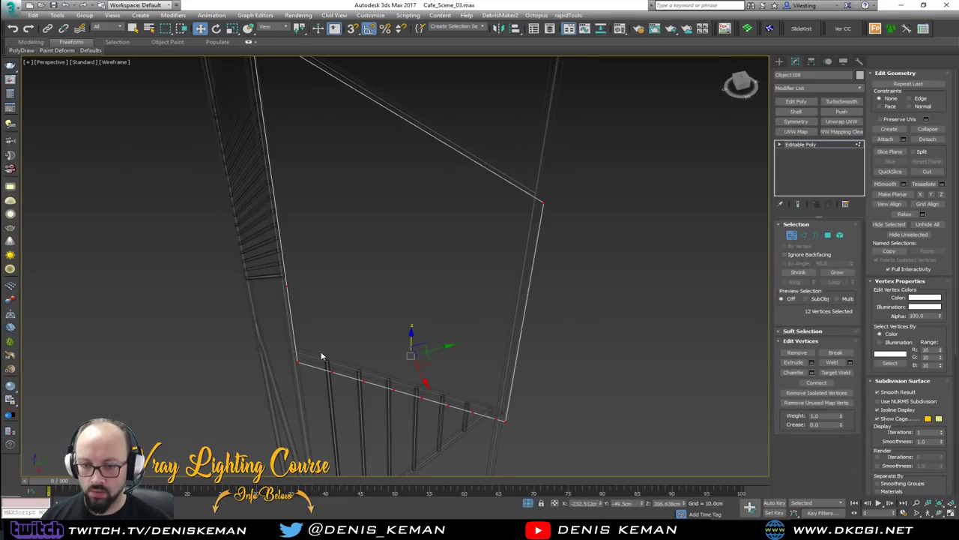
drag(455, 437, 502, 443)
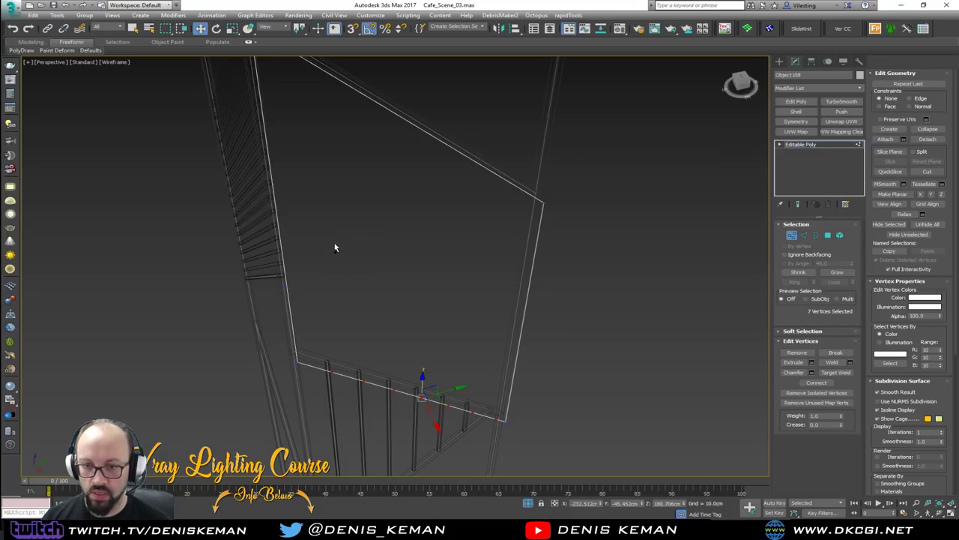
alt+middle_drag(242, 322, 281, 302)
alt+middle_drag(413, 326, 385, 253)
click(385, 253)
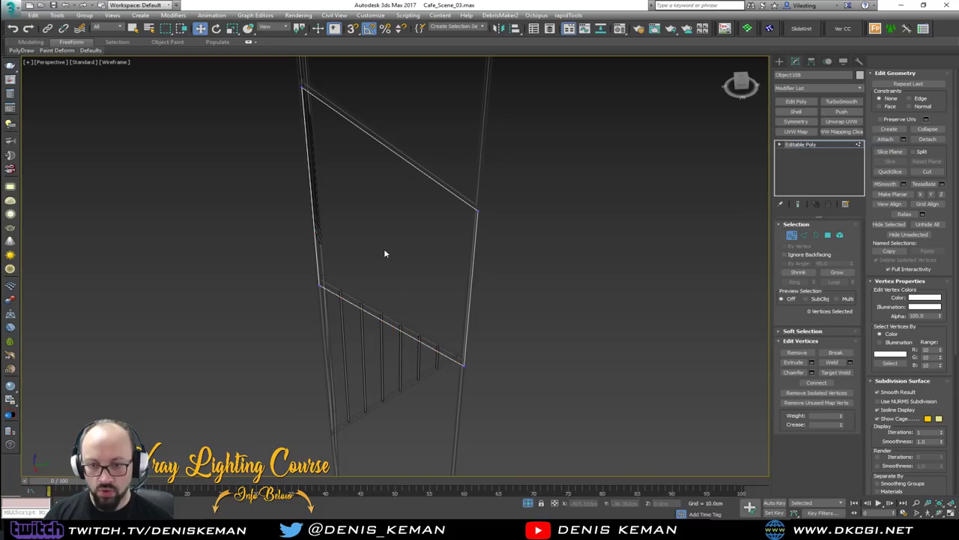
Connect the detached piece's upper and lower edges with 6 segments to divide it into vertical strips.
key(2)
click(401, 153)
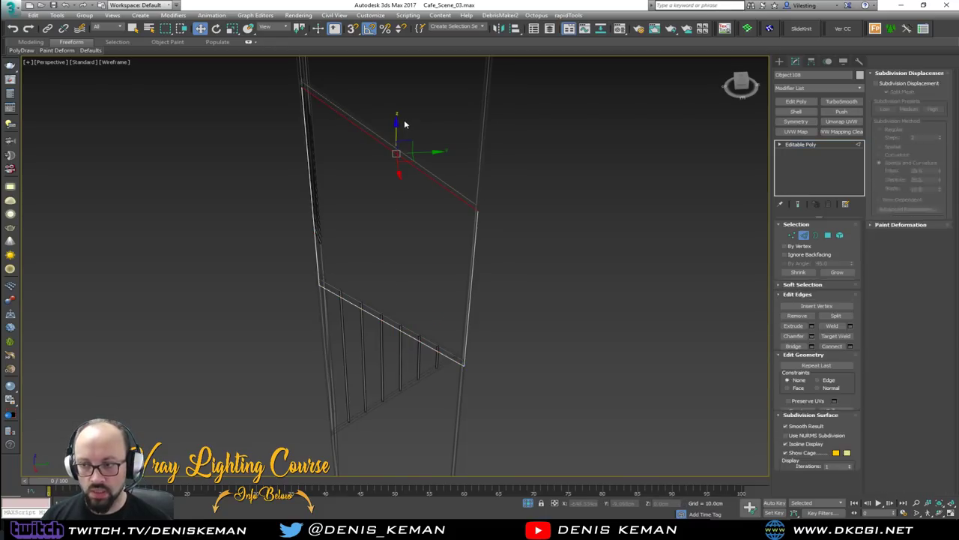
drag(403, 310, 404, 308)
alt+middle_drag(408, 297, 419, 275)
key(F3)
scroll(411, 276, up, 5)
scroll(418, 275, down, 2)
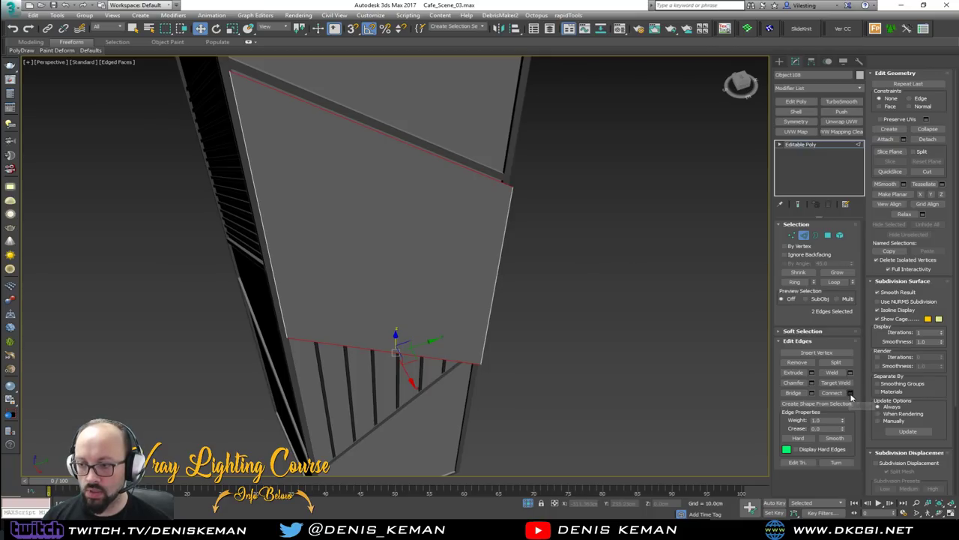
click(850, 394)
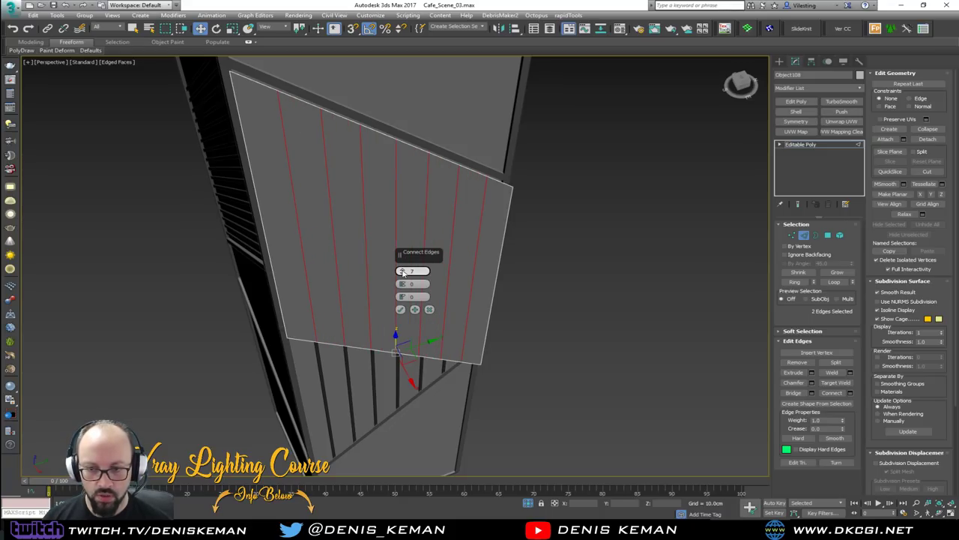
click(403, 276)
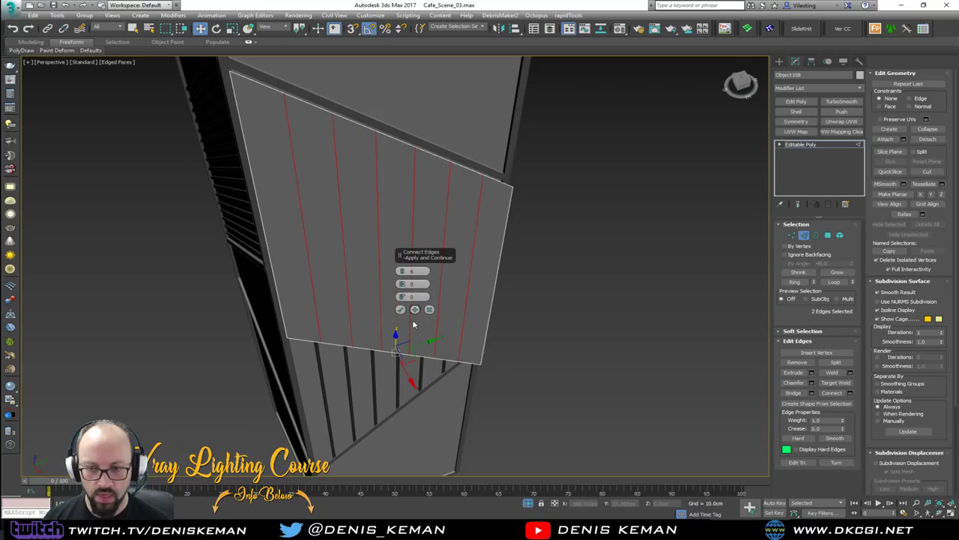
click(402, 310)
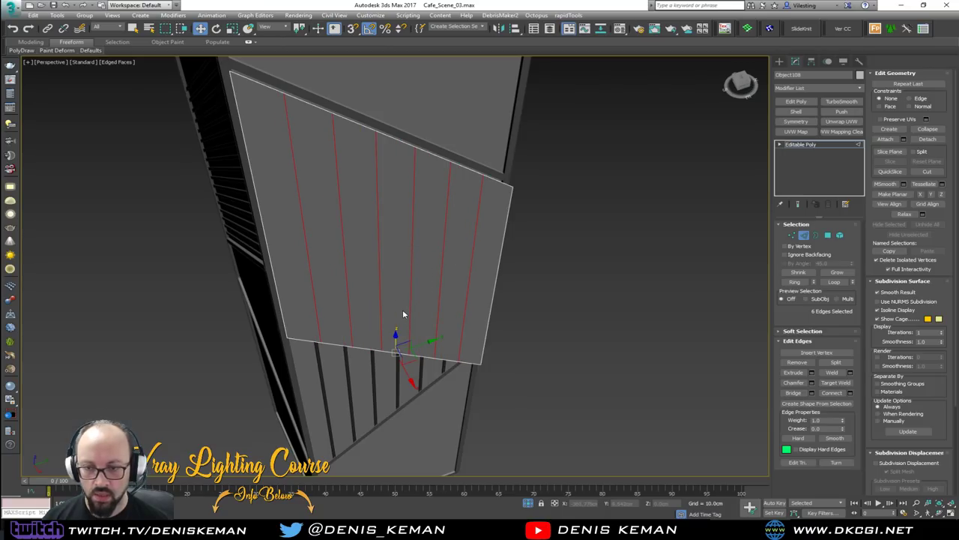
Chamfer the six dividing edges by 1 cm as an open chamfer without smoothing, separating the strips into planks.
click(811, 382)
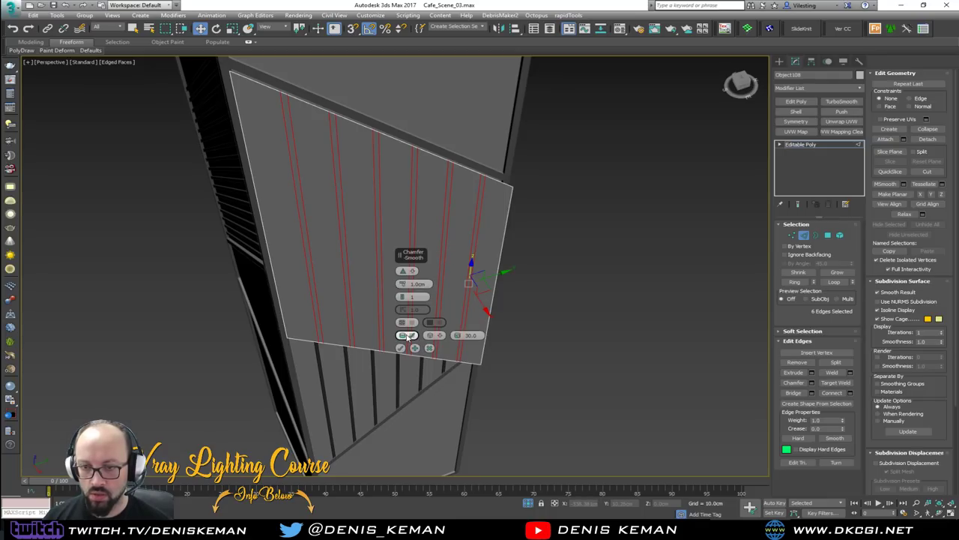
alt+middle_drag(540, 259, 533, 236)
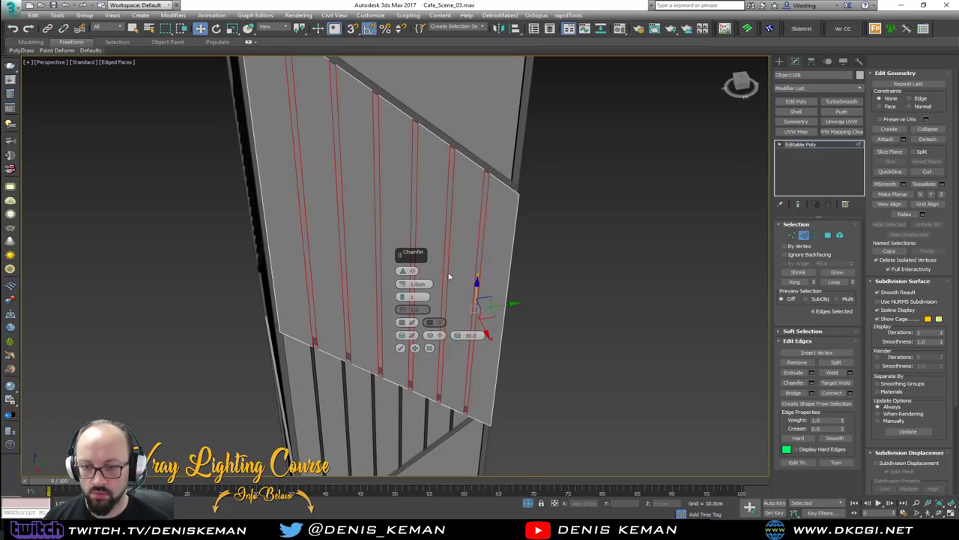
click(401, 349)
alt+middle_drag(426, 338, 468, 298)
click(803, 235)
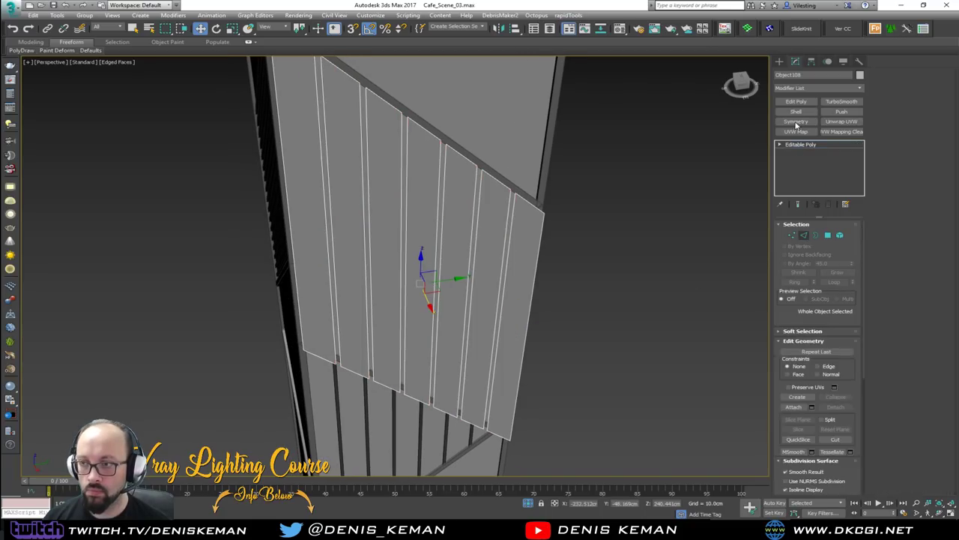
Thicken the planks with a Shell modifier and bevel their edges with a Chamfer modifier set to 0.1 cm.
click(796, 111)
alt+middle_drag(569, 187, 724, 108)
click(801, 88)
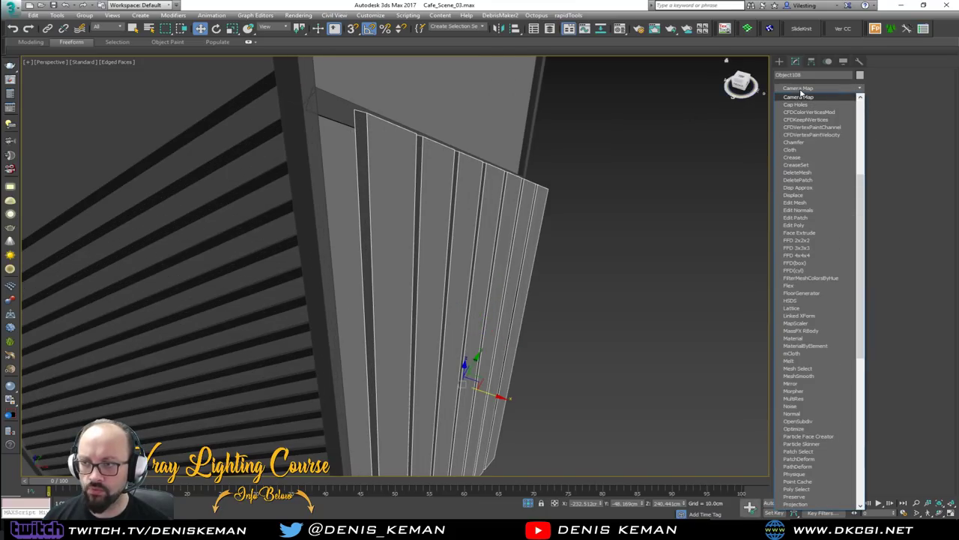
click(791, 142)
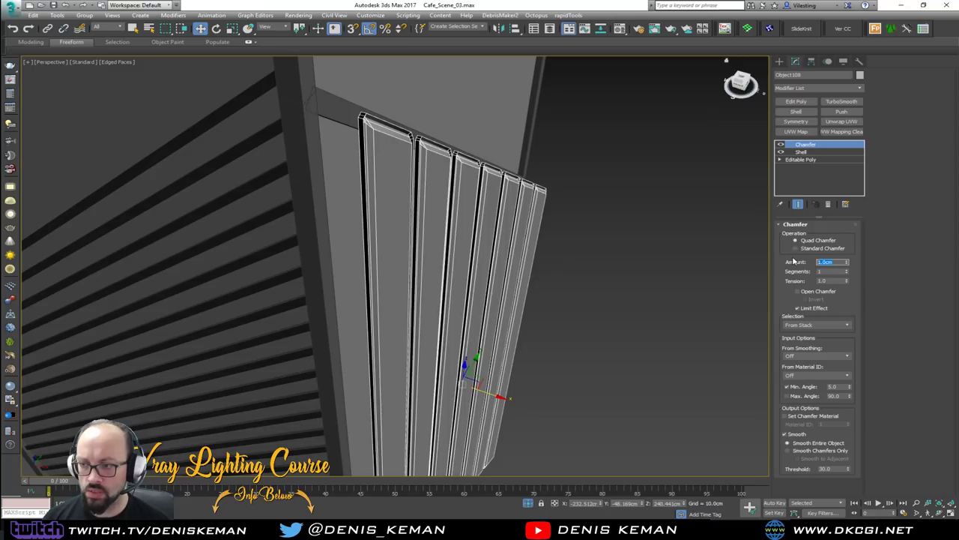
text(0.1)
key(Return)
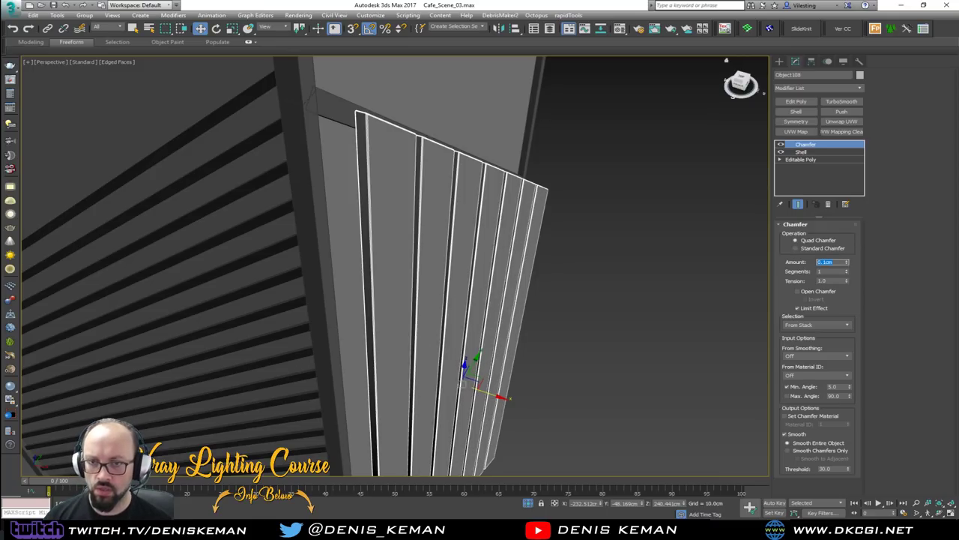
Move the thickened planks back in against the right post panel and switch the viewport to plain shading.
click(625, 225)
key(F3)
key(F3)
alt+middle_drag(540, 228, 485, 218)
click(468, 217)
scroll(403, 252, up, 4)
alt+middle_drag(403, 252, 398, 212)
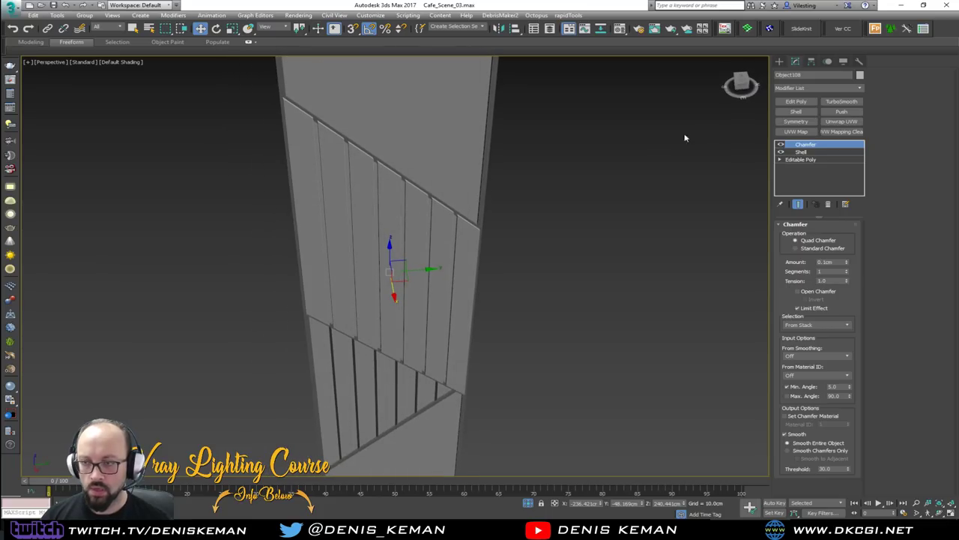
Change the planks' object colour to the custom dark grey.
click(860, 76)
click(549, 208)
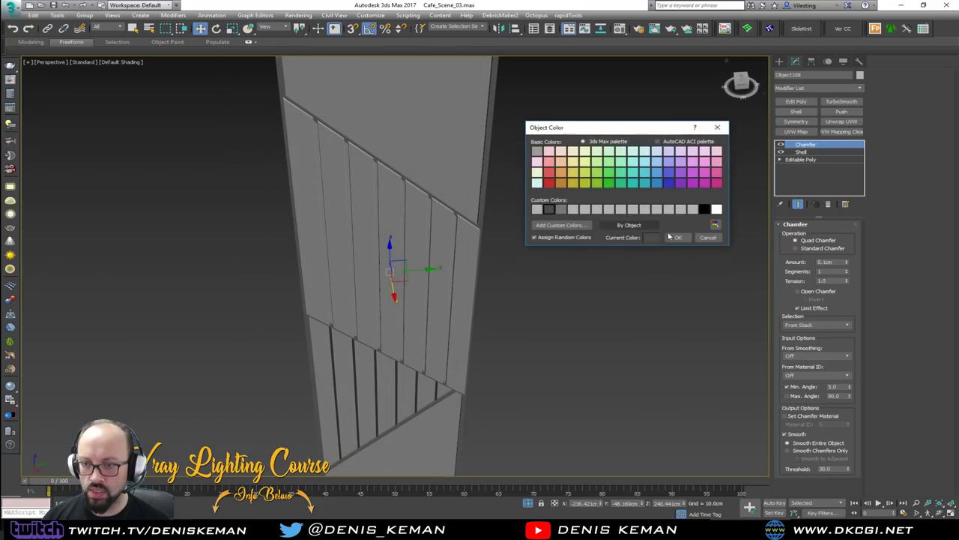
click(678, 237)
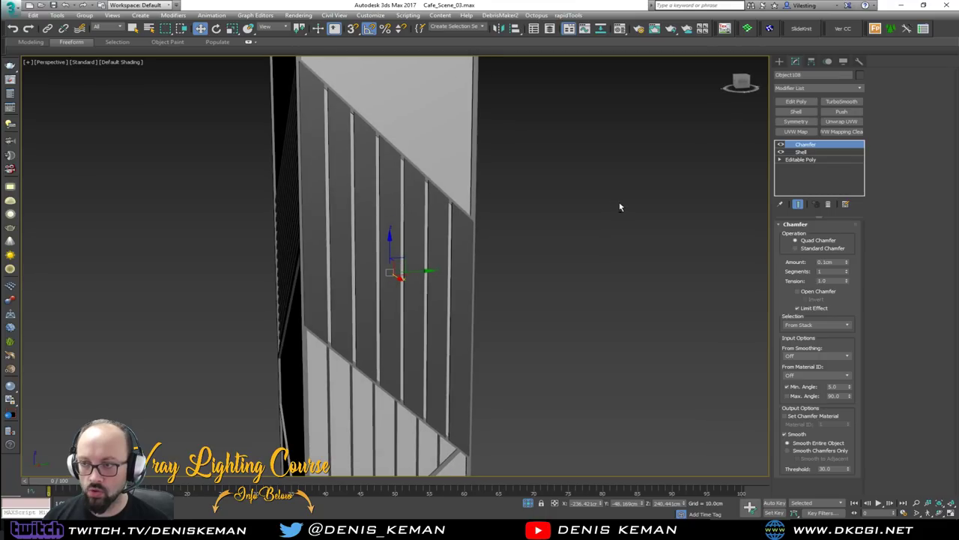
Add an Edit Poly modifier to the planks and delete the three elements nearest the post's centre corner.
click(796, 101)
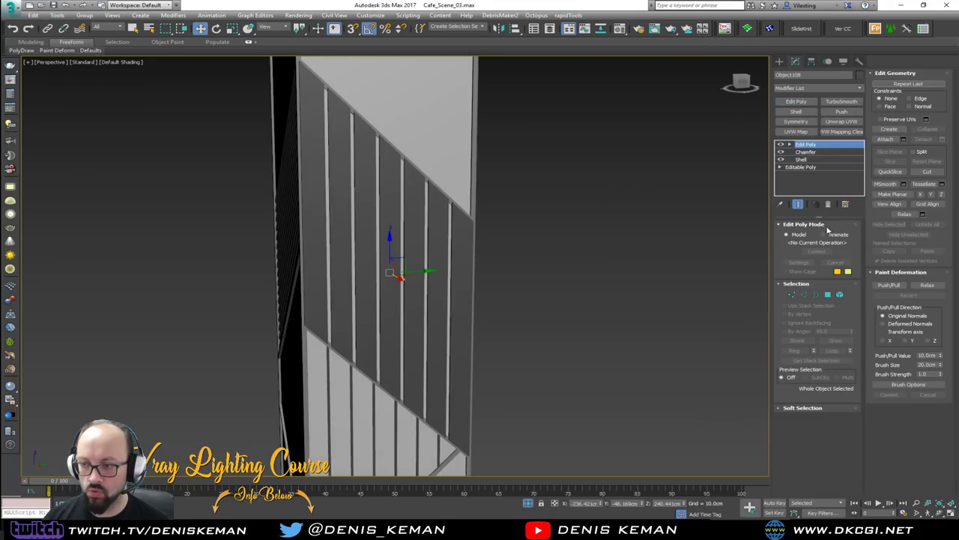
click(839, 294)
drag(260, 151, 364, 210)
alt+middle_drag(365, 210, 399, 212)
middle_drag(405, 221, 366, 133)
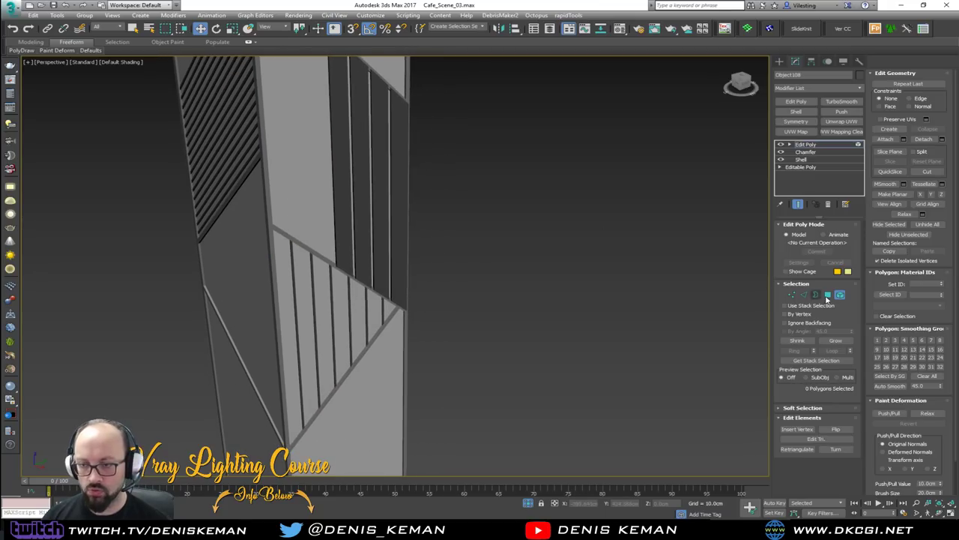
click(840, 295)
mouse_move(378, 266)
alt+middle_down()
mouse_move(377, 249)
mouse_move(391, 278)
alt+middle_up()
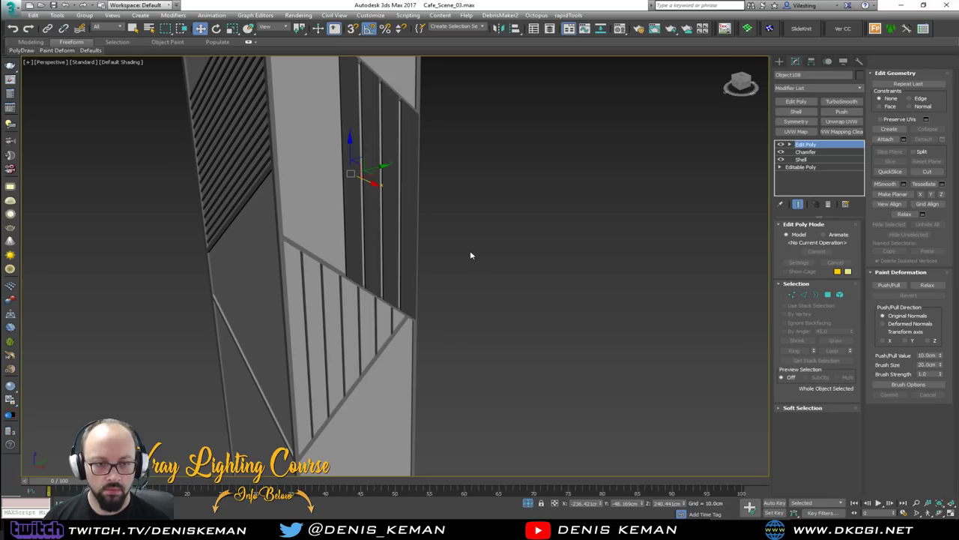
Deselect the remaining planks and turn the edged faces display back on.
middle_drag(440, 256, 454, 281)
scroll(467, 275, down, 3)
click(620, 267)
scroll(435, 244, up, 3)
key(F4)
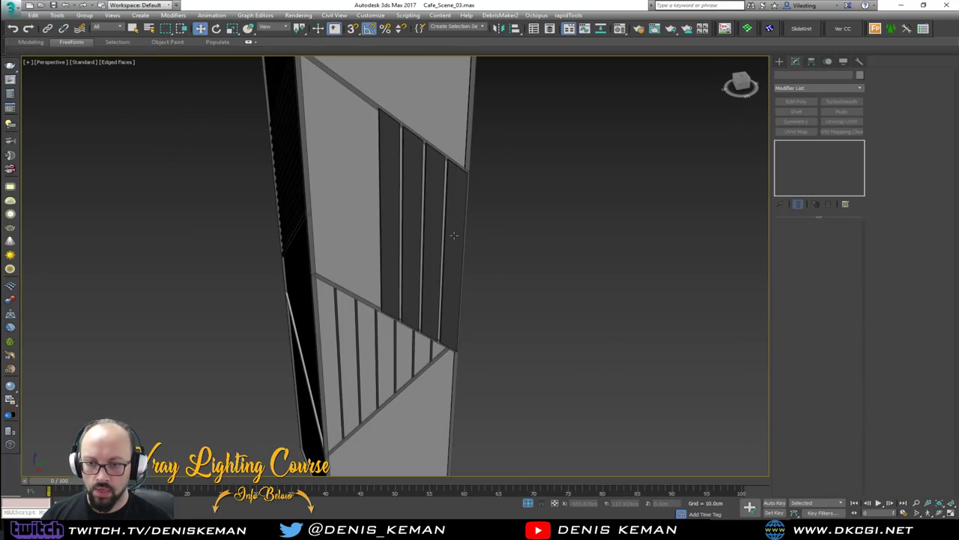
Switch to the browser's CoffeeLab reference and compare its decorative post panels with the modelled post.
alt+middle_drag(435, 244, 410, 230)
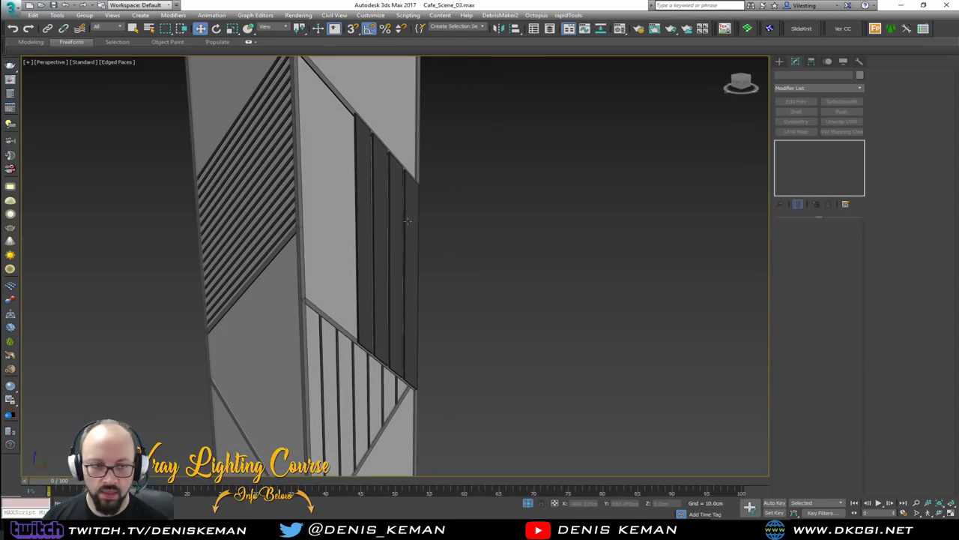
key(alt+Tab)
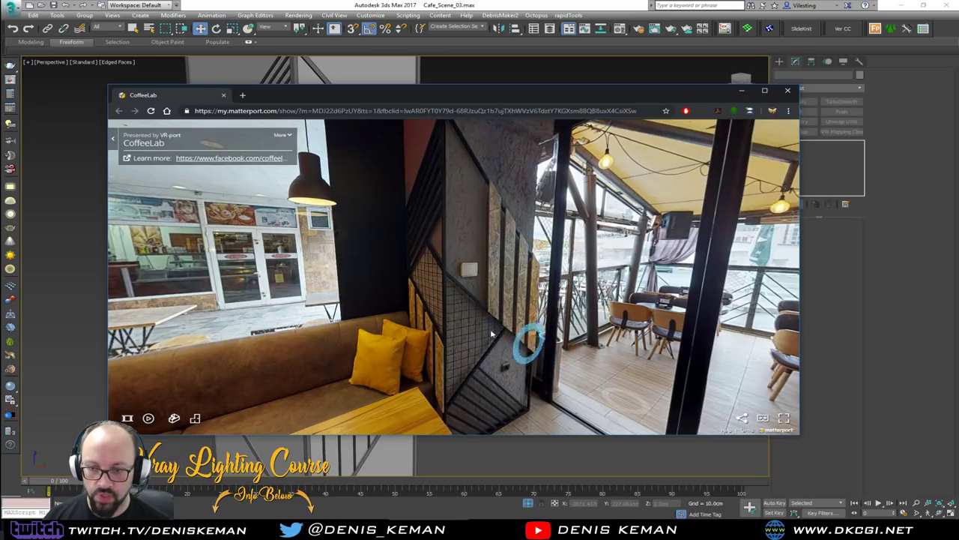
drag(451, 91, 958, 120)
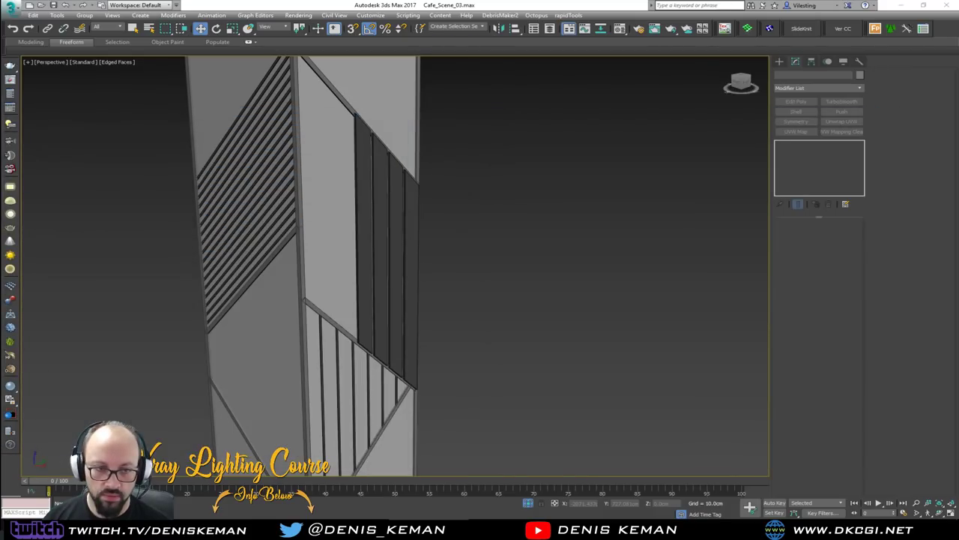
Detach the left post side's lowest polygon, below the diagonal bar, as a separate object and show plain shading without edges.
middle_drag(383, 263, 391, 139)
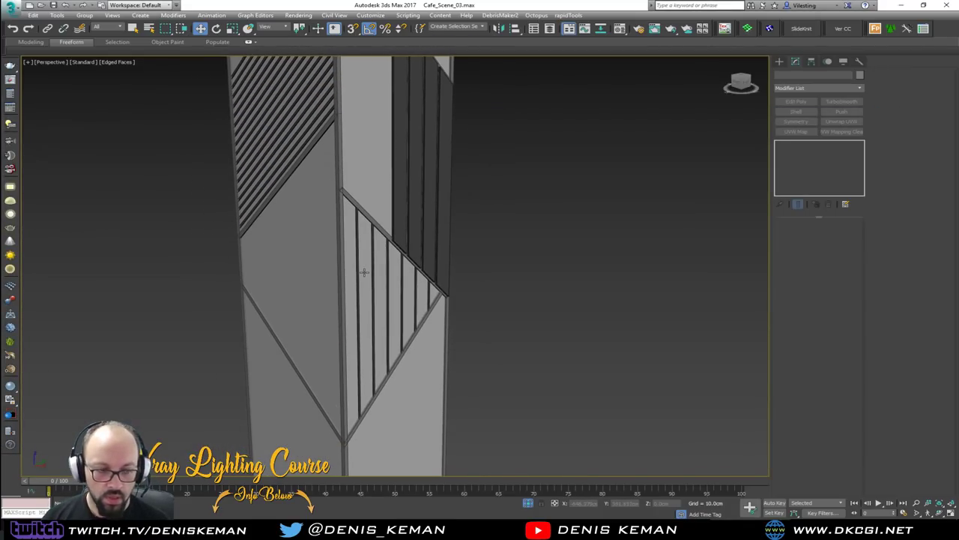
middle_drag(359, 283, 356, 230)
click(321, 348)
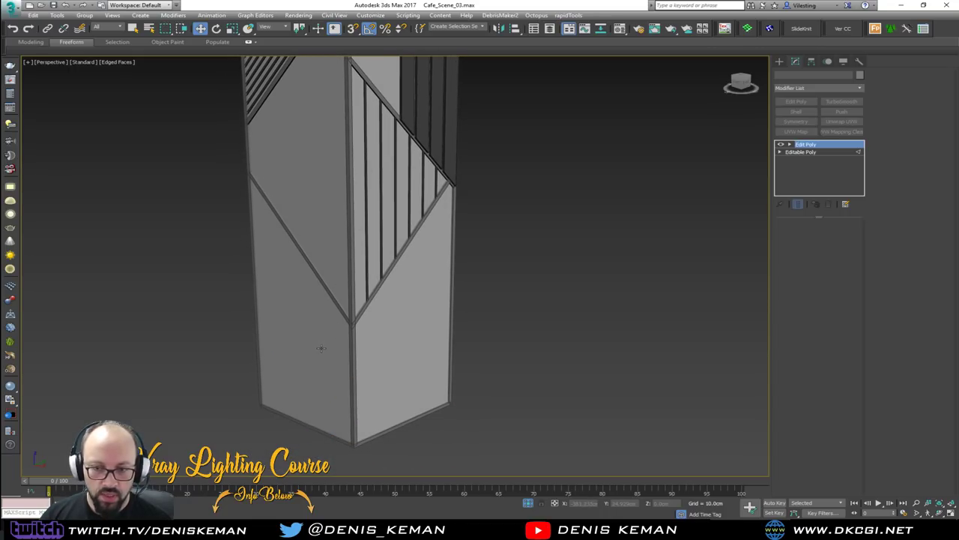
key(F4)
alt+middle_drag(389, 156, 347, 305)
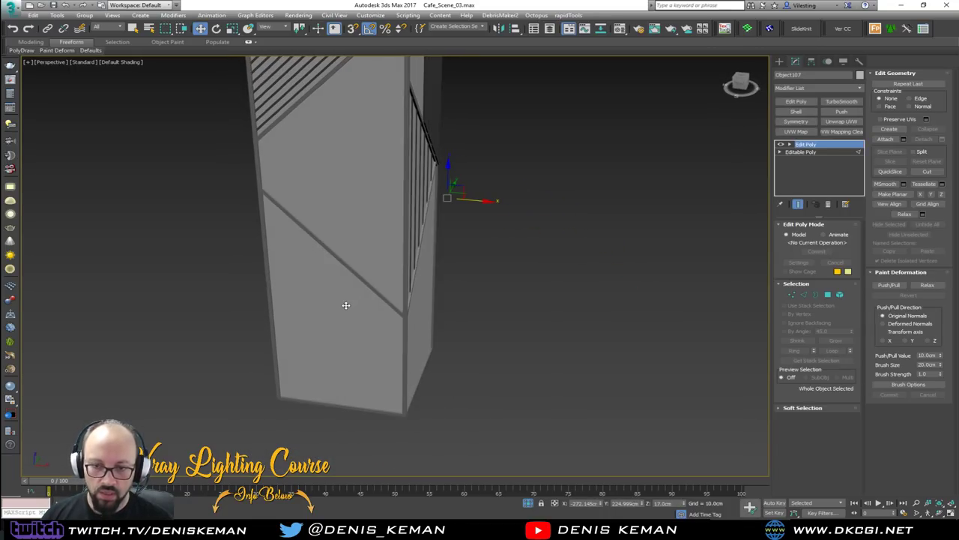
key(F3)
key(F3)
key(4)
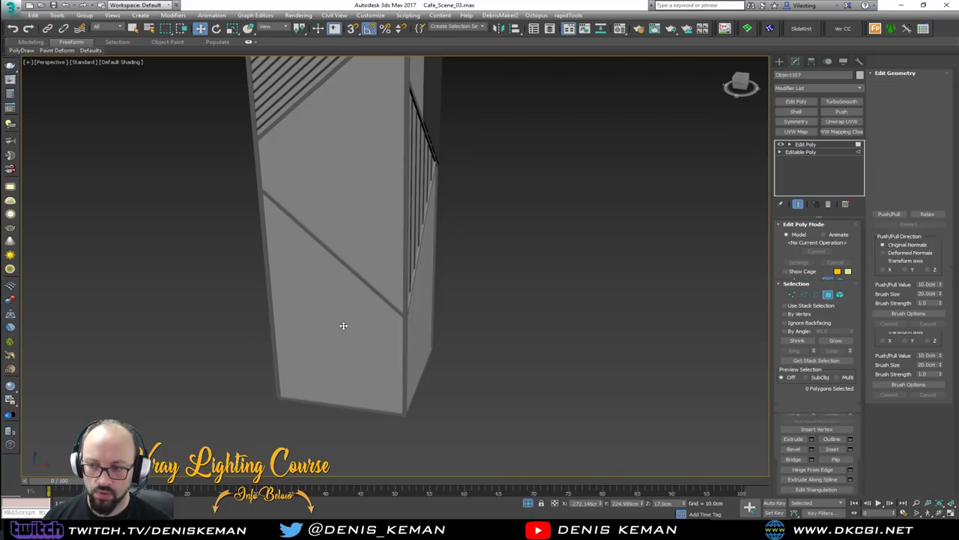
click(343, 325)
alt+middle_drag(360, 301, 336, 305)
click(942, 141)
click(513, 268)
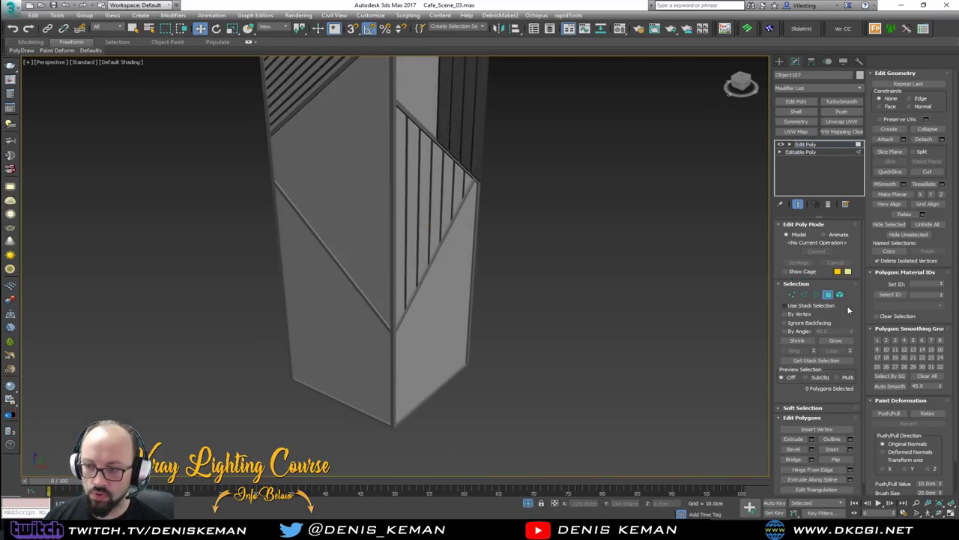
Leave polygon editing, select the detached lower panel and move it outward, clear of the post's left side.
click(830, 298)
click(363, 356)
key(F3)
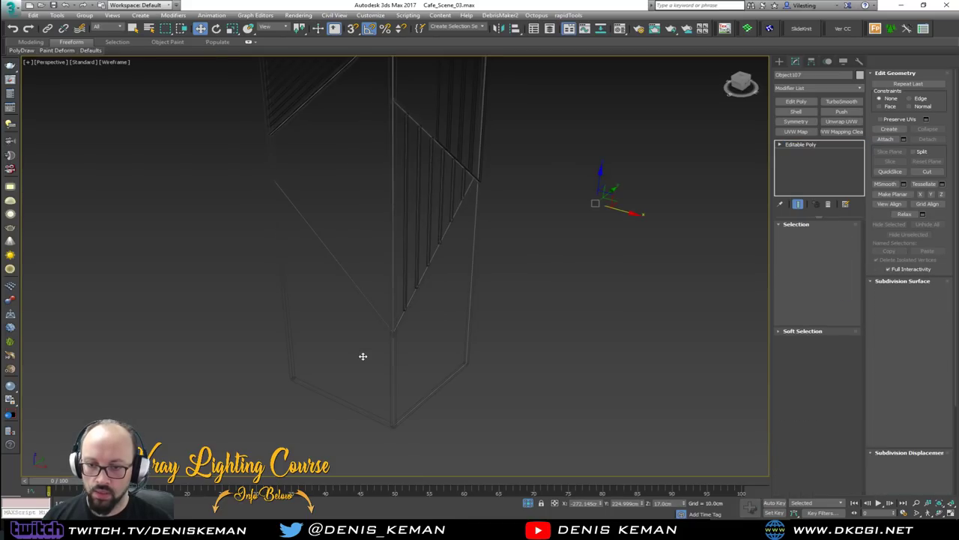
key(F3)
drag(611, 193, 605, 198)
alt+middle_drag(468, 228, 401, 333)
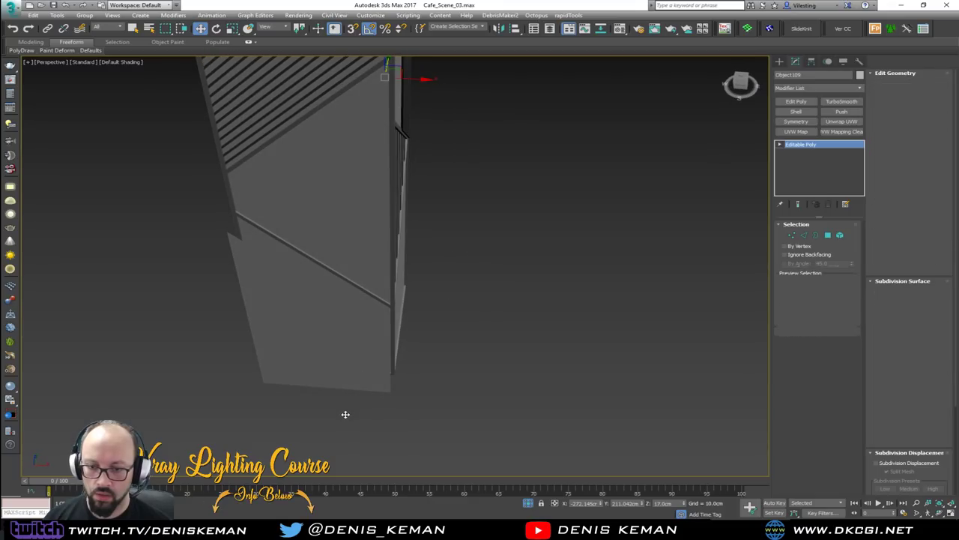
Connect the detached panel's slanted top edge and bottom edge with 3 segments, with edged faces displayed.
key(2)
drag(345, 413, 305, 230)
key(F4)
alt+middle_drag(328, 227, 322, 266)
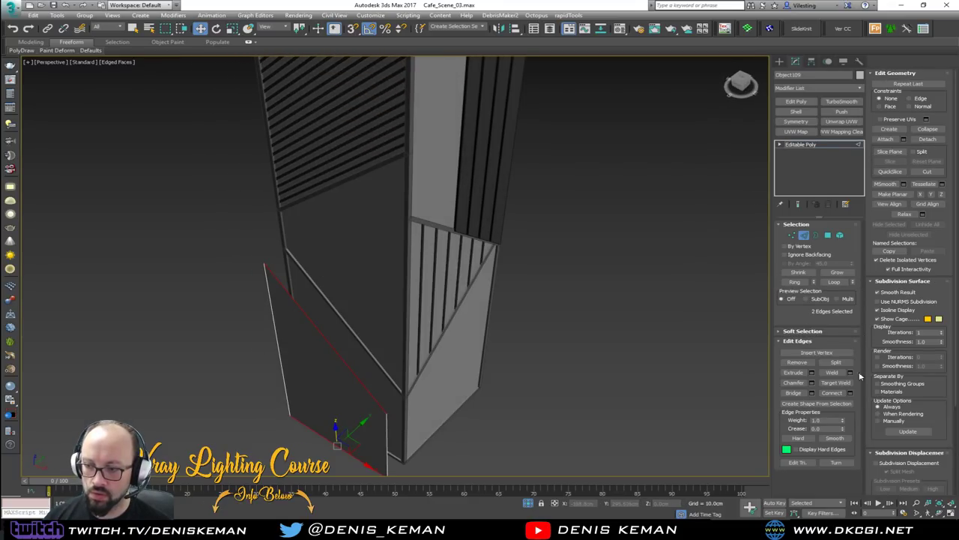
alt+middle_drag(527, 368, 487, 300)
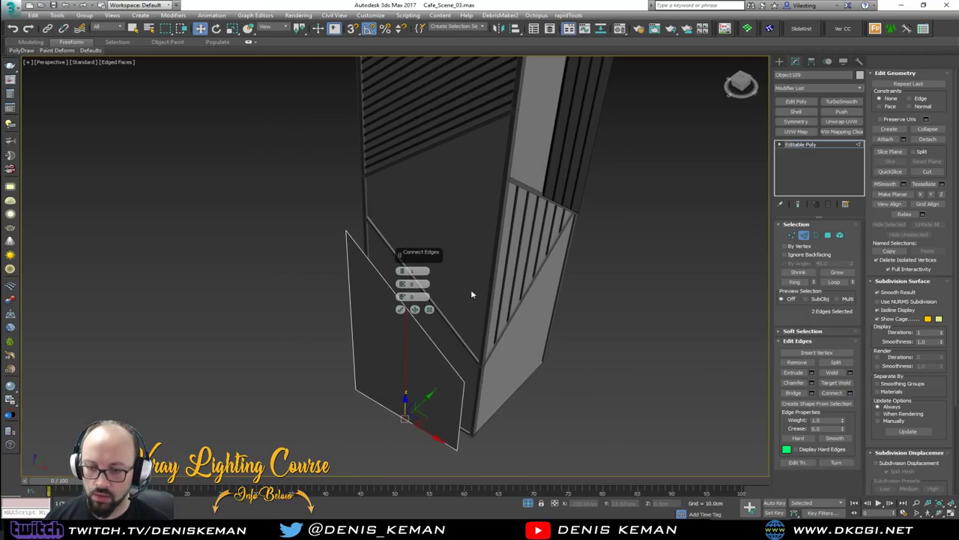
drag(401, 272, 401, 270)
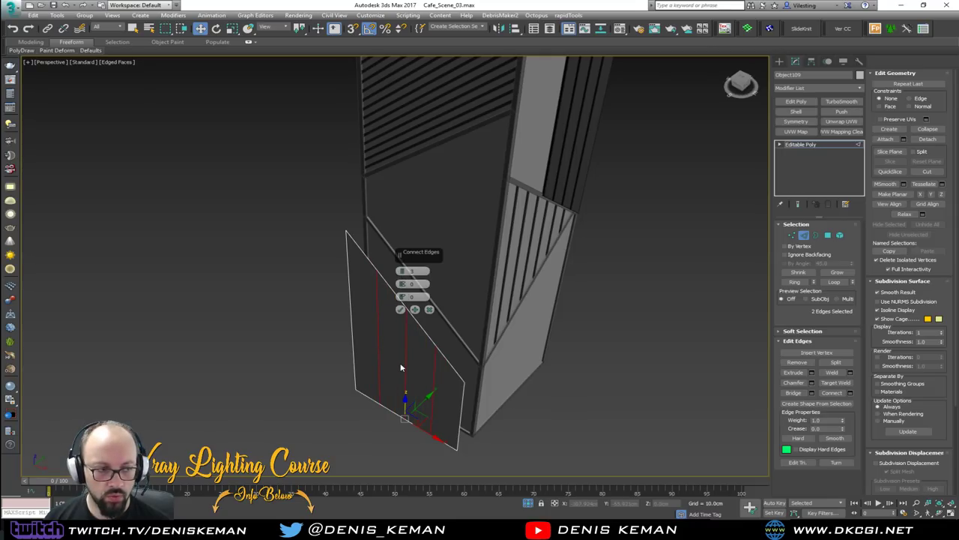
click(400, 310)
alt+middle_drag(400, 311, 492, 342)
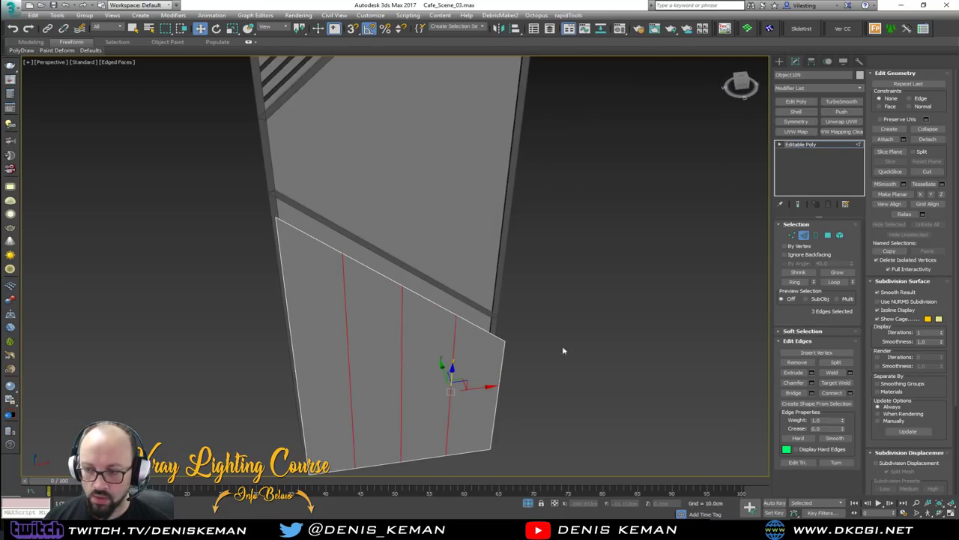
Chamfer the three selected vertical edges of the lower panel by 1.0 cm with Open Chamfer to leave gaps between planks.
click(812, 382)
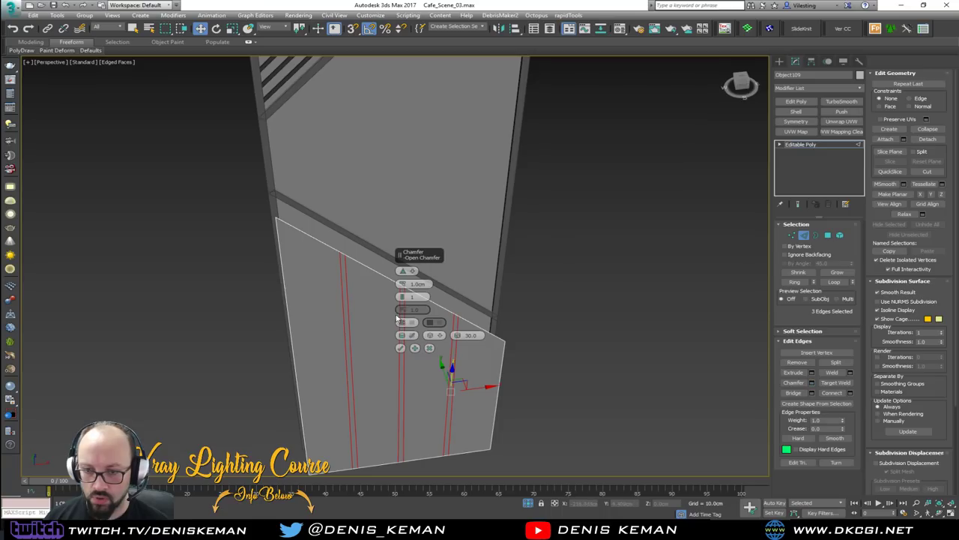
click(404, 322)
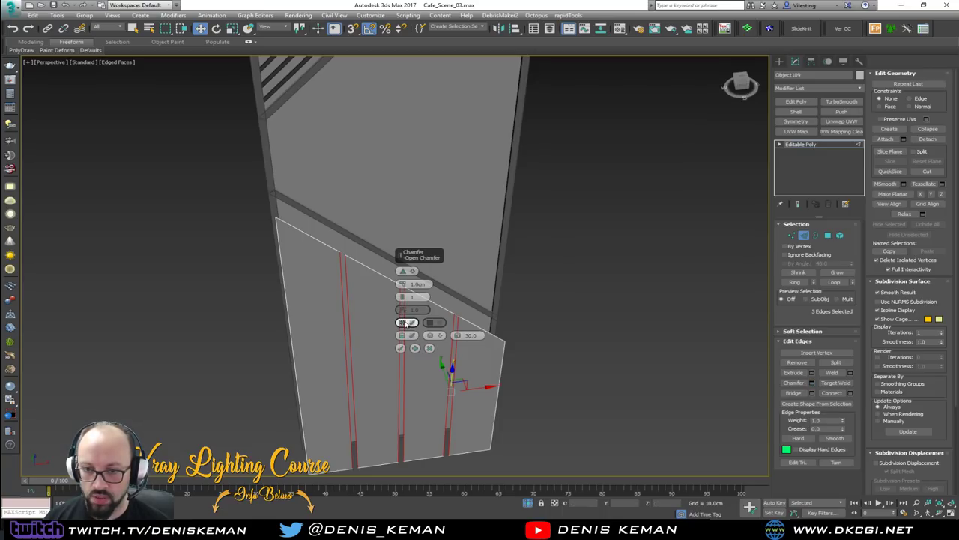
click(403, 348)
click(404, 349)
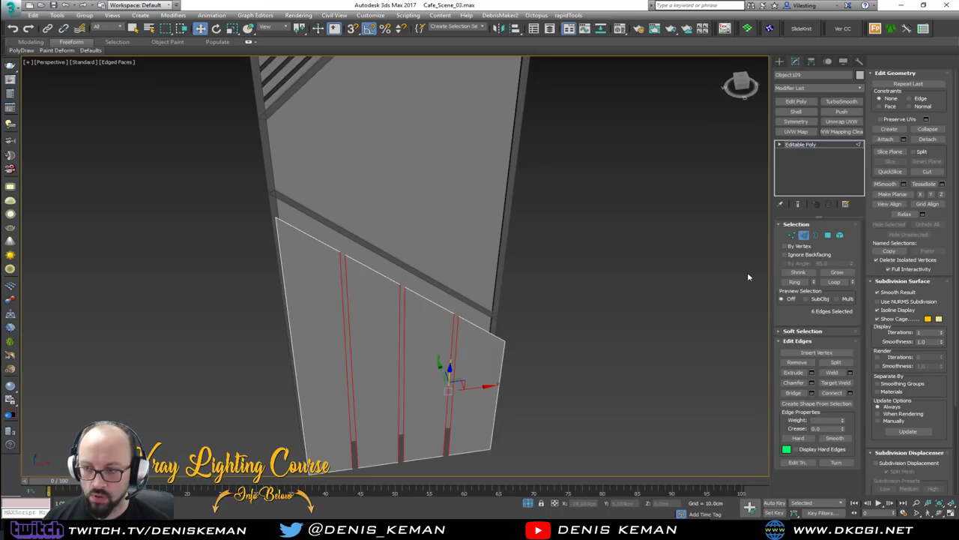
Thicken the four planks with a Shell modifier using a 1.0 cm outer amount.
click(805, 145)
click(796, 114)
alt+middle_drag(660, 213, 619, 218)
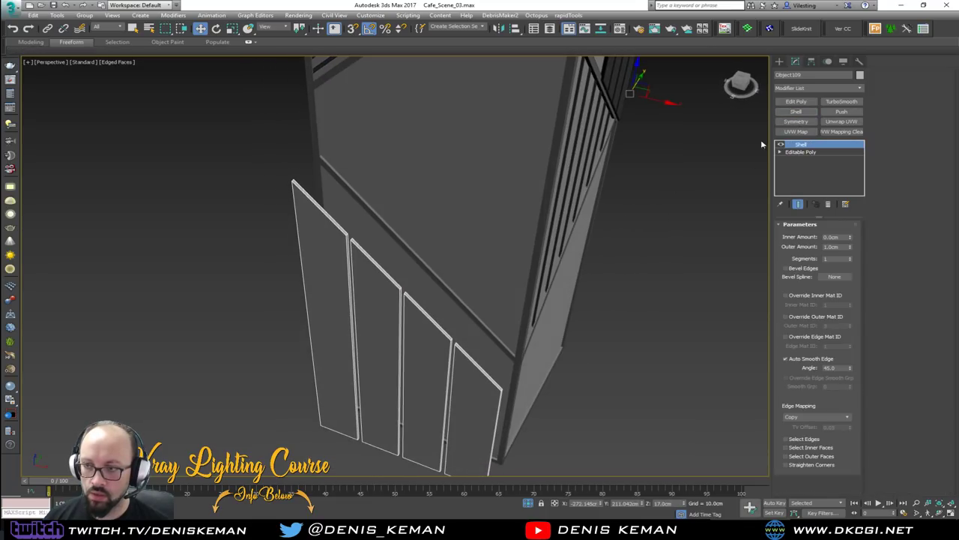
Add a Chamfer modifier above the Shell on the plank panel and set its chamfer amount.
click(806, 89)
key(c)
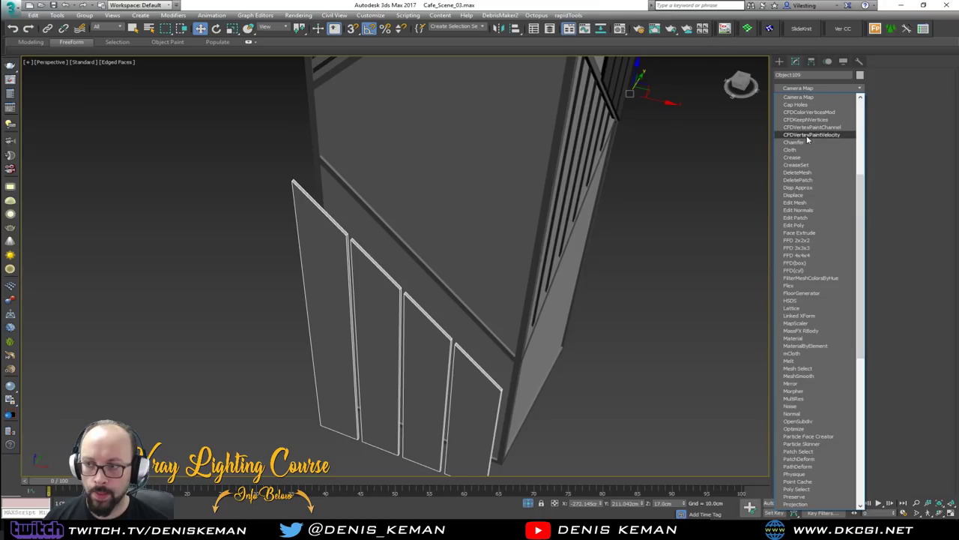
click(802, 142)
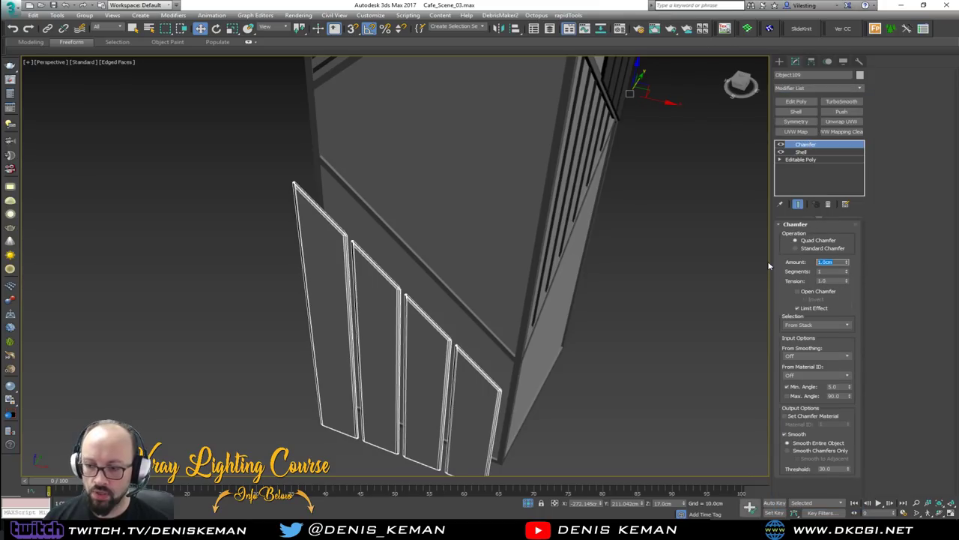
text(1)
key(Return)
Center the plank panel's pivot on the object and move the panel back against the column.
alt+middle_drag(672, 253, 720, 149)
click(810, 61)
click(822, 122)
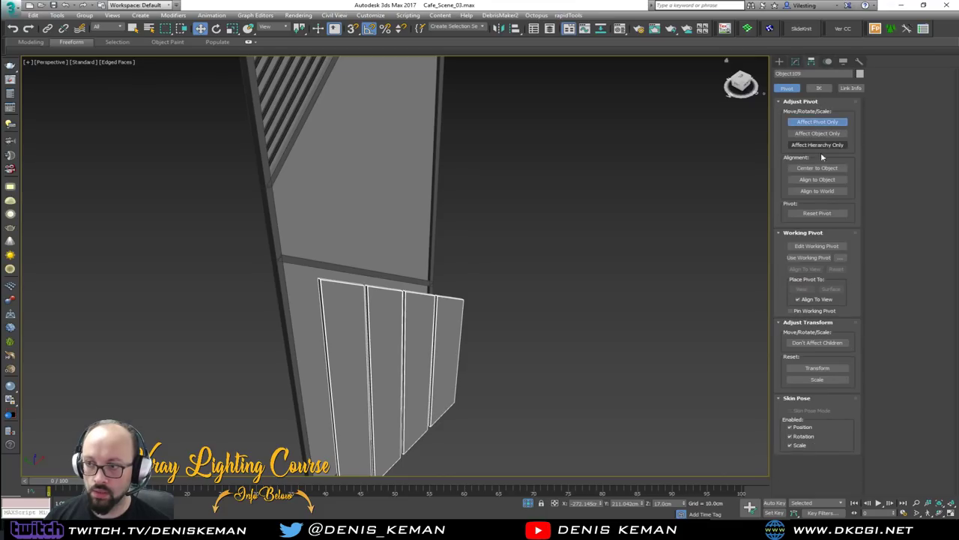
scroll(337, 319, up, 2)
key(z)
mouse_move(369, 298)
alt+middle_down()
mouse_move(362, 272)
mouse_move(390, 261)
mouse_move(287, 252)
mouse_move(304, 208)
mouse_move(297, 229)
mouse_move(334, 281)
mouse_move(372, 297)
alt+middle_up()
scroll(348, 246, up, 4)
click(627, 299)
alt+middle_drag(627, 300, 432, 279)
scroll(432, 279, down, 4)
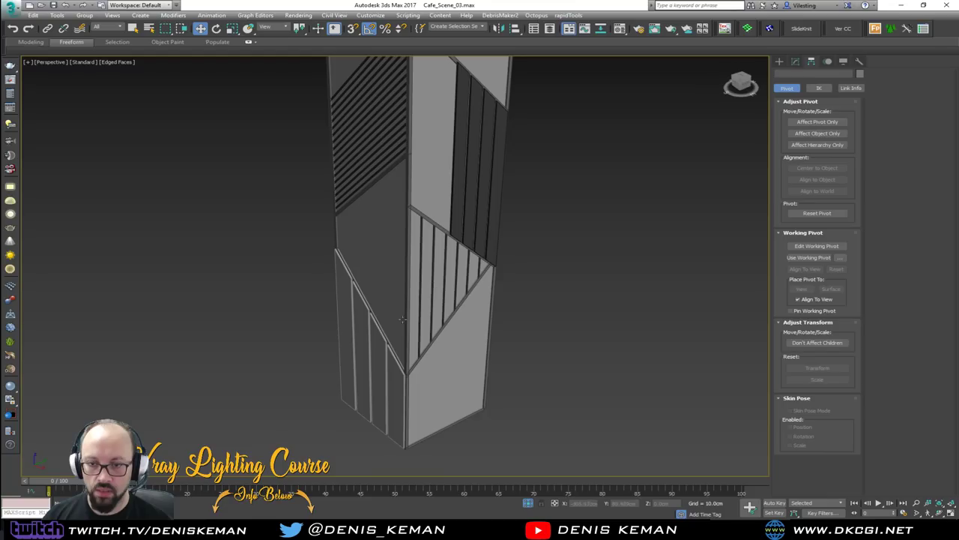
Change the plank panel's object color to black.
click(378, 347)
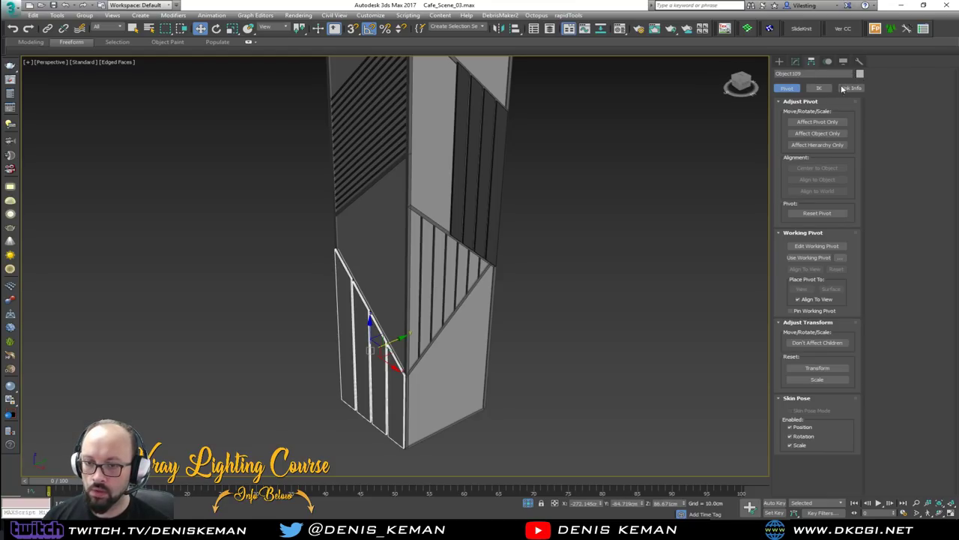
click(860, 73)
click(550, 209)
click(678, 237)
click(625, 289)
Check the column's panel pattern in the CoffeeLab reference tour and select the column body in the scene.
scroll(390, 274, up, 3)
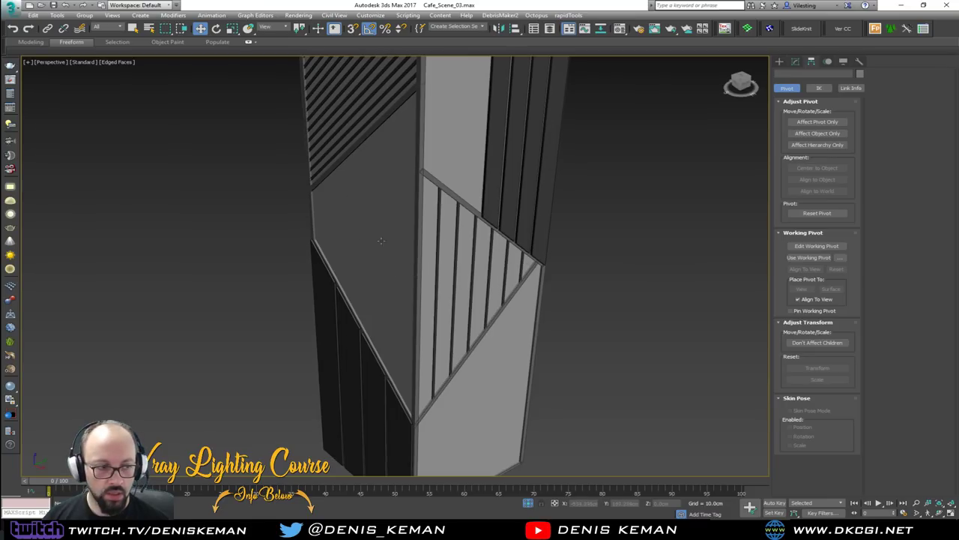
middle_drag(384, 233, 362, 222)
drag(0, 122, 422, 106)
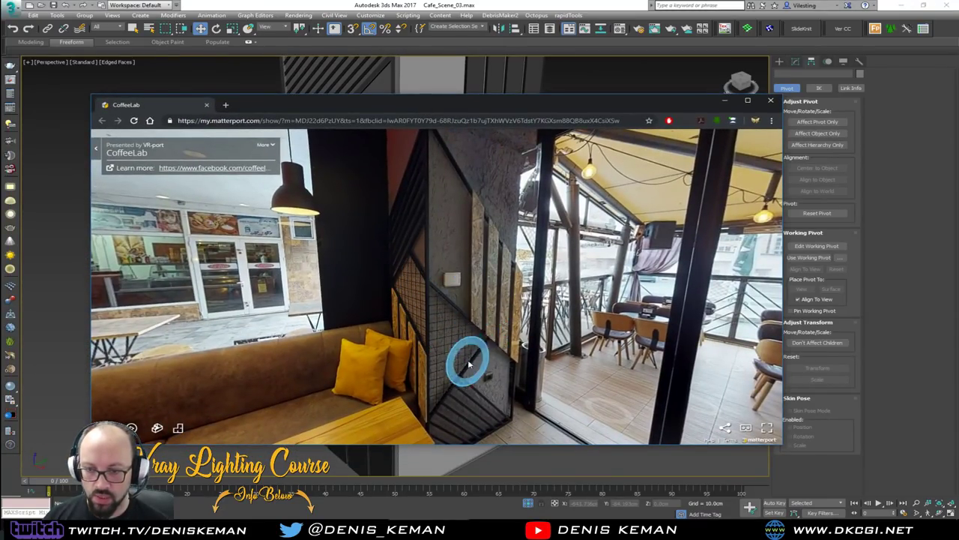
key(alt+Tab)
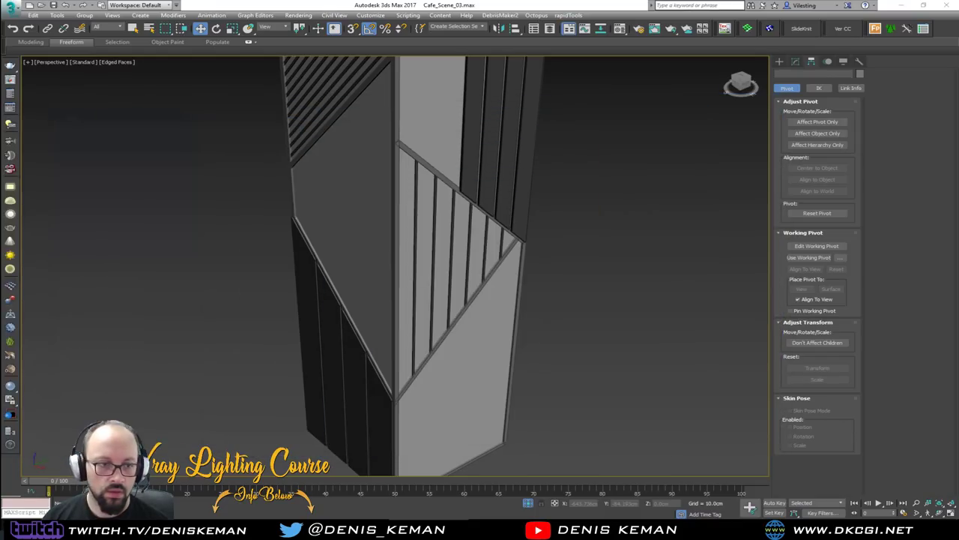
mouse_move(465, 297)
middle_down()
mouse_move(467, 247)
mouse_move(503, 257)
middle_up()
middle_drag(385, 150, 401, 223)
key(F4)
click(398, 268)
key(F4)
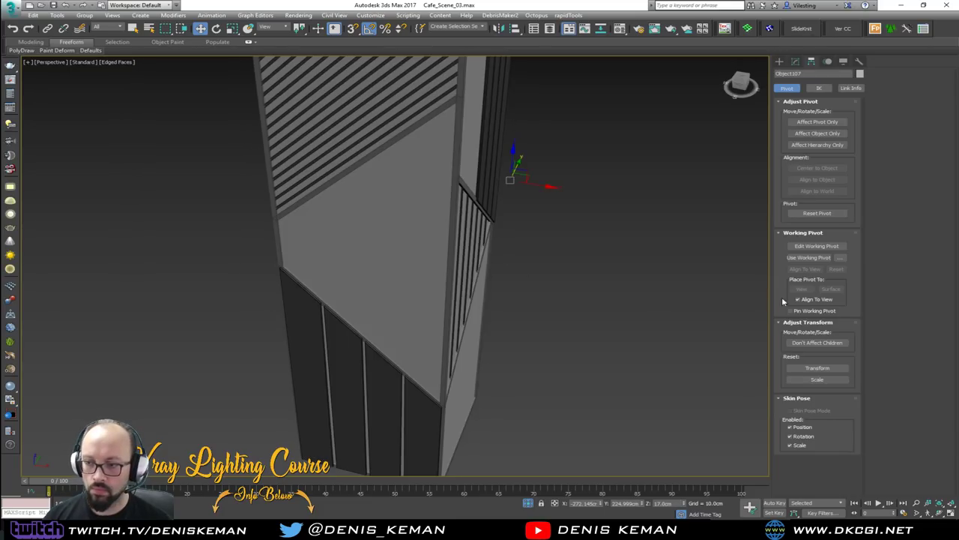
Detach the column's trapezoid face directly above the black planks as a separate object.
click(797, 65)
key(4)
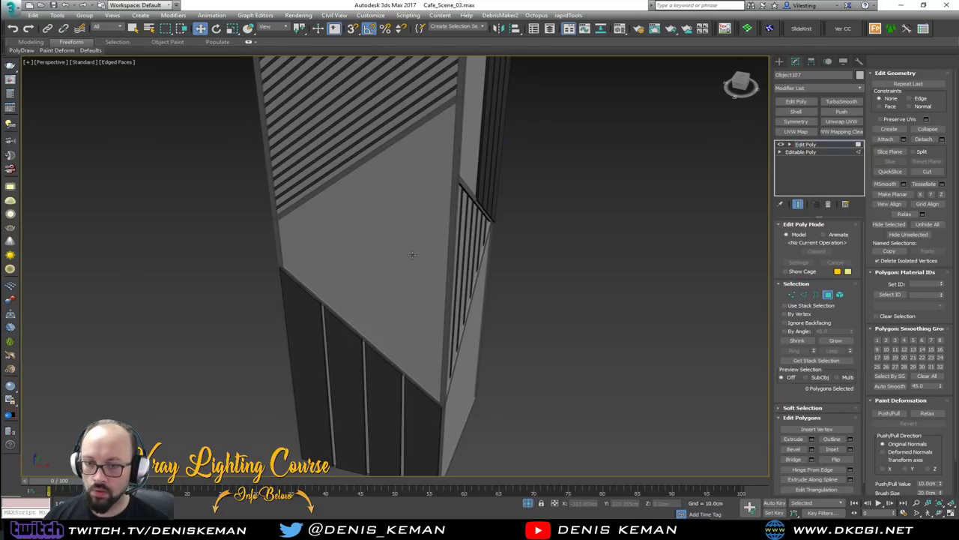
click(411, 254)
alt+middle_drag(416, 259, 383, 255)
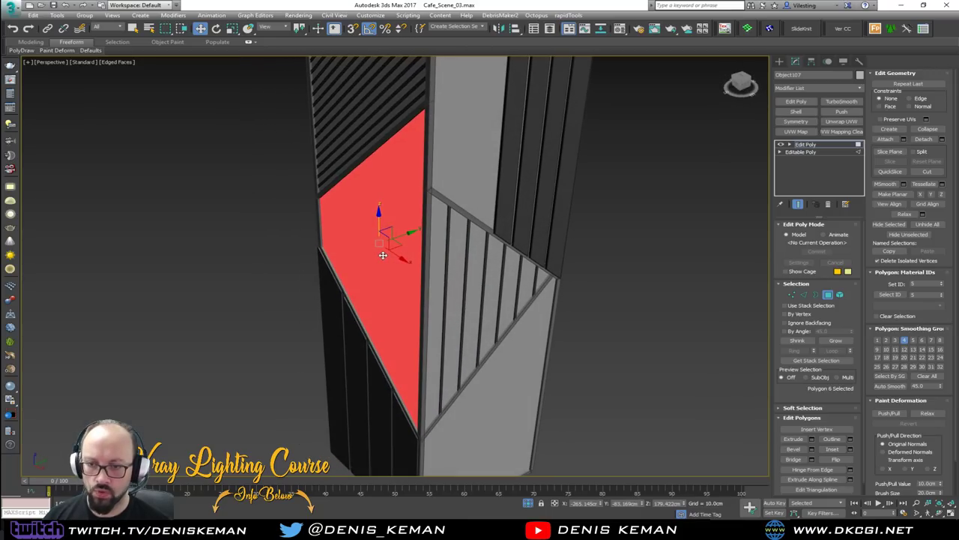
scroll(380, 256, down, 3)
key(alt)
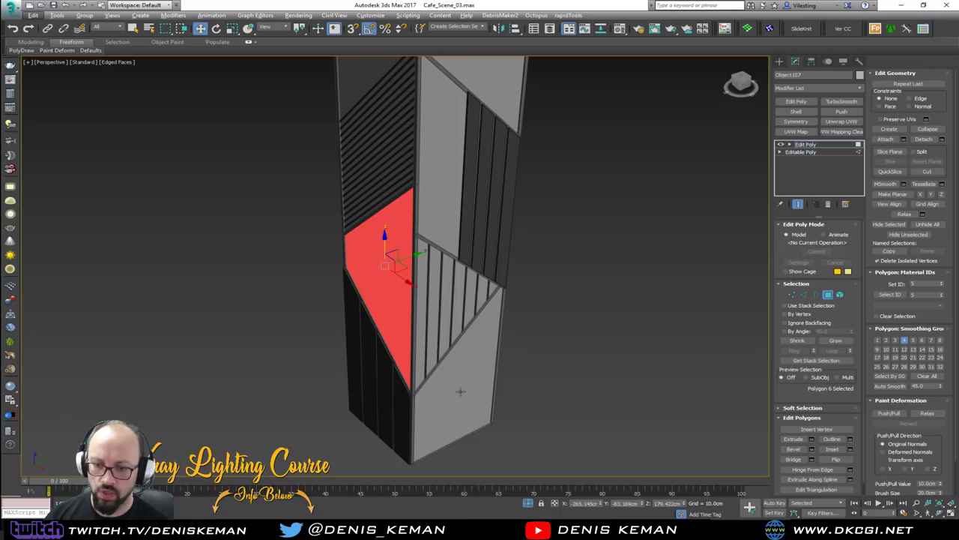
ctrl+click(460, 390)
scroll(460, 391, up, 5)
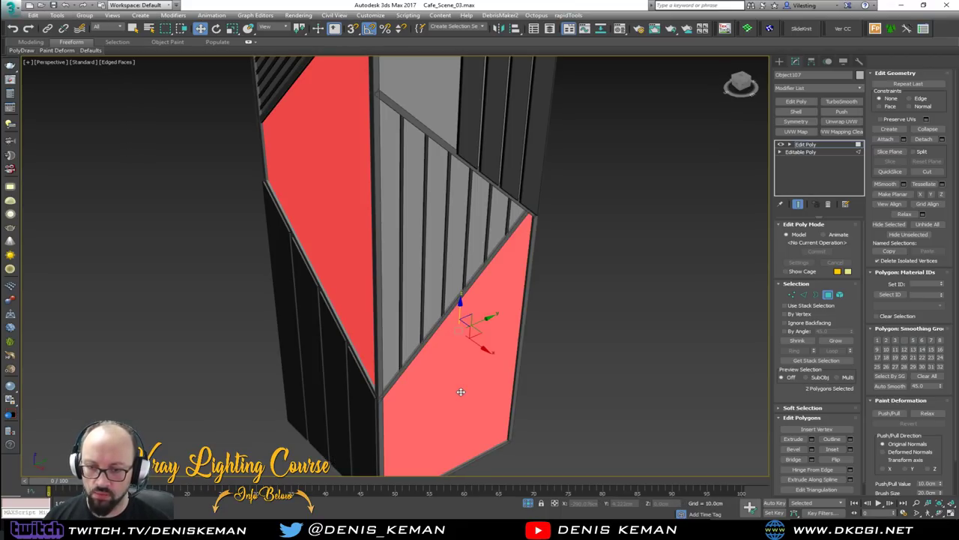
click(327, 266)
alt+middle_drag(327, 266, 352, 255)
click(942, 139)
click(512, 267)
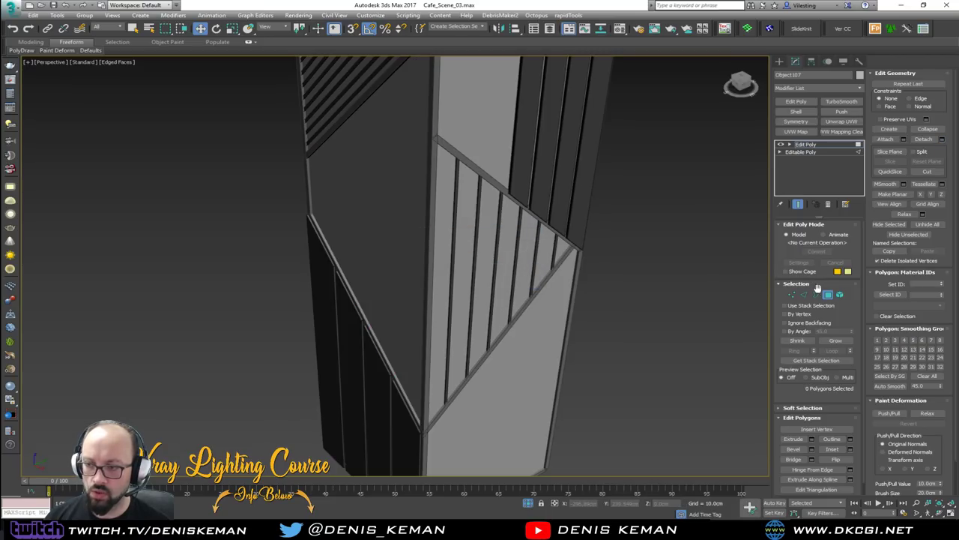
Isolate the detached trapezoid panel and frame it in a maximized Front view.
key(4)
click(392, 242)
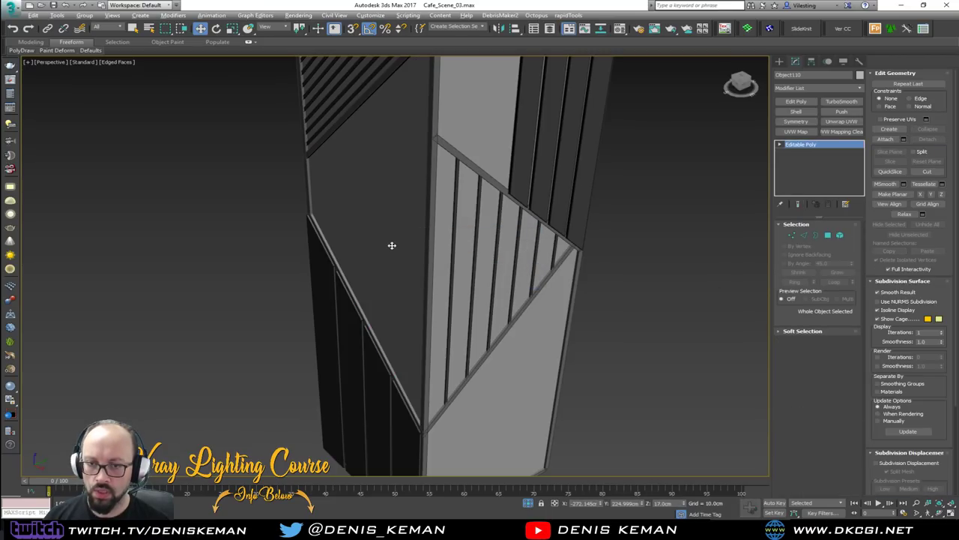
key(alt+q)
mouse_move(391, 245)
alt+middle_down()
mouse_move(445, 233)
mouse_move(516, 248)
alt+middle_up()
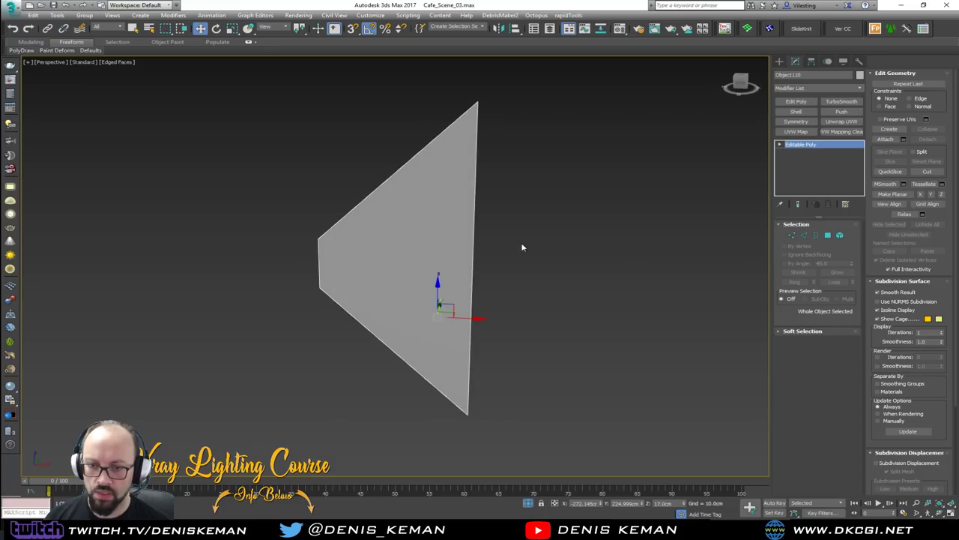
click(523, 247)
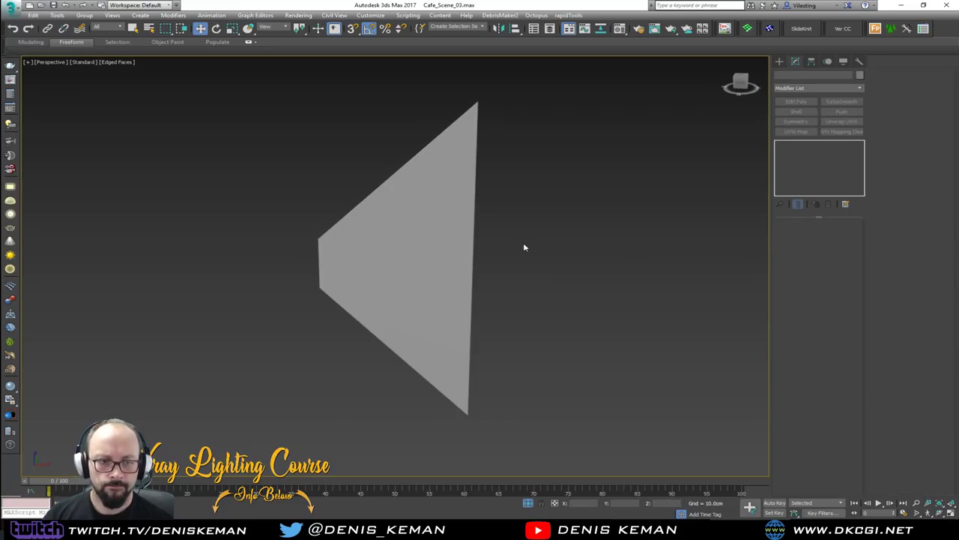
key(alt+w)
click(552, 202)
key(z)
click(298, 232)
click(529, 171)
key(alt+w)
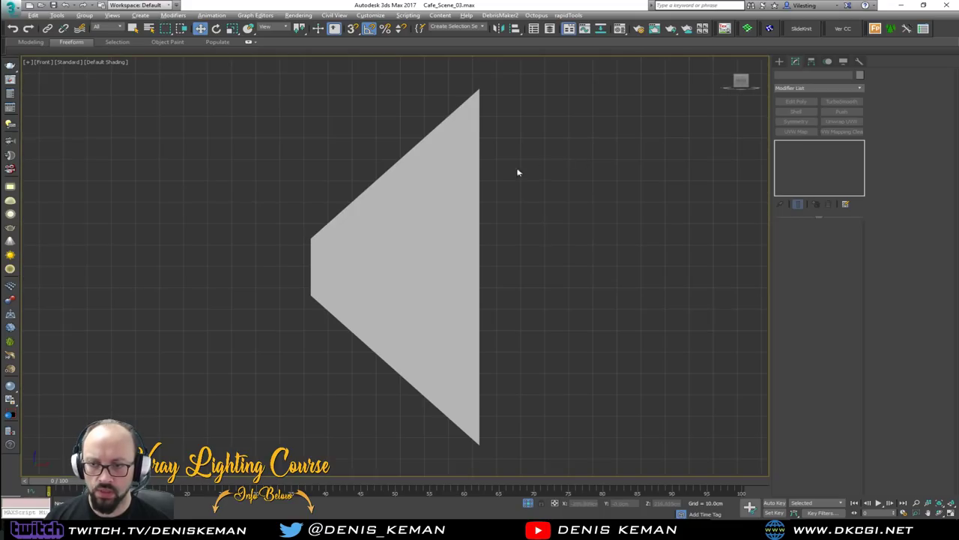
Draw a plane about 70 cm wide and 96.5 cm long, snapped between the trapezoid's upper right and lower left corners.
right_click(359, 125)
click(377, 95)
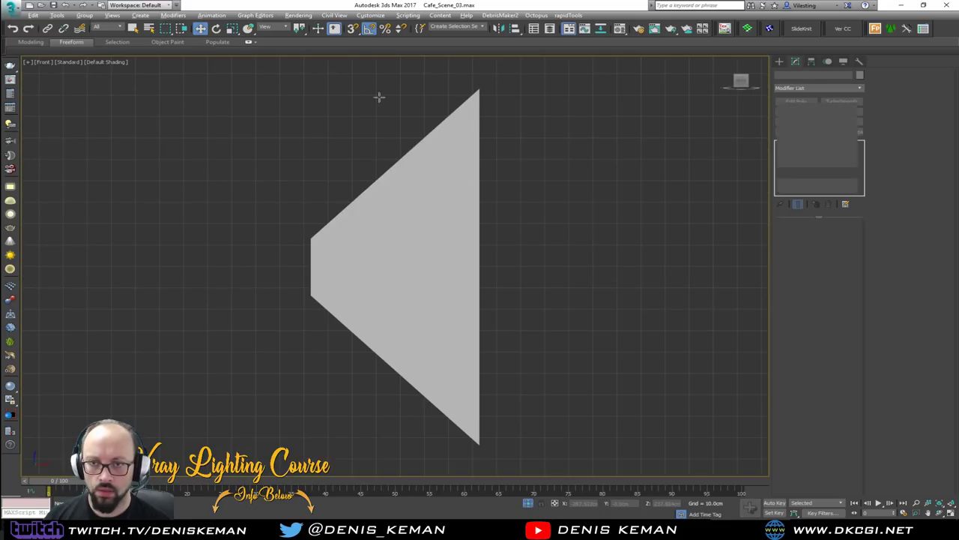
drag(478, 89, 311, 296)
right_click(311, 297)
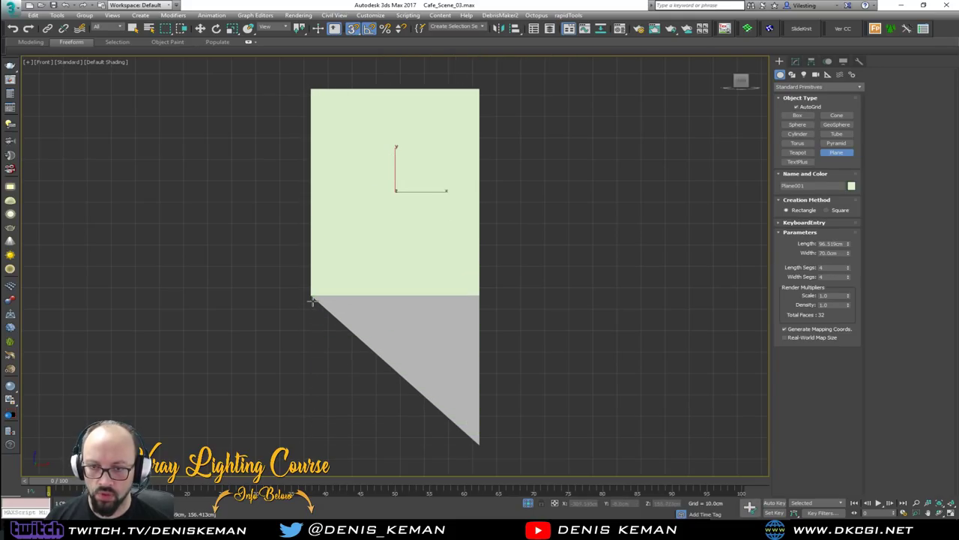
Add an Edit Poly modifier to the new plane and select its bottom row of vertices.
click(792, 64)
click(796, 101)
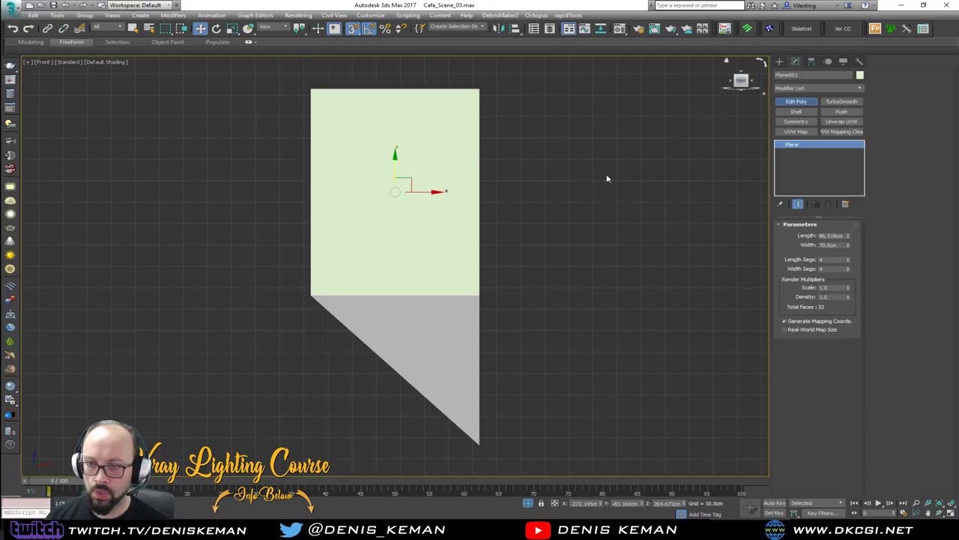
key(1)
drag(540, 268, 190, 340)
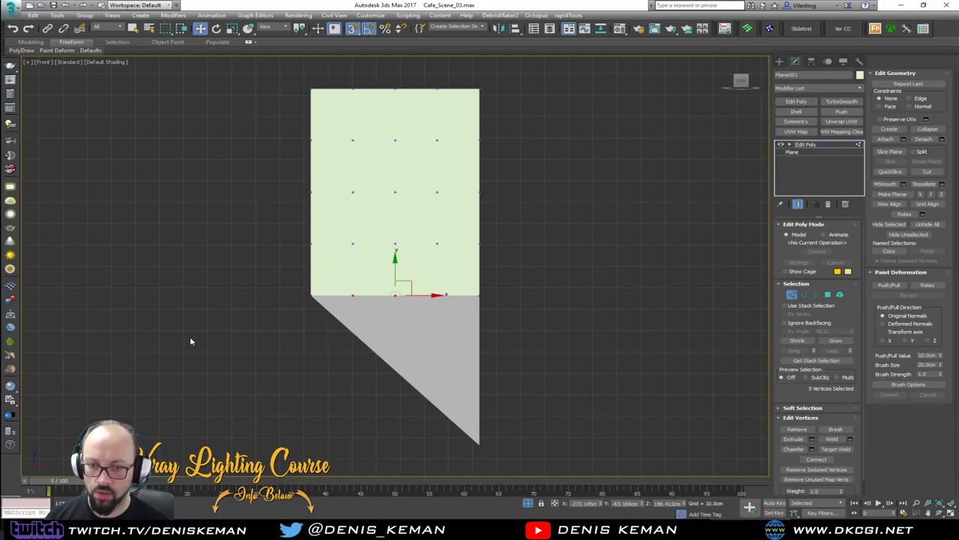
Reduce the plane's length and width segments to 1 each and display edged faces.
click(808, 152)
right_click(847, 267)
right_click(849, 259)
click(835, 268)
right_click(851, 270)
right_click(847, 270)
click(848, 259)
key(F4)
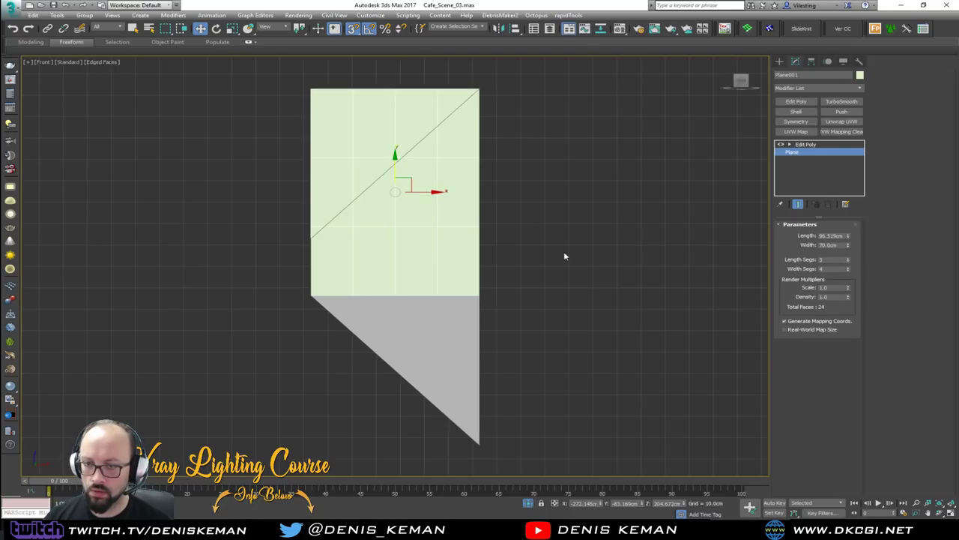
right_click(849, 269)
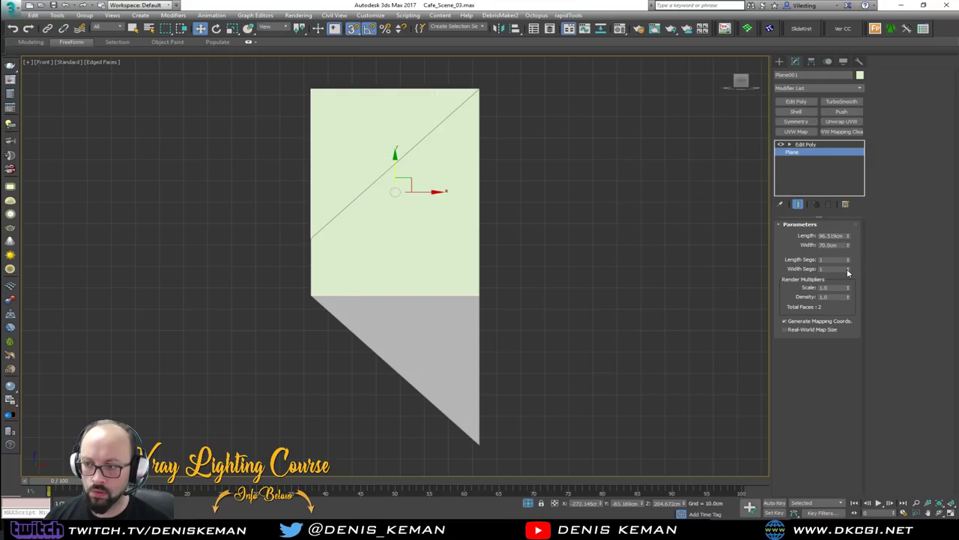
Move the plane's two bottom vertices down, snapping them to the level of the trapezoid's lowest corner.
middle_drag(450, 263, 454, 258)
click(808, 144)
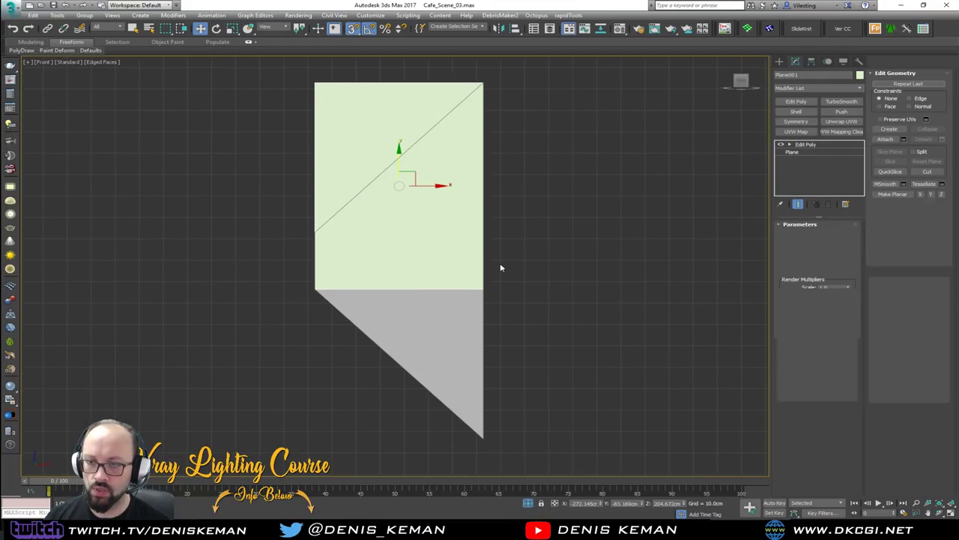
drag(555, 259, 208, 349)
drag(398, 268, 480, 436)
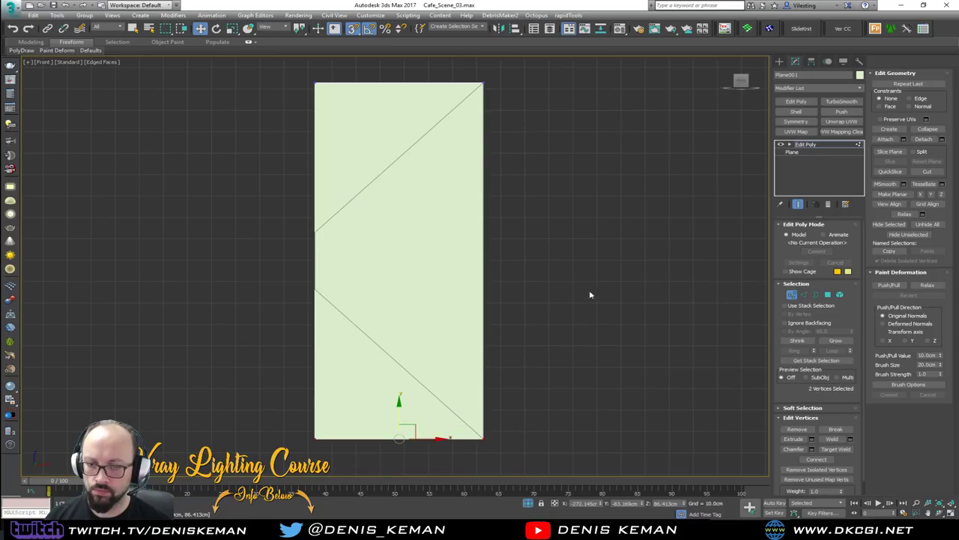
Connect the plane's two long side edges with 25 segments and select all of its horizontal edges.
key(2)
drag(580, 252, 177, 287)
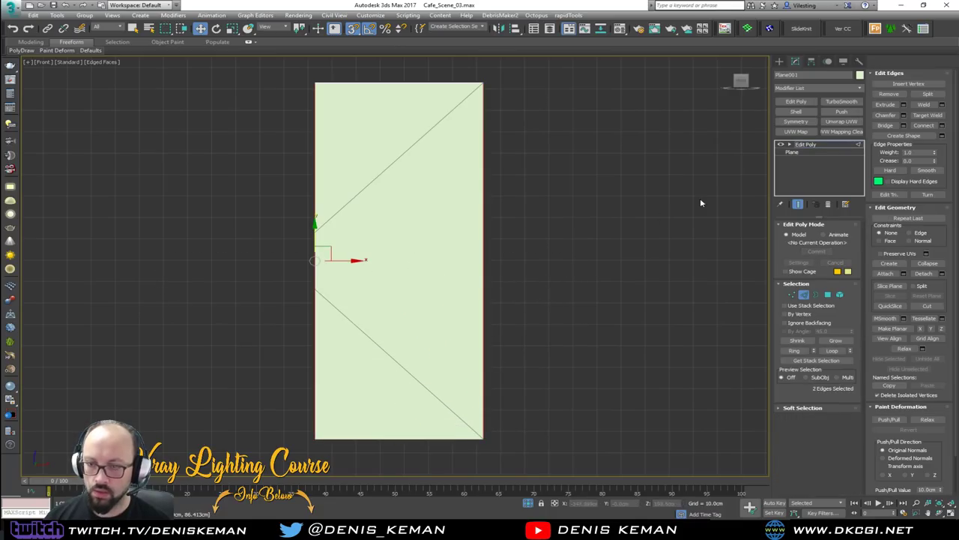
click(942, 126)
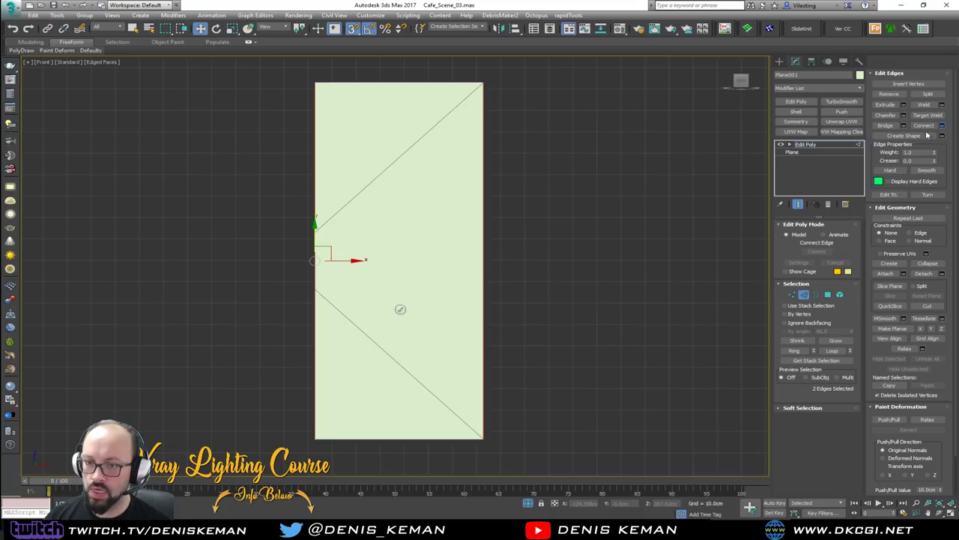
drag(403, 273, 407, 226)
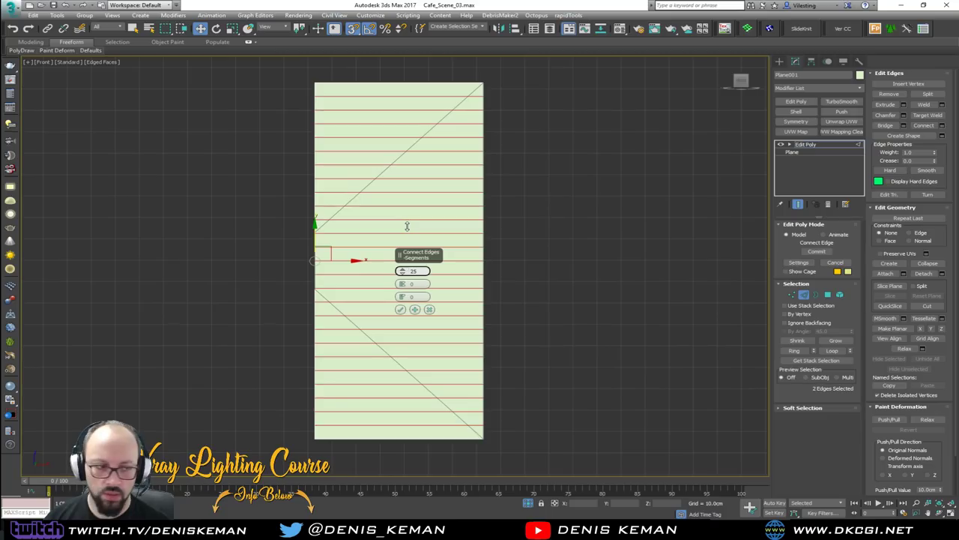
click(400, 309)
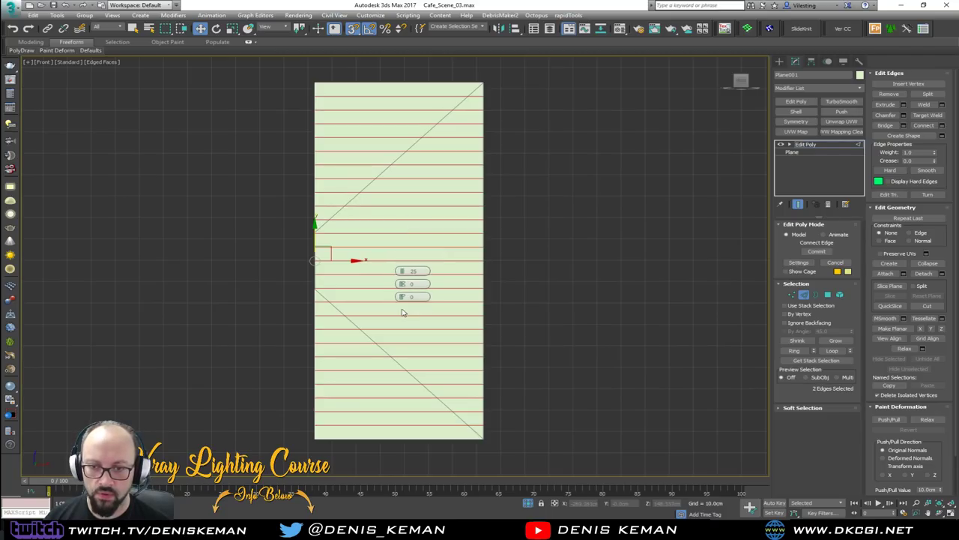
ctrl+drag(380, 74, 379, 470)
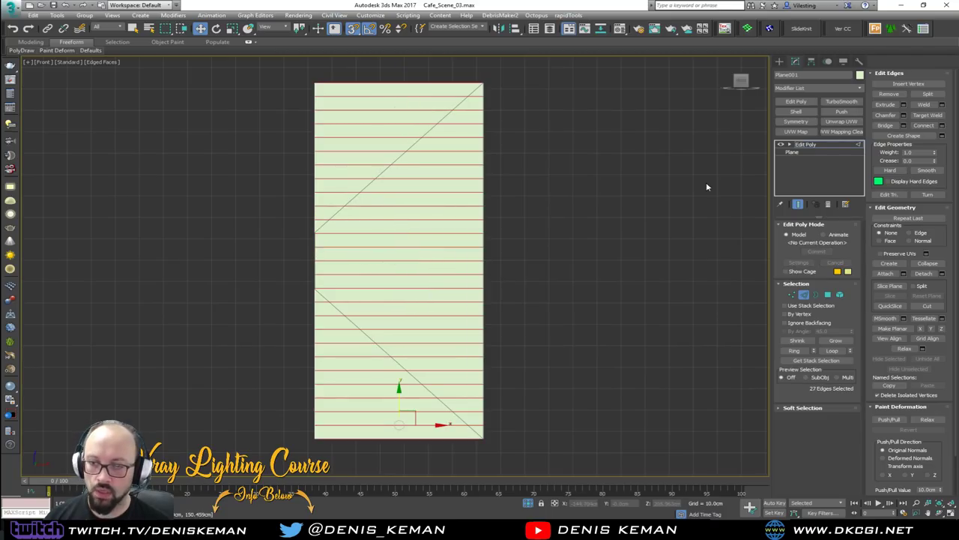
Connect the selected horizontal edges with 10 segments to form the grid, and clear the edge selection.
click(942, 126)
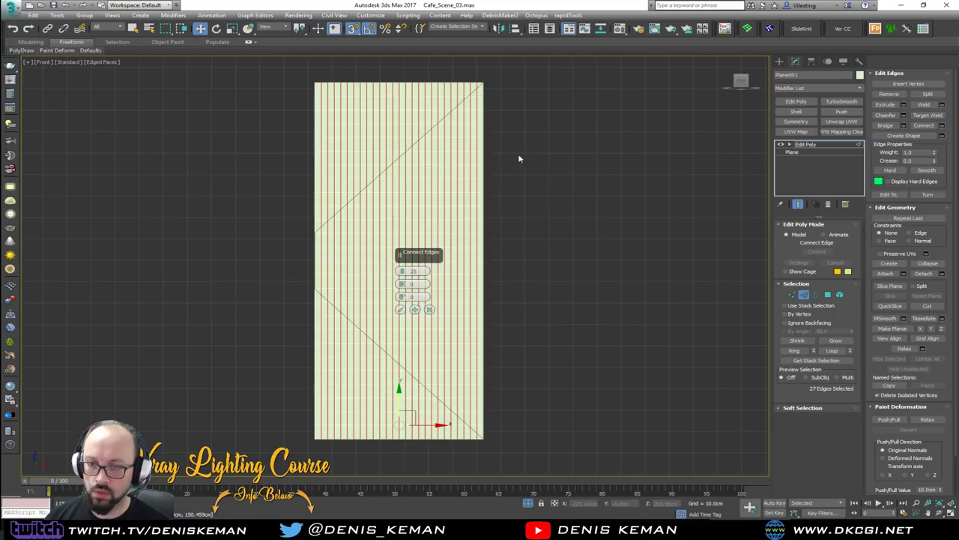
drag(402, 271, 401, 296)
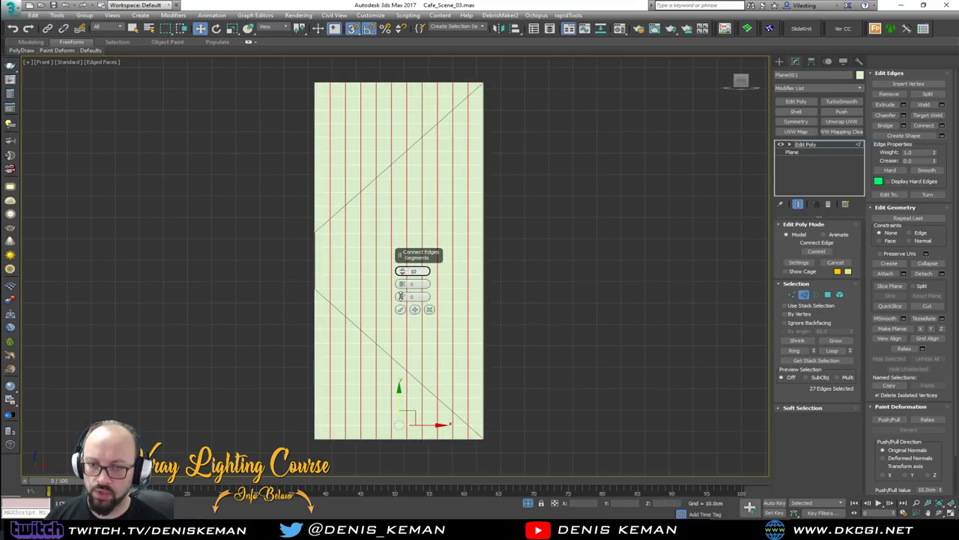
click(401, 310)
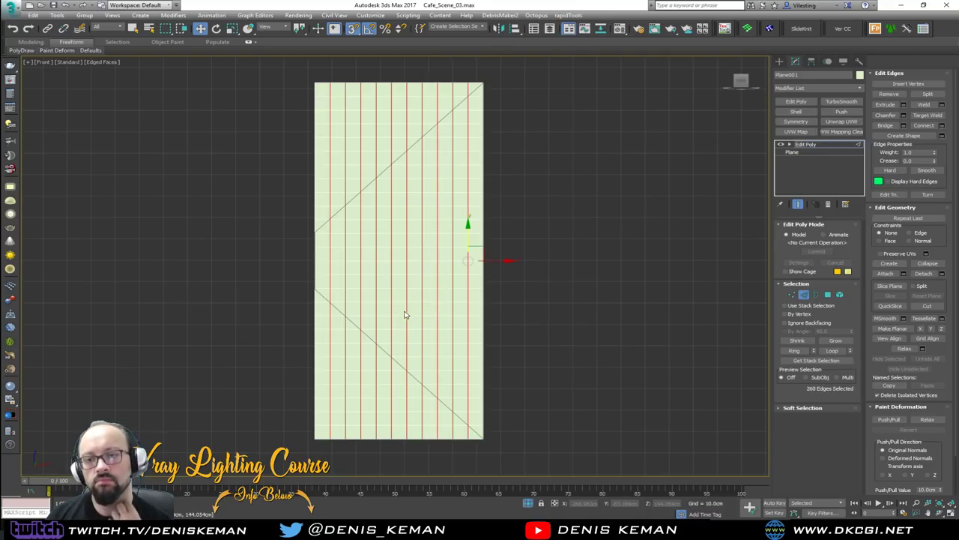
click(532, 348)
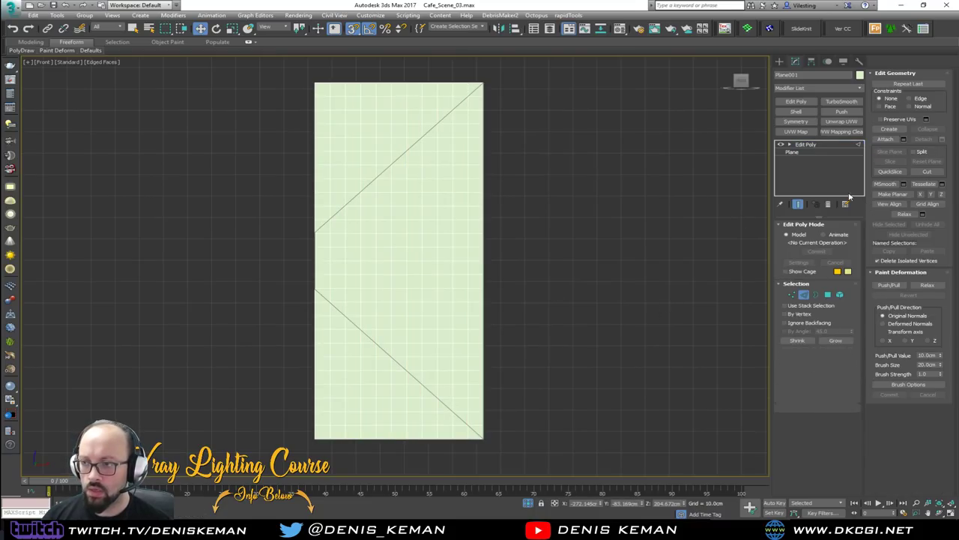
Rotate and move a slice plane onto the trapezoid's upper diagonal edge and slice the grid mesh there.
click(889, 286)
key(e)
drag(398, 165, 436, 197)
key(w)
drag(399, 167, 399, 147)
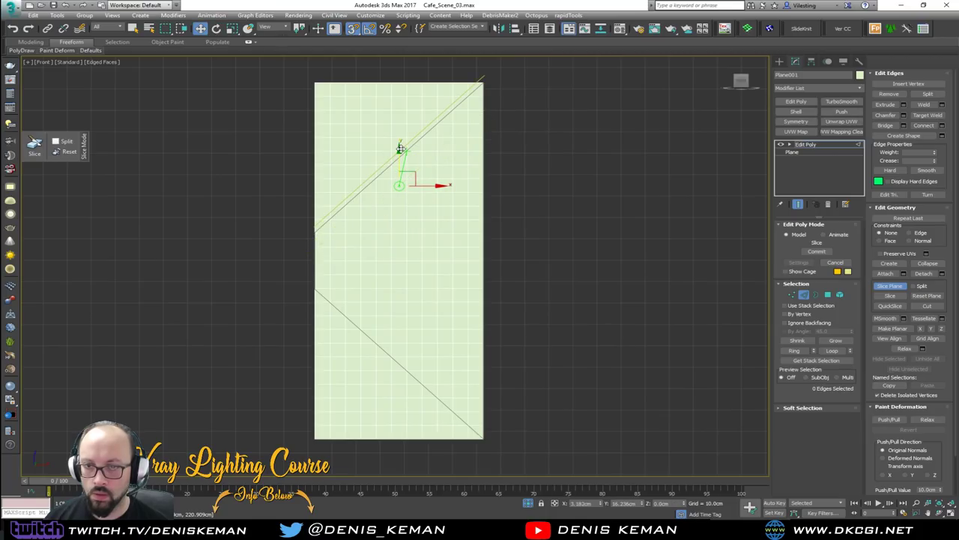
scroll(397, 152, up, 5)
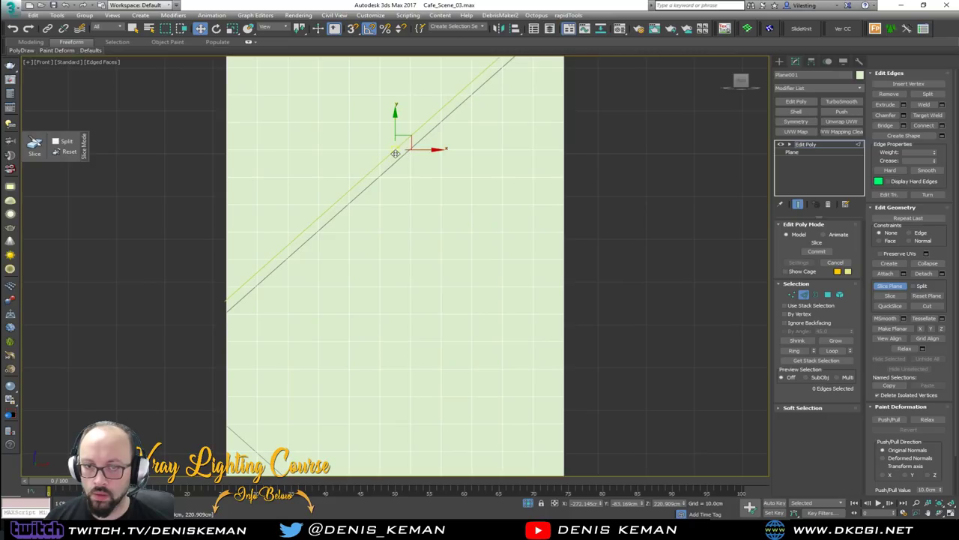
drag(395, 124, 385, 146)
click(42, 154)
Rotate the slice plane to the opposite slope, align it with the trapezoid's lower diagonal edge and slice the grid.
middle_drag(222, 261, 267, 202)
scroll(268, 203, down, 3)
key(e)
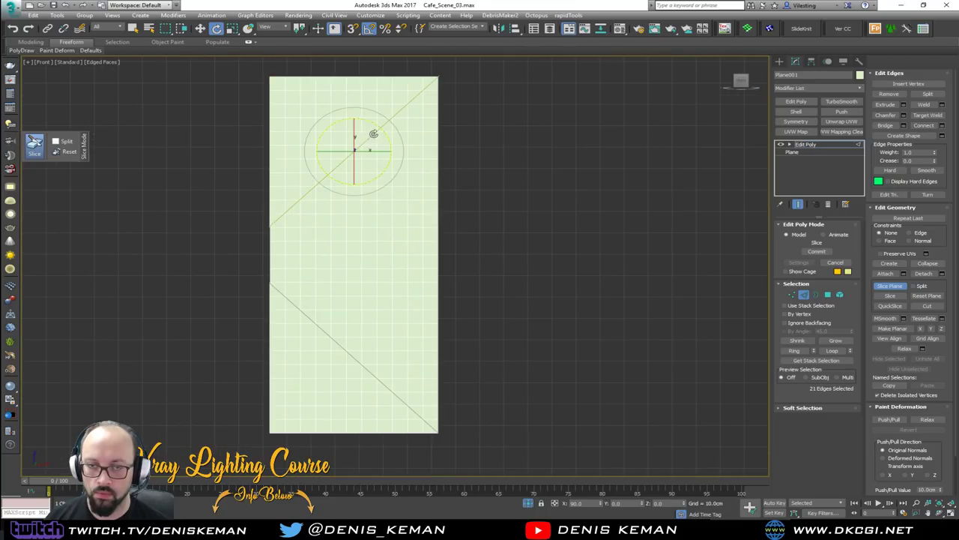
drag(381, 130, 390, 177)
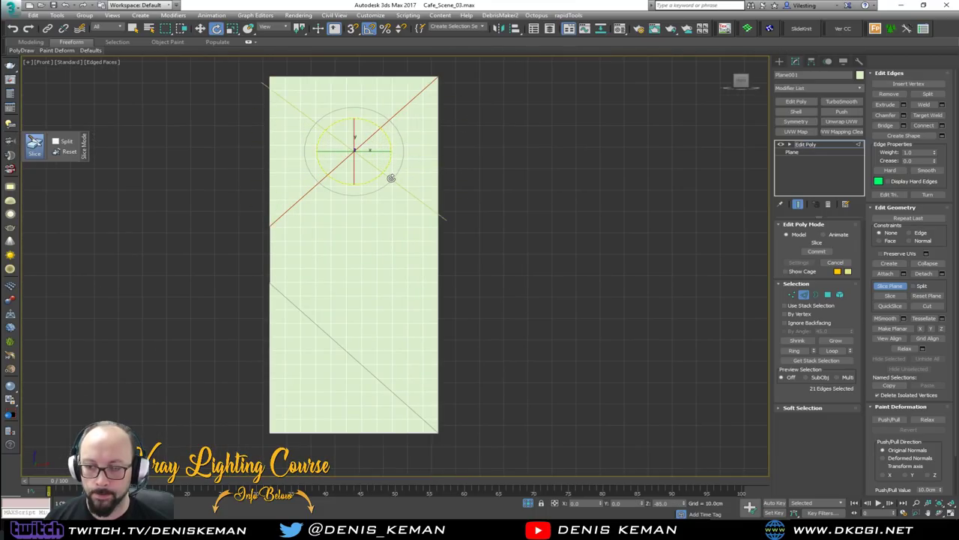
key(w)
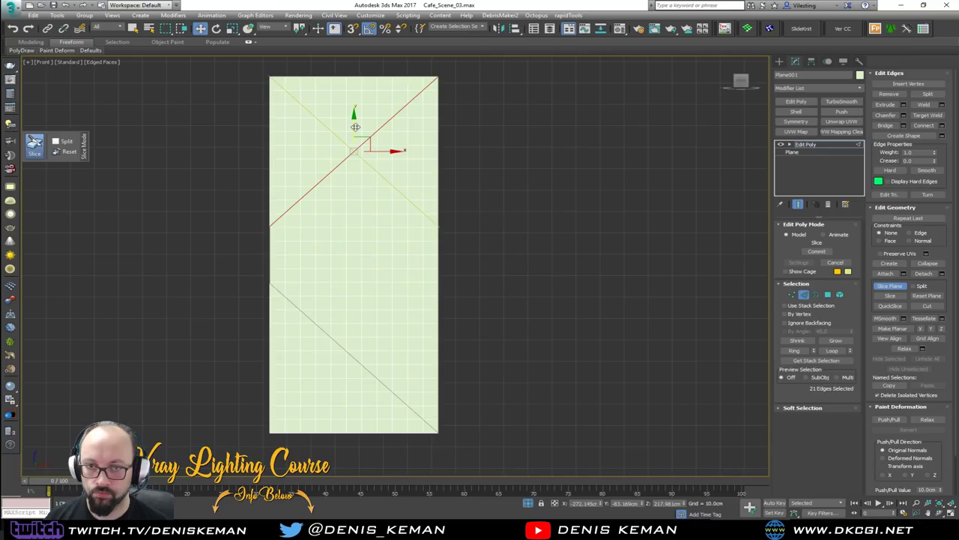
click(347, 331)
click(32, 151)
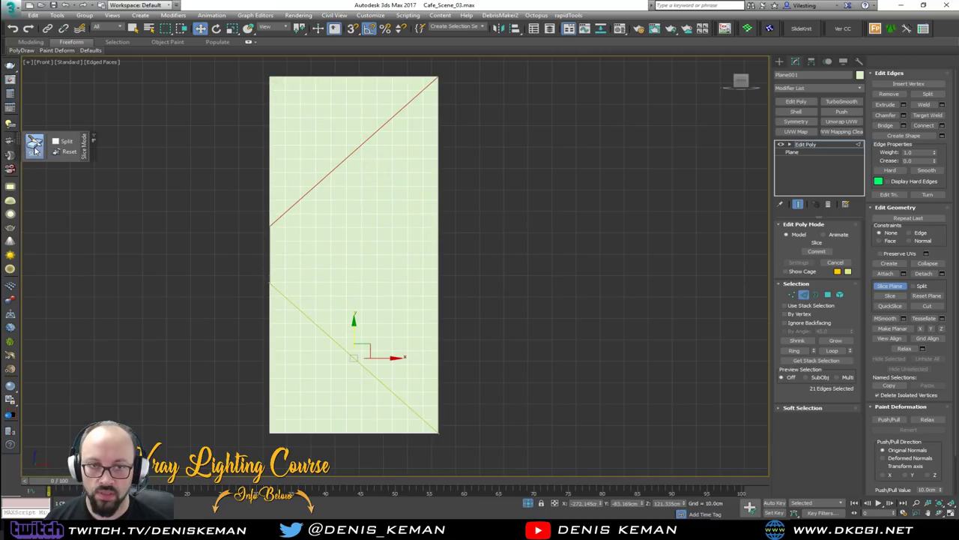
Convert the selection of both diagonal slice edges into the polygons adjoining them.
key(2)
key(4)
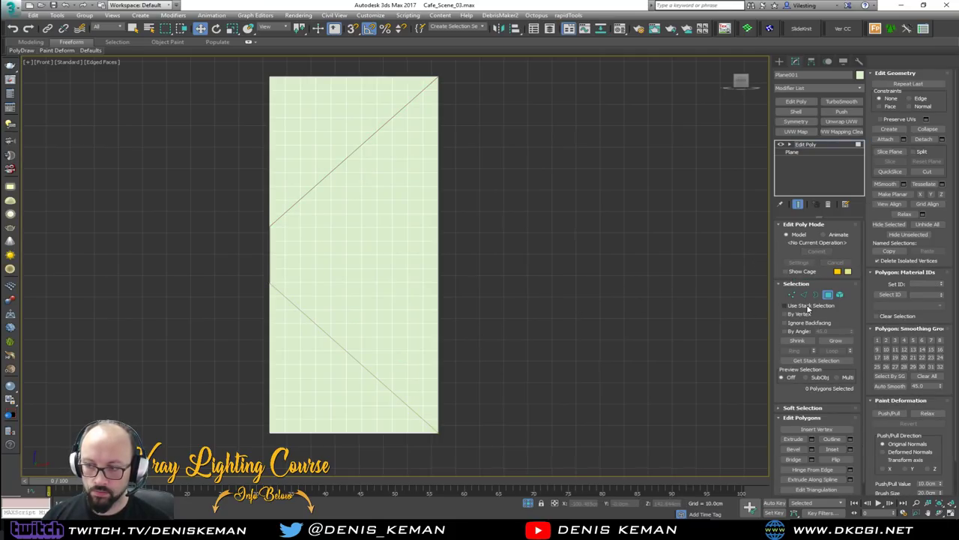
click(804, 295)
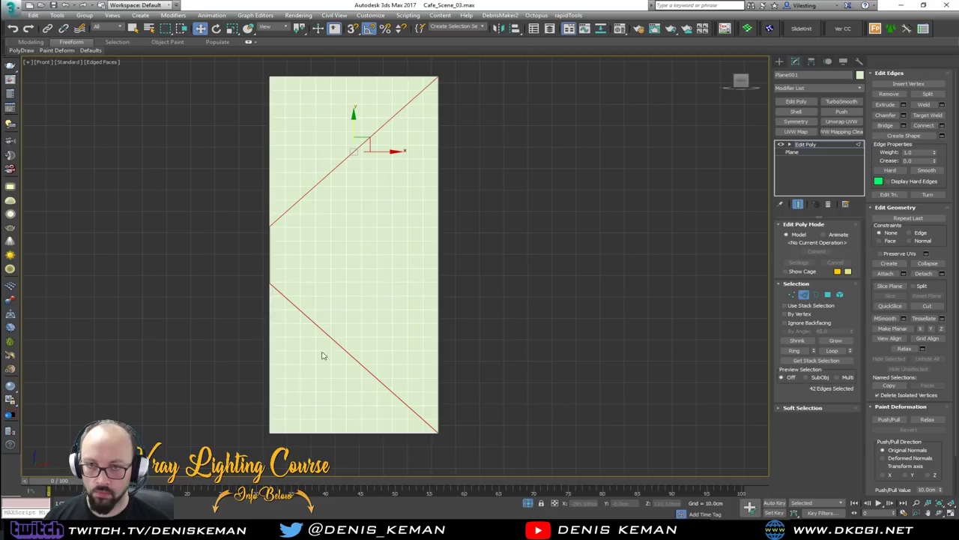
ctrl+click(827, 295)
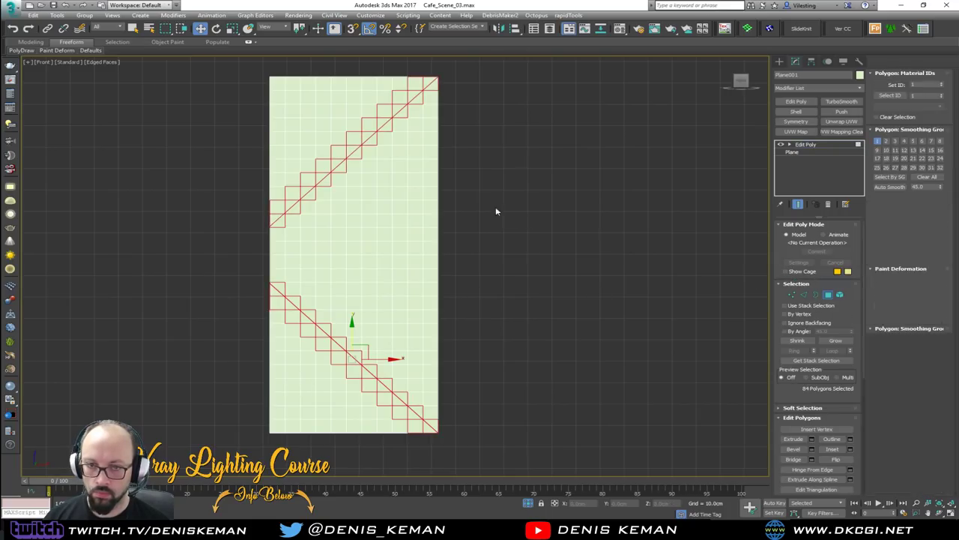
Deselect the inner polygons at the lower end of the upper diagonal and display selected faces as shaded.
scroll(293, 210, up, 5)
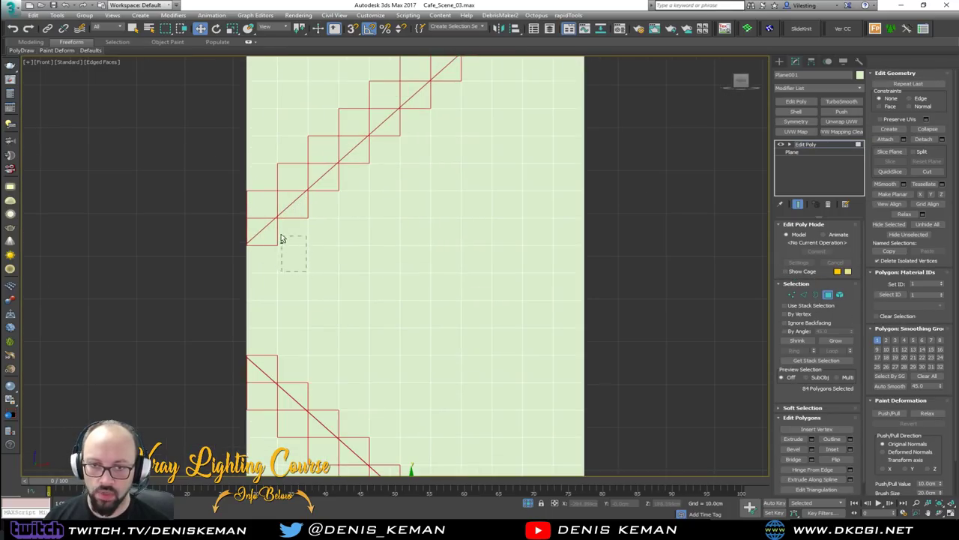
scroll(278, 224, up, 5)
drag(306, 237, 277, 209)
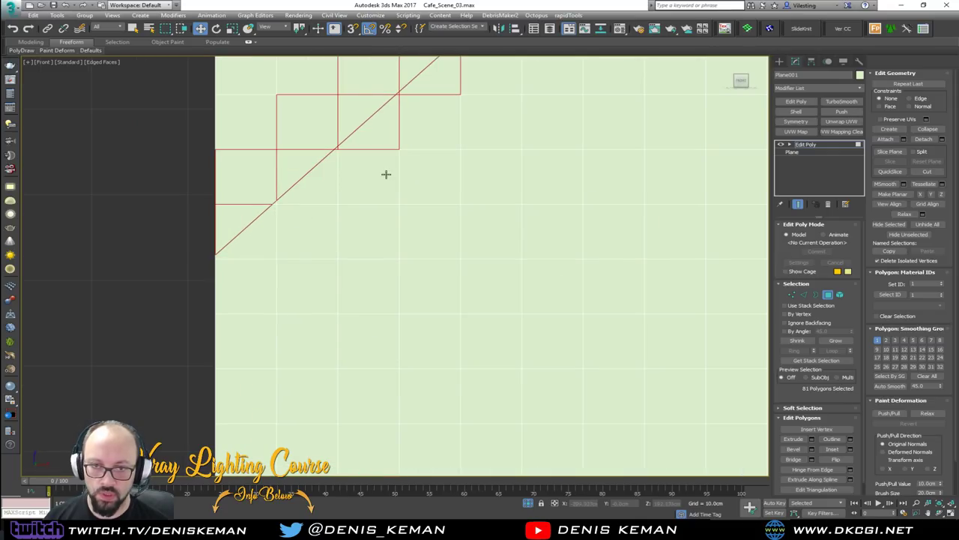
middle_drag(324, 227, 382, 240)
middle_drag(360, 192, 375, 246)
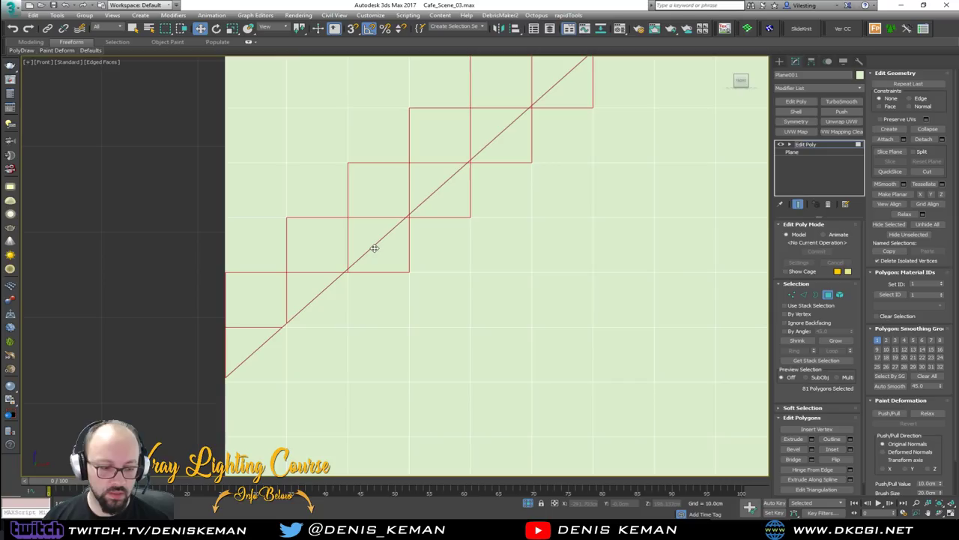
key(F3)
key(F3)
key(F2)
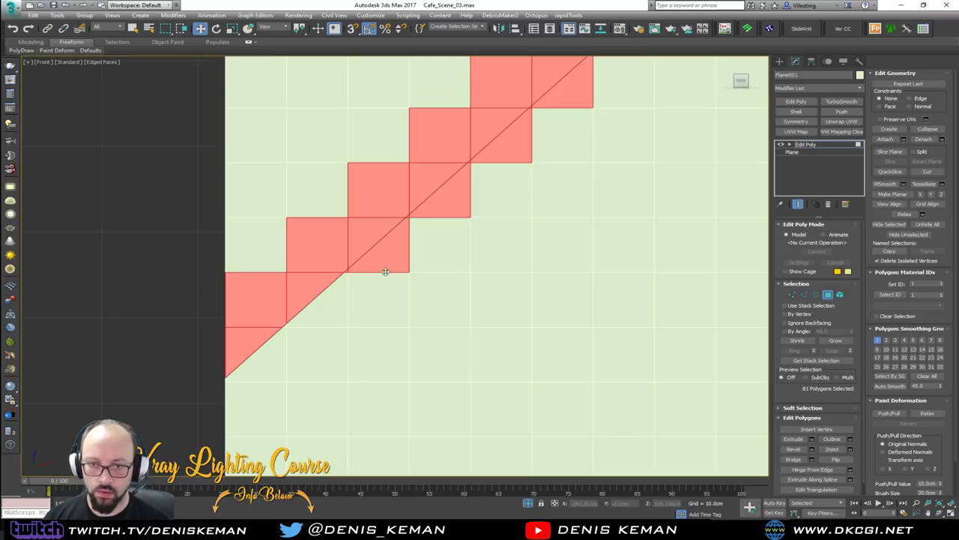
Deselect the remaining polygons on the trapezoid's side of the upper diagonal, including the thin slivers at the grid crossings.
scroll(355, 274, up, 4)
alt+drag(336, 267, 335, 267)
middle_drag(433, 234, 334, 348)
alt+drag(360, 269, 359, 269)
middle_drag(405, 267, 446, 233)
alt+drag(444, 245, 403, 236)
middle_drag(513, 229, 387, 348)
alt+drag(426, 264, 400, 247)
middle_drag(462, 257, 320, 394)
alt+click(393, 280)
alt+drag(402, 307, 376, 290)
middle_drag(487, 269, 387, 375)
alt+drag(398, 298, 396, 285)
scroll(409, 288, up, 2)
middle_drag(407, 298, 341, 368)
scroll(341, 368, down, 2)
scroll(415, 287, up, 5)
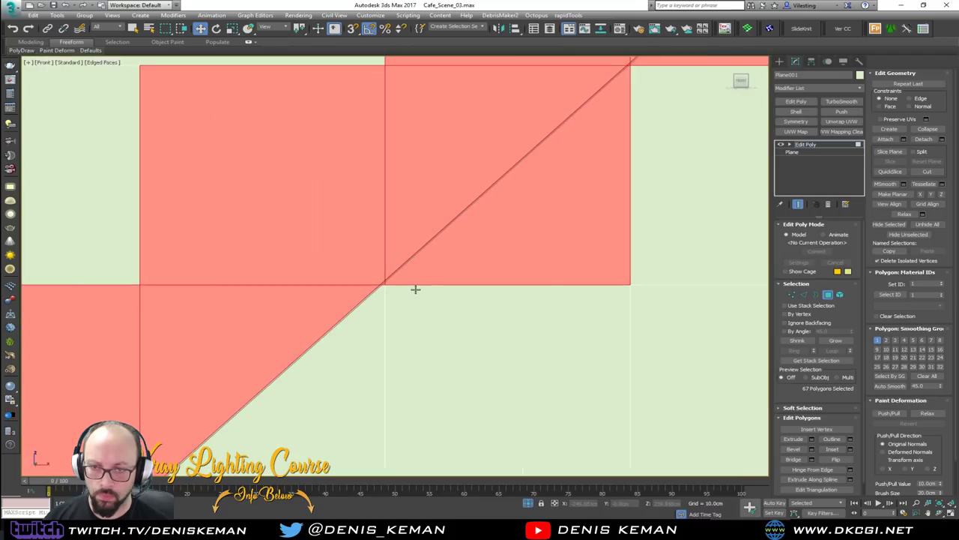
alt+click(394, 281)
scroll(314, 387, down, 3)
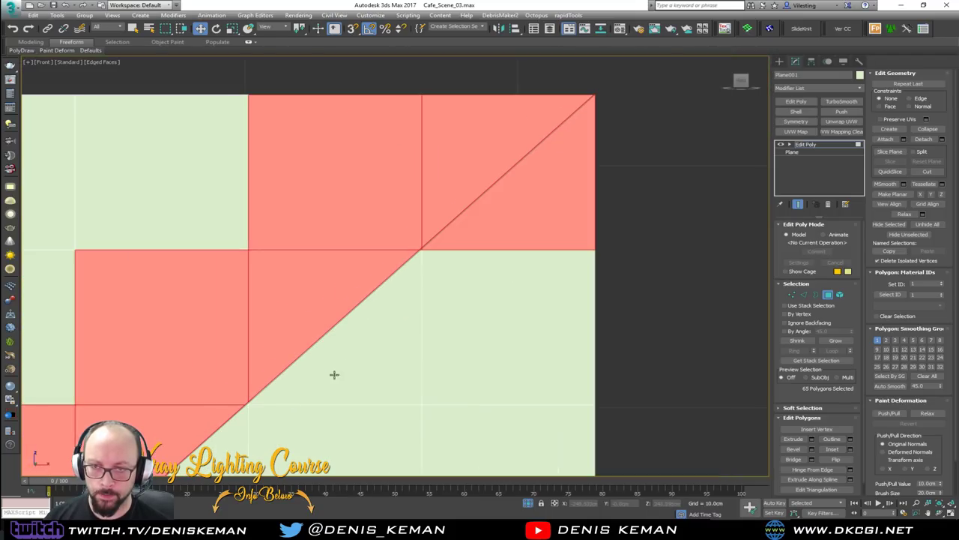
alt+click(435, 249)
scroll(450, 281, down, 8)
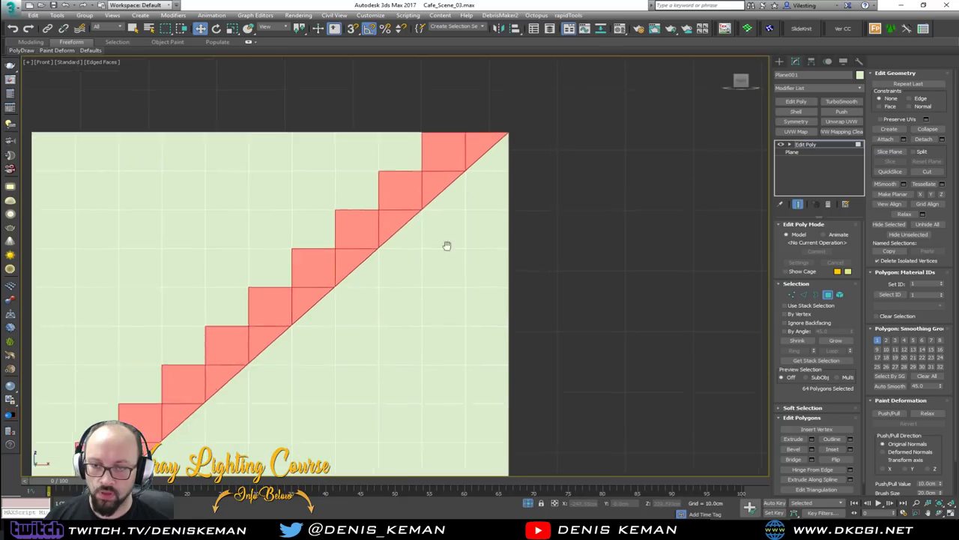
Deselect the polygons on the trapezoid's side of the lower diagonal and delete the polygons still selected outside both diagonals.
scroll(439, 292, up, 10)
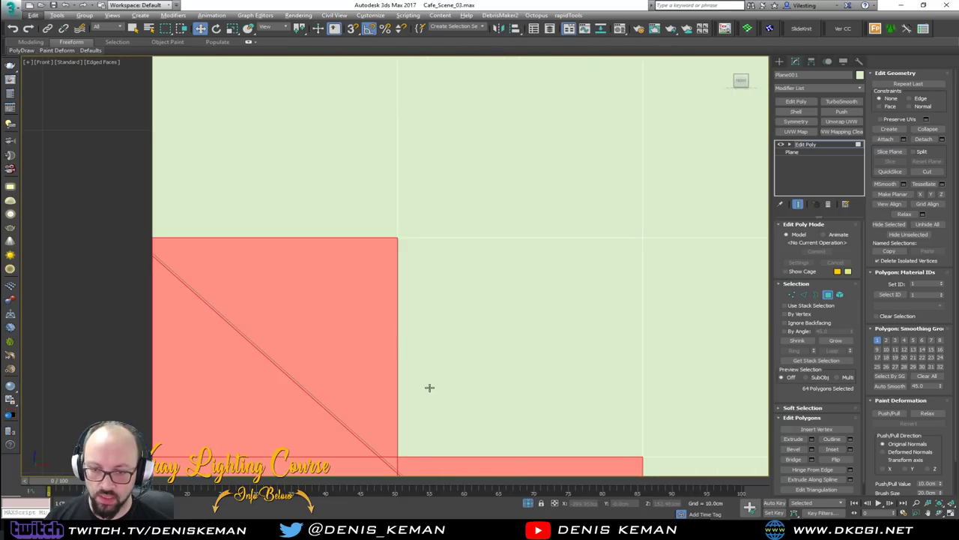
alt+drag(386, 330, 381, 334)
middle_drag(486, 317, 394, 114)
scroll(394, 114, down, 2)
alt+drag(504, 255, 493, 280)
middle_drag(592, 281, 319, 99)
alt+drag(418, 229, 393, 249)
middle_drag(395, 255, 334, 187)
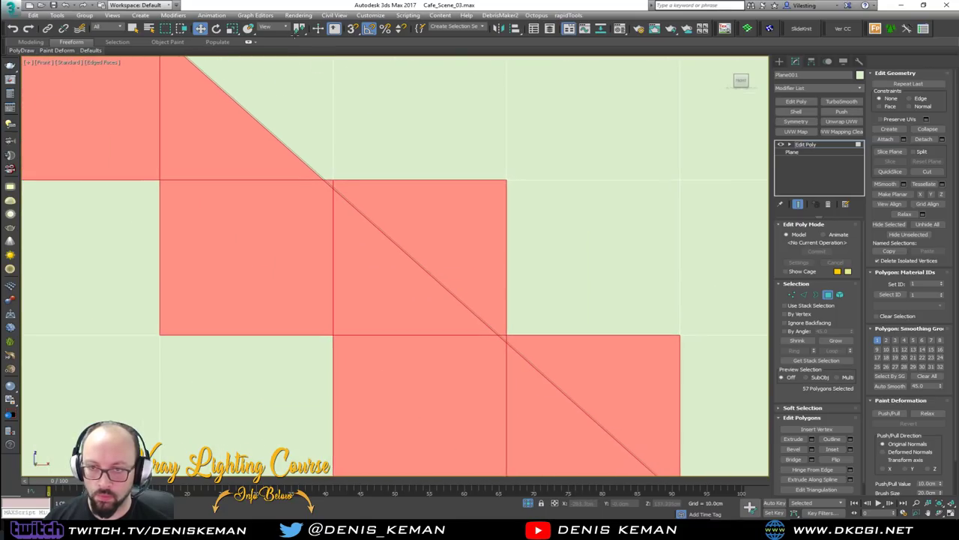
alt+click(335, 186)
alt+drag(574, 291, 508, 339)
middle_drag(604, 334, 544, 203)
alt+drag(453, 210, 451, 211)
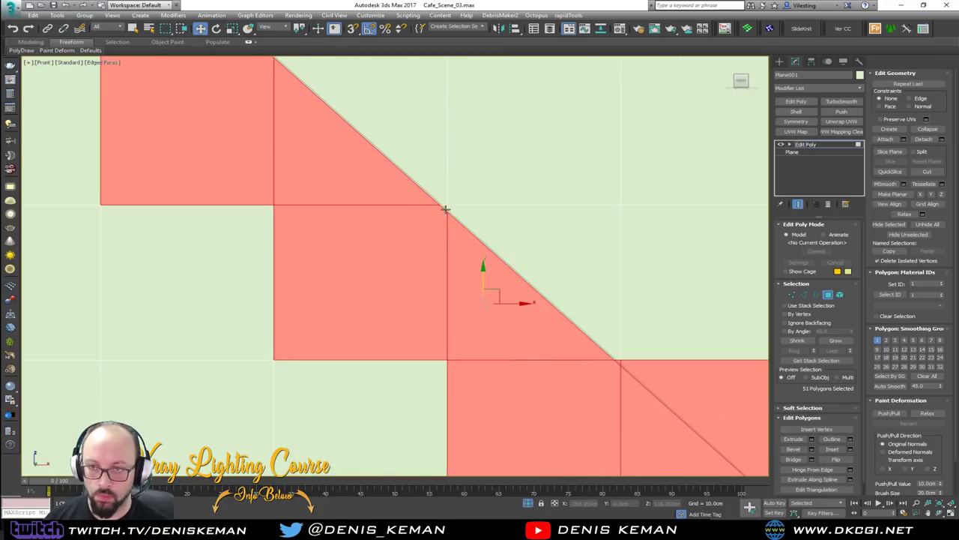
middle_drag(451, 212, 358, 200)
alt+drag(353, 195, 352, 198)
middle_drag(532, 243, 329, 91)
alt+drag(321, 197, 319, 195)
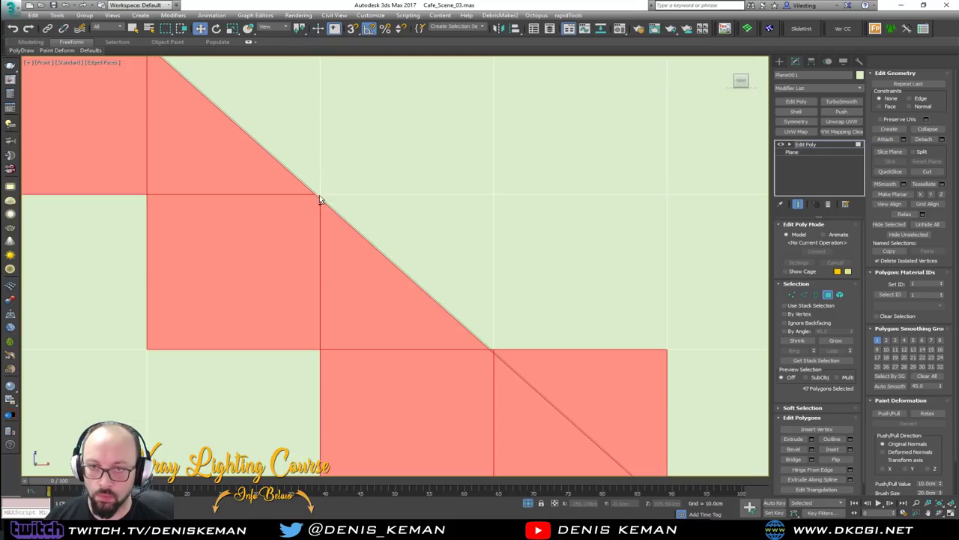
middle_drag(277, 53, 353, 95)
alt+drag(414, 224, 395, 243)
middle_drag(518, 266, 314, 105)
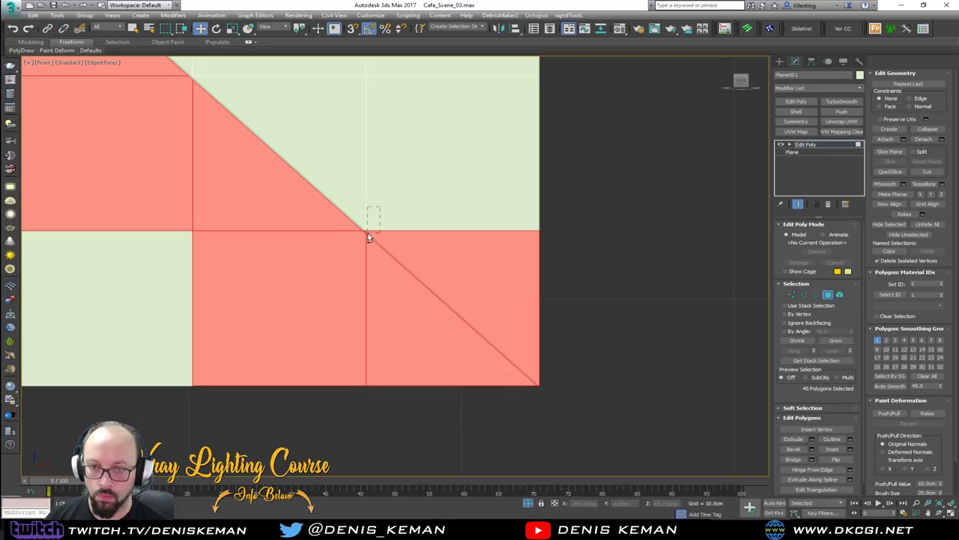
alt+click(368, 237)
scroll(368, 223, up, 2)
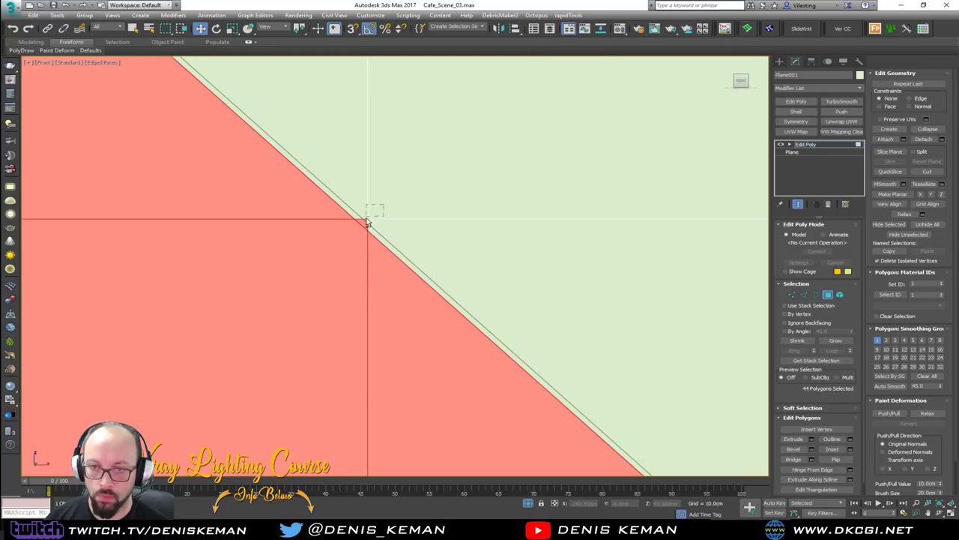
scroll(364, 219, down, 5)
key(Delete)
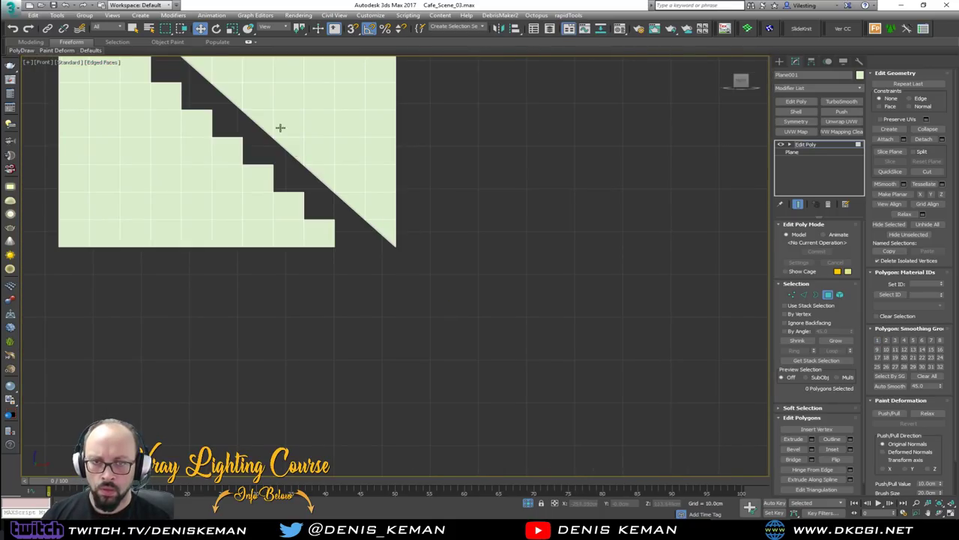
Delete the two leftover corner elements above and below the trapezoid grid and leave element editing.
scroll(395, 298, down, 4)
click(839, 294)
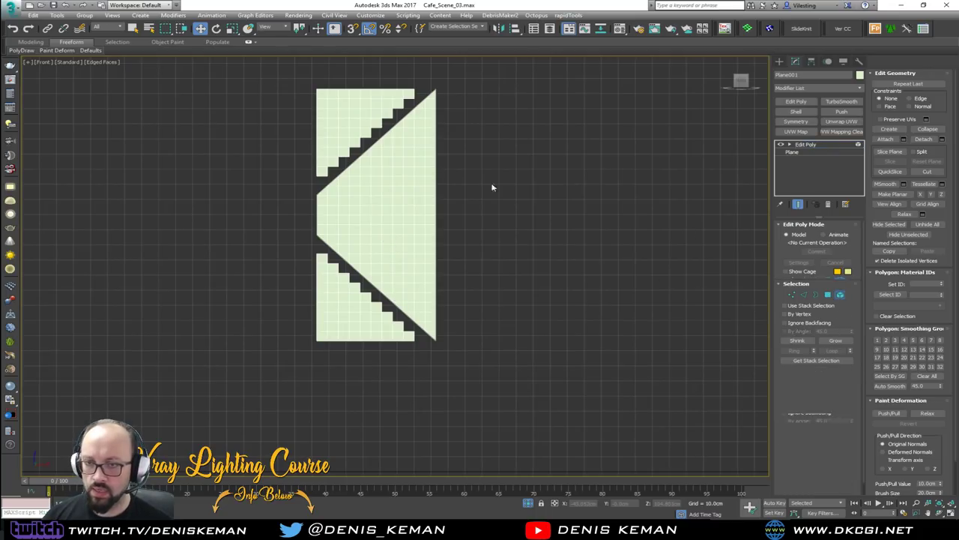
click(337, 127)
key(Delete)
click(350, 291)
key(Delete)
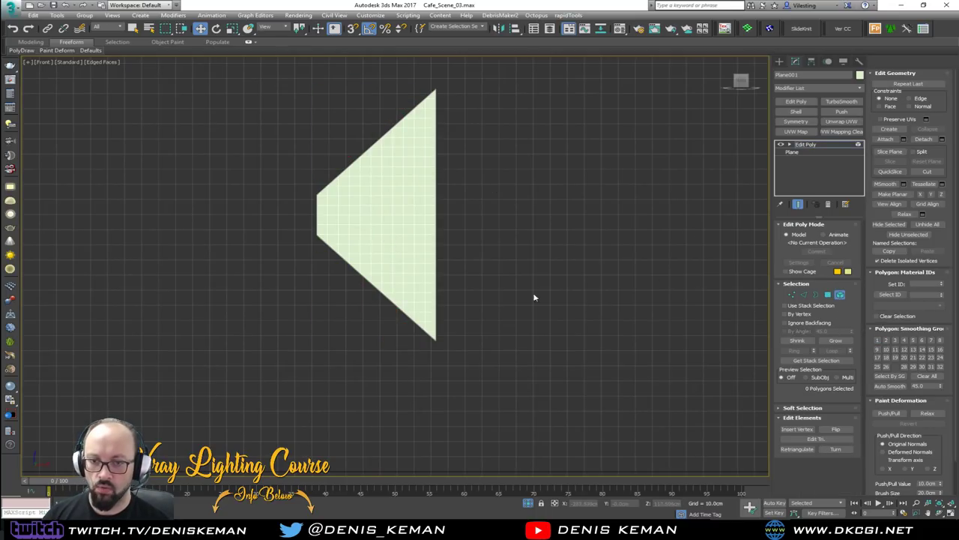
click(840, 295)
Switch to a maximized perspective view and add a Lattice modifier to the trapezoid grid.
key(alt+w)
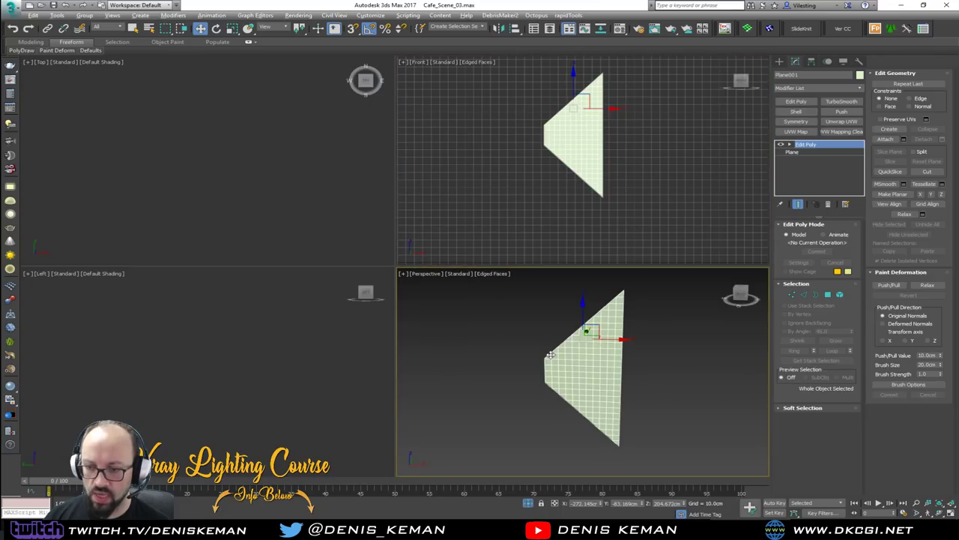
key(alt+w)
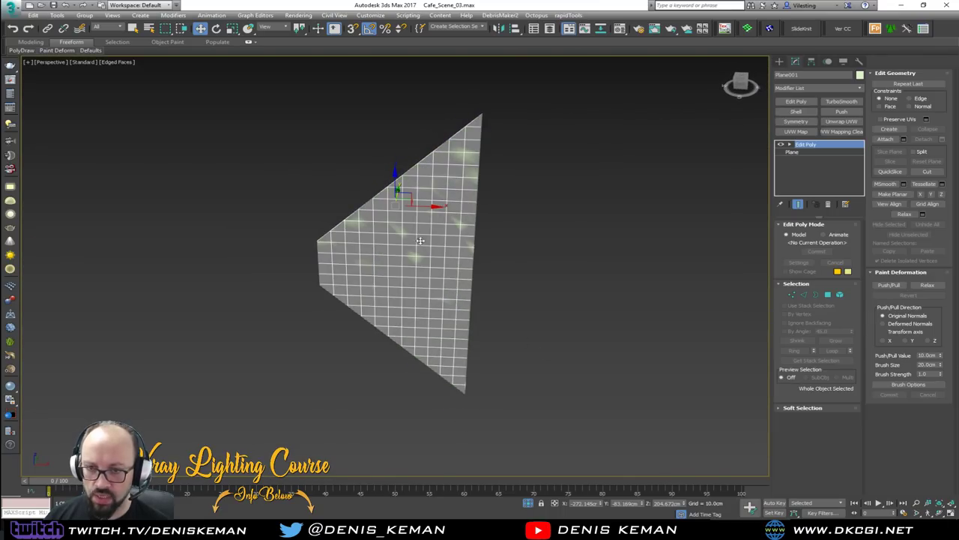
scroll(431, 255, up, 5)
click(801, 89)
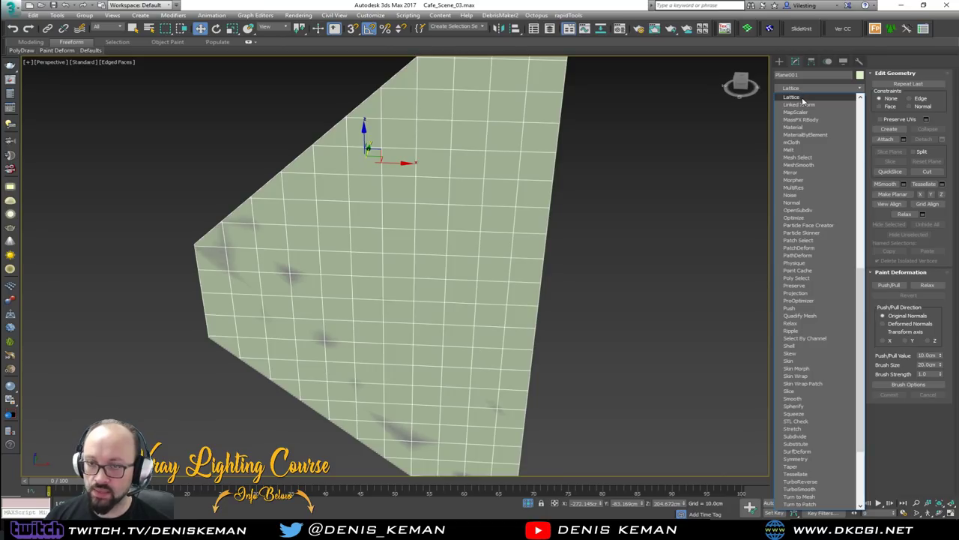
click(800, 97)
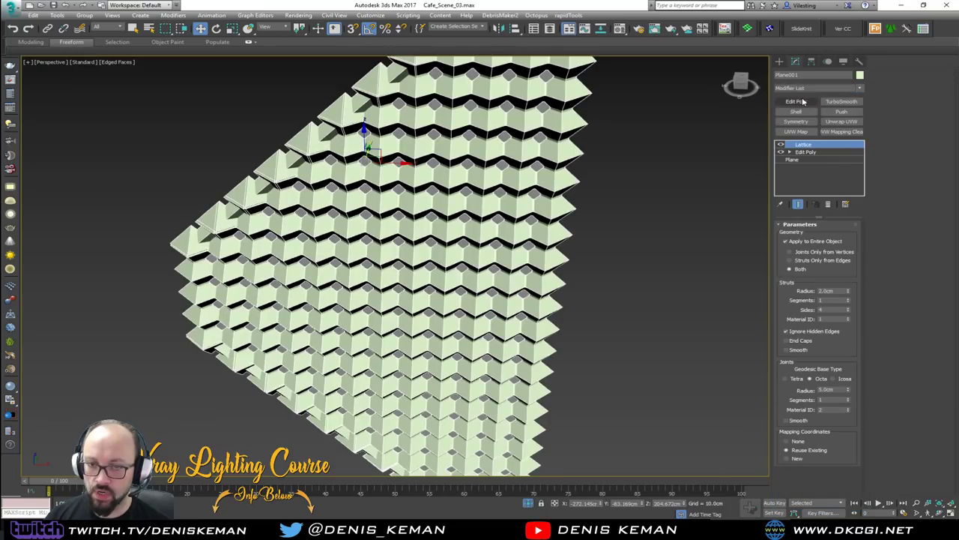
Limit the lattice to struts only from edges and set the strut radius to 0.2 cm.
click(817, 261)
click(837, 293)
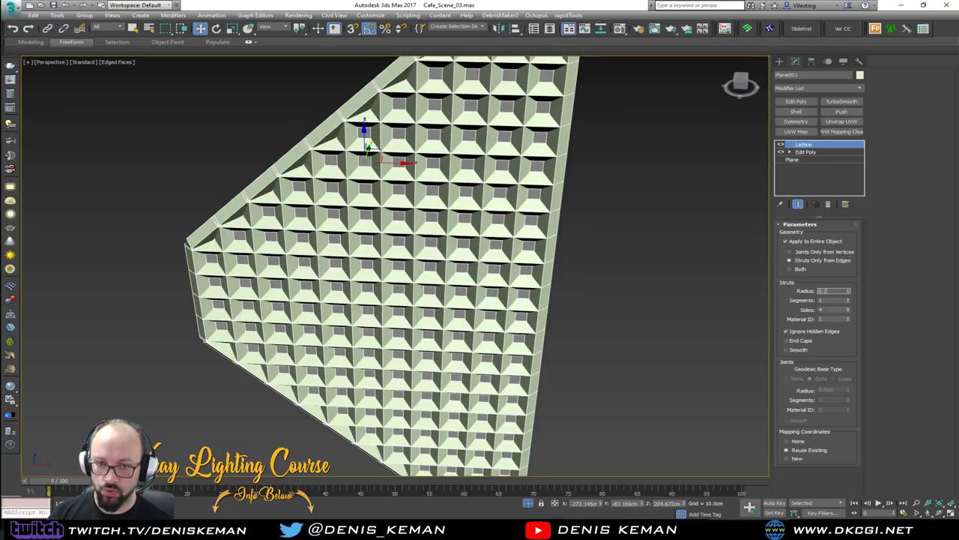
text(0.2)
key(Return)
scroll(402, 231, up, 6)
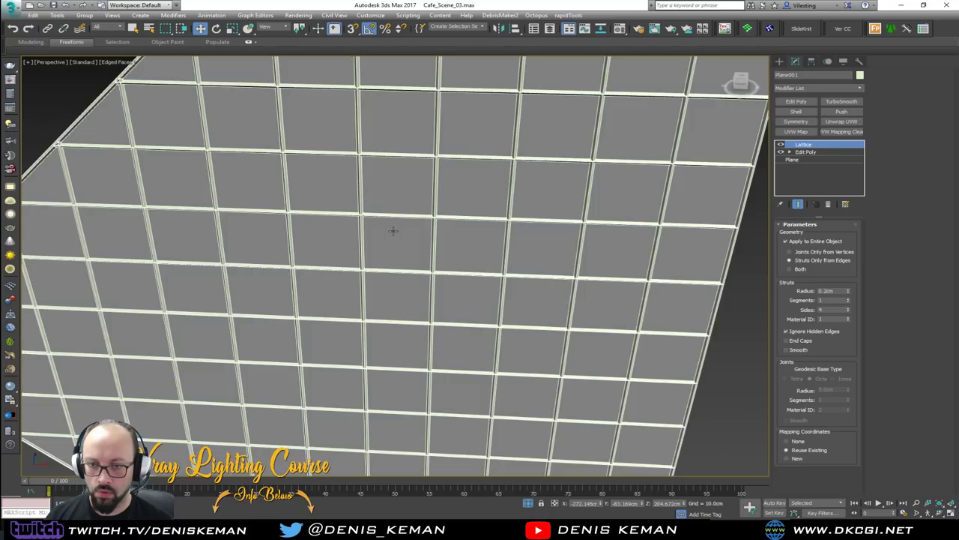
Set the lattice struts to 8 sides, viewing the mesh without edged faces.
key(F4)
scroll(393, 231, up, 2)
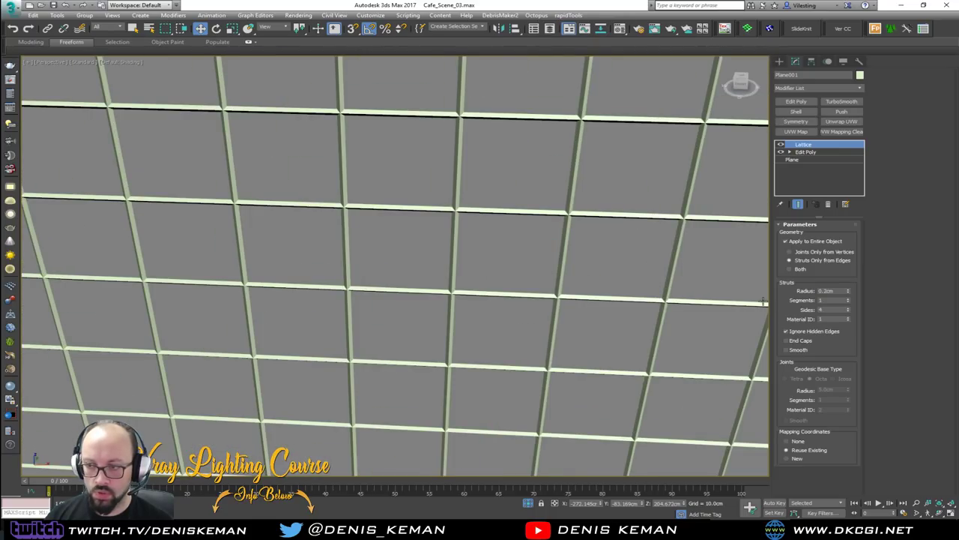
key(Return)
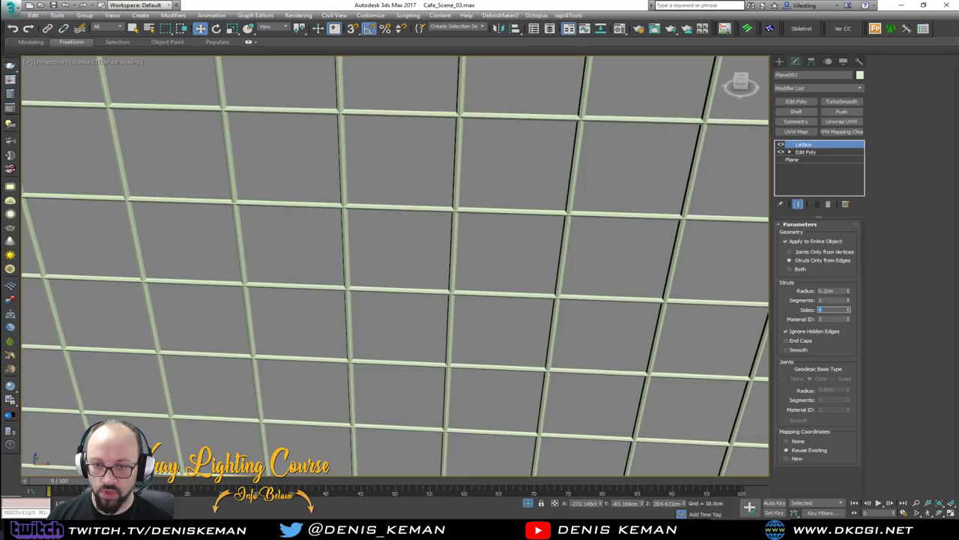
scroll(364, 178, down, 10)
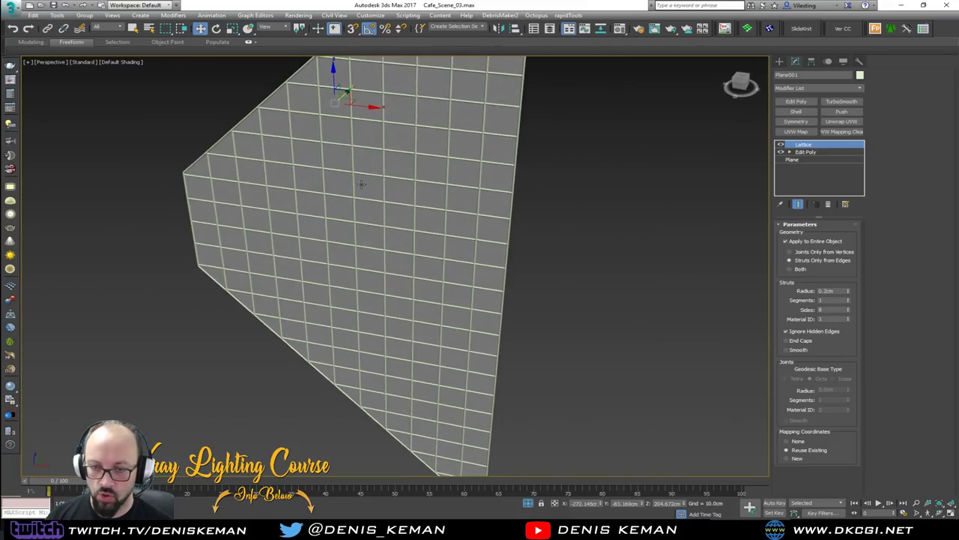
Bring the rest of the cafe scene back into view around the wire mesh panel.
alt+middle_drag(353, 183, 406, 237)
click(406, 238)
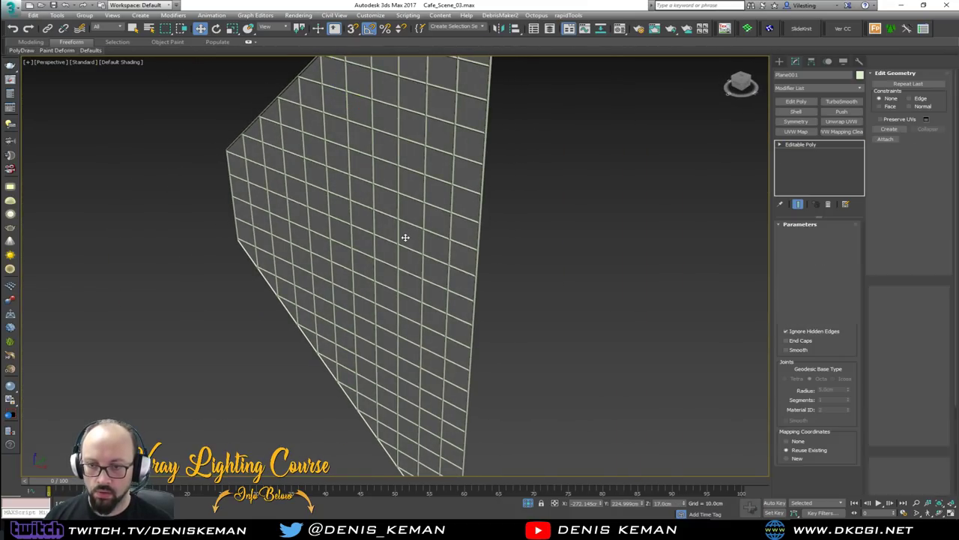
right_click(405, 237)
click(415, 169)
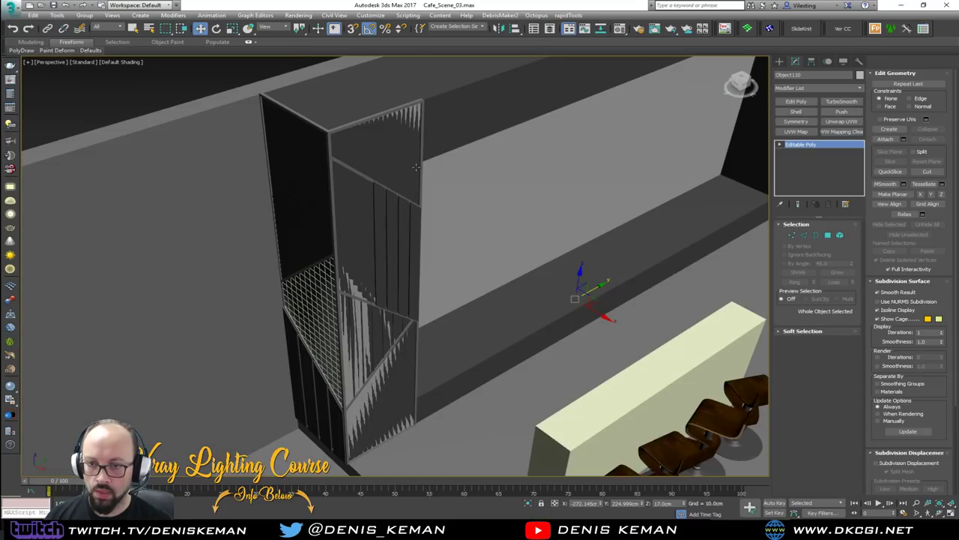
Examine how the wire mesh panel sits inside the column's frame in shaded and wireframe display.
alt+middle_drag(368, 254, 382, 241)
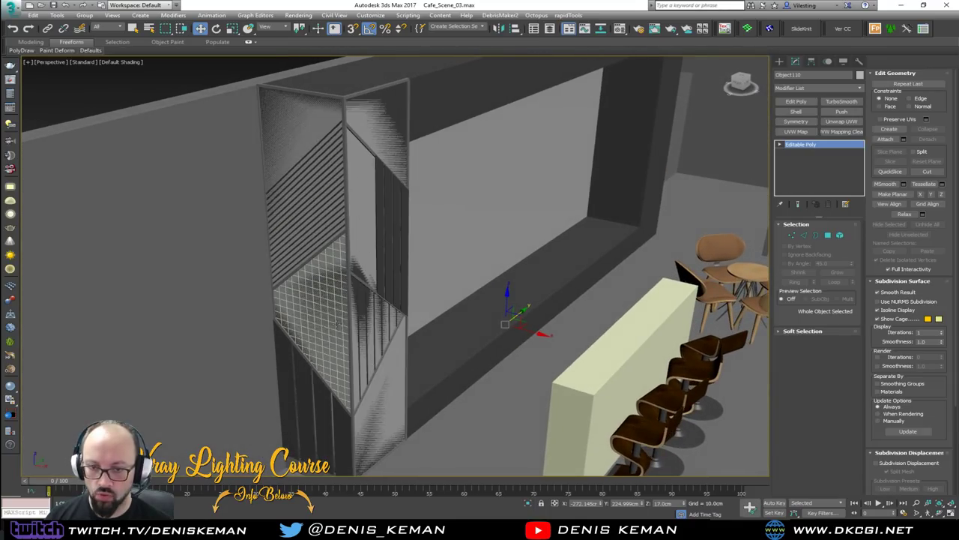
scroll(338, 323, up, 5)
key(F3)
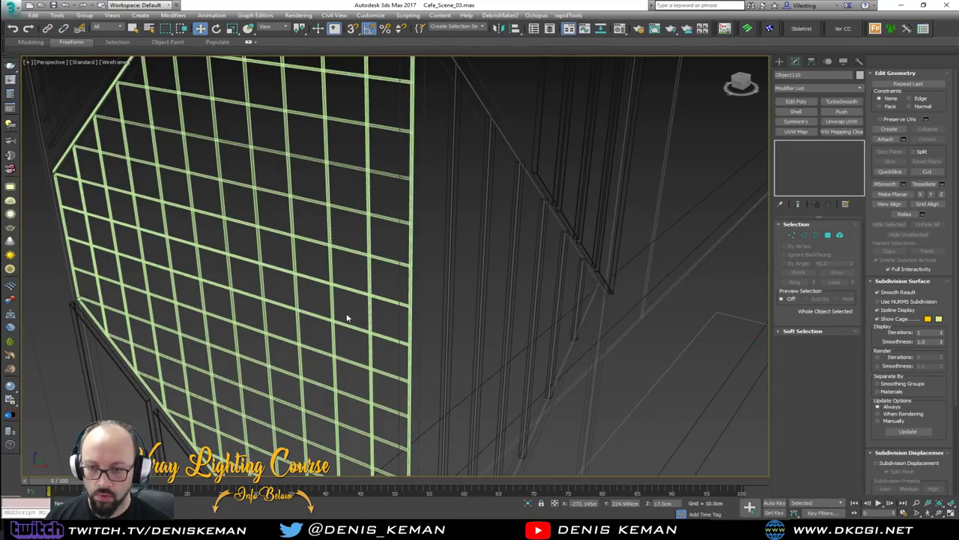
key(F3)
click(344, 310)
scroll(356, 311, down, 2)
key(F3)
drag(672, 328, 565, 303)
click(565, 303)
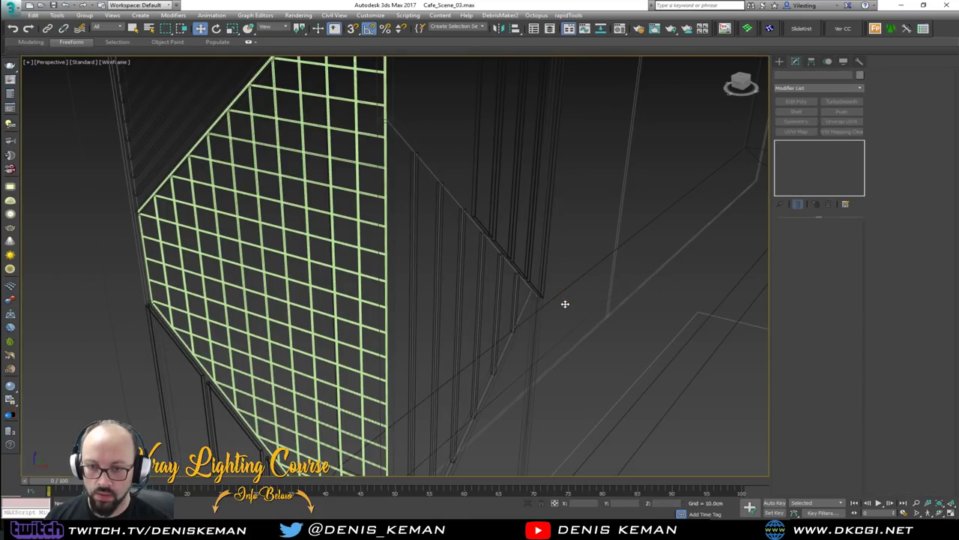
key(F3)
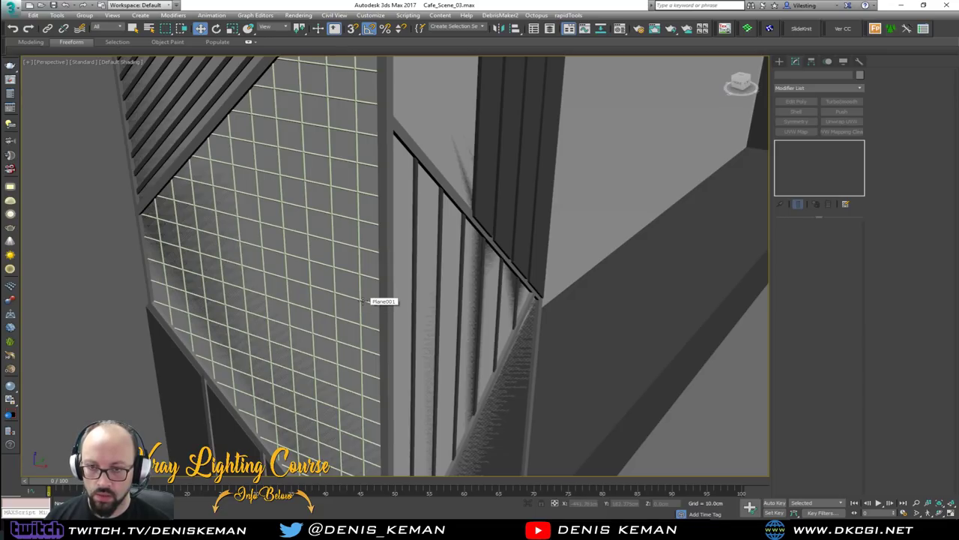
scroll(378, 300, down, 6)
alt+middle_drag(346, 282, 332, 295)
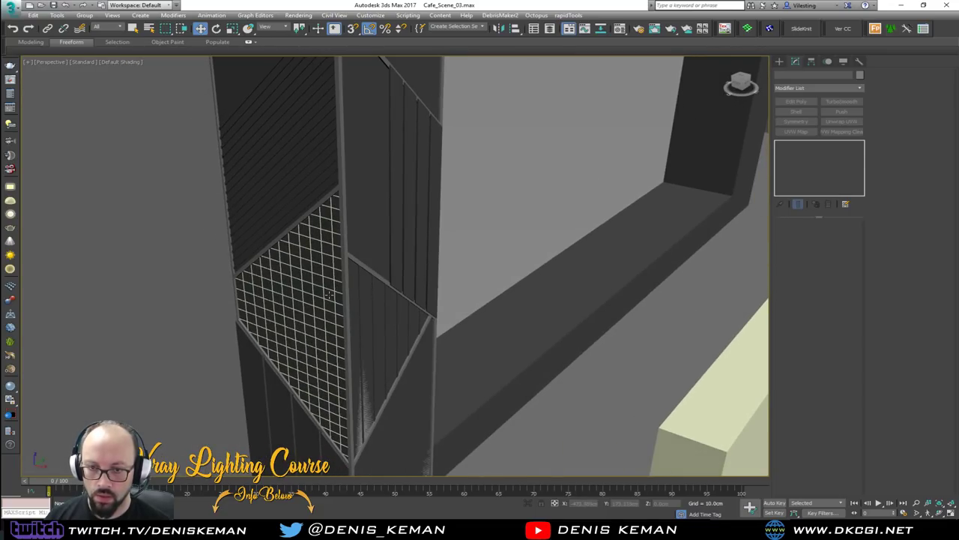
scroll(327, 295, up, 4)
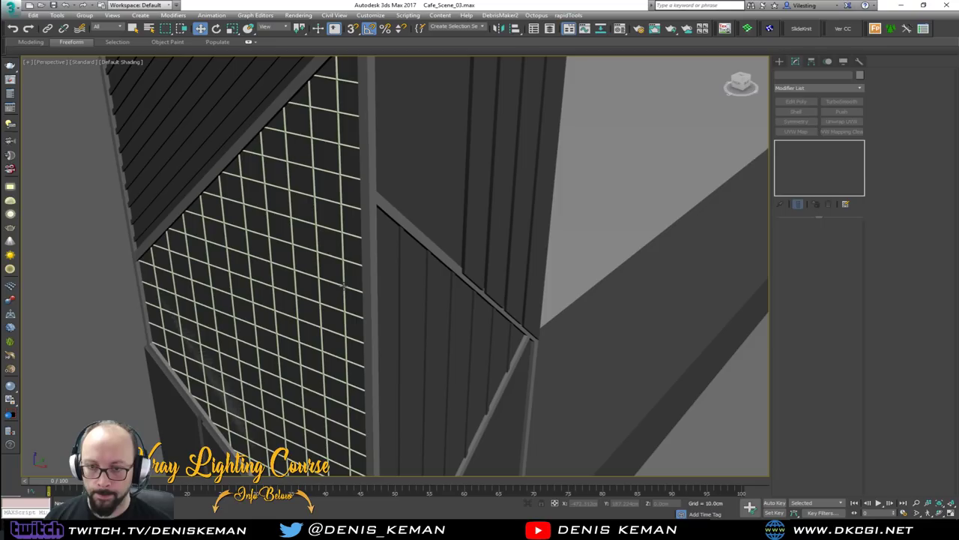
Select the wire mesh panel, change its object color to the dark grey custom color and clear the selection.
click(343, 285)
scroll(344, 285, up, 3)
key(F4)
alt+middle_drag(344, 286, 509, 201)
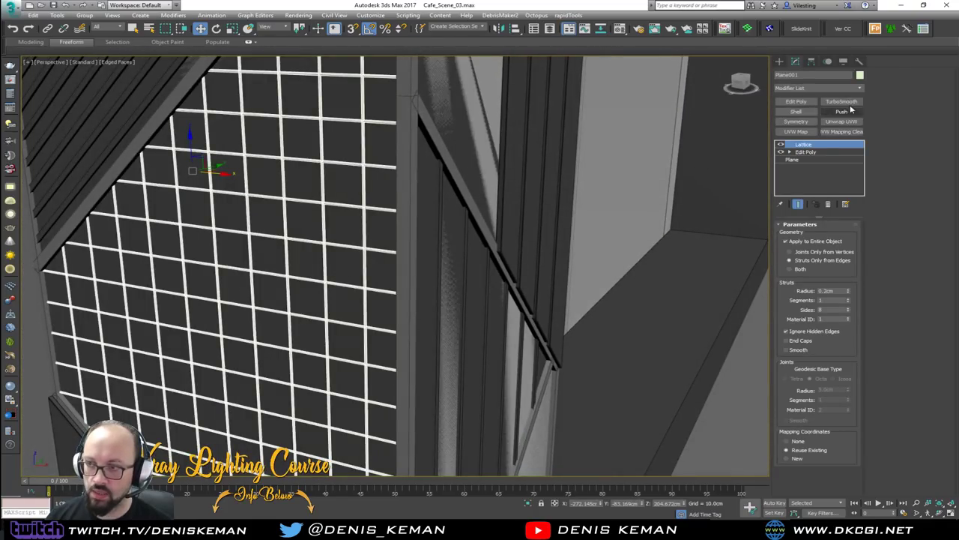
click(859, 75)
click(552, 210)
click(678, 237)
click(616, 238)
mouse_move(616, 238)
alt+middle_down()
mouse_move(484, 223)
mouse_move(388, 255)
alt+middle_up()
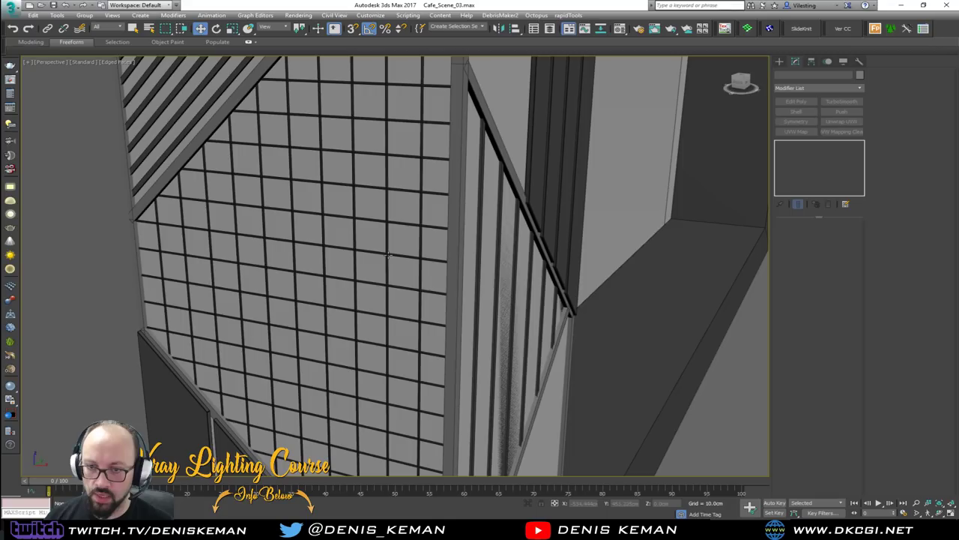
Convert the wire mesh panel to an editable poly and check its strut crossings.
click(389, 255)
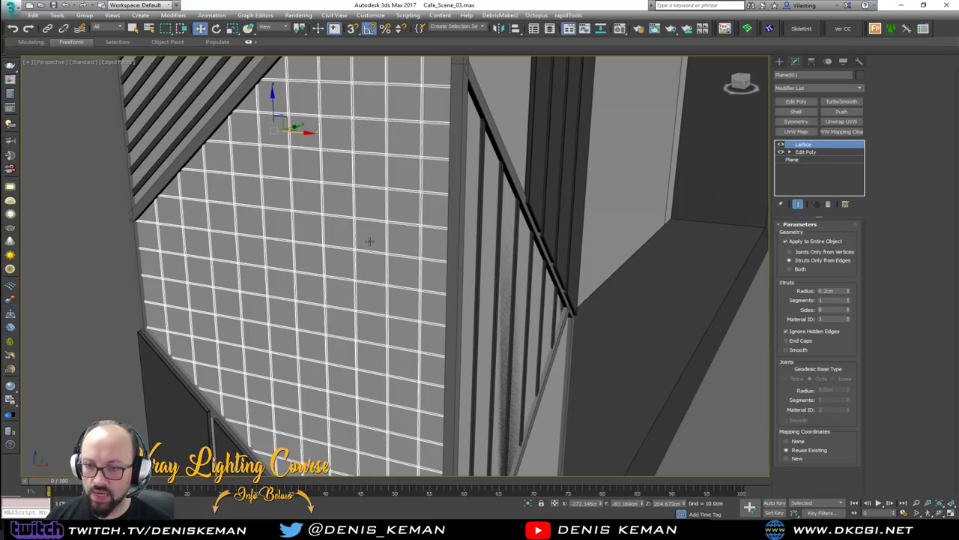
right_click(369, 241)
mouse_move(437, 336)
click(507, 344)
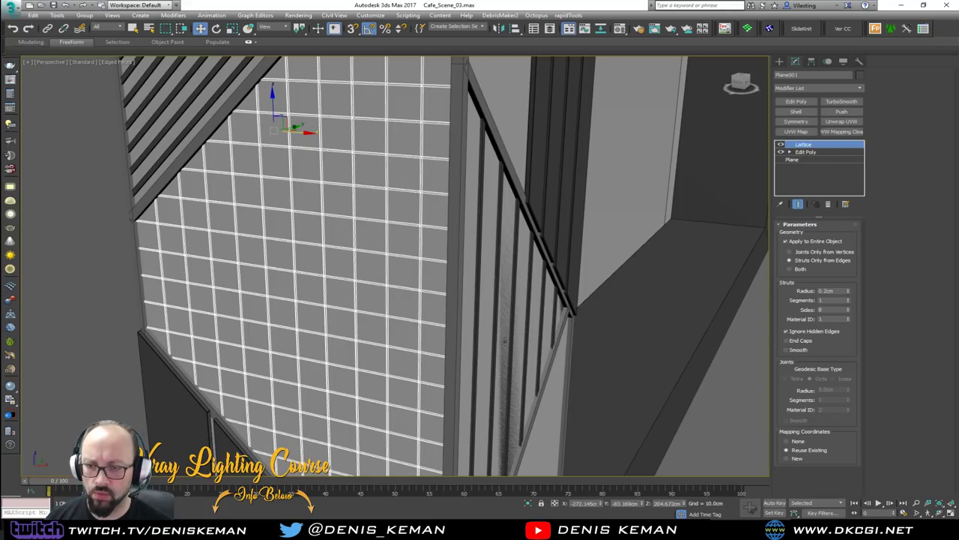
key(F3)
click(614, 193)
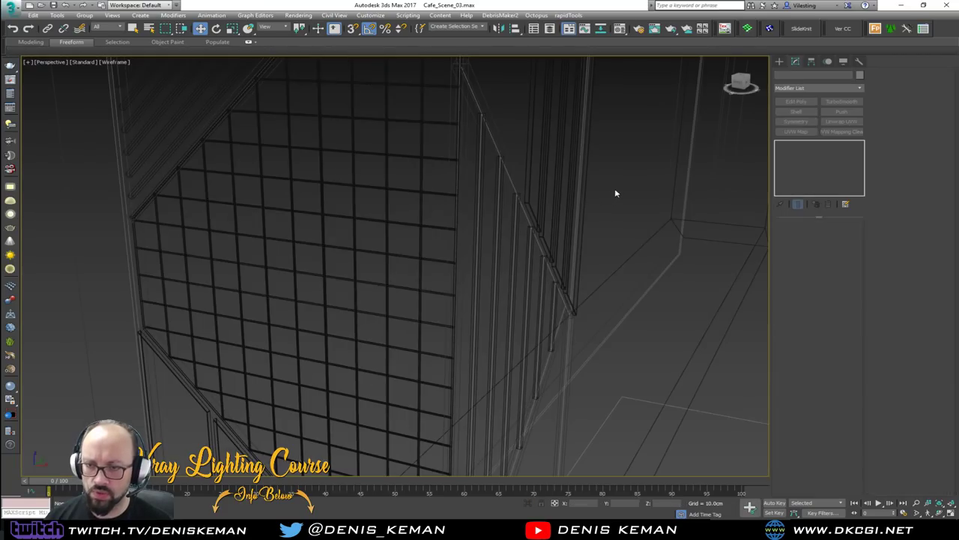
key(F3)
scroll(439, 228, up, 10)
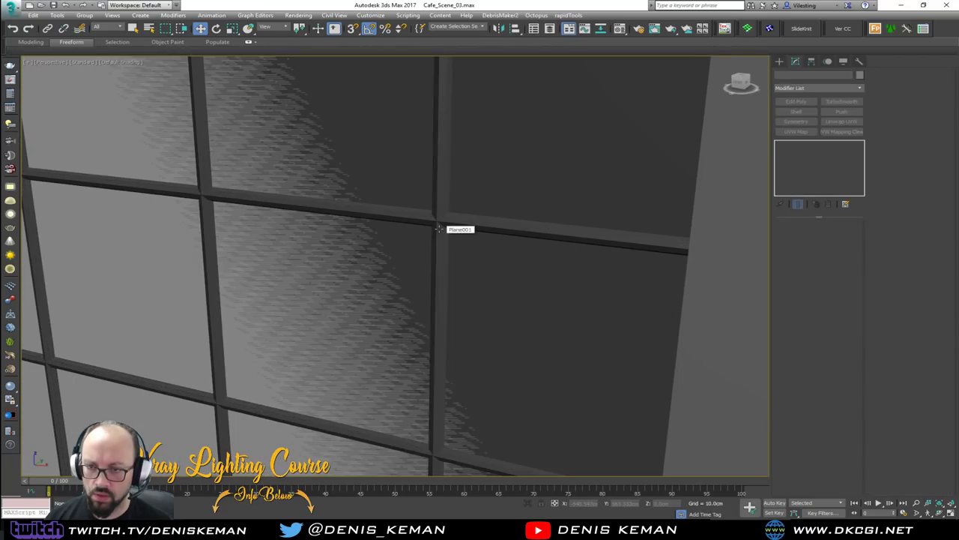
scroll(439, 228, down, 10)
mouse_move(439, 228)
middle_down()
mouse_move(384, 232)
mouse_move(433, 230)
middle_up()
scroll(393, 224, up, 10)
scroll(393, 224, down, 5)
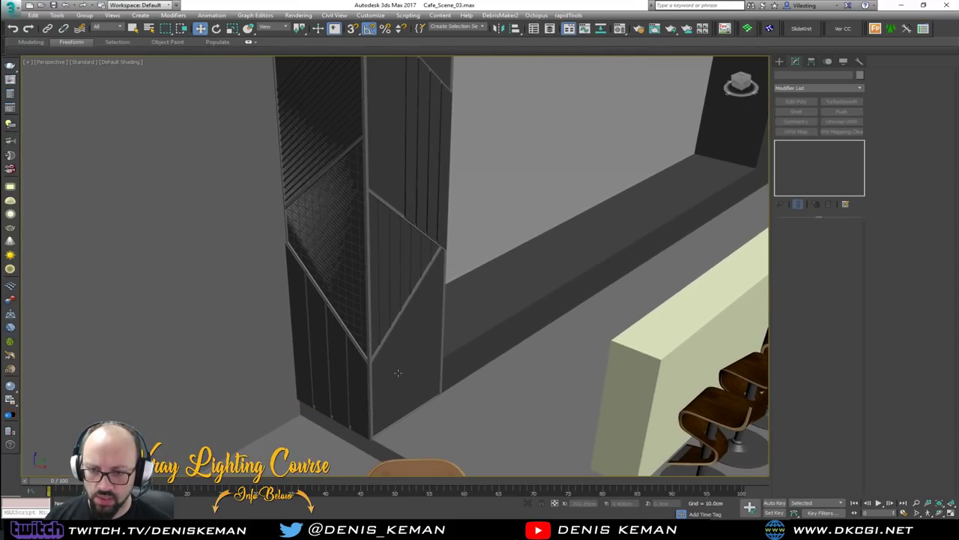
Select the flat panel surfaces overlapping the column's faces, move them away from the column and delete them.
scroll(398, 373, up, 2)
click(396, 364)
scroll(479, 323, up, 2)
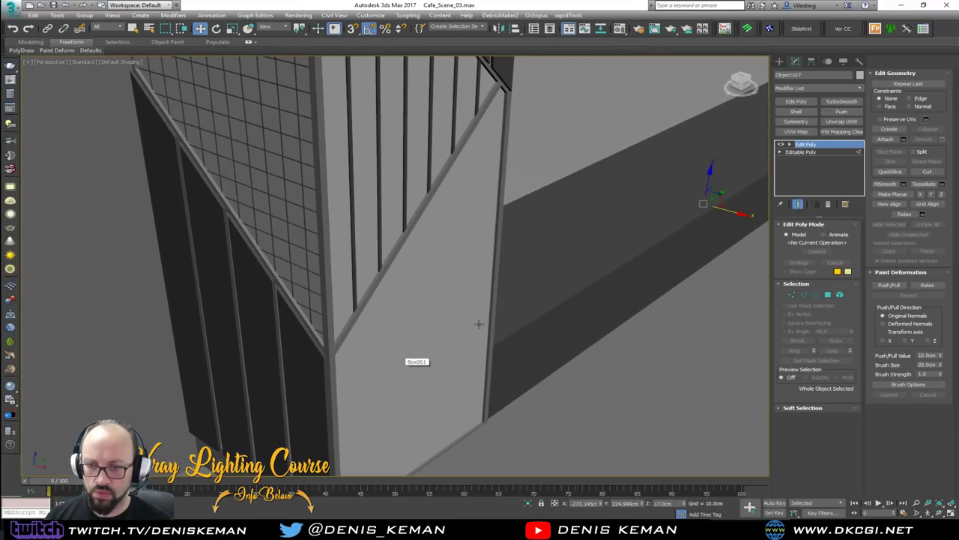
scroll(479, 324, down, 3)
drag(639, 264, 427, 199)
middle_drag(392, 237, 395, 308)
scroll(418, 248, down, 4)
mouse_move(420, 244)
alt+middle_down()
mouse_move(543, 247)
mouse_move(489, 259)
mouse_move(394, 246)
mouse_move(413, 244)
alt+middle_up()
scroll(304, 218, up, 3)
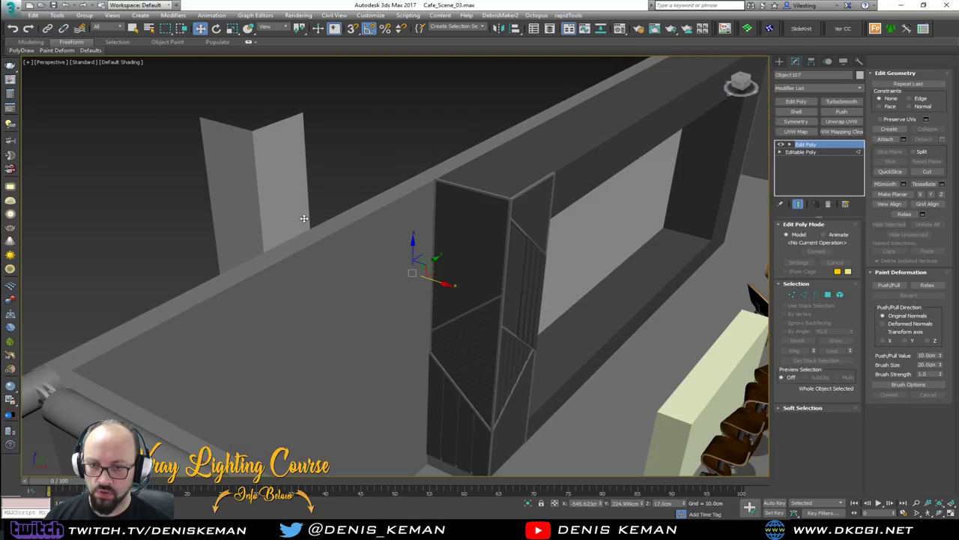
key(Delete)
Select the wall and column box and change its object color to the medium grey custom color.
middle_drag(466, 218, 370, 181)
scroll(412, 250, up, 5)
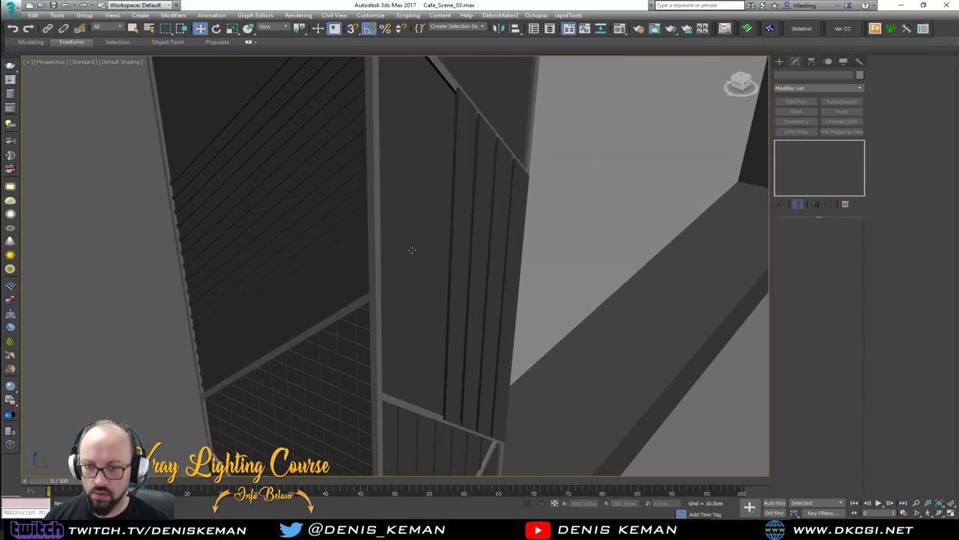
click(354, 251)
key(F4)
middle_drag(354, 251, 388, 290)
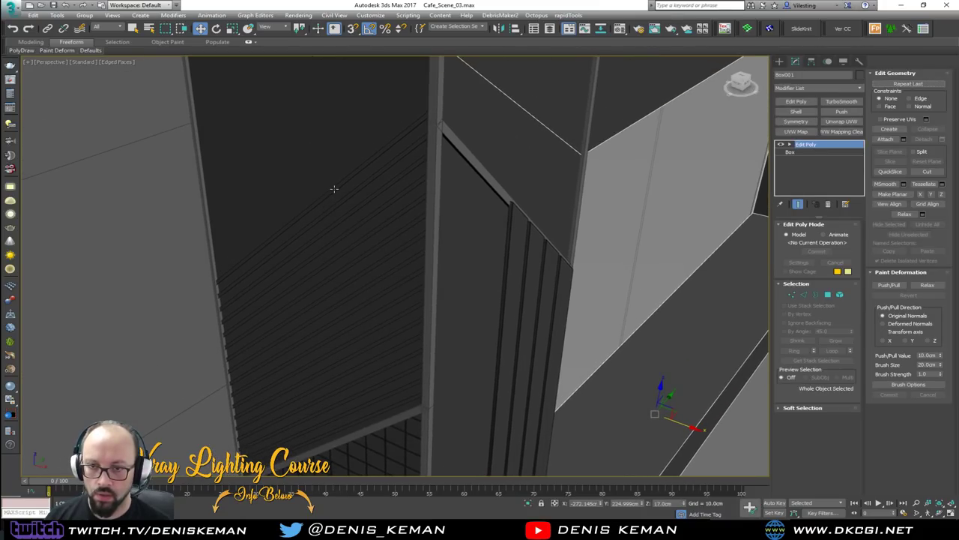
click(331, 187)
scroll(365, 184, down, 2)
middle_drag(365, 184, 258, 202)
click(484, 131)
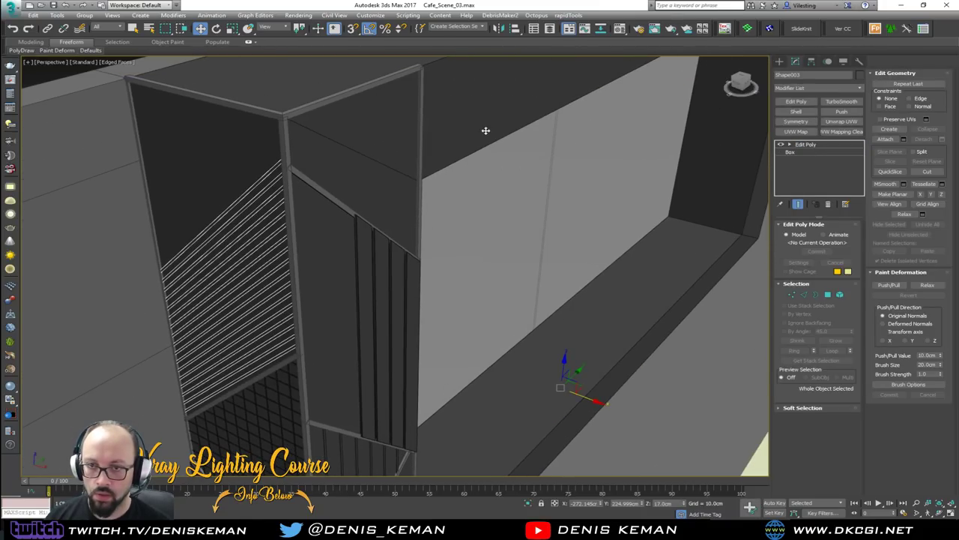
click(858, 75)
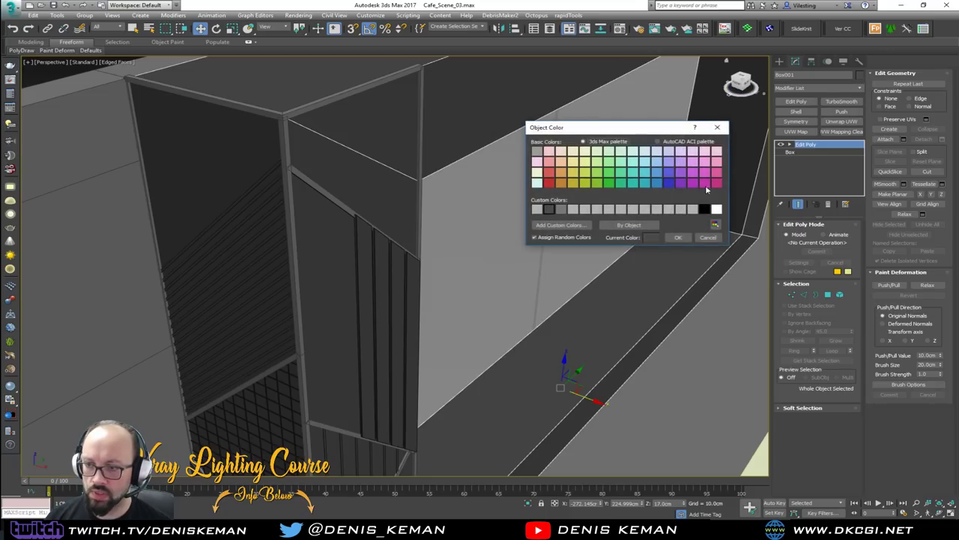
click(559, 210)
click(683, 237)
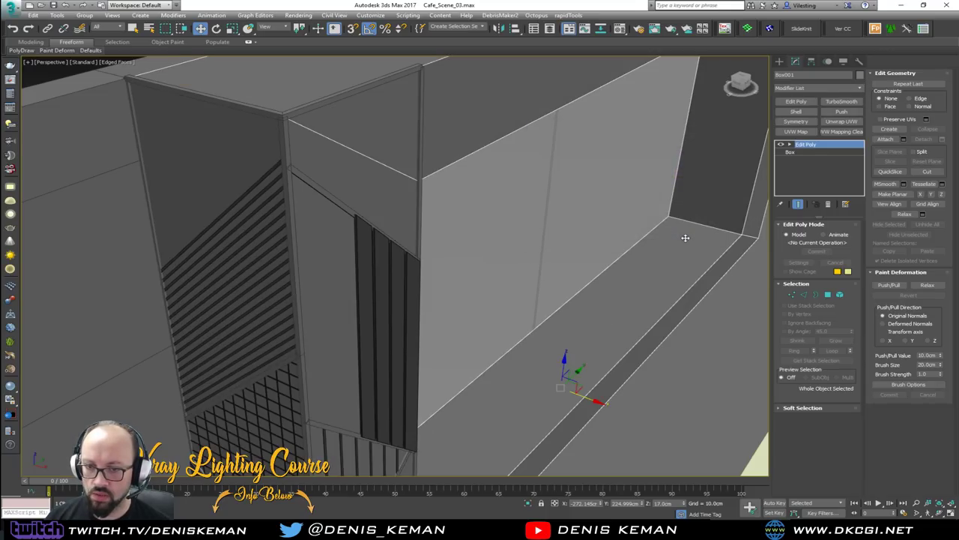
Select the column's diagonal and vertical frame trims together and give them the light grey custom object color.
click(314, 184)
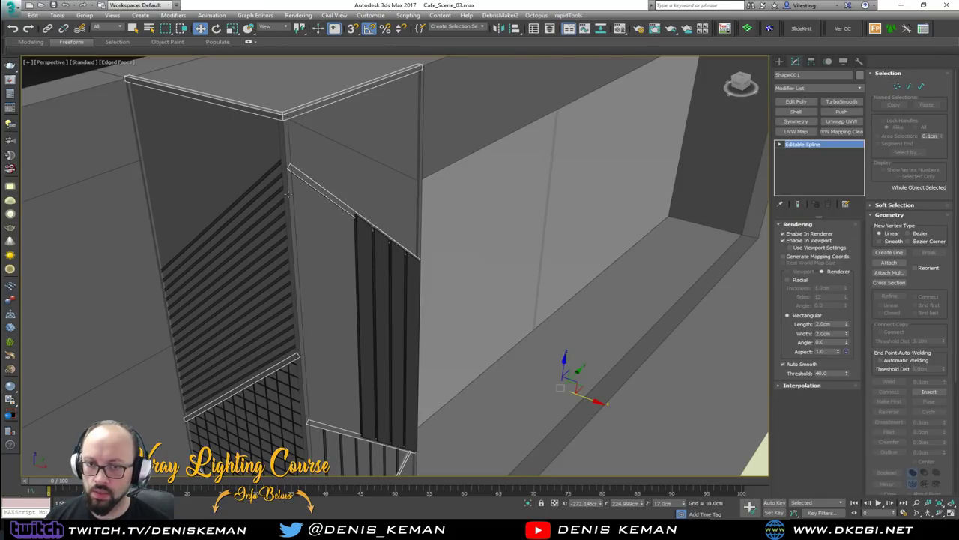
ctrl+click(287, 193)
key(alt+c)
click(540, 209)
click(672, 237)
key(F3)
click(463, 267)
key(F3)
key(F4)
scroll(433, 306, down, 5)
middle_drag(433, 305, 418, 222)
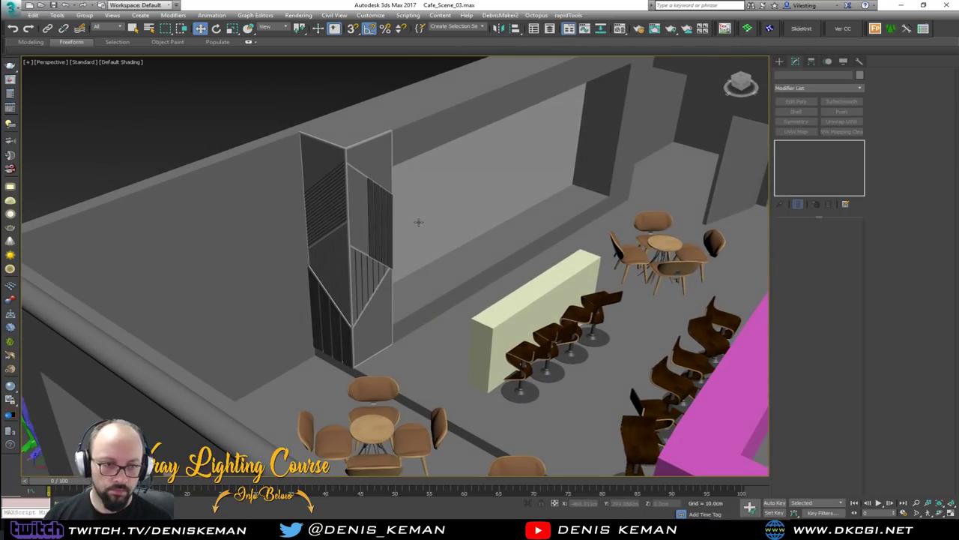
Save the cafe scene under its existing file name.
scroll(419, 222, up, 5)
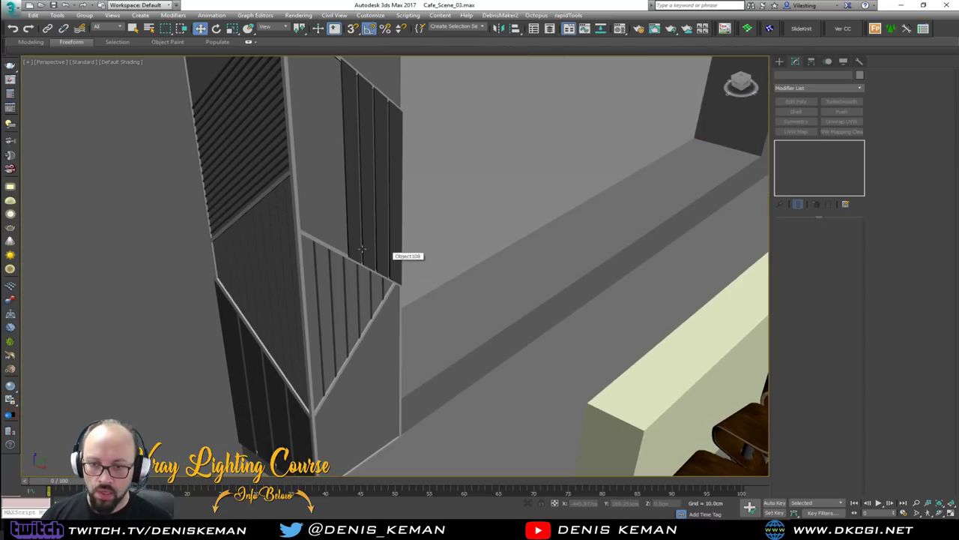
key(F4)
click(362, 249)
scroll(304, 241, up, 3)
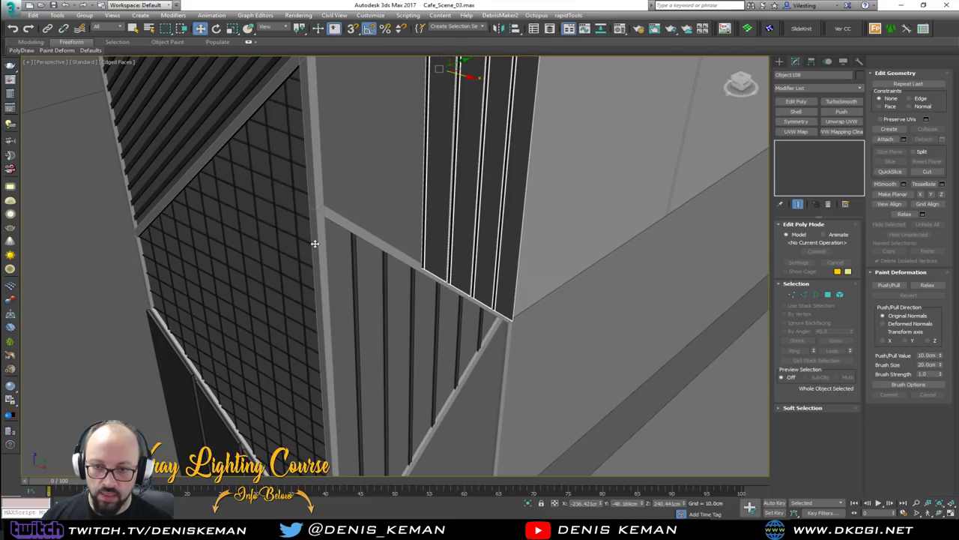
click(315, 244)
click(11, 10)
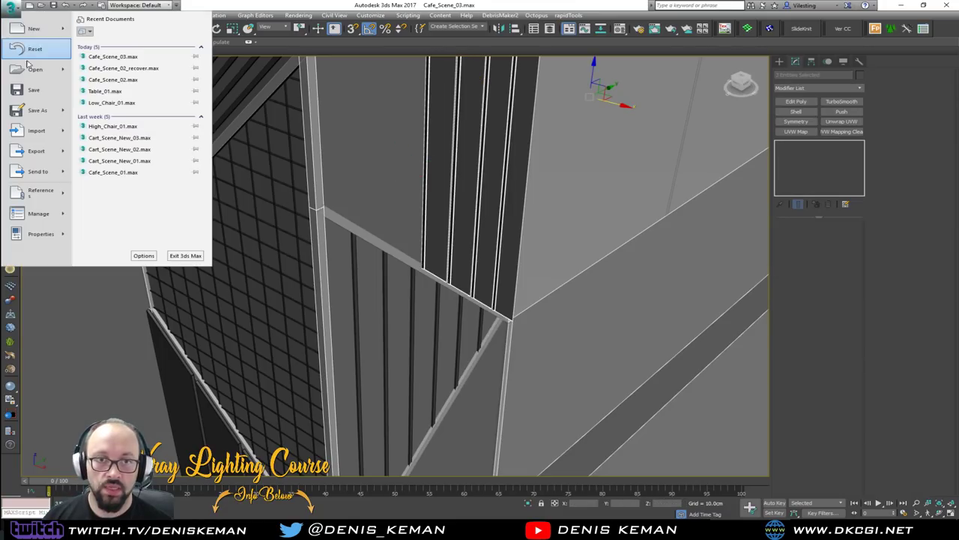
click(31, 89)
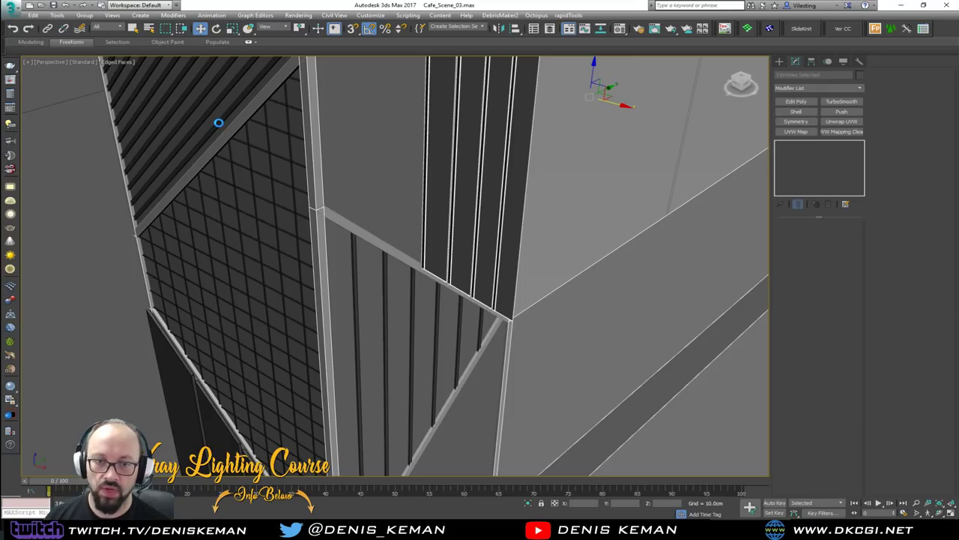
Select all of the column's decorative parts together: frame trims, horizontal slats, wire mesh and vertical slat panels.
click(221, 125)
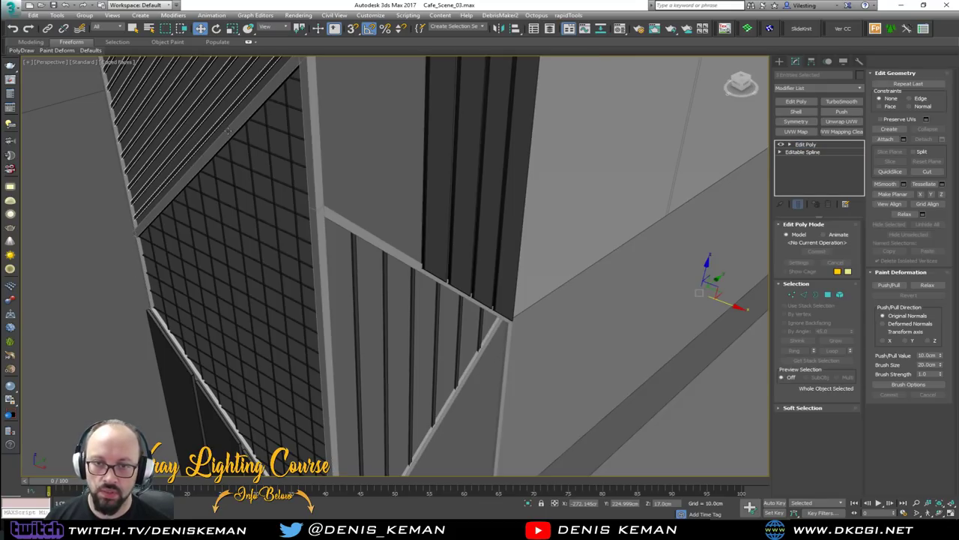
ctrl+click(228, 135)
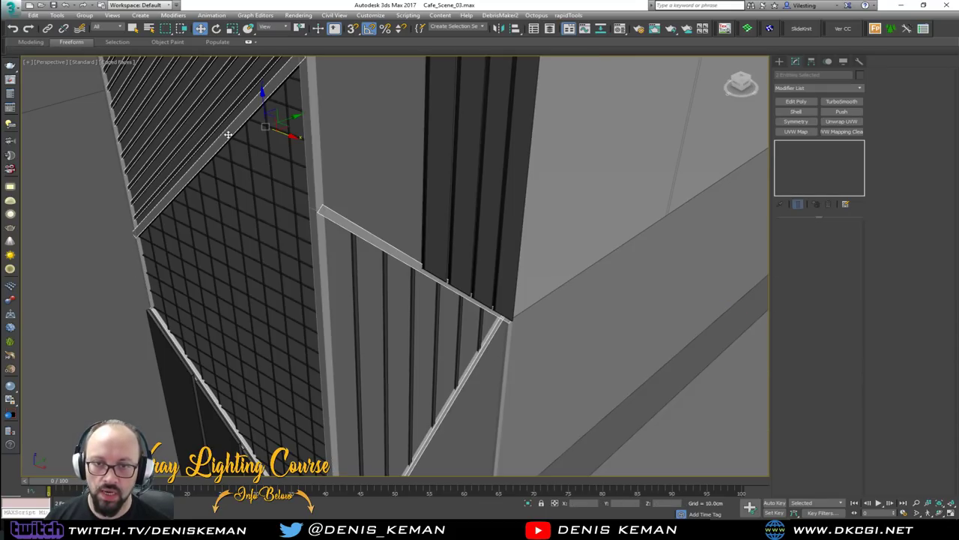
ctrl+click(220, 201)
ctrl+click(445, 197)
middle_drag(431, 237, 424, 120)
ctrl+click(353, 264)
middle_drag(356, 247, 381, 150)
ctrl+click(294, 365)
scroll(307, 360, down, 4)
alt+middle_drag(350, 272, 345, 341)
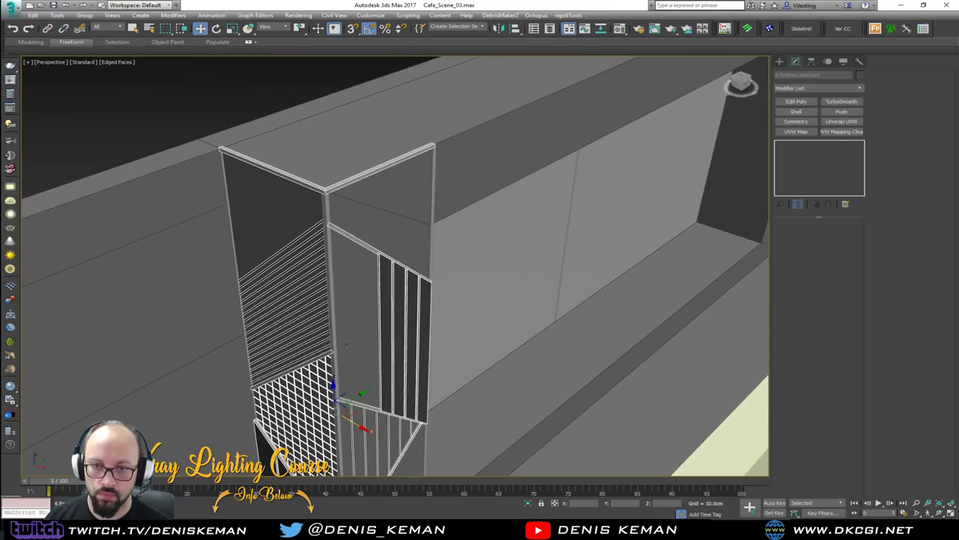
ctrl+click(326, 213)
scroll(351, 192, down, 3)
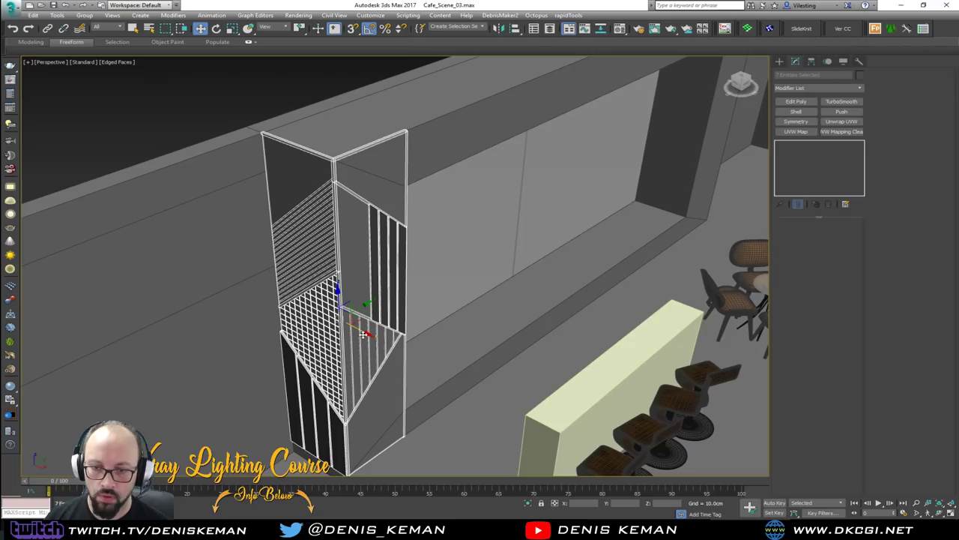
Mirror a duplicate of the selected column decorations across the Y axis and move it along Y to the opposite column.
alt+middle_drag(372, 337, 383, 276)
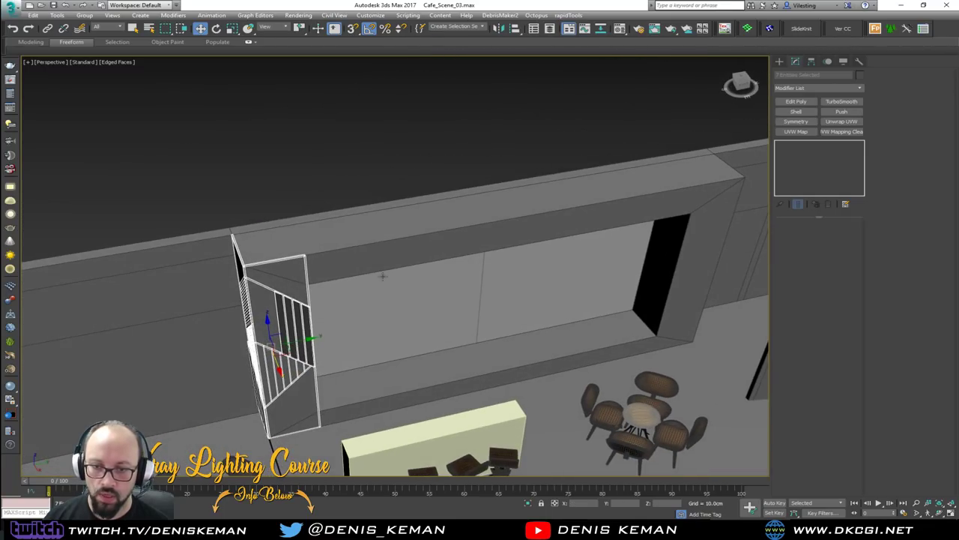
click(499, 28)
click(460, 227)
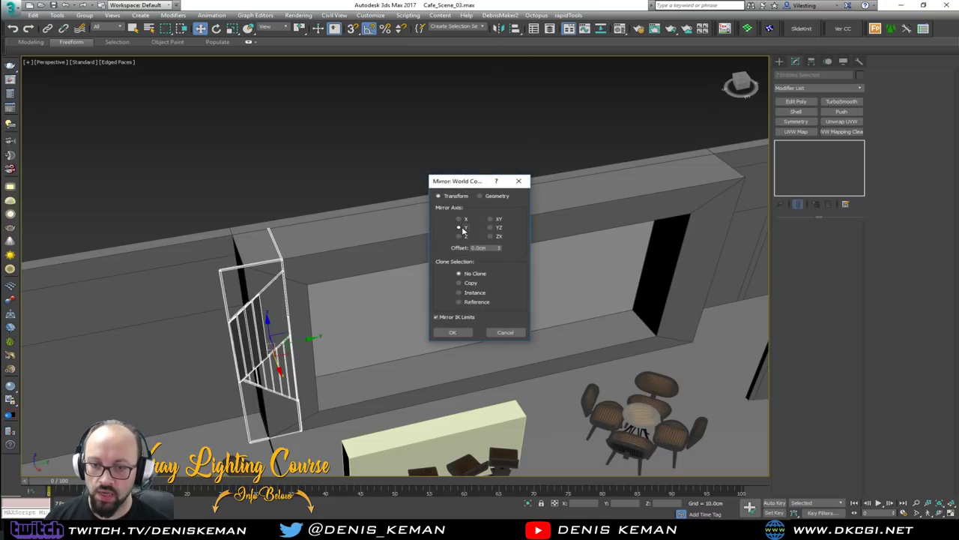
click(452, 332)
drag(303, 338, 726, 263)
Fine-tune the mirrored decorations' position so they sit against the opposite column's faces, and clear the selection.
middle_drag(727, 263, 374, 207)
scroll(442, 264, up, 3)
scroll(374, 208, up, 5)
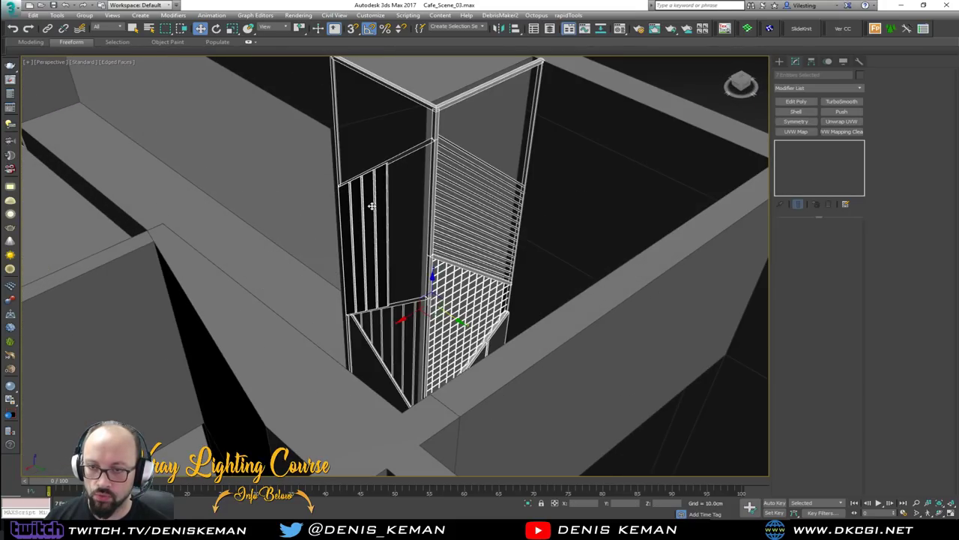
alt+middle_drag(395, 260, 393, 230)
drag(432, 379, 419, 372)
scroll(413, 229, down, 3)
middle_drag(413, 229, 479, 272)
scroll(382, 291, down, 4)
middle_drag(382, 291, 422, 240)
click(325, 204)
middle_drag(347, 303, 428, 238)
key(F4)
alt+middle_drag(419, 298, 484, 252)
scroll(484, 253, up, 1)
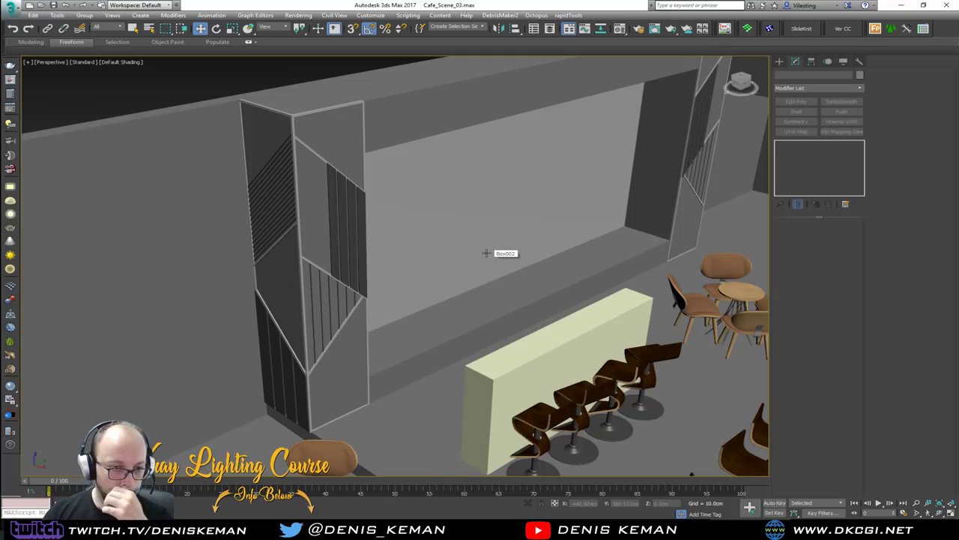
Select the upper vertical slat panel on the first column and assign it the wood Material #2.
scroll(314, 258, up, 5)
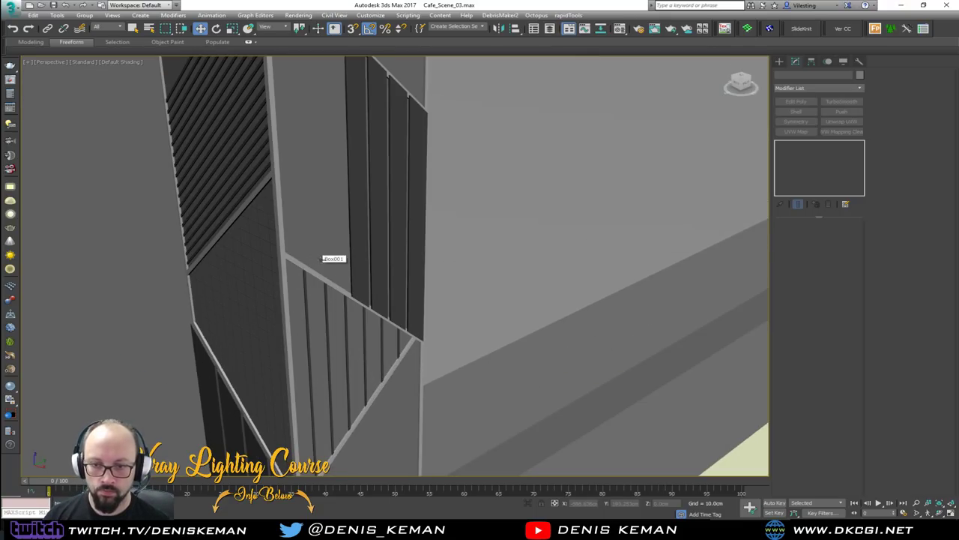
click(357, 272)
middle_drag(358, 272, 380, 209)
scroll(397, 213, down, 5)
scroll(399, 218, up, 3)
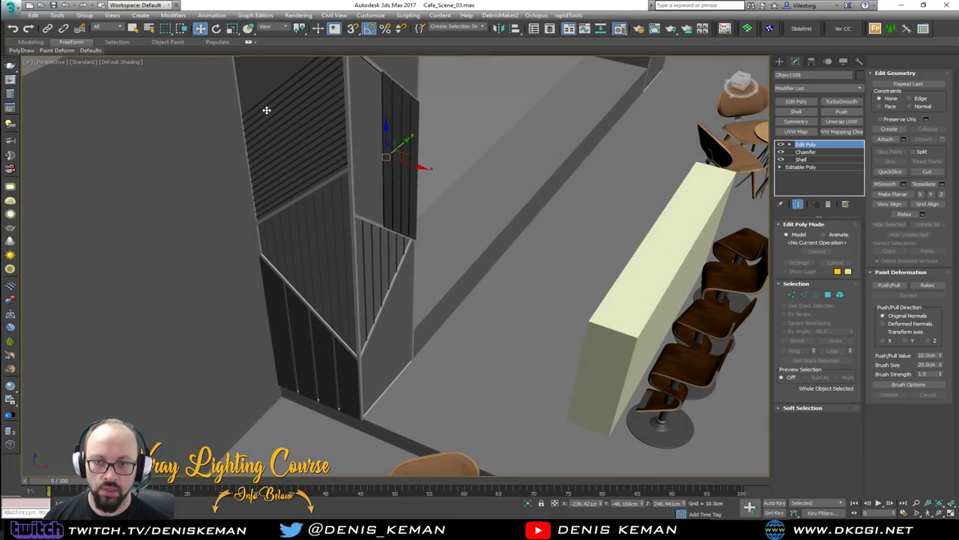
key(m)
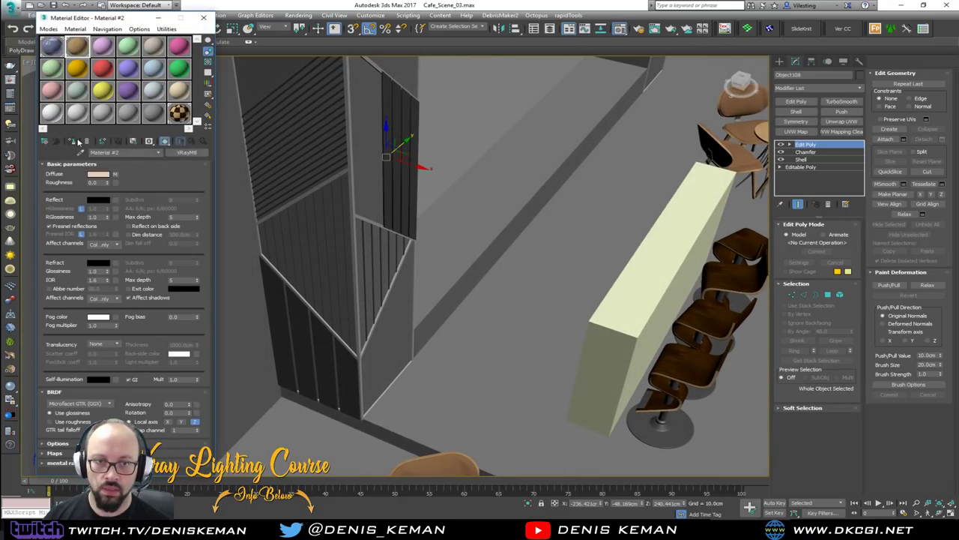
click(72, 142)
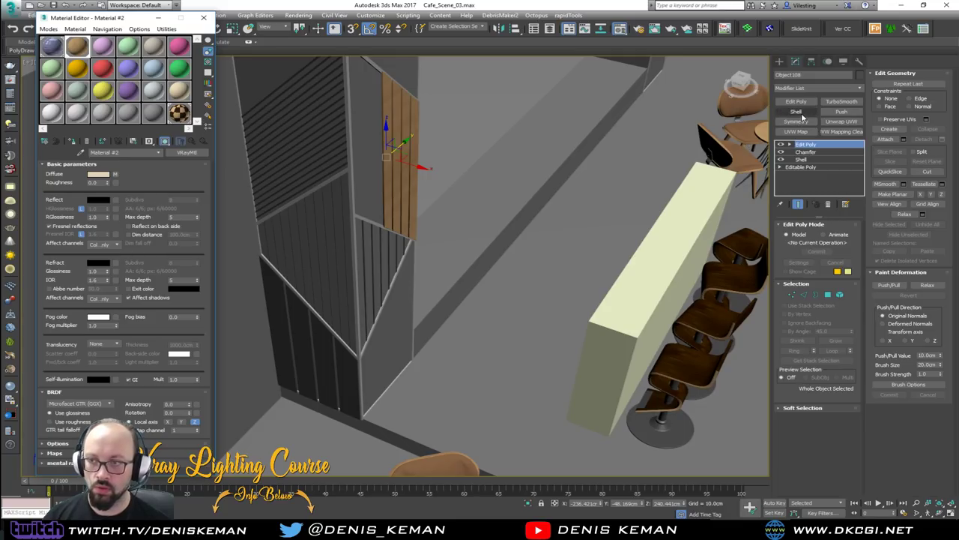
Add a UVW Map modifier with Box mapping to the upper vertical slat panel.
scroll(412, 183, up, 3)
scroll(412, 183, up, 2)
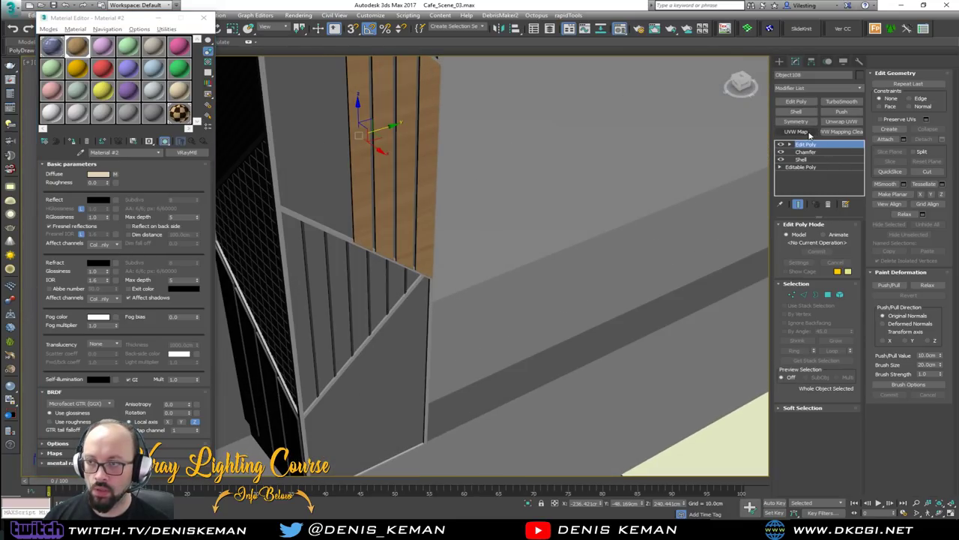
click(796, 132)
click(802, 275)
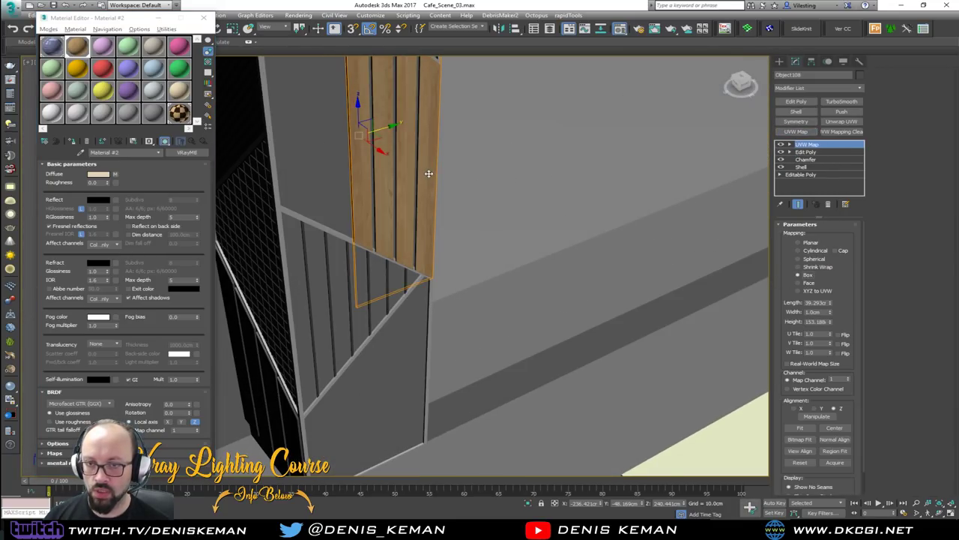
Assign the wood Material #2 to the first column's lower vertical slat panel and add a UVW Map modifier with Box mapping.
scroll(430, 173, up, 3)
scroll(448, 225, up, 6)
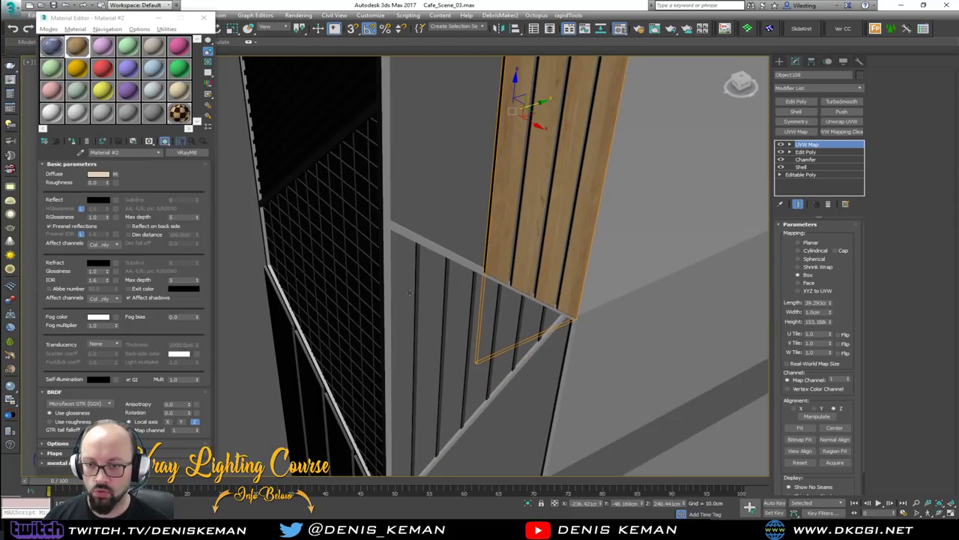
scroll(398, 322, down, 6)
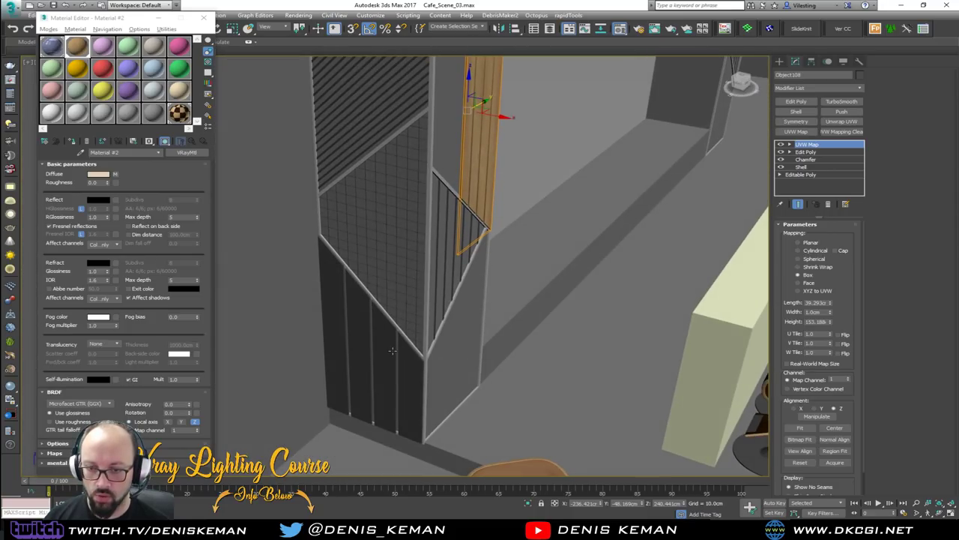
click(391, 349)
click(67, 141)
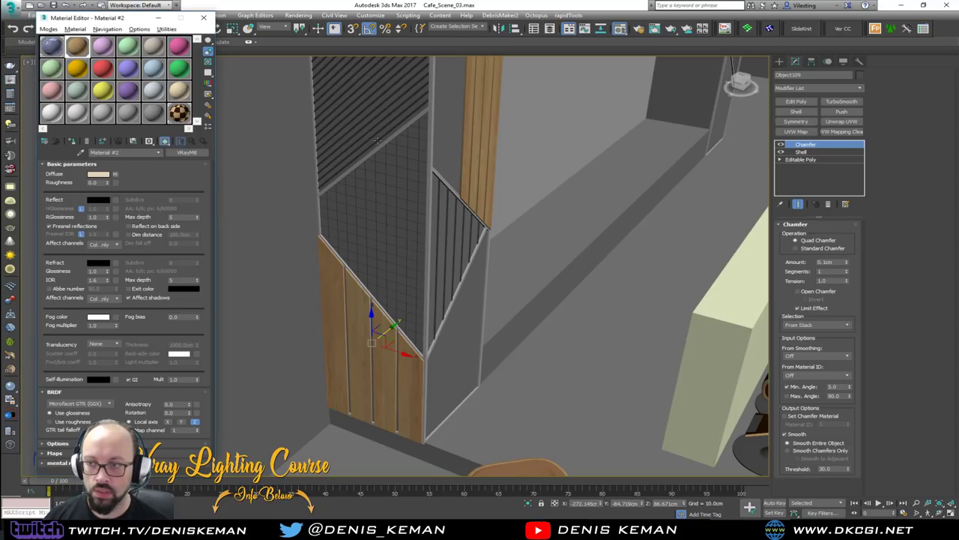
click(805, 132)
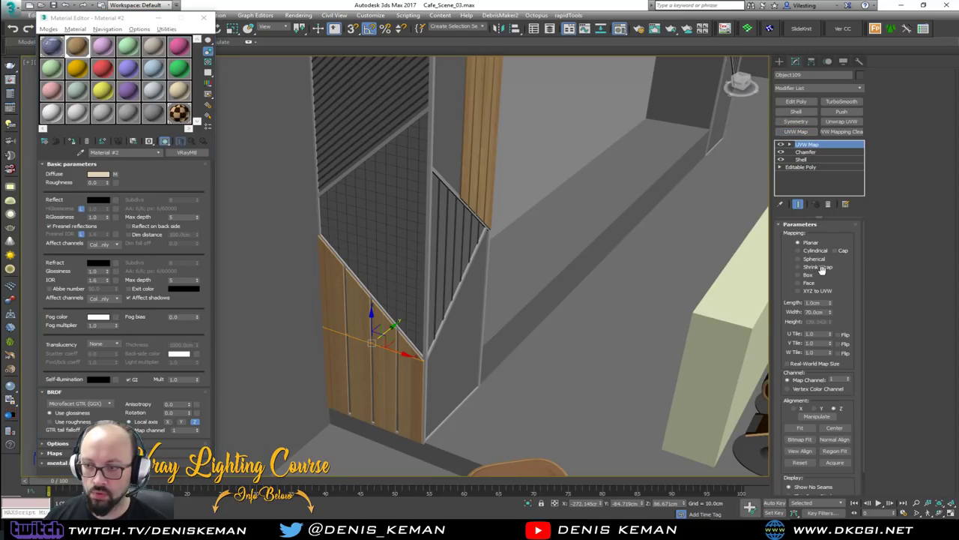
Select both vertical slat panels on the opposite column together and assign them the wood Material #2.
scroll(433, 358, up, 3)
alt+middle_drag(420, 246, 299, 322)
scroll(470, 308, down, 3)
scroll(470, 308, down, 3)
middle_drag(704, 435, 325, 284)
scroll(419, 277, up, 3)
alt+middle_drag(442, 281, 460, 253)
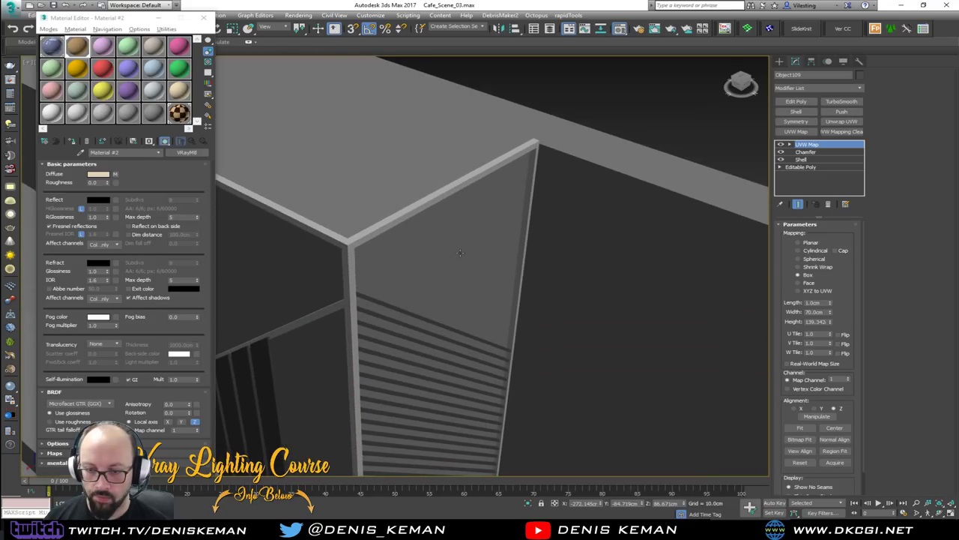
click(297, 408)
scroll(297, 408, down, 4)
alt+middle_drag(329, 338, 341, 284)
ctrl+click(442, 428)
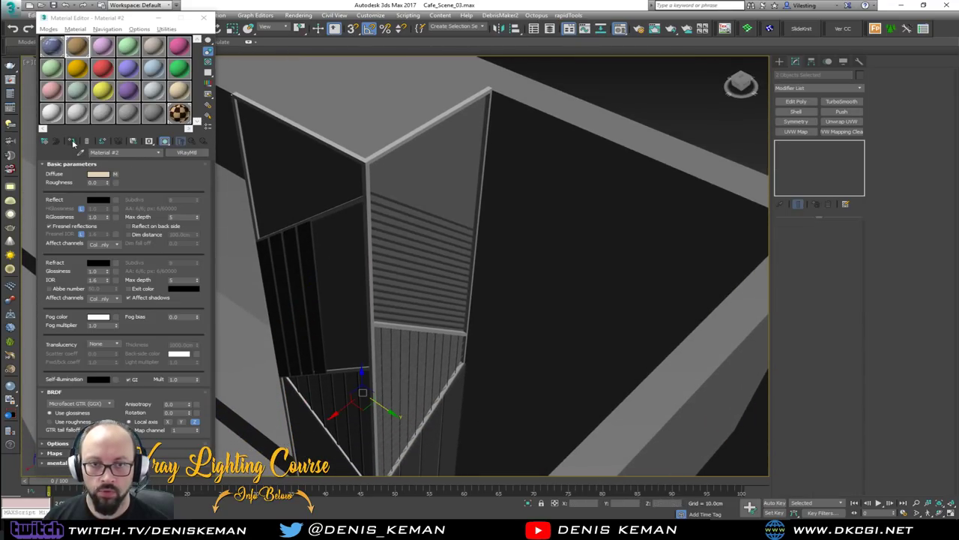
click(72, 141)
Give the opposite column's two slat panels a UVW Map modifier with Box mapping, clear the selection and close the Material Editor.
click(796, 131)
click(797, 274)
mouse_move(517, 247)
alt+middle_down()
mouse_move(479, 240)
mouse_move(633, 177)
alt+middle_up()
click(454, 223)
key(F3)
click(433, 243)
key(F3)
key(F4)
scroll(456, 186, down, 5)
middle_drag(432, 269, 456, 203)
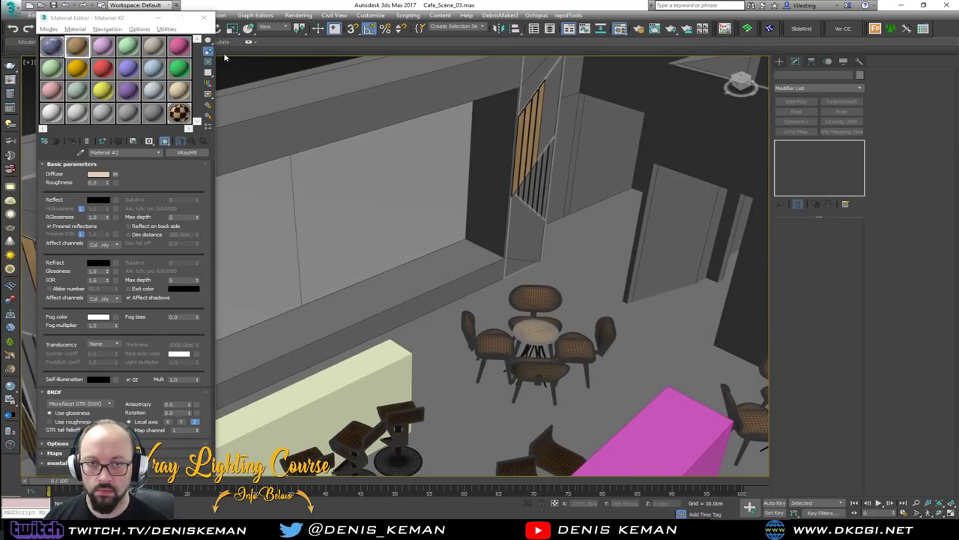
click(207, 21)
Check the wire mesh's object color on the first column, accept it and deselect the mesh.
scroll(511, 207, up, 10)
mouse_move(457, 202)
middle_down()
mouse_move(421, 235)
mouse_move(320, 293)
mouse_move(331, 277)
middle_up()
scroll(422, 236, up, 3)
key(F4)
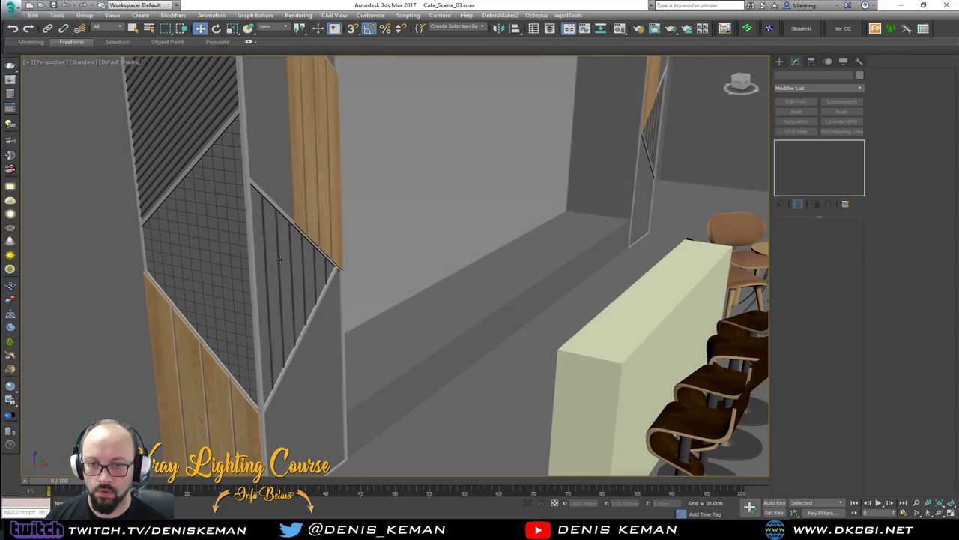
scroll(280, 259, up, 4)
click(187, 271)
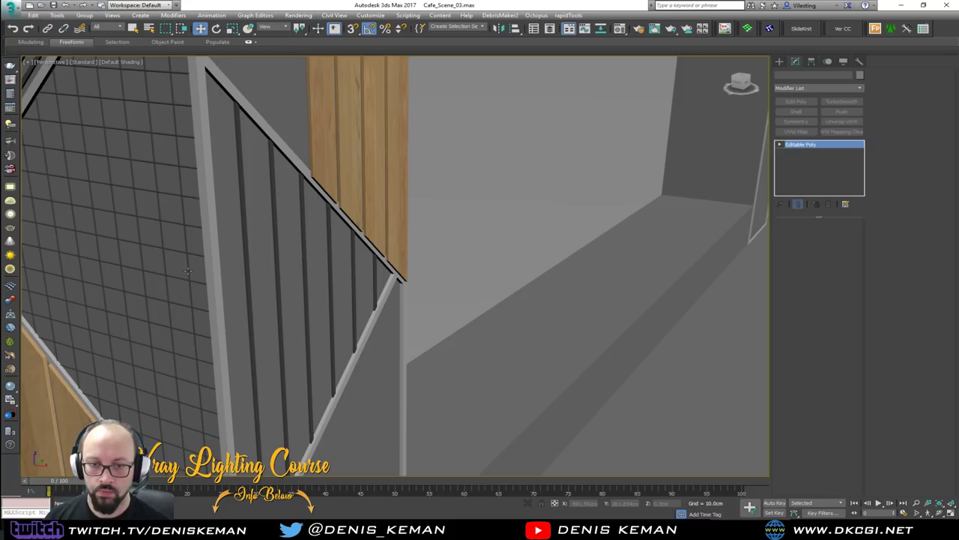
scroll(187, 271, down, 3)
key(F4)
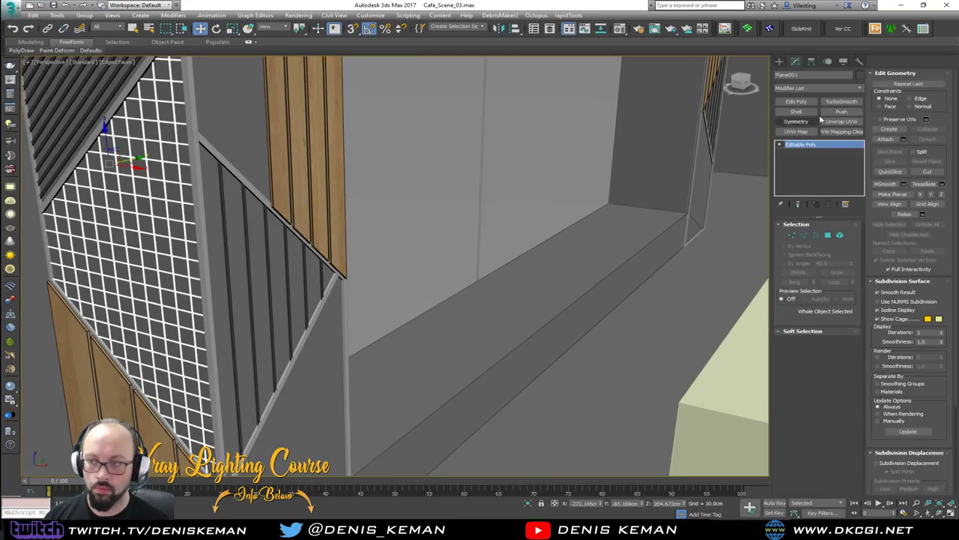
click(861, 75)
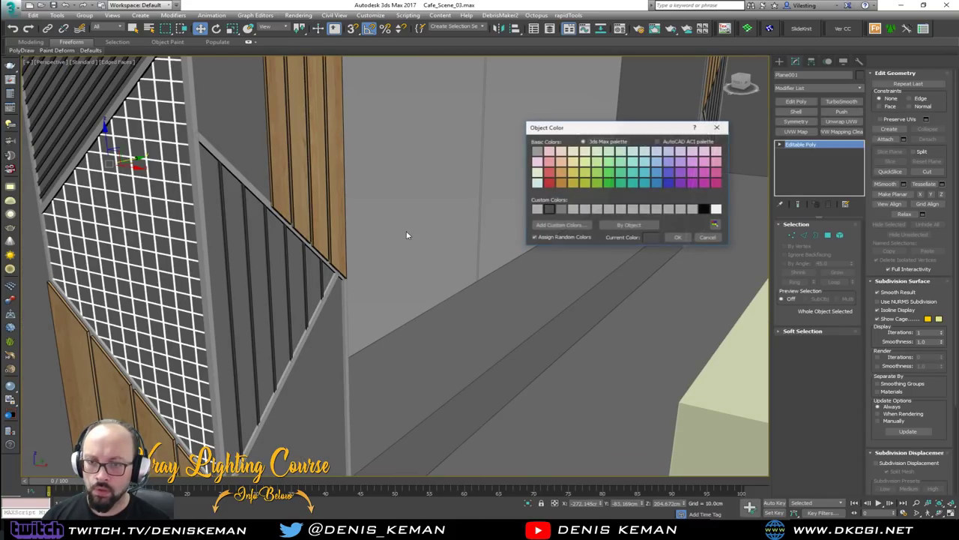
click(679, 237)
key(F3)
click(424, 247)
key(F3)
Consult the CoffeeLab virtual tour in the browser as a reference for the column's materials, and return to 3ds Max.
mouse_move(425, 246)
middle_down()
mouse_move(407, 261)
mouse_move(424, 230)
middle_up()
scroll(405, 268, down, 5)
drag(1, 129, 688, 83)
drag(474, 87, 679, 86)
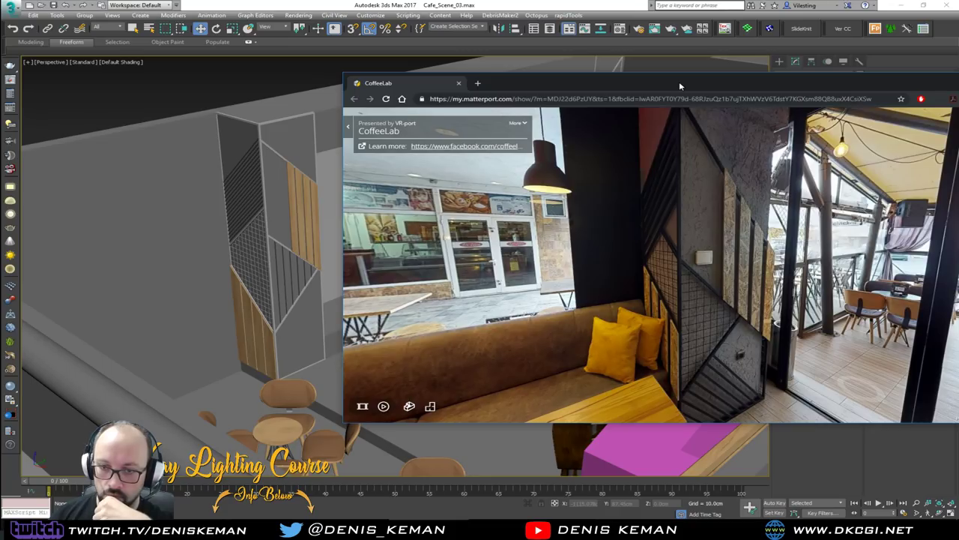
key(alt+Tab)
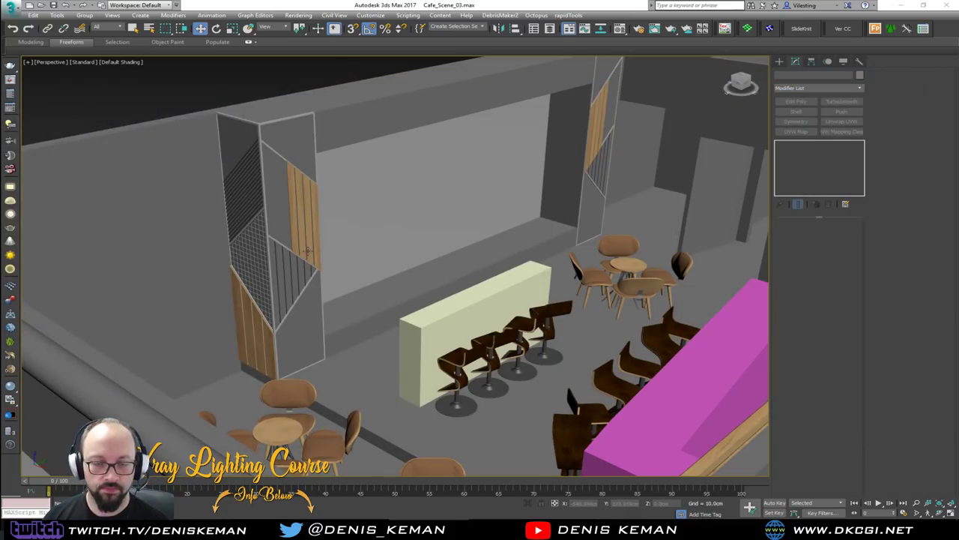
Select the wall and column box behind the decorations and assign it Material #3.
middle_drag(307, 251, 361, 306)
scroll(360, 306, up, 3)
alt+middle_drag(360, 233, 336, 238)
click(290, 144)
middle_drag(293, 203, 356, 188)
key(F4)
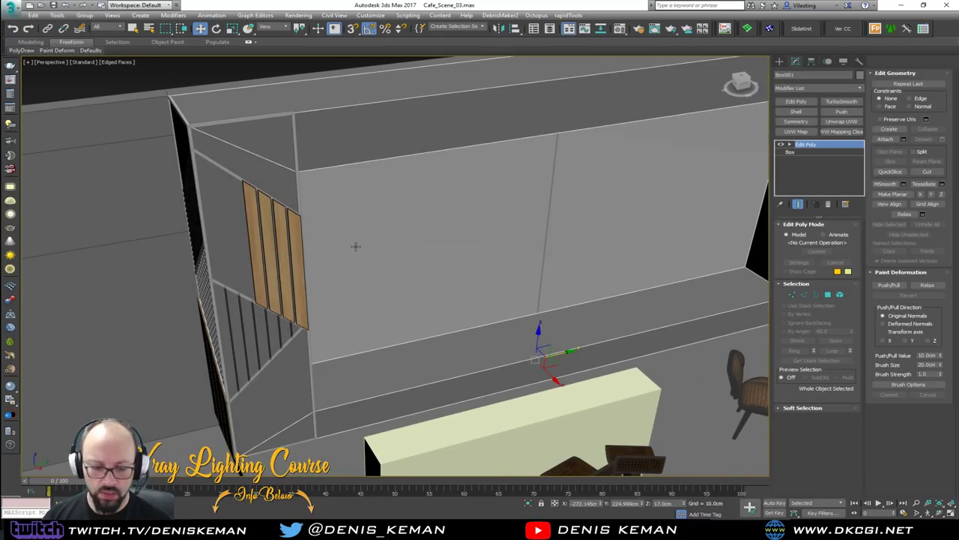
middle_drag(356, 246, 360, 230)
key(m)
click(102, 47)
click(73, 142)
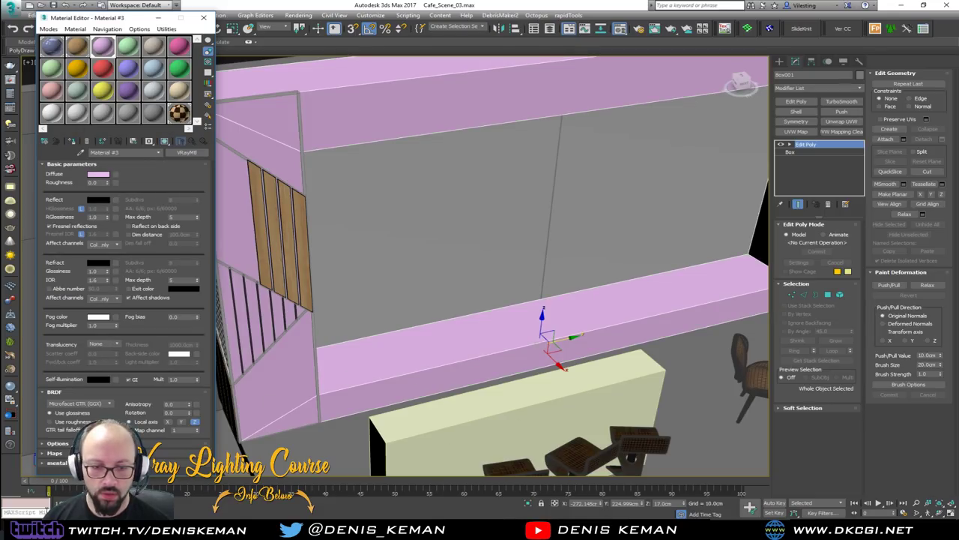
Preview the Gray_C, Gray_C02 and Asphalt texture images in Windows Photo Viewer as candidates for the wall finish.
key(super)
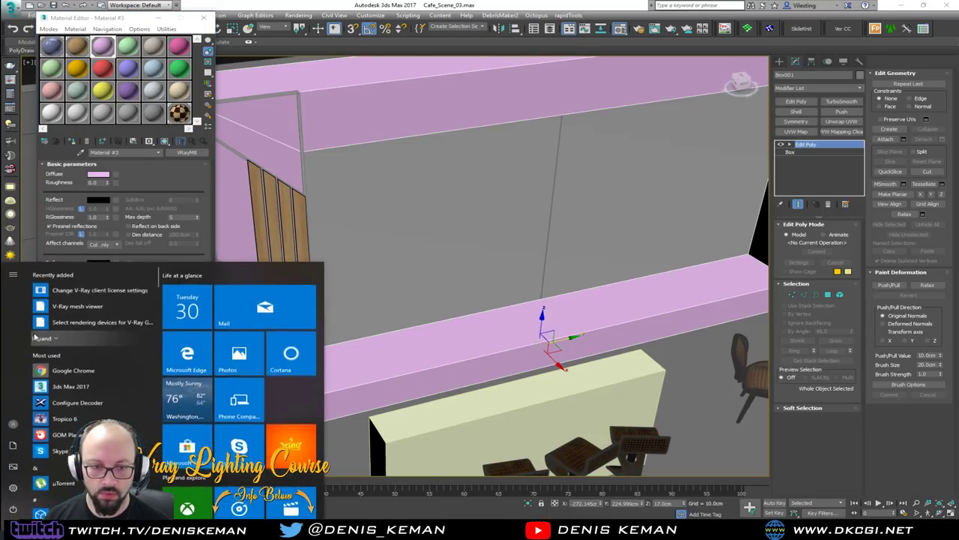
click(13, 447)
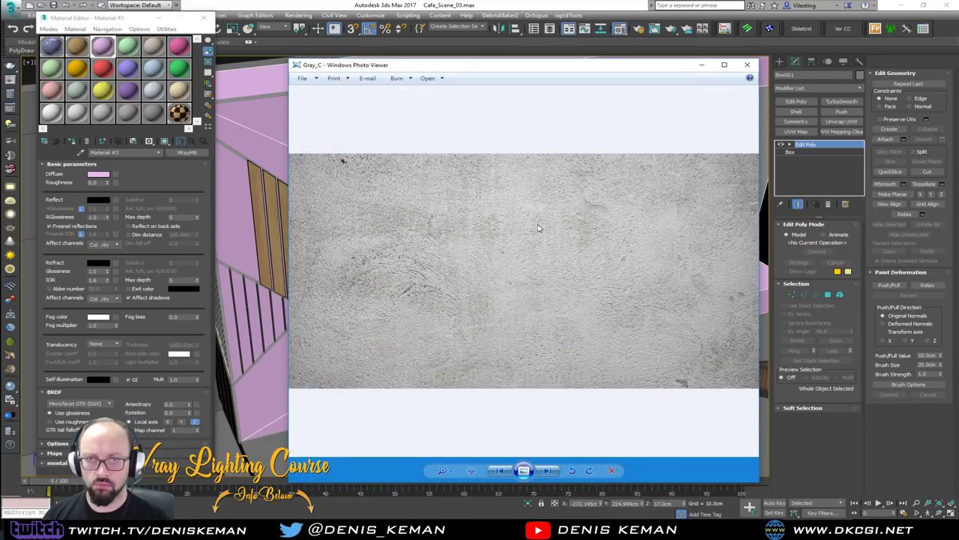
key(Right)
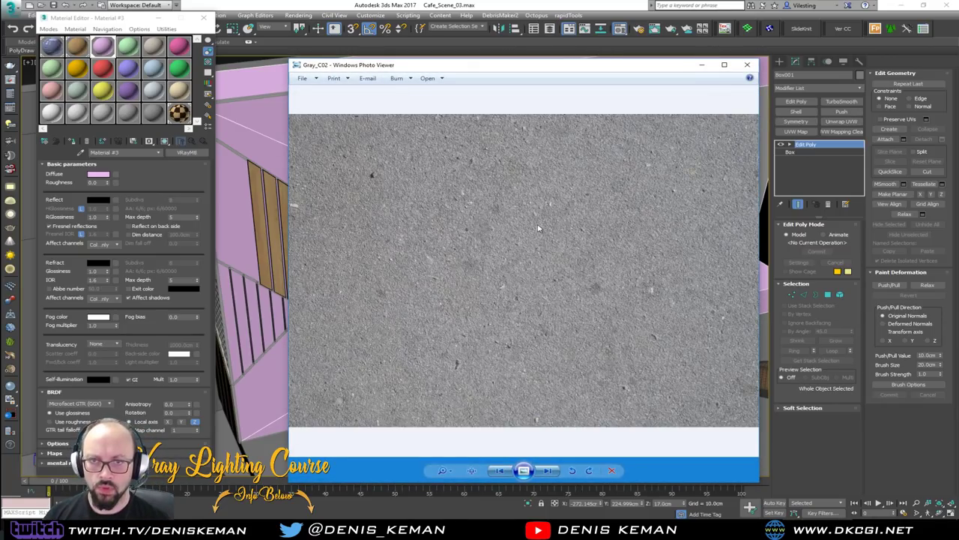
click(747, 68)
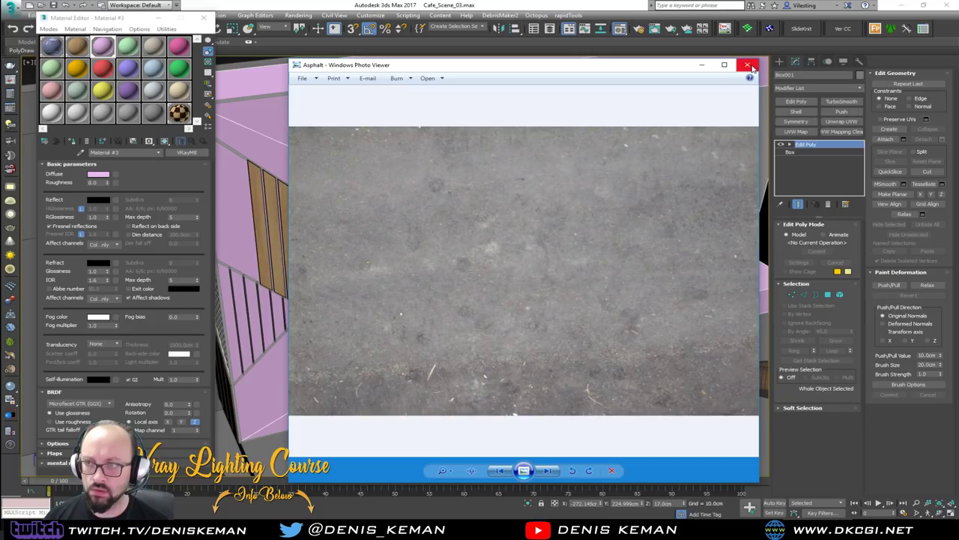
click(748, 65)
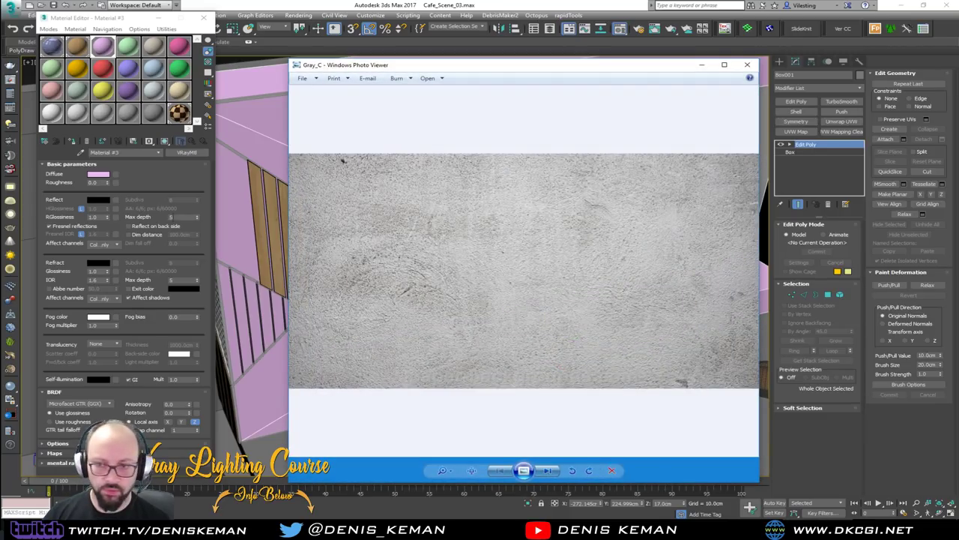
click(747, 64)
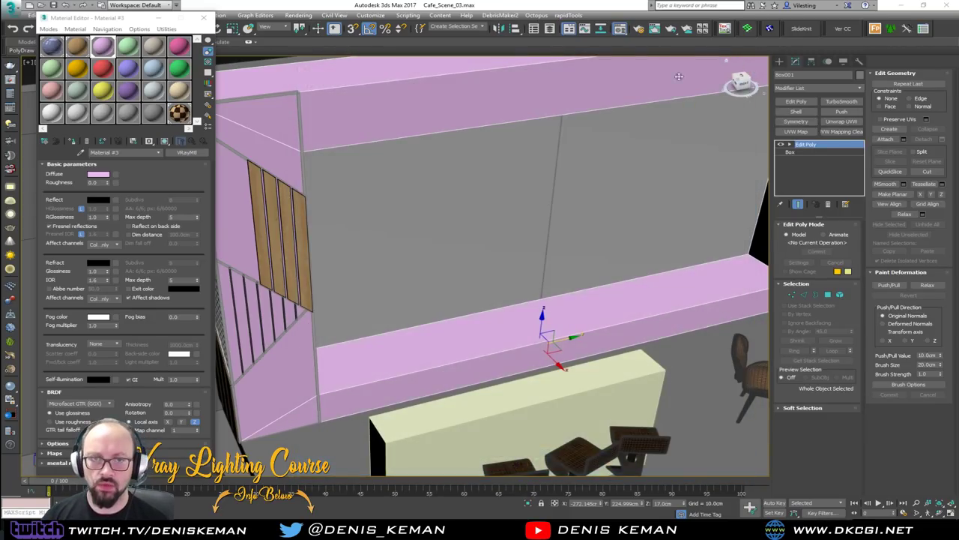
Load the grey concrete image as Material #3's diffuse map, shown in the viewport, and give the wall box a UVW Map with Box mapping.
drag(29, 207, 116, 174)
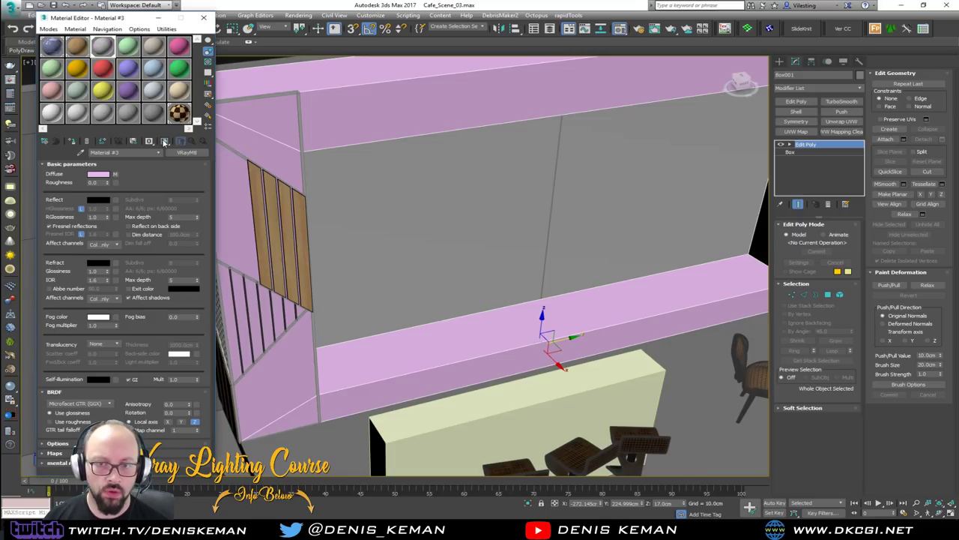
click(164, 141)
click(796, 112)
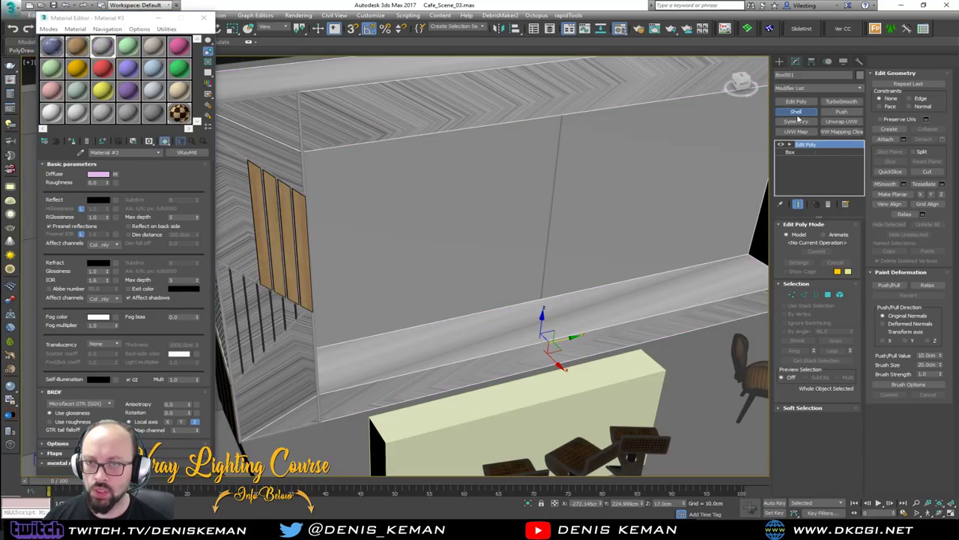
click(829, 206)
click(797, 132)
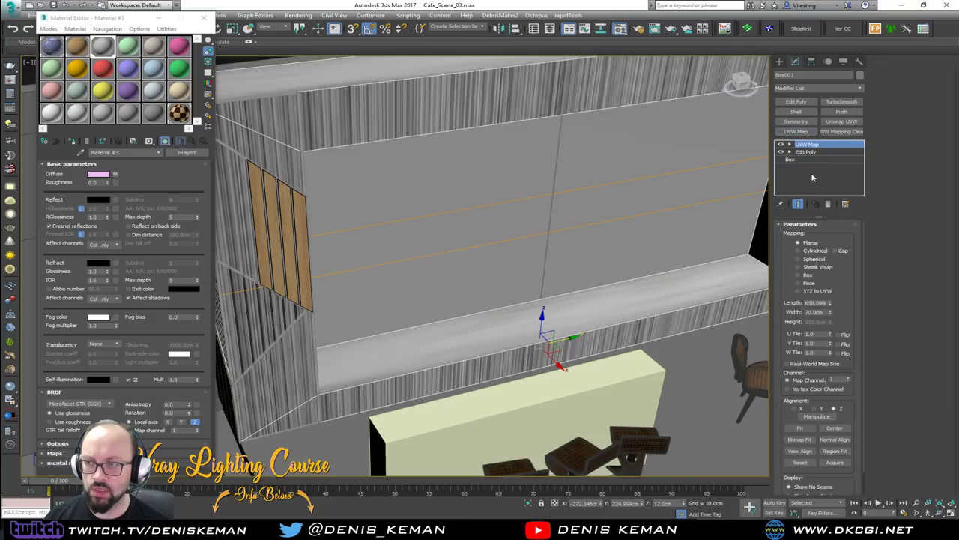
click(808, 275)
middle_drag(481, 246, 592, 296)
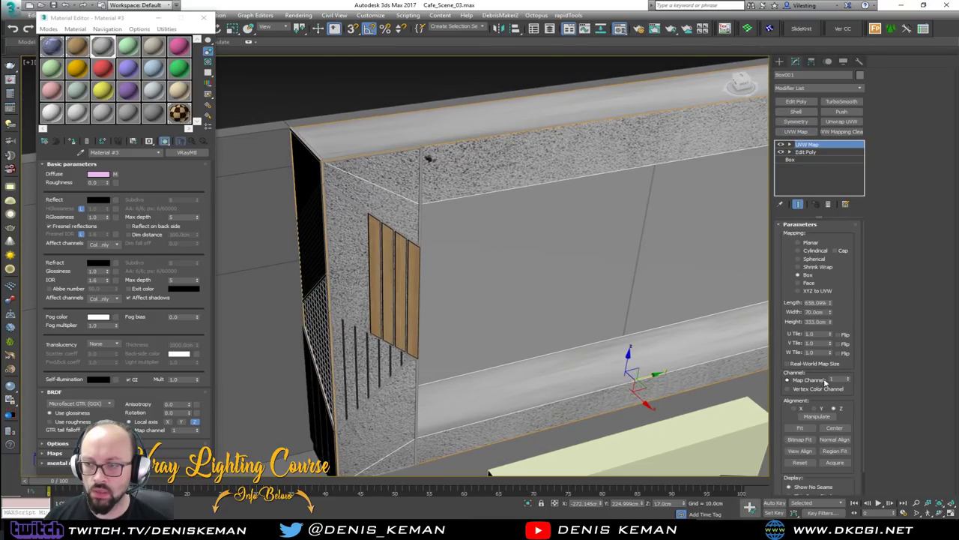
Set the wall box's UVW Map length, width and height to 100 cm each.
drag(807, 302, 838, 298)
text(100)
key(Tab)
text(100)
key(Tab)
text(100)
key(Return)
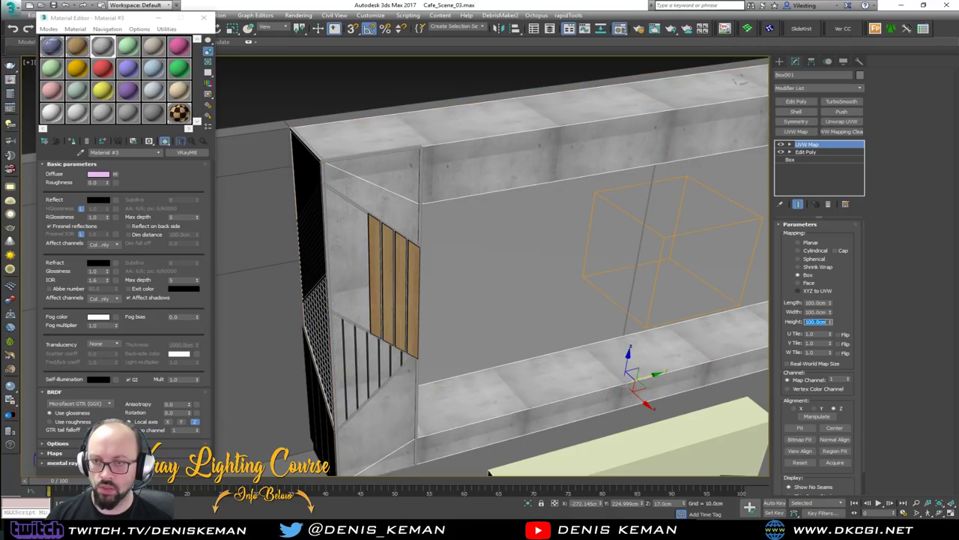
alt+middle_drag(429, 254, 433, 202)
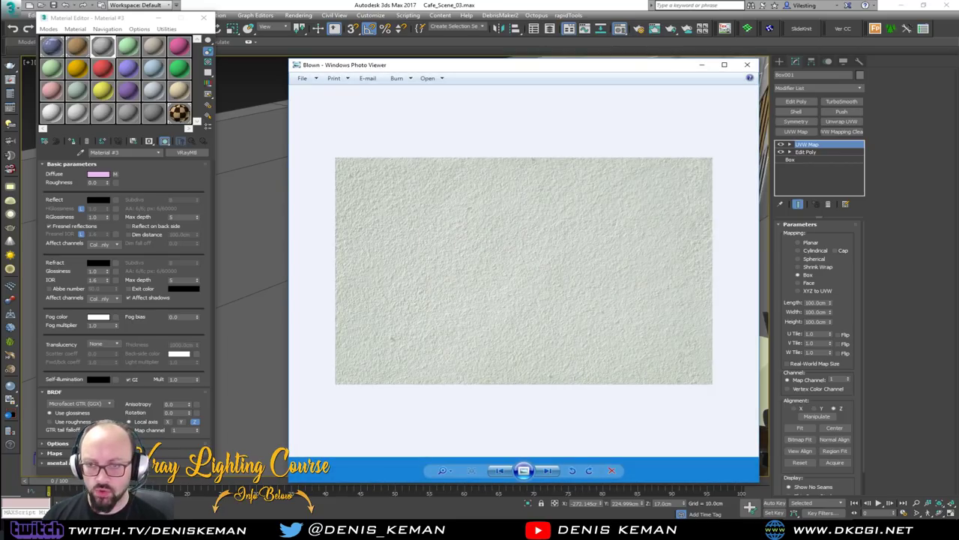
Try the Blown plaster image as Material #3's diffuse map and inspect it on the wall and column.
click(747, 64)
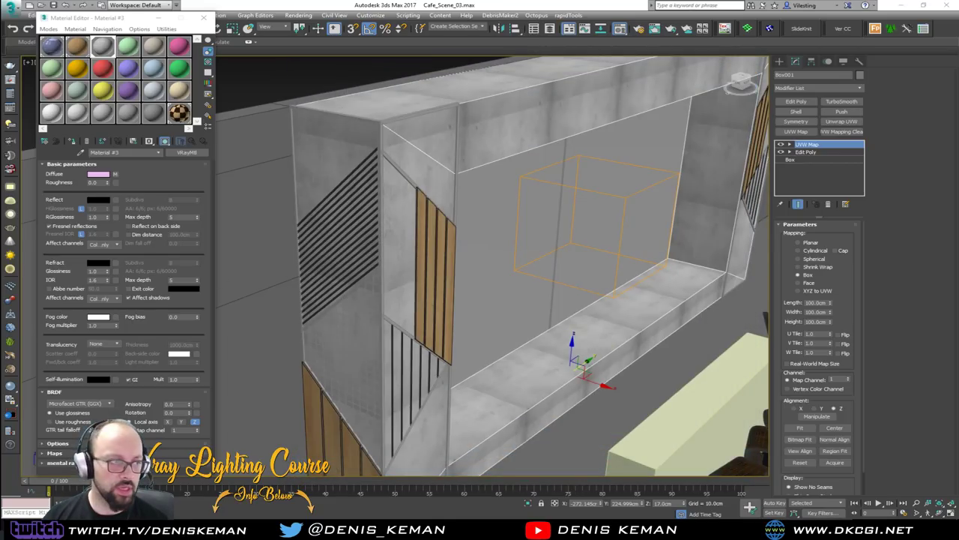
drag(143, 185, 115, 174)
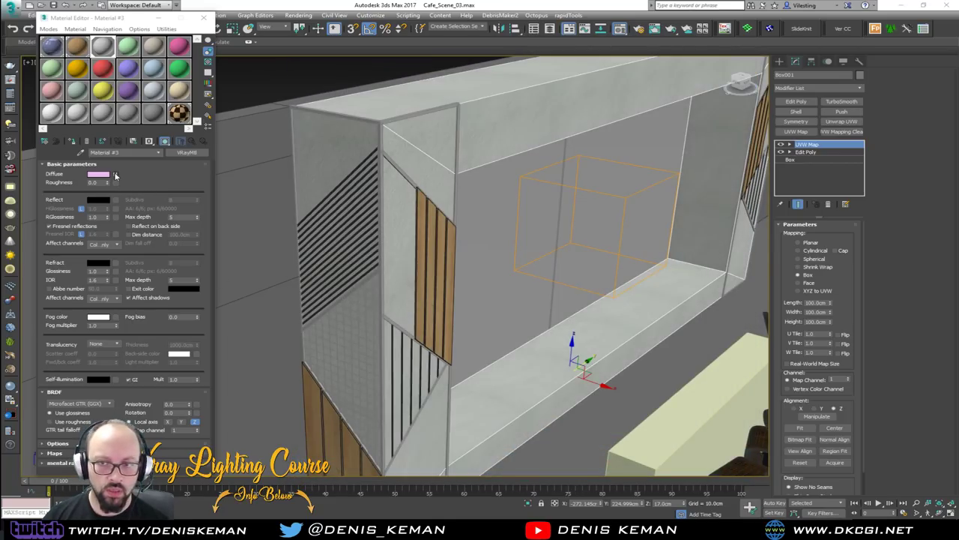
click(492, 305)
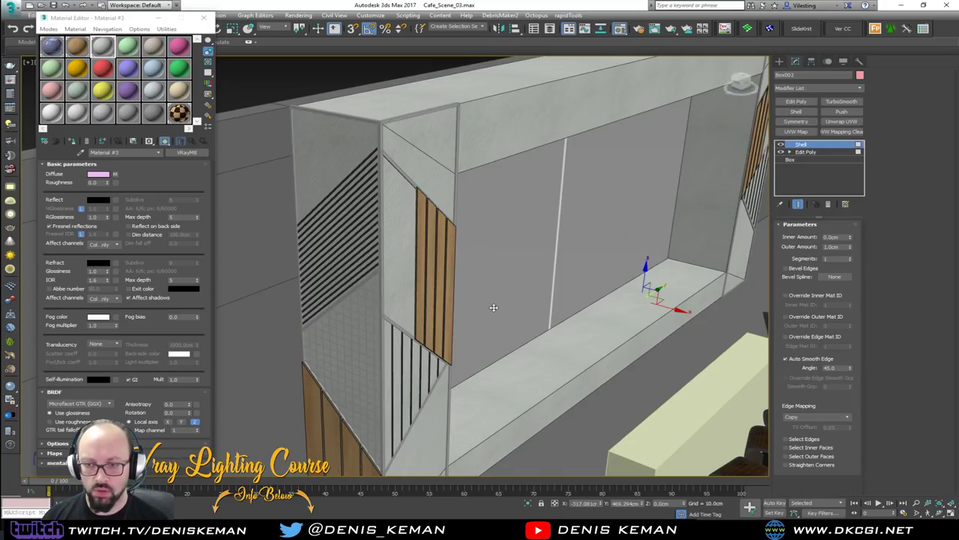
alt+middle_drag(476, 306, 450, 306)
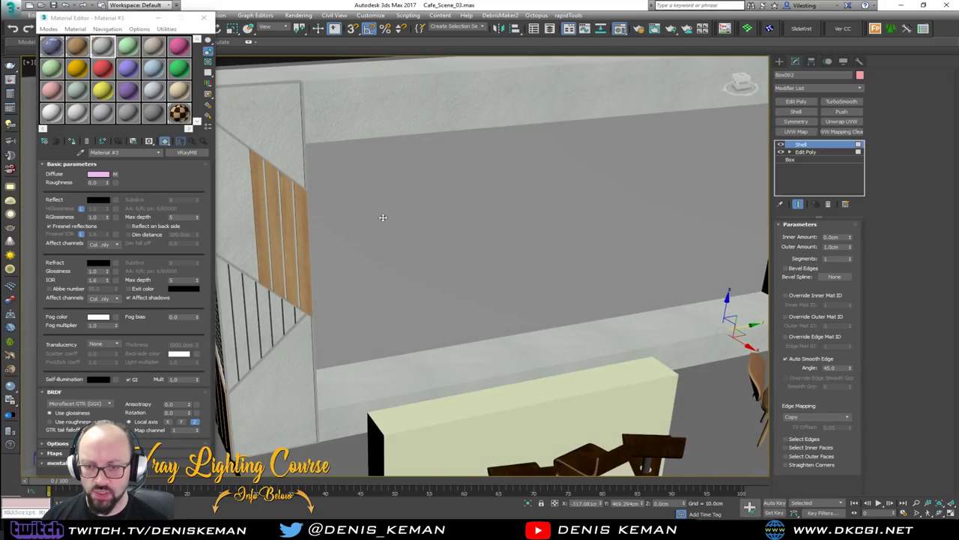
middle_drag(389, 232, 418, 286)
scroll(418, 286, up, 3)
scroll(407, 272, up, 3)
middle_drag(362, 218, 434, 270)
scroll(407, 272, down, 3)
middle_drag(435, 269, 423, 174)
middle_drag(473, 278, 441, 241)
scroll(415, 252, down, 4)
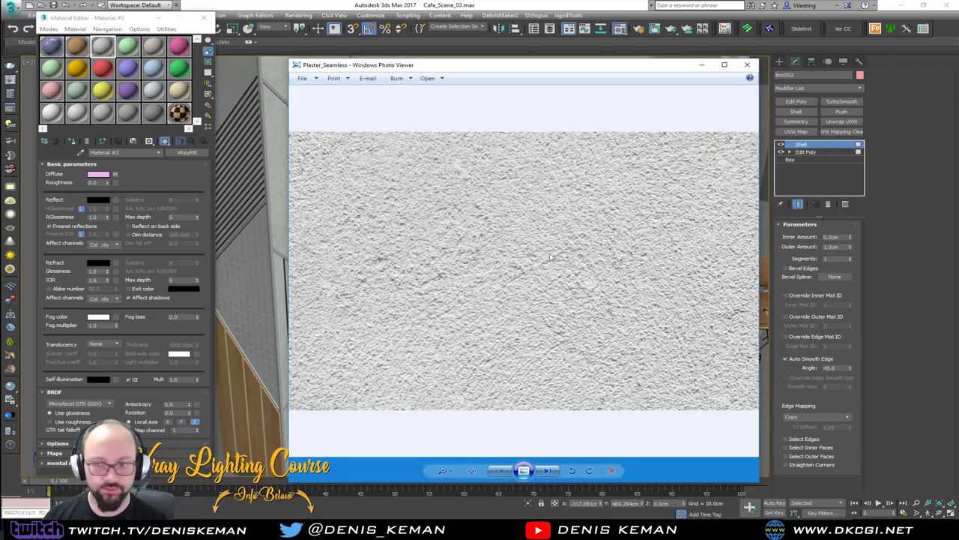
Replace Material #3's diffuse map with the Plaster_Seamless image.
click(747, 64)
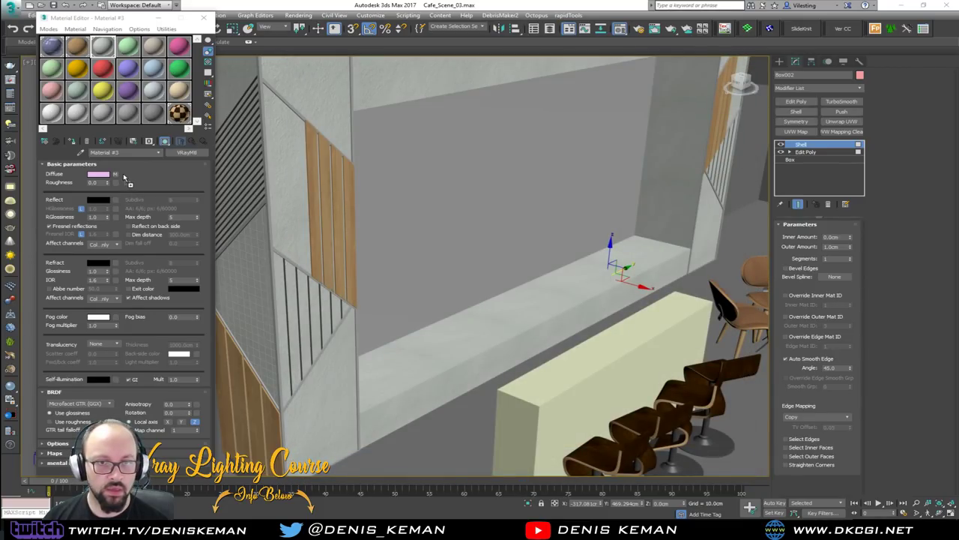
middle_drag(475, 197, 429, 268)
drag(446, 296, 419, 320)
key(ctrl+z)
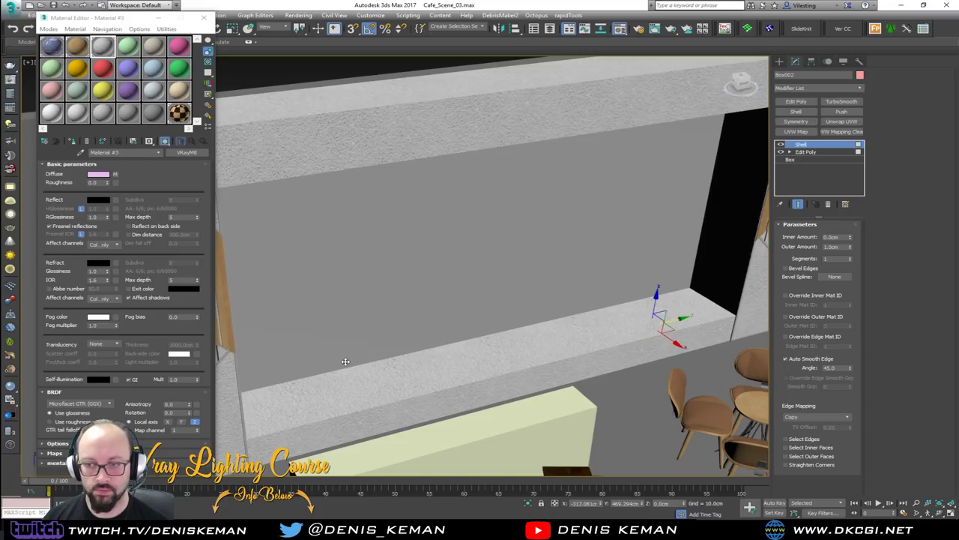
Check the room shell and the wall box in wireframe and shaded display, and close the Material Editor.
click(805, 152)
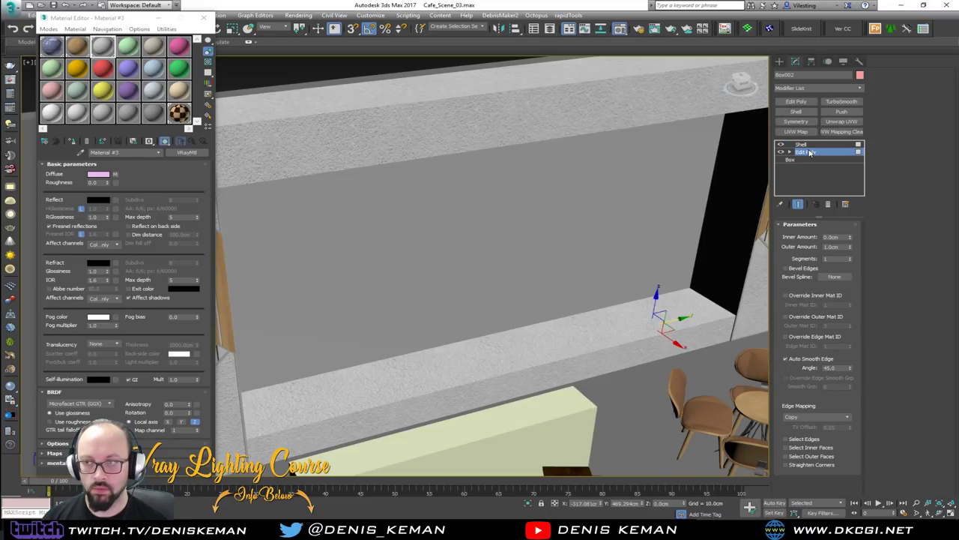
click(802, 144)
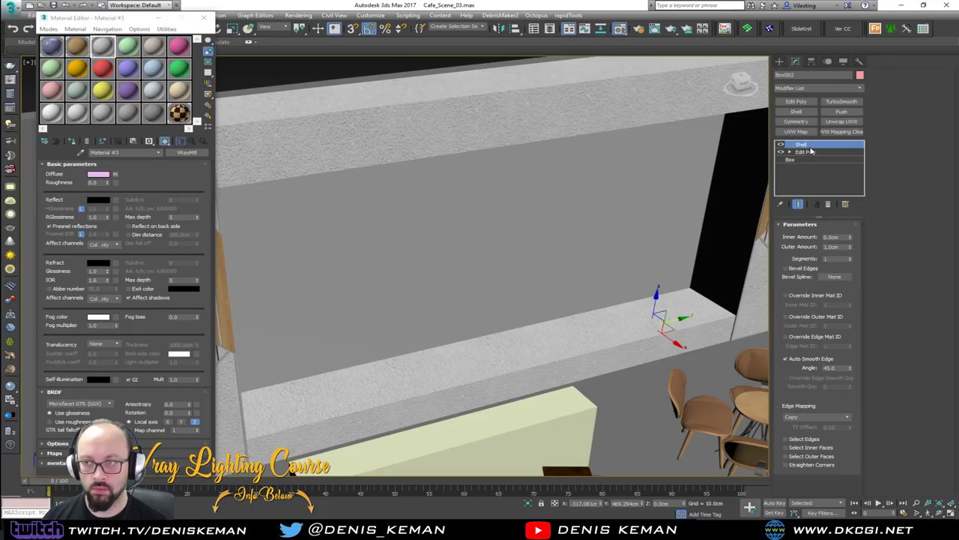
key(F3)
mouse_move(438, 270)
alt+middle_down()
mouse_move(522, 263)
mouse_move(468, 307)
alt+middle_up()
key(F3)
click(532, 378)
key(F3)
key(F3)
mouse_move(456, 240)
alt+middle_down()
mouse_move(453, 219)
mouse_move(455, 228)
alt+middle_up()
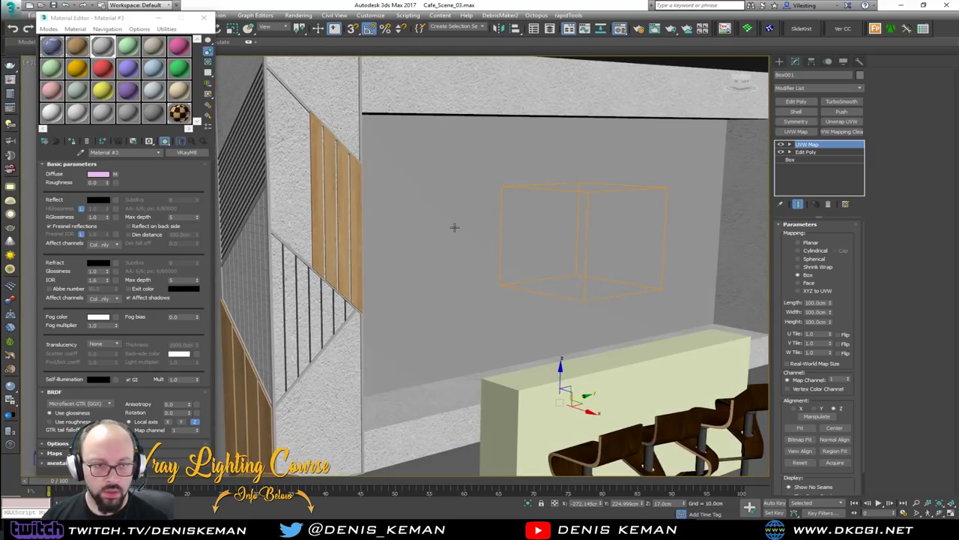
click(204, 18)
key(F3)
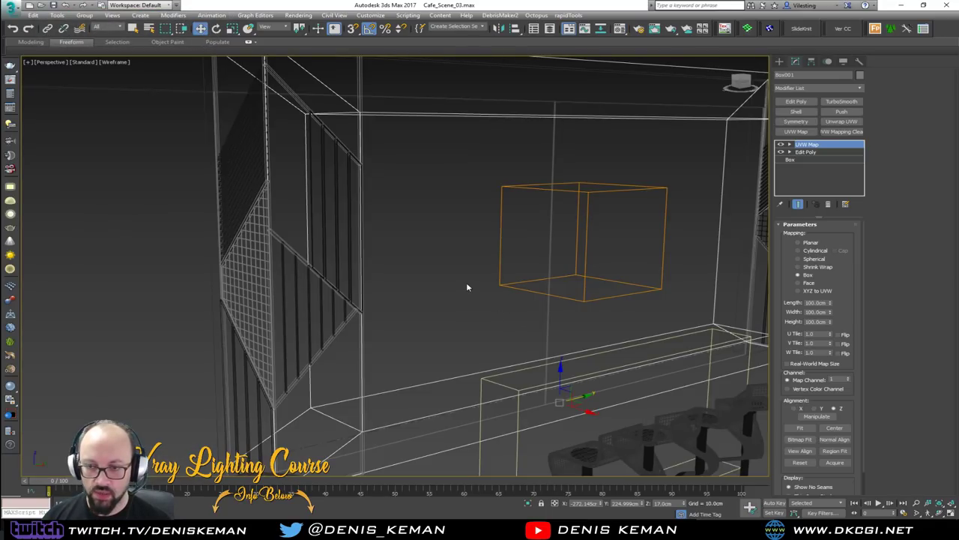
click(466, 282)
key(F3)
Select the frame, grid and line splines on the first column and give them a dark grey object color.
key(F4)
mouse_move(491, 276)
middle_down()
mouse_move(389, 327)
mouse_move(359, 367)
mouse_move(457, 307)
middle_up()
key(F4)
scroll(295, 337, up, 3)
middle_drag(296, 336, 375, 329)
click(350, 302)
key(F4)
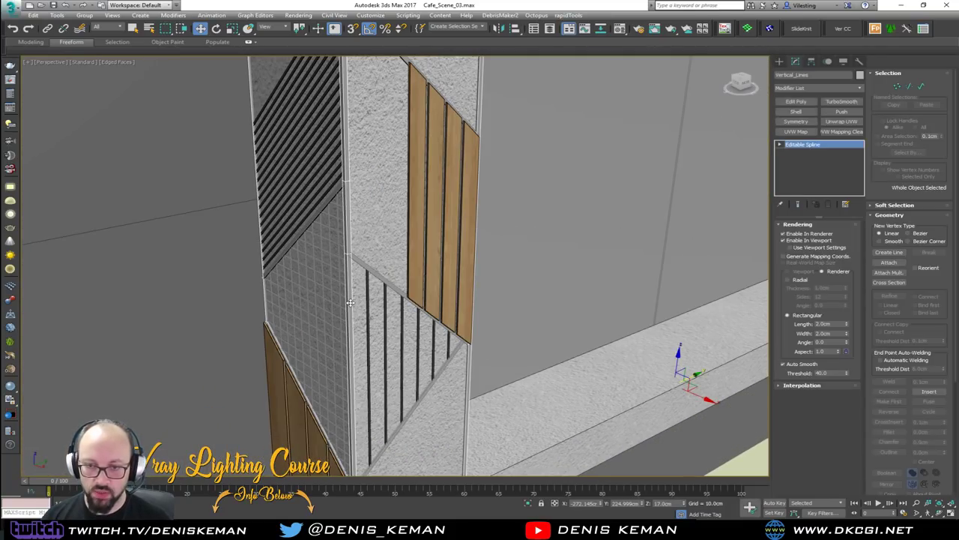
ctrl+click(340, 301)
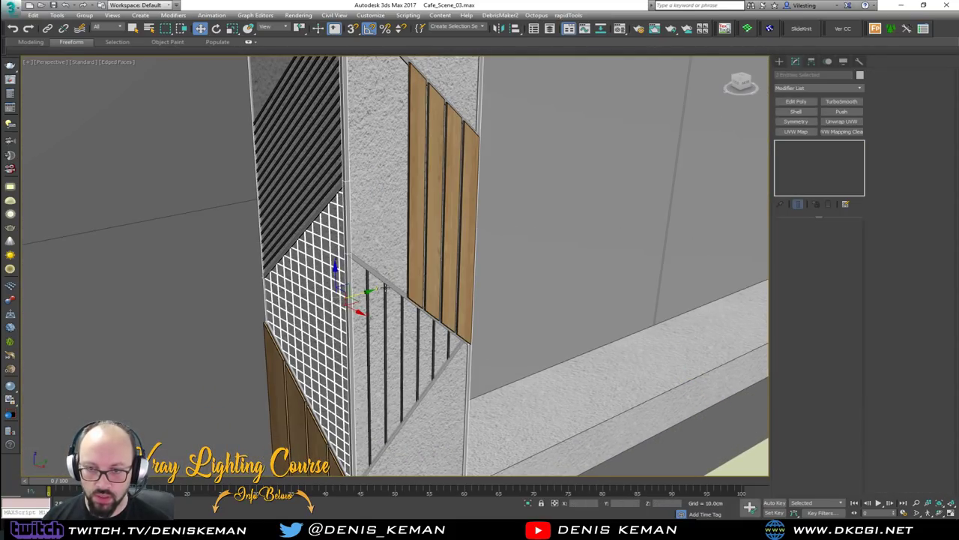
ctrl+click(385, 287)
ctrl+click(386, 281)
scroll(385, 281, up, 2)
middle_drag(386, 281, 384, 347)
scroll(384, 347, down, 2)
scroll(511, 140, down, 3)
click(859, 74)
click(551, 210)
click(678, 237)
key(F3)
click(525, 256)
key(F3)
key(F4)
Give the frame, grid and line splines on the opposite column the same dark grey object color.
scroll(610, 233, down, 5)
alt+middle_drag(610, 233, 403, 215)
scroll(400, 204, up, 6)
click(400, 209)
key(F4)
ctrl+click(369, 217)
ctrl+click(363, 221)
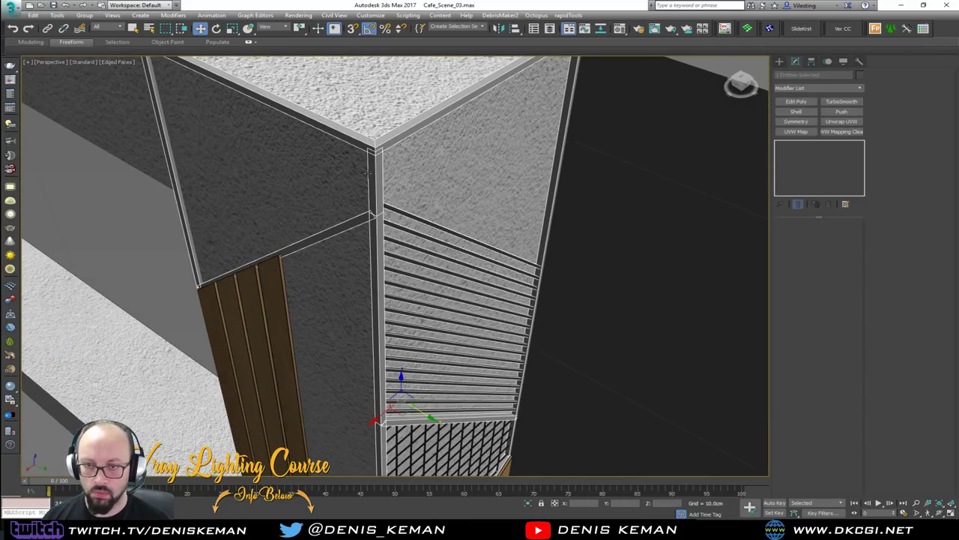
middle_drag(393, 302, 402, 209)
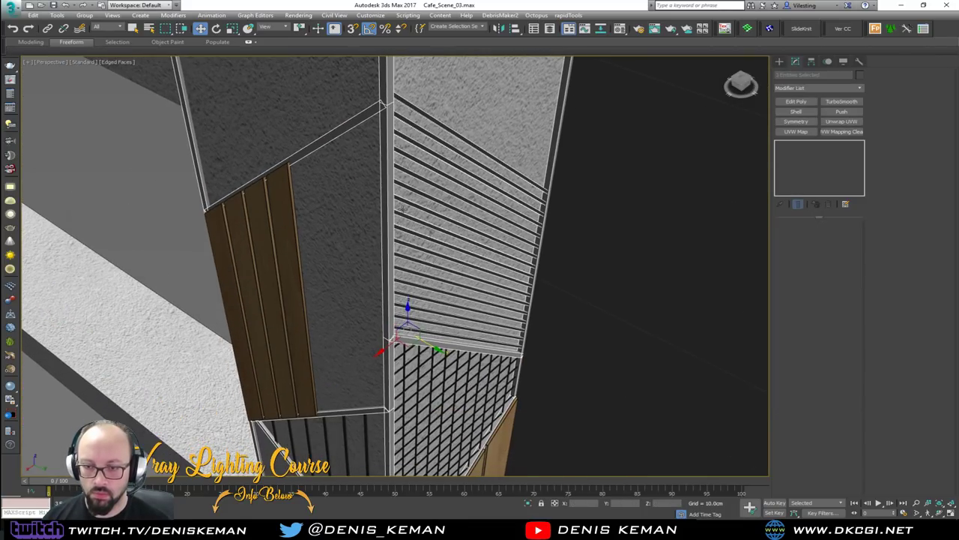
ctrl+click(366, 428)
ctrl+click(403, 403)
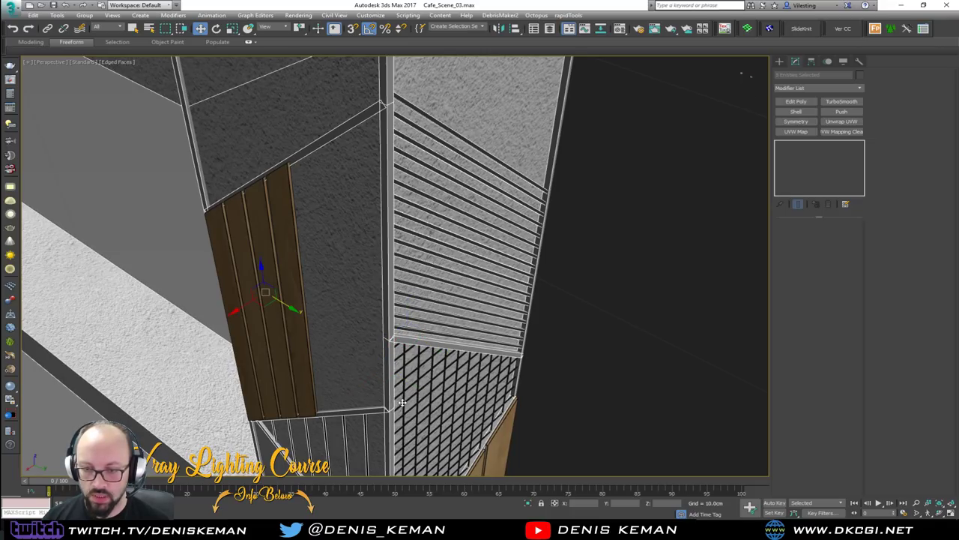
click(403, 407)
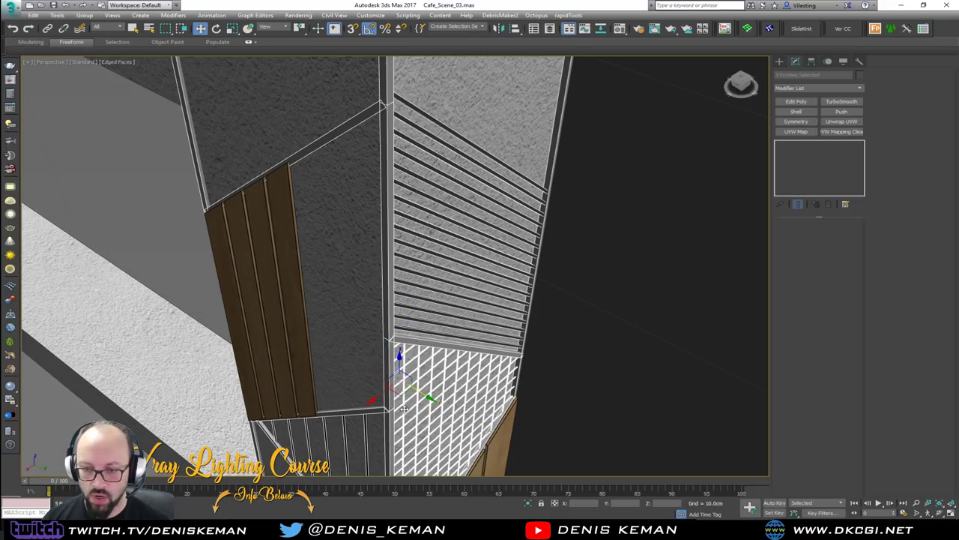
click(859, 74)
click(678, 238)
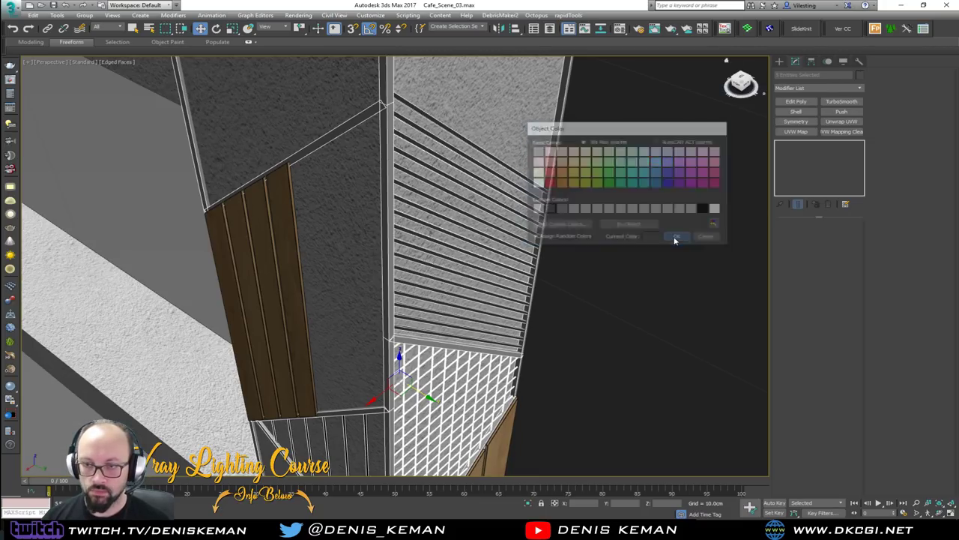
key(F3)
click(604, 269)
key(F3)
key(F4)
Review both finished columns, the plaster wall box and the overall cafe layout from several angles.
alt+middle_drag(495, 292, 428, 218)
scroll(428, 218, down, 10)
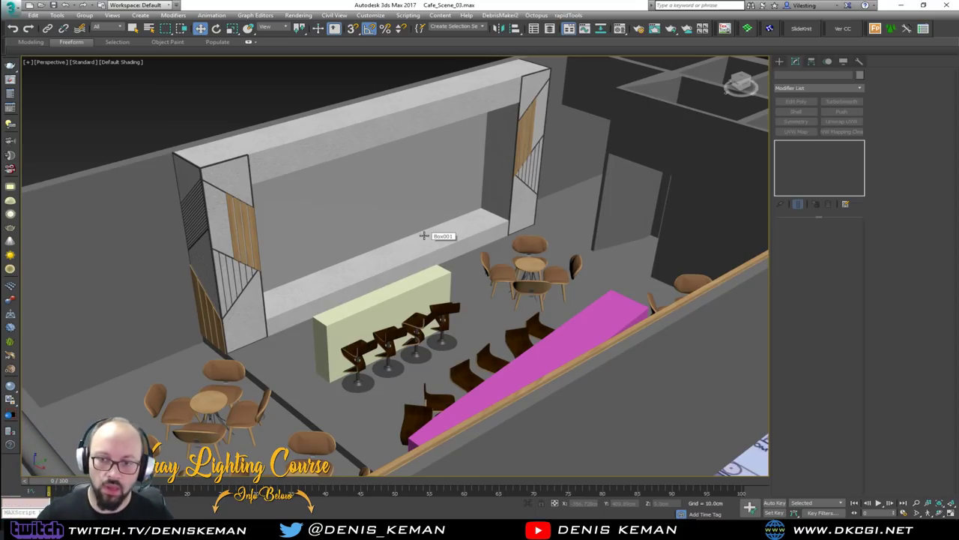
scroll(401, 218, up, 8)
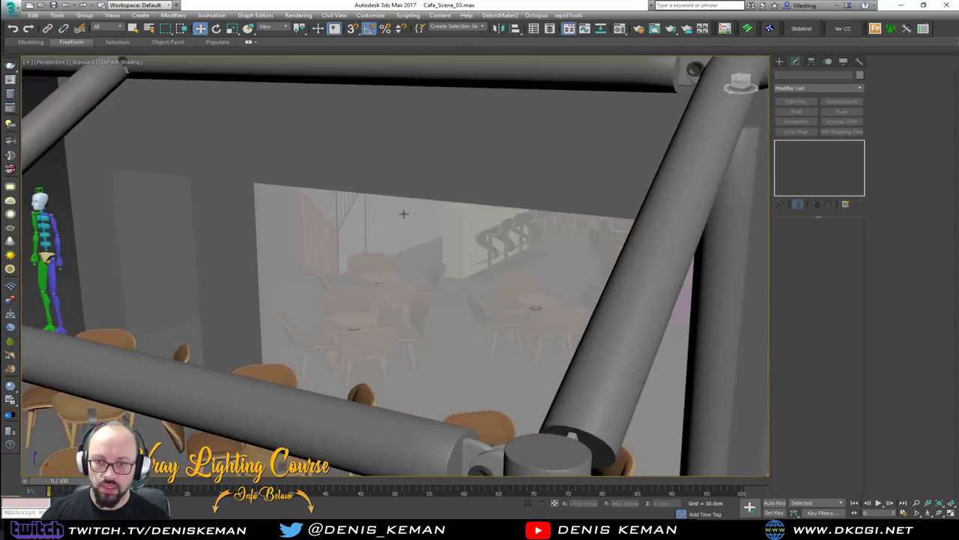
scroll(393, 222, down, 5)
scroll(383, 236, up, 4)
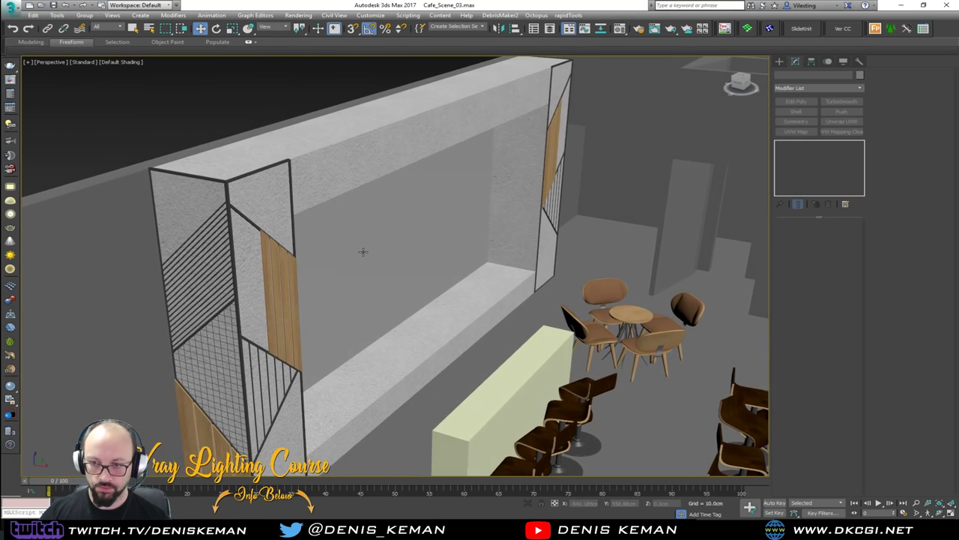
alt+middle_drag(363, 251, 568, 225)
mouse_move(429, 219)
alt+middle_down()
mouse_move(488, 218)
mouse_move(426, 212)
alt+middle_up()
middle_drag(297, 174, 405, 186)
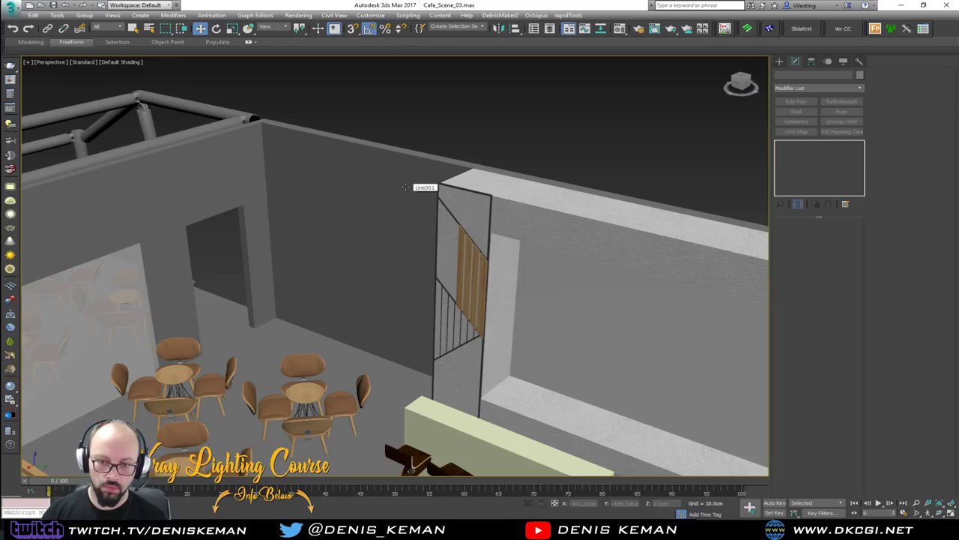
scroll(401, 187, down, 4)
alt+middle_drag(400, 186, 480, 204)
scroll(484, 224, up, 5)
middle_drag(181, 175, 654, 213)
alt+middle_drag(389, 155, 387, 188)
scroll(386, 187, down, 5)
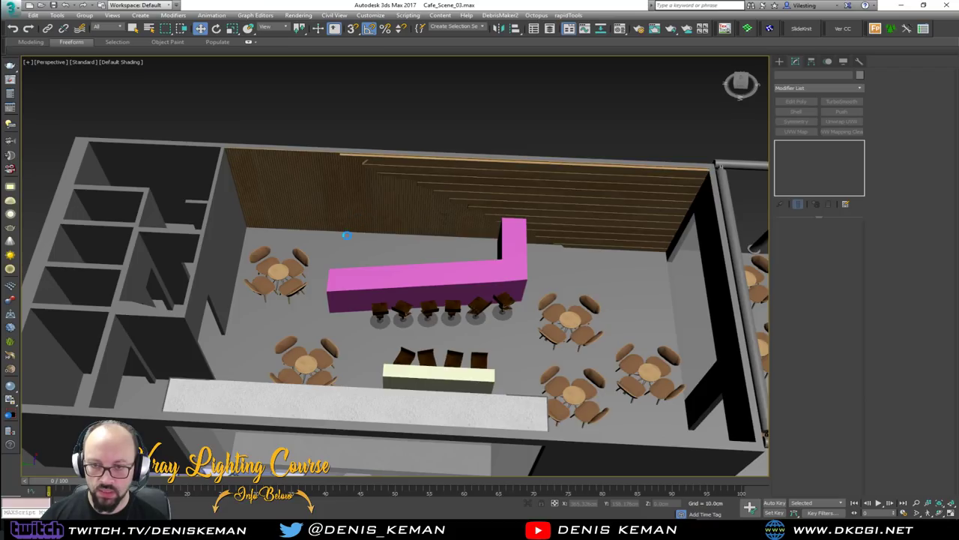
alt+middle_drag(368, 232, 396, 260)
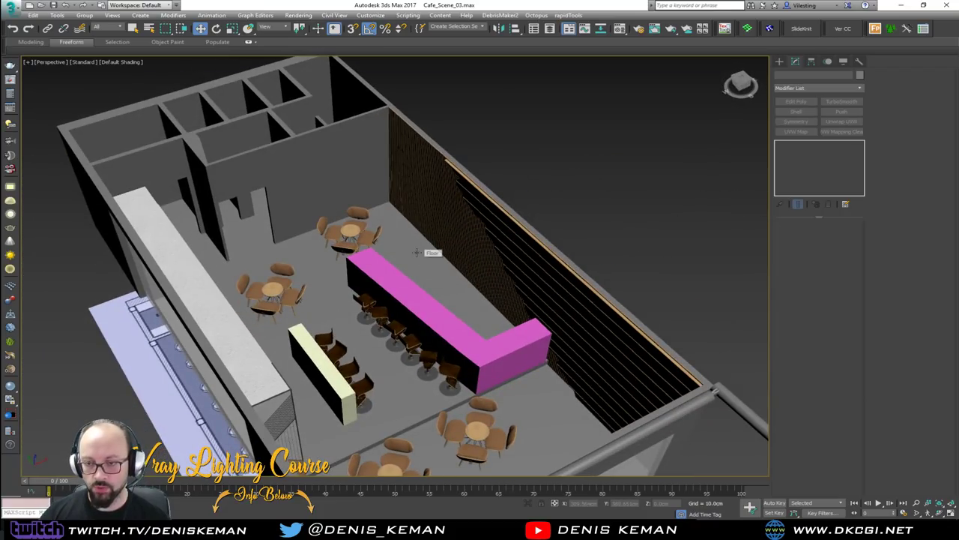
alt+middle_drag(431, 305, 496, 229)
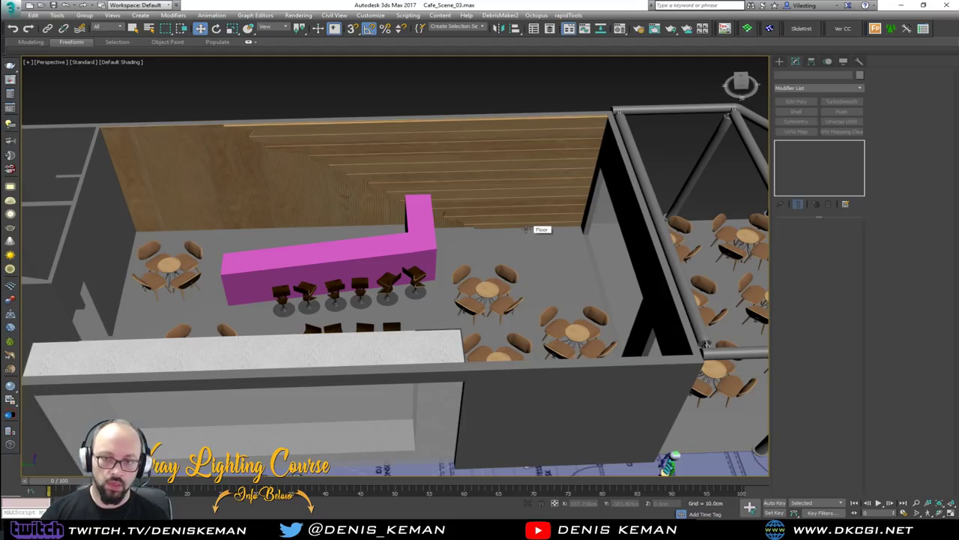
Open the Table_Combo005 group and the table group nested inside it, and select the round table top.
scroll(443, 260, up, 3)
middle_drag(443, 260, 283, 215)
alt+middle_drag(283, 214, 225, 252)
scroll(404, 201, up, 6)
alt+middle_drag(398, 199, 383, 218)
click(377, 174)
scroll(377, 175, up, 5)
key(F4)
click(84, 15)
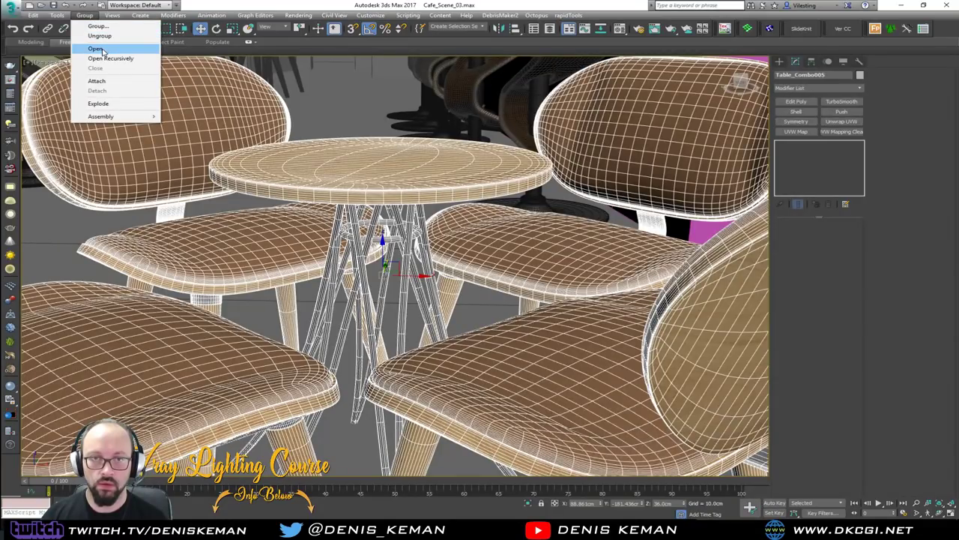
click(103, 50)
click(85, 15)
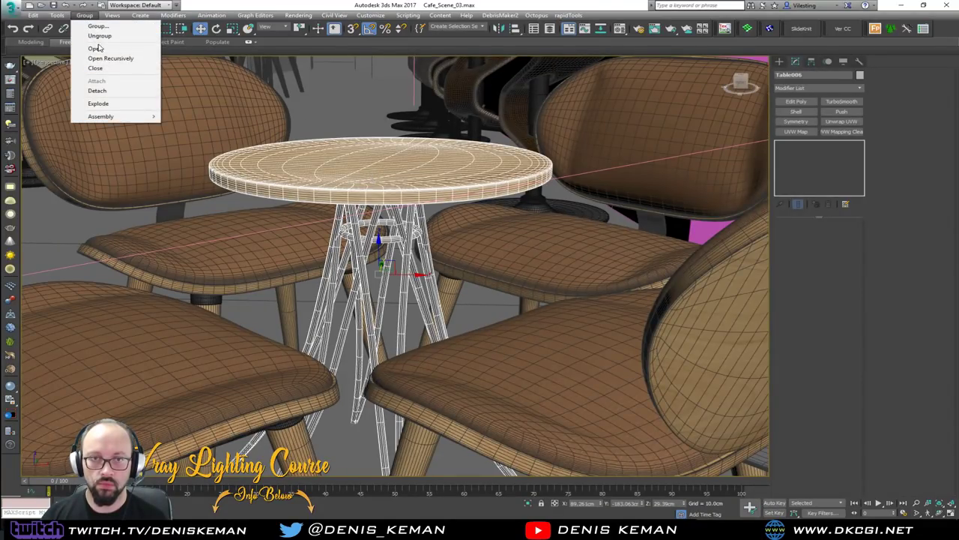
click(100, 50)
click(364, 159)
Scale the round table top up to about 194% in X and Y.
key(r)
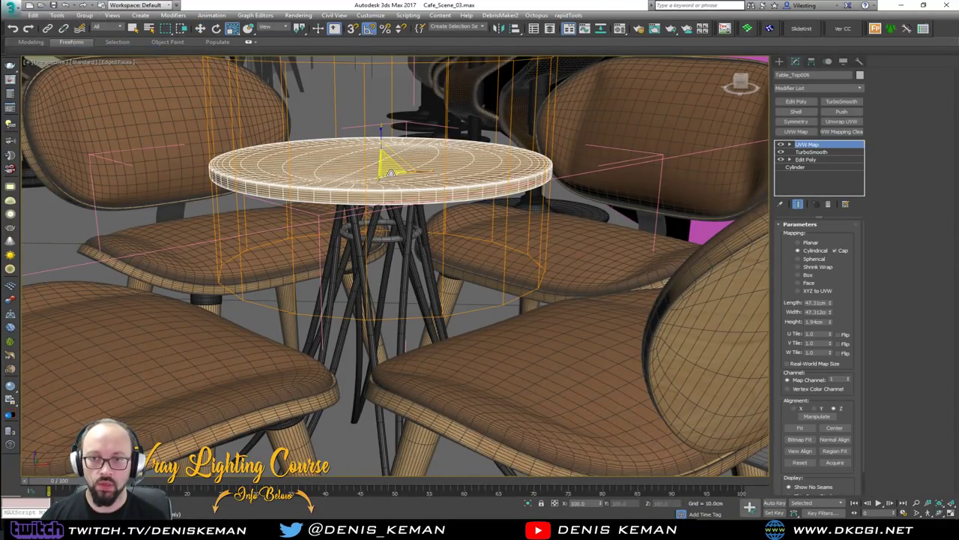
alt+middle_drag(391, 173, 389, 180)
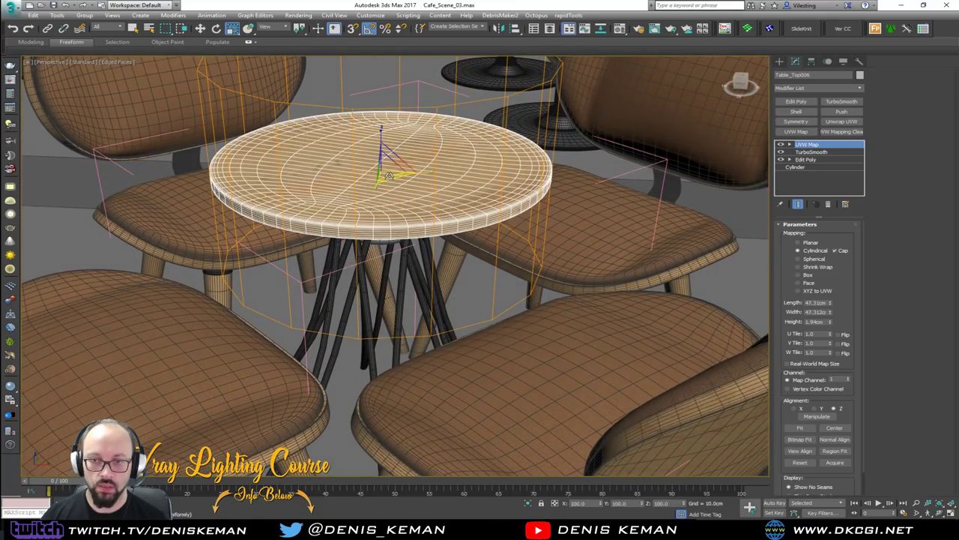
scroll(389, 176, up, 6)
alt+middle_drag(392, 196, 423, 211)
scroll(409, 210, down, 5)
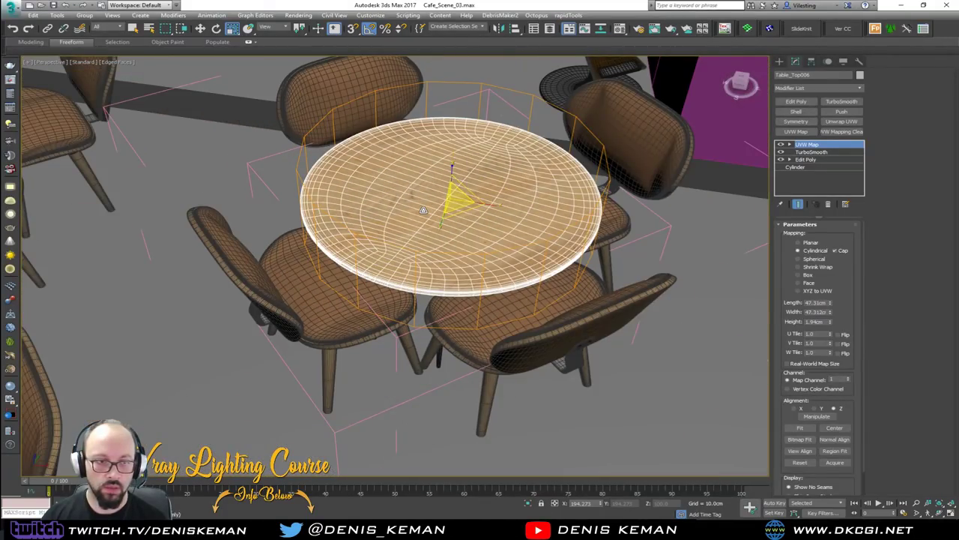
mouse_move(374, 204)
alt+middle_down()
mouse_move(374, 240)
mouse_move(370, 207)
alt+middle_up()
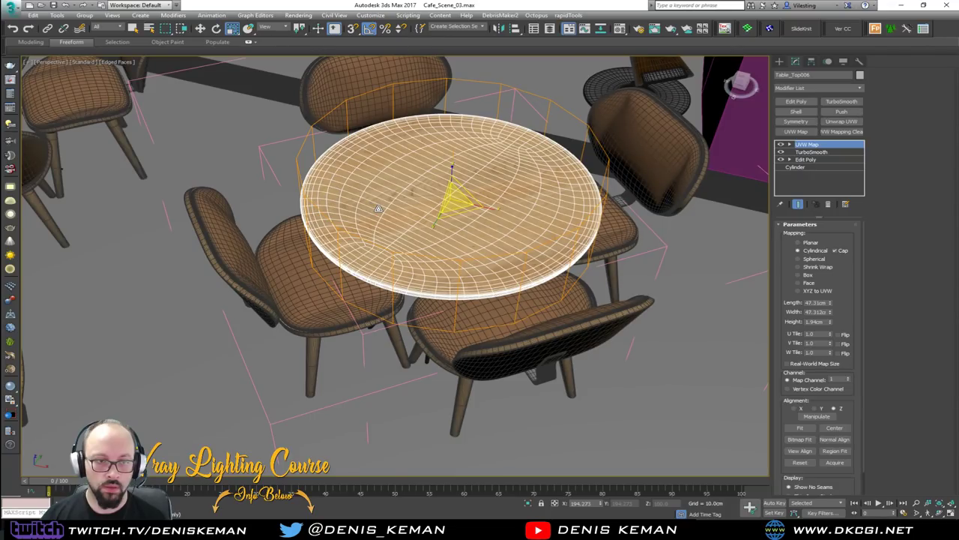
alt+middle_drag(332, 214, 340, 232)
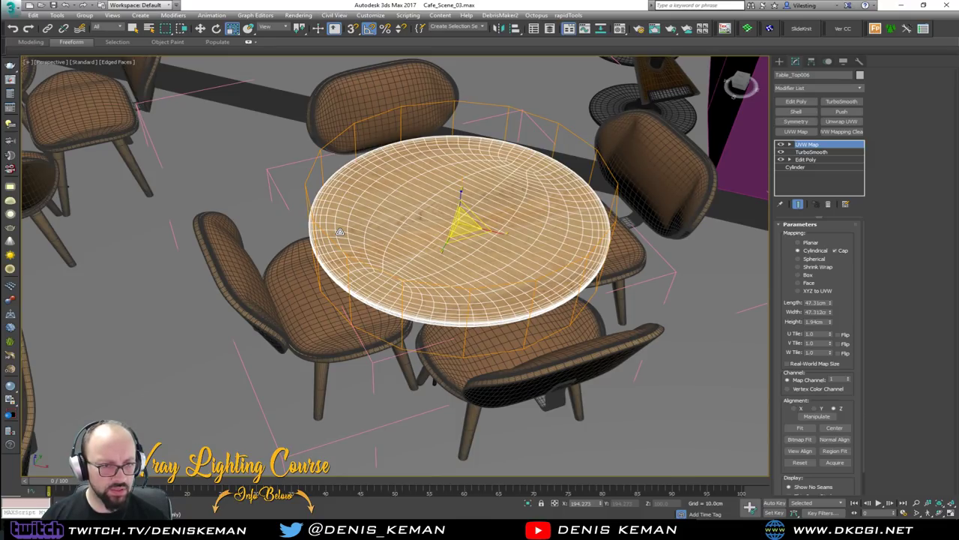
key(w)
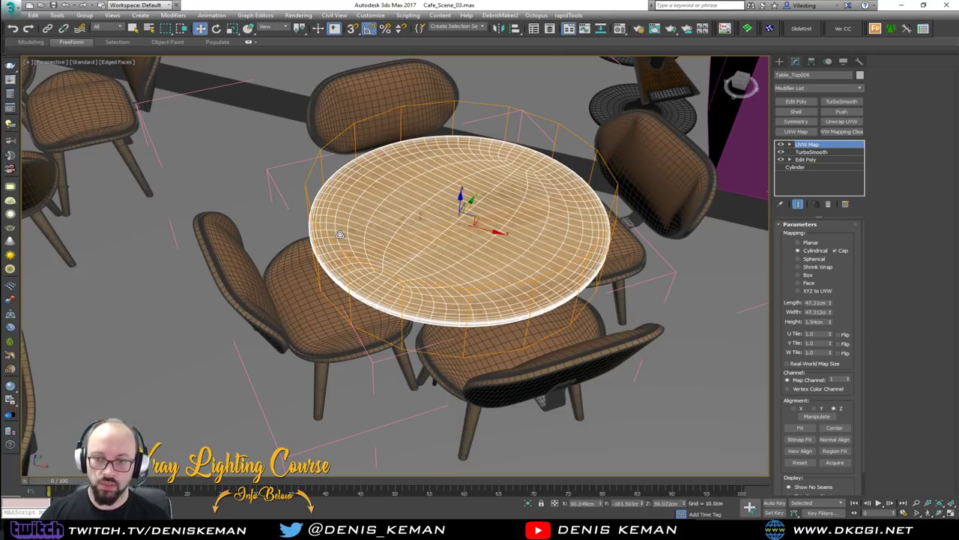
Inspect the enlarged table top in wireframe and shaded display, and check its exact scale values.
key(F3)
click(251, 155)
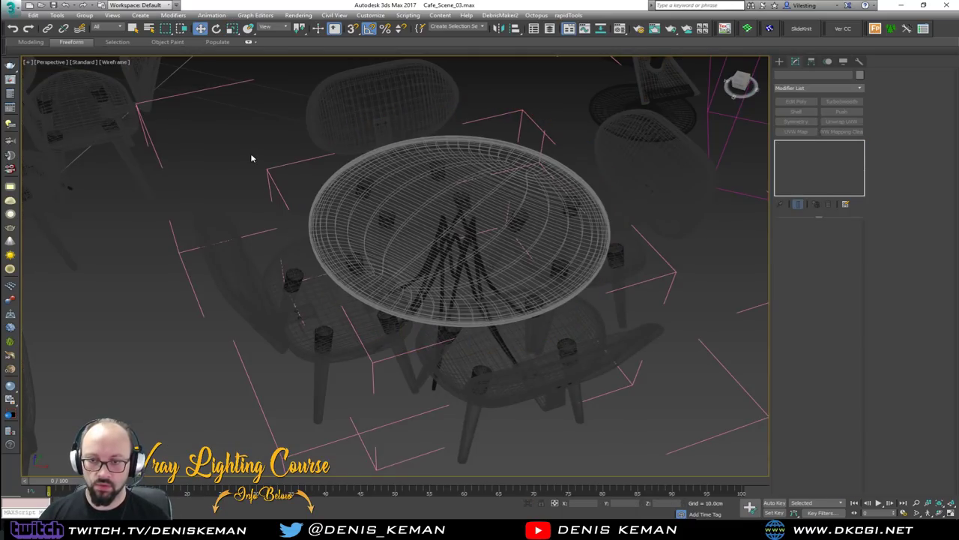
key(F3)
key(F4)
mouse_move(377, 227)
middle_down()
mouse_move(384, 280)
mouse_move(325, 304)
mouse_move(335, 288)
mouse_move(370, 284)
middle_up()
scroll(384, 280, down, 5)
click(386, 292)
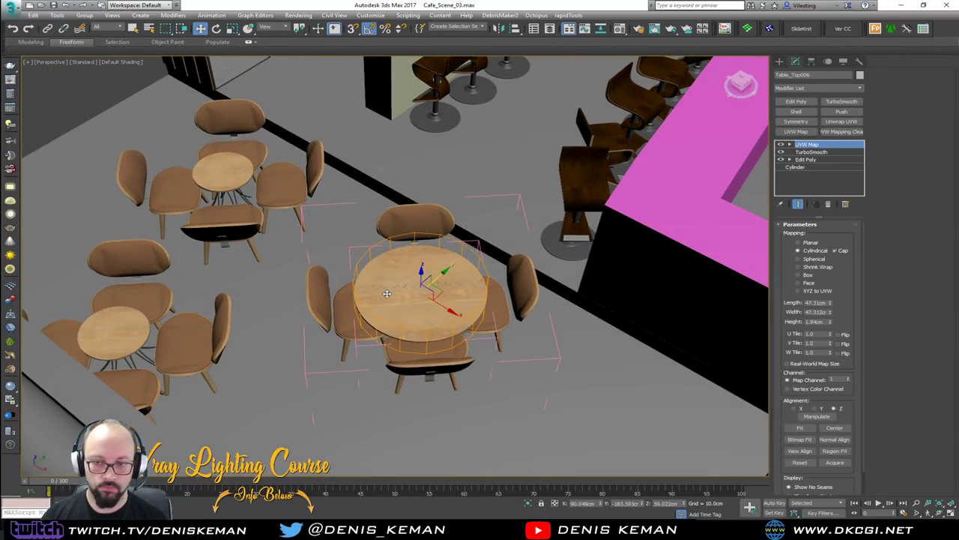
key(r)
right_click(234, 29)
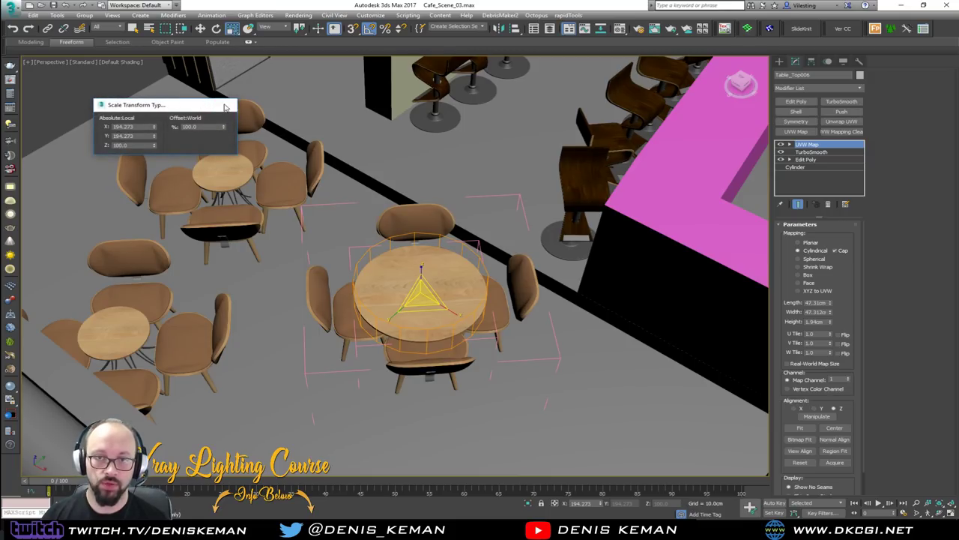
click(225, 104)
click(224, 180)
click(420, 294)
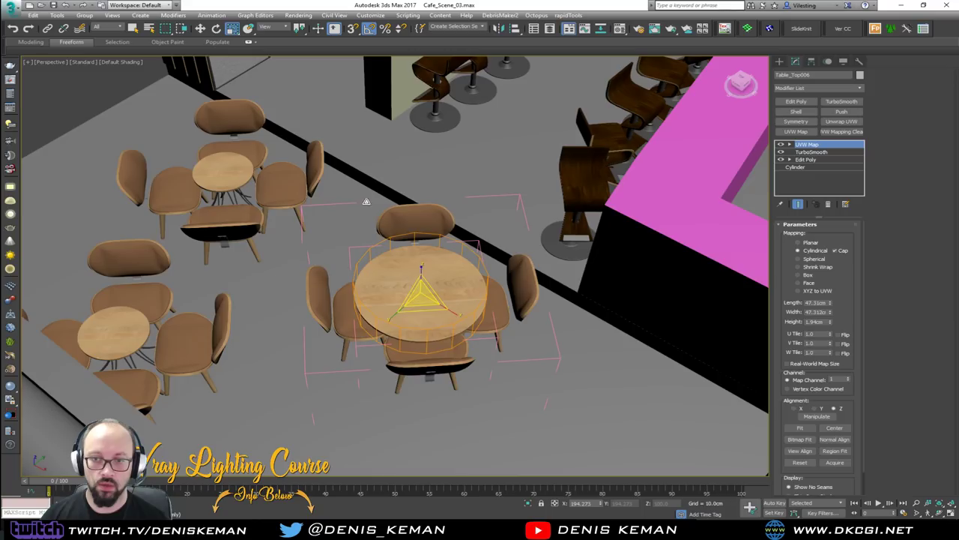
Close the nested table group and the surrounding Table_Combo005 group.
click(84, 15)
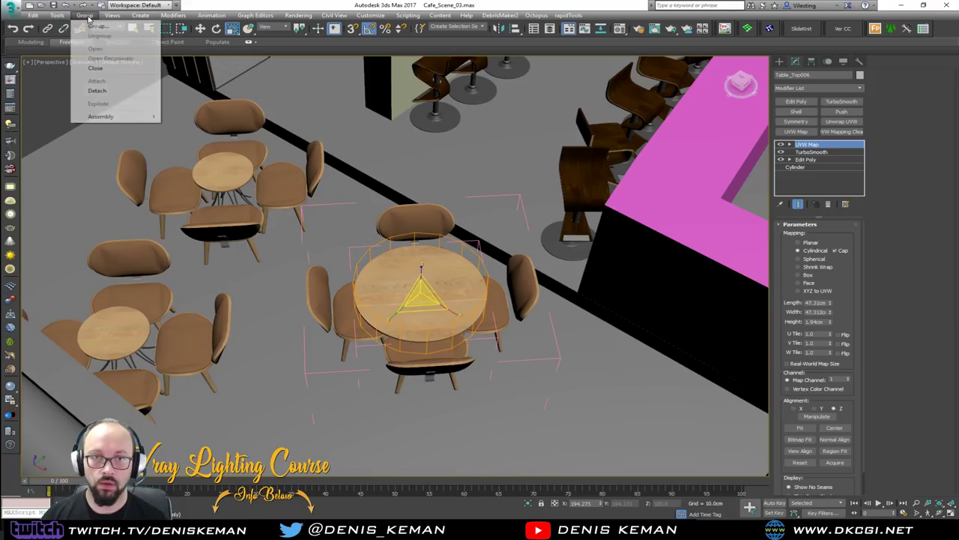
click(95, 68)
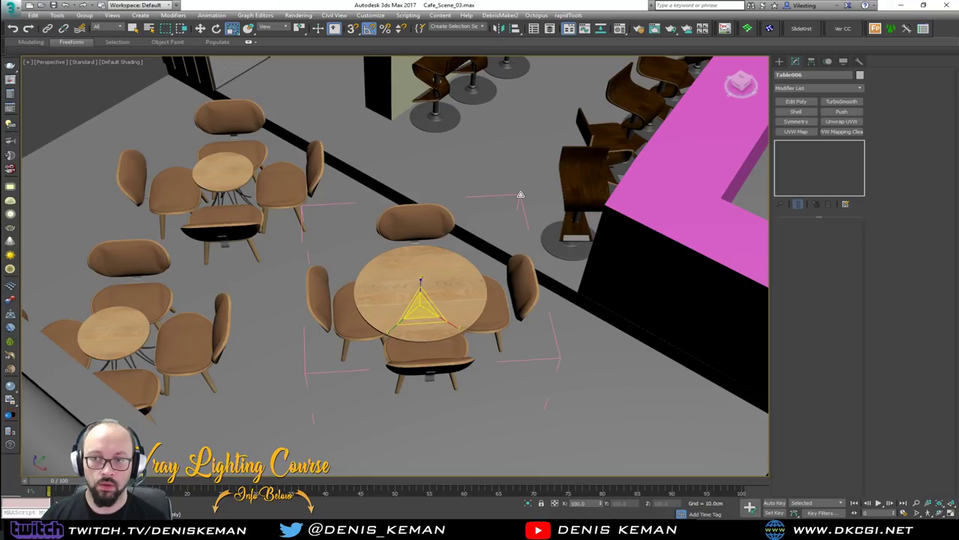
click(85, 15)
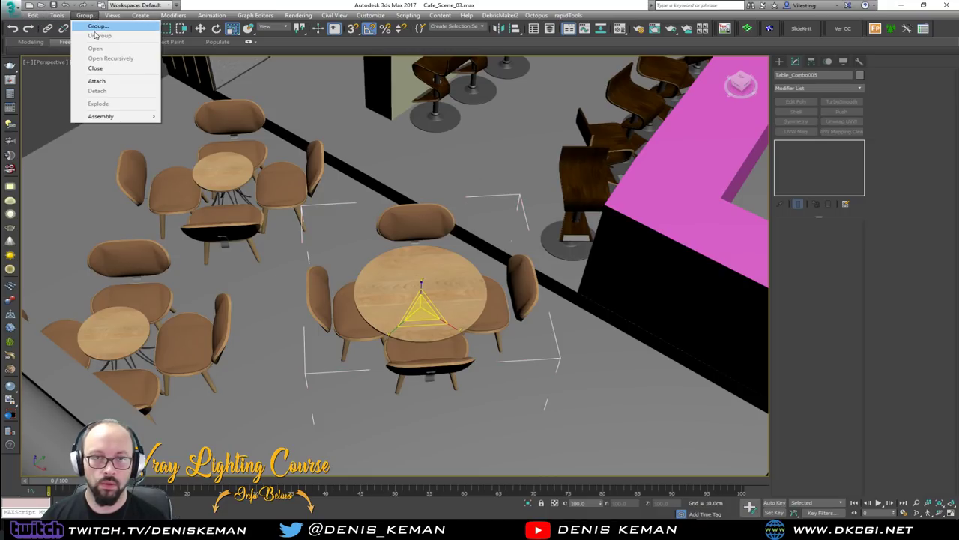
click(95, 67)
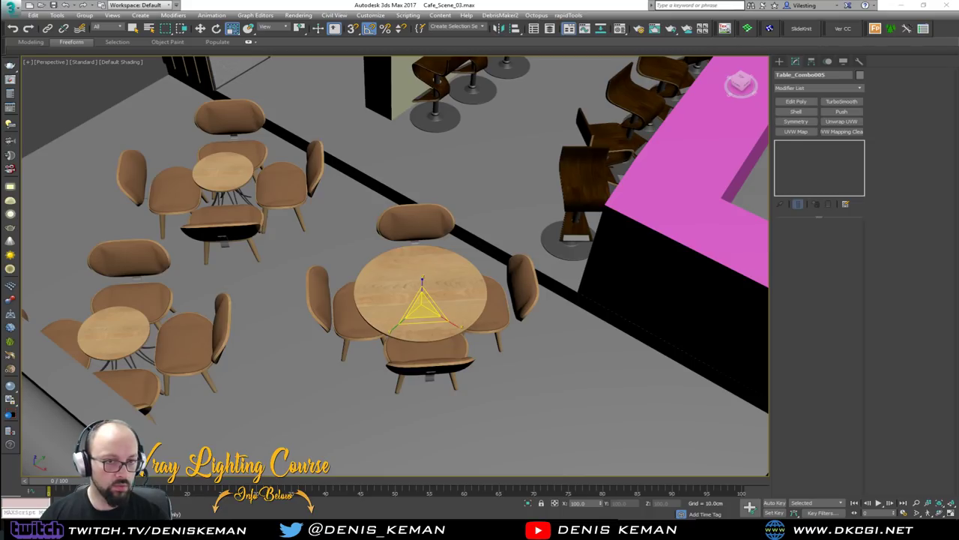
Switch to Discord and browse the chair and CoffeeLab references in the streaming_related channel, then return to 3ds Max.
drag(0, 195, 609, 76)
scroll(516, 181, down, 3)
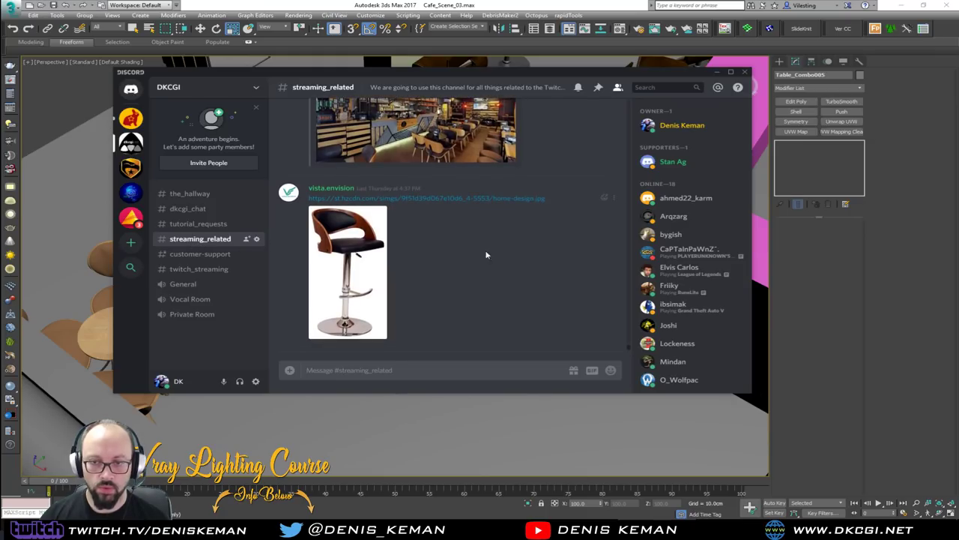
scroll(495, 302, up, 3)
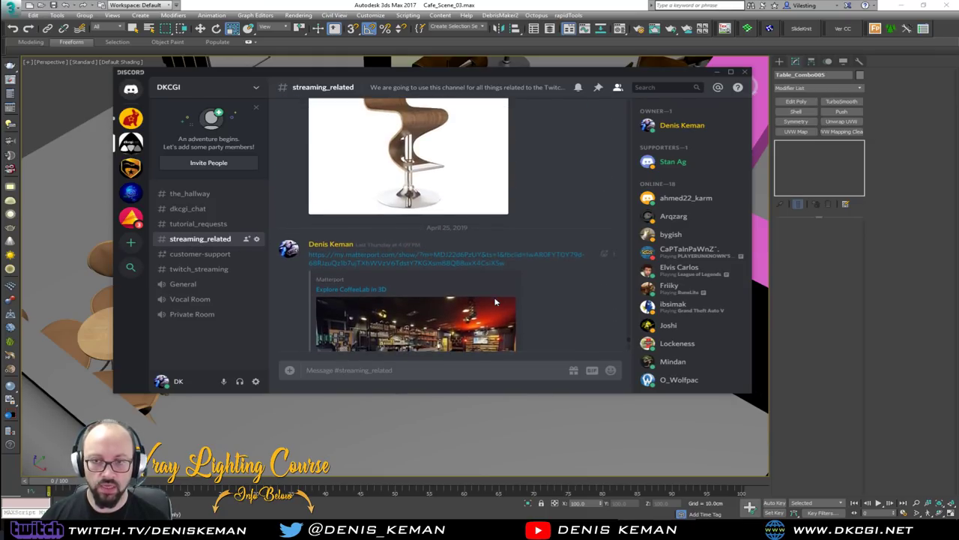
scroll(494, 300, down, 3)
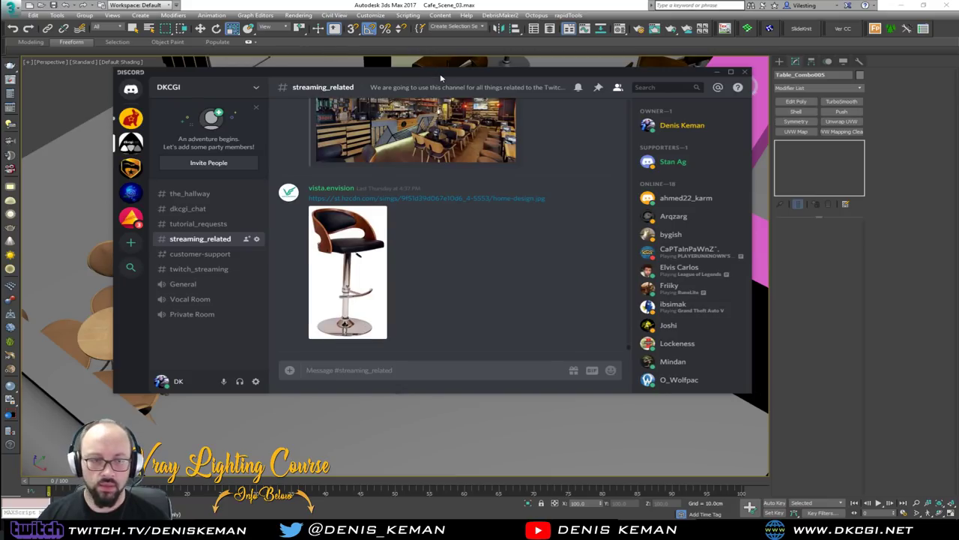
key(alt+Tab)
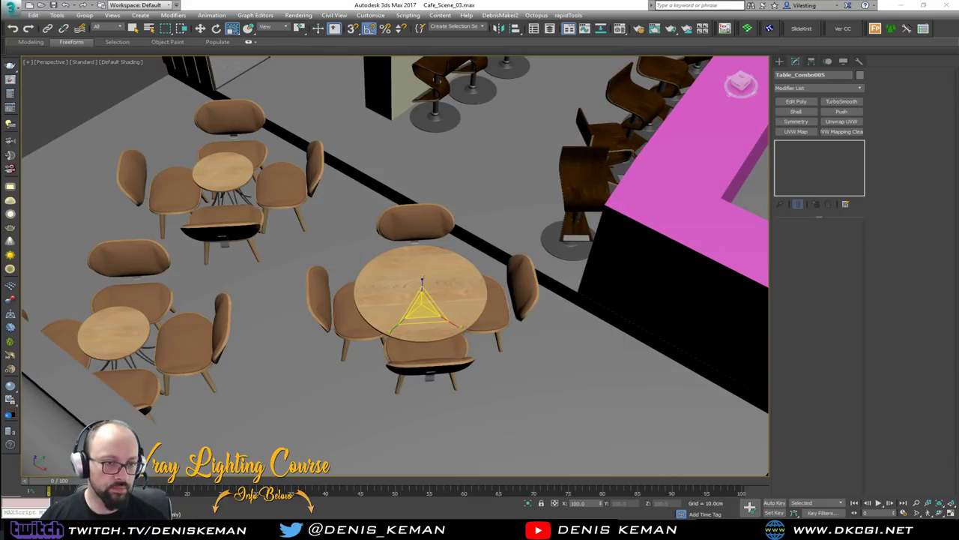
Compare the large-top table set with its small-top neighbour in edged-faces display and save the scene.
scroll(437, 277, up, 3)
middle_drag(343, 277, 422, 265)
scroll(422, 266, down, 3)
click(350, 269)
key(F4)
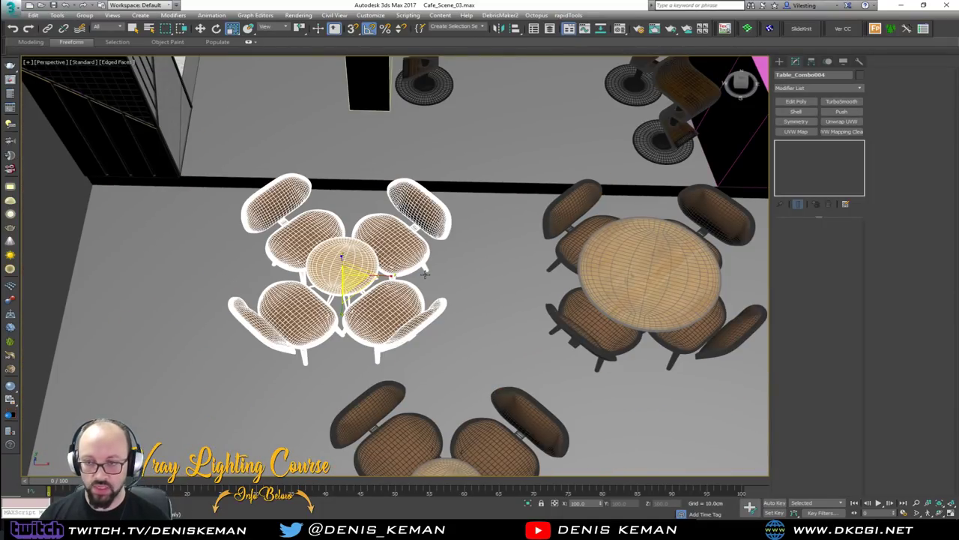
click(629, 266)
click(23, 7)
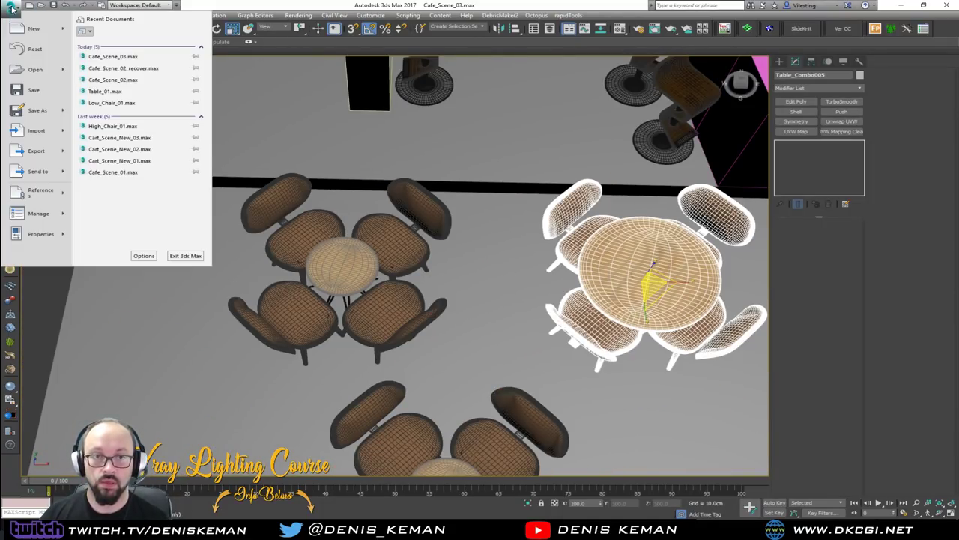
click(33, 87)
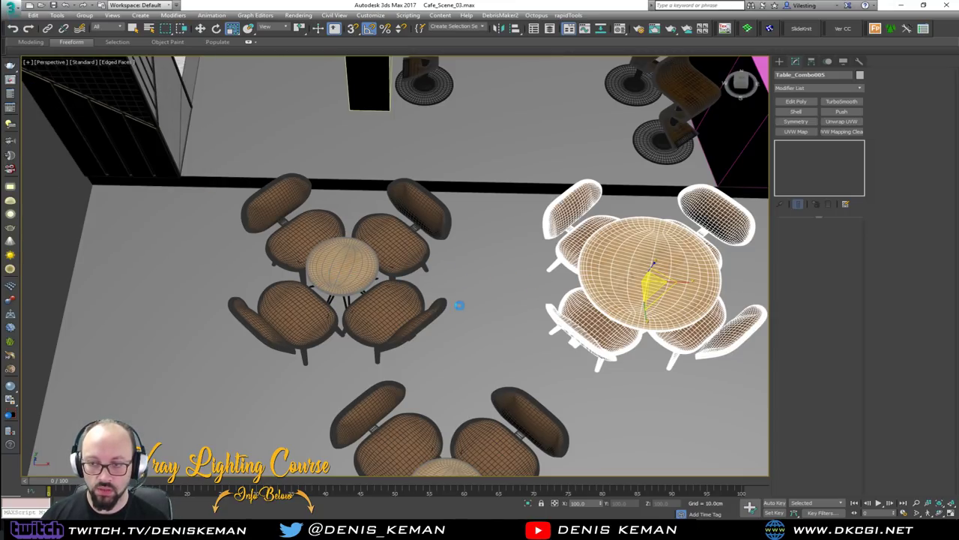
Clone the large-top Table_Combo005 set along X as 10 independent copies in a row.
middle_drag(359, 275, 245, 238)
scroll(245, 237, down, 3)
alt+middle_drag(405, 213, 219, 183)
key(w)
scroll(219, 183, down, 3)
alt+middle_drag(272, 221, 240, 285)
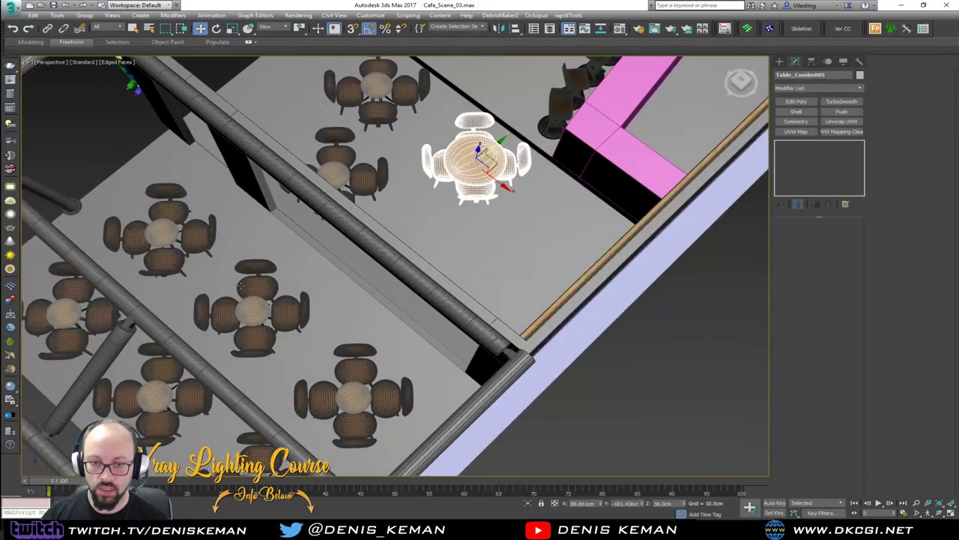
scroll(420, 398, down, 4)
alt+middle_drag(277, 248, 482, 175)
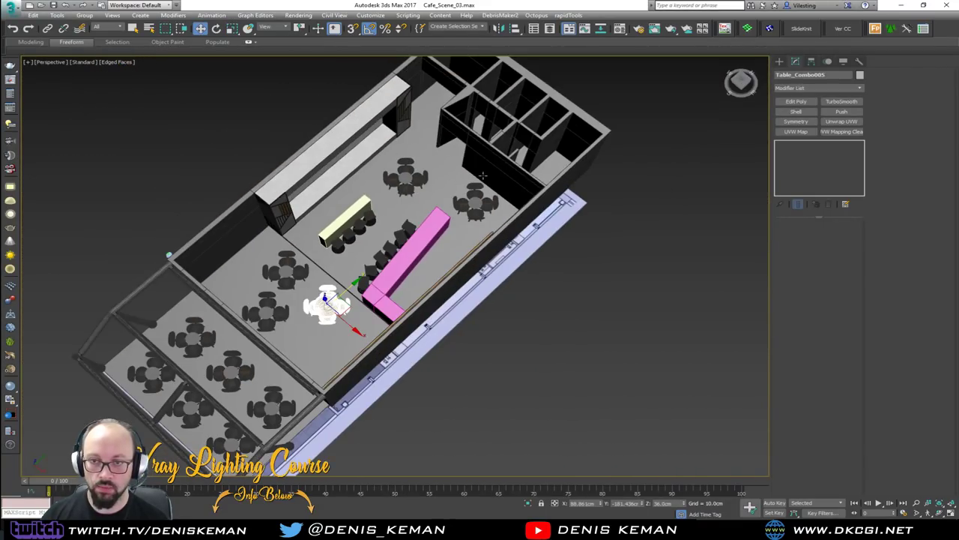
middle_drag(392, 269, 401, 263)
scroll(398, 265, up, 5)
middle_drag(334, 306, 424, 182)
mouse_move(388, 234)
shift+mouse_down()
mouse_move(433, 272)
mouse_move(444, 300)
shift+mouse_up()
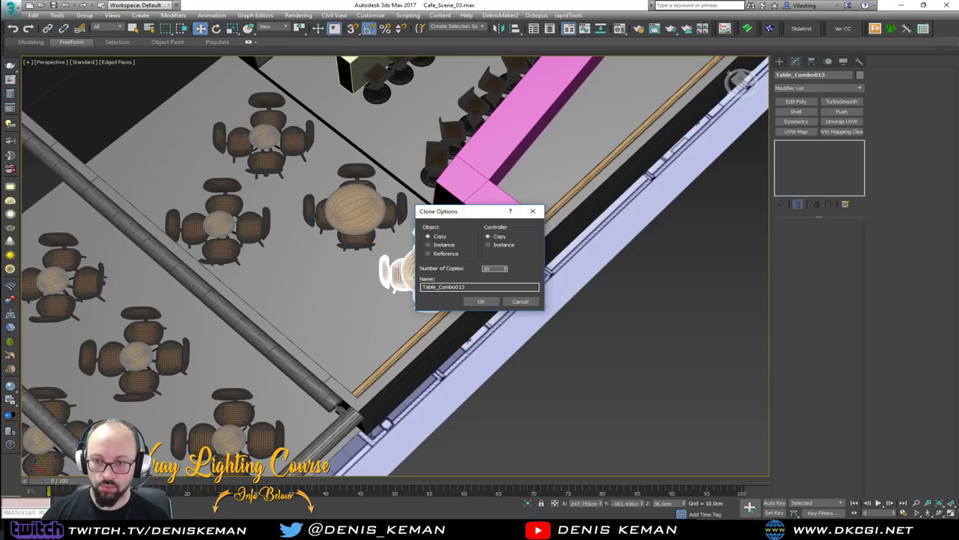
click(481, 301)
Align two of the copied sets, pivot to pivot in X, Y and Z, with the two small indoor tables beside the original large one.
click(452, 289)
key(alt+a)
click(223, 231)
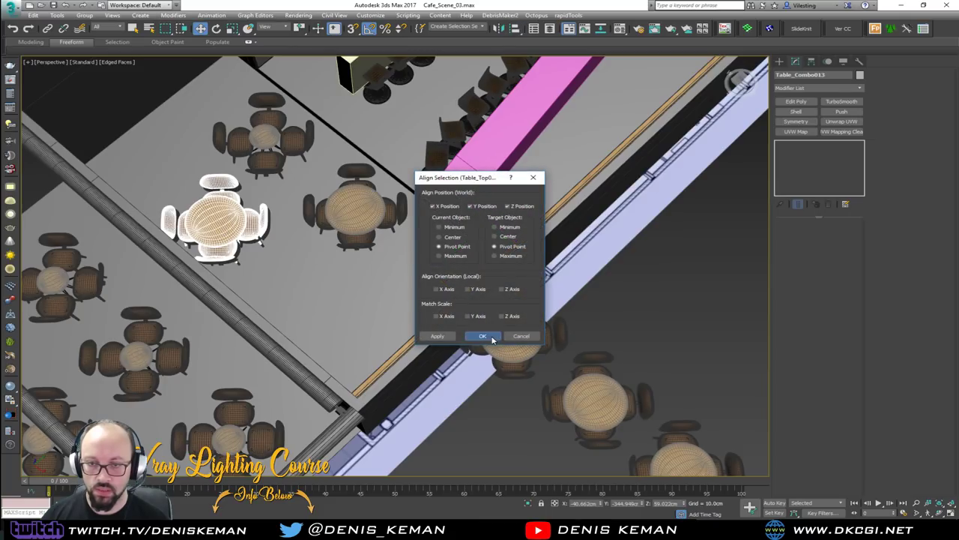
click(495, 339)
click(513, 338)
key(alt+a)
click(264, 136)
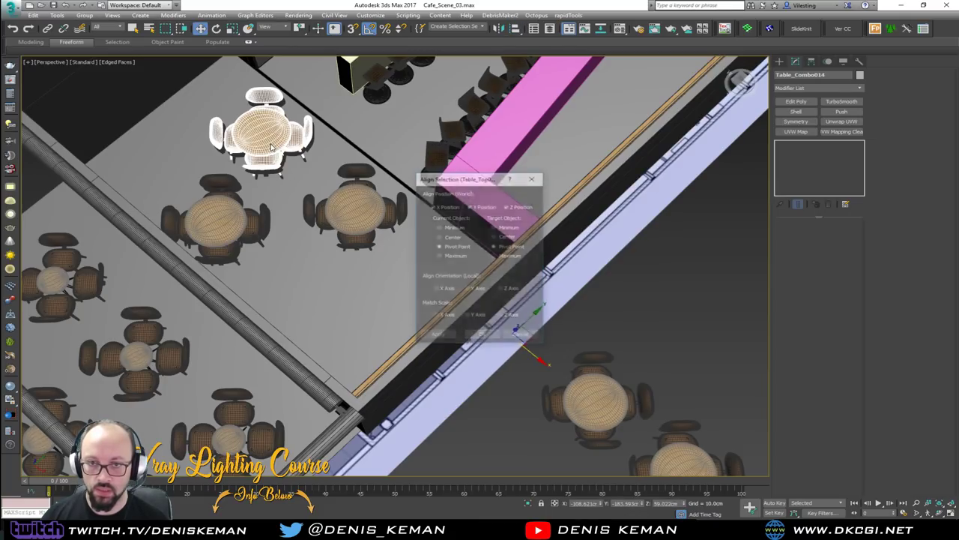
click(481, 335)
Select both aligned indoor copies and lower them together to floor level, about 36 cm in Z.
alt+middle_drag(449, 300, 323, 175)
scroll(203, 143, up, 3)
ctrl+click(199, 138)
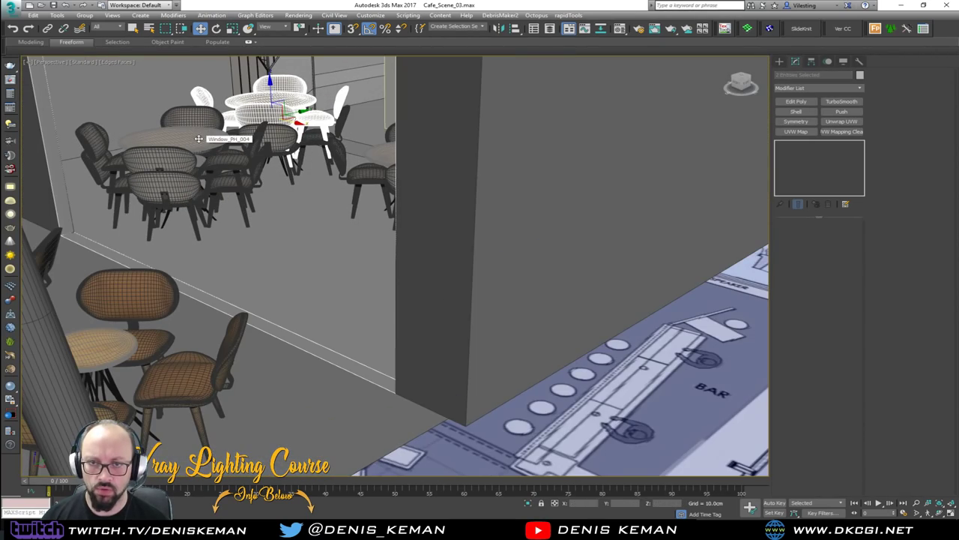
mouse_move(199, 139)
alt+middle_down()
mouse_move(190, 161)
mouse_move(153, 187)
mouse_move(198, 131)
alt+middle_up()
ctrl+click(148, 196)
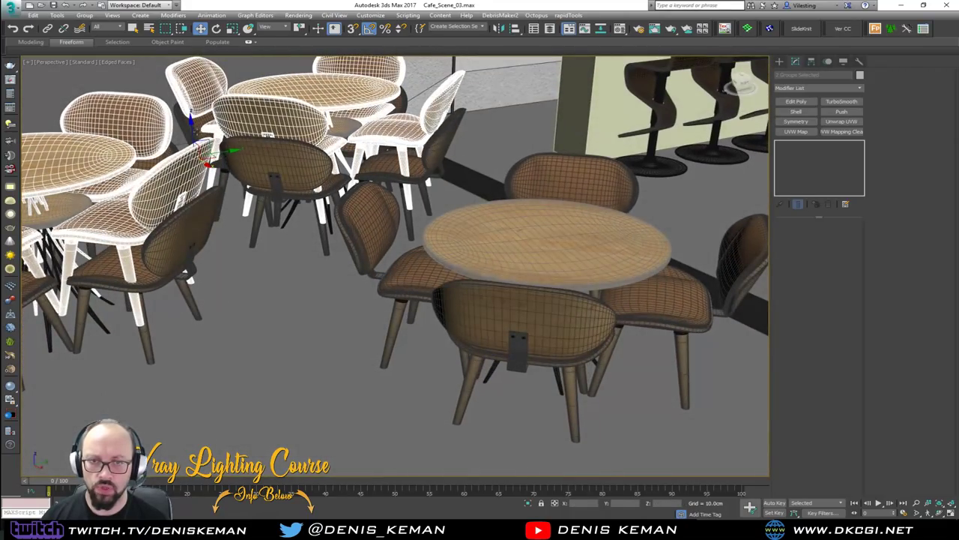
drag(192, 129, 194, 170)
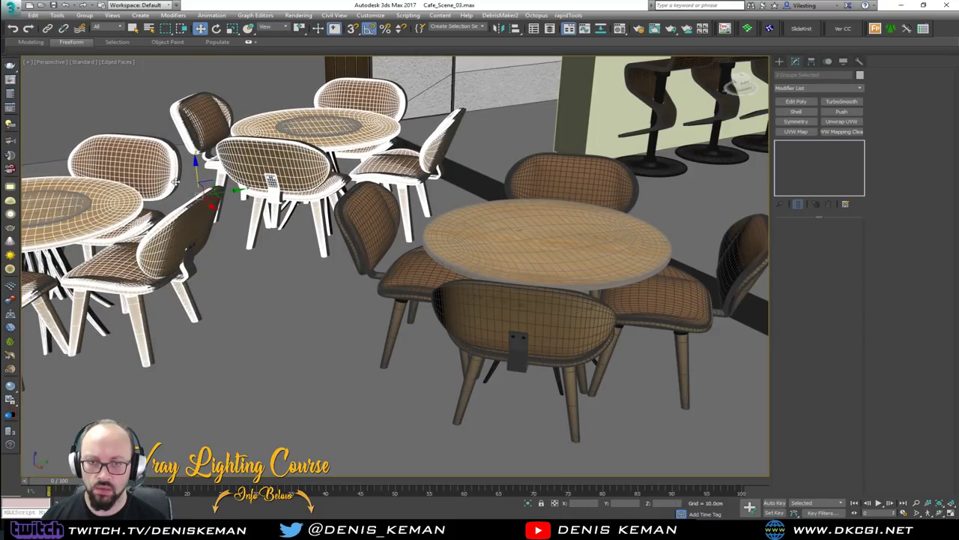
Delete the small-top originals that overlap the two aligned indoor copies.
click(203, 228)
click(323, 132)
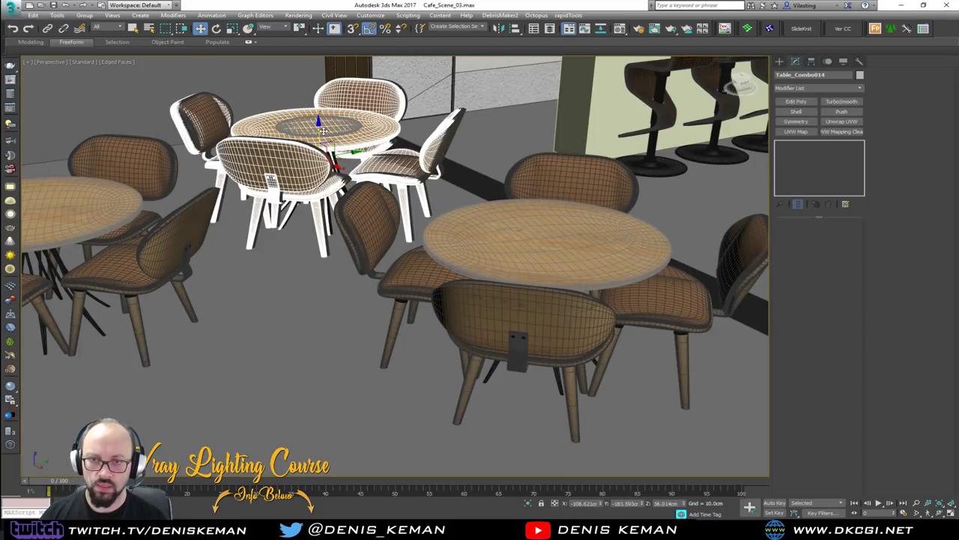
click(323, 132)
key(Delete)
Align the next copied set, pivot to pivot in X, Y and Z, with the outdoor table nearest the standing figure.
scroll(325, 147, down, 6)
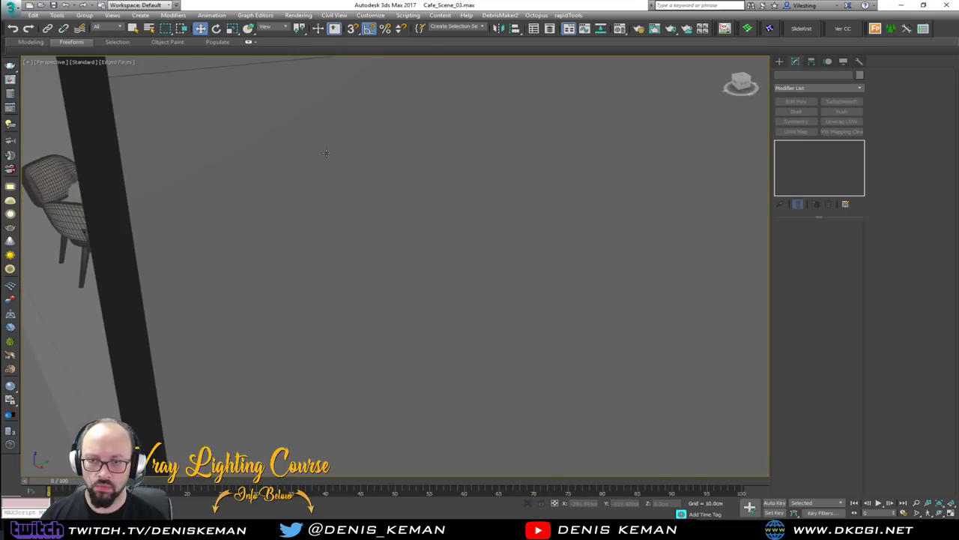
alt+middle_drag(343, 191, 352, 154)
scroll(558, 228, down, 2)
middle_drag(557, 227, 611, 258)
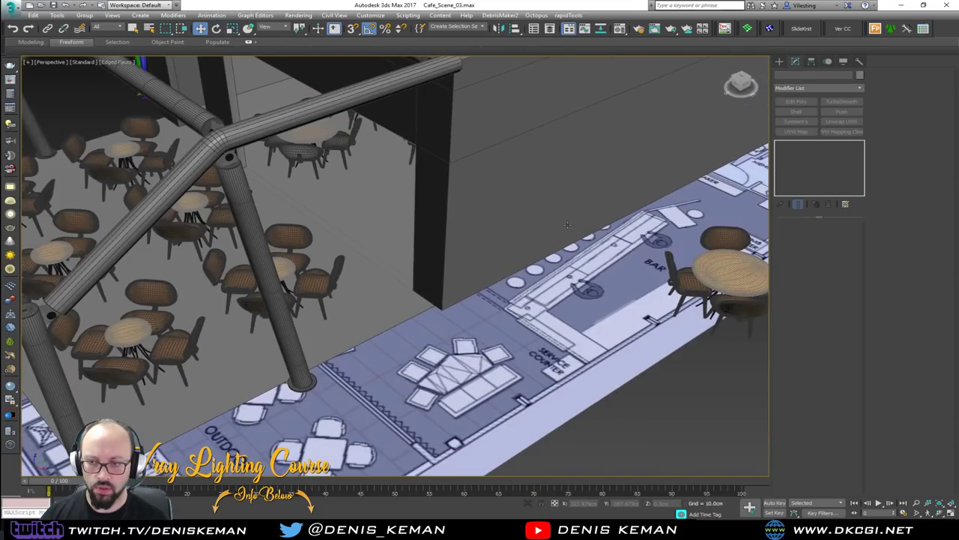
scroll(611, 257, down, 3)
click(661, 261)
key(alt+a)
click(324, 204)
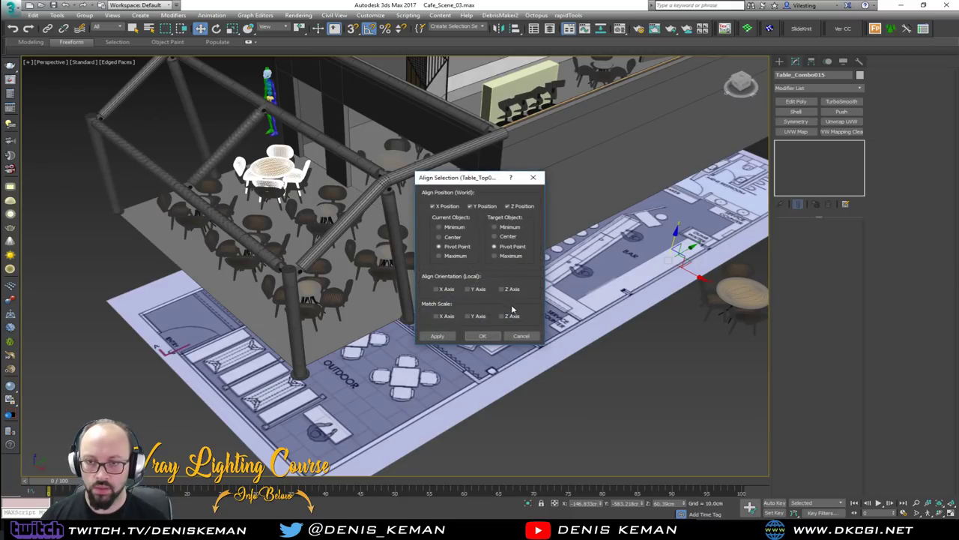
click(483, 336)
Align another copied set by pivot point with the outdoor table at the terrace's far outer corner.
alt+middle_drag(487, 333, 569, 291)
key(shift+z)
click(596, 279)
key(alt+a)
click(253, 237)
click(482, 335)
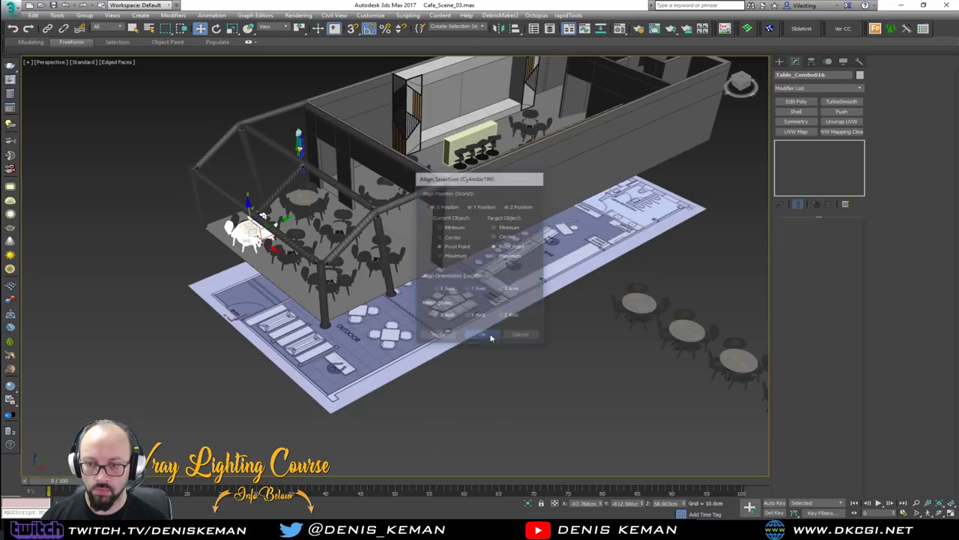
Align another copied set by pivot point with the middle table along the terrace's outer edge.
click(680, 336)
key(alt+a)
key(alt+a)
click(283, 261)
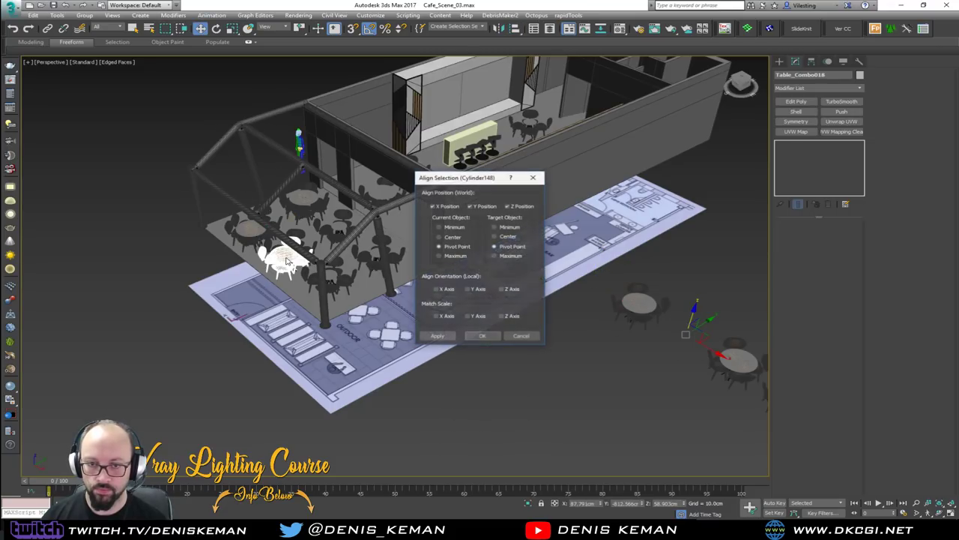
click(479, 336)
Align another copied set by pivot point with the outdoor table beside the terrace's front corner post.
click(738, 358)
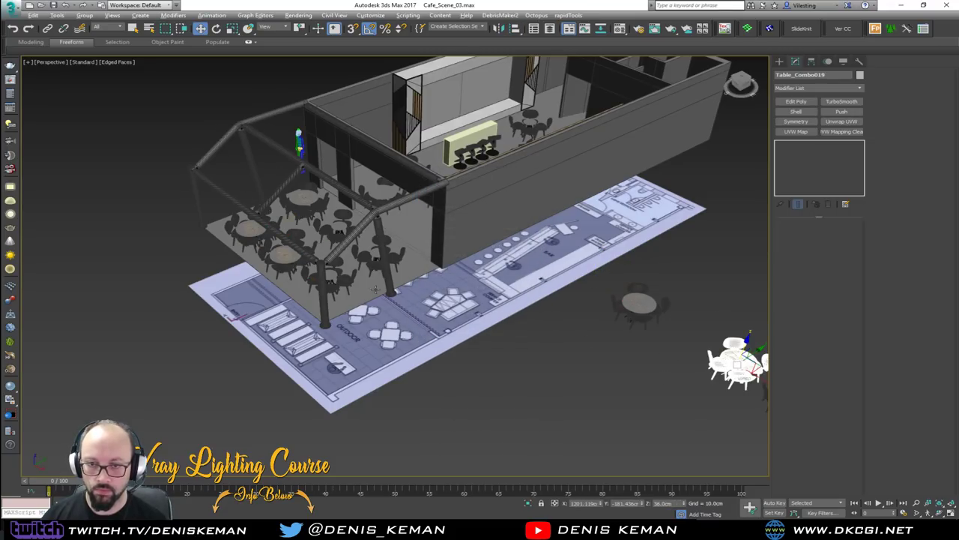
key(alt+a)
click(349, 281)
click(476, 337)
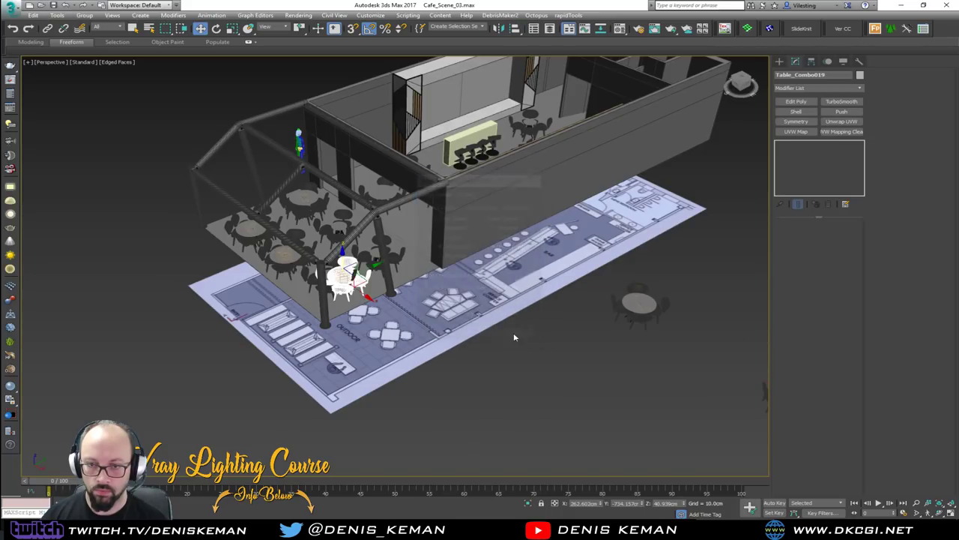
Align another copied set by pivot point with the outdoor table near the post next to the building wall.
click(626, 310)
key(alt+a)
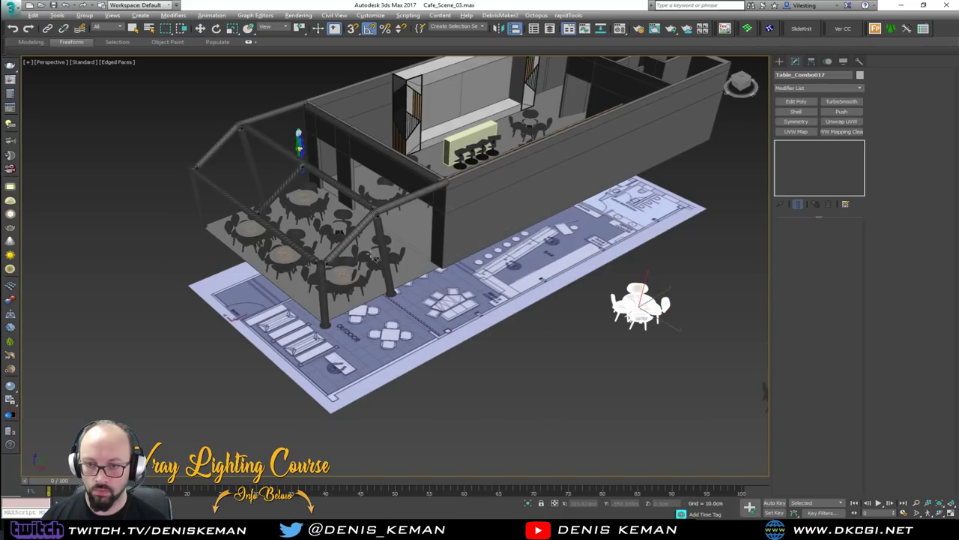
click(376, 258)
click(490, 336)
Align one more copied set by pivot point with the remaining small outdoor table in the row near the building.
middle_drag(595, 341, 341, 243)
click(471, 271)
middle_drag(247, 185, 536, 260)
key(alt+a)
click(493, 244)
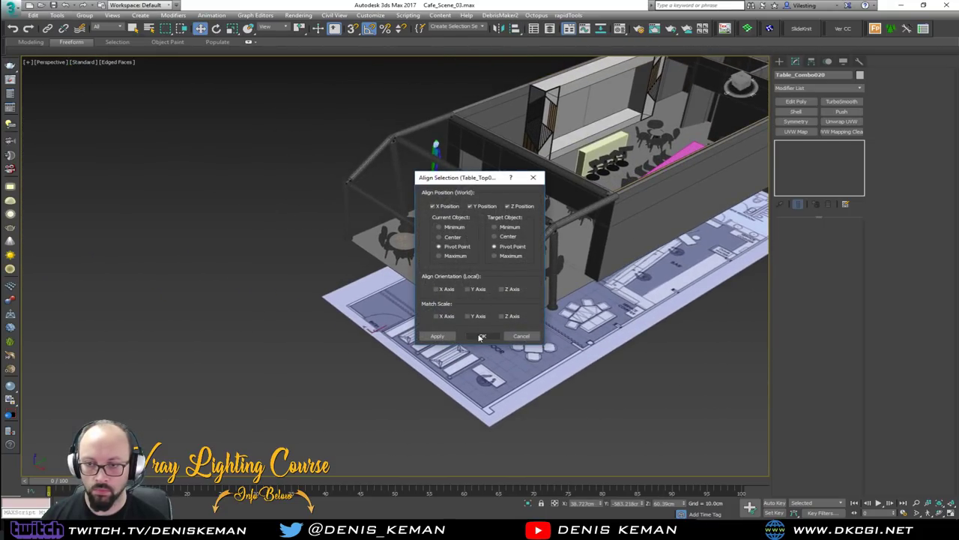
click(481, 337)
Select the six copied large-top table sets on the terrace and lower them together with snapping so their chair legs stand on the floor.
key(z)
alt+middle_drag(481, 337, 447, 300)
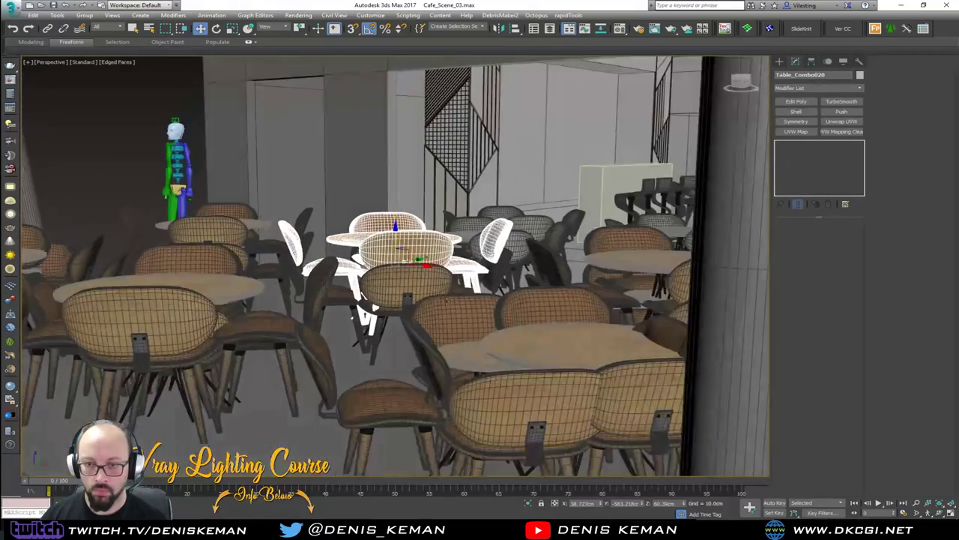
middle_drag(303, 289, 386, 287)
scroll(387, 287, down, 3)
ctrl+click(311, 245)
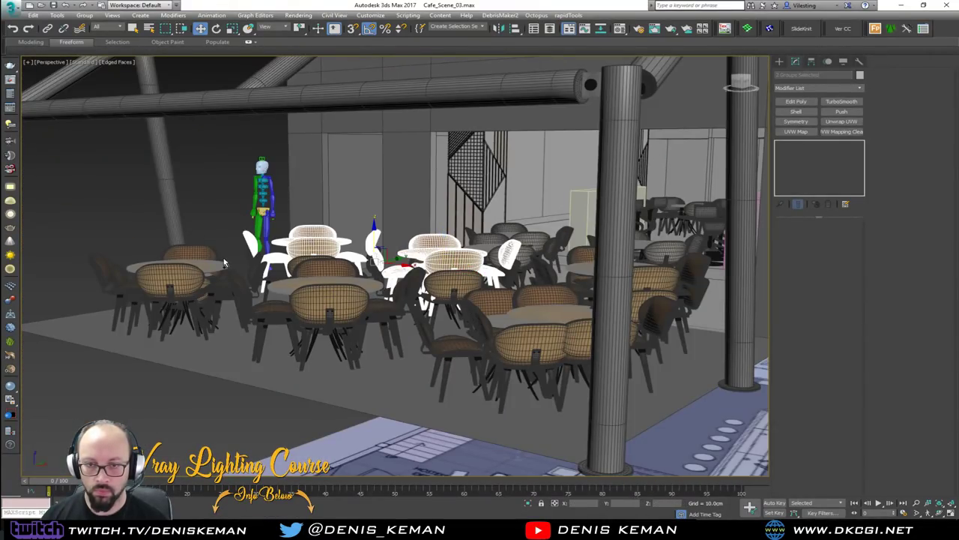
ctrl+click(184, 269)
ctrl+click(360, 292)
ctrl+click(495, 313)
alt+middle_drag(570, 307, 312, 367)
alt+click(447, 325)
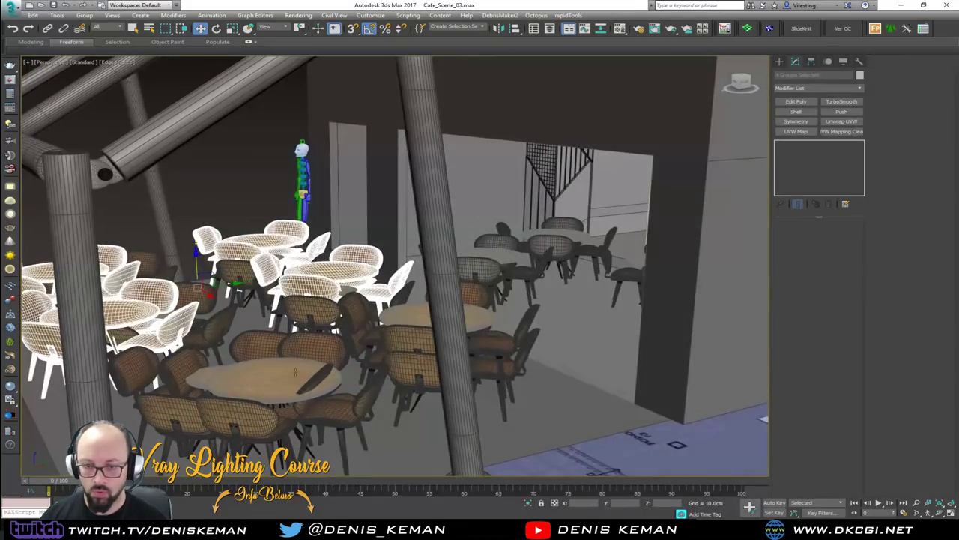
ctrl+click(271, 380)
ctrl+click(480, 323)
alt+middle_drag(480, 323, 421, 325)
scroll(201, 296, up, 5)
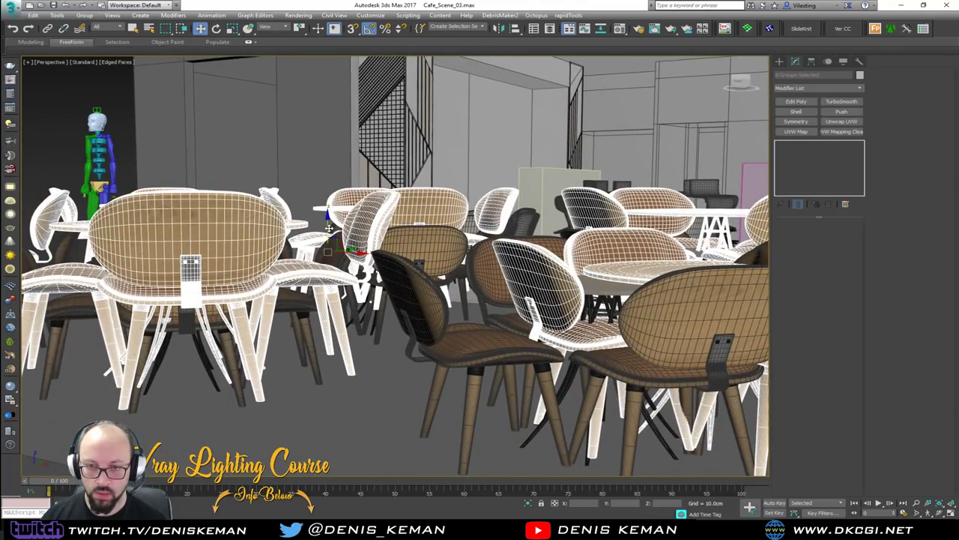
key(s)
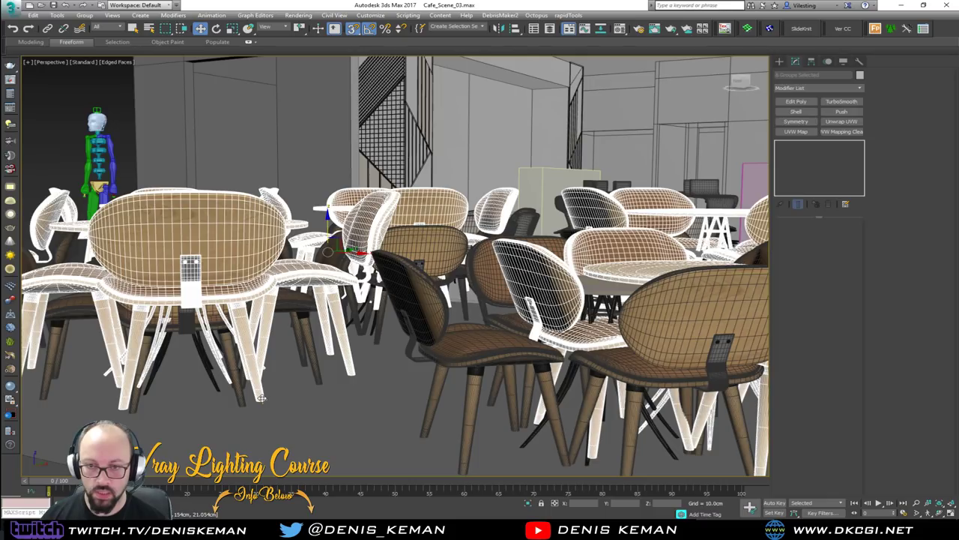
drag(260, 398, 324, 385)
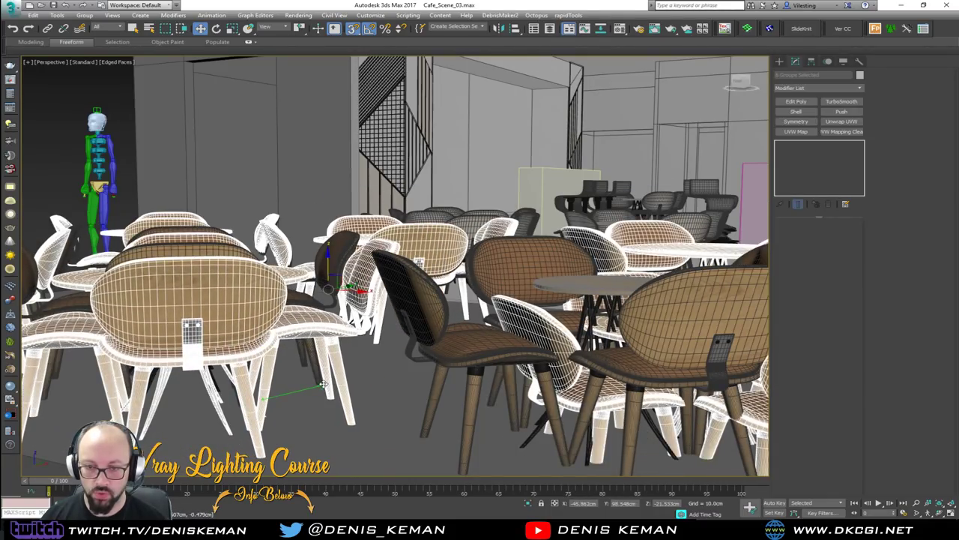
Delete the first two small-top table sets along the terrace's front row.
alt+middle_drag(324, 385, 488, 300)
alt+middle_drag(399, 298, 339, 337)
scroll(339, 337, down, 5)
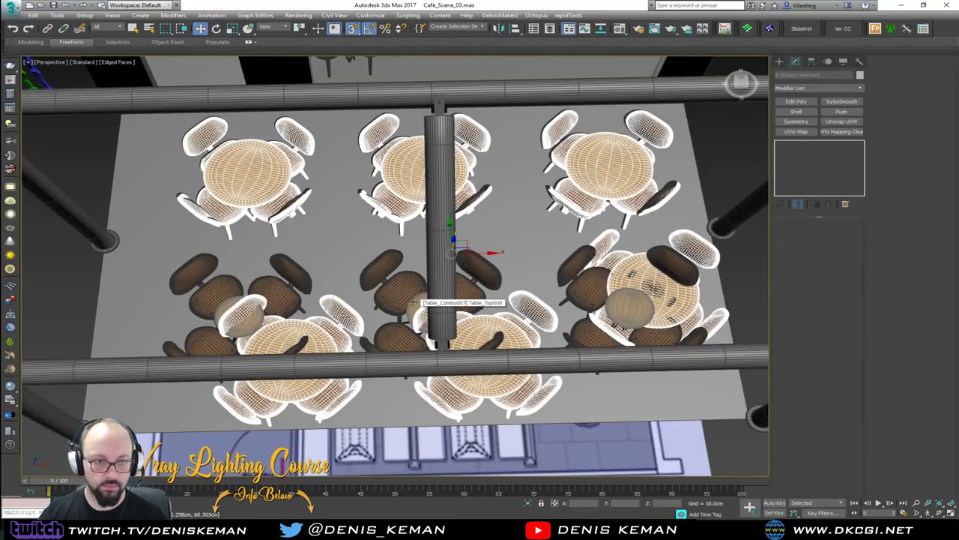
click(279, 285)
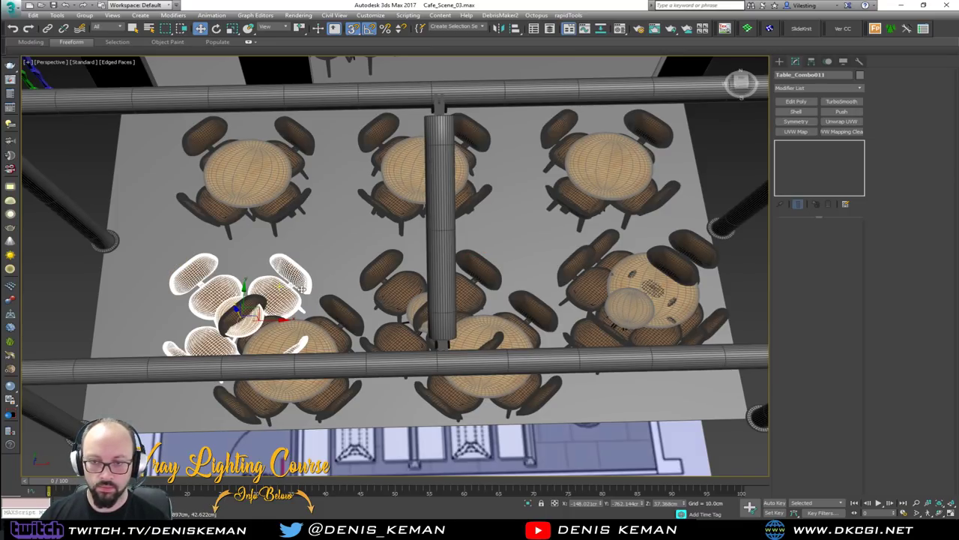
click(407, 287)
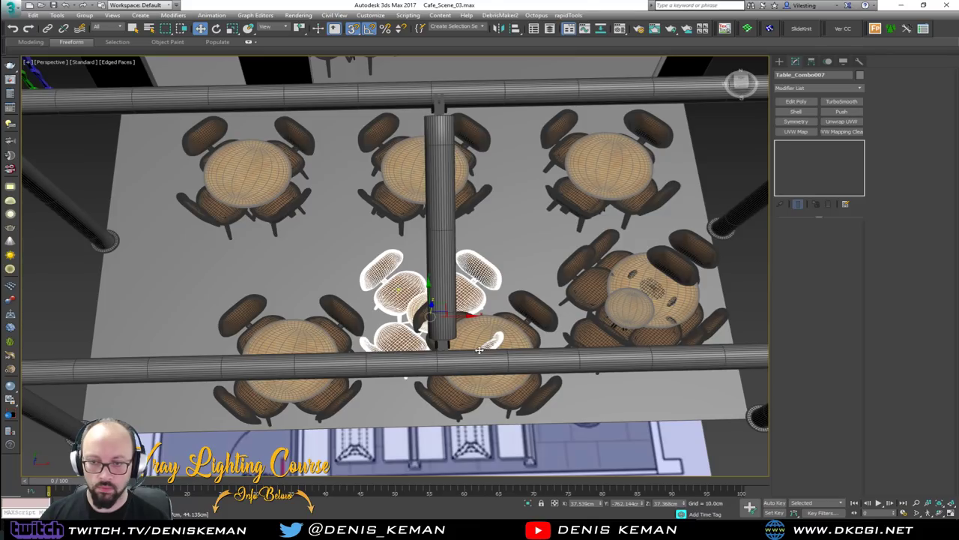
Move the two large-top sets in the terrace's front row together into the spots of the deleted small-top sets.
click(466, 341)
ctrl+click(332, 395)
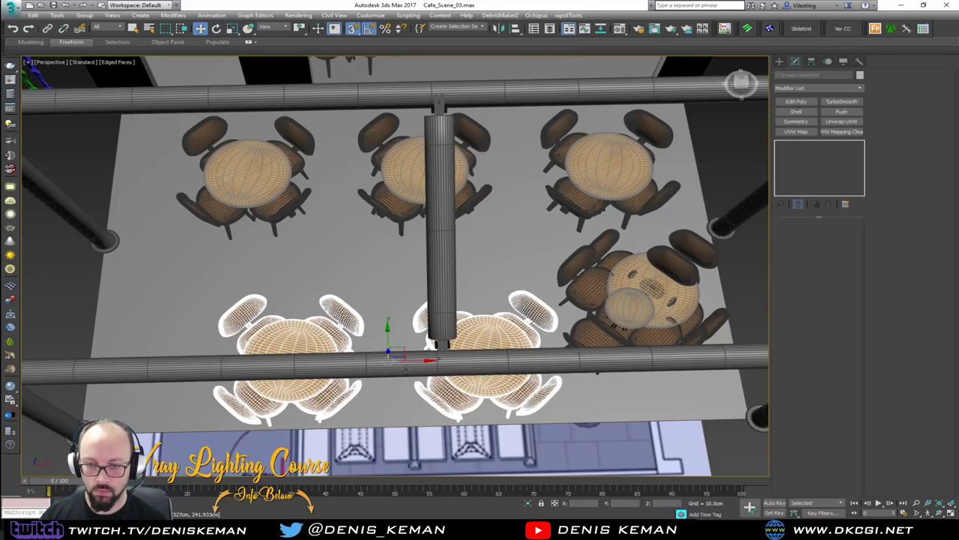
drag(403, 370, 350, 315)
Delete the small-top table set overlapping the large-top copy by the terrace's front corner post.
middle_drag(478, 245, 303, 272)
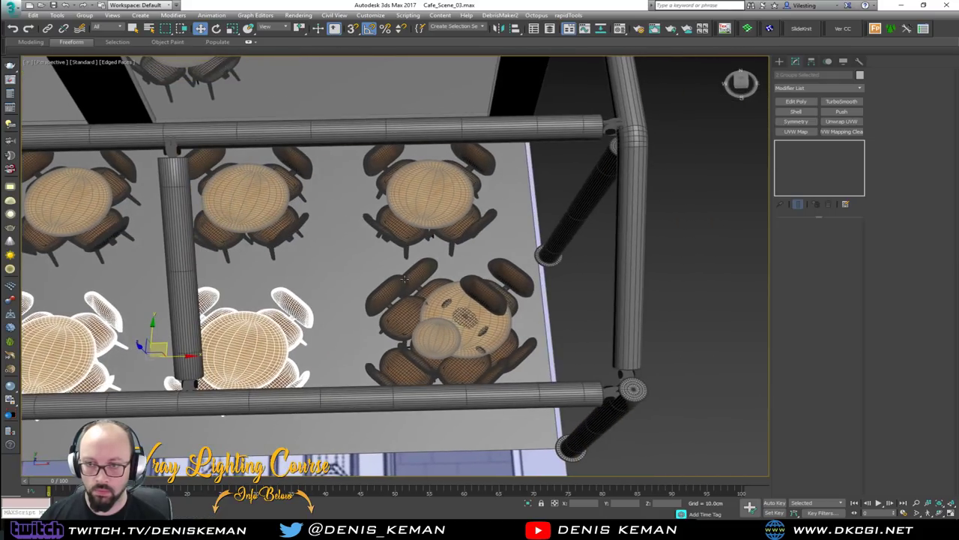
click(445, 341)
key(Delete)
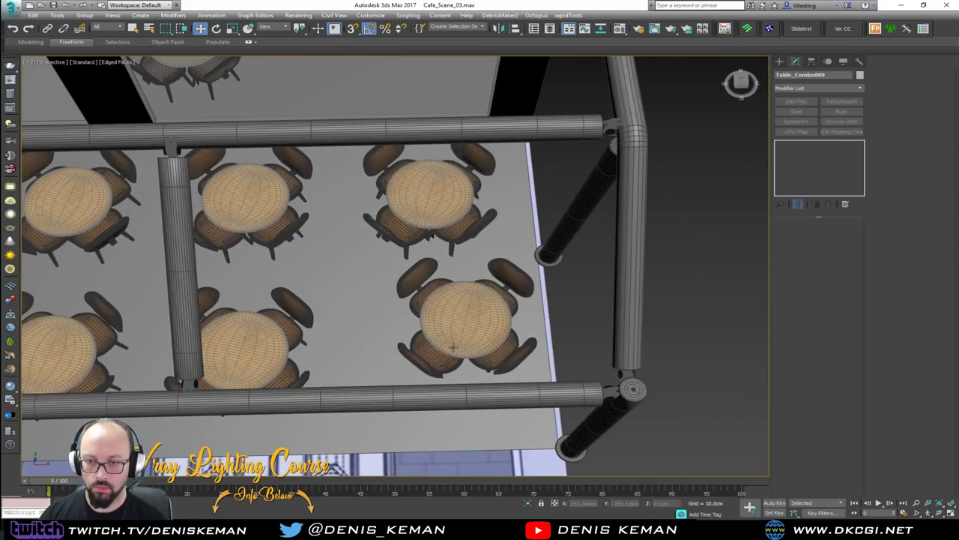
Snap the large-top set by the terrace's front corner post to the terrace floor level.
scroll(453, 347, down, 4)
middle_drag(454, 348, 344, 272)
scroll(278, 252, up, 6)
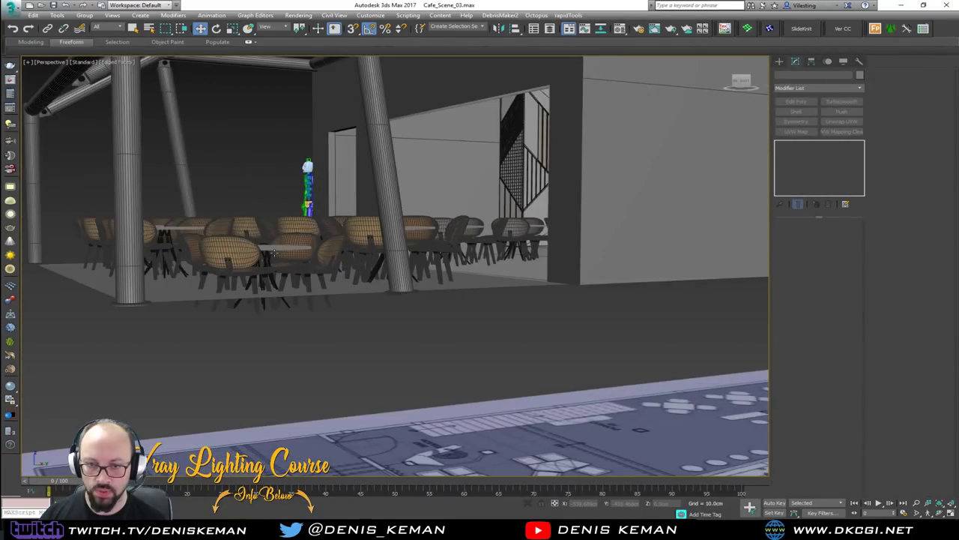
click(275, 252)
alt+middle_drag(275, 251, 345, 268)
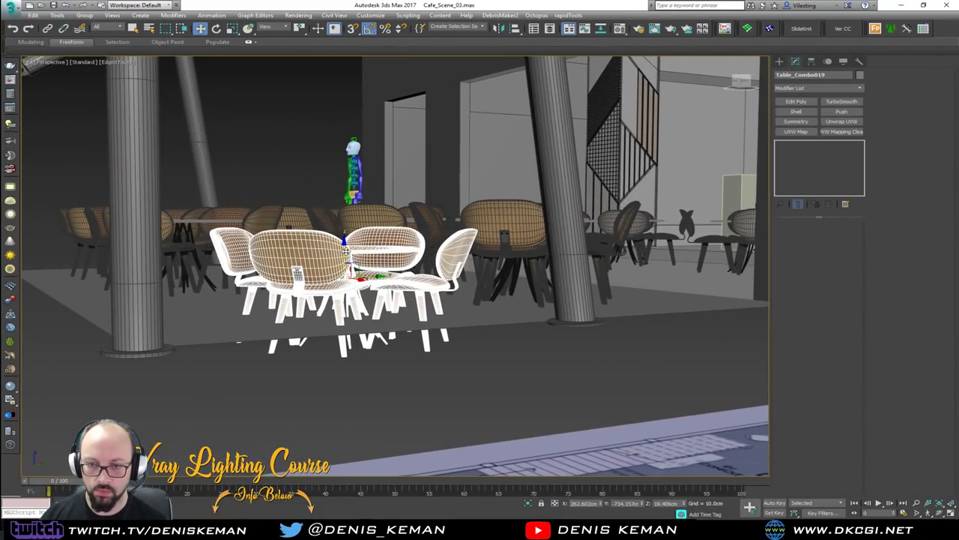
key(s)
drag(342, 356, 173, 296)
alt+middle_drag(172, 297, 325, 258)
drag(341, 228, 342, 227)
Turn off edged faces and move the two spare large-top table sets beside the building's indoor seating area.
middle_drag(353, 227, 289, 284)
scroll(291, 283, down, 5)
click(440, 375)
mouse_move(556, 277)
middle_down()
mouse_move(357, 277)
mouse_move(335, 374)
mouse_move(495, 356)
middle_up()
key(F3)
key(F3)
key(F4)
scroll(334, 375, up, 3)
scroll(494, 357, down, 6)
drag(540, 276, 488, 313)
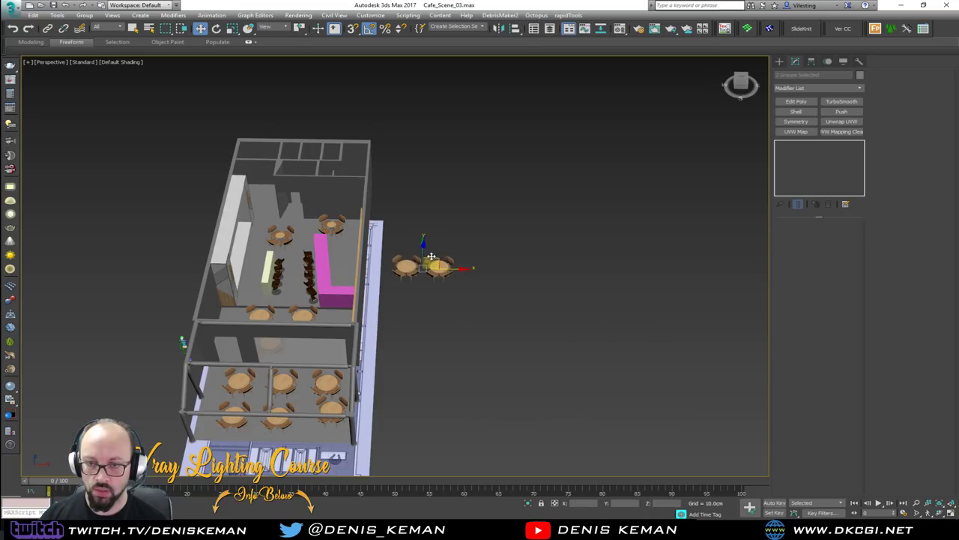
Align one spare large-top set with the indoor small table at the far end of the pink bar.
scroll(431, 259, up, 5)
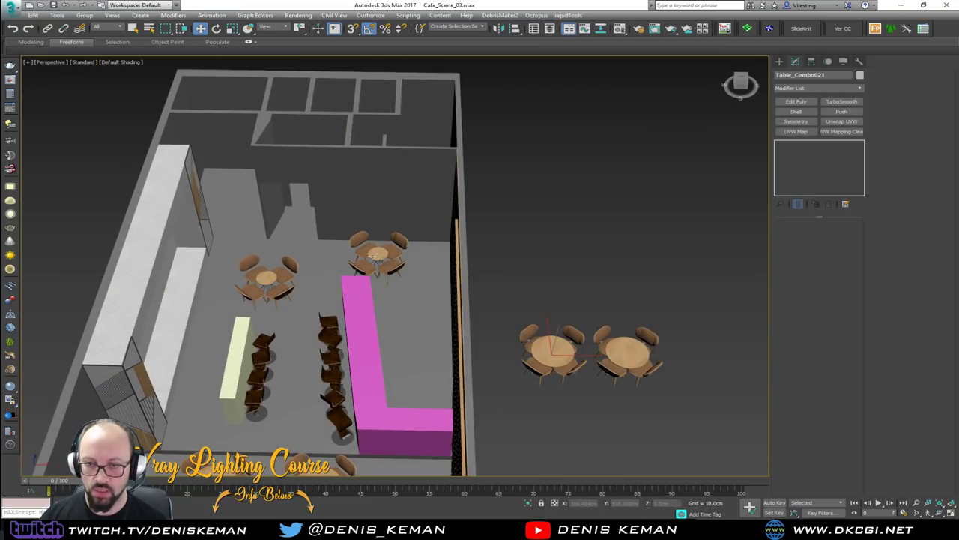
key(alt+a)
click(378, 252)
click(483, 334)
Align the other spare large-top set with the indoor small table behind the pale yellow counter.
click(626, 349)
key(alt+a)
click(266, 284)
click(471, 337)
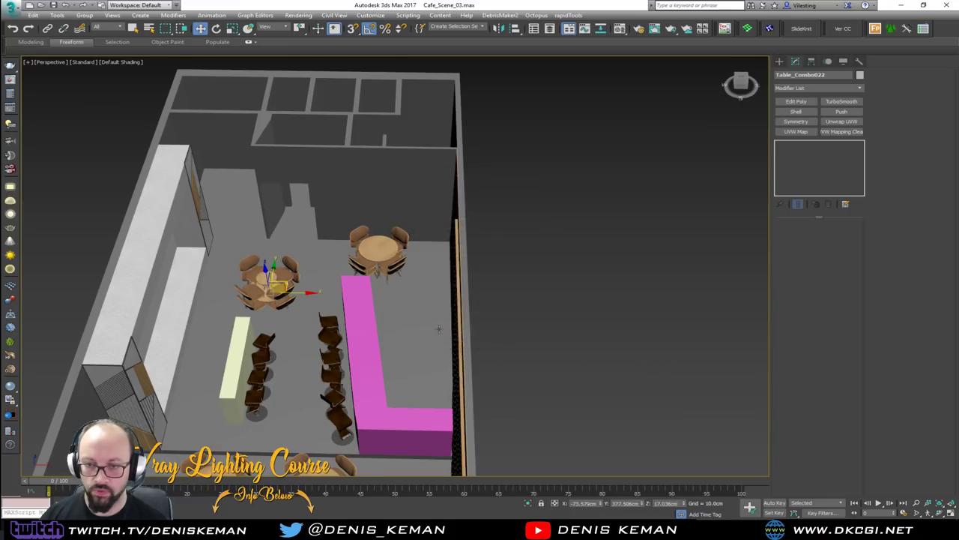
Raise the large-top set behind the pale yellow counter to a Z position of about 55.2 cm.
key(z)
mouse_move(337, 328)
alt+middle_down()
mouse_move(413, 262)
mouse_move(340, 343)
mouse_move(335, 317)
alt+middle_up()
drag(317, 337, 332, 278)
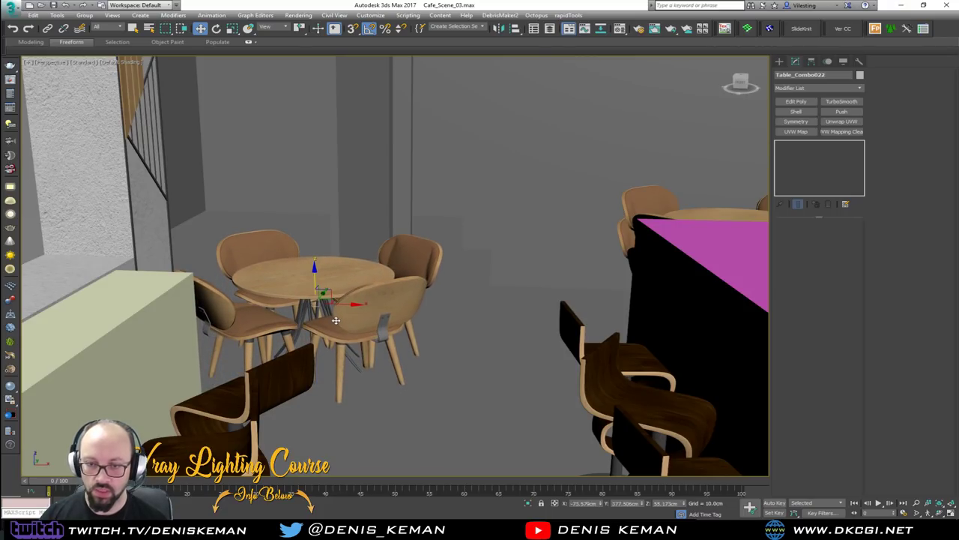
Select the overlapping small-top set behind the pale yellow counter in wireframe, delete it, and return to shaded display.
key(z)
key(F3)
click(336, 284)
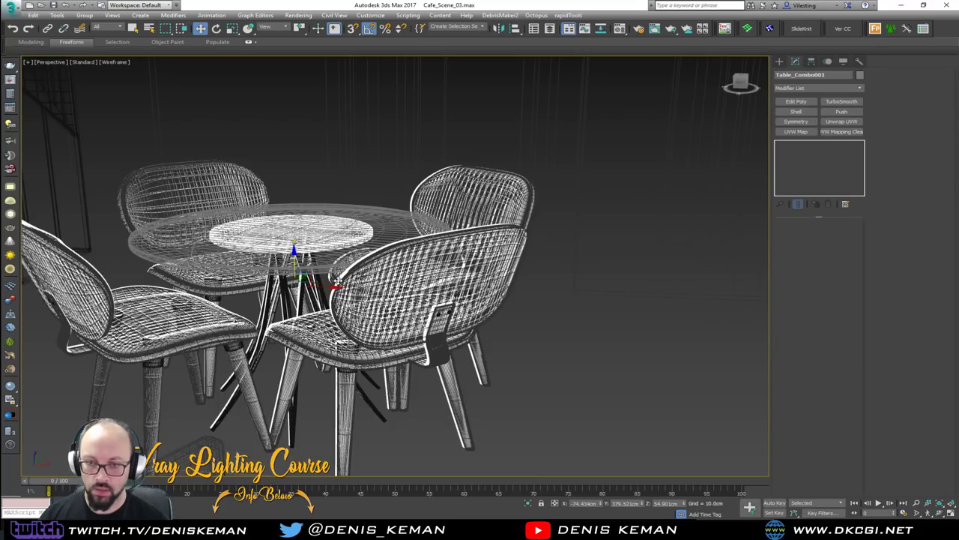
click(451, 268)
middle_drag(451, 267, 375, 305)
scroll(450, 288, down, 5)
click(516, 270)
key(F3)
Lower the large-top set at the far end of the pink bar by about 22.2 cm.
middle_drag(516, 270, 420, 296)
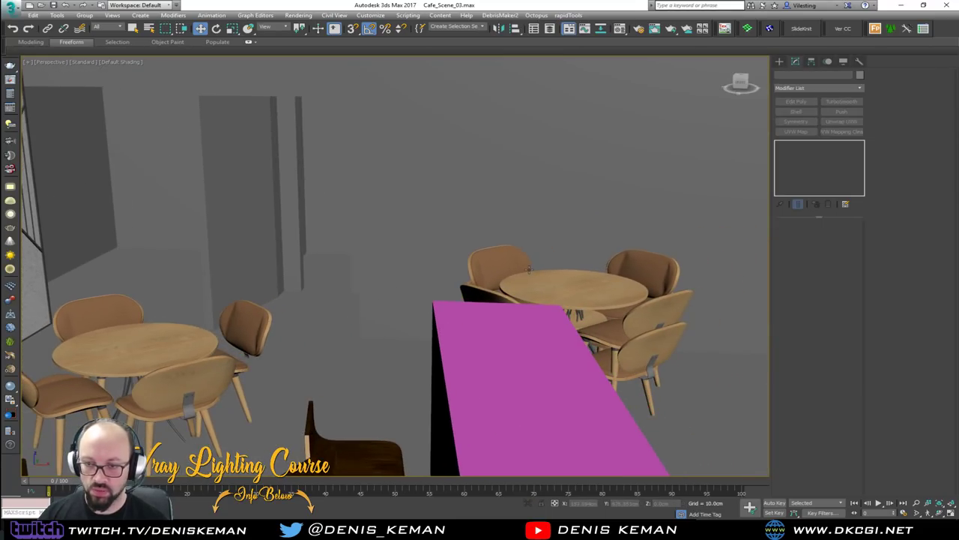
alt+middle_drag(465, 254, 570, 292)
middle_drag(656, 358, 471, 283)
click(500, 335)
key(z)
alt+middle_drag(478, 341, 523, 320)
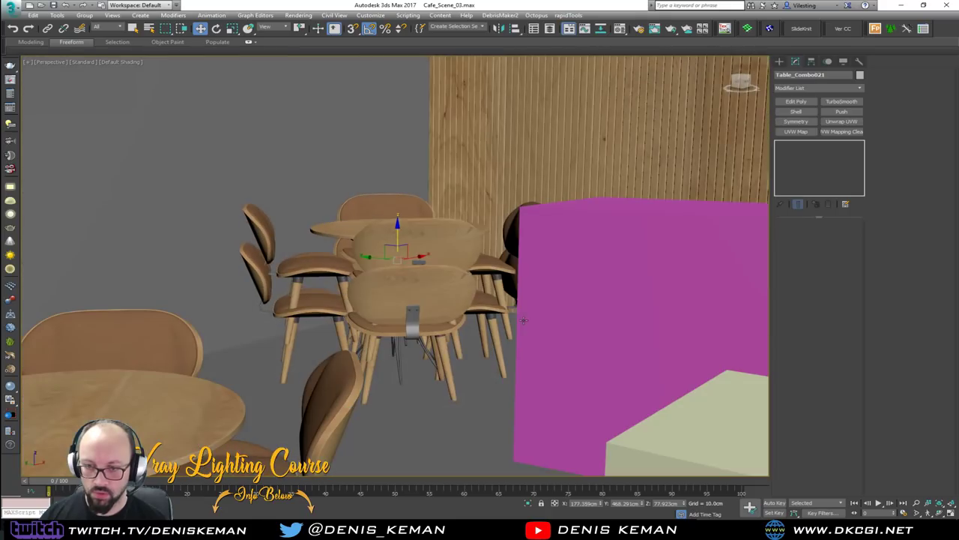
scroll(386, 257, up, 3)
drag(407, 241, 409, 272)
alt+middle_drag(409, 273, 403, 299)
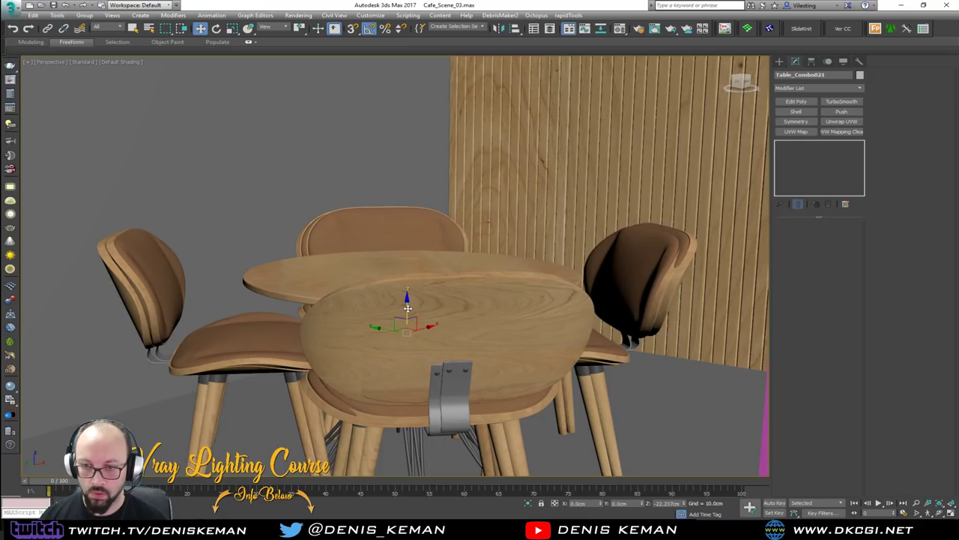
Select the small-top set overlapping the large-top copy near the pink bar in wireframe and delete it.
key(F3)
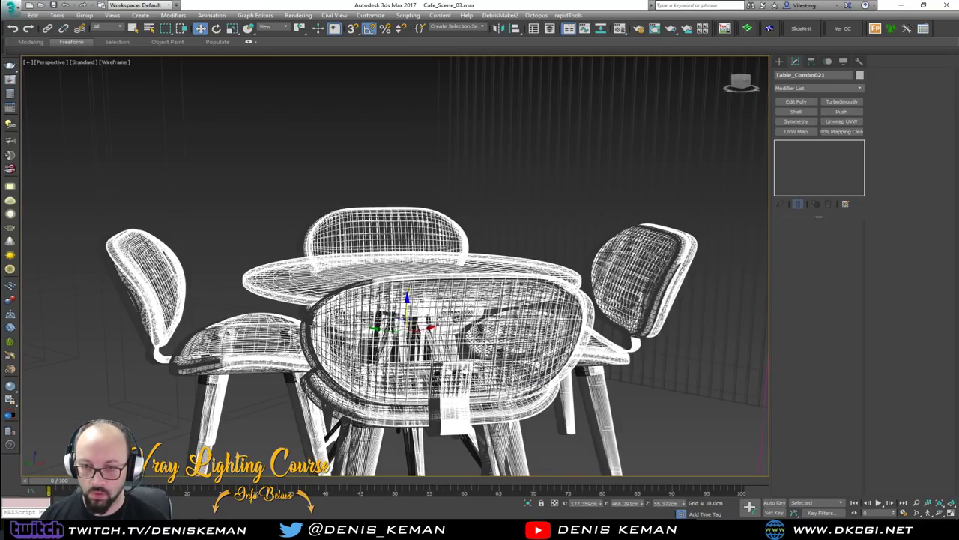
click(305, 325)
key(F3)
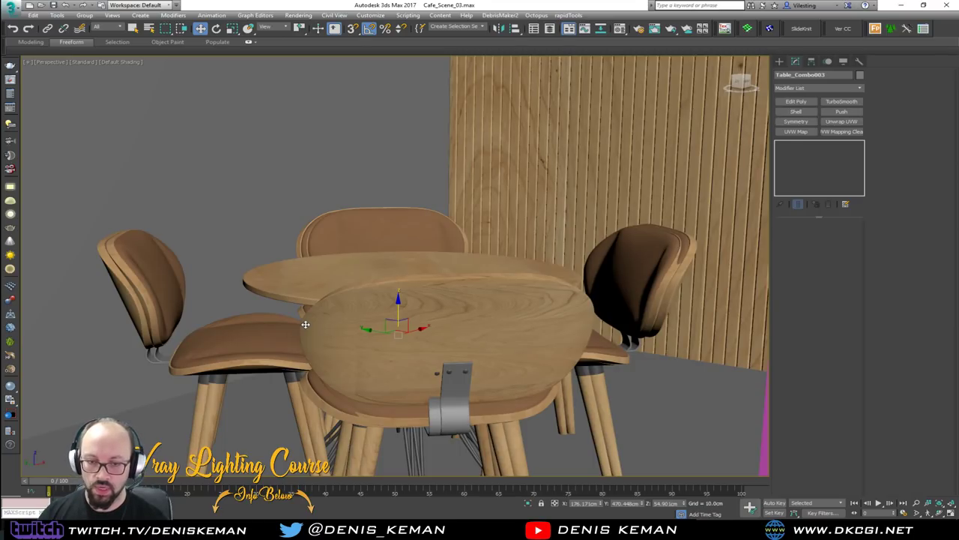
click(312, 174)
Check the indoor table sets in wireframe and shaded display for leftover overlapping furniture.
scroll(311, 174, down, 8)
mouse_move(311, 254)
alt+middle_down()
mouse_move(233, 281)
mouse_move(257, 264)
mouse_move(222, 238)
alt+middle_up()
key(F3)
alt+middle_drag(232, 288, 265, 316)
key(shift+z)
key(F3)
key(shift+z)
key(shift+z)
key(shift+z)
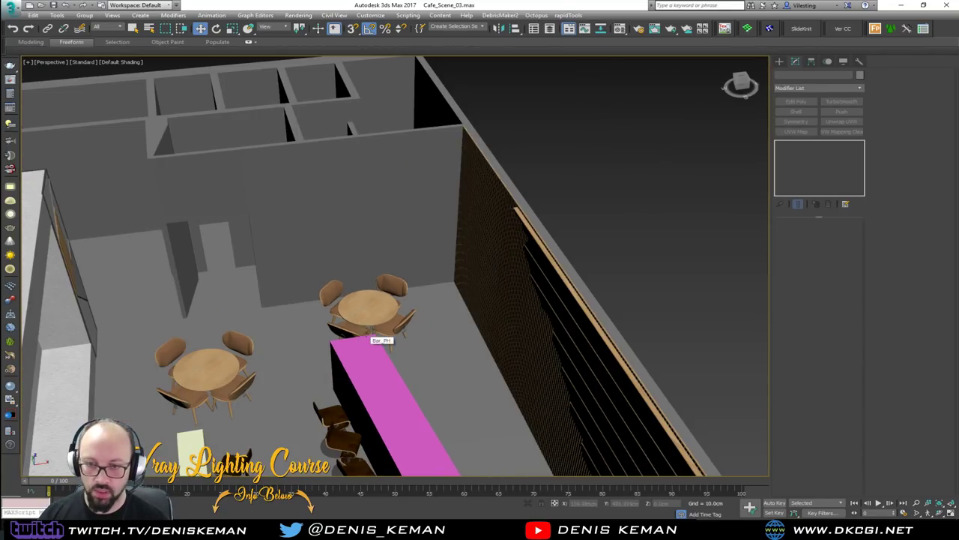
Try to set the large-top table set near the pink bar onto the floor with Select and Place.
click(367, 309)
key(z)
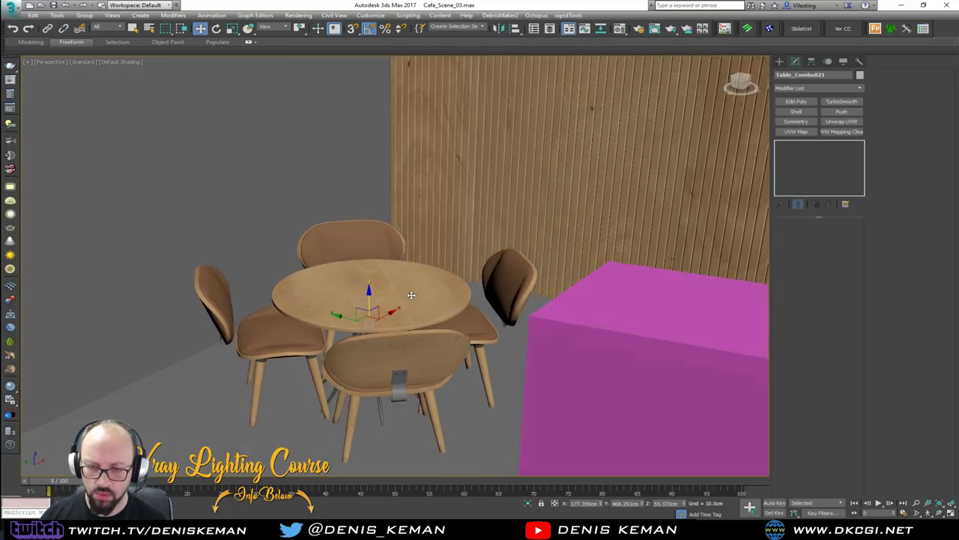
click(248, 28)
drag(353, 318, 364, 410)
key(ctrl+z)
alt+middle_drag(370, 398, 392, 307)
scroll(334, 385, down, 4)
scroll(403, 293, down, 2)
key(w)
drag(683, 225, 662, 250)
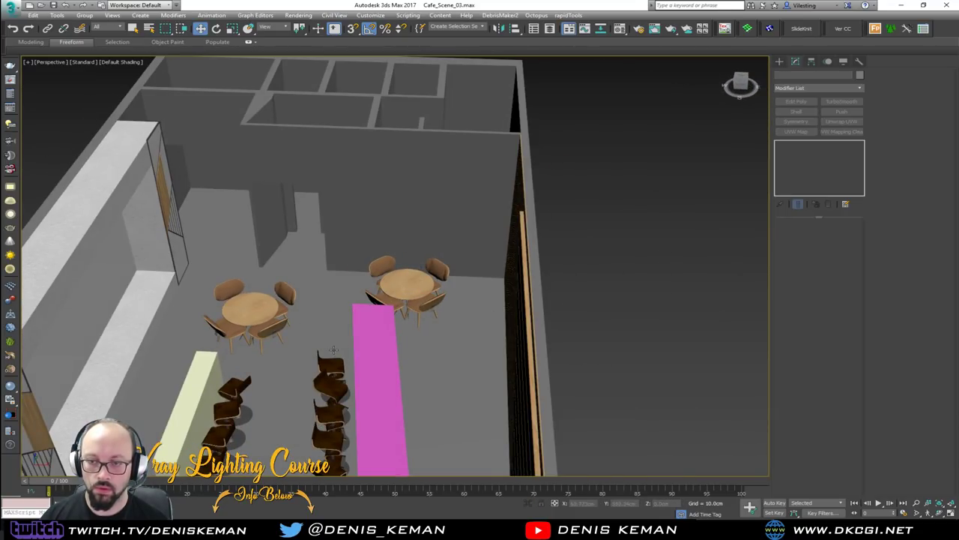
Isolate the large-top table set behind the pale yellow counter.
middle_drag(334, 349, 422, 279)
scroll(422, 279, up, 5)
click(291, 208)
alt+middle_drag(270, 253, 265, 247)
scroll(273, 309, up, 3)
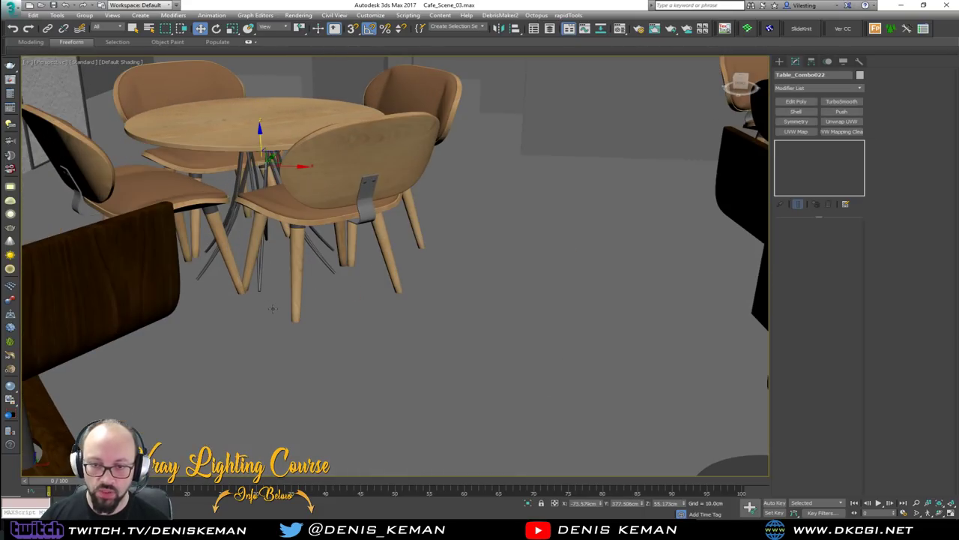
key(alt+q)
mouse_move(291, 327)
alt+middle_down()
mouse_move(306, 332)
mouse_move(302, 321)
alt+middle_up()
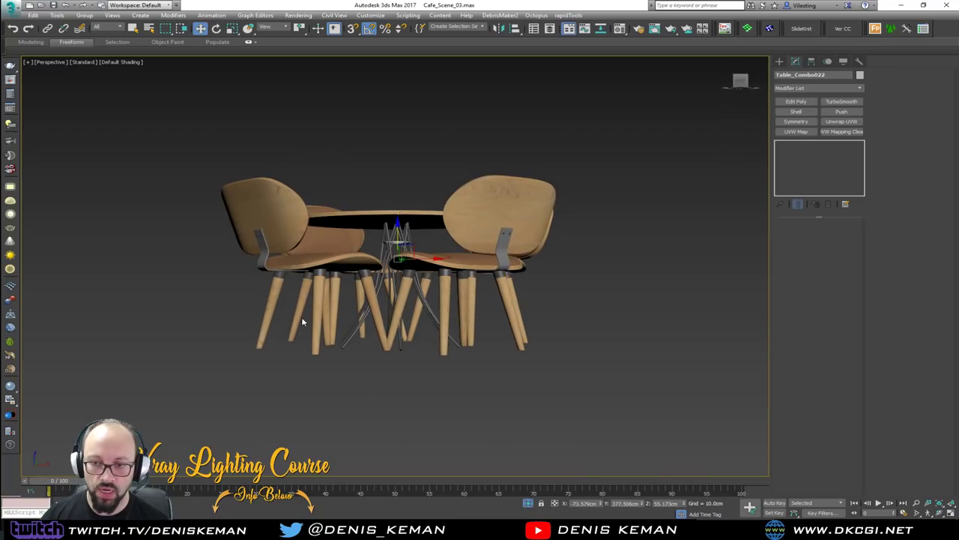
Move the isolated set's pivot down to the bottom of its legs with snapping, and end isolation.
click(813, 62)
click(818, 122)
drag(404, 237, 446, 360)
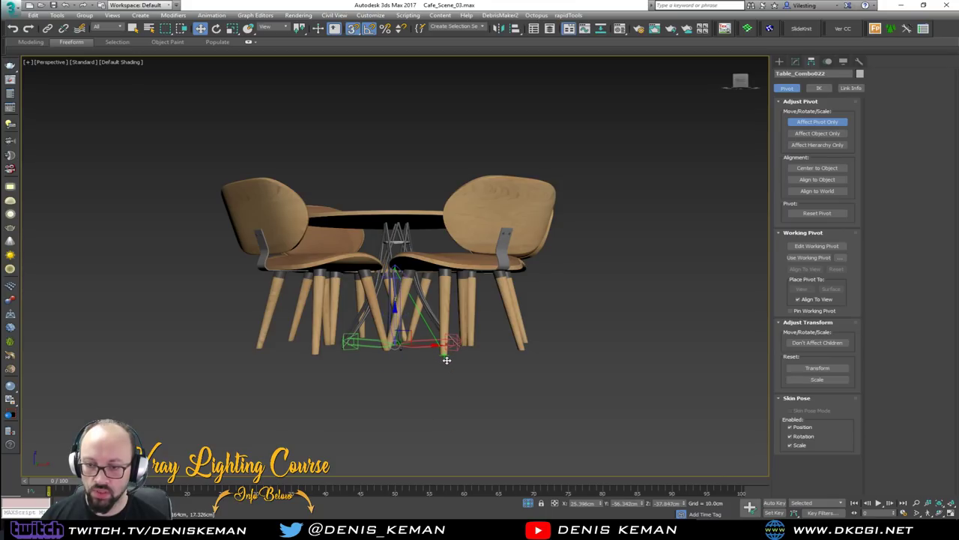
click(818, 122)
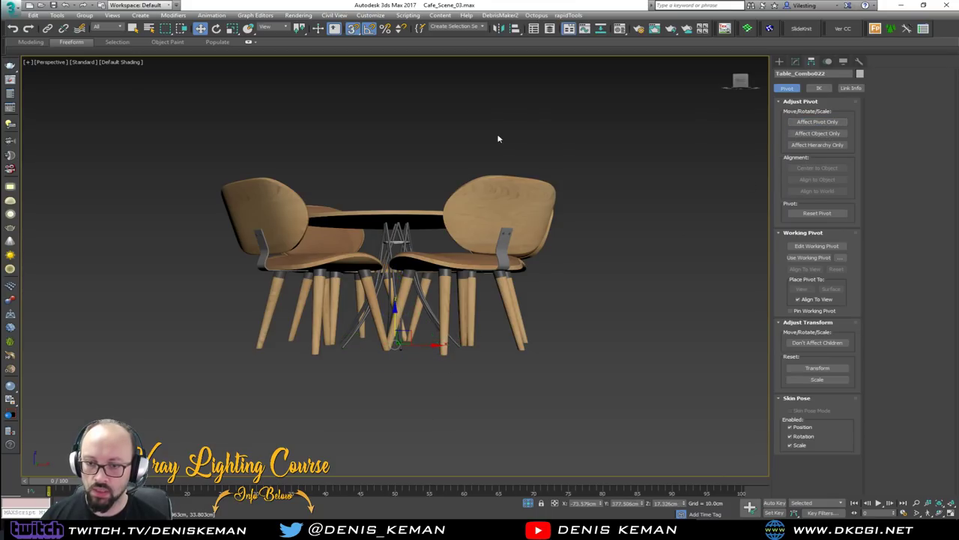
alt+middle_drag(499, 140, 430, 232)
right_click(430, 231)
click(456, 160)
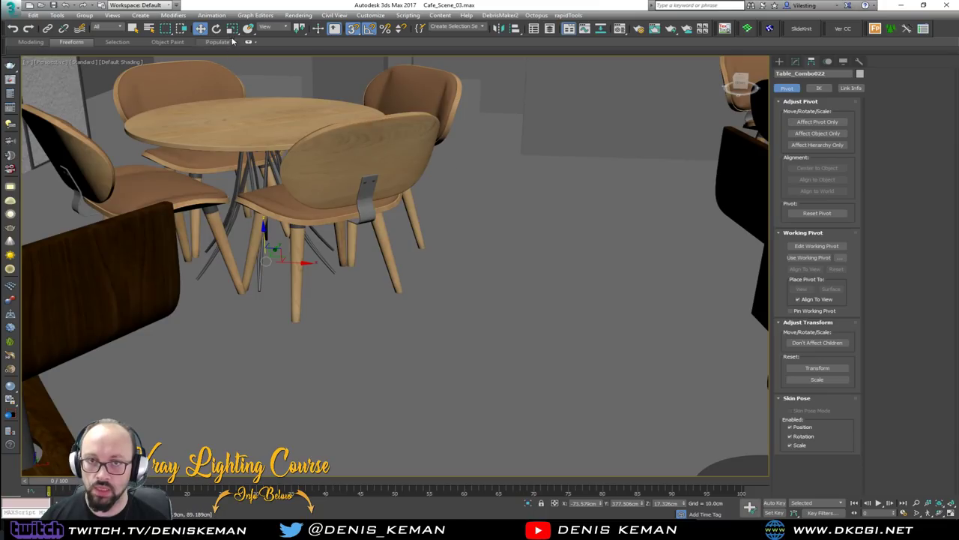
Use Select and Place to seat the large-top set behind the pale yellow counter on the indoor floor.
click(248, 32)
drag(273, 216, 382, 279)
key(s)
alt+middle_drag(379, 187, 372, 228)
scroll(371, 228, down, 4)
middle_drag(430, 213, 356, 209)
alt+middle_drag(303, 183, 281, 202)
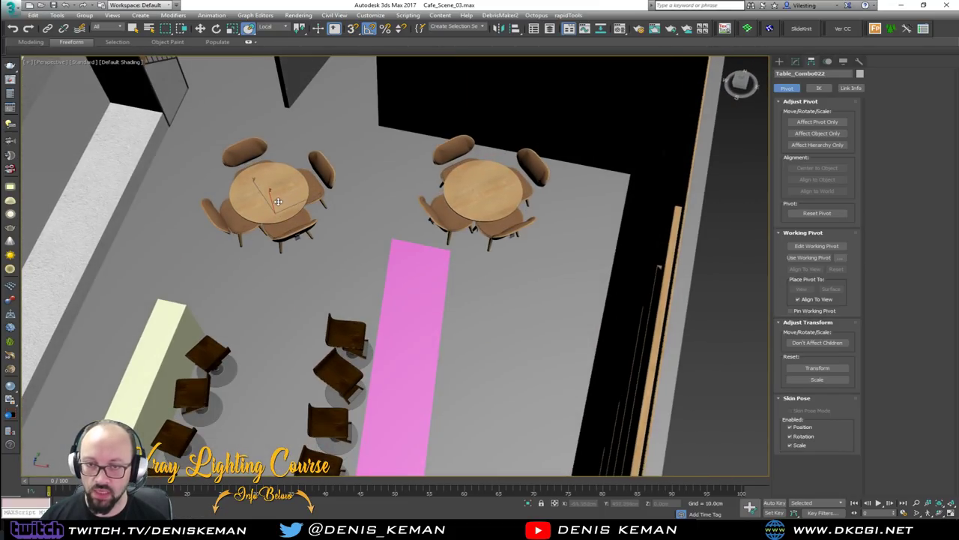
drag(276, 203, 264, 221)
key(w)
scroll(260, 158, down, 5)
scroll(334, 209, up, 3)
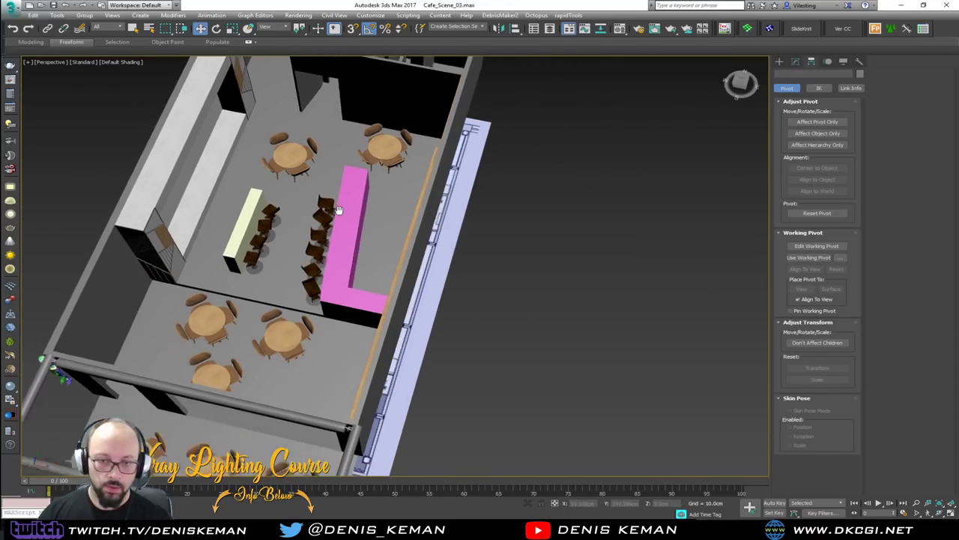
alt+middle_drag(414, 284, 339, 354)
scroll(320, 312, up, 2)
alt+middle_drag(321, 300, 408, 263)
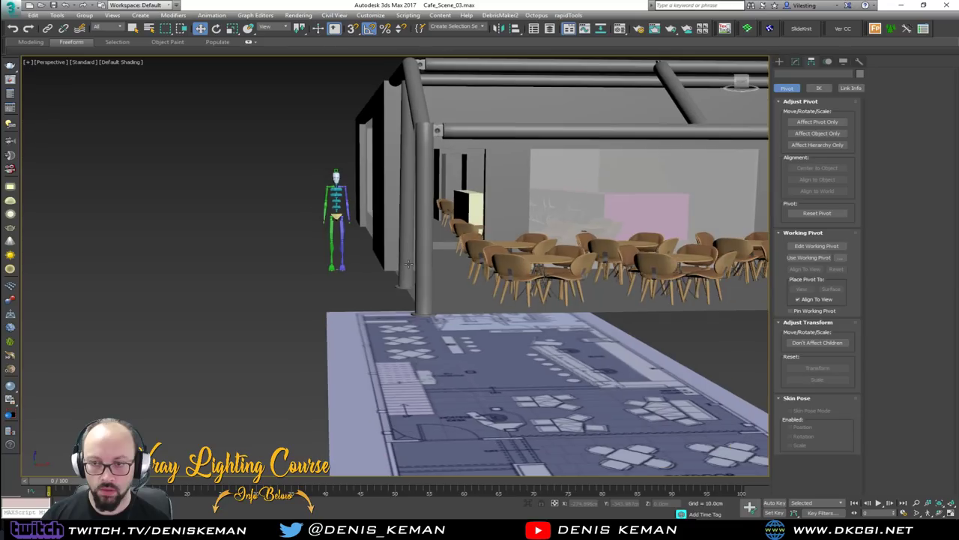
Move the human figure from outside the building onto the terrace, standing at the table set nearest the corner column.
click(344, 247)
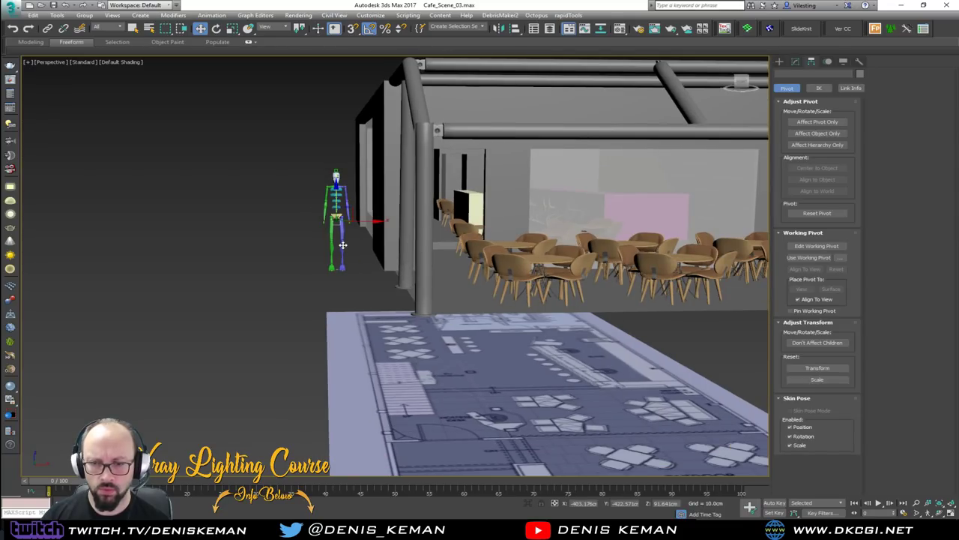
key(z)
alt+middle_drag(345, 248, 269, 243)
middle_drag(270, 244, 173, 228)
alt+middle_drag(174, 227, 212, 270)
middle_drag(212, 271, 126, 216)
scroll(125, 213, down, 3)
drag(120, 183, 341, 293)
alt+middle_drag(341, 292, 413, 258)
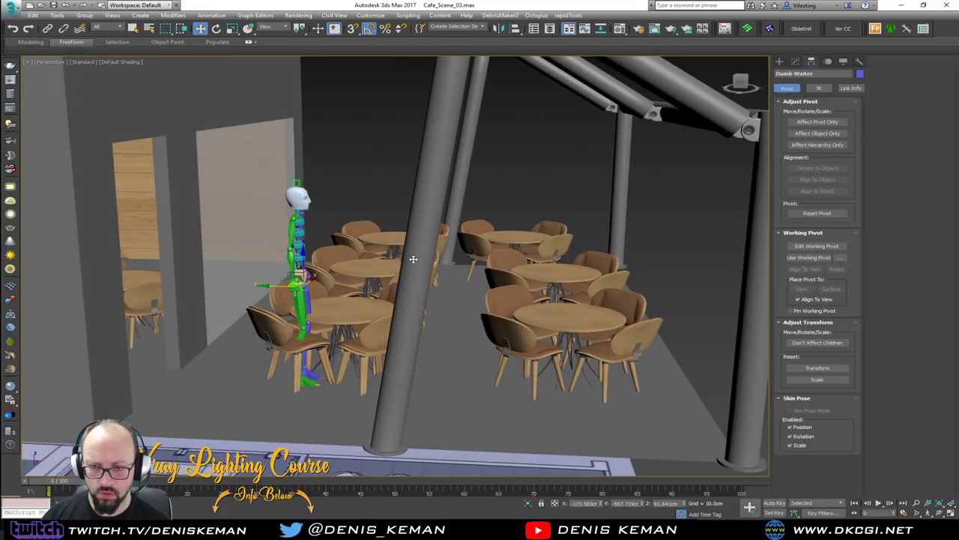
Delete the duplicate table set overlapping the large-top set beside the human figure on the terrace.
scroll(295, 365, up, 4)
key(F3)
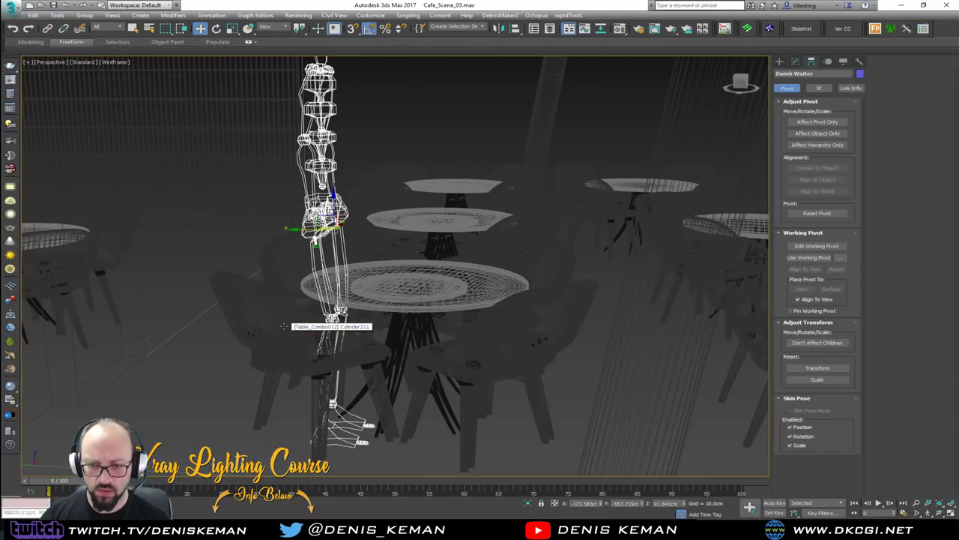
click(284, 327)
key(F3)
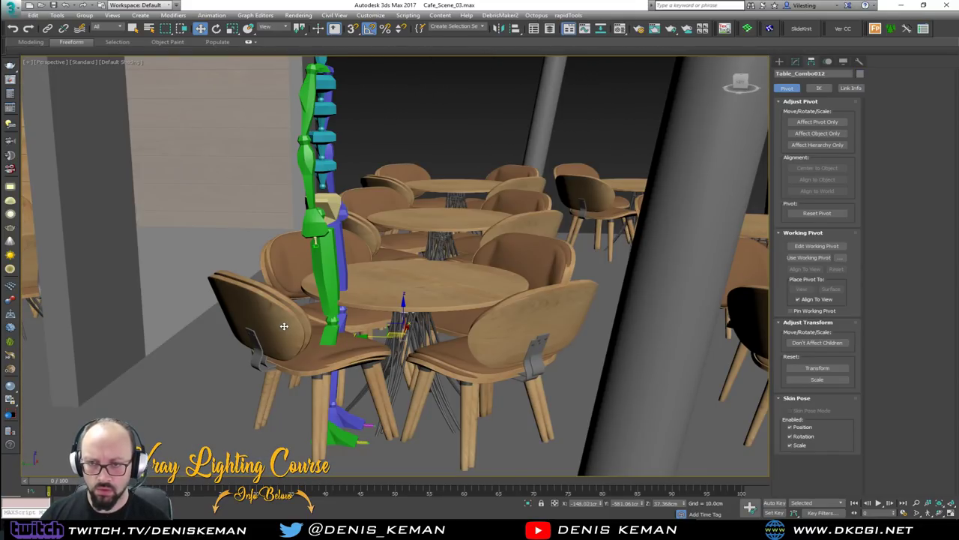
key(Delete)
Pick out the duplicate table sets overlapping further along the terrace's glass wall and delete the one selected.
mouse_move(371, 306)
alt+middle_down()
mouse_move(386, 280)
mouse_move(370, 274)
mouse_move(398, 251)
alt+middle_up()
key(F3)
click(423, 237)
key(F3)
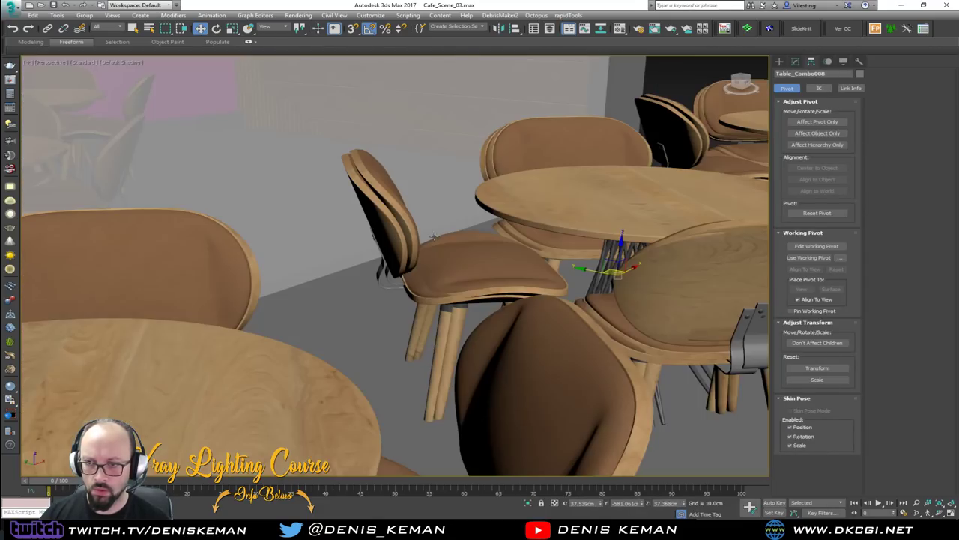
key(z)
click(558, 229)
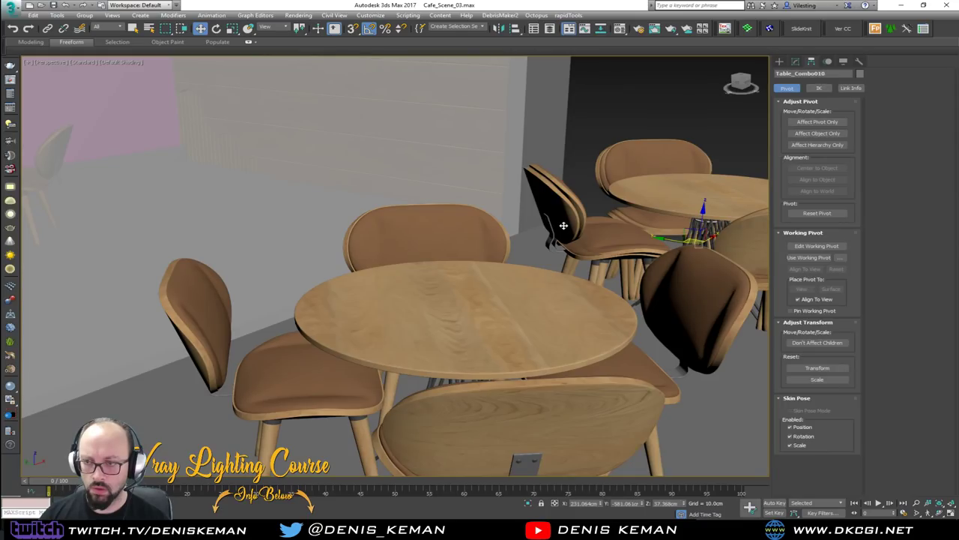
alt+middle_drag(563, 221, 535, 259)
key(F3)
key(F3)
key(Delete)
Move the human figure back off the terrace to stand over the floor plan beside the building, and save the scene.
middle_drag(322, 322, 452, 310)
scroll(432, 267, down, 5)
click(455, 313)
drag(466, 316, 232, 271)
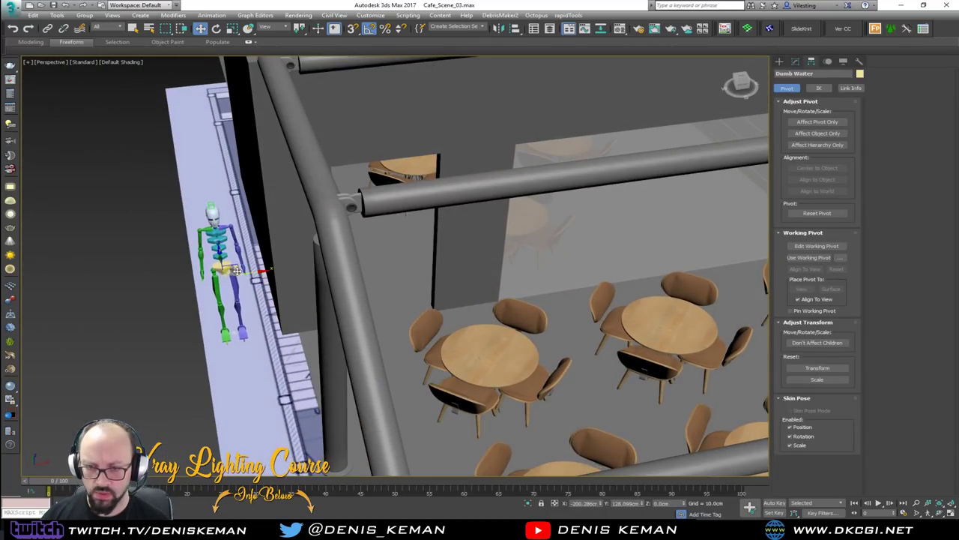
click(249, 356)
middle_drag(386, 407, 249, 336)
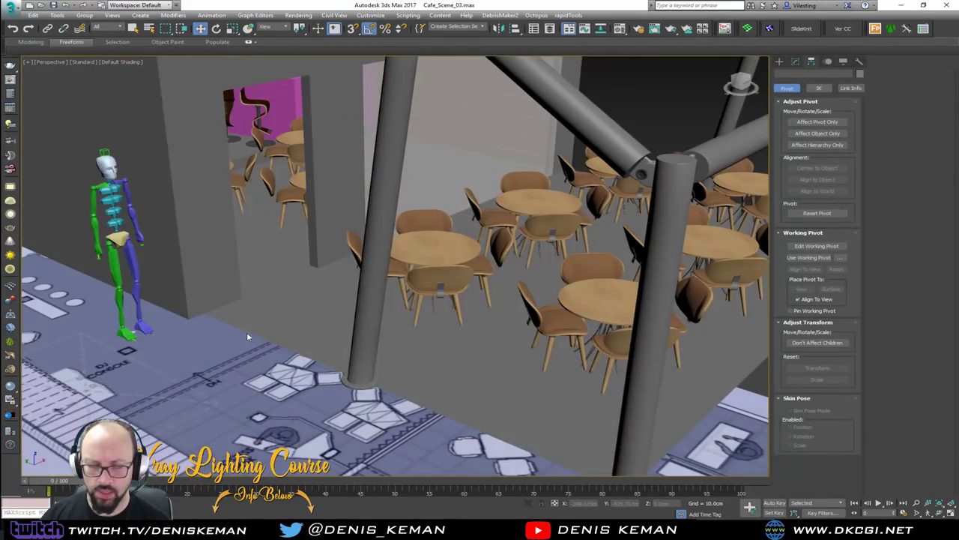
click(11, 9)
click(34, 90)
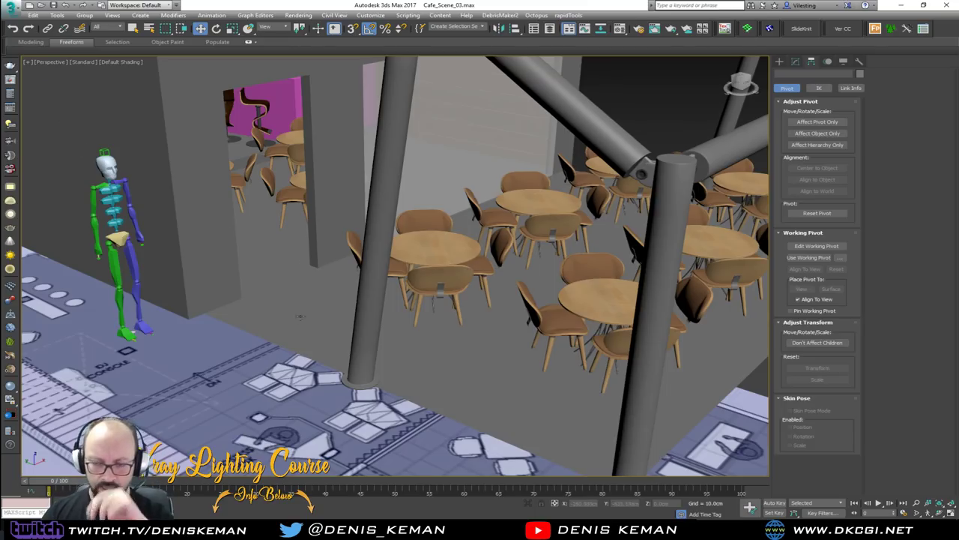
Create a box about 56 × 52 × 74 cm on the terrace floor with AutoGrid, between the doorway and the column.
alt+middle_drag(262, 379, 388, 363)
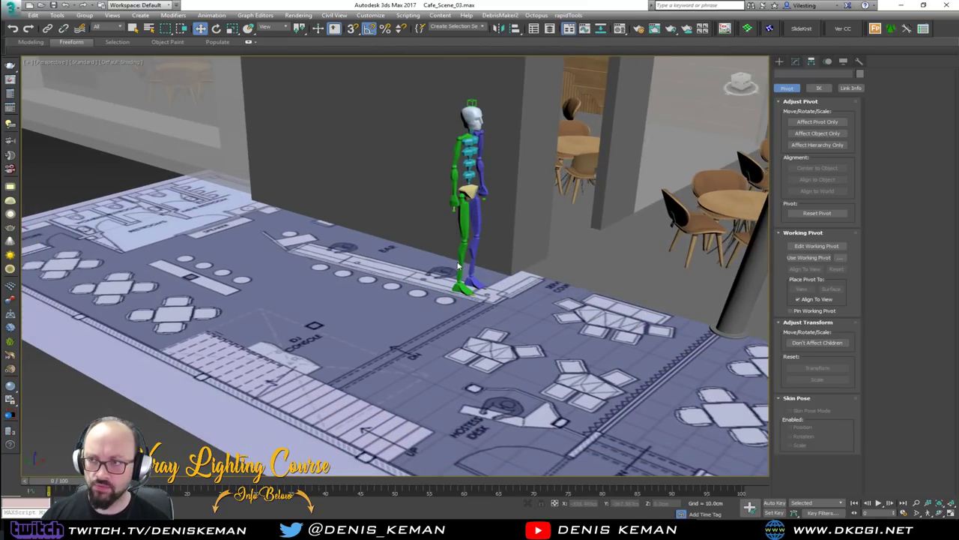
alt+middle_drag(459, 266, 335, 293)
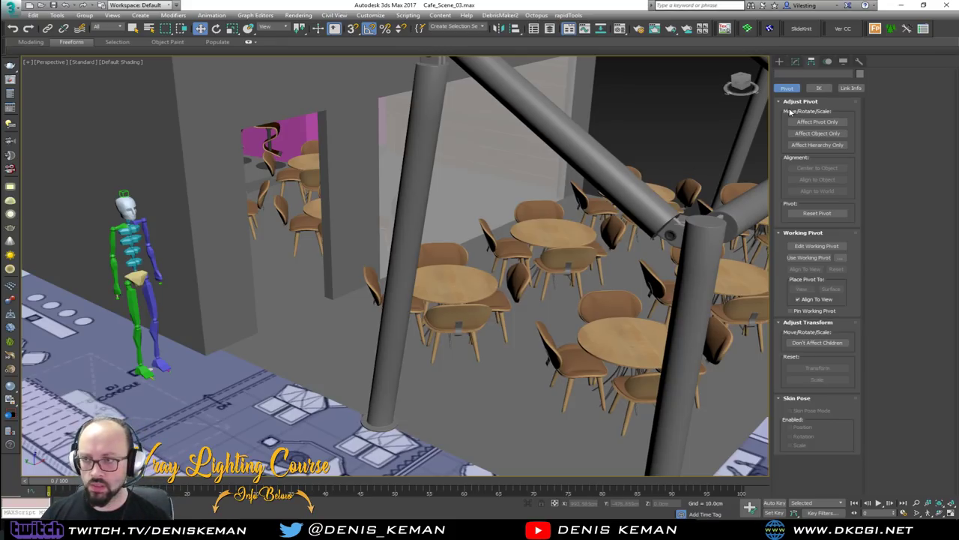
click(780, 61)
click(798, 114)
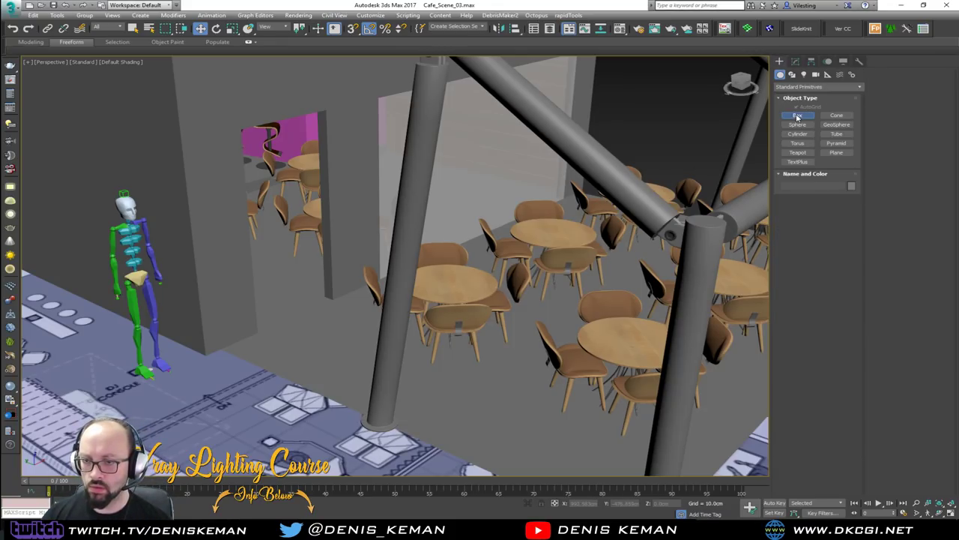
drag(329, 342, 335, 381)
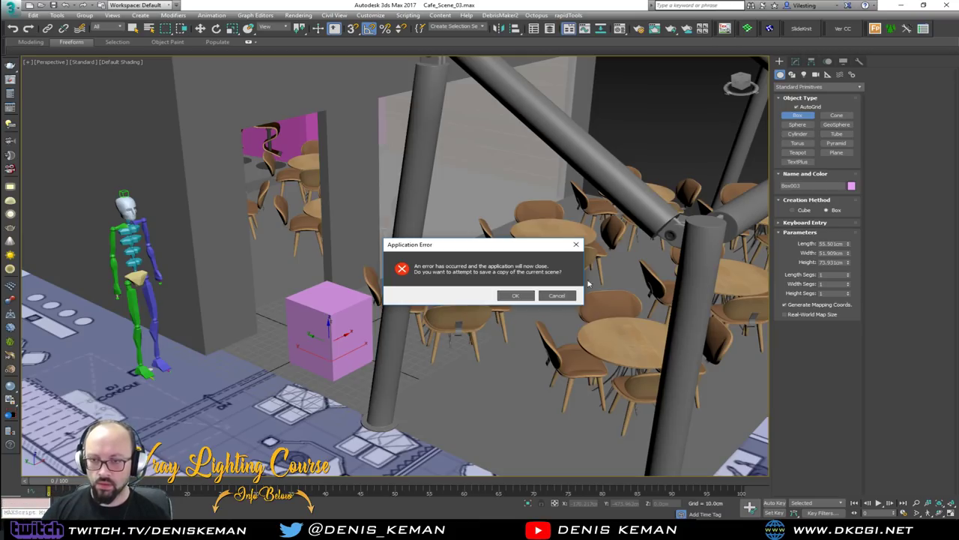
Save a recovery copy of the crashed scene and dismiss the error report without sending it.
click(525, 296)
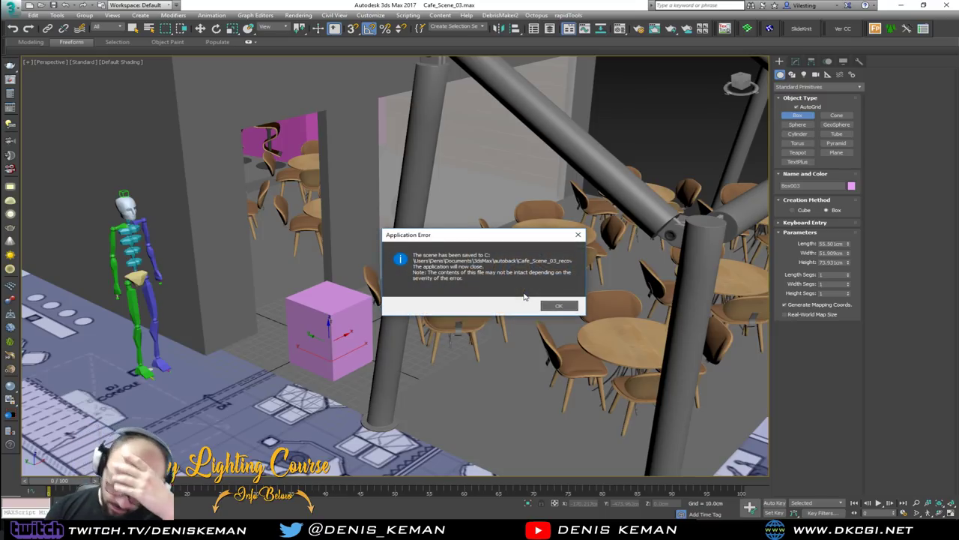
click(558, 306)
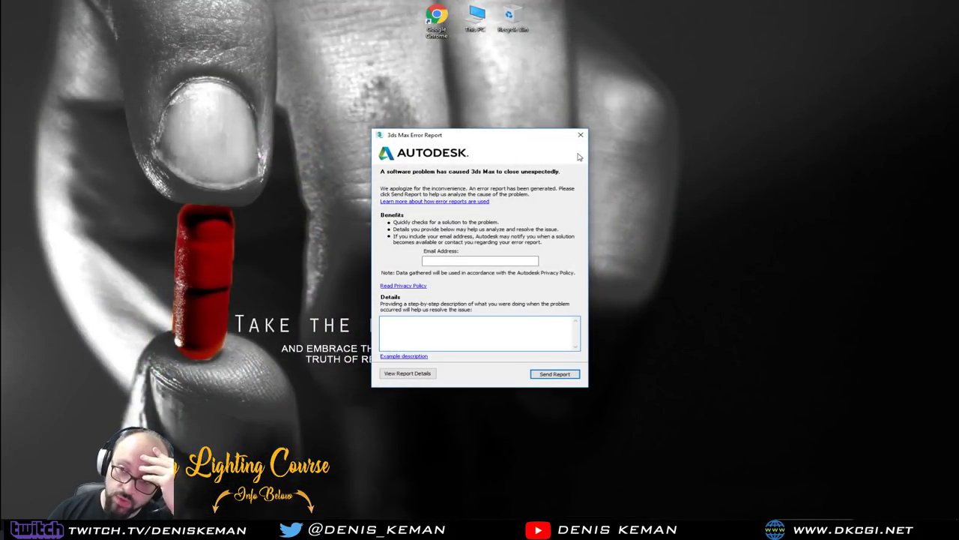
click(580, 135)
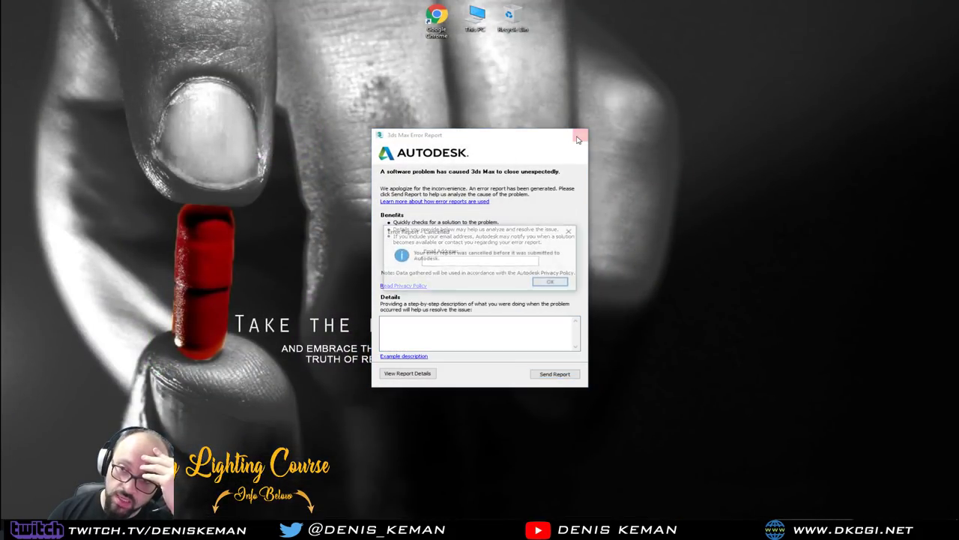
click(551, 283)
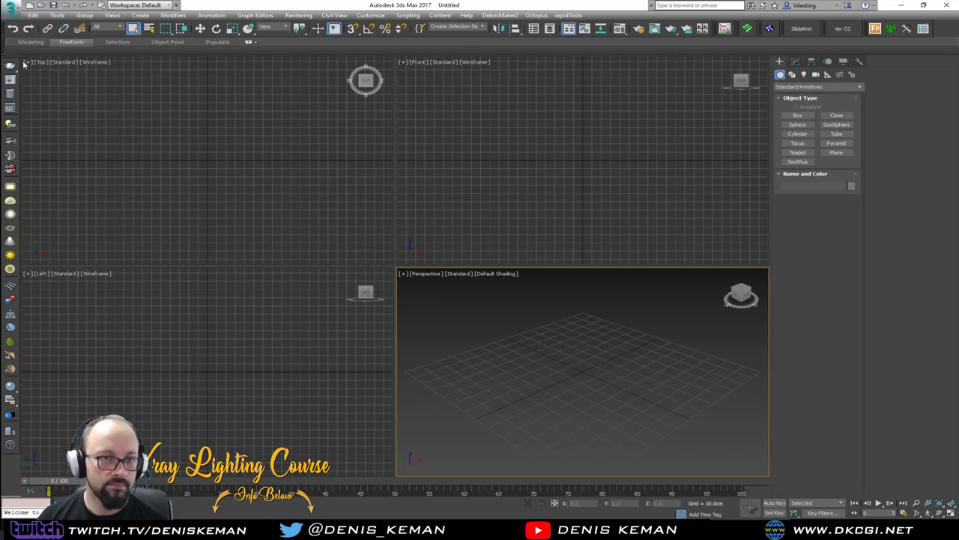
Reopen the recovered scene Cafe_Scene_03_recover.max from the recent documents.
click(18, 13)
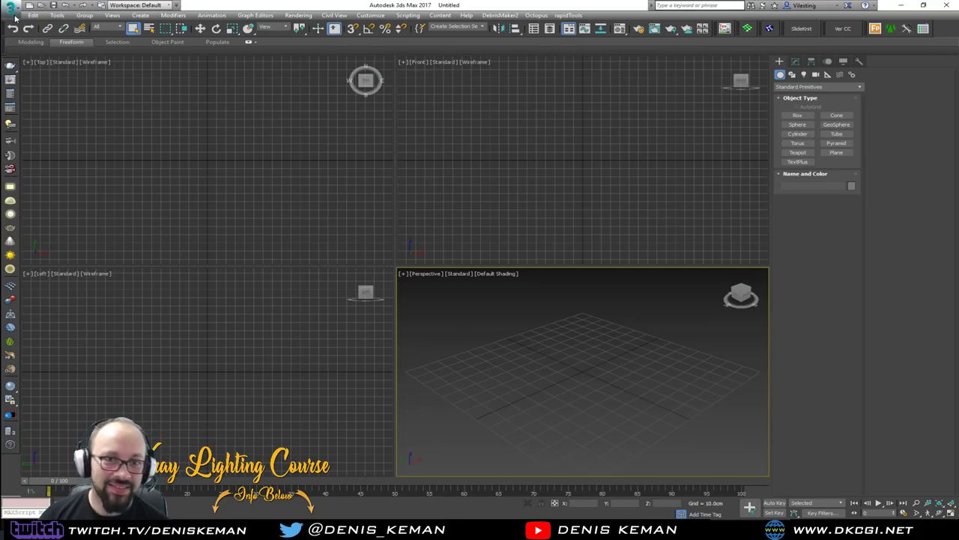
click(12, 10)
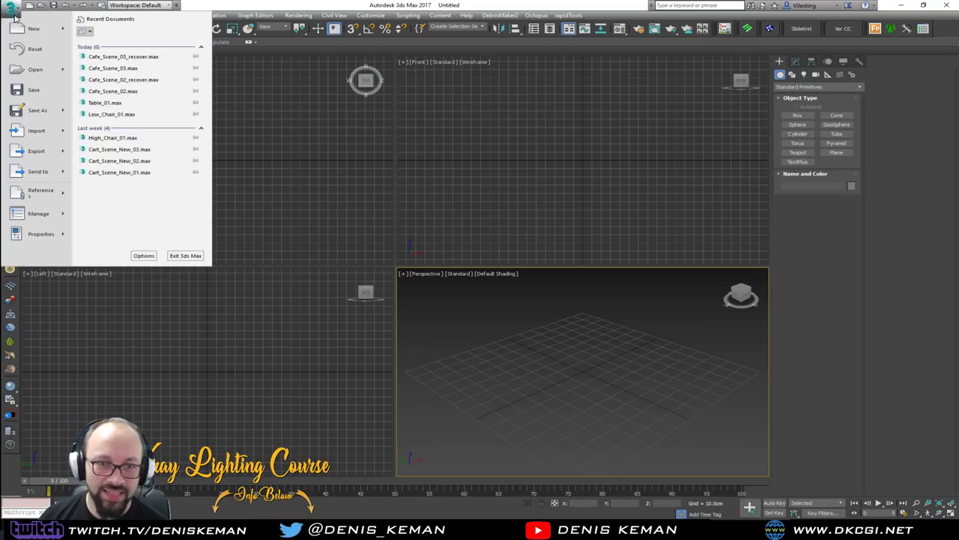
click(118, 56)
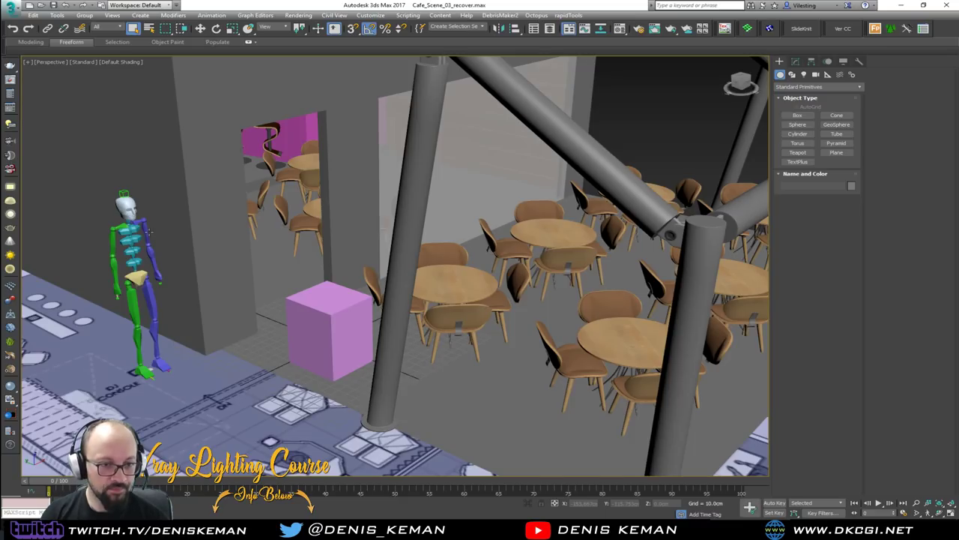
Set the height of the pink box on the terrace to 75 cm.
click(323, 308)
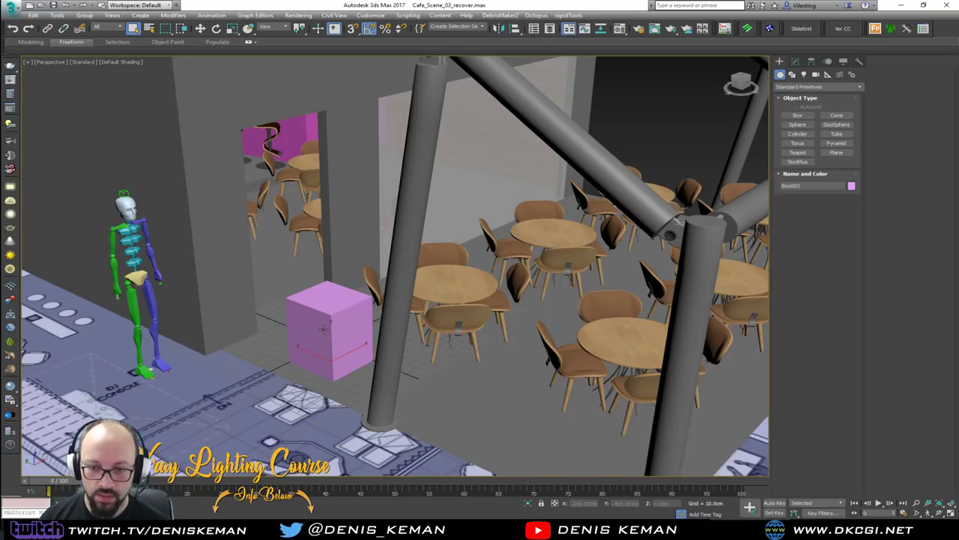
click(795, 63)
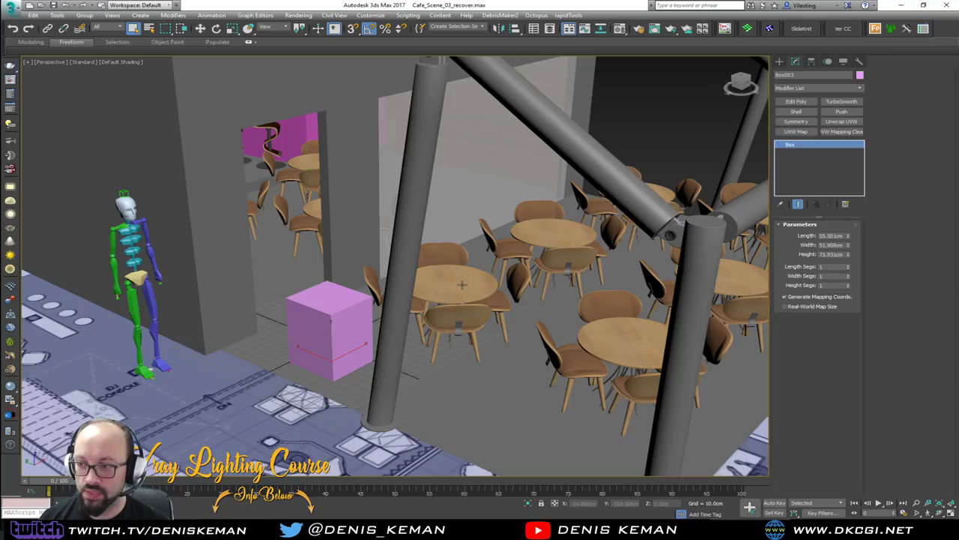
double_click(822, 255)
key(Return)
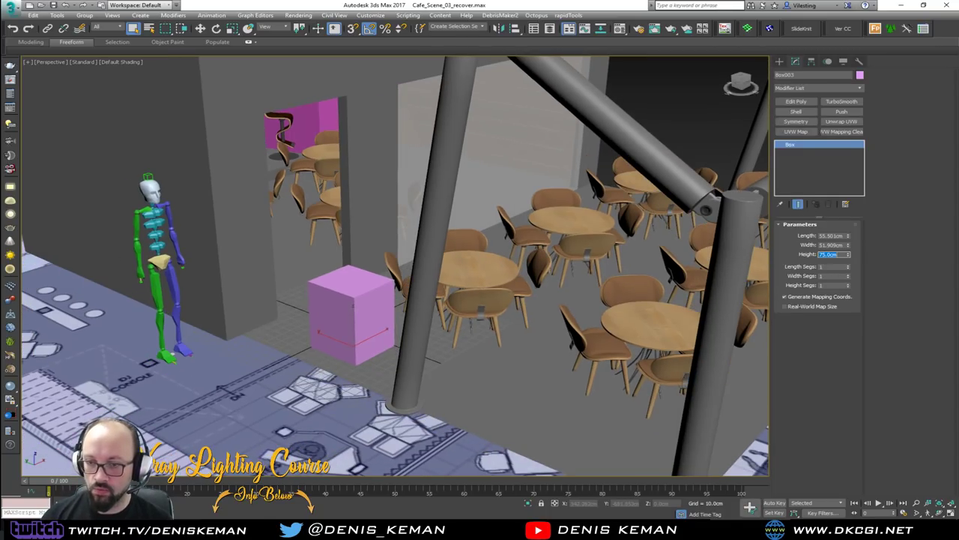
Move the 75 cm box into the nearest terrace table set so it passes through the tabletop as a height reference.
right_click(366, 341)
click(370, 345)
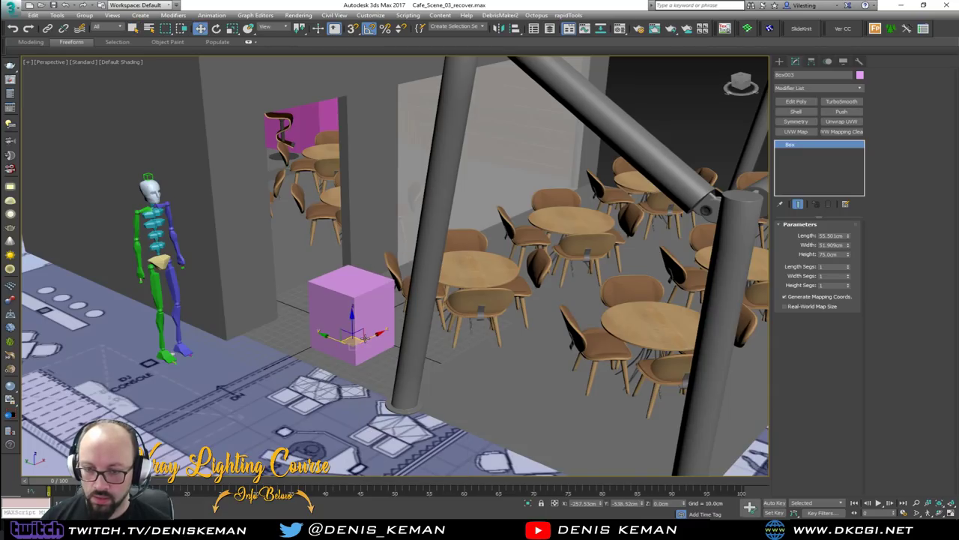
key(z)
alt+middle_drag(389, 325, 337, 310)
middle_drag(337, 310, 191, 299)
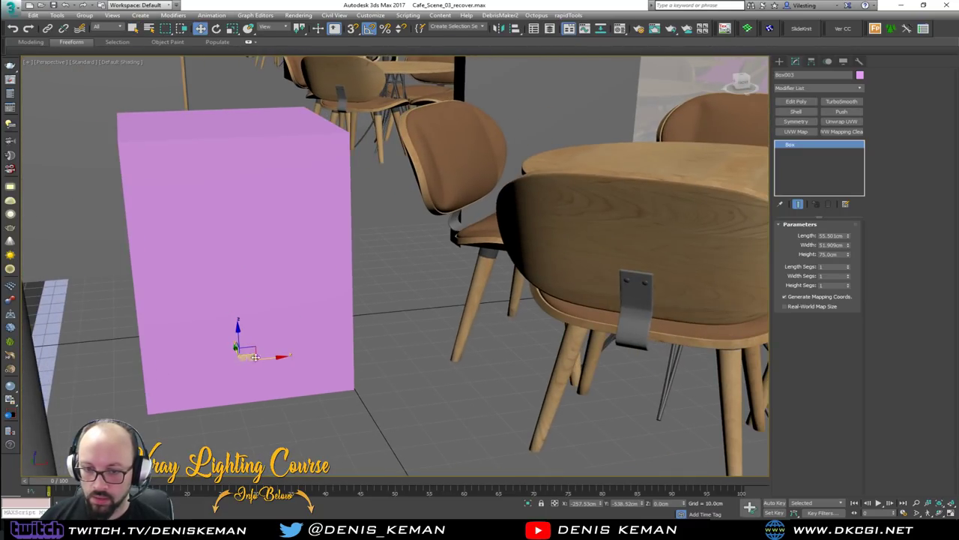
drag(271, 355, 599, 323)
alt+middle_drag(598, 323, 293, 300)
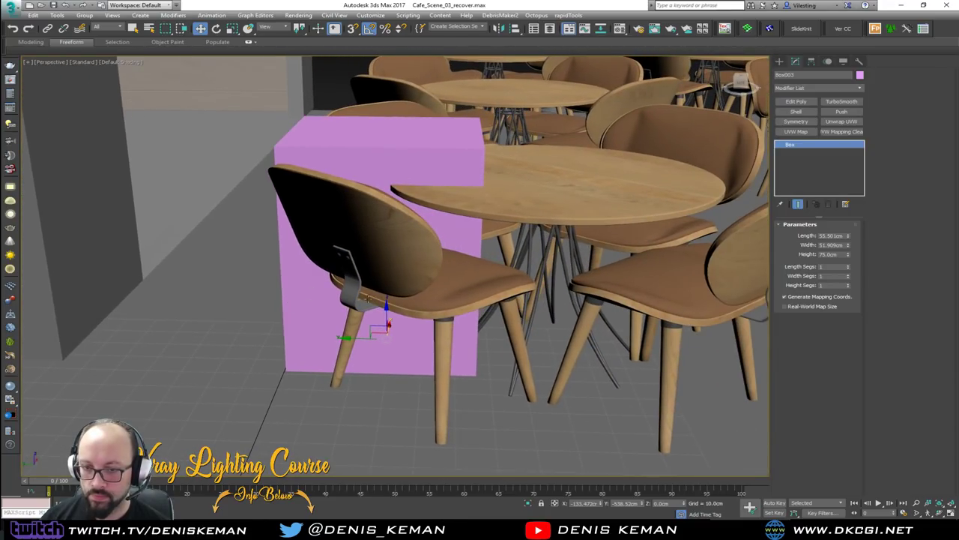
drag(367, 292, 531, 258)
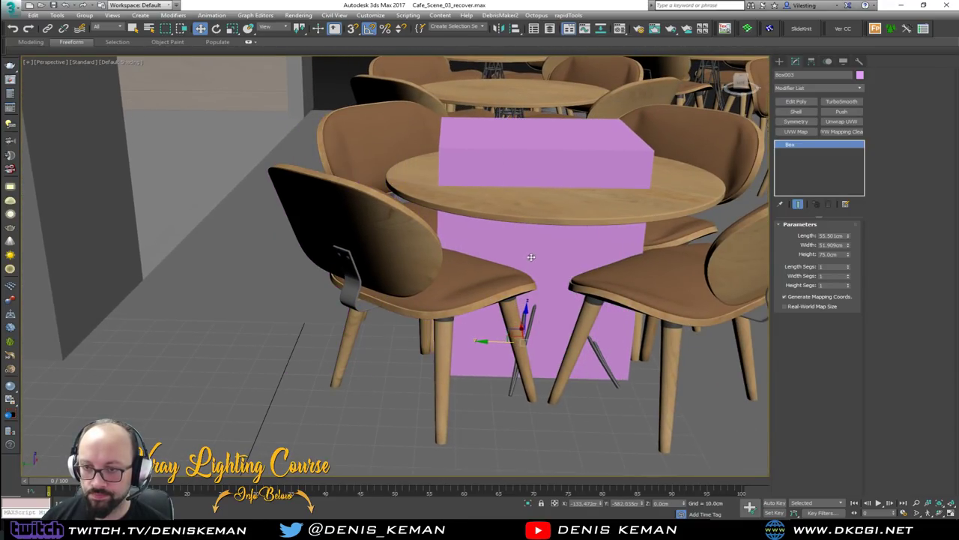
Display edged faces and isolate the table set that the reference box passes through.
click(550, 208)
alt+middle_drag(549, 208, 541, 252)
key(F4)
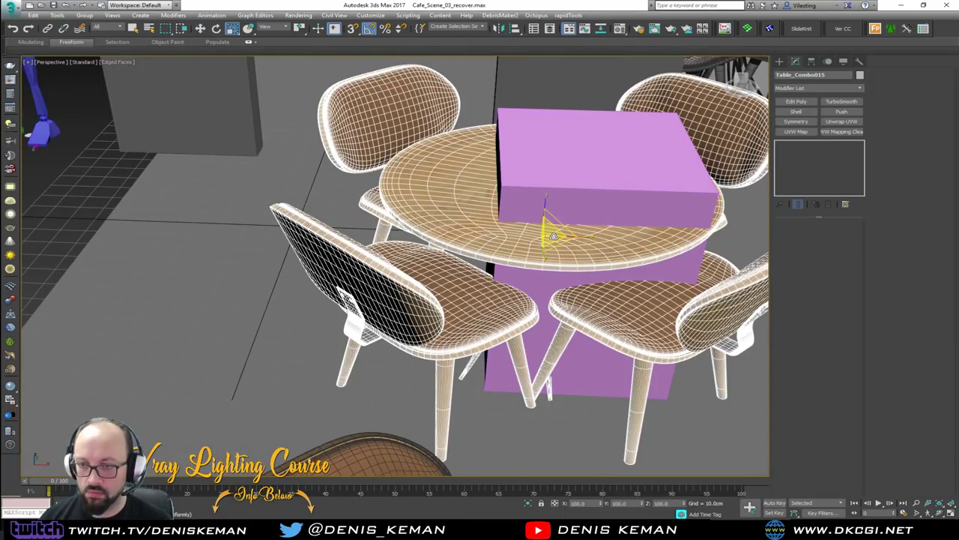
alt+middle_drag(553, 235, 579, 234)
key(alt+q)
key(w)
alt+middle_drag(434, 282, 401, 273)
scroll(391, 279, up, 5)
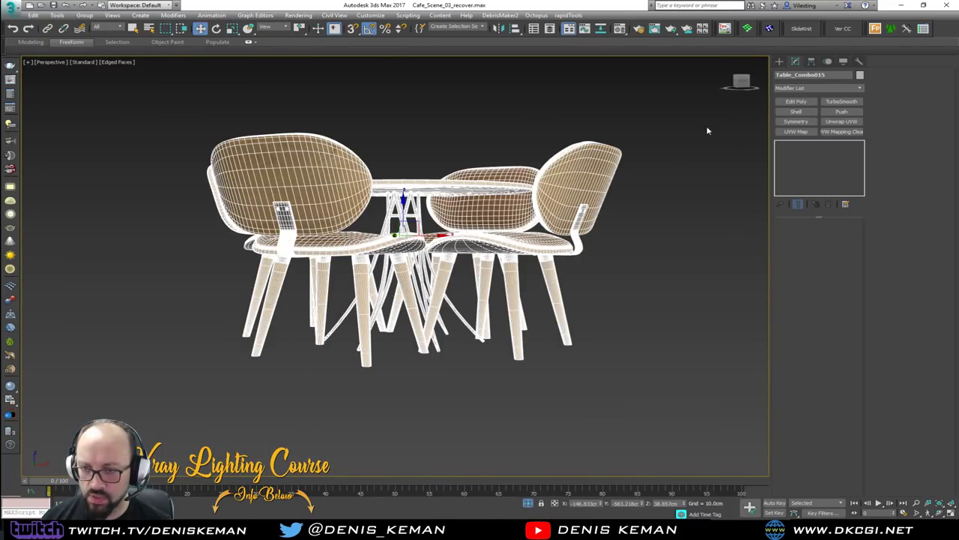
Move the isolated table set's pivot down to the bottom of its legs with snapping, and end isolation.
click(811, 60)
click(817, 121)
drag(409, 228, 404, 334)
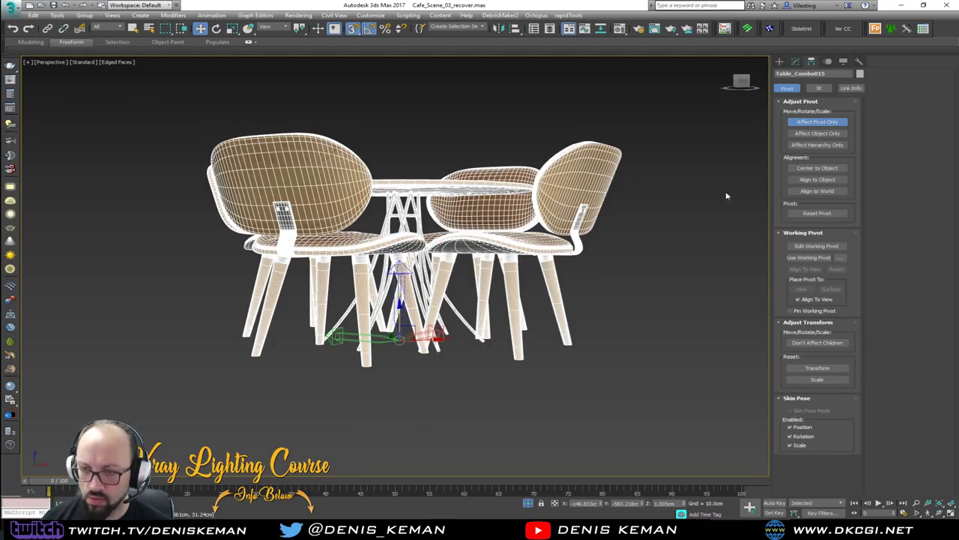
click(830, 122)
alt+middle_drag(408, 180, 398, 230)
right_click(397, 230)
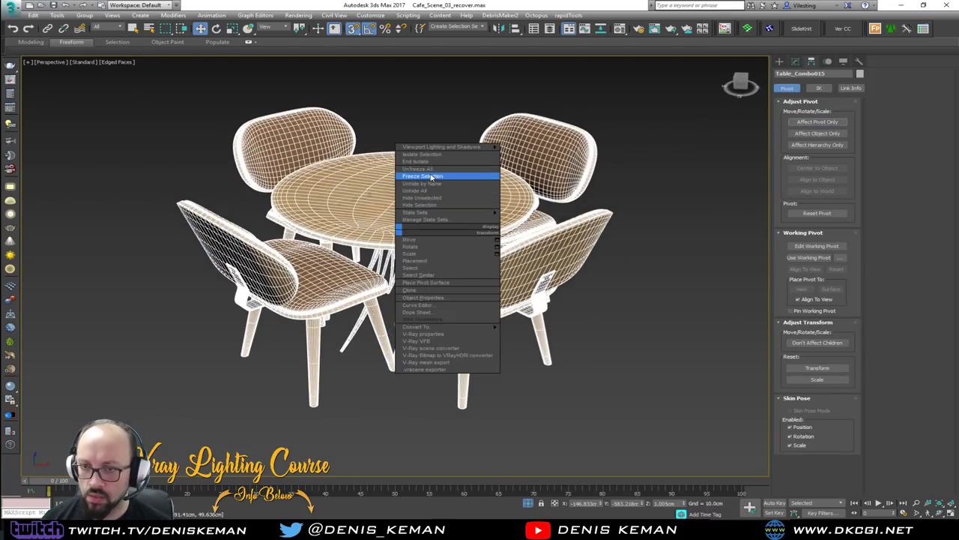
click(417, 161)
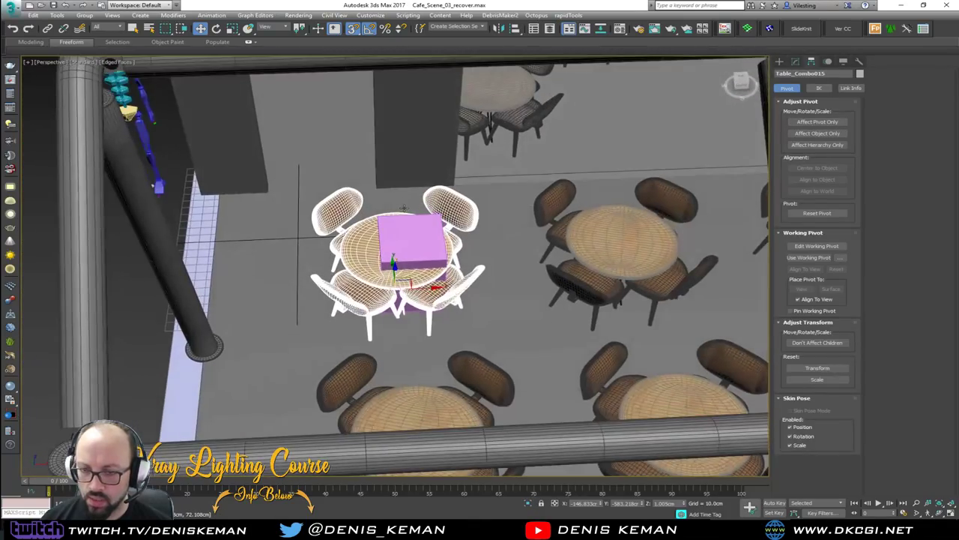
Scale the table set up uniformly to about 115% to bring its tabletop closer to the reference box's height.
scroll(399, 273, up, 6)
alt+middle_drag(400, 277, 398, 250)
key(r)
drag(390, 238, 401, 233)
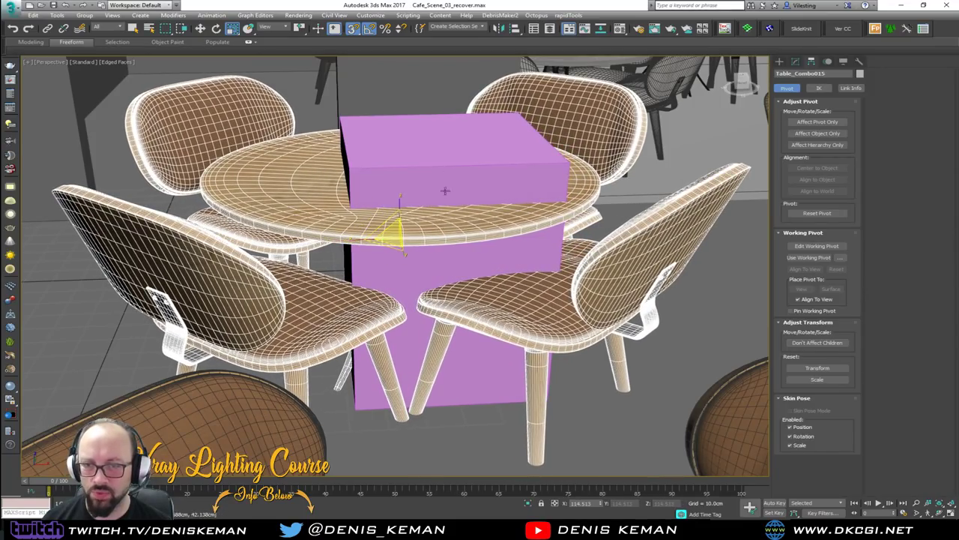
Isolate the table set together with the reference box and compare their heights from the side.
ctrl+click(435, 275)
scroll(436, 275, down, 5)
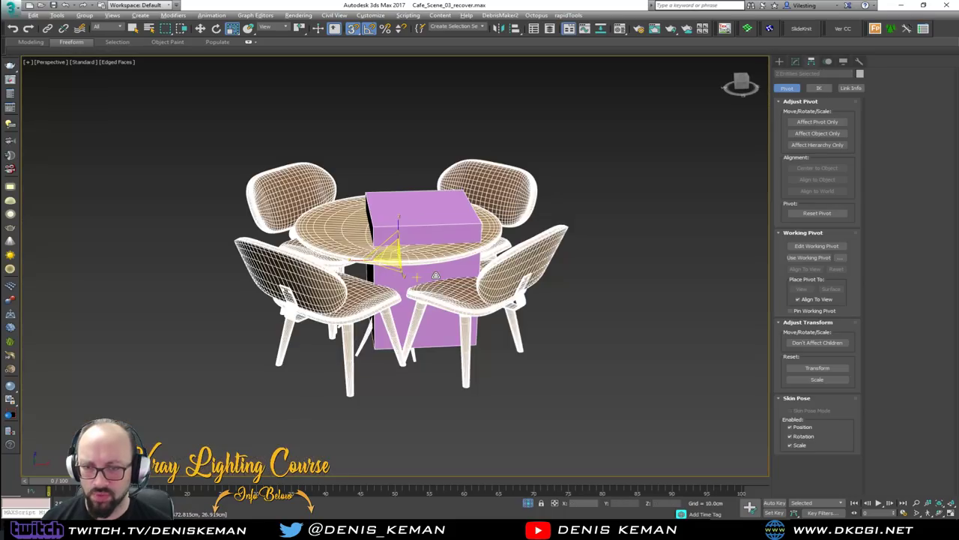
click(561, 301)
alt+middle_drag(560, 300, 517, 290)
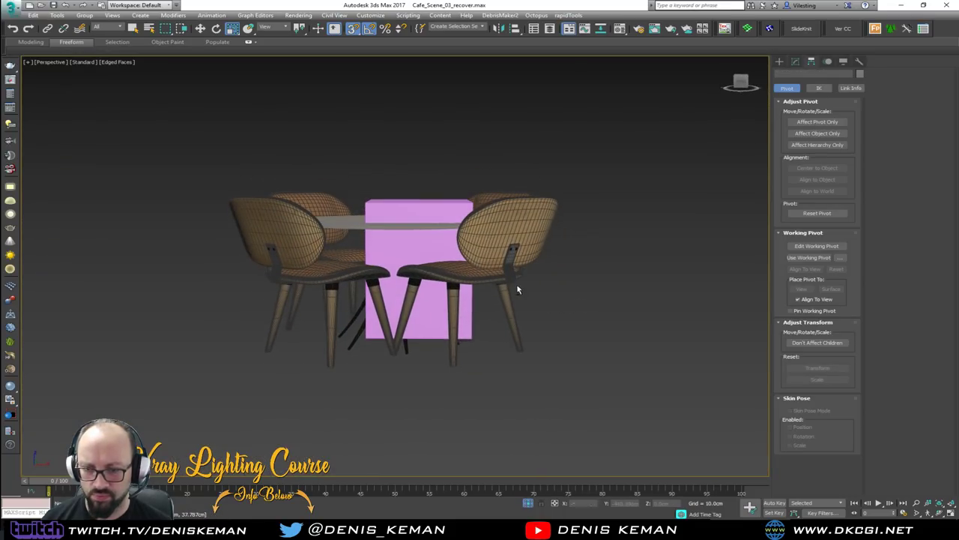
Raise the table set with snapping until the bottoms of its chair legs are level with the reference box's base.
click(512, 349)
scroll(517, 382, up, 5)
key(w)
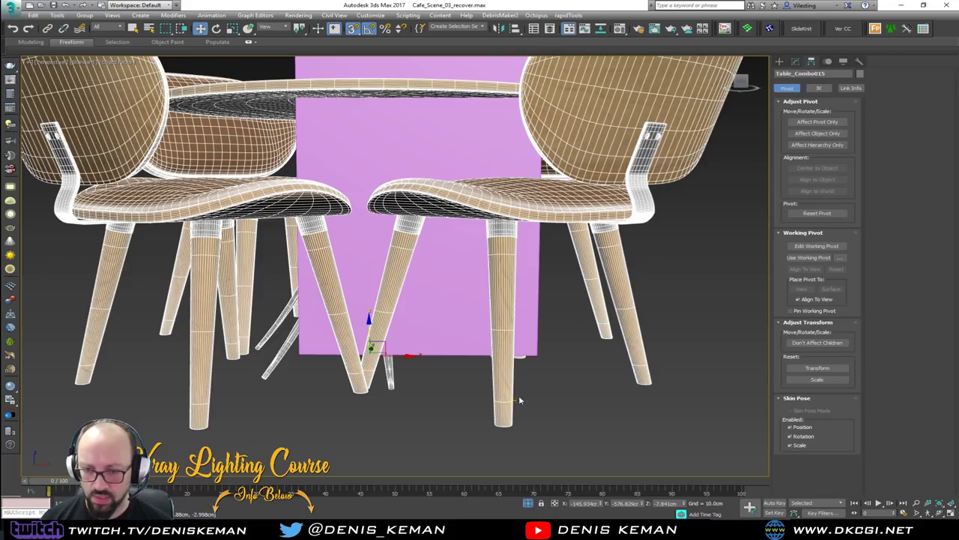
key(s)
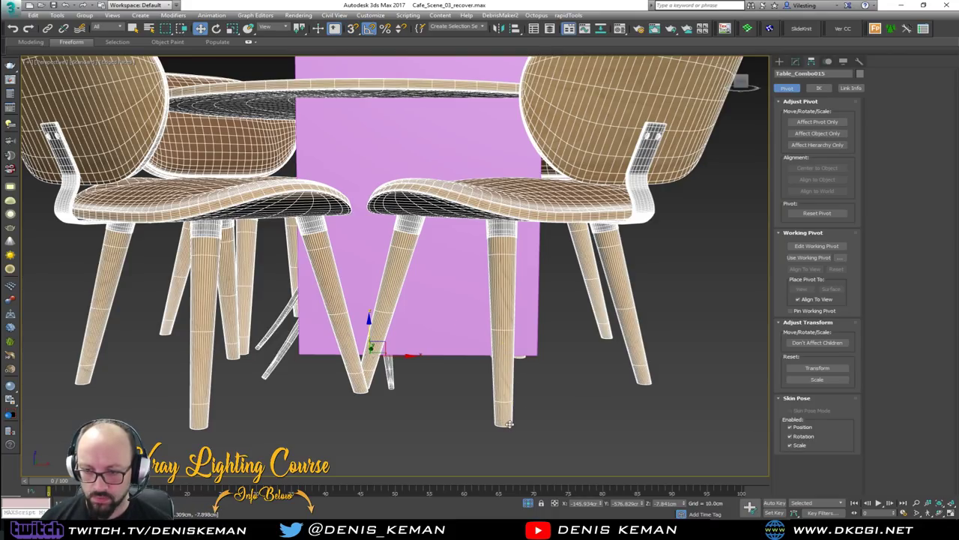
alt+middle_drag(510, 421, 524, 426)
key(s)
drag(592, 417, 560, 352)
middle_drag(515, 239, 347, 260)
scroll(352, 241, up, 1)
alt+middle_drag(354, 242, 423, 213)
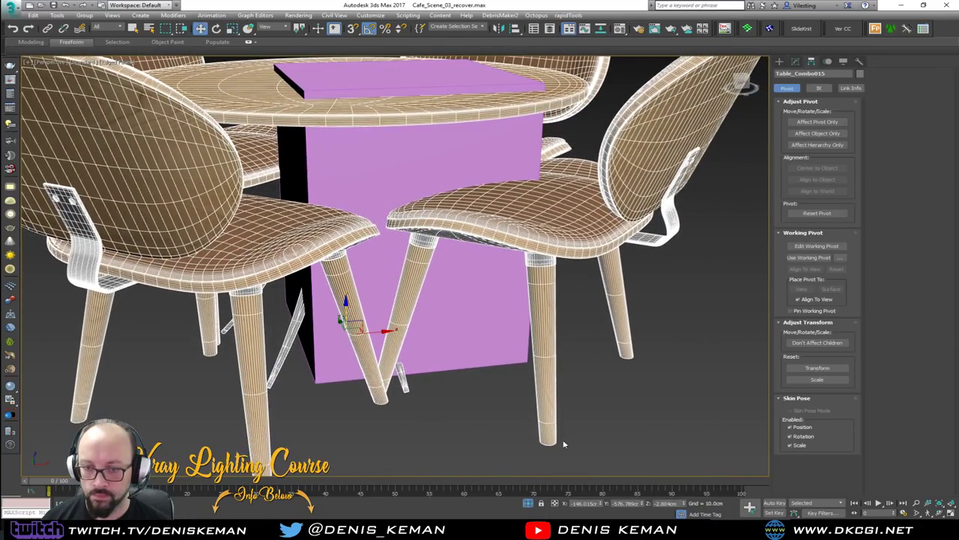
mouse_move(557, 444)
alt+middle_down()
mouse_move(492, 289)
mouse_move(473, 312)
mouse_move(471, 299)
mouse_move(458, 303)
alt+middle_up()
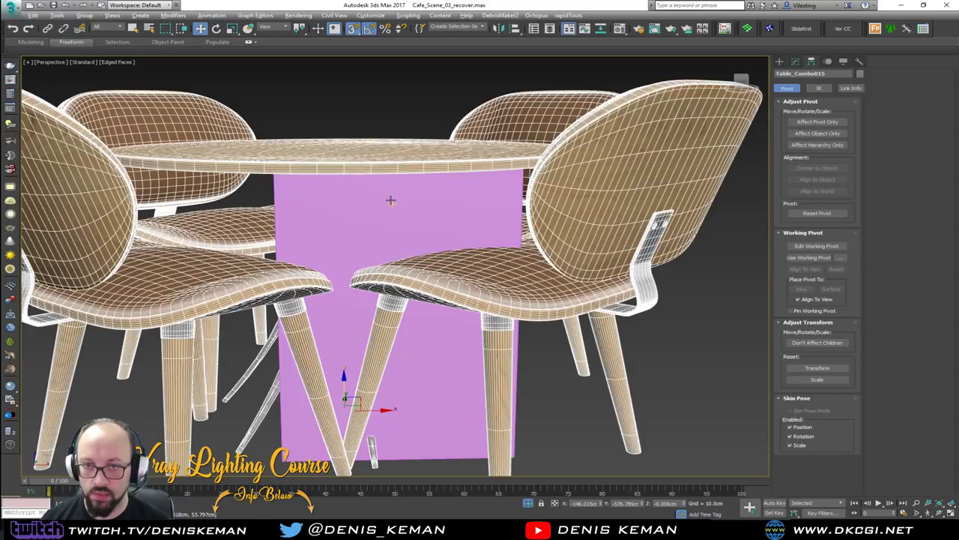
Delete the reference box from beneath the tabletop.
alt+middle_drag(390, 200, 410, 232)
scroll(410, 232, down, 5)
click(409, 244)
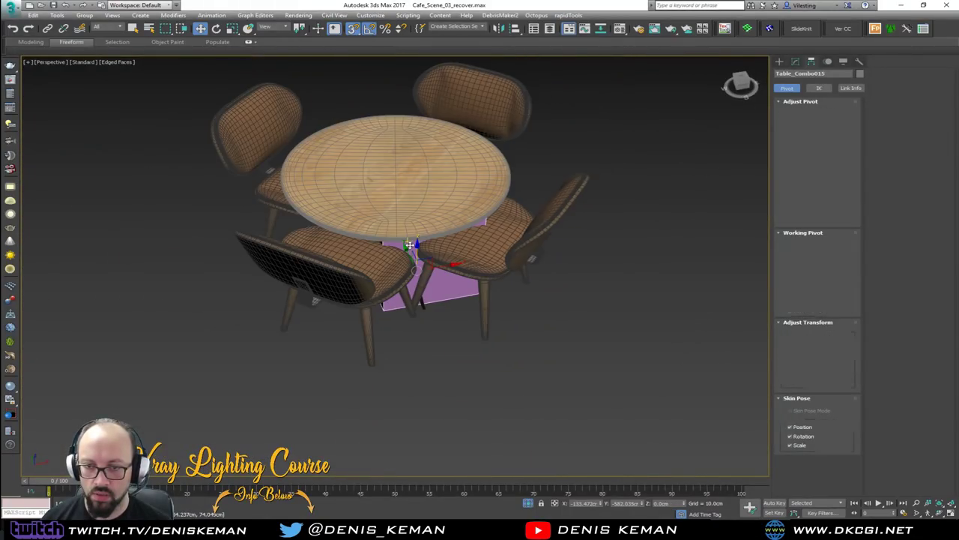
scroll(410, 245, up, 3)
key(Delete)
Ungroup the table set into separate chairs and a table.
click(403, 213)
key(F3)
key(F3)
key(F4)
middle_drag(388, 171, 402, 226)
scroll(401, 225, up, 3)
scroll(402, 224, down, 5)
click(79, 17)
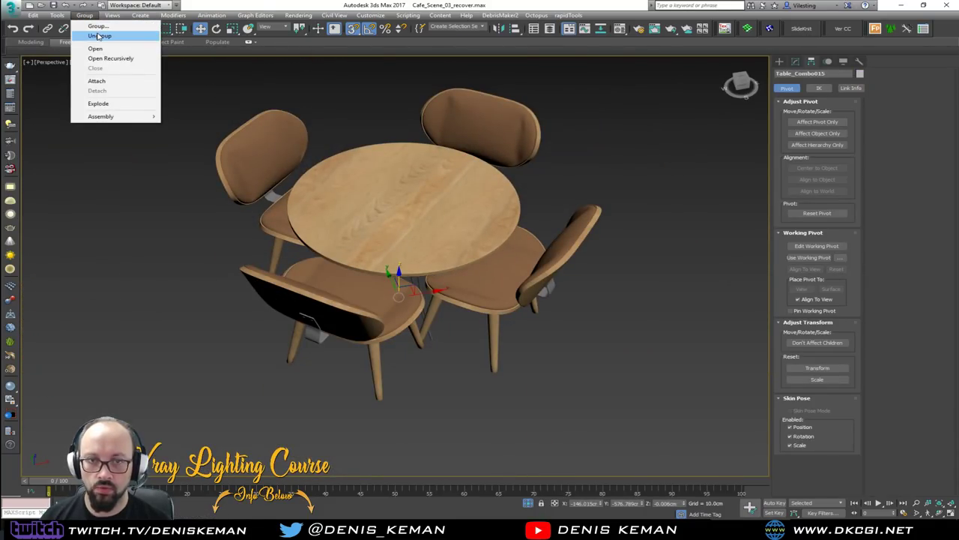
click(99, 37)
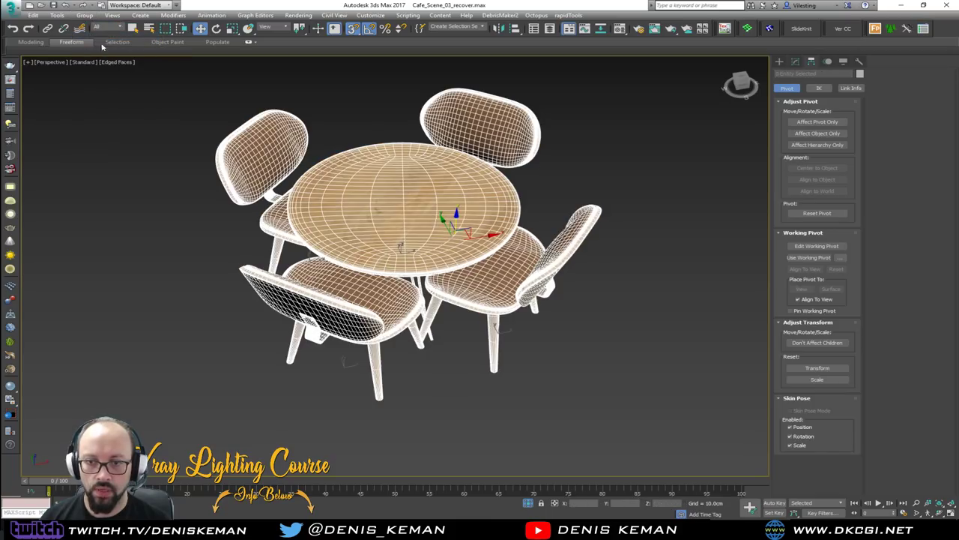
Ungroup each of the four chairs around the table, one after another.
click(314, 242)
click(88, 16)
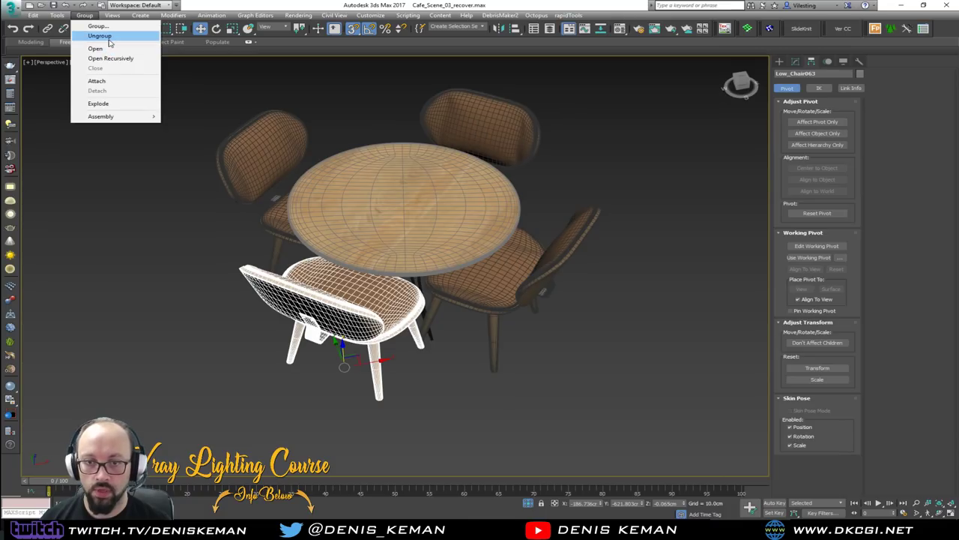
click(99, 36)
click(85, 15)
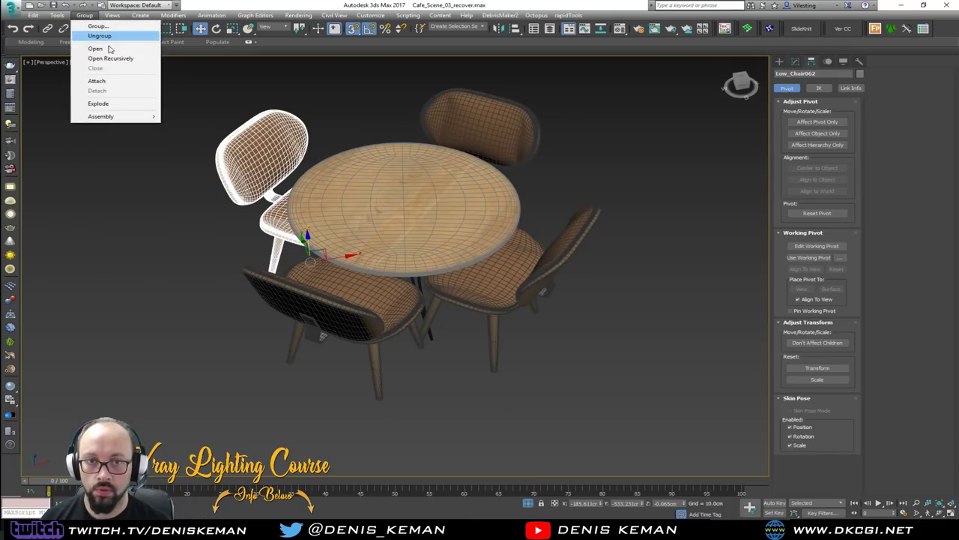
click(98, 36)
click(491, 117)
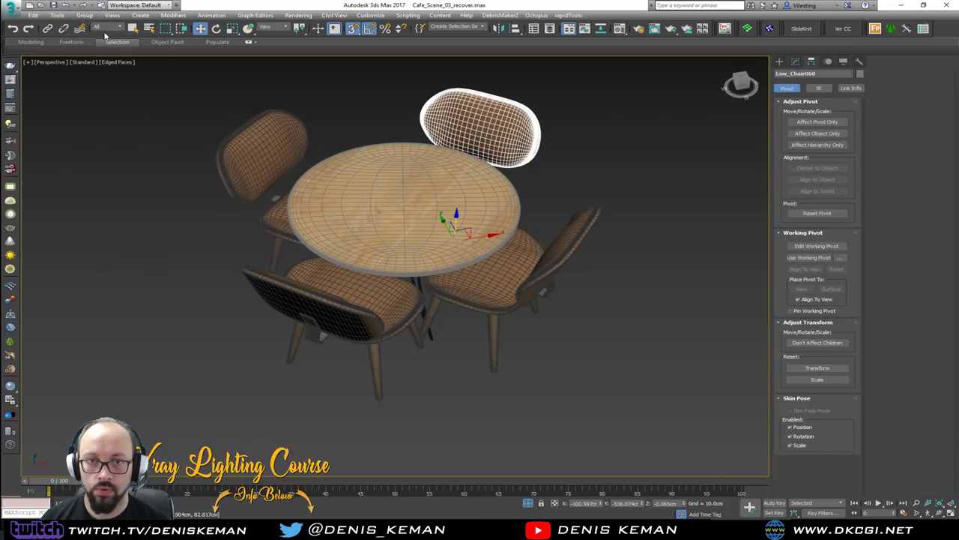
click(85, 16)
click(105, 38)
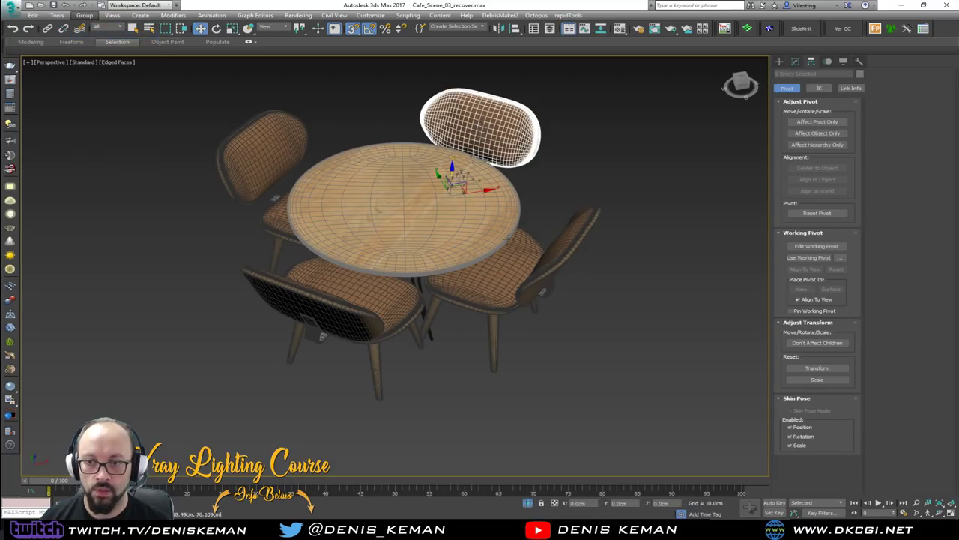
click(509, 270)
click(84, 15)
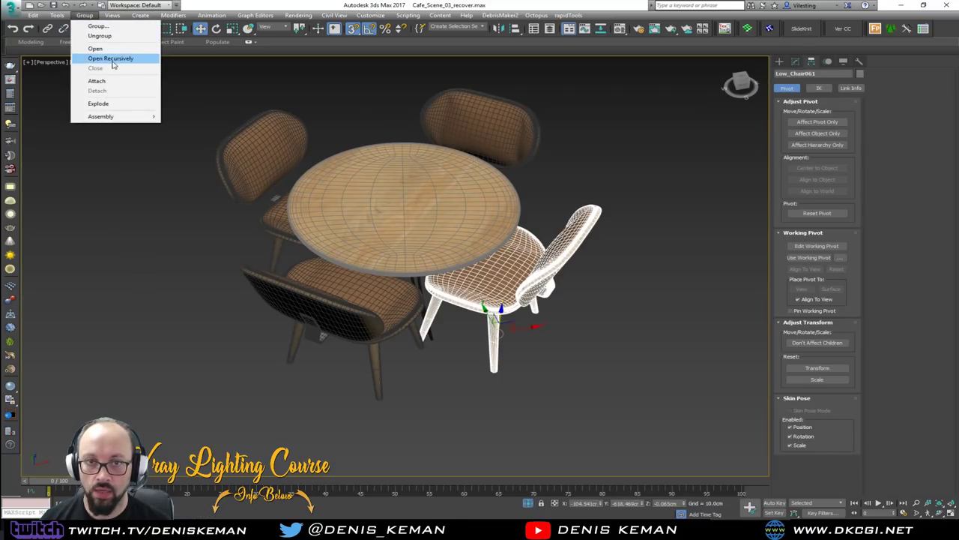
click(143, 36)
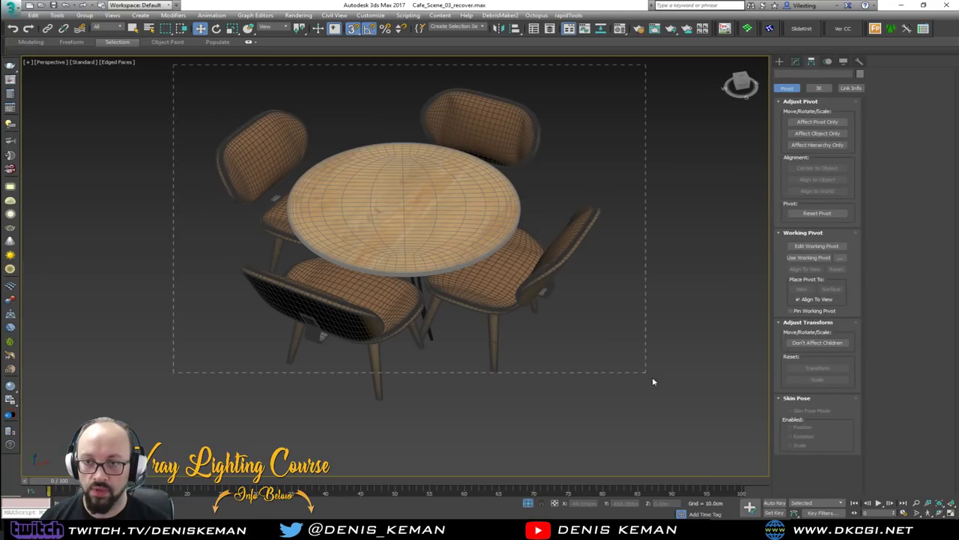
Select all table and chair parts, reset their XForm and convert them to Editable Poly.
drag(650, 380, 718, 367)
click(860, 61)
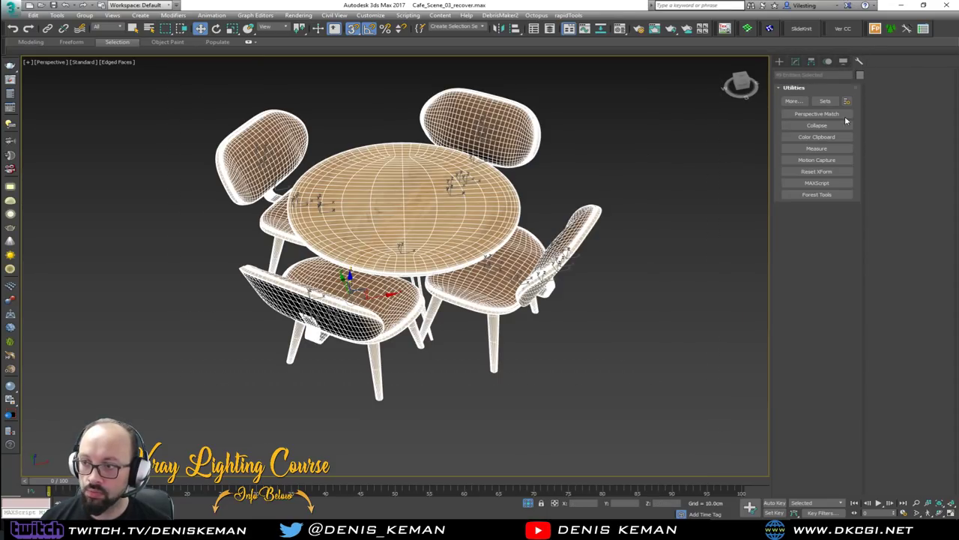
click(820, 172)
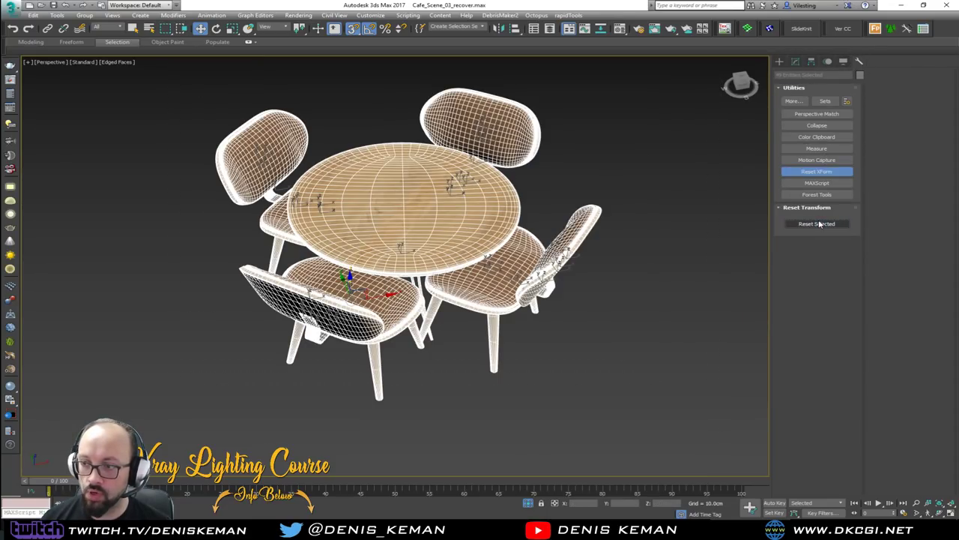
click(820, 224)
right_click(397, 187)
mouse_move(450, 281)
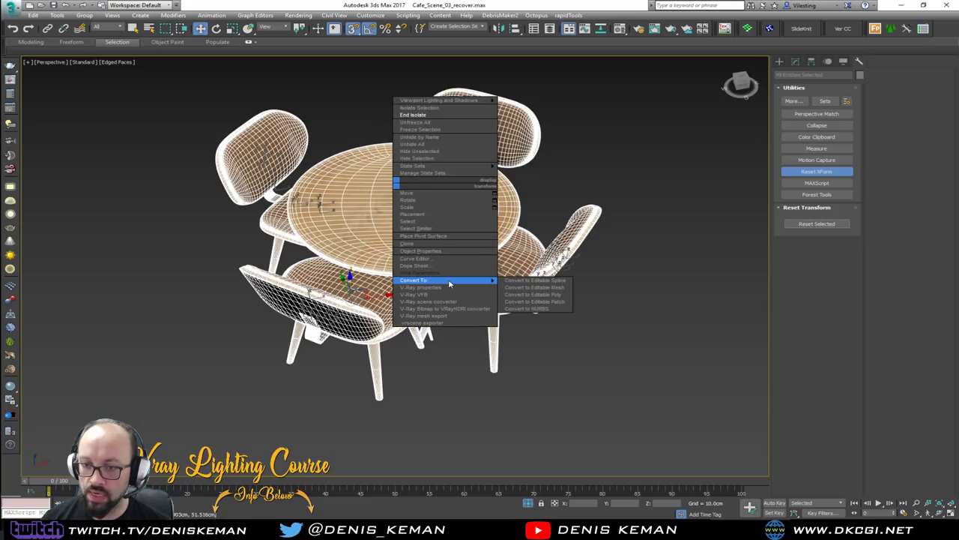
click(529, 288)
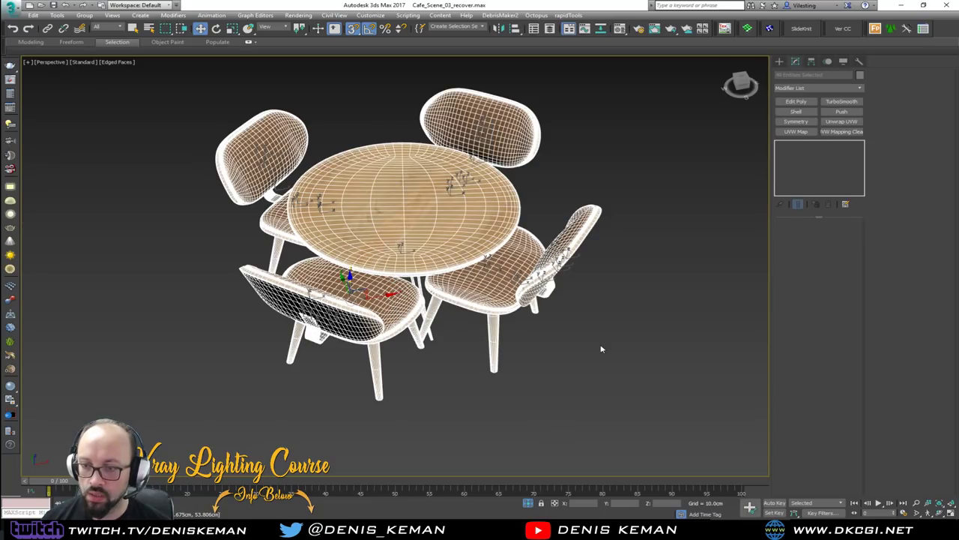
Select the first chair's legs, leg caps, seat, backrest, bracket and screws, and group them as Chair_01.
alt+middle_drag(501, 287, 510, 261)
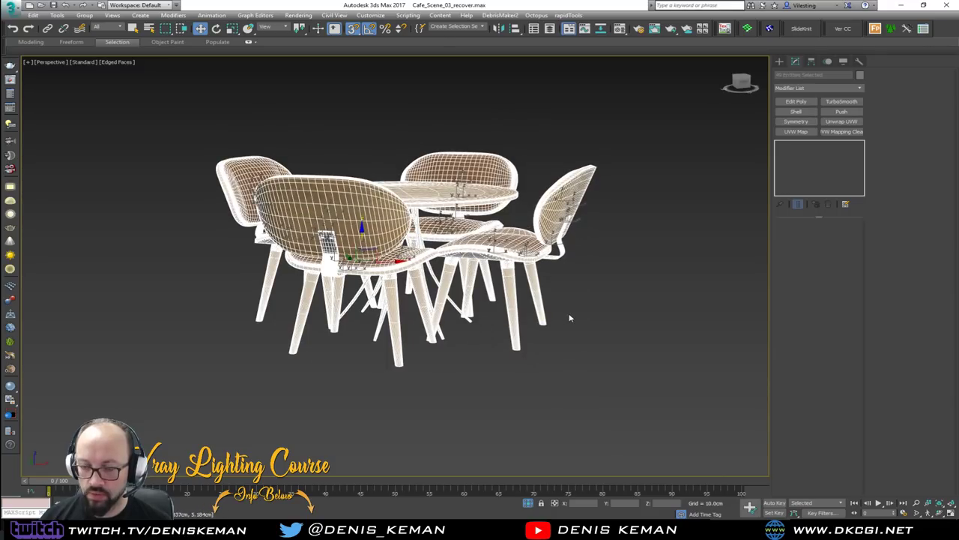
click(528, 289)
click(455, 261)
key(z)
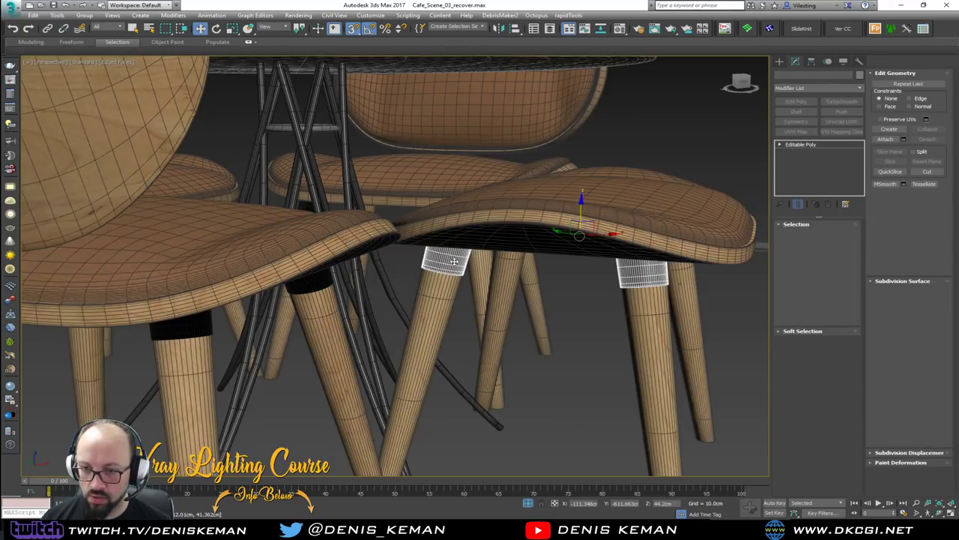
ctrl+click(444, 297)
ctrl+click(549, 215)
ctrl+click(597, 200)
key(z)
mouse_move(444, 265)
alt+middle_down()
mouse_move(443, 231)
mouse_move(446, 251)
alt+middle_up()
click(583, 280)
key(z)
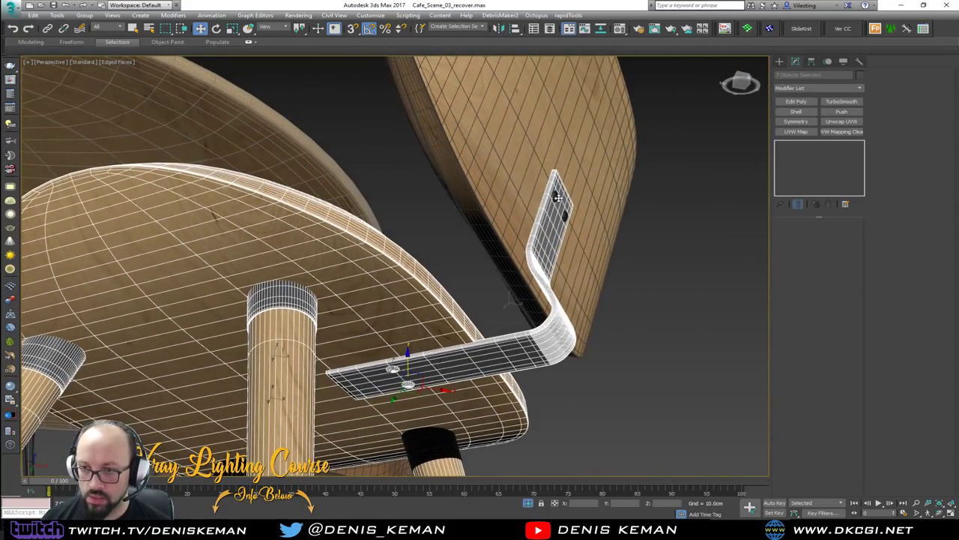
ctrl+click(566, 215)
alt+middle_drag(567, 215, 542, 345)
ctrl+click(583, 265)
ctrl+click(600, 269)
key(z)
ctrl+click(538, 364)
click(85, 15)
click(90, 27)
text(Chair_01)
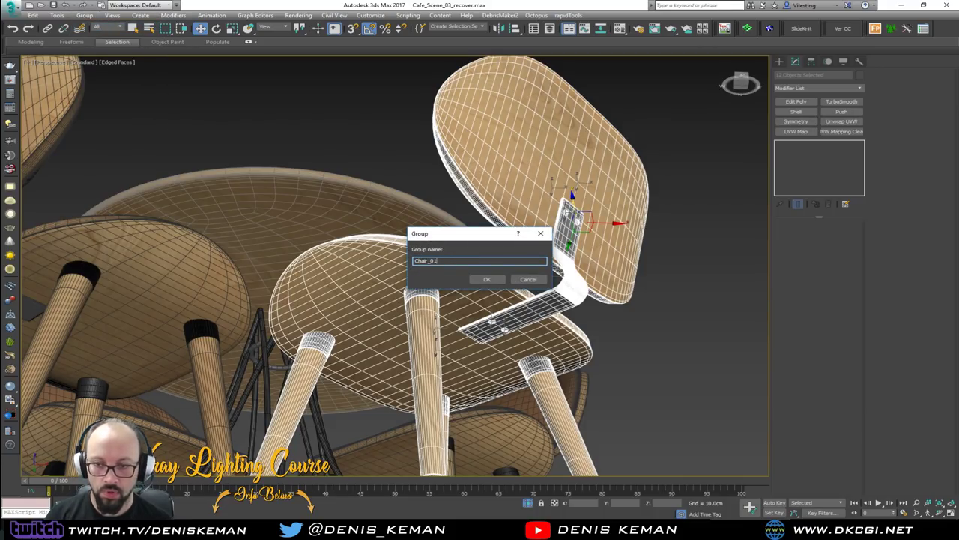
key(Return)
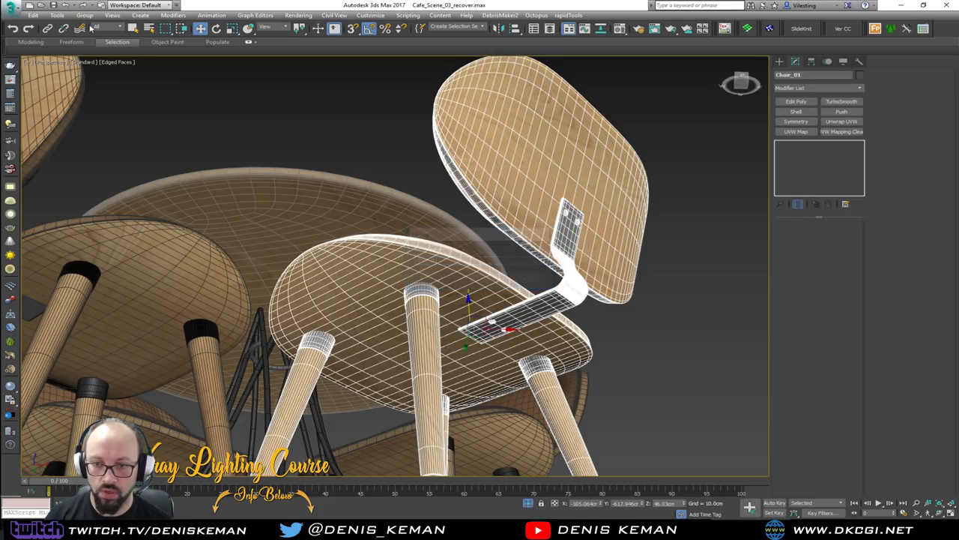
Select all parts of the chair next to Chair_01, including its bracket and screws, and group them as Chair_02.
middle_drag(212, 231, 412, 121)
click(398, 217)
ctrl+click(156, 247)
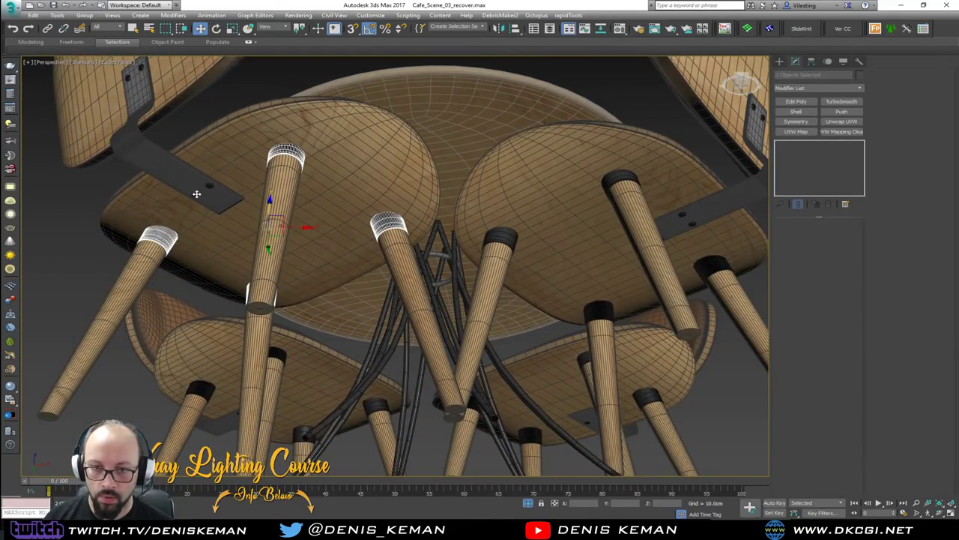
ctrl+click(212, 197)
ctrl+click(154, 133)
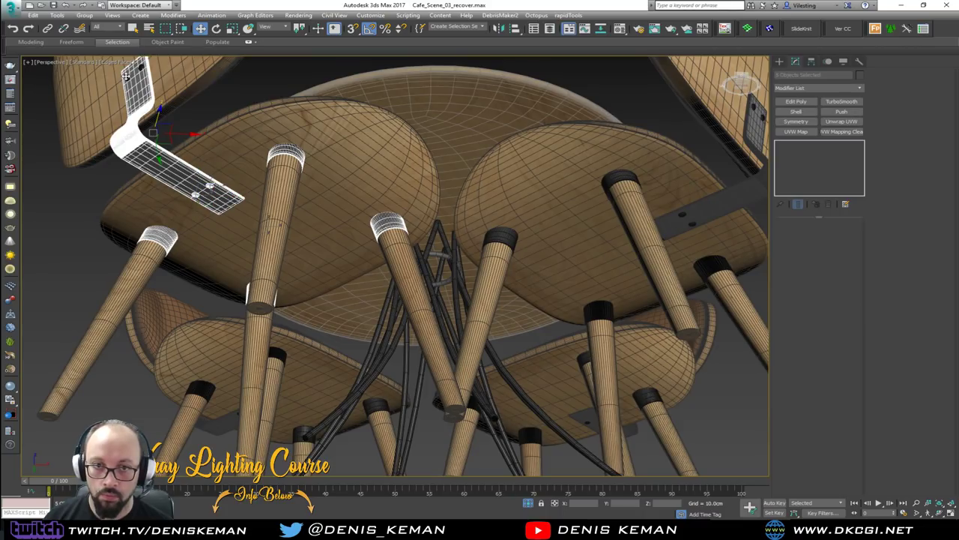
ctrl+click(208, 93)
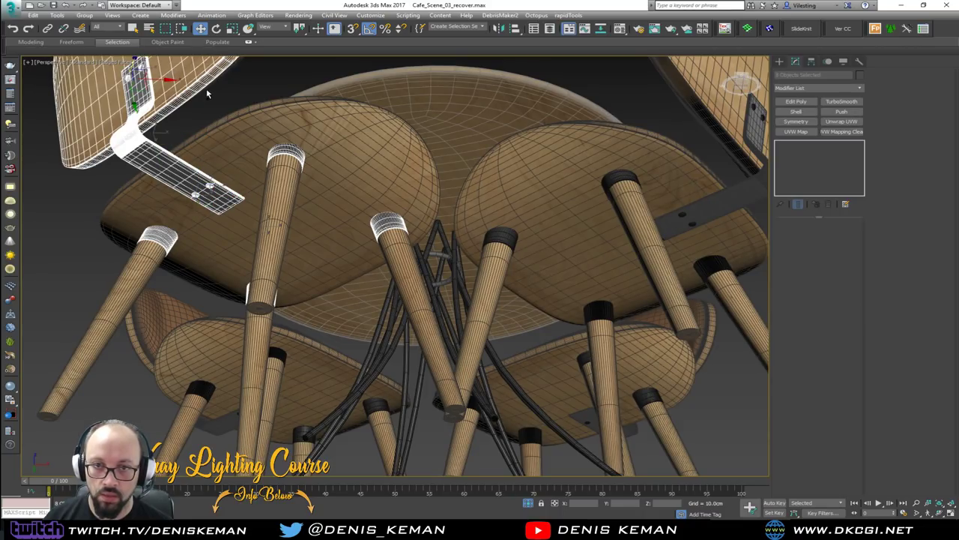
ctrl+click(218, 148)
ctrl+click(197, 191)
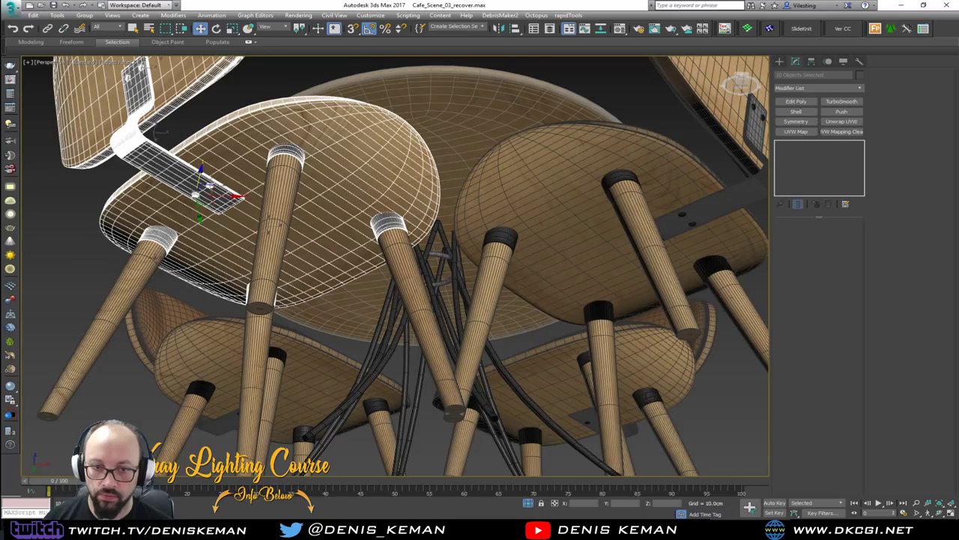
ctrl+click(268, 226)
alt+middle_drag(291, 203, 264, 253)
ctrl+click(222, 160)
alt+middle_drag(190, 131, 218, 341)
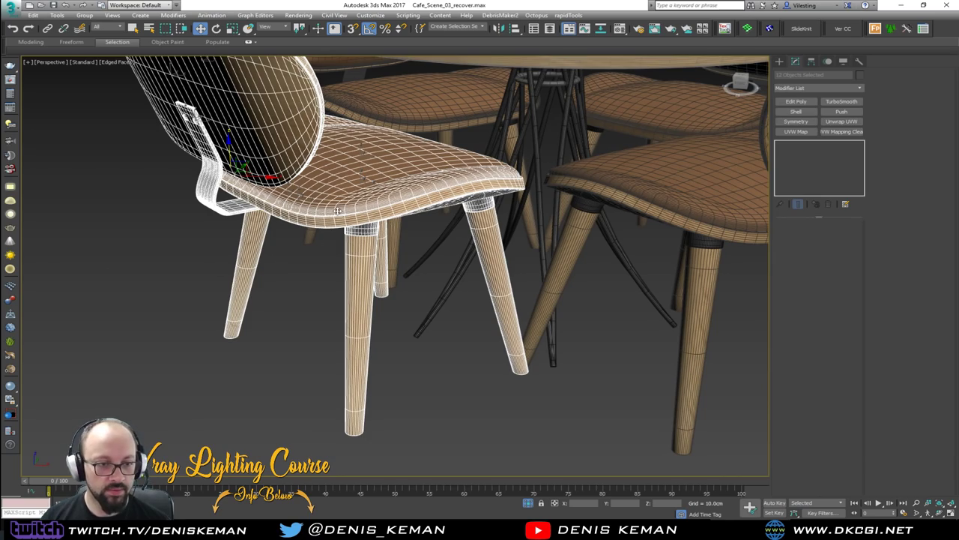
mouse_move(346, 274)
alt+middle_down()
mouse_move(349, 312)
mouse_move(323, 398)
mouse_move(347, 274)
mouse_move(333, 260)
alt+middle_up()
alt+middle_drag(326, 282, 332, 213)
click(84, 15)
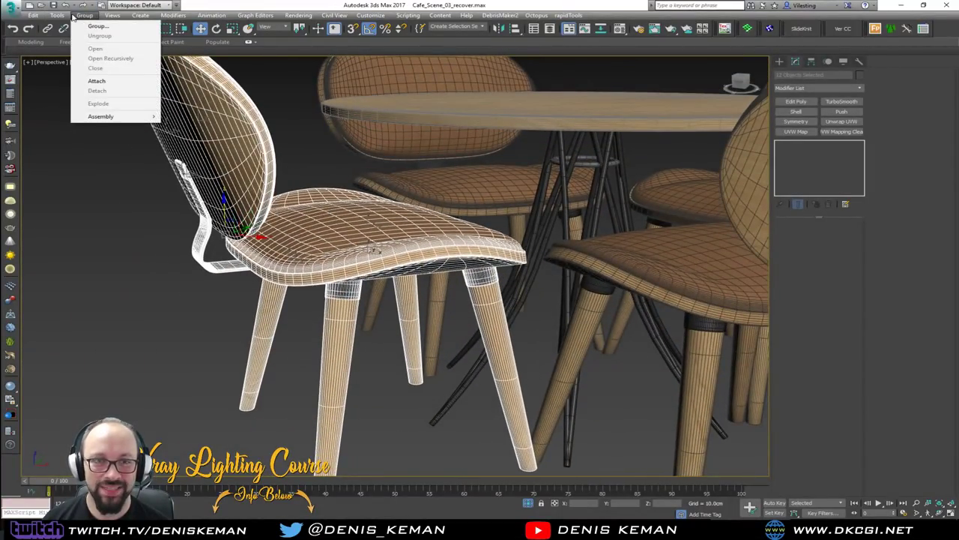
click(88, 26)
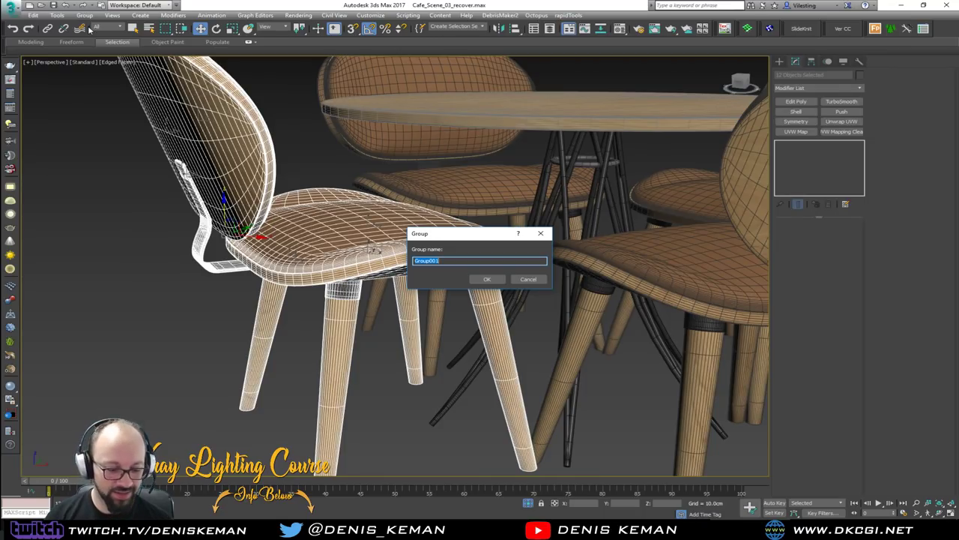
text(Chair_02)
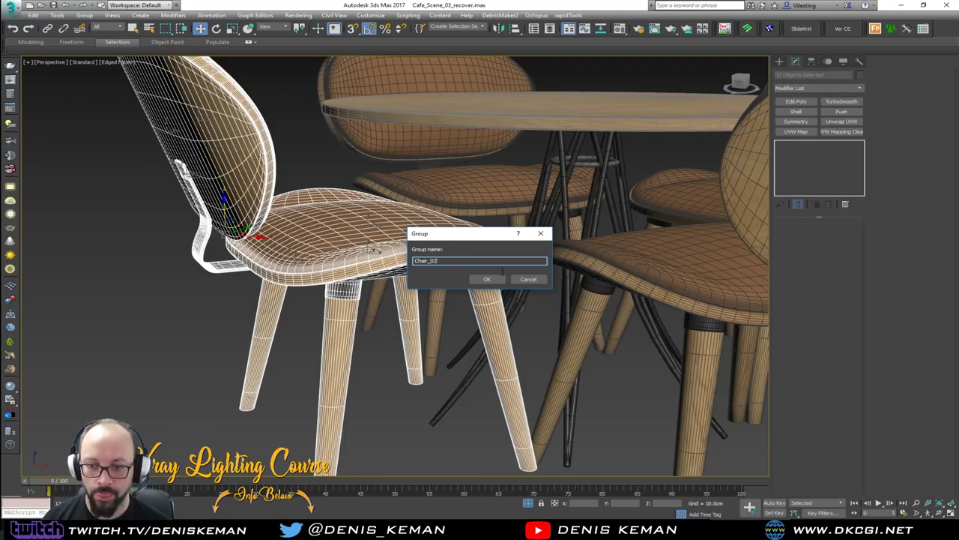
click(487, 279)
Select the third chair's legs, leg caps, seat, backrest, bracket and screws, and group them as Chair_03.
alt+middle_drag(346, 167, 311, 215)
click(386, 292)
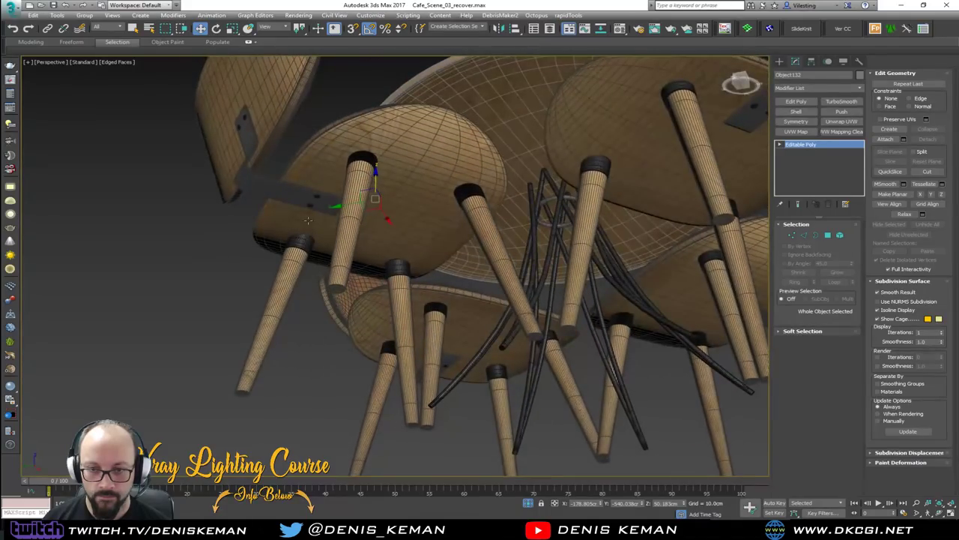
click(304, 244)
ctrl+click(317, 197)
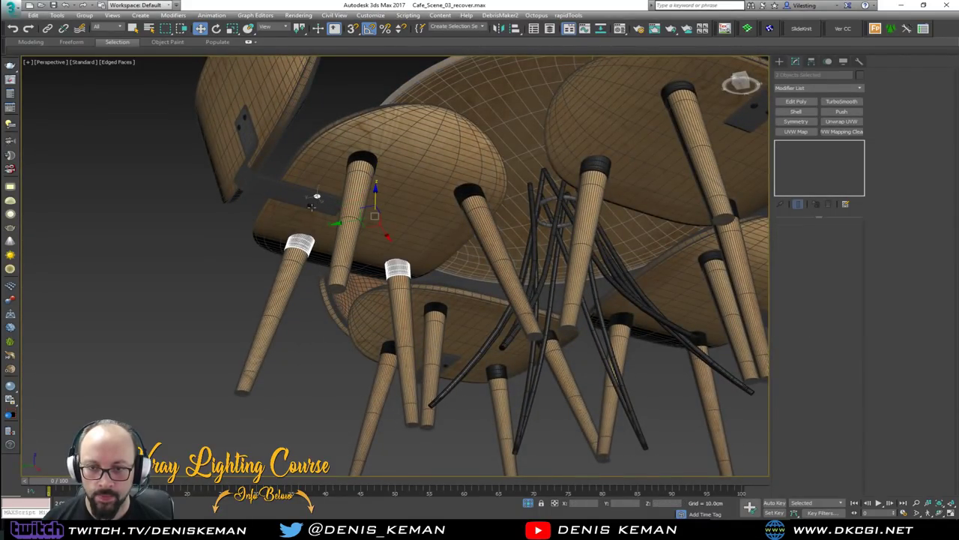
ctrl+click(310, 205)
ctrl+click(321, 208)
ctrl+click(359, 161)
ctrl+click(364, 179)
ctrl+click(378, 142)
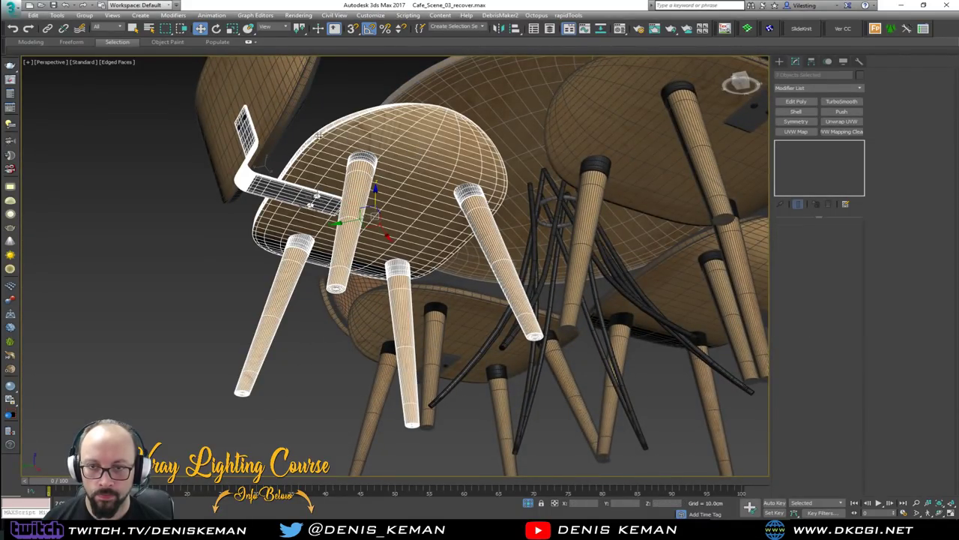
ctrl+click(242, 116)
ctrl+click(246, 127)
ctrl+click(266, 118)
alt+middle_drag(288, 125, 257, 194)
alt+middle_drag(242, 162, 386, 227)
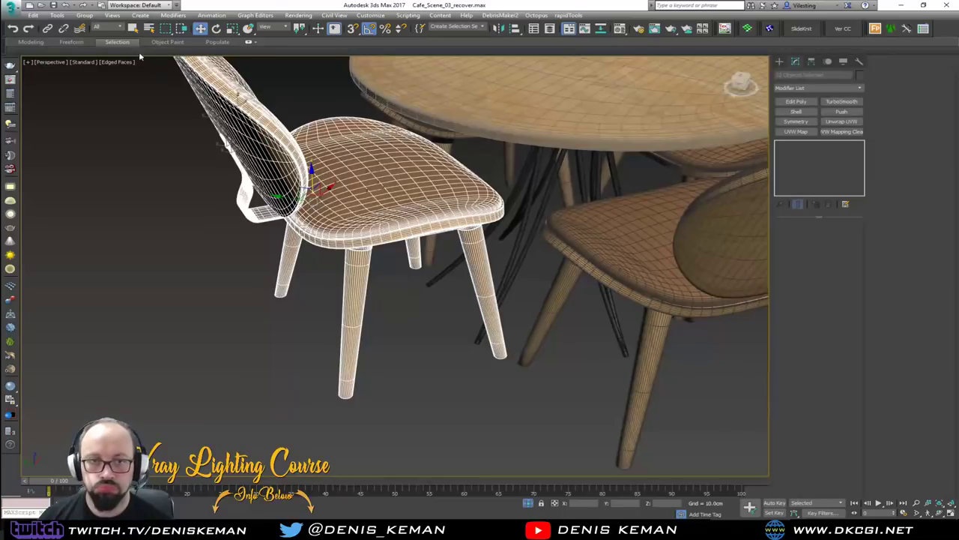
click(85, 16)
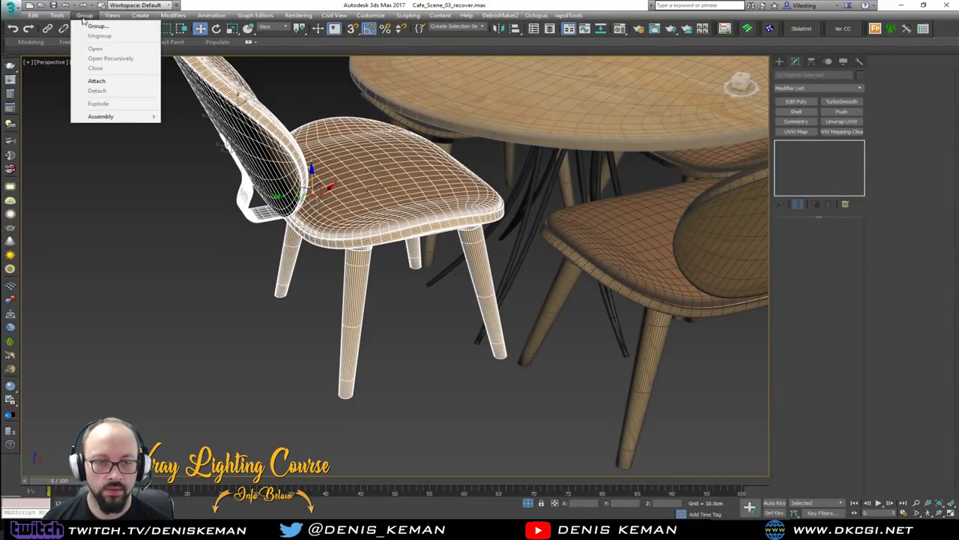
click(98, 25)
text(Chair_)
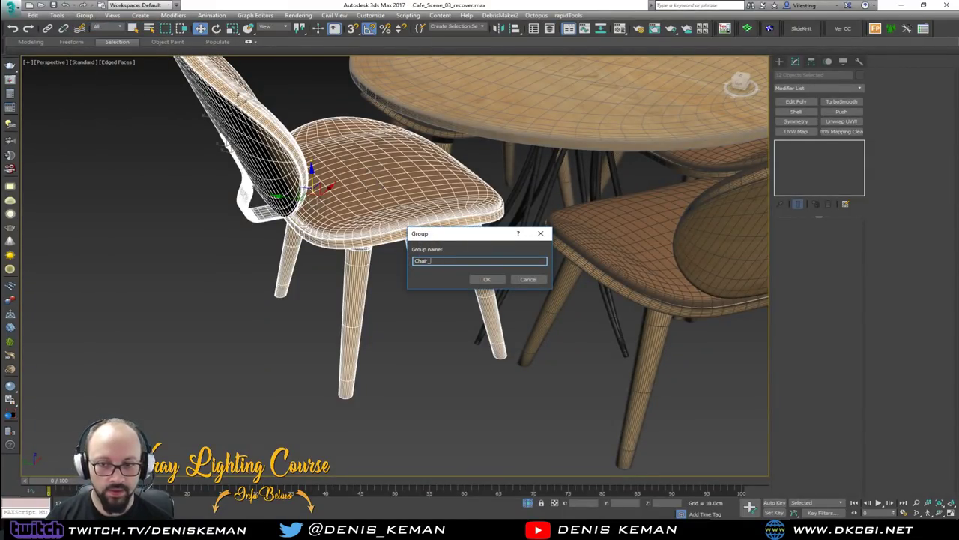
key(Return)
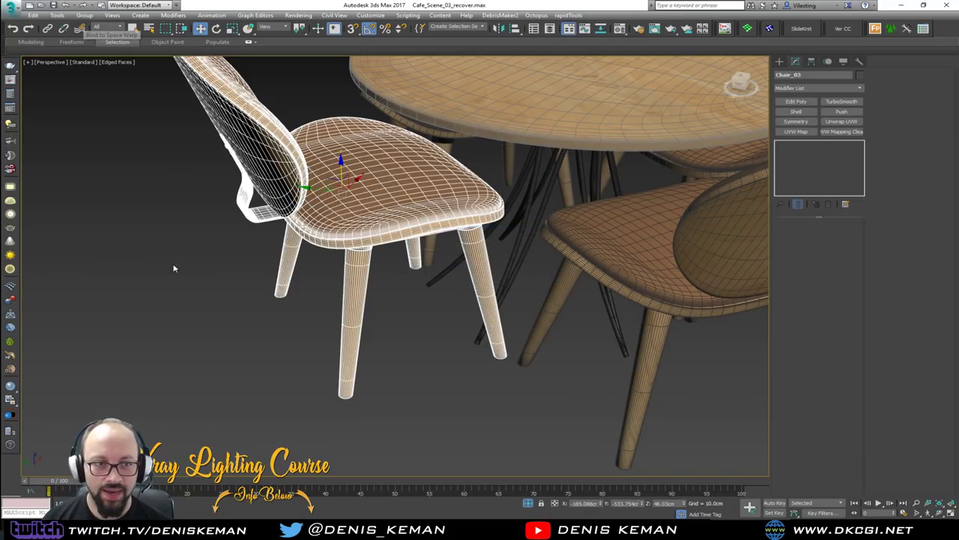
Select all parts of the remaining chair, including its leg caps, bracket and screws, and group them as Chair_04.
click(199, 282)
middle_drag(325, 153, 378, 117)
click(495, 249)
click(393, 230)
scroll(398, 223, up, 3)
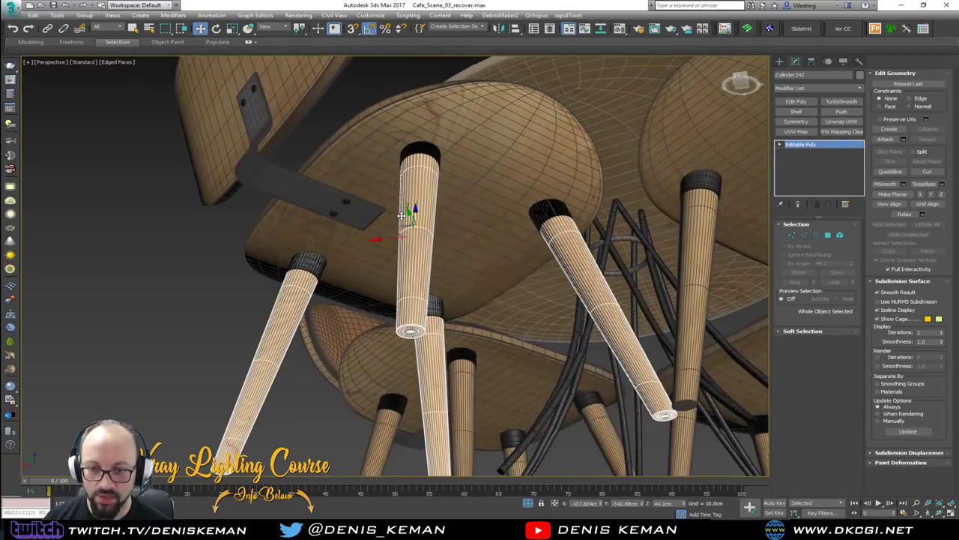
ctrl+click(307, 265)
ctrl+click(432, 151)
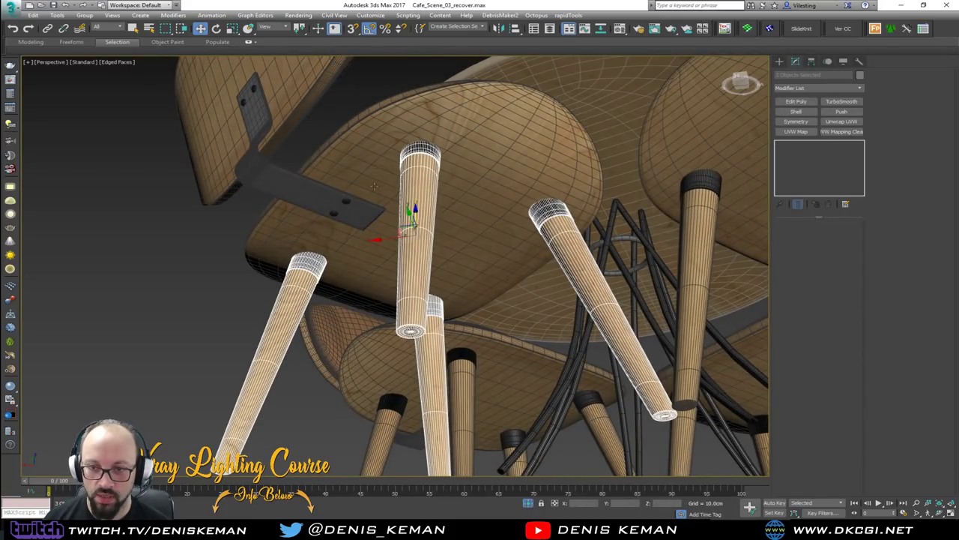
ctrl+click(357, 209)
ctrl+click(345, 201)
ctrl+click(334, 214)
ctrl+click(242, 101)
ctrl+click(254, 88)
ctrl+click(311, 84)
alt+middle_drag(311, 84, 282, 200)
ctrl+click(336, 183)
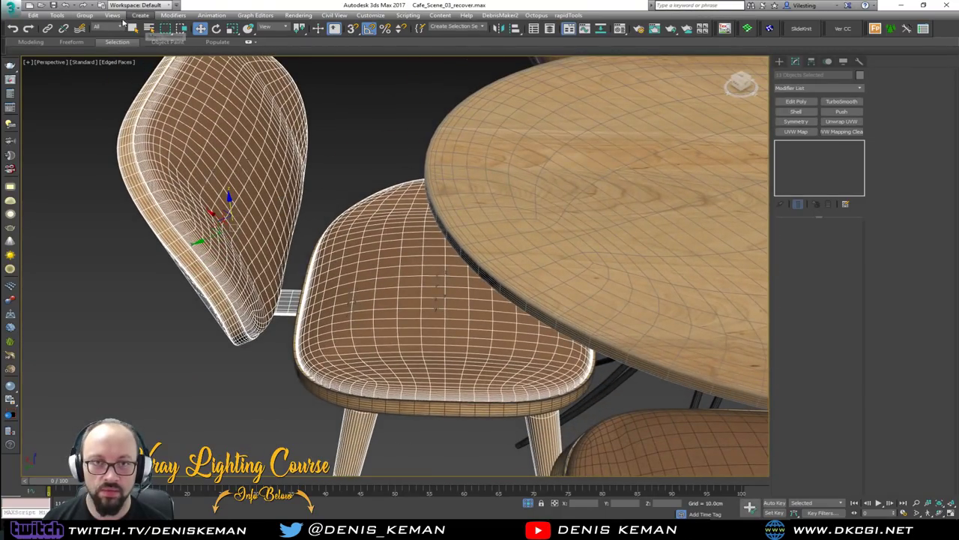
click(84, 15)
click(84, 23)
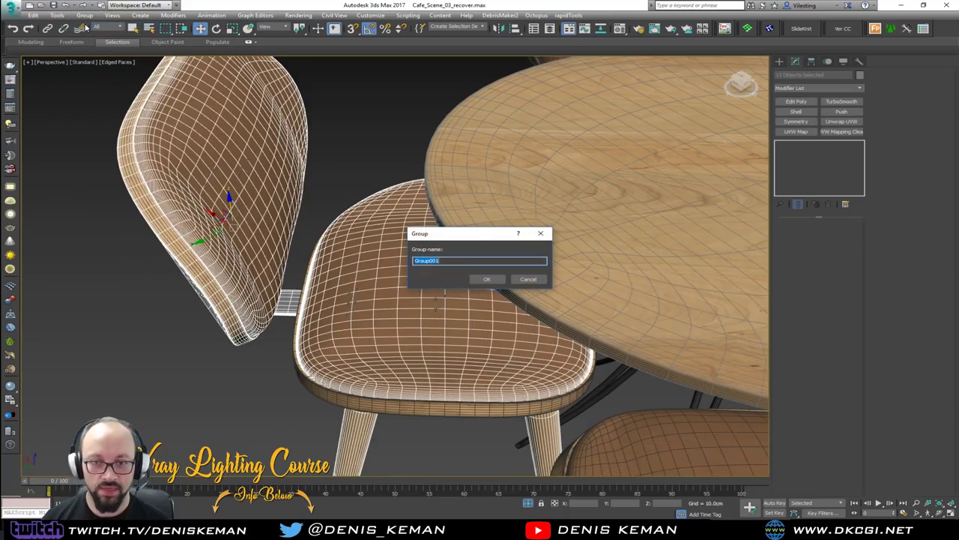
text(Chair_04)
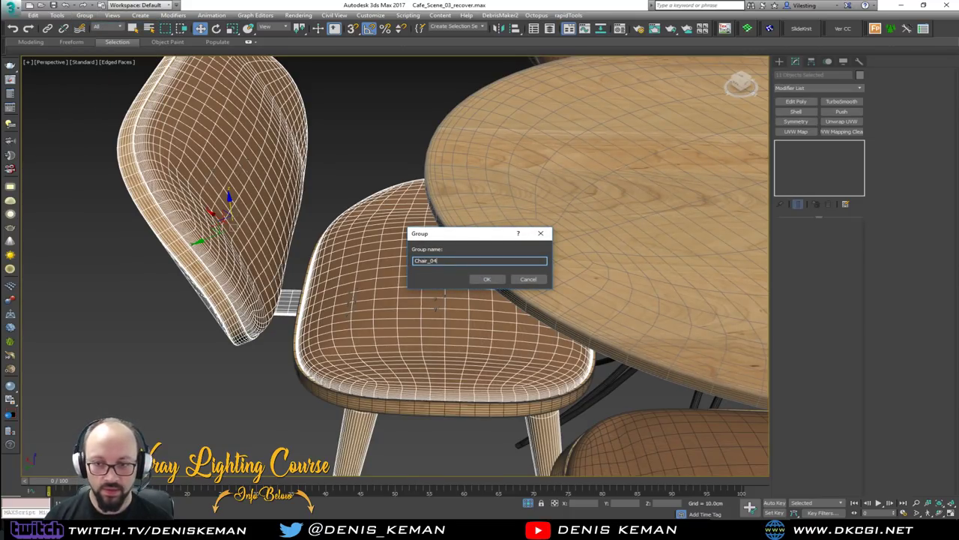
click(486, 279)
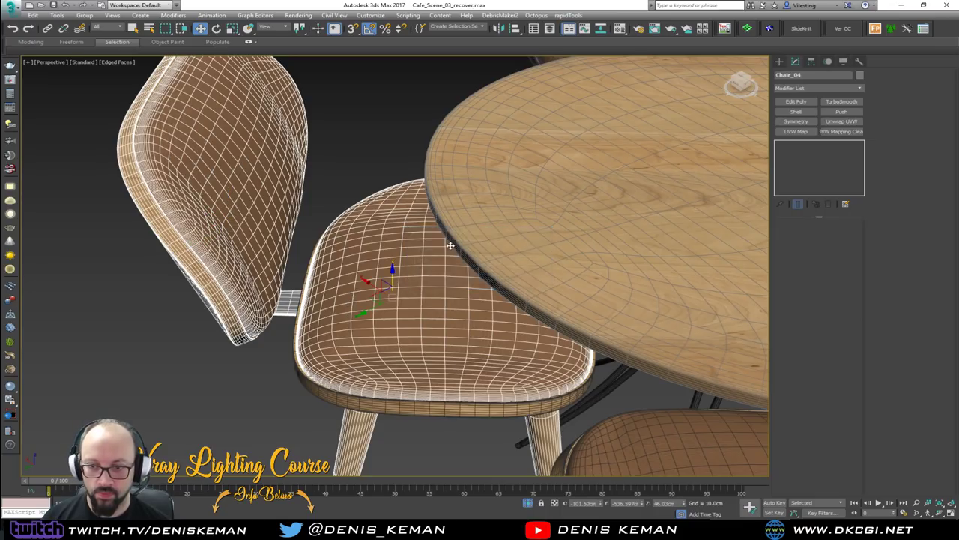
Check the table as a separate object, select it with all four chairs, and group them as Table_Chairs.
alt+middle_drag(450, 247, 320, 180)
click(320, 180)
alt+middle_drag(437, 200, 543, 122)
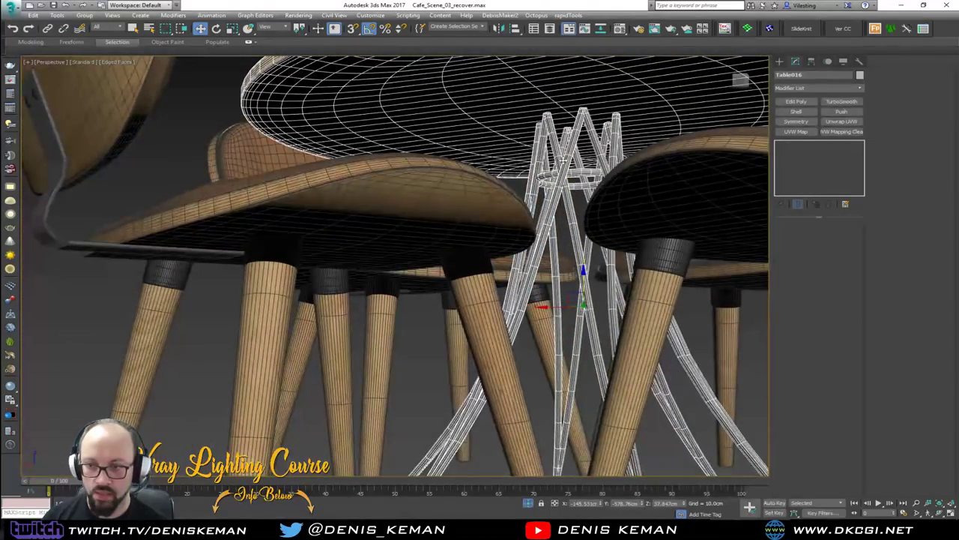
scroll(449, 234, down, 5)
alt+middle_drag(448, 234, 326, 165)
click(602, 236)
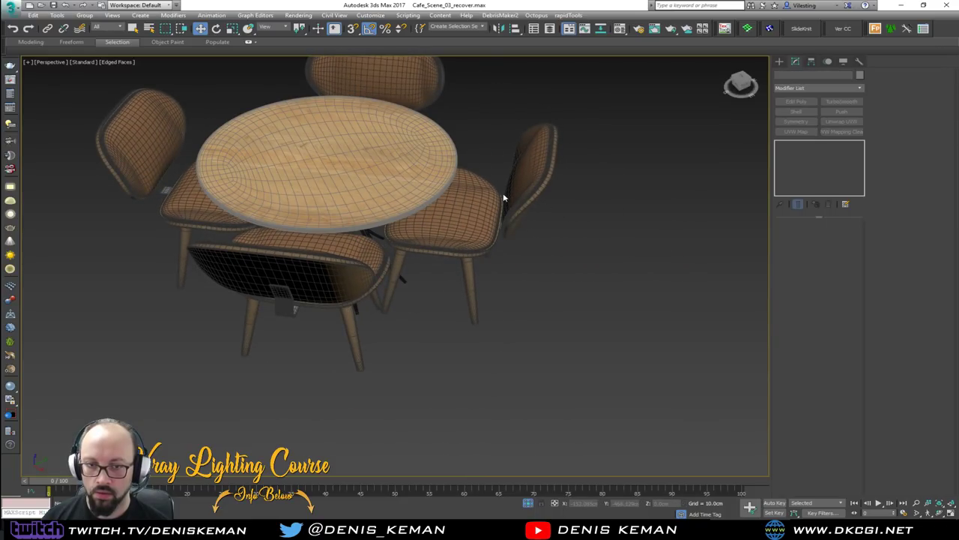
scroll(540, 172, down, 3)
key(ctrl+a)
click(85, 16)
click(96, 25)
text(Tab)
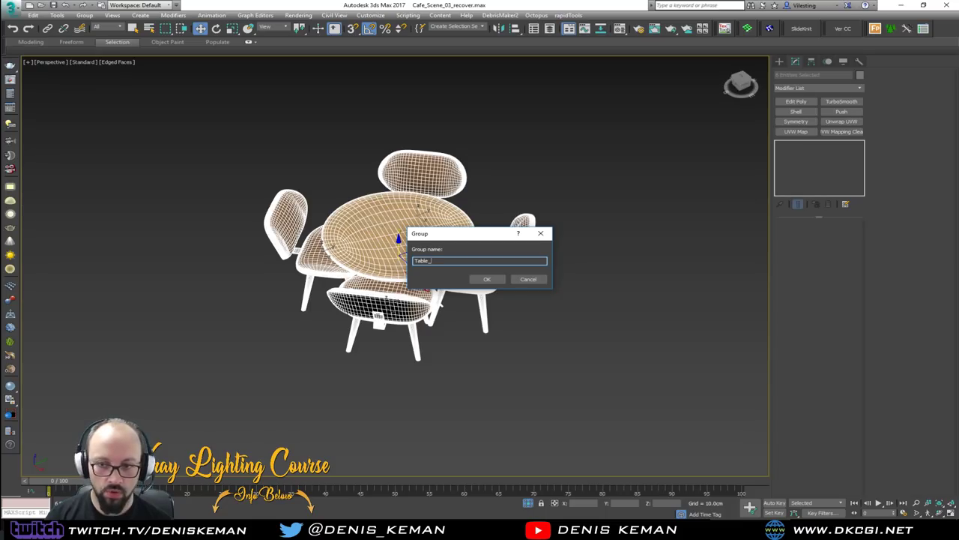
text(le_Chairs)
key(Return)
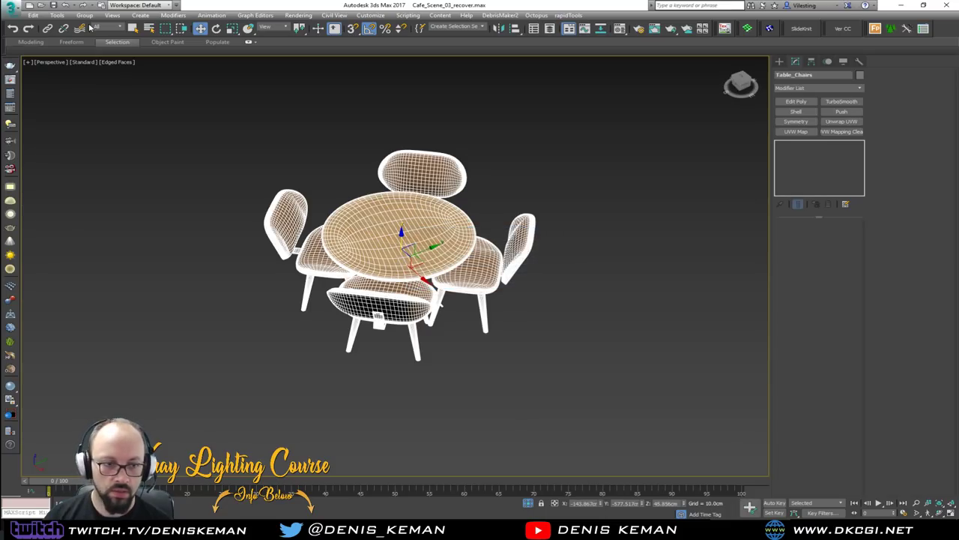
Move the pivot of the Table_Chairs group down to floor level, snapping it to the foot of a chair leg.
alt+middle_drag(248, 235, 251, 194)
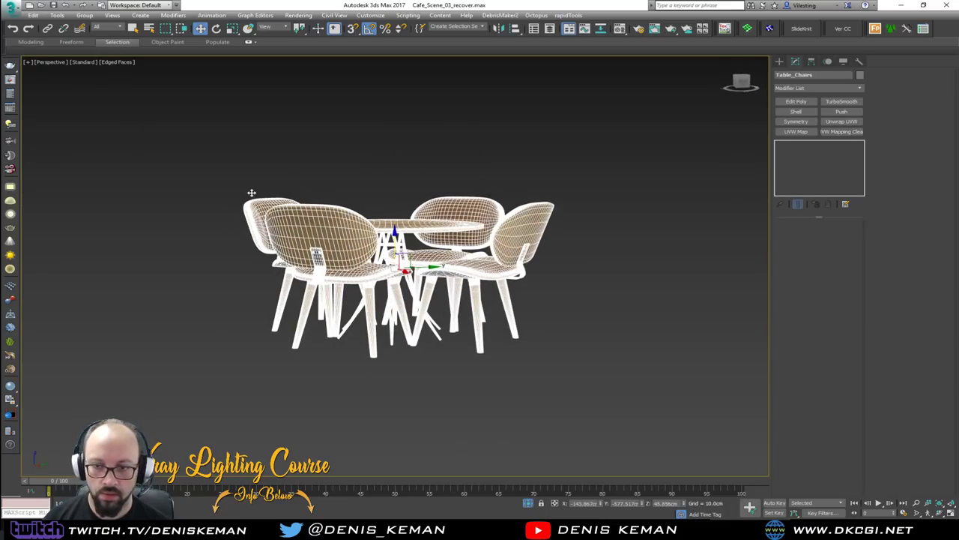
click(811, 60)
click(816, 121)
scroll(429, 251, up, 8)
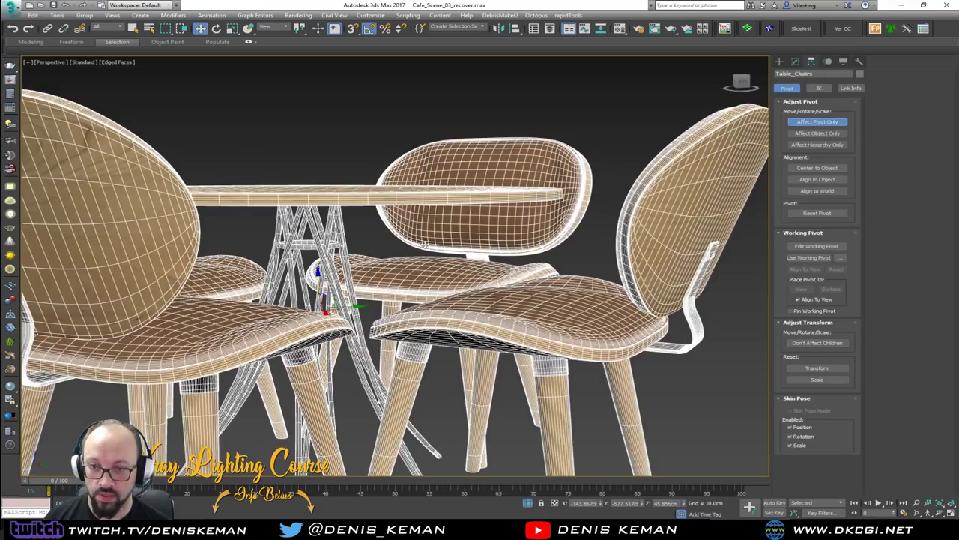
scroll(333, 191, down, 8)
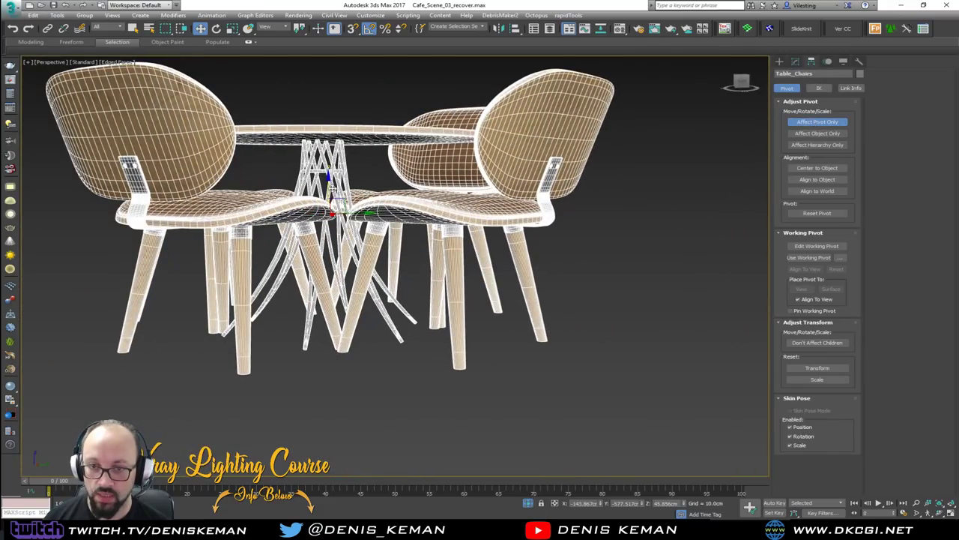
drag(331, 212, 458, 374)
click(817, 122)
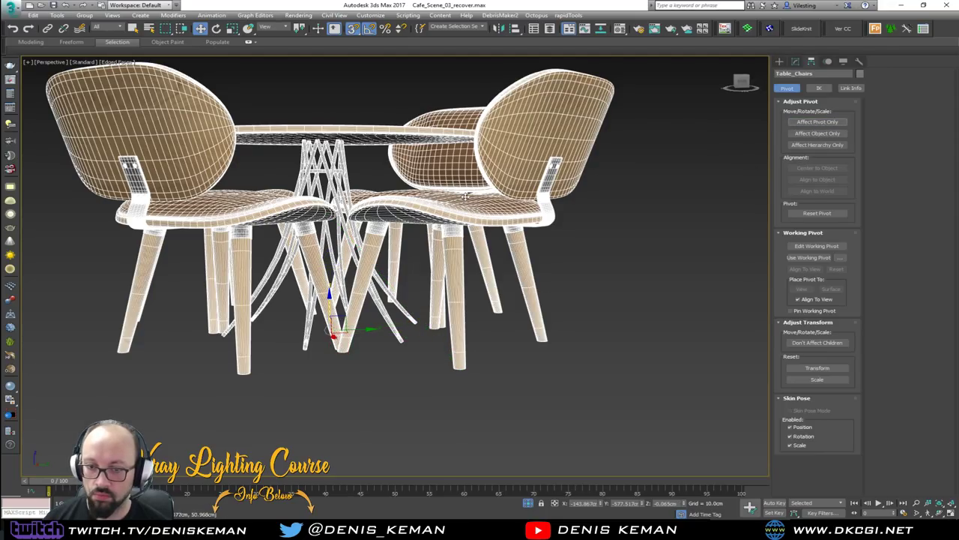
key(s)
End isolation of the Table_Chairs group to bring back the whole cafe scene.
alt+middle_drag(429, 324, 419, 355)
click(389, 313)
click(363, 223)
right_click(404, 245)
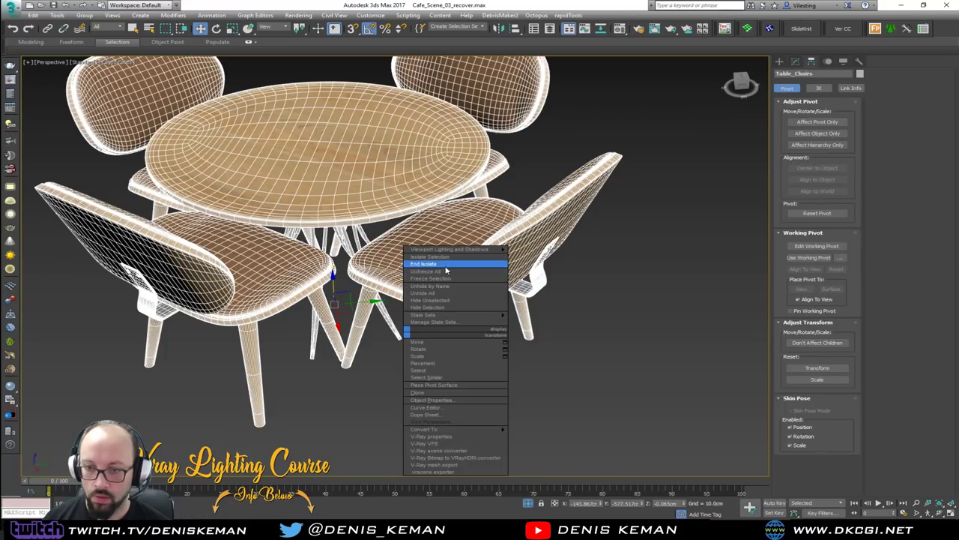
click(445, 264)
scroll(445, 266, down, 5)
alt+middle_drag(445, 266, 421, 259)
scroll(489, 272, down, 2)
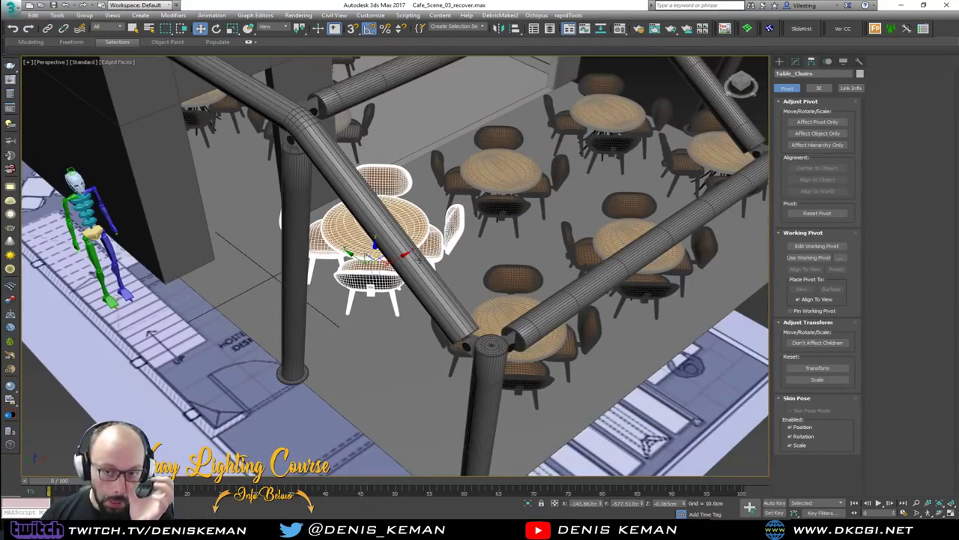
Save the scene as Cafe_Scene_03.max.
click(11, 6)
click(30, 89)
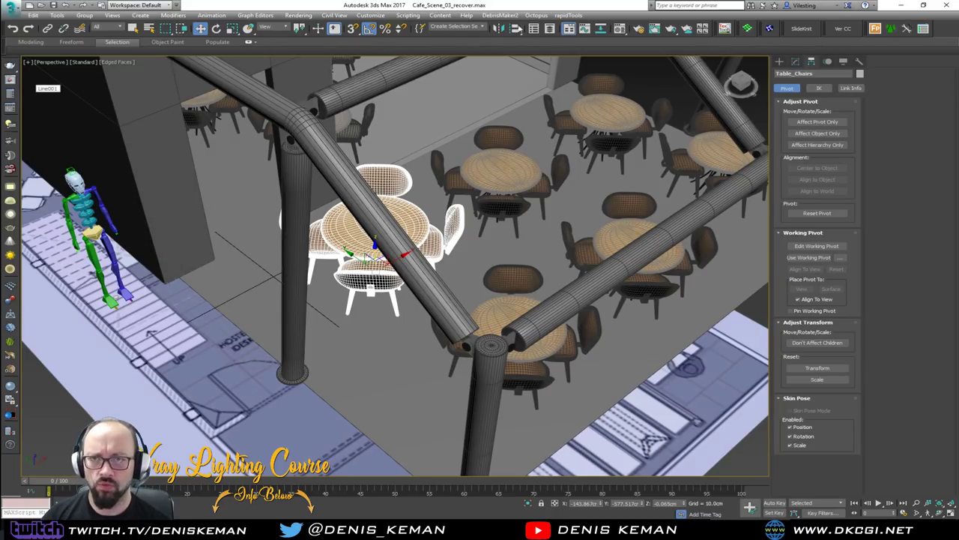
click(10, 6)
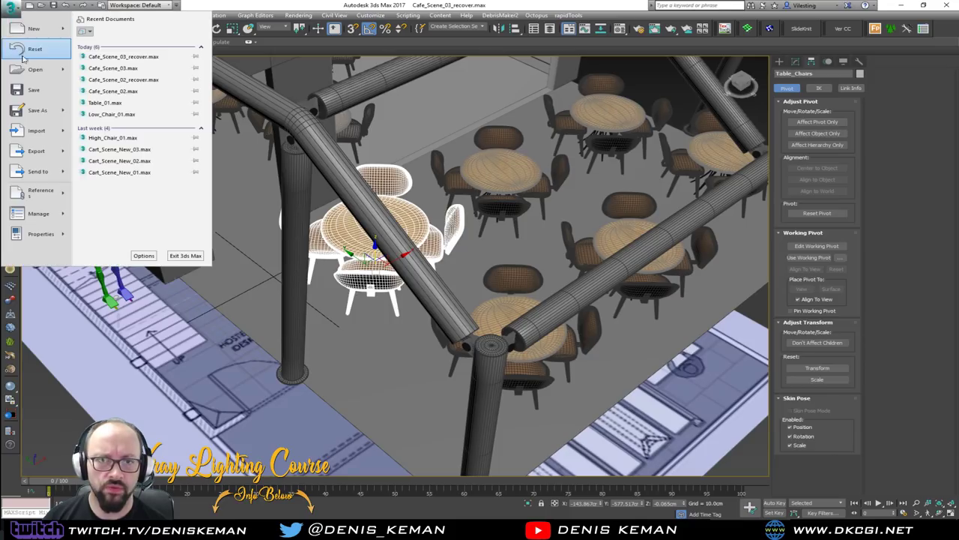
click(35, 114)
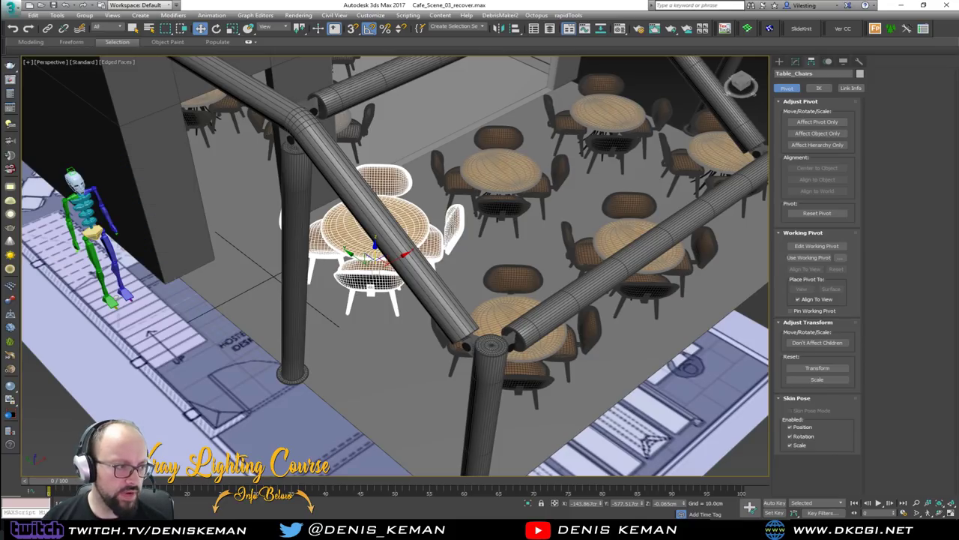
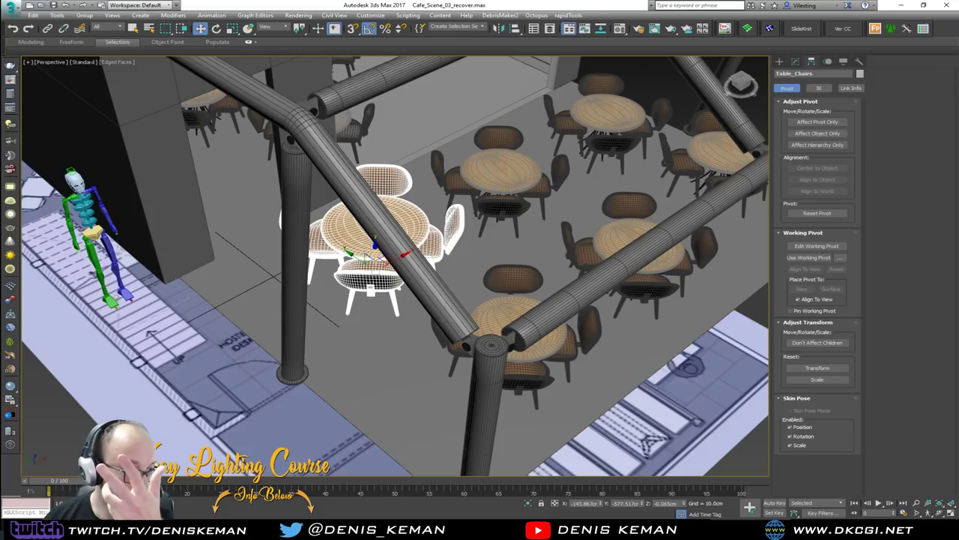
click(509, 297)
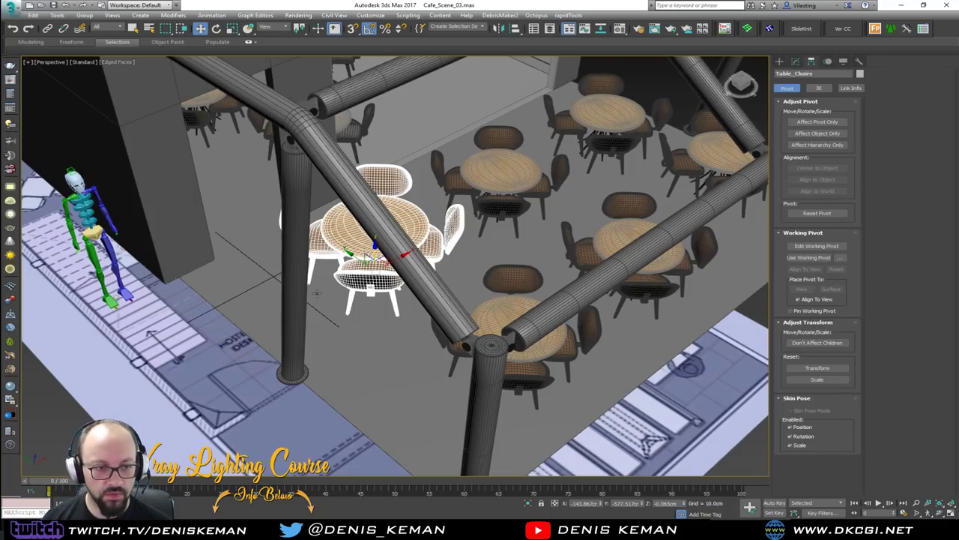
Clone the Table_Chairs group along its row as two instances, placing them over the neighbouring table sets.
alt+middle_drag(418, 248, 307, 301)
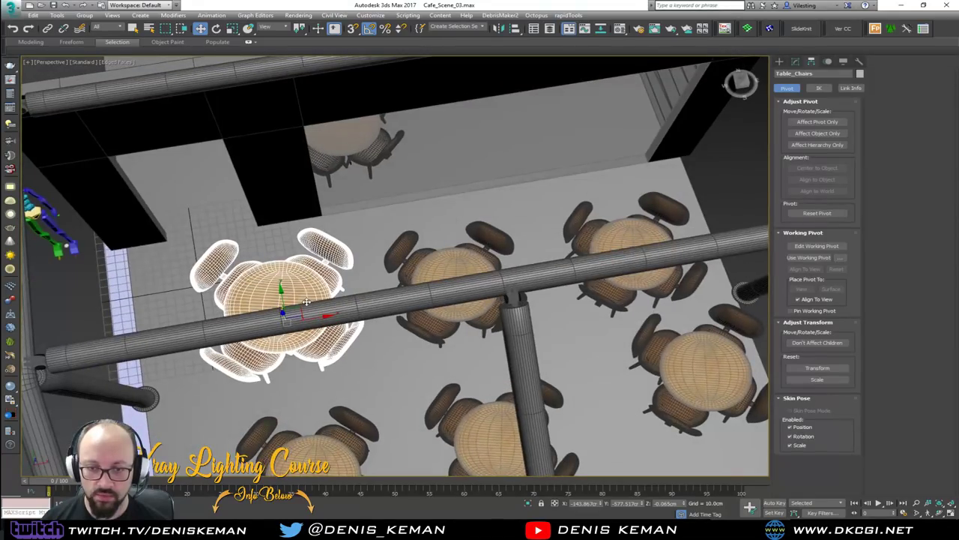
scroll(306, 302, up, 6)
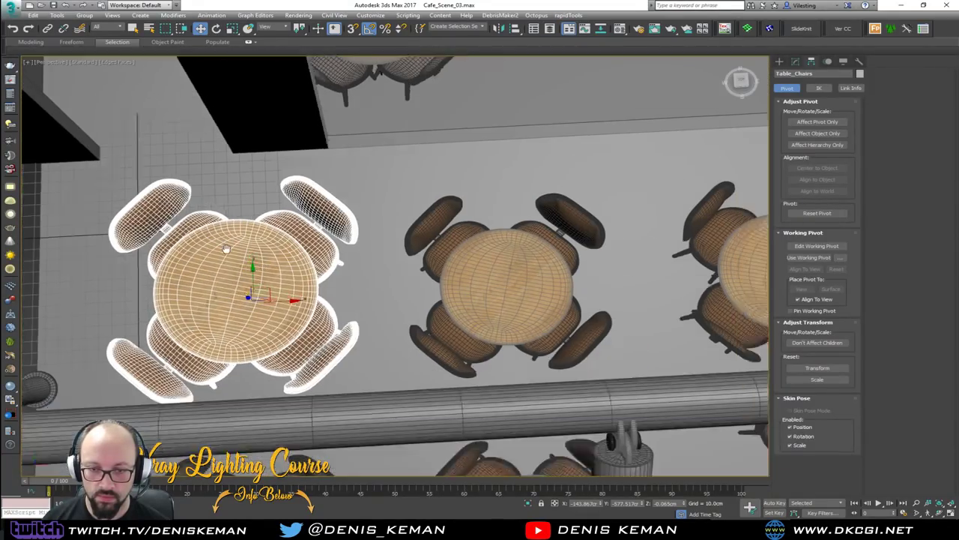
scroll(226, 248, down, 2)
shift+drag(219, 265, 450, 256)
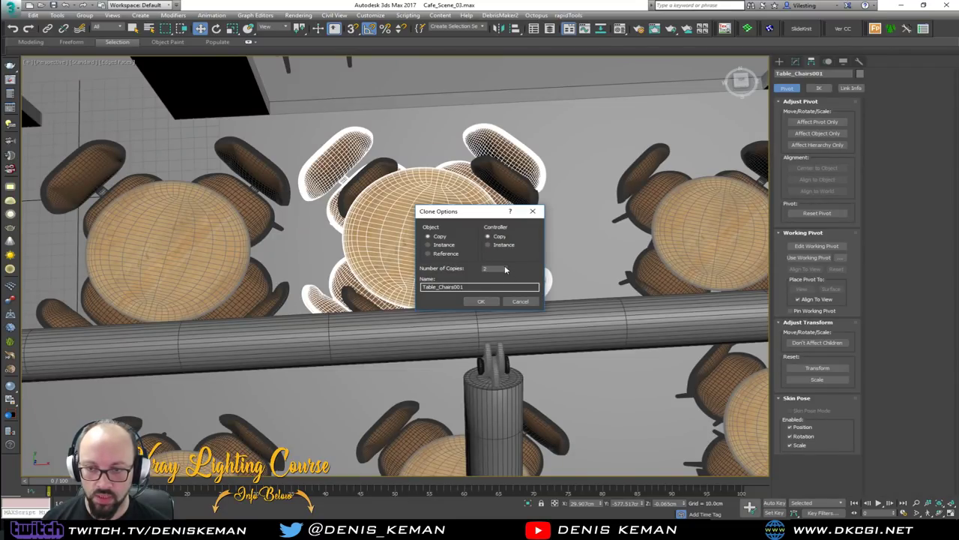
click(442, 245)
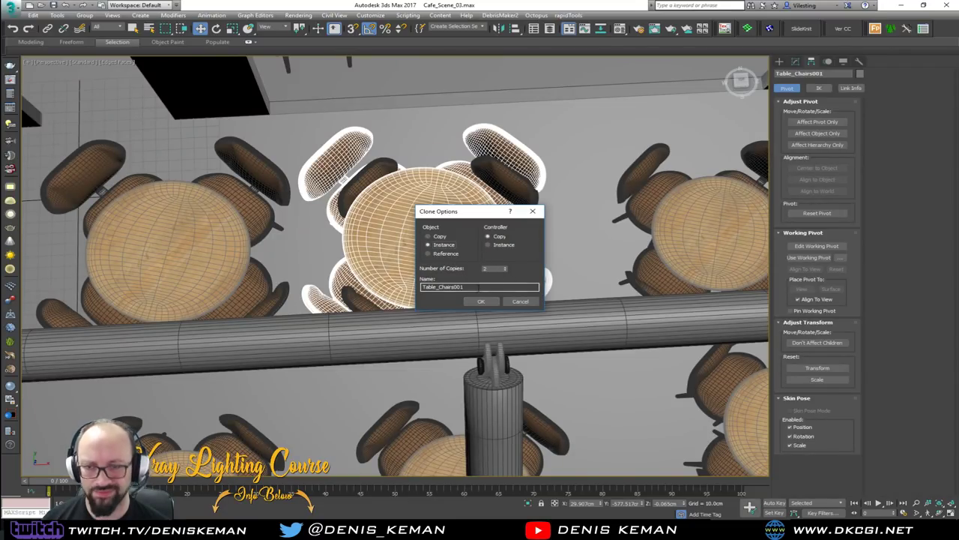
click(481, 301)
Delete the old table set that overlaps the first new Table_Chairs instance in the middle of the row.
mouse_move(450, 235)
alt+middle_down()
mouse_move(447, 175)
mouse_move(456, 210)
mouse_move(472, 211)
alt+middle_up()
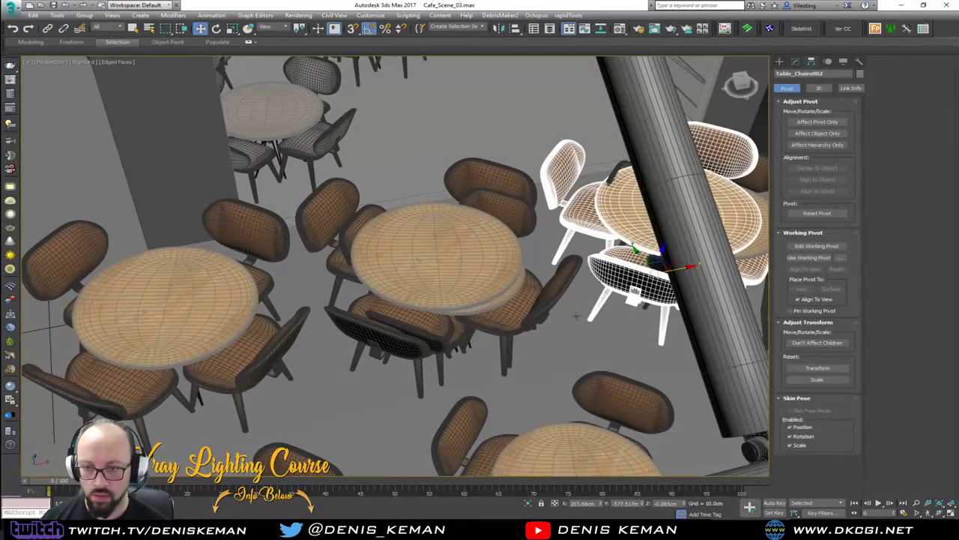
click(472, 213)
click(510, 298)
key(Delete)
middle_drag(502, 275, 196, 287)
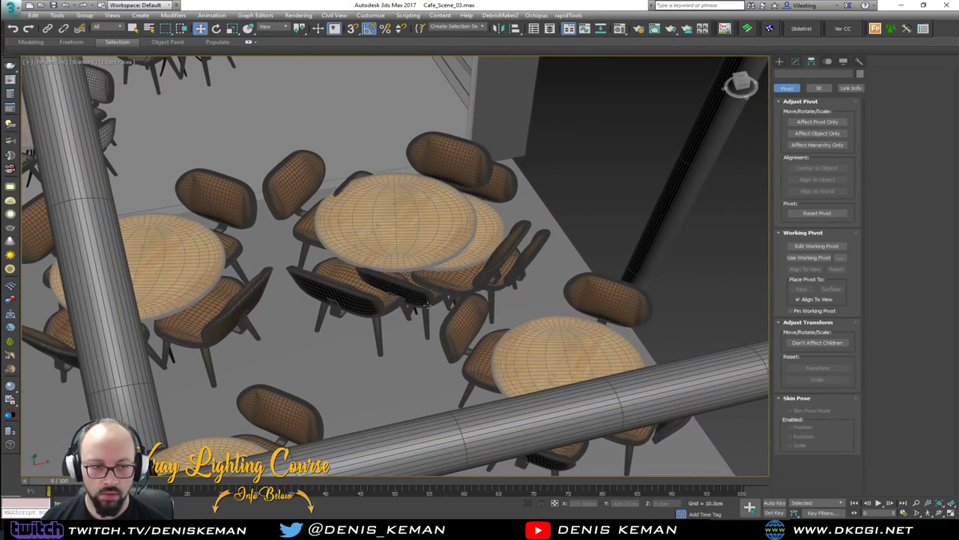
mouse_move(412, 313)
alt+middle_down()
mouse_move(396, 306)
mouse_move(404, 296)
alt+middle_up()
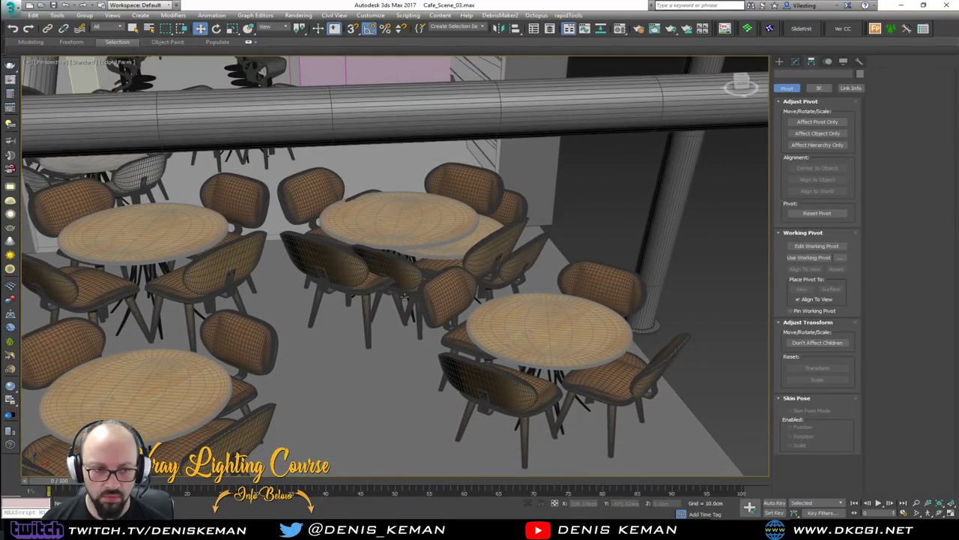
Delete the old table set at the end of the row and position a Table_Chairs instance in its place.
scroll(420, 285, up, 3)
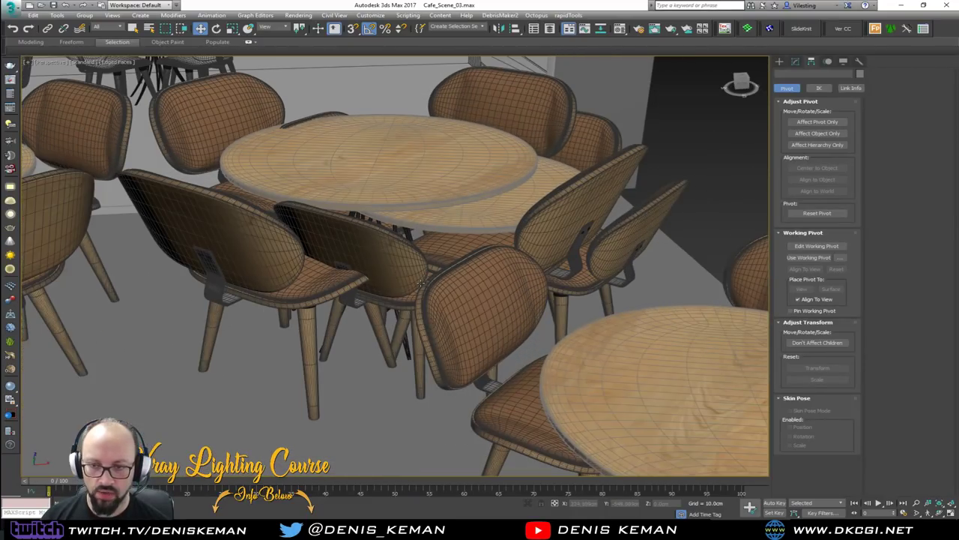
click(478, 226)
key(Delete)
scroll(316, 251, down, 5)
alt+middle_drag(315, 250, 323, 256)
click(334, 266)
shift+drag(349, 287, 624, 286)
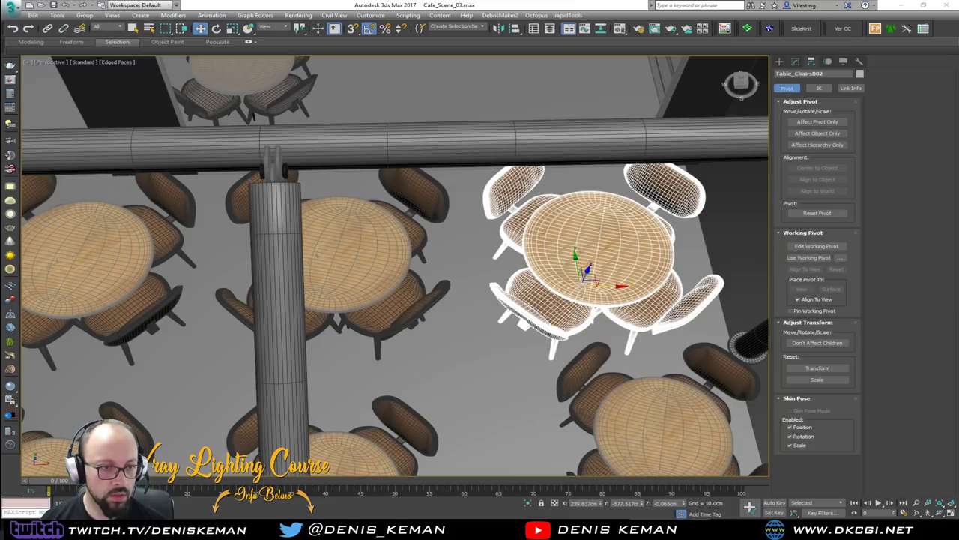
Switch to Discord and view the image attached to the newest message in the streaming_related channel.
drag(0, 112, 526, 90)
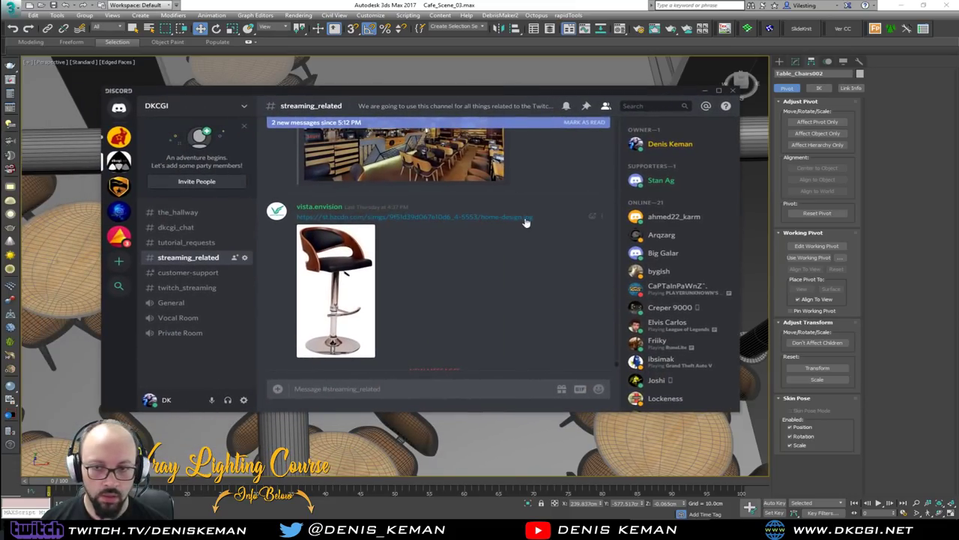
scroll(485, 290, down, 1)
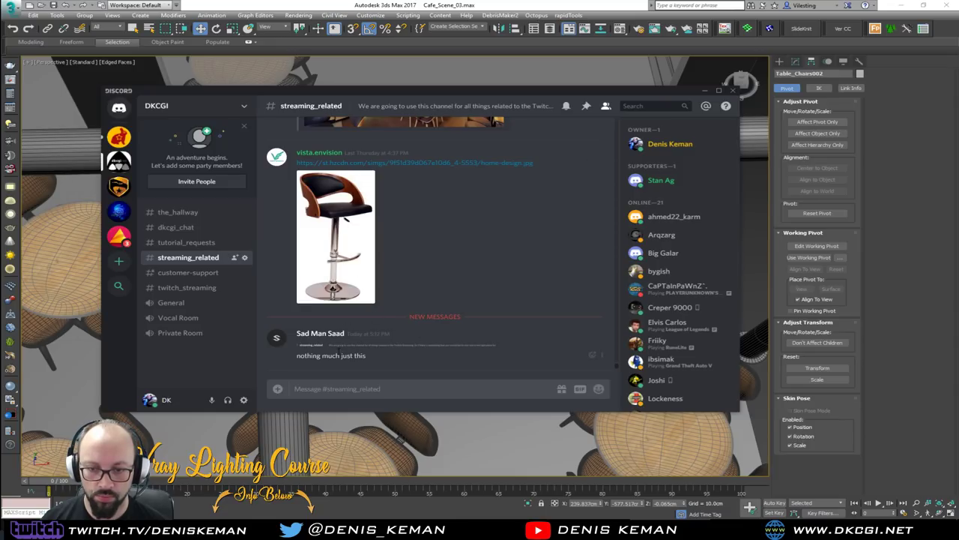
click(353, 346)
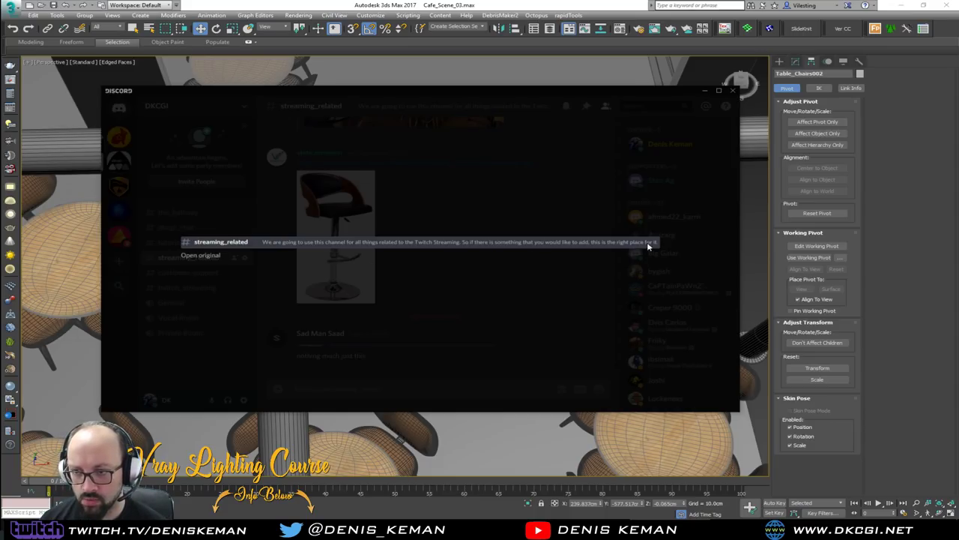
click(471, 280)
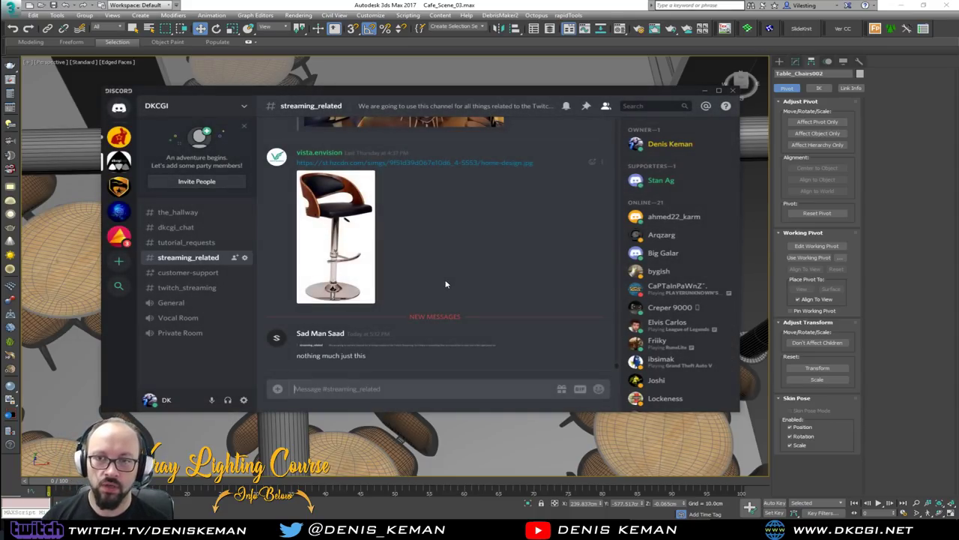
Read the full topic description of the streaming_related channel, close it and return to 3ds Max.
click(449, 103)
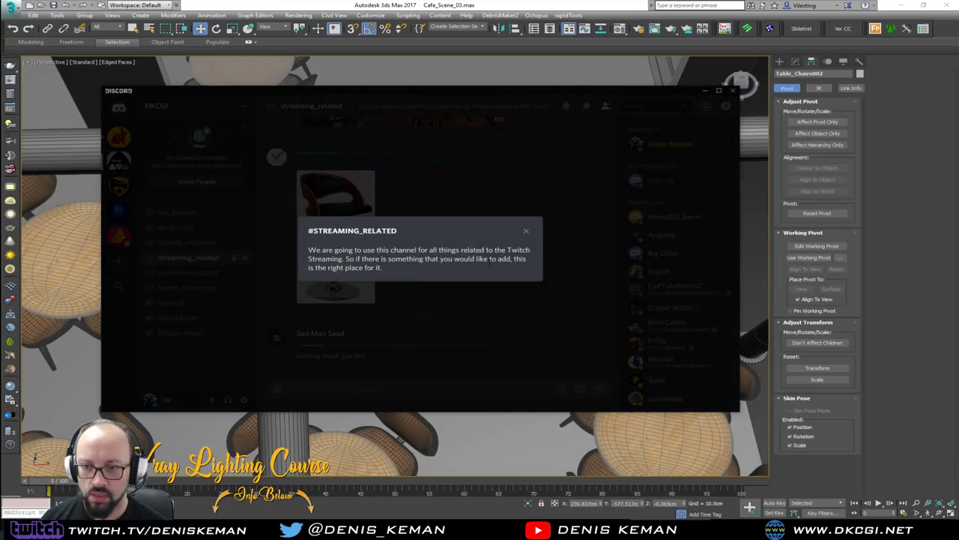
drag(507, 250, 343, 259)
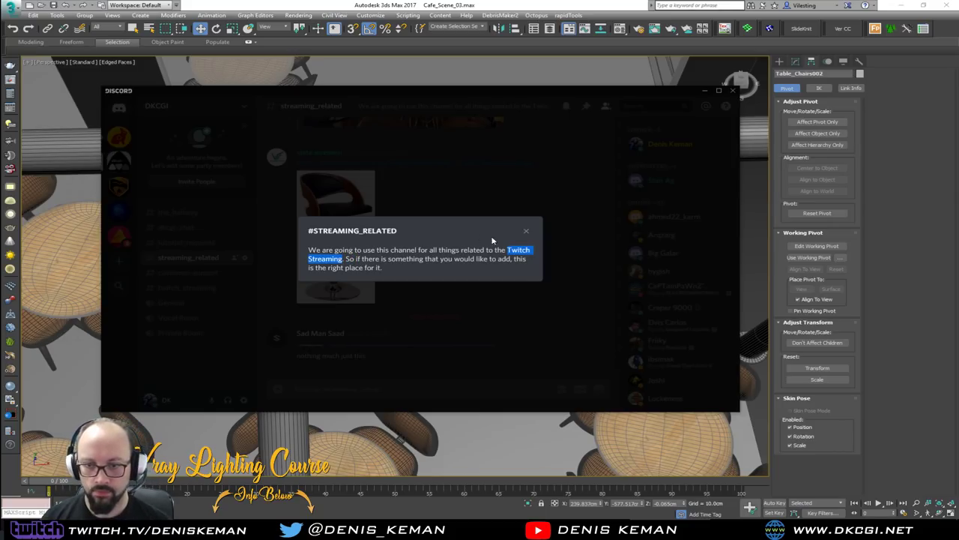
click(526, 230)
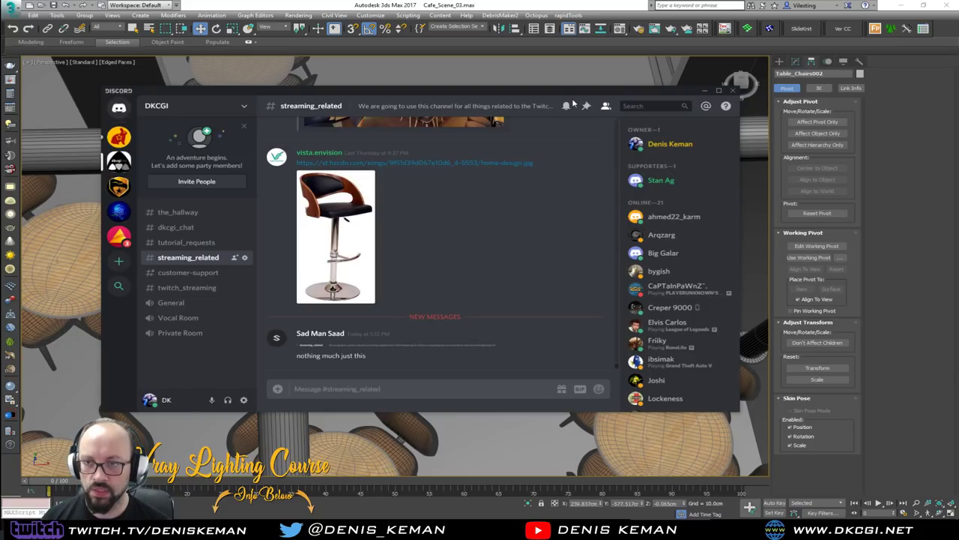
drag(561, 95, 587, 106)
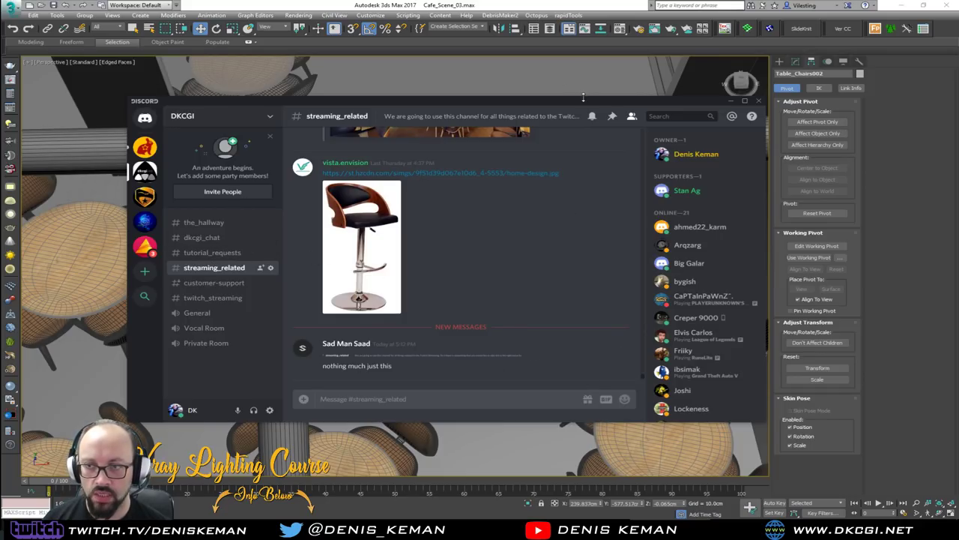
drag(584, 99, 0, 66)
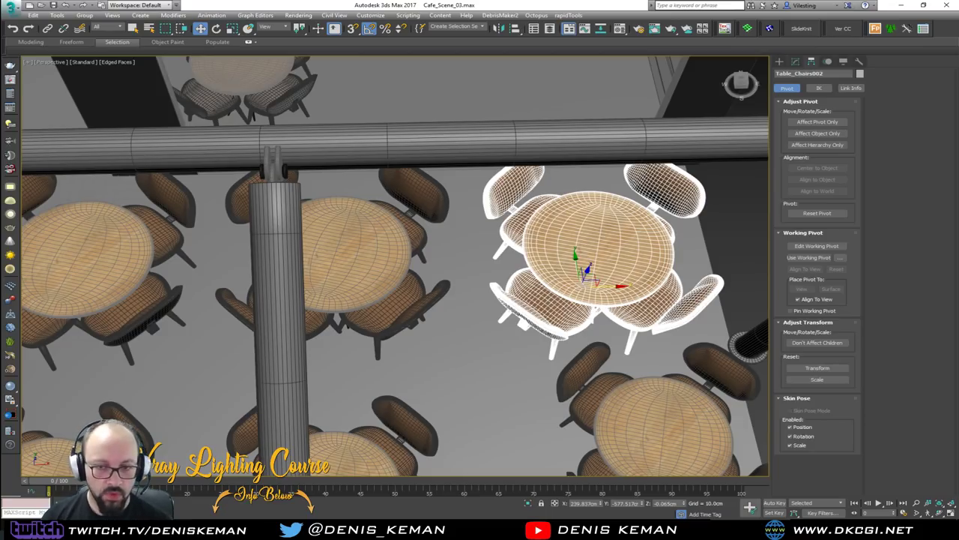
Clone the row of three Table_Chairs groups over the old table sets along the terrace's outer edge.
scroll(367, 293, down, 2)
middle_drag(366, 293, 472, 238)
middle_drag(472, 238, 299, 153)
middle_drag(298, 153, 416, 246)
ctrl+click(394, 272)
ctrl+click(256, 335)
middle_drag(321, 331, 321, 223)
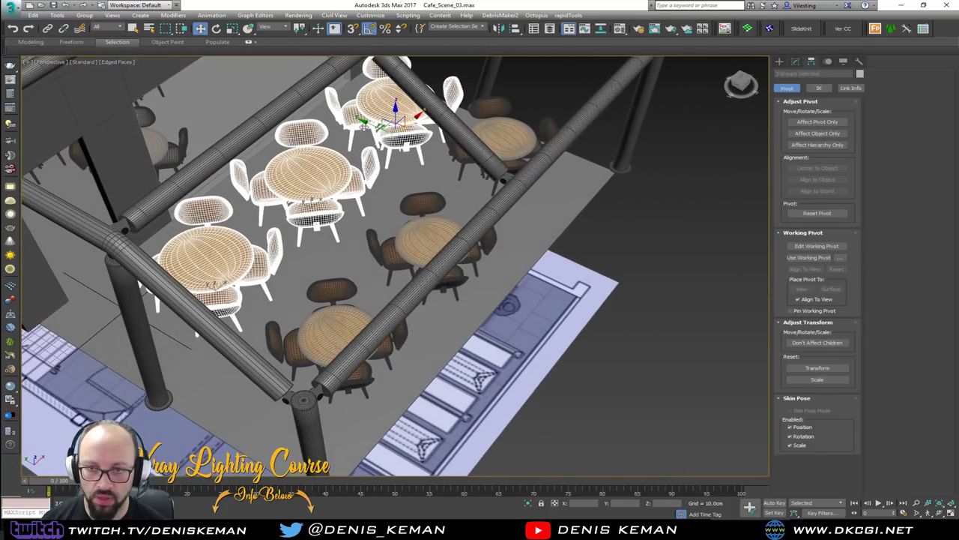
mouse_move(367, 126)
shift+mouse_down()
mouse_move(558, 188)
mouse_move(599, 218)
mouse_move(513, 180)
shift+mouse_up()
key(Return)
scroll(424, 252, down, 1)
middle_drag(424, 252, 380, 268)
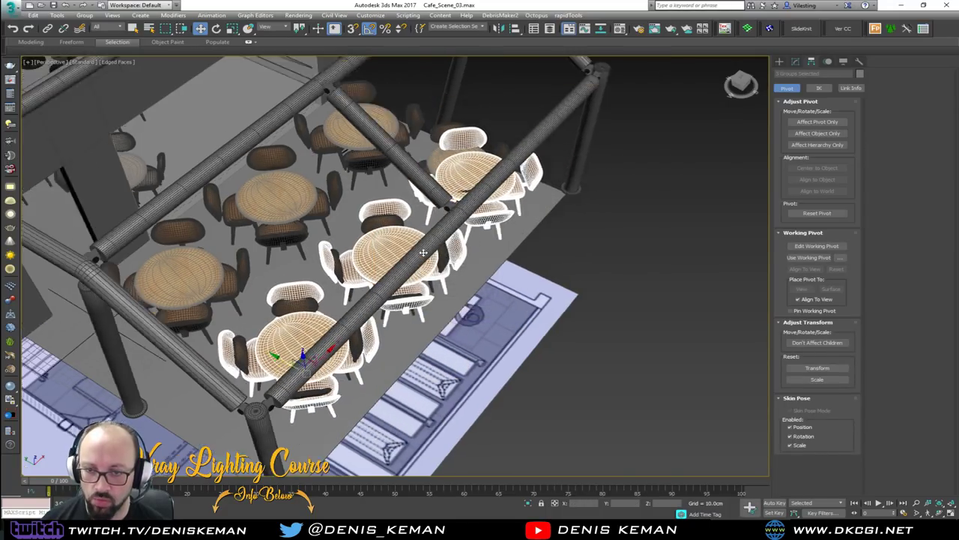
Delete the old table sets that overlap the new Table_Chairs instances in the outer terrace row.
click(379, 225)
scroll(282, 339, up, 4)
key(Delete)
click(297, 268)
key(Delete)
middle_drag(470, 123, 405, 257)
click(462, 178)
Clone the original Table_Chairs group from the terrace into the indoor area, placing it beside the plank wall.
scroll(435, 191, down, 8)
scroll(442, 204, up, 3)
click(360, 352)
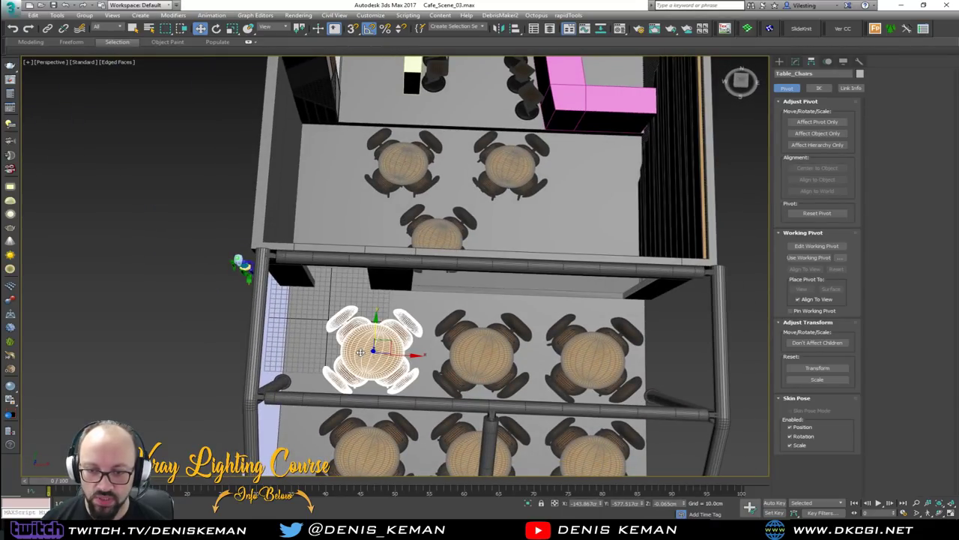
scroll(377, 349, up, 2)
mouse_move(396, 341)
shift+mouse_down()
mouse_move(655, 158)
mouse_move(700, 153)
shift+mouse_up()
click(480, 302)
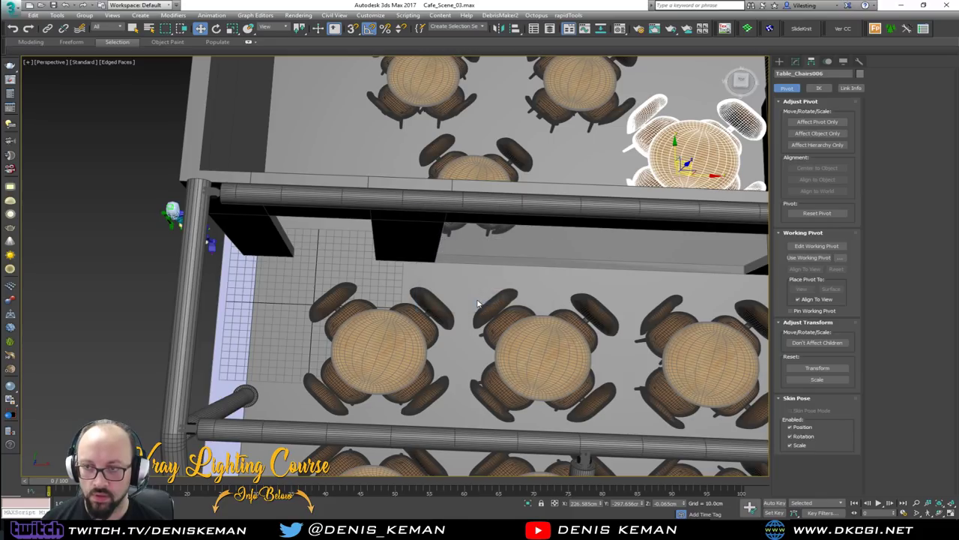
Clone the new indoor Table_Chairs set away from the plank wall, placing it near the old indoor sets.
key(z)
scroll(489, 303, down, 4)
mouse_move(474, 324)
shift+mouse_down()
mouse_move(502, 253)
mouse_move(465, 228)
mouse_move(336, 300)
mouse_move(342, 304)
shift+mouse_up()
click(480, 302)
alt+middle_drag(345, 302, 318, 288)
key(z)
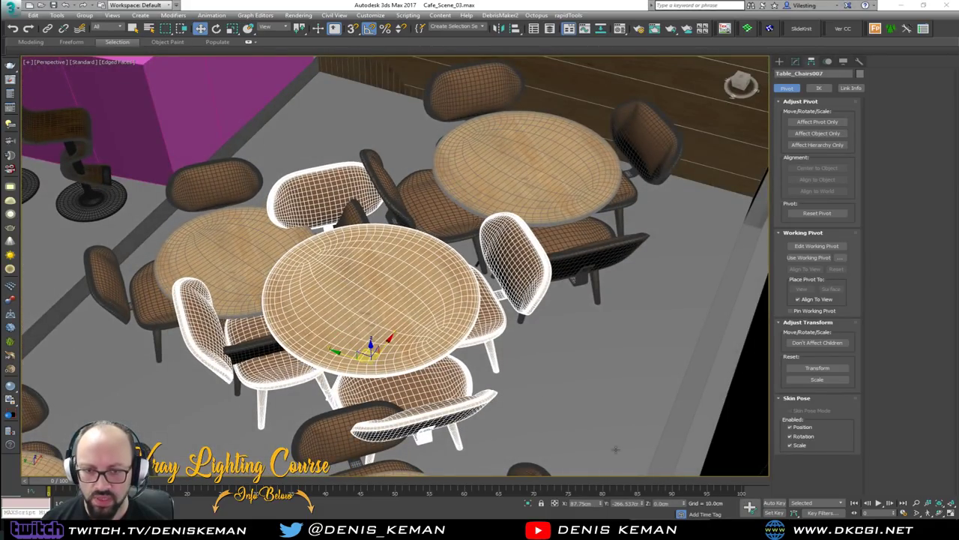
Switch to Discord, browse the bar stool, chair and interior reference images in the streaming_related channel, and return to 3ds Max.
drag(0, 141, 463, 142)
scroll(455, 248, up, 6)
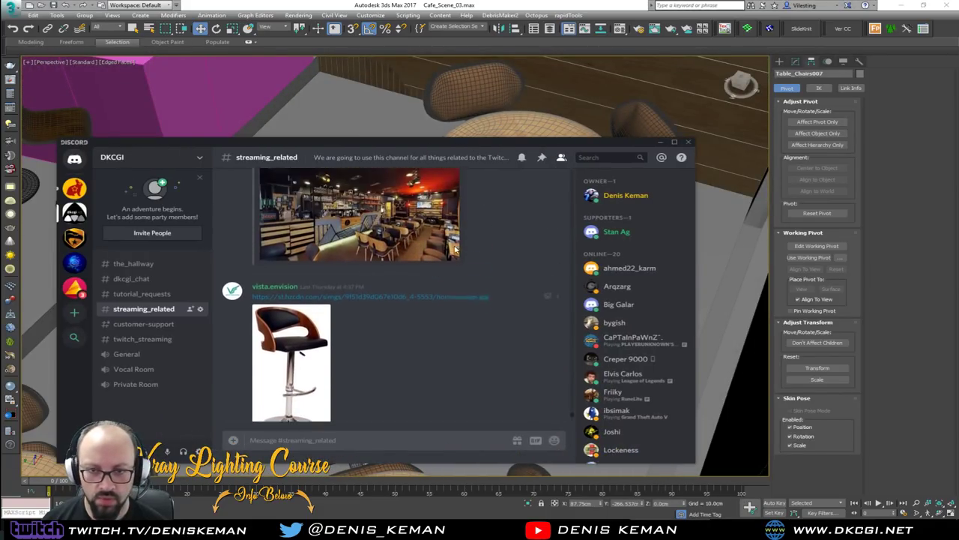
scroll(454, 250, up, 3)
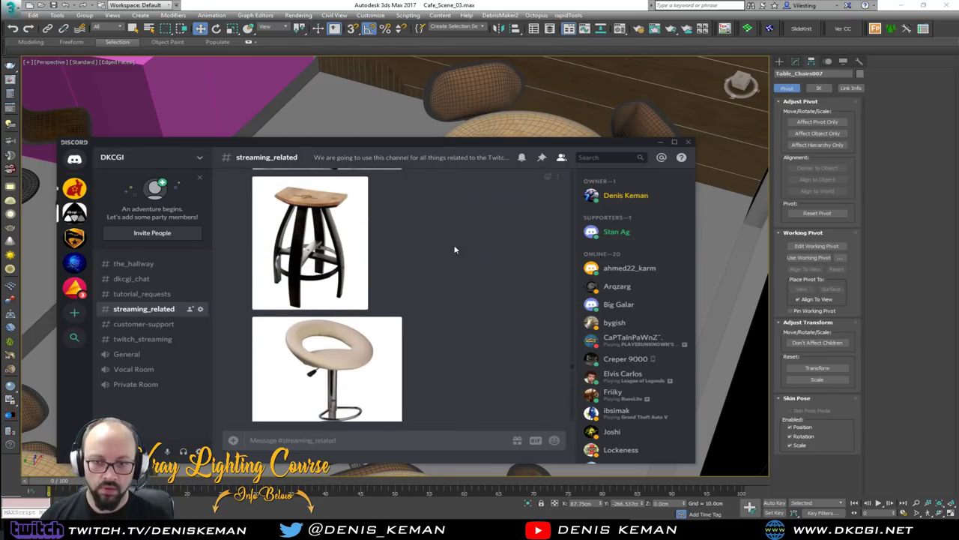
scroll(454, 249, up, 3)
scroll(454, 249, up, 10)
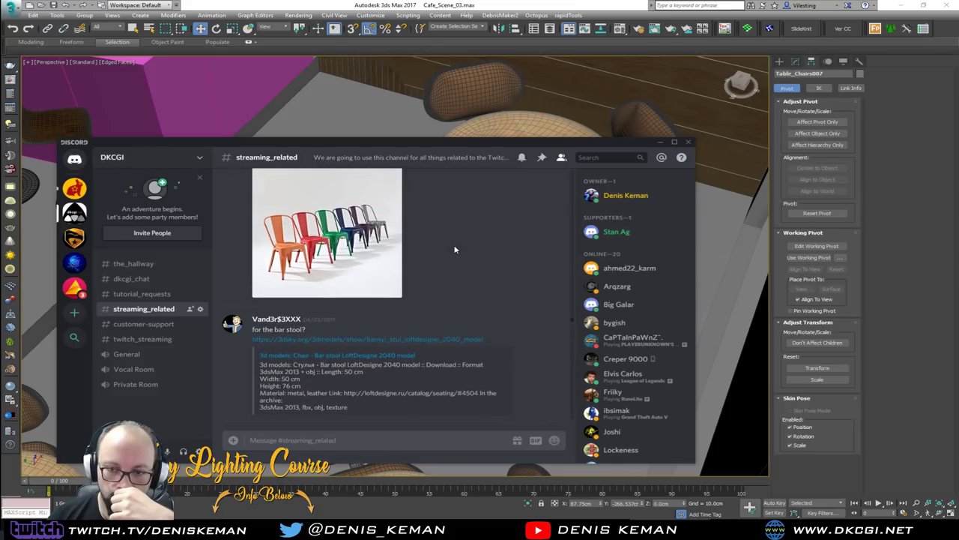
scroll(454, 249, up, 10)
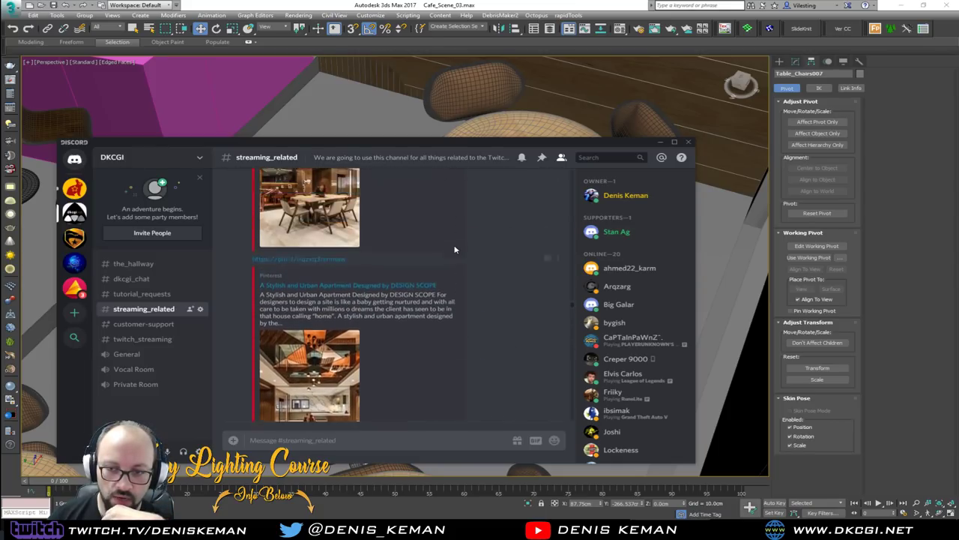
scroll(454, 249, up, 2)
scroll(455, 246, down, 4)
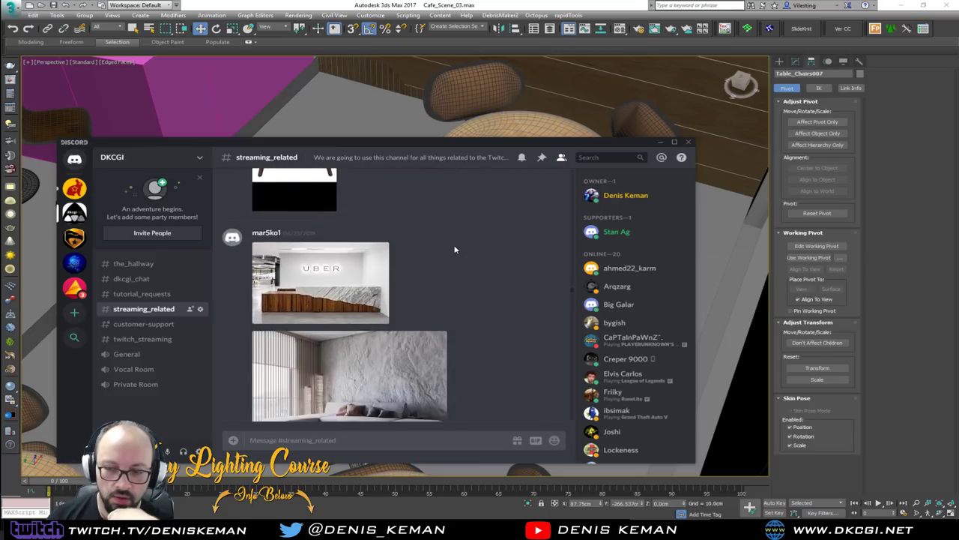
scroll(574, 295, down, 15)
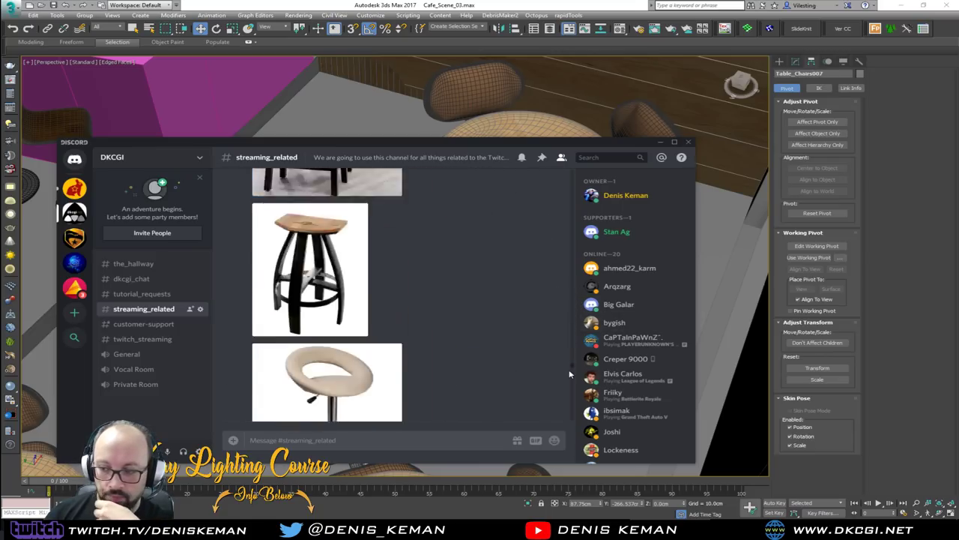
drag(430, 139, 0, 98)
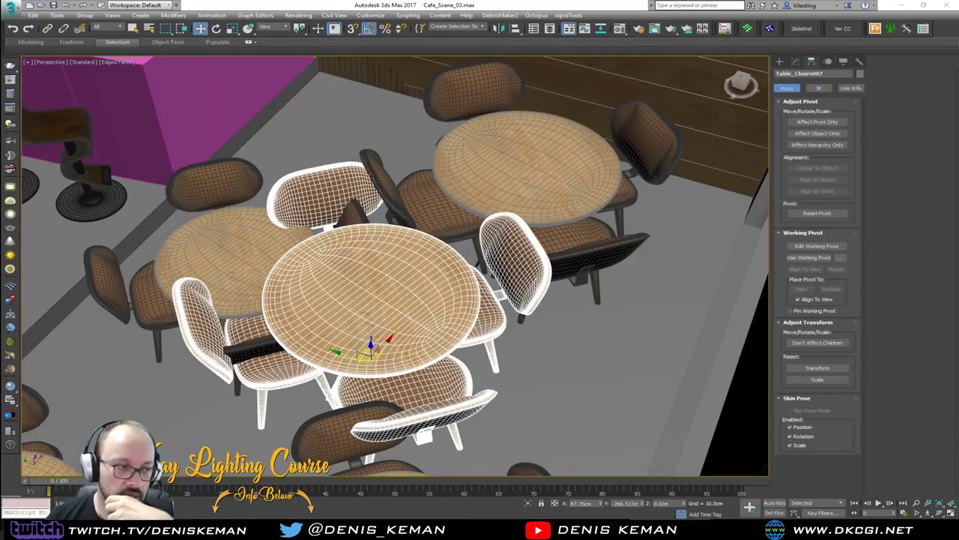
Remove the old table set in front of the counter and move the Table_Chairs007 instance into its place.
middle_drag(441, 343, 388, 296)
scroll(384, 239, down, 3)
alt+middle_drag(385, 239, 386, 325)
click(382, 289)
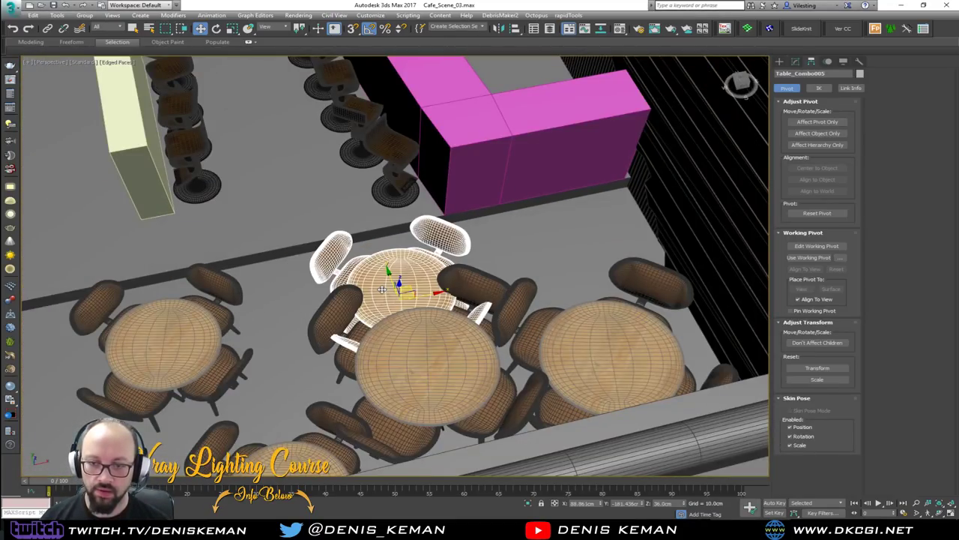
click(428, 366)
drag(436, 376, 375, 322)
alt+middle_drag(374, 322, 376, 263)
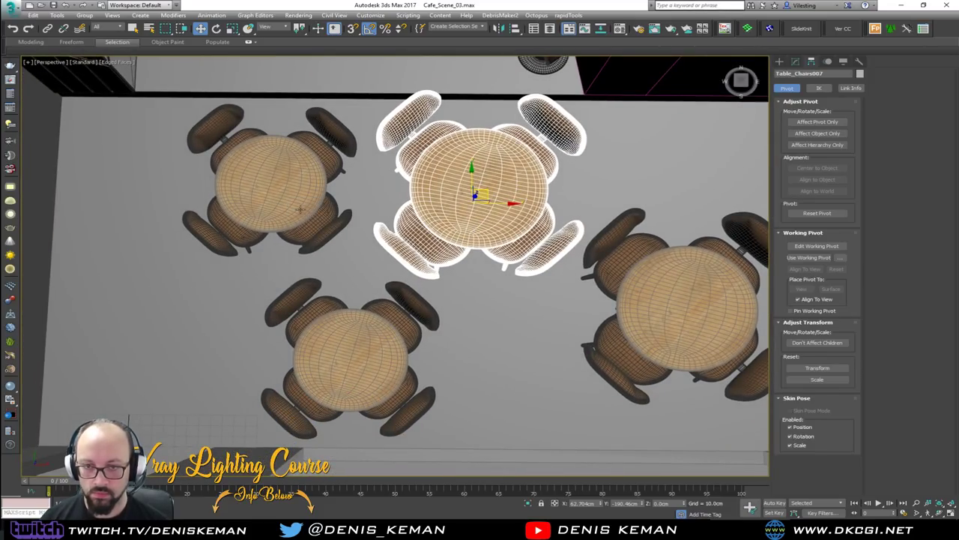
Delete the old table set in the indoor corner and clone the Table_Chairs007 set into its place.
click(299, 208)
key(Delete)
click(490, 203)
shift+drag(508, 204, 182, 201)
click(481, 302)
Clone the corner table set over the remaining old indoor set near the terrace wall and remove that old set.
mouse_move(258, 199)
mouse_down()
mouse_move(325, 293)
mouse_move(341, 351)
mouse_move(362, 329)
mouse_up()
click(482, 300)
mouse_move(482, 293)
middle_down()
mouse_move(305, 272)
mouse_move(352, 279)
mouse_move(426, 265)
mouse_move(295, 287)
mouse_move(501, 240)
mouse_move(472, 289)
mouse_move(408, 300)
middle_up()
click(281, 293)
Adjust the placement of the new indoor table sets, shifting the one beside the plank wall closer to the terrace wall.
scroll(295, 287, down, 3)
click(473, 289)
drag(395, 291, 384, 341)
middle_drag(434, 265, 361, 323)
middle_drag(370, 177, 354, 300)
click(457, 213)
drag(433, 212, 460, 212)
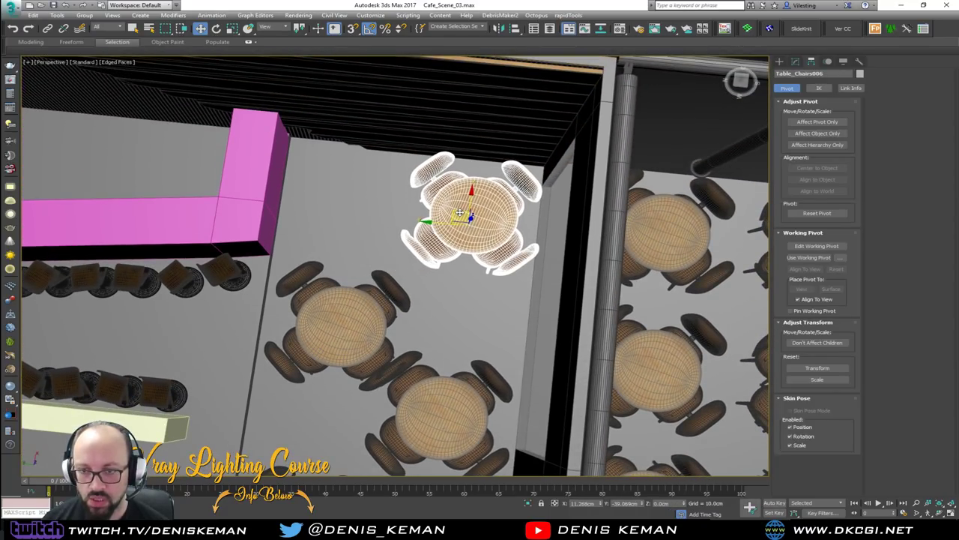
Move the table set in front of the counter closer to the plank wall.
click(331, 316)
drag(331, 316, 331, 284)
mouse_move(332, 287)
alt+middle_down()
mouse_move(230, 288)
mouse_move(317, 284)
alt+middle_up()
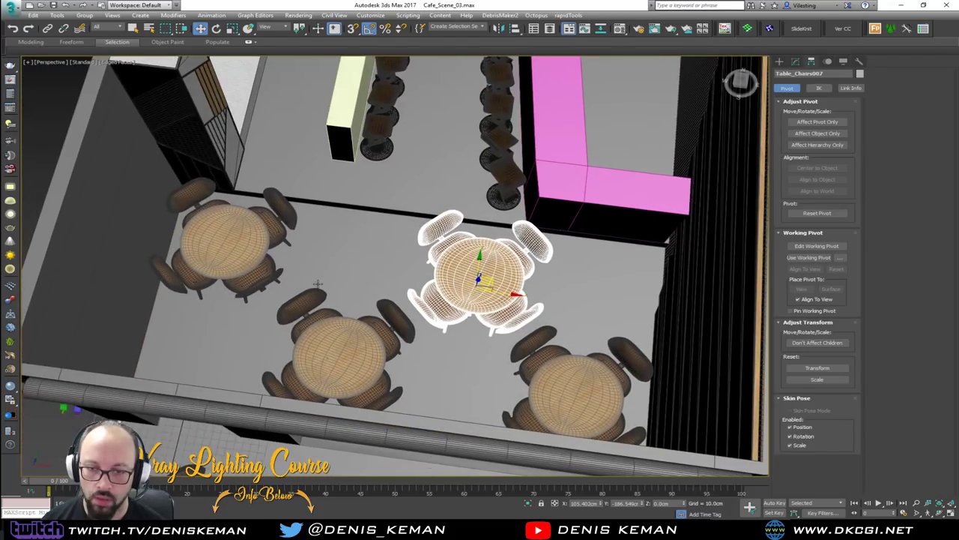
Rotate the indoor table sets near the counter and the terrace wall about 45 degrees, and try rotating the corner set as well.
scroll(455, 303, up, 3)
drag(497, 306, 521, 294)
click(340, 367)
middle_drag(300, 346, 350, 368)
drag(357, 374, 374, 374)
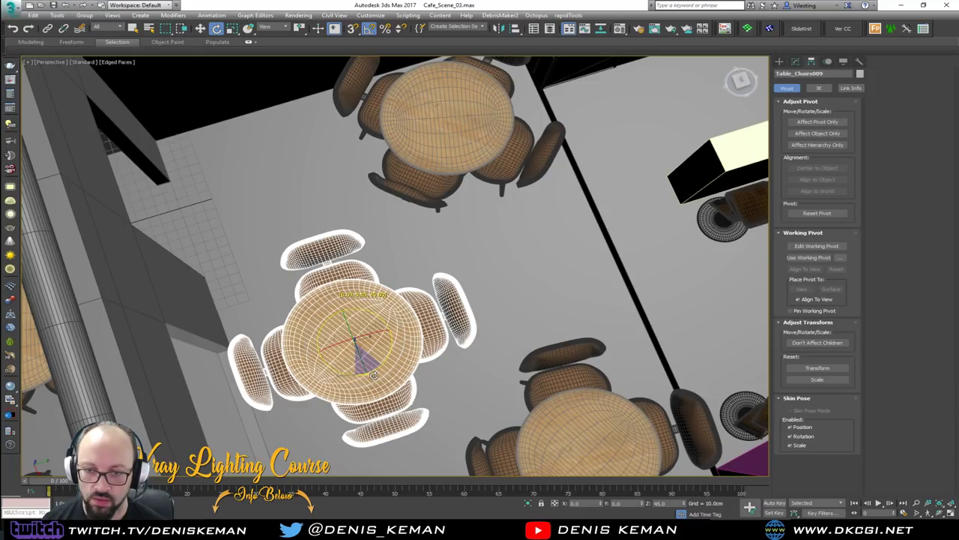
middle_drag(373, 374, 352, 460)
click(446, 210)
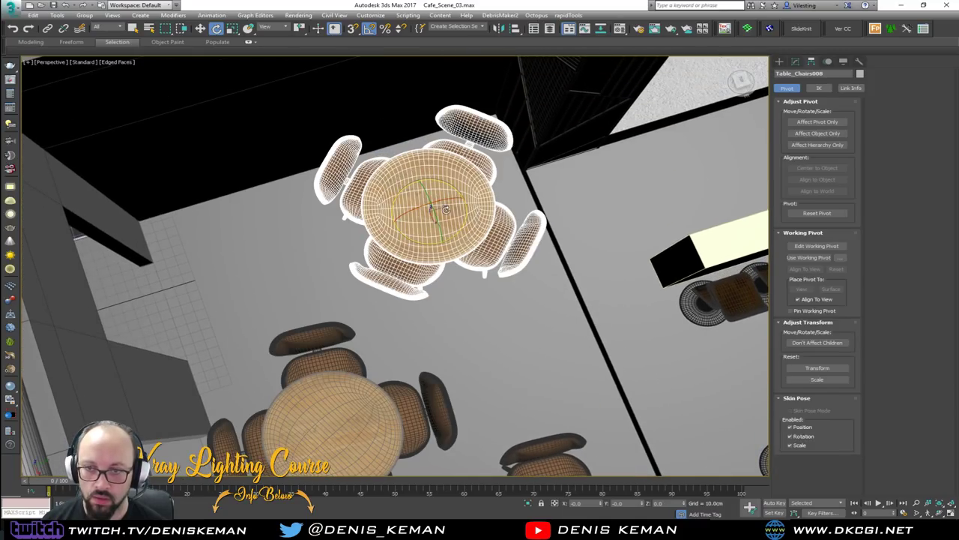
drag(454, 236, 483, 234)
Clear the selection and turn off the edged faces display in the perspective view.
scroll(483, 234, down, 3)
alt+middle_drag(484, 234, 309, 258)
scroll(543, 178, down, 3)
click(578, 167)
alt+middle_drag(423, 241, 546, 200)
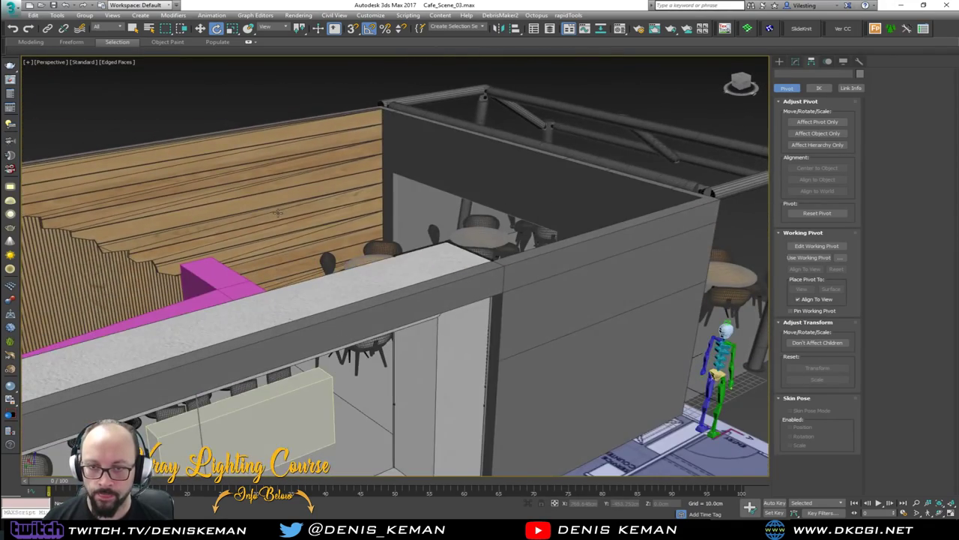
scroll(278, 212, up, 5)
key(F4)
Examine the wooden plank wall and its stepped transition behind the counter.
alt+middle_drag(353, 233, 401, 250)
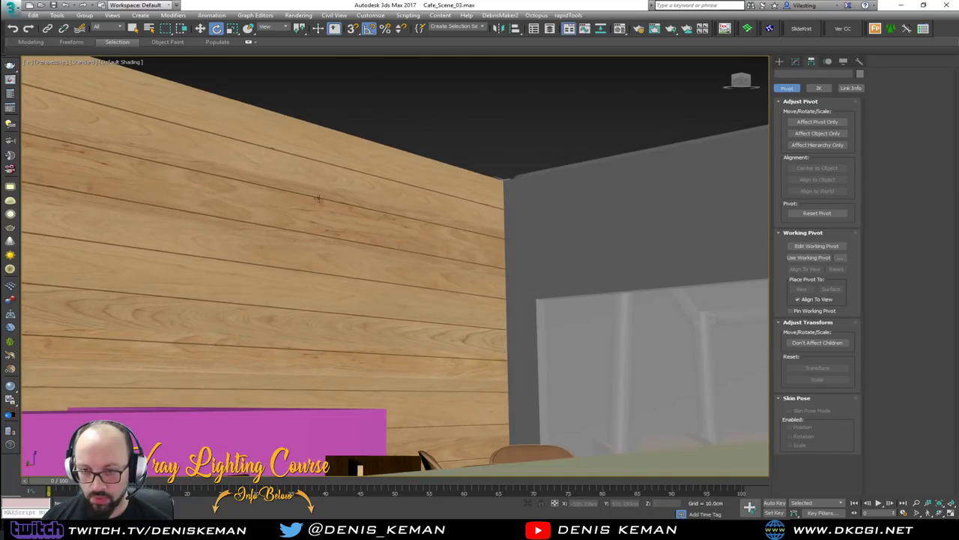
alt+middle_drag(413, 203, 362, 230)
middle_drag(322, 199, 481, 201)
scroll(502, 197, down, 3)
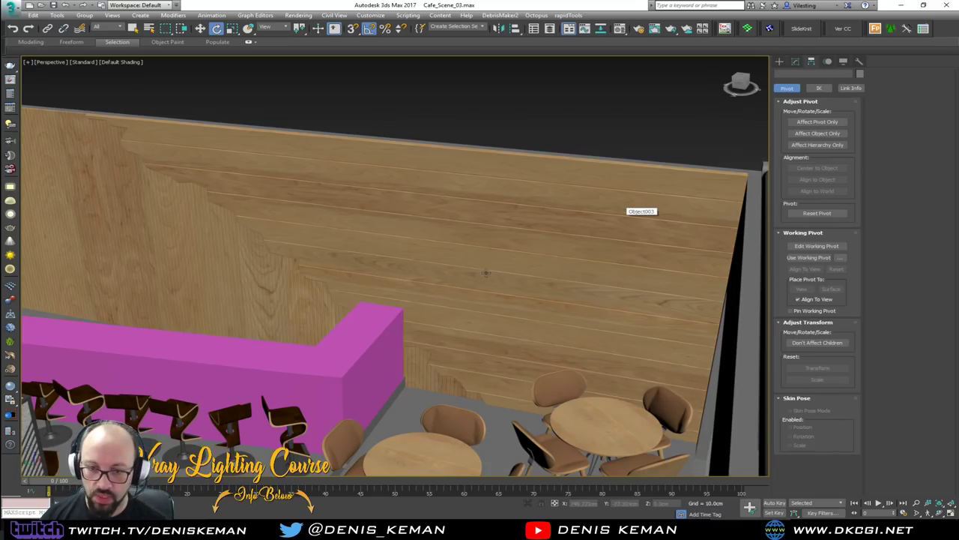
scroll(240, 265, down, 5)
middle_drag(240, 266, 360, 247)
alt+middle_drag(237, 248, 316, 253)
Move the Table_Chairs009 set along the terrace wall, away from the doorway opening.
scroll(301, 242, up, 3)
middle_drag(340, 197, 385, 264)
click(383, 282)
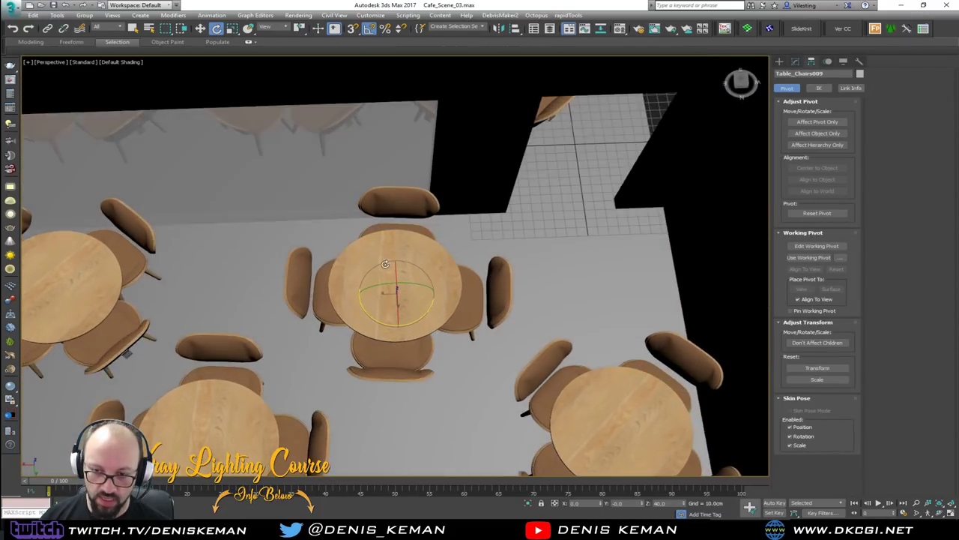
key(w)
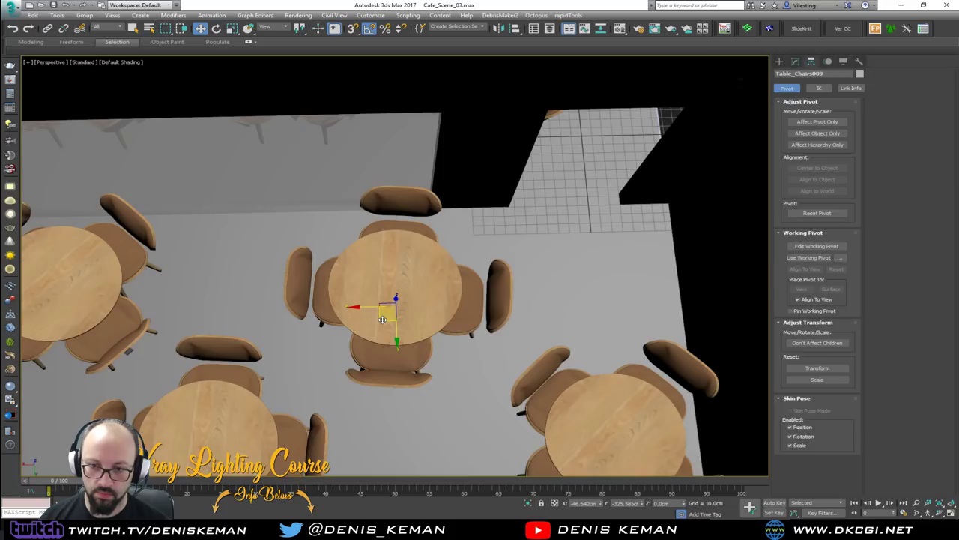
drag(382, 315, 345, 311)
key(F3)
key(F3)
mouse_move(275, 210)
middle_down()
mouse_move(362, 206)
mouse_move(474, 233)
middle_up()
mouse_move(473, 233)
alt+middle_down()
mouse_move(525, 174)
mouse_move(550, 165)
mouse_move(492, 216)
mouse_move(458, 312)
mouse_move(516, 280)
mouse_move(508, 260)
mouse_move(371, 321)
alt+middle_up()
middle_drag(506, 178, 449, 227)
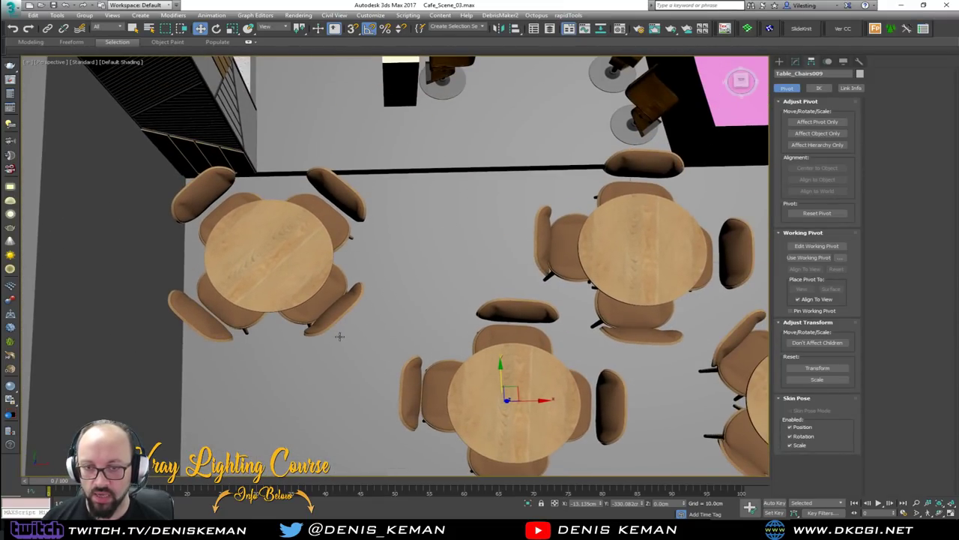
Clear the wall corner beside the slatted partition by removing its table set, and shift the neighbouring table set.
scroll(362, 285, down, 5)
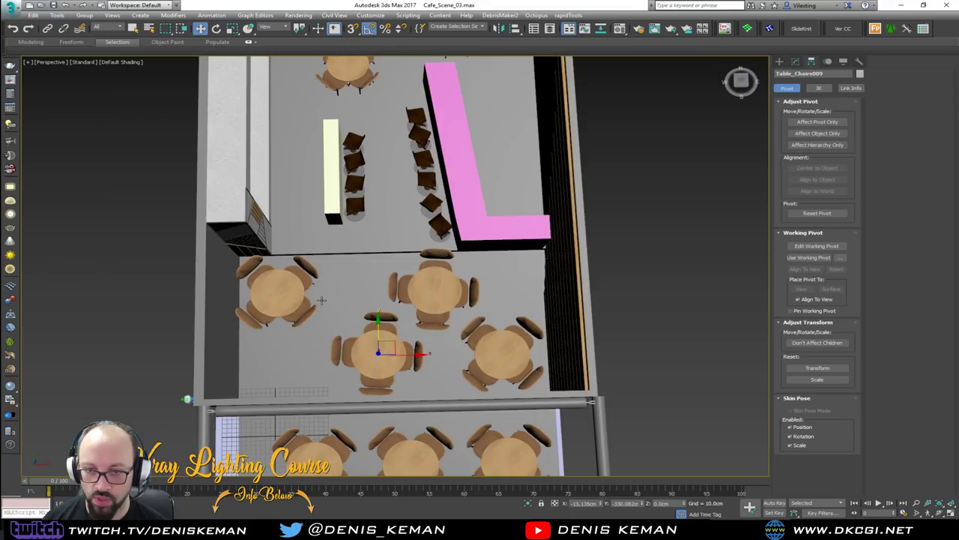
scroll(285, 293, up, 5)
click(394, 315)
middle_drag(394, 315, 332, 218)
alt+middle_drag(371, 264, 386, 301)
click(390, 290)
drag(432, 320, 435, 288)
middle_drag(445, 289, 216, 274)
alt+middle_drag(287, 268, 223, 271)
click(674, 288)
Turn on edged faces and move the pale yellow bar block with its four stools into the emptied corner beside the slatted partition.
middle_drag(369, 244, 444, 255)
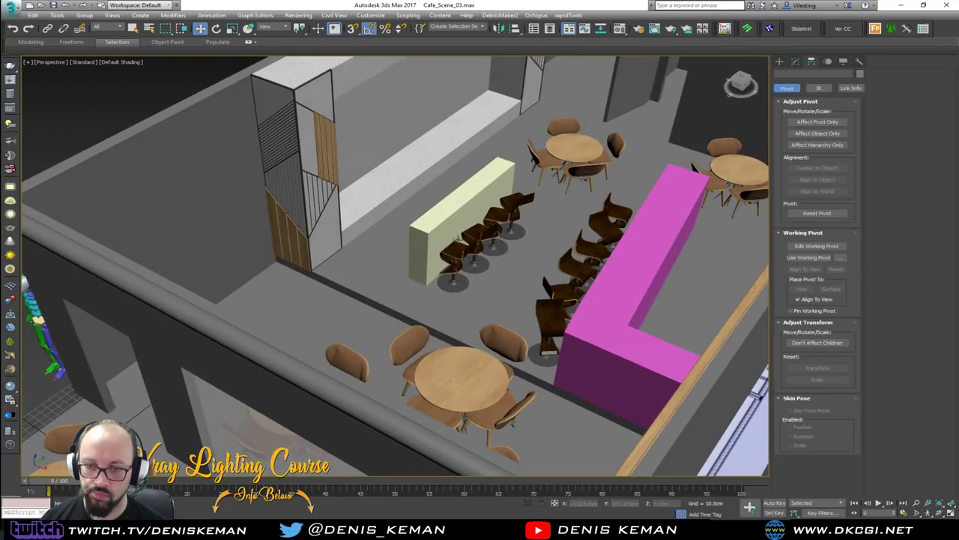
scroll(420, 244, up, 5)
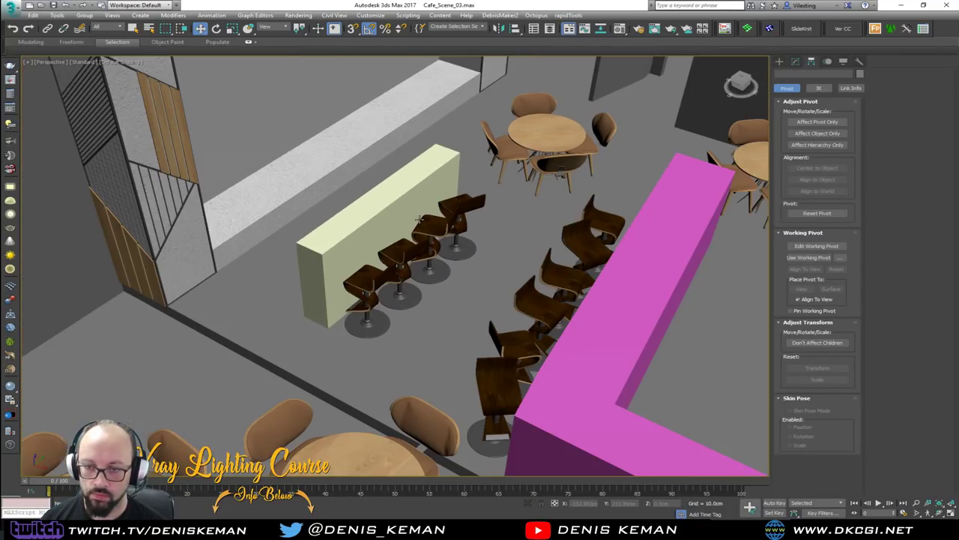
scroll(418, 219, down, 3)
middle_drag(392, 224, 476, 216)
click(561, 244)
key(F4)
scroll(595, 283, up, 3)
ctrl+click(550, 297)
ctrl+click(601, 285)
ctrl+click(651, 269)
ctrl+click(698, 258)
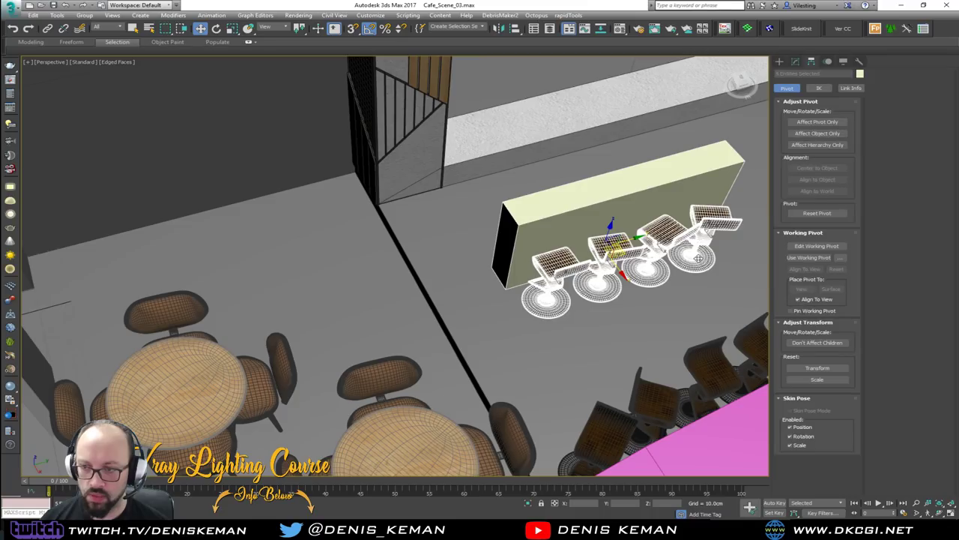
drag(616, 253, 255, 200)
Nudge the bar block and its four stools slightly to fine-tune their placement along the wall and check the overall layout.
key(z)
alt+middle_drag(255, 201, 328, 177)
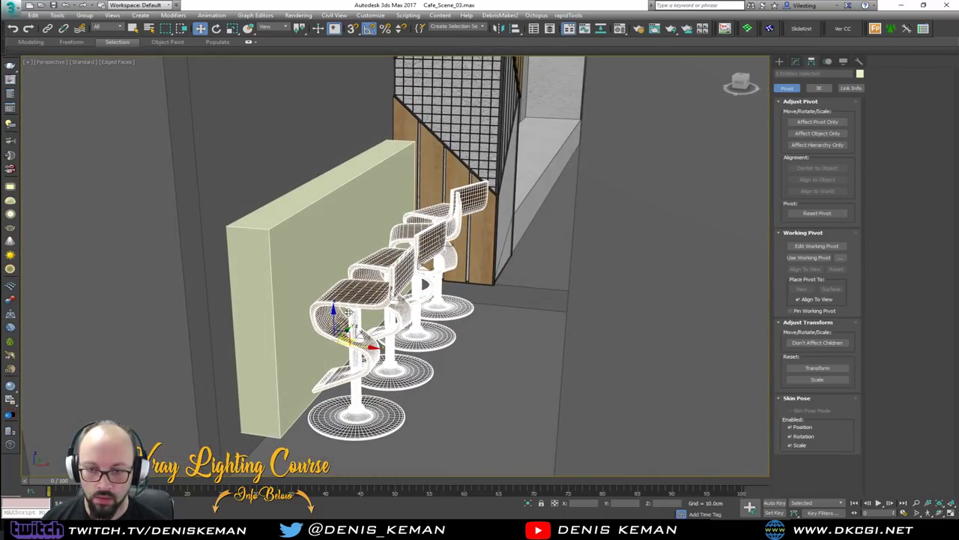
drag(334, 341, 336, 341)
scroll(337, 342, up, 4)
alt+middle_drag(360, 345, 361, 375)
scroll(528, 217, down, 8)
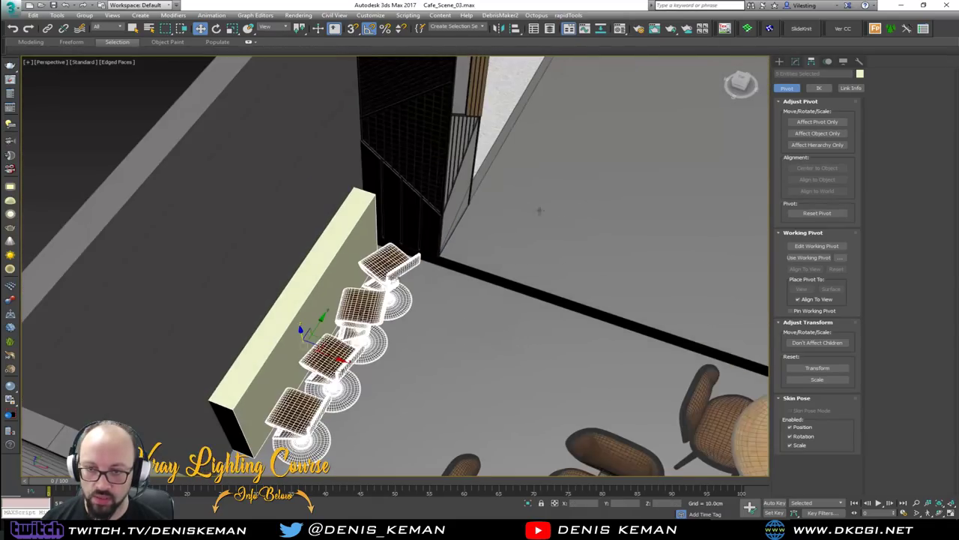
middle_drag(525, 217, 302, 272)
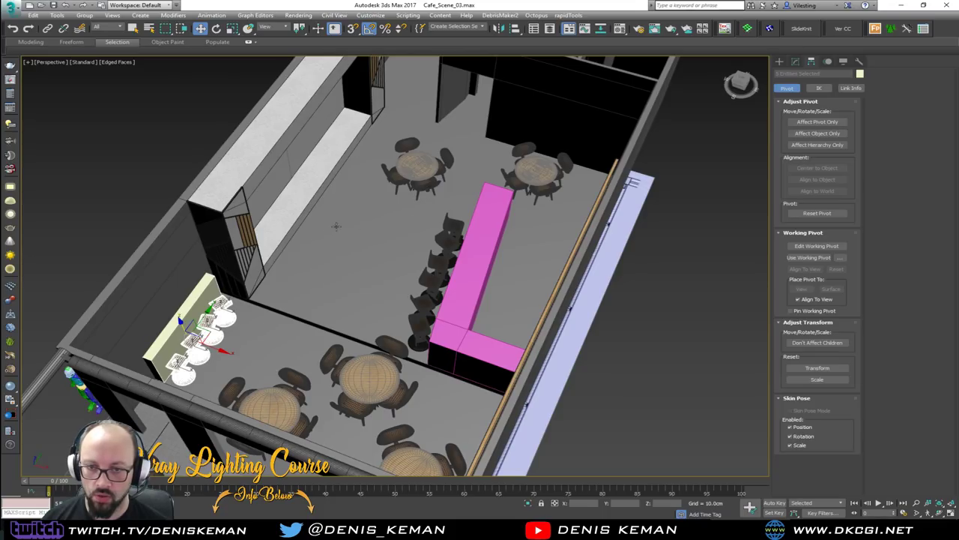
mouse_move(373, 219)
alt+middle_down()
mouse_move(411, 225)
mouse_move(376, 224)
alt+middle_up()
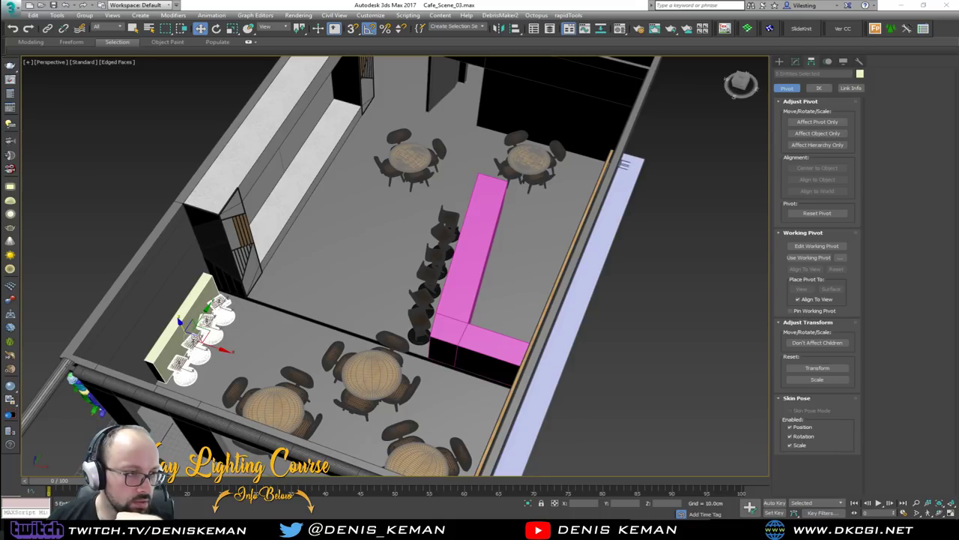
Switch to Discord, place its window over the scene and view the lamp photo in the streaming_related channel.
drag(0, 270, 536, 84)
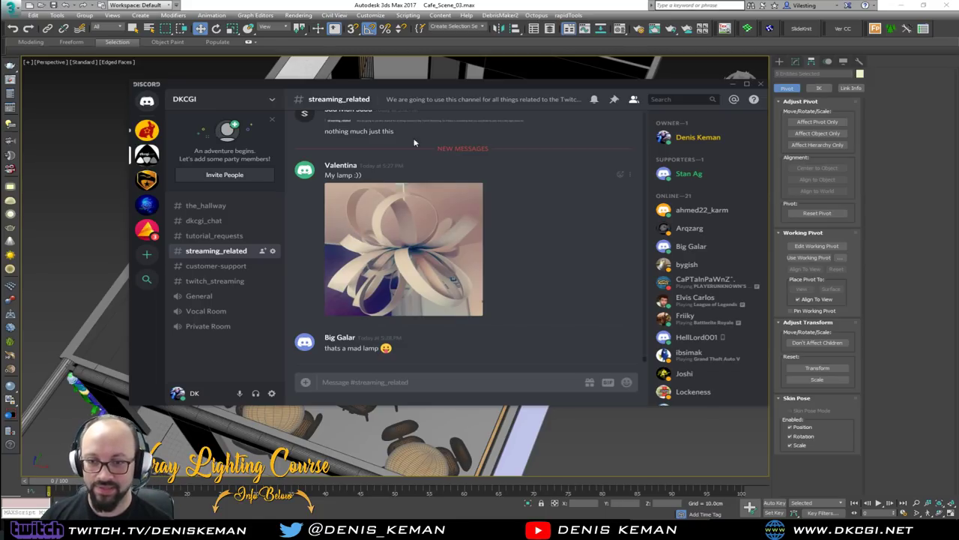
drag(469, 83, 503, 93)
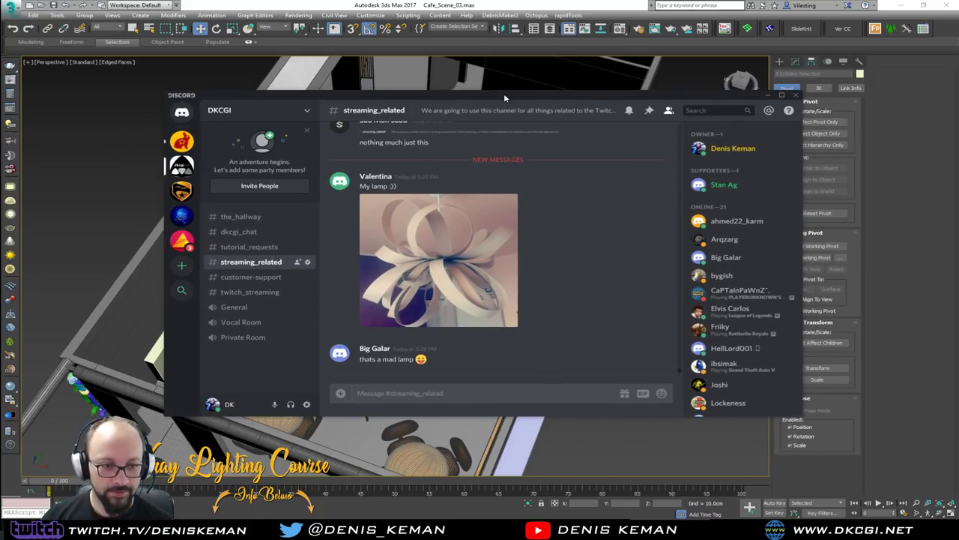
Move the Discord window away so the 3ds Max viewport is clear.
double_click(503, 93)
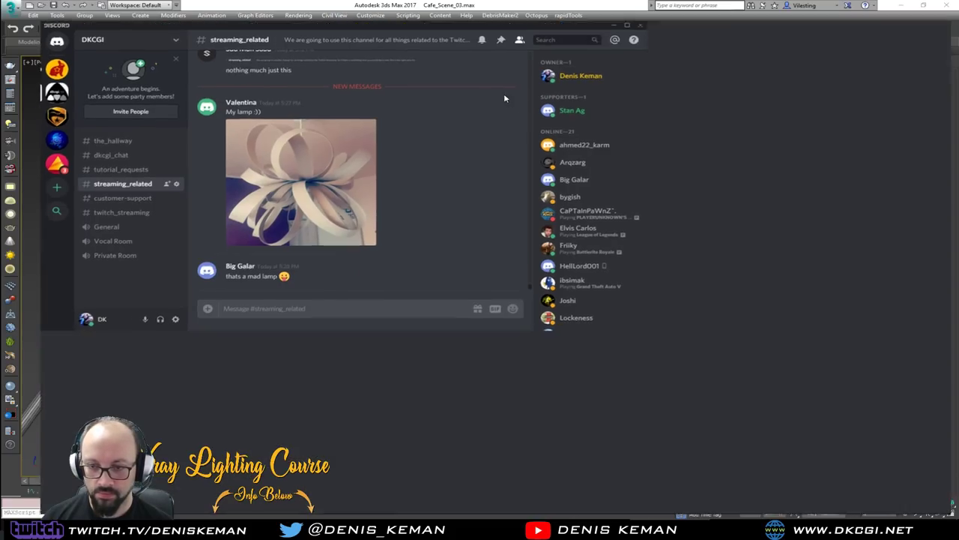
drag(480, 7, 465, 52)
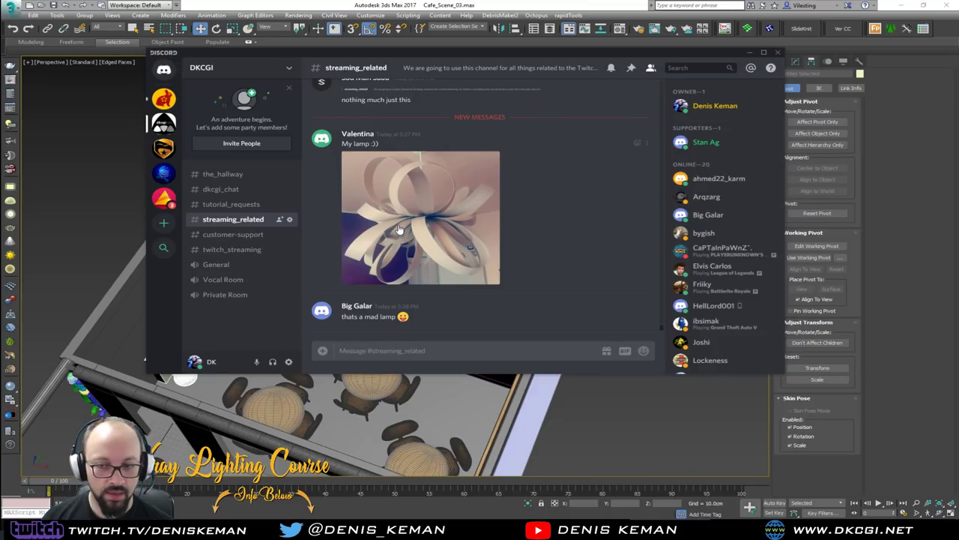
drag(467, 54, 0, 180)
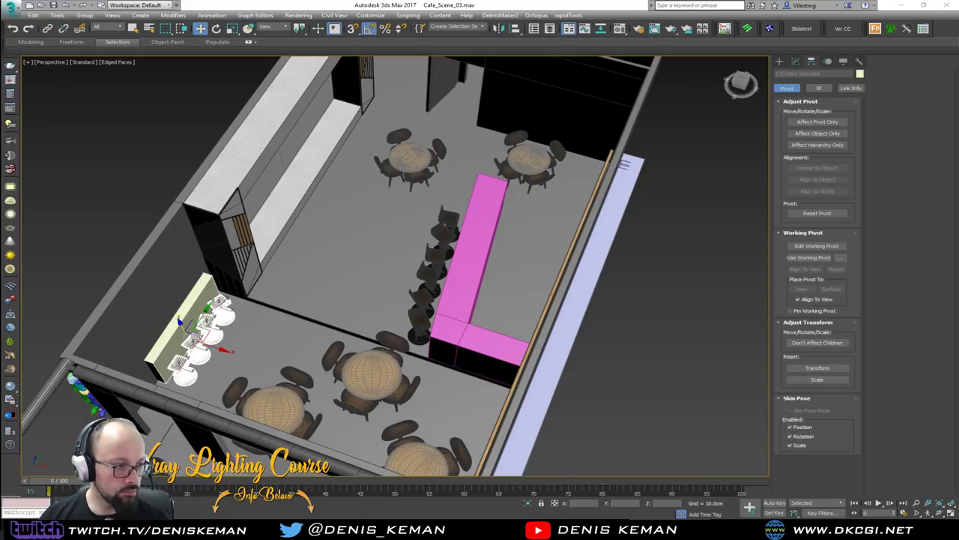
Undo the latest moves of the green counter with its bar stools and clear the selection.
scroll(382, 256, up, 5)
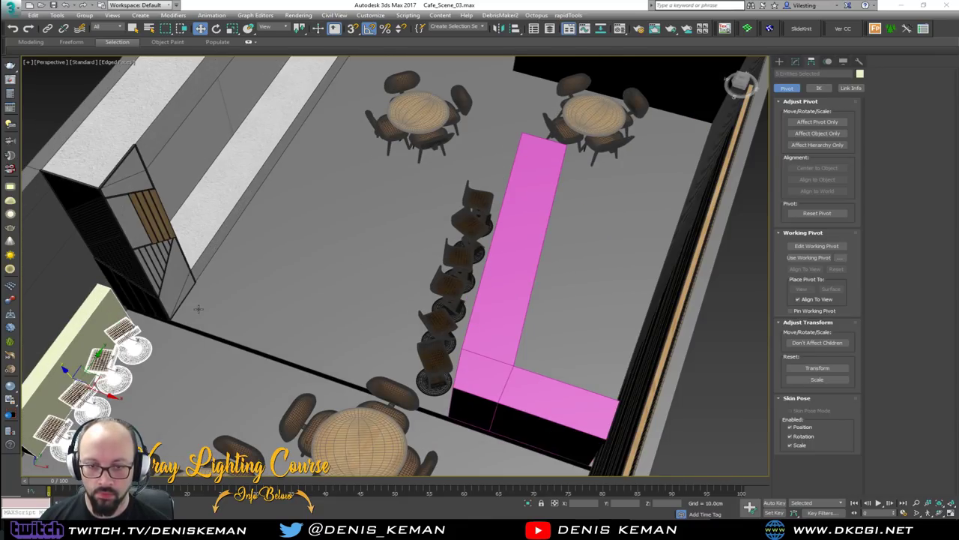
scroll(373, 256, up, 5)
key(ctrl+z)
scroll(373, 255, down, 5)
key(ctrl+z)
scroll(225, 302, down, 5)
middle_drag(408, 246, 218, 284)
click(553, 326)
scroll(257, 279, up, 5)
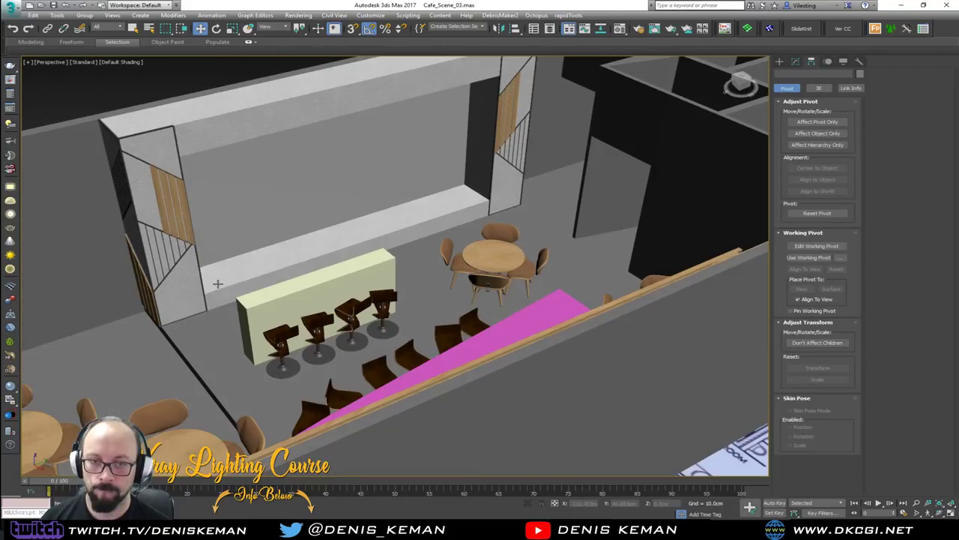
Save the café scene under its existing file name.
click(13, 11)
click(28, 86)
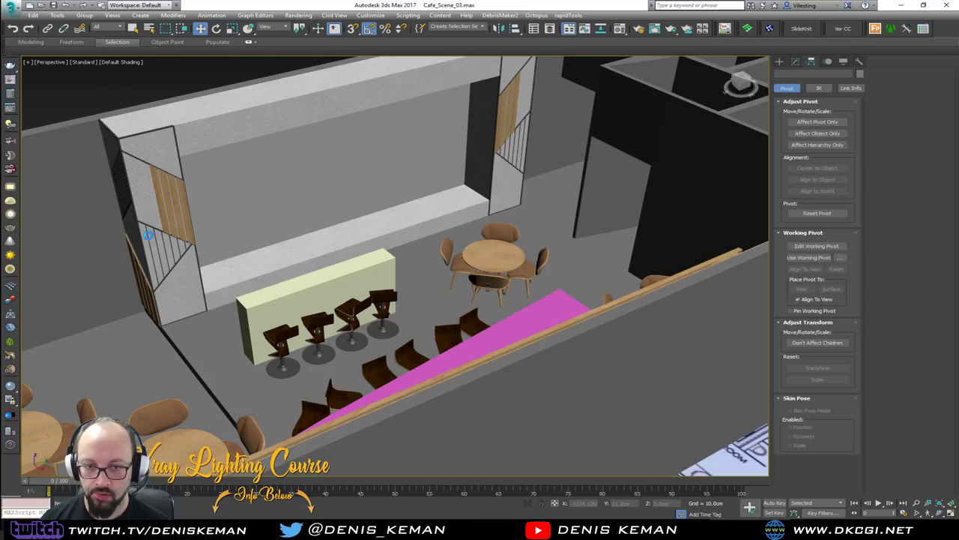
middle_drag(161, 267, 242, 283)
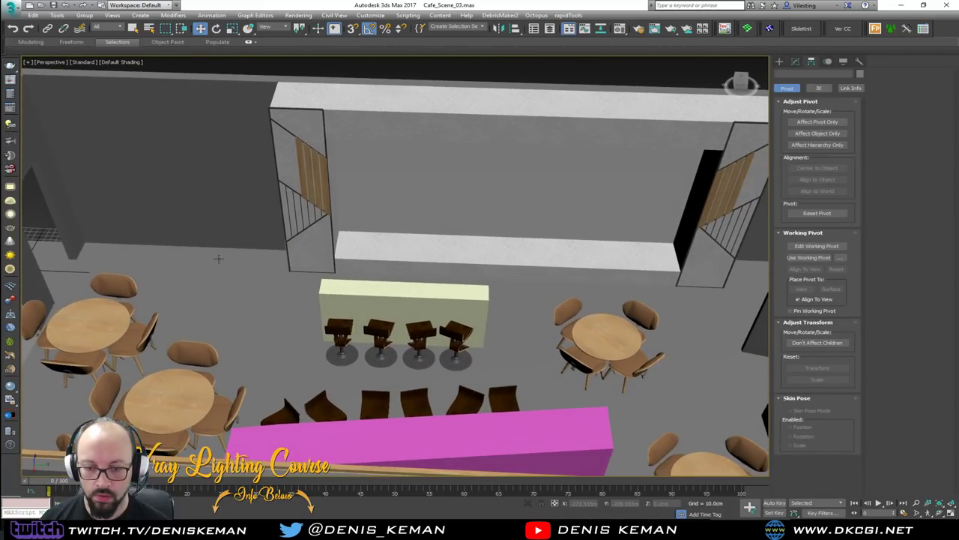
middle_drag(375, 216, 346, 252)
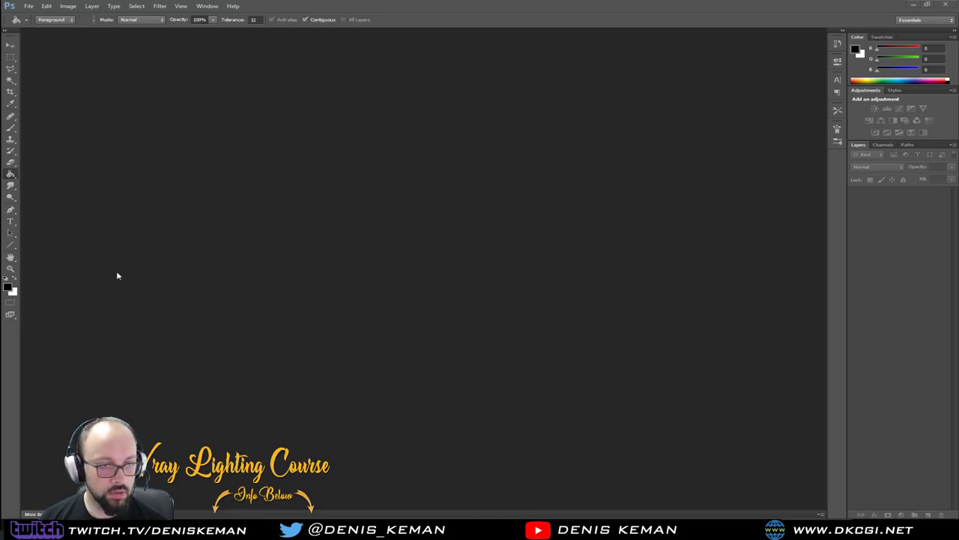
Switch to Photoshop, open logo.jpg and magnify it to 200%.
drag(0, 266, 356, 265)
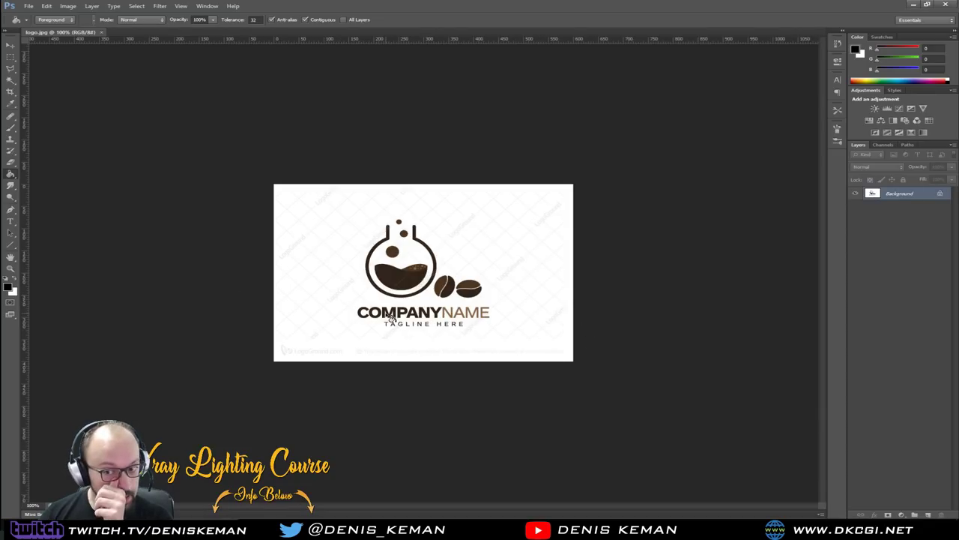
key(z)
click(439, 313)
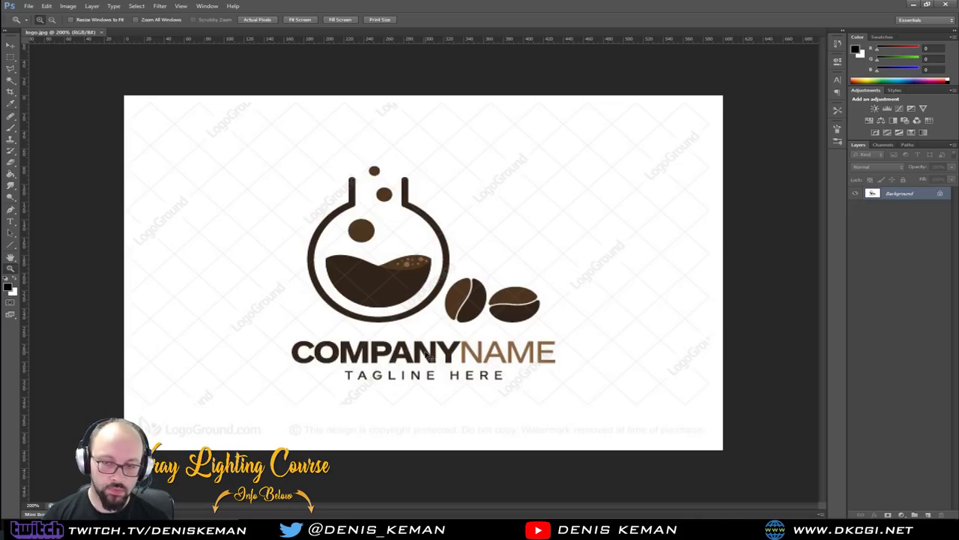
Create a new blank document 1000 pixels wide and 1000 pixels high.
key(ctrl+shift+n)
key(Escape)
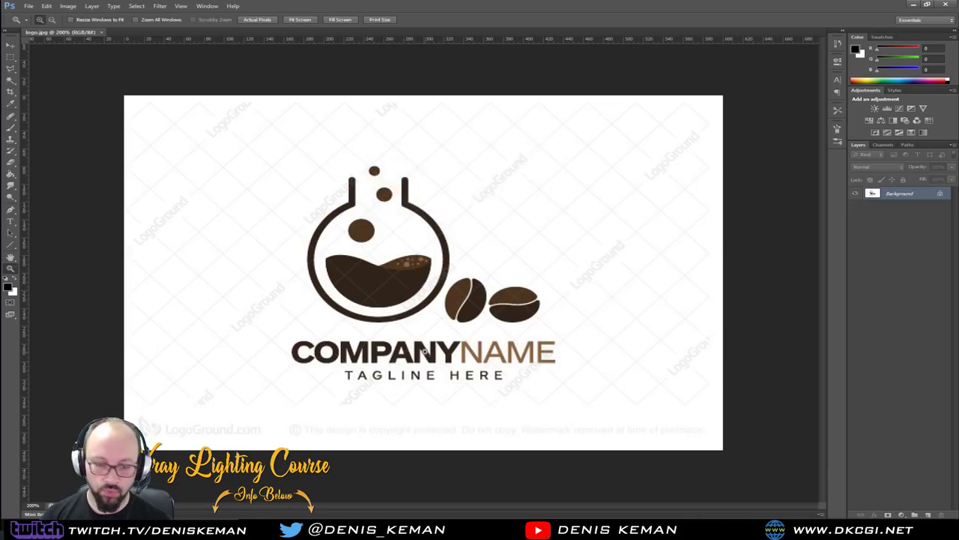
key(ctrl+n)
double_click(629, 218)
text(1000)
key(Tab)
text(1000)
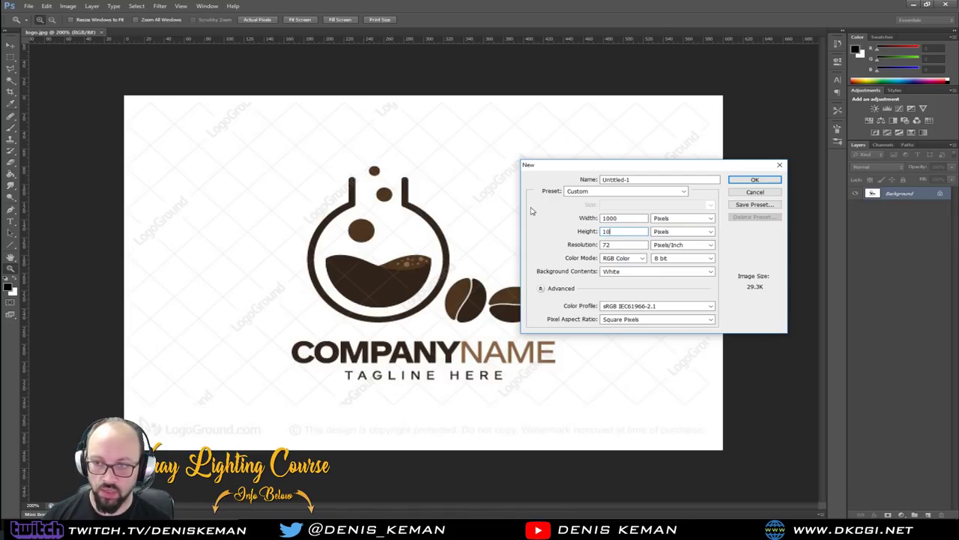
key(Return)
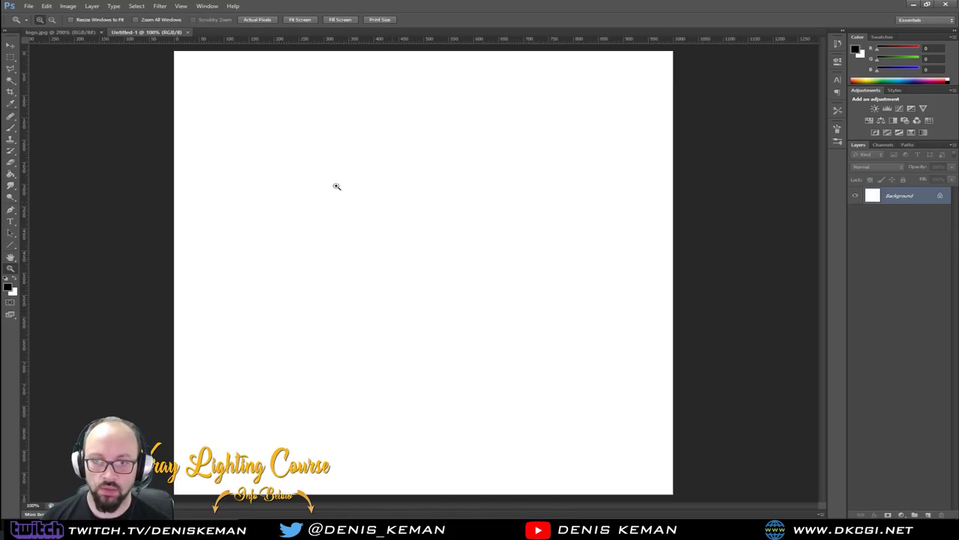
Select the flask, its bubbles, the liquid and both coffee beans in logo.jpg with the Magic Wand.
click(11, 46)
click(52, 33)
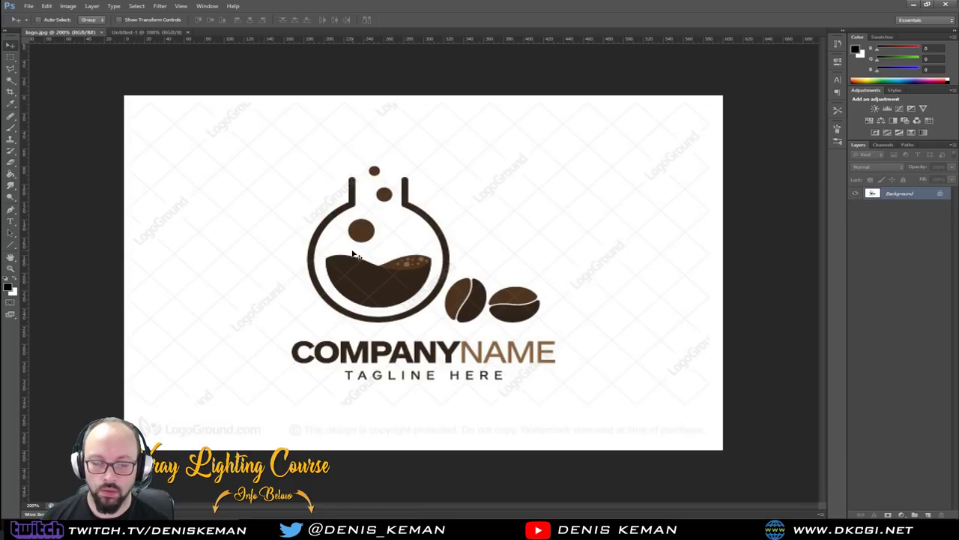
key(w)
click(315, 238)
shift+click(360, 232)
shift+click(385, 194)
shift+click(375, 172)
shift+click(379, 279)
shift+click(407, 264)
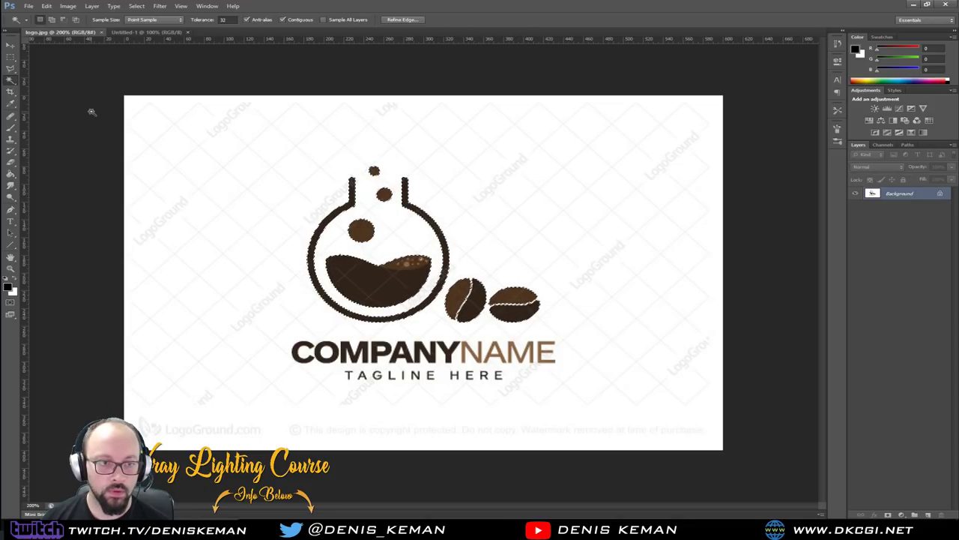
Copy the selected artwork into the Untitled-1 document and enlarge it to about 357%.
key(v)
drag(392, 285, 417, 273)
key(ctrl+t)
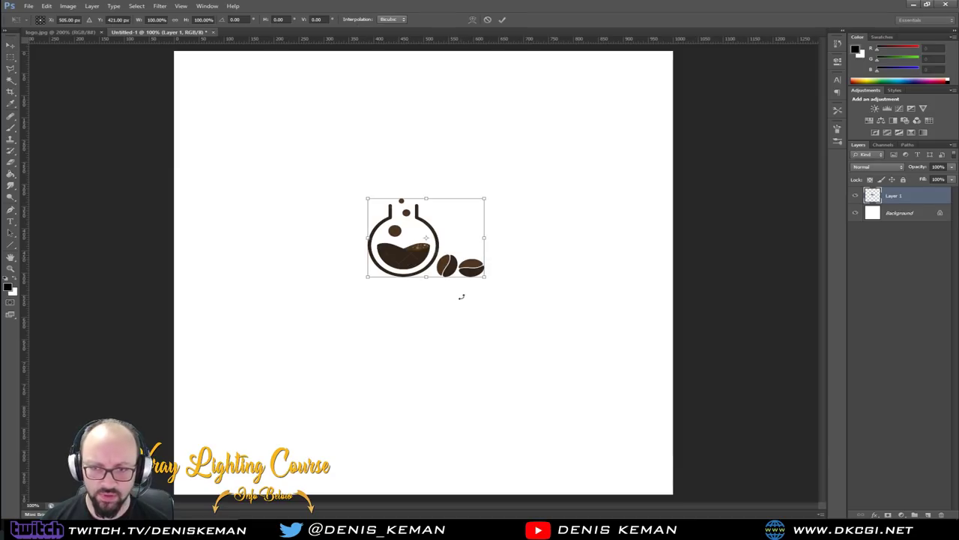
drag(488, 278, 655, 392)
drag(366, 198, 242, 101)
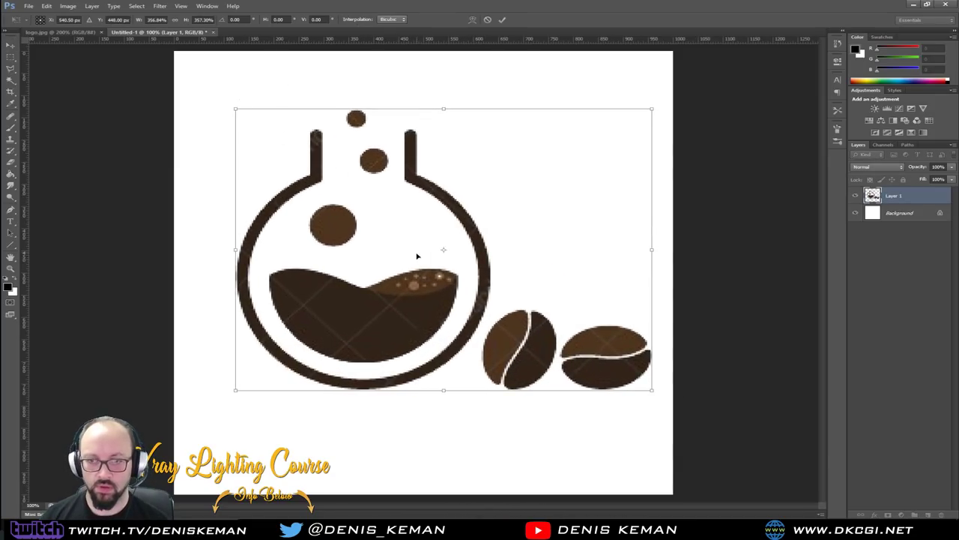
key(Return)
Scale the flask artwork down slightly and place it in the upper half of the canvas.
drag(394, 299, 386, 273)
key(ctrl+t)
drag(228, 82, 326, 150)
drag(431, 299, 378, 264)
key(Return)
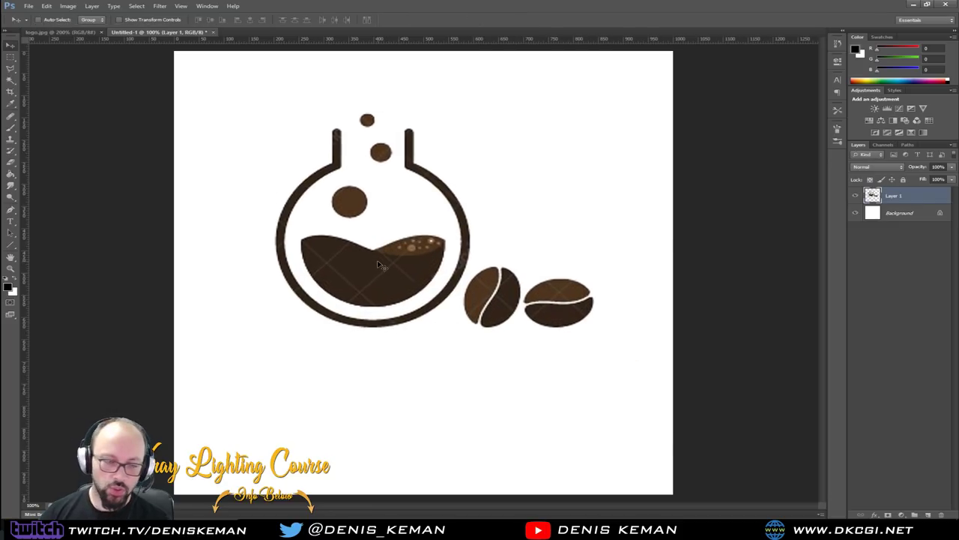
Clear the selection in logo.jpg and return to the Untitled-1 document.
click(75, 33)
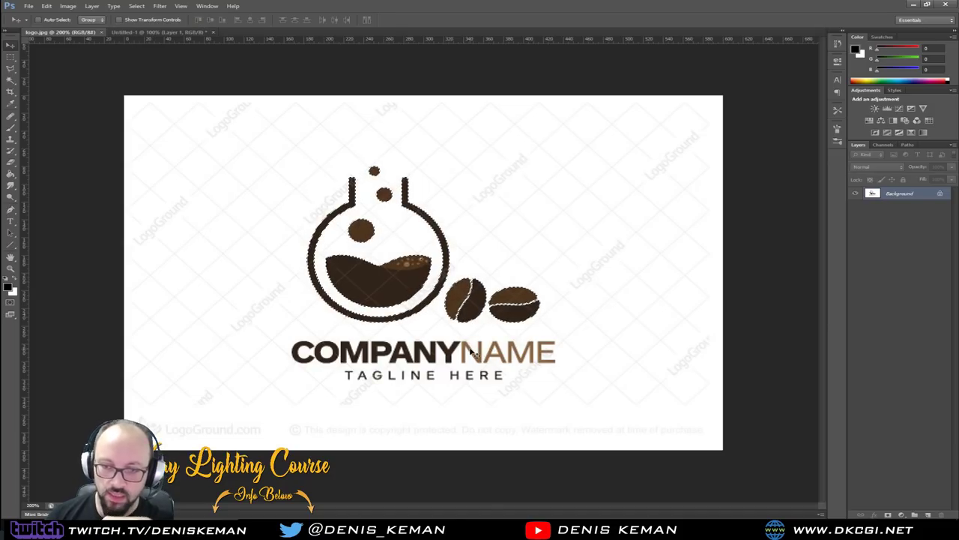
key(m)
key(ctrl+d)
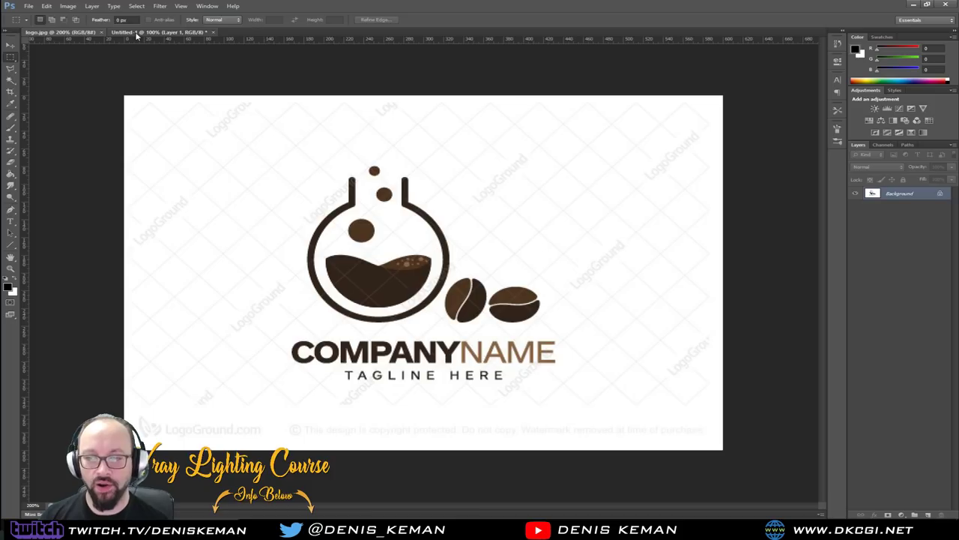
click(138, 33)
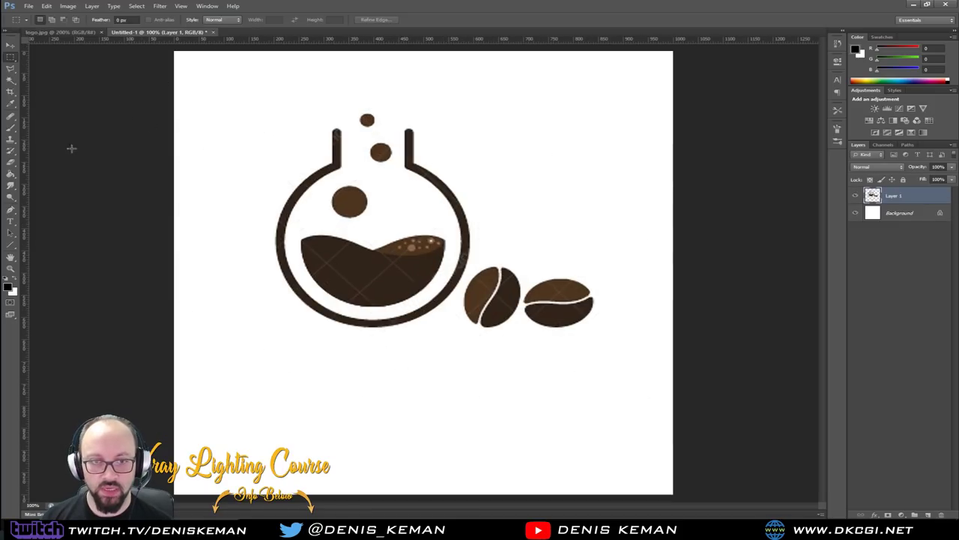
Add the text "STEAMING MUG" below the flask artwork.
click(10, 221)
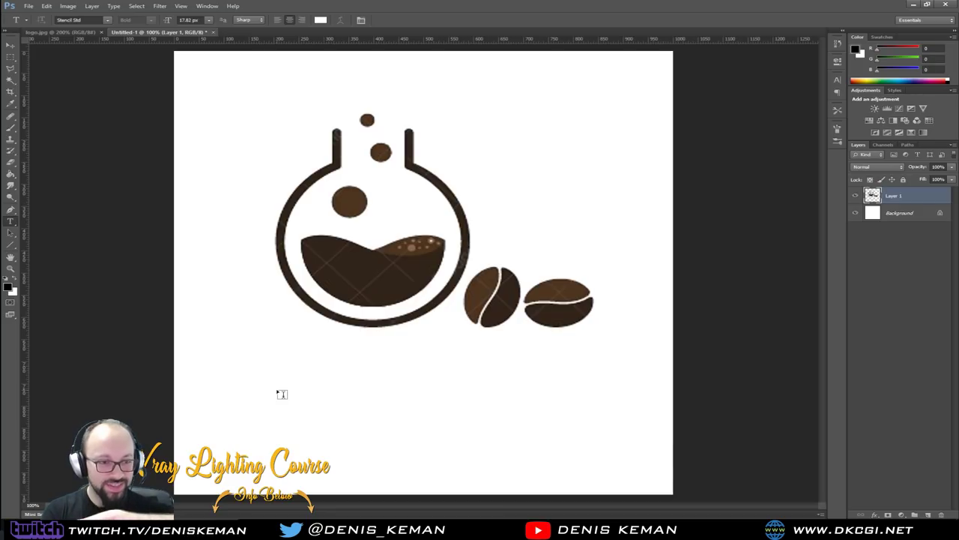
click(281, 392)
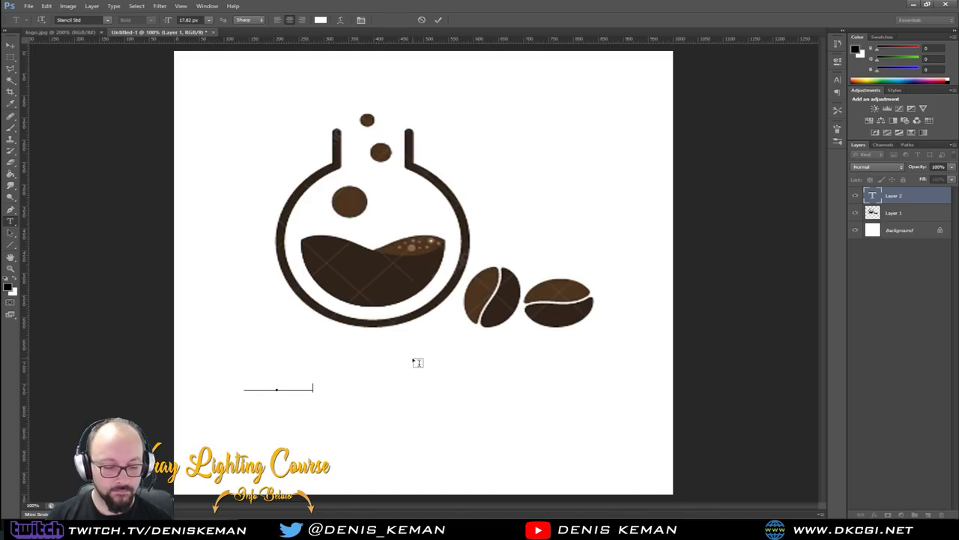
click(16, 47)
Set the STEAMING MUG text colour to dark brown 32241b, sampled from the coffee in the flask.
double_click(876, 194)
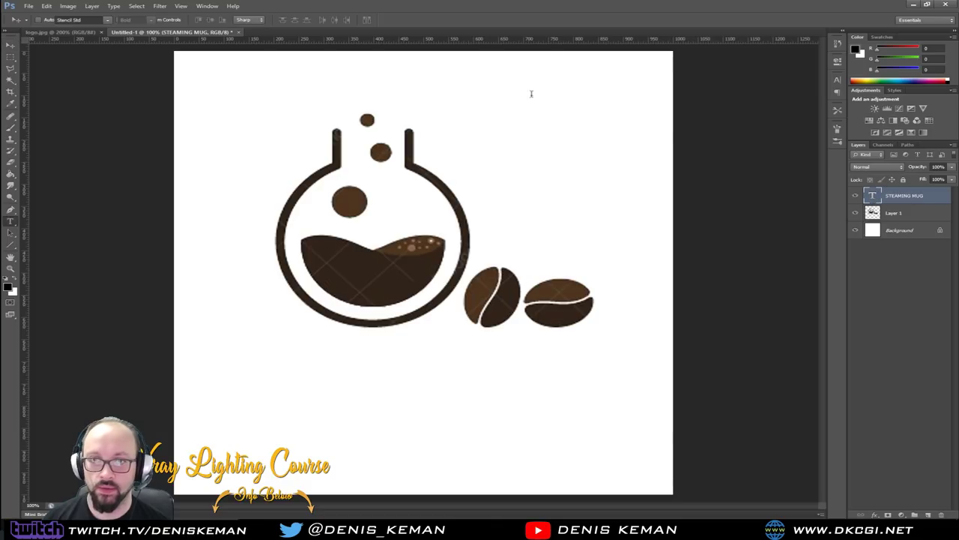
click(320, 19)
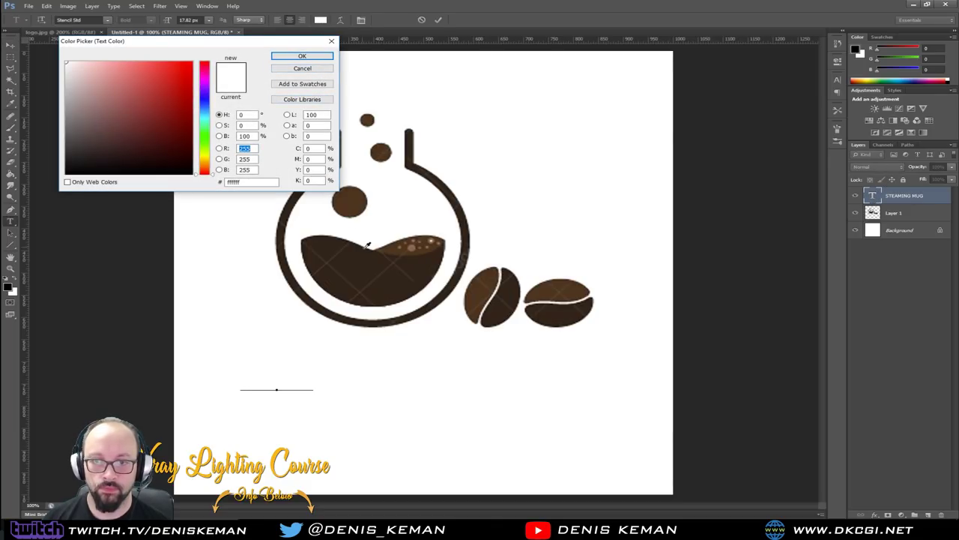
click(375, 256)
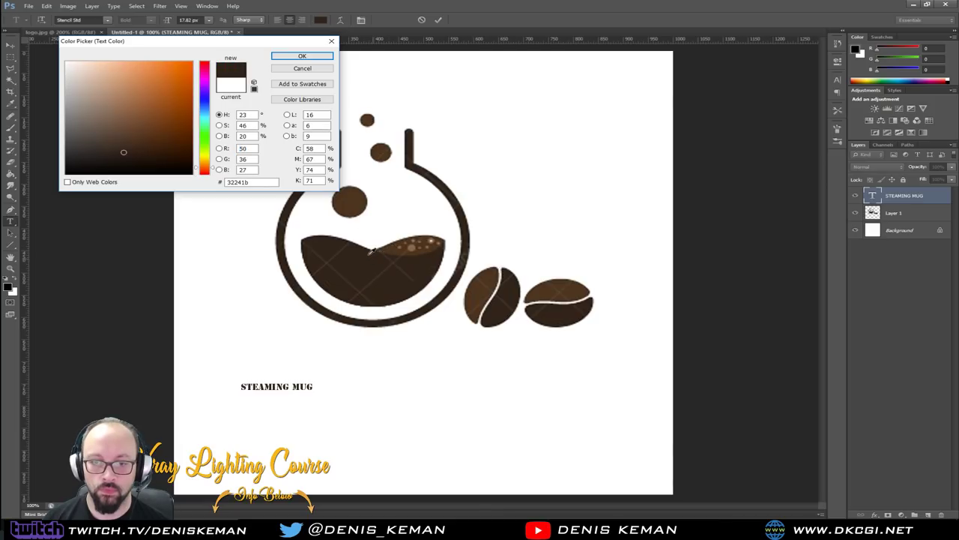
click(309, 57)
click(9, 57)
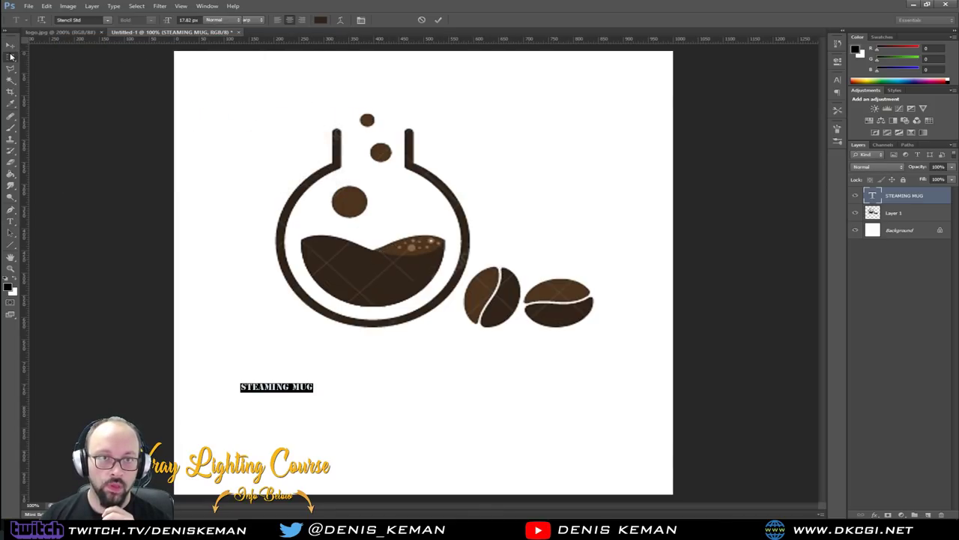
Check the text layout in logo.jpg and move the STEAMING MUG text directly under the flask.
click(67, 32)
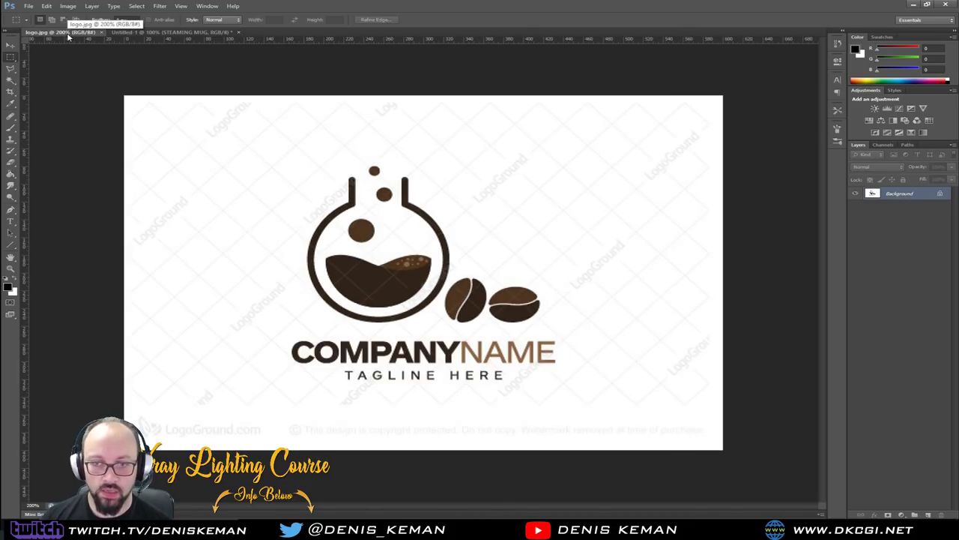
click(171, 33)
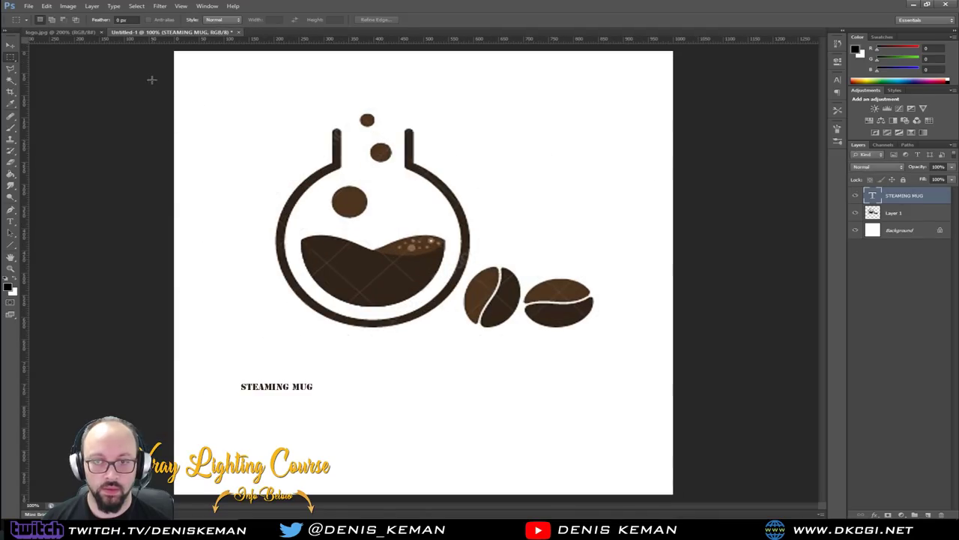
click(11, 46)
drag(280, 392, 358, 376)
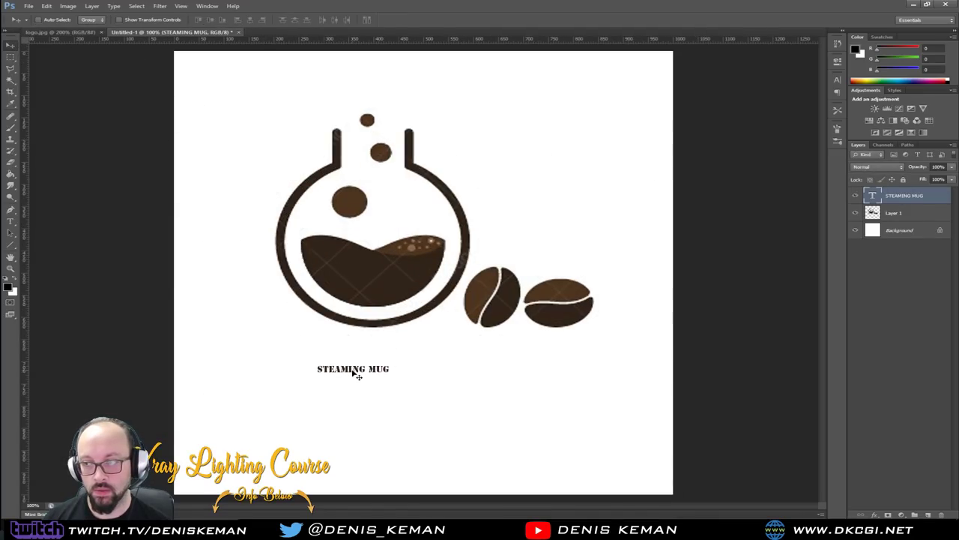
Set the STEAMING MUG text size to 60 px and centre it beneath the flask and beans.
double_click(872, 196)
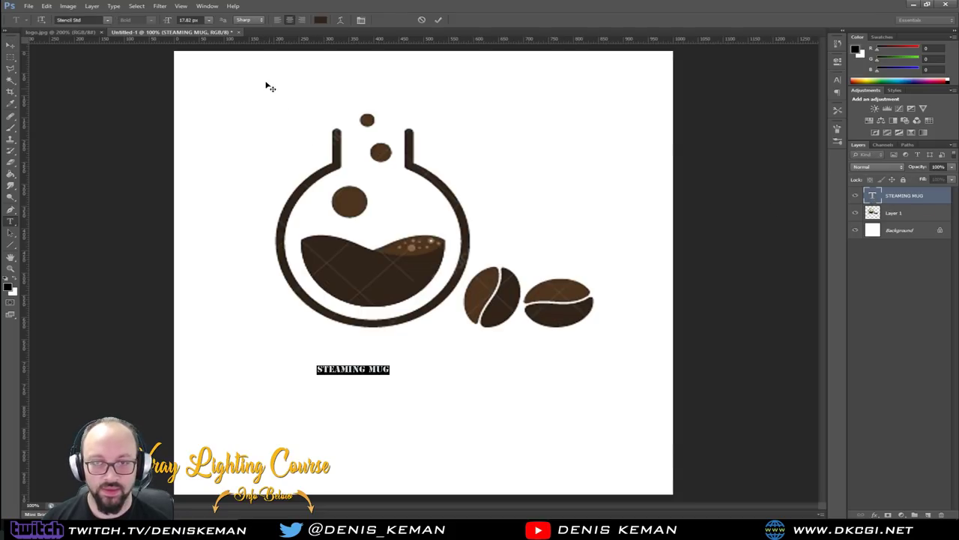
click(210, 20)
click(215, 131)
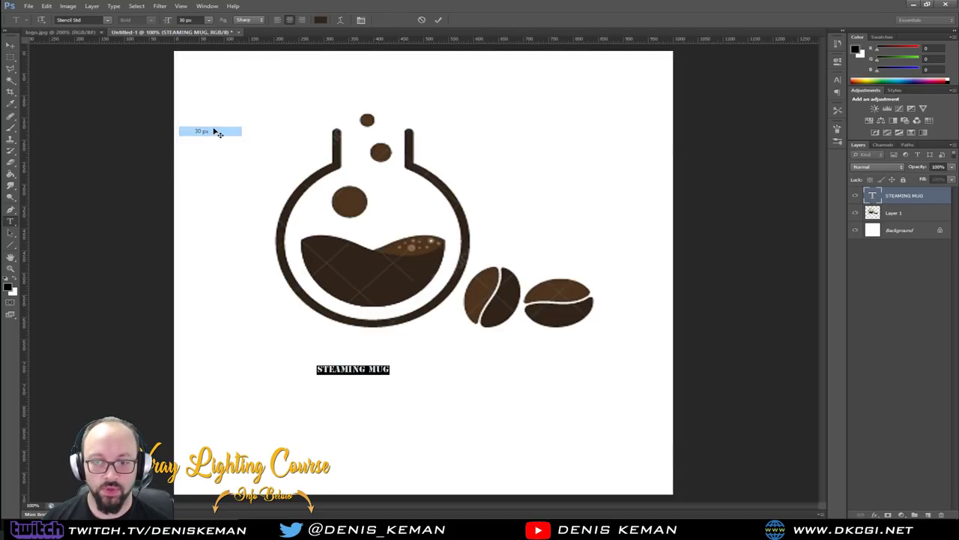
click(210, 20)
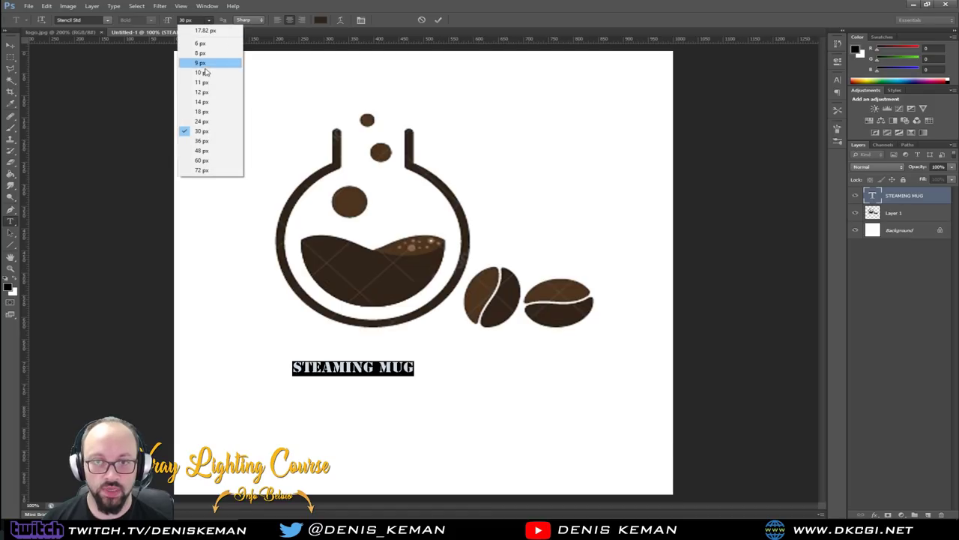
click(209, 159)
click(11, 45)
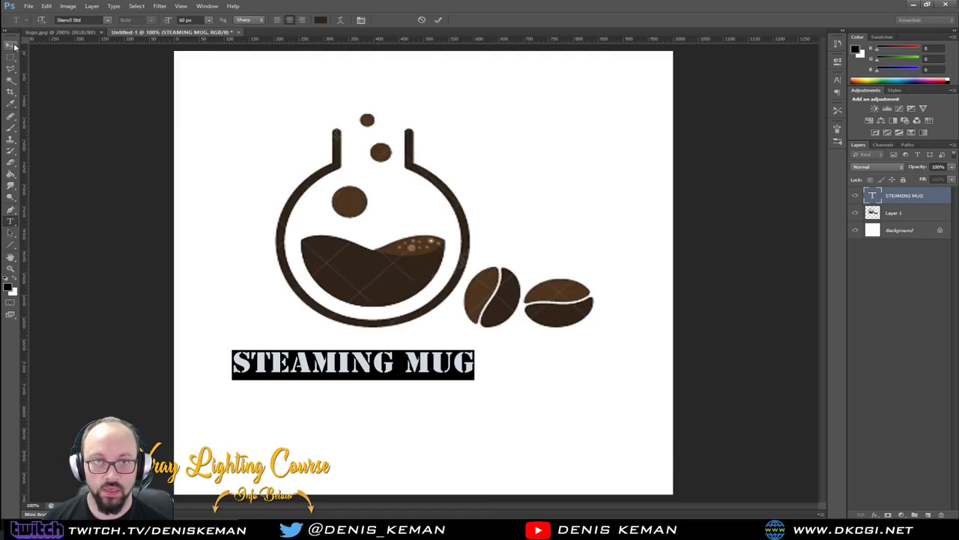
drag(454, 364, 528, 366)
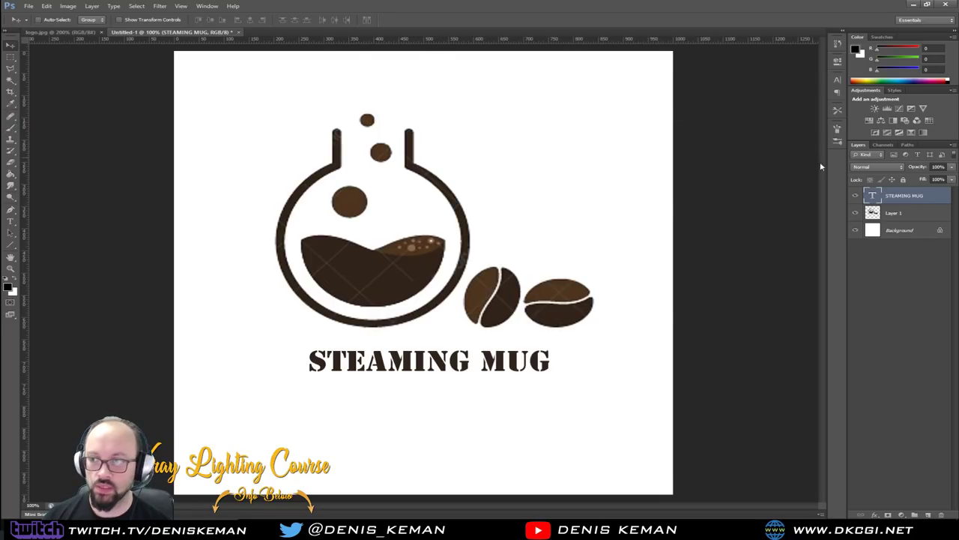
Try other fonts on the STEAMING MUG text and apply Mesquite Std.
double_click(872, 195)
click(91, 20)
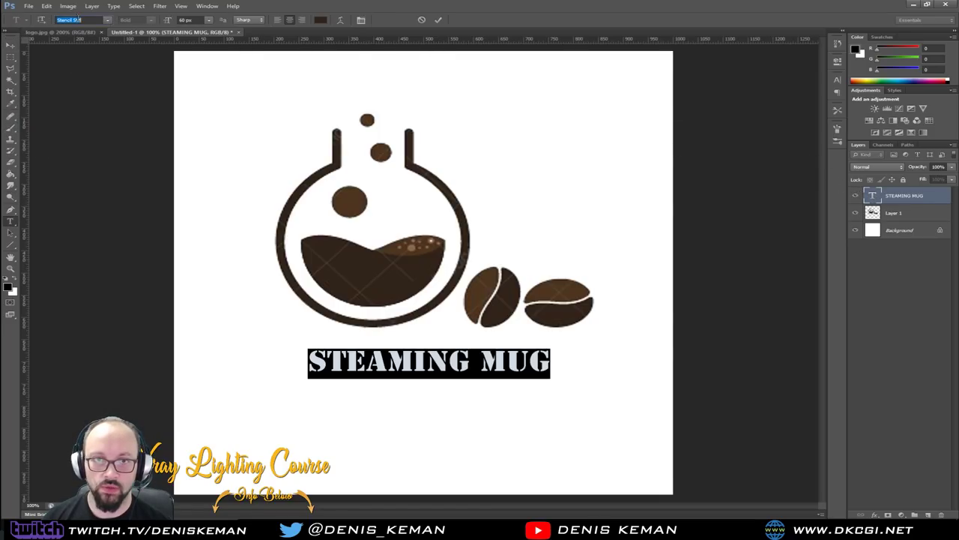
key(Up)
key(Up)
key(Up)
key(Up)
key(Up)
key(Up)
key(Up)
key(Up)
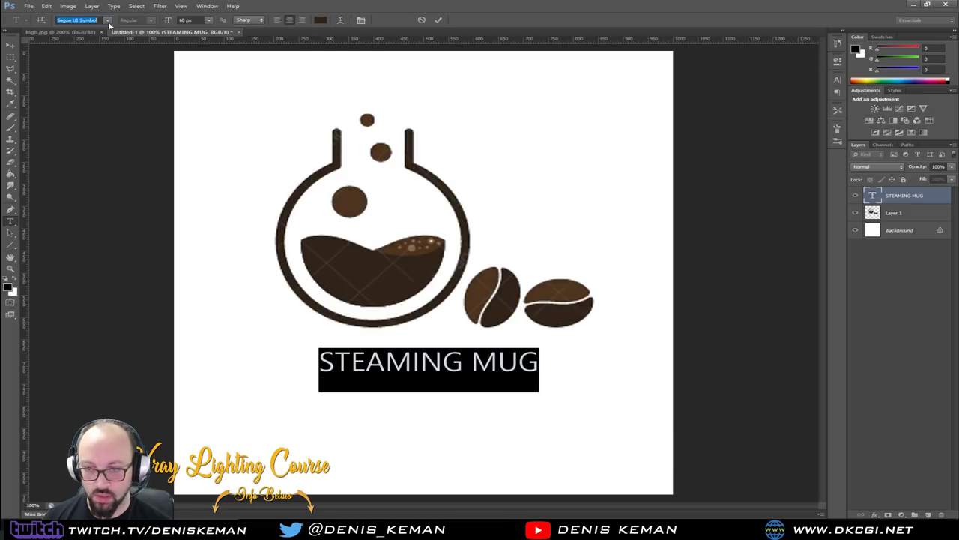
key(Up)
key(Up)
key(Up)
key(Up)
key(Up)
key(Up)
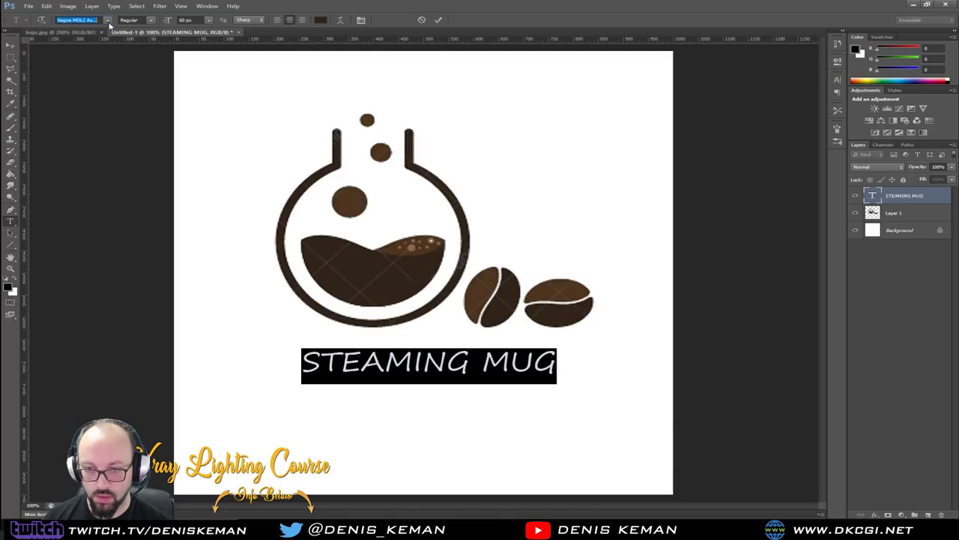
key(Up)
key(Up)
key(Up)
key(Up)
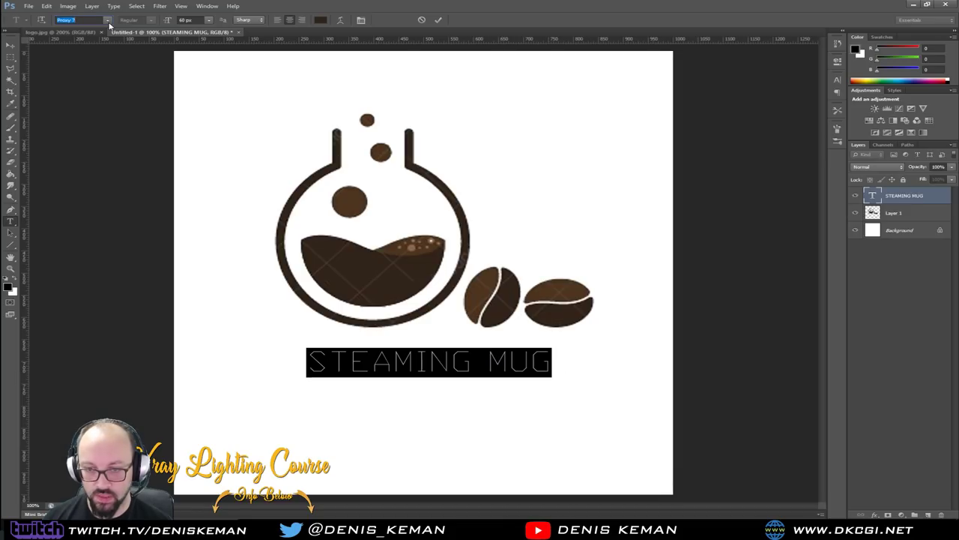
key(Up)
key(Up)
key(Up)
key(Up)
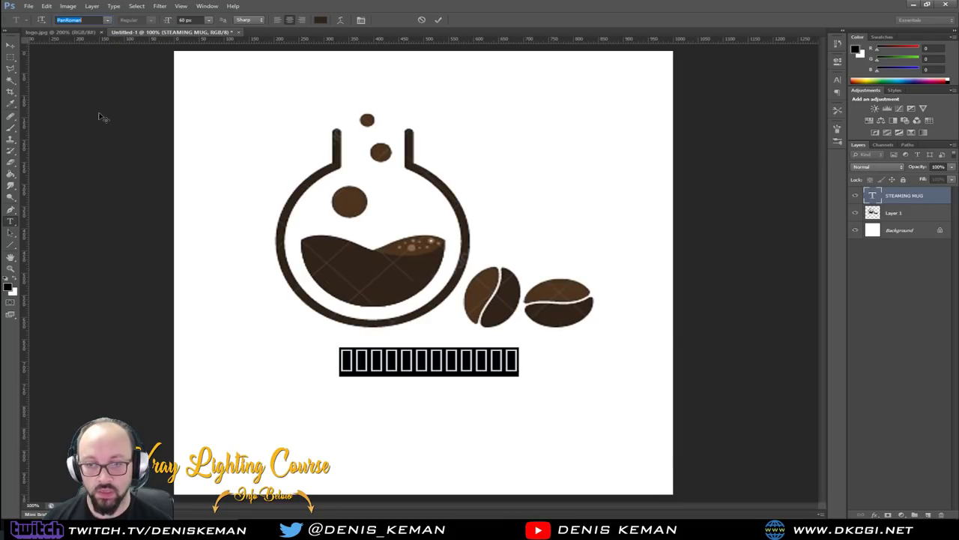
key(Up)
key(Up)
key(Up)
key(Up)
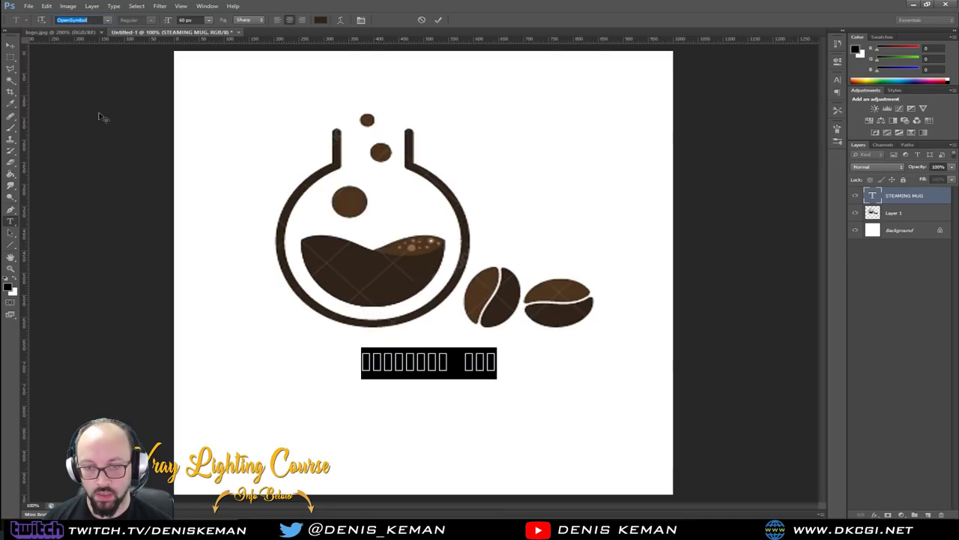
key(Up)
key(Up)
key(Up)
key(Up)
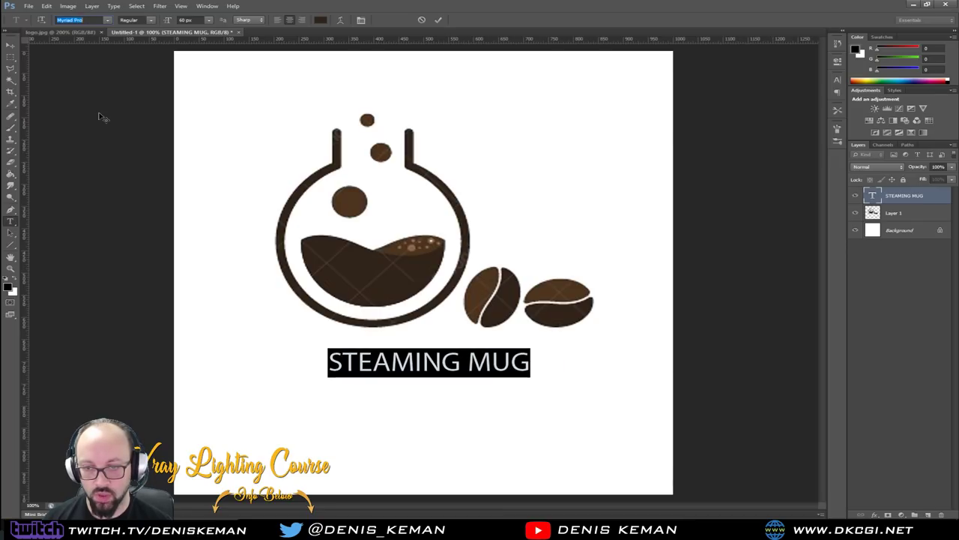
key(Up)
key(Up)
key(Up)
key(Up)
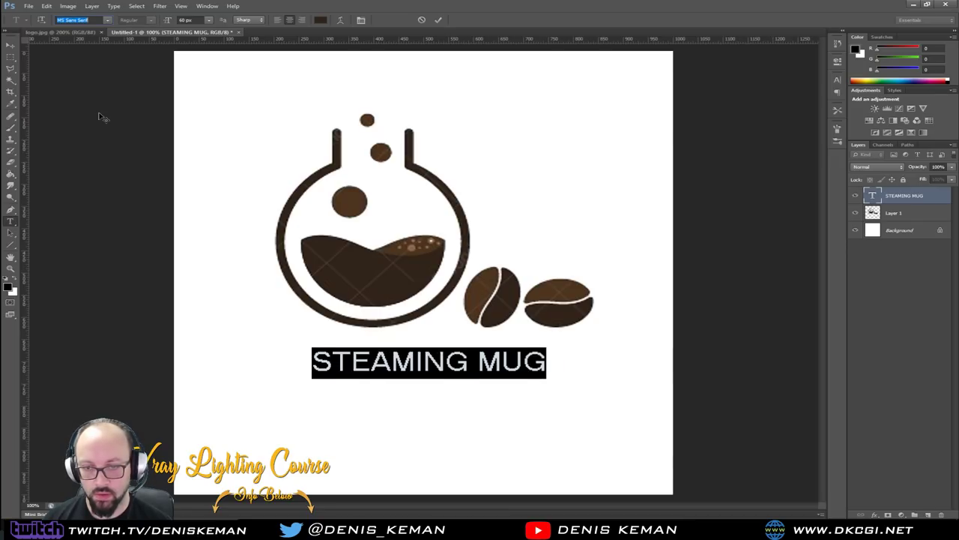
key(Up)
key(Up)
key(Up)
key(Up)
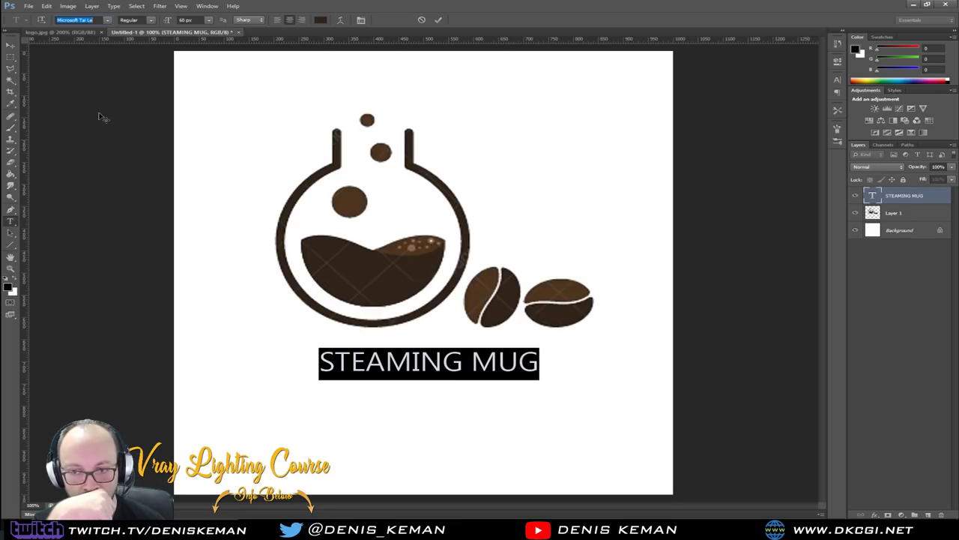
key(Up)
key(Up)
key(Up)
key(Up)
key(Up)
key(Up)
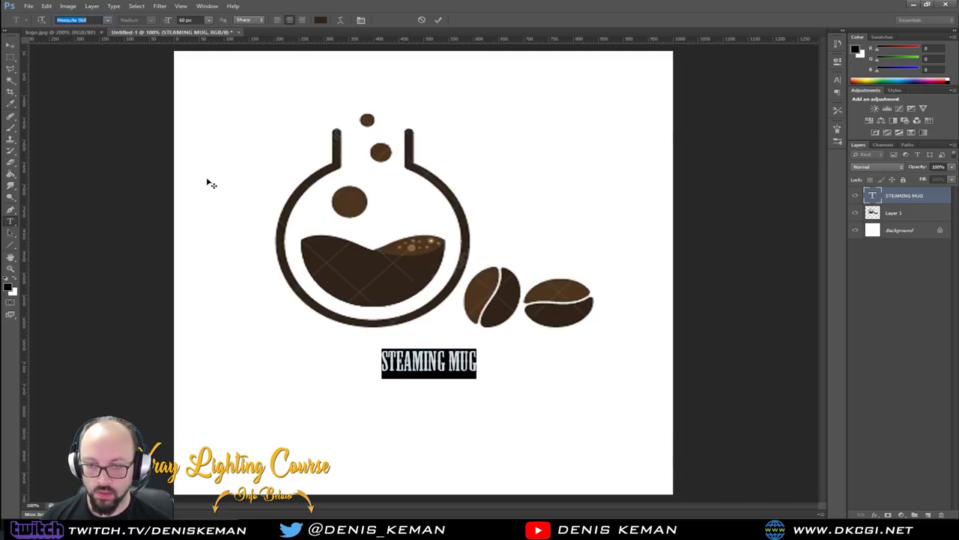
click(11, 46)
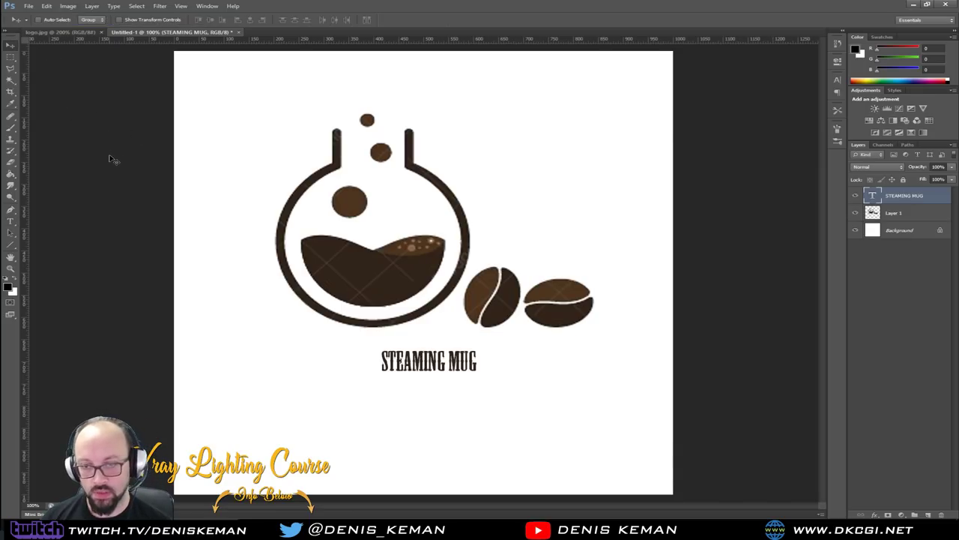
Change the font of the STEAMING MUG text to ISOCTEUR.
double_click(872, 196)
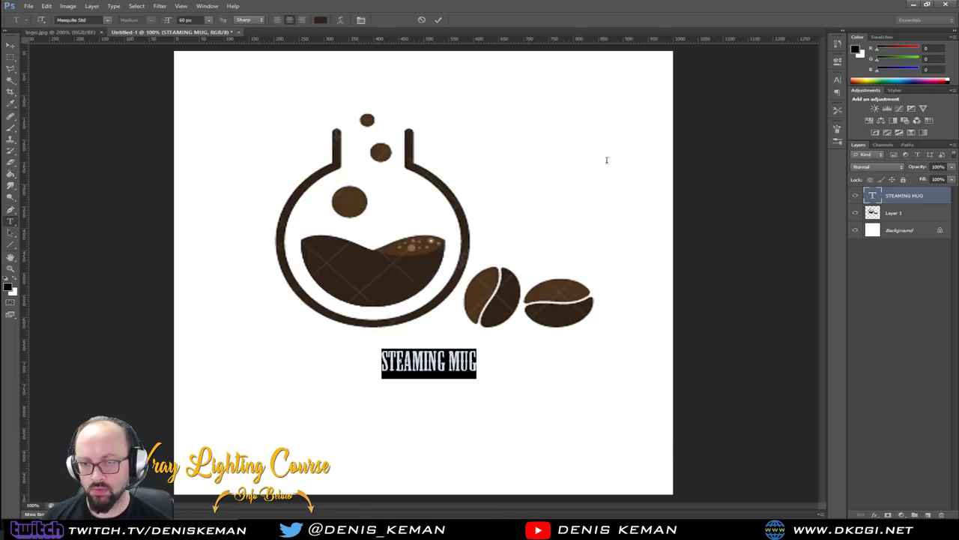
key(Up)
key(Up)
key(Up)
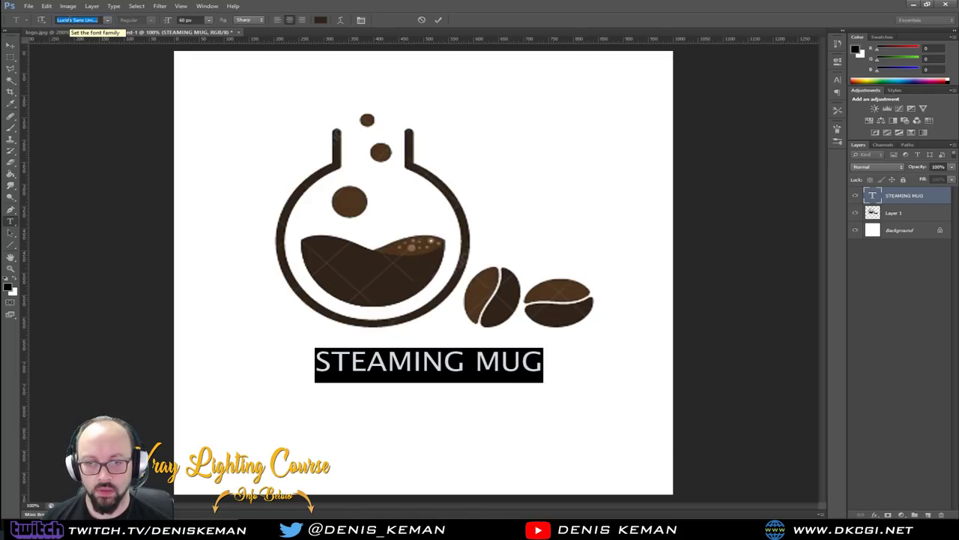
key(Up)
key(Up)
key(Up)
key(Up)
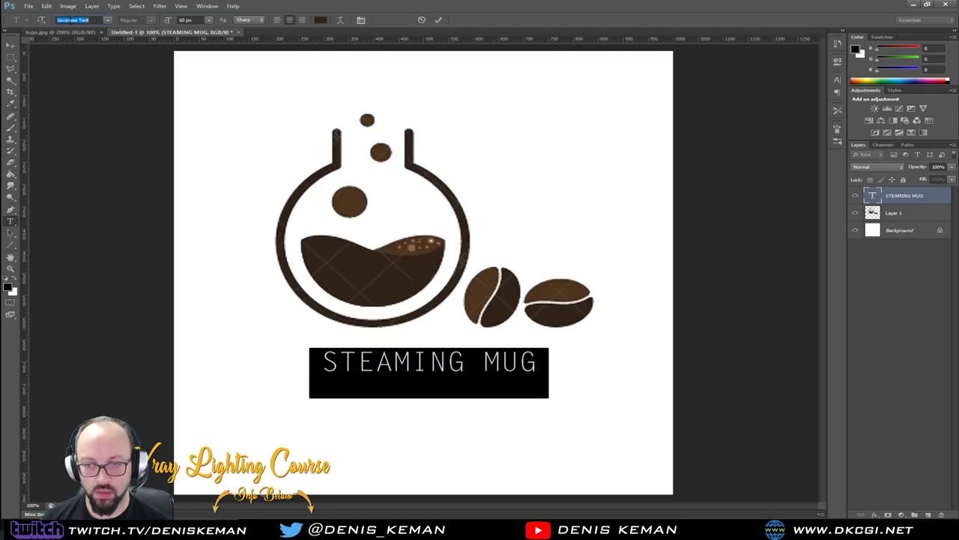
key(Up)
key(Up)
key(Up)
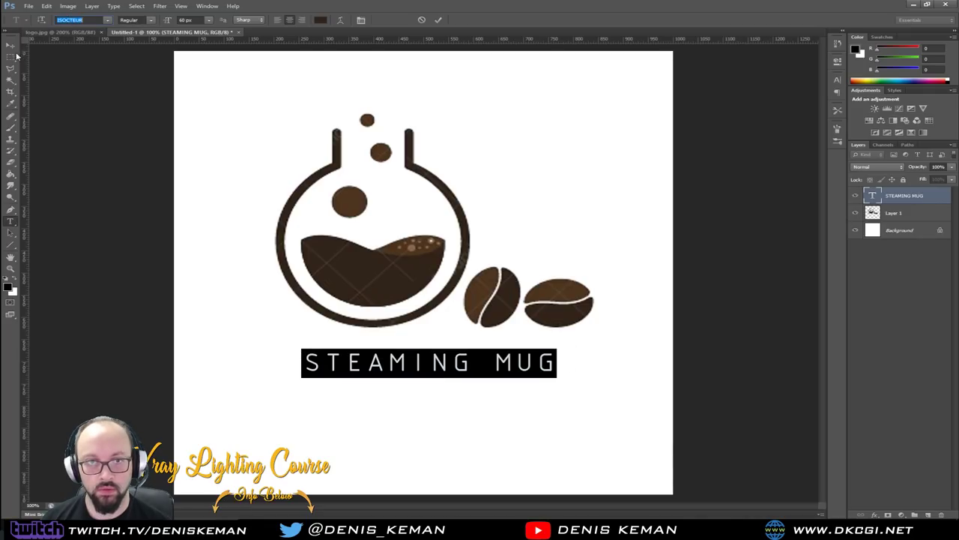
click(10, 57)
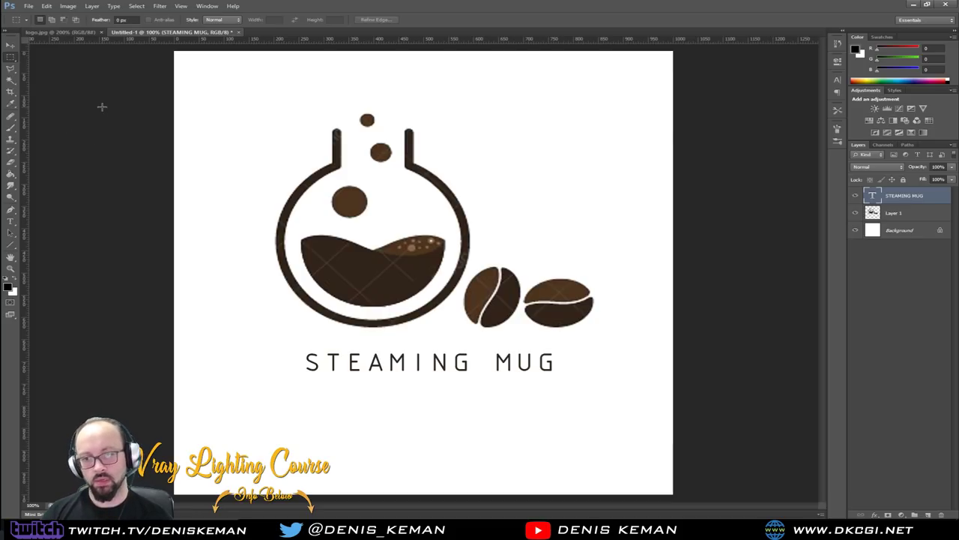
Apply Faux Bold to the STEAMING MUG text.
double_click(871, 196)
click(838, 80)
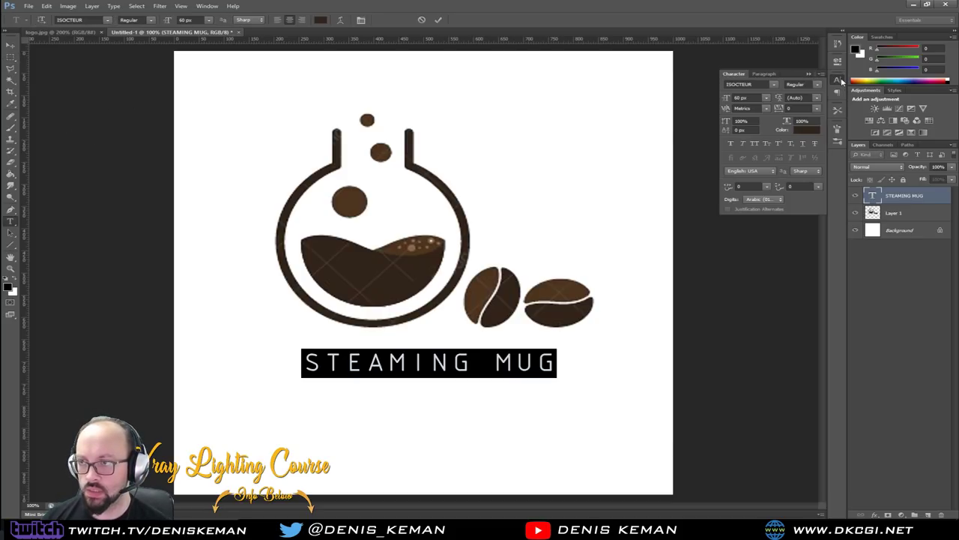
click(734, 141)
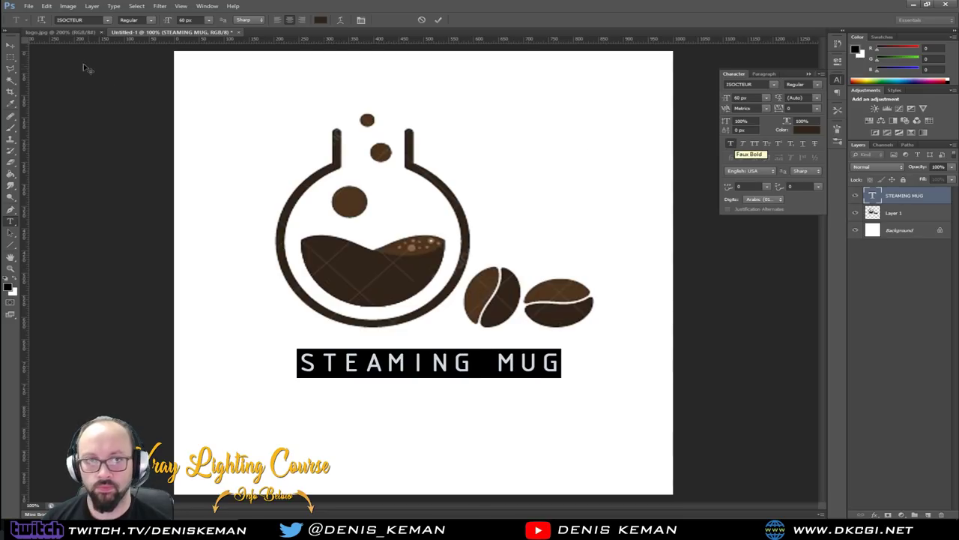
click(10, 46)
Add a hyphen at each end of the text to read "-STEAMING MUG-" and shift it slightly to recentre it beneath the artwork.
double_click(873, 200)
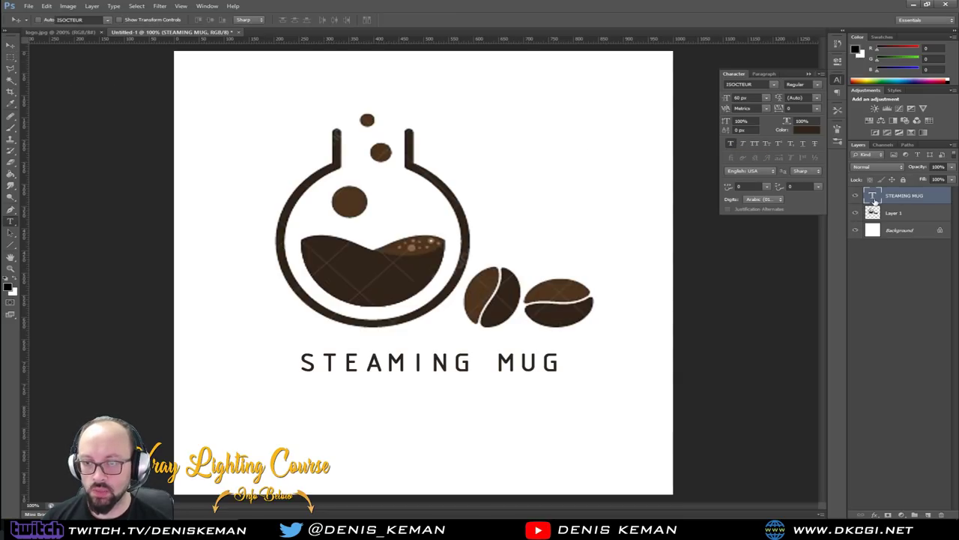
key(Left)
text(-)
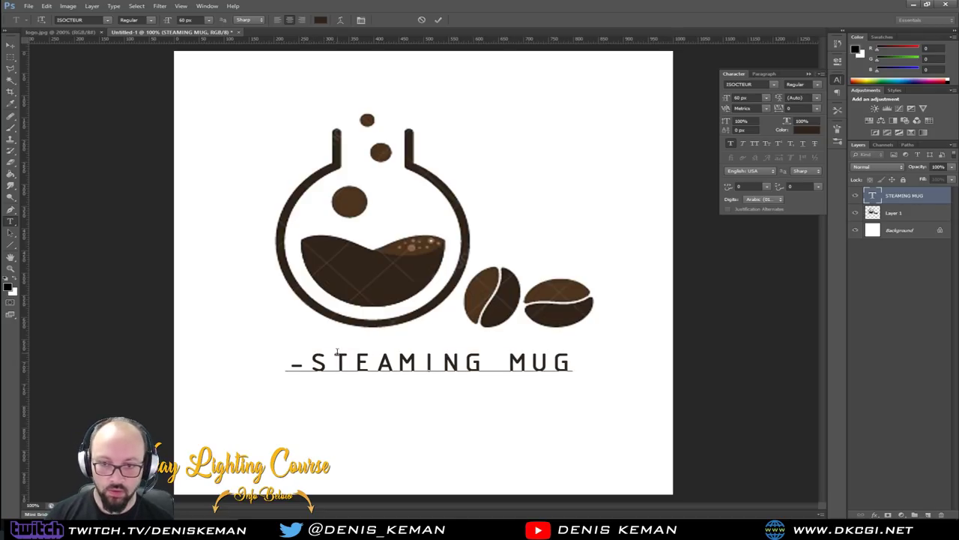
key(Right)
key(End)
text(-)
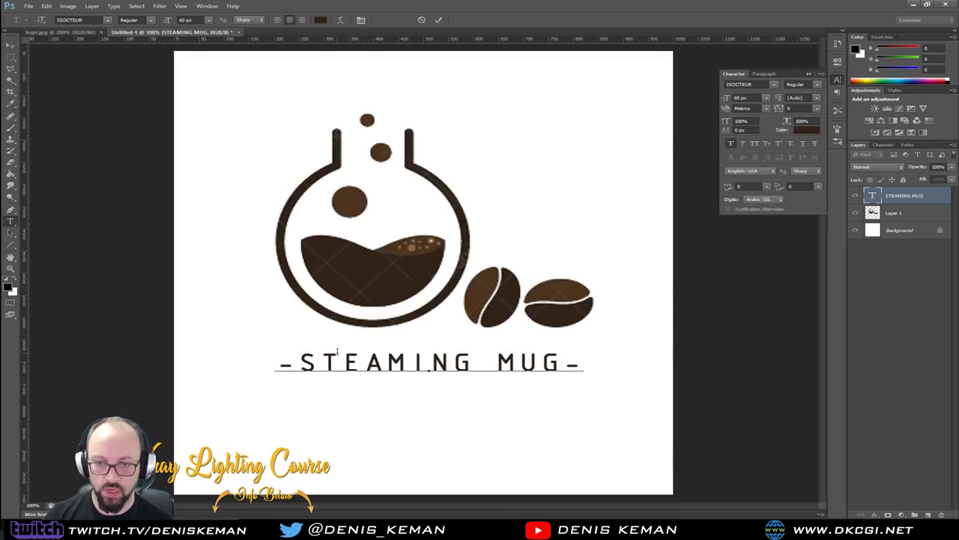
click(10, 46)
drag(422, 365, 417, 366)
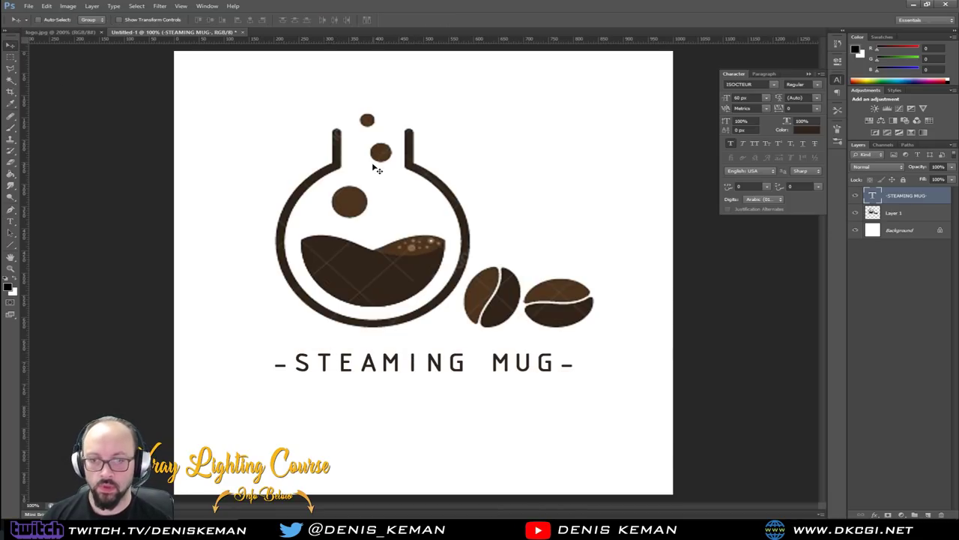
Add the text line "est. on YouTube" beneath -STEAMING MUG- and centre it under that line.
click(11, 222)
click(388, 400)
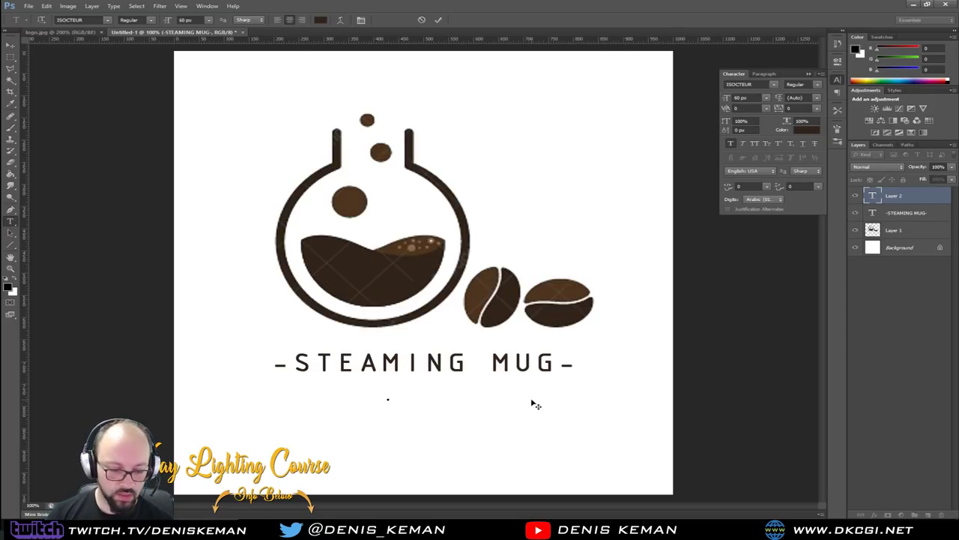
text(est.)
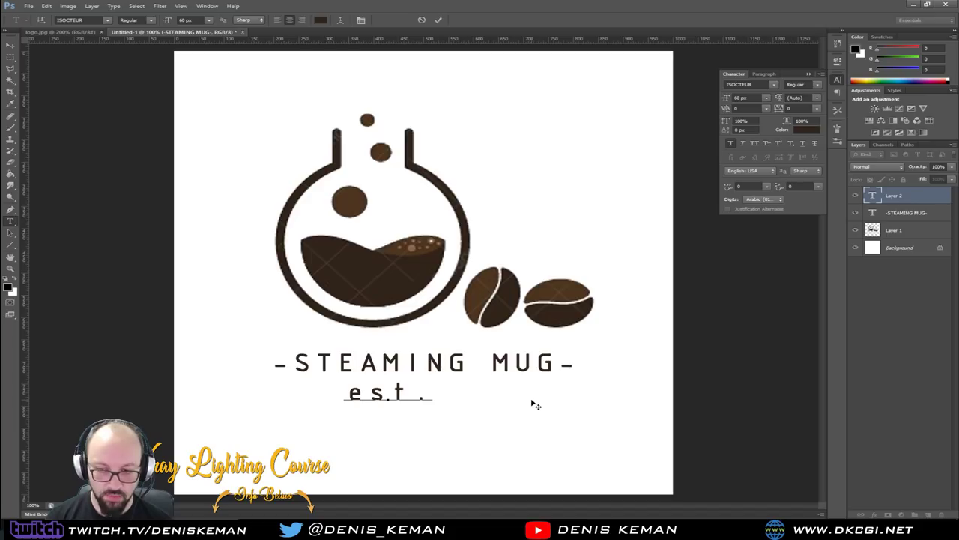
text(.on Y)
key(BackSpace)
text(.on YouTube)
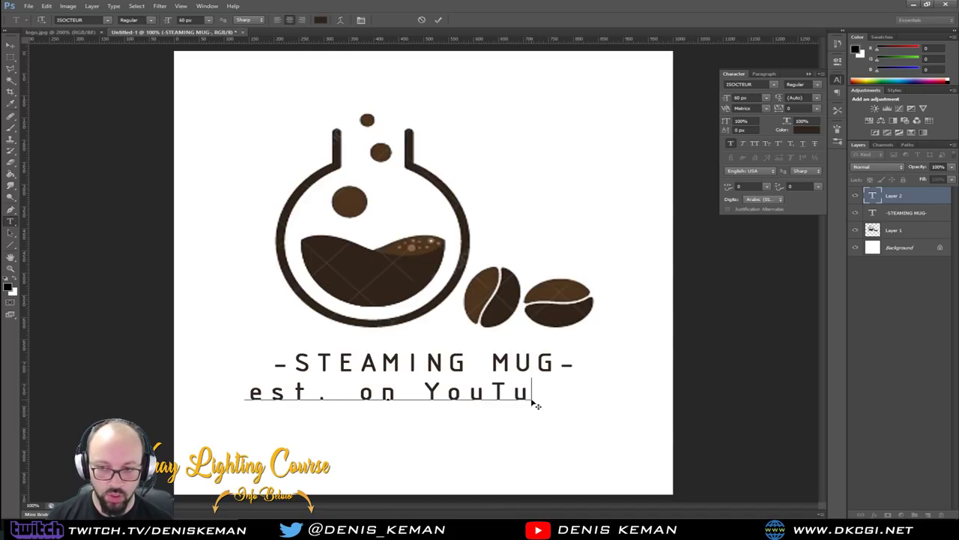
click(11, 45)
drag(468, 394, 506, 395)
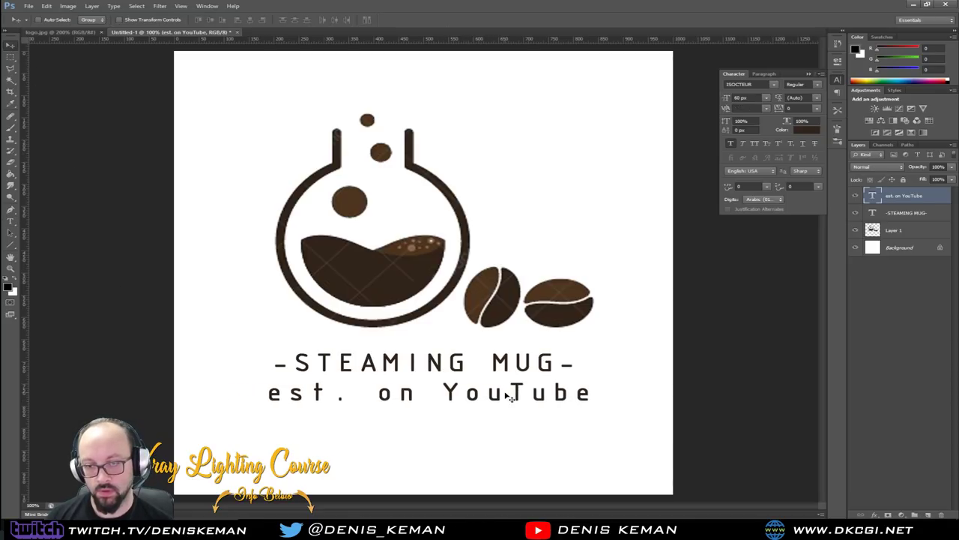
Set the "est. on YouTube" text size to 30 px and centre it under -STEAMING MUG-.
double_click(873, 197)
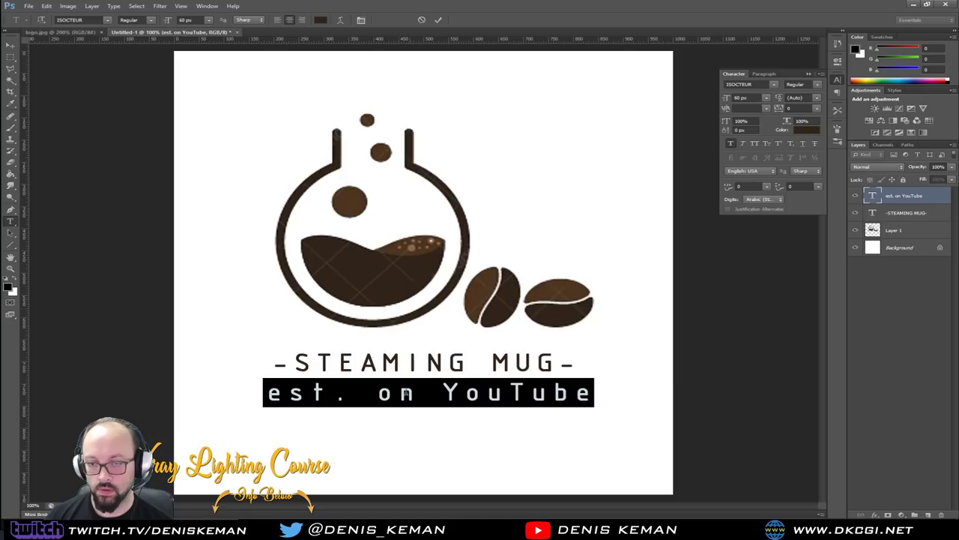
click(209, 20)
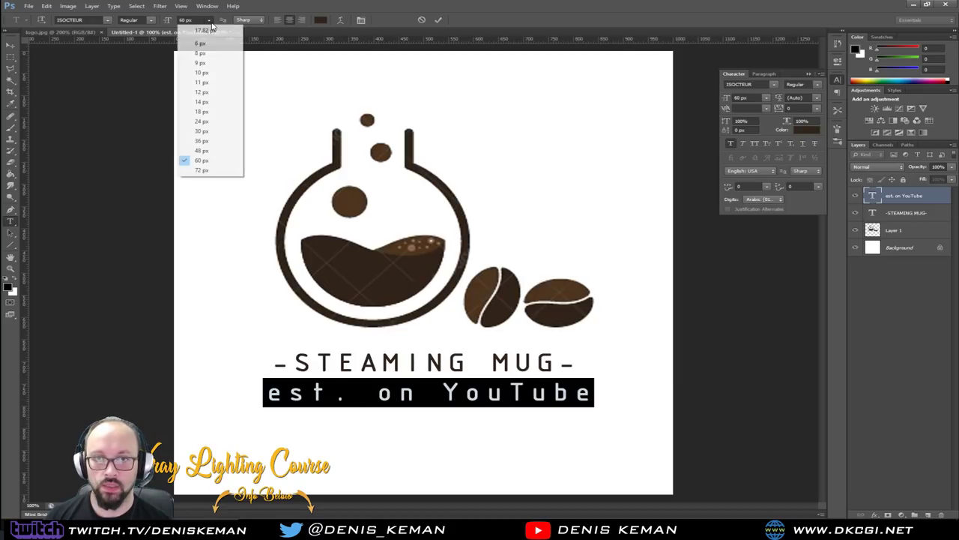
click(209, 130)
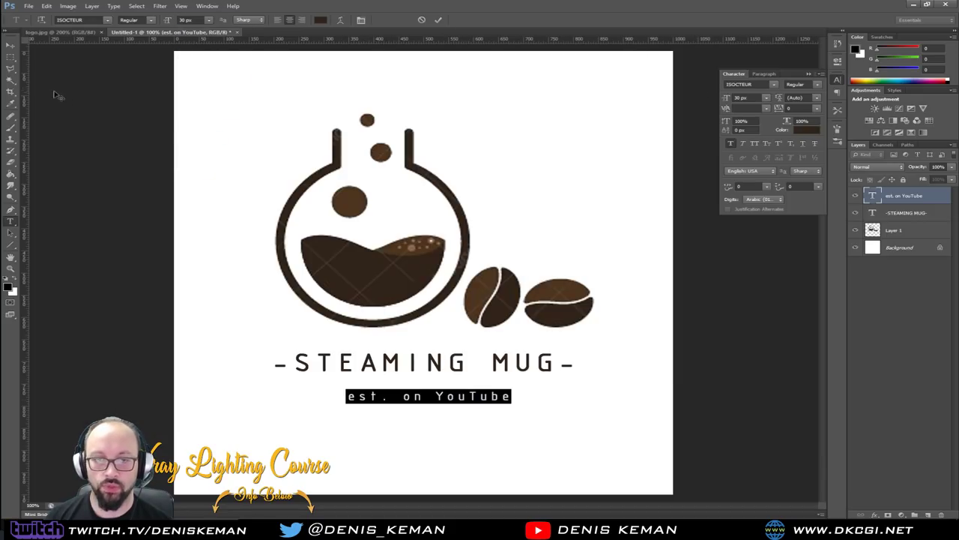
click(11, 45)
mouse_move(468, 402)
mouse_down()
mouse_move(463, 395)
mouse_move(474, 399)
mouse_up()
Make a large elliptical selection around the whole logo and text, and add a new empty layer above the text layers.
drag(10, 57, 45, 64)
drag(189, 64, 732, 468)
key(ctrl+shift+n)
key(Return)
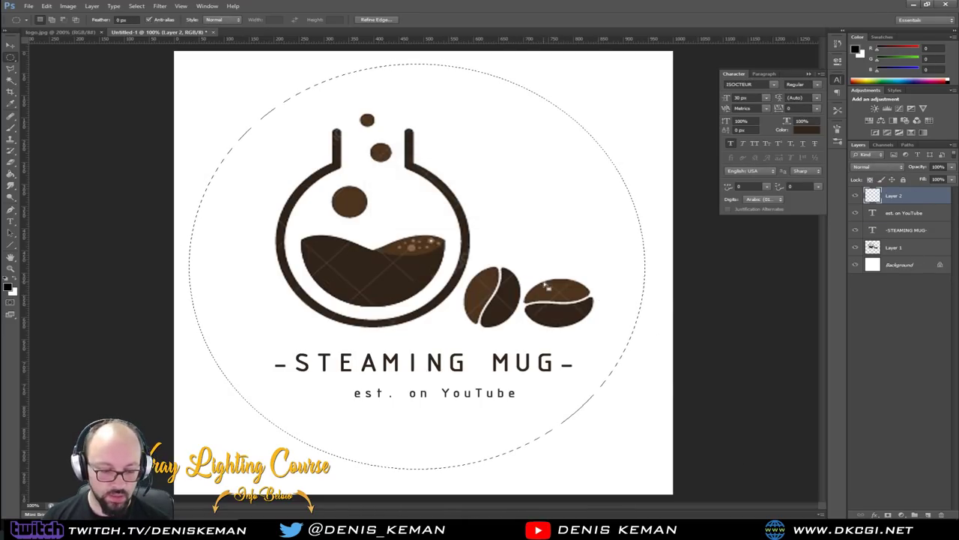
Sample the light brown of the word NAME in logo.jpg as the foreground colour and return to the untitled logo document.
click(60, 32)
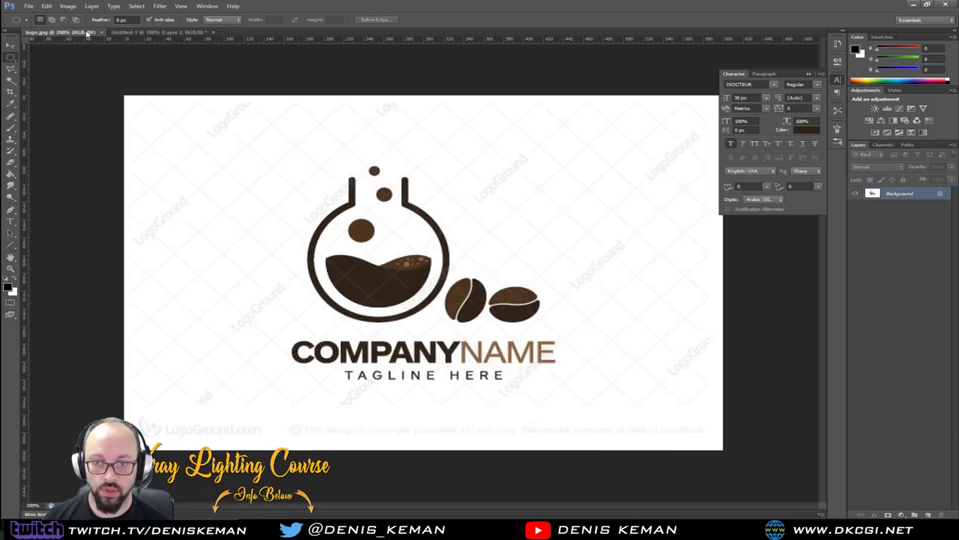
key(i)
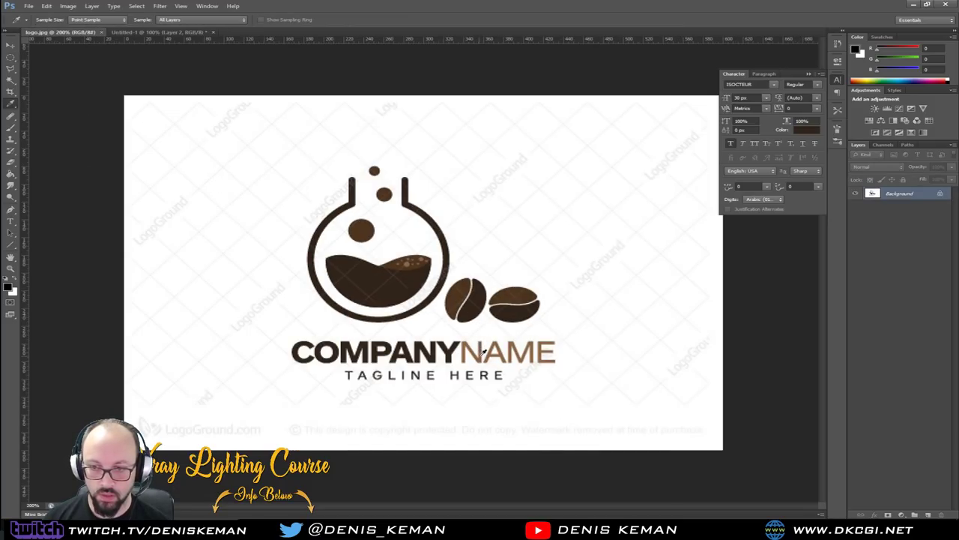
click(485, 354)
click(144, 32)
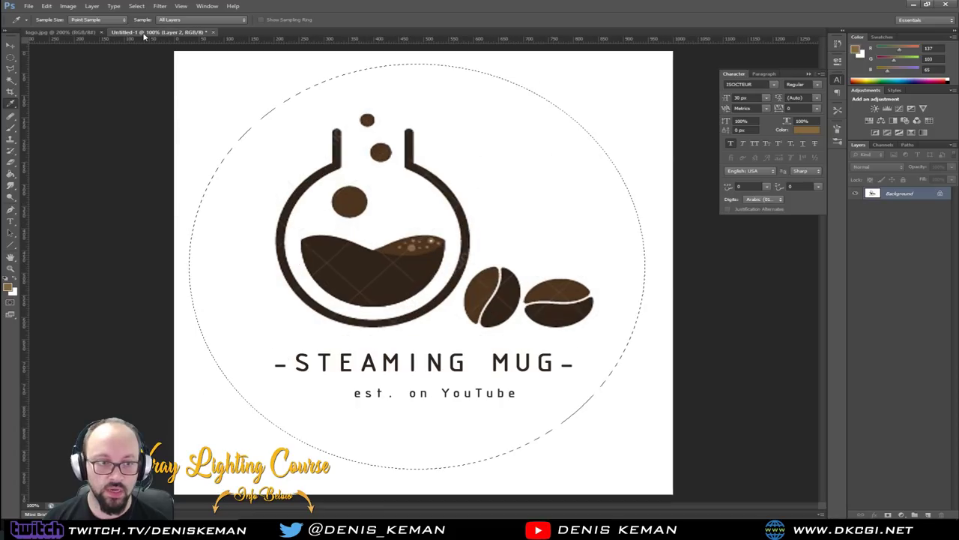
Fill the large elliptical selection on the empty top layer with the sampled brown, using the Paint Bucket.
key(b)
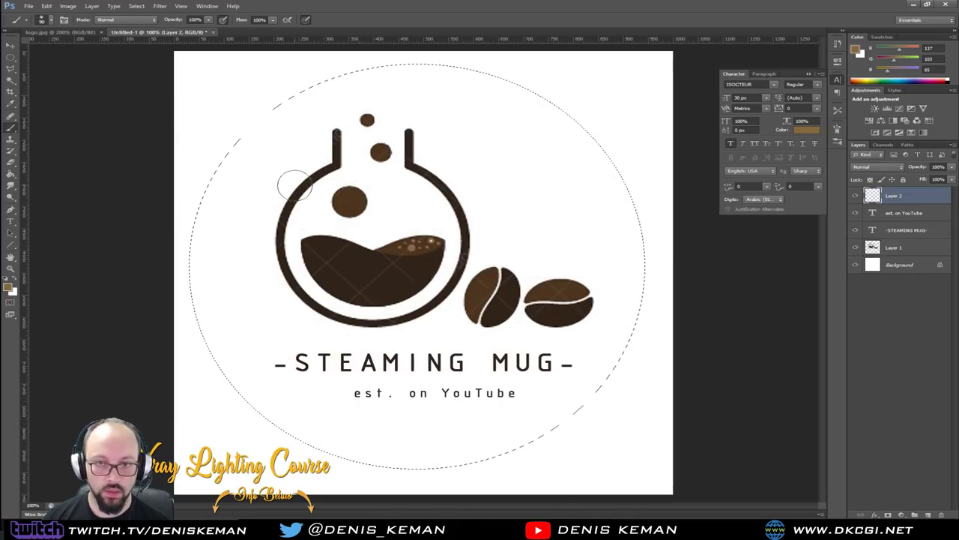
click(10, 173)
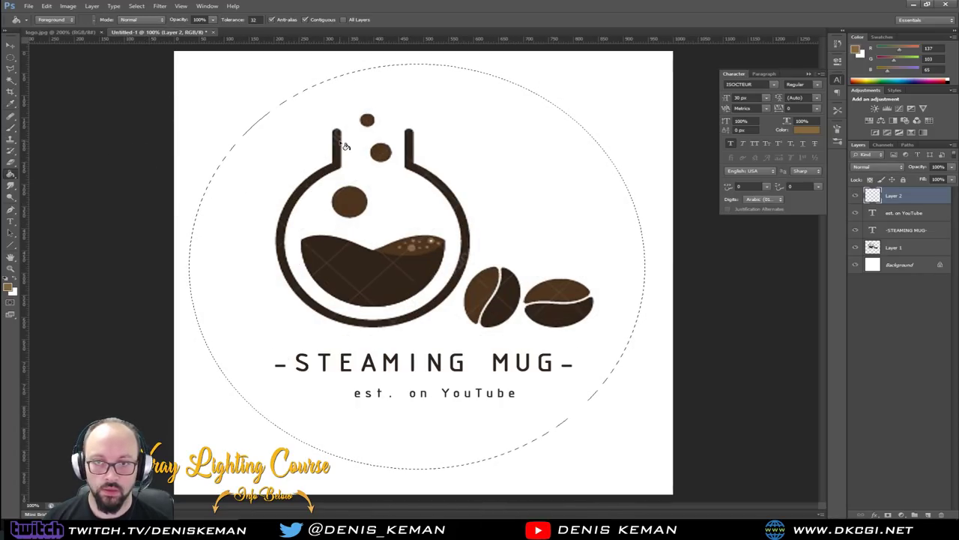
click(340, 145)
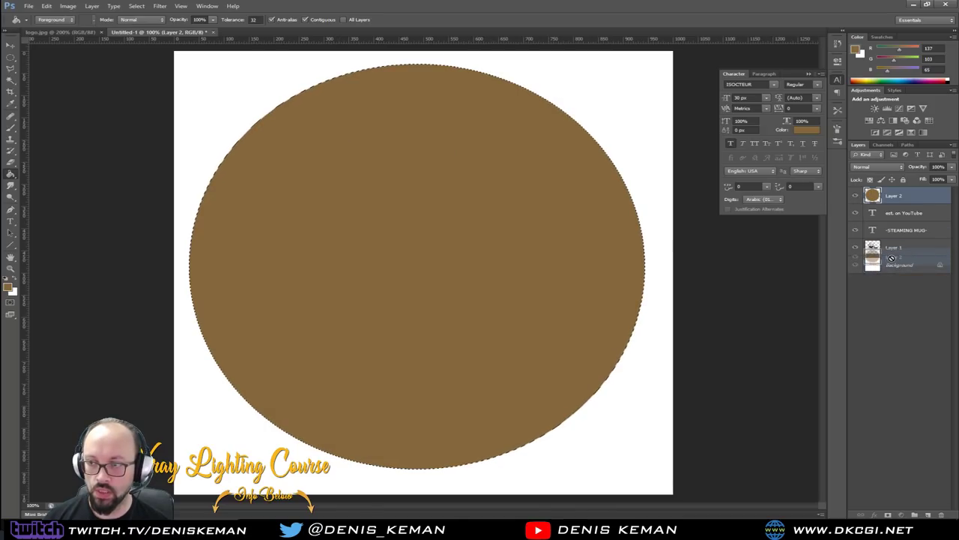
Deselect the ellipse and move its layer beneath the flask artwork layer, directly above the Background.
click(11, 57)
click(238, 86)
click(11, 45)
drag(894, 196, 894, 253)
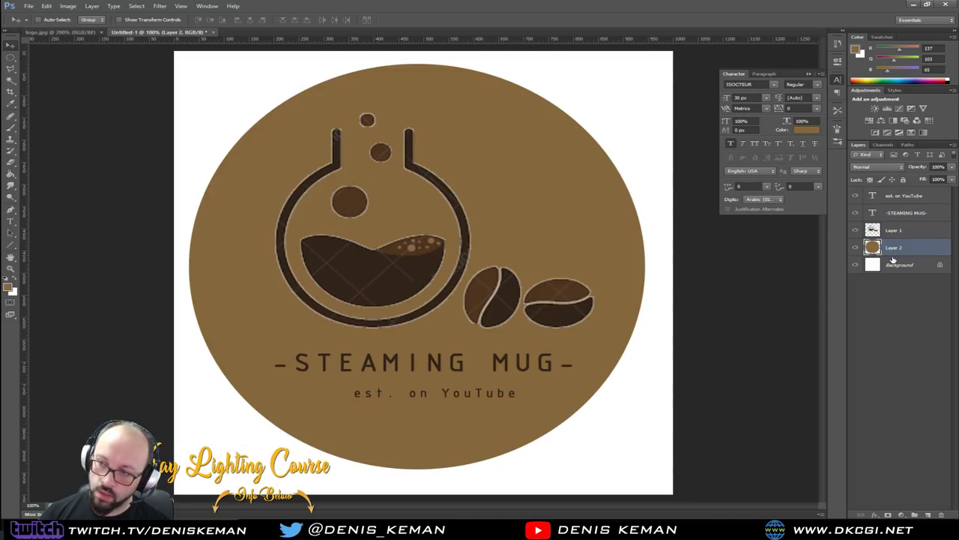
Apply Inner Glow and Stroke layer effects to the brown ellipse layer.
right_click(877, 250)
key(Escape)
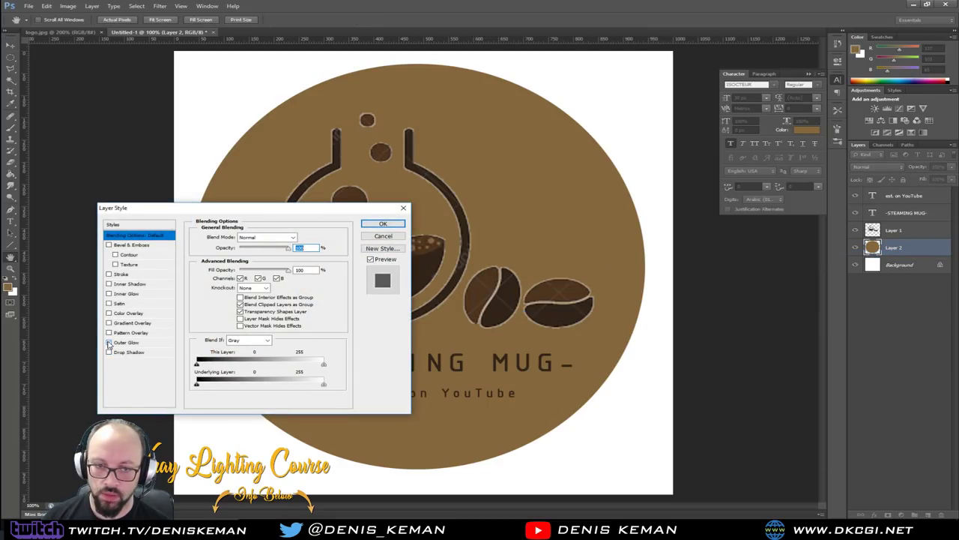
drag(213, 207, 561, 232)
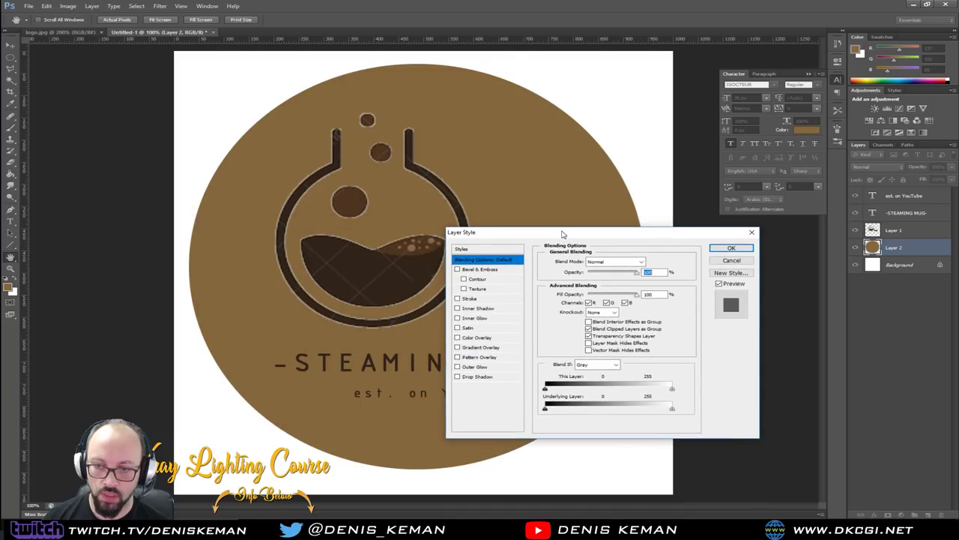
click(458, 318)
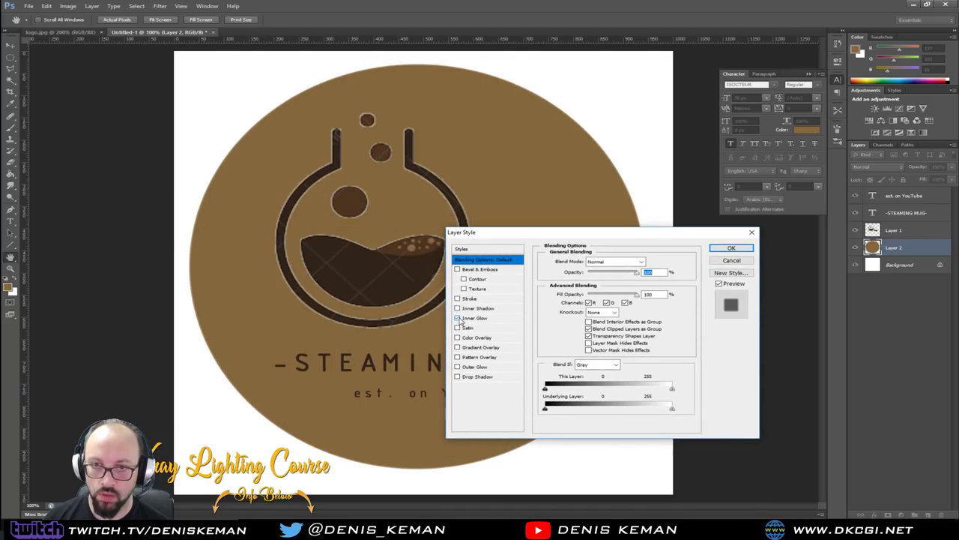
click(458, 298)
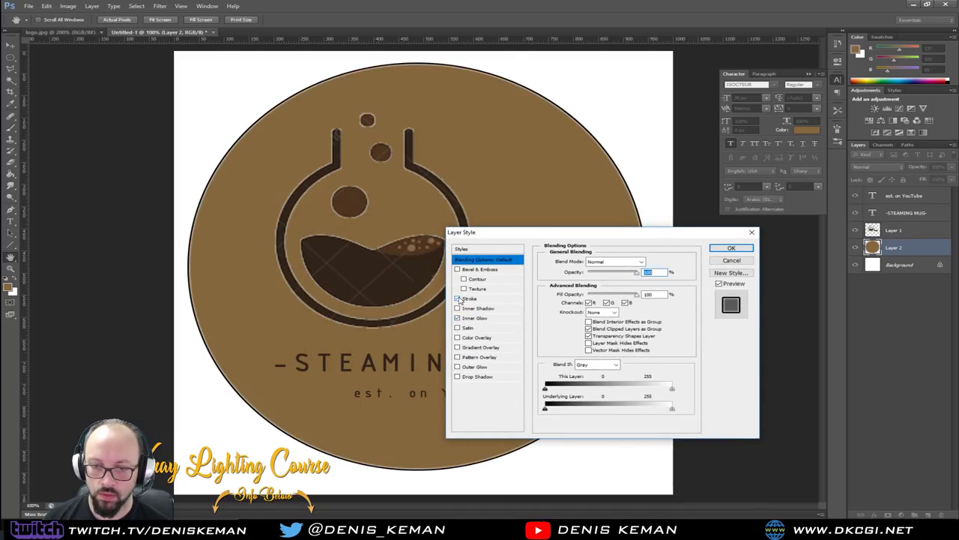
drag(575, 232, 640, 195)
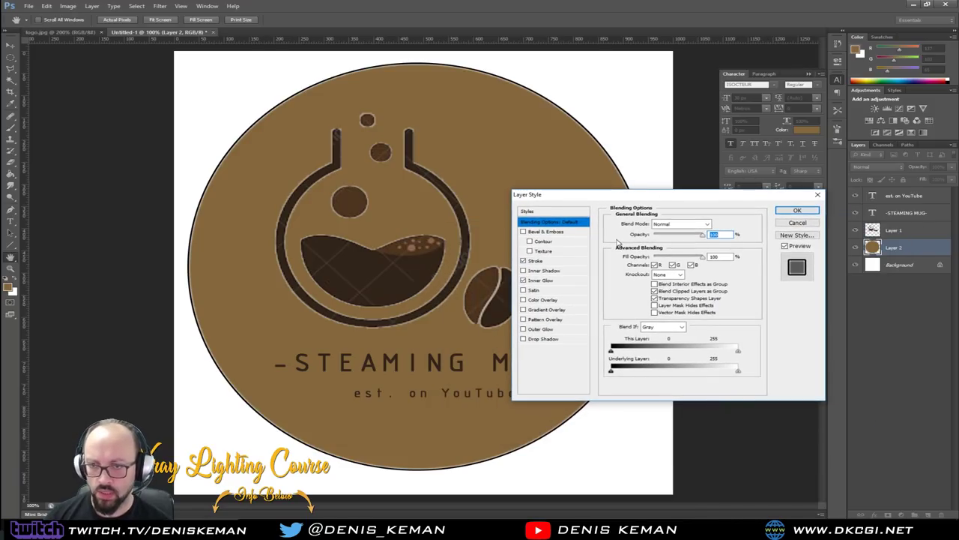
click(799, 212)
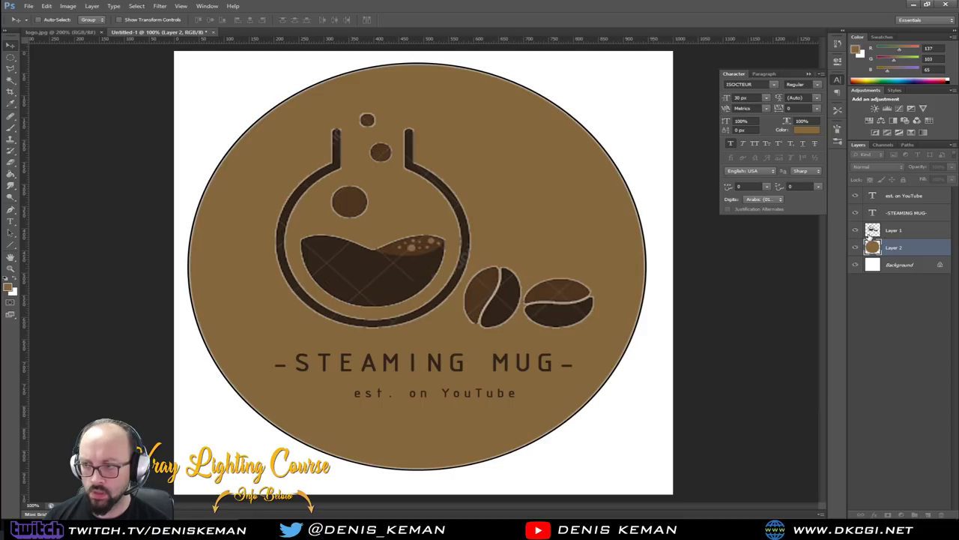
Apply Outer Glow and Drop Shadow layer effects to the flask and coffee bean artwork layer.
click(884, 231)
right_click(888, 232)
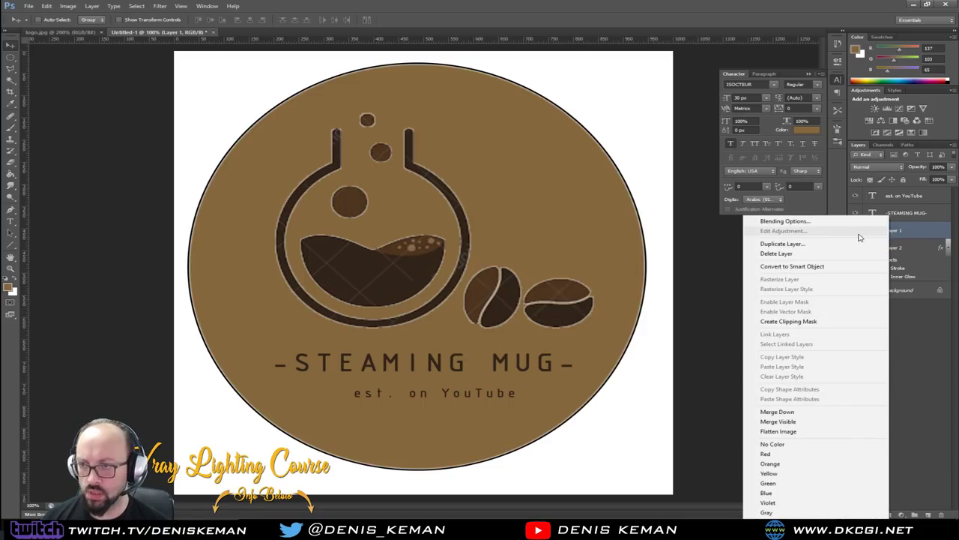
click(826, 225)
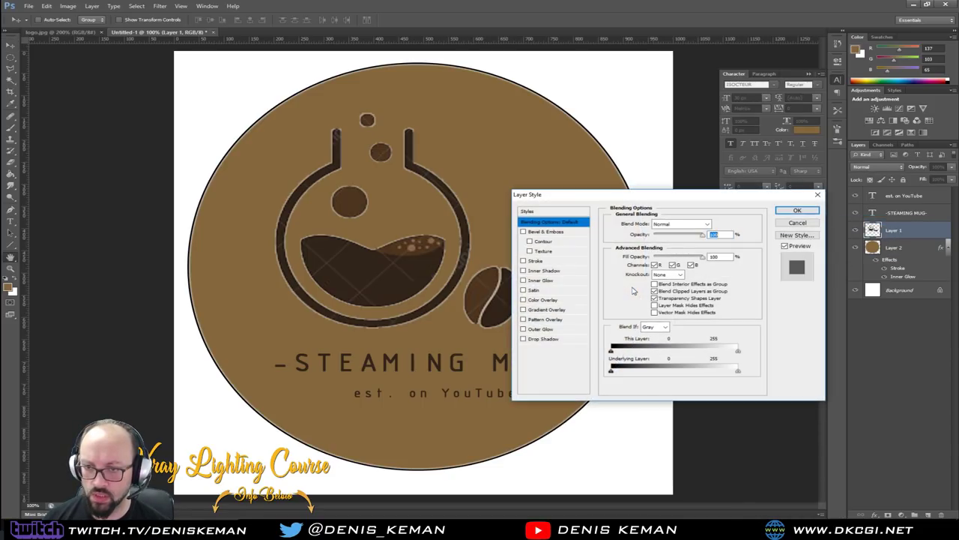
click(523, 329)
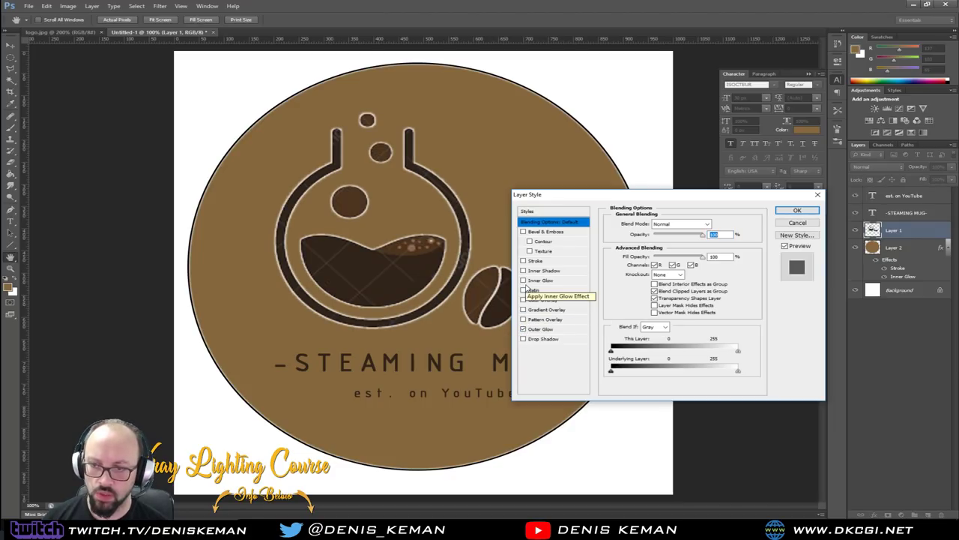
click(524, 260)
click(523, 260)
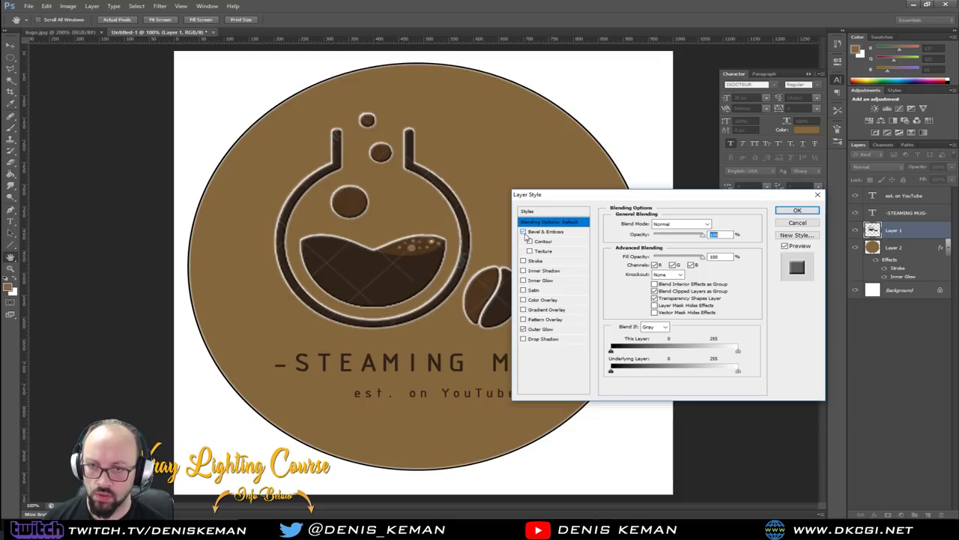
click(523, 339)
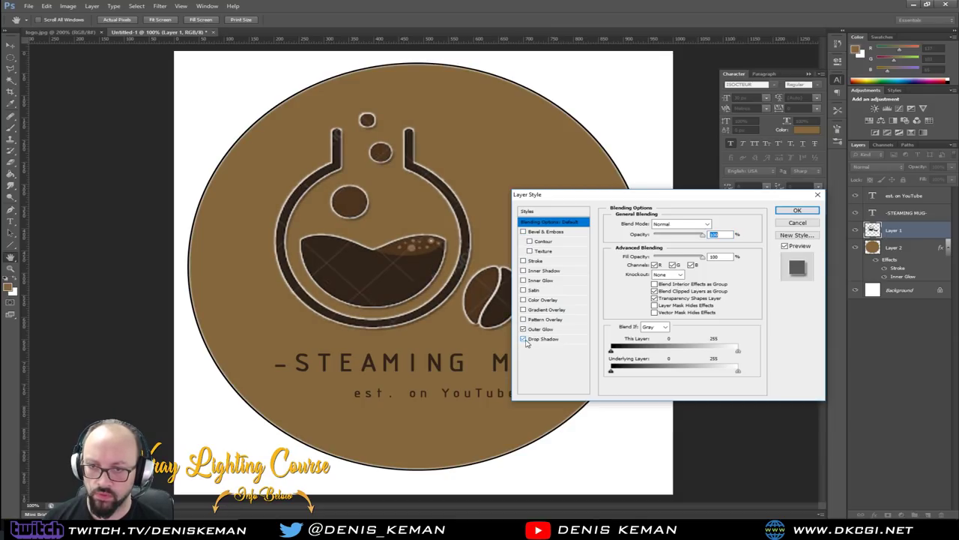
click(524, 340)
click(525, 340)
click(524, 340)
click(525, 340)
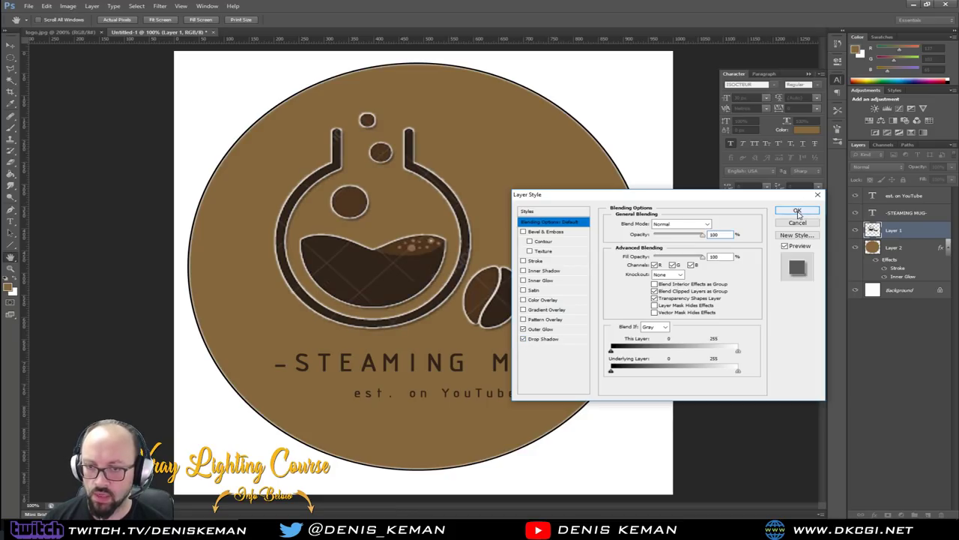
click(798, 212)
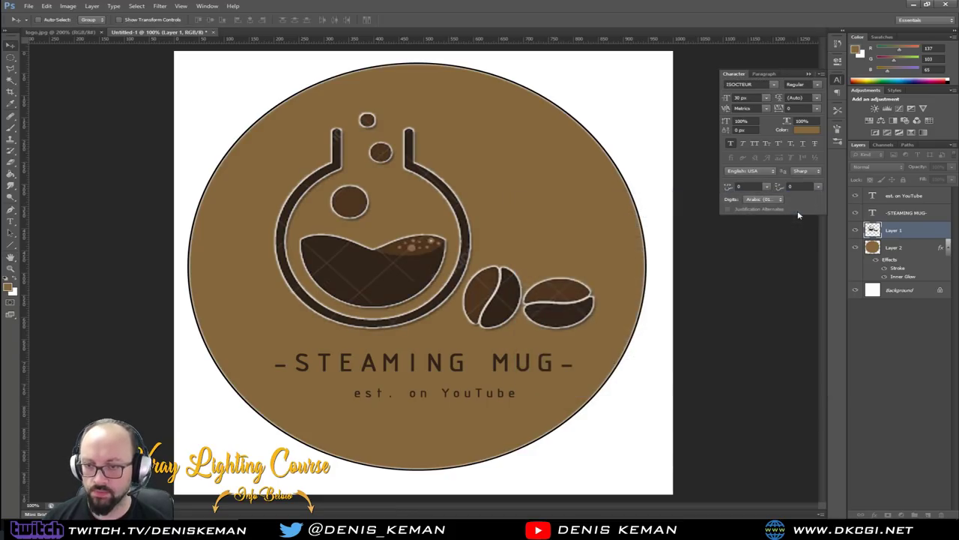
click(872, 196)
shift+click(903, 213)
right_click(906, 196)
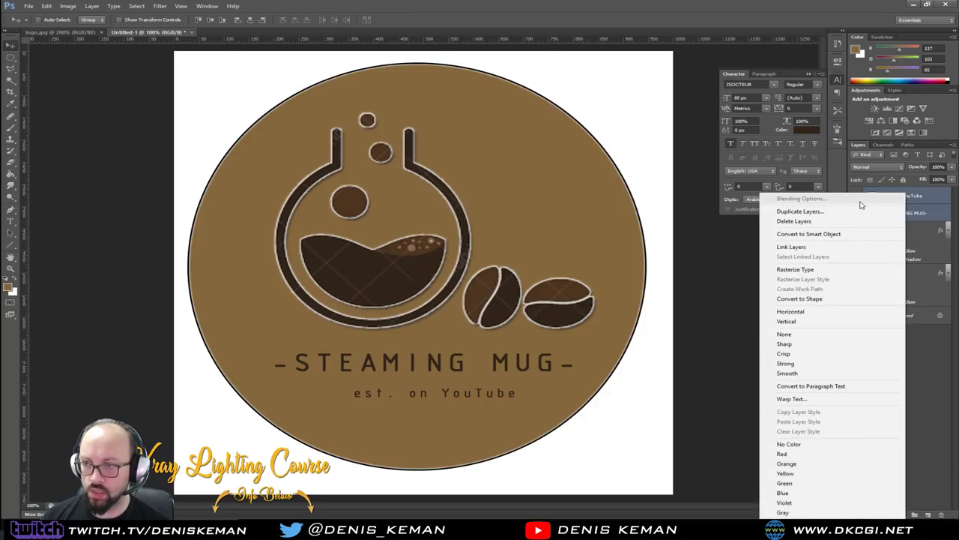
click(909, 213)
click(911, 215)
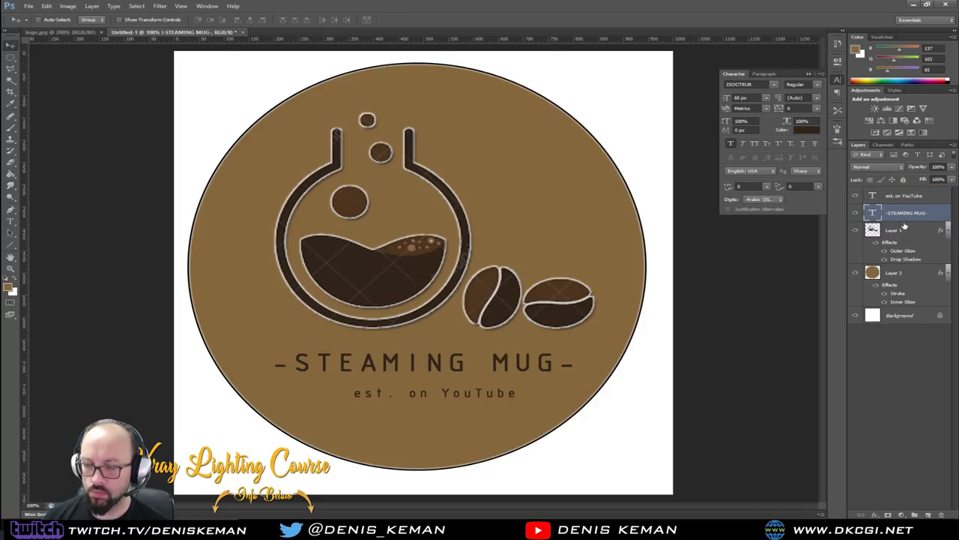
Copy the layer style of the flask artwork layer and paste it onto the -STEAMING MUG- text layer.
right_click(903, 249)
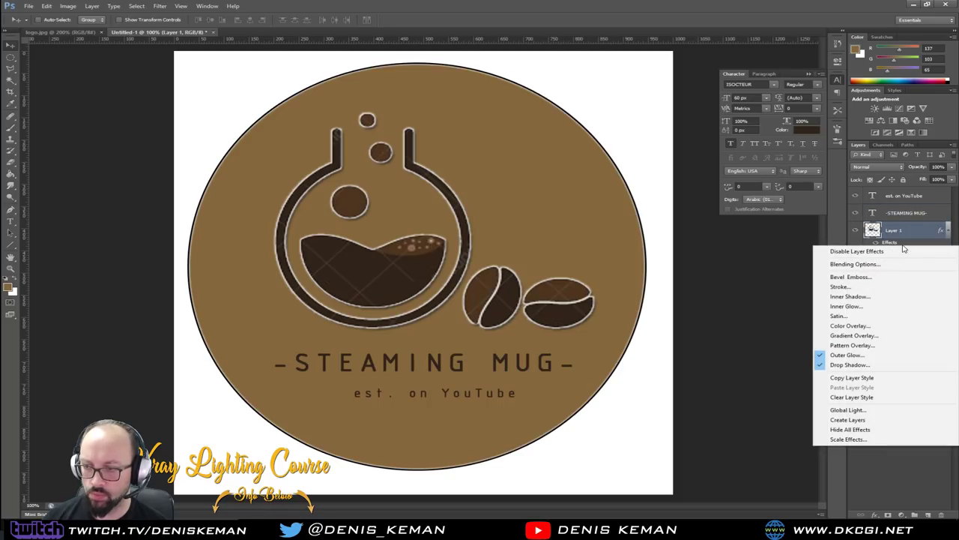
click(884, 377)
click(911, 213)
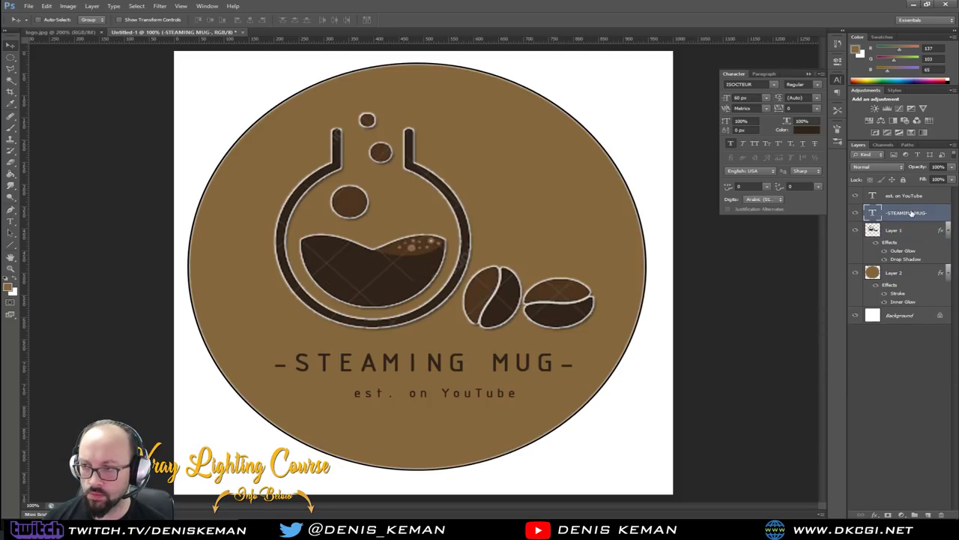
right_click(911, 214)
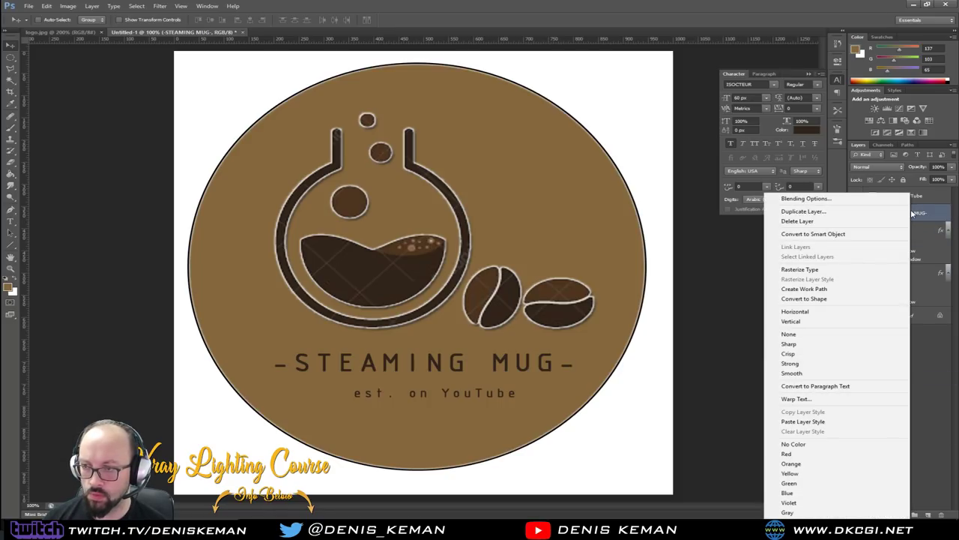
click(824, 421)
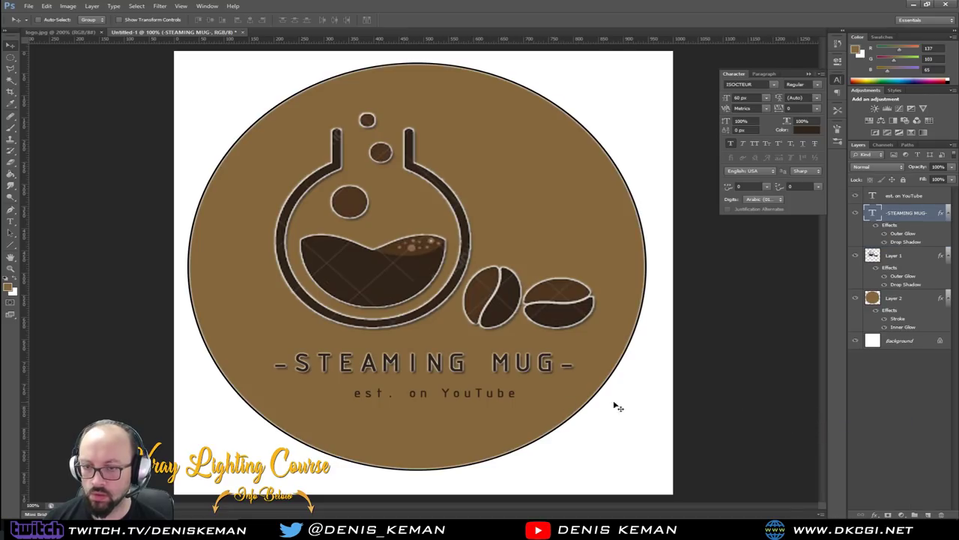
Paste the copied layer style onto the "est. on YouTube" text layer.
click(906, 194)
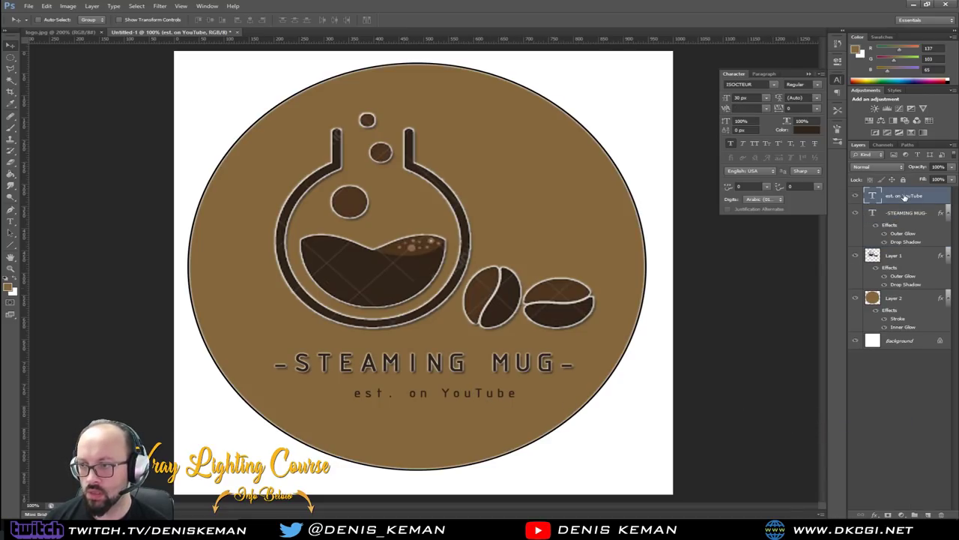
right_click(905, 194)
click(820, 422)
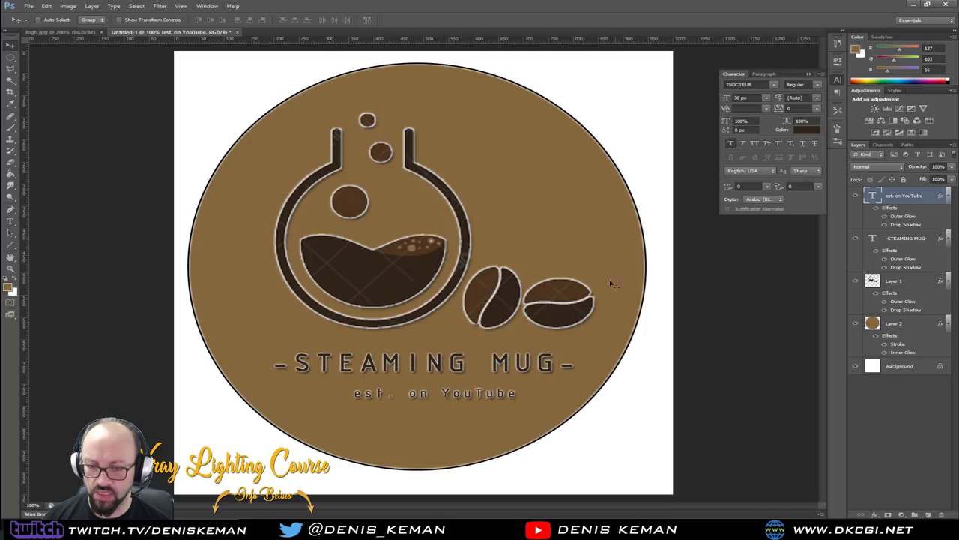
Add a new empty layer directly above the brown ellipse layer.
click(907, 325)
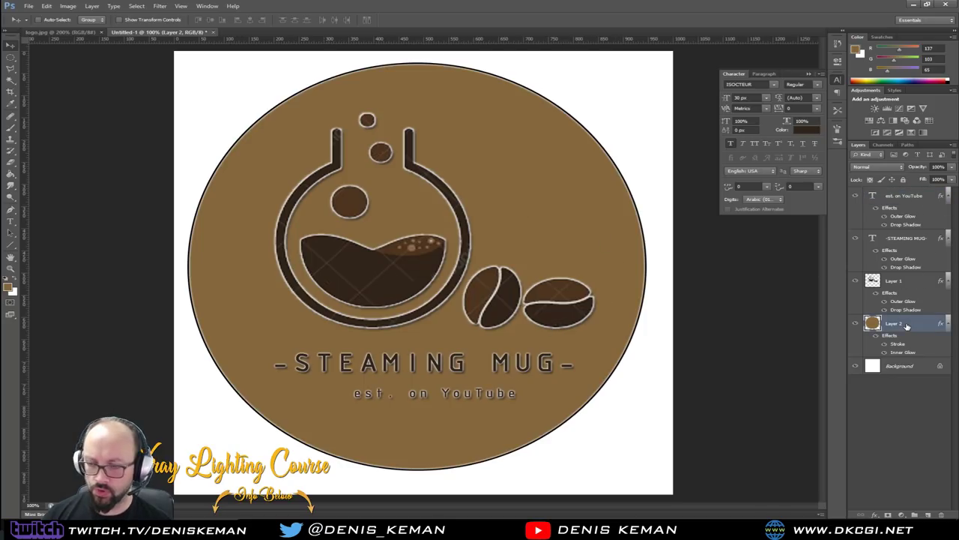
key(ctrl+shift+n)
key(Return)
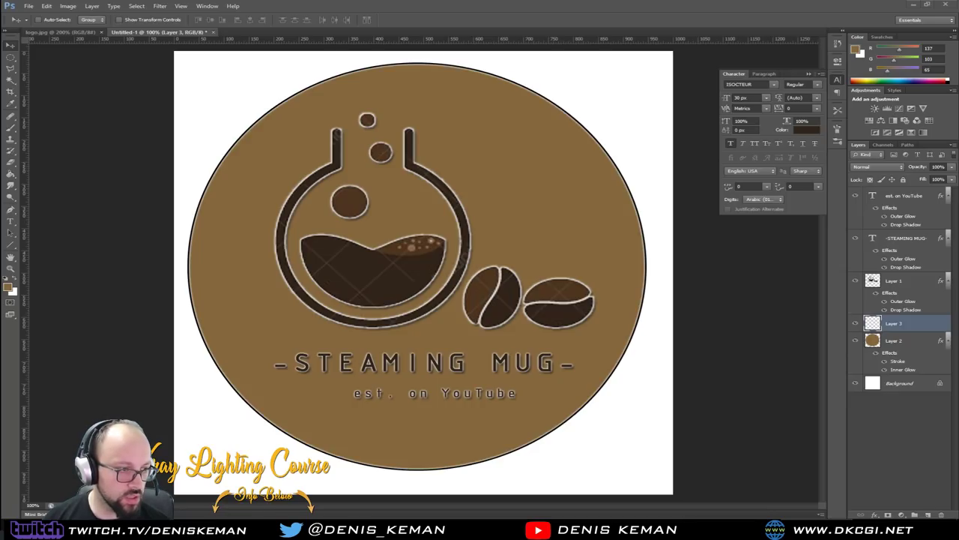
Open Curtain_Tx.jpg and bring its fabric pattern into the logo document as a layer aligned to the canvas's upper-left corner.
drag(147, 75, 237, 35)
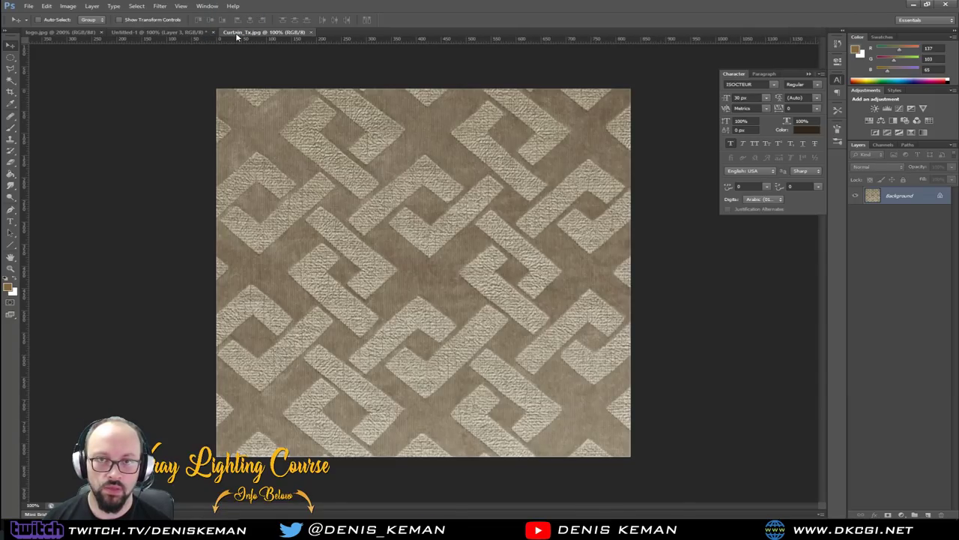
drag(168, 36, 358, 195)
drag(350, 355, 249, 286)
Scale the curtain texture proportionally to cover the whole canvas and move its layer directly above the brown ellipse layer.
key(ctrl+t)
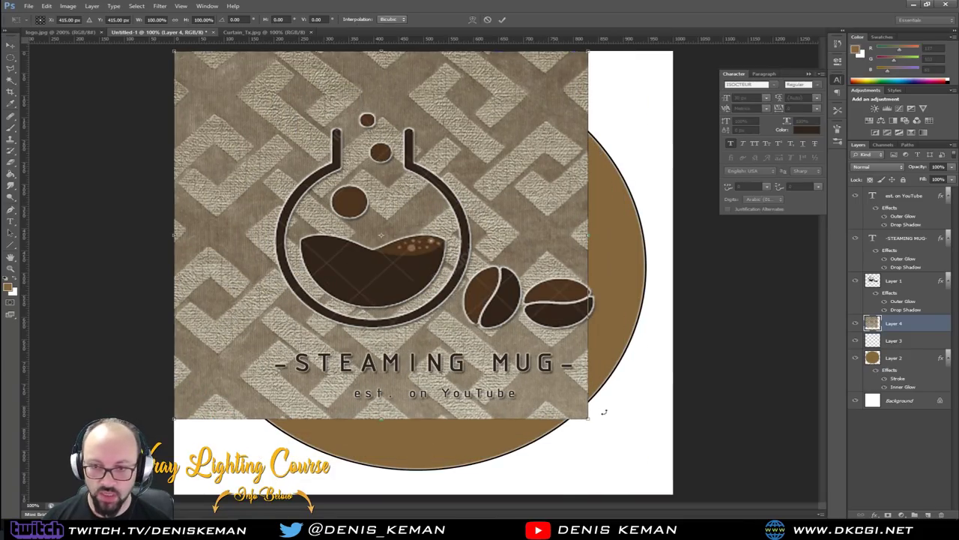
shift+drag(586, 419, 680, 489)
key(Return)
drag(872, 323, 873, 349)
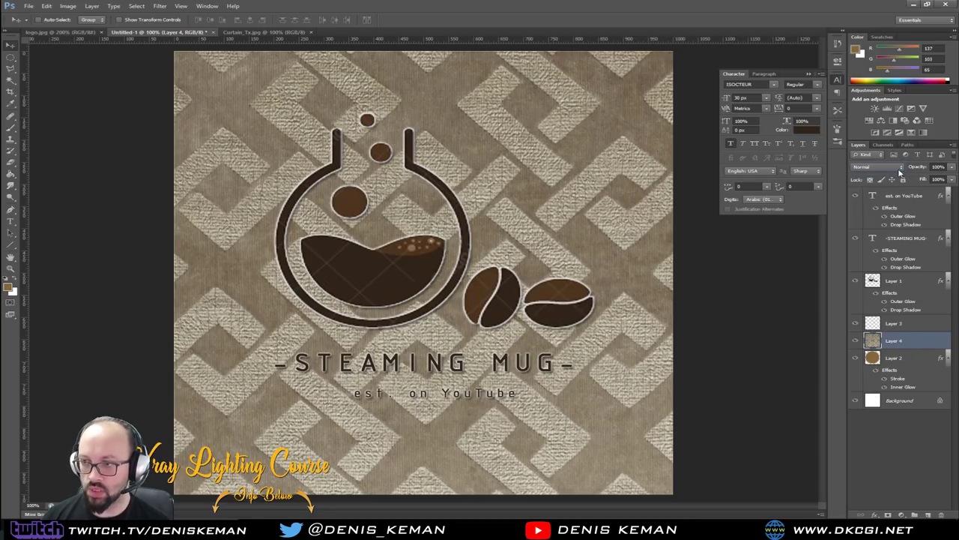
Try out a succession of blend modes on the curtain texture layer and leave it on Divide.
scroll(900, 172, down, 2)
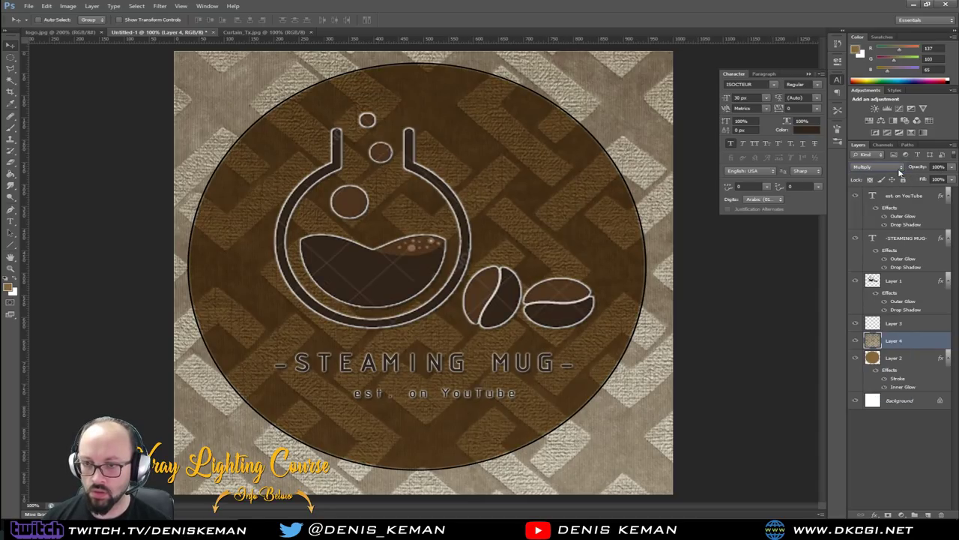
scroll(900, 173, down, 1)
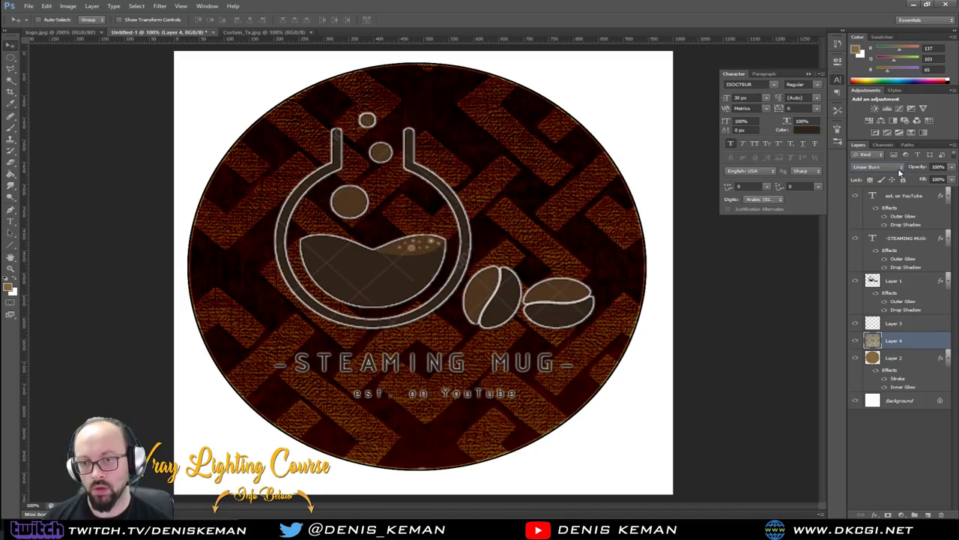
scroll(900, 172, down, 1)
scroll(900, 173, down, 1)
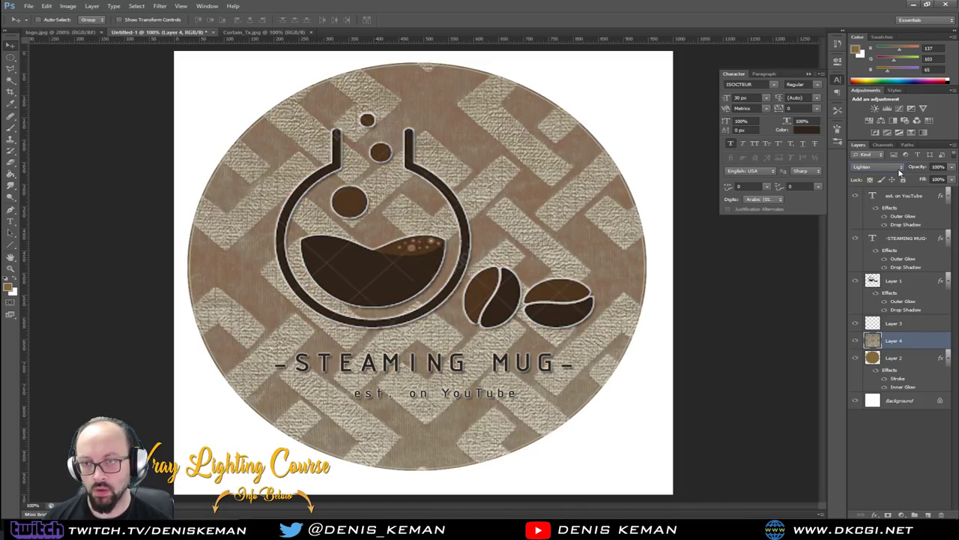
scroll(900, 173, down, 1)
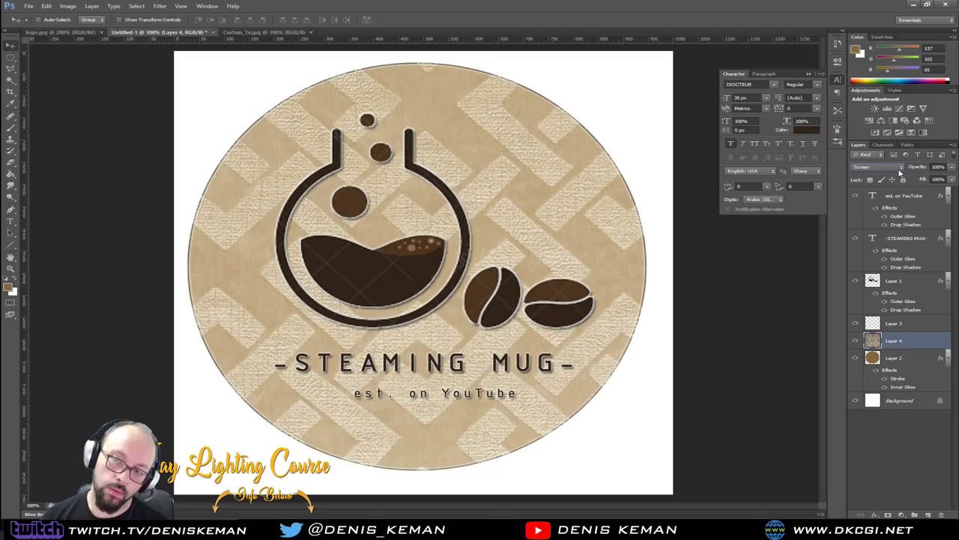
scroll(900, 172, down, 1)
scroll(900, 172, down, 1)
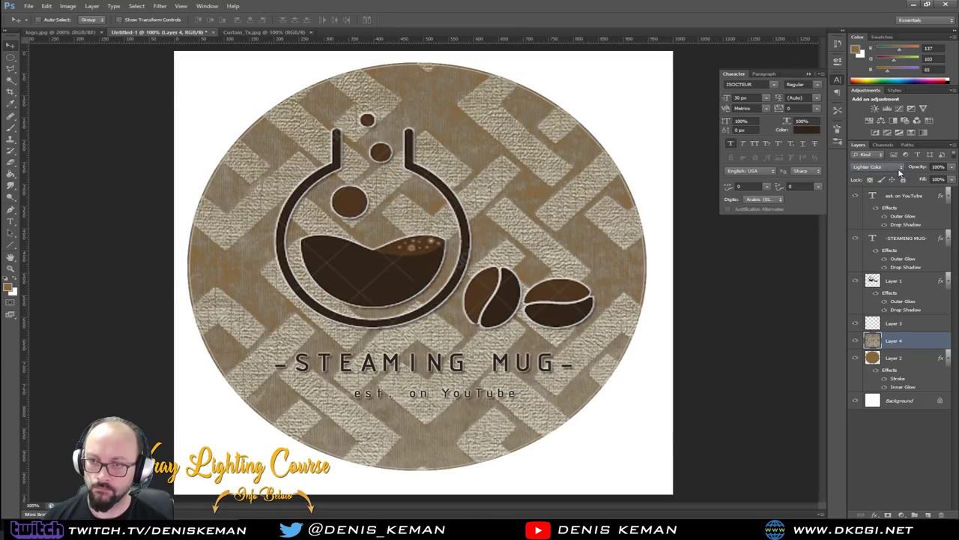
scroll(900, 172, down, 1)
scroll(900, 172, down, 1)
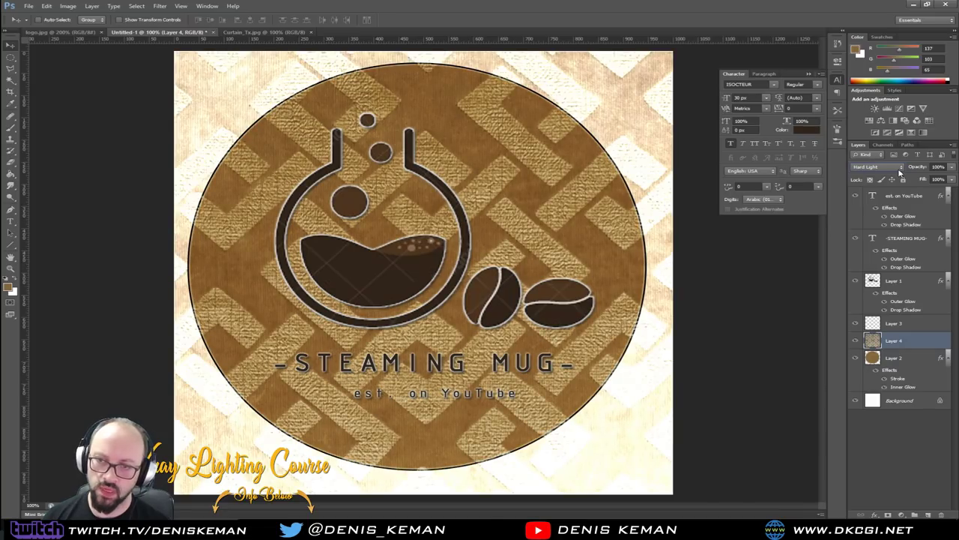
scroll(901, 172, down, 1)
scroll(900, 172, down, 4)
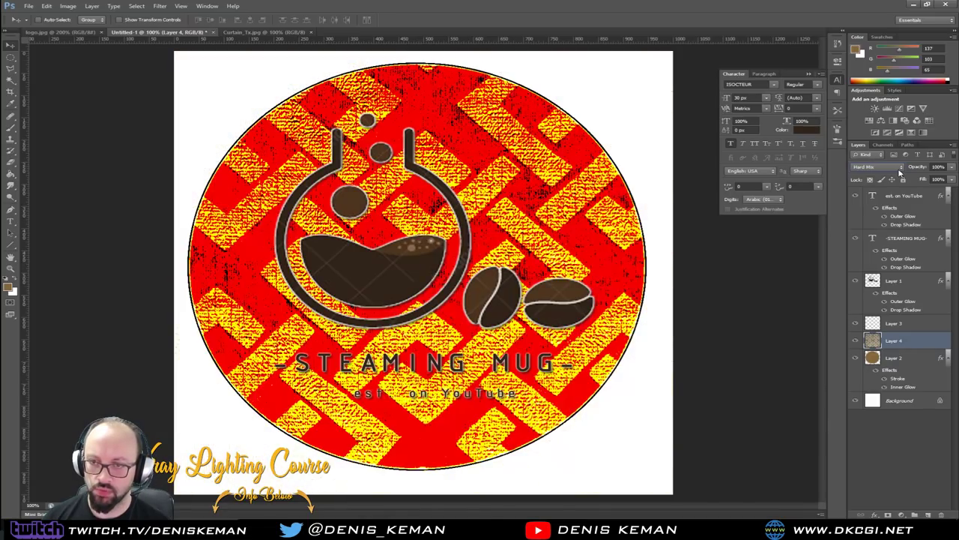
scroll(900, 172, down, 1)
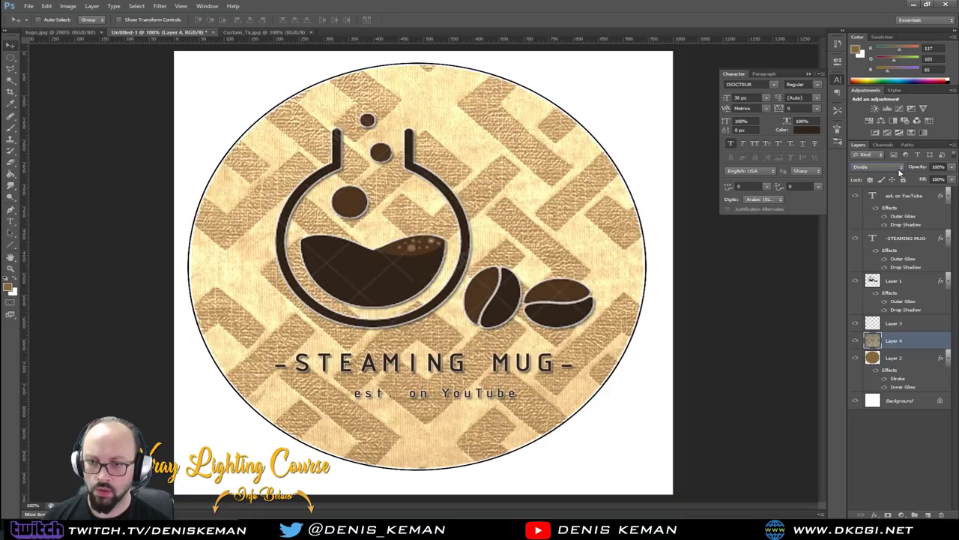
scroll(900, 172, down, 1)
scroll(900, 172, up, 1)
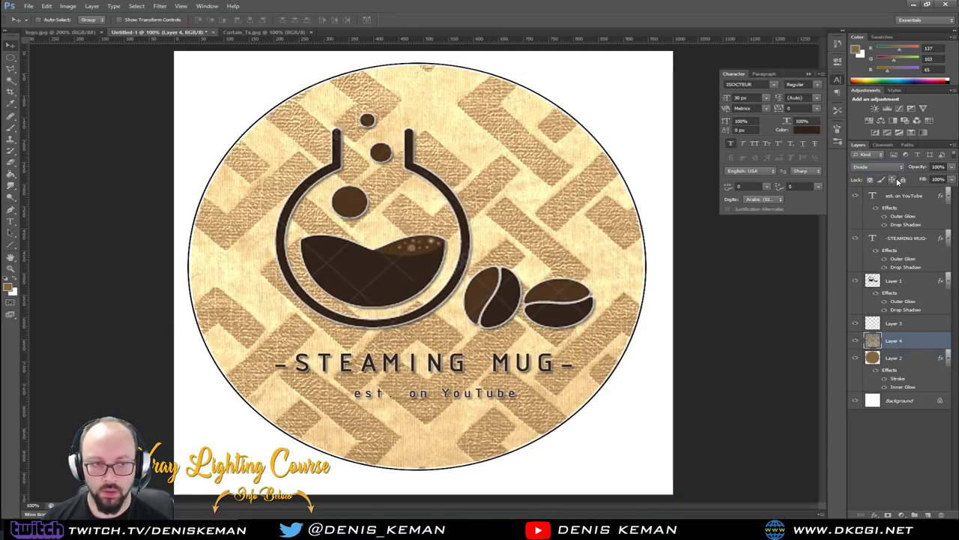
Reduce the curtain texture layer's opacity to 20%.
click(938, 166)
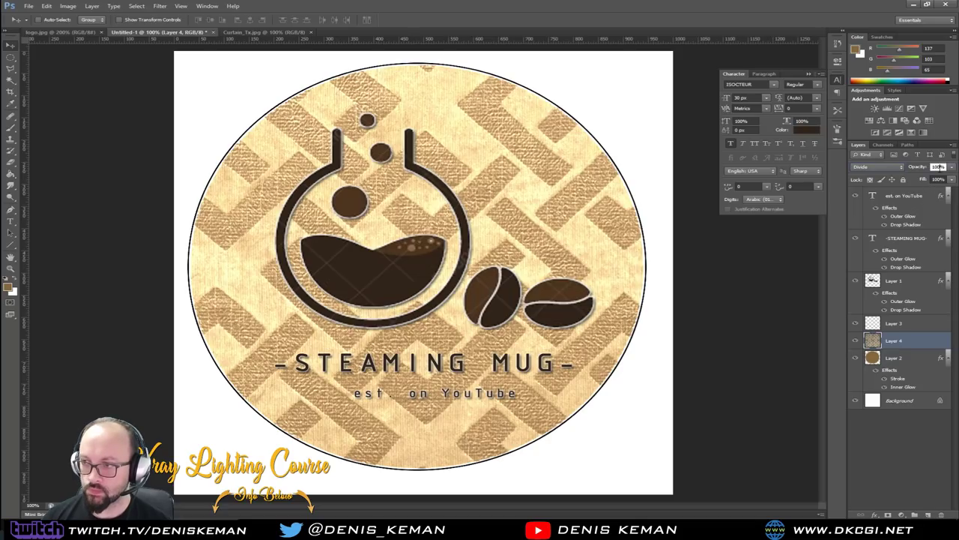
text(20)
key(Return)
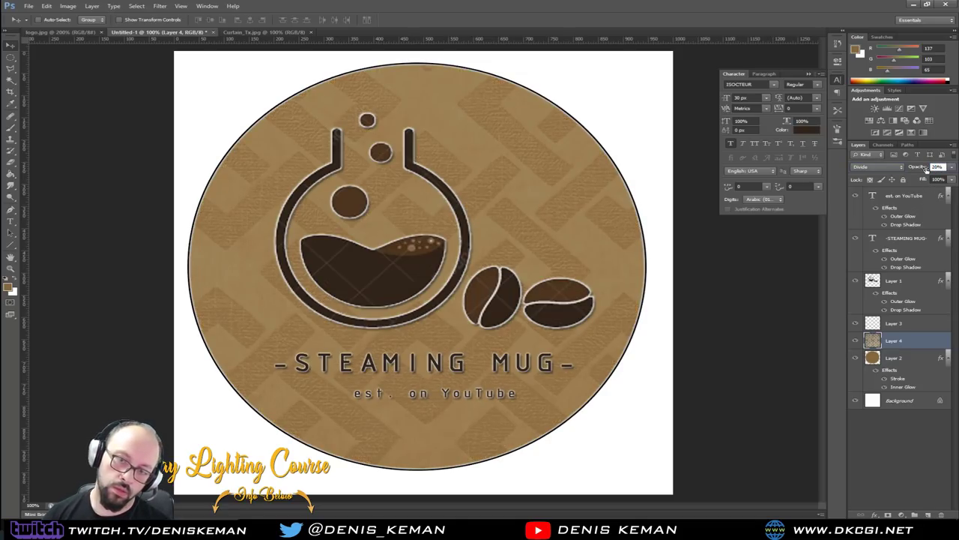
key(Return)
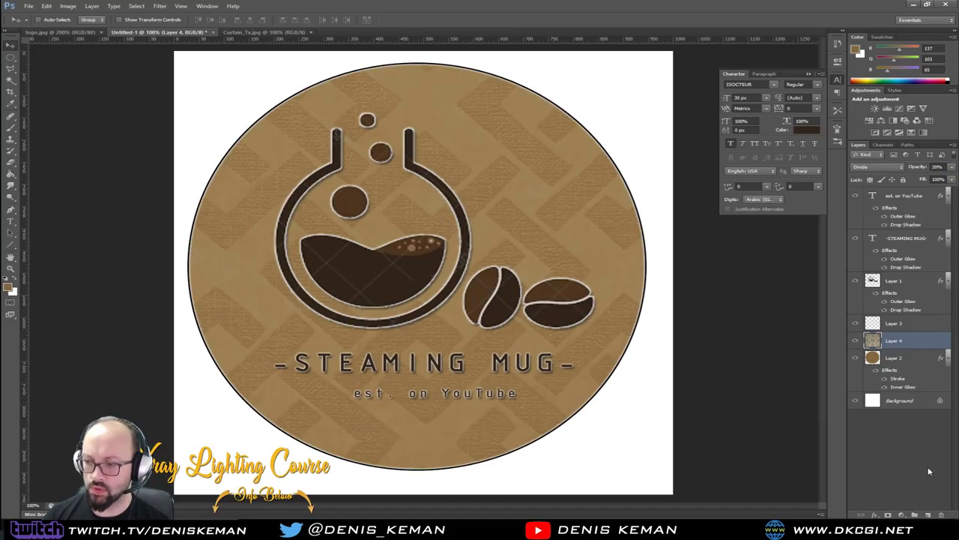
Delete the curtain texture layer and hide the white Background layer.
click(941, 515)
click(460, 193)
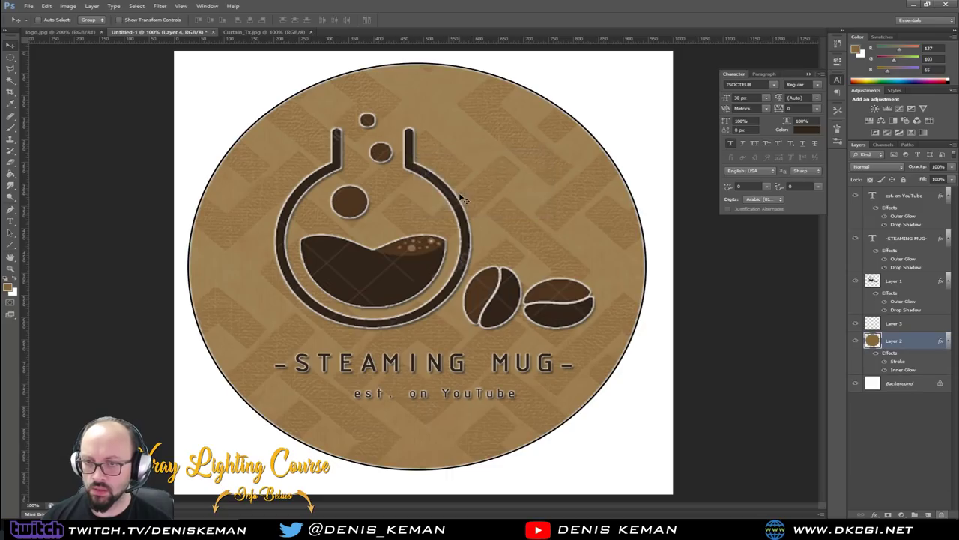
click(856, 384)
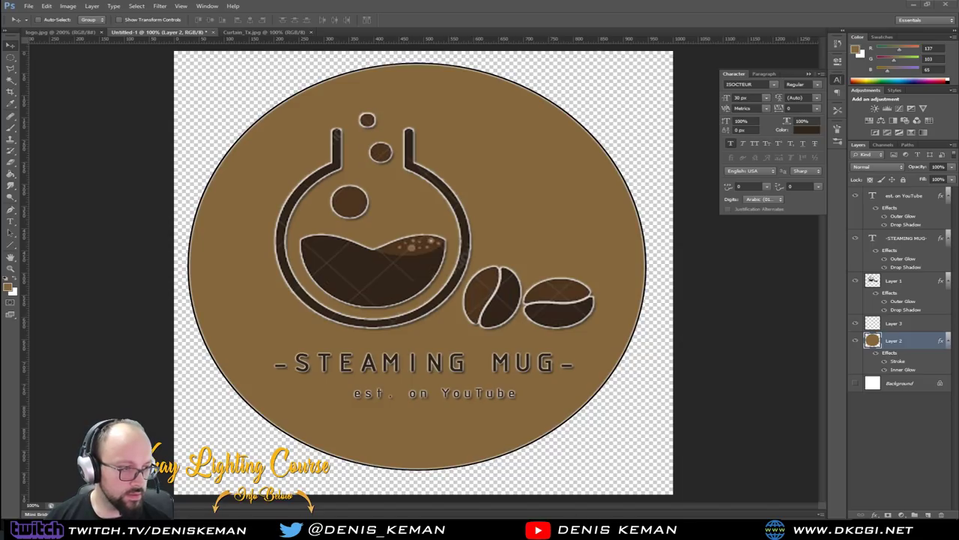
Place the Asphalt image directly above the brown ellipse layer and stretch it to about 30% width and 34% height, covering the ellipse.
drag(1, 360, 202, 398)
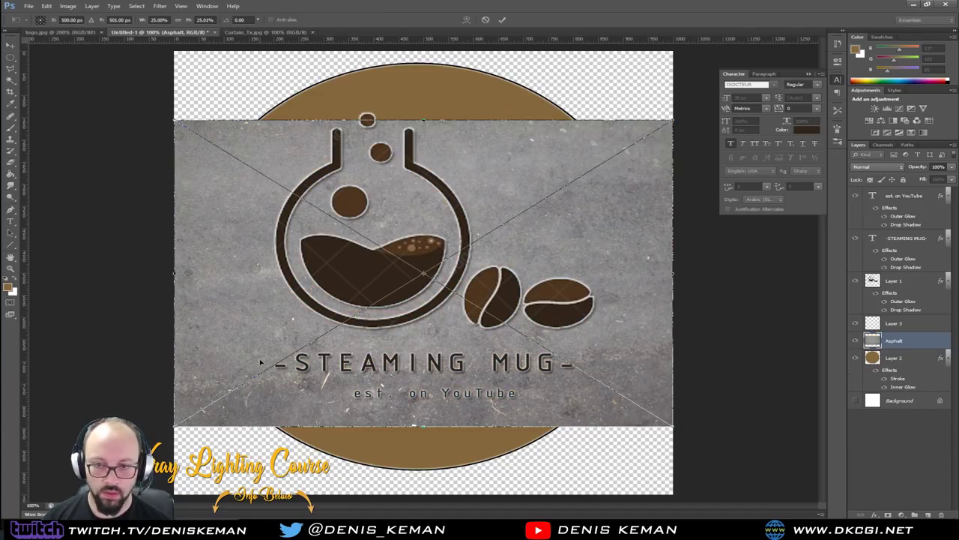
shift+drag(168, 118, 100, 23)
drag(453, 428, 455, 483)
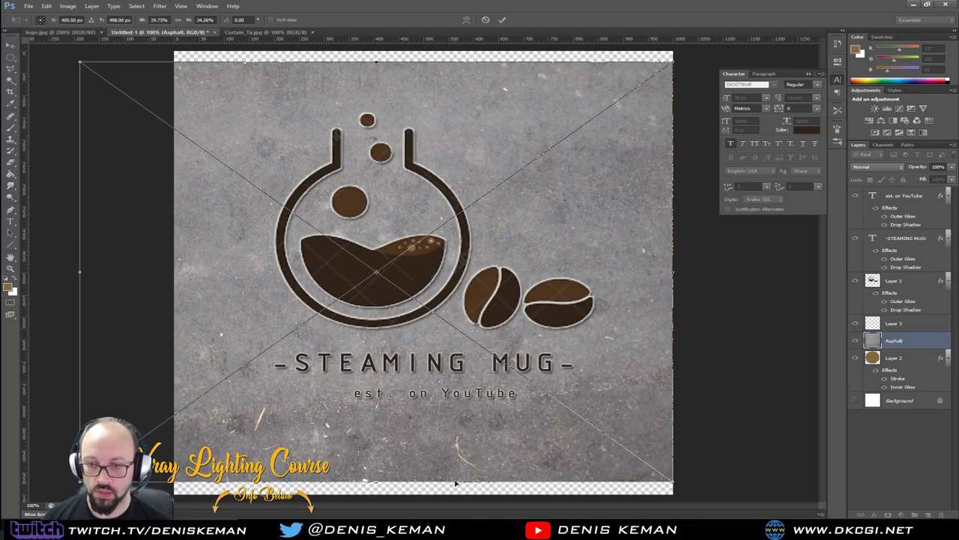
key(Return)
mouse_move(874, 342)
mouse_down()
mouse_move(878, 361)
mouse_move(874, 345)
mouse_up()
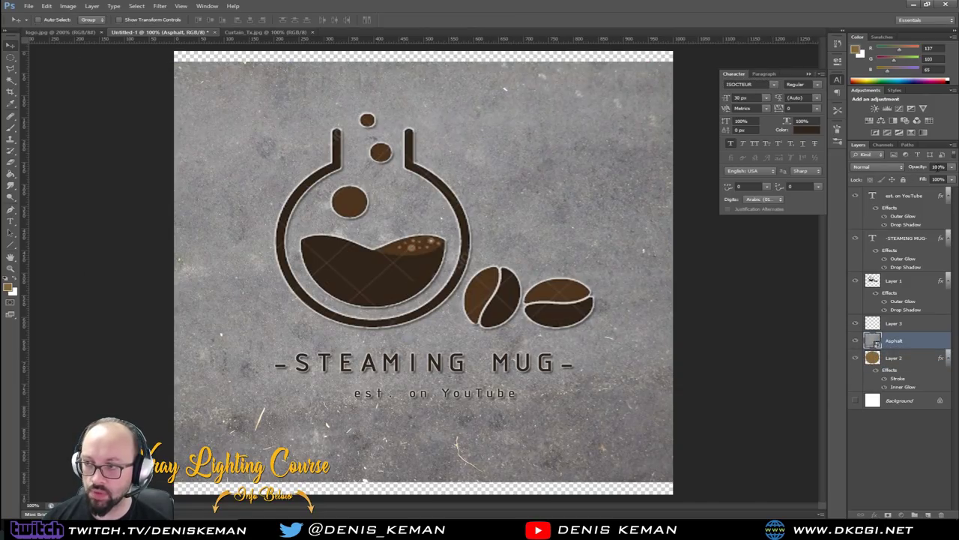
Compare darkening blend modes on the Asphalt layer and set it to Multiply.
click(893, 166)
click(893, 166)
scroll(893, 168, down, 1)
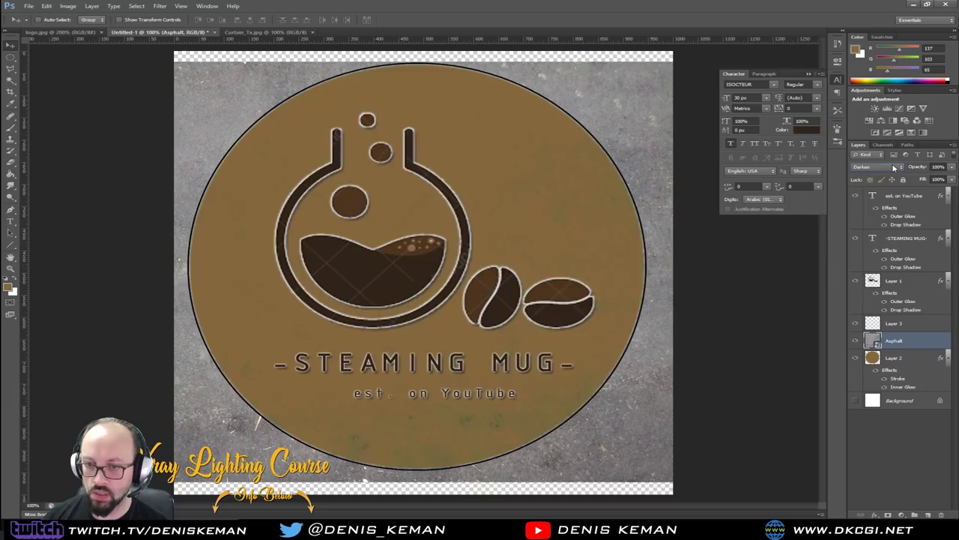
scroll(893, 167, down, 1)
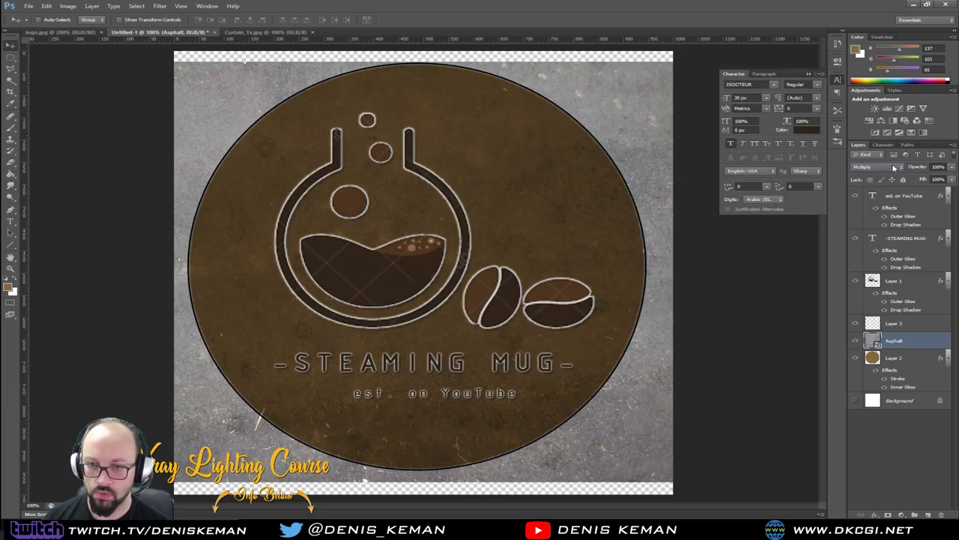
key(Down)
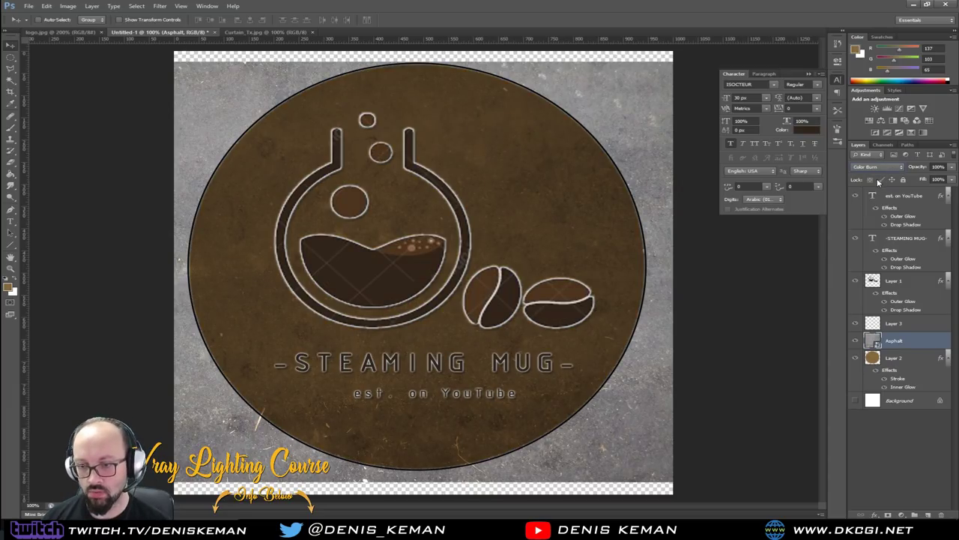
key(Up)
Try the Asphalt layer's opacity at 20% and 40%, and settle on 50%.
click(938, 166)
text(20)
key(Return)
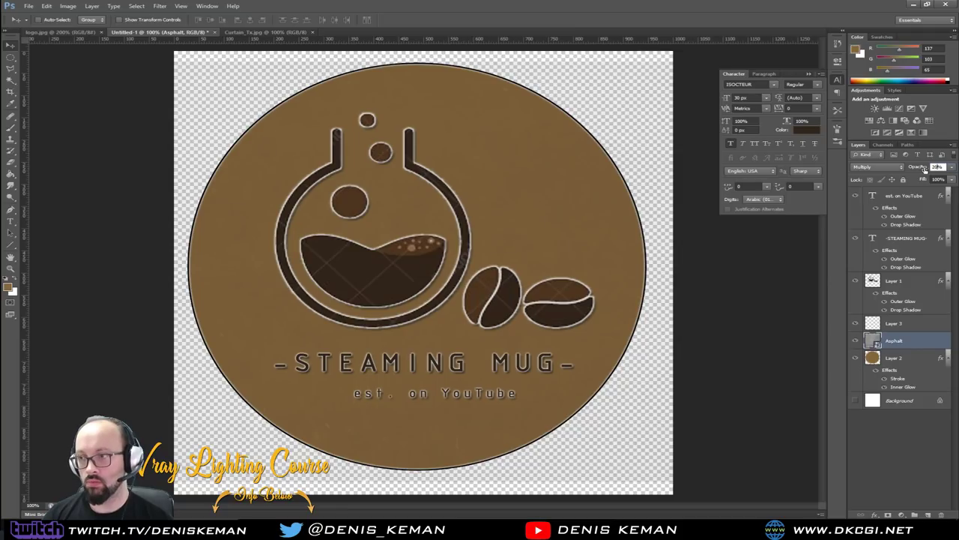
text(40)
key(Return)
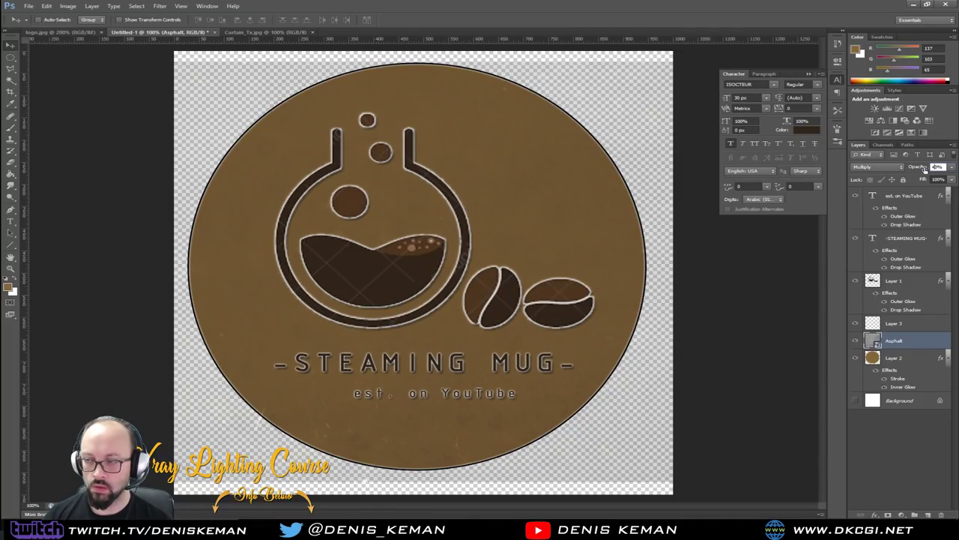
drag(924, 170, 926, 169)
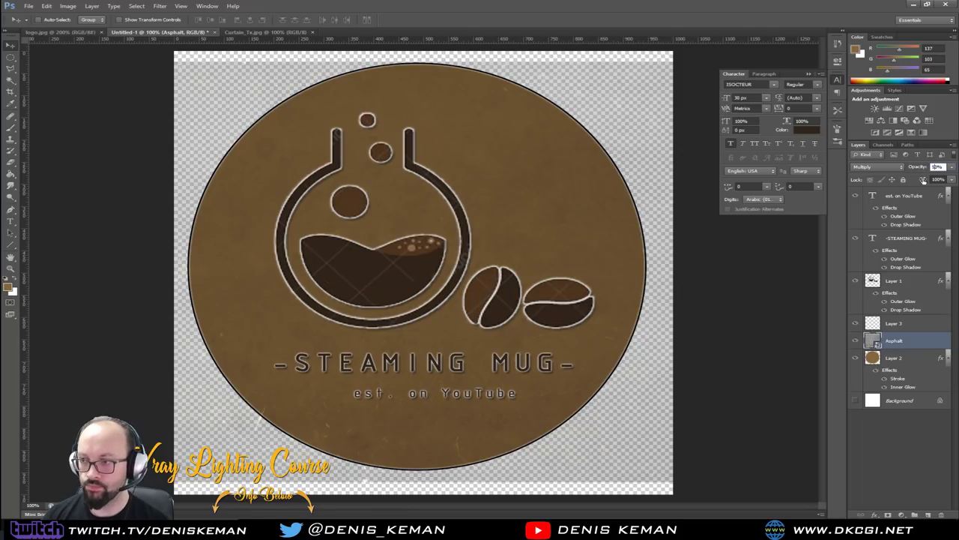
Reduce the Asphalt layer's fill to 50%.
click(927, 180)
text(80)
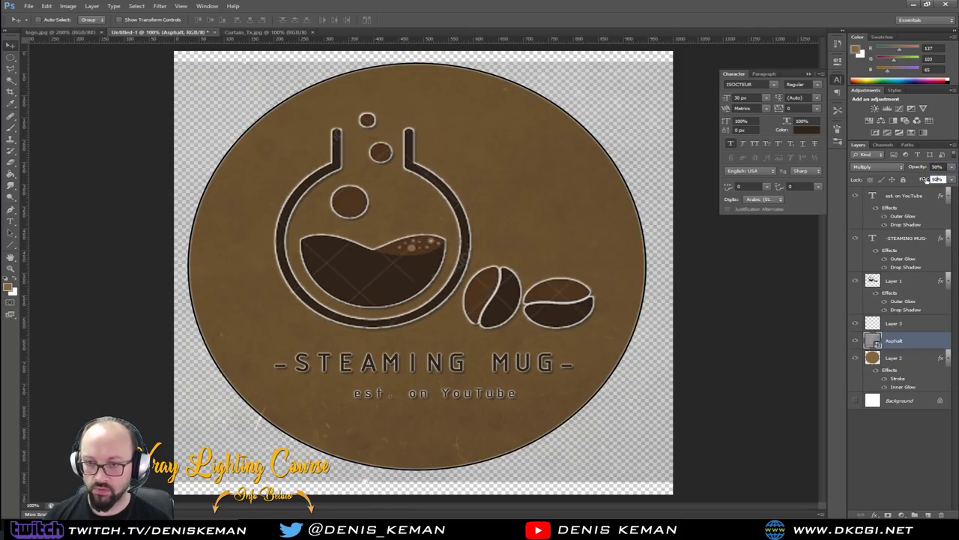
key(Return)
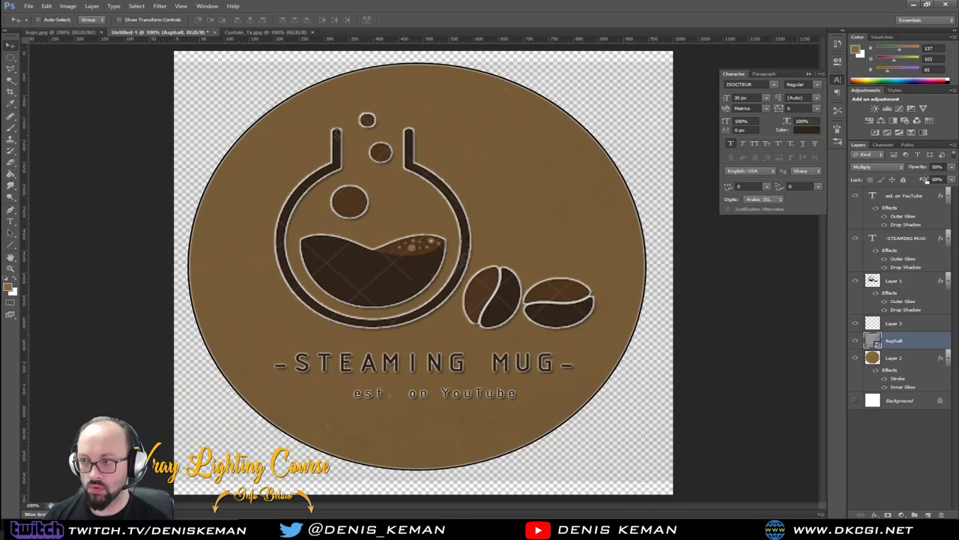
Try removing the Asphalt layer and lowering the brown ellipse layer's opacity to 40%.
key(Delete)
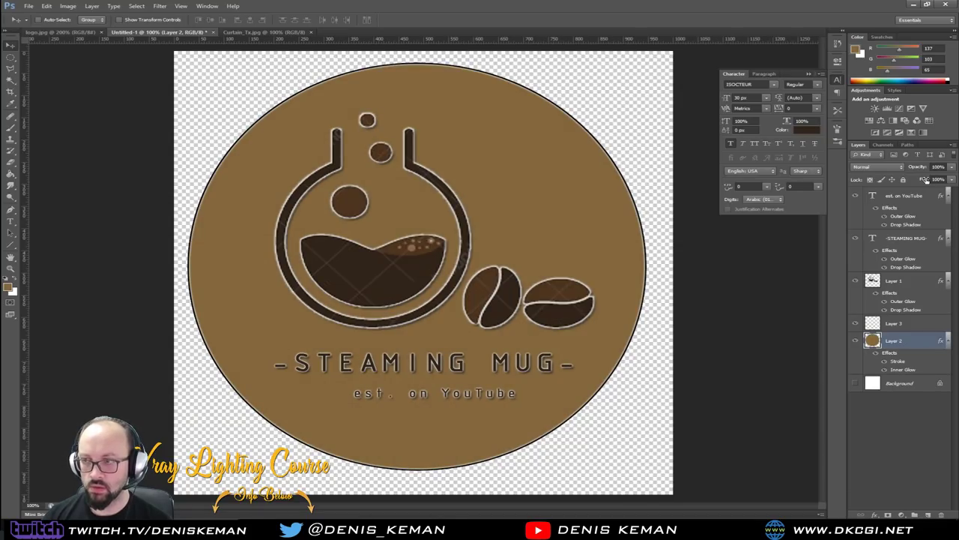
click(926, 169)
text(40)
key(Return)
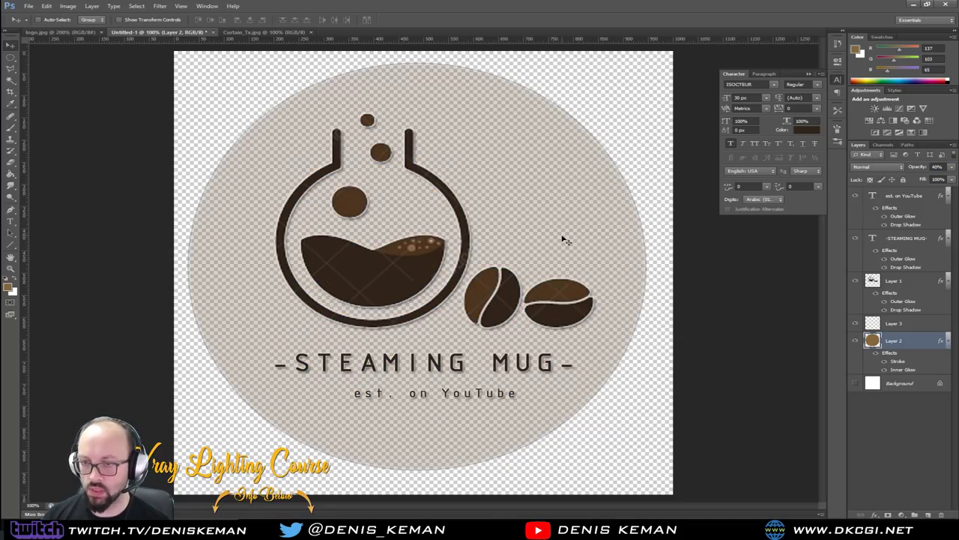
Undo the ellipse's opacity change and the deletion of the Asphalt layer.
key(ctrl+z)
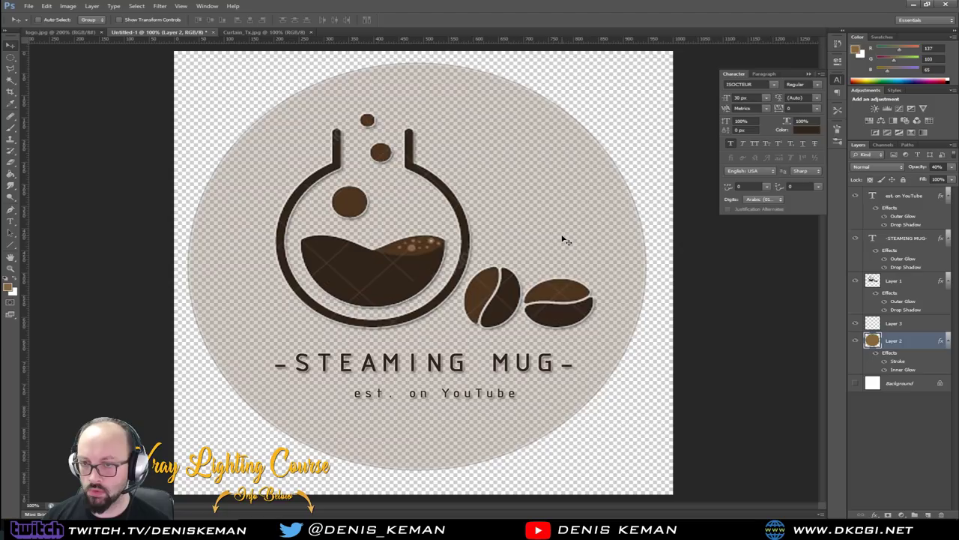
key(ctrl+alt+z)
key(ctrl+alt+z)
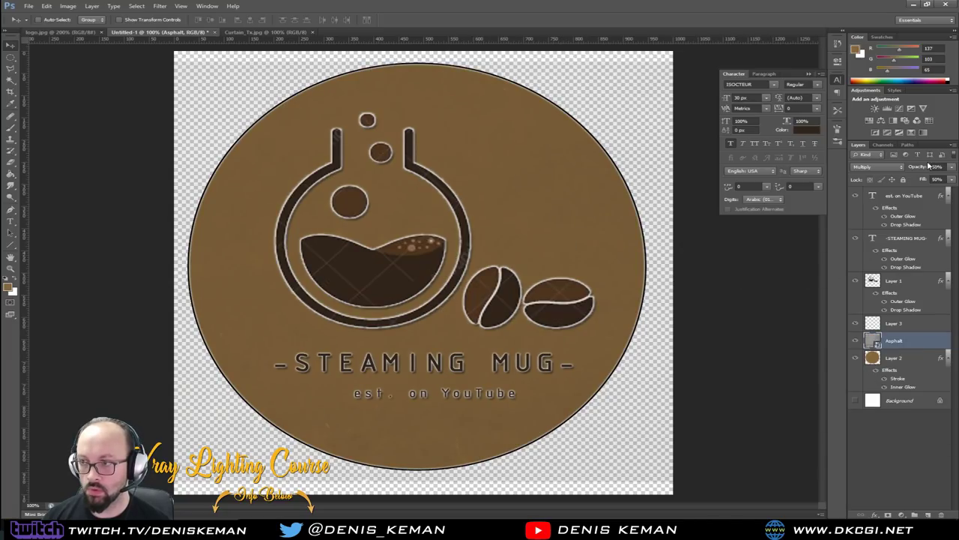
Set the Asphalt layer's fill to 100%.
click(937, 179)
text(100)
key(Return)
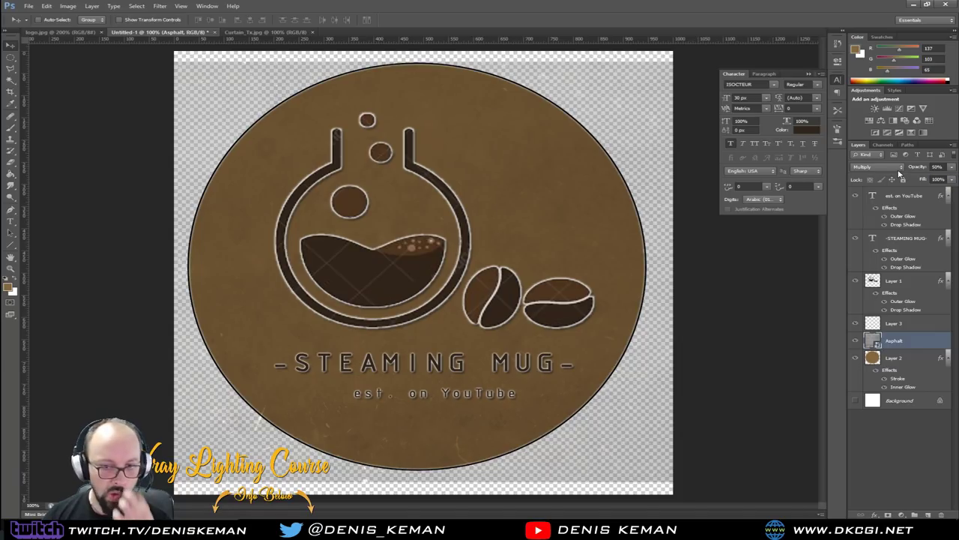
Load the brown ellipse's outline as a selection, invert it, and try to delete the Asphalt texture outside the ellipse.
ctrl+click(874, 358)
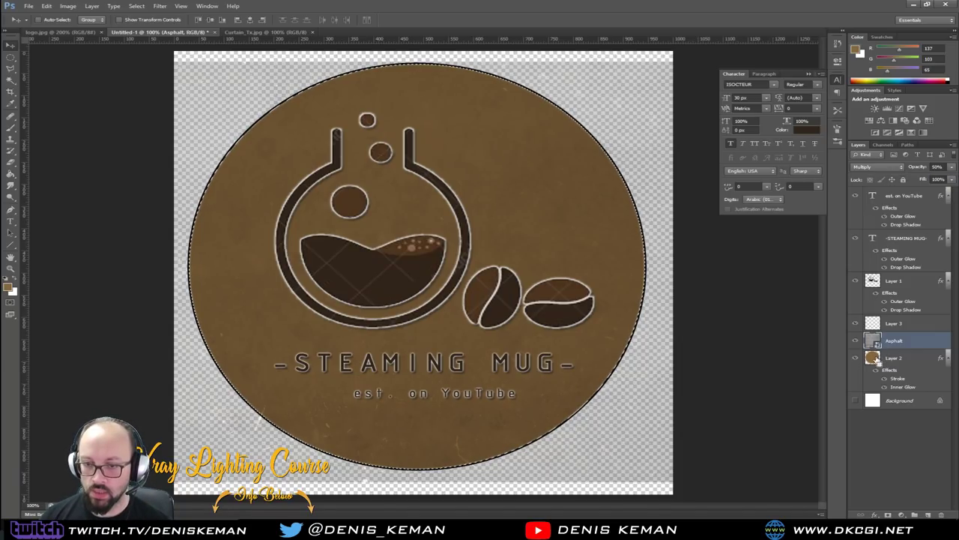
click(11, 57)
right_click(237, 91)
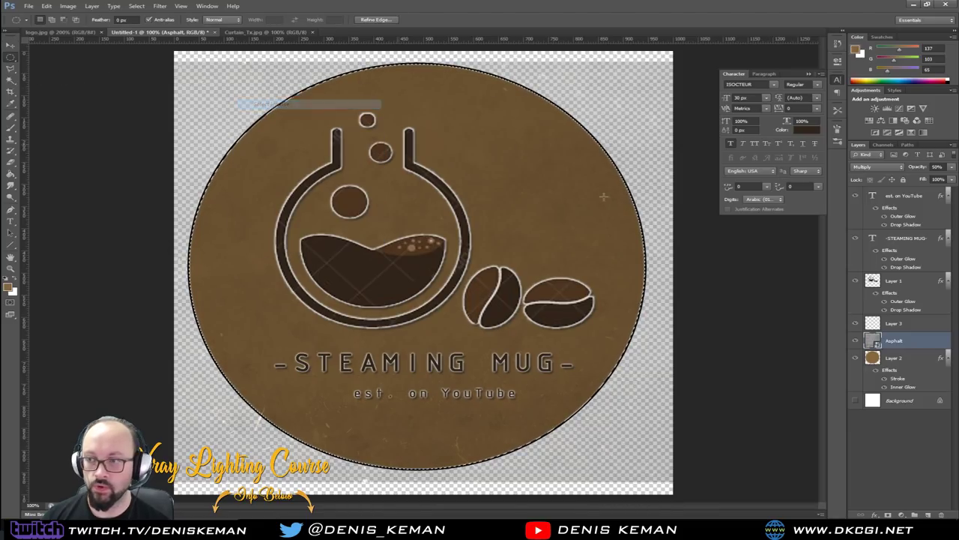
key(Delete)
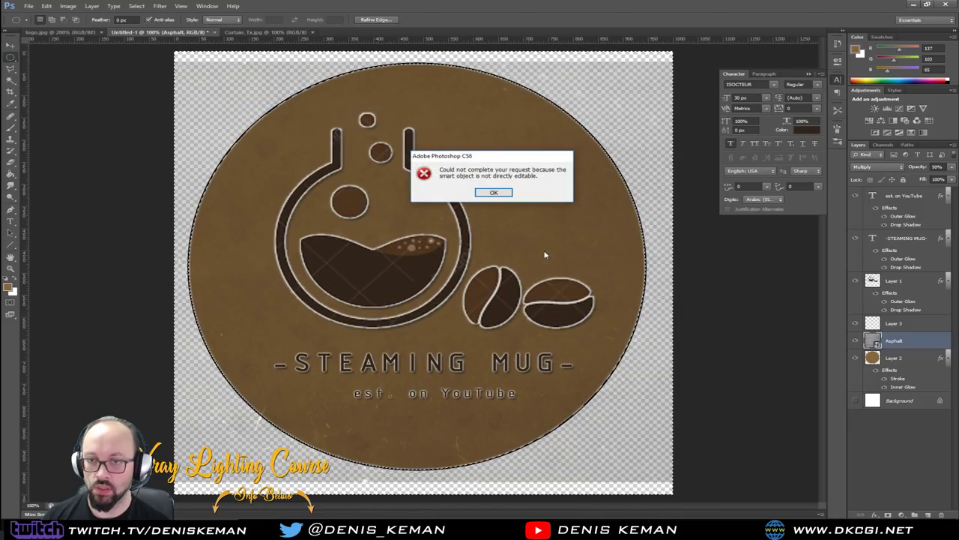
click(494, 193)
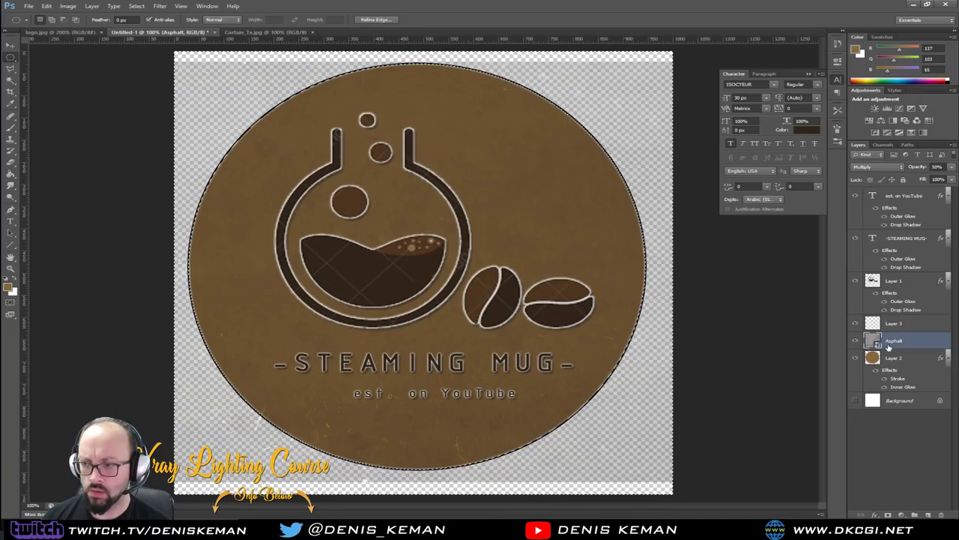
Rasterize the Asphalt layer, delete its texture outside the ellipse, and clear the selection.
double_click(889, 347)
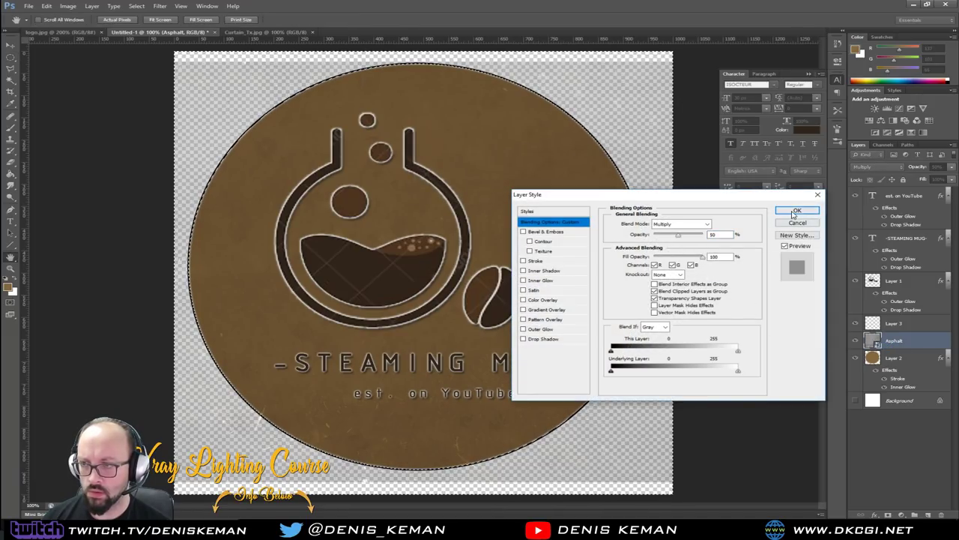
click(791, 210)
right_click(890, 344)
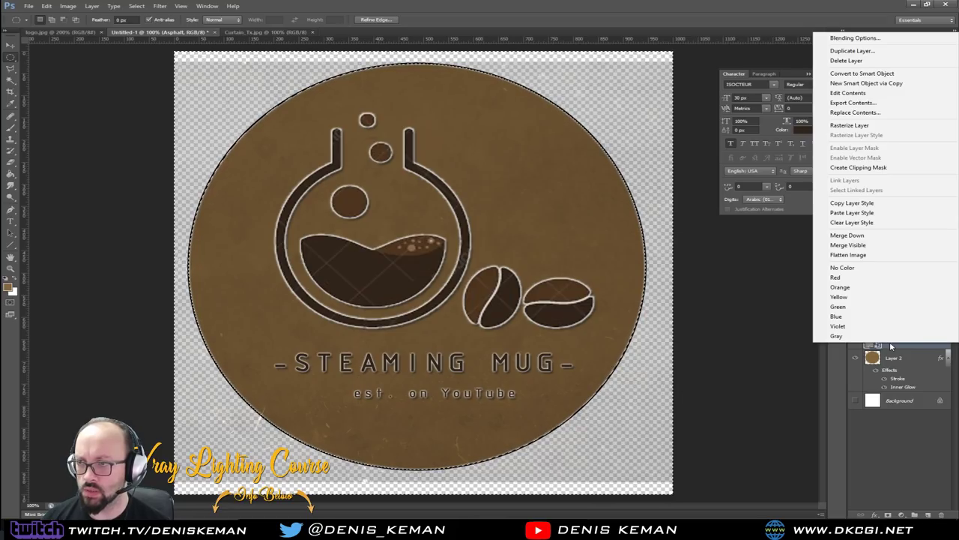
click(854, 125)
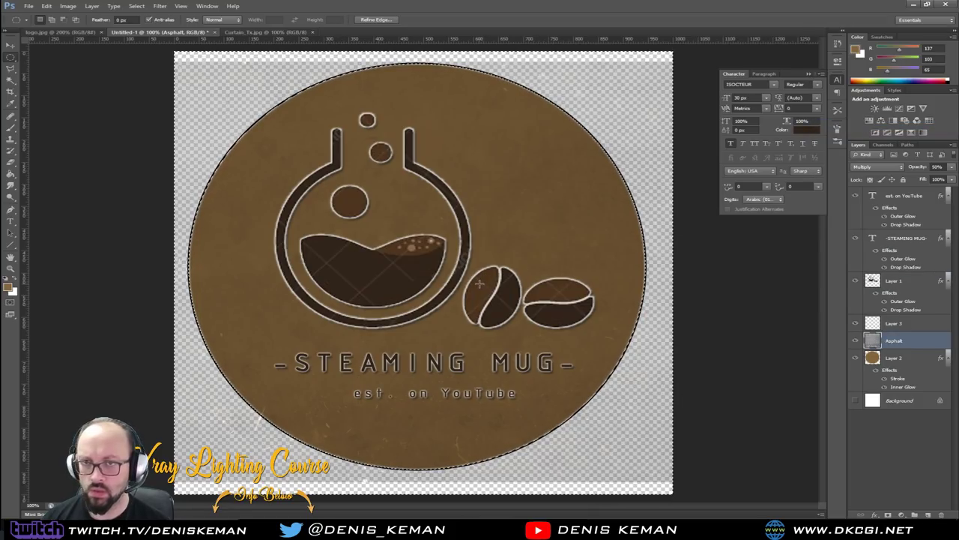
click(546, 442)
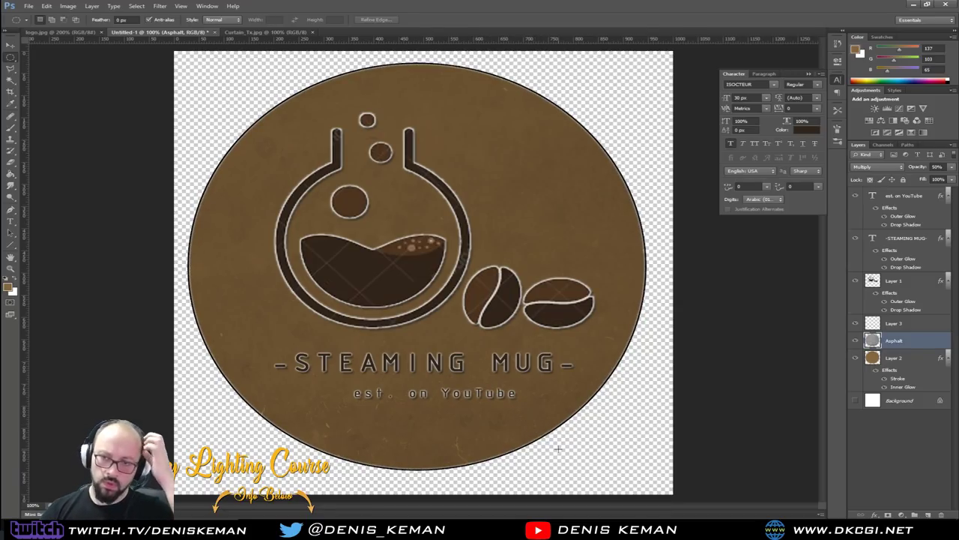
Briefly hide the brown ellipse layer and show it again to compare the logo without it.
click(872, 359)
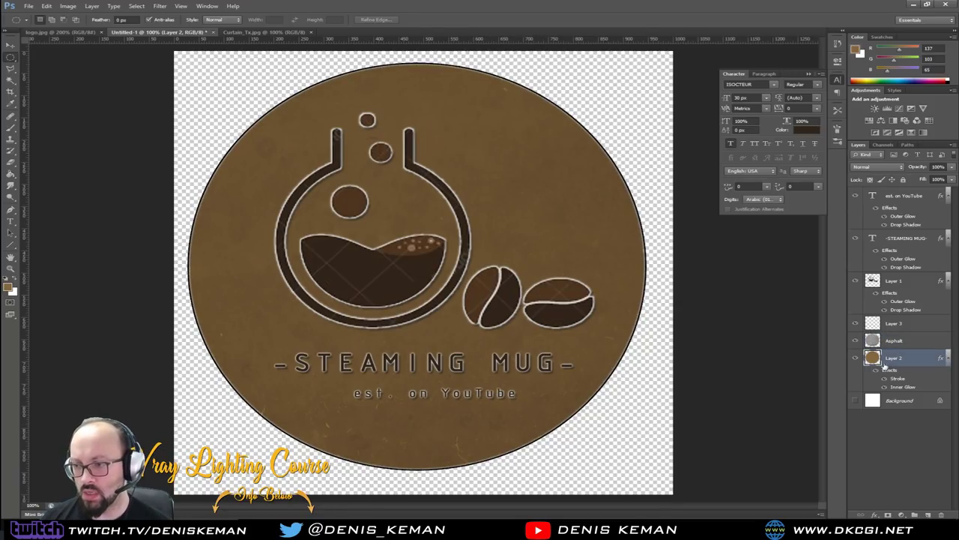
click(856, 358)
click(856, 358)
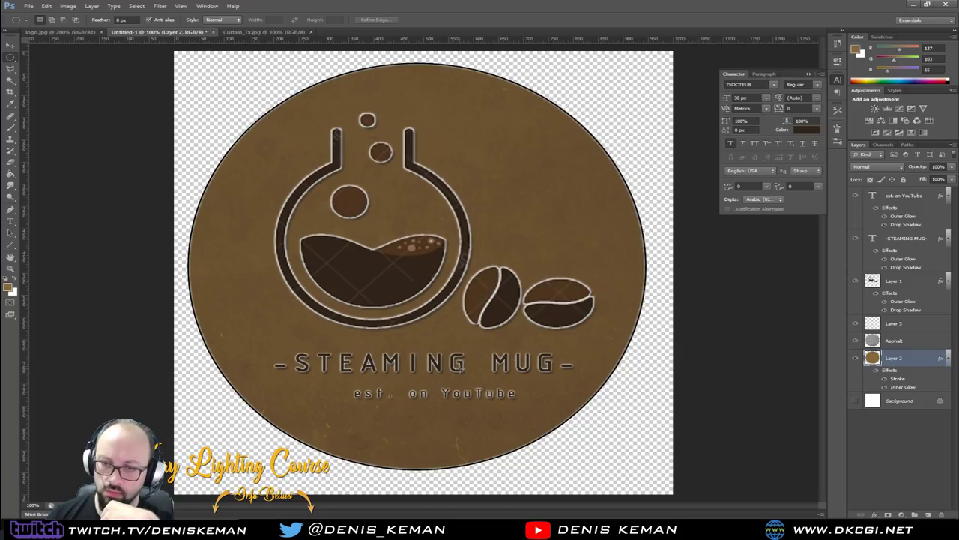
click(28, 6)
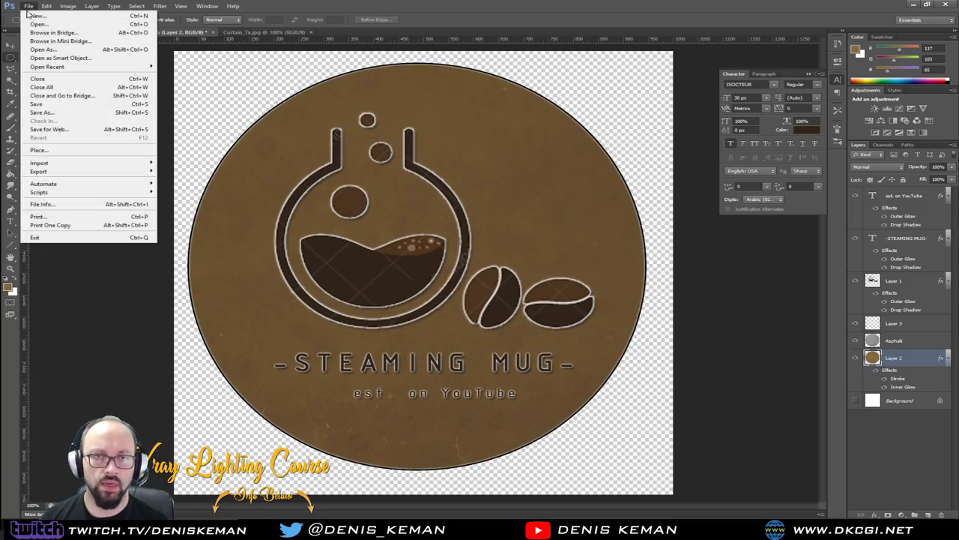
click(46, 110)
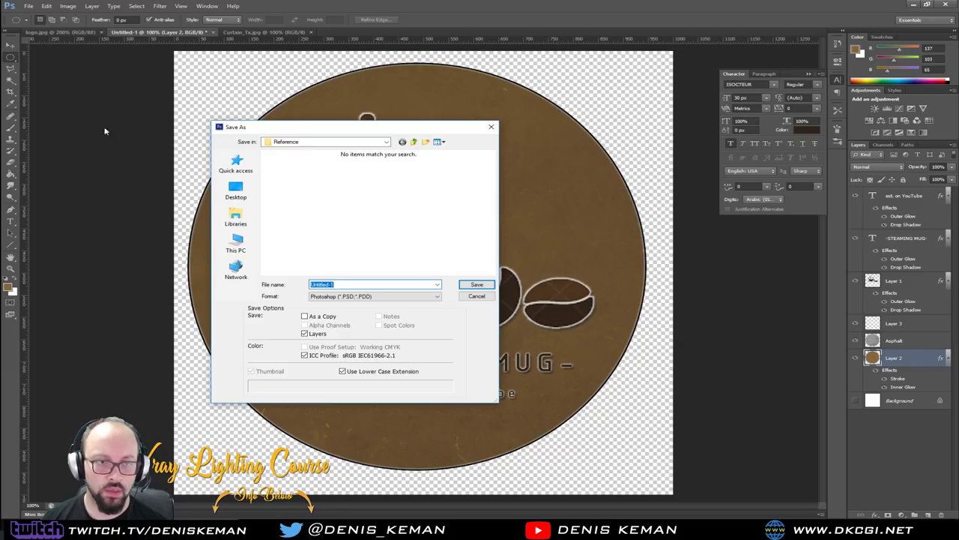
click(476, 295)
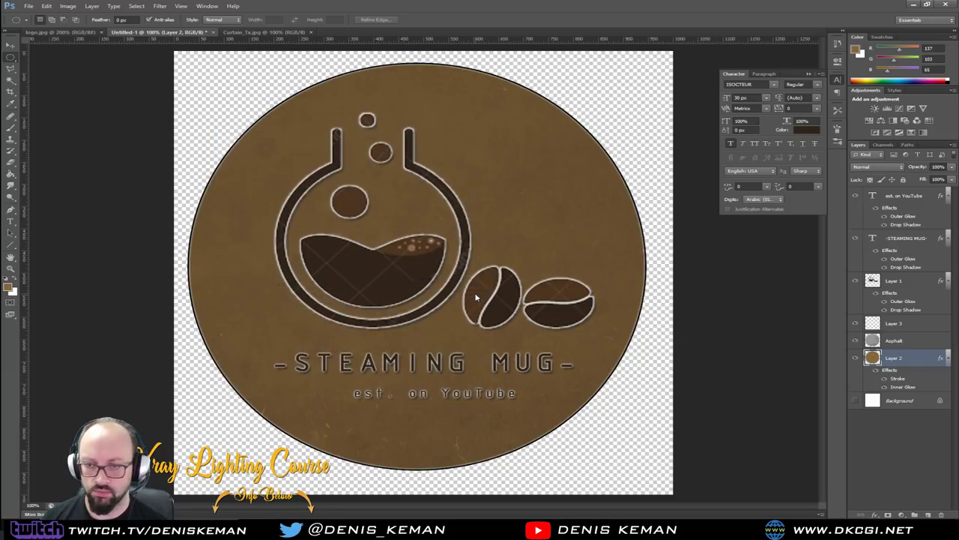
Try a 30% fill on the Asphalt layer and settle on 50%.
click(916, 340)
click(939, 179)
text(30)
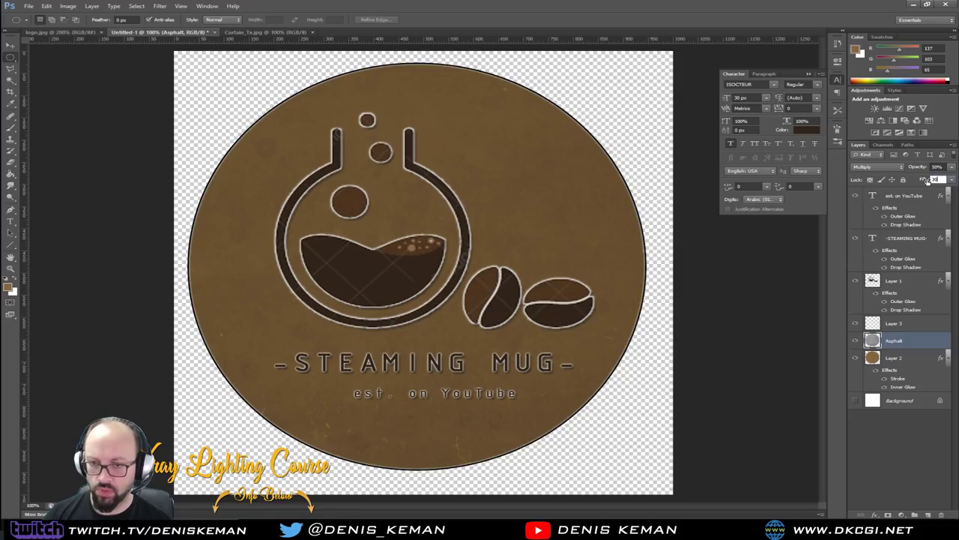
key(Return)
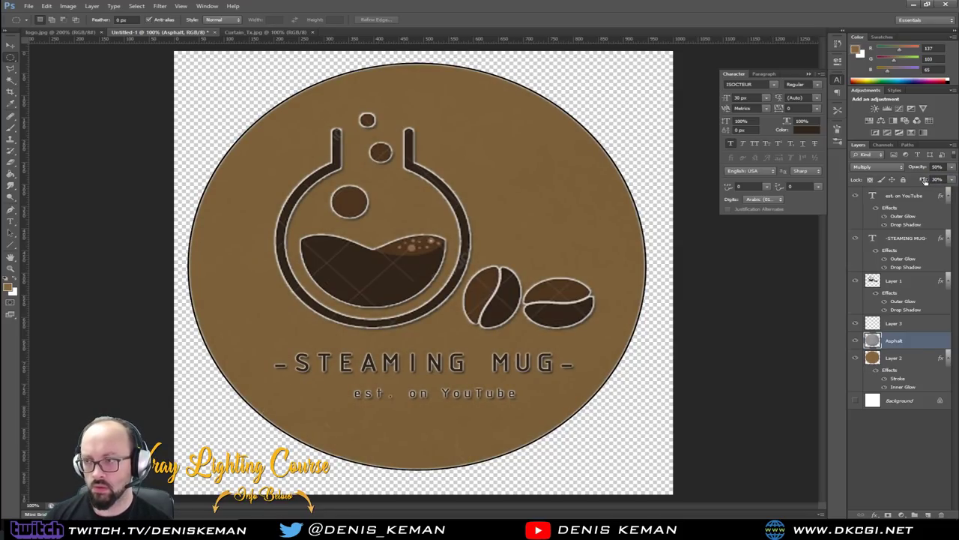
click(940, 179)
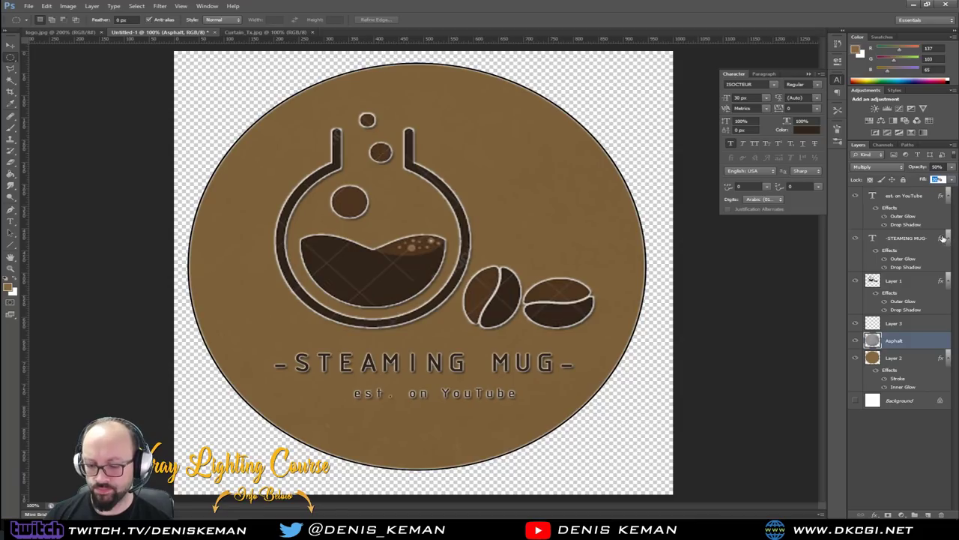
key(Return)
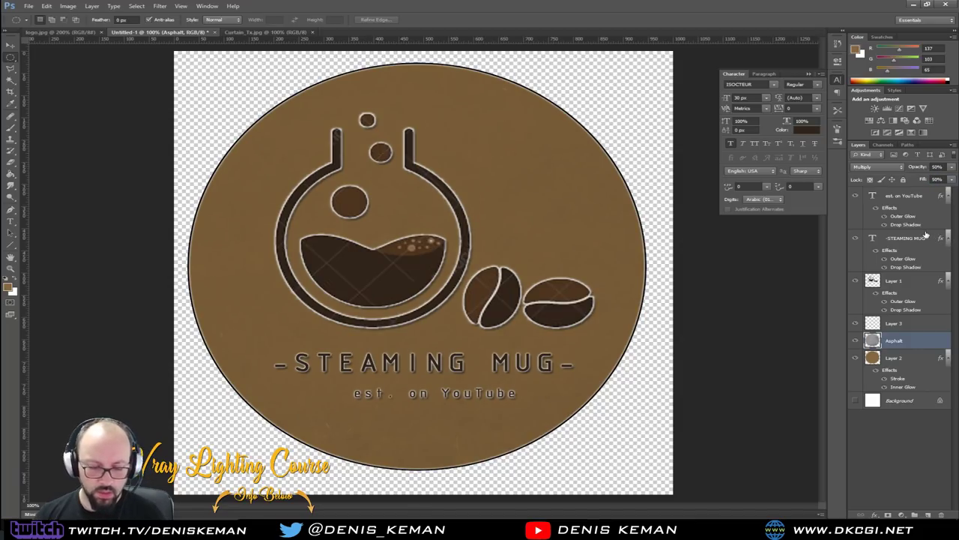
Increase the Asphalt layer's contrast with a steep S-shaped Curves adjustment, placing the upper point at input 137, output 170.
key(i)
key(ctrl+m)
drag(204, 250, 217, 263)
drag(270, 227, 233, 218)
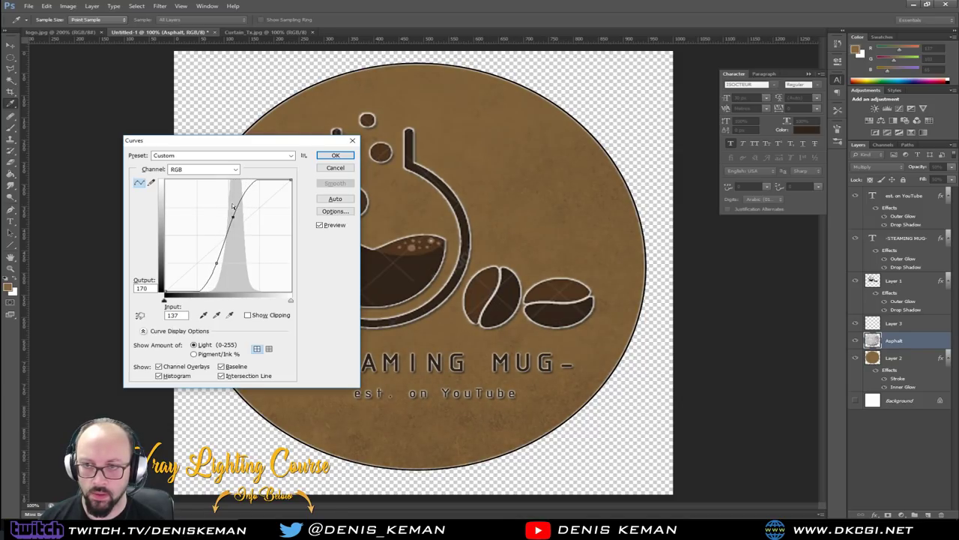
drag(236, 141, 159, 179)
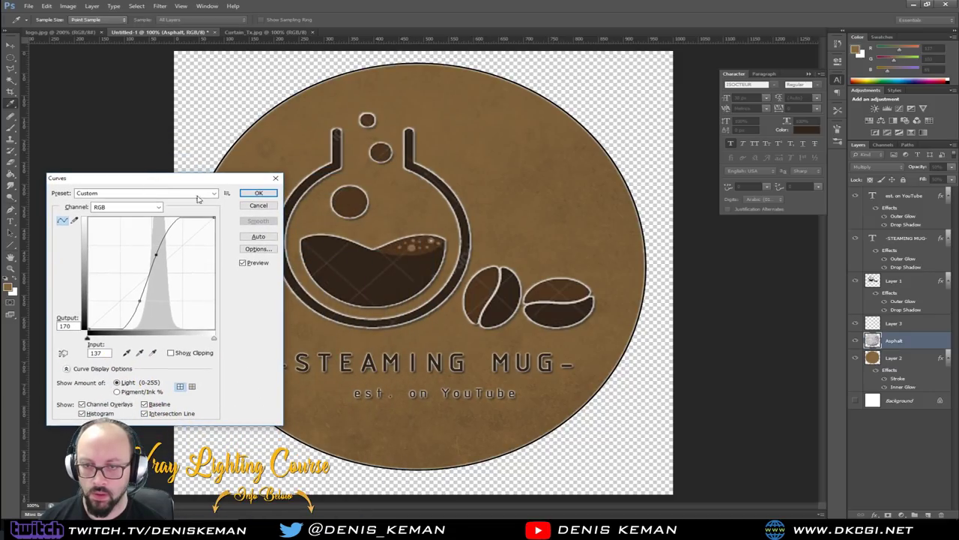
click(259, 193)
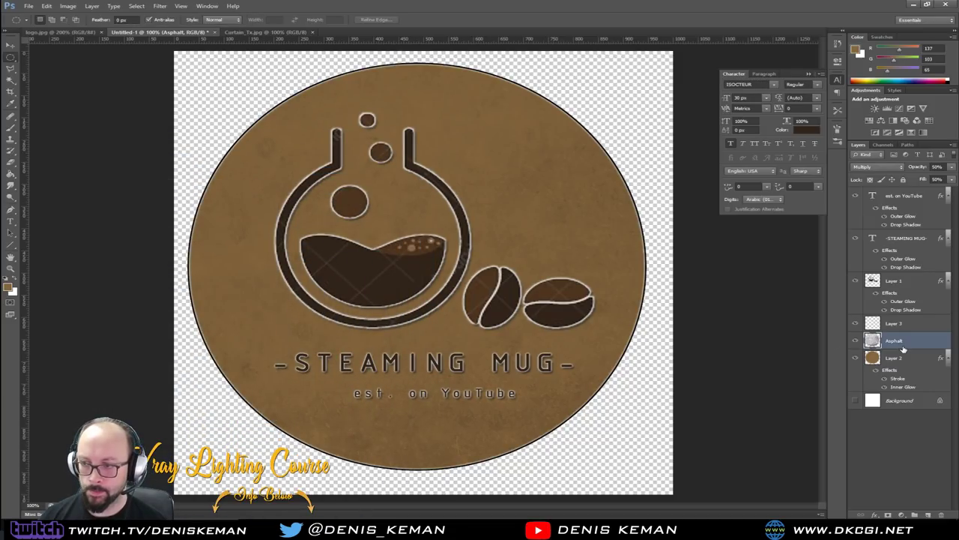
Merge the Asphalt layer down into the brown ellipse layer and check it by toggling its visibility.
key(ctrl+e)
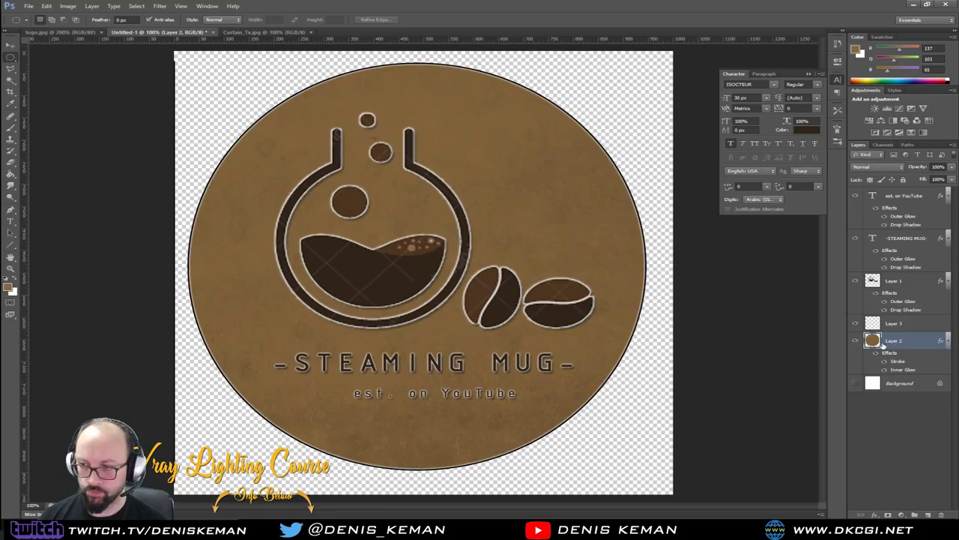
click(855, 341)
click(855, 341)
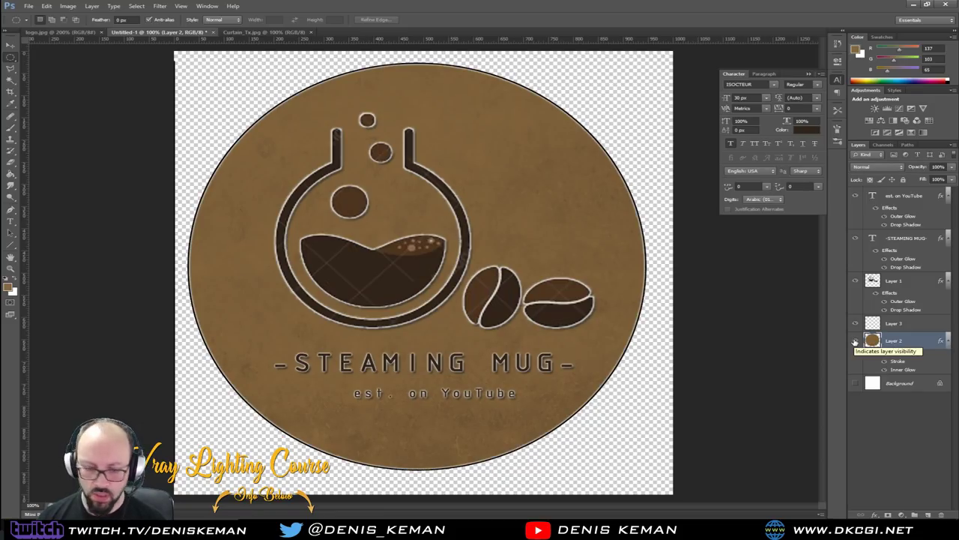
key(ctrl+m)
mouse_move(141, 280)
mouse_down()
mouse_move(138, 293)
mouse_move(130, 278)
mouse_up()
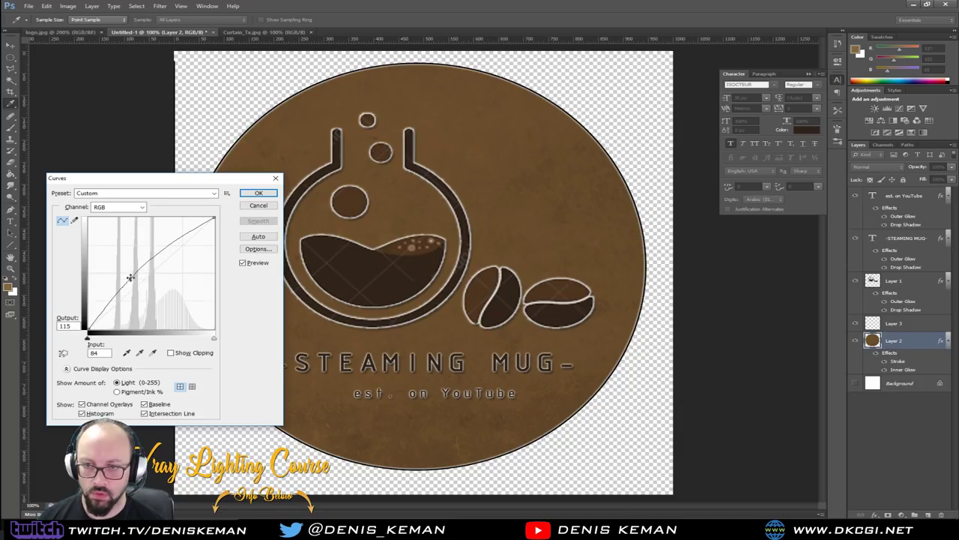
drag(167, 244, 172, 250)
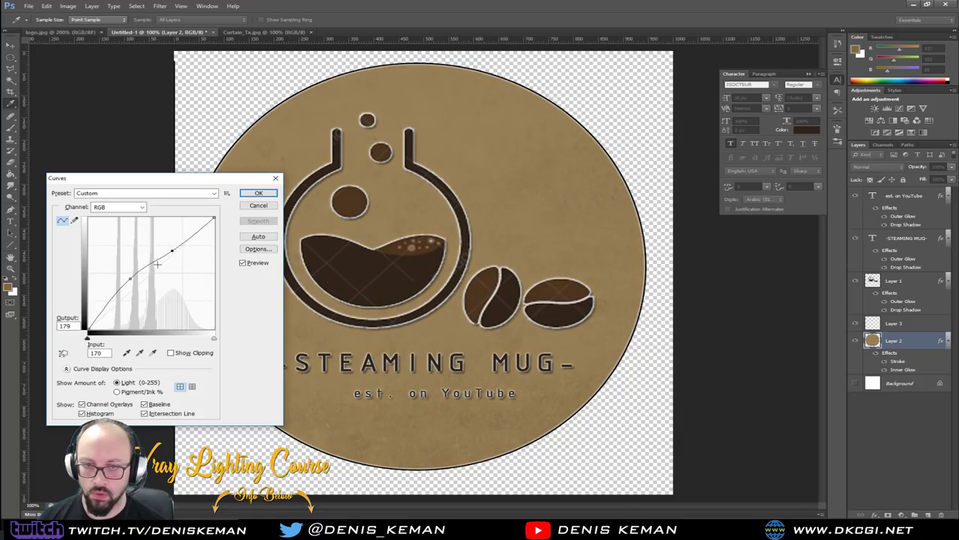
click(256, 206)
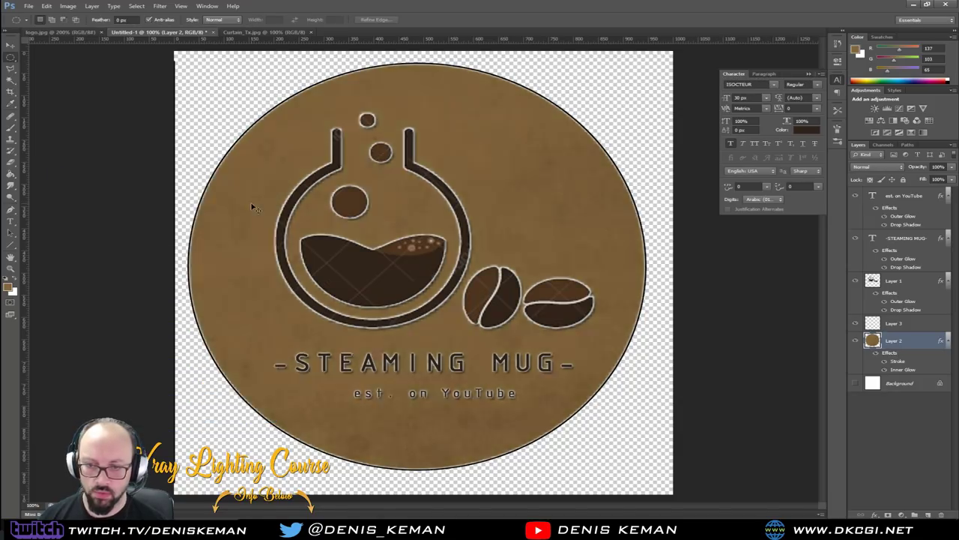
Raise the merged ellipse layer's saturation to +10 with Hue/Saturation.
key(ctrl+u)
drag(777, 341, 777, 366)
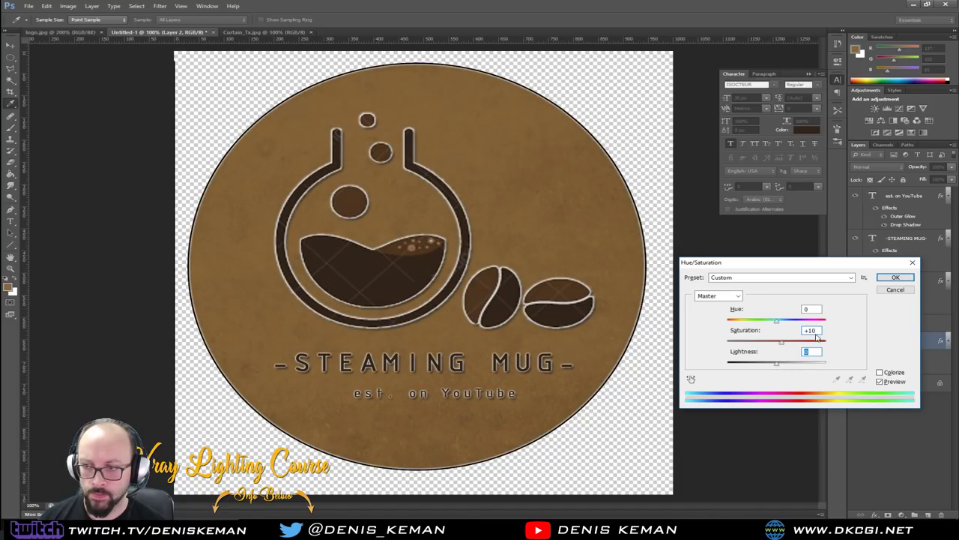
click(896, 277)
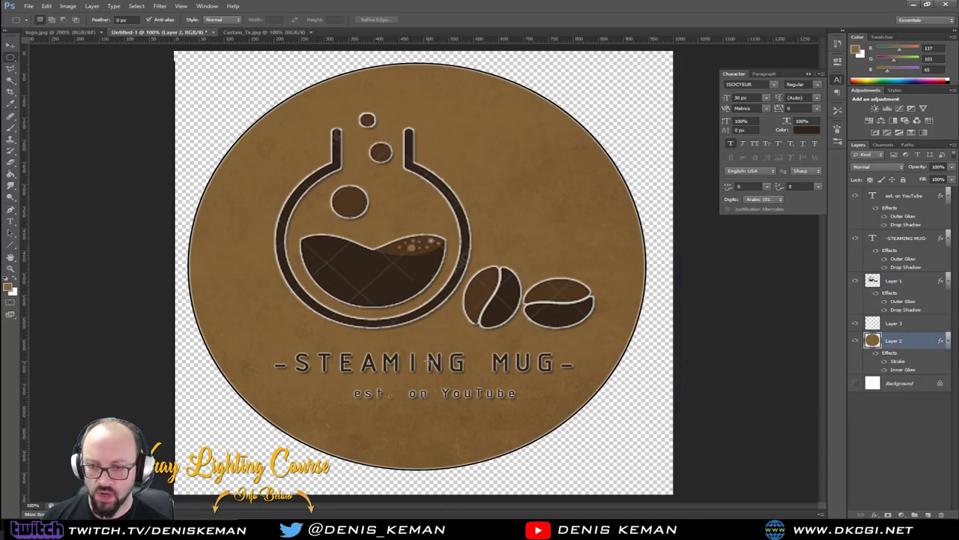
Save the layered logo as Cafe_Logo.psd in Photoshop format with maximize compatibility on.
click(28, 6)
click(56, 112)
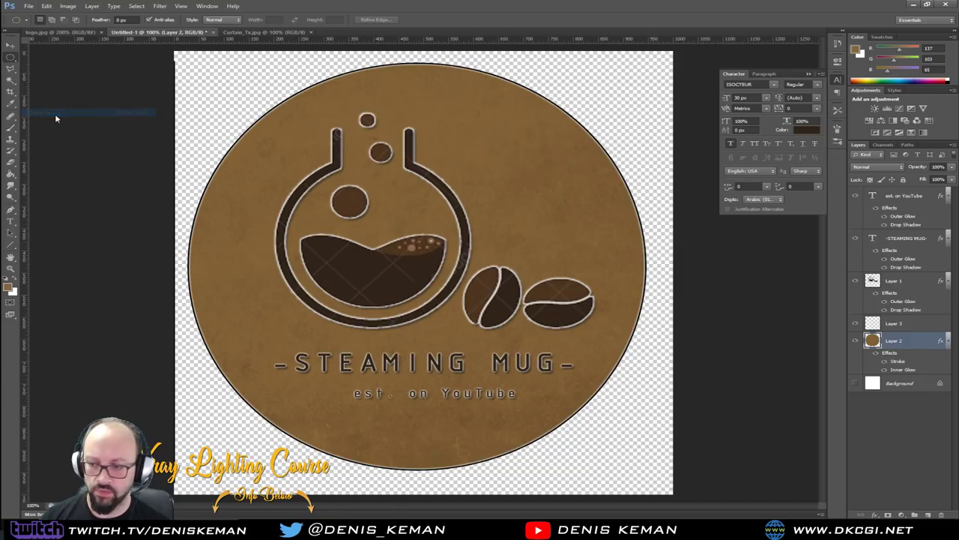
drag(327, 130, 233, 128)
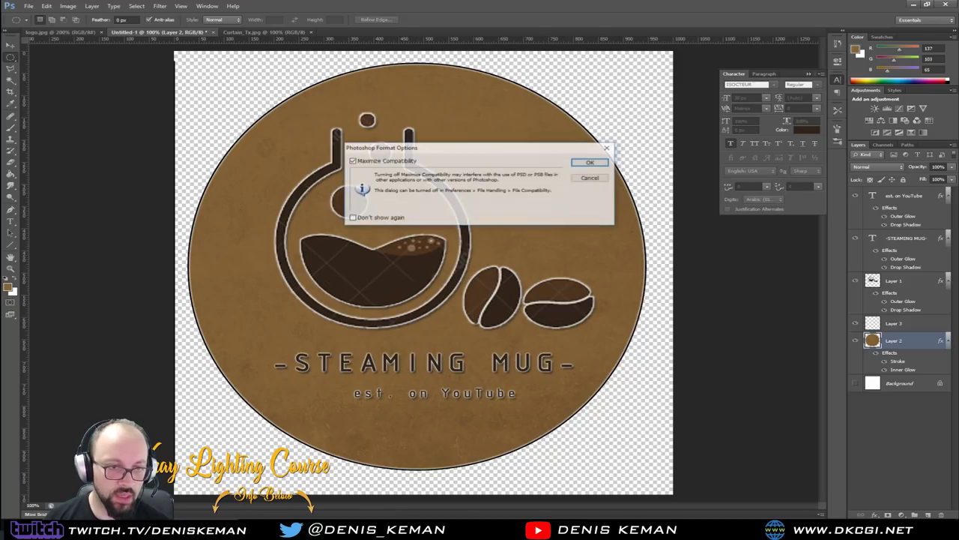
click(586, 163)
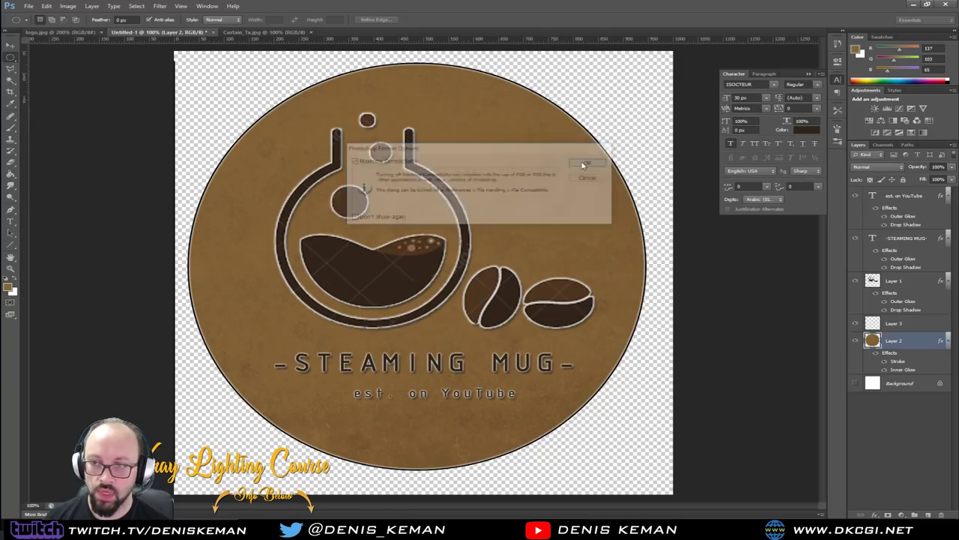
Save a PNG version of the logo with smallest/slow compression and no interlacing.
click(30, 6)
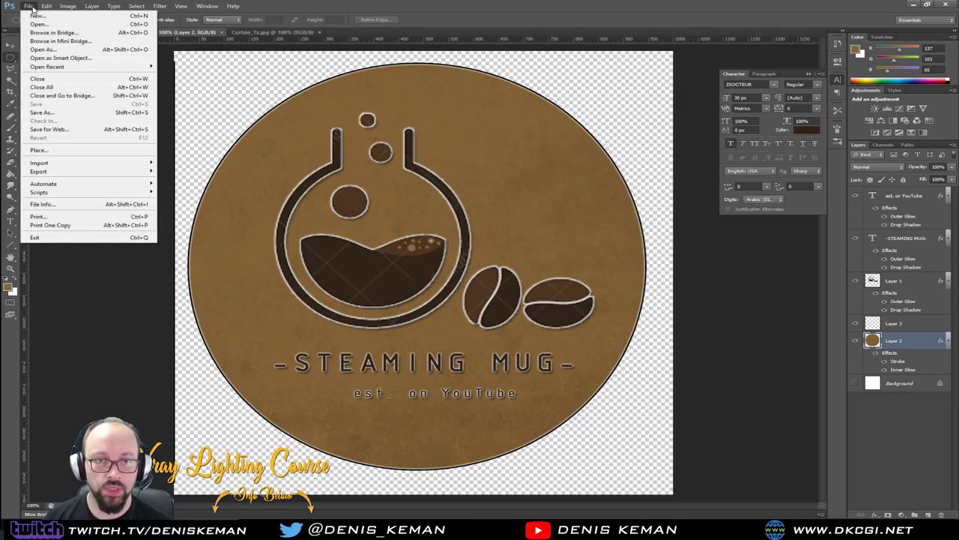
click(45, 112)
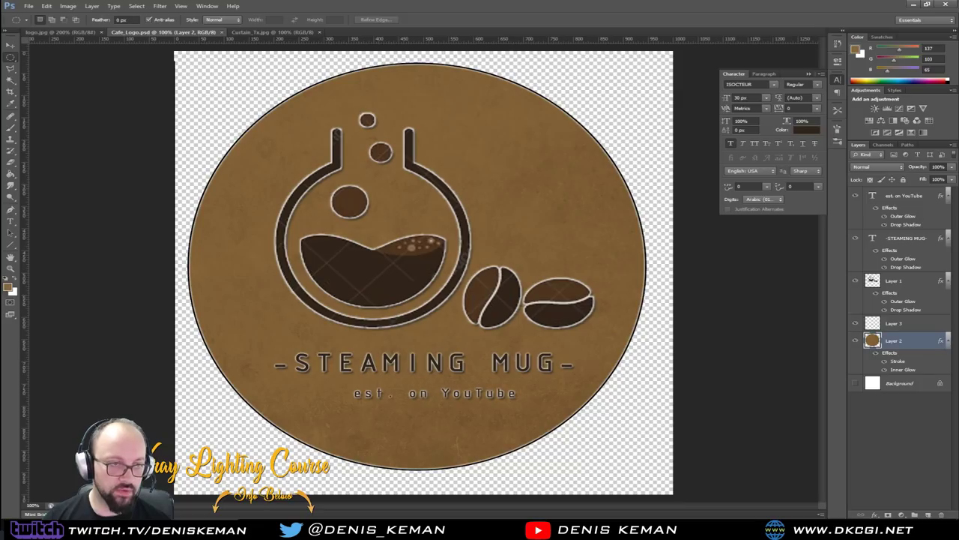
key(ctrl+s)
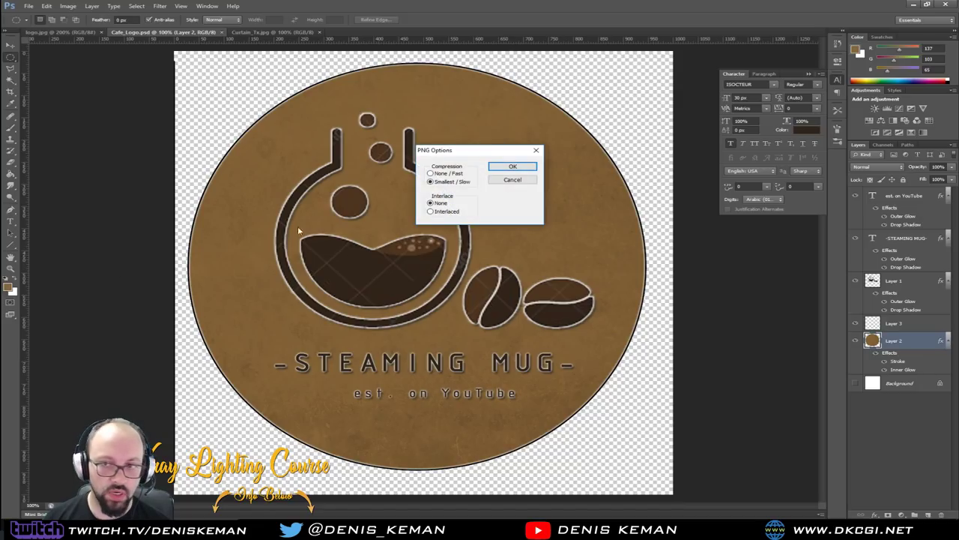
click(508, 164)
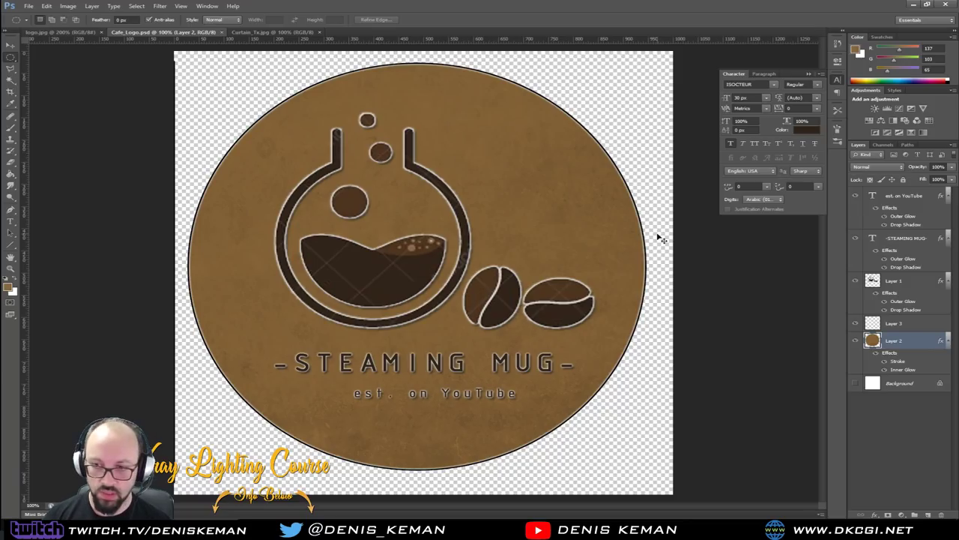
Merge all visible logo layers into one and load the merged layer's outline as a selection.
key(ctrl+shift+e)
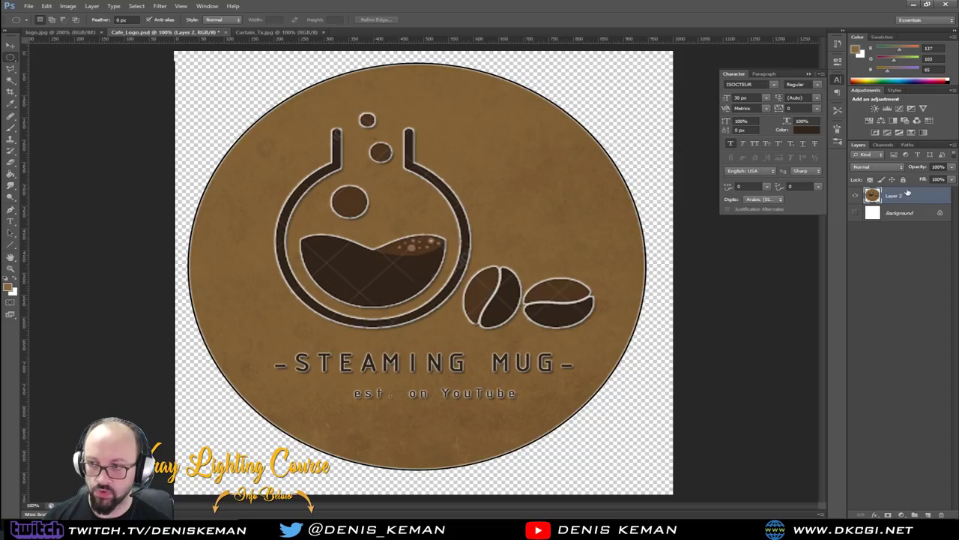
ctrl+click(873, 195)
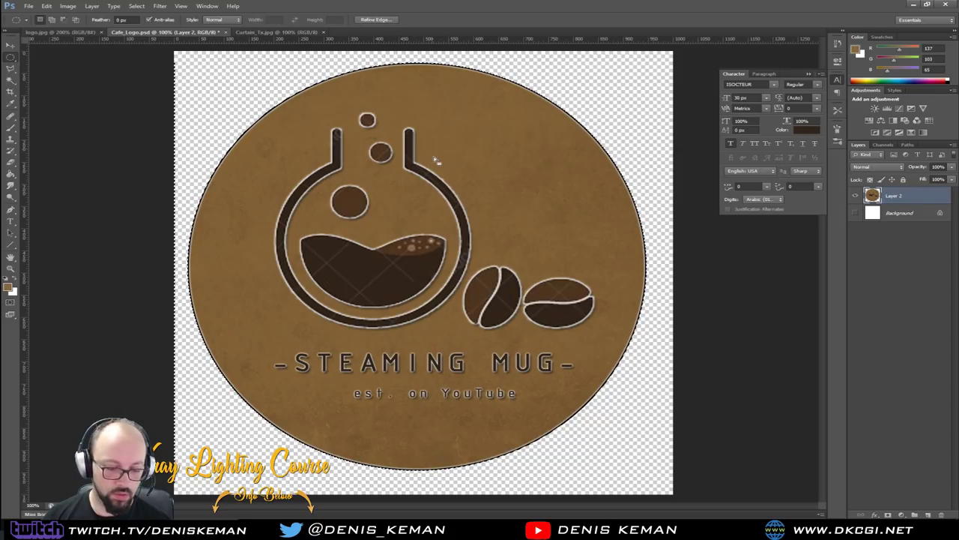
Try filling the logo's brown background with the foreground brown using the Paint Bucket, and undo the fill.
key(b)
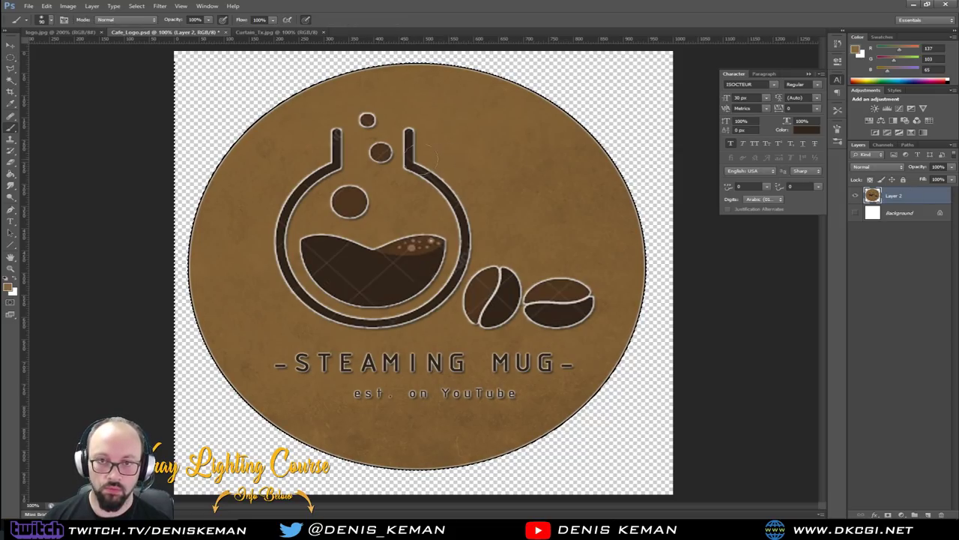
click(11, 173)
click(296, 164)
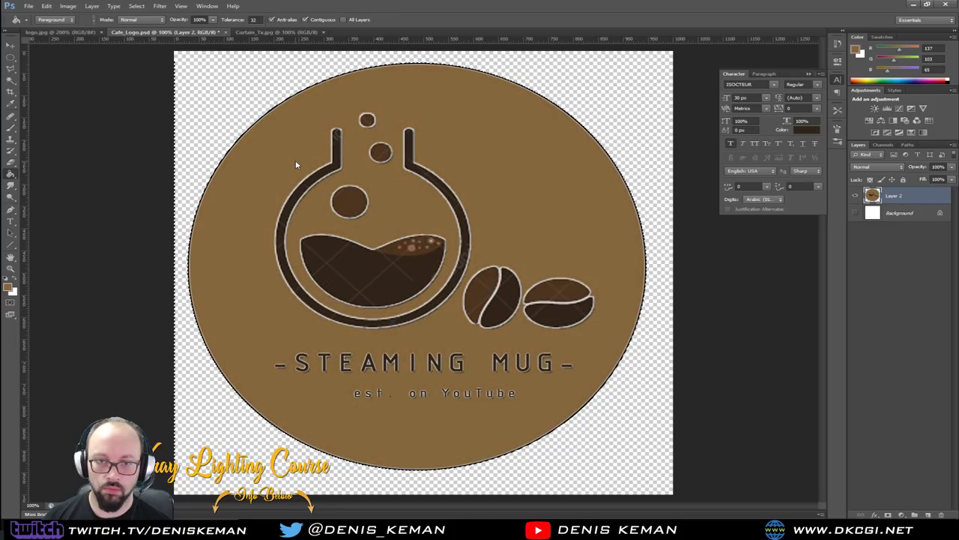
key(ctrl+z)
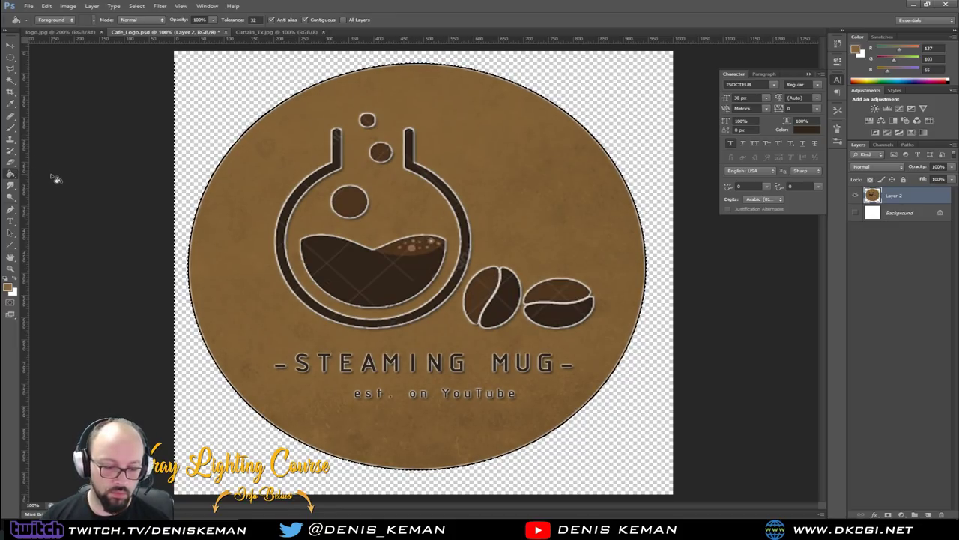
Add a new layer above the merged logo and fill the loaded selection with the foreground brown using the Paint Bucket.
key(ctrl+shift+n)
key(Return)
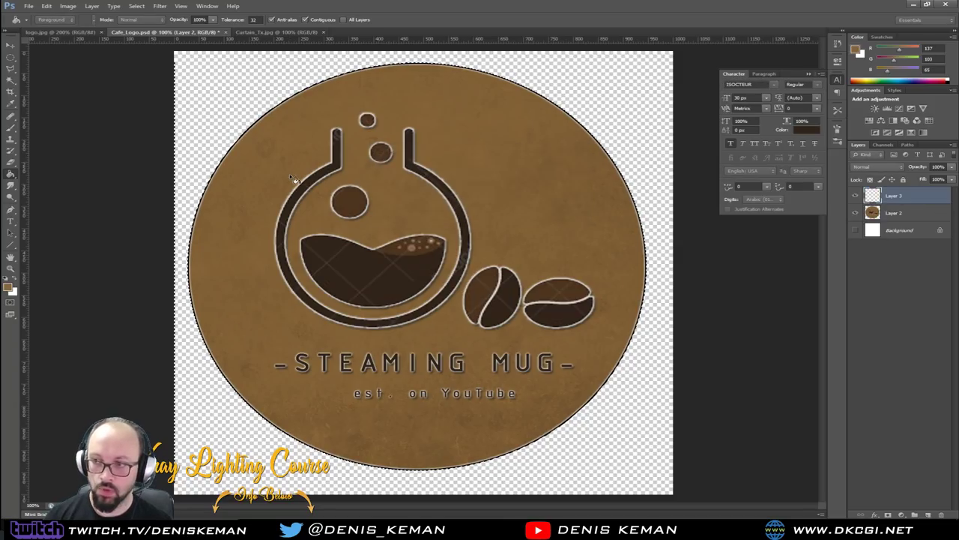
key(m)
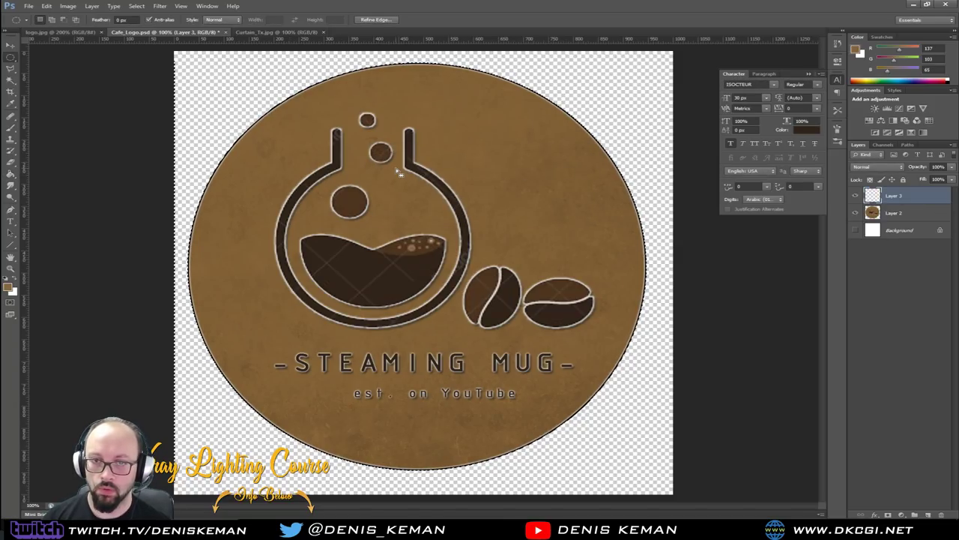
click(10, 176)
click(11, 176)
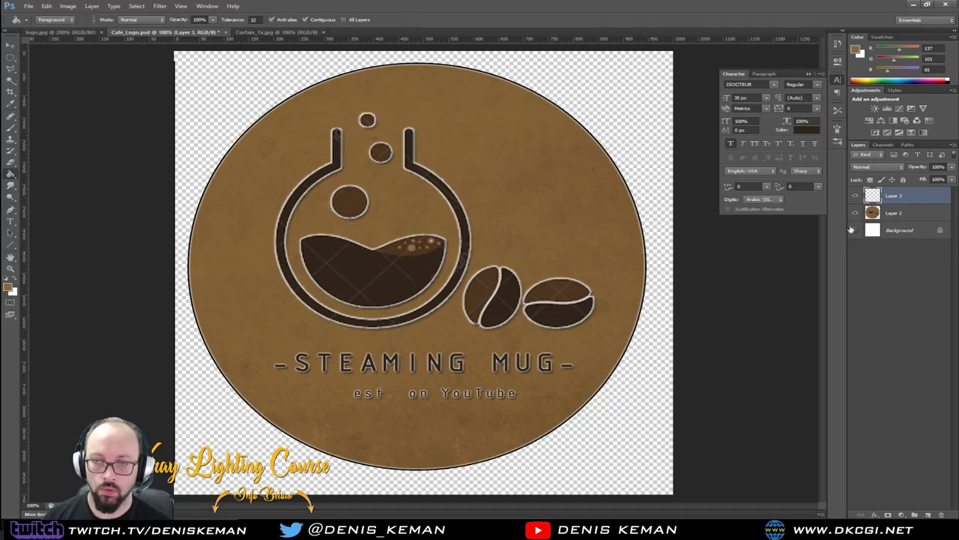
click(516, 194)
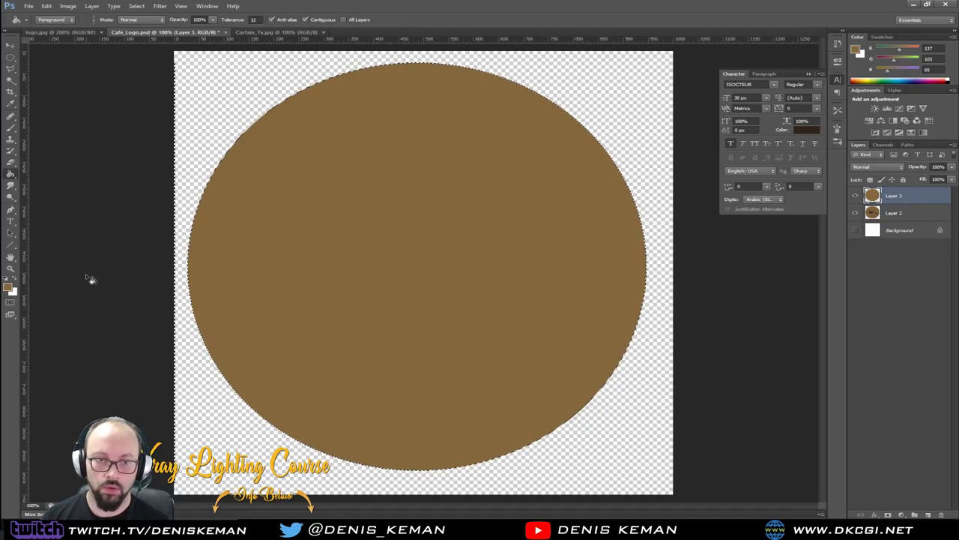
Reset the colors to default, refill the selected circle with black, and clear the selection.
click(6, 278)
click(460, 209)
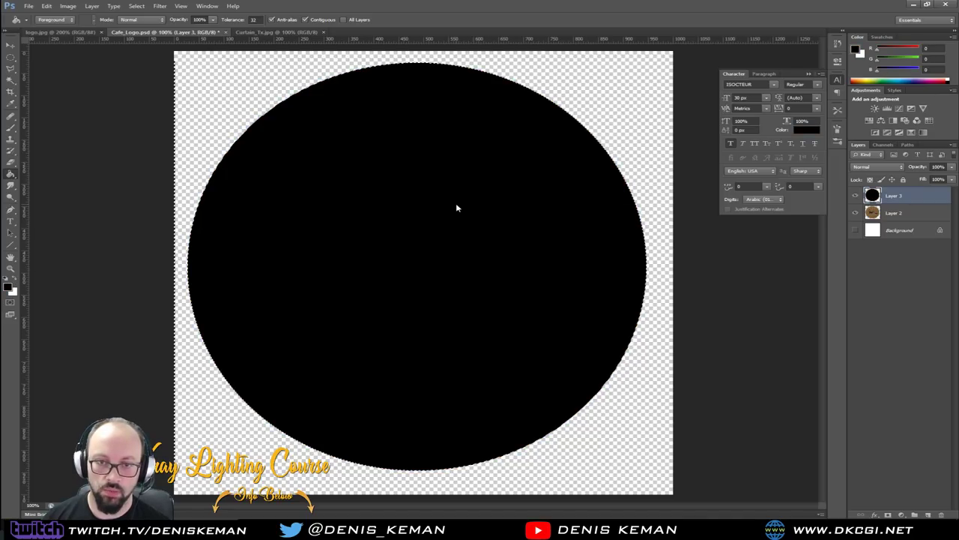
key(m)
key(ctrl+d)
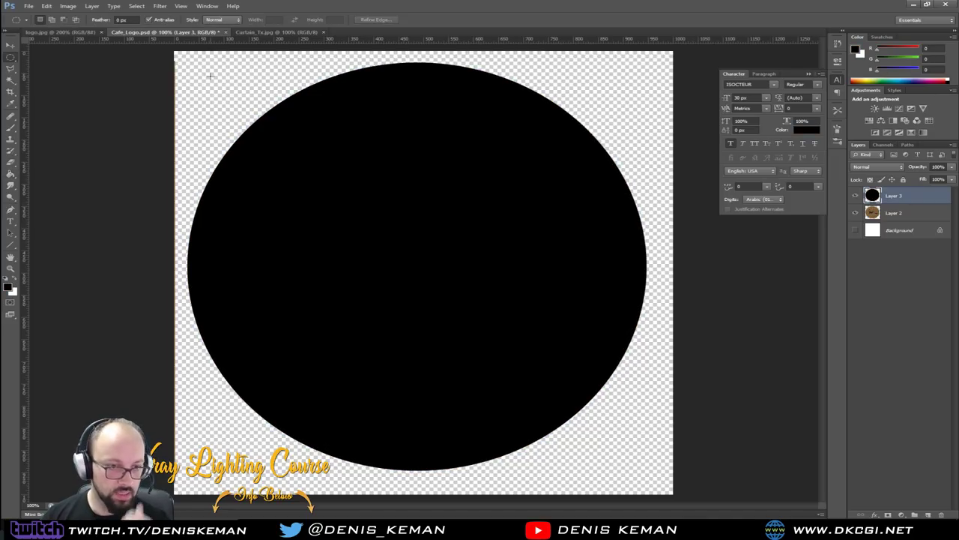
Compare the black circle with the logo artwork by toggling the visibility of the Background and the circle layer.
click(855, 230)
click(28, 6)
click(31, 10)
click(862, 231)
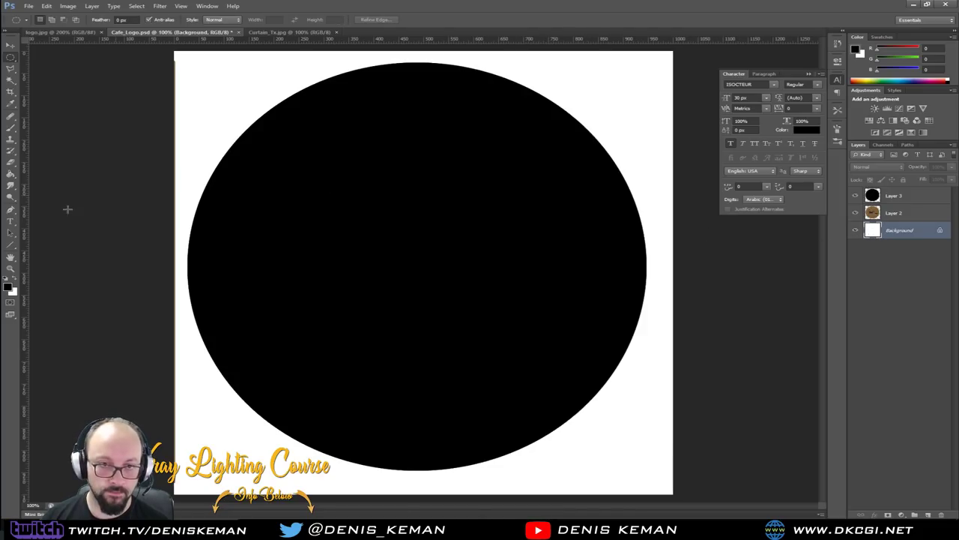
click(12, 282)
key(b)
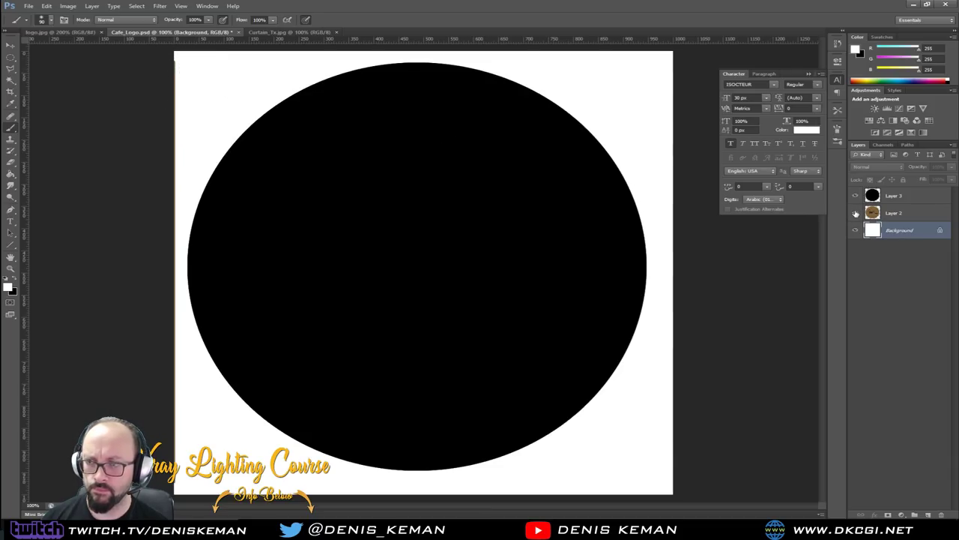
click(856, 196)
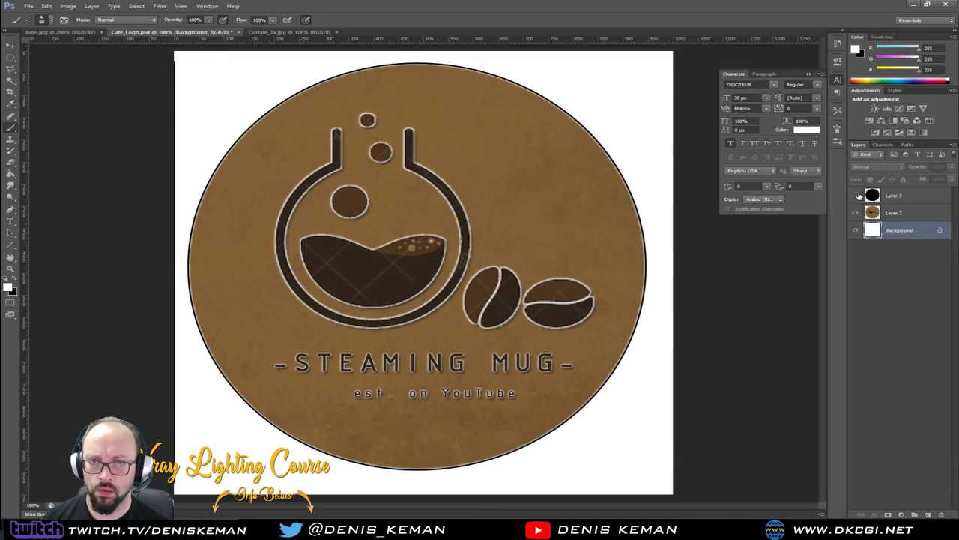
click(857, 196)
click(863, 197)
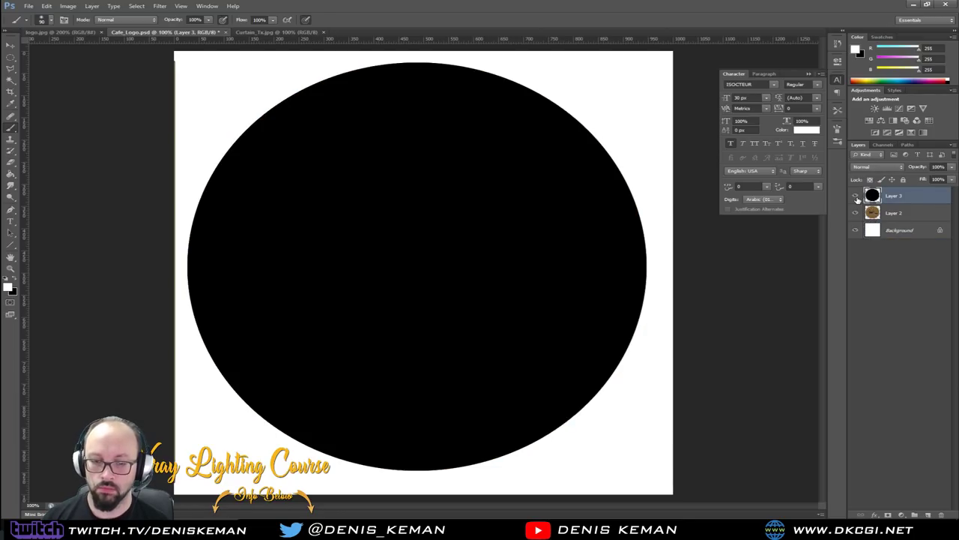
click(856, 230)
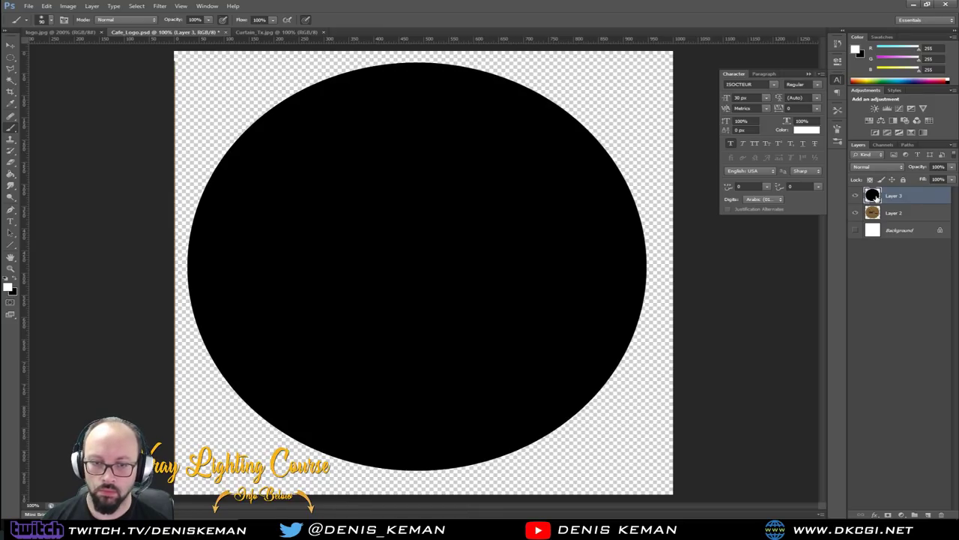
Delete the stray strip along the canvas's left edge from the black circle layer, using a tall rectangular selection.
key(m)
mouse_move(159, 54)
mouse_down()
mouse_move(165, 400)
mouse_move(194, 442)
mouse_move(182, 434)
mouse_up()
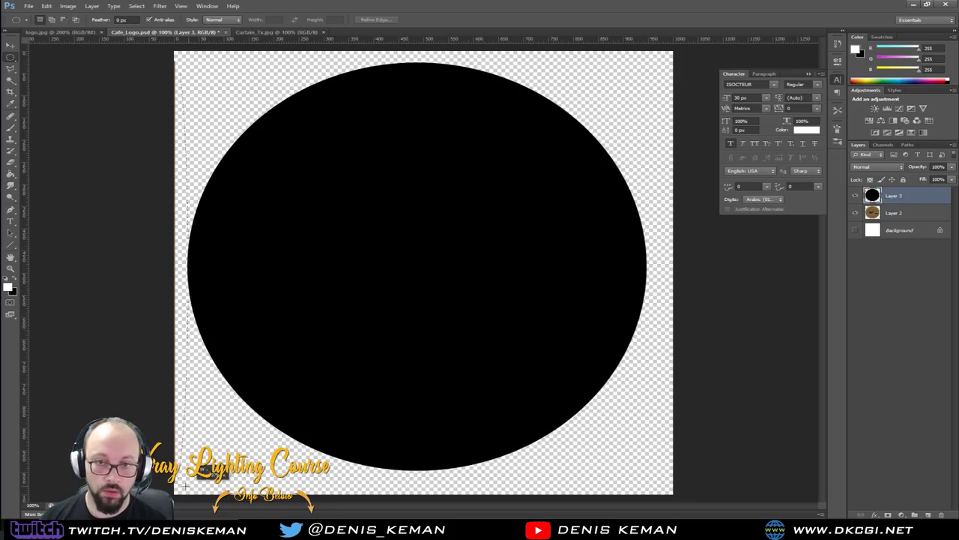
right_click(11, 57)
click(45, 56)
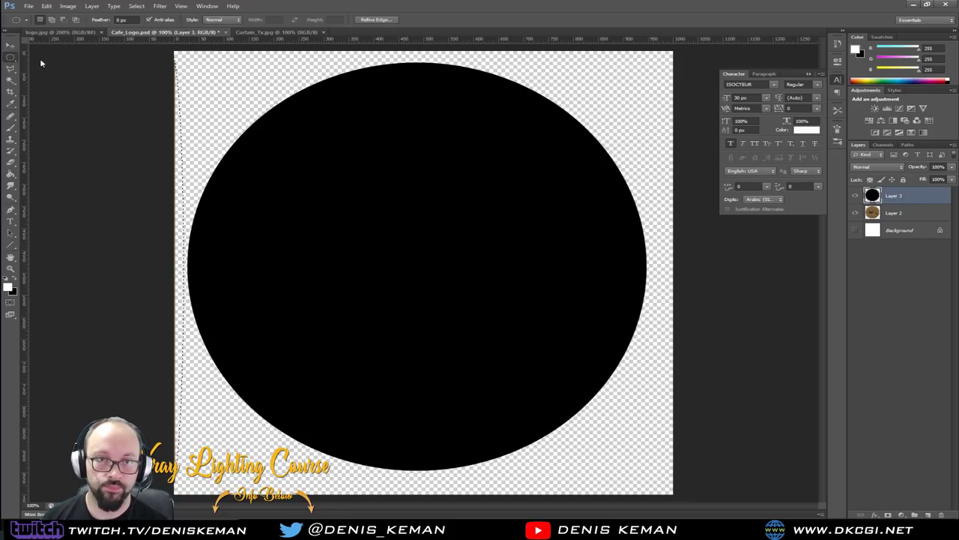
drag(183, 487, 182, 486)
key(Delete)
key(ctrl+d)
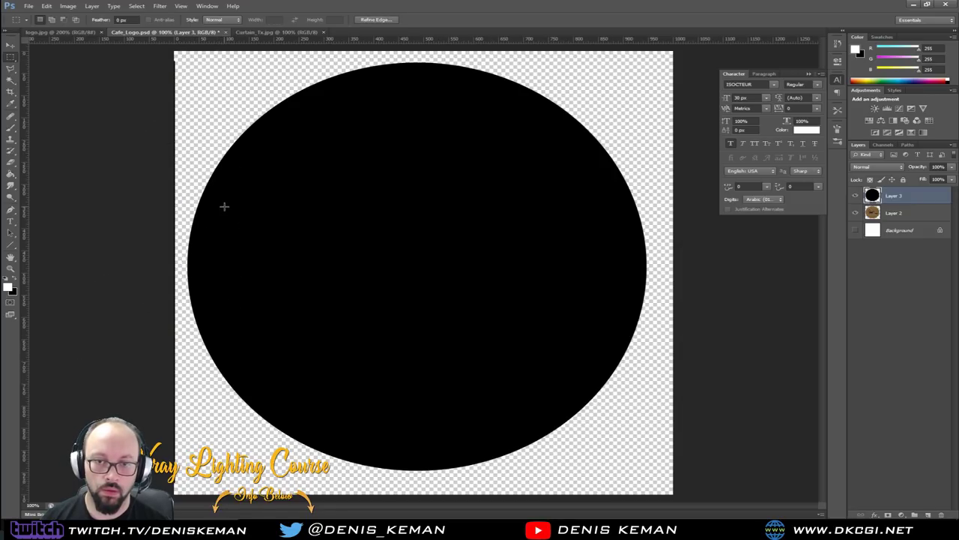
drag(180, 53, 184, 491)
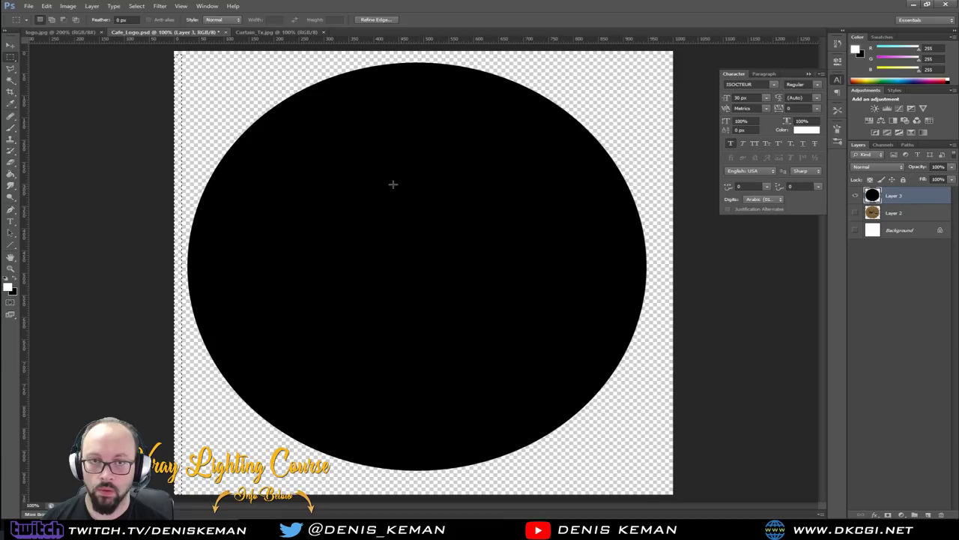
key(ctrl+d)
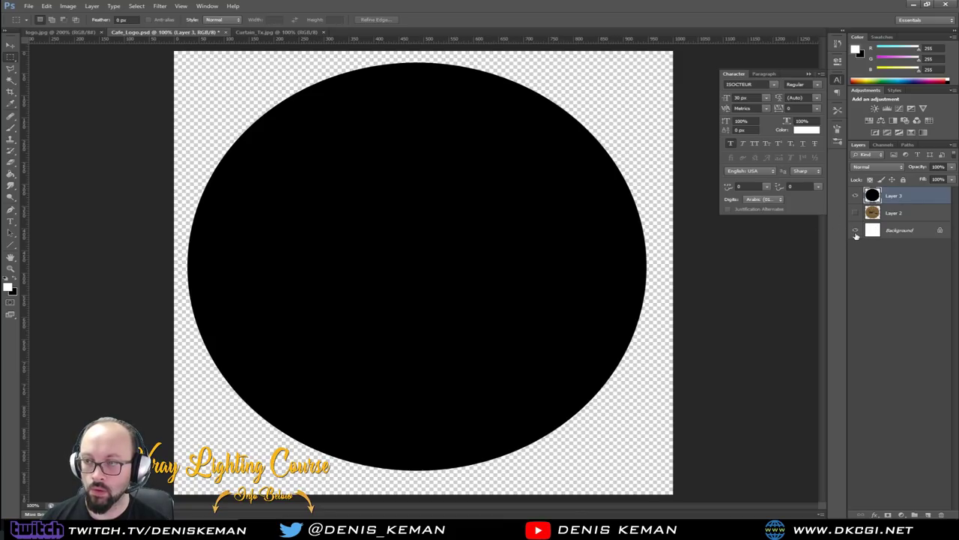
Show the white Background behind the black circle and save the black-and-white image as a separate file.
click(855, 231)
click(29, 6)
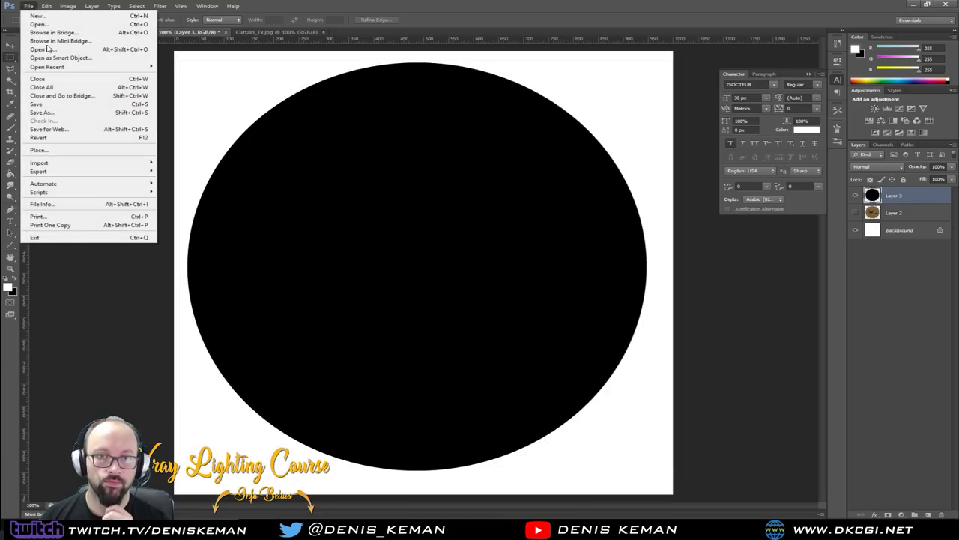
click(59, 112)
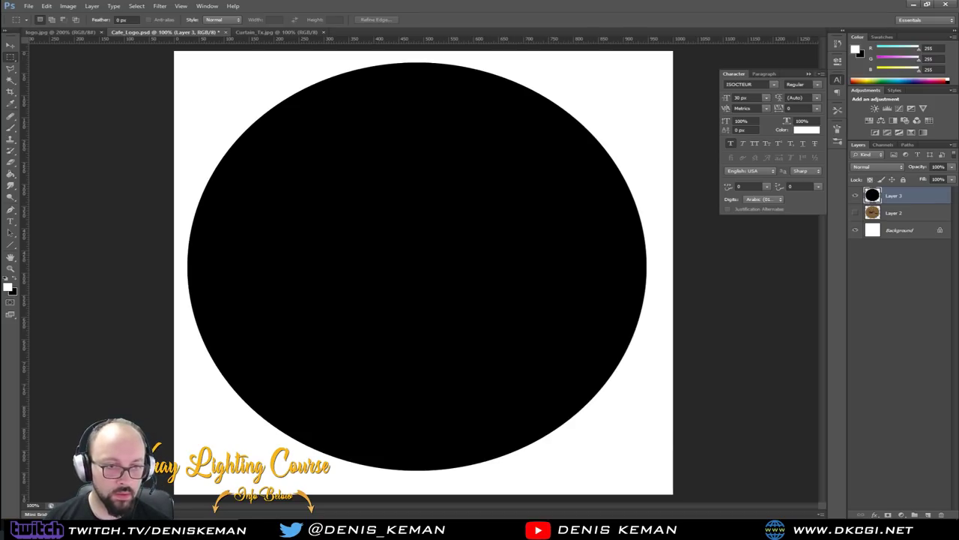
Switch to the café scene in 3ds Max and look over the recessed wall frame.
click(544, 148)
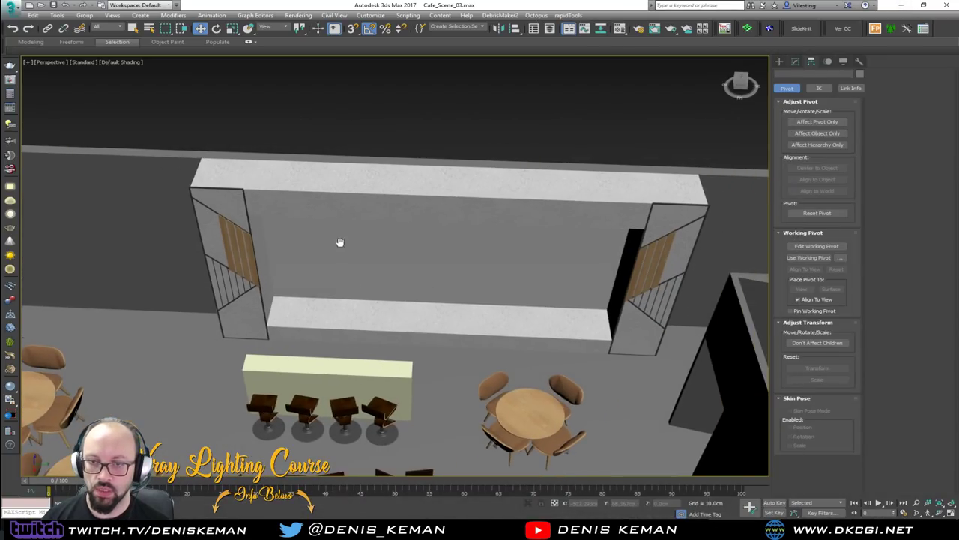
alt+middle_drag(339, 241, 411, 227)
alt+middle_drag(298, 137, 360, 217)
scroll(424, 270, up, 3)
click(779, 61)
click(837, 153)
scroll(480, 181, up, 2)
key(alt+w)
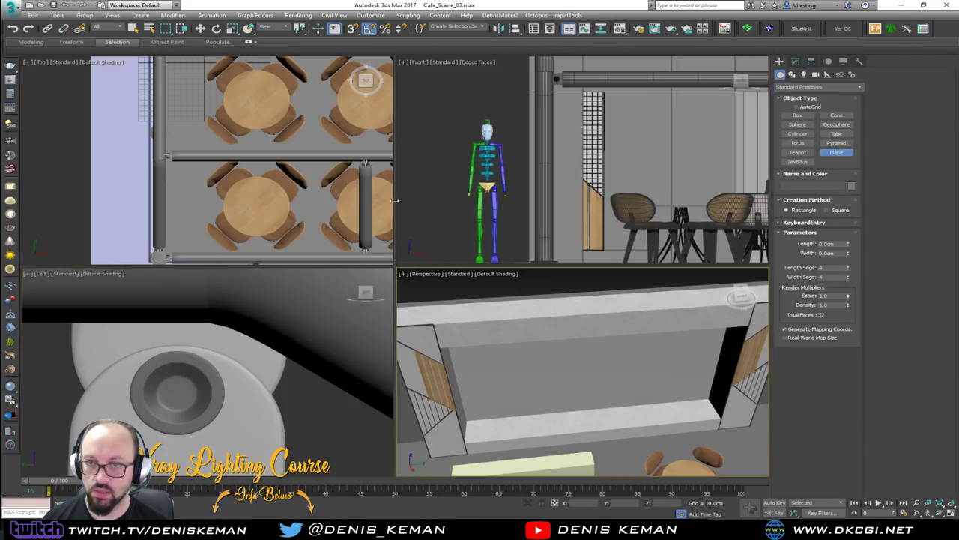
scroll(247, 365, down, 3)
scroll(248, 365, down, 6)
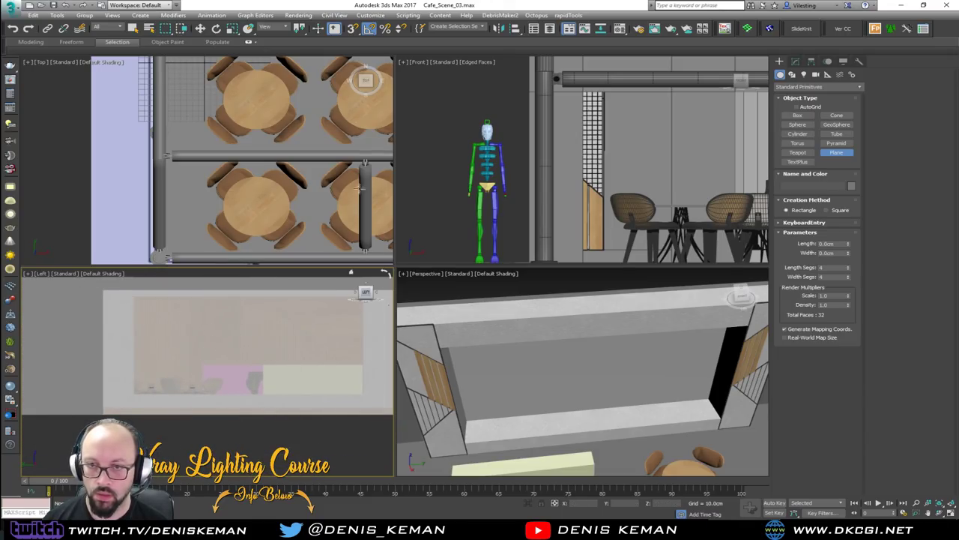
scroll(203, 159, down, 7)
scroll(202, 159, down, 4)
key(w)
scroll(222, 178, down, 3)
scroll(223, 178, up, 4)
scroll(223, 177, down, 4)
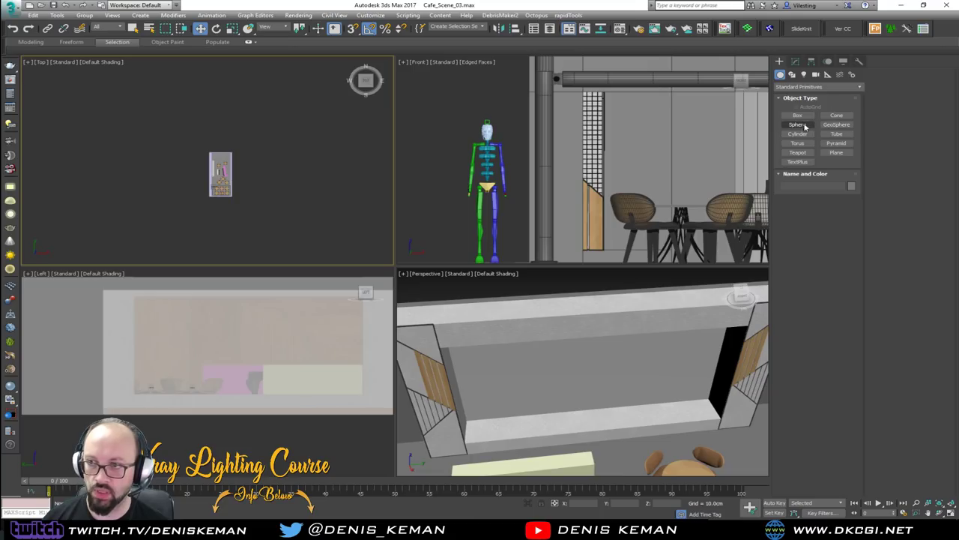
click(836, 153)
right_click(203, 330)
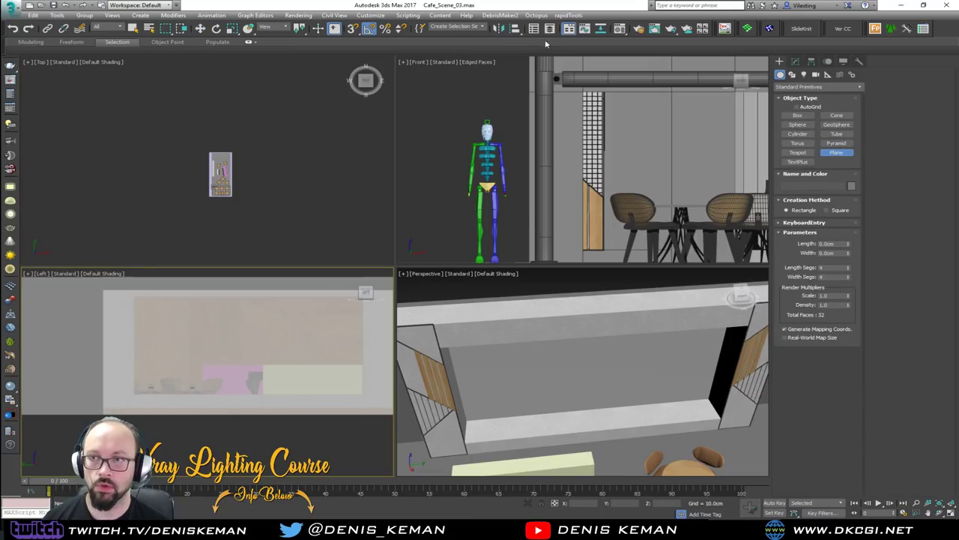
Open the Layer Explorer and display the Left viewport in wireframe.
click(568, 29)
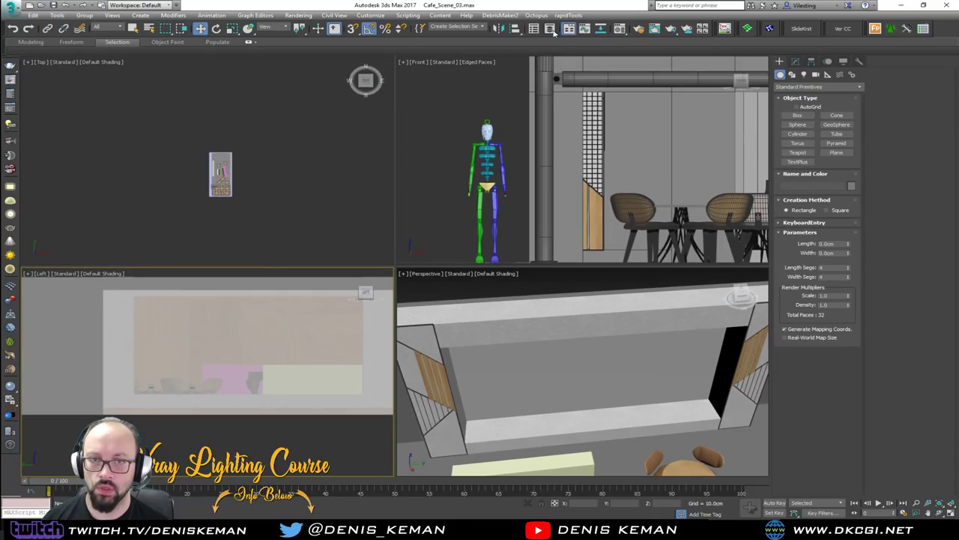
click(550, 29)
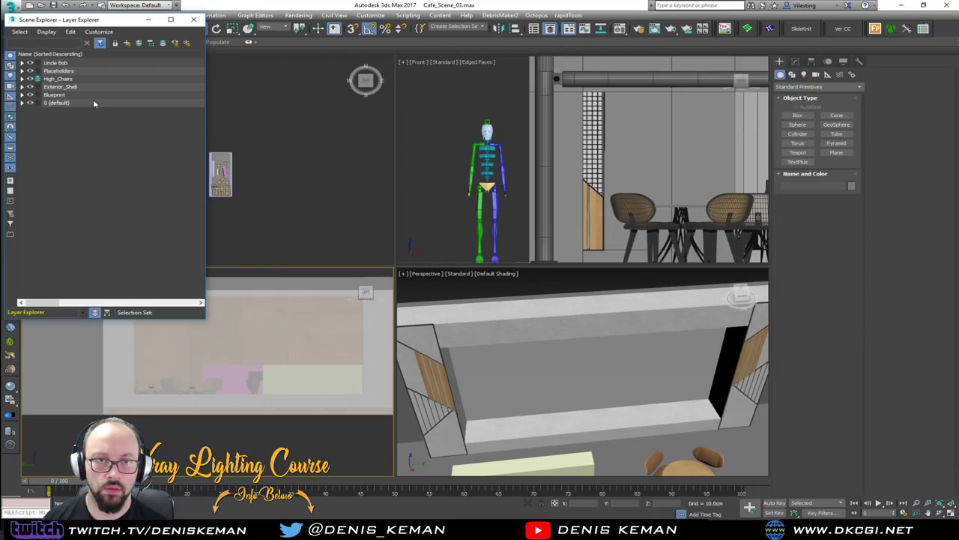
key(F3)
middle_drag(244, 362, 379, 367)
scroll(274, 332, up, 2)
scroll(379, 367, down, 4)
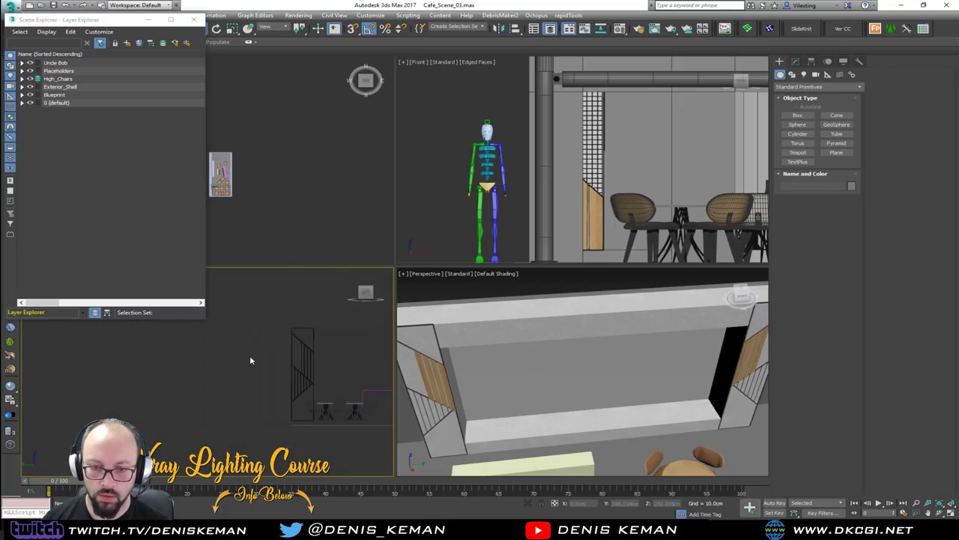
Clear the object selection, make 0 (default) the active layer, and close the Layer Explorer.
drag(238, 369, 237, 370)
click(836, 154)
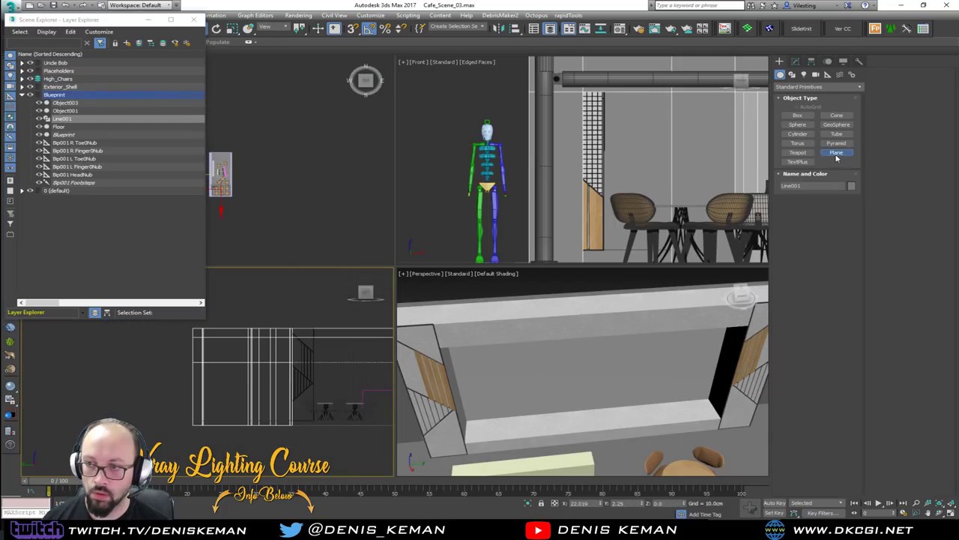
middle_drag(284, 311, 269, 368)
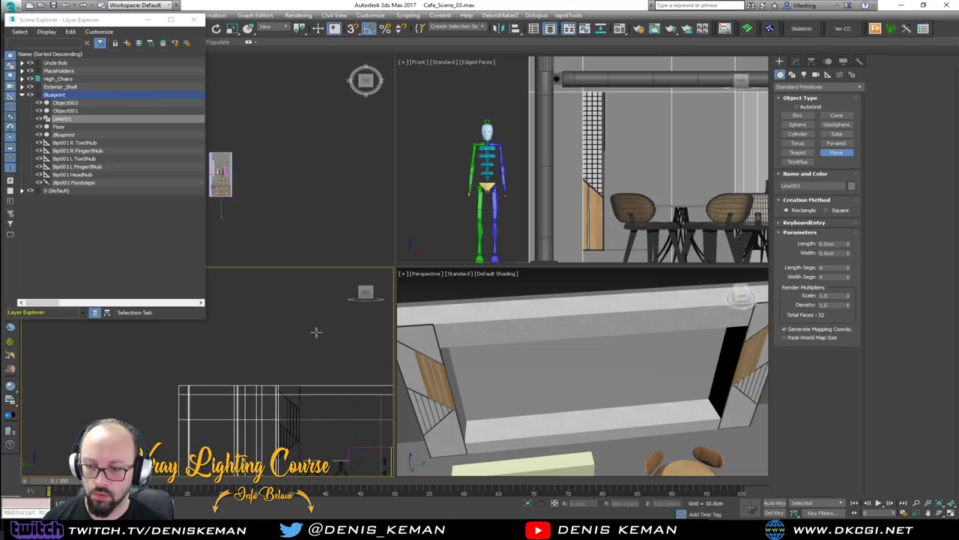
right_click(272, 328)
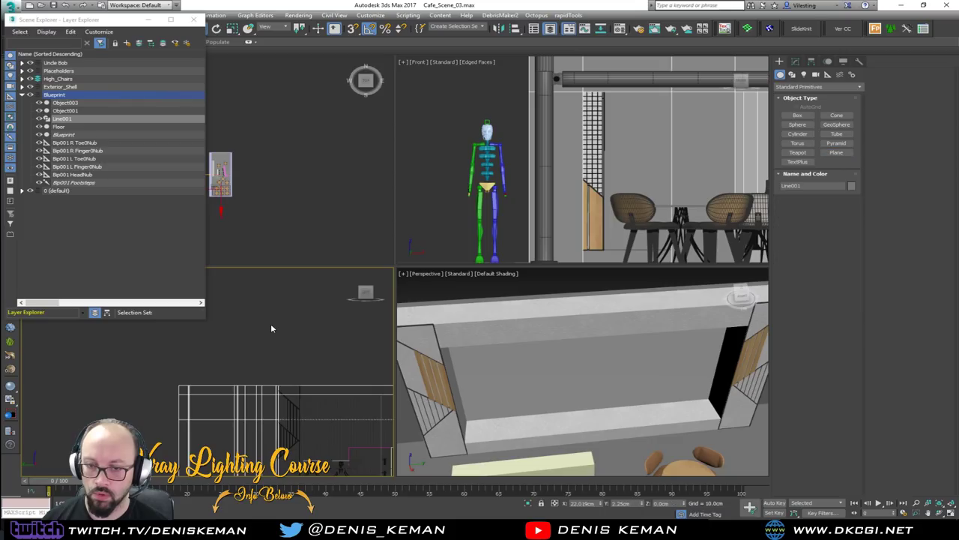
click(270, 328)
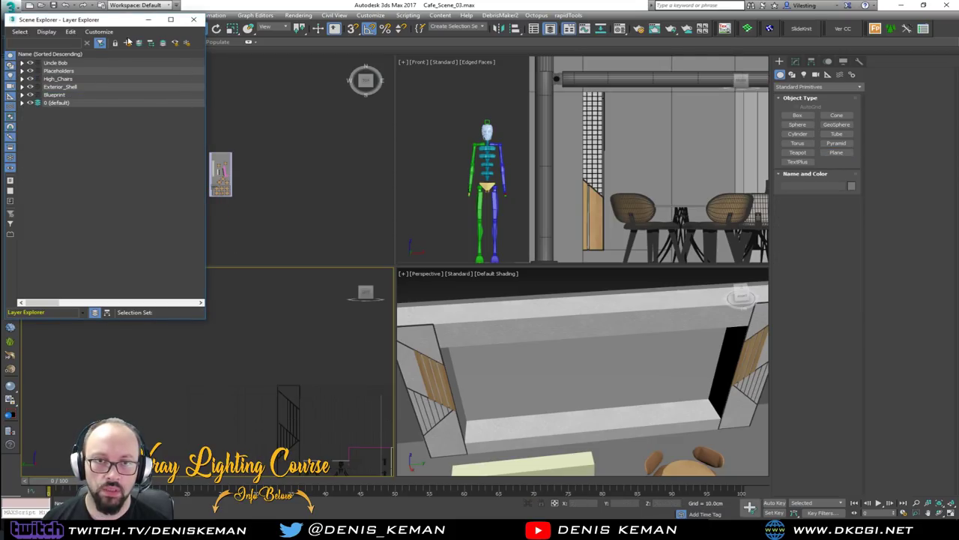
click(193, 19)
Draw a plane about 107 cm long and 124 cm wide on the ground outside the café, beside the blueprint.
middle_drag(244, 177, 174, 126)
middle_drag(539, 407, 637, 420)
scroll(517, 380, down, 5)
key(alt+w)
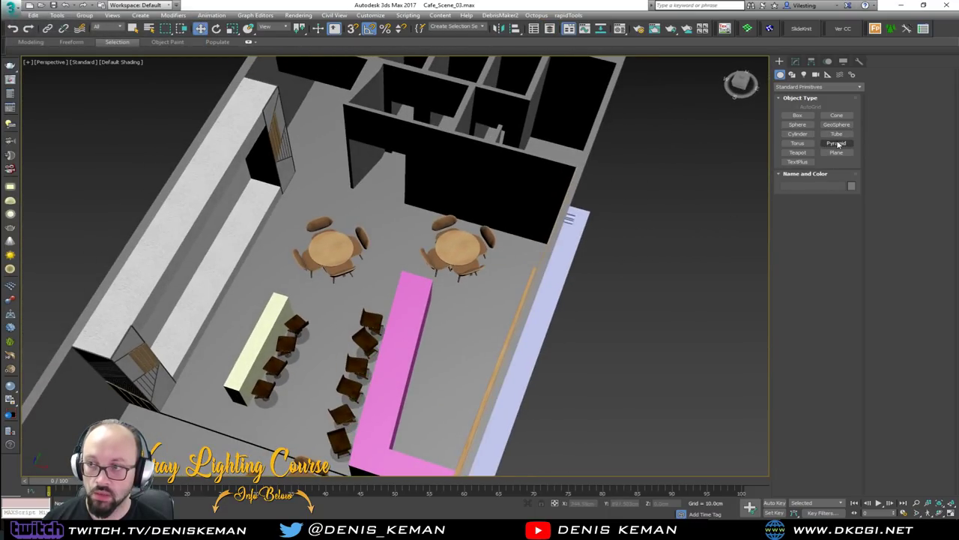
click(837, 153)
drag(565, 386, 615, 451)
middle_drag(615, 452, 404, 304)
alt+middle_drag(405, 304, 399, 240)
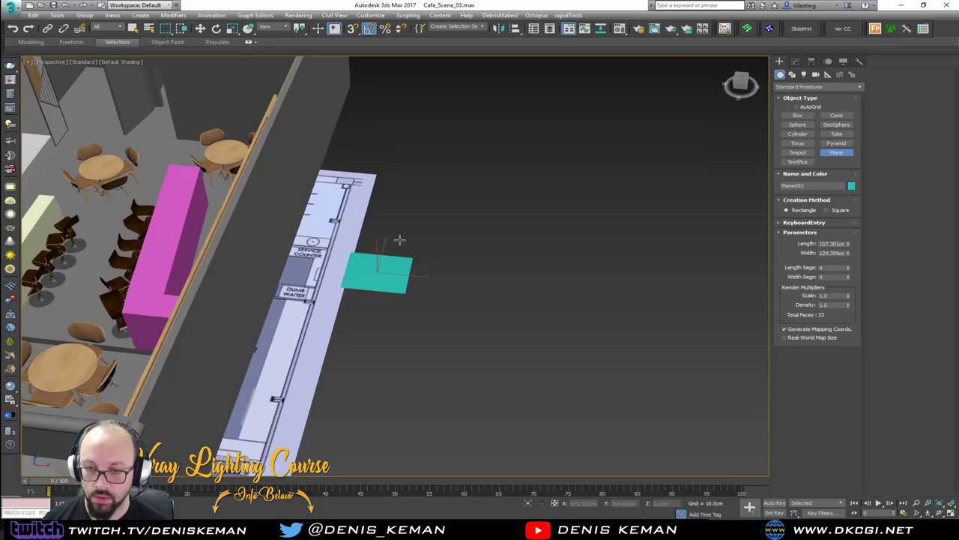
right_click(400, 239)
Set the plane's length and width to 100 cm each.
key(e)
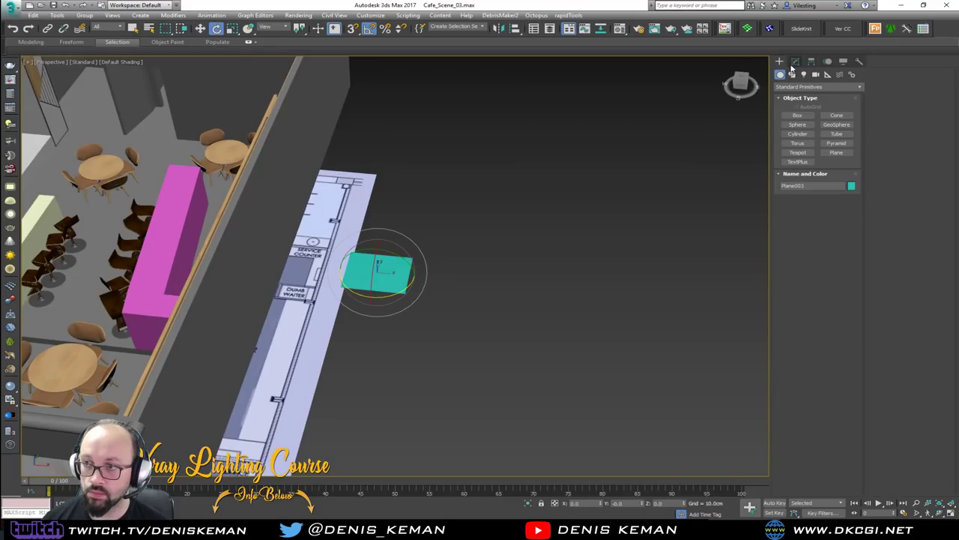
click(794, 63)
drag(821, 236, 886, 231)
text(100)
key(Tab)
text(10)
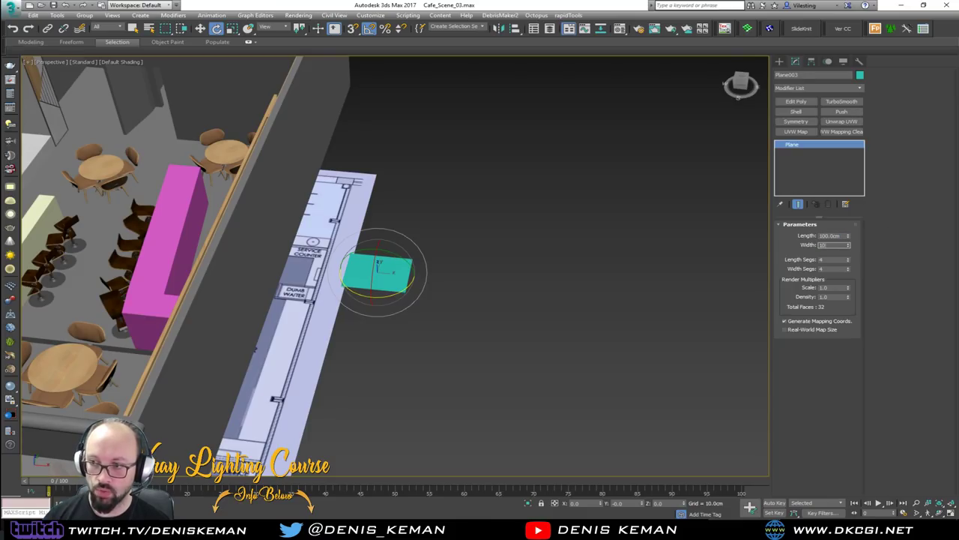
text(0)
key(Return)
Rotate the plane 90 degrees about the Y axis so it stands upright.
right_click(365, 201)
click(379, 213)
drag(397, 256, 442, 267)
middle_drag(272, 223, 392, 249)
scroll(391, 250, down, 3)
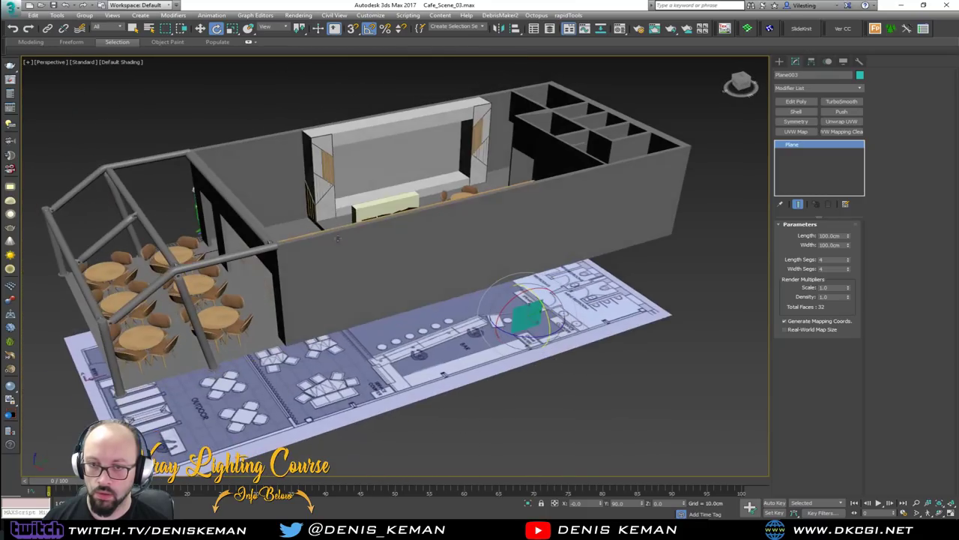
Align the plane to Box002 behind the counter, matching center to center in X, Y and Z position.
key(w)
key(alt+a)
click(368, 172)
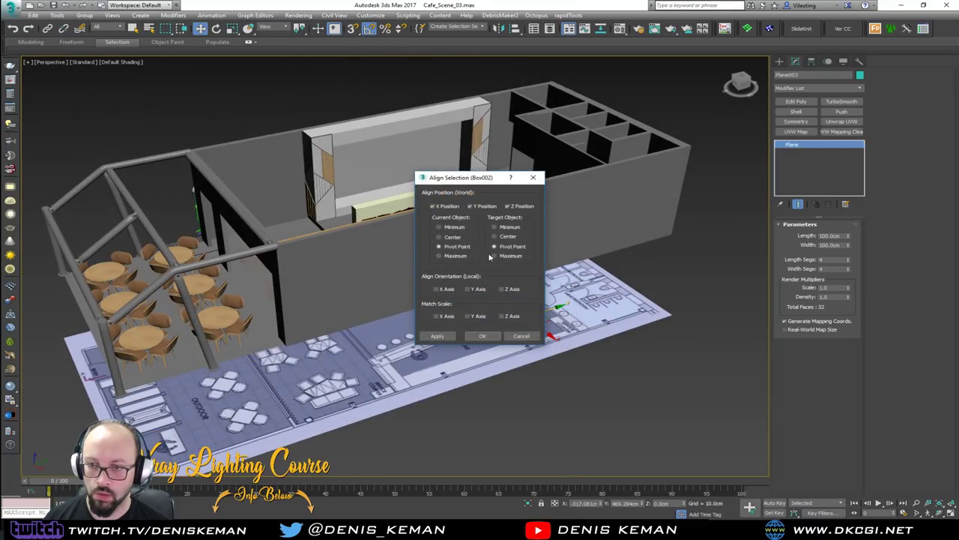
click(508, 237)
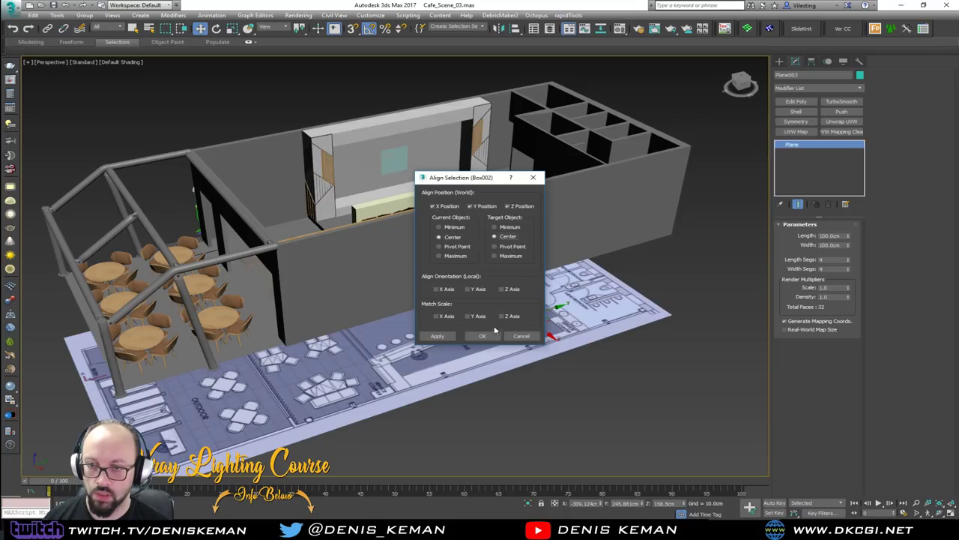
click(486, 335)
Move the plane about 1.2 cm along X so it sits just in front of the back wall panel.
key(z)
alt+middle_drag(411, 172, 424, 206)
mouse_move(412, 282)
mouse_down()
mouse_move(424, 290)
mouse_move(402, 286)
mouse_up()
alt+middle_drag(402, 285, 369, 238)
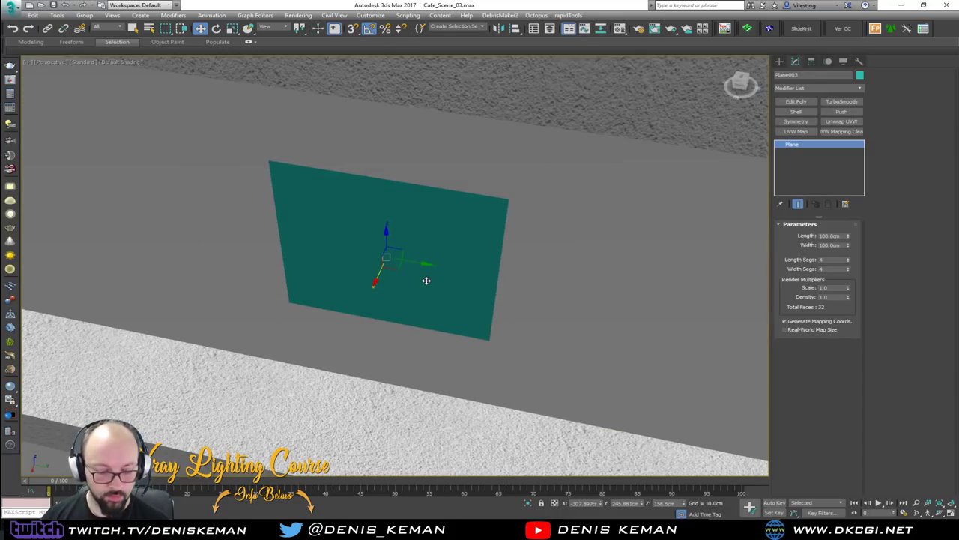
Assign Material #4 to the plane with Cafe_Logo.png as its diffuse map, shown in the viewport.
key(m)
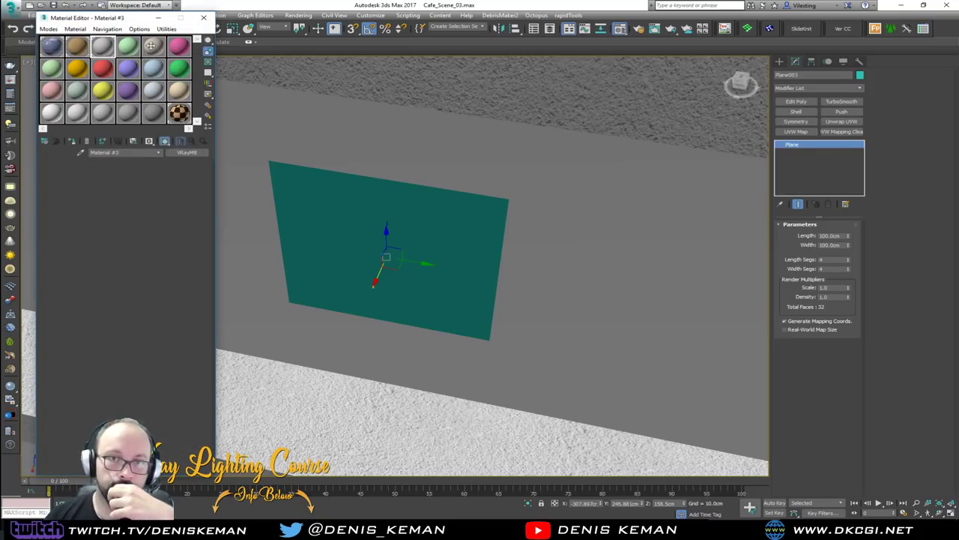
click(72, 142)
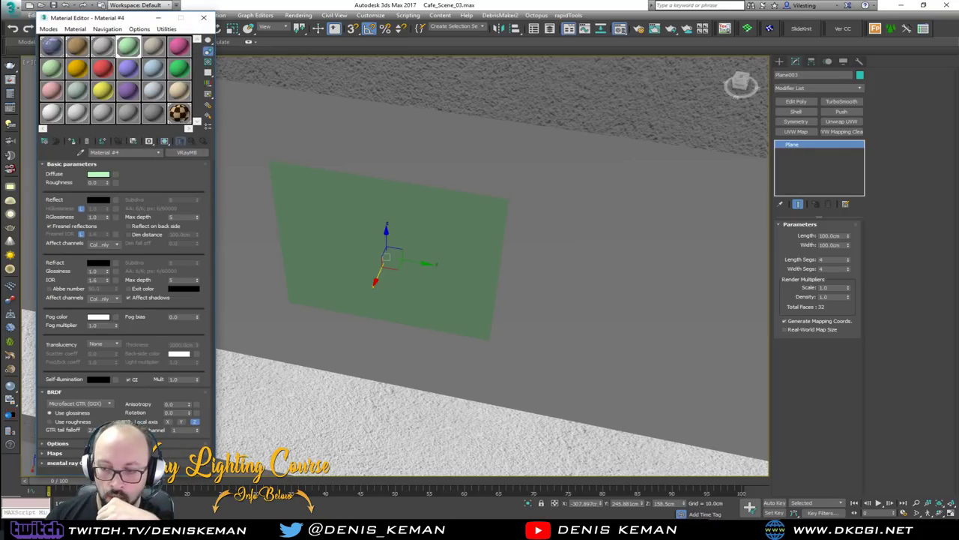
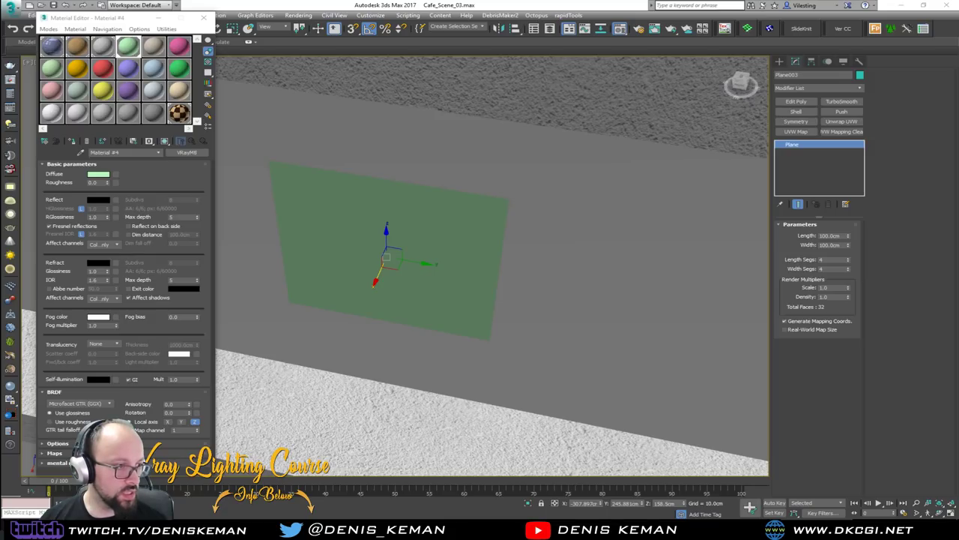
drag(25, 192, 115, 175)
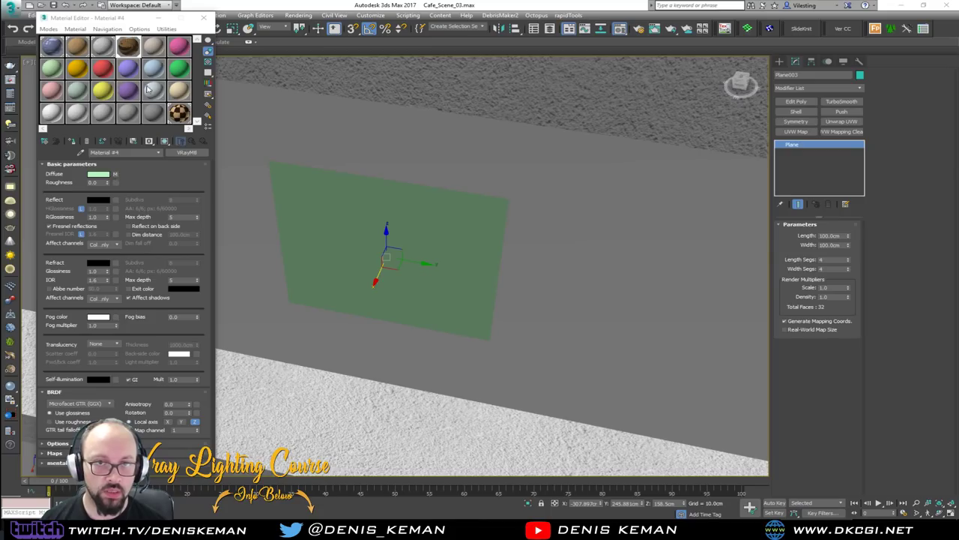
click(165, 141)
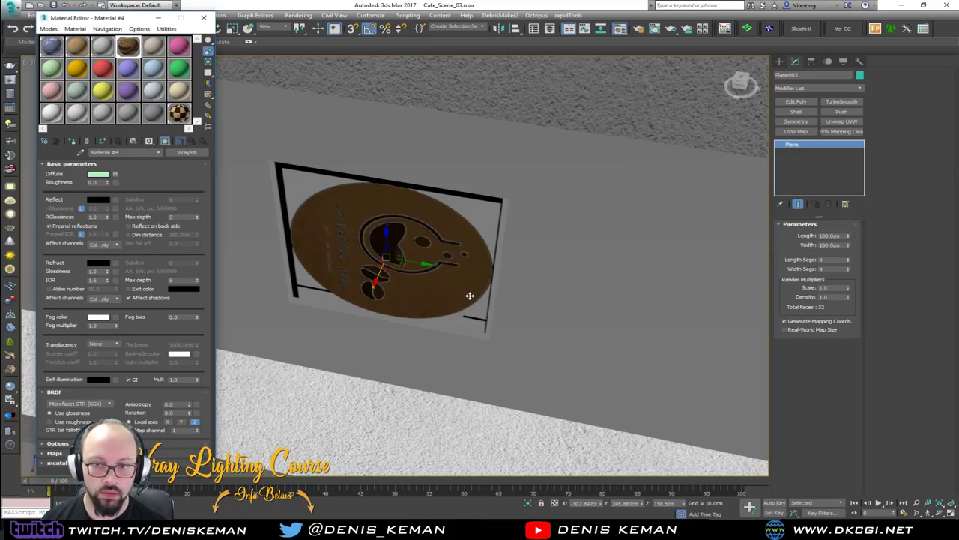
alt+middle_drag(470, 295, 510, 256)
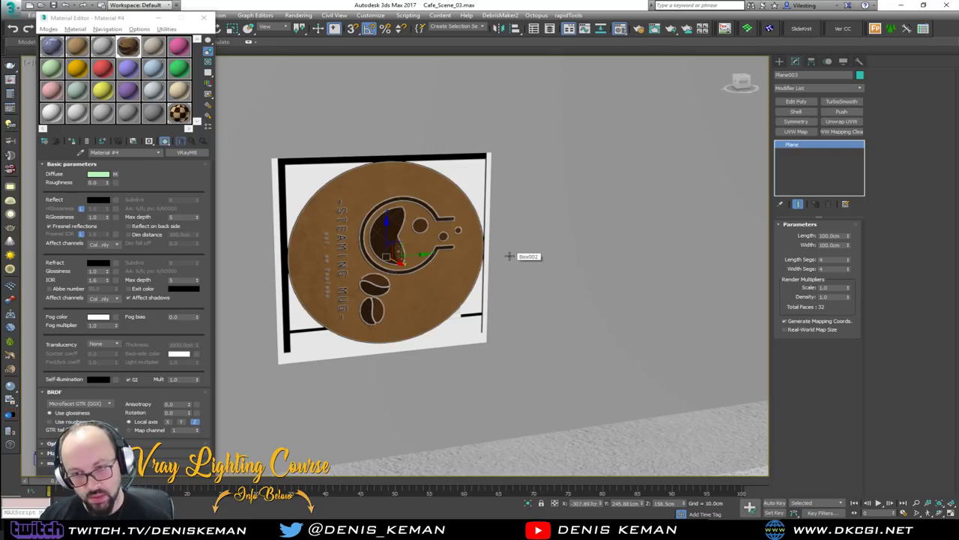
scroll(424, 250, up, 2)
middle_drag(393, 230, 451, 224)
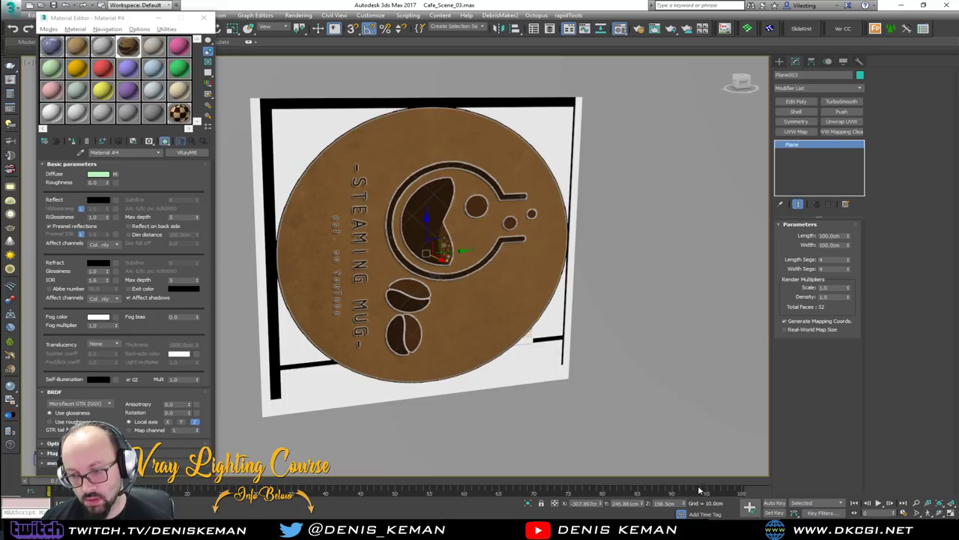
Switch to Photoshop, hide Layer 3 and the Background in Cafe_Logo.psd, and make Layer 2 visible and active.
key(alt+Tab)
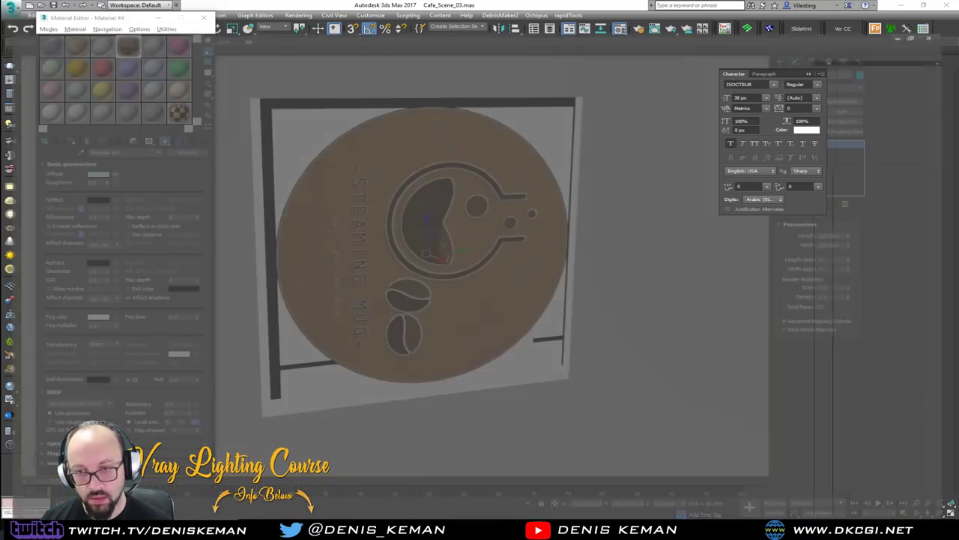
click(857, 195)
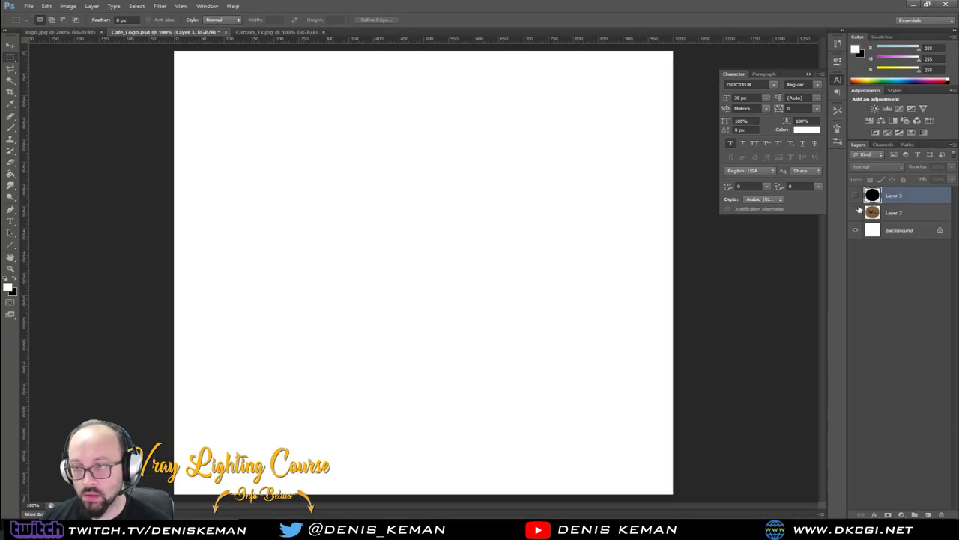
click(855, 230)
click(855, 230)
click(857, 212)
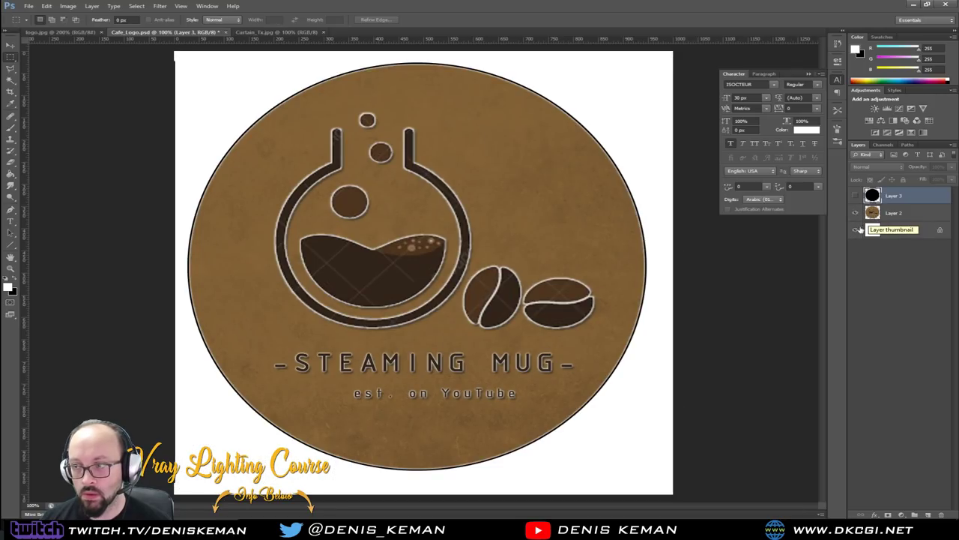
click(858, 230)
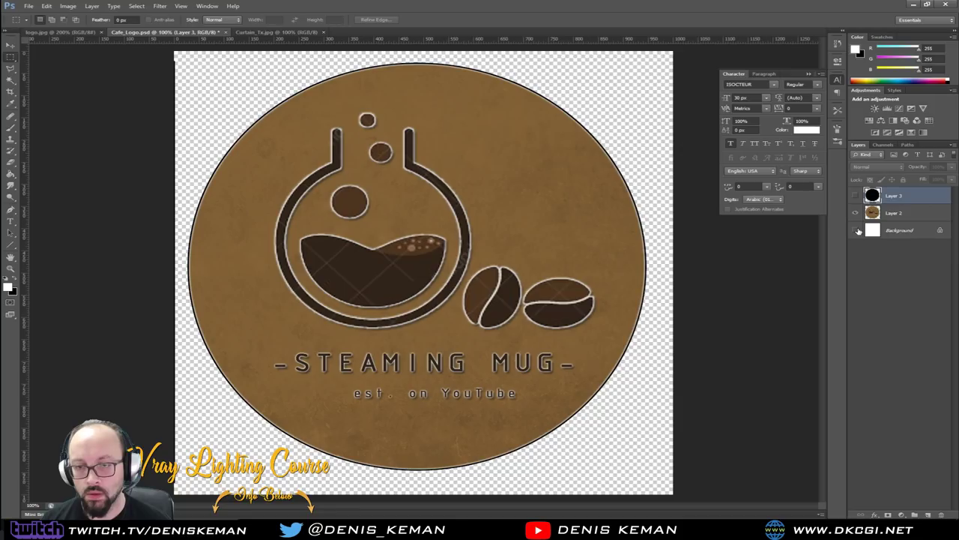
click(874, 214)
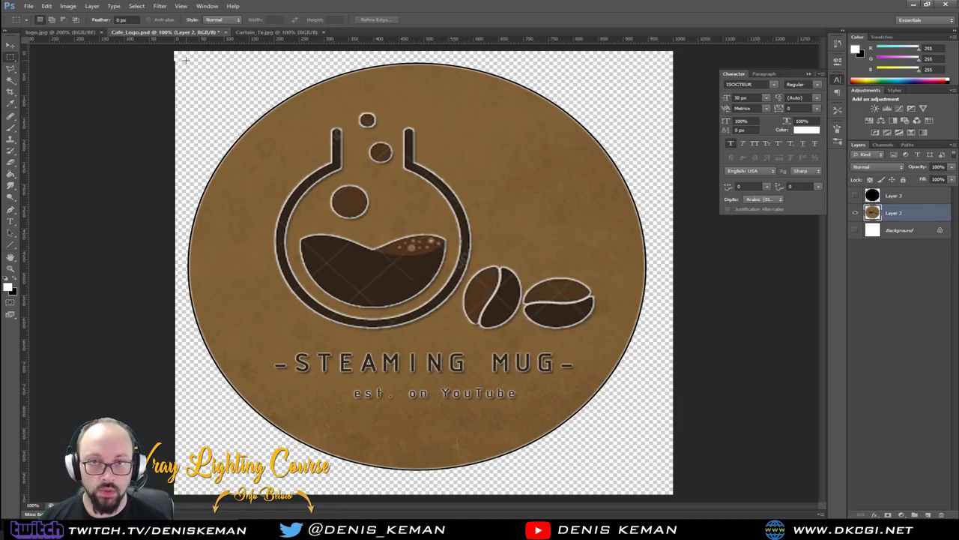
drag(180, 57, 101, 379)
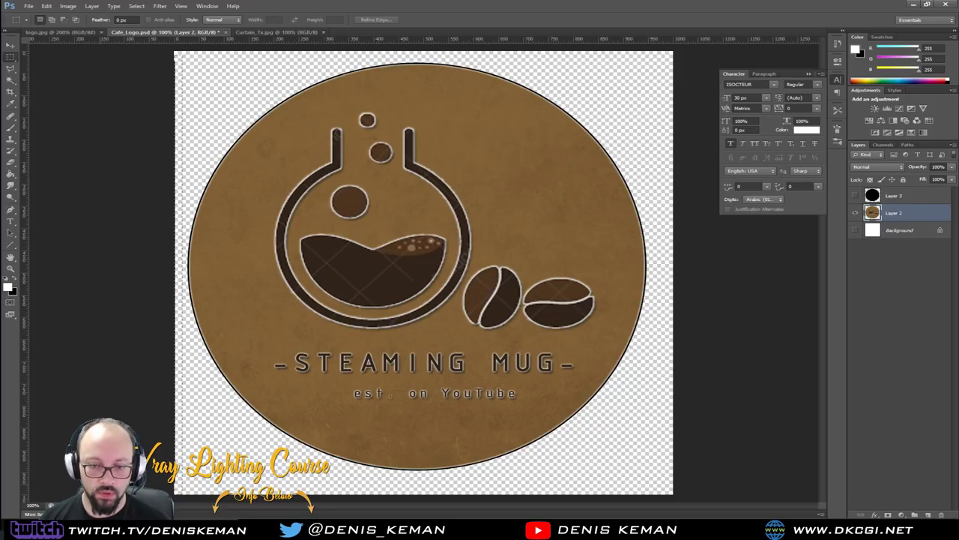
key(ctrl+d)
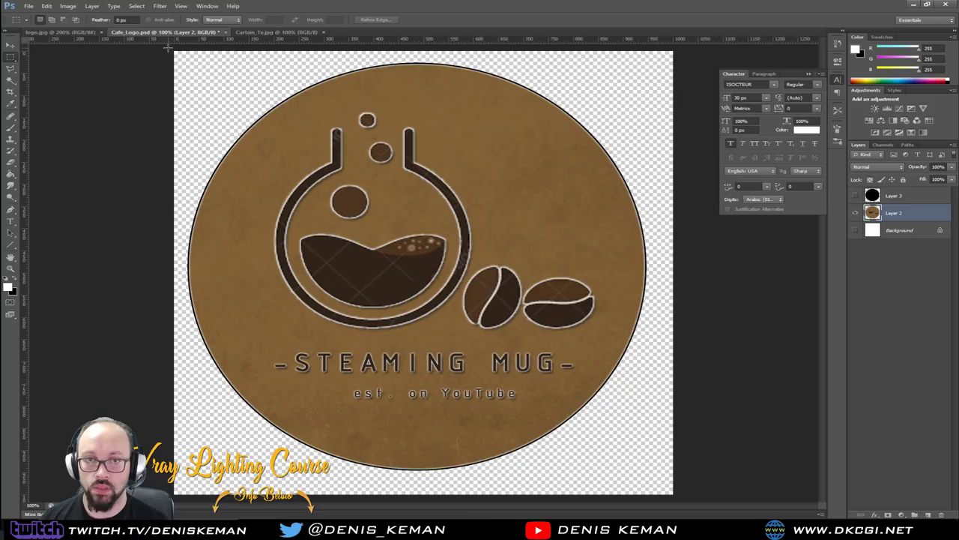
key(ctrl+a)
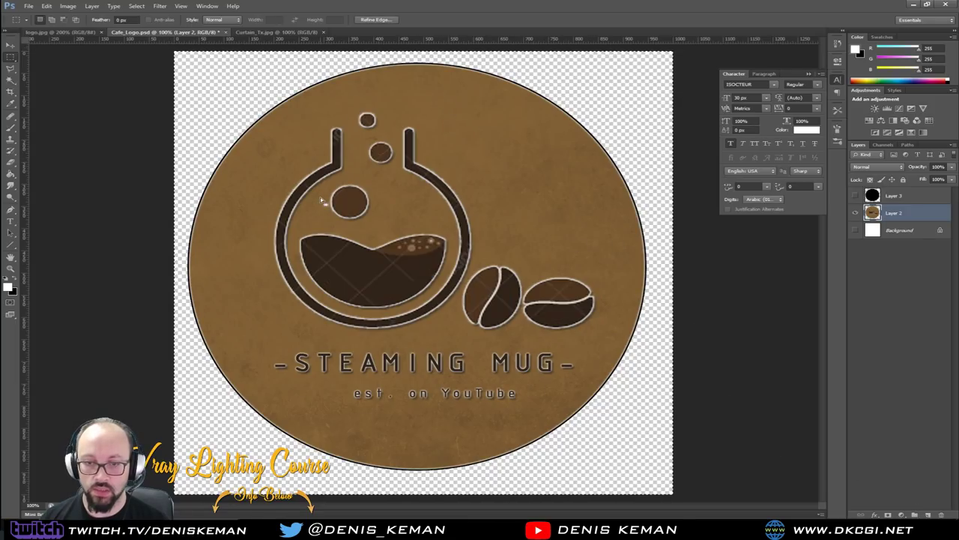
click(13, 93)
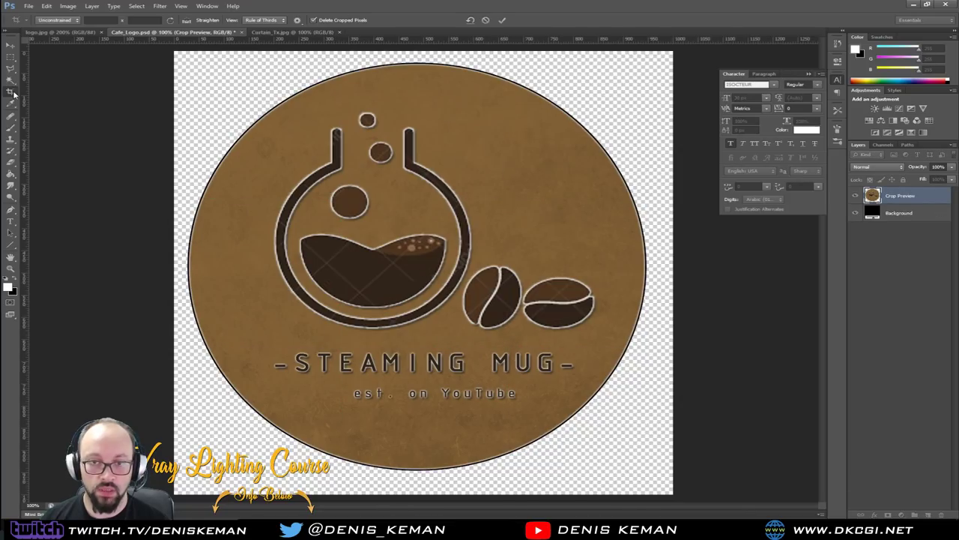
key(Escape)
click(11, 57)
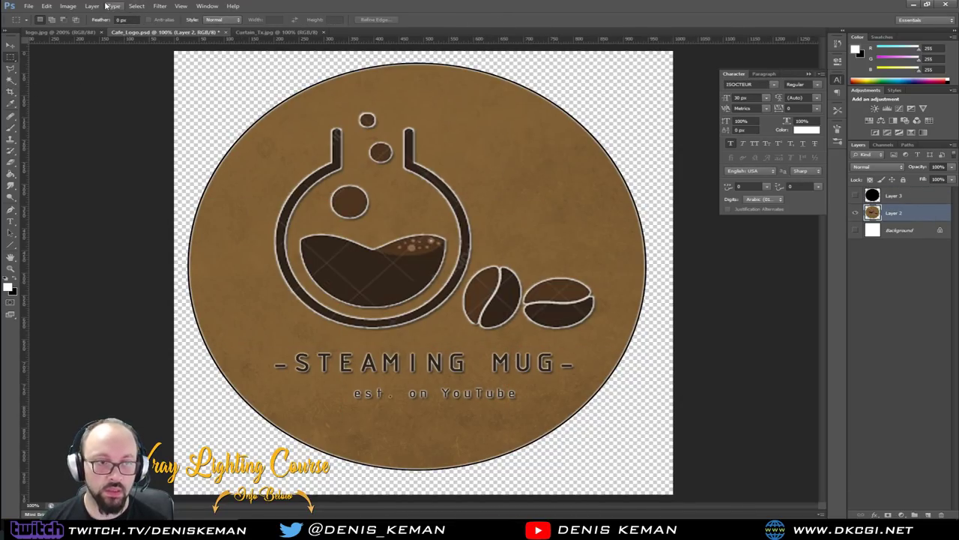
Save the transparent logo over the existing Cafe_Logo.png with Smallest / Slow compression and no interlacing.
click(28, 6)
click(51, 111)
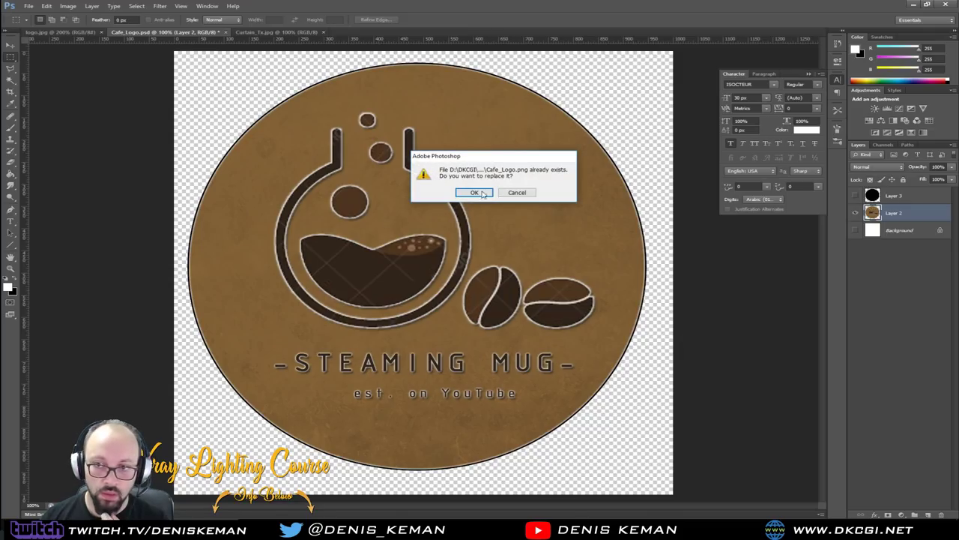
click(480, 194)
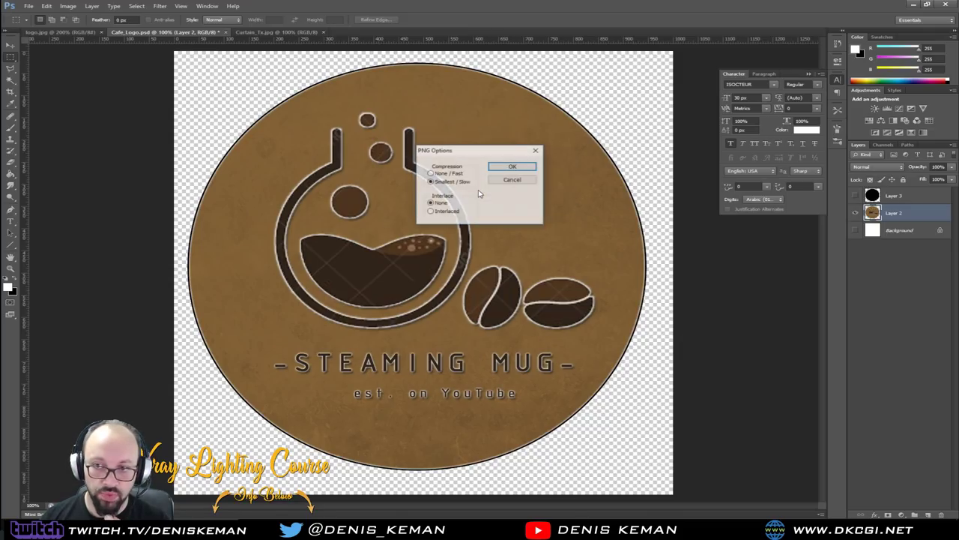
click(513, 167)
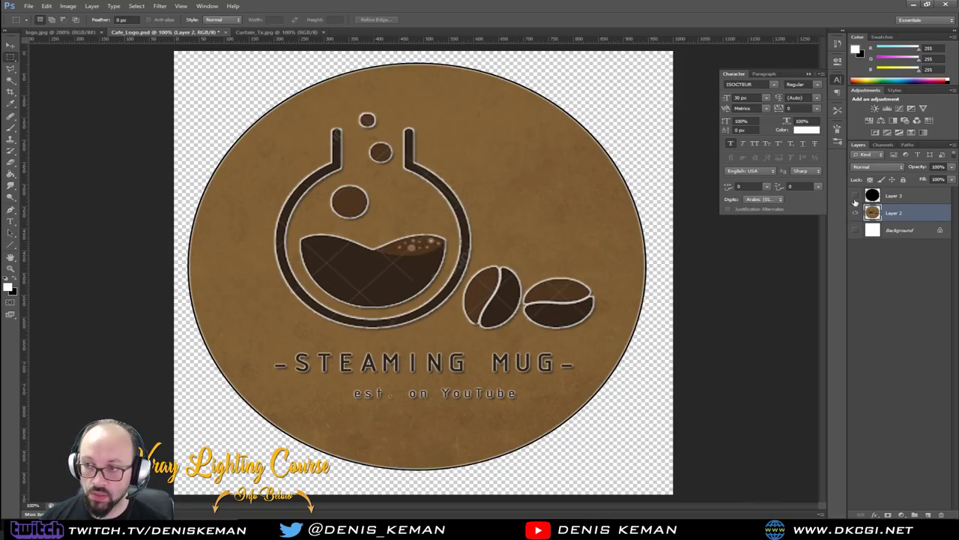
Show only Layer 3 and the Background, and save the mask over the existing Cafe_Logo_Mask.jpg.
click(855, 196)
click(855, 231)
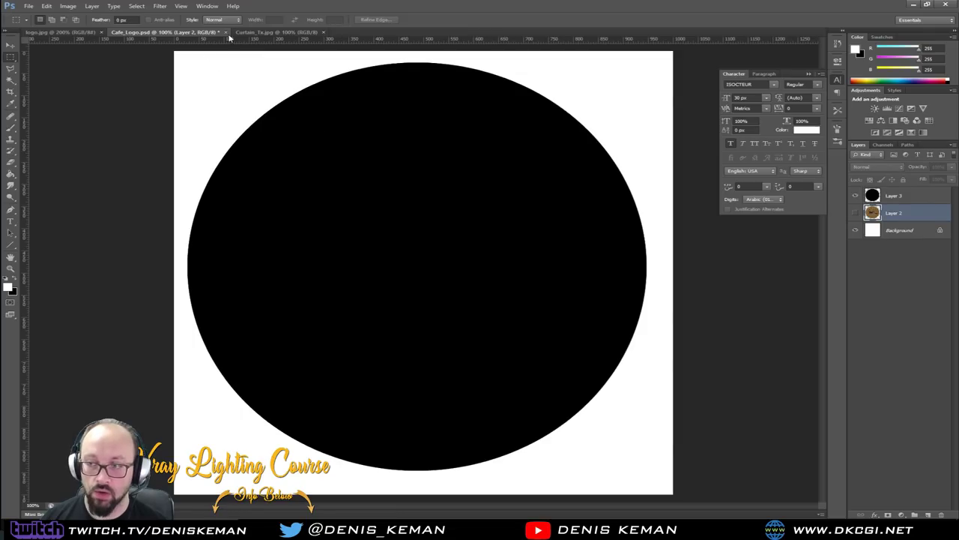
click(28, 7)
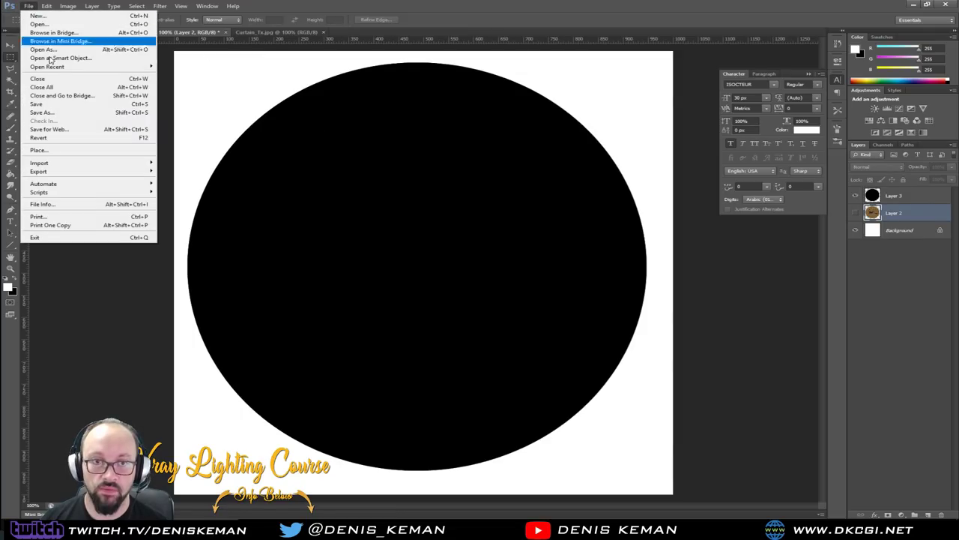
click(57, 114)
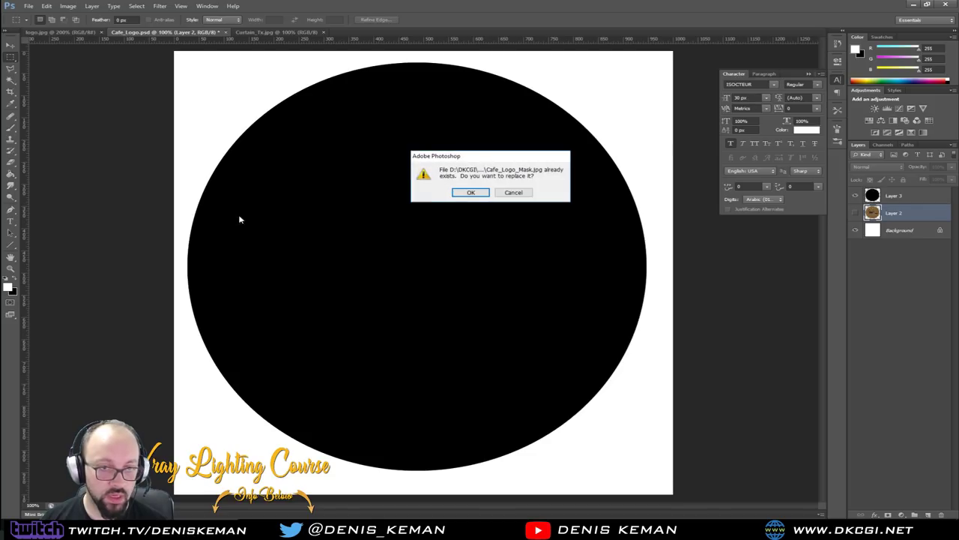
click(470, 192)
click(529, 147)
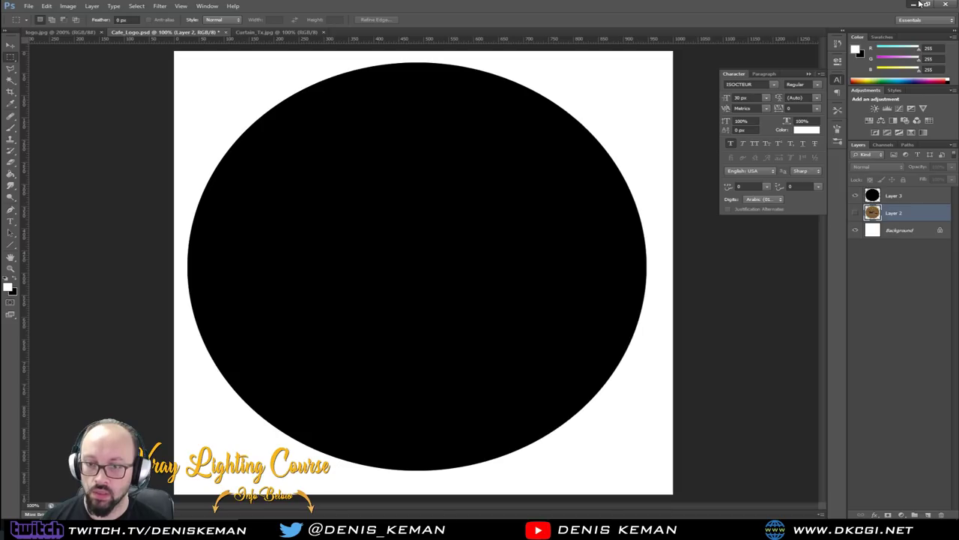
Return to 3ds Max, inspect the logo on the plane, and open the diffuse bitmap settings of Material #4.
click(916, 4)
middle_drag(364, 256, 374, 292)
scroll(370, 293, down, 2)
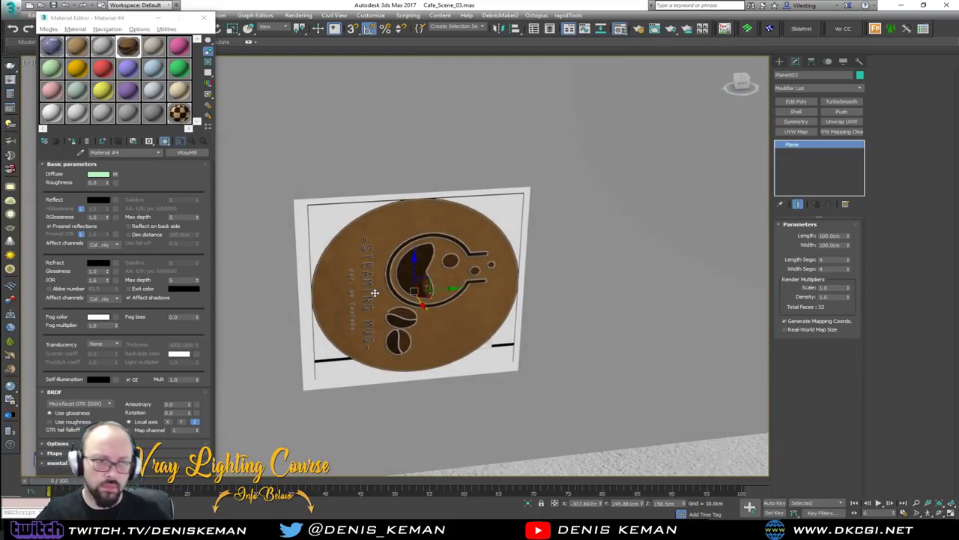
scroll(404, 288, up, 3)
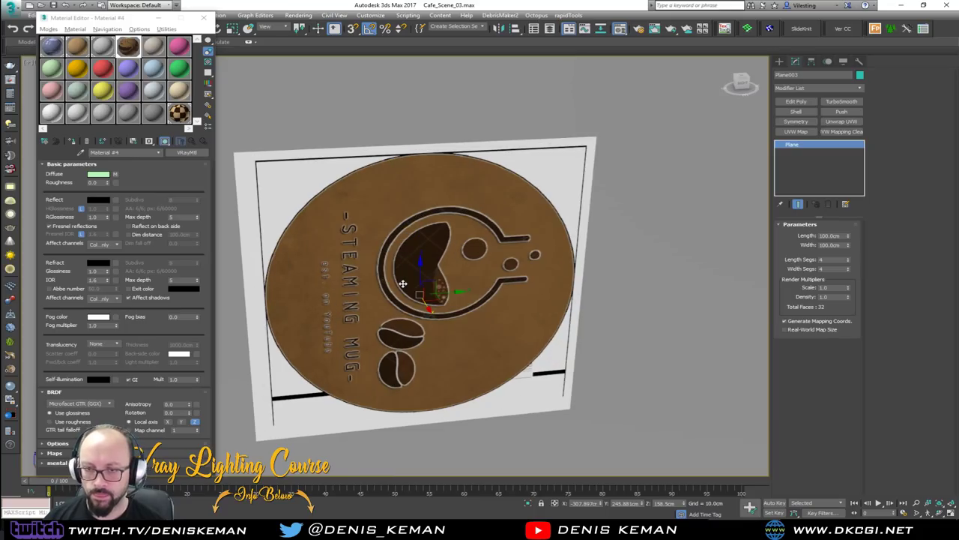
click(116, 174)
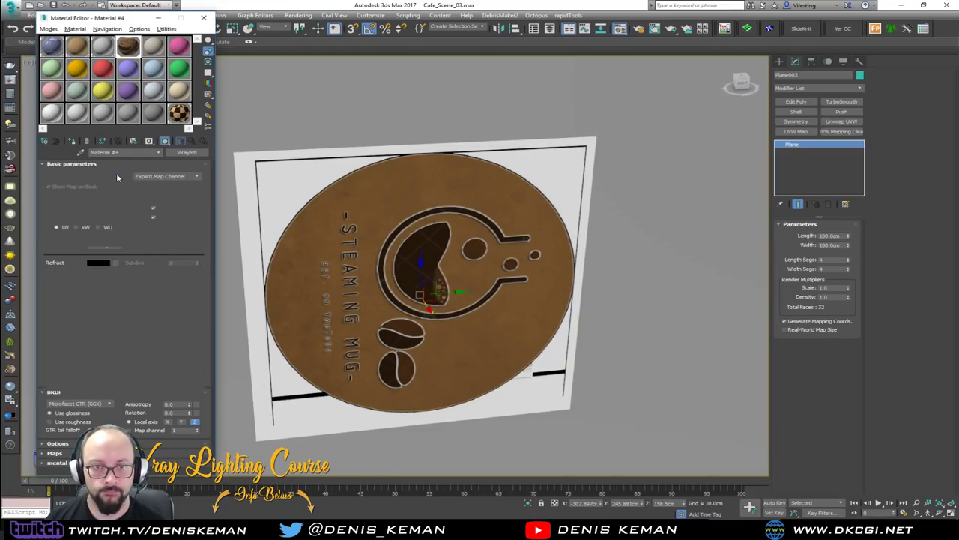
Inspect the saved Cafe_Logo image in Windows Photo Viewer and close the viewer.
click(795, 530)
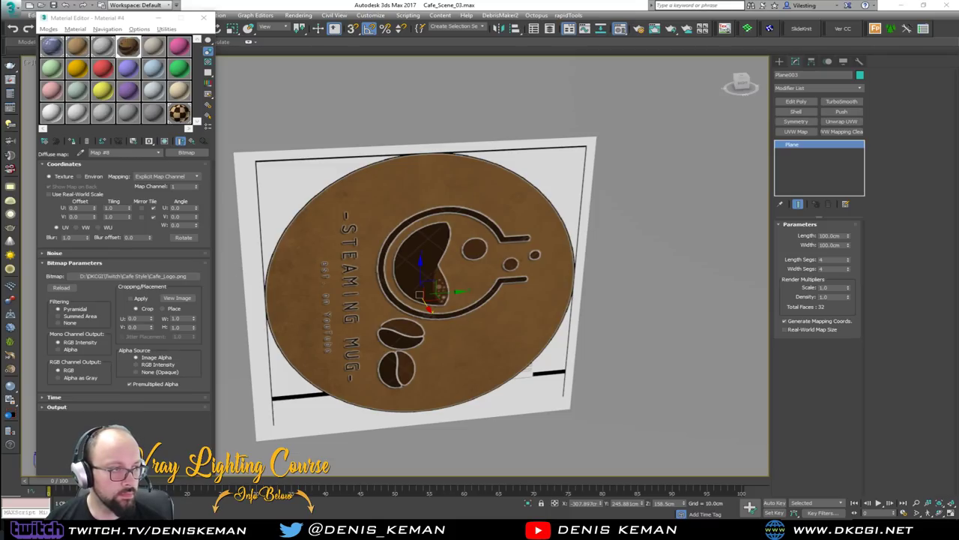
scroll(502, 302, up, 2)
scroll(502, 302, down, 2)
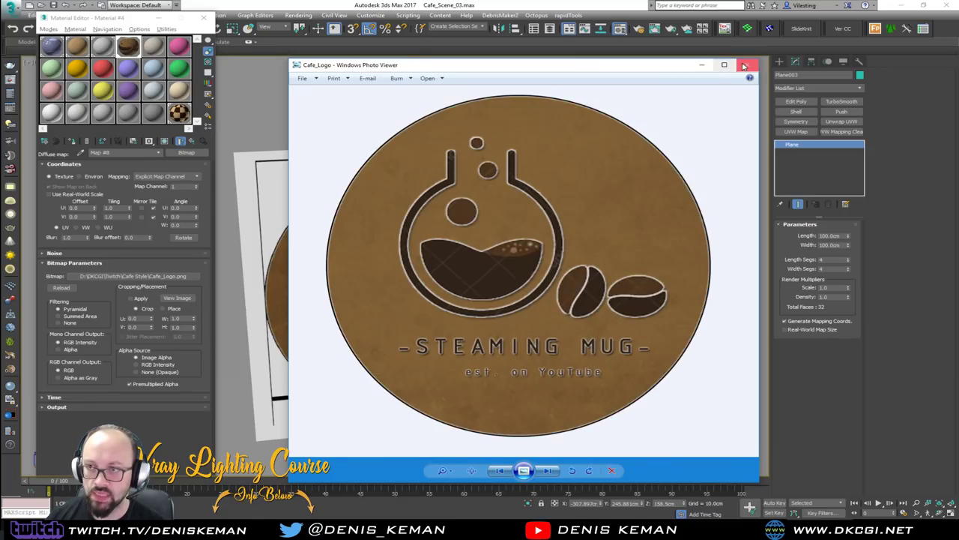
click(747, 65)
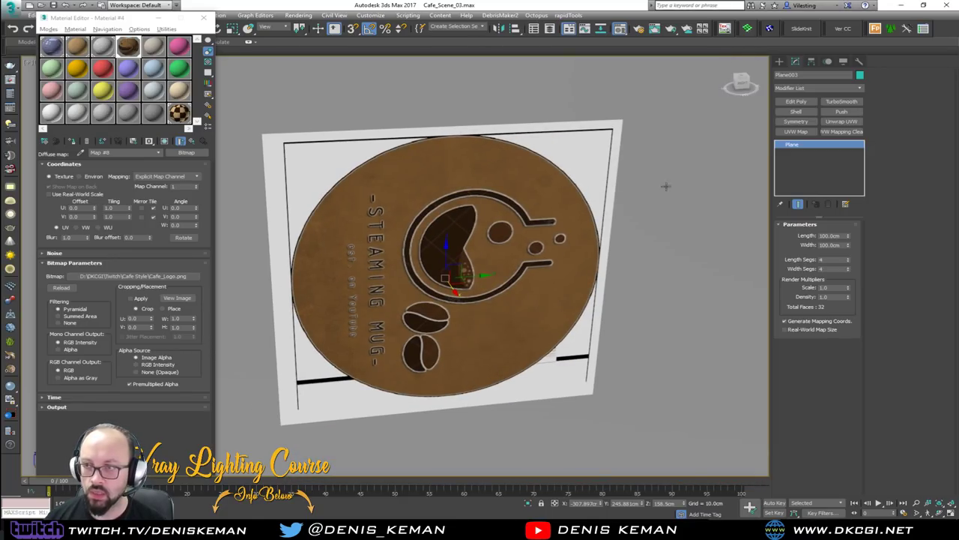
Add a UVW Map modifier to the logo plane and inspect the stray lines around the logo's edge.
click(796, 131)
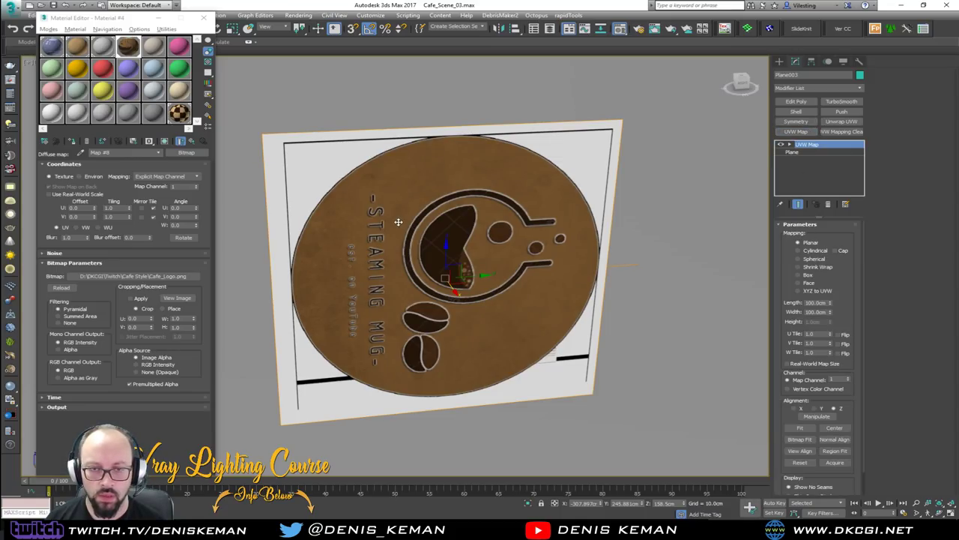
scroll(311, 378, up, 5)
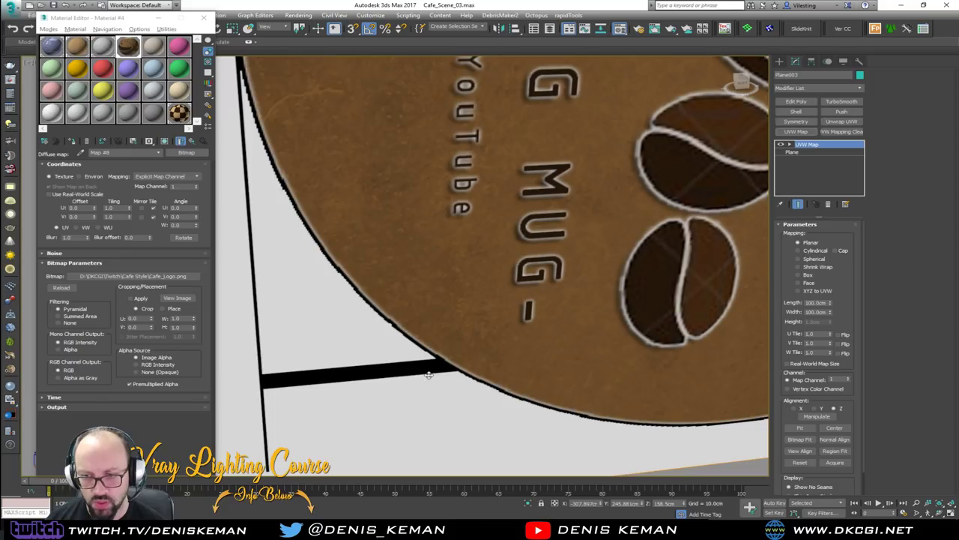
Try W rotation angles of 90, 180 and 240 degrees on the logo's diffuse bitmap.
scroll(347, 253, down, 4)
middle_drag(340, 208, 297, 274)
middle_drag(478, 161, 468, 96)
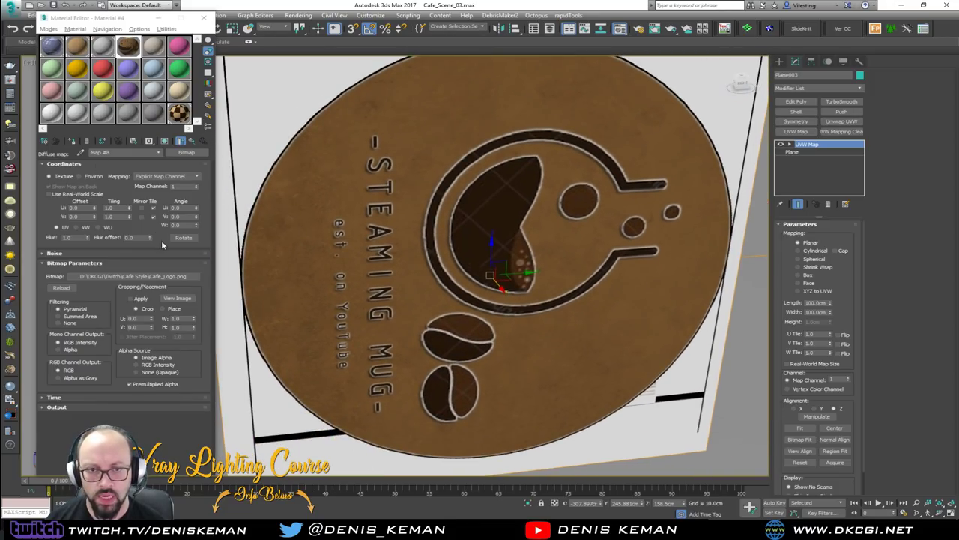
double_click(180, 225)
key(Return)
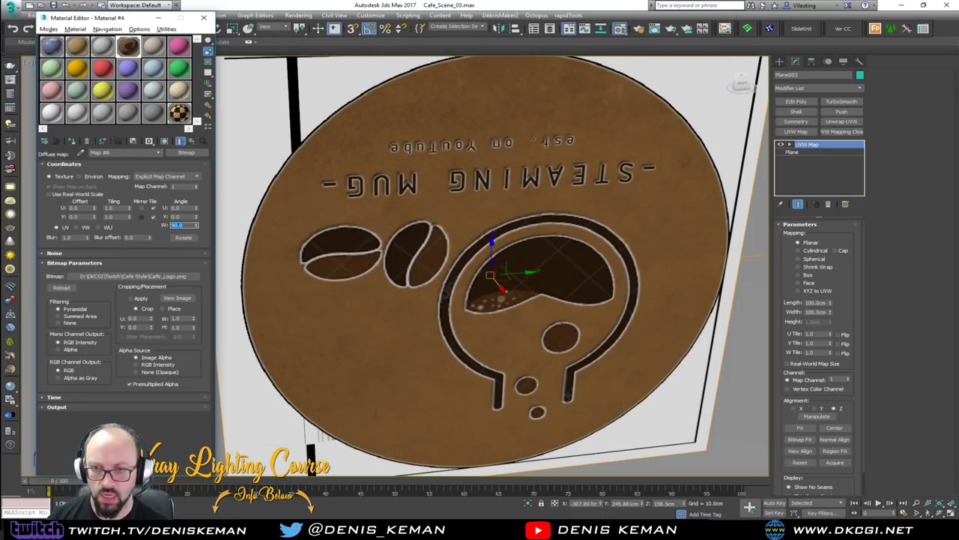
text(18)
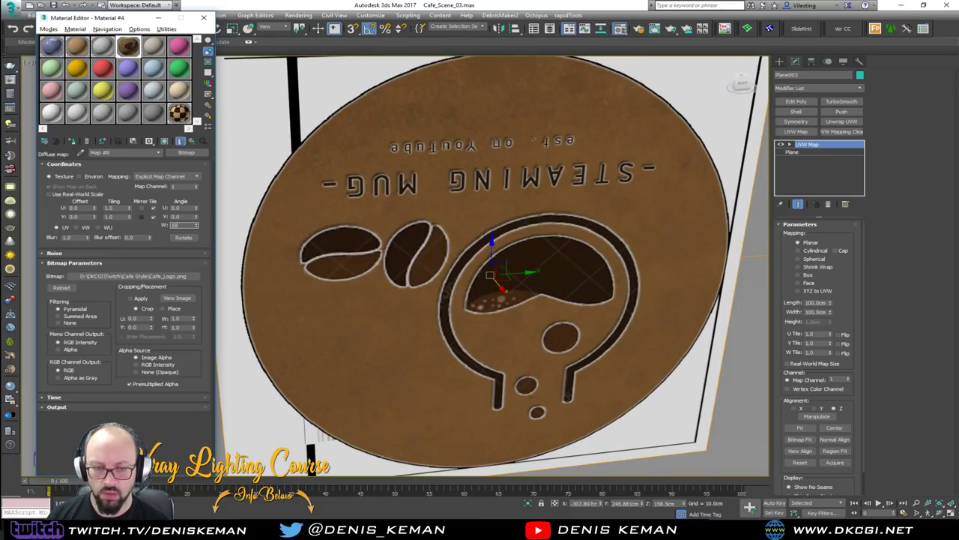
text(0)
key(Return)
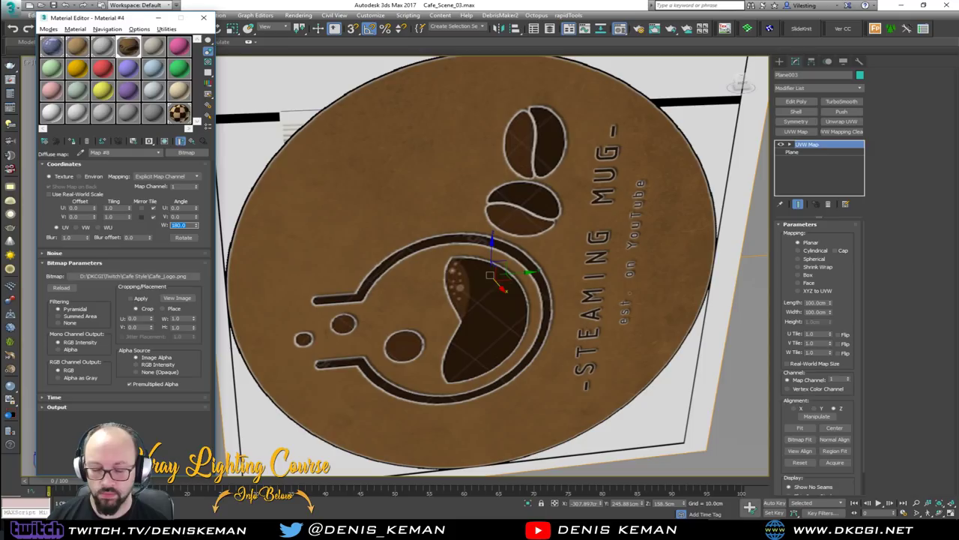
key(Return)
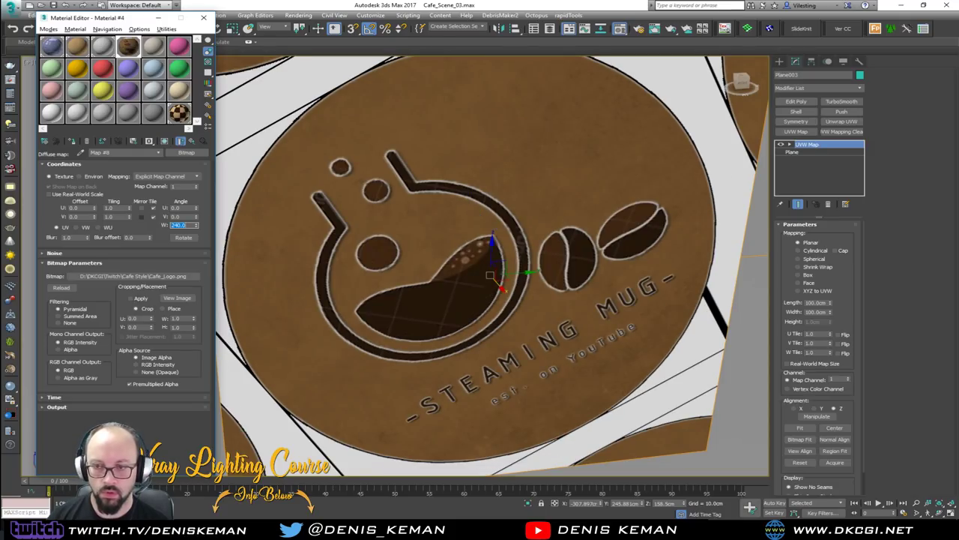
scroll(405, 216, down, 3)
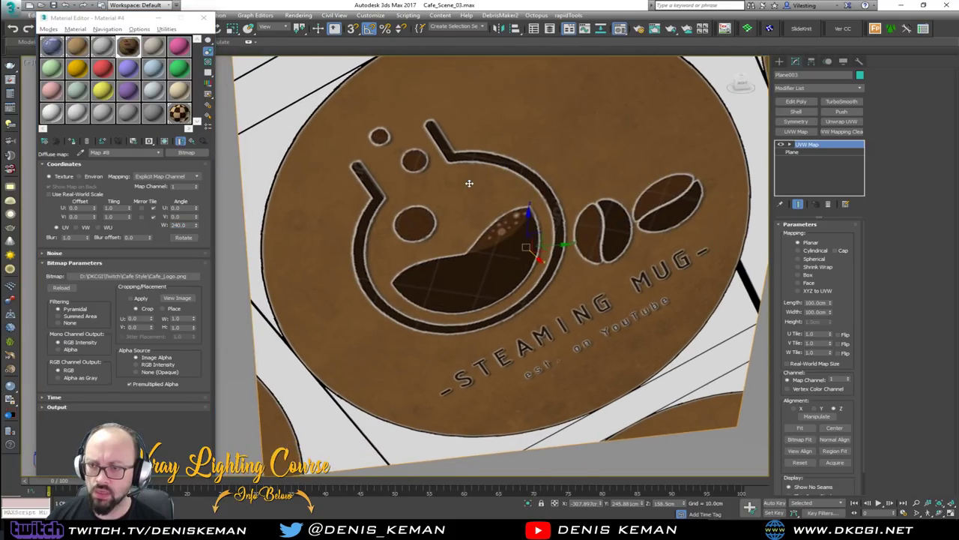
mouse_move(197, 225)
mouse_down()
mouse_move(198, 205)
mouse_move(198, 223)
mouse_up()
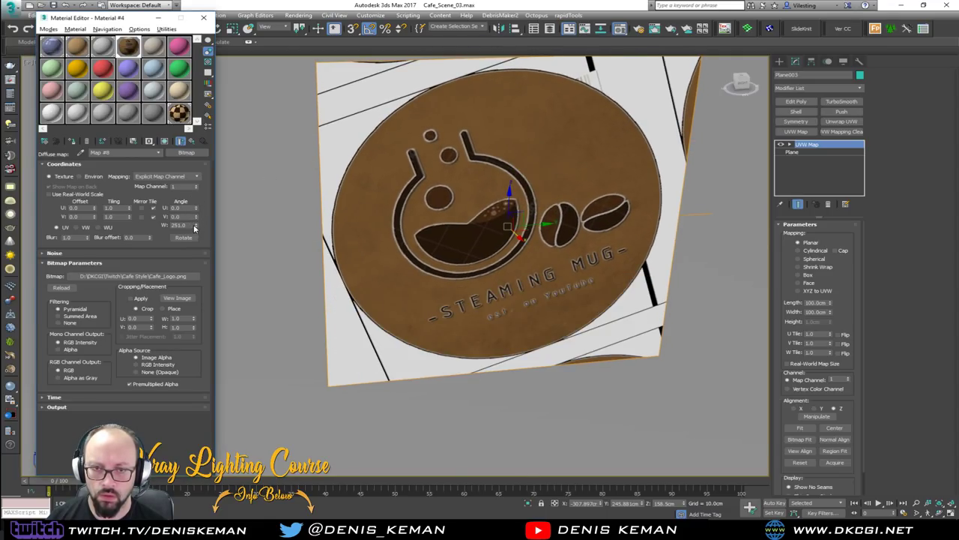
Set the W rotation angle of the logo's diffuse bitmap to -90.
right_click(196, 227)
drag(192, 225, 138, 218)
text(-90)
key(Return)
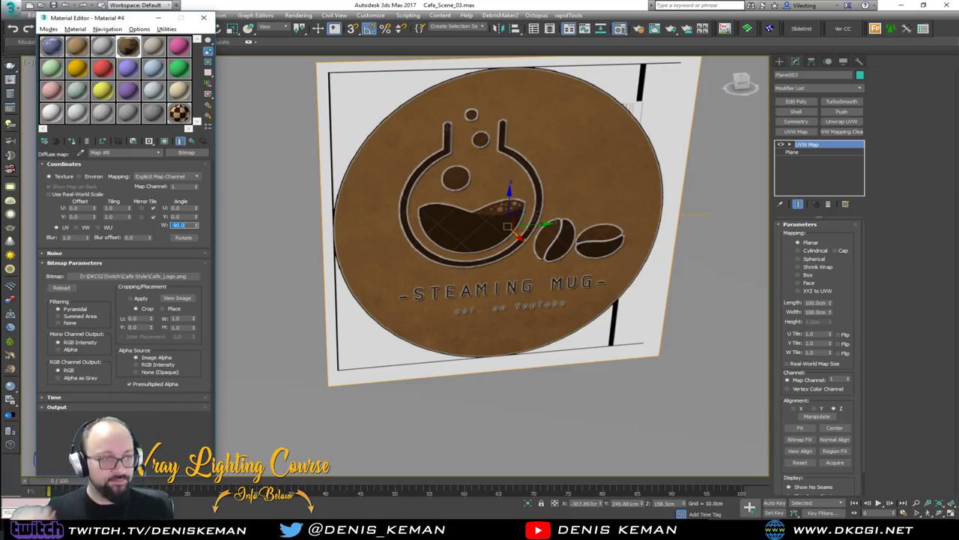
click(819, 218)
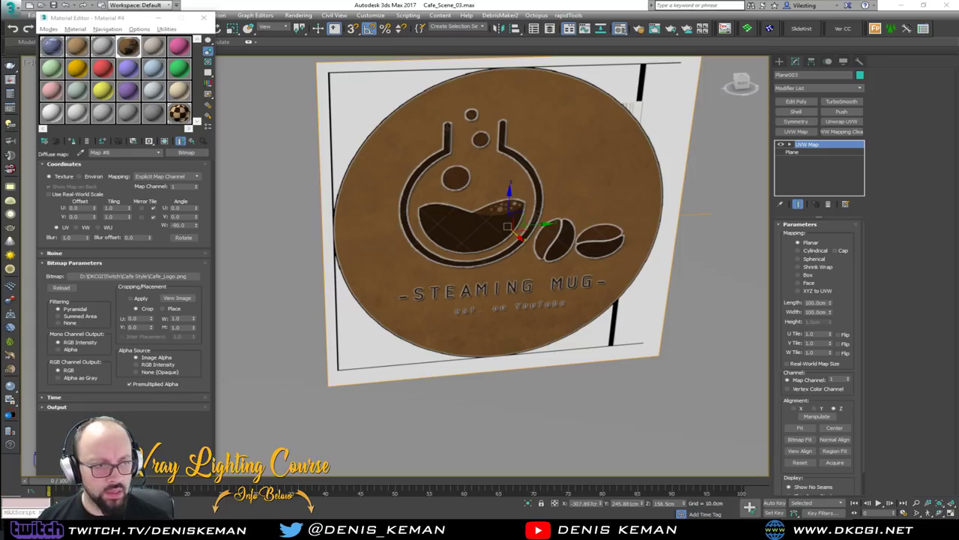
Switch to Photoshop, hide Layer 3 and the Background, and show only the logo on Layer 2.
click(205, 529)
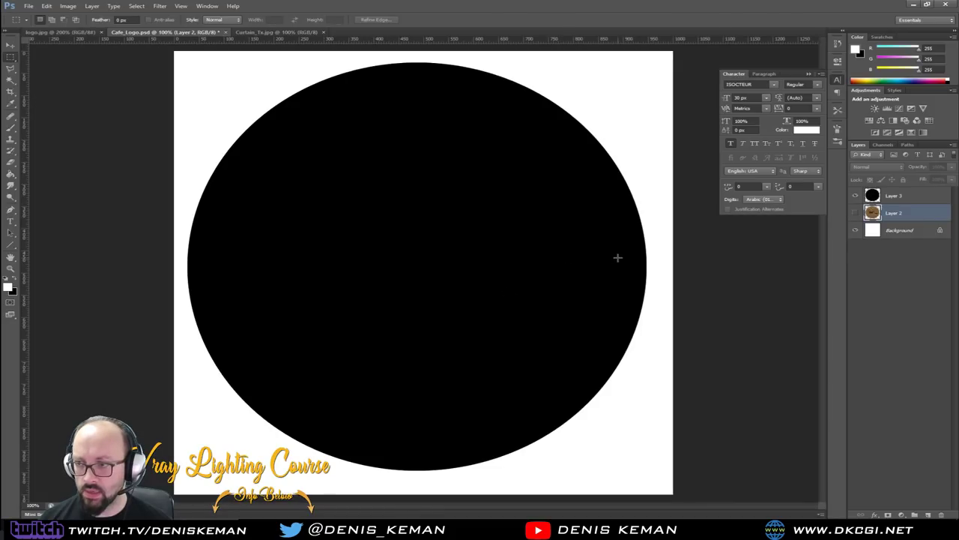
click(856, 196)
click(856, 231)
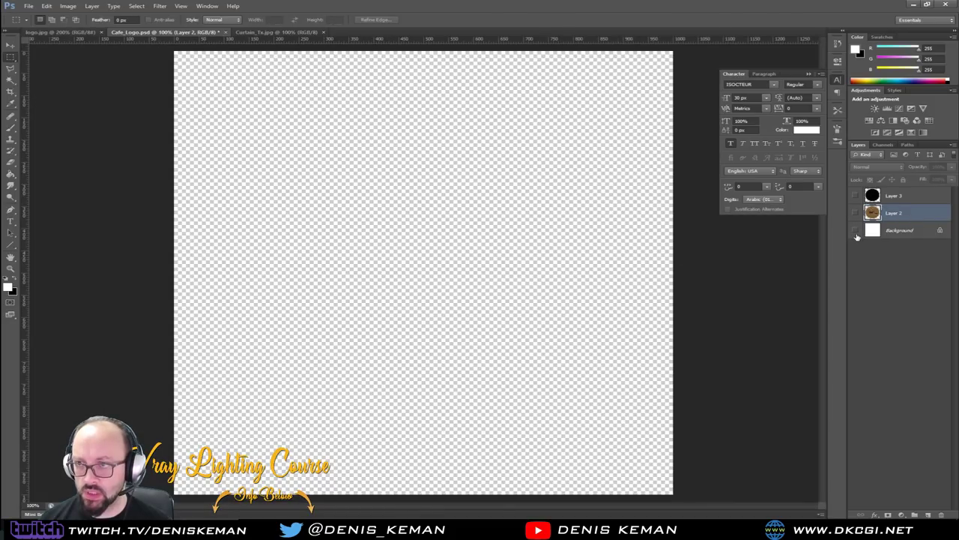
click(855, 215)
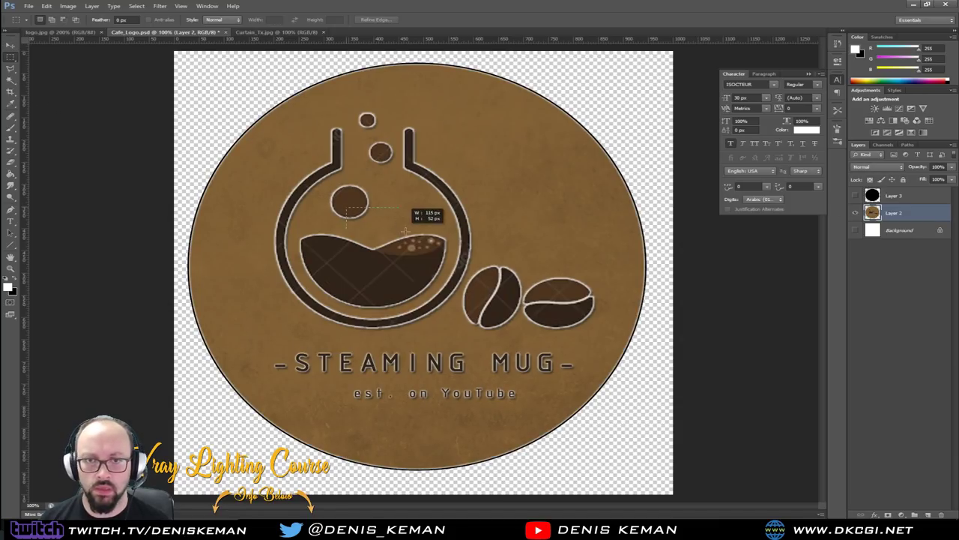
click(9, 47)
drag(311, 183, 221, 27)
drag(373, 284, 457, 350)
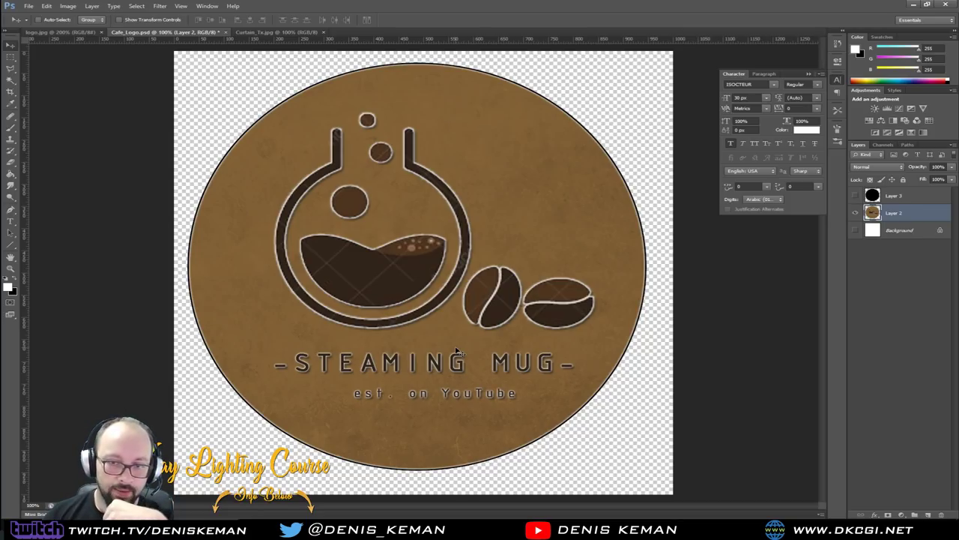
Save the transparent logo as the JPEG Cafe_Logo_Image at quality 12, progressive with 3 scans.
click(30, 7)
click(45, 114)
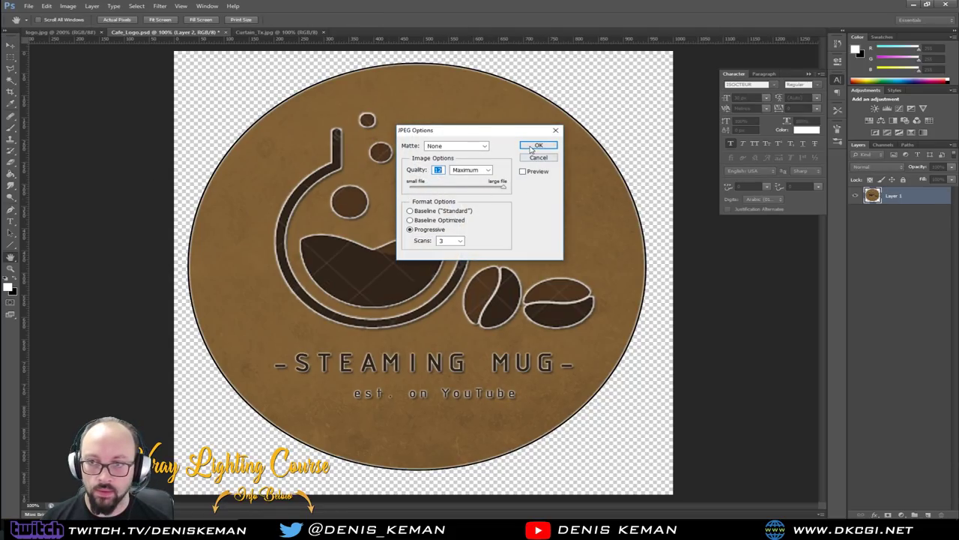
click(531, 145)
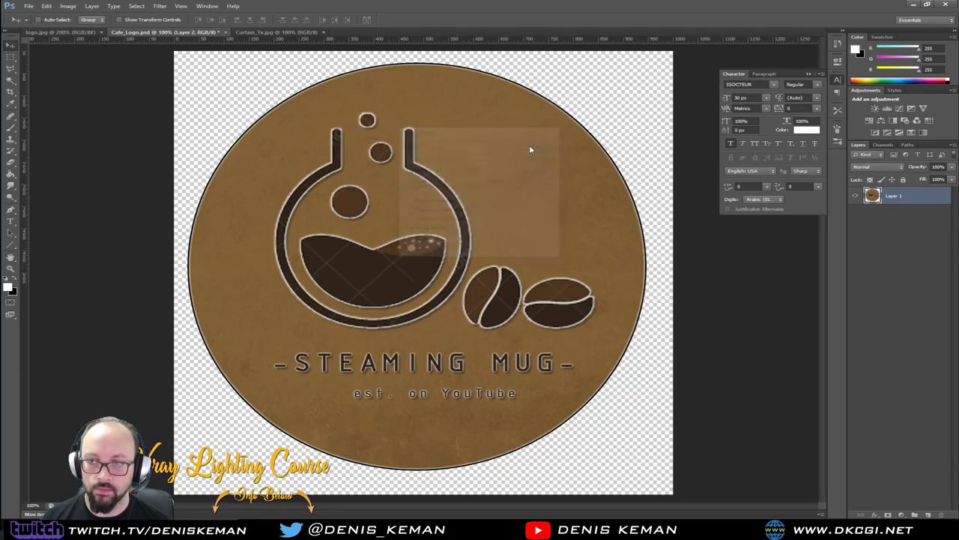
Return to 3ds Max, replace the diffuse bitmap with Cafe_Logo_Image.jpg, and inspect the logo plane.
click(912, 5)
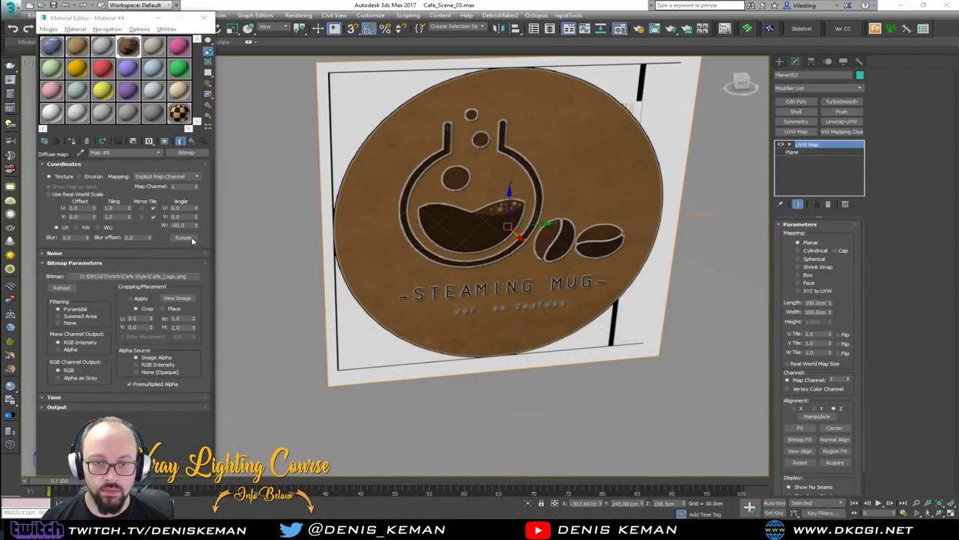
click(174, 275)
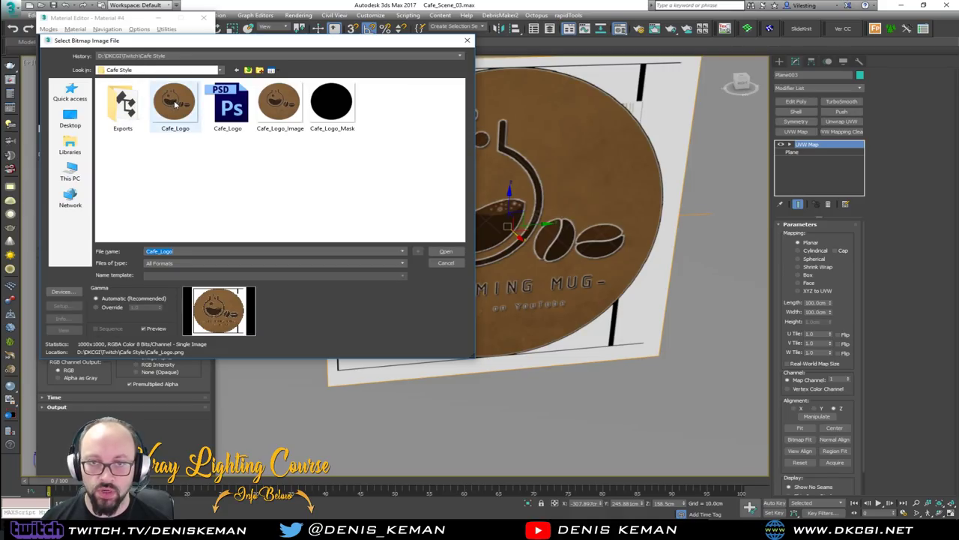
click(279, 105)
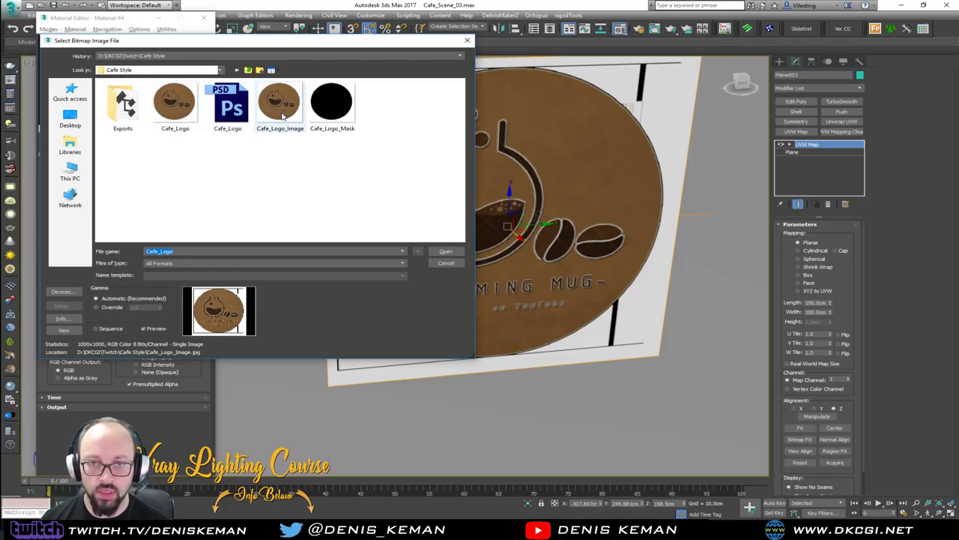
double_click(279, 105)
scroll(442, 279, down, 6)
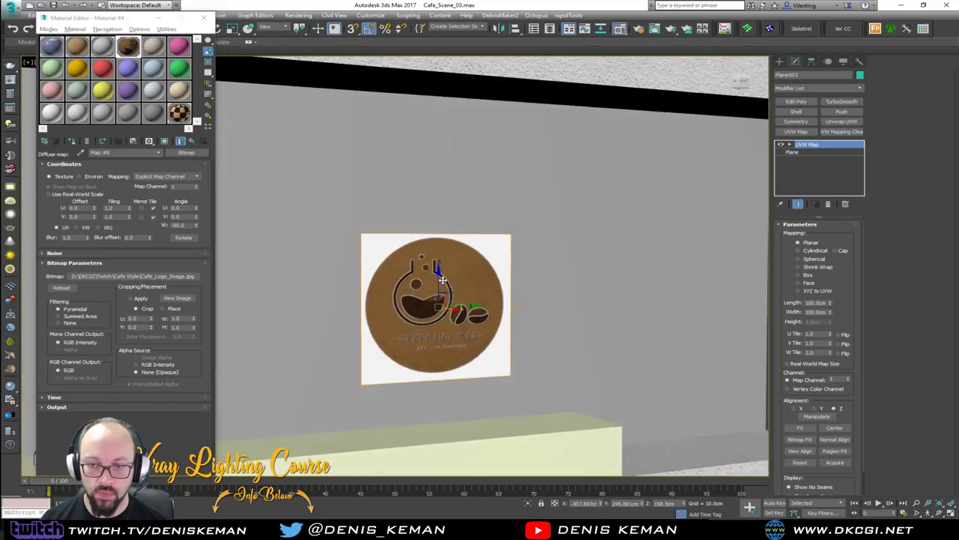
alt+middle_drag(443, 279, 441, 296)
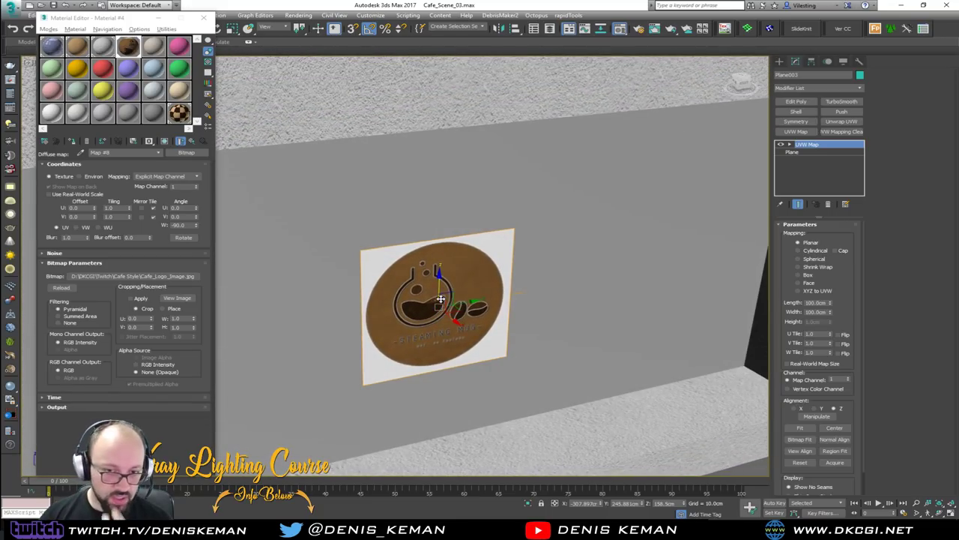
scroll(447, 285, up, 8)
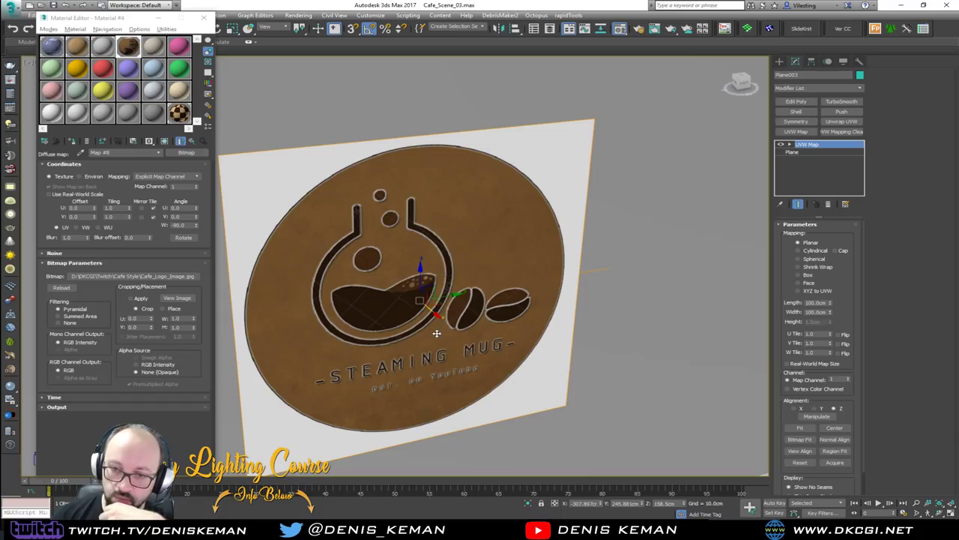
scroll(437, 253, down, 2)
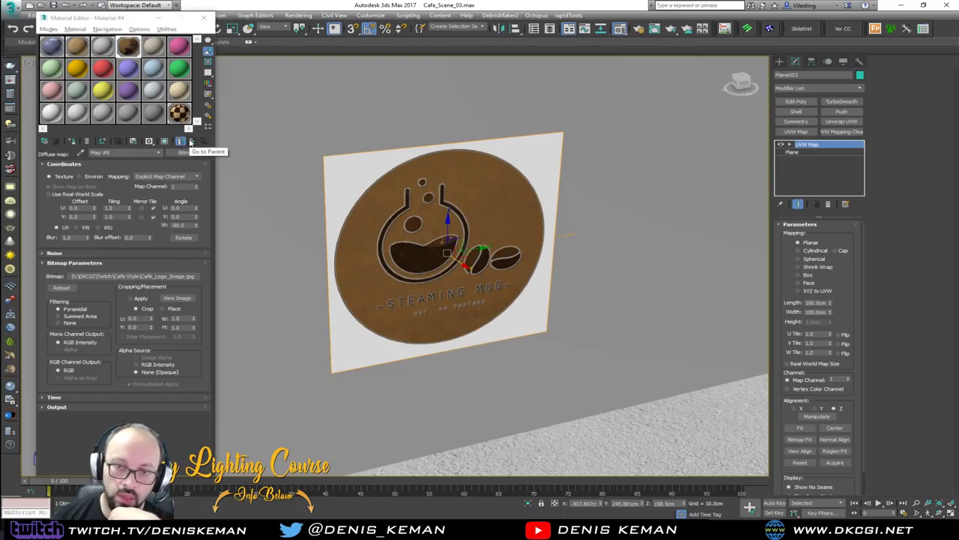
Assign Cafe_Logo_Mask.jpg to the opacity map of Material #4.
click(190, 140)
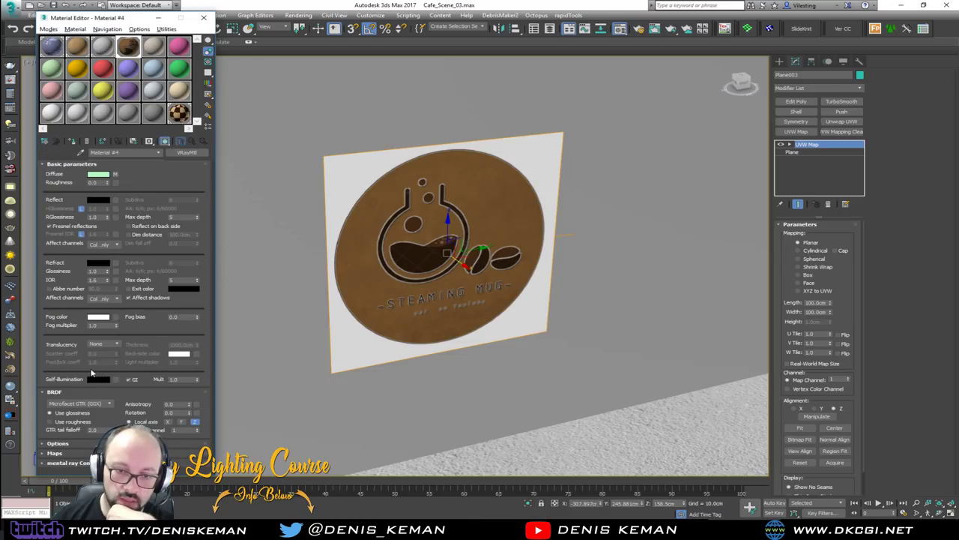
click(81, 453)
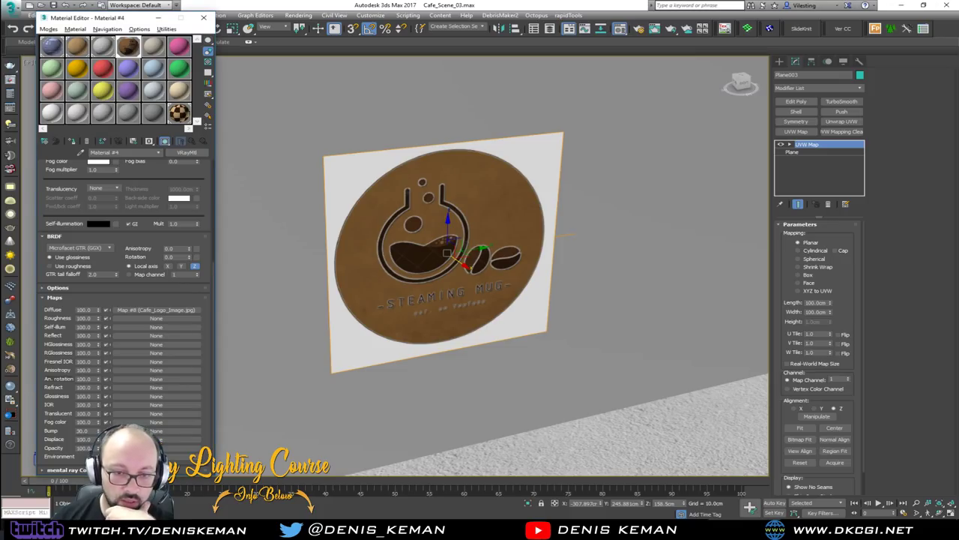
click(156, 448)
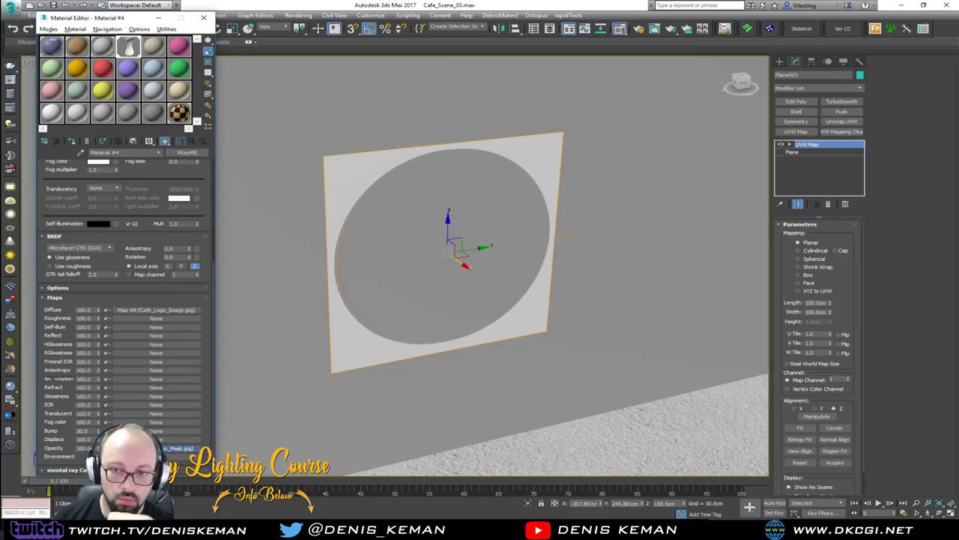
Invert the output of the Cafe_Logo_Mask.jpg opacity bitmap.
click(155, 448)
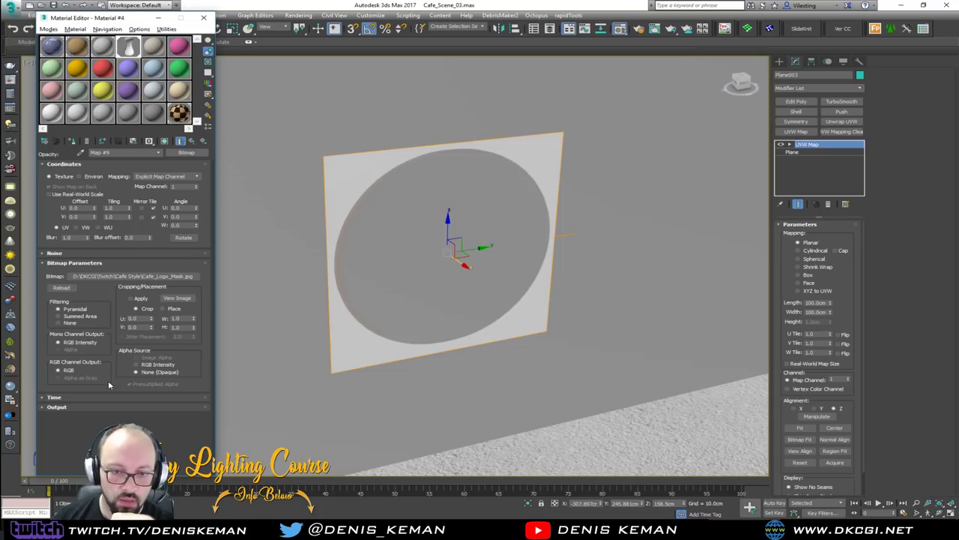
click(57, 407)
click(72, 281)
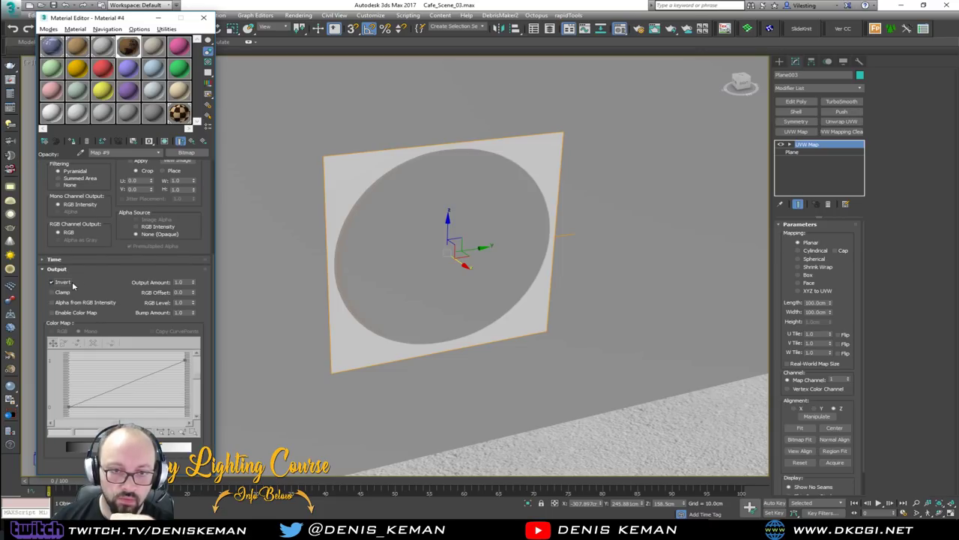
Toggle the viewport display of the opacity map and of Material #4 to check the cut-out on the plane.
click(165, 141)
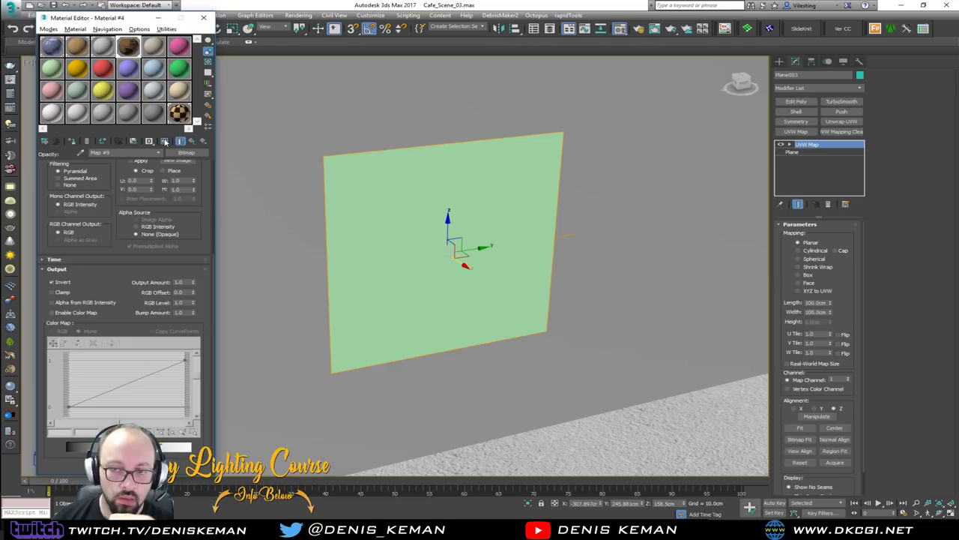
click(165, 142)
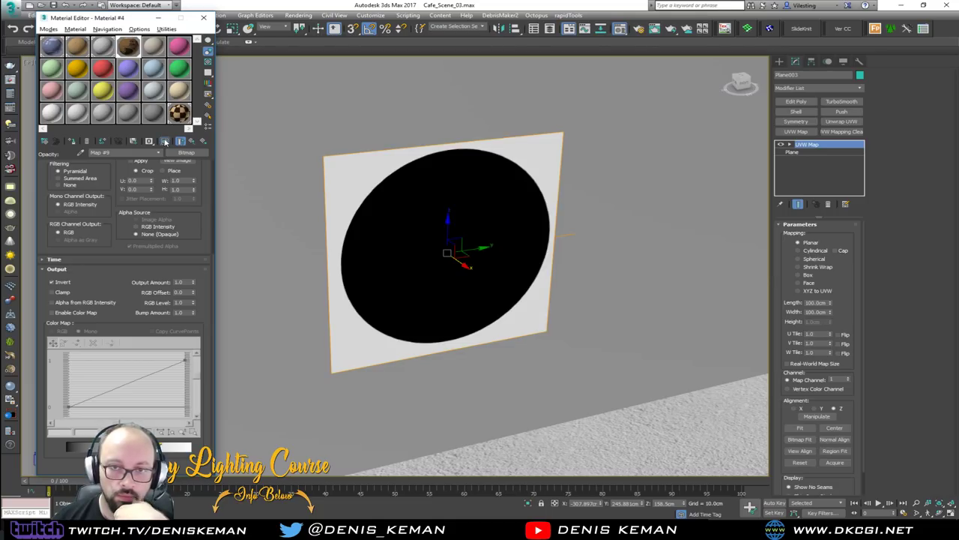
click(165, 142)
click(191, 143)
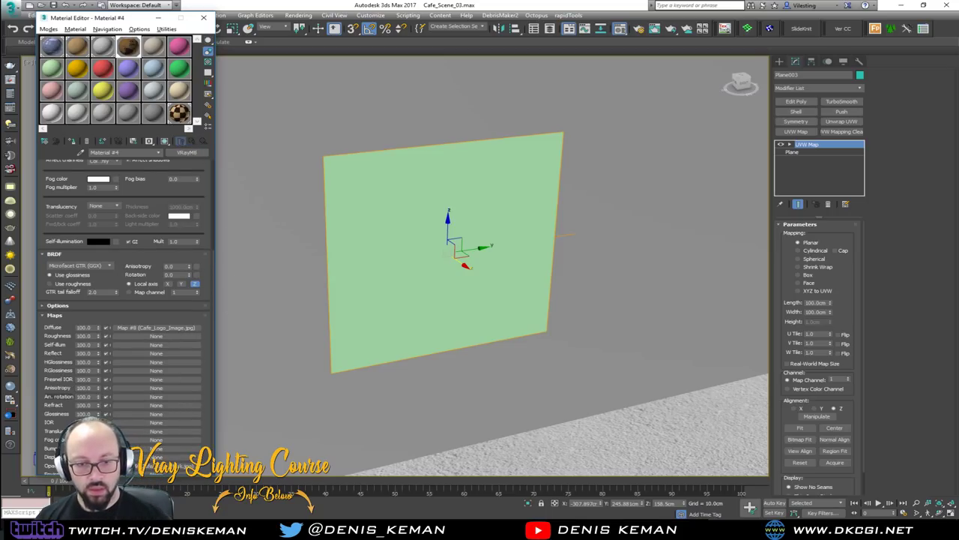
click(164, 141)
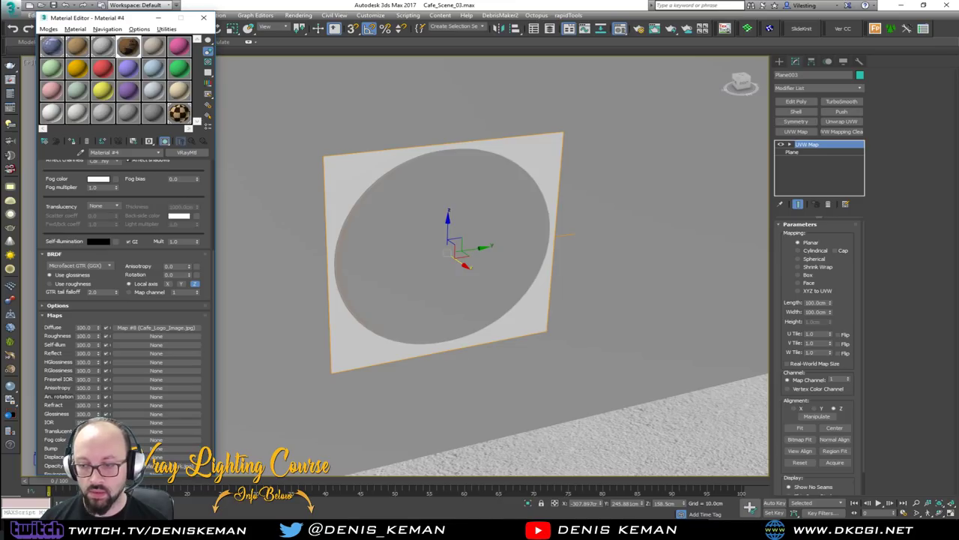
Switch to Photoshop, hide Layer 2, and show the black ellipse on Layer 3 over the white Background layer.
key(alt+Tab)
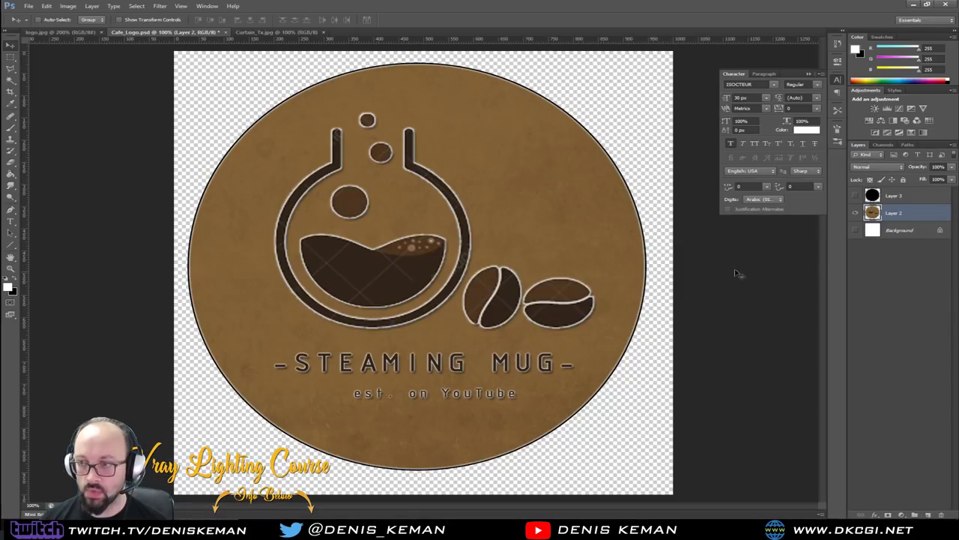
click(869, 231)
click(856, 213)
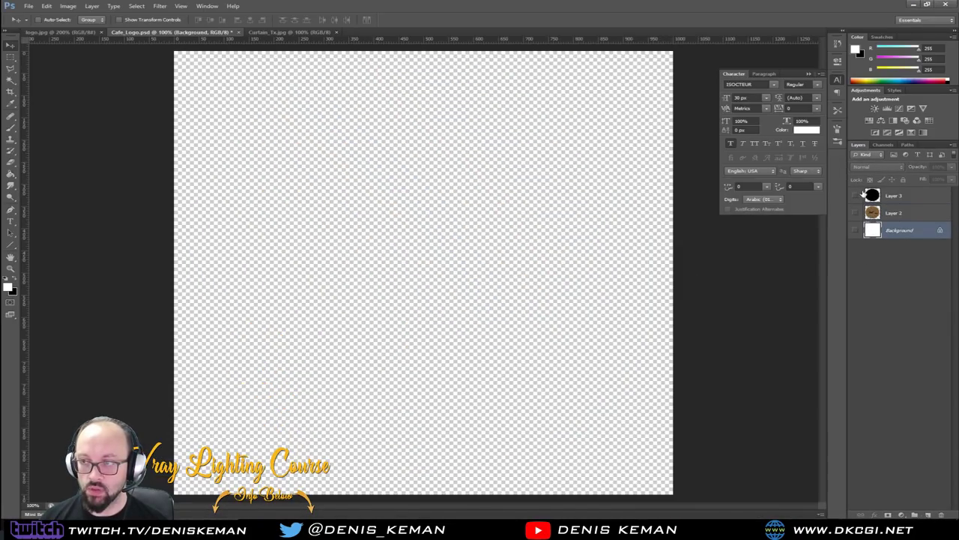
click(856, 196)
click(855, 231)
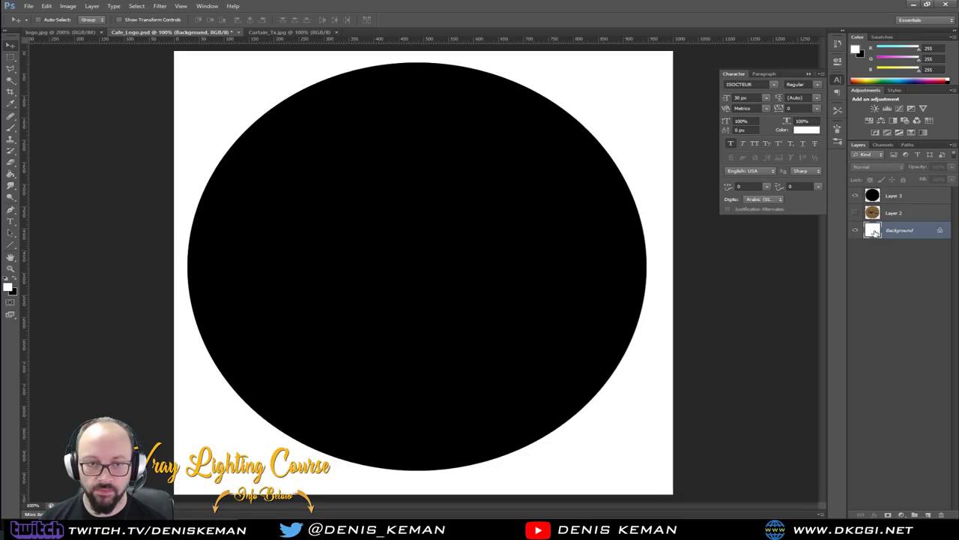
Load the ellipse of Layer 3 as a selection and fill it with white on that layer using the Paint Bucket.
click(15, 279)
click(15, 279)
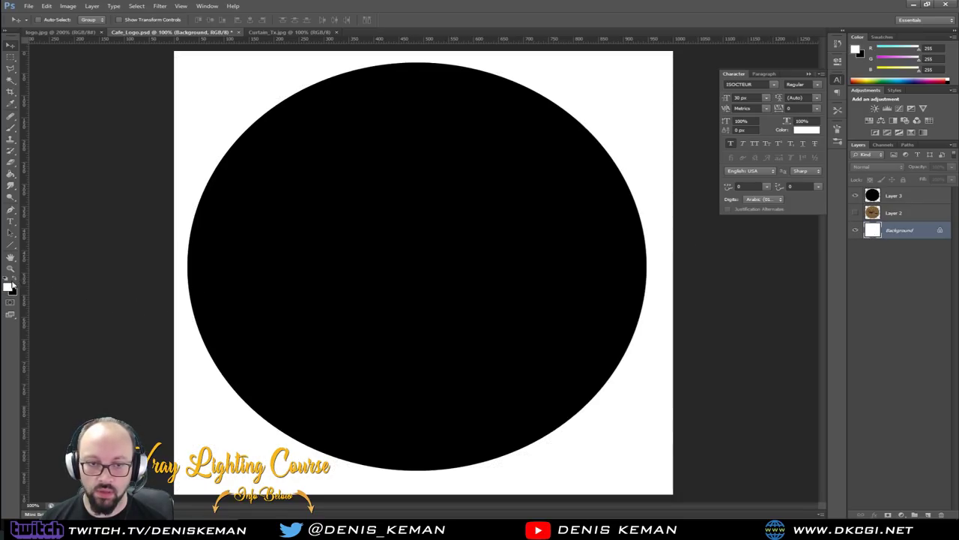
click(8, 287)
click(330, 68)
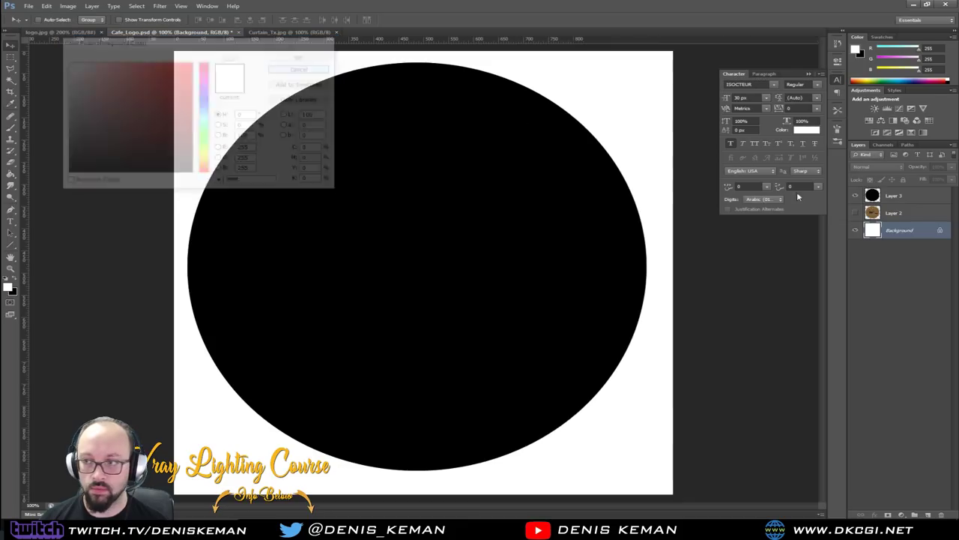
ctrl+click(871, 196)
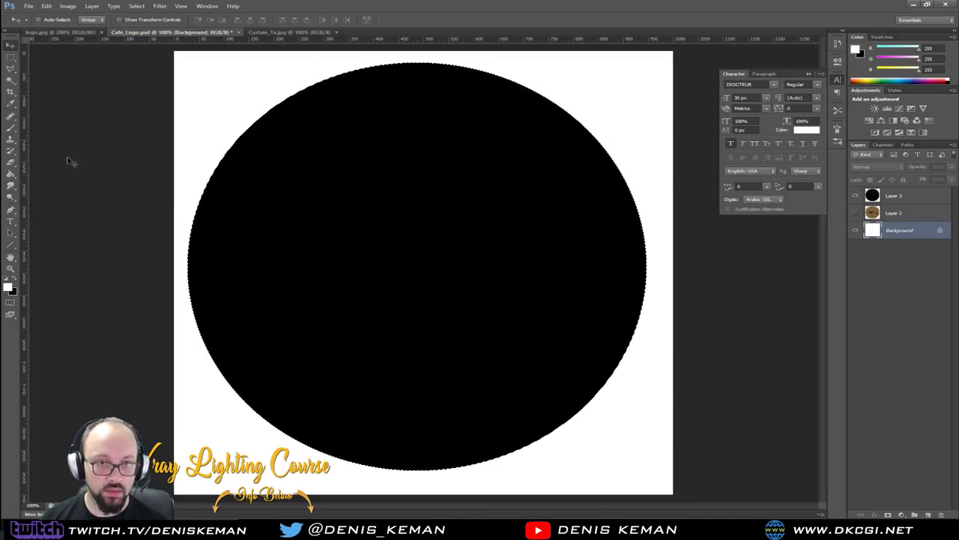
click(11, 173)
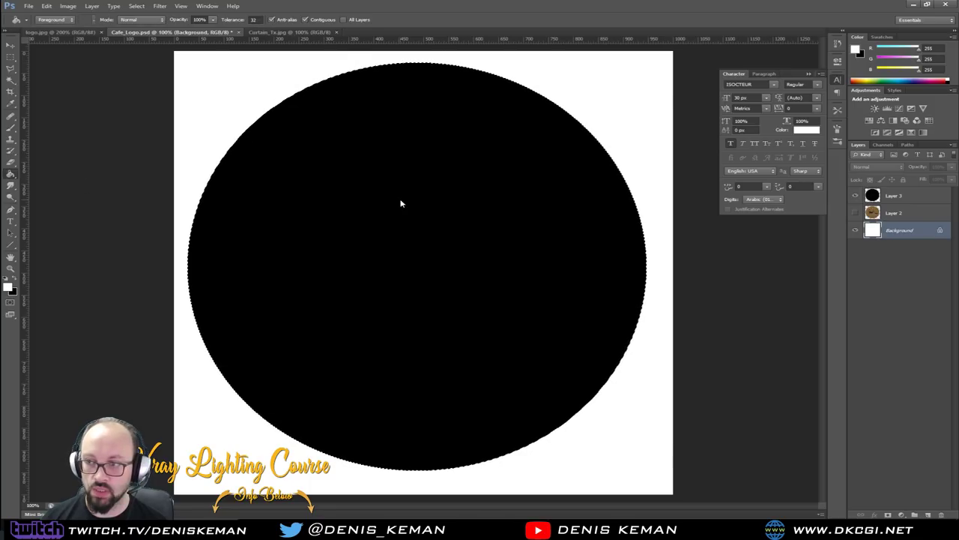
click(869, 197)
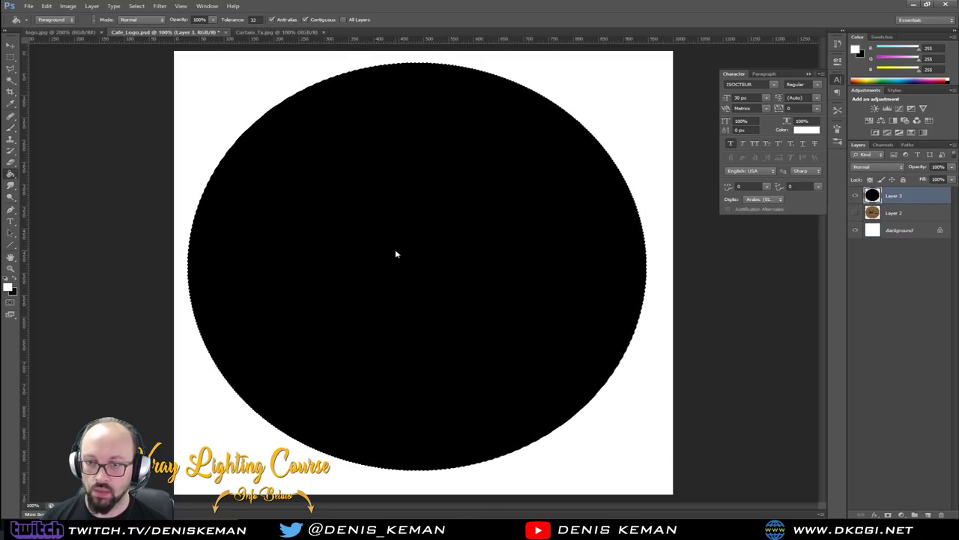
click(395, 251)
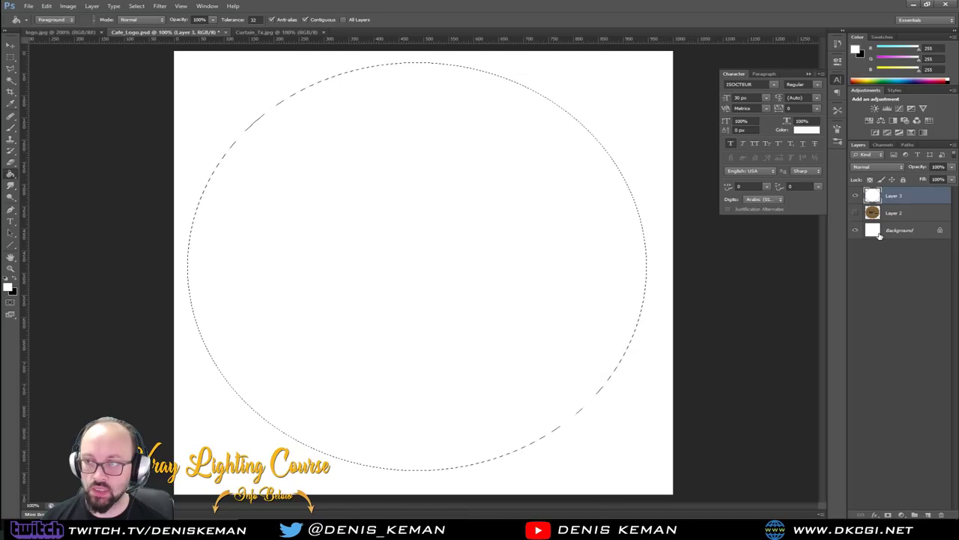
Clear the selection and fill the Background layer with black.
click(879, 231)
key(m)
key(ctrl+d)
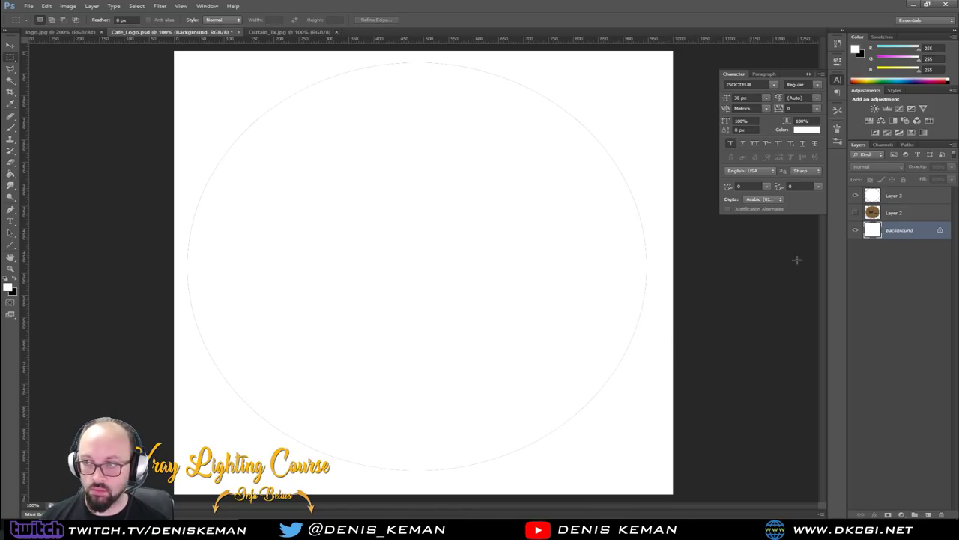
click(10, 278)
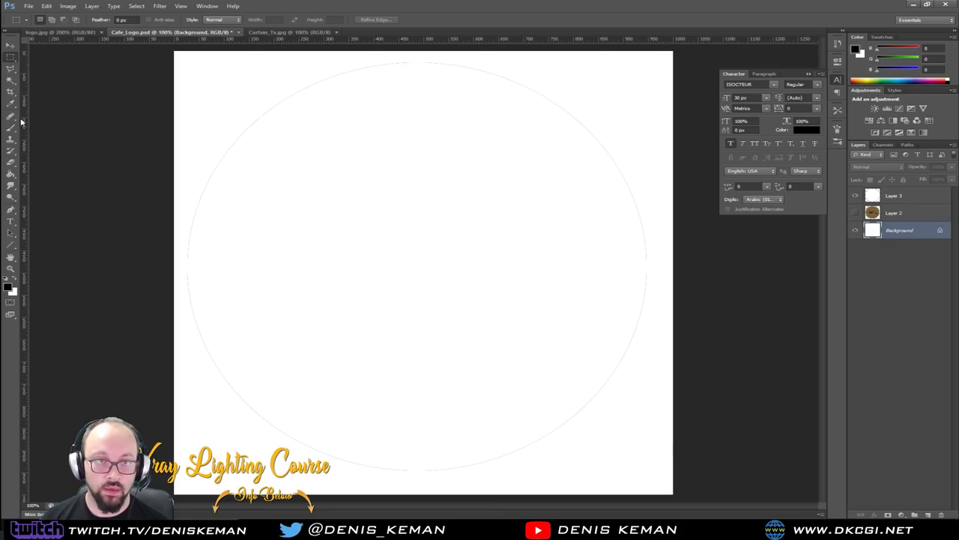
click(11, 171)
click(361, 197)
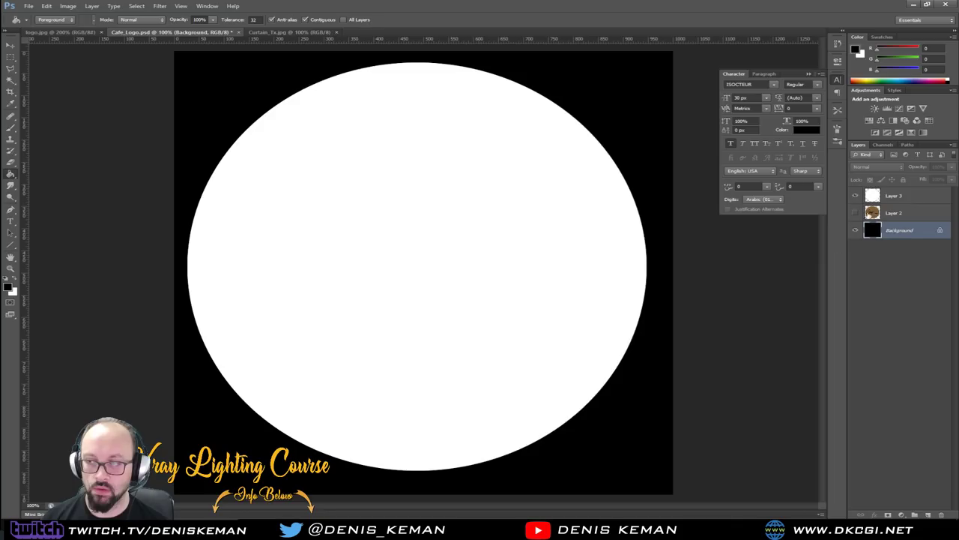
Save the white-on-black mask as Cafe_Logo_Mask.jpg, replacing the existing file.
click(47, 6)
click(75, 112)
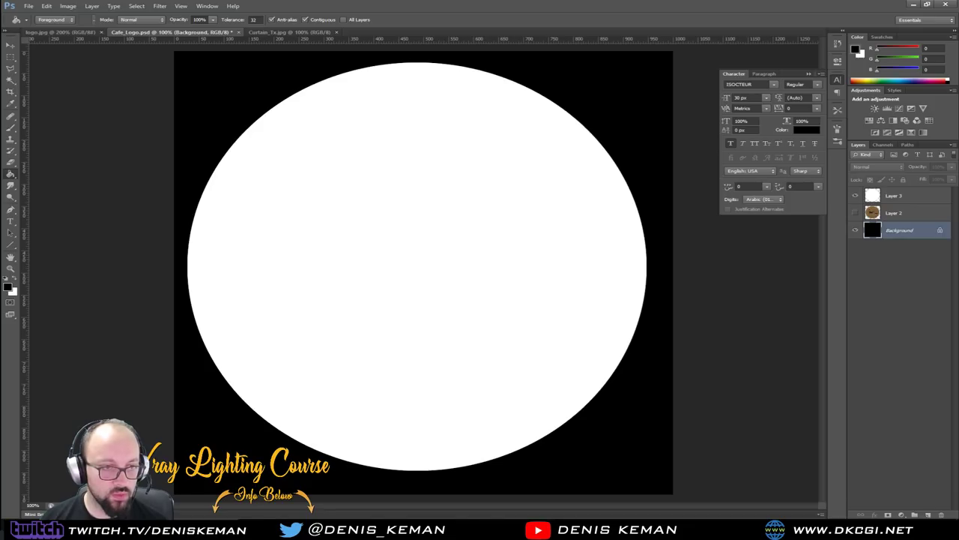
key(Return)
click(471, 193)
click(541, 145)
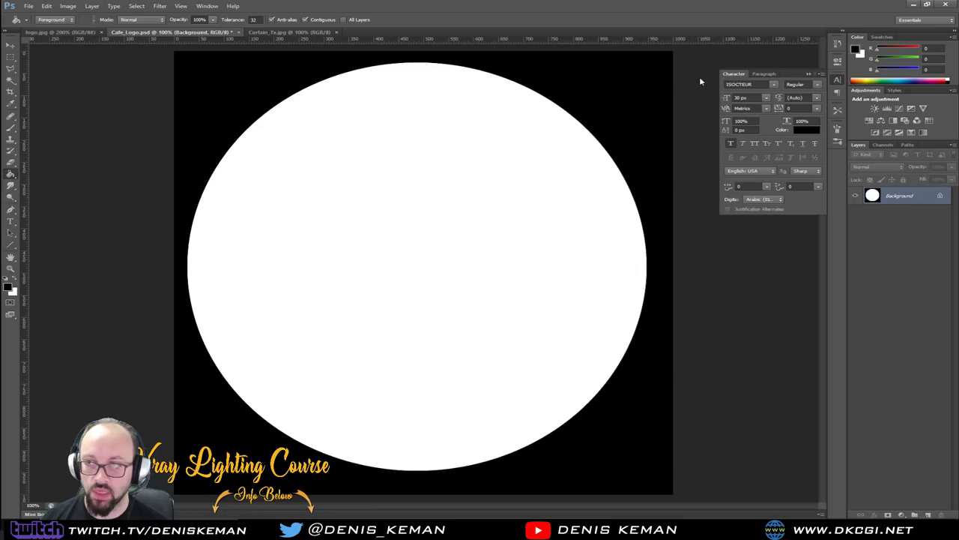
Return to 3ds Max, turn off the output inversion of the opacity bitmap, and display that map on the plane.
click(910, 4)
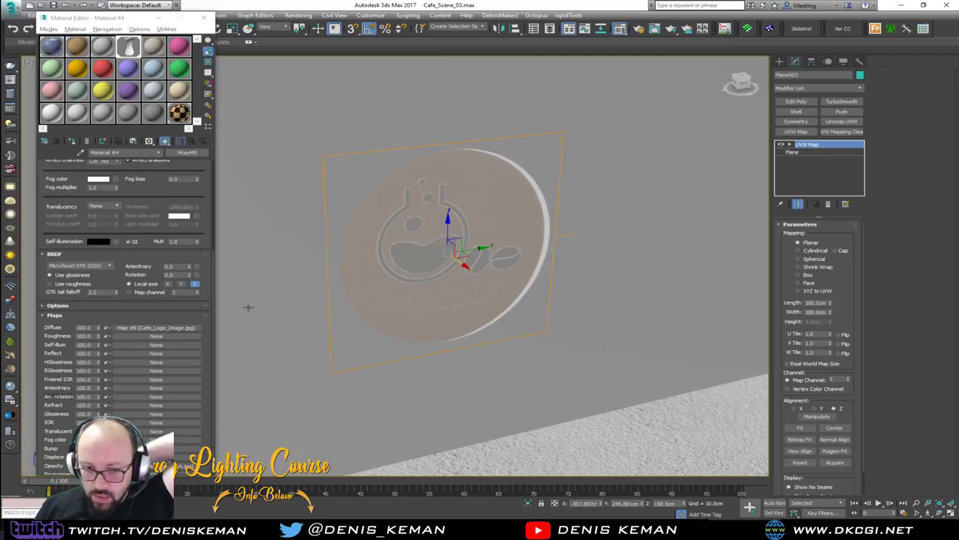
click(166, 329)
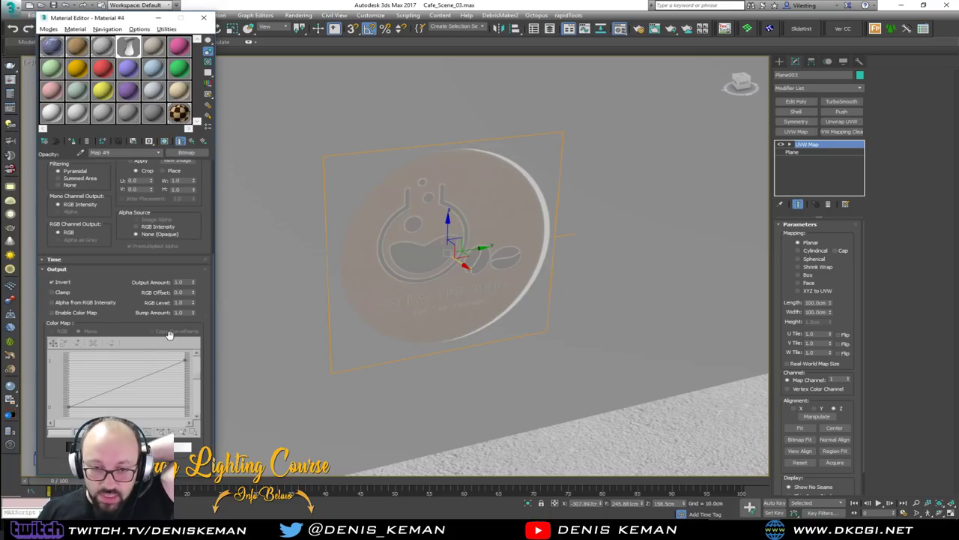
click(166, 141)
click(166, 141)
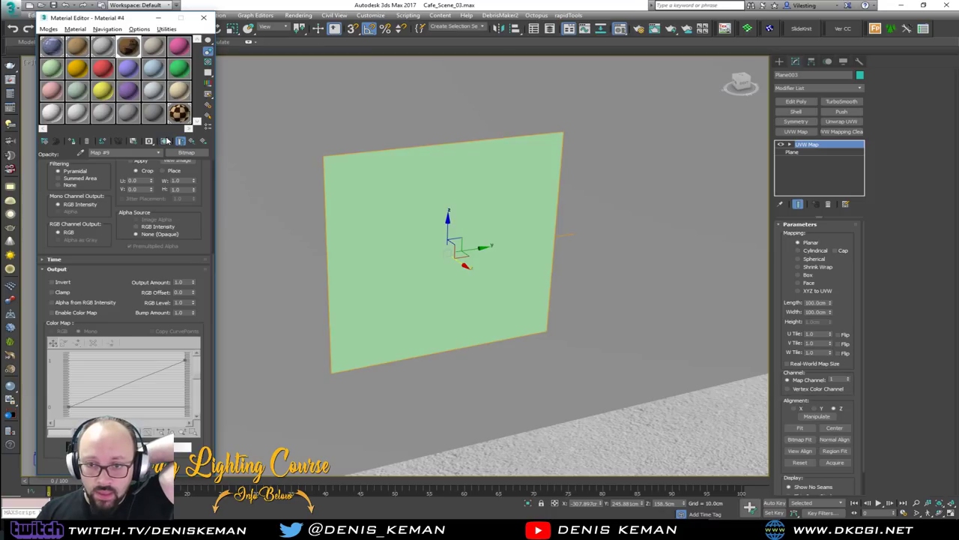
click(167, 141)
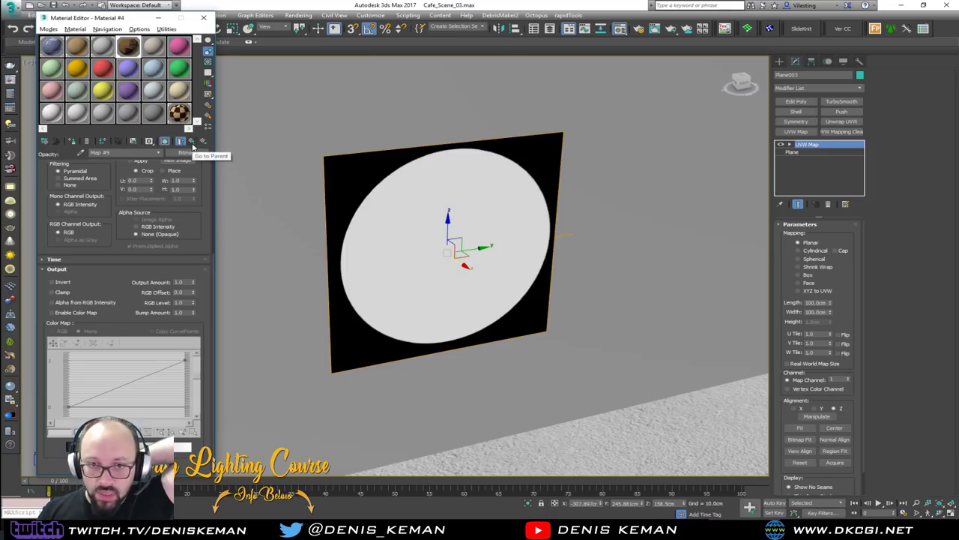
Toggle the viewport display of the diffuse Cafe_Logo_Image.jpg map to compare its placement with the mask.
click(147, 328)
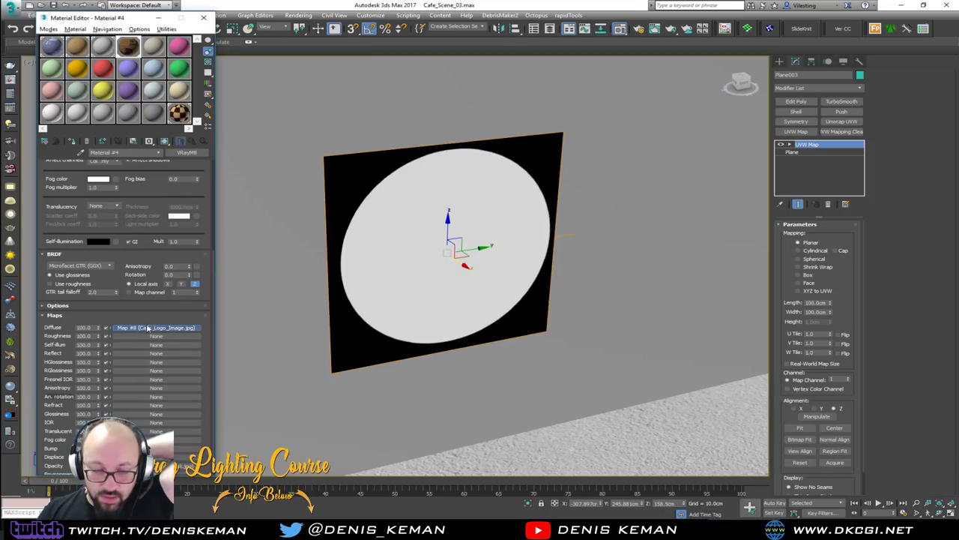
click(165, 141)
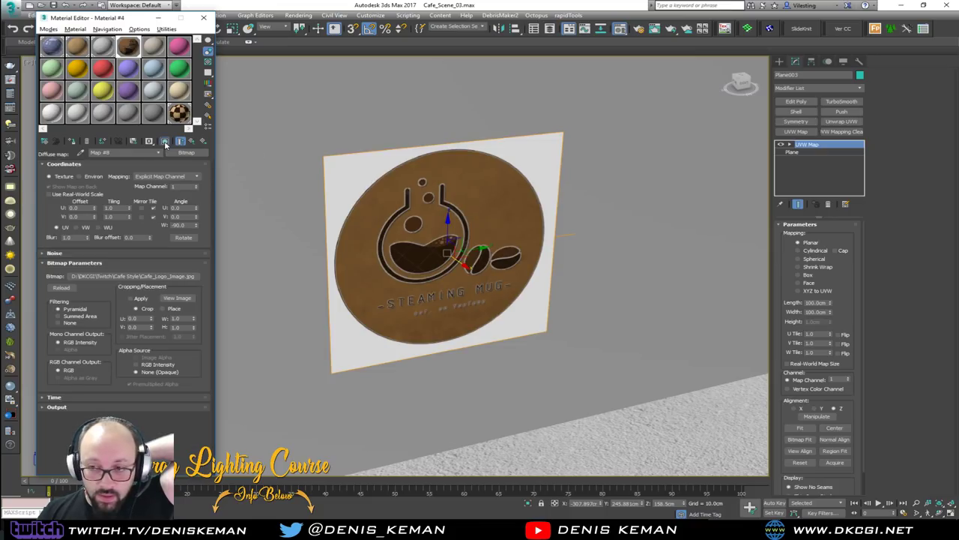
click(165, 142)
click(164, 141)
click(165, 142)
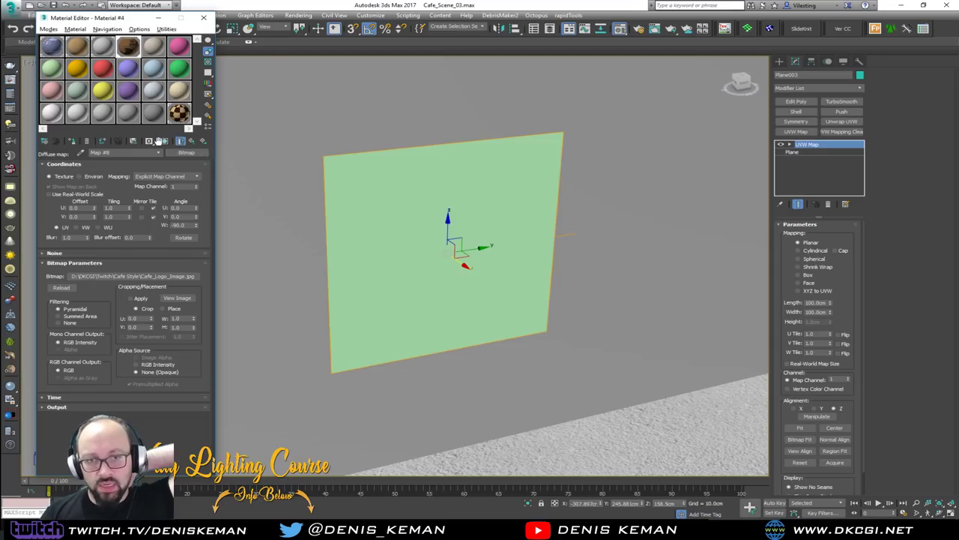
click(164, 142)
click(193, 142)
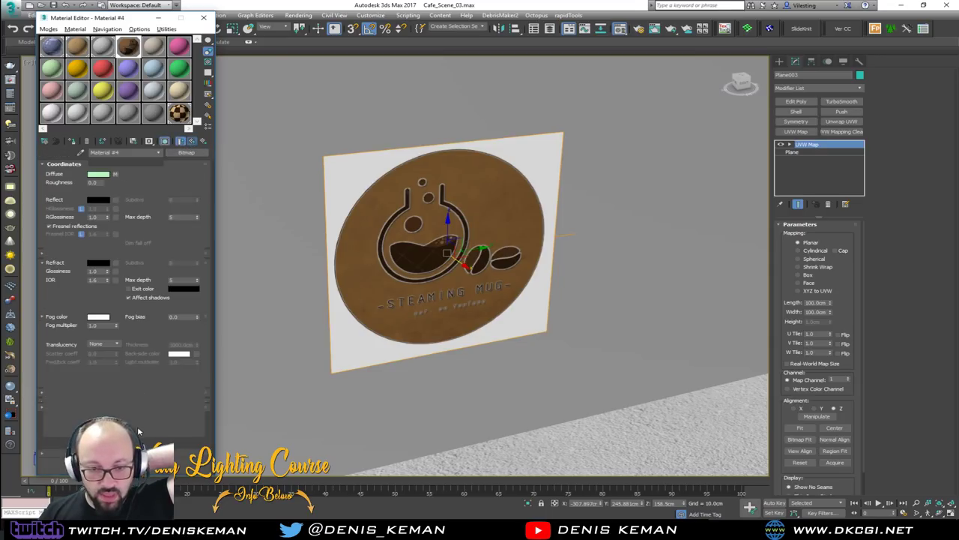
Set the W angle of the opacity bitmap to -90 and display the complete Material #4 in the viewport.
scroll(138, 397, down, 5)
scroll(150, 399, down, 3)
click(167, 448)
scroll(180, 202, up, 3)
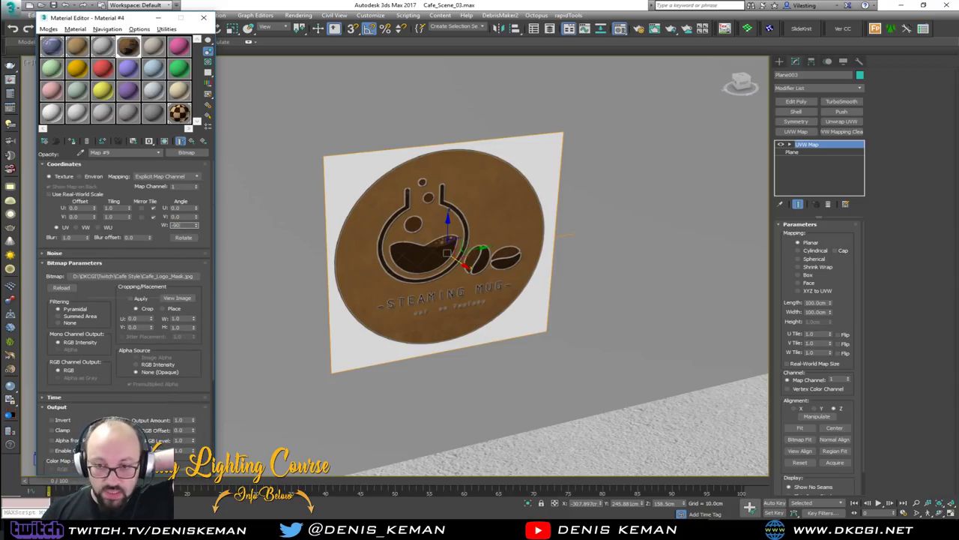
click(193, 142)
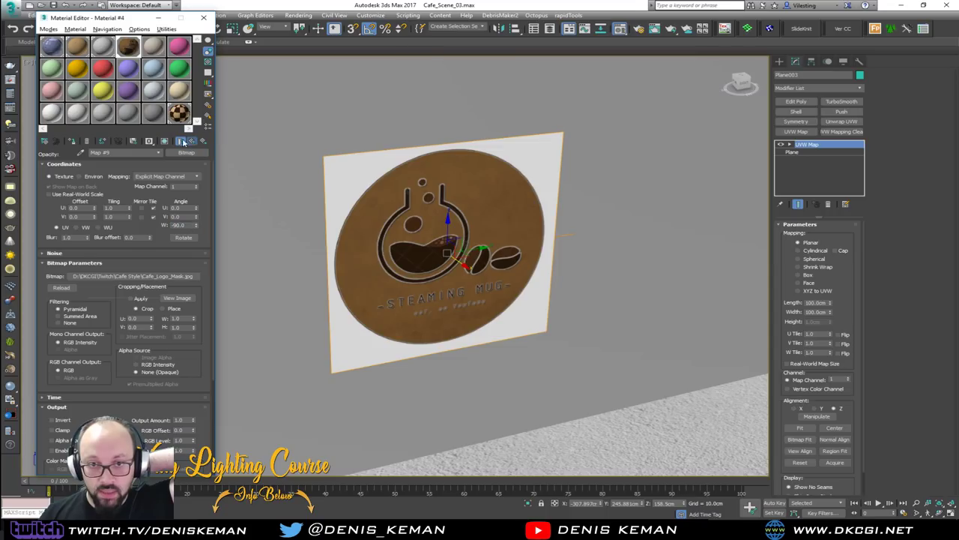
click(167, 142)
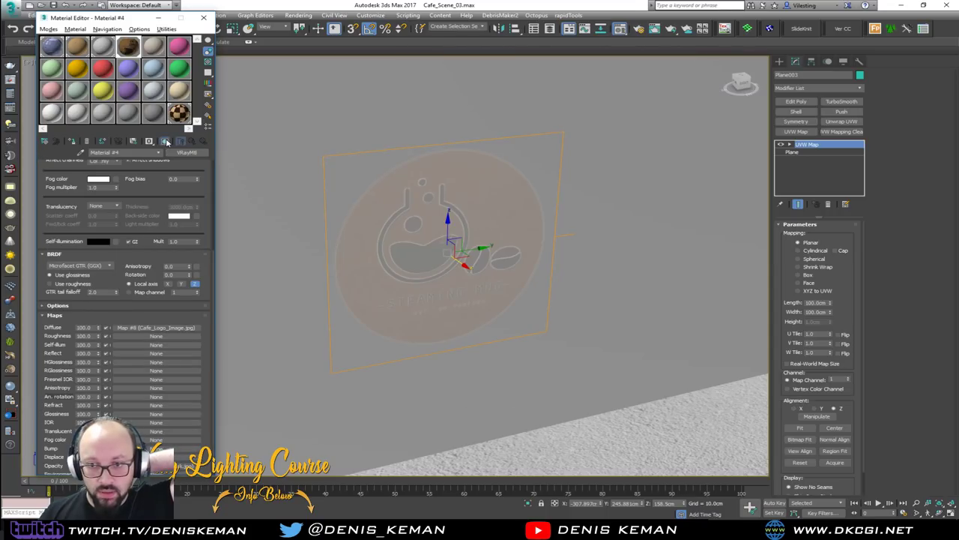
Move the logo plane about 2 cm along X away from the wall and check it from the front.
drag(464, 267, 467, 268)
alt+middle_drag(466, 268, 445, 266)
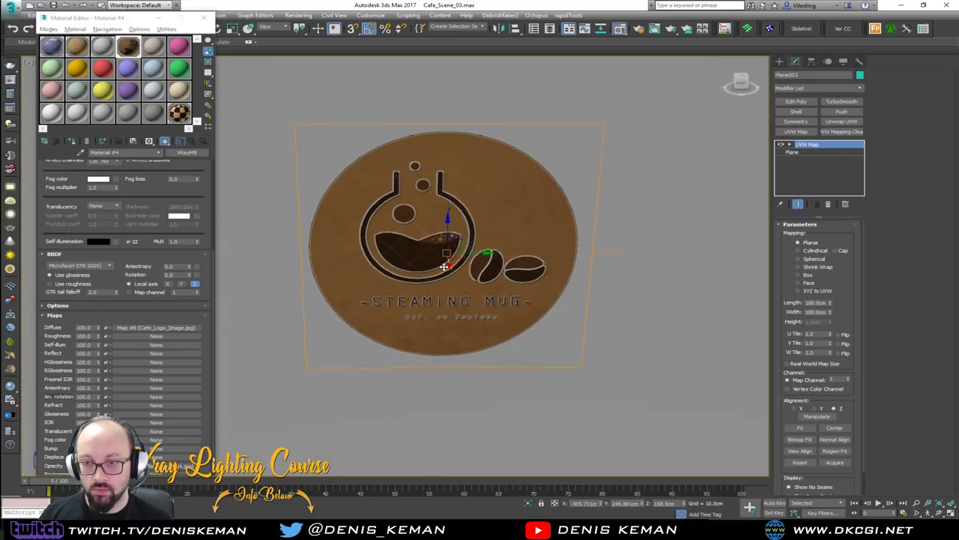
key(F3)
click(622, 309)
key(F3)
click(514, 282)
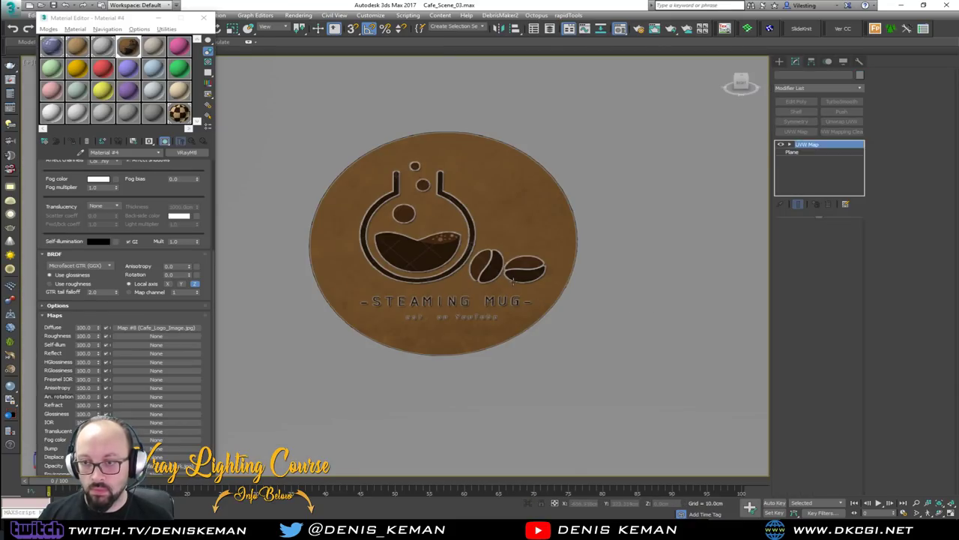
Set the logo plane's length and width segments to 1 and inspect the logo on the wall.
click(794, 152)
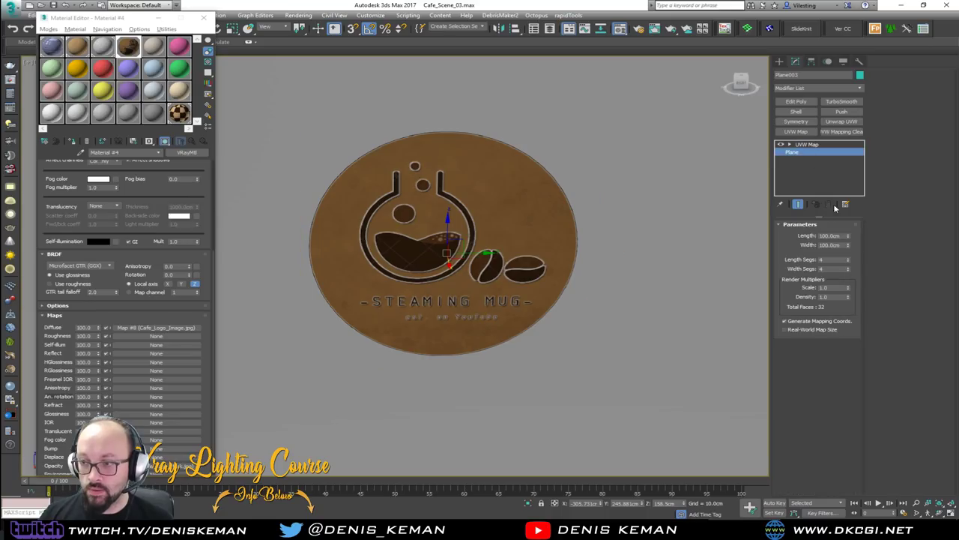
key(F3)
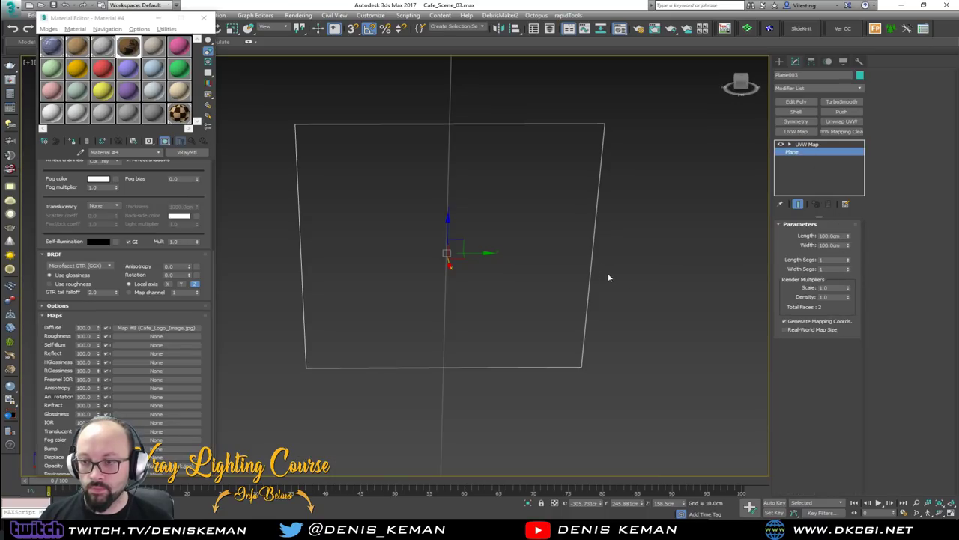
click(605, 276)
key(F3)
scroll(426, 250, down, 4)
mouse_move(426, 251)
middle_down()
mouse_move(387, 197)
mouse_move(434, 196)
middle_up()
scroll(381, 192, down, 3)
scroll(373, 211, up, 8)
scroll(368, 210, down, 4)
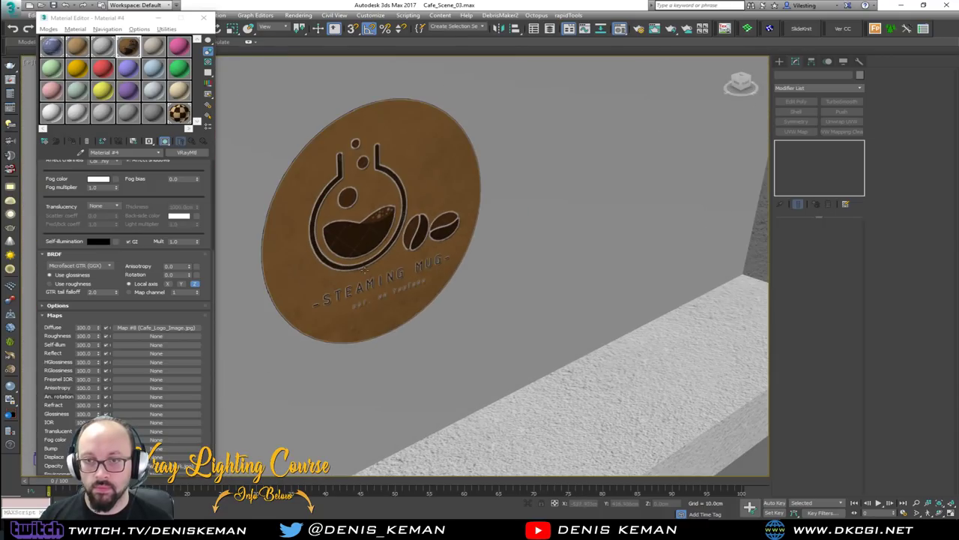
Close the Material Editor and nudge the logo plane about 1 cm further along X.
click(203, 16)
click(383, 249)
key(alt+x)
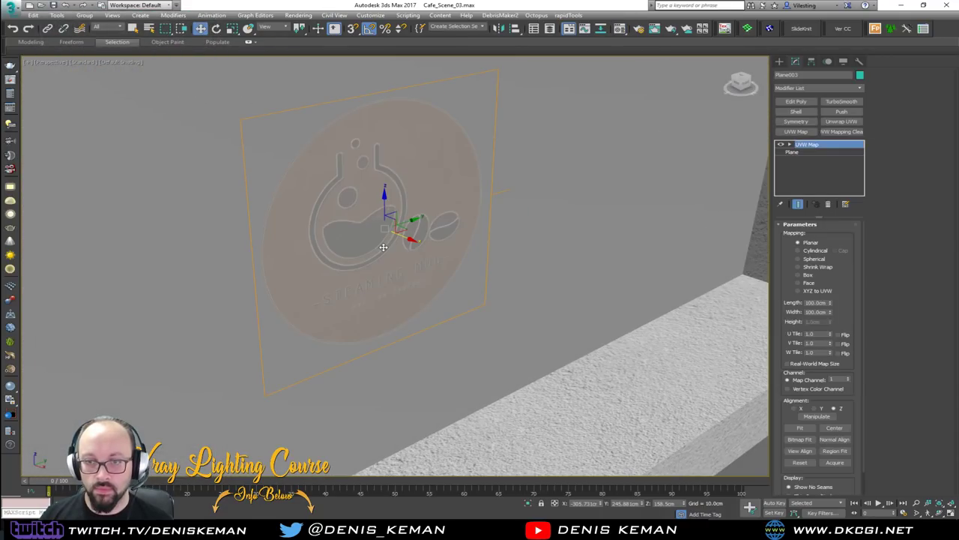
scroll(383, 249, down, 2)
key(alt+x)
alt+middle_drag(383, 249, 370, 254)
drag(371, 246, 370, 247)
Clone the logo plane as one instance, placing it by the glass front next to the terrace.
scroll(356, 251, down, 5)
alt+middle_drag(357, 251, 339, 231)
scroll(433, 248, down, 5)
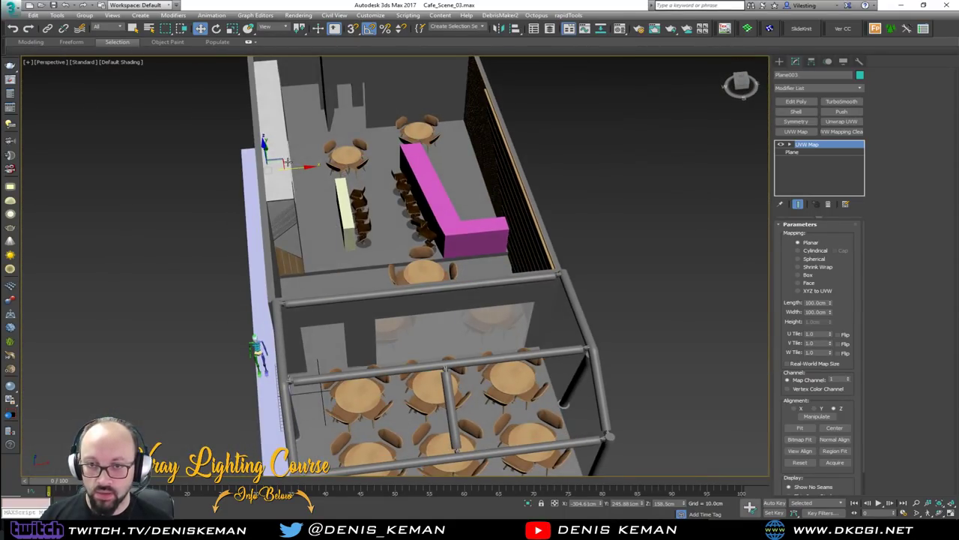
alt+middle_drag(285, 162, 264, 170)
mouse_move(287, 166)
shift+mouse_down()
mouse_move(310, 333)
mouse_move(299, 388)
shift+mouse_up()
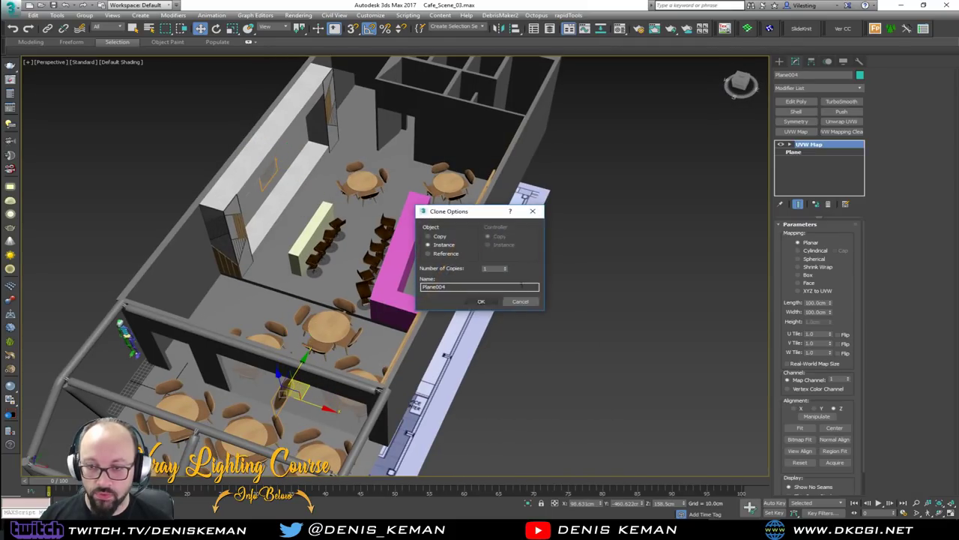
click(481, 301)
Rotate the cloned logo plane -90 degrees about the Z axis.
key(z)
alt+middle_drag(461, 286, 426, 289)
key(e)
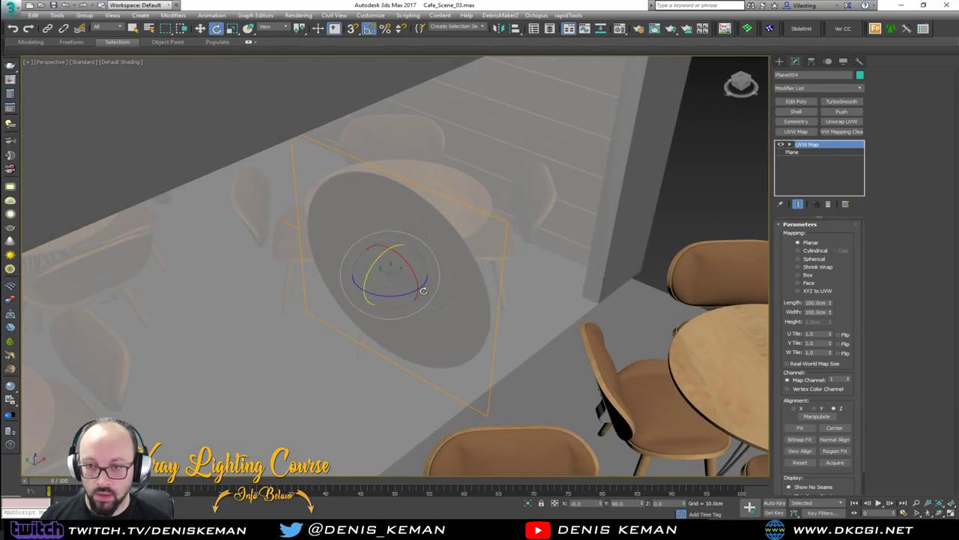
drag(405, 296, 362, 305)
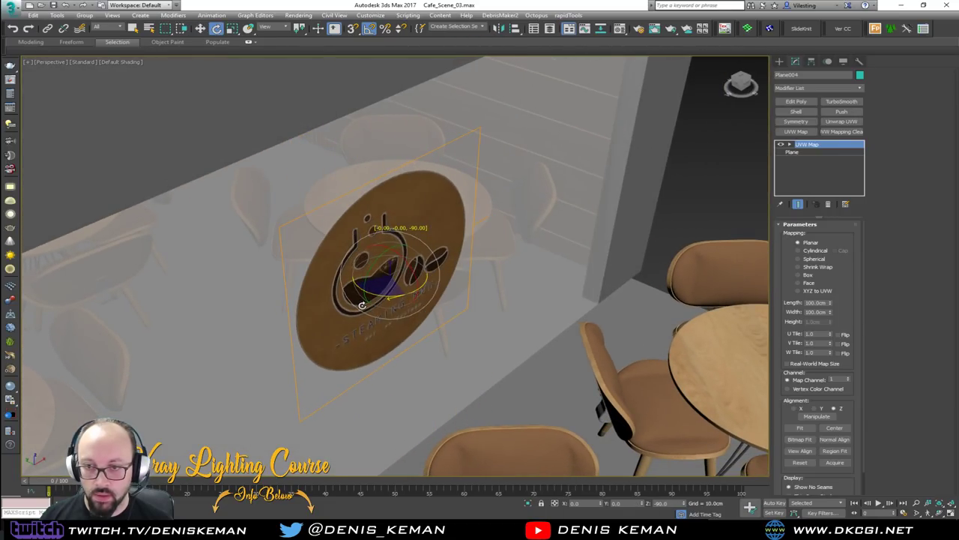
Align the cloned logo plane to the glass front and nudge it along Y so it sits just off the glass.
alt+middle_drag(362, 305, 370, 280)
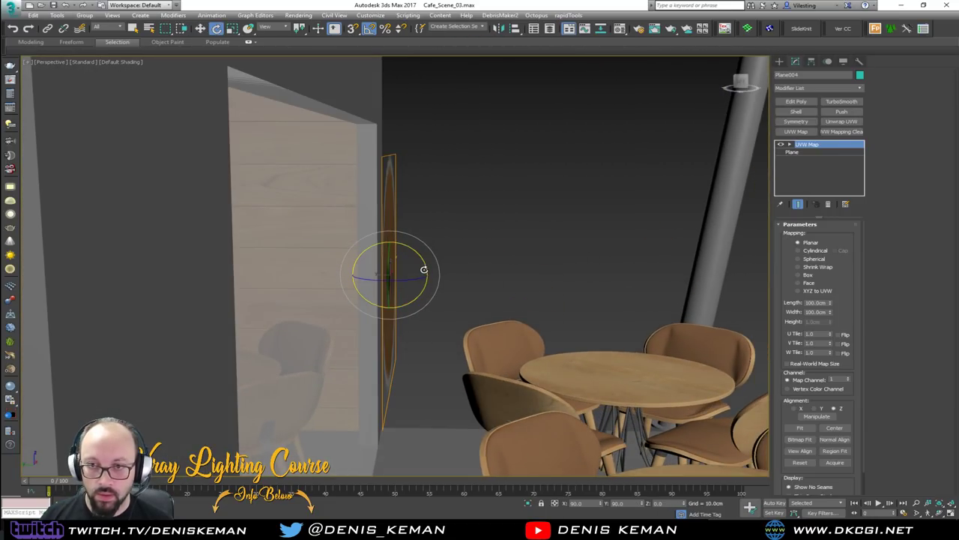
key(w)
key(alt+a)
click(320, 306)
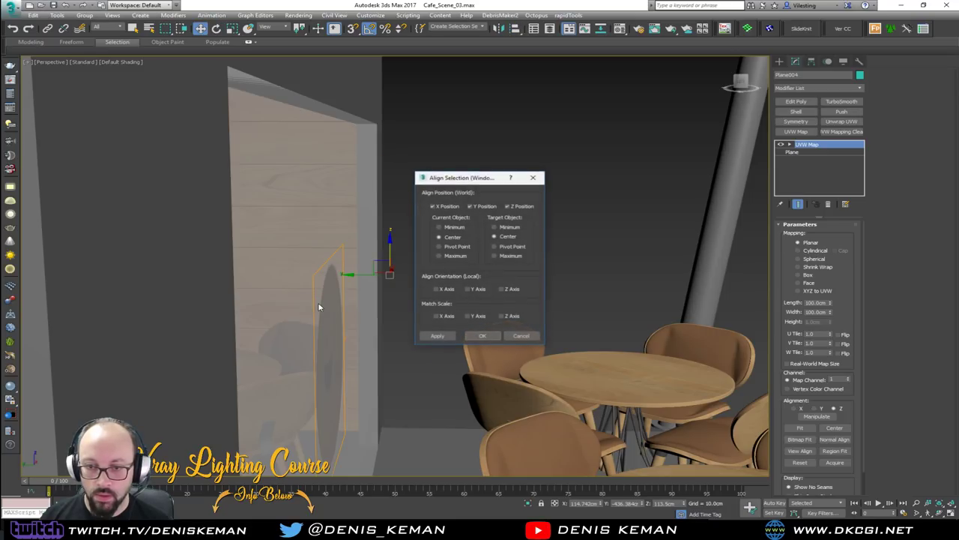
click(466, 335)
key(z)
alt+middle_drag(435, 332, 404, 285)
drag(373, 268, 436, 272)
alt+middle_drag(436, 272, 438, 285)
drag(430, 267, 409, 273)
alt+middle_drag(409, 272, 185, 329)
Inspect the logo on the glass front from close up and from around the café.
scroll(185, 329, down, 5)
click(584, 311)
middle_drag(262, 277, 292, 243)
scroll(292, 242, up, 10)
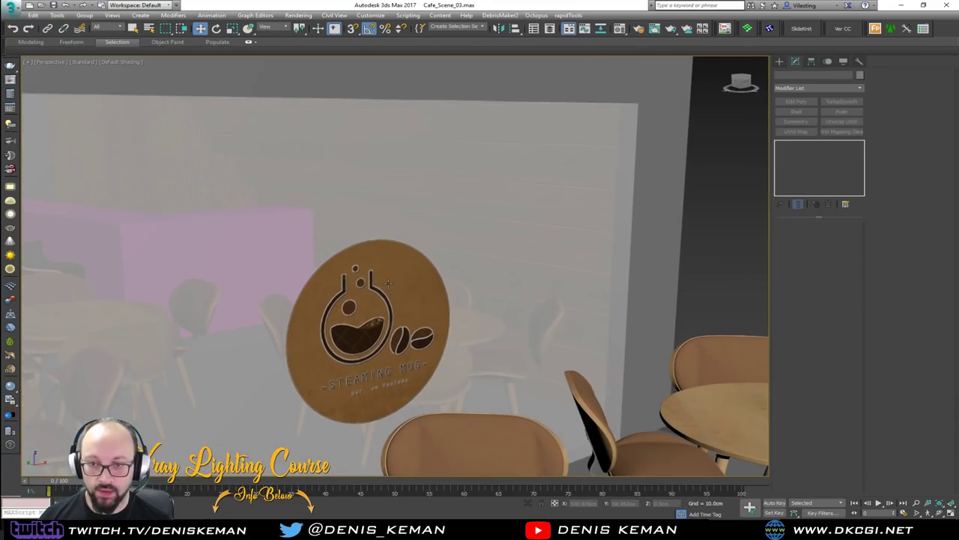
click(388, 282)
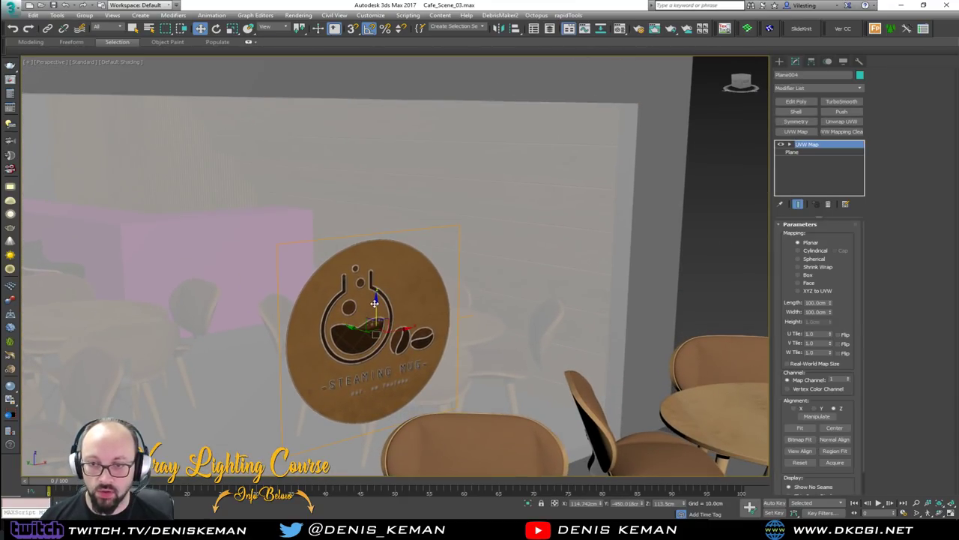
alt+middle_drag(388, 282, 279, 279)
scroll(282, 271, down, 5)
click(682, 223)
alt+middle_drag(357, 279, 334, 232)
alt+middle_drag(334, 232, 348, 213)
alt+middle_drag(366, 275, 342, 242)
alt+middle_drag(352, 205, 270, 322)
alt+middle_drag(546, 189, 284, 228)
Examine the wall logo against the central seam and side panels in shaded, wireframe and edged-face display.
click(433, 231)
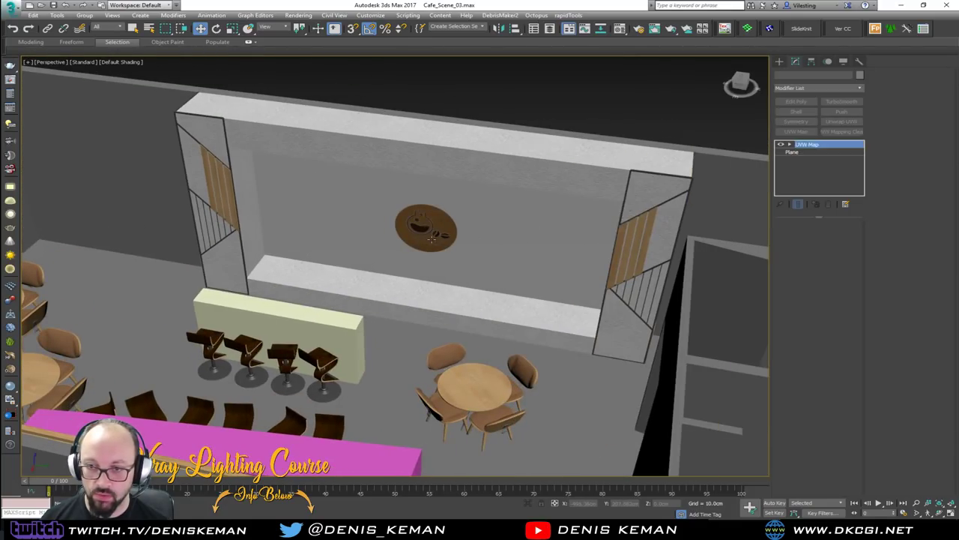
key(z)
alt+middle_drag(439, 268, 532, 281)
key(F3)
click(396, 251)
key(F3)
key(F4)
middle_drag(458, 240, 349, 302)
scroll(379, 272, down, 3)
alt+middle_drag(379, 272, 423, 229)
scroll(408, 274, down, 3)
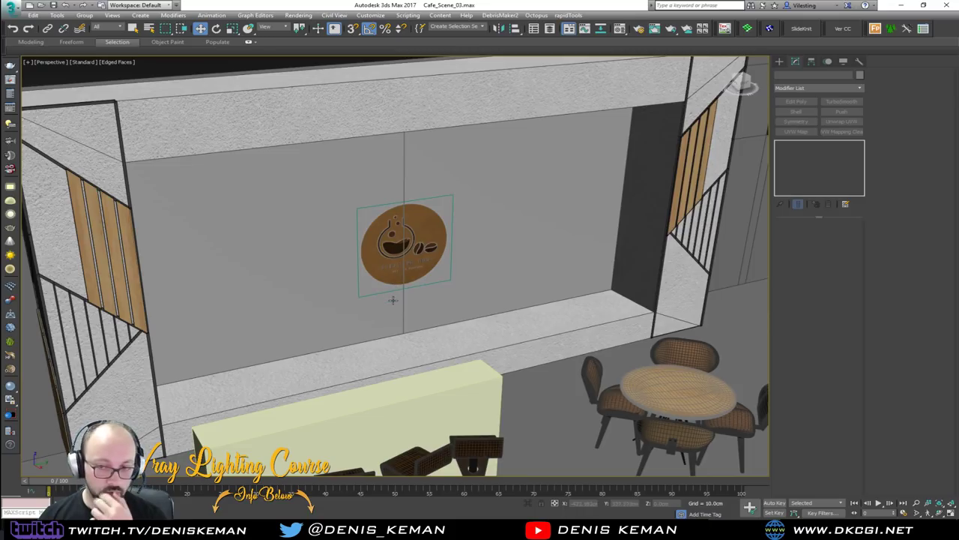
alt+middle_drag(469, 179, 487, 169)
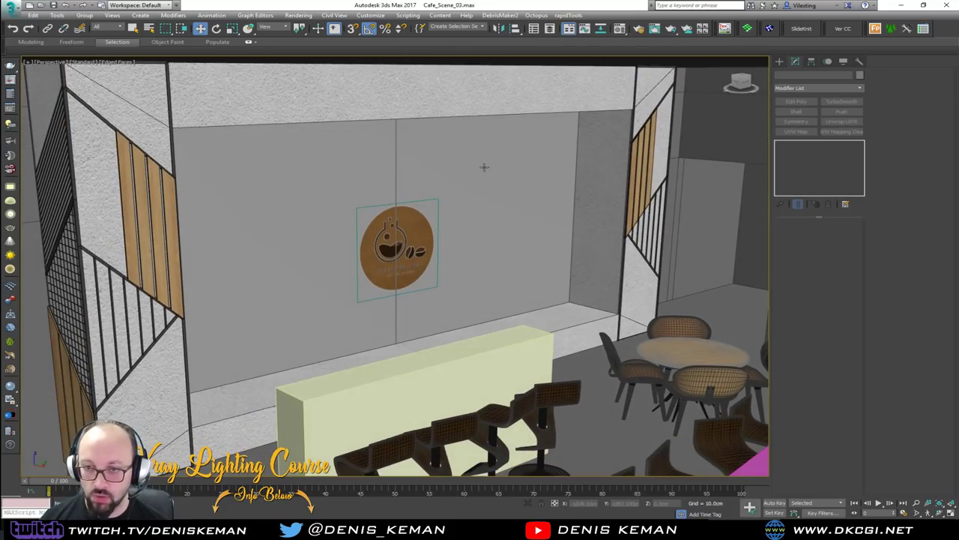
click(423, 157)
alt+middle_drag(423, 157, 371, 212)
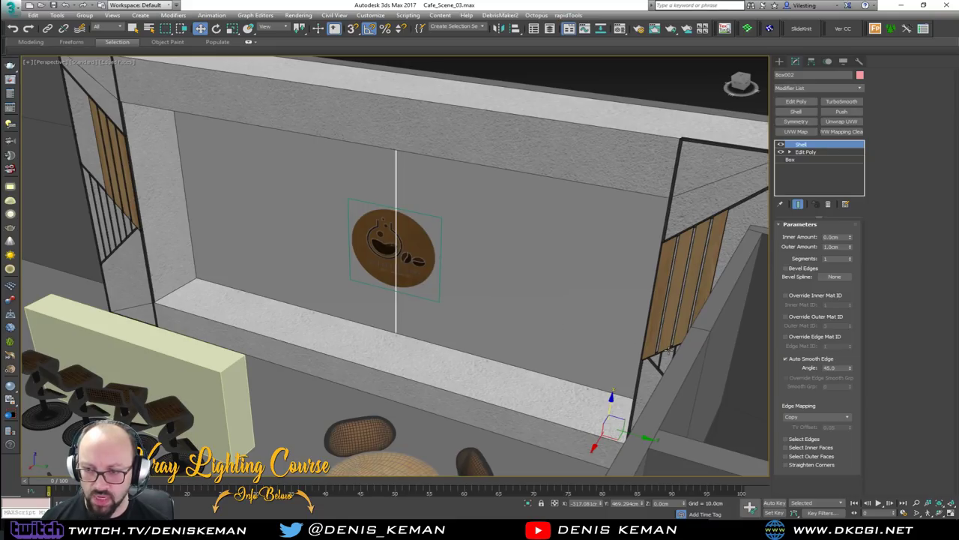
alt+middle_drag(509, 302, 426, 318)
click(580, 275)
alt+middle_drag(295, 261, 550, 211)
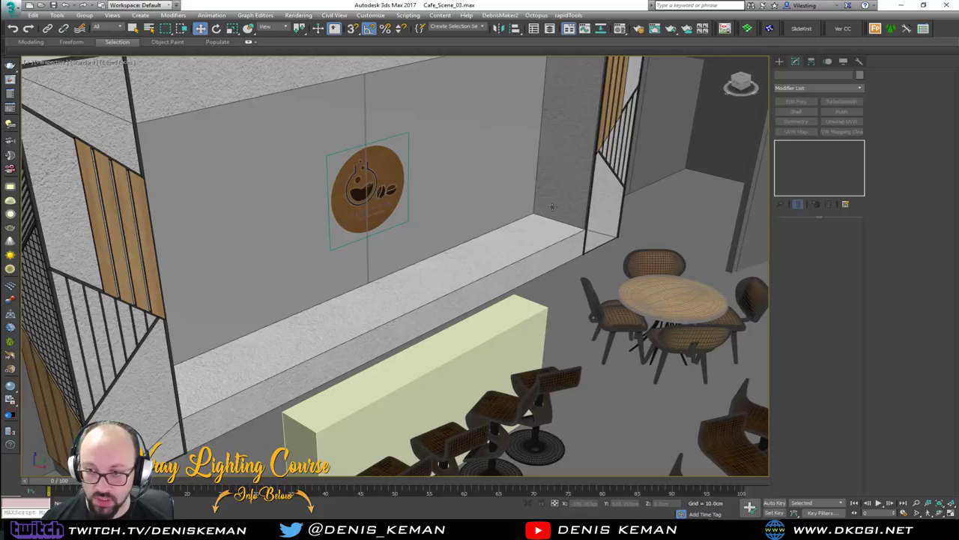
mouse_move(341, 310)
alt+middle_down()
mouse_move(345, 263)
mouse_move(375, 322)
mouse_move(330, 311)
mouse_move(325, 272)
mouse_move(354, 284)
mouse_move(439, 280)
mouse_move(509, 296)
mouse_move(479, 292)
mouse_move(494, 289)
mouse_move(558, 341)
mouse_move(394, 281)
mouse_move(430, 277)
mouse_move(461, 245)
mouse_move(488, 247)
mouse_move(275, 275)
mouse_move(289, 267)
mouse_move(277, 240)
mouse_move(240, 245)
mouse_move(517, 258)
mouse_move(450, 268)
mouse_move(313, 261)
mouse_move(343, 297)
mouse_move(412, 145)
mouse_move(422, 218)
mouse_move(407, 215)
mouse_move(550, 260)
mouse_move(407, 250)
alt+middle_up()
Examine the café exterior and the tubular terrace frame from a distance and close up.
key(F3)
key(F3)
scroll(494, 288, down, 3)
scroll(461, 245, up, 3)
scroll(460, 245, up, 3)
scroll(461, 244, down, 5)
scroll(241, 245, up, 3)
scroll(518, 258, up, 3)
scroll(550, 260, down, 6)
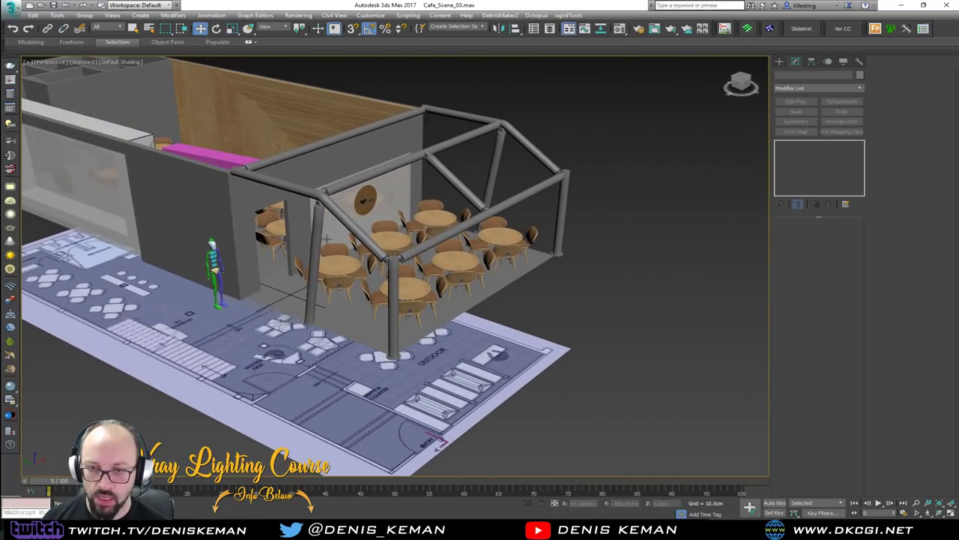
scroll(370, 216, up, 5)
scroll(510, 220, down, 5)
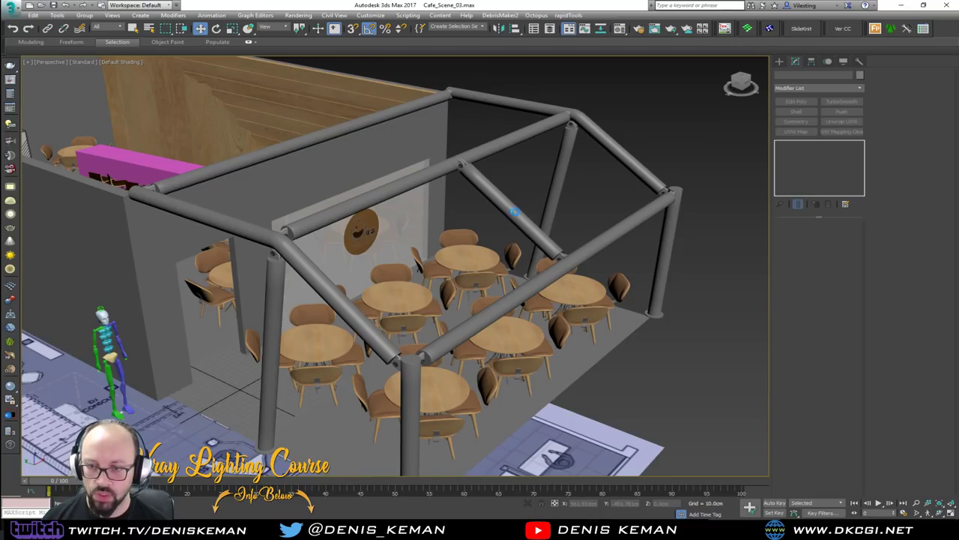
Copy the middle slanted roof beam together with the brackets at both its ends to the side of the terrace frame.
click(515, 212)
key(z)
key(F4)
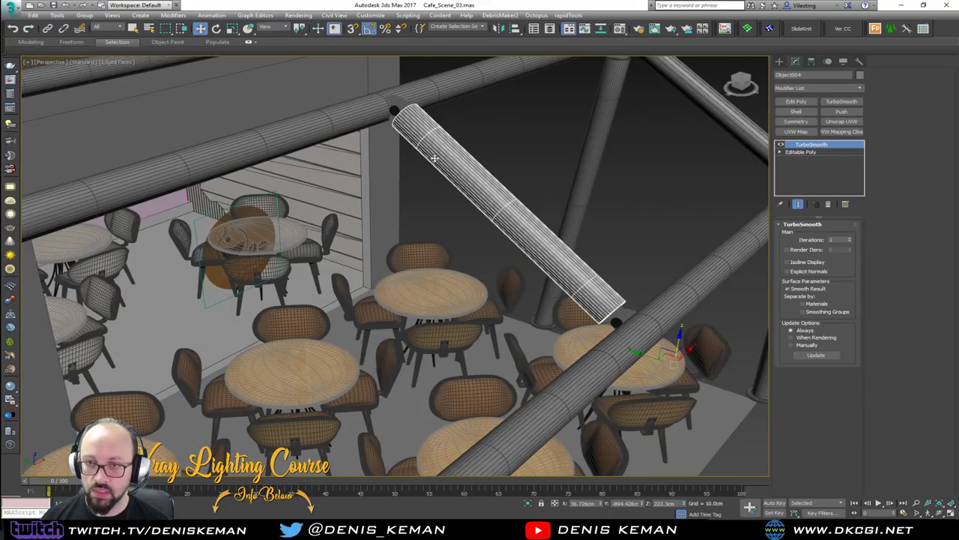
click(399, 112)
middle_drag(397, 179, 380, 242)
scroll(380, 242, up, 4)
ctrl+click(469, 212)
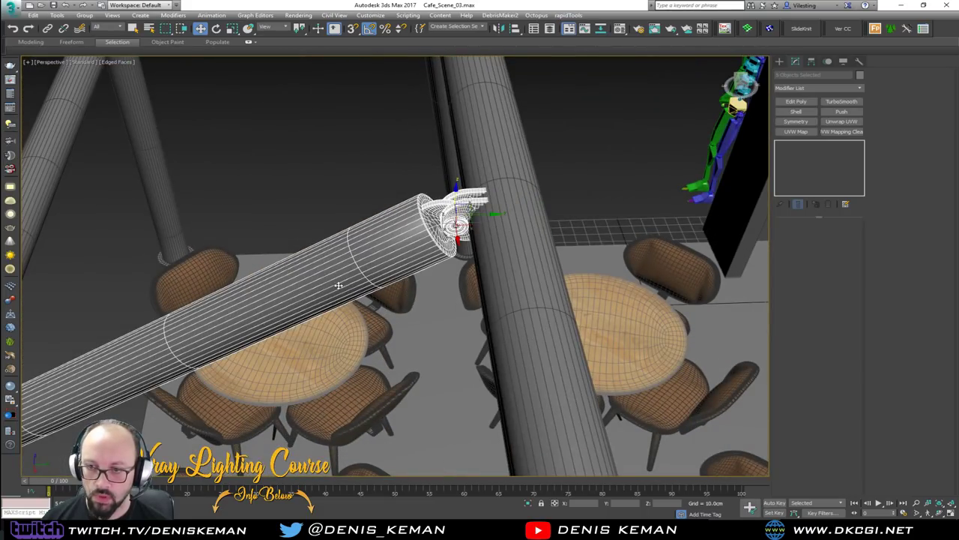
alt+middle_drag(352, 277, 416, 242)
scroll(285, 297, up, 4)
ctrl+click(291, 307)
ctrl+click(281, 274)
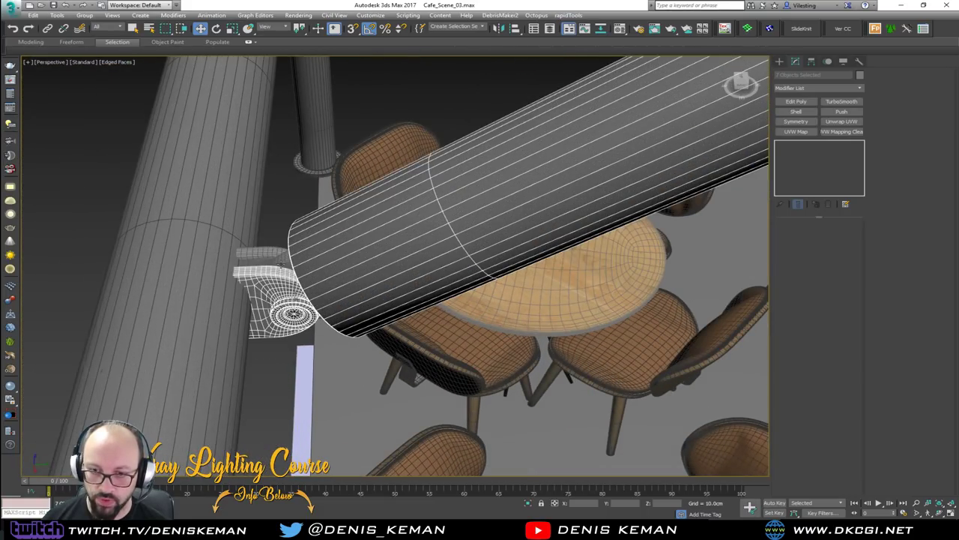
scroll(286, 275, down, 4)
alt+middle_drag(287, 275, 491, 257)
scroll(490, 257, down, 5)
alt+middle_drag(475, 291, 455, 315)
middle_drag(455, 315, 573, 204)
mouse_move(601, 197)
shift+mouse_down()
mouse_move(355, 270)
mouse_move(330, 306)
shift+mouse_up()
click(482, 302)
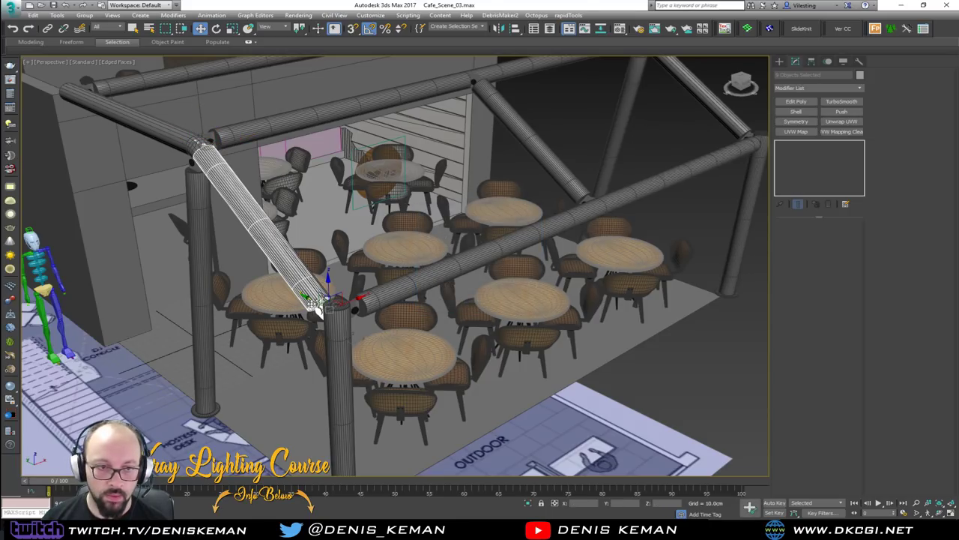
Lower the copied beam and its brackets along Z so it forms a diagonal brace between the two side posts.
key(z)
scroll(311, 303, down, 4)
alt+middle_drag(312, 304, 354, 126)
alt+middle_drag(449, 109, 397, 216)
drag(391, 287, 391, 404)
alt+middle_drag(390, 403, 432, 351)
scroll(273, 356, up, 5)
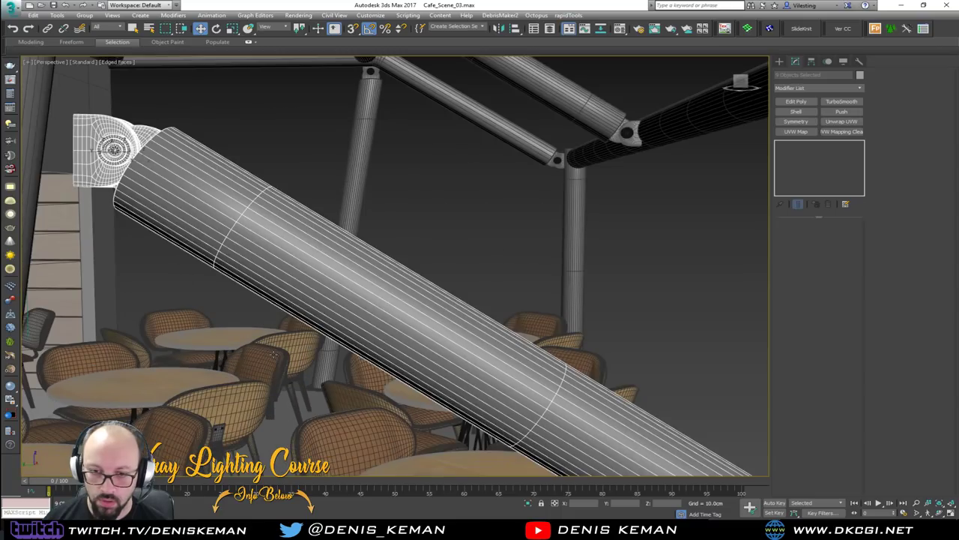
Move the brace's upper bracket about 14 cm along Y and 18 cm down so it meets the leaning post.
middle_drag(274, 357, 380, 310)
scroll(380, 310, down, 3)
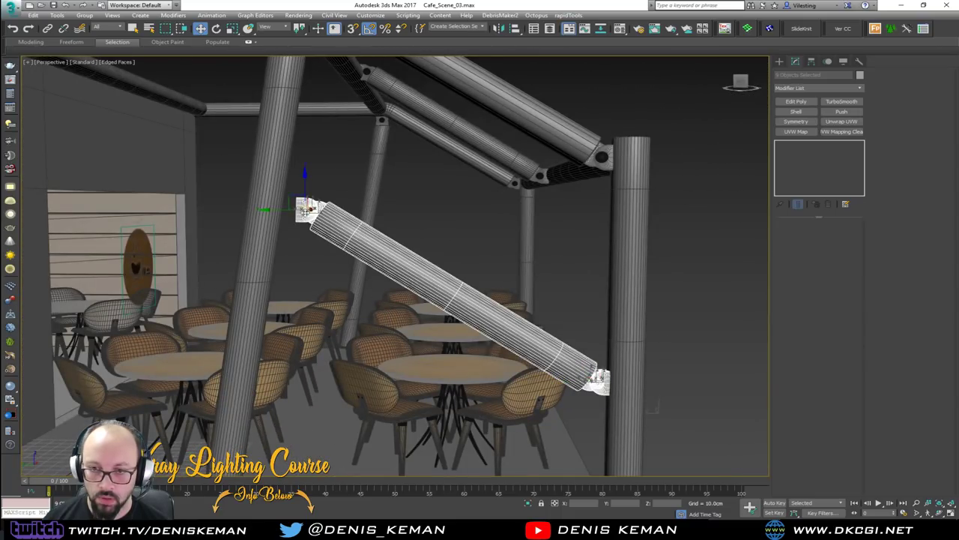
key(ctrl+d)
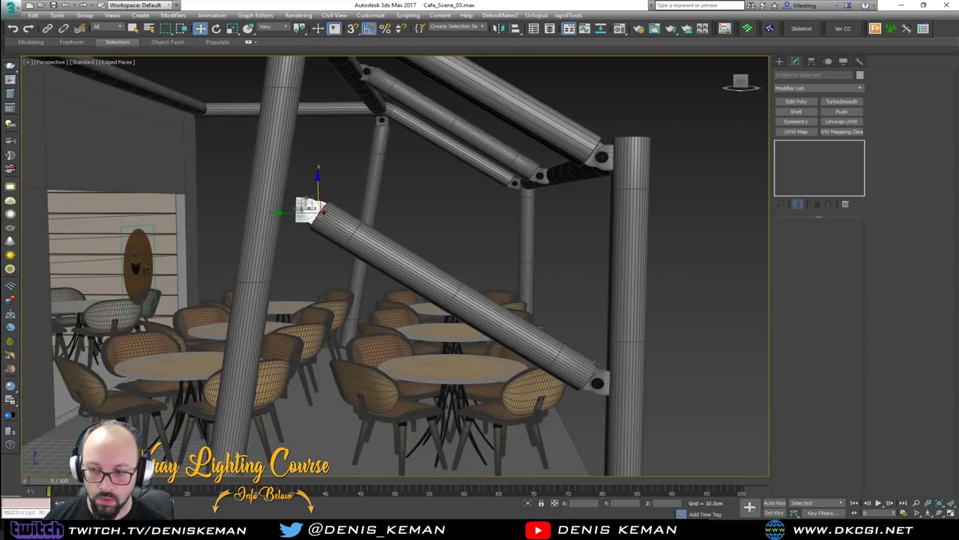
alt+middle_drag(304, 200, 296, 219)
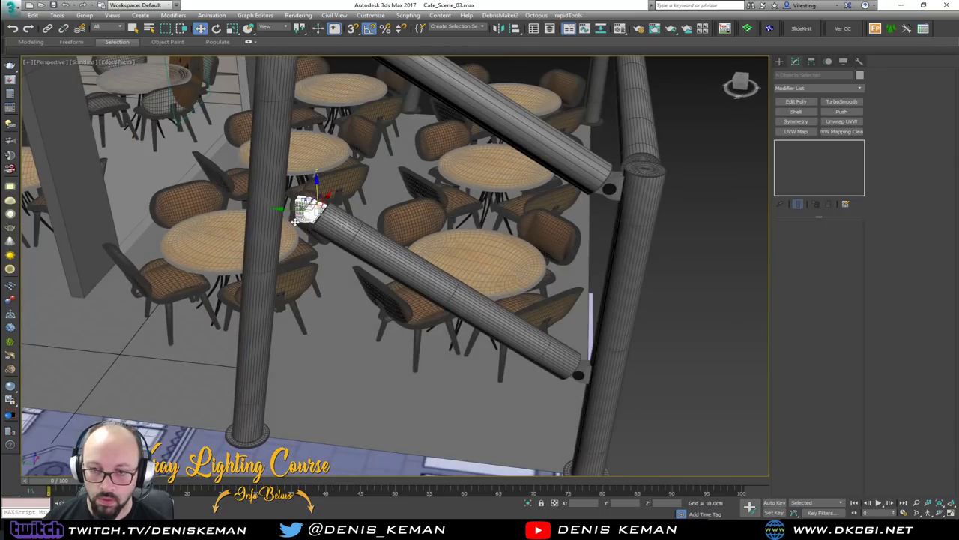
drag(300, 203, 281, 223)
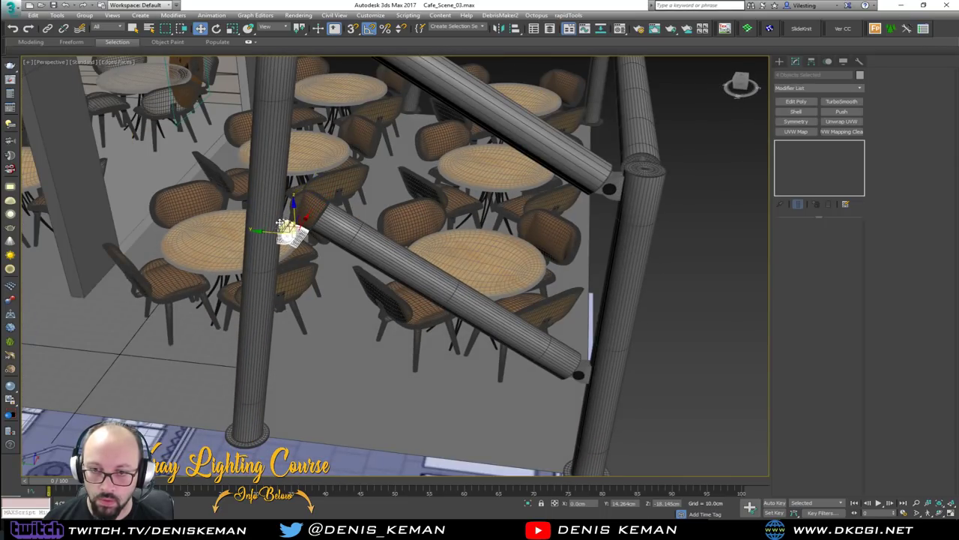
Move the vertices at the upper end of the brace tube over to the relocated bracket.
click(381, 234)
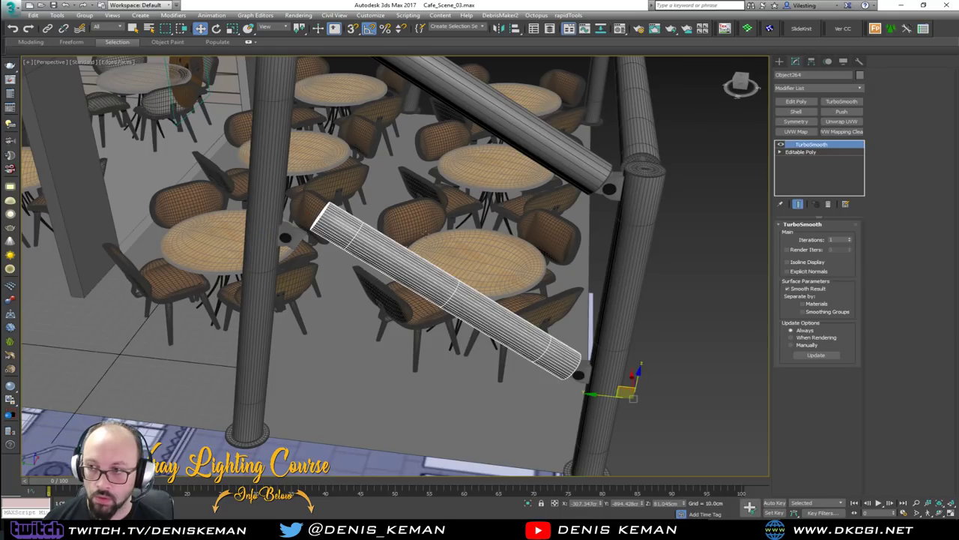
click(802, 152)
key(1)
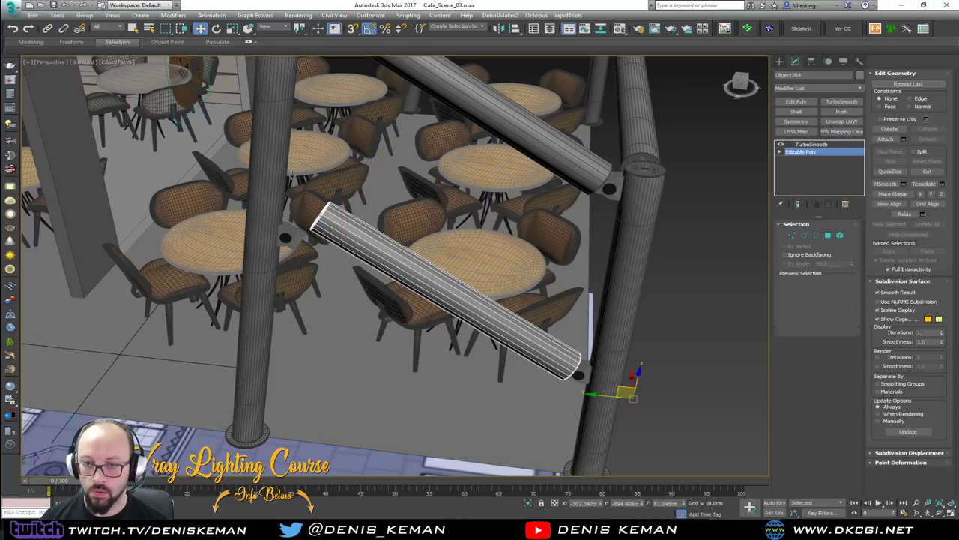
scroll(344, 228, up, 3)
alt+middle_drag(344, 228, 341, 202)
drag(293, 201, 256, 244)
alt+middle_drag(280, 238, 312, 200)
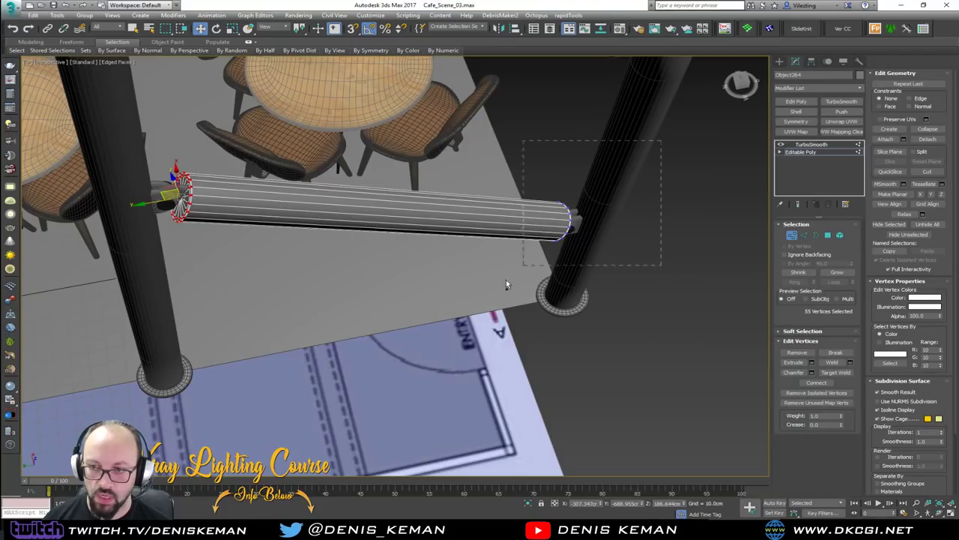
Slim the brace tube by scaling the vertices of both ends together, and refit its upper end to the bracket.
middle_drag(406, 237, 479, 295)
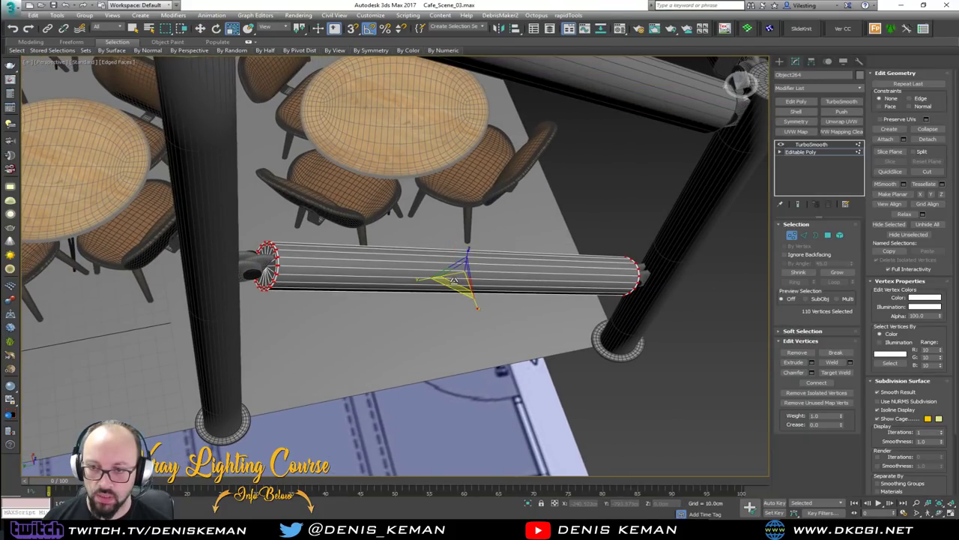
drag(458, 277, 460, 292)
alt+middle_drag(388, 295, 359, 257)
drag(356, 179, 262, 260)
key(w)
alt+middle_drag(338, 254, 319, 224)
drag(306, 210, 257, 193)
alt+middle_drag(257, 193, 509, 217)
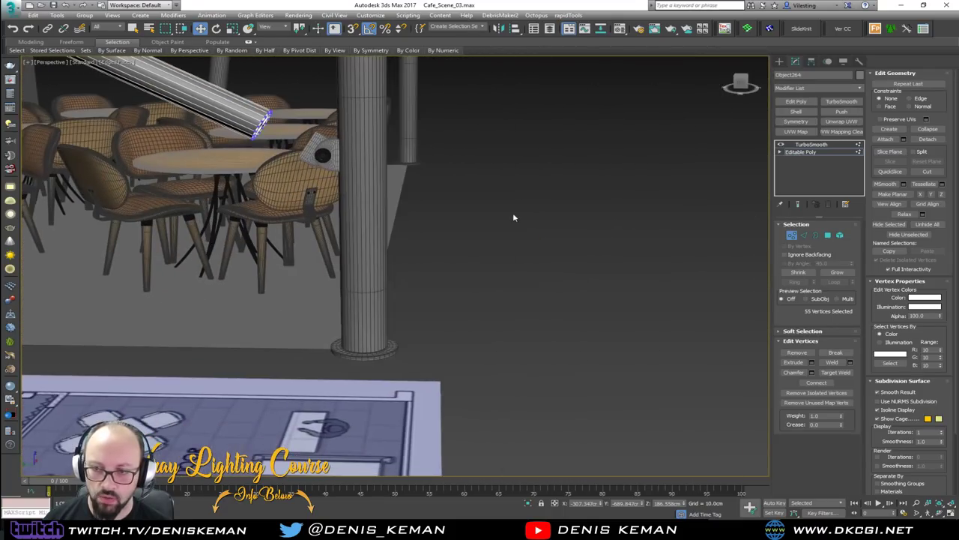
Move the vertices at the brace's lower end down to its bracket and finish editing the tube.
alt+middle_drag(266, 165, 315, 258)
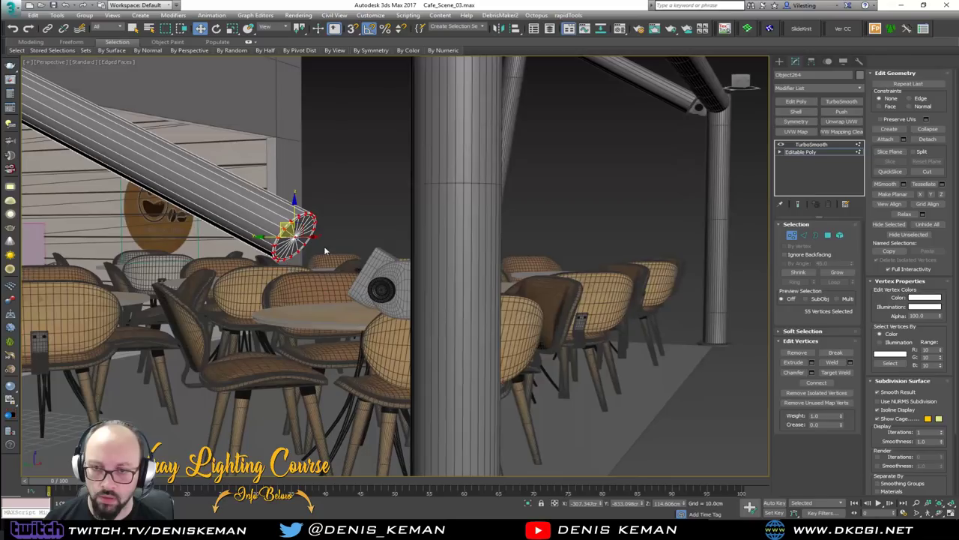
alt+middle_drag(211, 316, 279, 302)
drag(277, 224, 358, 257)
alt+middle_drag(358, 257, 316, 260)
key(1)
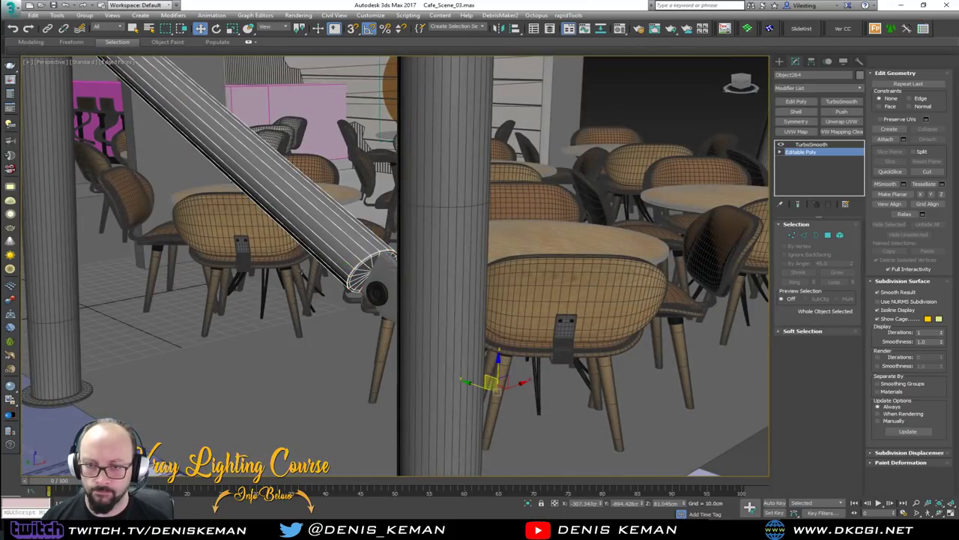
key(F3)
click(248, 239)
key(F3)
key(F4)
Copy the finished brace with both end brackets, excluding the post, once along X to the opposite side of the terrace frame.
scroll(247, 240, down, 4)
middle_drag(247, 240, 296, 373)
alt+middle_drag(314, 338, 390, 324)
drag(274, 311, 274, 312)
key(F4)
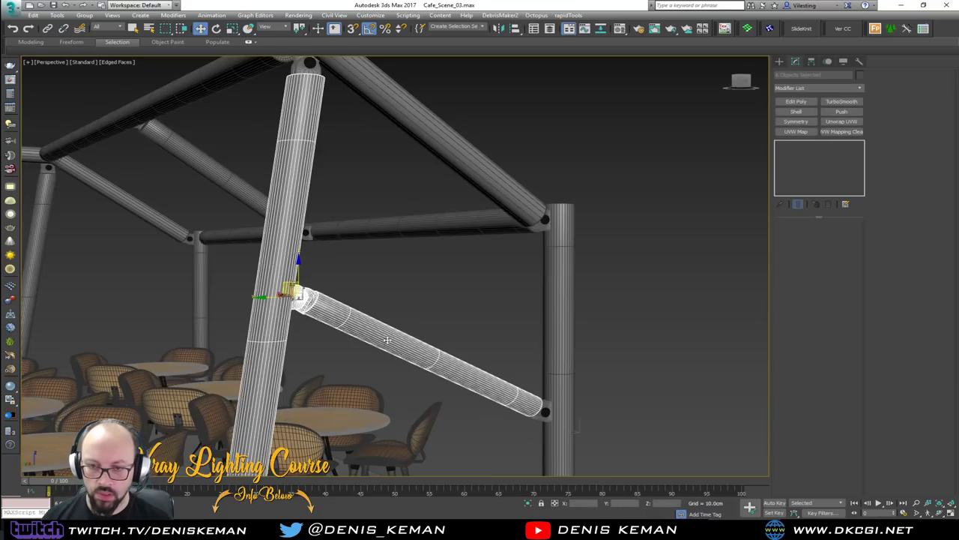
ctrl+drag(510, 438, 509, 438)
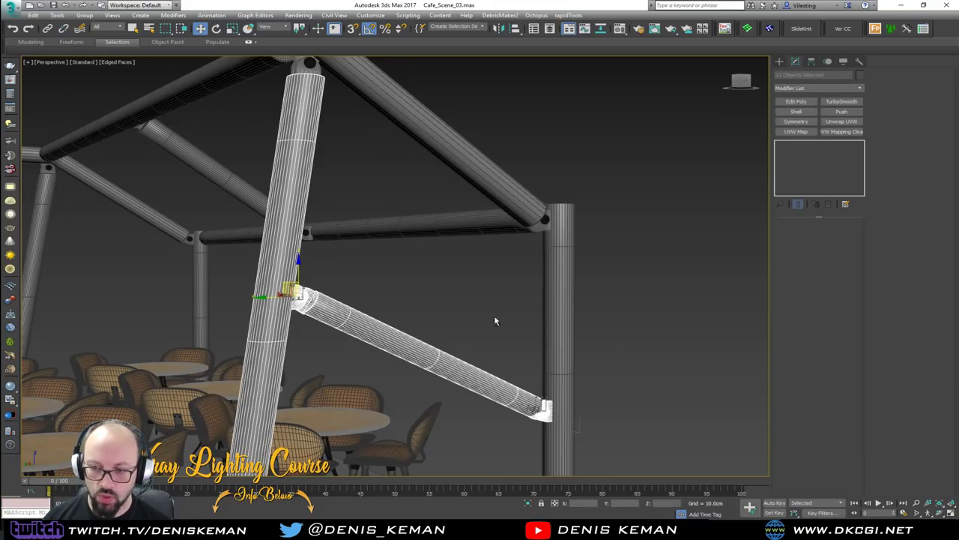
alt+drag(271, 259, 272, 259)
alt+middle_drag(359, 296, 239, 317)
scroll(239, 317, down, 4)
middle_drag(659, 278, 251, 281)
scroll(464, 276, down, 2)
drag(76, 260, 584, 272)
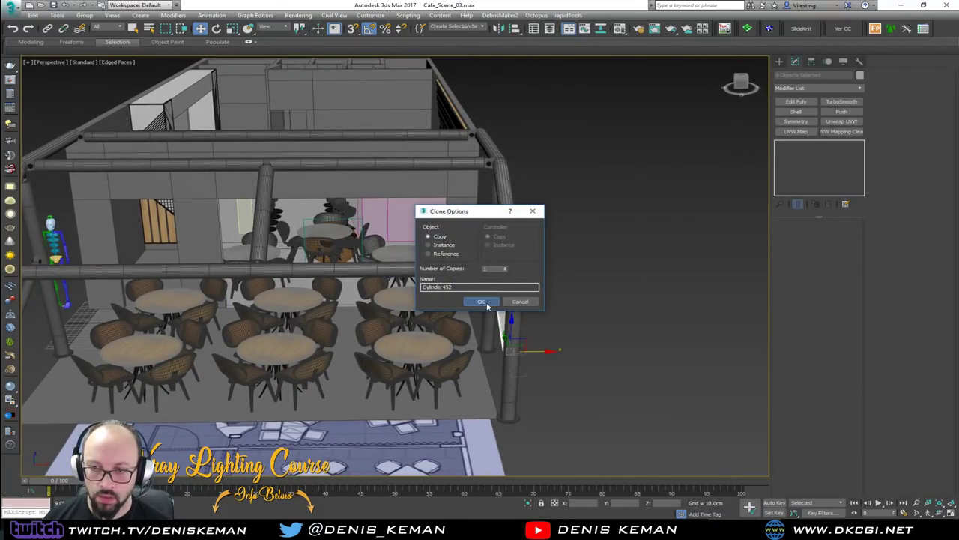
click(481, 301)
Examine the braces on both sides of the terrace frame and the panelled wall around the logo.
scroll(486, 303, up, 5)
scroll(449, 315, down, 5)
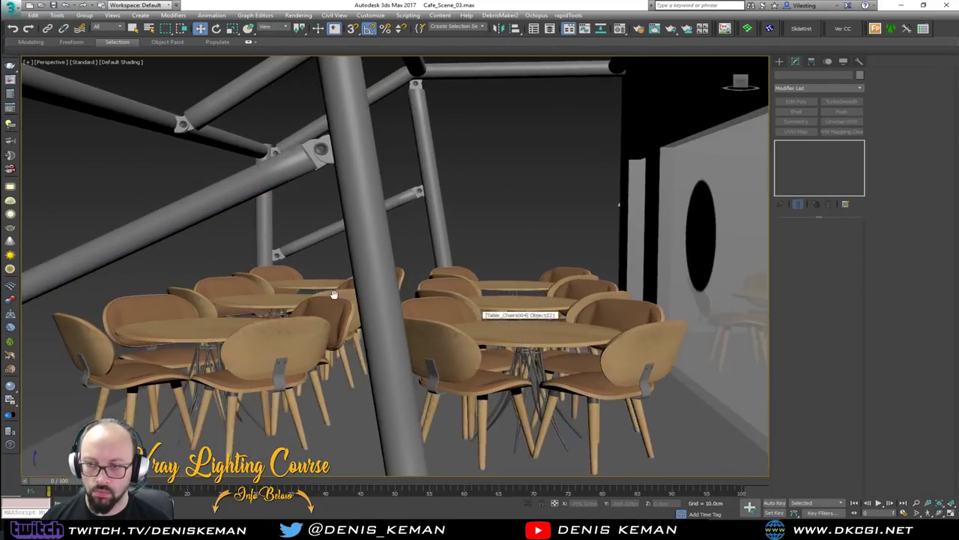
scroll(338, 293, down, 5)
mouse_move(349, 292)
alt+middle_down()
mouse_move(334, 306)
mouse_move(358, 290)
mouse_move(426, 288)
mouse_move(506, 316)
mouse_move(350, 300)
alt+middle_up()
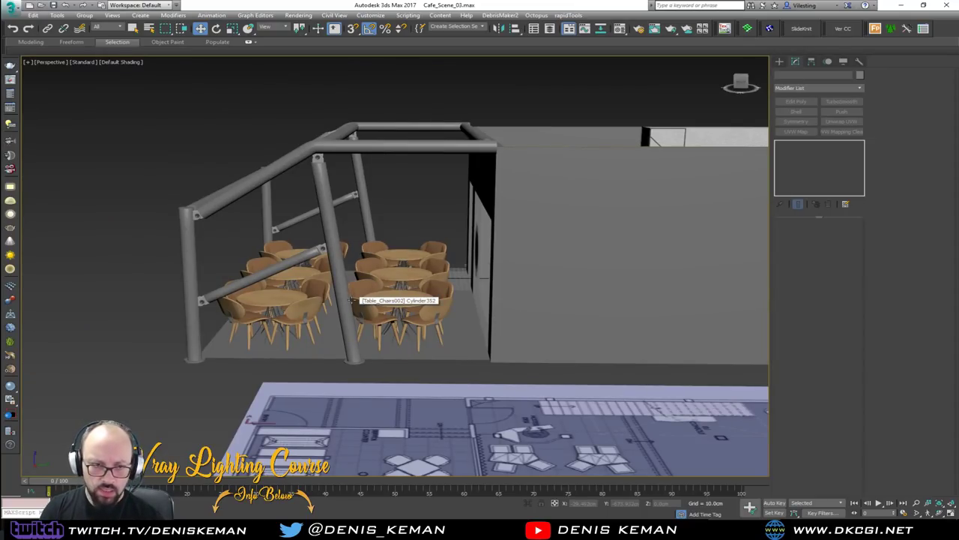
scroll(352, 300, up, 3)
alt+middle_drag(361, 317, 435, 311)
alt+middle_drag(368, 294, 439, 333)
middle_drag(139, 275, 464, 242)
alt+middle_drag(182, 268, 284, 274)
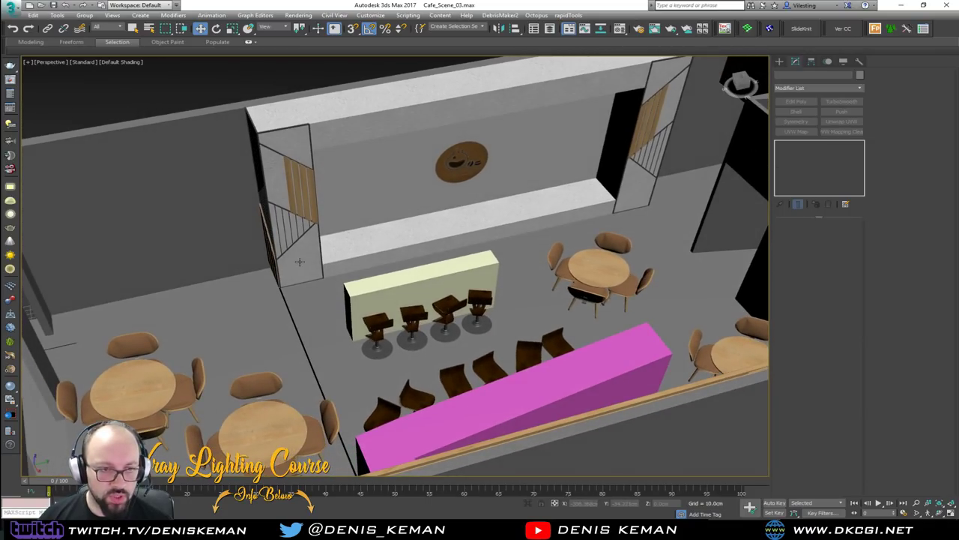
scroll(292, 203, up, 8)
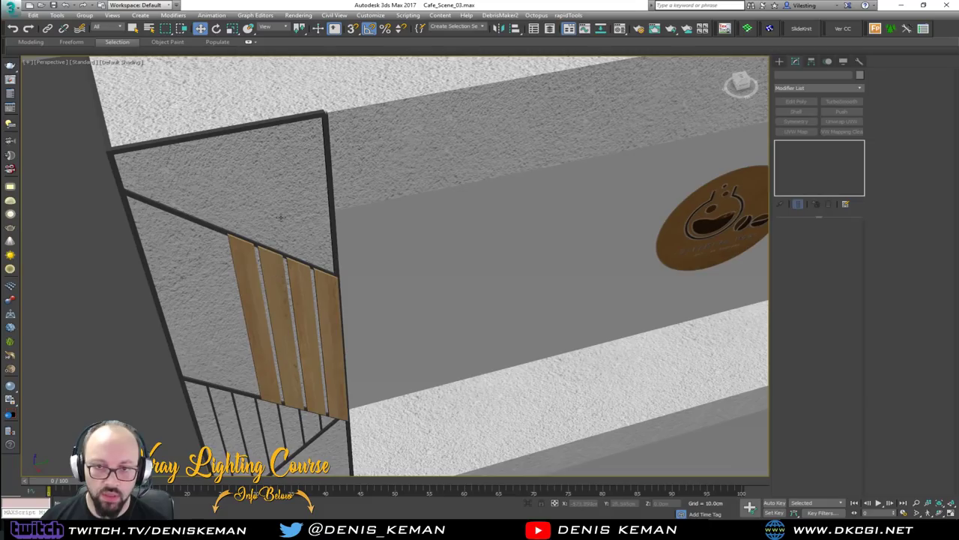
alt+middle_drag(350, 230, 425, 218)
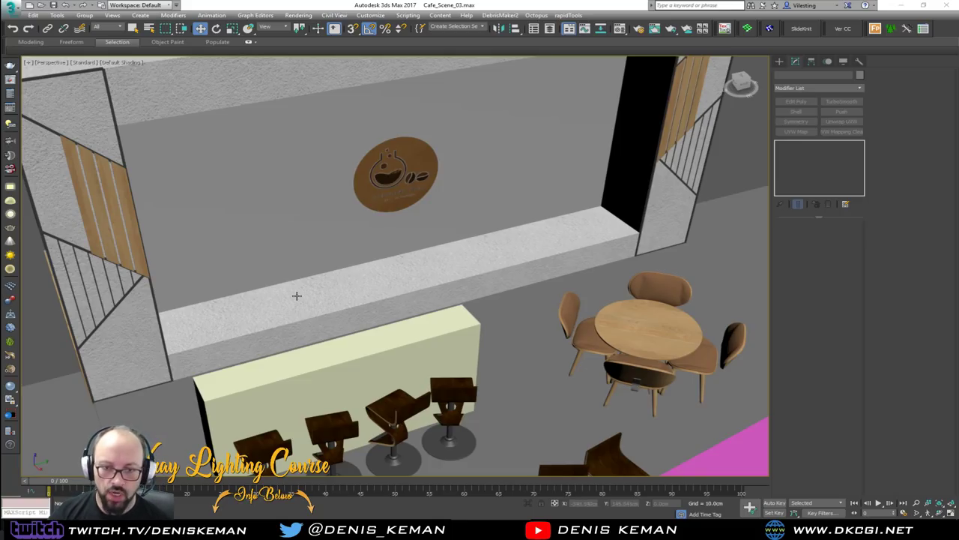
Examine the slatted and mesh side panels framing the logo wall and how they meet the floor.
middle_drag(183, 302, 363, 188)
scroll(427, 229, down, 5)
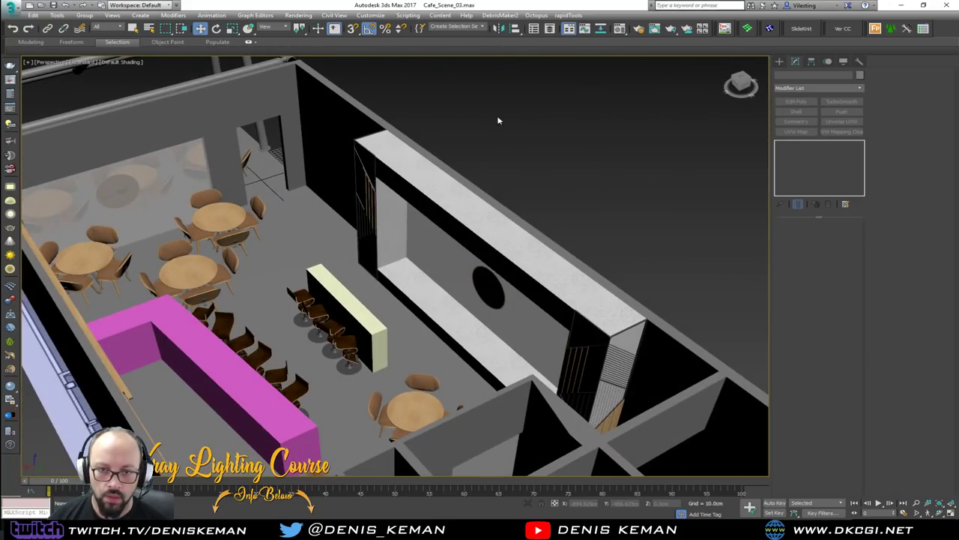
middle_drag(221, 199, 326, 213)
alt+middle_drag(326, 213, 318, 185)
scroll(346, 174, up, 5)
scroll(309, 185, up, 4)
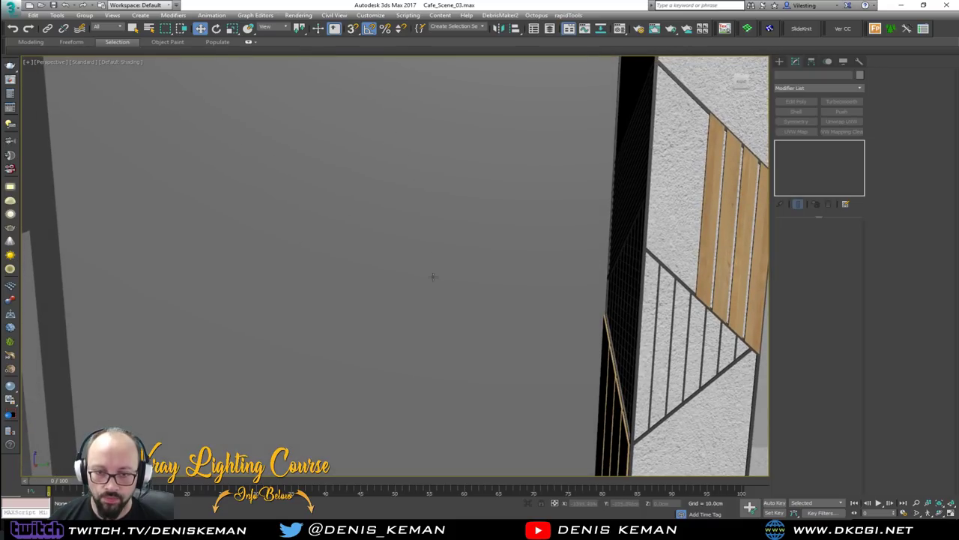
scroll(433, 264, down, 10)
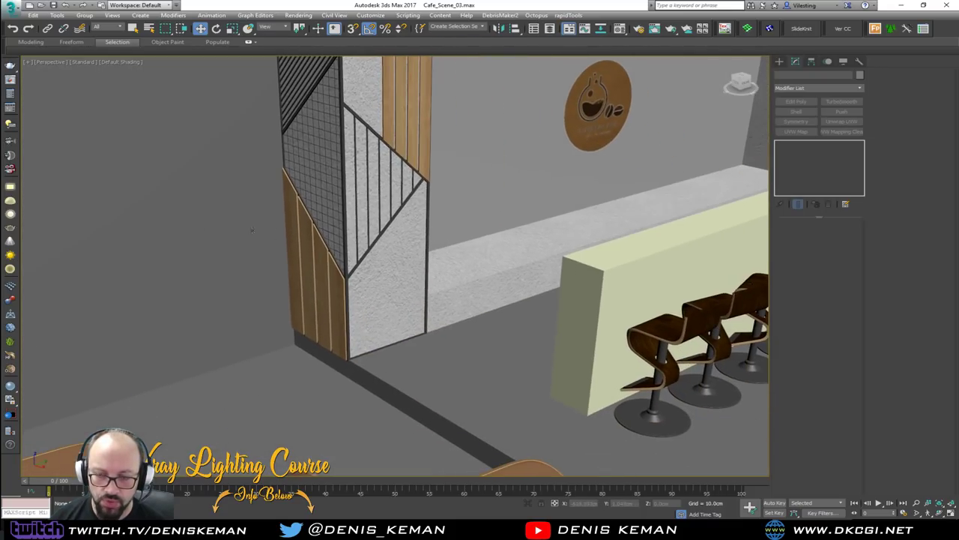
alt+middle_drag(252, 230, 318, 312)
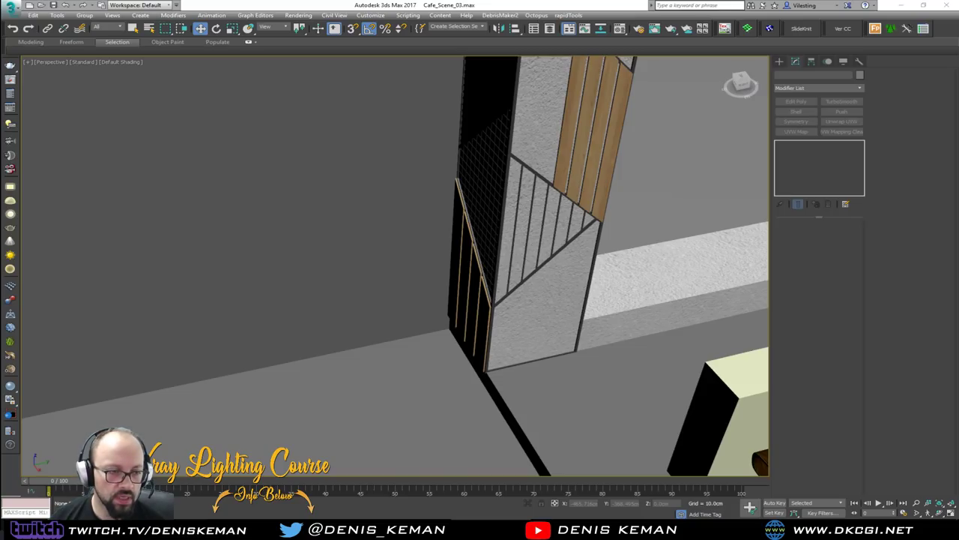
Switch to the CoffeeLab virtual tour in the browser and examine the pallet wall with the TV, plants and motorcycle.
drag(2, 110, 658, 99)
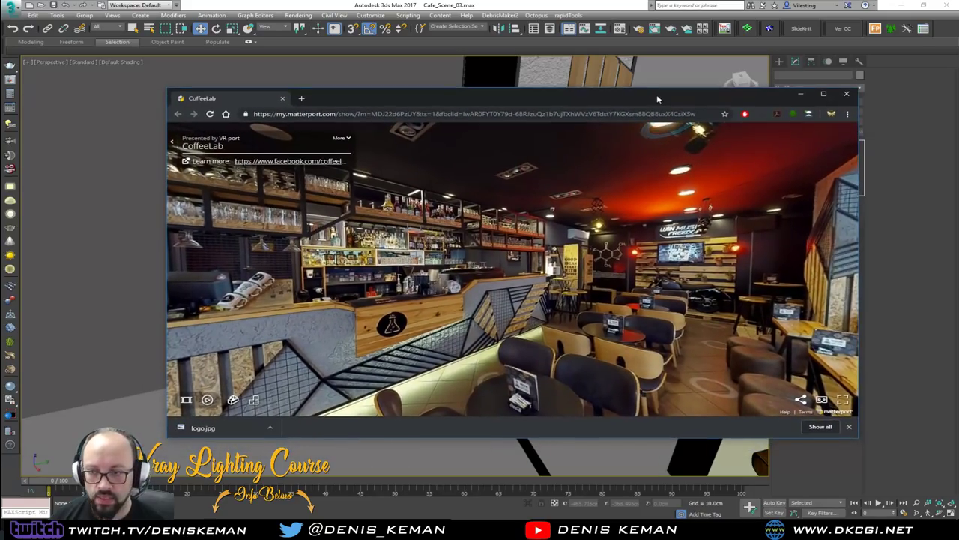
drag(691, 259, 538, 231)
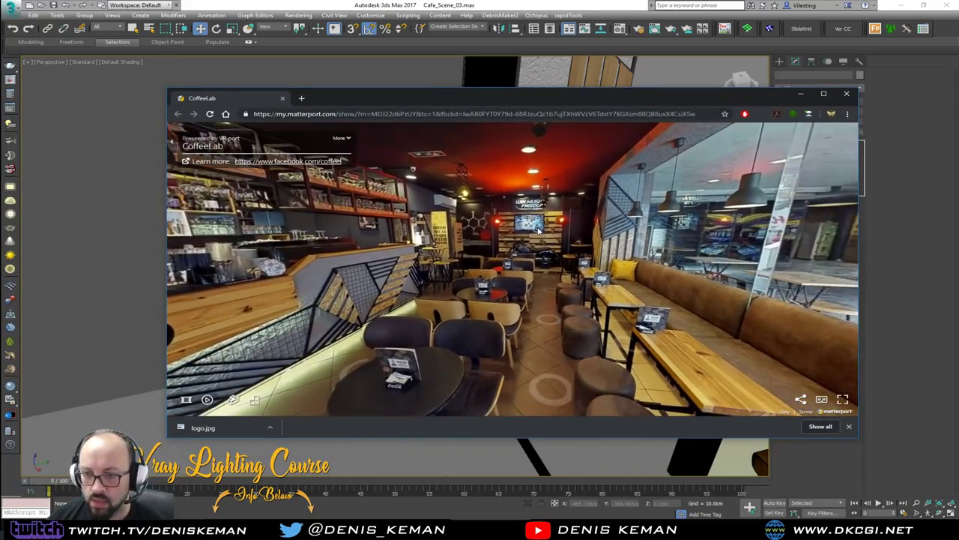
click(551, 278)
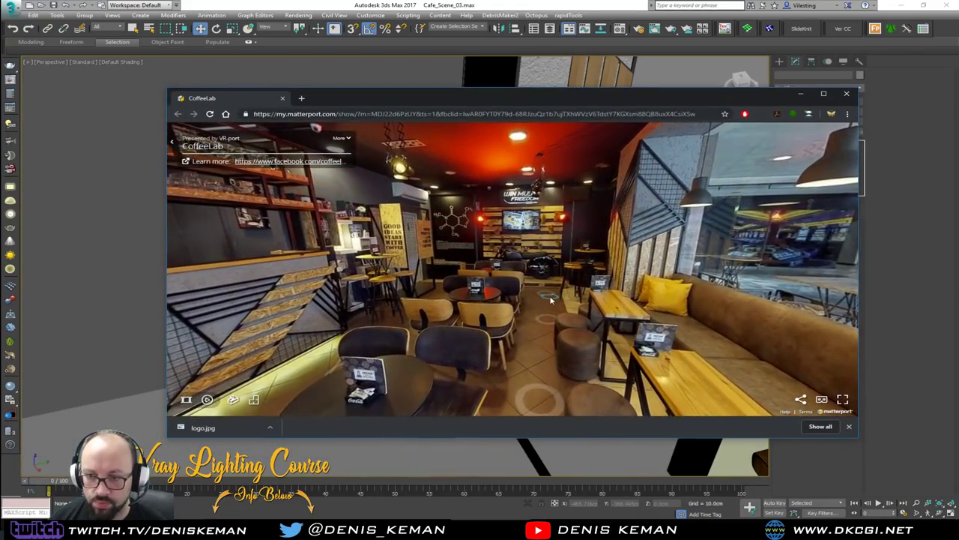
click(549, 298)
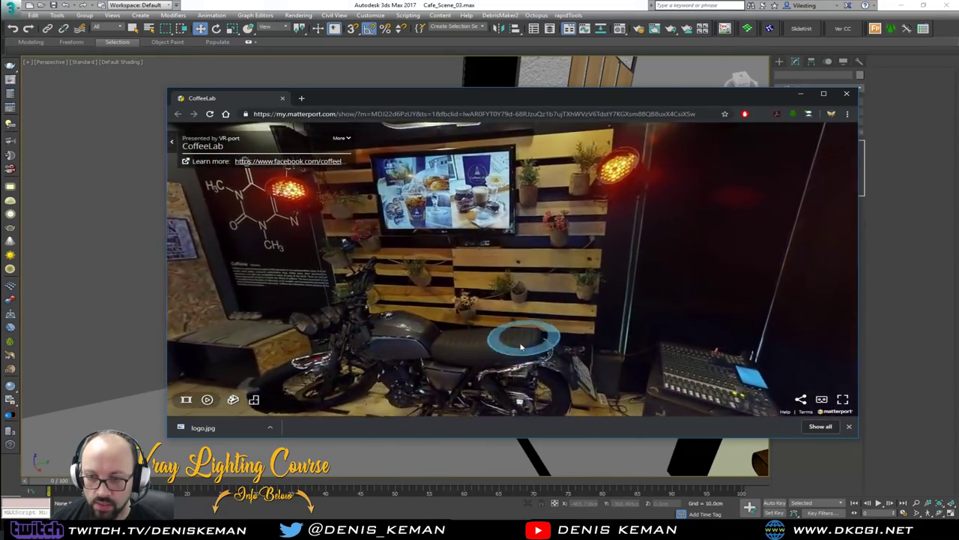
click(422, 359)
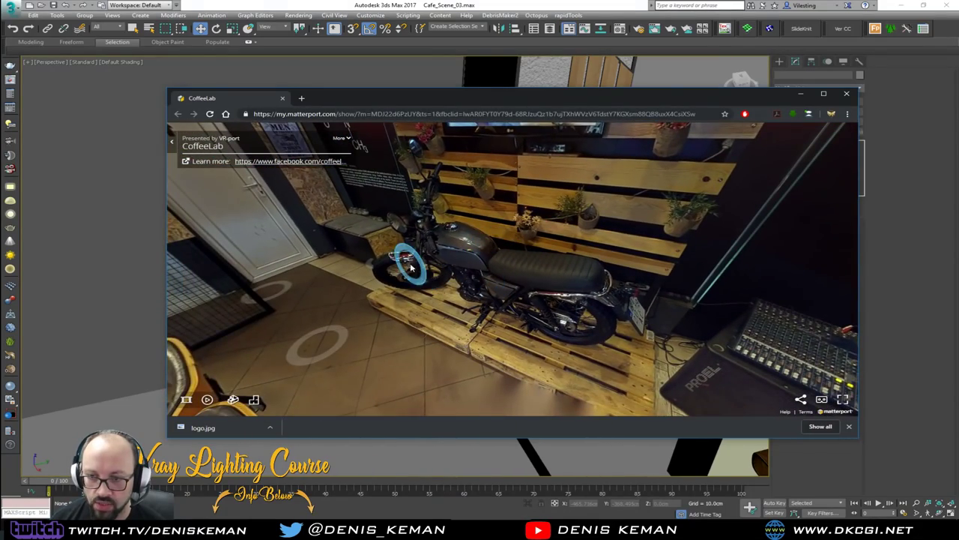
click(491, 287)
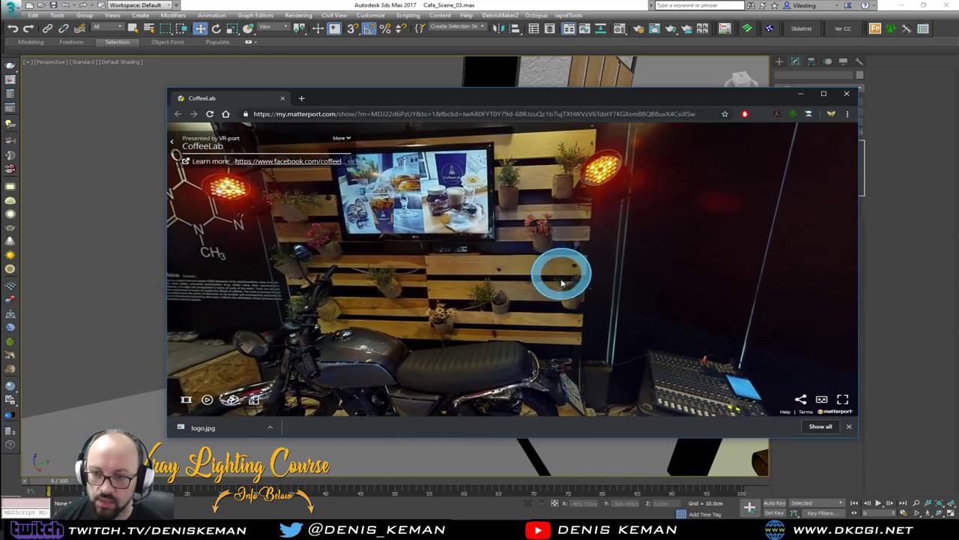
click(553, 191)
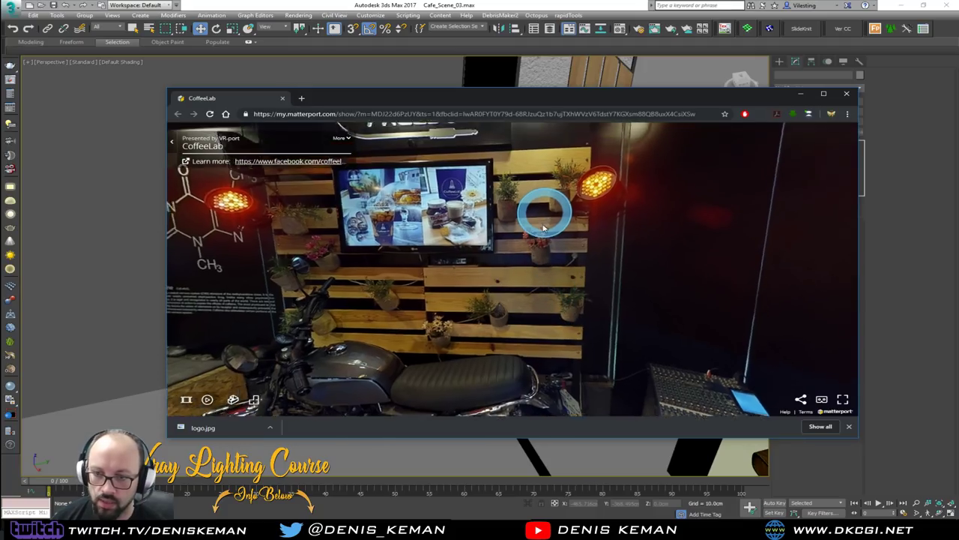
drag(615, 288, 690, 230)
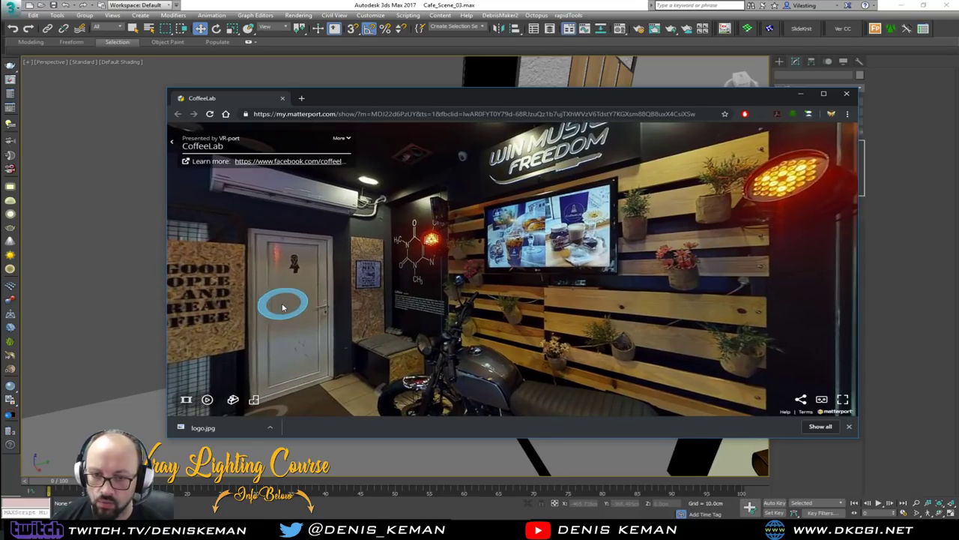
Examine the "GOOD PEOPLE AND GREAT COFFEE" board and the caffeine molecule wall graphic with its text in the tour.
drag(278, 300, 502, 299)
click(502, 298)
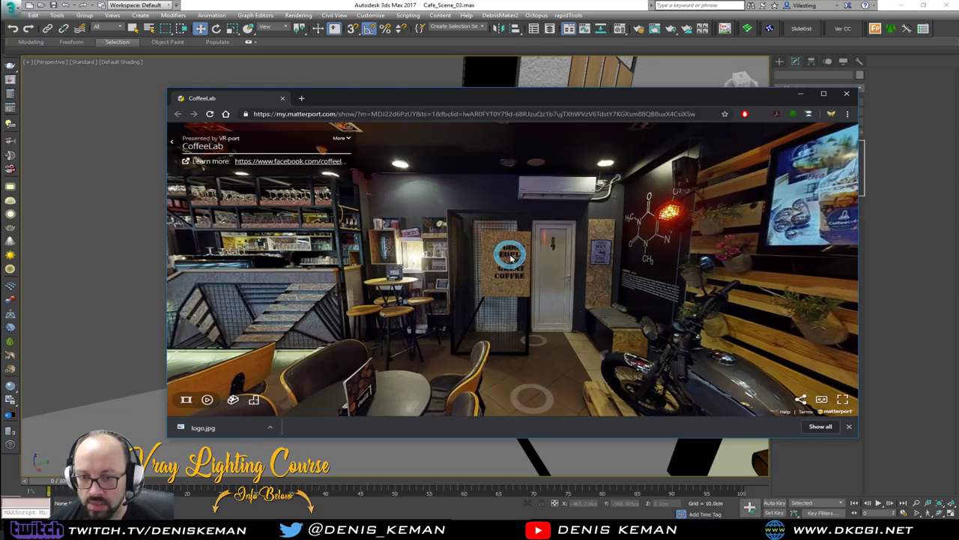
click(508, 285)
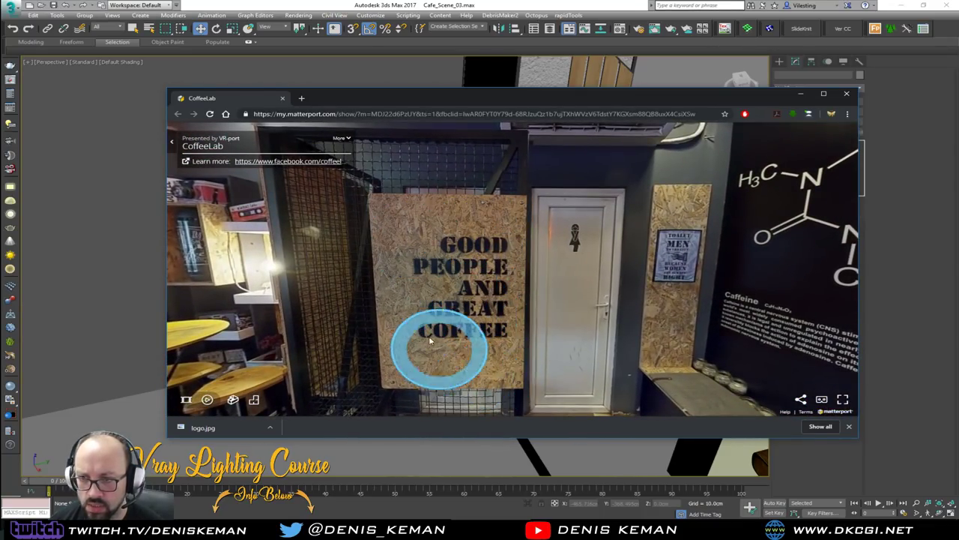
click(618, 308)
click(574, 302)
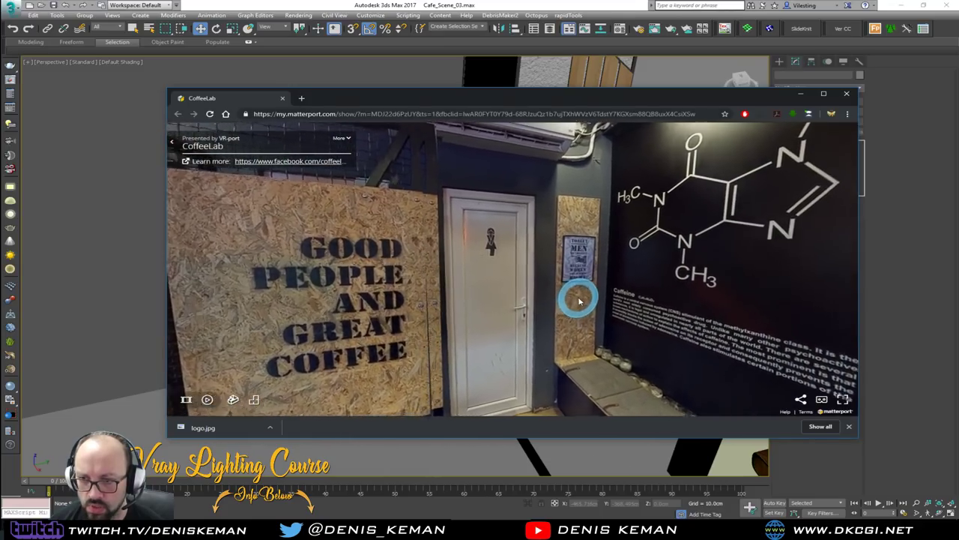
drag(477, 268, 503, 262)
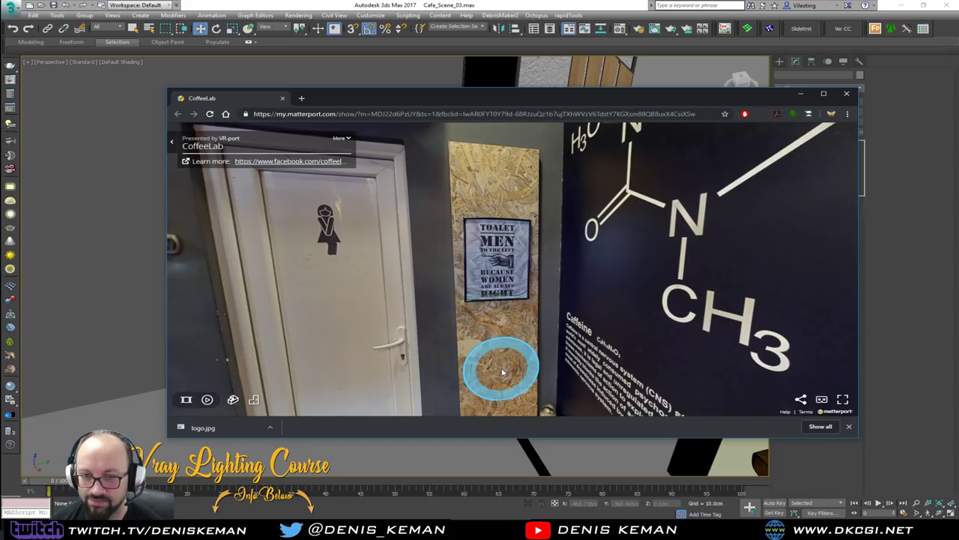
click(607, 367)
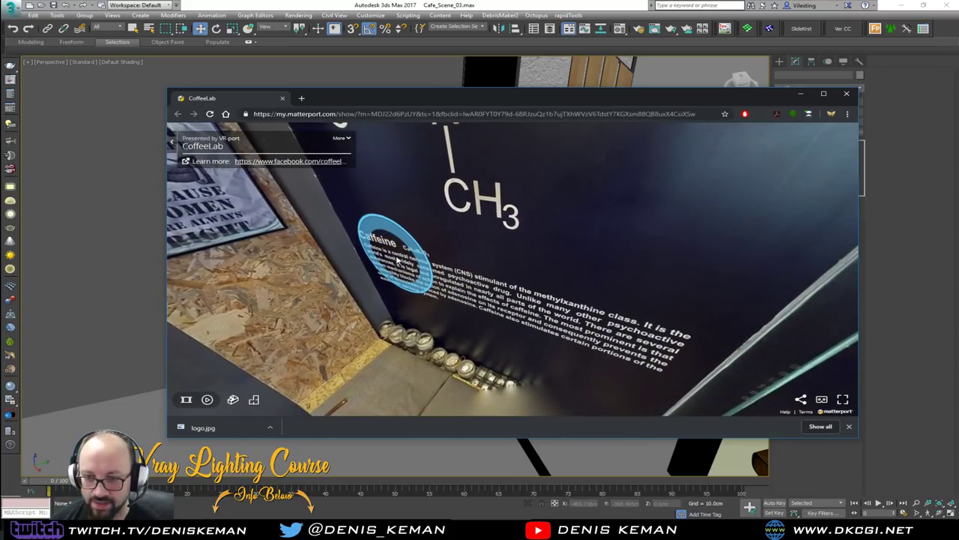
drag(541, 315, 349, 315)
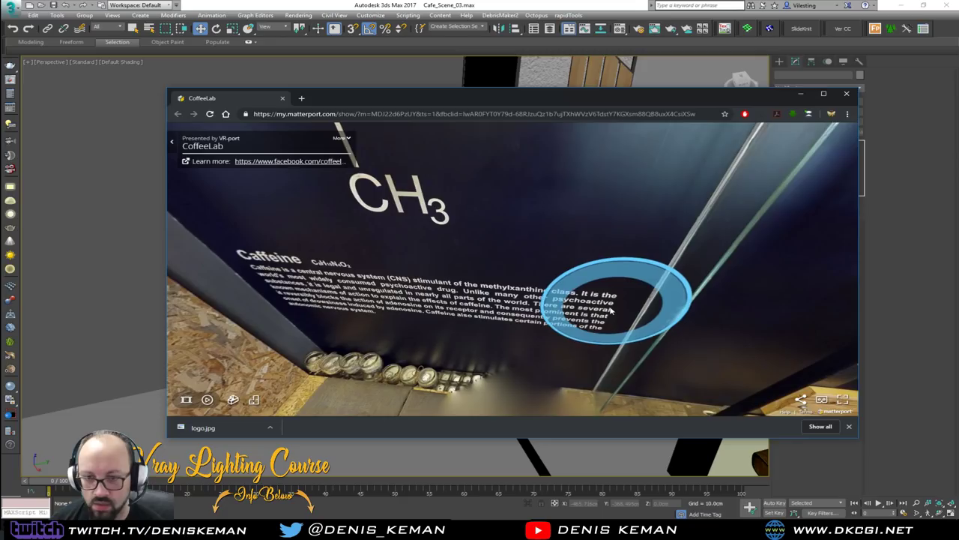
click(428, 184)
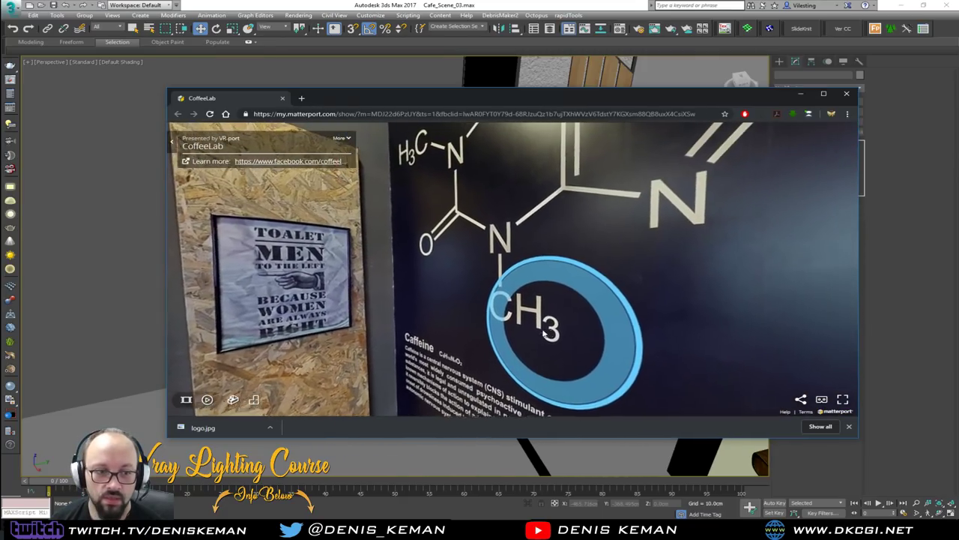
Examine the two restroom doors and the chipboard panel with the toilet sign beside the molecule wall.
drag(470, 352, 409, 363)
drag(637, 249, 759, 307)
drag(477, 272, 530, 263)
drag(502, 313, 652, 278)
drag(562, 286, 533, 304)
click(534, 304)
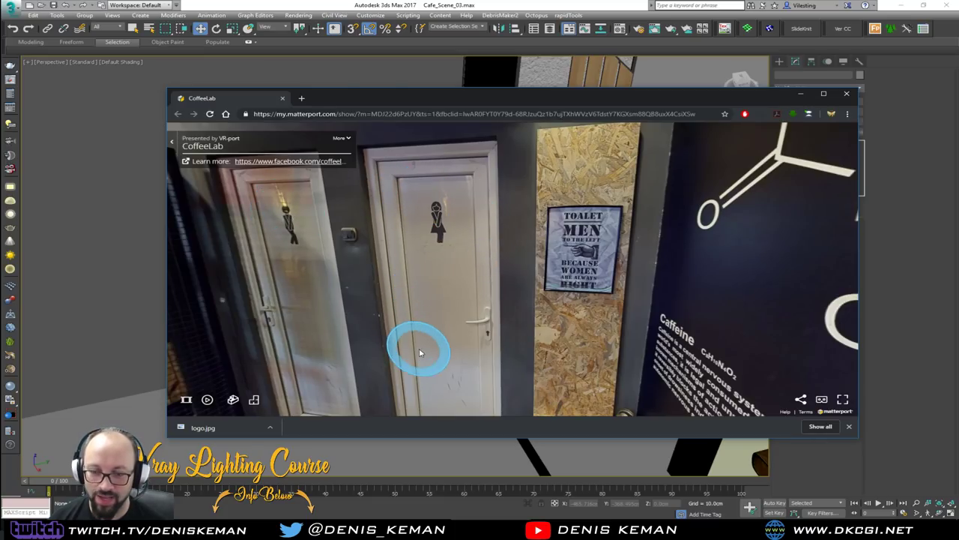
Tour the seating area and examine the display shelves and the mesh partition with coffee slogans.
drag(621, 268, 450, 265)
drag(667, 285, 477, 296)
click(477, 297)
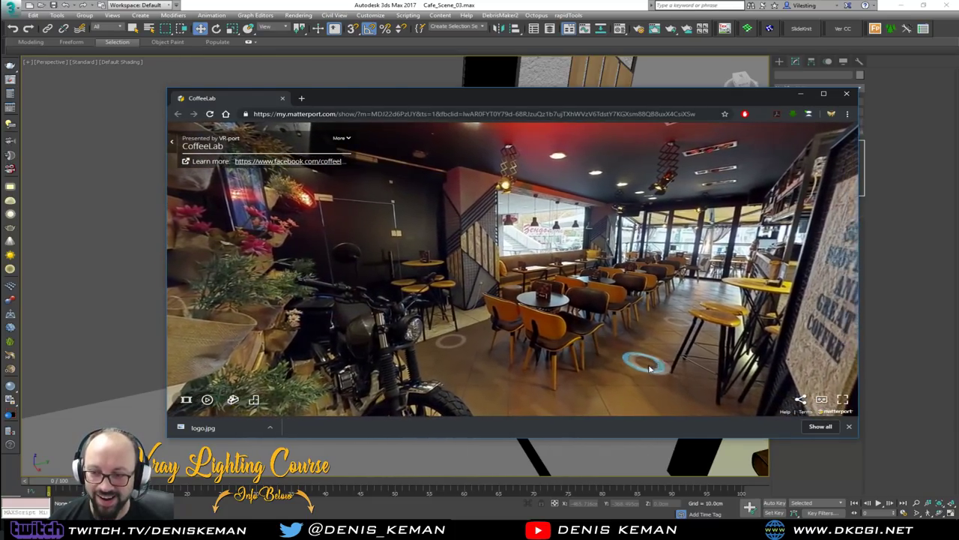
click(649, 369)
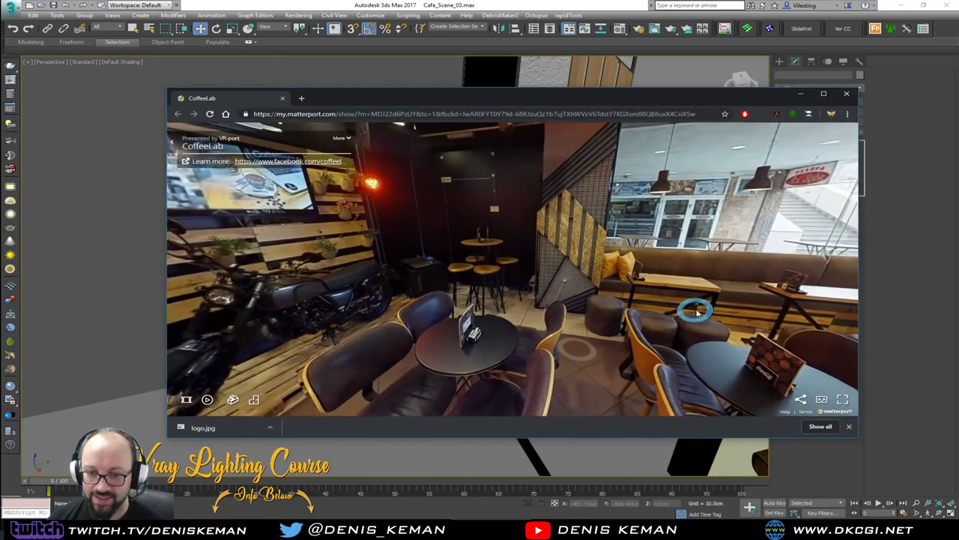
click(697, 314)
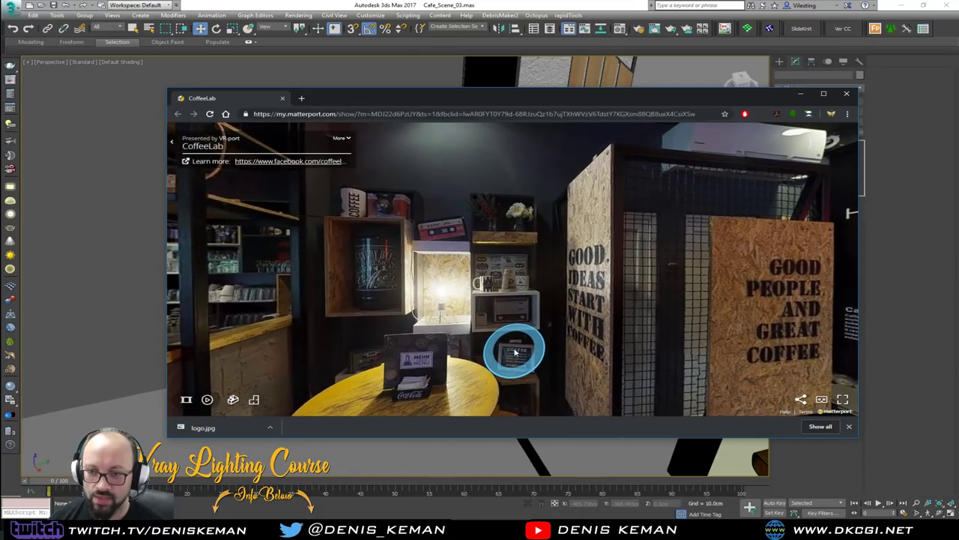
drag(594, 271, 497, 253)
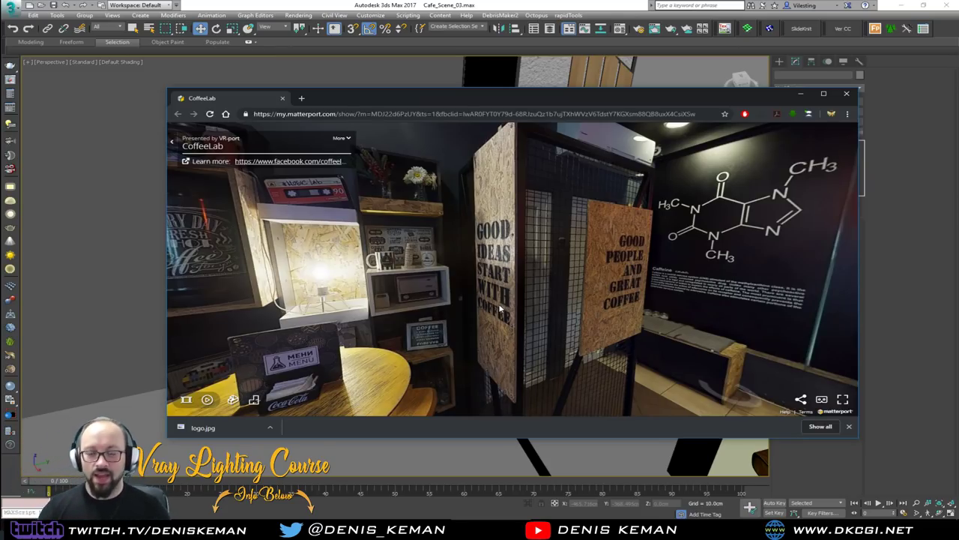
drag(500, 309, 202, 302)
drag(592, 303, 293, 304)
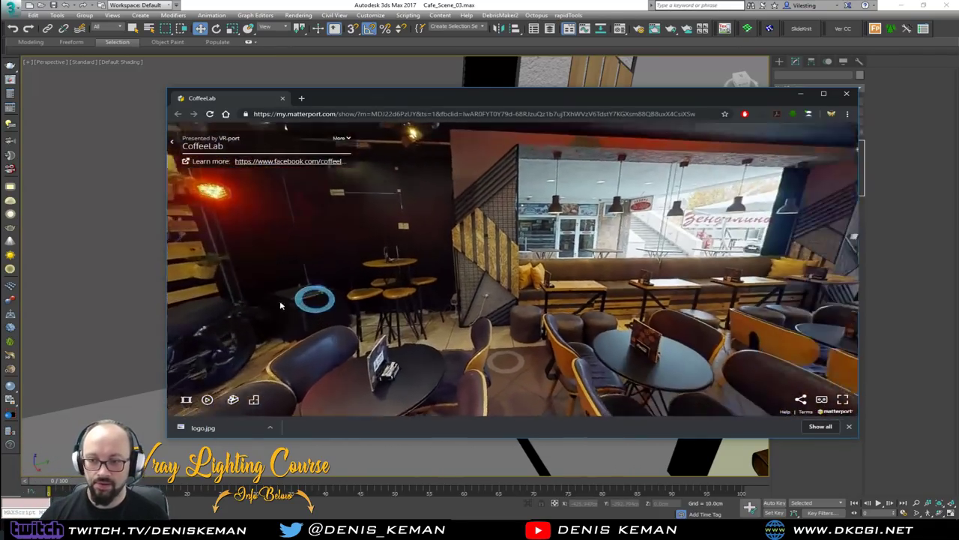
Examine the café's dark ceiling with its recessed spots and hanging lamps above the bar.
drag(611, 314, 335, 328)
drag(408, 322, 735, 377)
drag(425, 239, 764, 242)
drag(639, 256, 328, 171)
drag(574, 257, 409, 272)
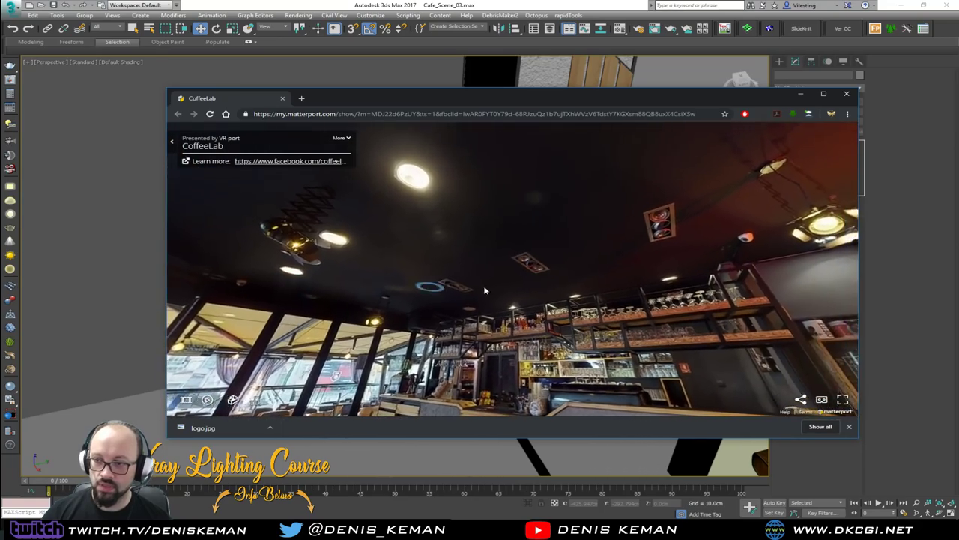
drag(540, 279, 568, 287)
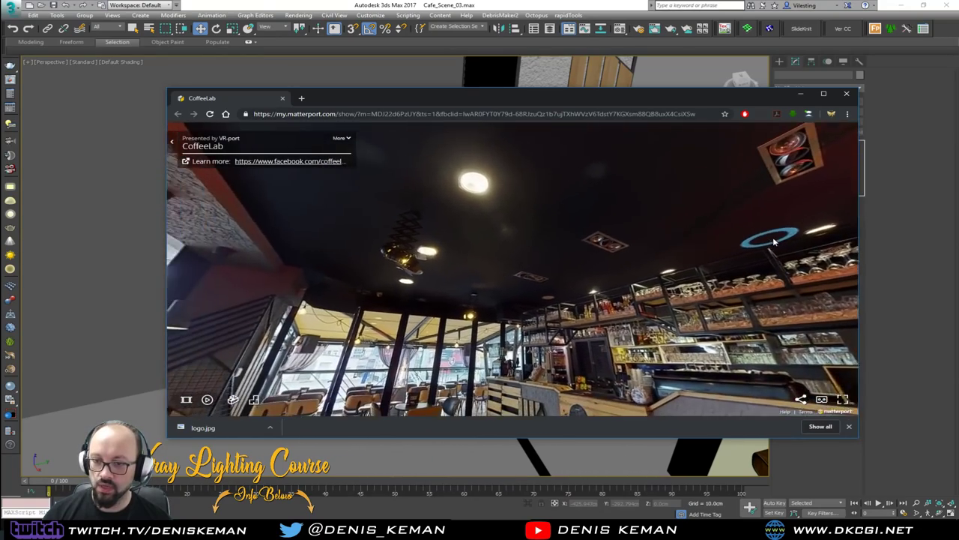
Examine the brown window bench with its yellow cushions, wooden tables and round stools from several viewpoints.
click(435, 335)
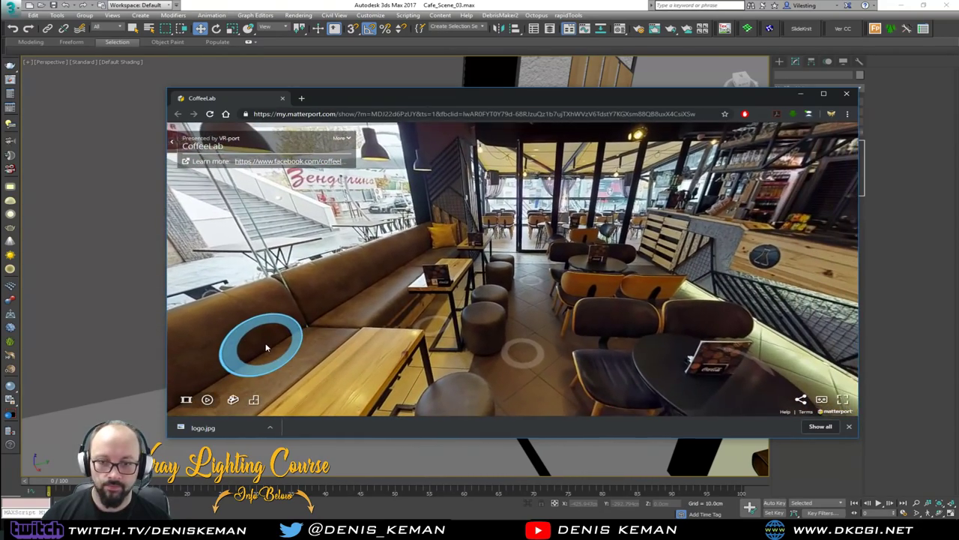
click(237, 337)
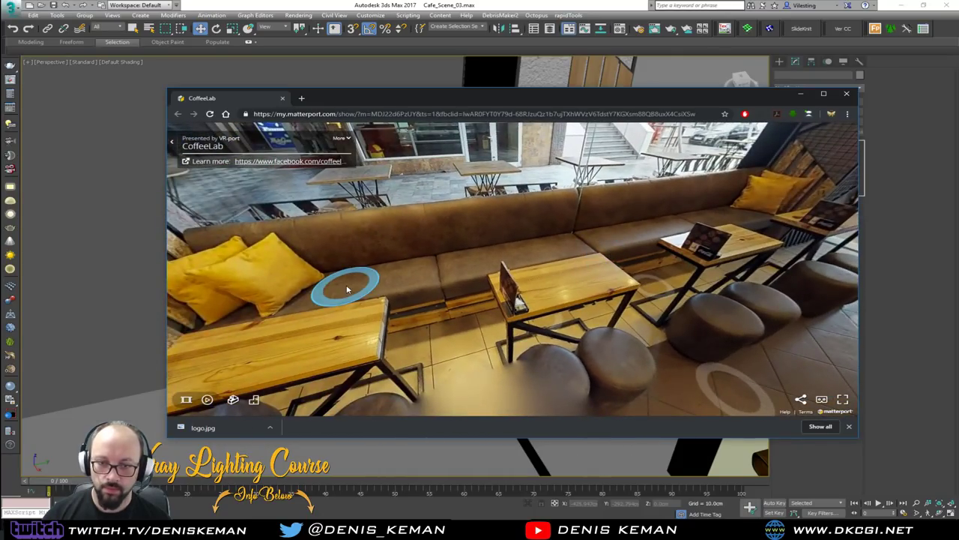
click(347, 289)
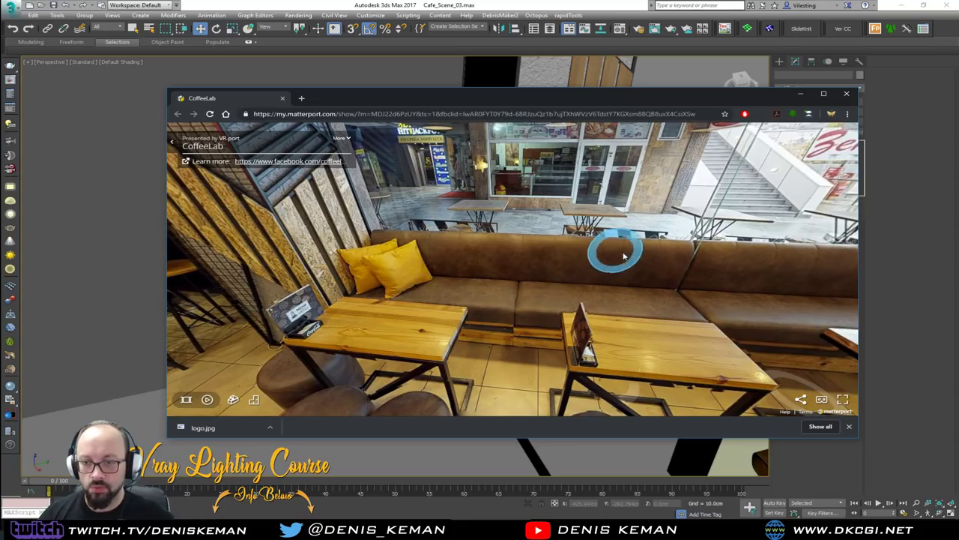
click(755, 274)
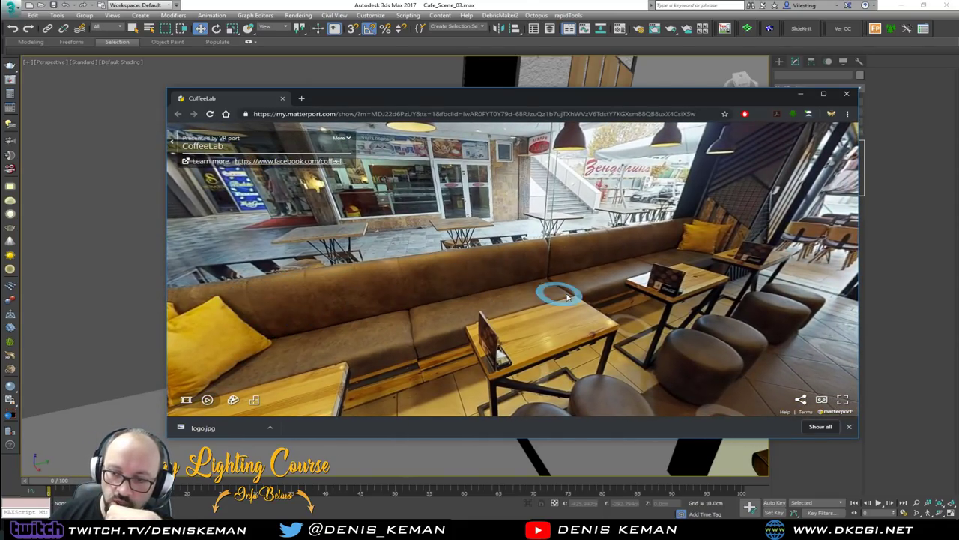
drag(566, 296, 481, 263)
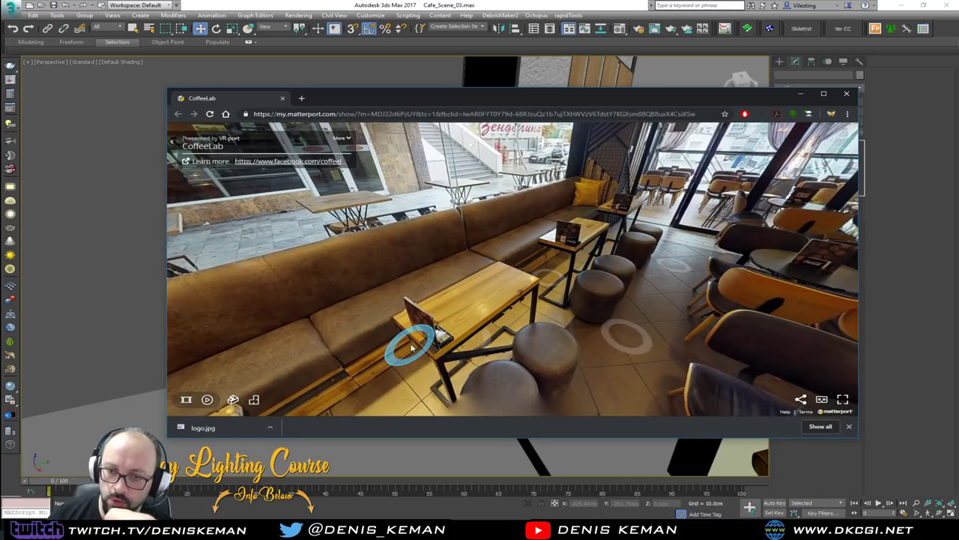
Move through the glass doors in the tour and examine the covered terrace's seating, railings and frame.
drag(569, 298, 352, 355)
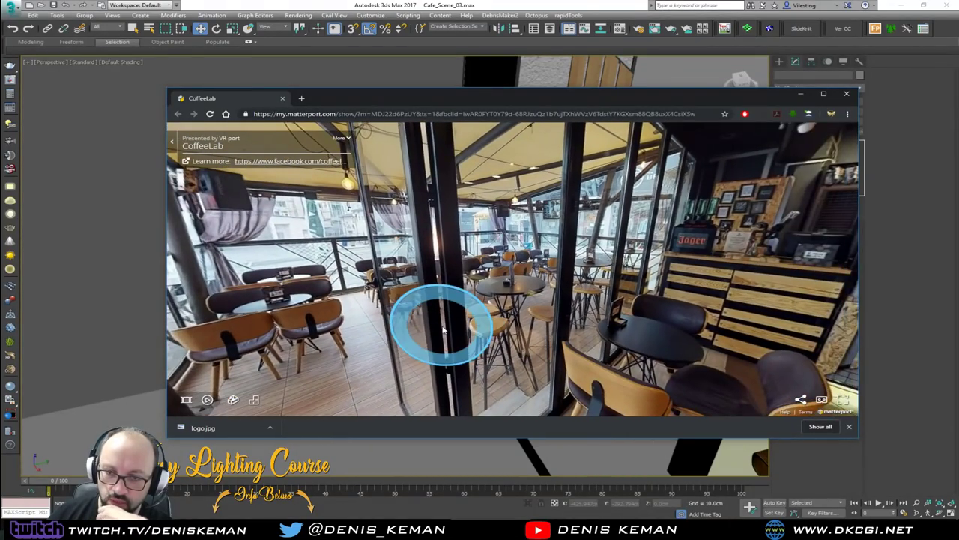
click(444, 330)
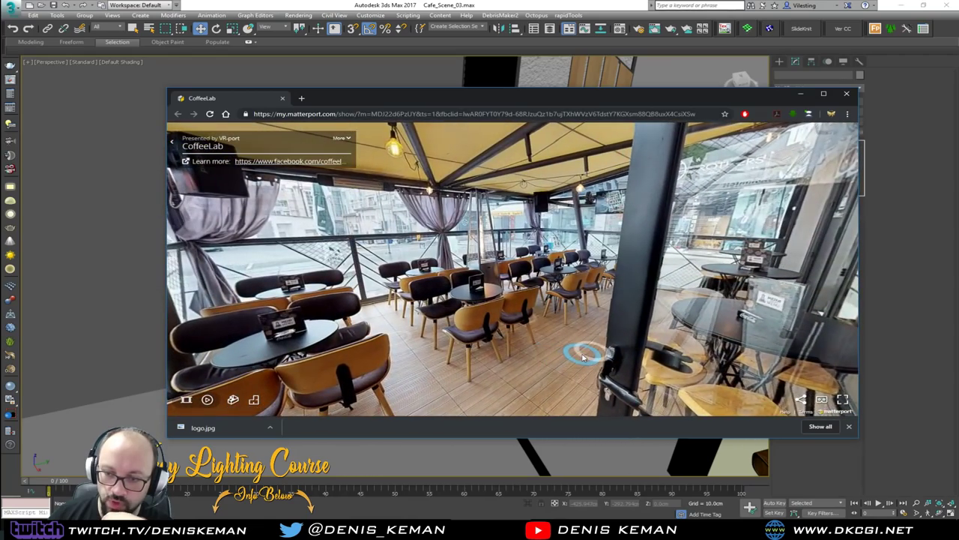
click(583, 356)
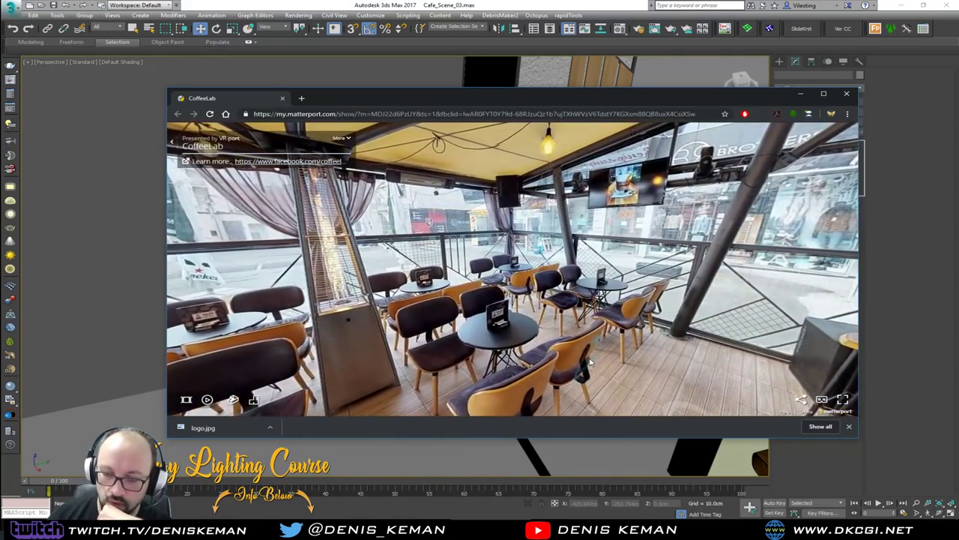
Examine the terrace's tables, chairs and bar stools in the tour, and move the browser off the 3ds Max scene.
click(590, 362)
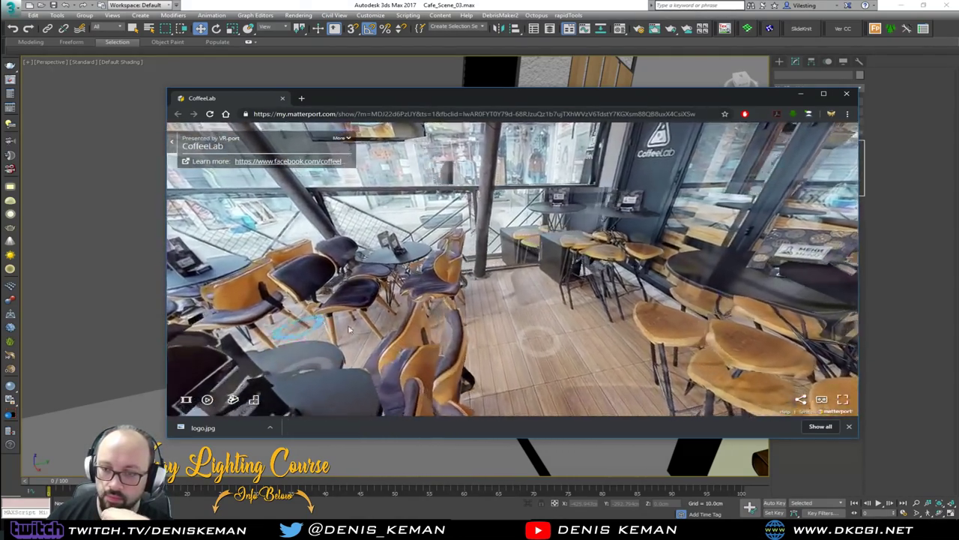
drag(674, 334, 322, 335)
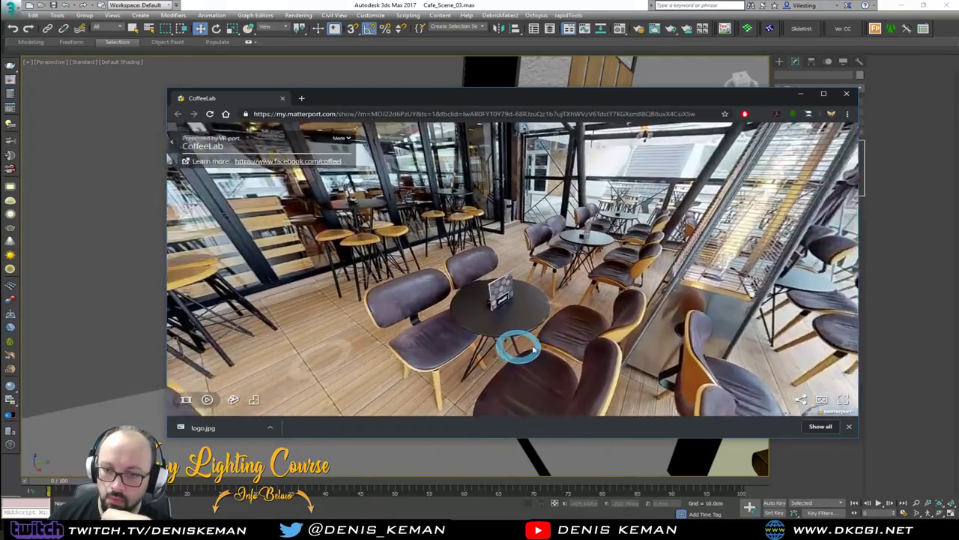
click(528, 350)
drag(558, 100, 958, 112)
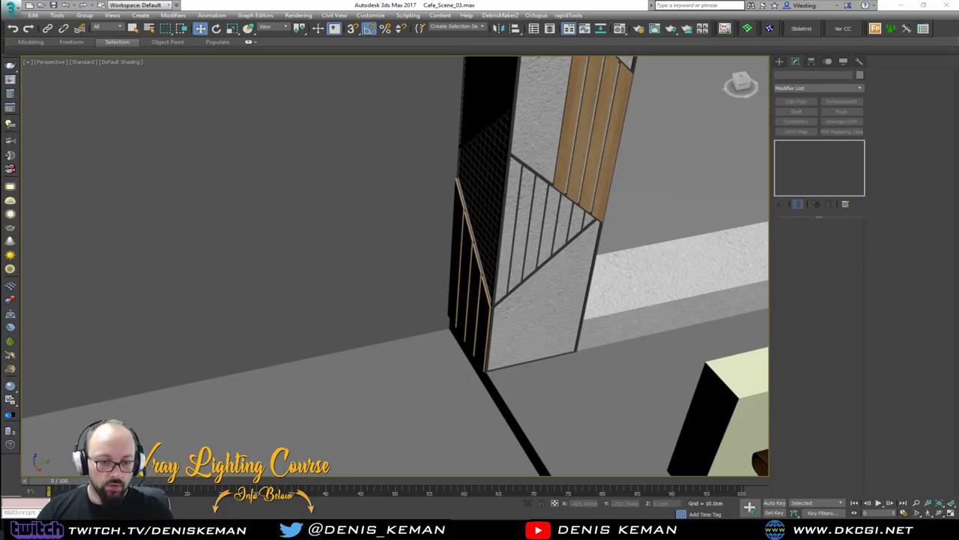
Examine the slatted and mesh wall panels, the wall logo and the high table placeholder in the café model.
scroll(358, 323, down, 10)
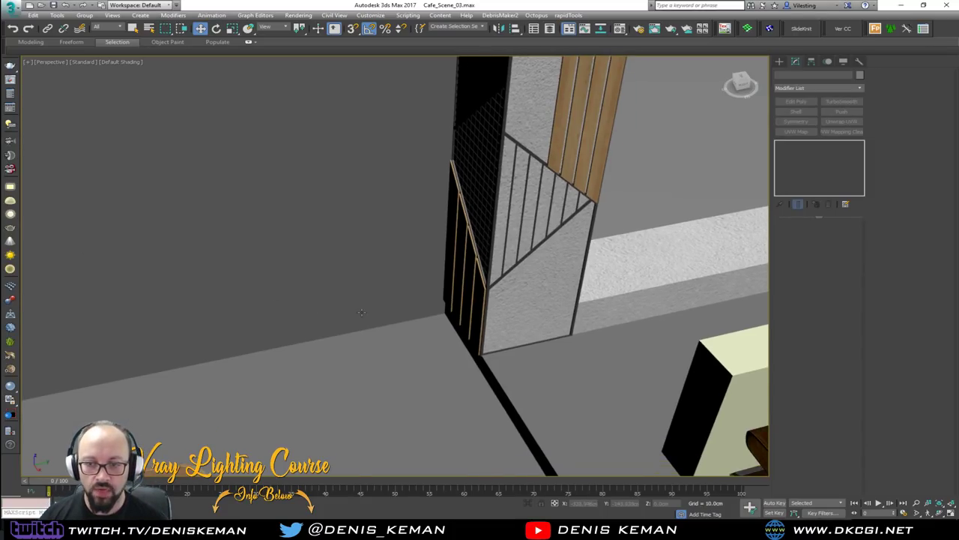
alt+middle_drag(385, 207, 362, 254)
scroll(459, 245, up, 4)
scroll(460, 245, up, 4)
alt+middle_drag(418, 302, 448, 265)
middle_drag(437, 317, 291, 282)
click(414, 225)
scroll(415, 225, up, 5)
scroll(245, 289, down, 5)
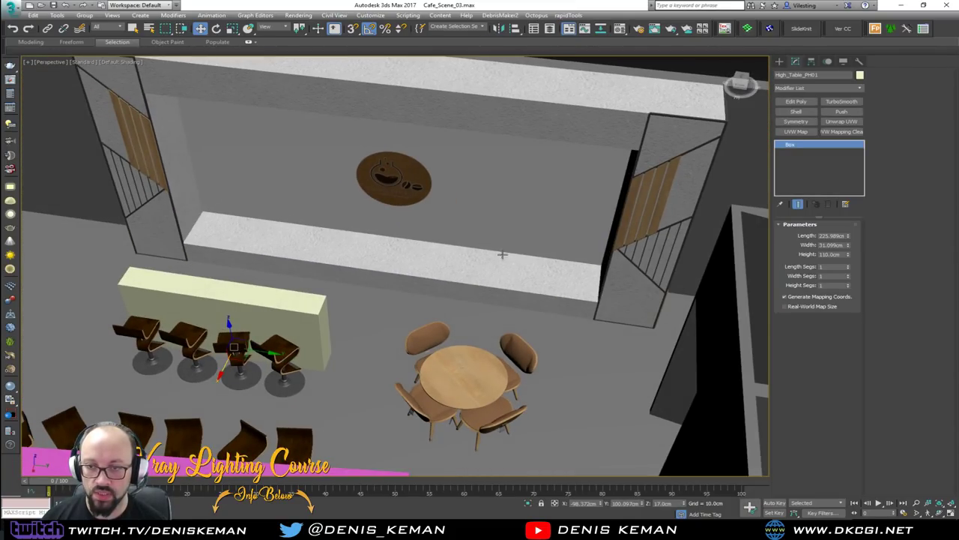
middle_drag(107, 211, 505, 165)
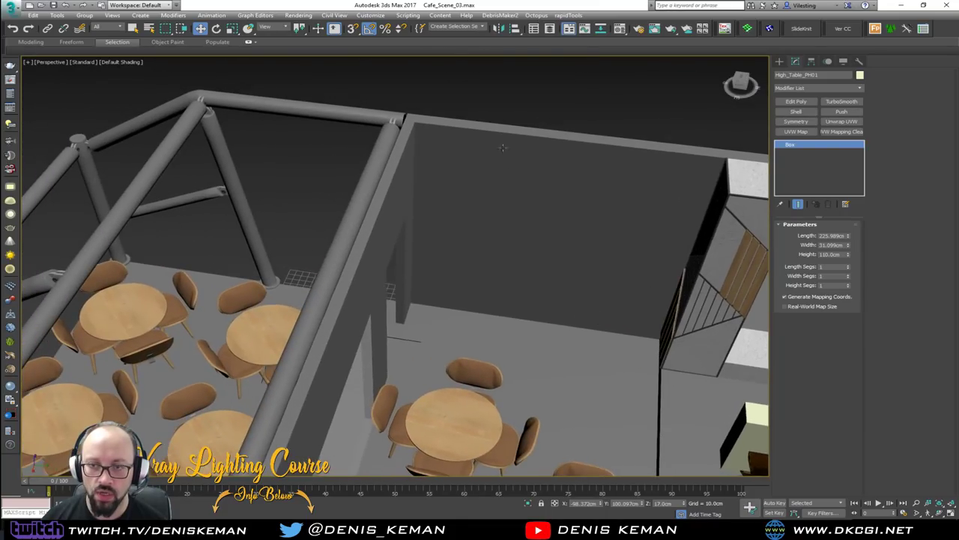
Examine the café interior from other angles and inspect the bar counter placeholder with its stools and slatted back wall.
click(524, 104)
alt+middle_drag(524, 104, 519, 215)
alt+middle_drag(596, 297, 415, 292)
middle_drag(145, 215, 465, 258)
alt+middle_drag(464, 259, 524, 314)
scroll(389, 327, up, 4)
click(390, 327)
scroll(389, 326, up, 1)
alt+middle_drag(391, 327, 422, 354)
scroll(415, 328, up, 2)
scroll(425, 337, down, 5)
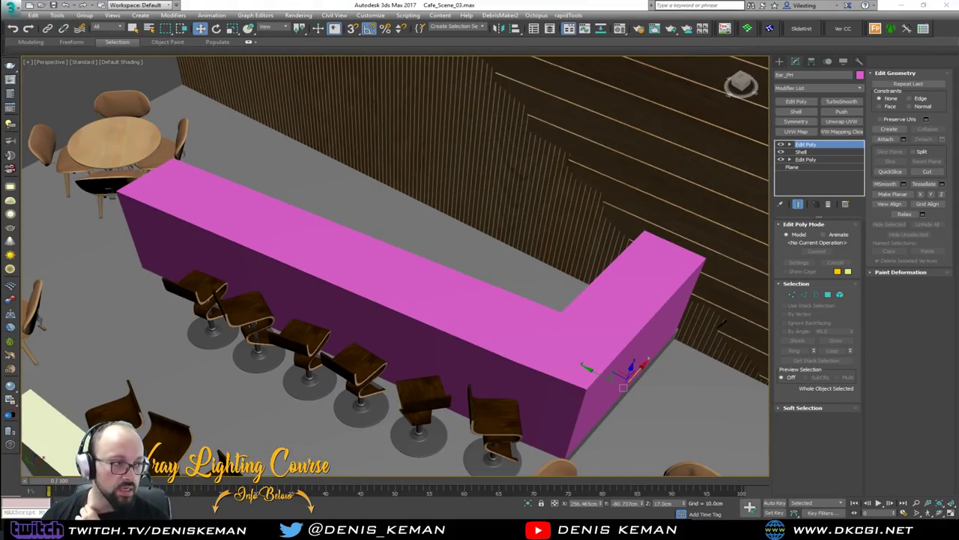
Switch to Discord, review the reference images shared in the streaming_related channel, and return to the 3ds Max scene.
drag(0, 66, 516, 68)
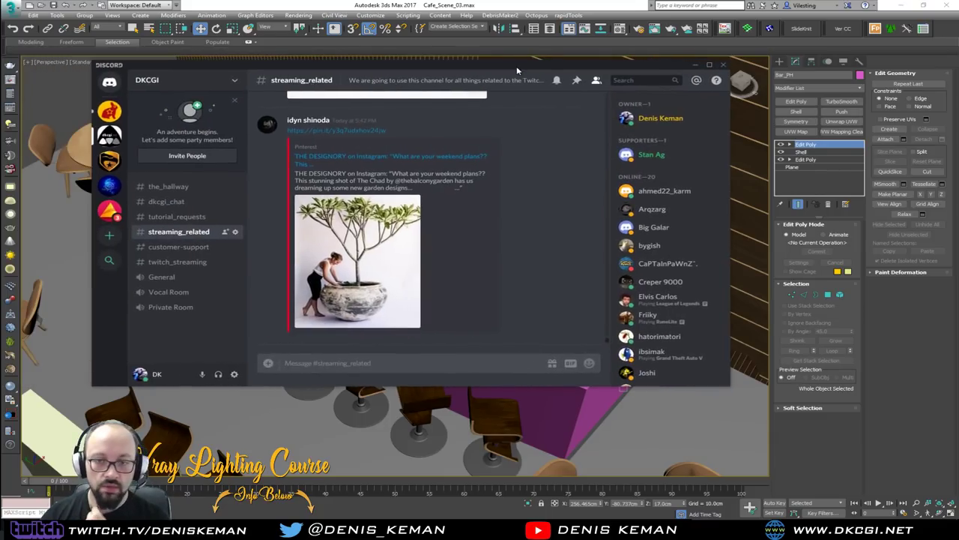
scroll(527, 202, up, 5)
scroll(526, 202, up, 3)
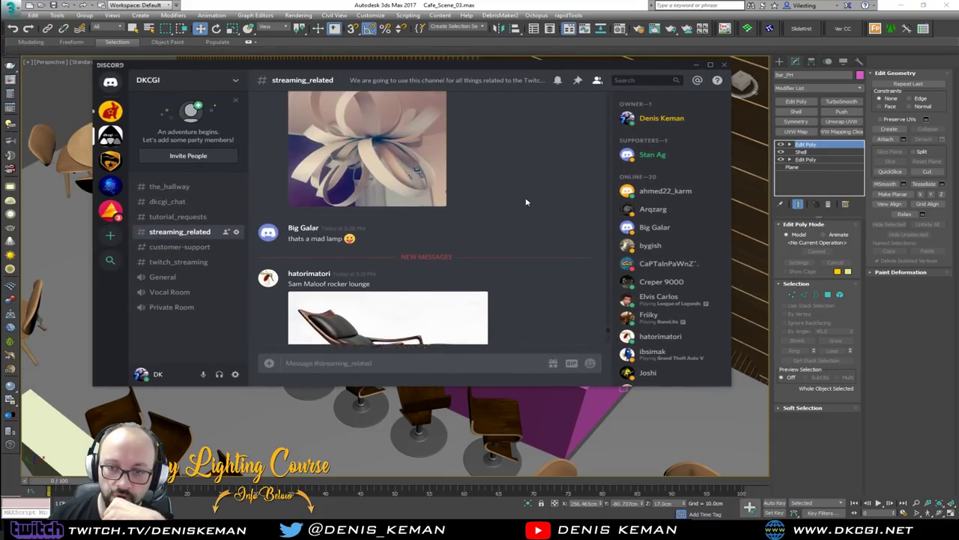
scroll(510, 199, down, 3)
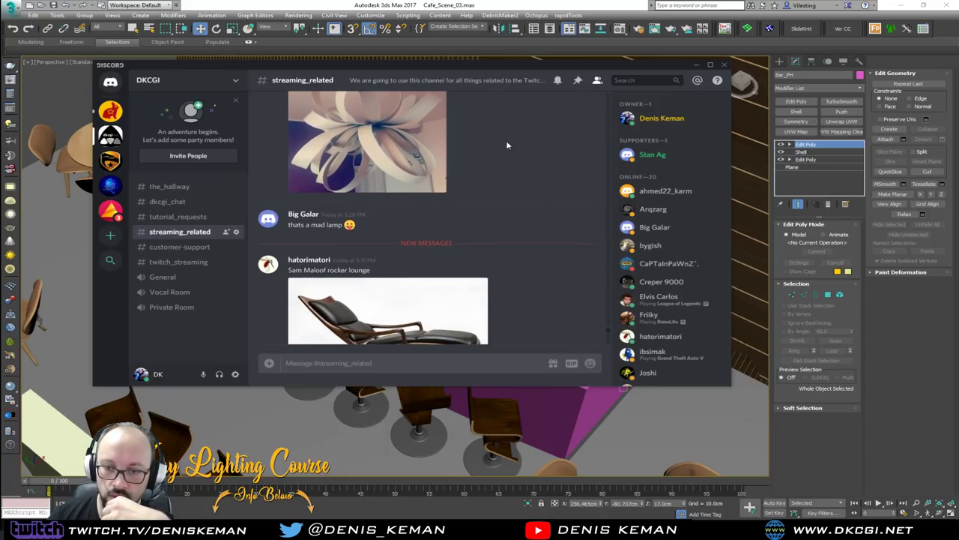
scroll(507, 144, down, 1)
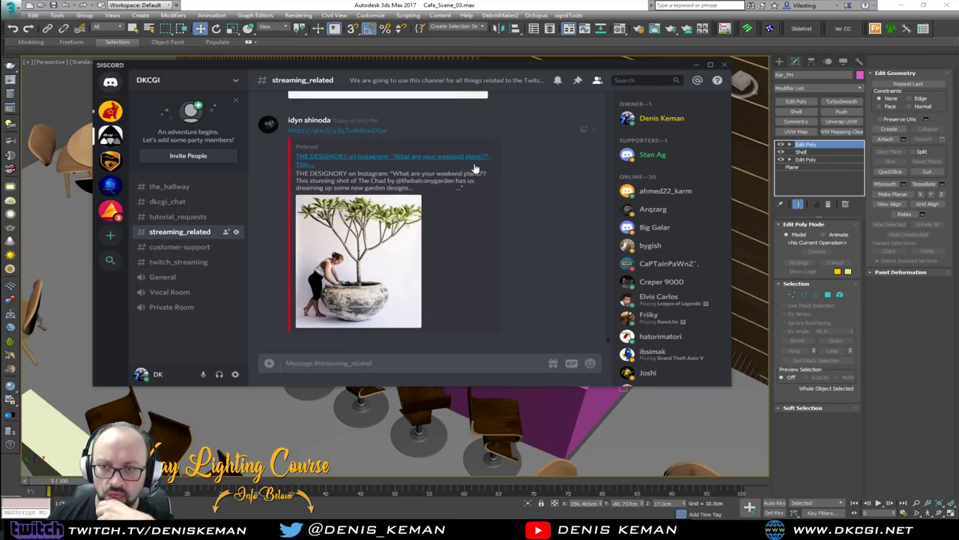
scroll(435, 243, up, 2)
scroll(435, 249, down, 2)
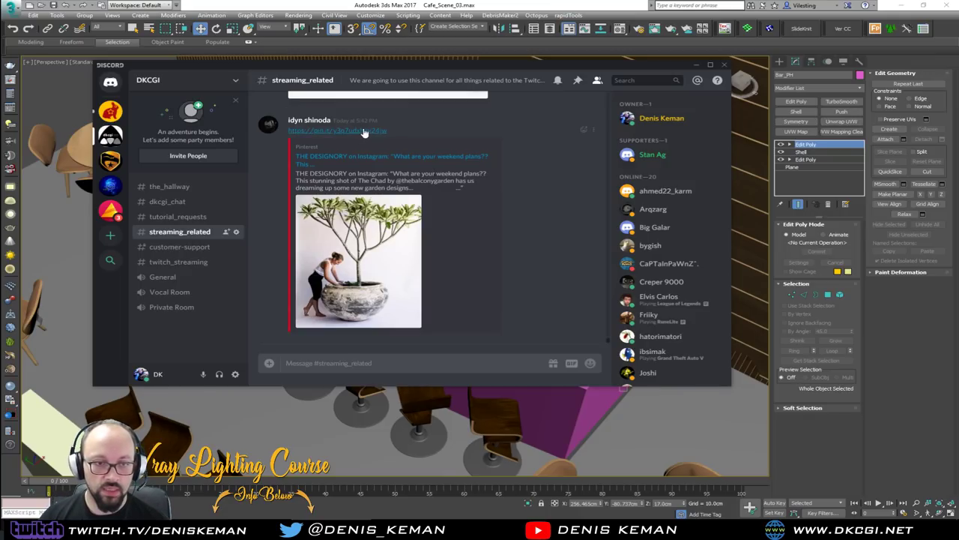
click(695, 64)
Examine the overall café and terrace layout and inspect the round Steaming Mug wall logo up close.
scroll(351, 180, down, 5)
middle_drag(398, 195, 313, 227)
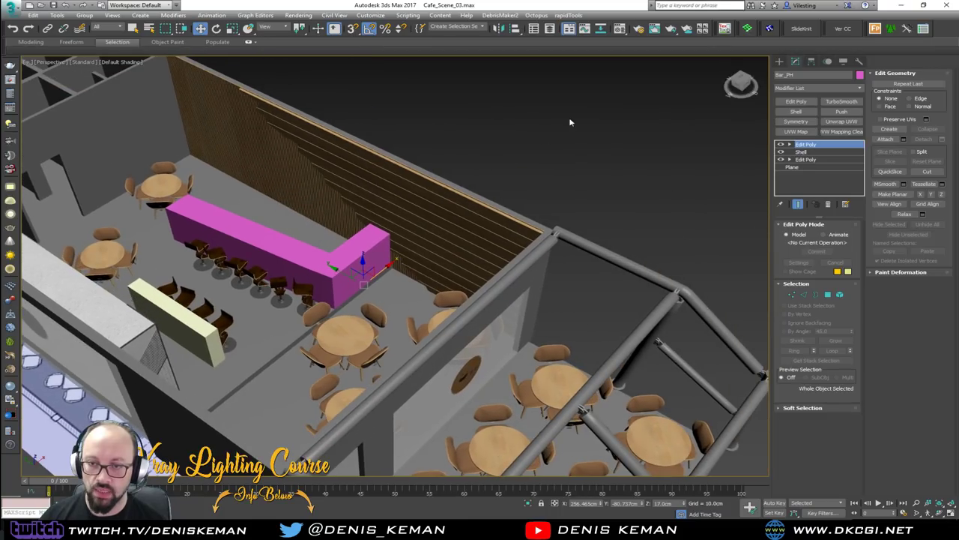
click(569, 122)
alt+middle_drag(407, 203, 328, 199)
middle_drag(285, 132, 329, 236)
scroll(398, 263, up, 6)
middle_drag(564, 305, 236, 239)
alt+middle_drag(521, 296, 561, 242)
middle_drag(673, 368, 488, 158)
middle_drag(593, 332, 534, 233)
scroll(533, 233, up, 3)
middle_drag(466, 239, 466, 302)
alt+middle_drag(466, 302, 487, 278)
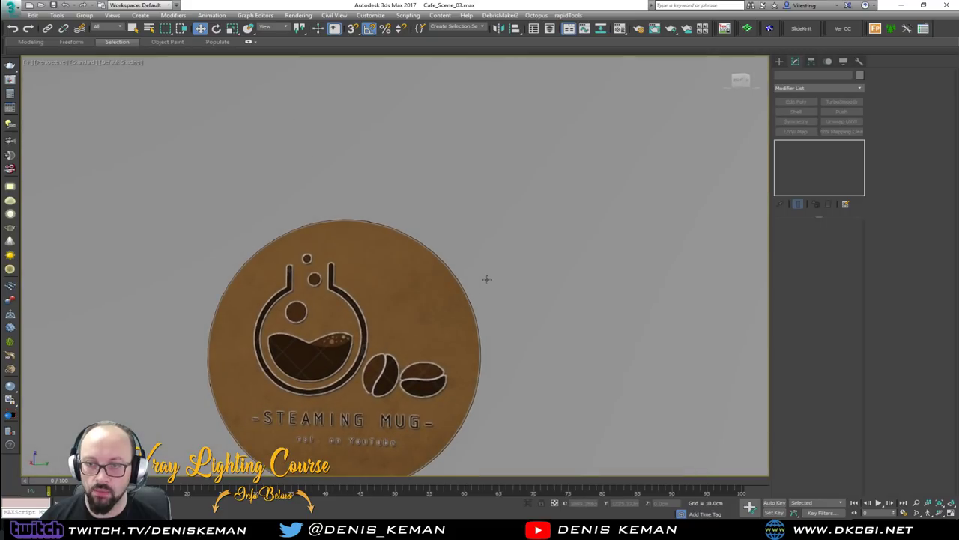
middle_drag(403, 325, 493, 242)
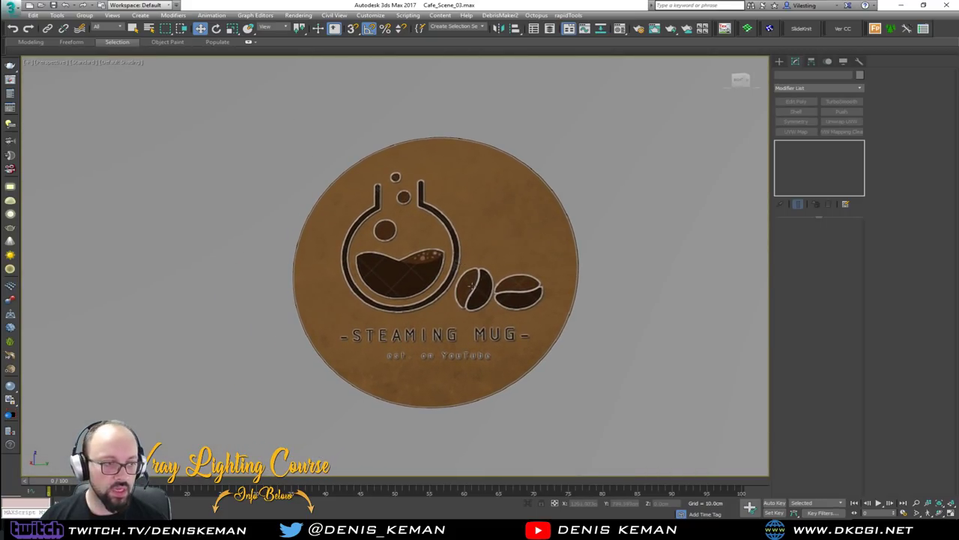